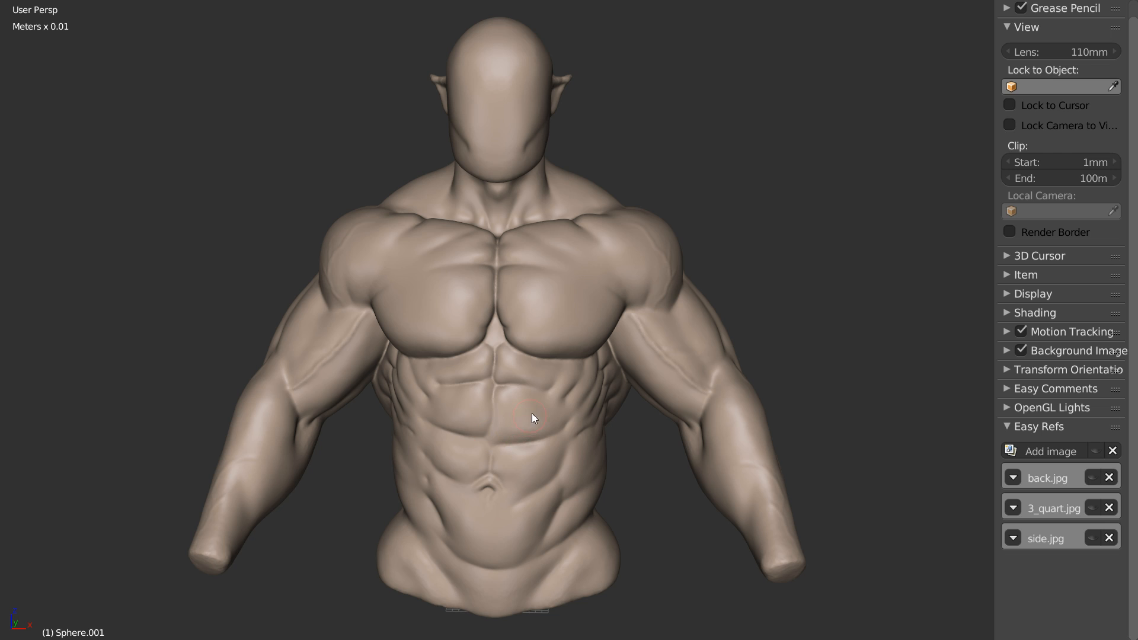
# Step: Examine the muscular torso sculpt from the front and from slightly turned angles
pyautogui.moveTo(572, 376)
pyautogui.mouseDown(button='middle')
pyautogui.moveTo(610, 379)
pyautogui.moveTo(322, 382)
pyautogui.moveTo(648, 333)
pyautogui.moveTo(614, 374)
pyautogui.moveTo(572, 292)
pyautogui.mouseUp(button='middle')
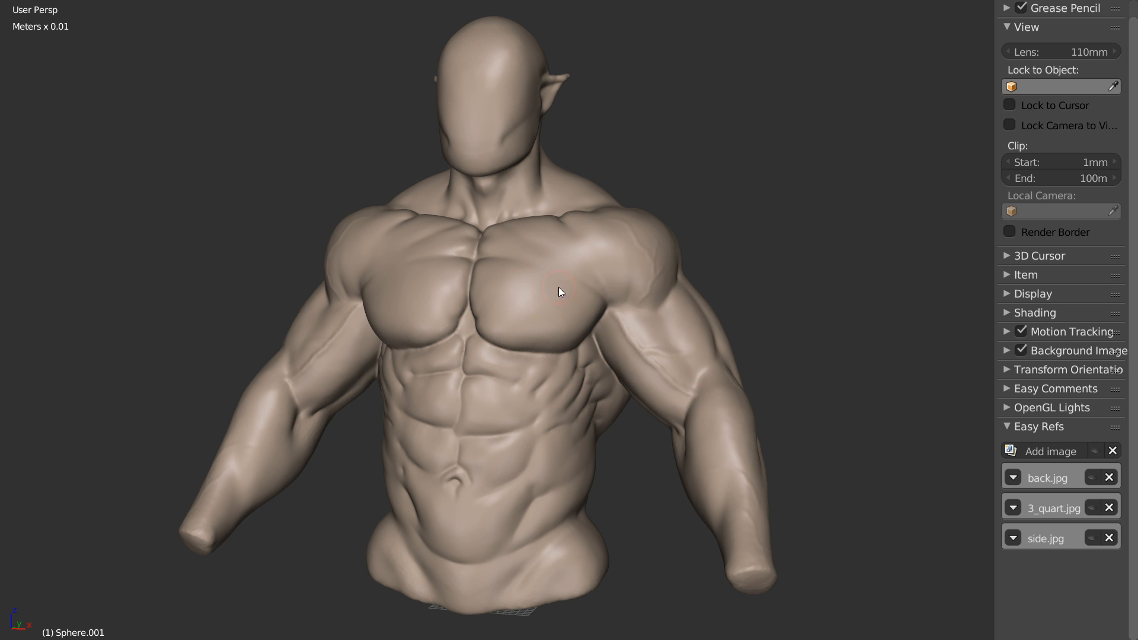
pyautogui.moveTo(559, 385); pyautogui.dragTo(554, 391, button='middle')
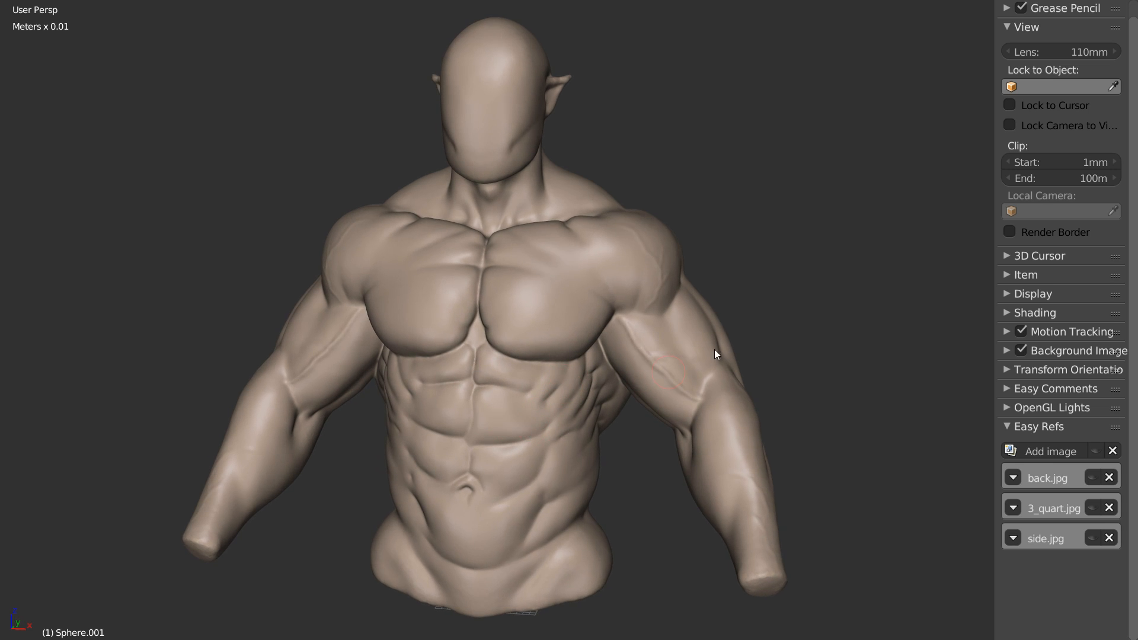
pyautogui.moveTo(553, 392)
pyautogui.mouseDown(button='middle')
pyautogui.moveTo(565, 378)
pyautogui.moveTo(553, 358)
pyautogui.moveTo(547, 380)
pyautogui.moveTo(667, 309)
pyautogui.mouseUp(button='middle')
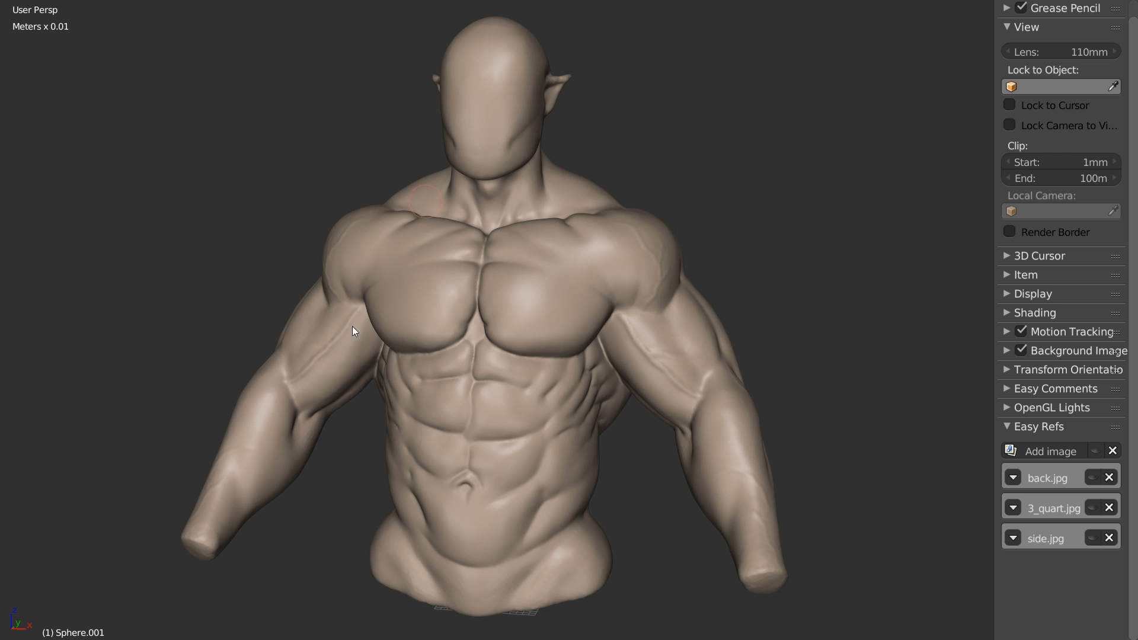
pyautogui.moveTo(616, 392)
pyautogui.mouseDown(button='middle')
pyautogui.moveTo(579, 392)
pyautogui.moveTo(585, 418)
pyautogui.moveTo(553, 384)
pyautogui.moveTo(521, 421)
pyautogui.moveTo(563, 396)
pyautogui.moveTo(582, 414)
pyautogui.moveTo(564, 411)
pyautogui.mouseUp(button='middle')
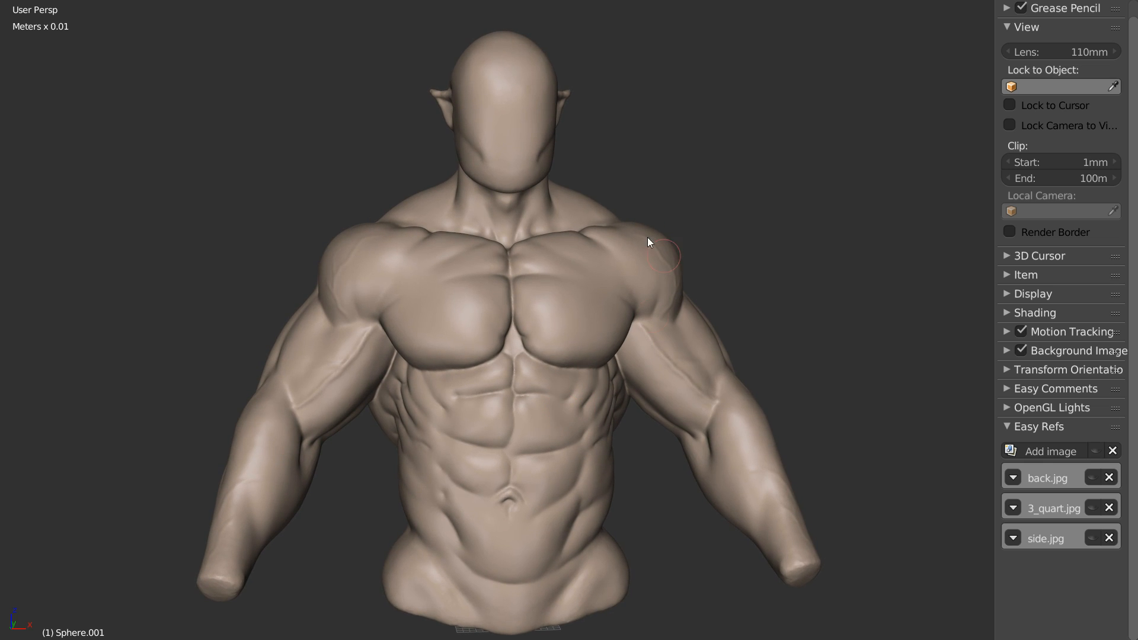
pyautogui.moveTo(537, 171)
pyautogui.mouseDown(button='middle')
pyautogui.moveTo(518, 172)
pyautogui.moveTo(528, 169)
pyautogui.mouseUp(button='middle')
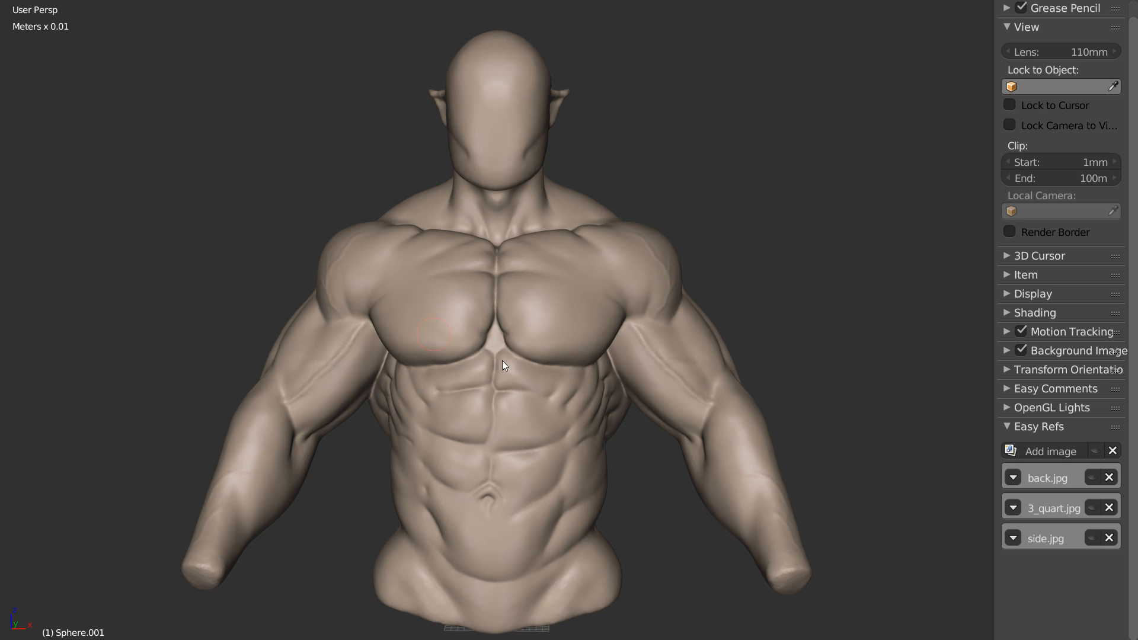
pyautogui.moveTo(528, 343)
pyautogui.mouseDown(button='middle')
pyautogui.moveTo(388, 351)
pyautogui.moveTo(492, 345)
pyautogui.mouseUp(button='middle')
pyautogui.moveTo(397, 284)
pyautogui.mouseDown(button='middle')
pyautogui.moveTo(431, 285)
pyautogui.moveTo(493, 235)
pyautogui.mouseUp(button='middle')
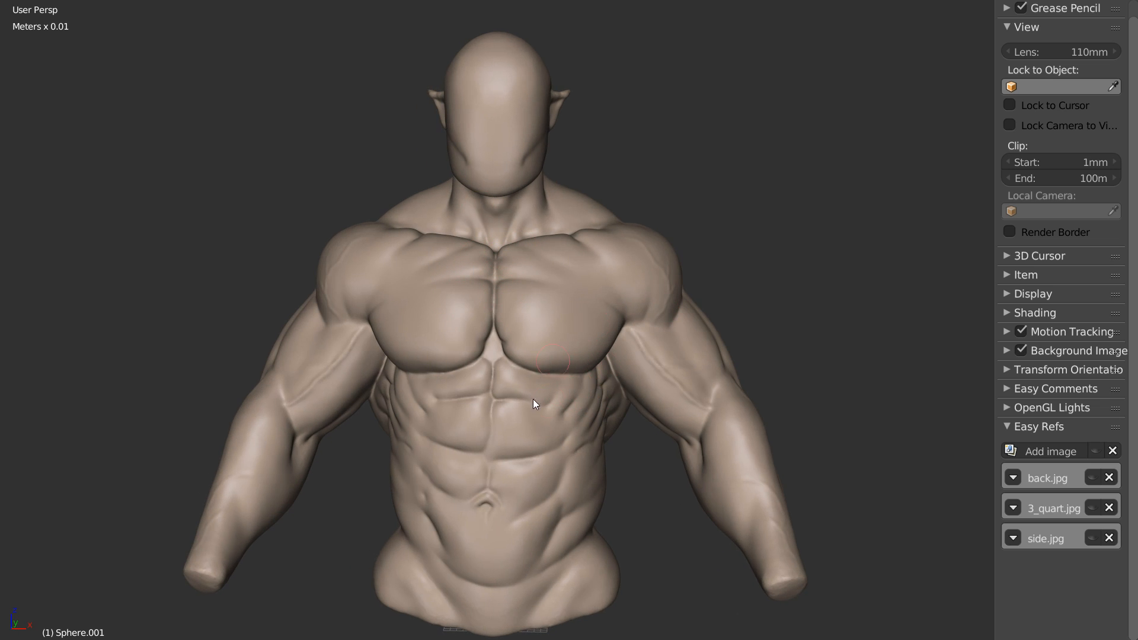
pyautogui.moveTo(590, 379)
pyautogui.mouseDown(button='middle')
pyautogui.moveTo(540, 377)
pyautogui.moveTo(550, 370)
pyautogui.mouseUp(button='middle')
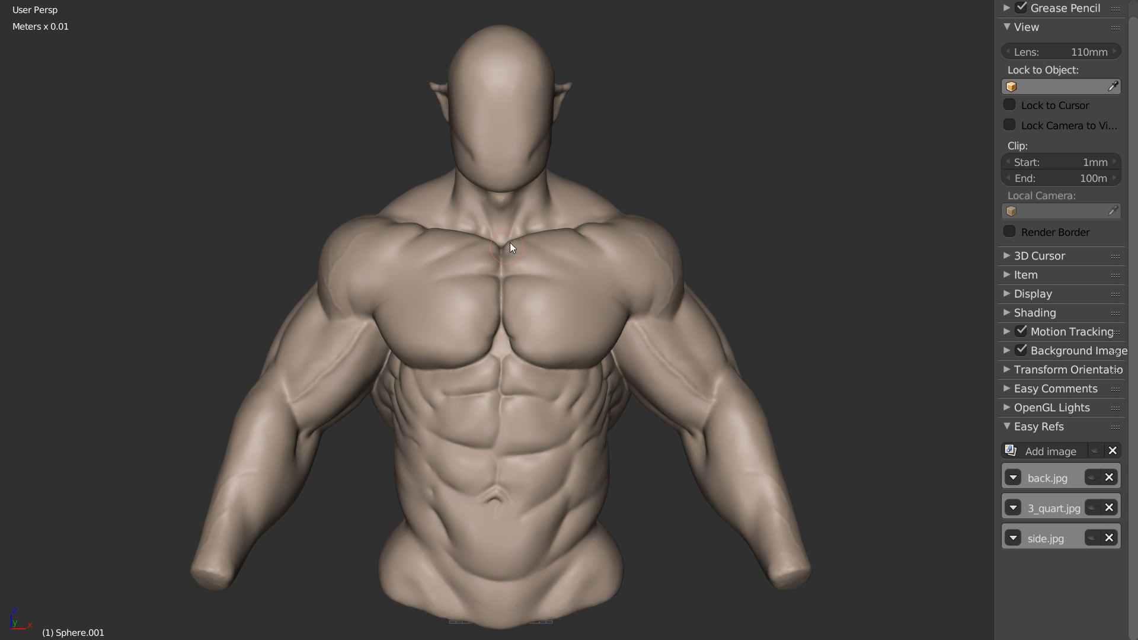
# Step: Sketch a horn rising from the model's left forehead with Grease Pencil, marking it from both the side and the front
pyautogui.moveTo(495, 201)
pyautogui.keyDown('shift'); pyautogui.mouseDown(button='middle')
pyautogui.moveTo(486, 286)
pyautogui.moveTo(483, 261)
pyautogui.moveTo(523, 172)
pyautogui.moveTo(521, 346)
pyautogui.mouseUp(button='middle'); pyautogui.keyUp('shift')
pyautogui.scroll(3, 466, 294)
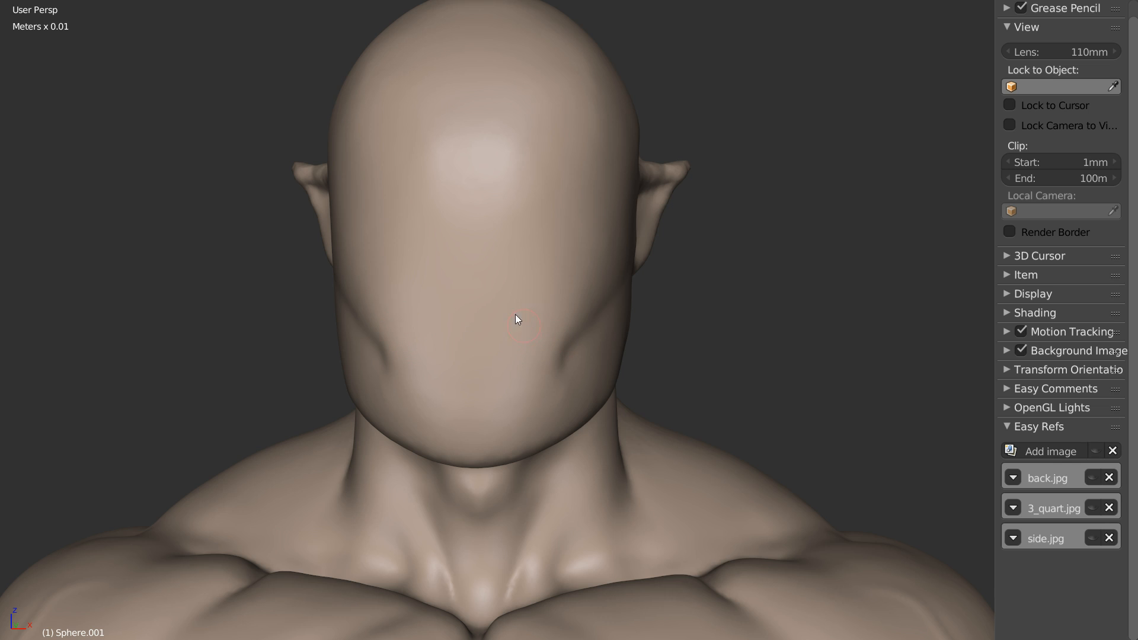
pyautogui.keyDown('shift'); pyautogui.scroll(2, 533, 308); pyautogui.keyUp('shift')
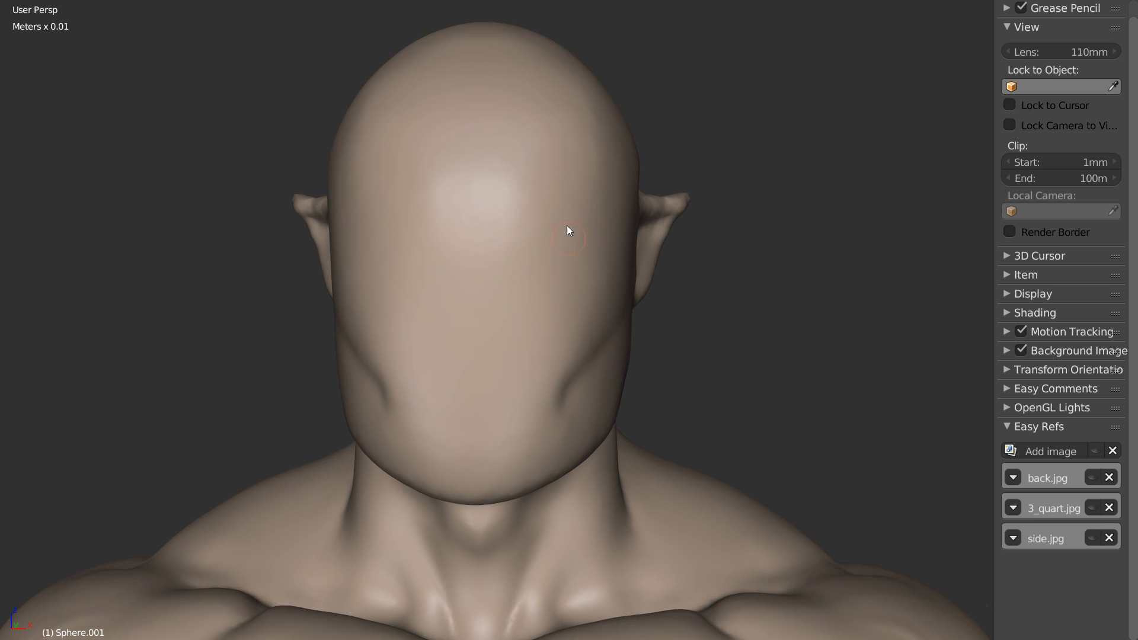
pyautogui.keyDown('shift'); pyautogui.scroll(3, 546, 253); pyautogui.keyUp('shift')
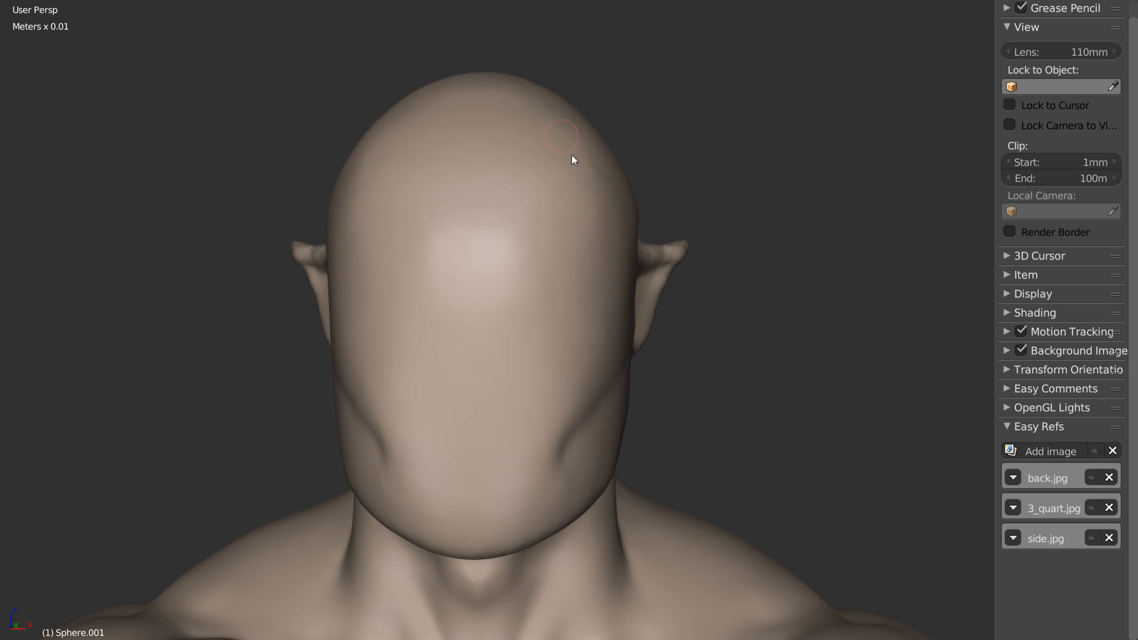
pyautogui.moveTo(582, 127); pyautogui.dragTo(209, 185, button='middle')
pyautogui.moveTo(316, 133); pyautogui.dragTo(309, 179, button='middle')
pyautogui.keyDown('shift'); pyautogui.moveTo(308, 180); pyautogui.dragTo(397, 213, button='middle'); pyautogui.keyUp('shift')
pyautogui.press('d')
pyautogui.moveTo(270, 220)
pyautogui.mouseDown()
pyautogui.moveTo(302, 152)
pyautogui.moveTo(271, 194)
pyautogui.moveTo(356, 96)
pyautogui.moveTo(368, 119)
pyautogui.moveTo(297, 156)
pyautogui.moveTo(271, 267)
pyautogui.moveTo(323, 121)
pyautogui.moveTo(333, 183)
pyautogui.mouseUp()
pyautogui.moveTo(332, 183); pyautogui.dragTo(507, 178, button='middle')
pyautogui.press('d')
pyautogui.moveTo(513, 214)
pyautogui.mouseDown()
pyautogui.moveTo(547, 115)
pyautogui.moveTo(536, 78)
pyautogui.moveTo(568, 83)
pyautogui.moveTo(572, 102)
pyautogui.moveTo(573, 82)
pyautogui.moveTo(592, 101)
pyautogui.moveTo(597, 159)
pyautogui.moveTo(566, 236)
pyautogui.moveTo(520, 216)
pyautogui.moveTo(571, 242)
pyautogui.moveTo(536, 220)
pyautogui.mouseUp()
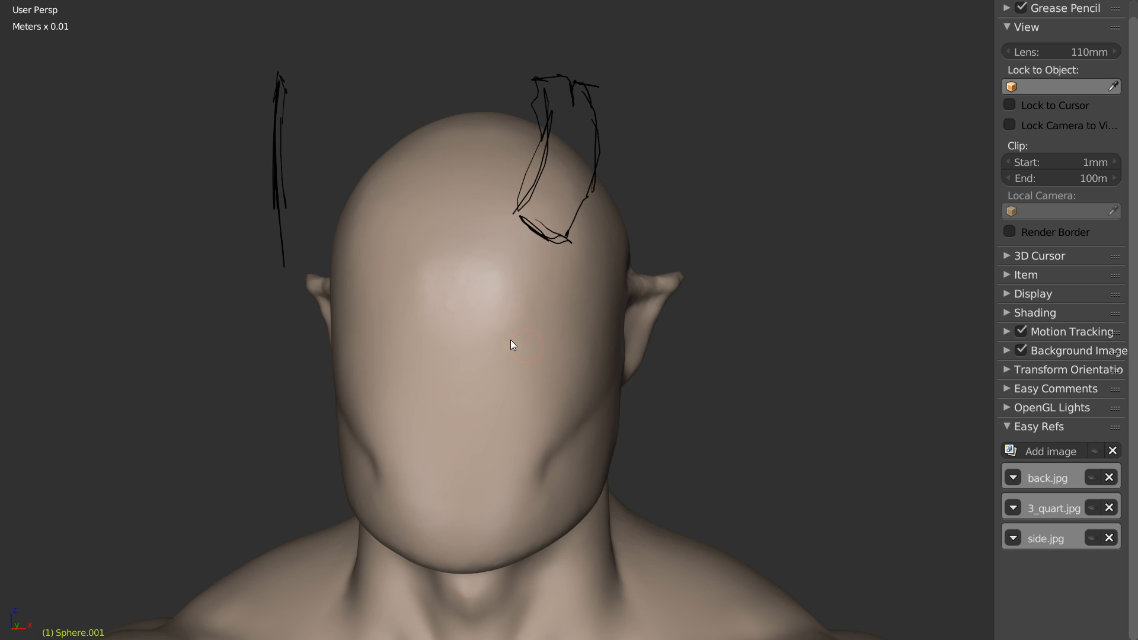
# Step: Sketch a narrow angry eye, a broad nose and a mouth with two upward tusks on the blank face
pyautogui.moveTo(548, 293)
pyautogui.mouseDown()
pyautogui.moveTo(566, 294)
pyautogui.moveTo(492, 320)
pyautogui.moveTo(495, 341)
pyautogui.moveTo(522, 311)
pyautogui.moveTo(549, 320)
pyautogui.moveTo(562, 299)
pyautogui.moveTo(528, 319)
pyautogui.moveTo(484, 300)
pyautogui.moveTo(527, 308)
pyautogui.mouseUp()
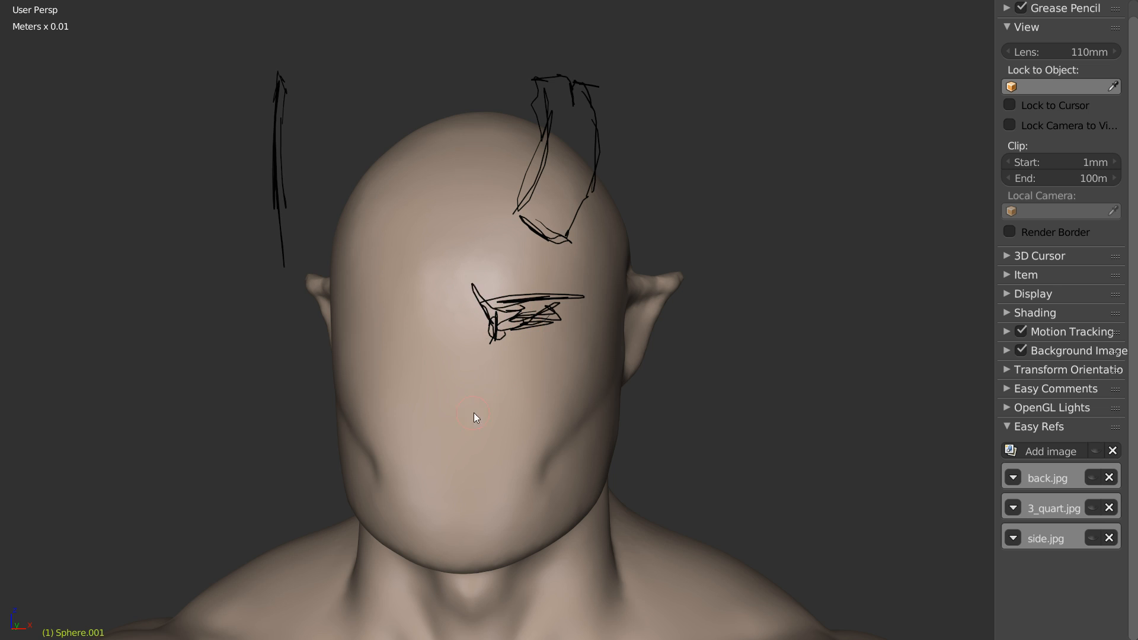
pyautogui.moveTo(489, 388)
pyautogui.mouseDown()
pyautogui.moveTo(420, 403)
pyautogui.moveTo(437, 422)
pyautogui.moveTo(503, 392)
pyautogui.moveTo(474, 427)
pyautogui.moveTo(510, 392)
pyautogui.moveTo(450, 390)
pyautogui.moveTo(486, 376)
pyautogui.moveTo(471, 353)
pyautogui.mouseUp()
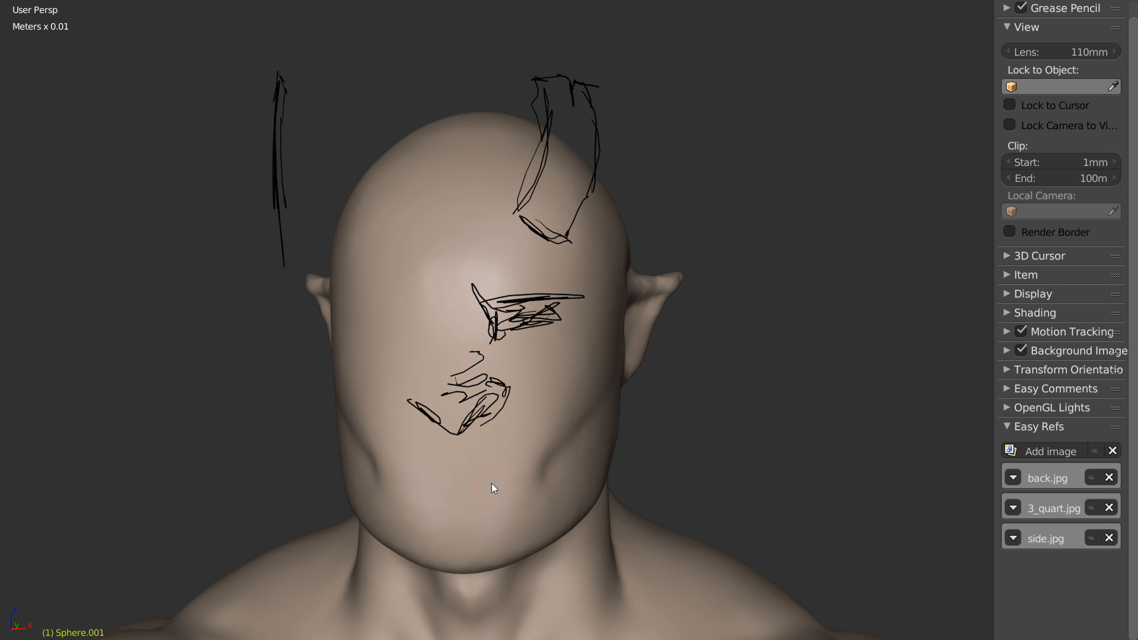
pyautogui.moveTo(420, 482)
pyautogui.mouseDown()
pyautogui.moveTo(504, 477)
pyautogui.moveTo(504, 466)
pyautogui.moveTo(437, 470)
pyautogui.moveTo(511, 483)
pyautogui.moveTo(503, 452)
pyautogui.moveTo(520, 473)
pyautogui.moveTo(510, 482)
pyautogui.moveTo(406, 441)
pyautogui.moveTo(401, 490)
pyautogui.moveTo(414, 467)
pyautogui.mouseUp()
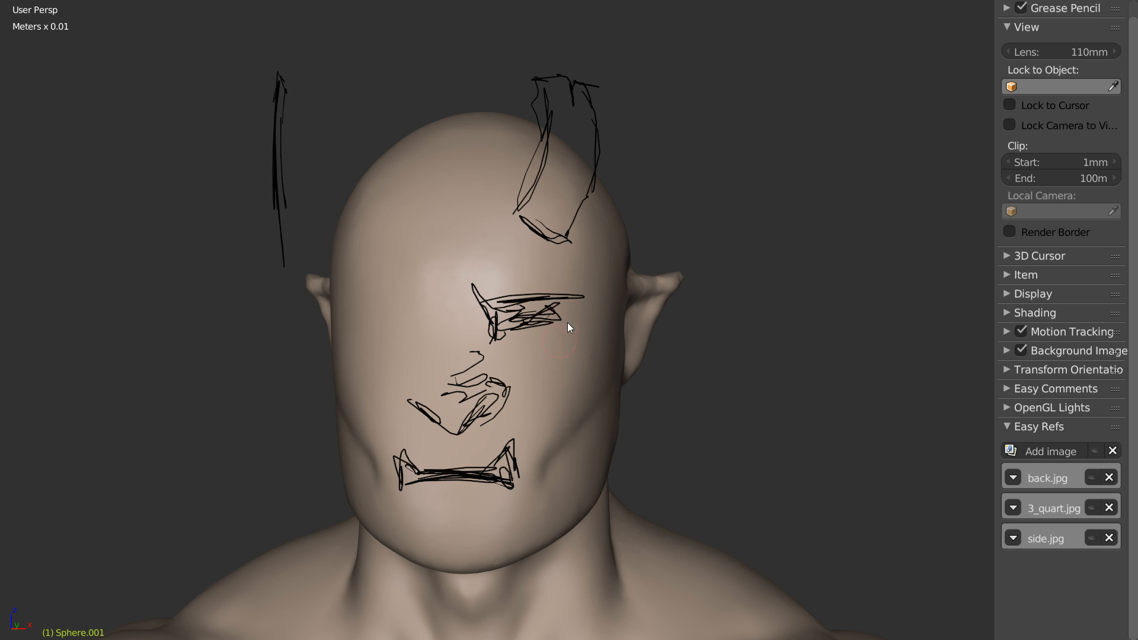
# Step: Sketch the lines under the eye and above the brow, and outline the model's left pointed ear
pyautogui.moveTo(549, 352)
pyautogui.mouseDown()
pyautogui.moveTo(525, 354)
pyautogui.moveTo(512, 332)
pyautogui.mouseUp()
pyautogui.moveTo(576, 293); pyautogui.dragTo(585, 278)
pyautogui.moveTo(616, 313)
pyautogui.mouseDown()
pyautogui.moveTo(661, 263)
pyautogui.moveTo(664, 332)
pyautogui.moveTo(627, 332)
pyautogui.moveTo(635, 317)
pyautogui.moveTo(611, 347)
pyautogui.mouseUp()
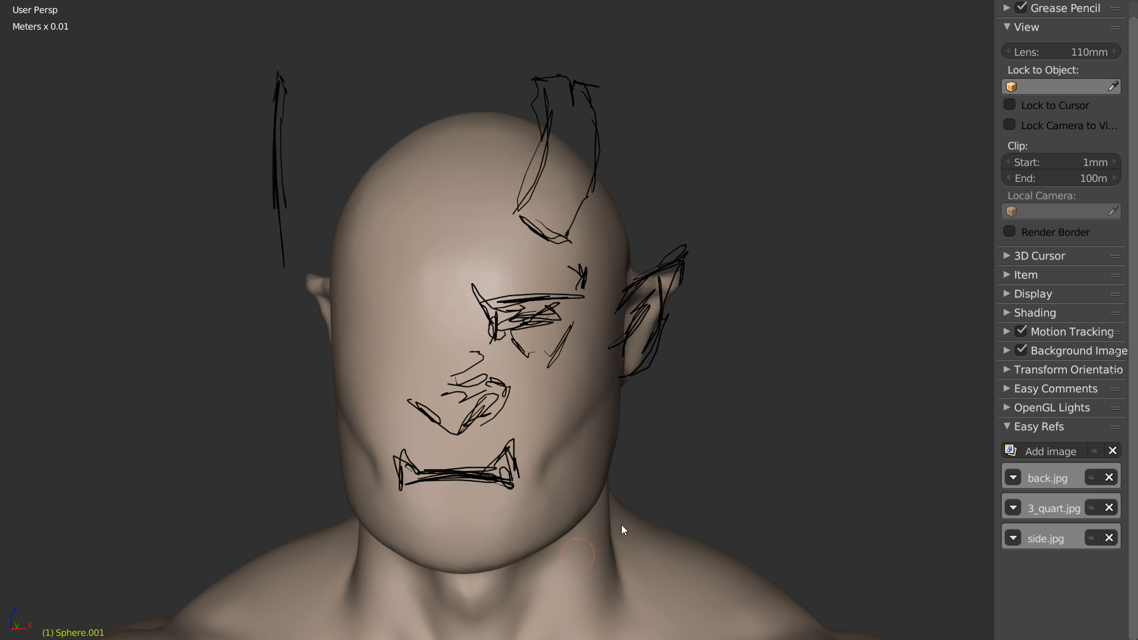
# Step: Sketch hair strands across the top of the head, around the horn and down behind the left ear
pyautogui.moveTo(496, 200); pyautogui.dragTo(562, 121)
pyautogui.moveTo(501, 89); pyautogui.dragTo(497, 199)
pyautogui.moveTo(503, 85); pyautogui.dragTo(467, 186)
pyautogui.moveTo(456, 104); pyautogui.dragTo(424, 177)
pyautogui.moveTo(646, 175)
pyautogui.mouseDown()
pyautogui.moveTo(568, 234)
pyautogui.moveTo(617, 247)
pyautogui.moveTo(620, 287)
pyautogui.moveTo(582, 234)
pyautogui.moveTo(653, 150)
pyautogui.moveTo(626, 213)
pyautogui.mouseUp()
pyautogui.moveTo(647, 173)
pyautogui.mouseDown()
pyautogui.moveTo(639, 250)
pyautogui.moveTo(620, 273)
pyautogui.mouseUp()
pyautogui.moveTo(640, 129)
pyautogui.mouseDown()
pyautogui.moveTo(608, 180)
pyautogui.moveTo(629, 156)
pyautogui.mouseUp()
pyautogui.moveTo(514, 203)
pyautogui.mouseDown()
pyautogui.moveTo(453, 145)
pyautogui.moveTo(395, 199)
pyautogui.moveTo(457, 97)
pyautogui.moveTo(592, 114)
pyautogui.moveTo(667, 212)
pyautogui.moveTo(648, 166)
pyautogui.moveTo(664, 248)
pyautogui.mouseUp()
pyautogui.moveTo(656, 355)
pyautogui.mouseDown()
pyautogui.moveTo(702, 521)
pyautogui.moveTo(637, 440)
pyautogui.moveTo(641, 517)
pyautogui.mouseUp()
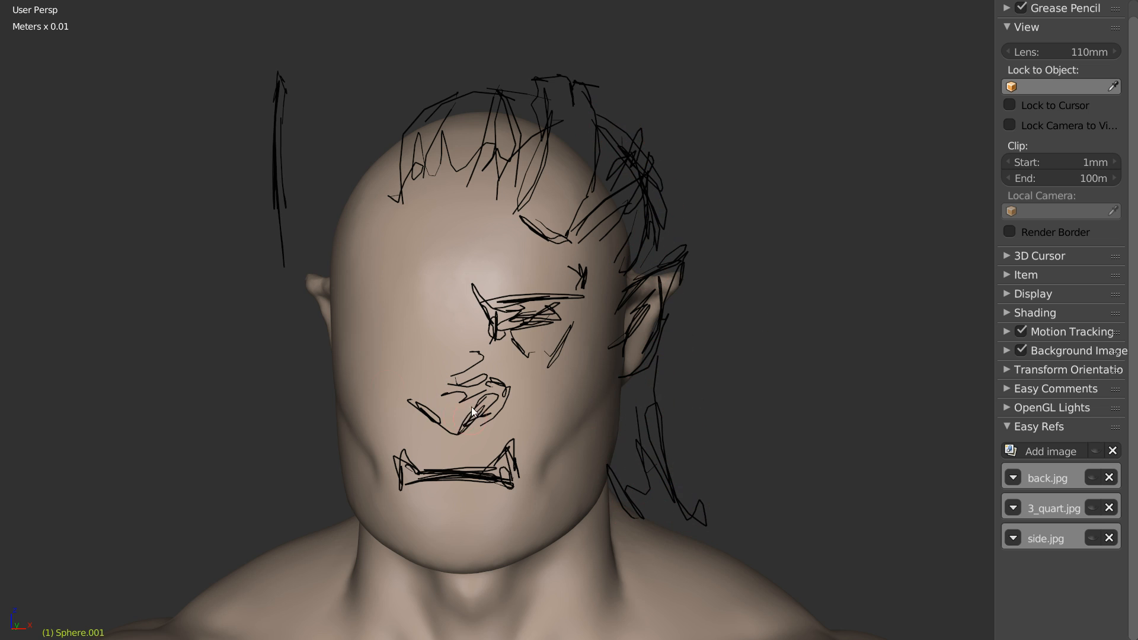
pyautogui.moveTo(541, 85)
pyautogui.mouseDown()
pyautogui.moveTo(507, 214)
pyautogui.moveTo(540, 101)
pyautogui.moveTo(587, 119)
pyautogui.moveTo(596, 215)
pyautogui.moveTo(576, 240)
pyautogui.moveTo(555, 196)
pyautogui.moveTo(562, 149)
pyautogui.mouseUp()
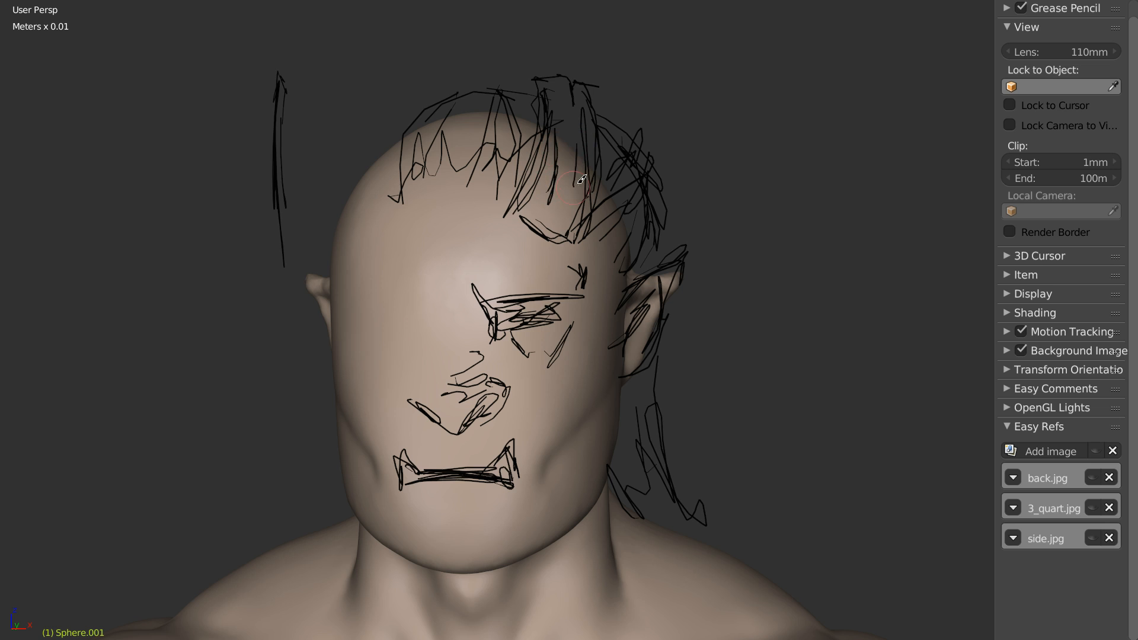
# Step: Show the tool shelf and switch the torso from Sculpt Mode to Object Mode
pyautogui.moveTo(731, 188)
pyautogui.mouseDown(button='middle')
pyautogui.moveTo(601, 302)
pyautogui.moveTo(584, 302)
pyautogui.moveTo(635, 305)
pyautogui.moveTo(609, 286)
pyautogui.mouseUp(button='middle')
pyautogui.scroll(-3, 604, 308)
pyautogui.moveTo(600, 338)
pyautogui.mouseDown(button='middle')
pyautogui.moveTo(556, 358)
pyautogui.moveTo(554, 325)
pyautogui.moveTo(546, 347)
pyautogui.mouseUp(button='middle')
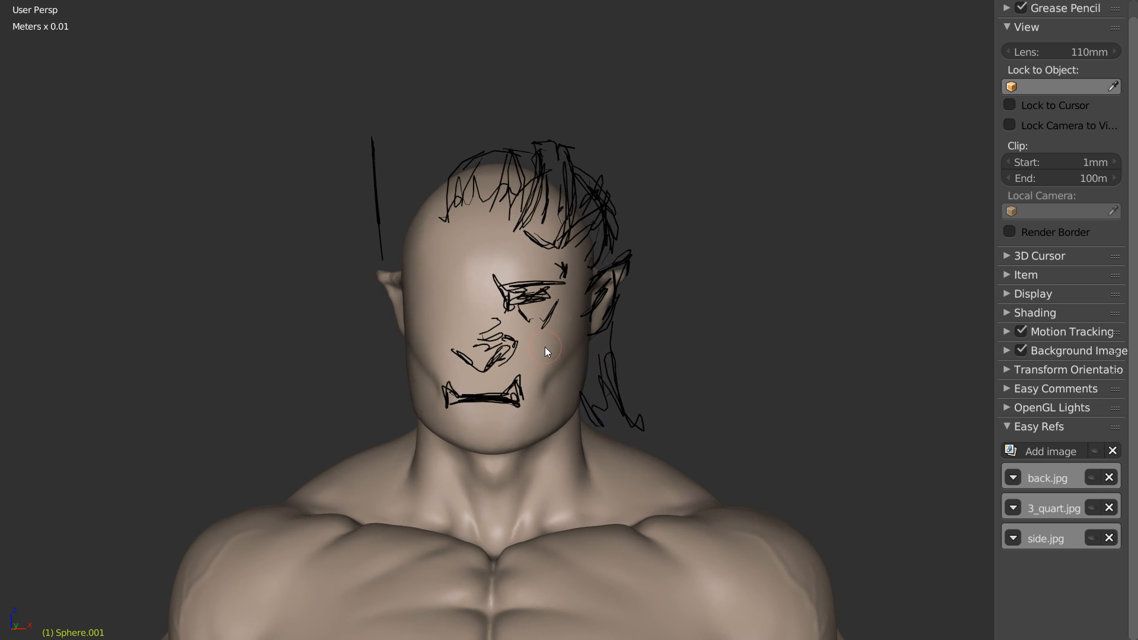
pyautogui.press('t')
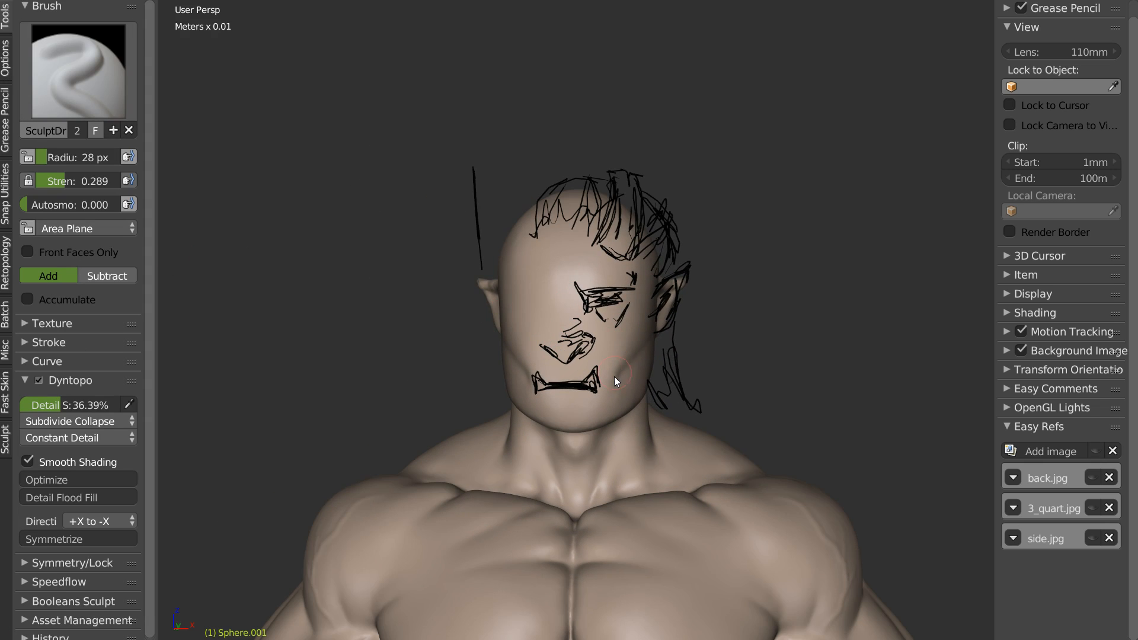
pyautogui.press('Tab')
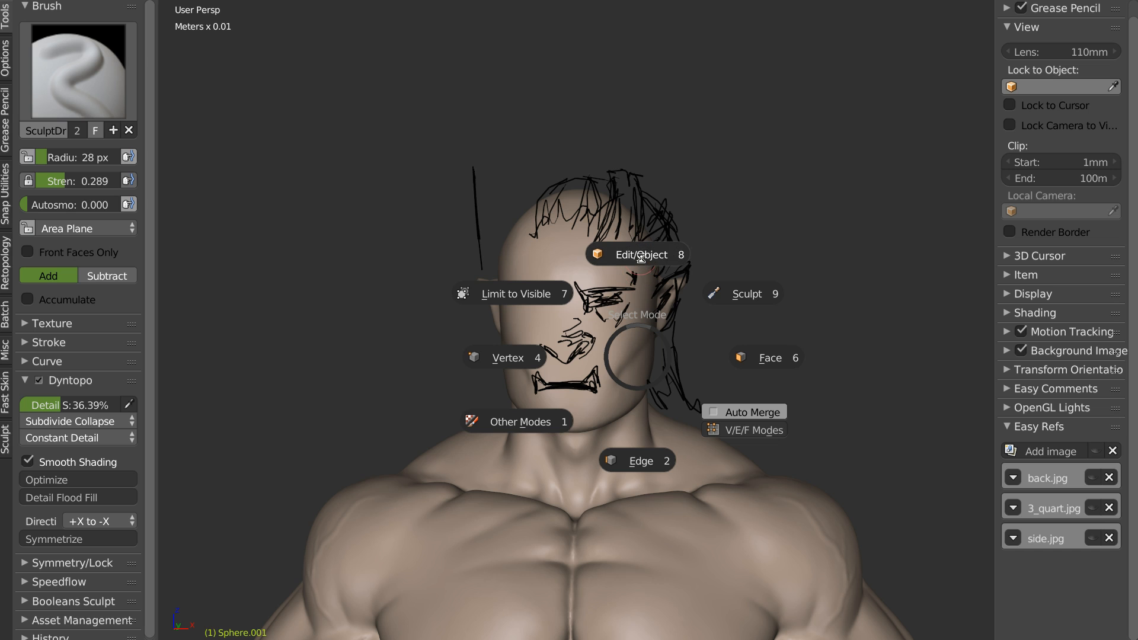
pyautogui.click(643, 256)
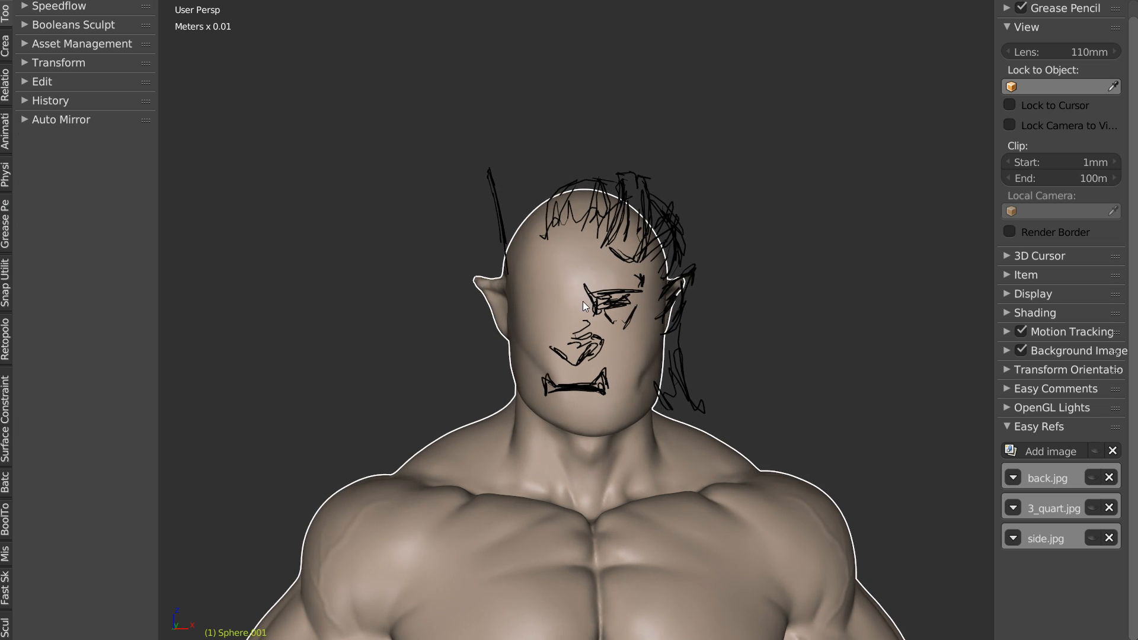
# Step: Show the Grease Pencil drawing tools and layer settings, collapsing the Easy Refs section
pyautogui.click(9, 220)
pyautogui.click(52, 9)
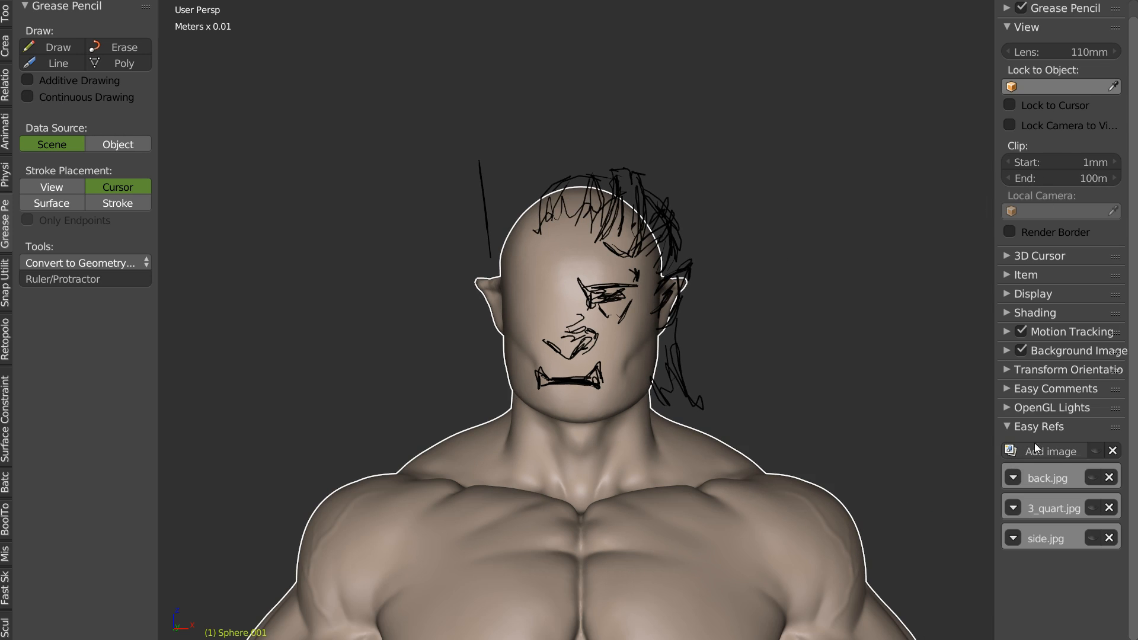
pyautogui.click(1108, 479)
pyautogui.click(1008, 426)
pyautogui.scroll(1, 1061, 178)
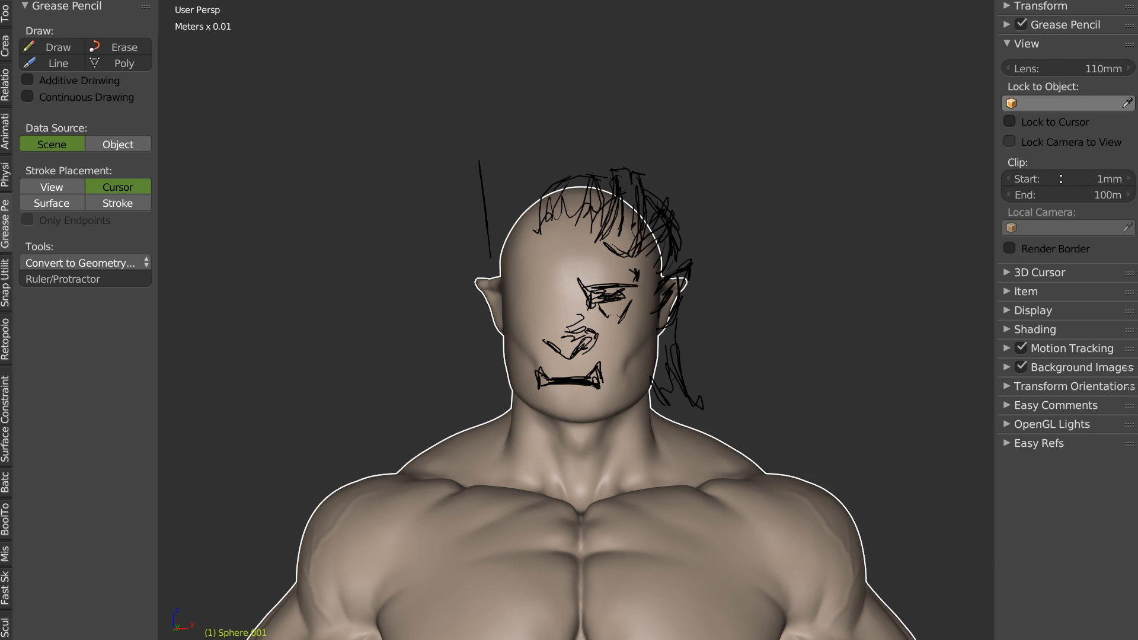
pyautogui.click(1008, 30)
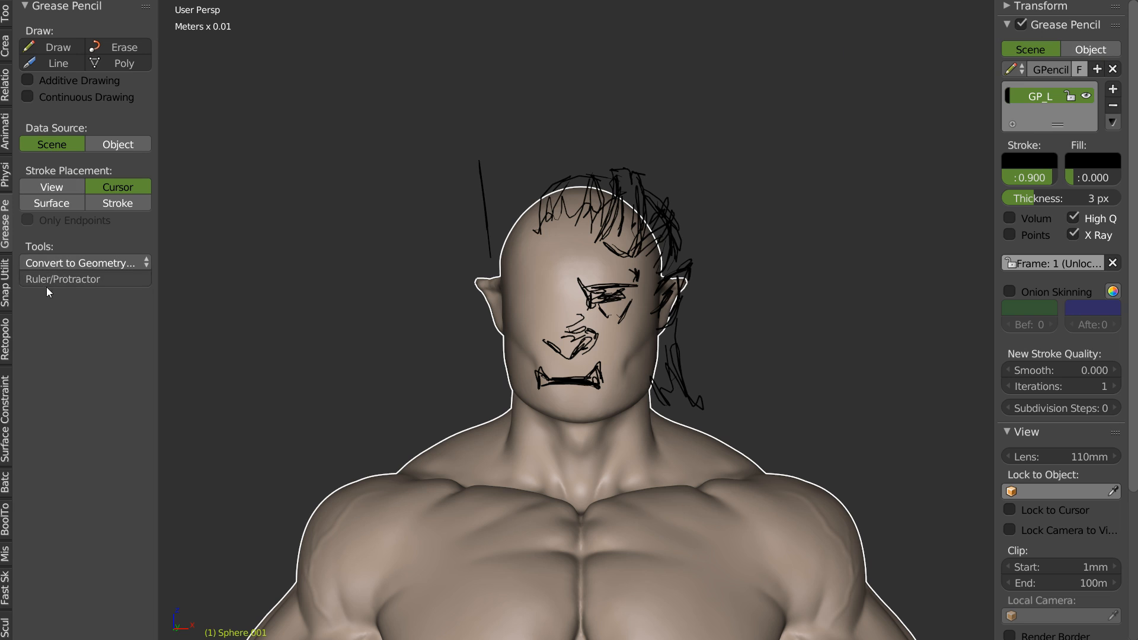
pyautogui.click(8, 23)
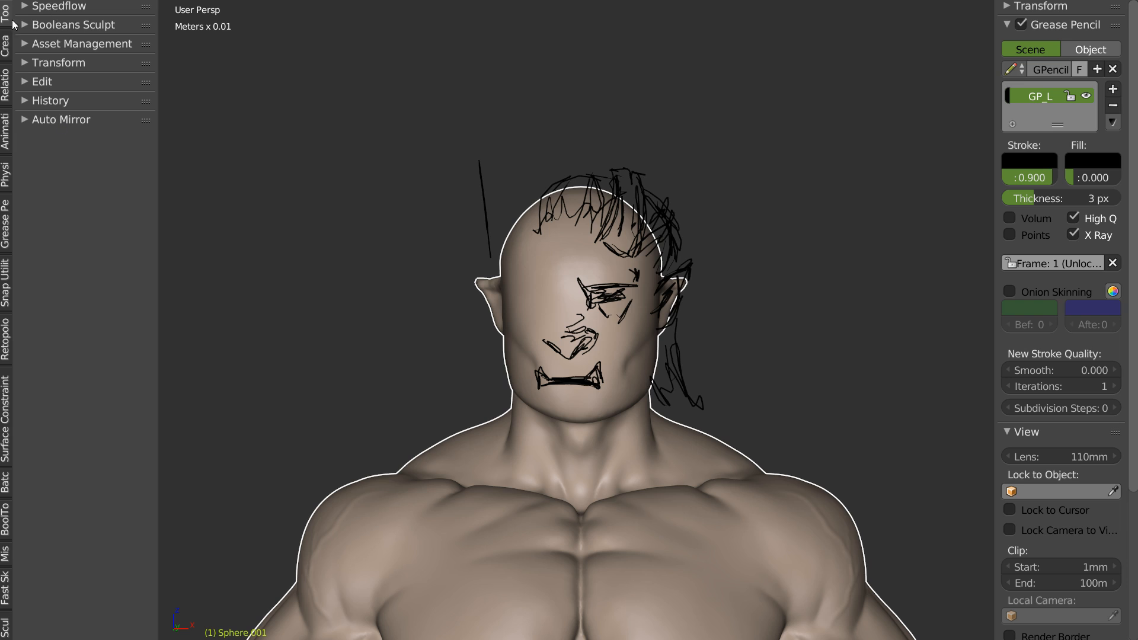
pyautogui.click(3, 55)
pyautogui.click(4, 84)
pyautogui.click(7, 142)
pyautogui.click(6, 175)
pyautogui.click(6, 222)
# Step: Turn off the Grease Pencil display to hide the face sketch, and save the file
pyautogui.moveTo(556, 286); pyautogui.dragTo(629, 309, button='middle')
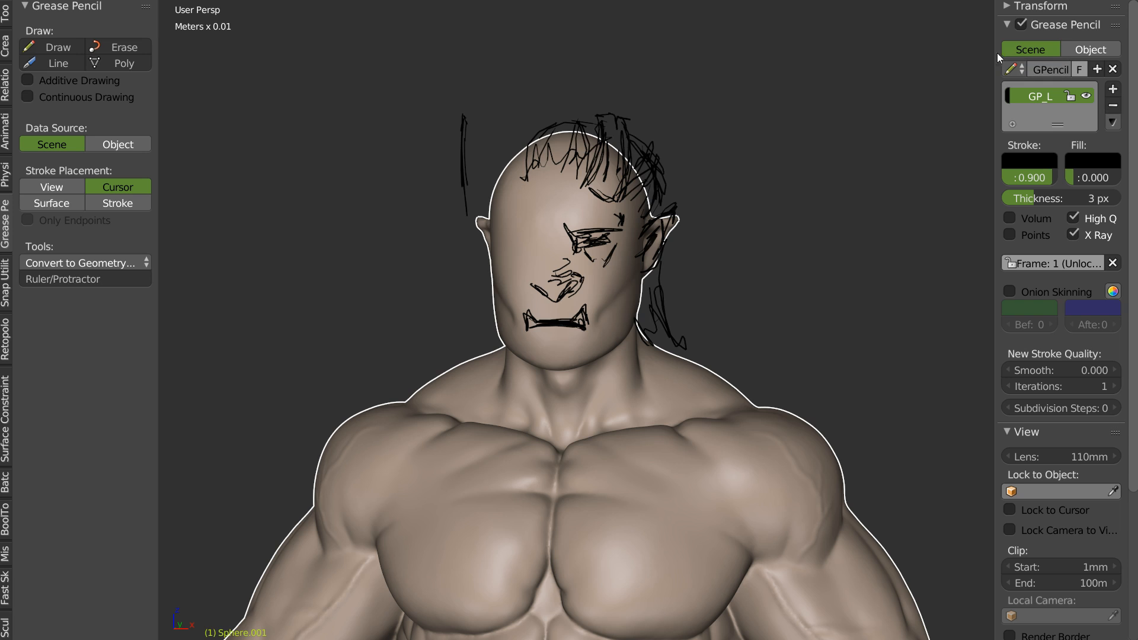
pyautogui.click(1021, 24)
pyautogui.moveTo(547, 276); pyautogui.dragTo(540, 298, button='middle')
pyautogui.hotkey('ctrl', 's')
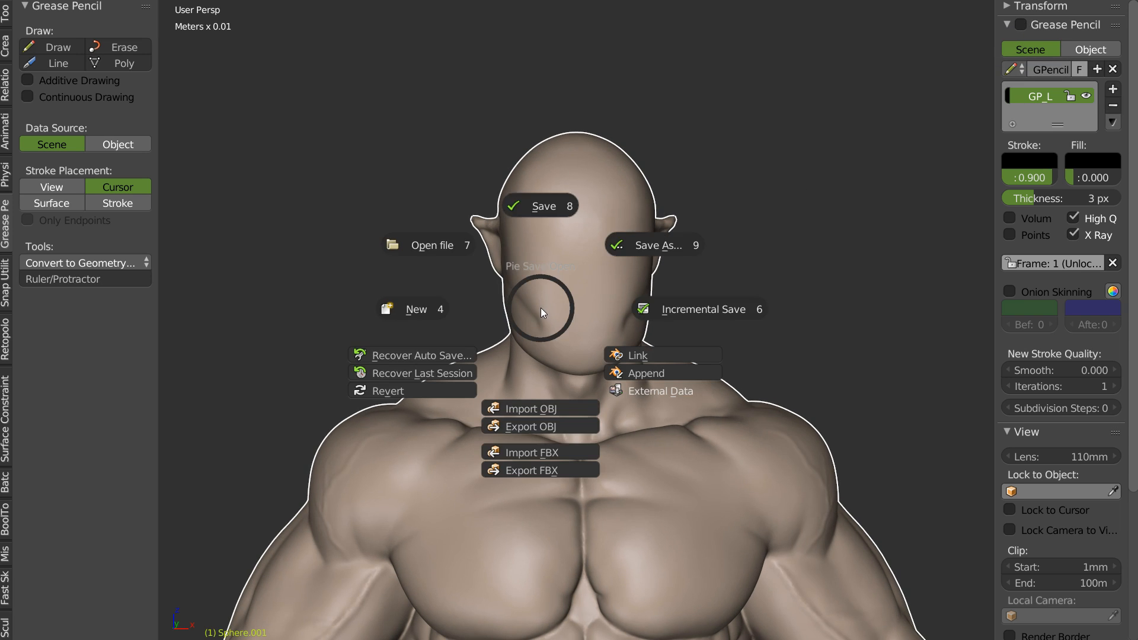
pyautogui.click(533, 199)
pyautogui.click(536, 205)
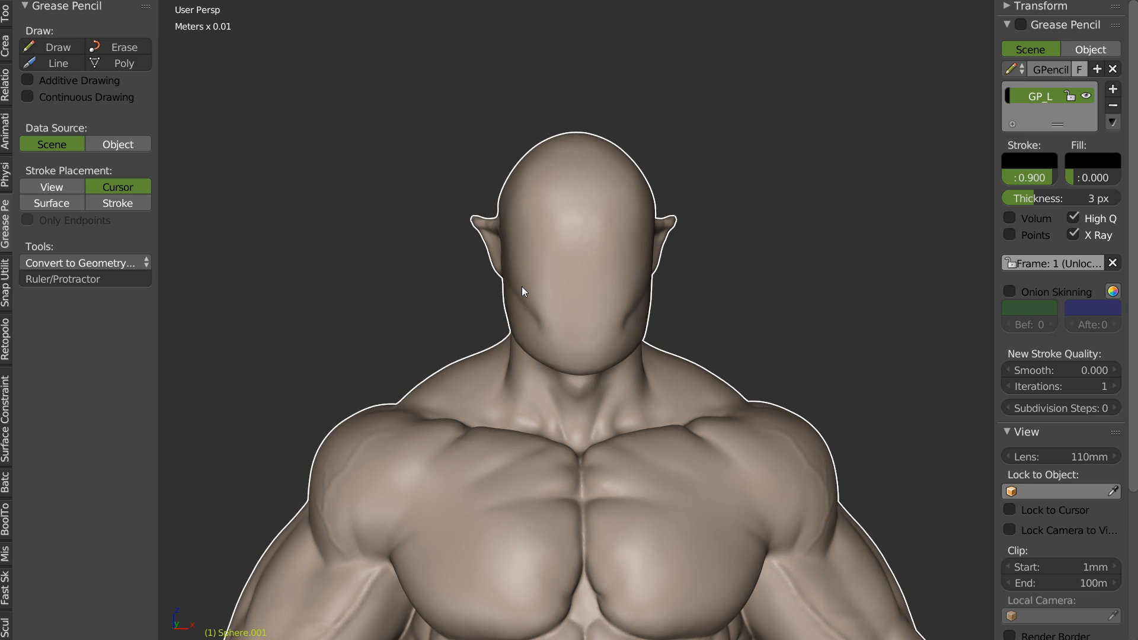
# Step: Set the orthographic front view with background images turned off, and enter Sculpt Mode on the torso
pyautogui.keyDown('shift'); pyautogui.moveTo(610, 338); pyautogui.dragTo(618, 218, button='middle'); pyautogui.keyUp('shift')
pyautogui.scroll(-3, 617, 218)
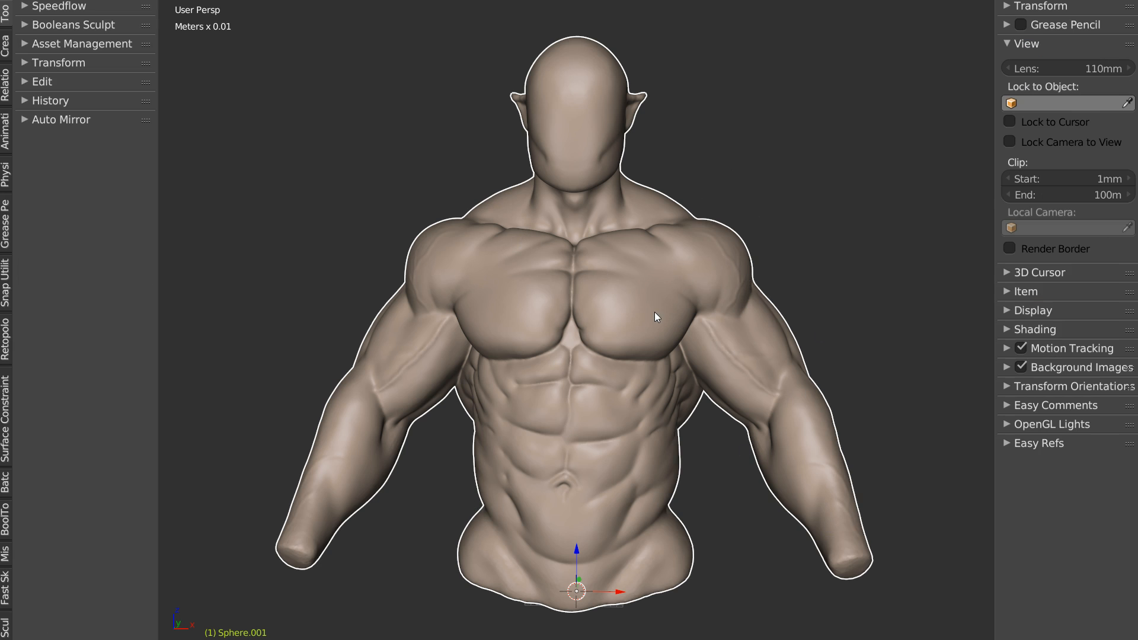
pyautogui.moveTo(655, 312); pyautogui.dragTo(631, 308, button='middle')
pyautogui.press('KP_1')
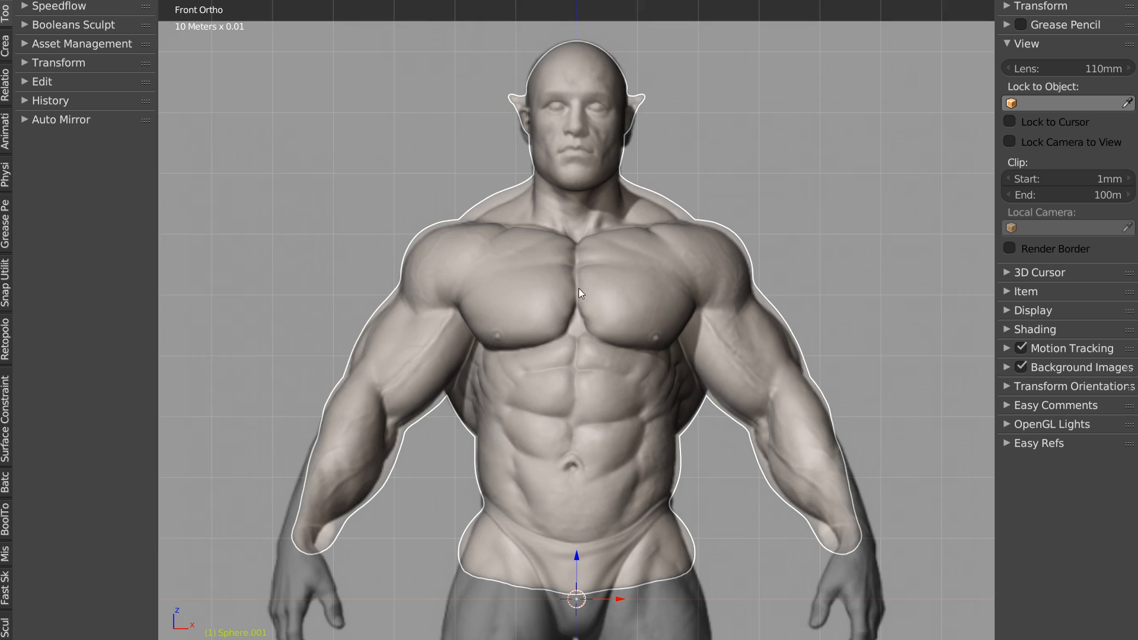
pyautogui.keyDown('shift'); pyautogui.moveTo(624, 257); pyautogui.dragTo(579, 330, button='middle'); pyautogui.keyUp('shift')
pyautogui.click(1020, 368)
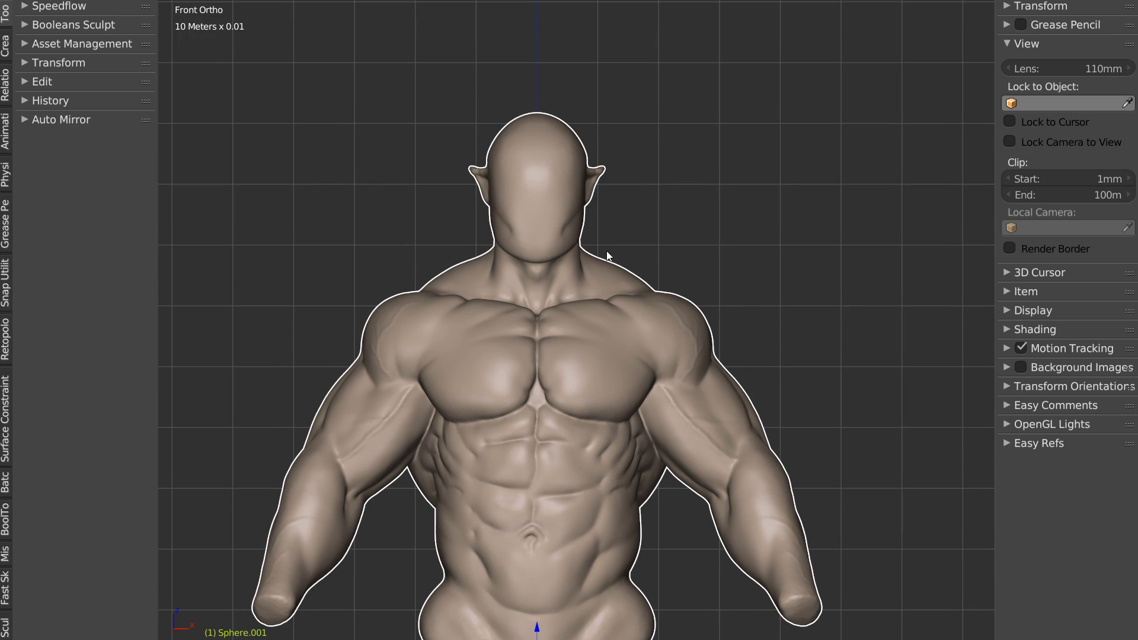
pyautogui.press('Tab')
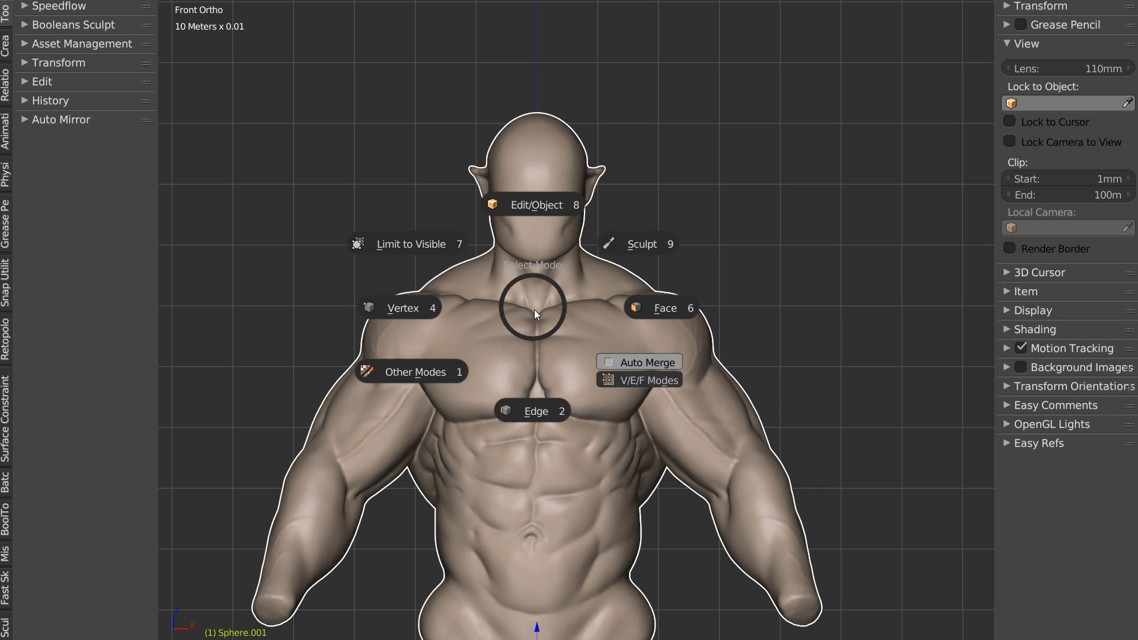
pyautogui.click(641, 243)
pyautogui.press('b')
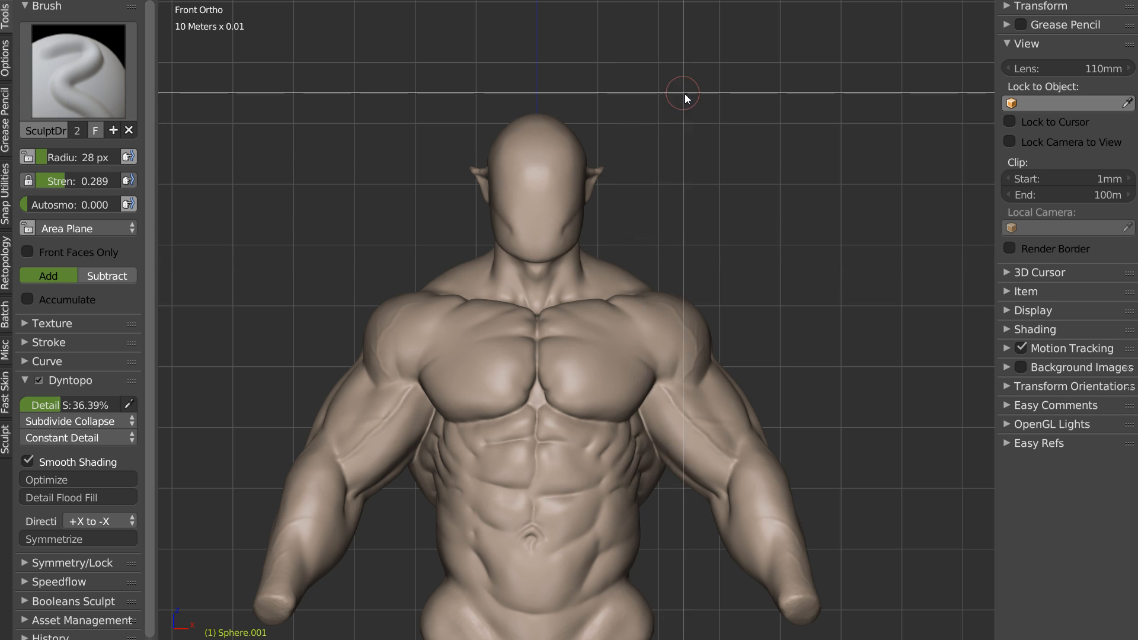
pyautogui.moveTo(696, 84); pyautogui.dragTo(386, 315)
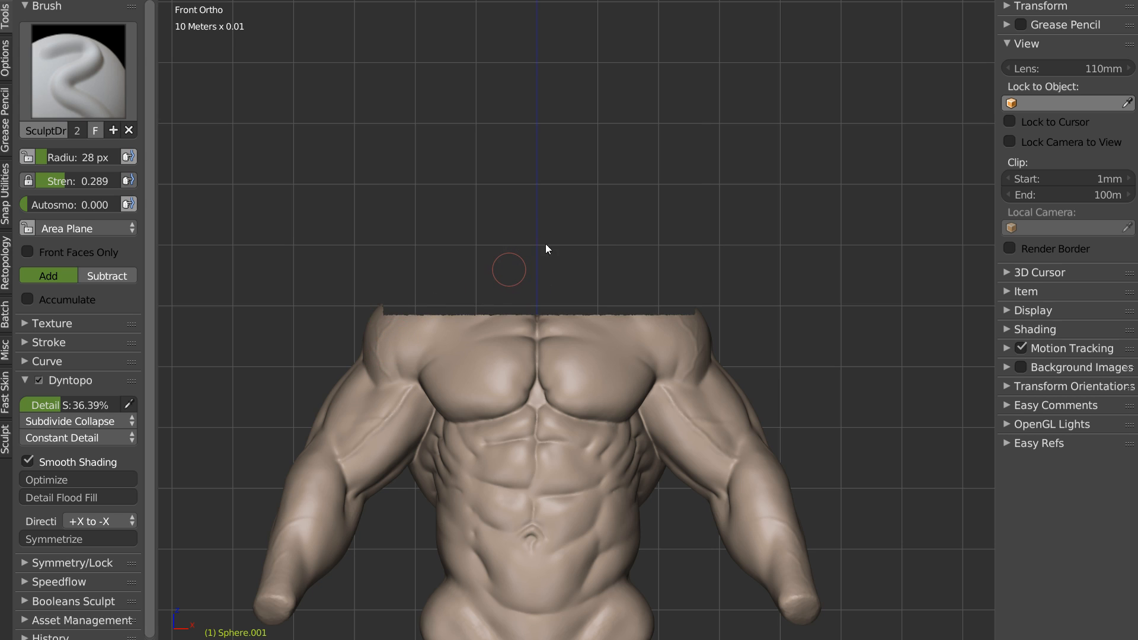
pyautogui.hotkey('alt', 'h')
# Step: Hide the body from the upper chest down with a box so only the head, neck and shoulder tops remain
pyautogui.moveTo(724, 452)
pyautogui.keyDown('shift'); pyautogui.mouseDown(button='middle')
pyautogui.moveTo(718, 233)
pyautogui.moveTo(728, 304)
pyautogui.mouseUp(button='middle'); pyautogui.keyUp('shift')
pyautogui.press('h')
pyautogui.moveTo(920, 601); pyautogui.dragTo(229, 184)
pyautogui.moveTo(582, 292)
pyautogui.mouseDown(button='middle')
pyautogui.moveTo(517, 261)
pyautogui.moveTo(475, 326)
pyautogui.moveTo(608, 321)
pyautogui.moveTo(589, 302)
pyautogui.moveTo(479, 292)
pyautogui.moveTo(462, 315)
pyautogui.mouseUp(button='middle')
pyautogui.scroll(3, 575, 303)
pyautogui.scroll(3, 468, 297)
pyautogui.moveTo(482, 261)
pyautogui.mouseDown(button='middle')
pyautogui.moveTo(570, 266)
pyautogui.moveTo(454, 285)
pyautogui.moveTo(523, 278)
pyautogui.moveTo(516, 328)
pyautogui.moveTo(578, 422)
pyautogui.mouseUp(button='middle')
pyautogui.scroll(-3, 523, 278)
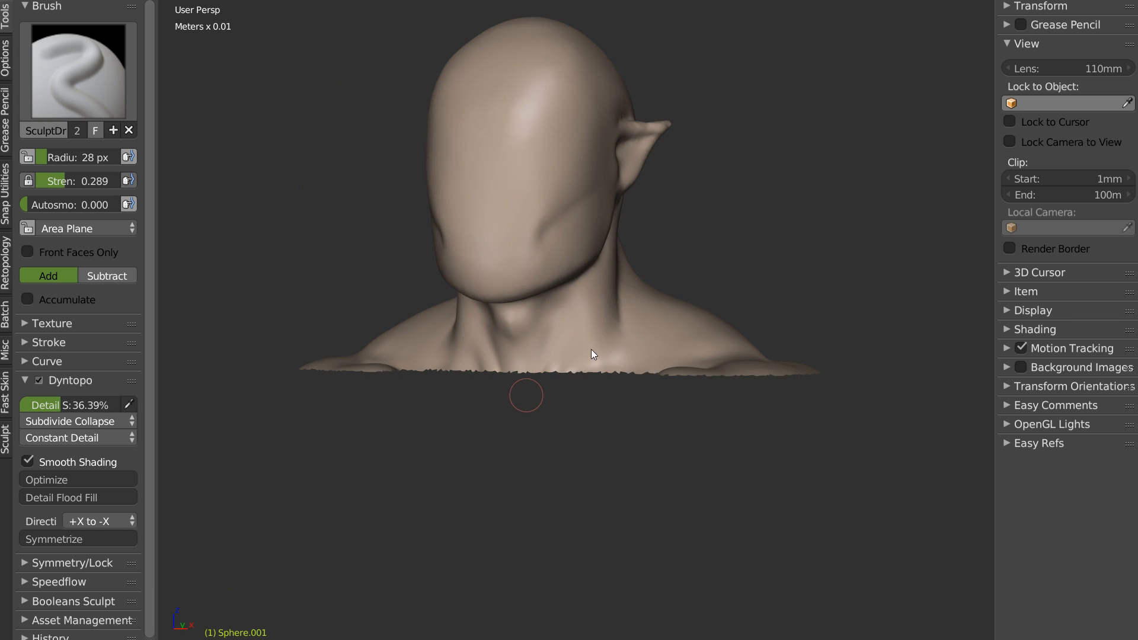
# Step: Reveal the whole body and hide everything below the upper chest with a box, keeping the head, neck and shoulders
pyautogui.hotkey('alt', 'h')
pyautogui.press('KP_1')
pyautogui.moveTo(563, 434)
pyautogui.keyDown('shift'); pyautogui.mouseDown(button='middle')
pyautogui.moveTo(535, 198)
pyautogui.moveTo(568, 170)
pyautogui.mouseUp(button='middle'); pyautogui.keyUp('shift')
pyautogui.press('h')
pyautogui.moveTo(889, 594); pyautogui.dragTo(185, 172)
pyautogui.moveTo(549, 135); pyautogui.dragTo(582, 351, button='middle')
pyautogui.scroll(4, 587, 296)
pyautogui.moveTo(580, 309)
pyautogui.keyDown('ctrl'); pyautogui.mouseDown(button='middle')
pyautogui.moveTo(623, 257)
pyautogui.moveTo(558, 278)
pyautogui.moveTo(532, 308)
pyautogui.moveTo(563, 239)
pyautogui.moveTo(578, 314)
pyautogui.mouseUp(button='middle'); pyautogui.keyUp('ctrl')
pyautogui.rightClick(585, 279)
pyautogui.click(422, 353)
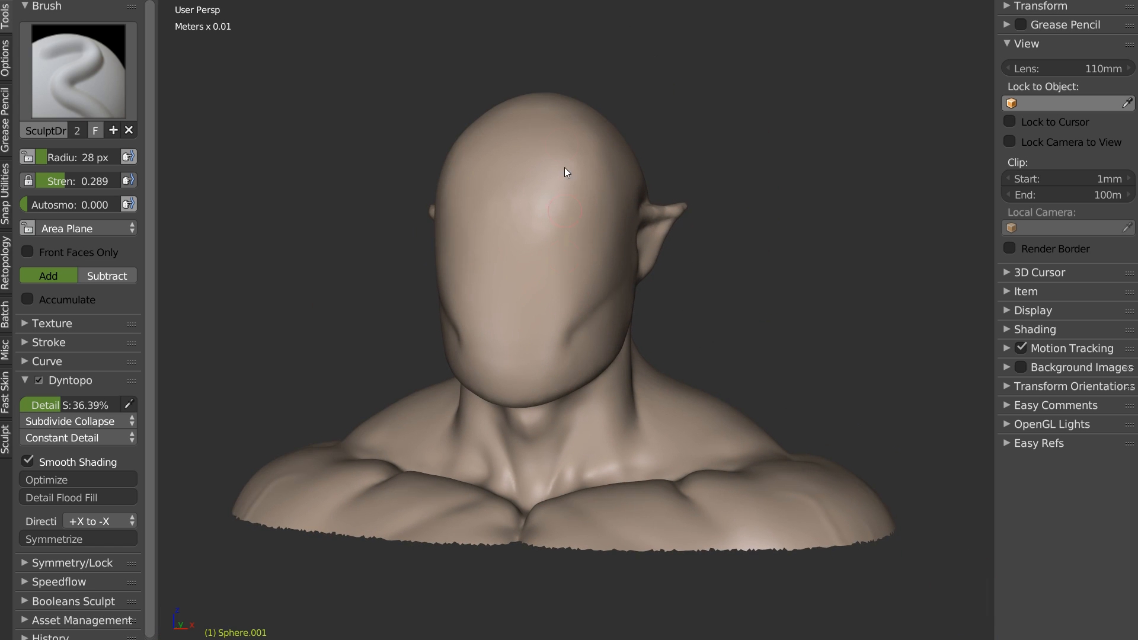
# Step: Return to Object Mode, add a cube and move it in front of the forehead
pyautogui.press('Tab')
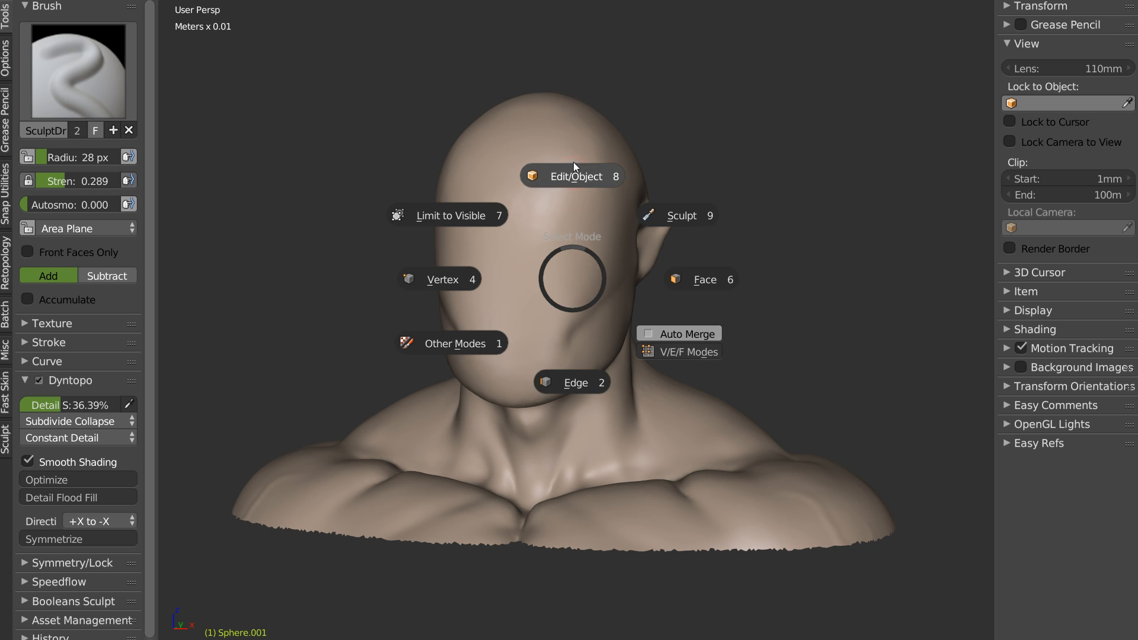
pyautogui.click(575, 177)
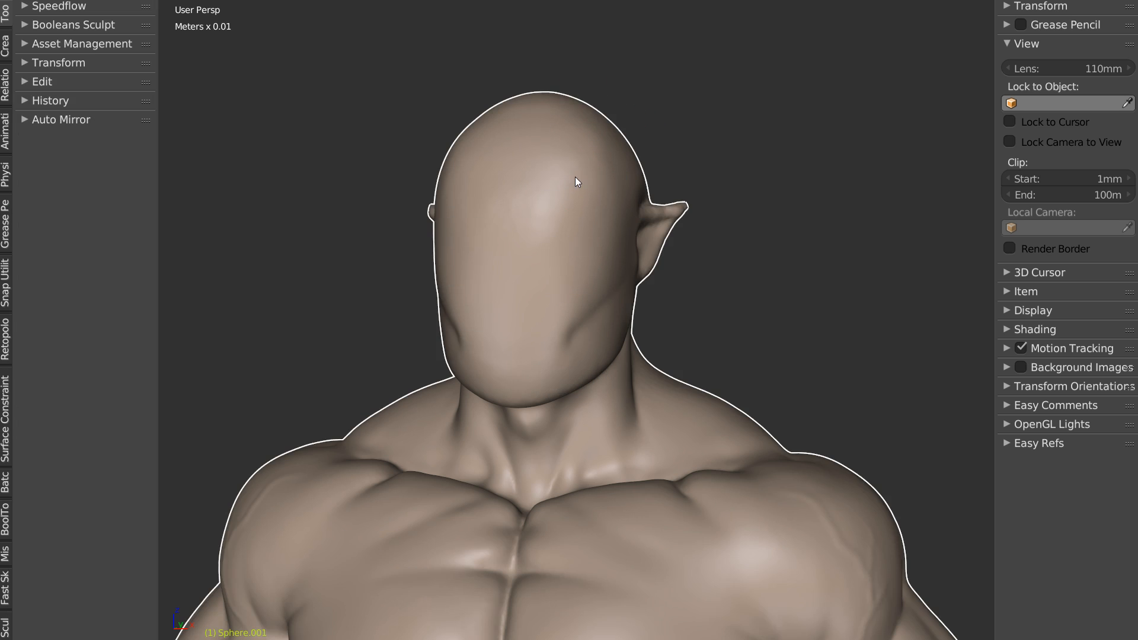
pyautogui.scroll(-6, 564, 336)
pyautogui.rightClick(573, 375)
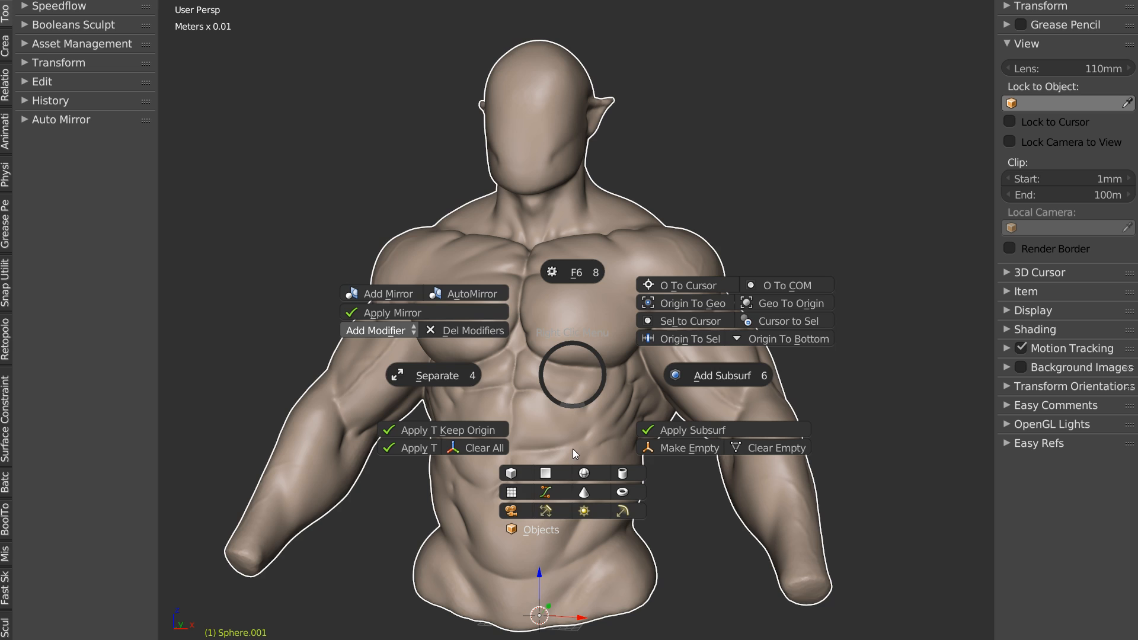
pyautogui.click(518, 473)
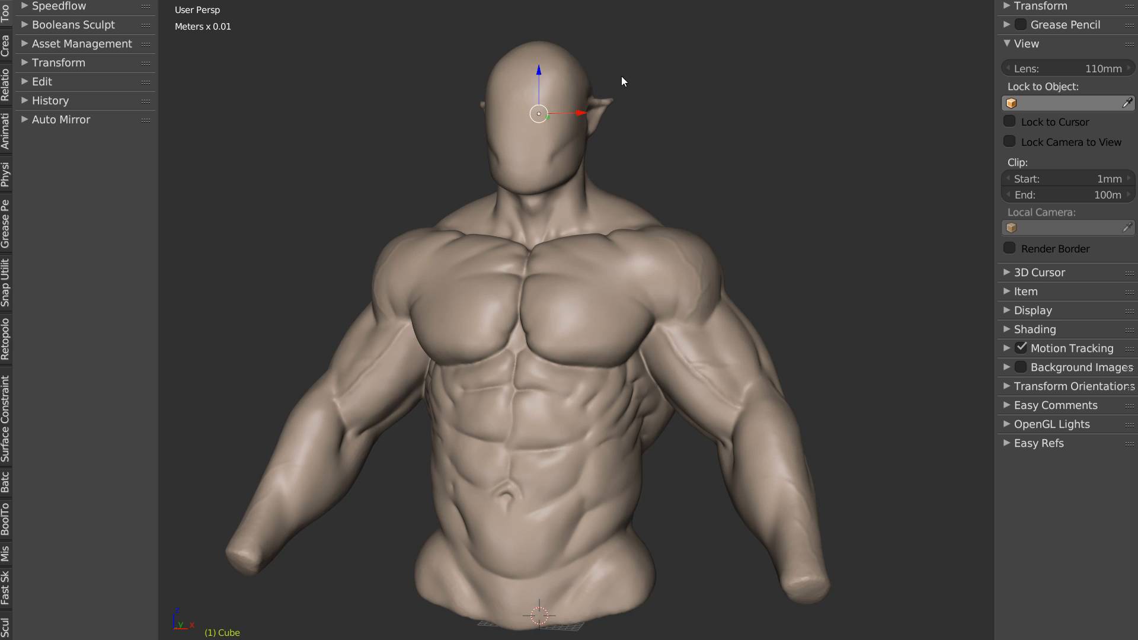
pyautogui.moveTo(614, 69); pyautogui.dragTo(554, 126, button='middle')
pyautogui.moveTo(552, 115); pyautogui.dragTo(506, 71)
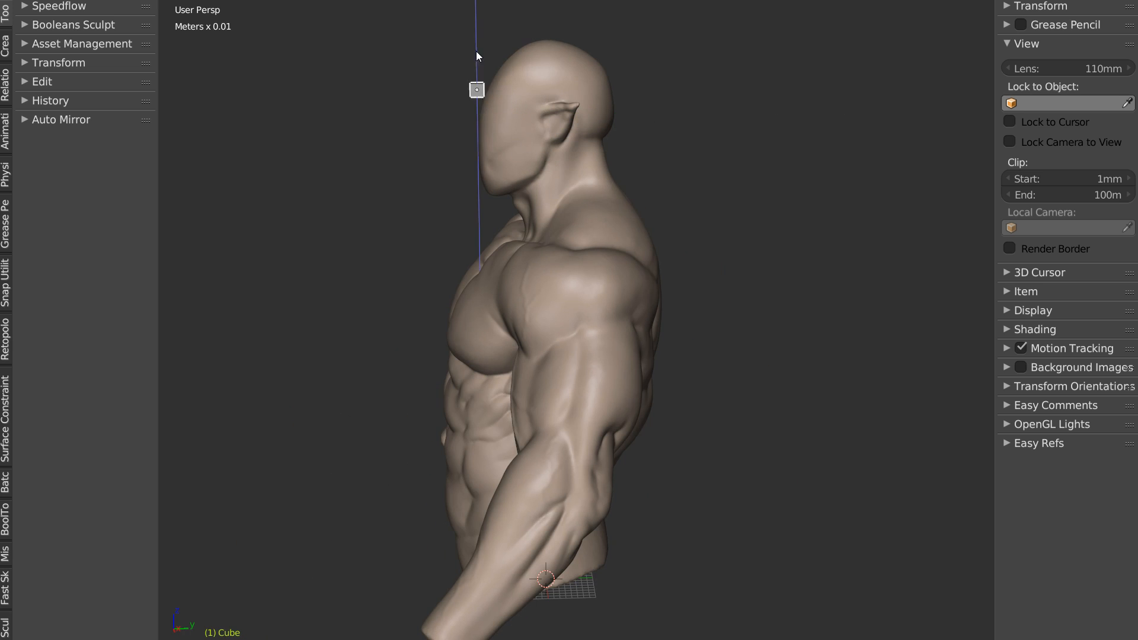
# Step: Scale the cube separately along its axes into a tall, thin slab in front of the forehead
pyautogui.keyDown('shift'); pyautogui.moveTo(477, 48); pyautogui.dragTo(588, 155, button='middle'); pyautogui.keyUp('shift')
pyautogui.press('s')
pyautogui.middleClick(588, 142)
pyautogui.click(579, 64)
pyautogui.moveTo(679, 157); pyautogui.dragTo(694, 168, button='middle')
pyautogui.press('s')
pyautogui.middleClick(702, 190)
pyautogui.click(717, 222)
pyautogui.moveTo(715, 222); pyautogui.dragTo(596, 223, button='middle')
pyautogui.press('s')
pyautogui.middleClick(681, 223)
pyautogui.click(654, 223)
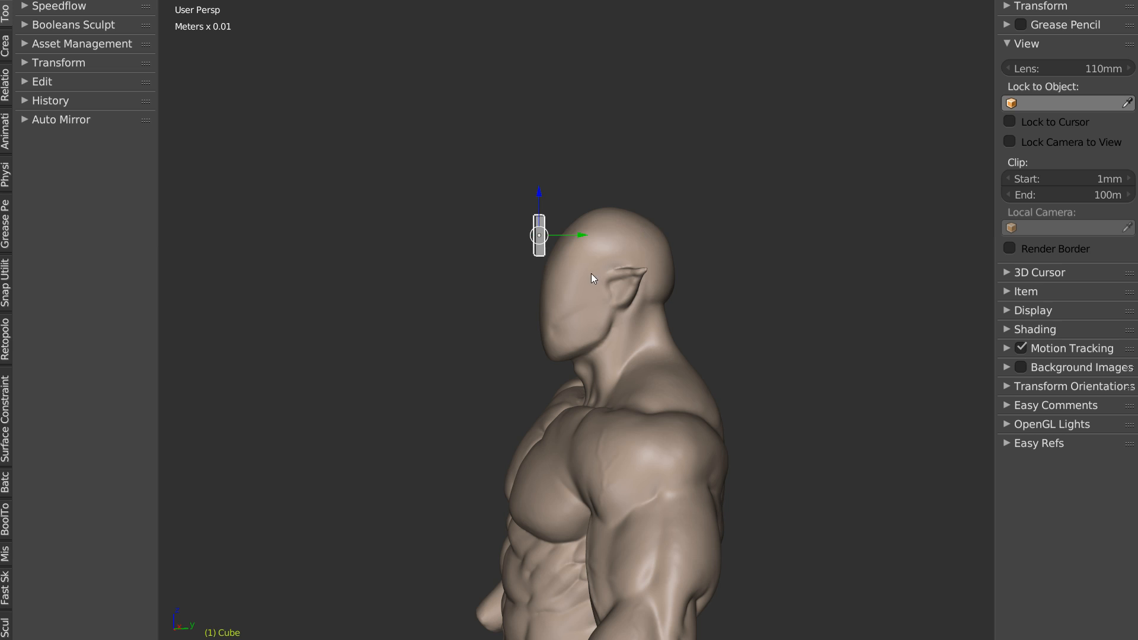
# Step: Enter Edit Mode on the slab and cut a horizontal edge loop across its middle
pyautogui.scroll(3, 578, 246)
pyautogui.press('KP_1')
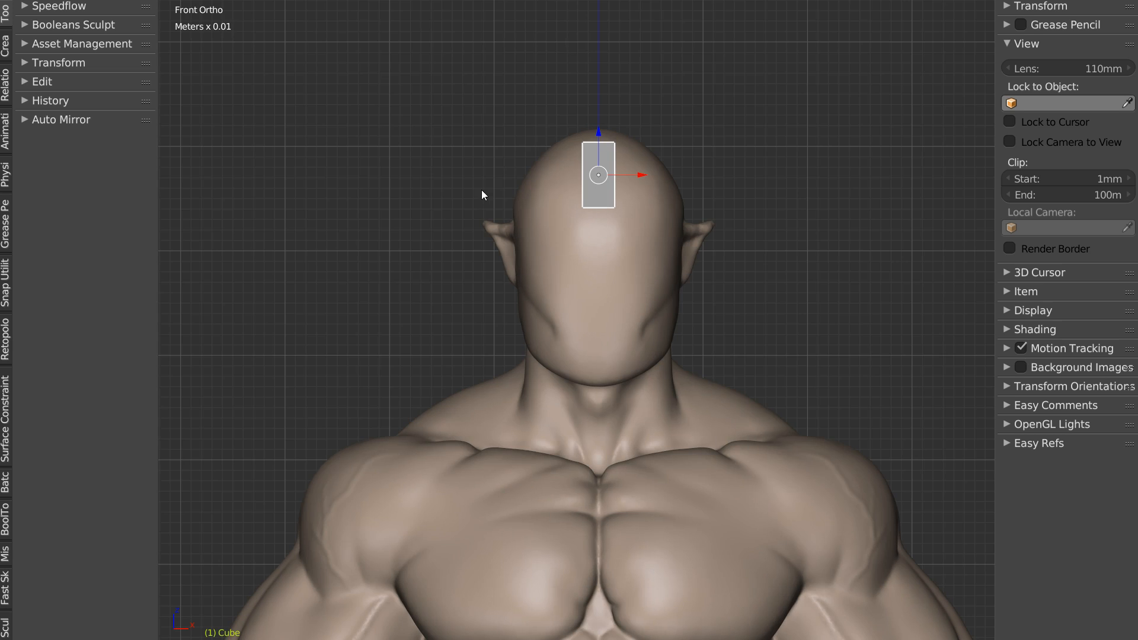
pyautogui.press('q')
pyautogui.click(643, 243)
pyautogui.scroll(4, 511, 141)
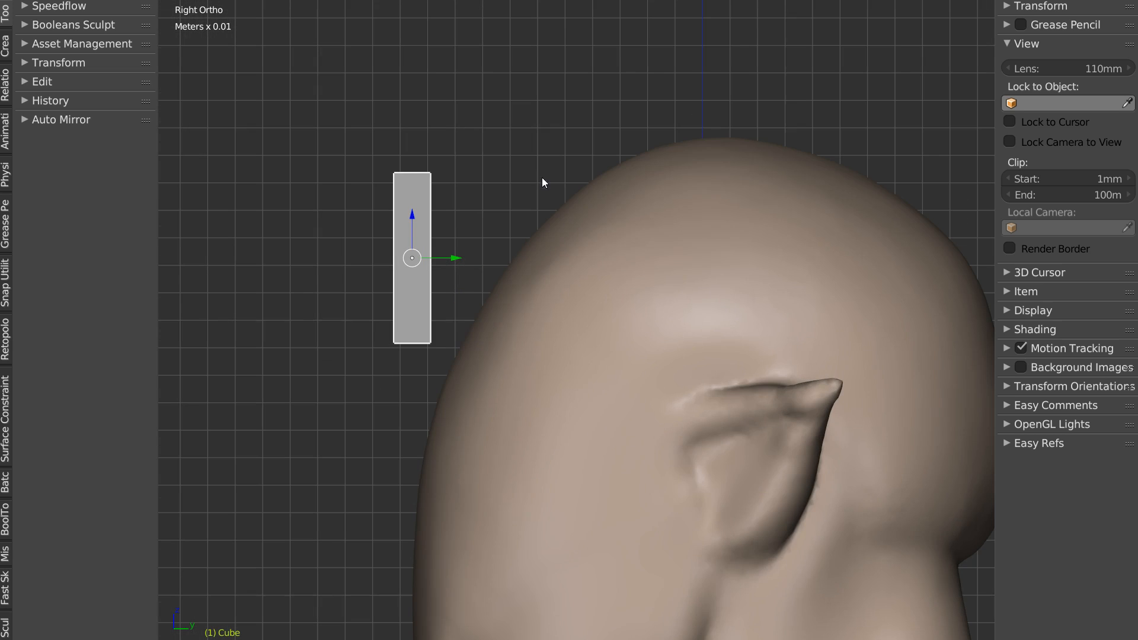
pyautogui.press('Tab')
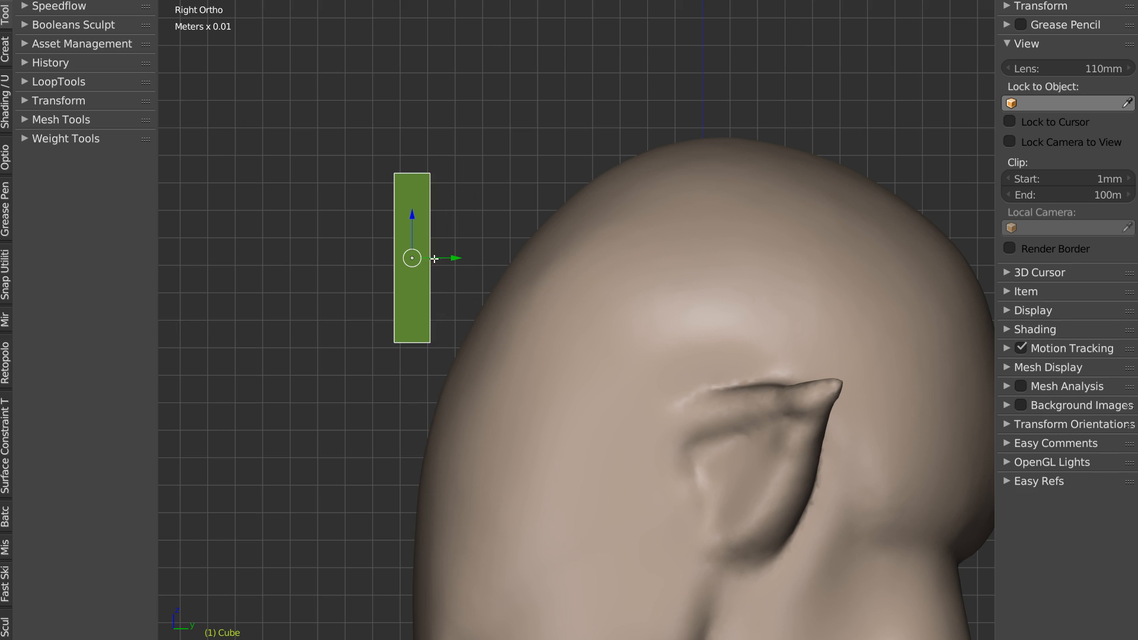
pyautogui.click(429, 257)
pyautogui.press('Tab')
pyautogui.click(408, 352)
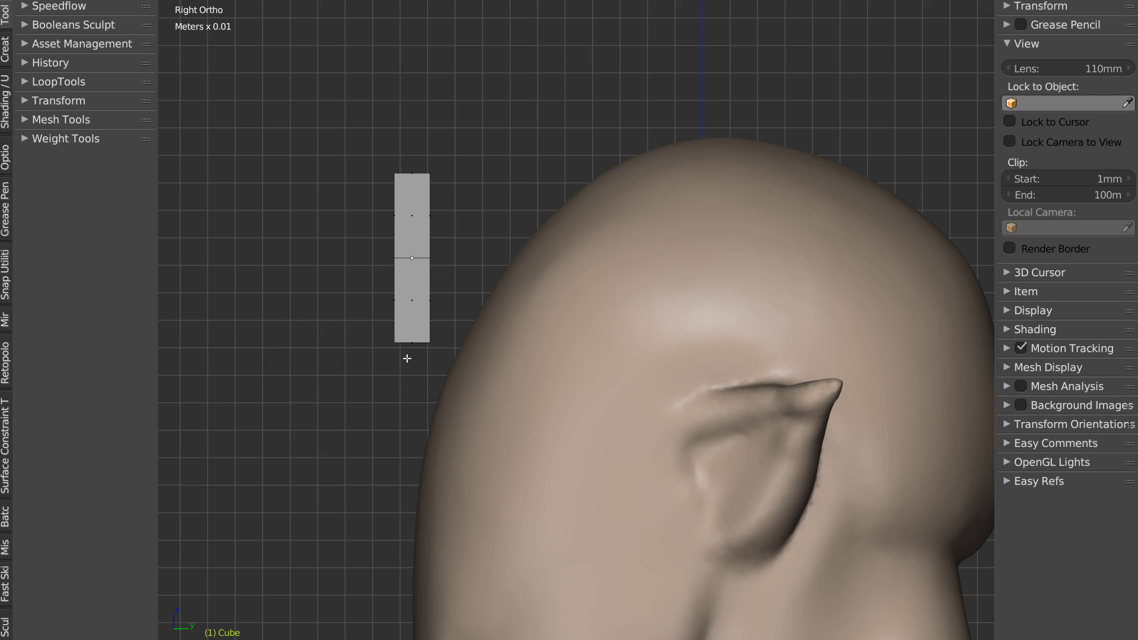
# Step: Move and rotate the slab's lower end into the forehead, and bring the middle edge loop closer to the head
pyautogui.moveTo(422, 346); pyautogui.dragTo(486, 351)
pyautogui.press('r')
pyautogui.press('Tab')
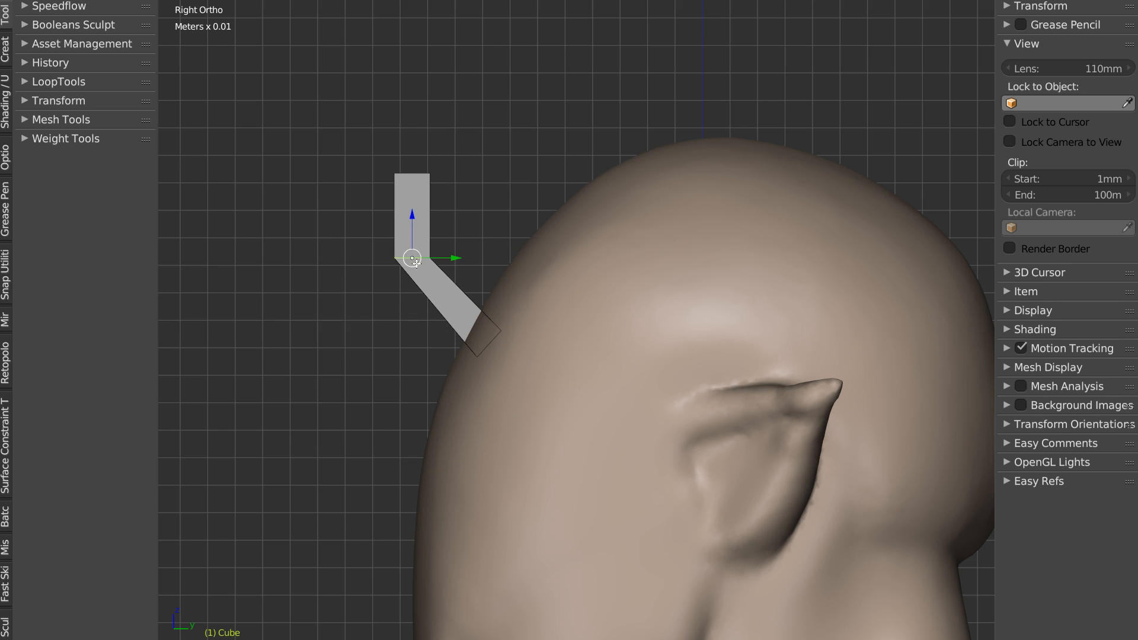
pyautogui.press('g')
pyautogui.click(464, 270)
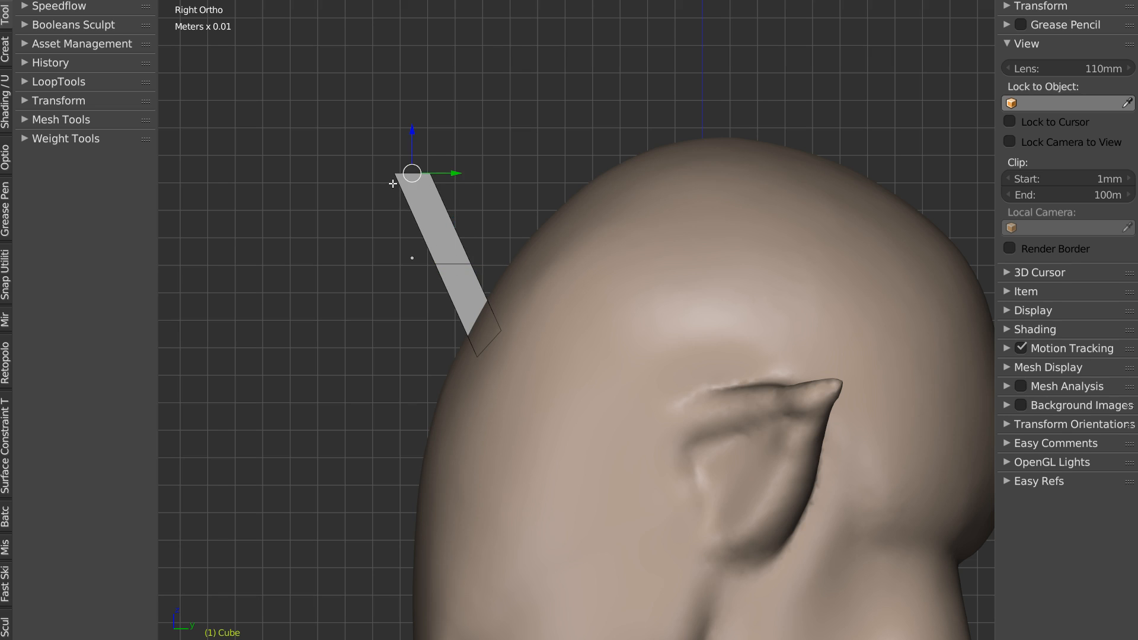
# Step: Move the slab's upper end back over the skull and reposition the middle loop to form a bent horn
pyautogui.press('g')
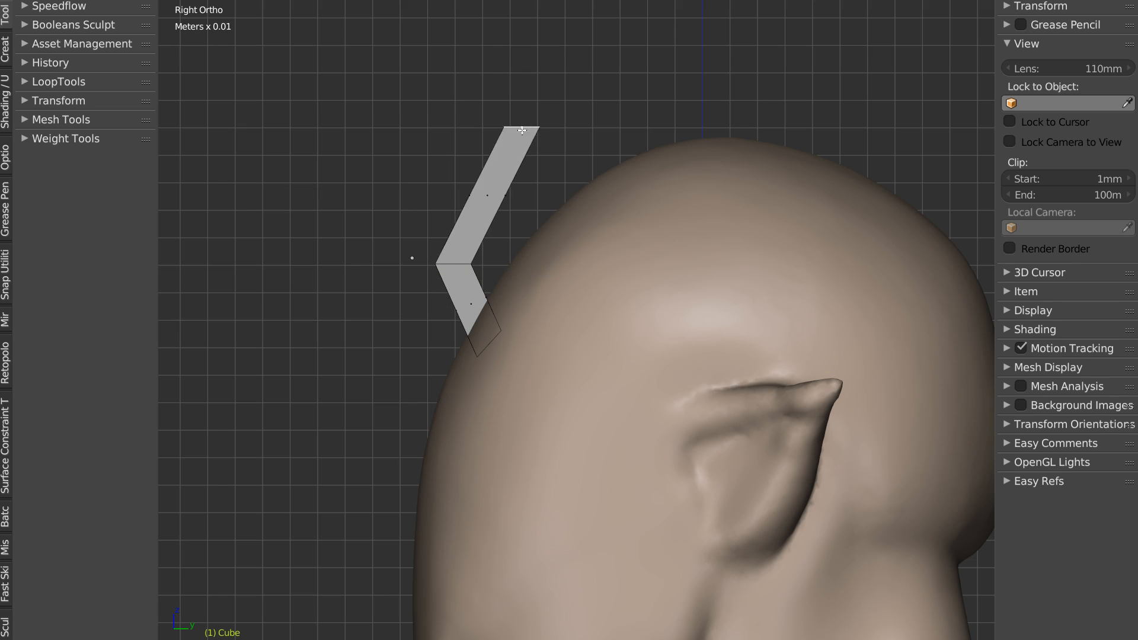
pyautogui.click(562, 109)
pyautogui.press('Tab')
pyautogui.click(453, 267)
pyautogui.keyDown('alt'); pyautogui.rightClick(475, 272); pyautogui.keyUp('alt')
pyautogui.press('g')
pyautogui.click(503, 226)
pyautogui.moveTo(501, 228); pyautogui.dragTo(556, 242, button='middle')
pyautogui.scroll(-2, 610, 259)
pyautogui.scroll(3, 556, 241)
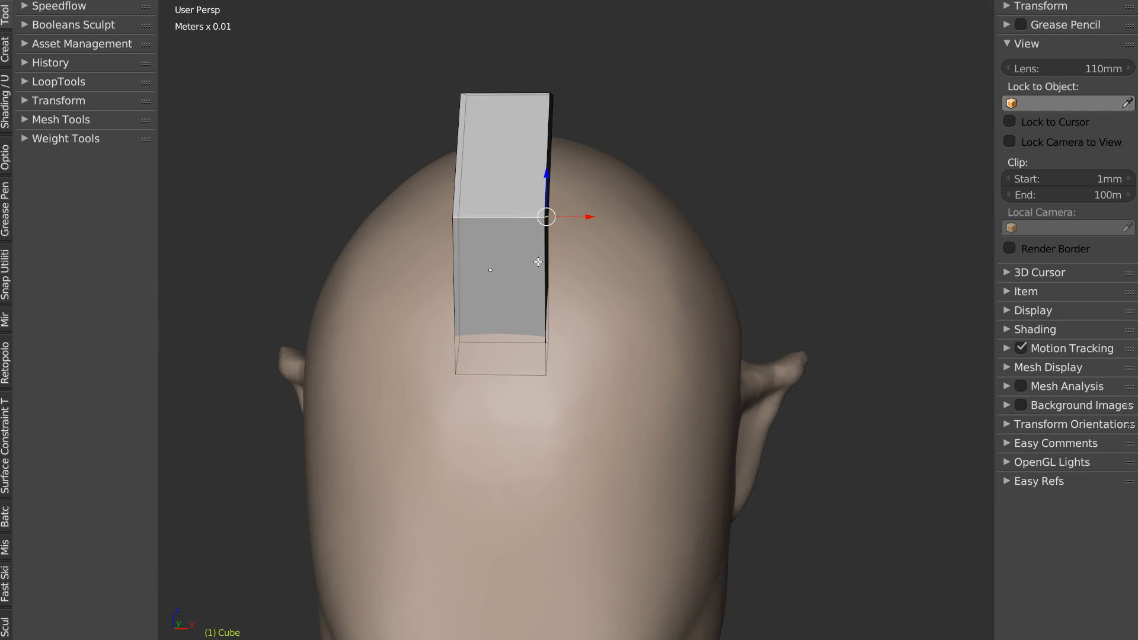
# Step: Leave Edit Mode, shift the horn block sideways from the head's centre and rotate it to lean outward
pyautogui.press('a')
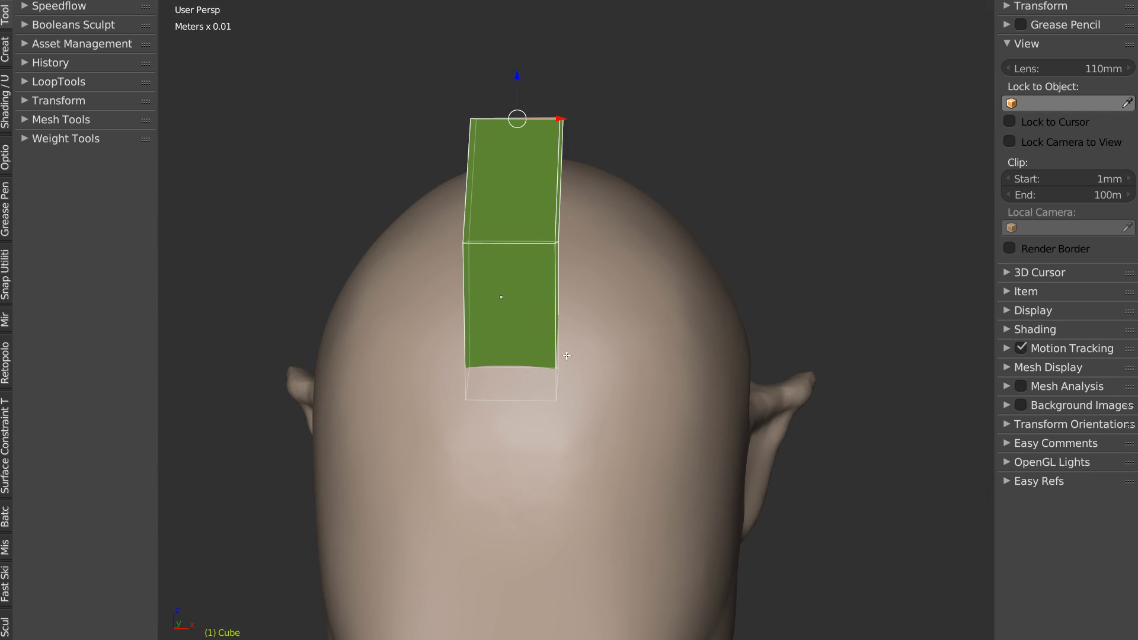
pyautogui.press('Tab')
pyautogui.moveTo(543, 297); pyautogui.dragTo(665, 298)
pyautogui.press('r')
pyautogui.press('r')
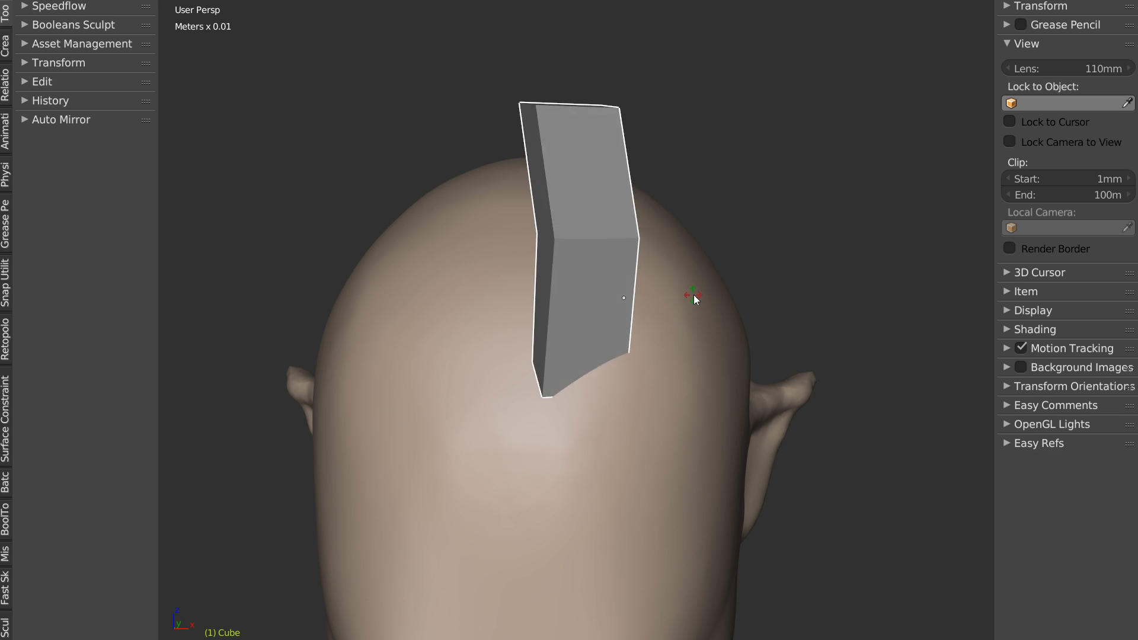
pyautogui.click(680, 290)
pyautogui.press('r')
pyautogui.click(721, 191)
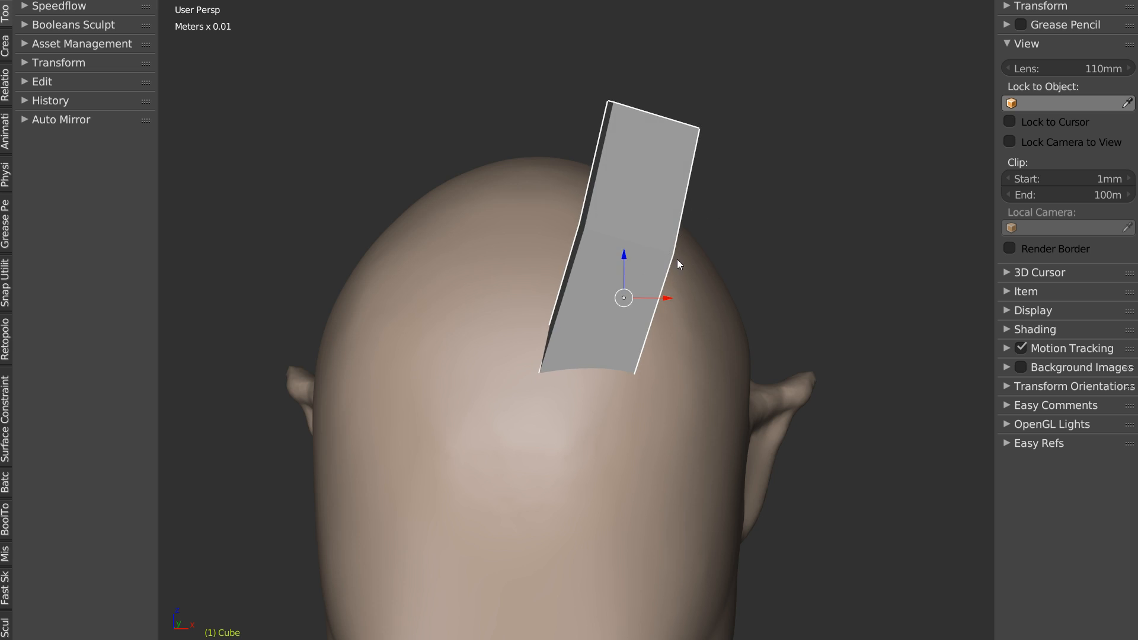
# Step: Adjust the horn block's sideways position and rotation so its base sits in the side of the forehead
pyautogui.moveTo(685, 257); pyautogui.dragTo(613, 302, button='middle')
pyautogui.moveTo(507, 305); pyautogui.dragTo(640, 307)
pyautogui.moveTo(640, 307); pyautogui.dragTo(561, 225, button='middle')
pyautogui.press('r')
pyautogui.click(650, 201)
pyautogui.moveTo(650, 200); pyautogui.dragTo(603, 266, button='middle')
# Step: Enter Edit Mode on the horn block and cut edge loops running along its length
pyautogui.press('Tab')
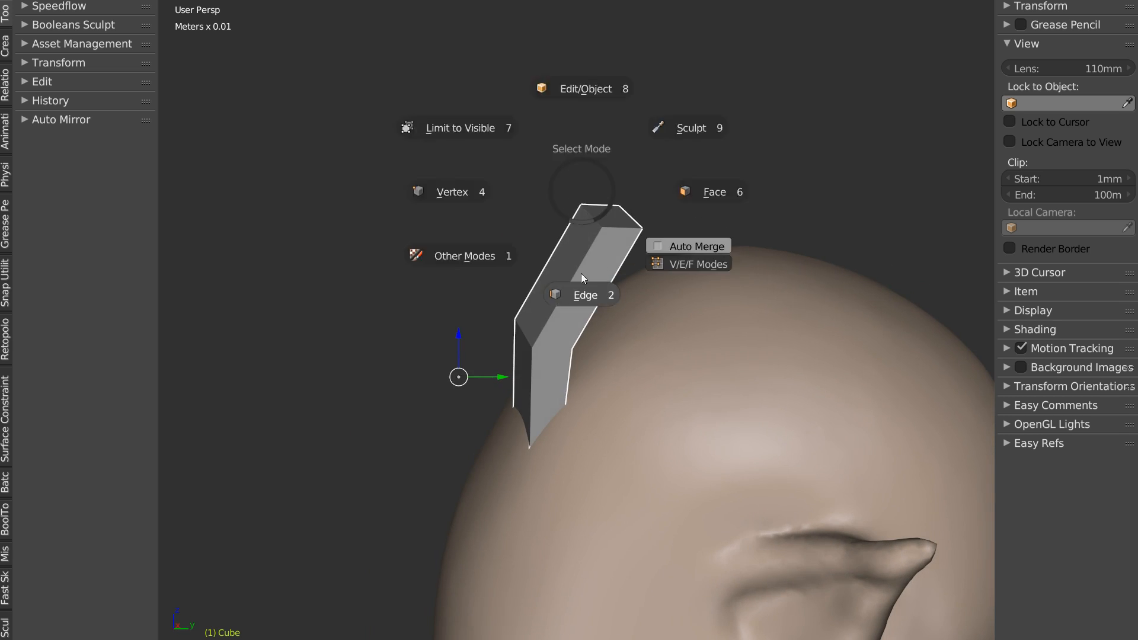
pyautogui.moveTo(589, 214)
pyautogui.mouseDown(button='middle')
pyautogui.moveTo(571, 186)
pyautogui.moveTo(597, 179)
pyautogui.moveTo(589, 196)
pyautogui.moveTo(603, 208)
pyautogui.mouseUp(button='middle')
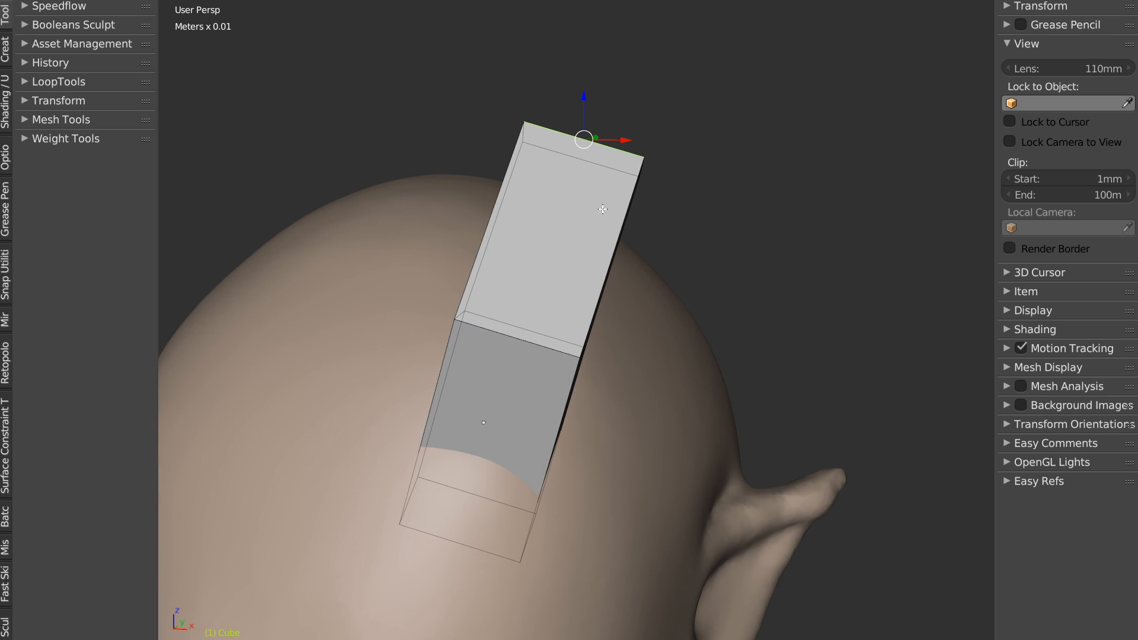
pyautogui.click(571, 140)
pyautogui.click(611, 148)
pyautogui.click(599, 161)
pyautogui.moveTo(599, 161); pyautogui.dragTo(620, 234, button='middle')
# Step: Slide an edge at the horn's upper end to shape the lengthwise step between its inner and outer parts
pyautogui.press('Tab')
pyautogui.click(664, 186)
pyautogui.click(617, 190)
pyautogui.press('Tab')
pyautogui.press('Escape')
pyautogui.press('Tab')
pyautogui.click(611, 284)
pyautogui.click(637, 221)
pyautogui.press('g')
pyautogui.press('g')
pyautogui.click(631, 230)
# Step: Slide the vertices at the horn's tip and bend to refine the groove running down its front
pyautogui.moveTo(567, 142); pyautogui.dragTo(427, 182, button='middle')
pyautogui.press('Tab')
pyautogui.click(587, 176)
pyautogui.press('g')
pyautogui.press('g')
pyautogui.click(599, 181)
pyautogui.moveTo(603, 232); pyautogui.dragTo(658, 232, button='middle')
pyautogui.click(494, 333)
pyautogui.press('g')
pyautogui.press('g')
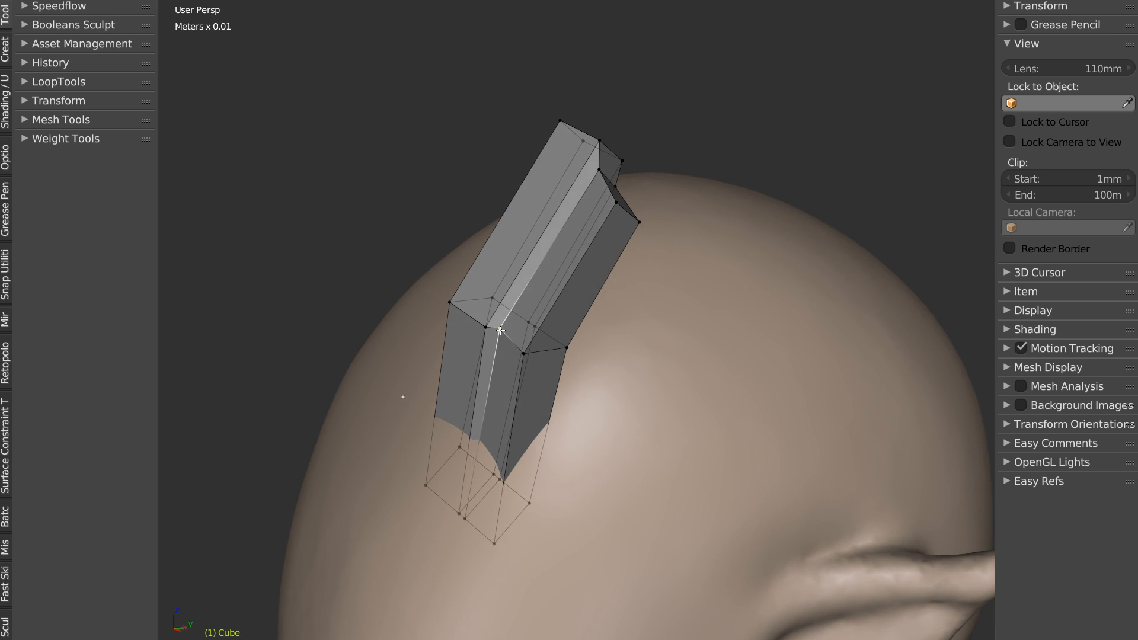
# Step: Mirror the horn across the X axis with the body as reference object, keeping Merge and Clipping on
pyautogui.press('Tab')
pyautogui.moveTo(471, 277); pyautogui.dragTo(522, 268, button='middle')
pyautogui.rightClick(500, 285)
pyautogui.keyDown('shift'); pyautogui.rightClick(631, 174); pyautogui.keyUp('shift')
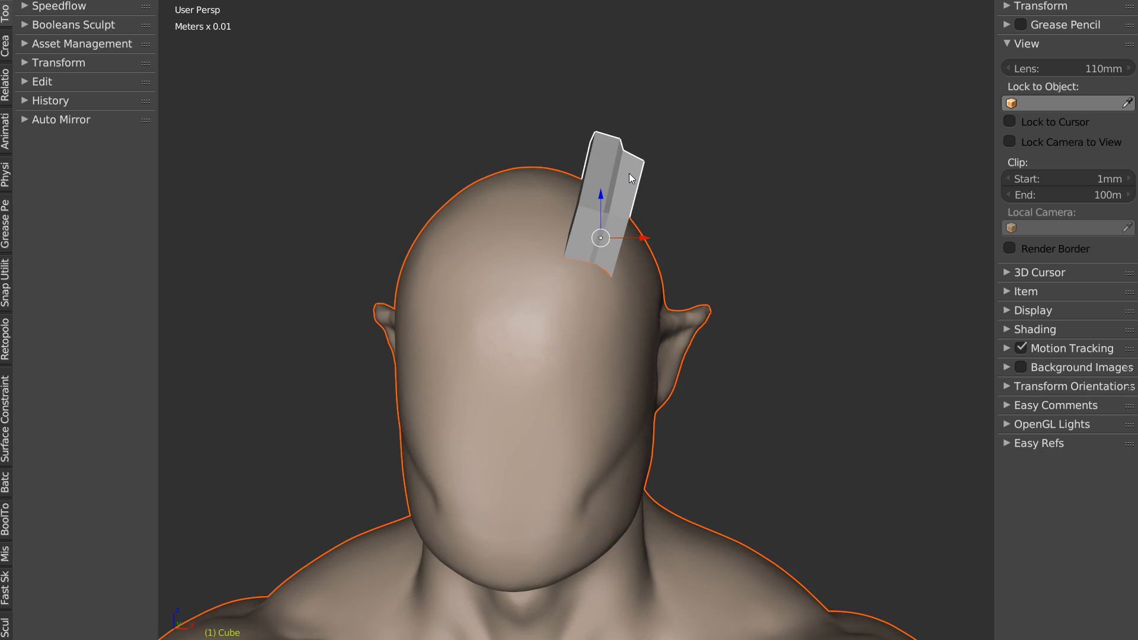
pyautogui.press('space')
pyautogui.click(618, 278)
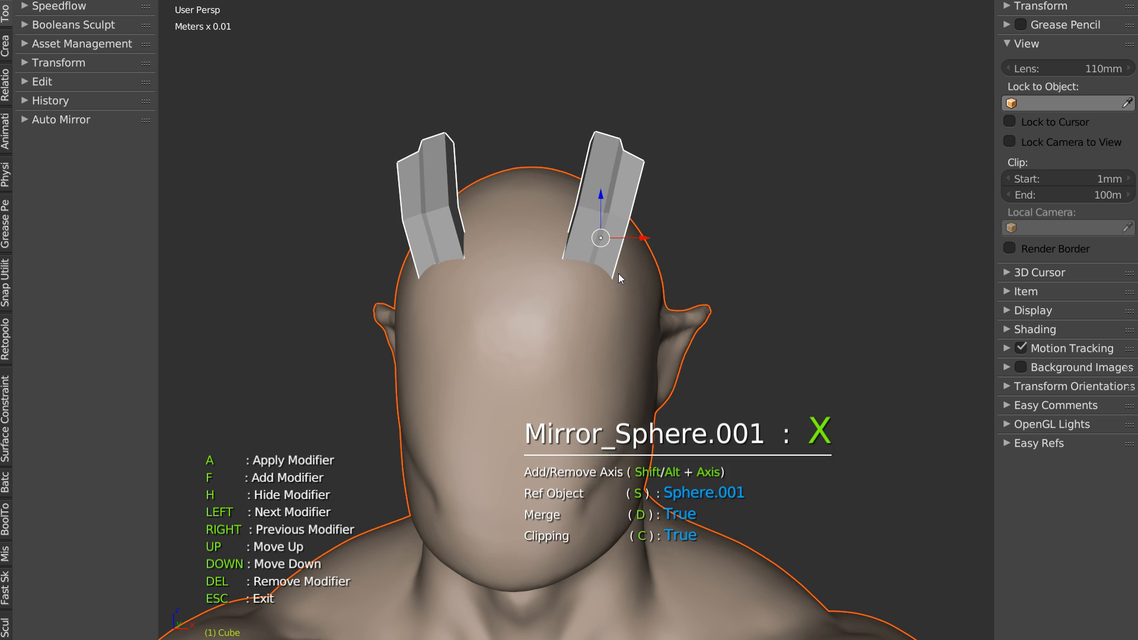
pyautogui.click(618, 273)
# Step: Add cross loops to the horn's upper and lower halves, and move them and the rear base to curve it
pyautogui.moveTo(665, 157); pyautogui.dragTo(543, 290, button='middle')
pyautogui.press('Tab')
pyautogui.press('g')
pyautogui.click(515, 293)
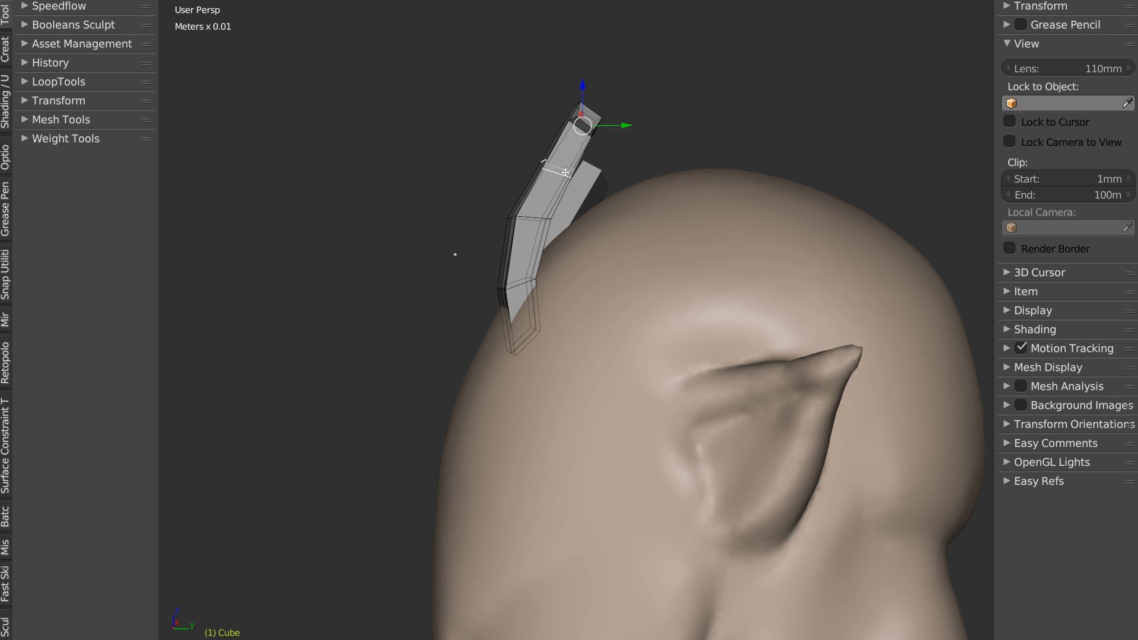
pyautogui.moveTo(564, 178); pyautogui.dragTo(603, 215, button='middle')
pyautogui.press('g')
pyautogui.click(561, 252)
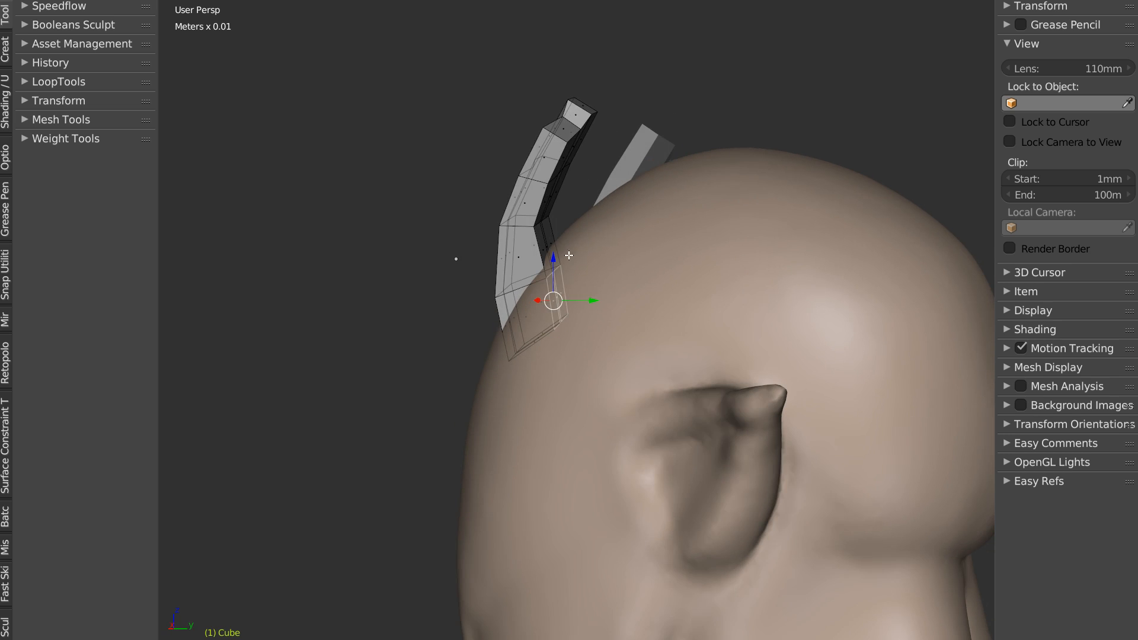
# Step: Select the inner vertices at the horn's base and move them toward the centre of the forehead
pyautogui.moveTo(569, 255); pyautogui.dragTo(568, 253, button='middle')
pyautogui.rightClick(554, 215)
pyautogui.moveTo(552, 214); pyautogui.dragTo(633, 237, button='middle')
pyautogui.click(564, 229)
pyautogui.moveTo(521, 281); pyautogui.dragTo(538, 267, button='middle')
pyautogui.rightClick(540, 265)
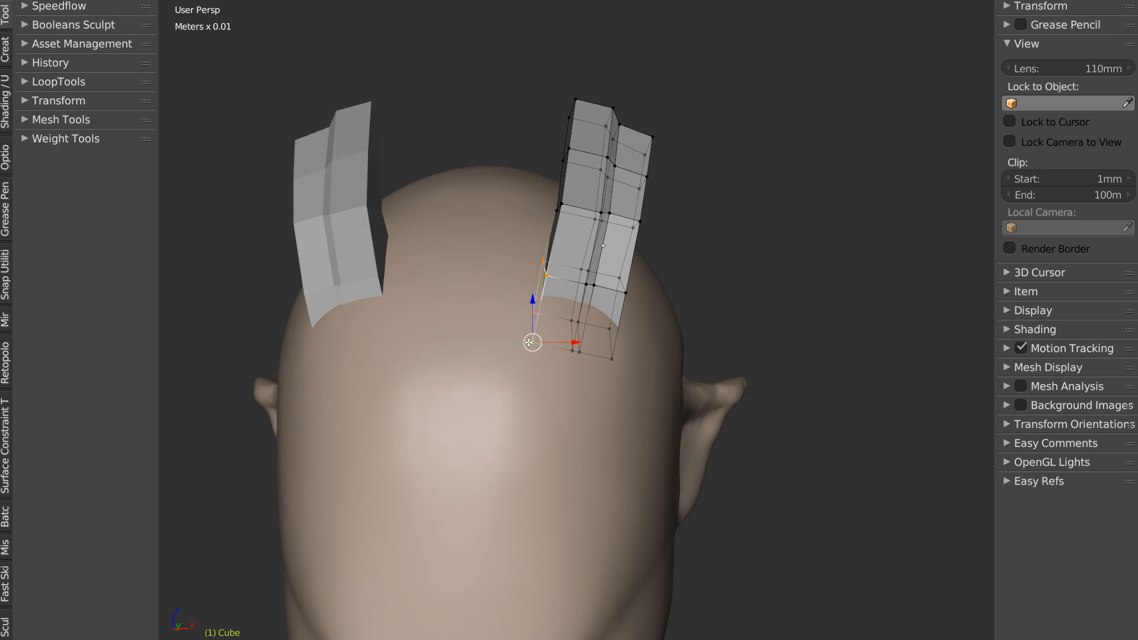
pyautogui.moveTo(535, 343); pyautogui.dragTo(520, 345)
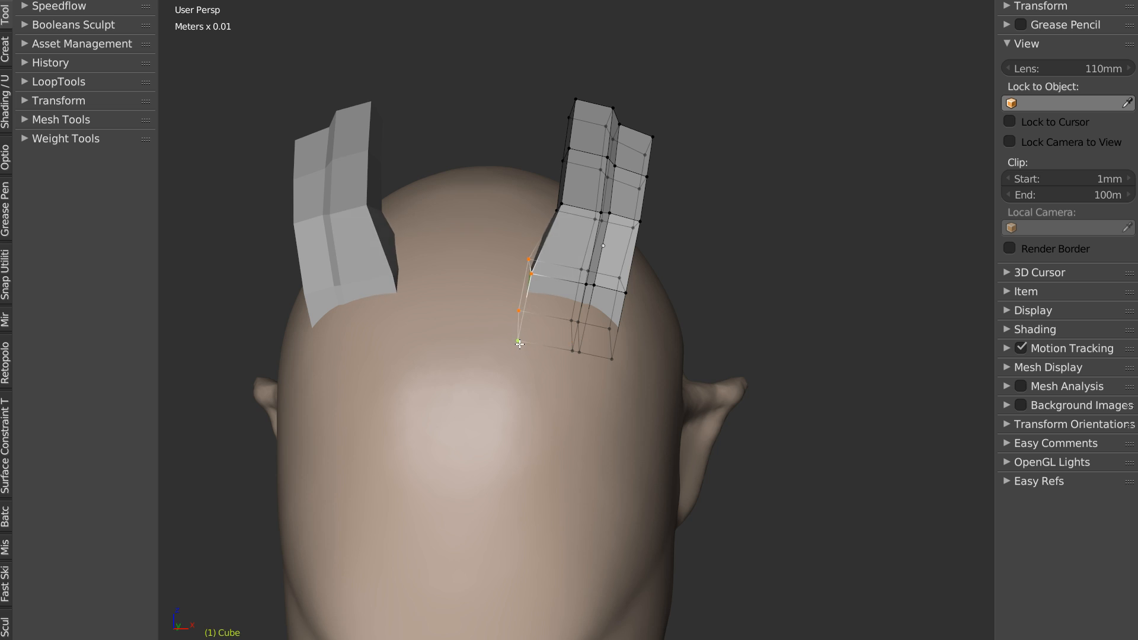
# Step: Select the outer vertices at the horn's base and move them outward to widen it
pyautogui.moveTo(591, 276); pyautogui.dragTo(611, 299, button='middle')
pyautogui.rightClick(610, 300)
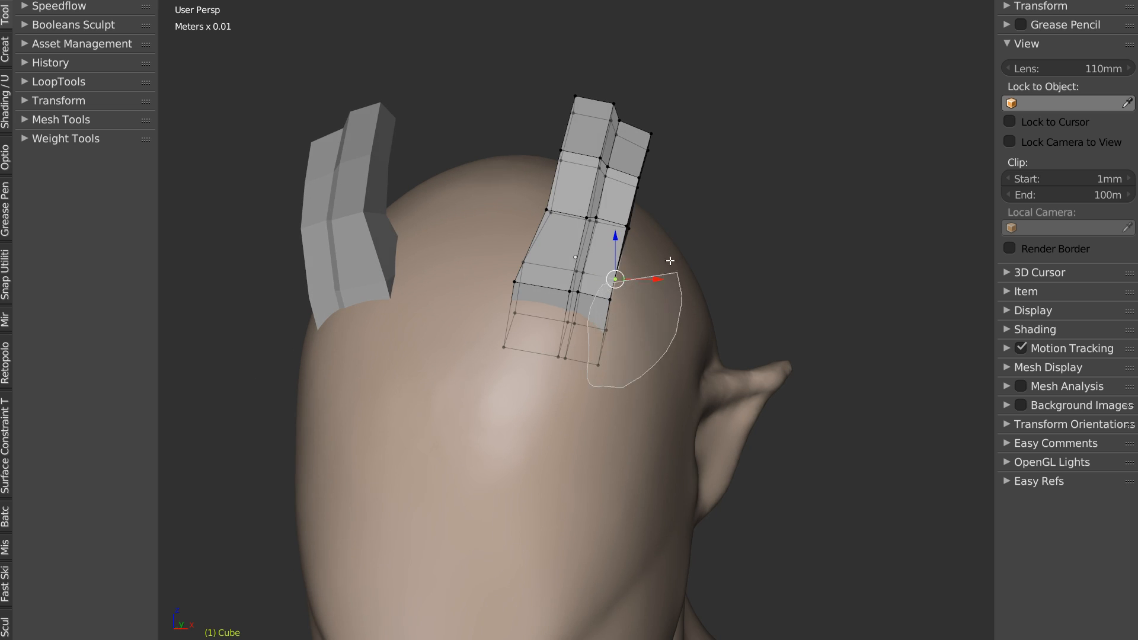
pyautogui.press('g')
pyautogui.click(628, 290)
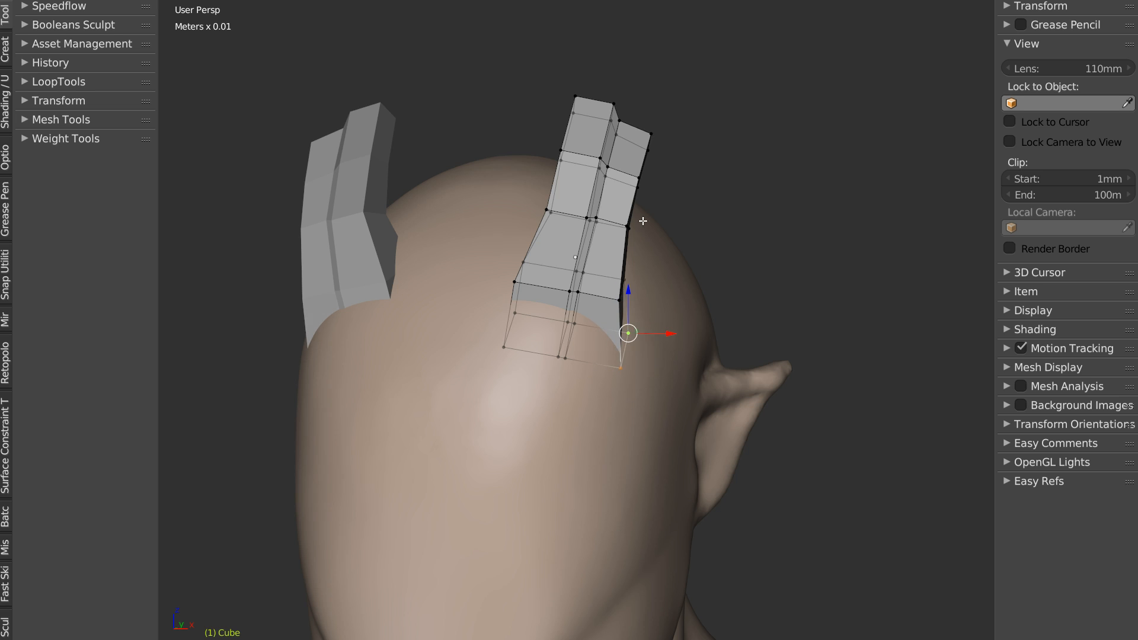
# Step: Pull the horn's upper outer and tip vertices inward to narrow it toward the top, and leave Edit Mode
pyautogui.moveTo(557, 233); pyautogui.dragTo(557, 224, button='middle')
pyautogui.rightClick(557, 224)
pyautogui.moveTo(594, 216); pyautogui.dragTo(591, 216)
pyautogui.moveTo(660, 165)
pyautogui.mouseDown(button='middle')
pyautogui.moveTo(638, 171)
pyautogui.moveTo(640, 153)
pyautogui.mouseUp(button='middle')
pyautogui.rightClick(646, 160)
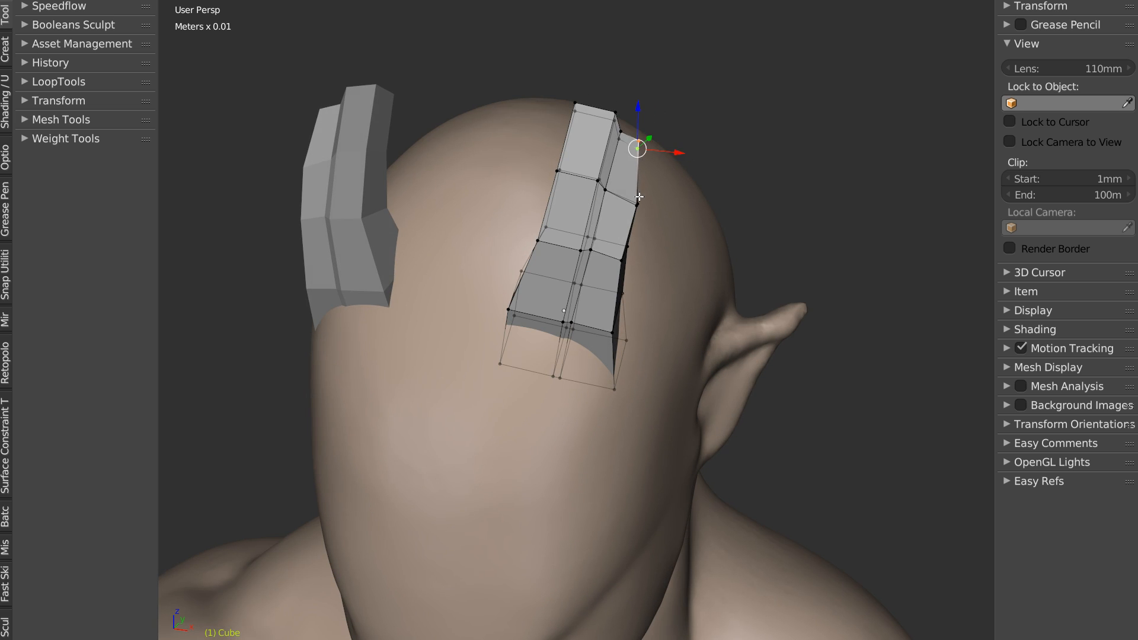
pyautogui.moveTo(644, 209); pyautogui.dragTo(636, 201)
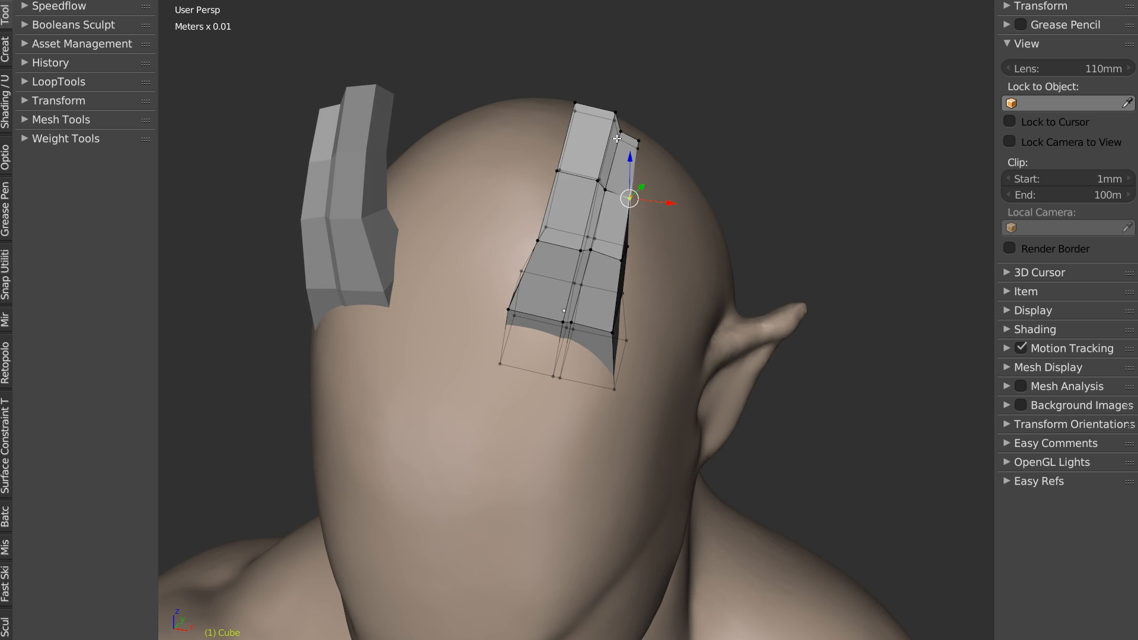
pyautogui.keyDown('ctrl'); pyautogui.moveTo(591, 142); pyautogui.dragTo(615, 143); pyautogui.keyUp('ctrl')
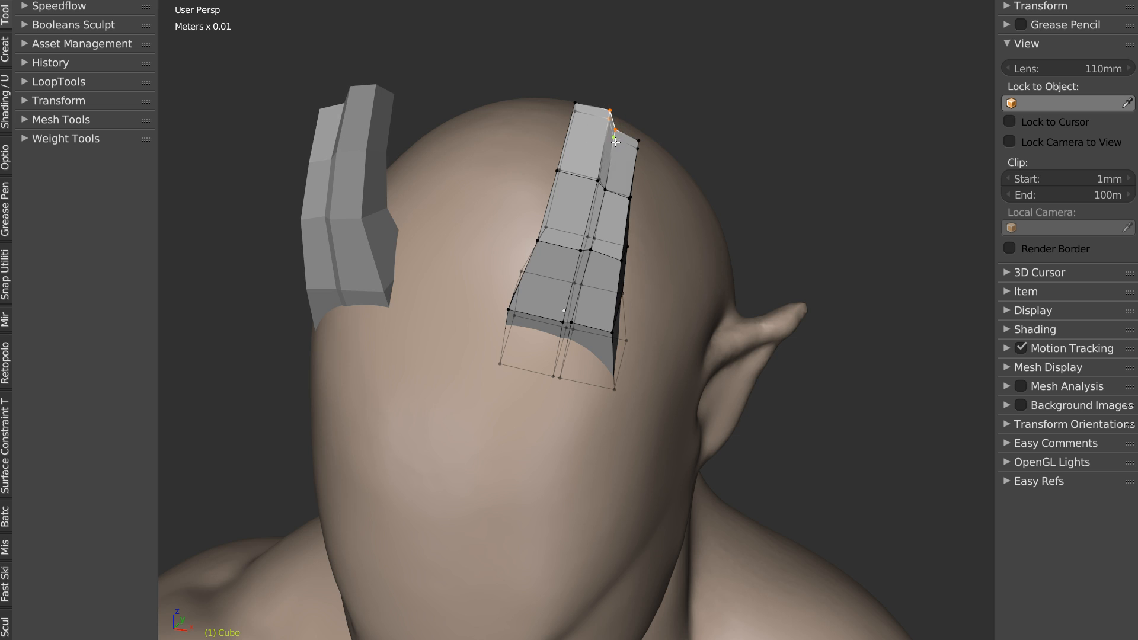
pyautogui.moveTo(612, 191); pyautogui.dragTo(579, 156, button='middle')
pyautogui.press('Tab')
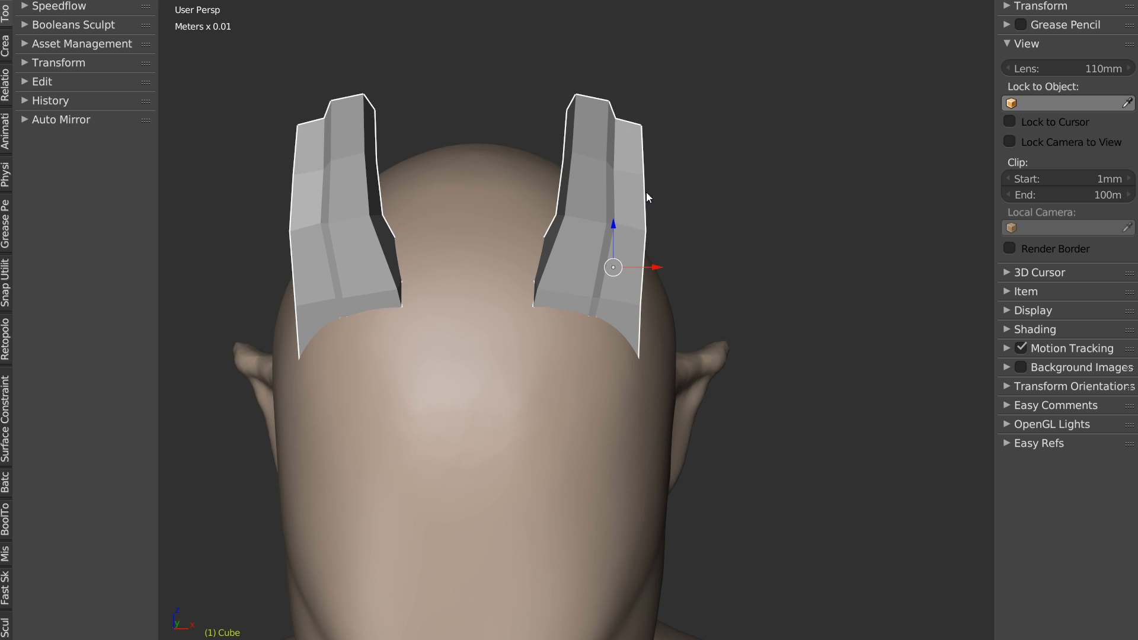
# Step: Add a bevel to the mirrored horns with Adjust Bevel and set its width
pyautogui.hotkey('ctrl', '2')
pyautogui.moveTo(647, 236); pyautogui.dragTo(569, 250, button='middle')
pyautogui.rightClick(571, 249)
pyautogui.click(699, 244)
pyautogui.press('space')
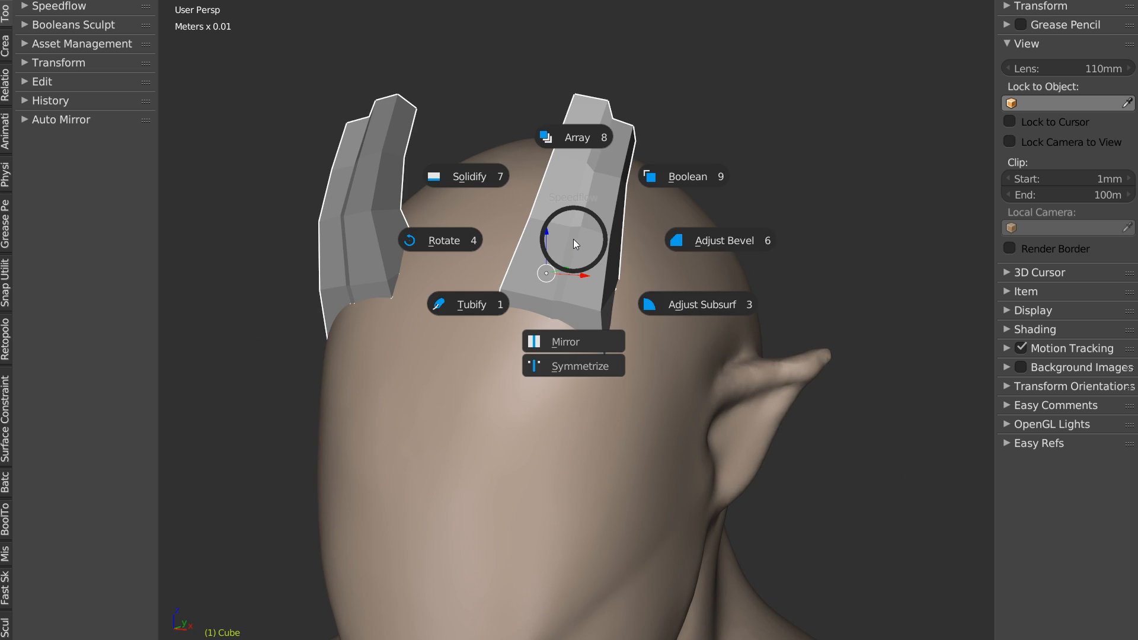
pyautogui.click(700, 243)
pyautogui.click(739, 251)
pyautogui.click(661, 282)
# Step: Add a subdivision surface modifier to the horns to smooth their shape
pyautogui.rightClick(593, 262)
pyautogui.click(698, 261)
pyautogui.moveTo(698, 261); pyautogui.dragTo(616, 251, button='middle')
pyautogui.moveTo(557, 271); pyautogui.dragTo(546, 198, button='middle')
pyautogui.scroll(-3, 581, 266)
pyautogui.scroll(2, 546, 198)
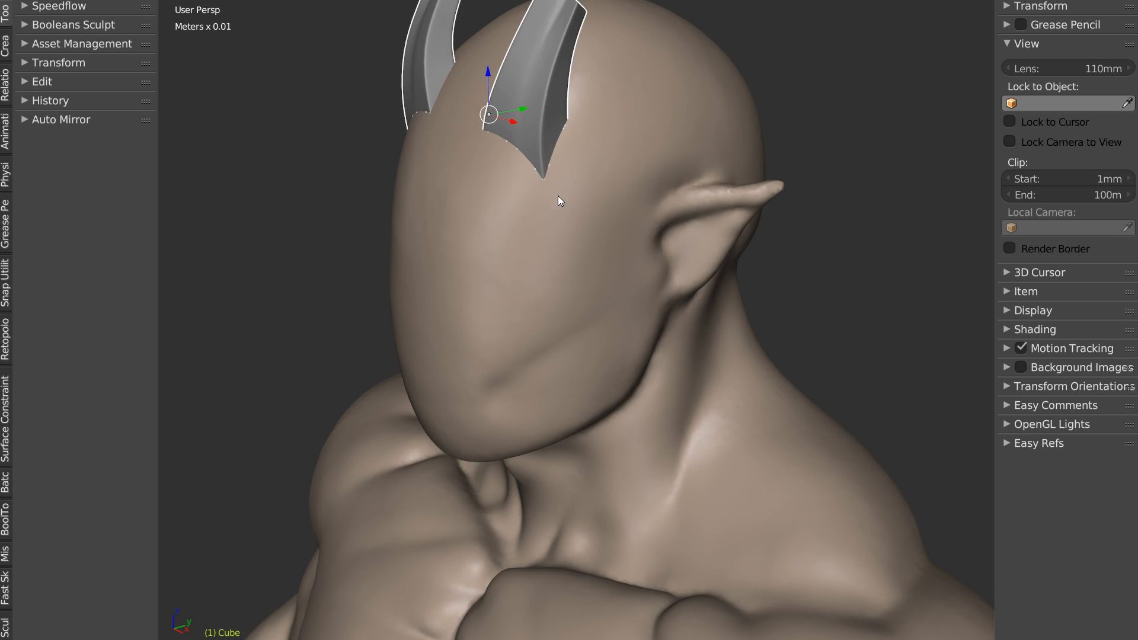
# Step: Move the horn's front base vertices along the Y axis in Edit Mode, and check the smoothed shape in Object Mode
pyautogui.press('Tab')
pyautogui.moveTo(512, 149); pyautogui.dragTo(501, 229, button='middle')
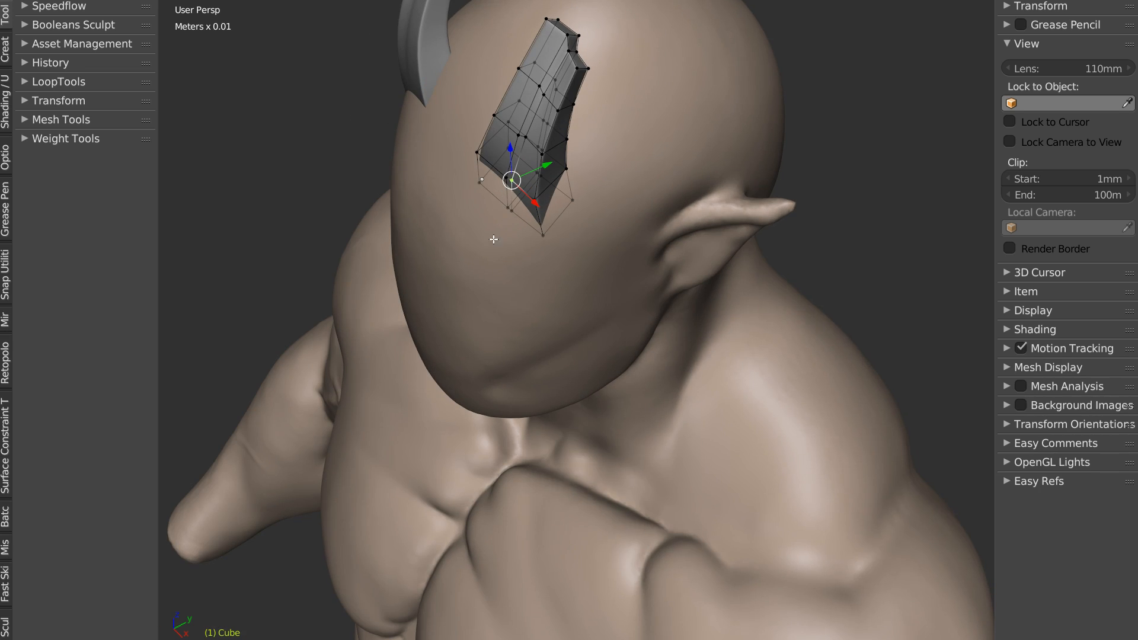
pyautogui.press('g')
pyautogui.press('y')
pyautogui.click(492, 229)
pyautogui.moveTo(541, 202); pyautogui.dragTo(534, 202)
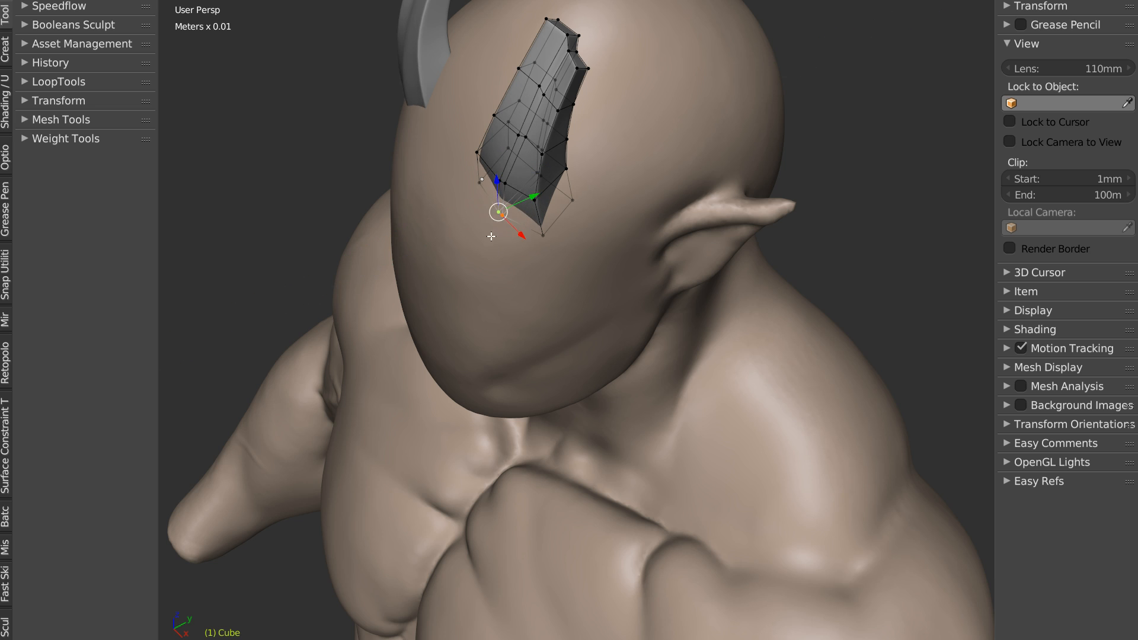
pyautogui.moveTo(496, 233); pyautogui.dragTo(556, 193, button='middle')
pyautogui.press('Tab')
pyautogui.click(564, 109)
pyautogui.moveTo(564, 109); pyautogui.dragTo(621, 159, button='middle')
pyautogui.moveTo(500, 140); pyautogui.dragTo(559, 170, button='middle')
# Step: Shift the horn's side ridge vertices back and pull its rear edge vertices forward to refine the side profile
pyautogui.press('Tab')
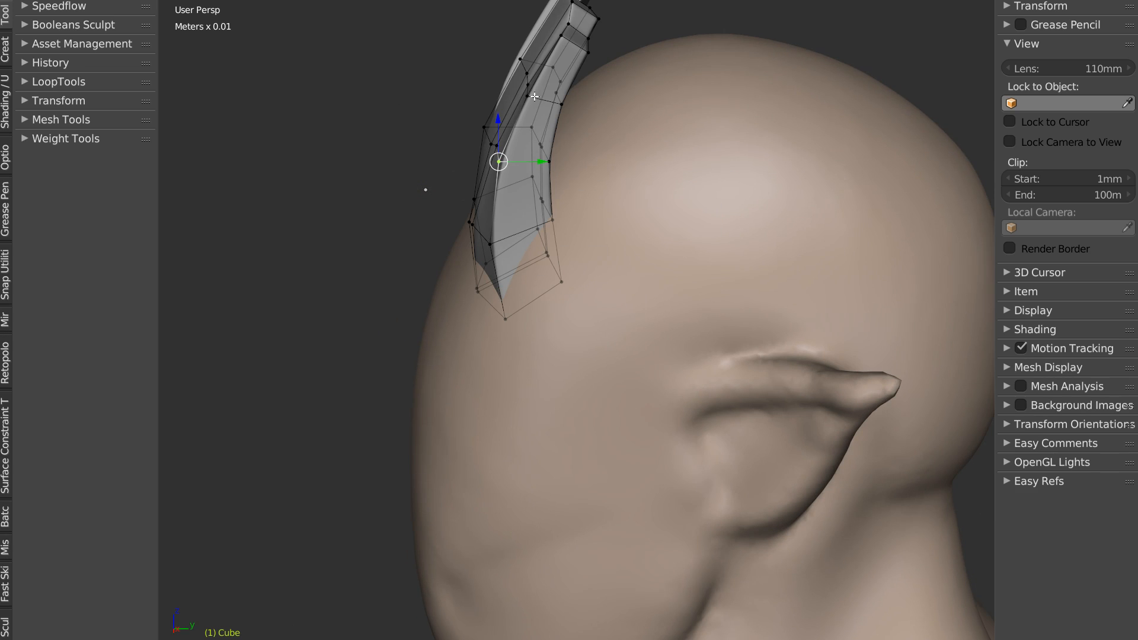
pyautogui.moveTo(568, 98); pyautogui.dragTo(576, 99)
pyautogui.moveTo(492, 242); pyautogui.dragTo(507, 239, button='right')
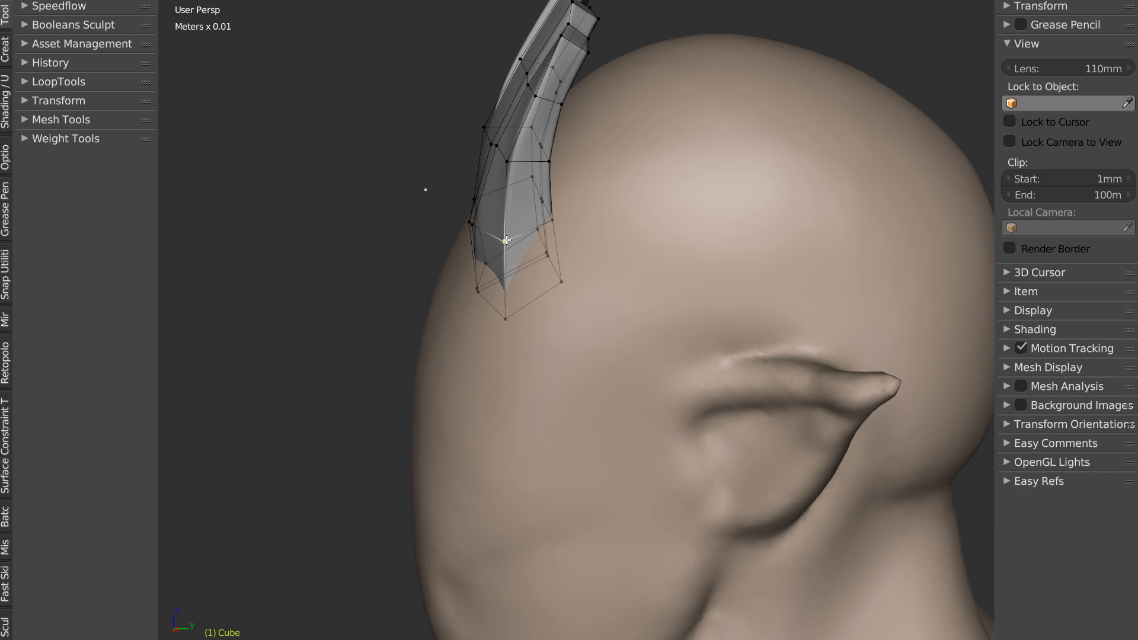
pyautogui.moveTo(508, 238); pyautogui.dragTo(550, 222, button='middle')
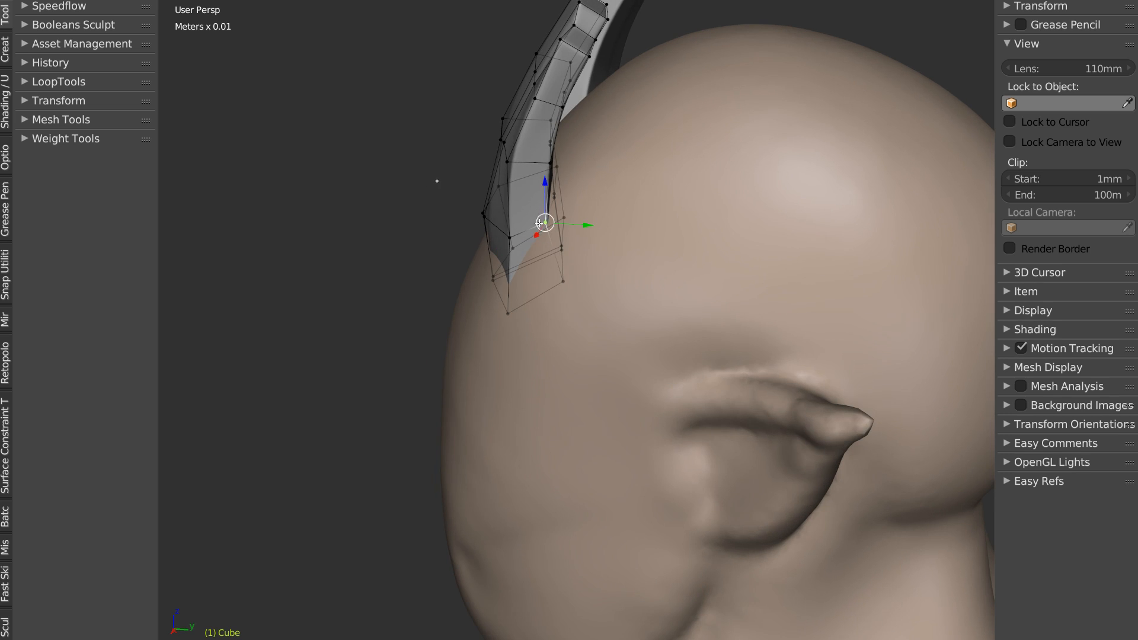
pyautogui.moveTo(547, 164); pyautogui.dragTo(540, 162, button='right')
pyautogui.moveTo(562, 106); pyautogui.dragTo(553, 107, button='right')
pyautogui.moveTo(589, 55)
pyautogui.mouseDown(button='right')
pyautogui.moveTo(568, 52)
pyautogui.moveTo(585, 54)
pyautogui.moveTo(578, 43)
pyautogui.mouseUp(button='right')
# Step: Move the horn's upper inner edge vertex outward along X and adjust the tip vertices from the front
pyautogui.moveTo(551, 78); pyautogui.dragTo(522, 166, button='middle')
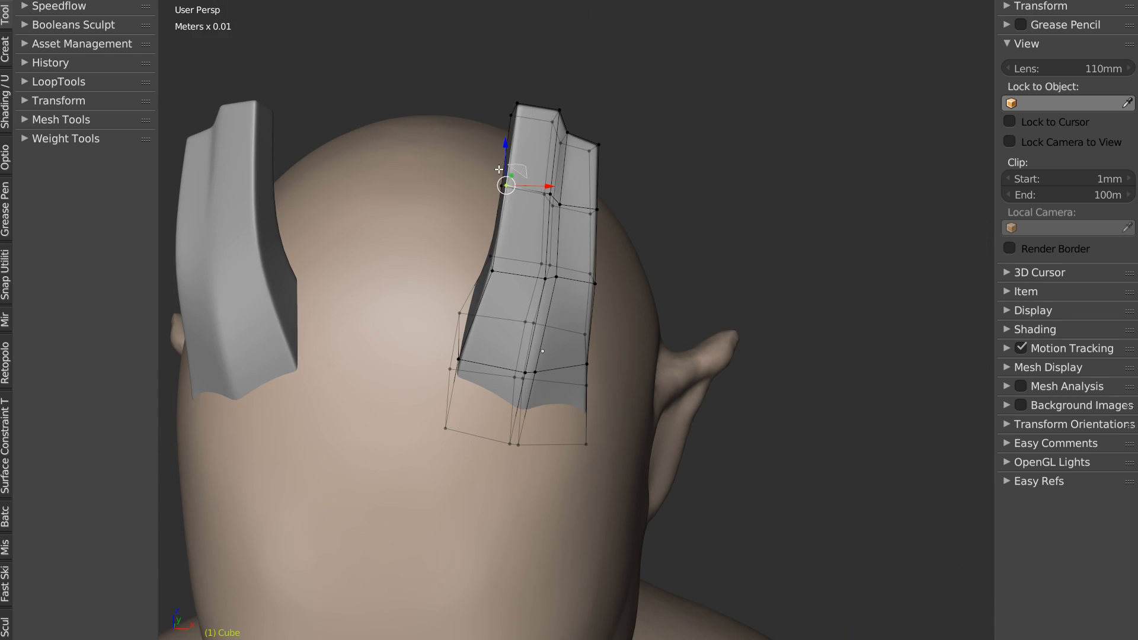
pyautogui.moveTo(539, 188); pyautogui.dragTo(550, 188)
pyautogui.rightClick(518, 115)
pyautogui.moveTo(532, 127)
pyautogui.keyDown('ctrl'); pyautogui.mouseDown()
pyautogui.moveTo(566, 115)
pyautogui.moveTo(553, 115)
pyautogui.mouseUp(); pyautogui.keyUp('ctrl')
pyautogui.moveTo(589, 187); pyautogui.dragTo(579, 189, button='middle')
pyautogui.rightClick(586, 159)
pyautogui.keyDown('ctrl'); pyautogui.moveTo(602, 176); pyautogui.dragTo(629, 154); pyautogui.keyUp('ctrl')
# Step: Turn off the see-through mesh display and move the paired mid-height ridge vertices on the horn's front toward its inner side
pyautogui.scroll(-2, 628, 153)
pyautogui.scroll(2, 616, 264)
pyautogui.moveTo(574, 290); pyautogui.dragTo(518, 288, button='middle')
pyautogui.rightClick(541, 253)
pyautogui.hotkey('alt', 'z')
pyautogui.rightClick(538, 279)
pyautogui.rightClick(530, 278)
pyautogui.rightClick(530, 279)
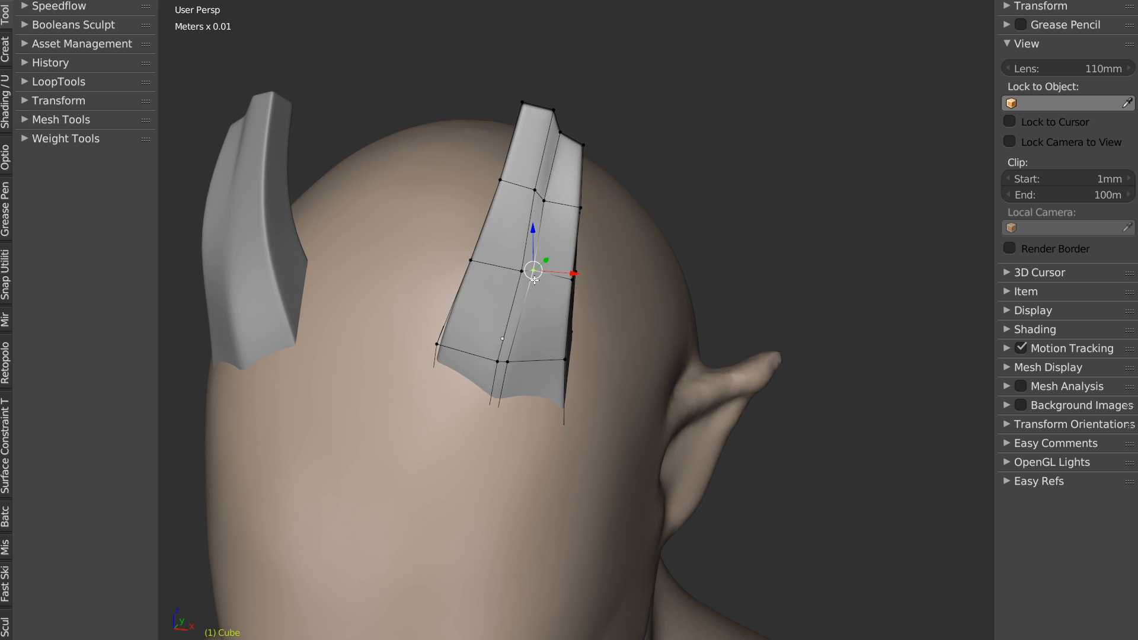
pyautogui.keyDown('shift'); pyautogui.rightClick(522, 276); pyautogui.keyUp('shift')
pyautogui.press('g')
pyautogui.click(523, 278)
# Step: Reposition the ridge vertices at the horn's base, spreading the central pair apart to soften the lower ridge
pyautogui.rightClick(509, 366)
pyautogui.press('g')
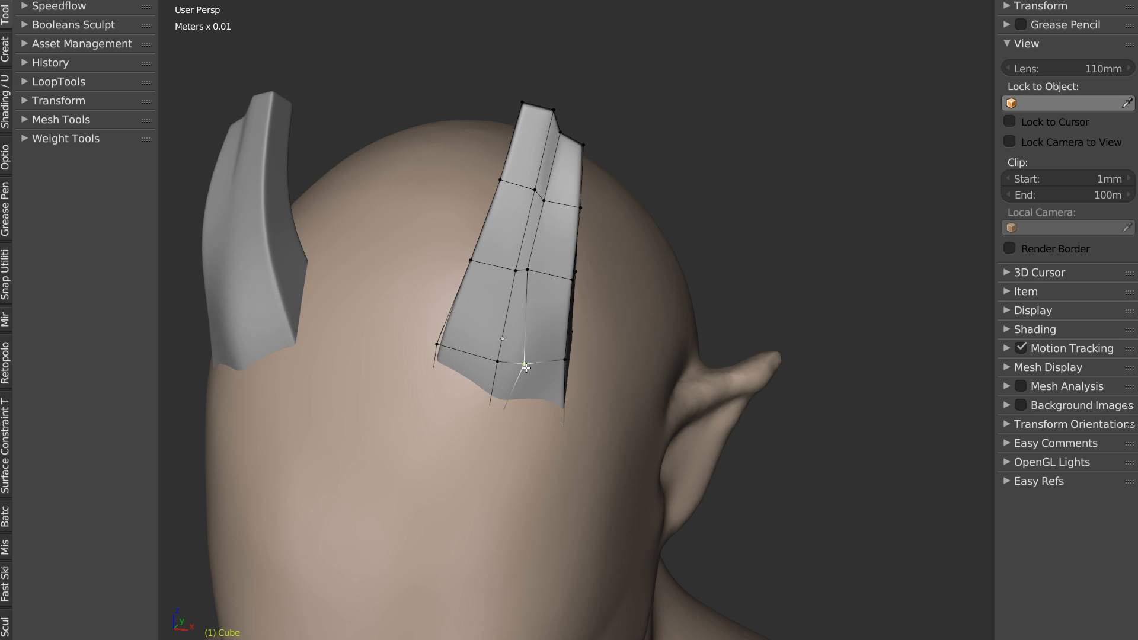
pyautogui.rightClick(508, 423)
pyautogui.press('g')
pyautogui.click(461, 420)
pyautogui.rightClick(490, 362)
pyautogui.press('g')
pyautogui.moveTo(561, 356); pyautogui.dragTo(450, 329, button='middle')
# Step: Adjust two more vertices along the horn's side and leave Edit Mode
pyautogui.rightClick(457, 232)
pyautogui.press('g')
pyautogui.click(456, 247)
pyautogui.rightClick(472, 268)
pyautogui.press('g')
pyautogui.moveTo(474, 270); pyautogui.dragTo(546, 301, button='middle')
pyautogui.scroll(-2, 540, 347)
pyautogui.press('Tab')
# Step: Select the horns with the body as the active object and link the body's material to the horns
pyautogui.scroll(-5, 508, 275)
pyautogui.scroll(2, 443, 272)
pyautogui.rightClick(548, 315)
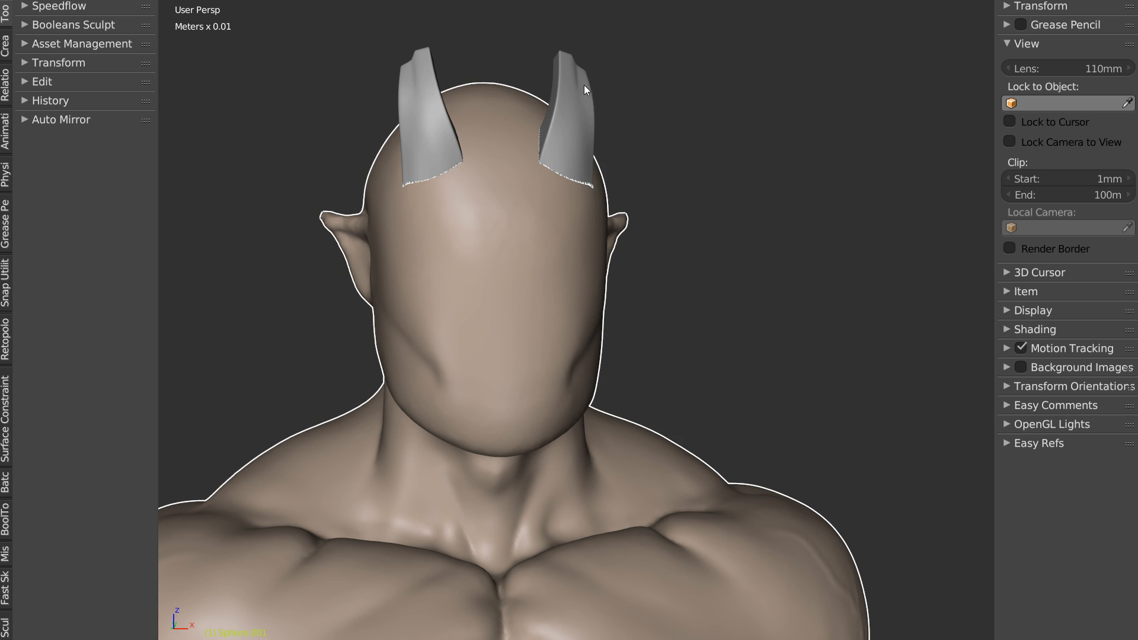
pyautogui.keyDown('shift'); pyautogui.rightClick(584, 87); pyautogui.keyUp('shift')
pyautogui.keyDown('shift'); pyautogui.rightClick(561, 290); pyautogui.keyUp('shift')
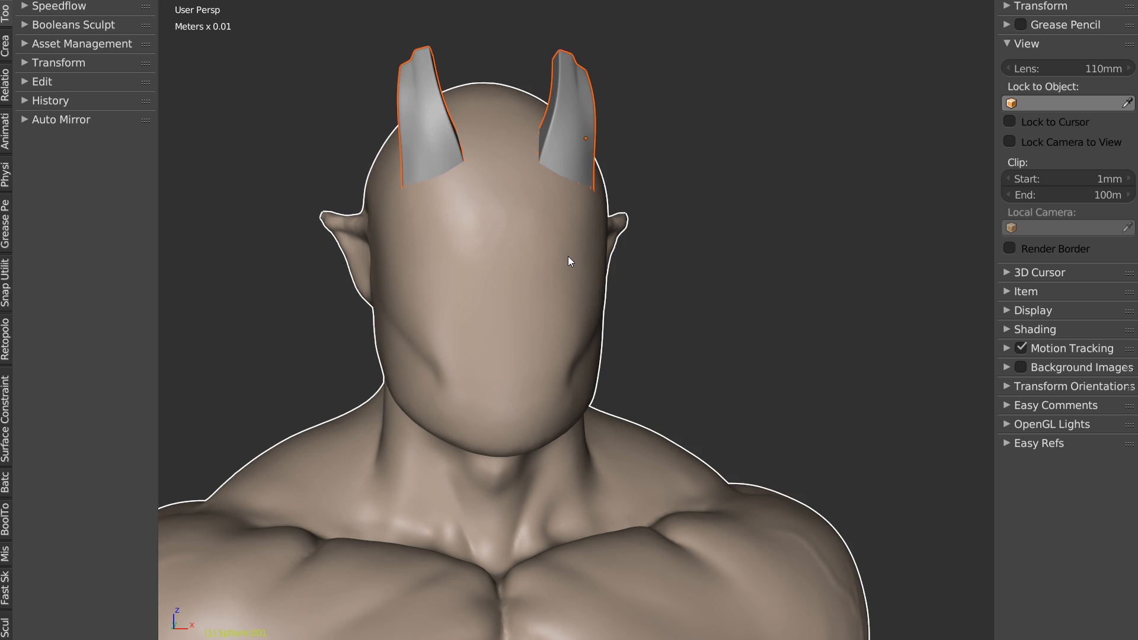
pyautogui.hotkey('ctrl', 'l')
pyautogui.press('Down')
pyautogui.press('Down')
pyautogui.press('Return')
pyautogui.moveTo(568, 256); pyautogui.dragTo(499, 255, button='middle')
pyautogui.press('g')
pyautogui.rightClick(672, 264)
# Step: Select the body and switch it to Sculpt Mode
pyautogui.rightClick(667, 277)
pyautogui.press('Tab')
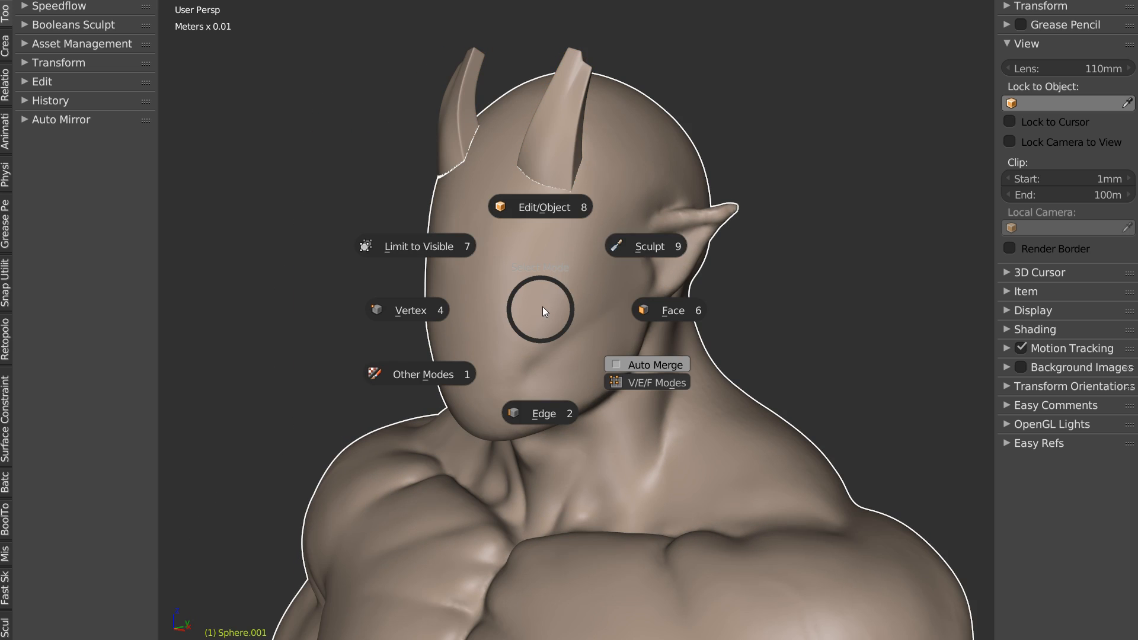
pyautogui.click(646, 249)
pyautogui.moveTo(620, 278)
pyautogui.mouseDown(button='middle')
pyautogui.moveTo(583, 301)
pyautogui.moveTo(546, 300)
pyautogui.moveTo(528, 270)
pyautogui.moveTo(539, 258)
pyautogui.mouseUp(button='middle')
pyautogui.scroll(3, 536, 259)
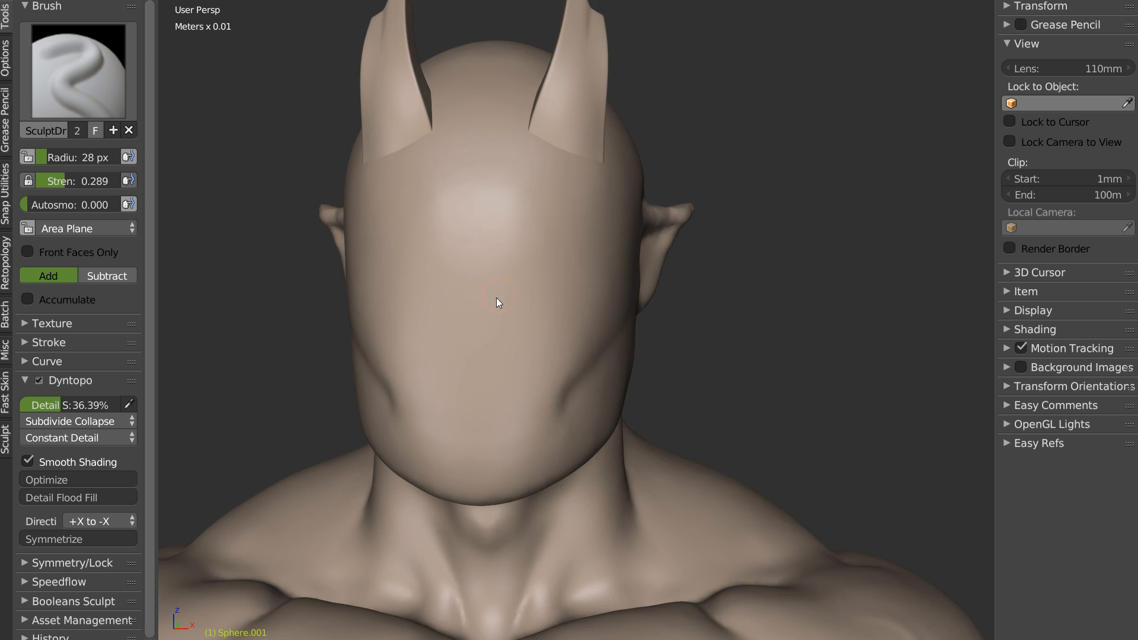
# Step: Carve a horizontal mouth line across the lower face with the Crease brush at a radius of 68 px
pyautogui.scroll(2, 503, 294)
pyautogui.press('w')
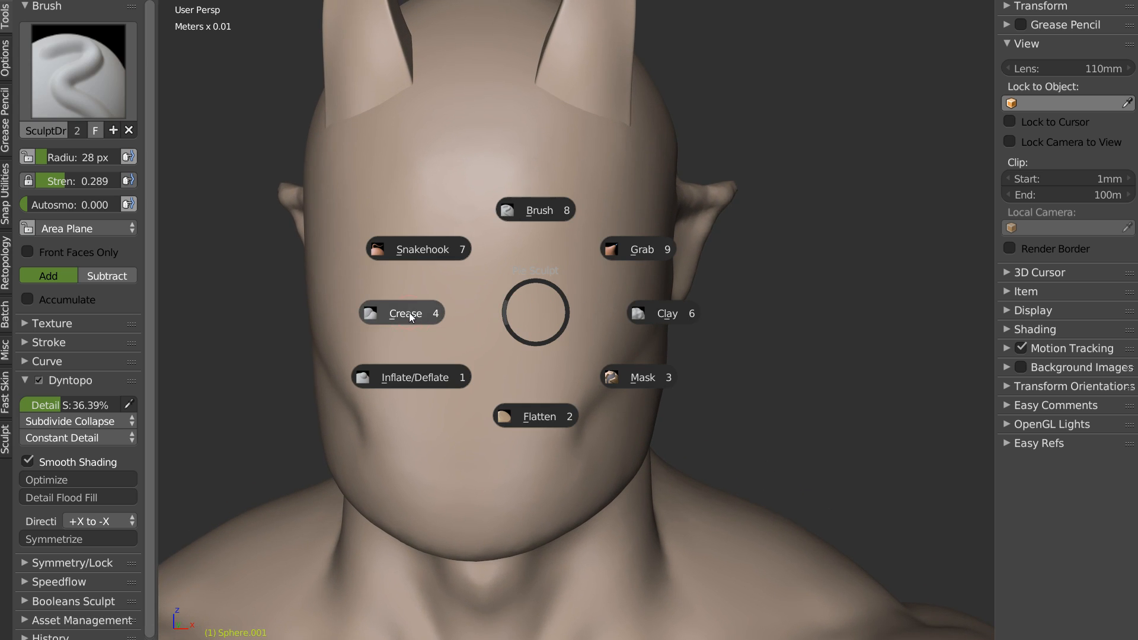
pyautogui.click(409, 314)
pyautogui.press('f')
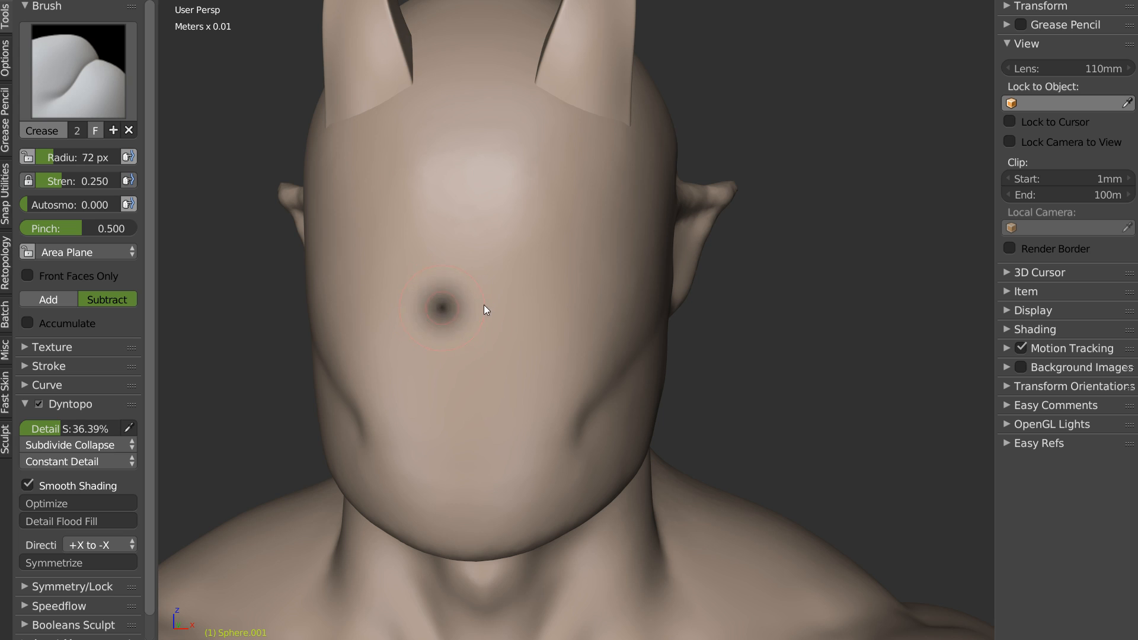
pyautogui.click(484, 305)
pyautogui.scroll(2, 504, 267)
pyautogui.moveTo(527, 217)
pyautogui.mouseDown(button='middle')
pyautogui.moveTo(472, 343)
pyautogui.moveTo(442, 308)
pyautogui.mouseUp(button='middle')
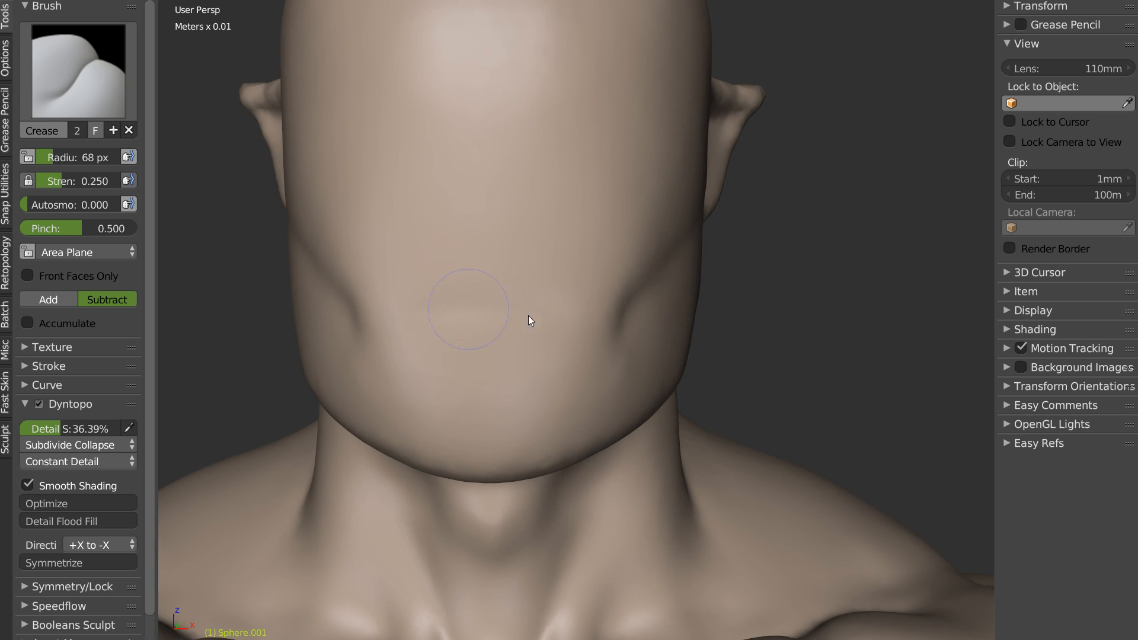
pyautogui.moveTo(524, 310)
pyautogui.mouseDown(button='middle')
pyautogui.moveTo(571, 312)
pyautogui.moveTo(483, 327)
pyautogui.moveTo(499, 394)
pyautogui.moveTo(440, 272)
pyautogui.mouseUp(button='middle')
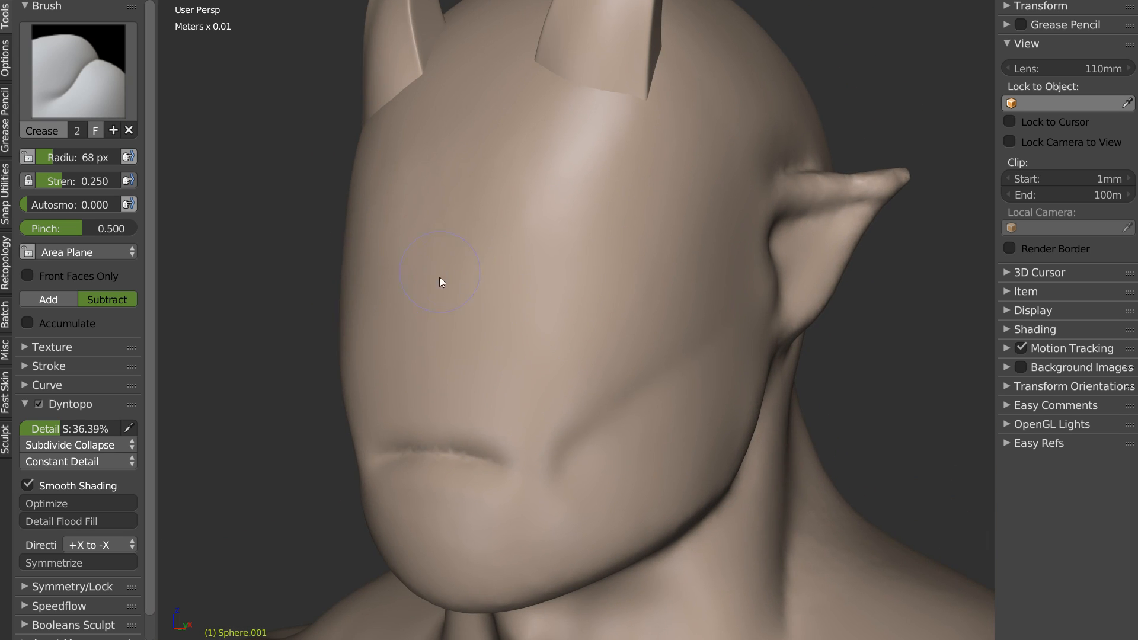
# Step: Rough out the nose and the first brow and eye socket shapes with the Clay brush
pyautogui.press('c')
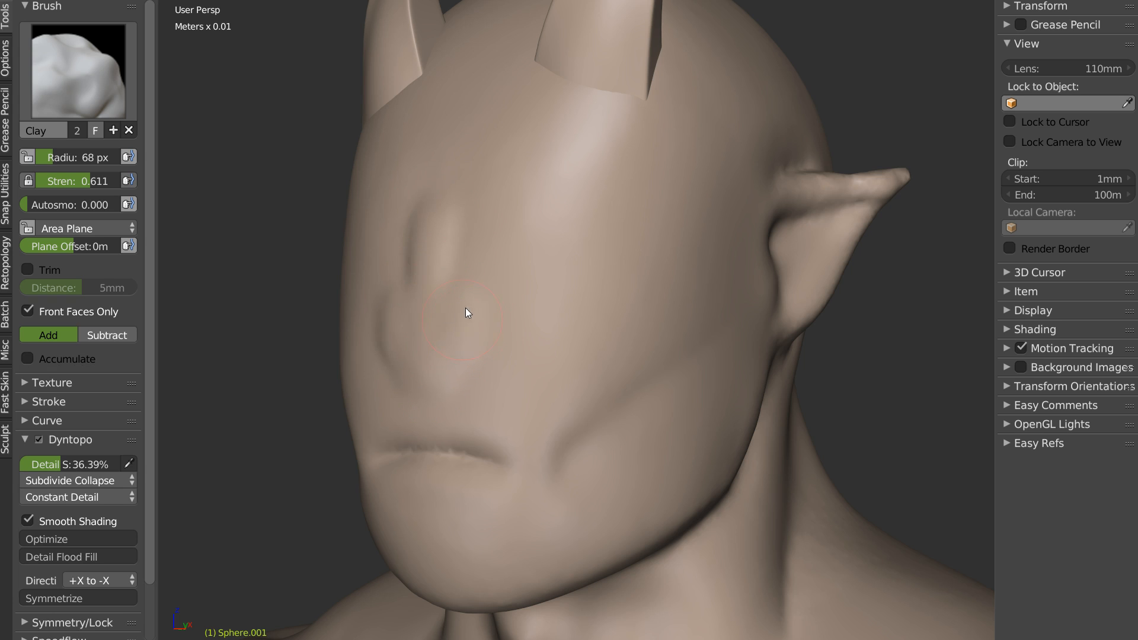
pyautogui.moveTo(455, 200); pyautogui.dragTo(450, 195, button='middle')
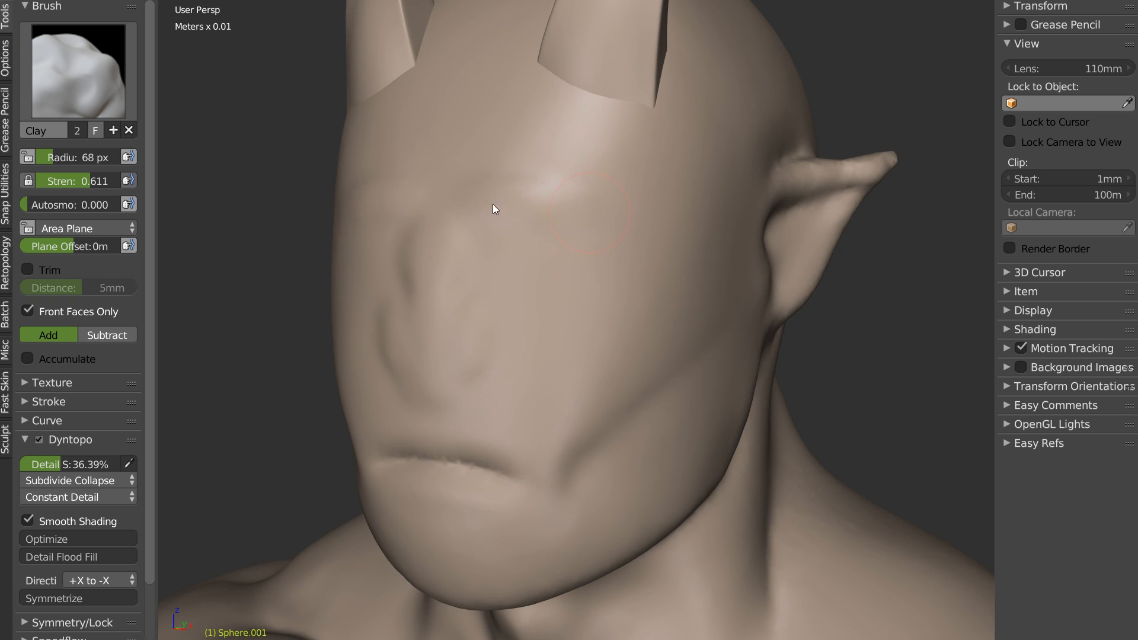
pyautogui.moveTo(578, 177); pyautogui.dragTo(608, 194, button='middle')
pyautogui.press('KP_5')
pyautogui.press('KP_1')
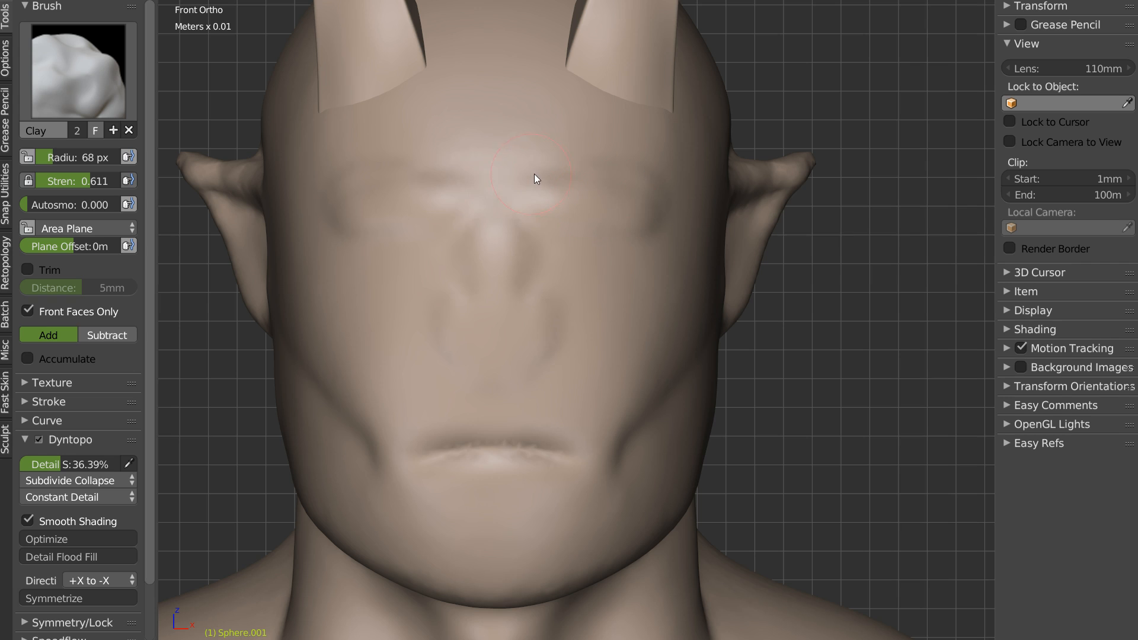
# Step: Build up heavy brow ridges with the Clay brush and carve the eye sockets deeper beneath them
pyautogui.moveTo(531, 173); pyautogui.dragTo(574, 171)
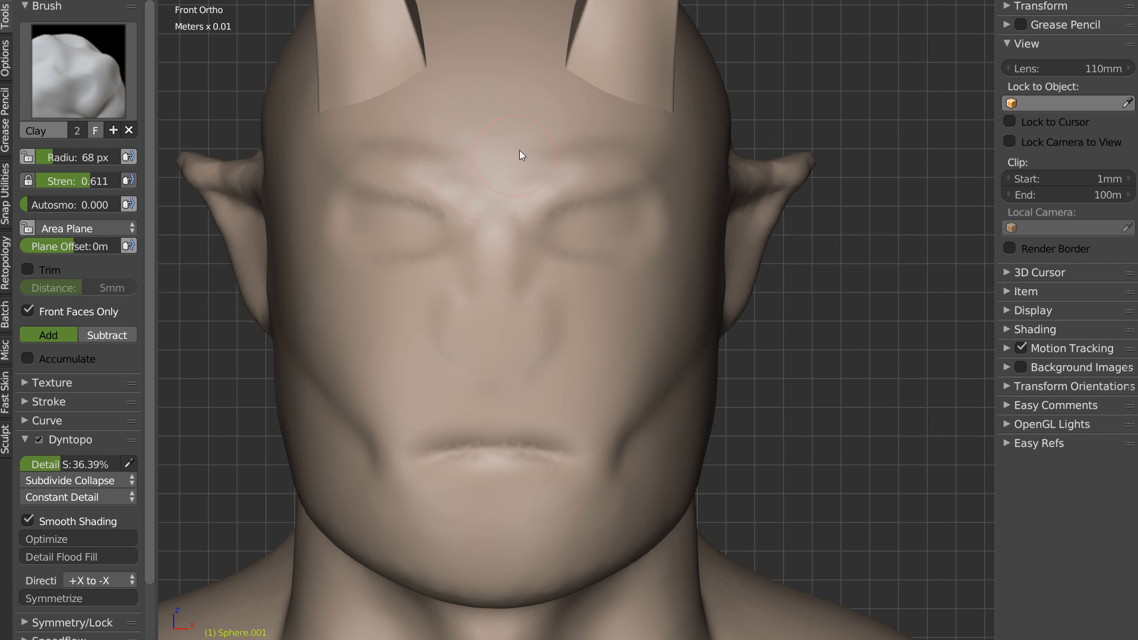
pyautogui.moveTo(520, 151); pyautogui.dragTo(527, 138)
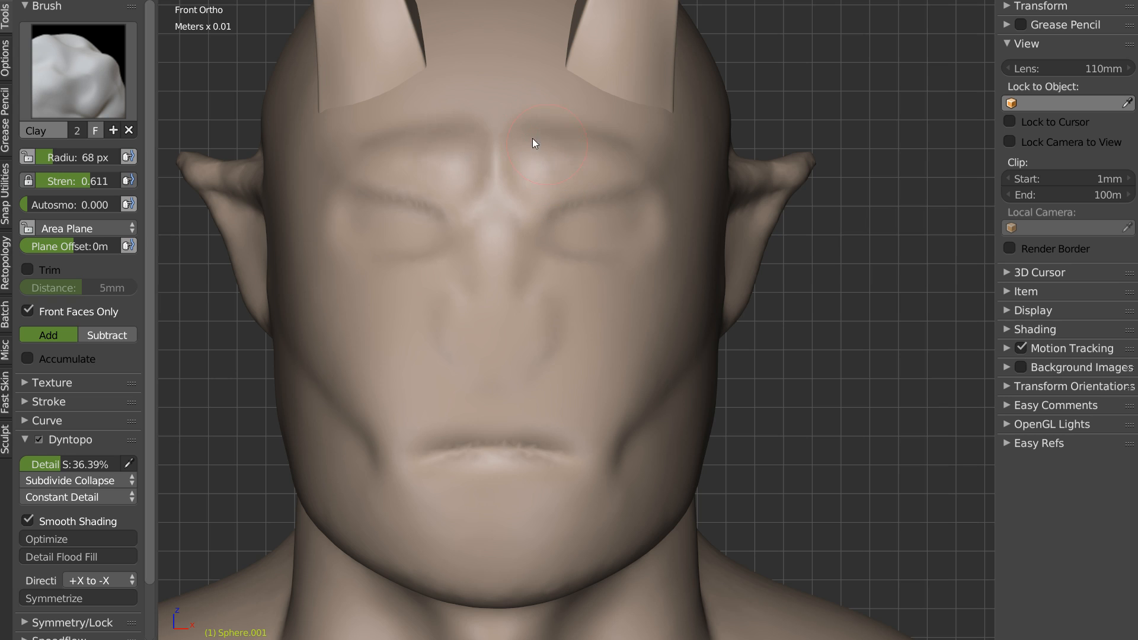
pyautogui.moveTo(556, 261)
pyautogui.mouseDown(button='middle')
pyautogui.moveTo(465, 271)
pyautogui.moveTo(519, 272)
pyautogui.mouseUp(button='middle')
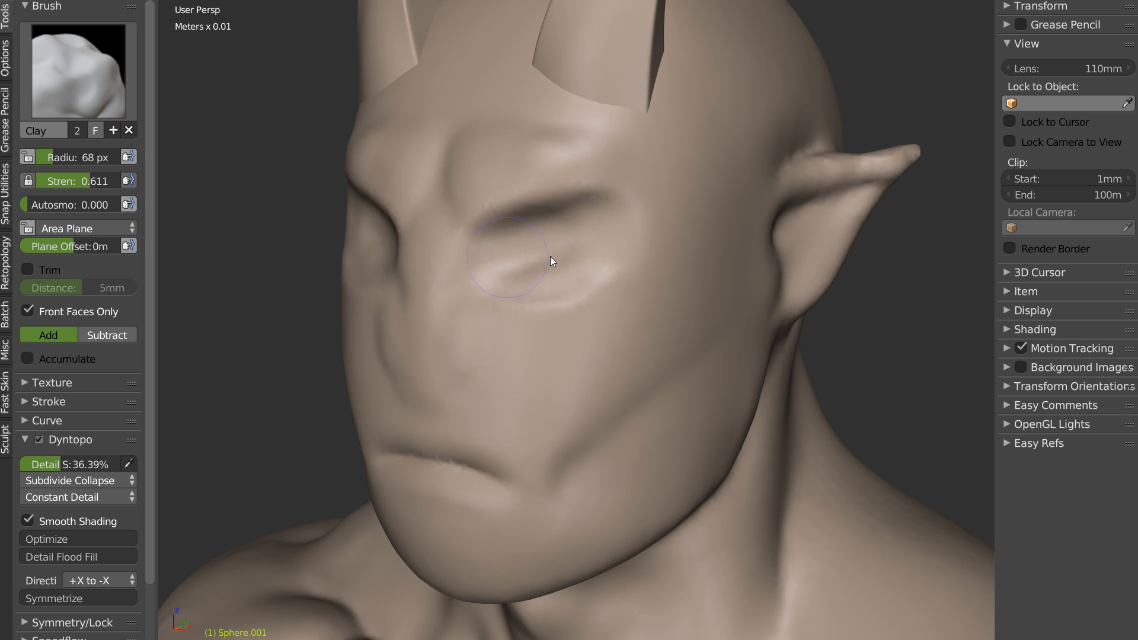
pyautogui.keyDown('ctrl'); pyautogui.moveTo(578, 272); pyautogui.dragTo(595, 219); pyautogui.keyUp('ctrl')
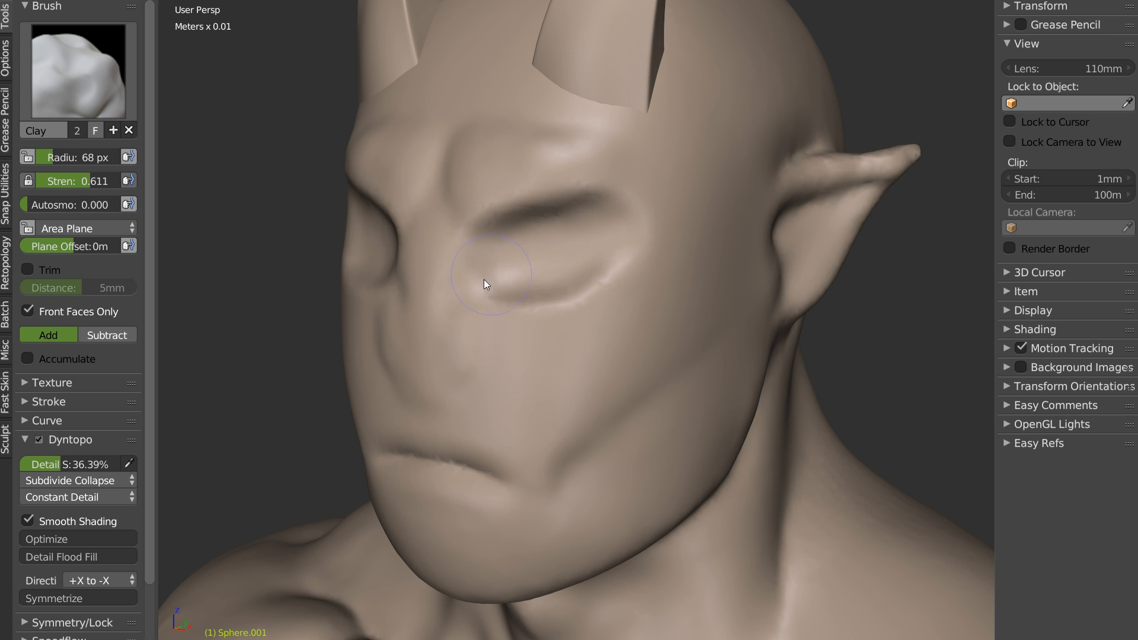
# Step: Build up a rounded nose tip with the Clay brush and smooth the nose and the area under the eyes
pyautogui.moveTo(483, 279); pyautogui.dragTo(497, 232, button='middle')
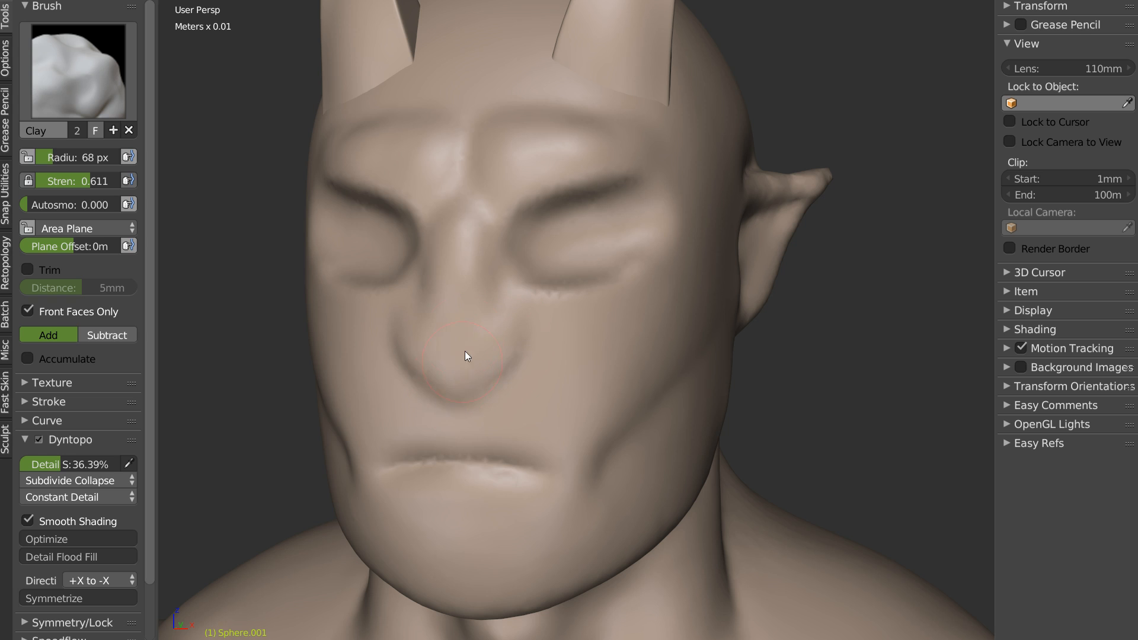
pyautogui.moveTo(454, 349)
pyautogui.keyDown('shift'); pyautogui.mouseDown()
pyautogui.moveTo(439, 364)
pyautogui.moveTo(460, 310)
pyautogui.moveTo(486, 290)
pyautogui.mouseUp(); pyautogui.keyUp('shift')
pyautogui.moveTo(542, 304); pyautogui.dragTo(511, 277, button='middle')
pyautogui.keyDown('shift'); pyautogui.moveTo(511, 277); pyautogui.dragTo(517, 286); pyautogui.keyUp('shift')
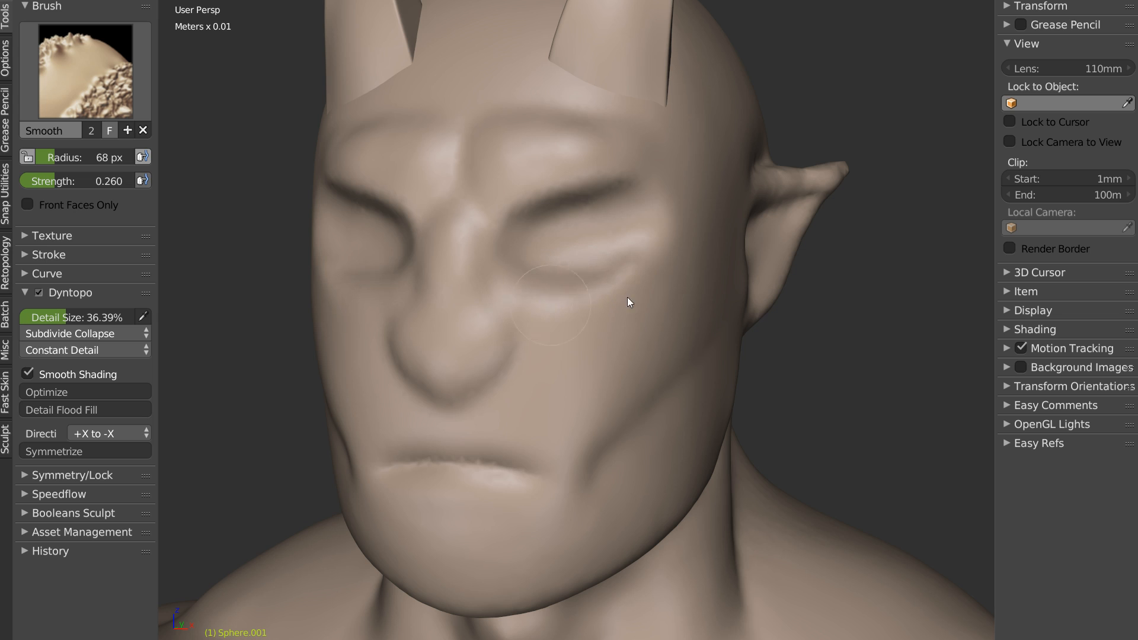
# Step: Enlarge the Clay brush's radius to 129 px
pyautogui.moveTo(513, 306)
pyautogui.mouseDown(button='middle')
pyautogui.moveTo(597, 257)
pyautogui.moveTo(664, 124)
pyautogui.moveTo(521, 231)
pyautogui.moveTo(513, 263)
pyautogui.mouseUp(button='middle')
pyautogui.moveTo(490, 174)
pyautogui.mouseDown(button='middle')
pyautogui.moveTo(572, 154)
pyautogui.moveTo(531, 244)
pyautogui.moveTo(519, 235)
pyautogui.mouseUp(button='middle')
pyautogui.scroll(-3, 573, 154)
pyautogui.press('f')
pyautogui.click(549, 239)
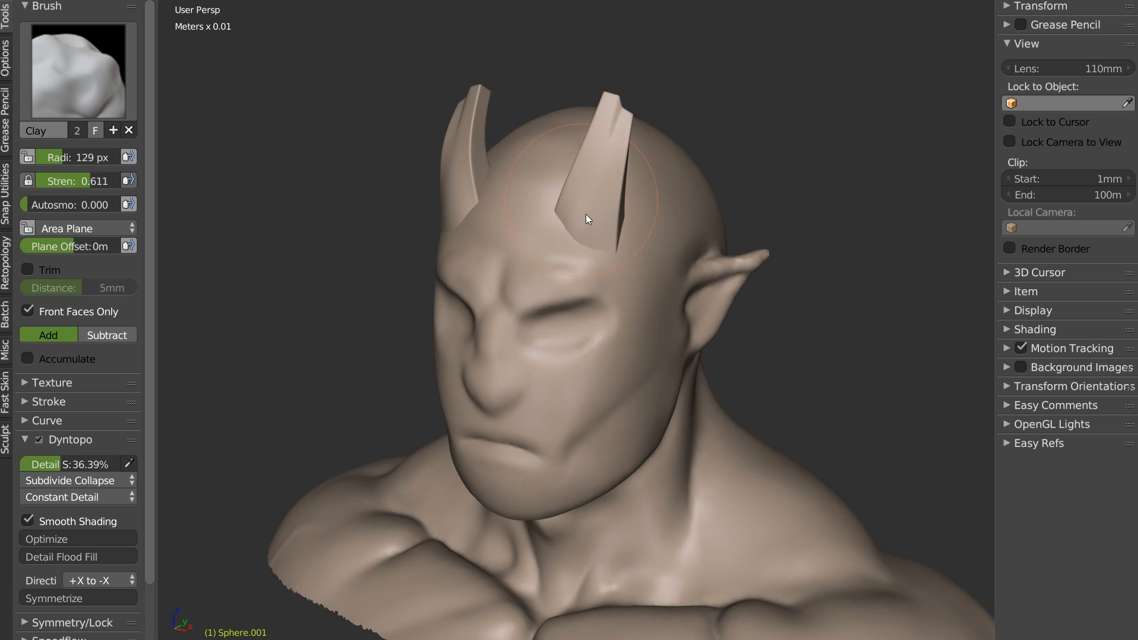
pyautogui.moveTo(577, 225)
pyautogui.mouseDown(button='middle')
pyautogui.moveTo(457, 126)
pyautogui.moveTo(534, 223)
pyautogui.moveTo(514, 239)
pyautogui.mouseUp(button='middle')
# Step: Pull the corner of the mouth backward using the Snake Hook brush at a radius of 222 px
pyautogui.press('k')
pyautogui.moveTo(413, 219)
pyautogui.mouseDown(button='middle')
pyautogui.moveTo(473, 263)
pyautogui.moveTo(472, 279)
pyautogui.moveTo(514, 272)
pyautogui.mouseUp(button='middle')
pyautogui.press('f')
pyautogui.click(535, 289)
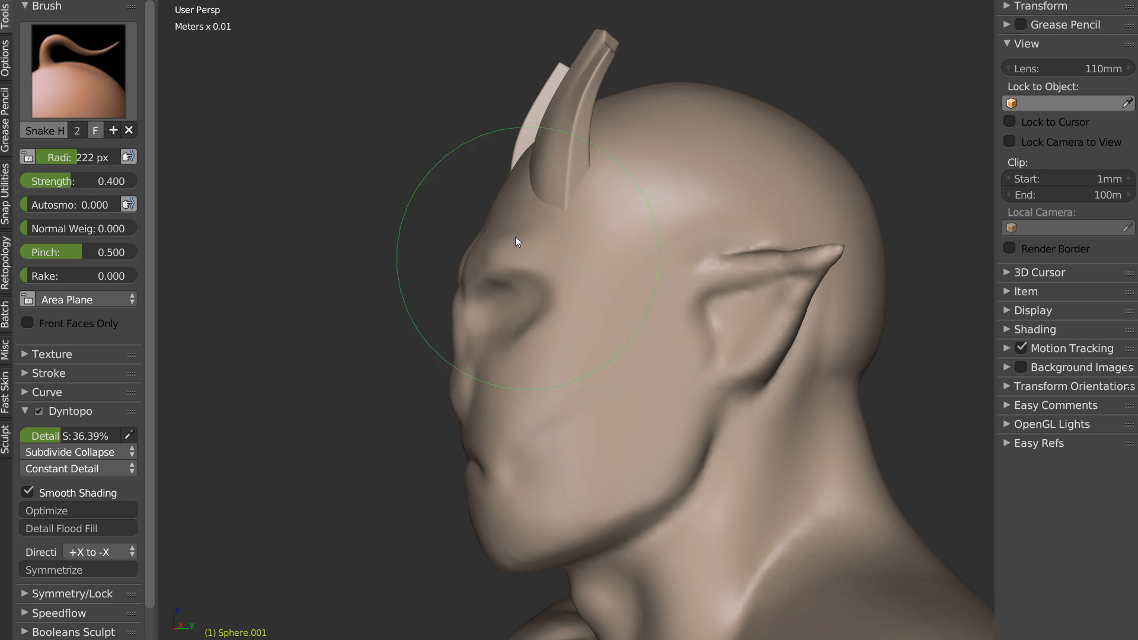
pyautogui.moveTo(521, 146)
pyautogui.mouseDown(button='middle')
pyautogui.moveTo(673, 177)
pyautogui.moveTo(649, 135)
pyautogui.mouseUp(button='middle')
pyautogui.moveTo(551, 158)
pyautogui.mouseDown(button='middle')
pyautogui.moveTo(516, 186)
pyautogui.moveTo(607, 320)
pyautogui.moveTo(492, 323)
pyautogui.moveTo(518, 358)
pyautogui.mouseUp(button='middle')
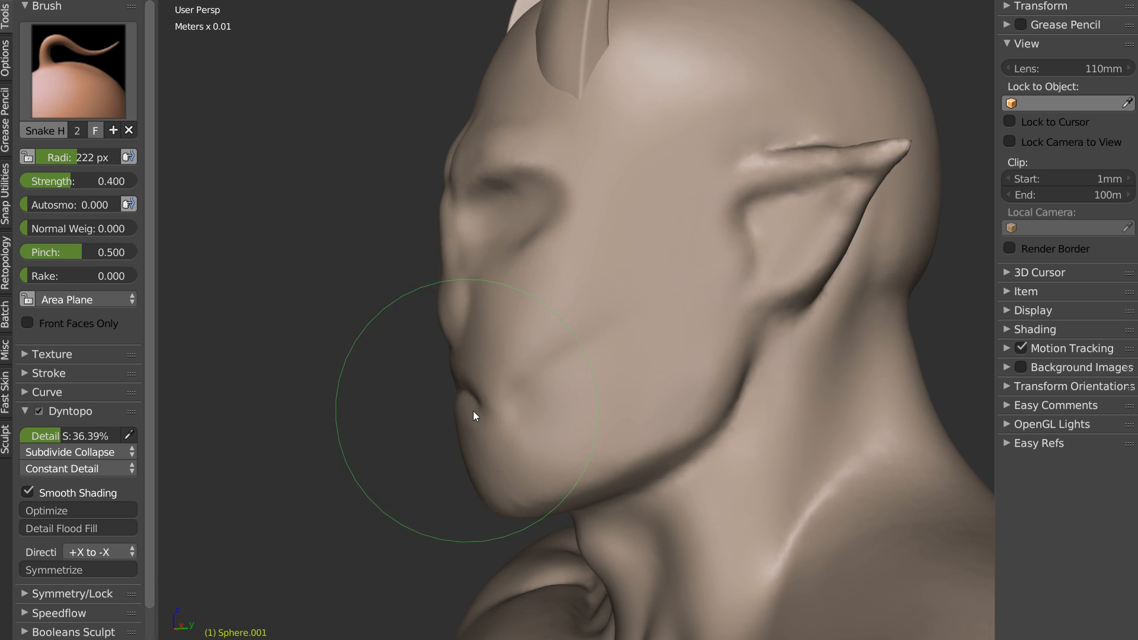
pyautogui.moveTo(531, 416); pyautogui.dragTo(535, 417)
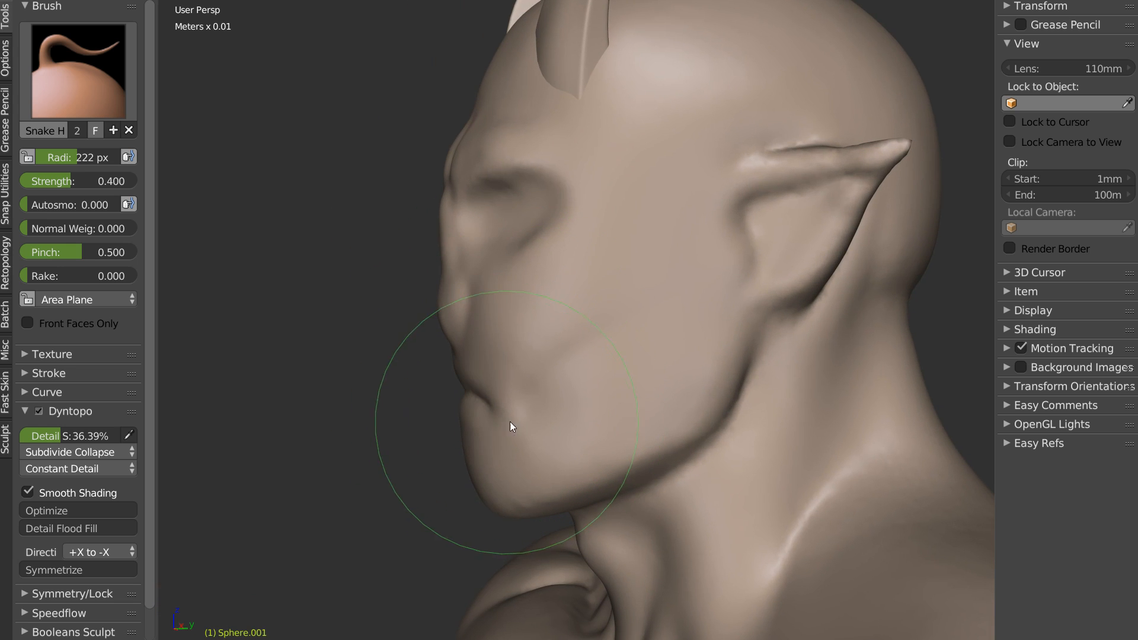
# Step: Pull the chin forward and slightly down with the Snake Hook brush
pyautogui.keyDown('shift'); pyautogui.moveTo(509, 422); pyautogui.dragTo(558, 245, button='middle'); pyautogui.keyUp('shift')
pyautogui.scroll(1, 511, 301)
pyautogui.scroll(1, 510, 302)
pyautogui.moveTo(512, 309); pyautogui.dragTo(493, 326)
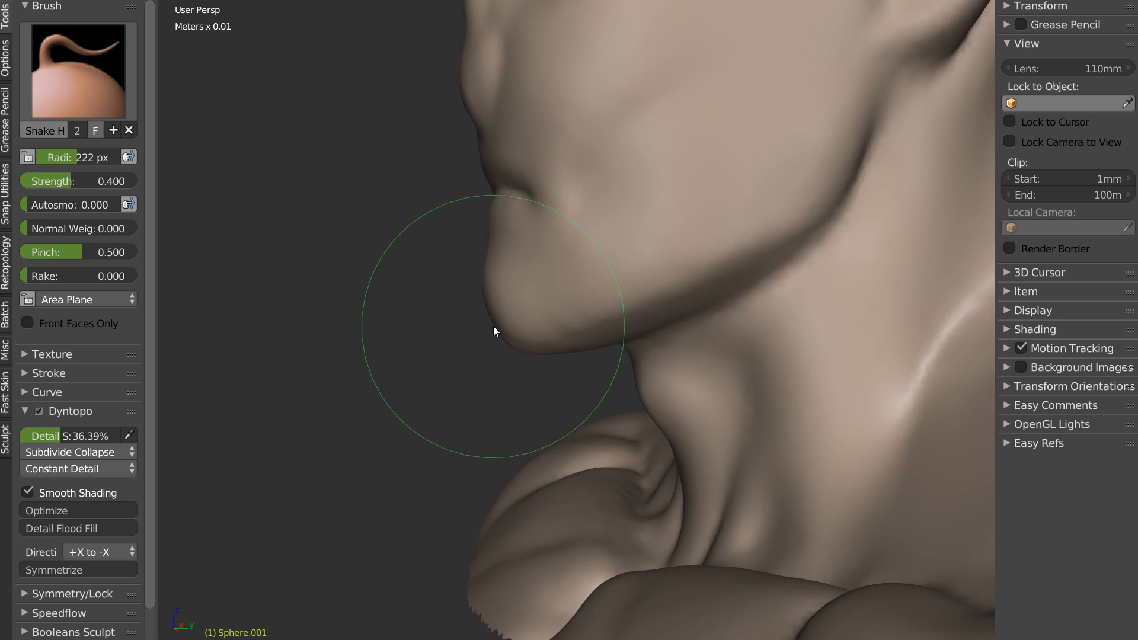
# Step: Push the bridge of the nose inward in profile and smooth the area beside the nose and upper lip
pyautogui.moveTo(528, 325)
pyautogui.mouseDown(button='middle')
pyautogui.moveTo(514, 335)
pyautogui.moveTo(677, 333)
pyautogui.moveTo(625, 329)
pyautogui.moveTo(517, 361)
pyautogui.moveTo(580, 318)
pyautogui.moveTo(546, 315)
pyautogui.moveTo(620, 235)
pyautogui.mouseUp(button='middle')
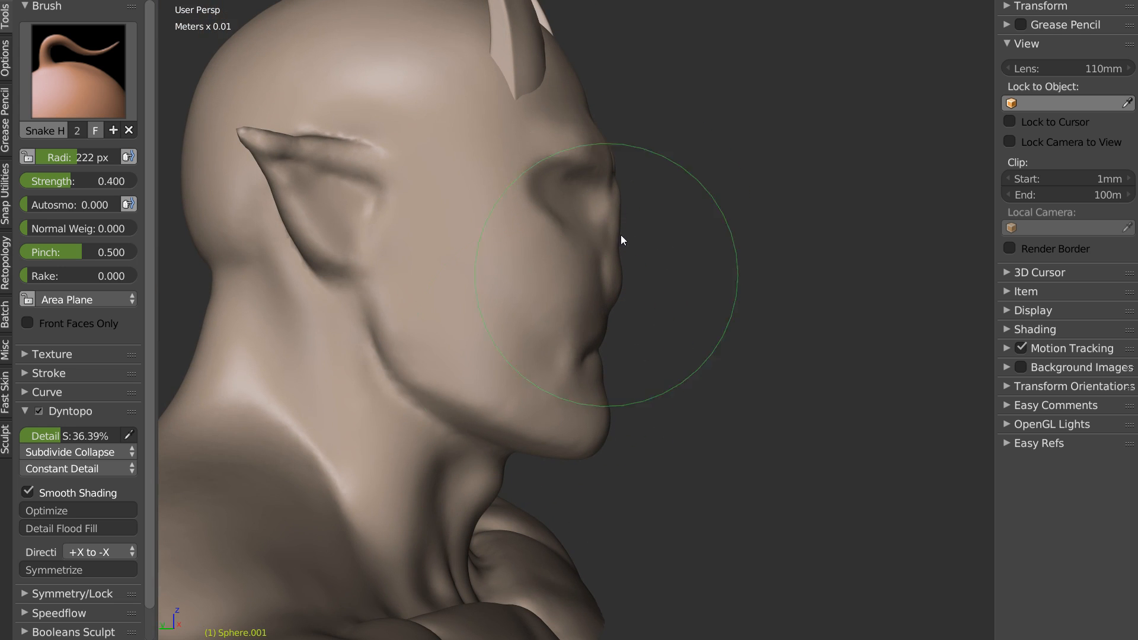
pyautogui.moveTo(620, 182); pyautogui.dragTo(600, 181)
pyautogui.scroll(5, 589, 218)
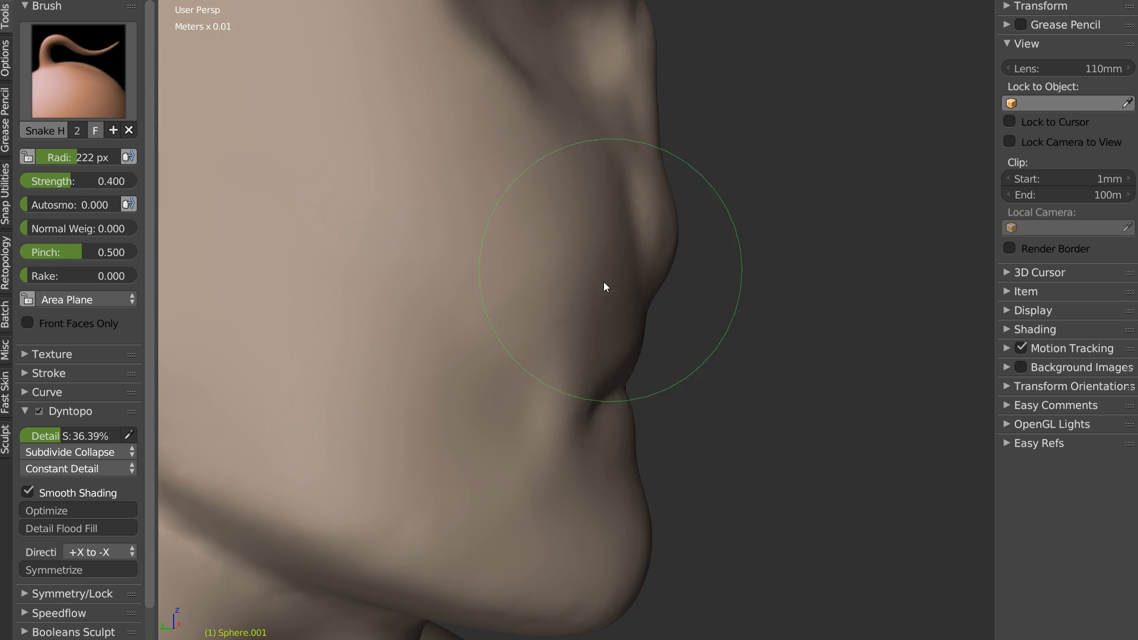
pyautogui.moveTo(606, 249)
pyautogui.keyDown('shift'); pyautogui.mouseDown()
pyautogui.moveTo(581, 244)
pyautogui.moveTo(564, 216)
pyautogui.moveTo(556, 228)
pyautogui.mouseUp(); pyautogui.keyUp('shift')
# Step: Carve a cheek fold from beside the nose past the mouth corner with the Crease brush at a radius of 79 px
pyautogui.hotkey('shift', 'c')
pyautogui.moveTo(513, 312); pyautogui.dragTo(573, 284, button='middle')
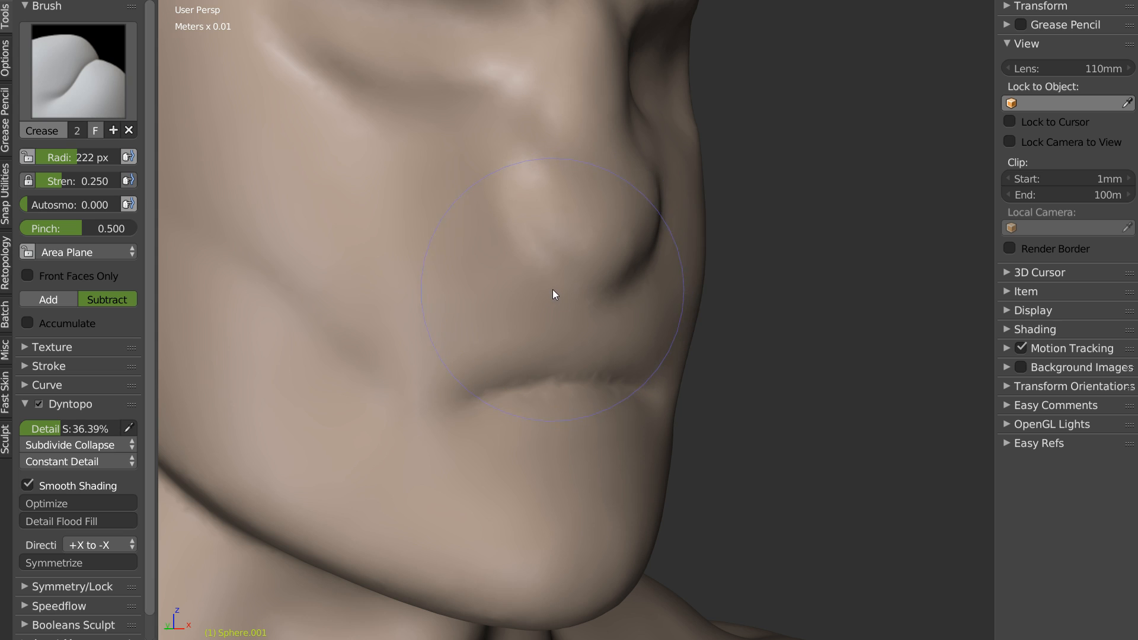
pyautogui.press('f')
pyautogui.click(474, 285)
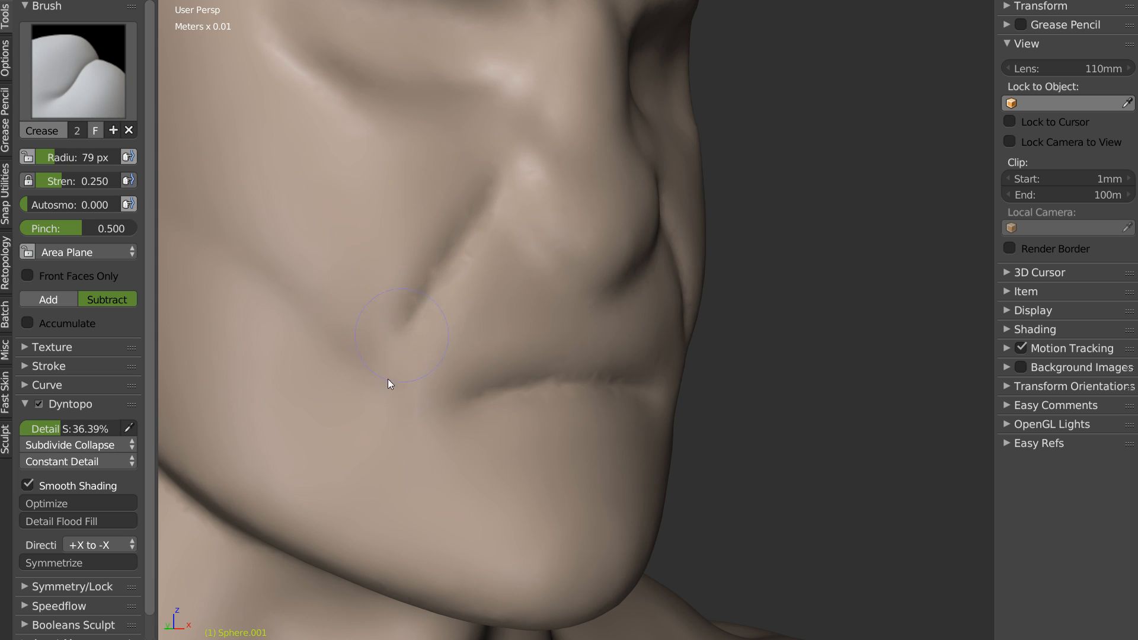
pyautogui.moveTo(409, 338)
pyautogui.mouseDown()
pyautogui.moveTo(419, 272)
pyautogui.moveTo(393, 402)
pyautogui.mouseUp()
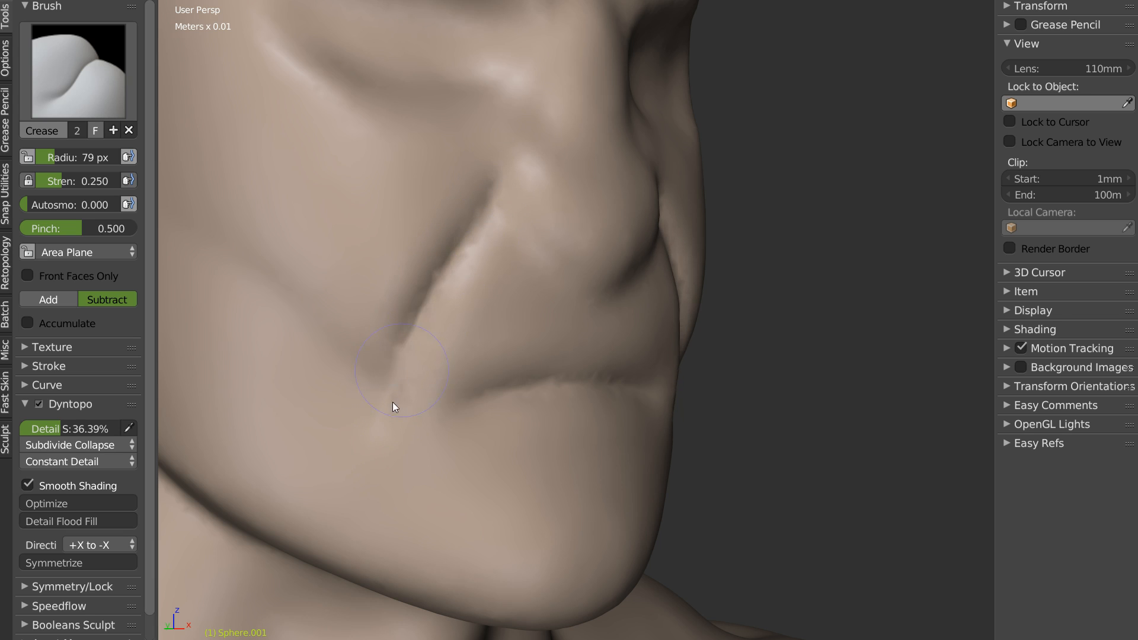
# Step: Carve a diagonal crease from beneath the inner eye down the cheek with the Crease brush at 79 px and soften it
pyautogui.moveTo(553, 290)
pyautogui.mouseDown(button='middle')
pyautogui.moveTo(467, 308)
pyautogui.moveTo(392, 380)
pyautogui.mouseUp(button='middle')
pyautogui.scroll(-3, 535, 325)
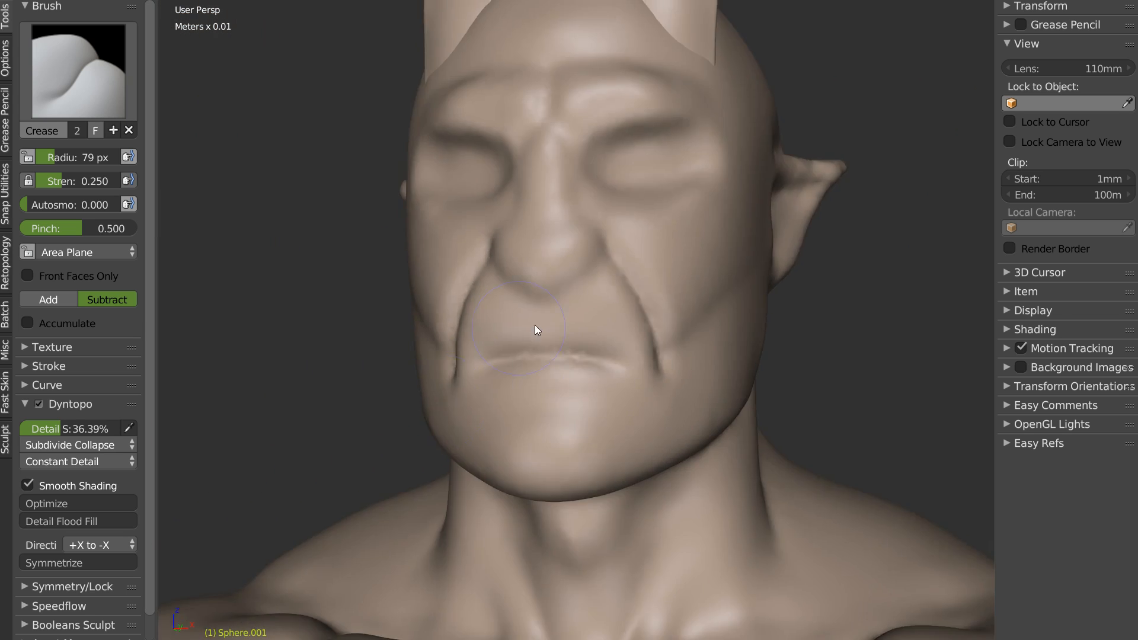
pyautogui.moveTo(534, 324); pyautogui.dragTo(468, 320, button='middle')
pyautogui.scroll(2, 638, 271)
pyautogui.scroll(1, 637, 271)
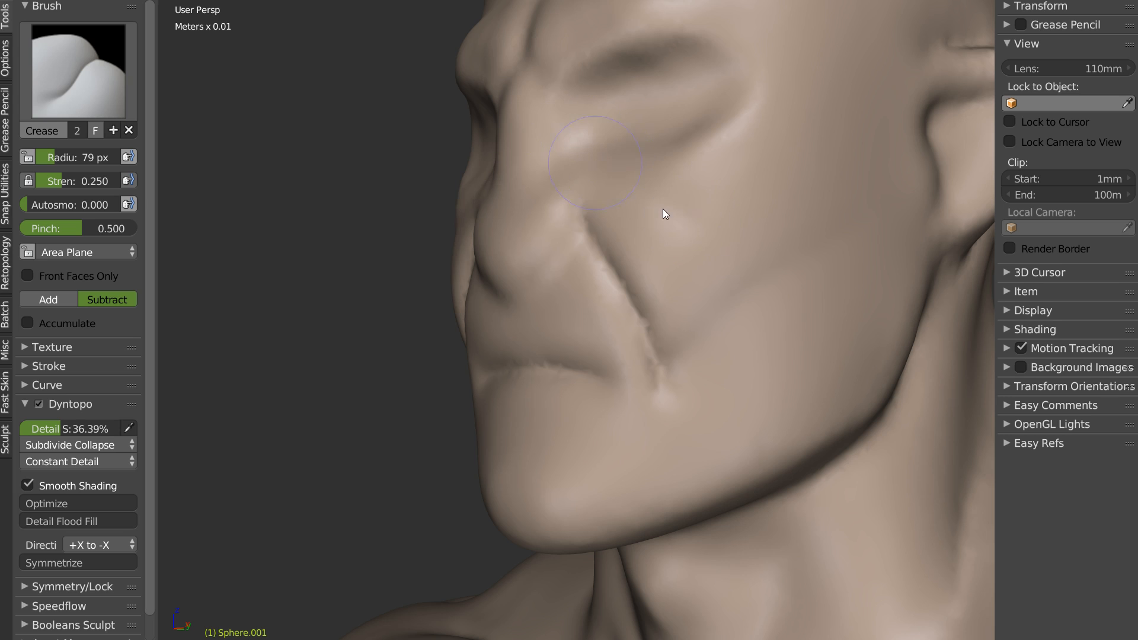
pyautogui.moveTo(721, 252); pyautogui.dragTo(763, 279)
pyautogui.press('s')
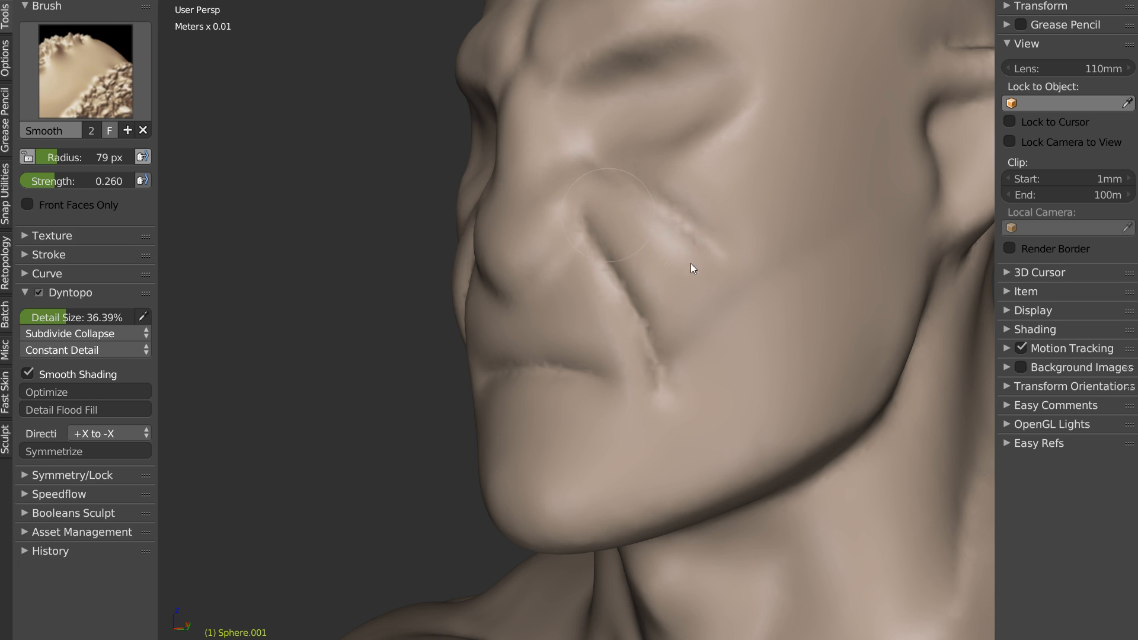
pyautogui.hotkey('shift', 'c')
# Step: Push the mouth corner, cheek fold and area below the lip backward in profile with the Snake Hook brush at 175 px
pyautogui.moveTo(623, 230)
pyautogui.mouseDown(button='middle')
pyautogui.moveTo(597, 259)
pyautogui.moveTo(646, 224)
pyautogui.moveTo(567, 323)
pyautogui.moveTo(576, 346)
pyautogui.mouseUp(button='middle')
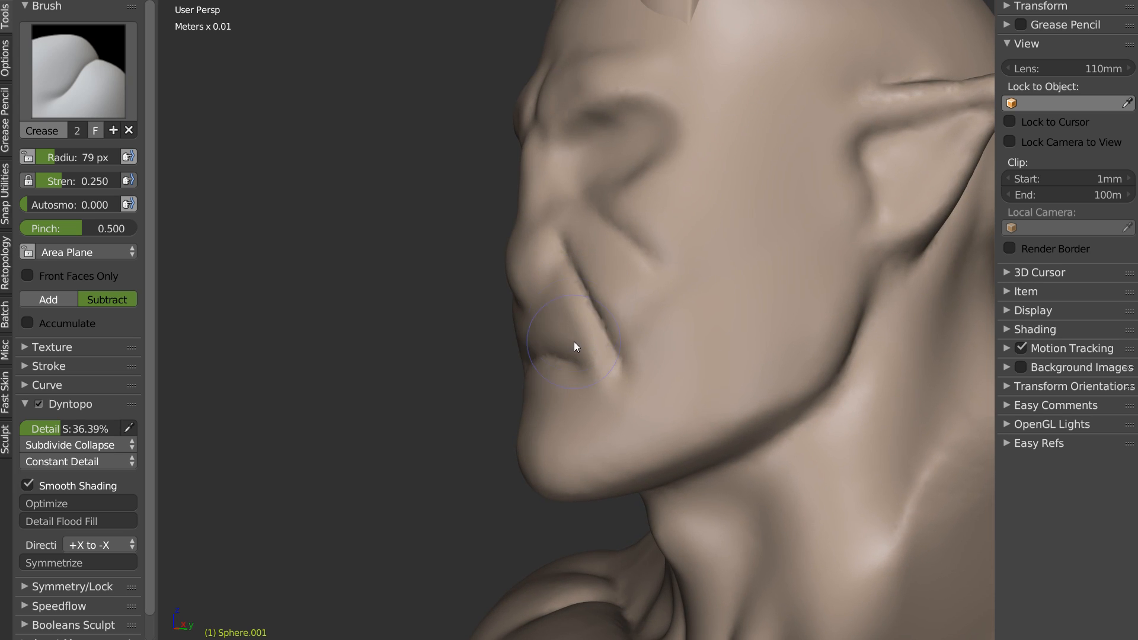
pyautogui.press('w')
pyautogui.click(452, 286)
pyautogui.press('f')
pyautogui.click(605, 288)
pyautogui.moveTo(606, 288); pyautogui.dragTo(609, 263, button='middle')
pyautogui.scroll(1, 609, 263)
pyautogui.moveTo(559, 302); pyautogui.dragTo(595, 350)
pyautogui.moveTo(579, 411); pyautogui.dragTo(598, 408)
pyautogui.moveTo(602, 365); pyautogui.dragTo(616, 366)
pyautogui.moveTo(595, 313); pyautogui.dragTo(616, 316)
# Step: Soften the cheek folds beside the nose and mouth, setting the Smooth brush strength to 0.417
pyautogui.moveTo(677, 208)
pyautogui.mouseDown(button='middle')
pyautogui.moveTo(741, 227)
pyautogui.moveTo(765, 183)
pyautogui.moveTo(724, 313)
pyautogui.mouseUp(button='middle')
pyautogui.moveTo(721, 325)
pyautogui.keyDown('shift'); pyautogui.mouseDown()
pyautogui.moveTo(692, 295)
pyautogui.moveTo(707, 340)
pyautogui.mouseUp(); pyautogui.keyUp('shift')
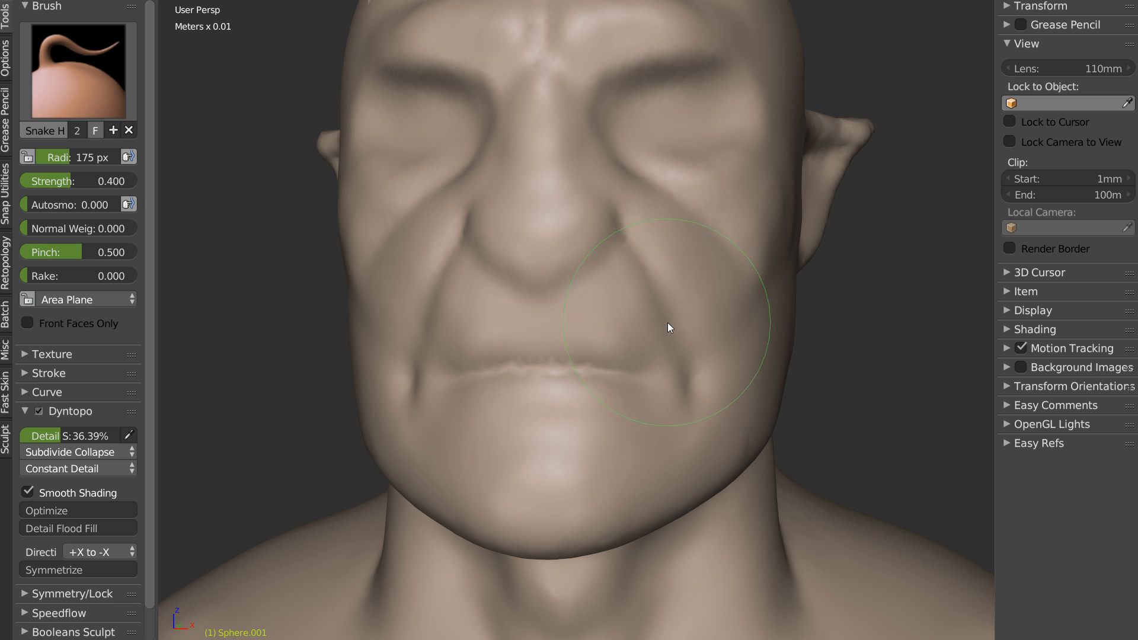
pyautogui.press('w')
pyautogui.click(668, 432)
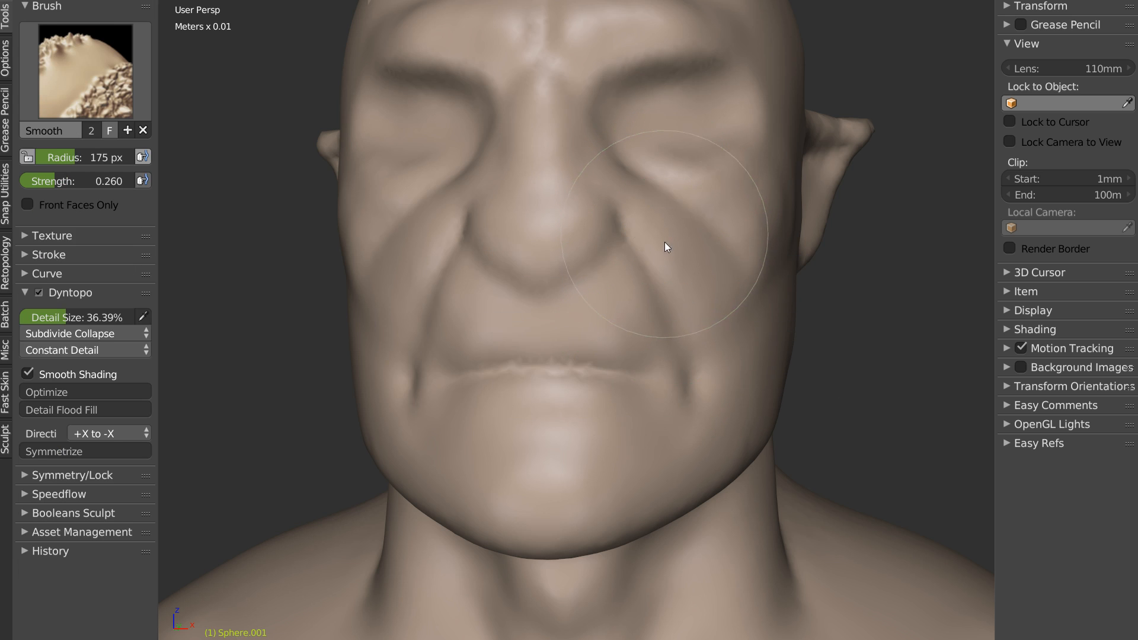
pyautogui.hotkey('shift', 'f')
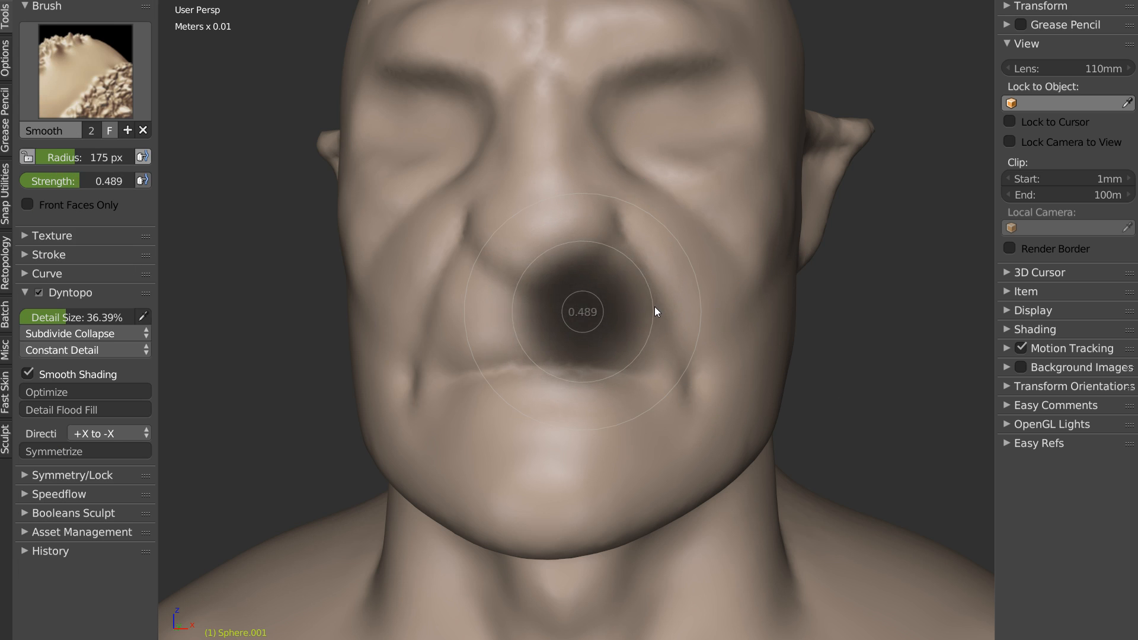
pyautogui.click(644, 311)
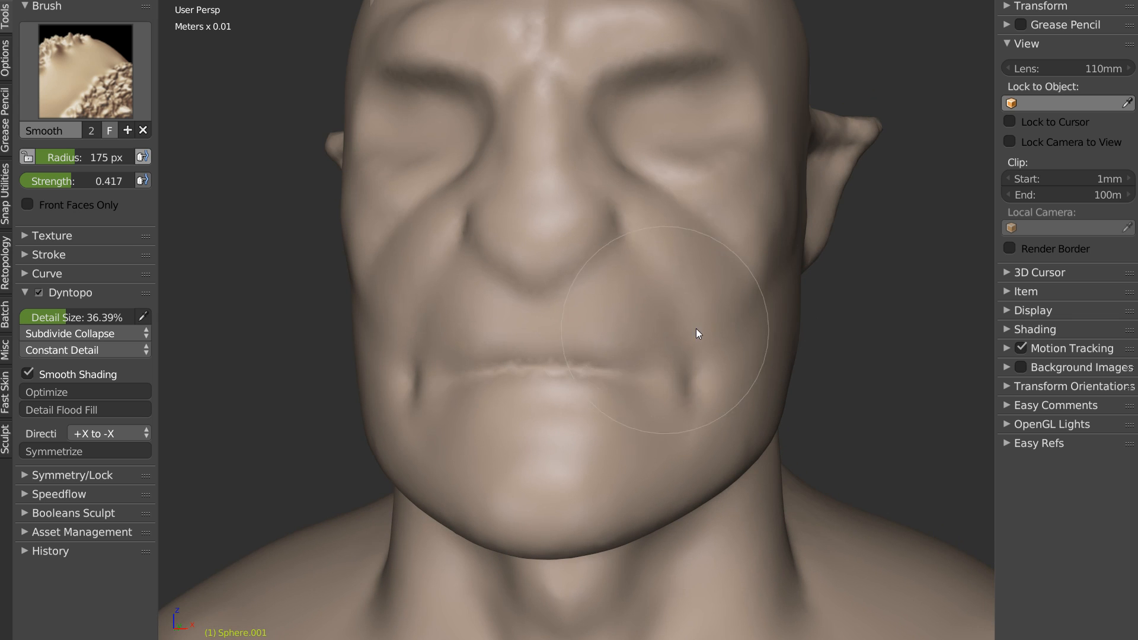
# Step: Nudge the nose tip slightly upward in profile with the Snake Hook brush at a radius of 175 px
pyautogui.moveTo(678, 406)
pyautogui.mouseDown(button='middle')
pyautogui.moveTo(612, 301)
pyautogui.moveTo(585, 279)
pyautogui.moveTo(515, 264)
pyautogui.moveTo(521, 273)
pyautogui.mouseUp(button='middle')
pyautogui.press('w')
pyautogui.click(408, 220)
pyautogui.moveTo(507, 237)
pyautogui.mouseDown()
pyautogui.moveTo(507, 190)
pyautogui.moveTo(507, 235)
pyautogui.mouseUp()
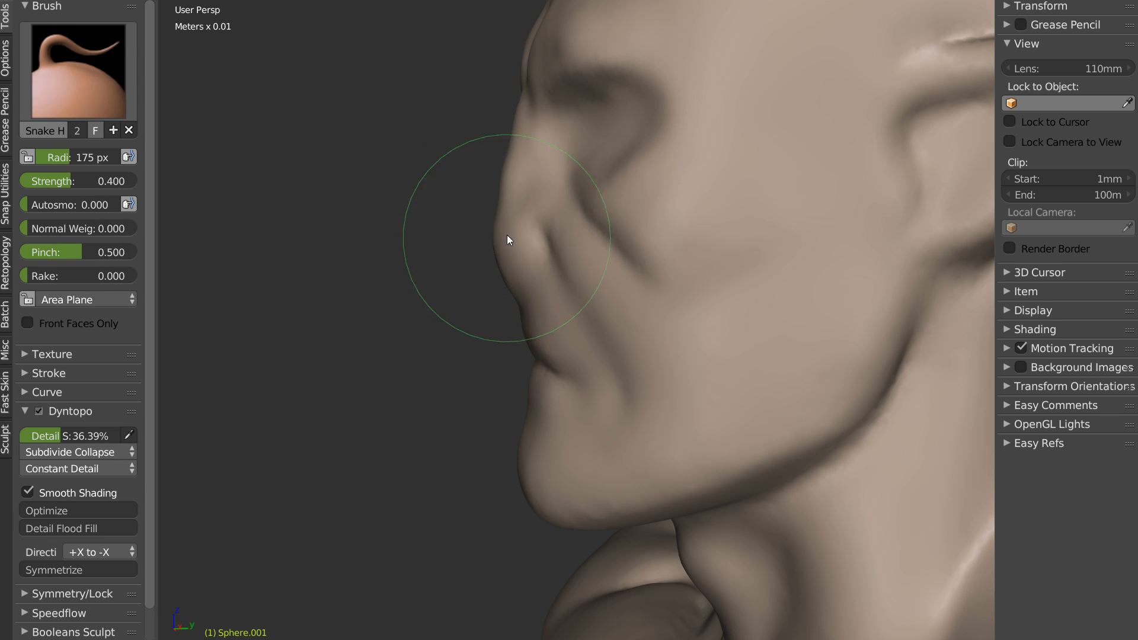
# Step: Pull the brow over the eye outward and upward and adjust the inner eye area with the Snake Hook brush
pyautogui.moveTo(480, 246); pyautogui.dragTo(602, 246, button='middle')
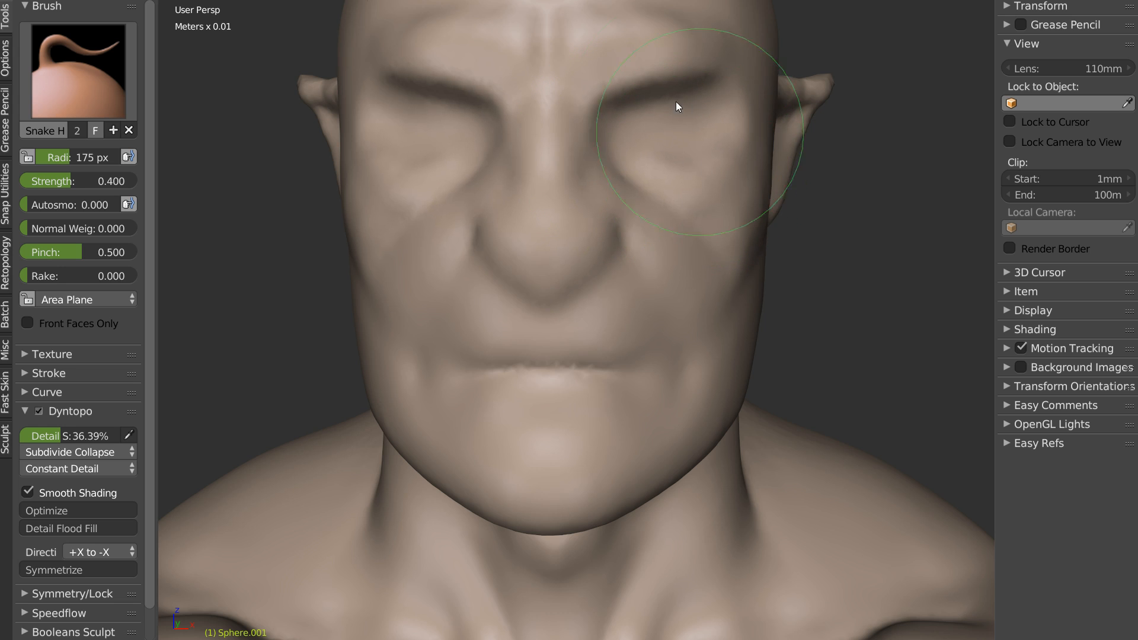
pyautogui.keyDown('shift'); pyautogui.moveTo(617, 114); pyautogui.dragTo(618, 169, button='middle'); pyautogui.keyUp('shift')
pyautogui.scroll(2, 618, 169)
pyautogui.moveTo(669, 133)
pyautogui.mouseDown()
pyautogui.moveTo(674, 109)
pyautogui.moveTo(771, 84)
pyautogui.mouseUp()
pyautogui.moveTo(642, 111); pyautogui.dragTo(644, 124)
# Step: Carve a crease from the bridge of the nose to the inner eye corner with the Crease brush at 78 px
pyautogui.click(525, 163)
pyautogui.moveTo(457, 157); pyautogui.dragTo(584, 255, button='middle')
pyautogui.press('f')
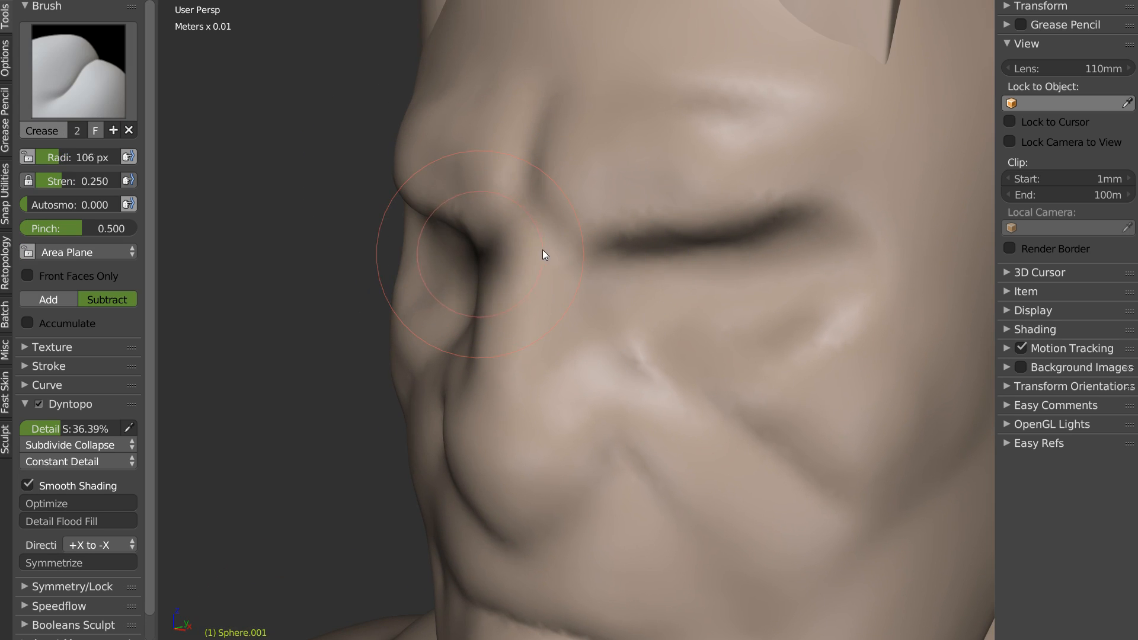
pyautogui.click(526, 249)
pyautogui.moveTo(535, 208)
pyautogui.mouseDown()
pyautogui.moveTo(539, 227)
pyautogui.moveTo(586, 258)
pyautogui.mouseUp()
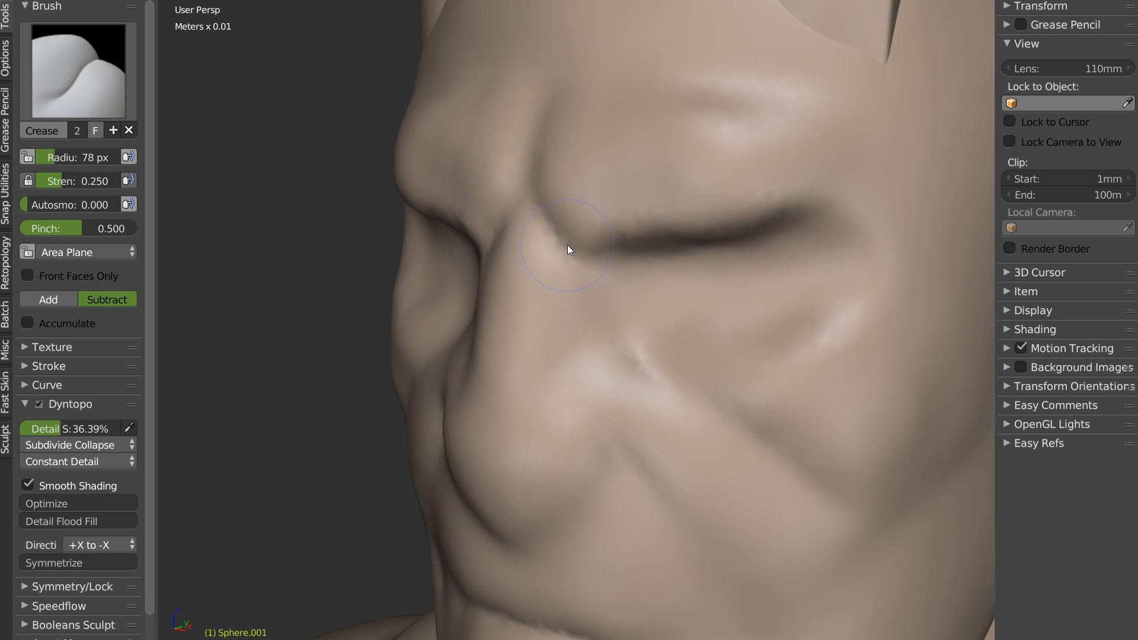
# Step: Hide the tool shelf and carve a crease along the underside of the brow across the eye
pyautogui.moveTo(568, 244); pyautogui.dragTo(611, 194, button='middle')
pyautogui.moveTo(699, 209)
pyautogui.mouseDown(button='middle')
pyautogui.moveTo(571, 243)
pyautogui.moveTo(541, 264)
pyautogui.moveTo(501, 185)
pyautogui.mouseUp(button='middle')
pyautogui.press('t')
pyautogui.scroll(1, 514, 248)
pyautogui.moveTo(456, 178)
pyautogui.mouseDown()
pyautogui.moveTo(508, 223)
pyautogui.moveTo(645, 165)
pyautogui.moveTo(767, 178)
pyautogui.moveTo(845, 212)
pyautogui.moveTo(862, 194)
pyautogui.mouseUp()
# Step: Carve a crease from the inner eye corner down the side of the nose and outward onto the cheek
pyautogui.scroll(-3, 830, 208)
pyautogui.moveTo(664, 261); pyautogui.dragTo(738, 268, button='middle')
pyautogui.keyDown('shift'); pyautogui.moveTo(733, 217); pyautogui.dragTo(724, 190, button='middle'); pyautogui.keyUp('shift')
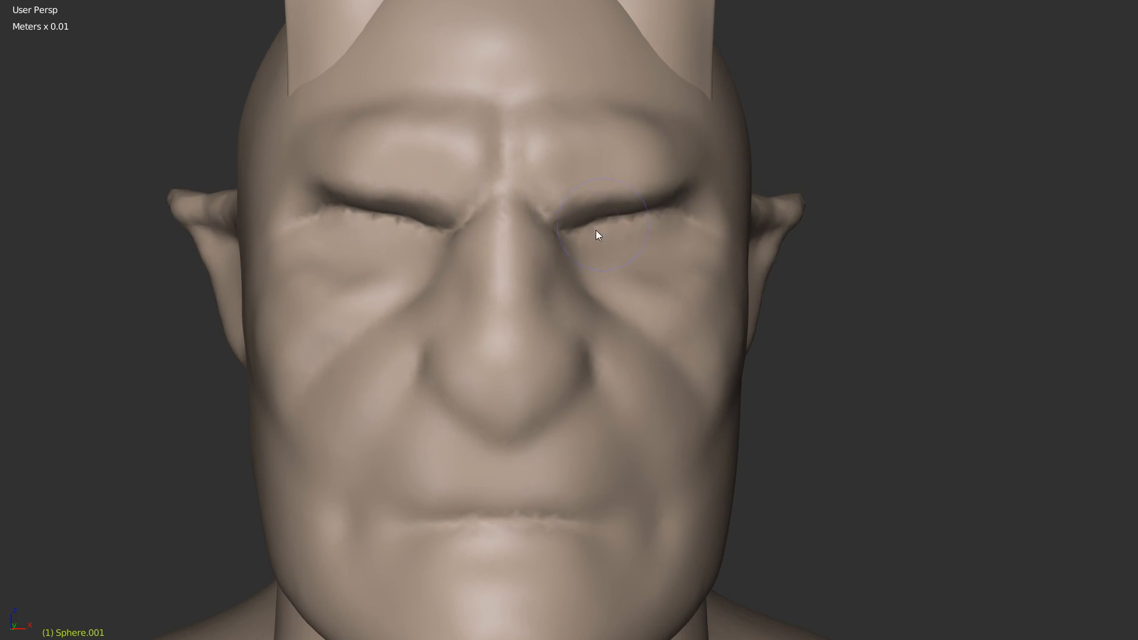
pyautogui.scroll(2, 602, 228)
pyautogui.moveTo(608, 226); pyautogui.dragTo(527, 216, button='middle')
pyautogui.moveTo(516, 253); pyautogui.dragTo(512, 361)
pyautogui.moveTo(545, 289); pyautogui.dragTo(628, 334)
# Step: Sharpen the crease around the underside of the nose and along the mouth line
pyautogui.scroll(-5, 595, 354)
pyautogui.moveTo(679, 368)
pyautogui.mouseDown(button='middle')
pyautogui.moveTo(557, 356)
pyautogui.moveTo(680, 358)
pyautogui.mouseUp(button='middle')
pyautogui.scroll(8, 634, 291)
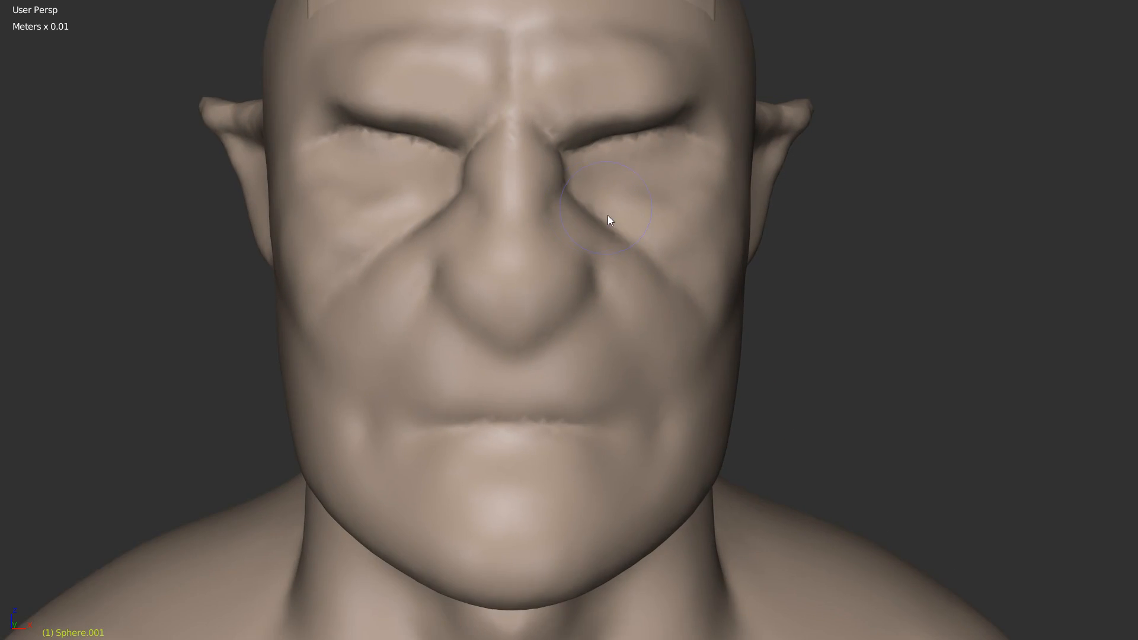
pyautogui.moveTo(606, 233)
pyautogui.mouseDown()
pyautogui.moveTo(617, 261)
pyautogui.moveTo(570, 325)
pyautogui.moveTo(530, 370)
pyautogui.moveTo(485, 384)
pyautogui.mouseUp()
pyautogui.keyDown('shift'); pyautogui.moveTo(566, 239); pyautogui.dragTo(633, 40, button='middle'); pyautogui.keyUp('shift')
pyautogui.moveTo(393, 318)
pyautogui.mouseDown()
pyautogui.moveTo(382, 318)
pyautogui.moveTo(593, 302)
pyautogui.moveTo(471, 298)
pyautogui.moveTo(681, 321)
pyautogui.mouseUp()
# Step: Deepen the under-eye crease beside the nose bridge and the fold next to the mouth corner in side view
pyautogui.moveTo(681, 321)
pyautogui.mouseDown(button='middle')
pyautogui.moveTo(516, 308)
pyautogui.moveTo(575, 307)
pyautogui.moveTo(490, 263)
pyautogui.moveTo(532, 282)
pyautogui.moveTo(414, 351)
pyautogui.mouseUp(button='middle')
pyautogui.scroll(-4, 416, 349)
pyautogui.moveTo(540, 302); pyautogui.dragTo(427, 279, button='middle')
pyautogui.scroll(3, 511, 251)
pyautogui.scroll(2, 522, 241)
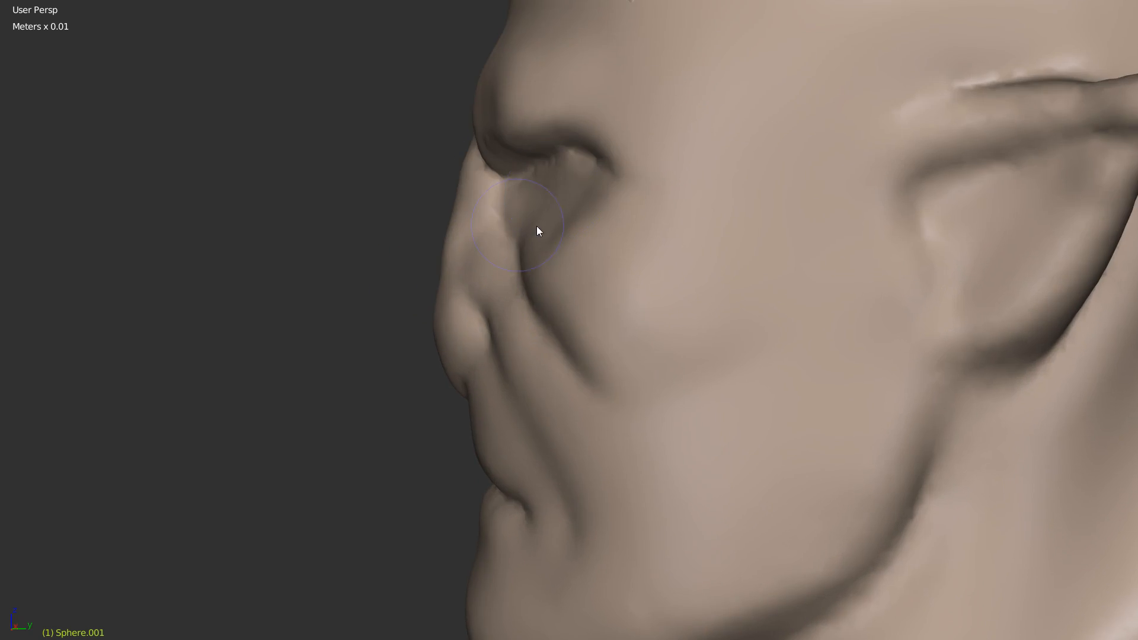
pyautogui.moveTo(555, 272)
pyautogui.mouseDown()
pyautogui.moveTo(526, 207)
pyautogui.moveTo(568, 286)
pyautogui.moveTo(535, 215)
pyautogui.mouseUp()
pyautogui.moveTo(567, 279)
pyautogui.mouseDown()
pyautogui.moveTo(554, 247)
pyautogui.moveTo(620, 358)
pyautogui.moveTo(561, 254)
pyautogui.mouseUp()
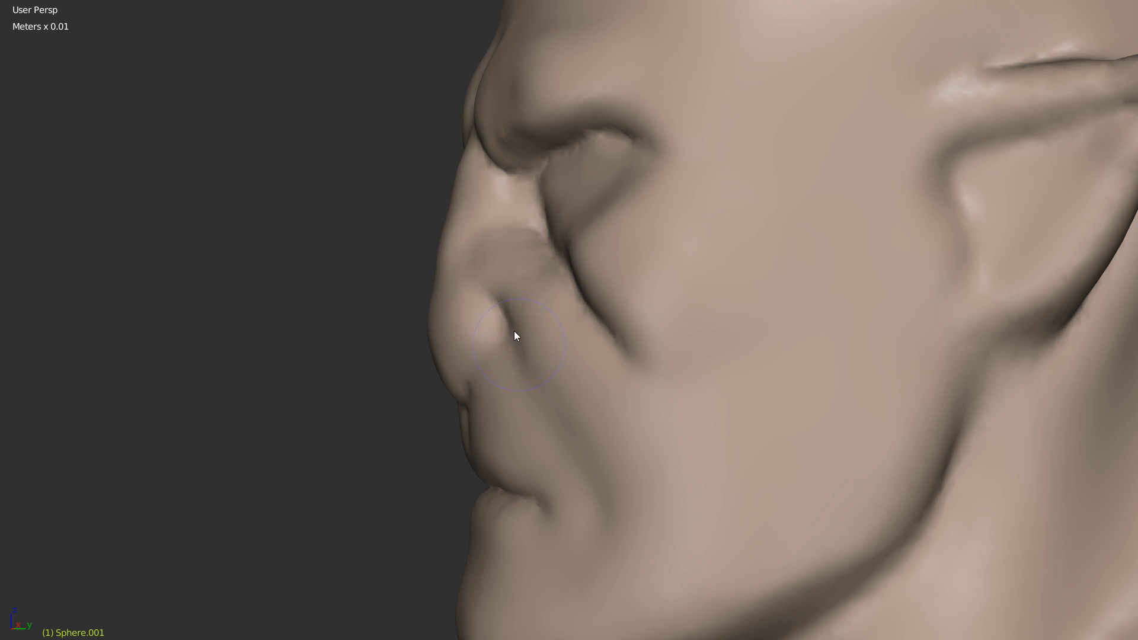
pyautogui.moveTo(567, 441); pyautogui.dragTo(567, 492)
# Step: Smooth the cheek fold running from the side of the nose toward the mouth corner
pyautogui.keyDown('shift'); pyautogui.moveTo(561, 391); pyautogui.dragTo(736, 388, button='middle'); pyautogui.keyUp('shift')
pyautogui.scroll(-3, 558, 340)
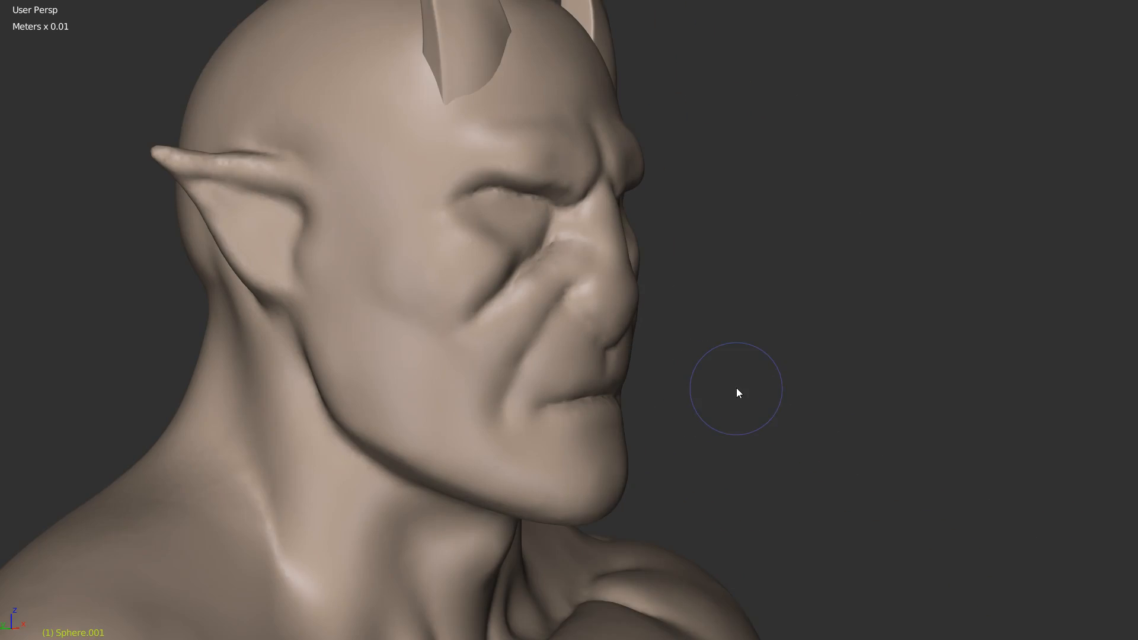
pyautogui.scroll(4, 681, 332)
pyautogui.moveTo(576, 191)
pyautogui.keyDown('shift'); pyautogui.mouseDown()
pyautogui.moveTo(514, 238)
pyautogui.moveTo(484, 290)
pyautogui.moveTo(407, 325)
pyautogui.moveTo(407, 394)
pyautogui.moveTo(470, 339)
pyautogui.moveTo(392, 475)
pyautogui.moveTo(450, 355)
pyautogui.mouseUp(); pyautogui.keyUp('shift')
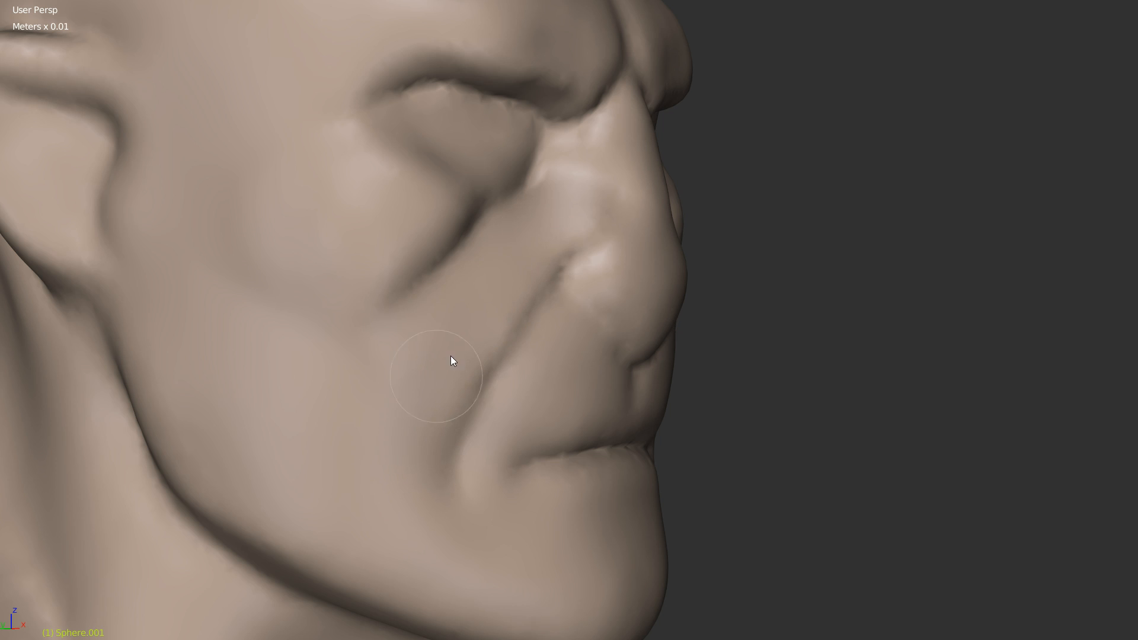
pyautogui.scroll(-5, 564, 340)
pyautogui.moveTo(563, 340); pyautogui.dragTo(493, 325, button='middle')
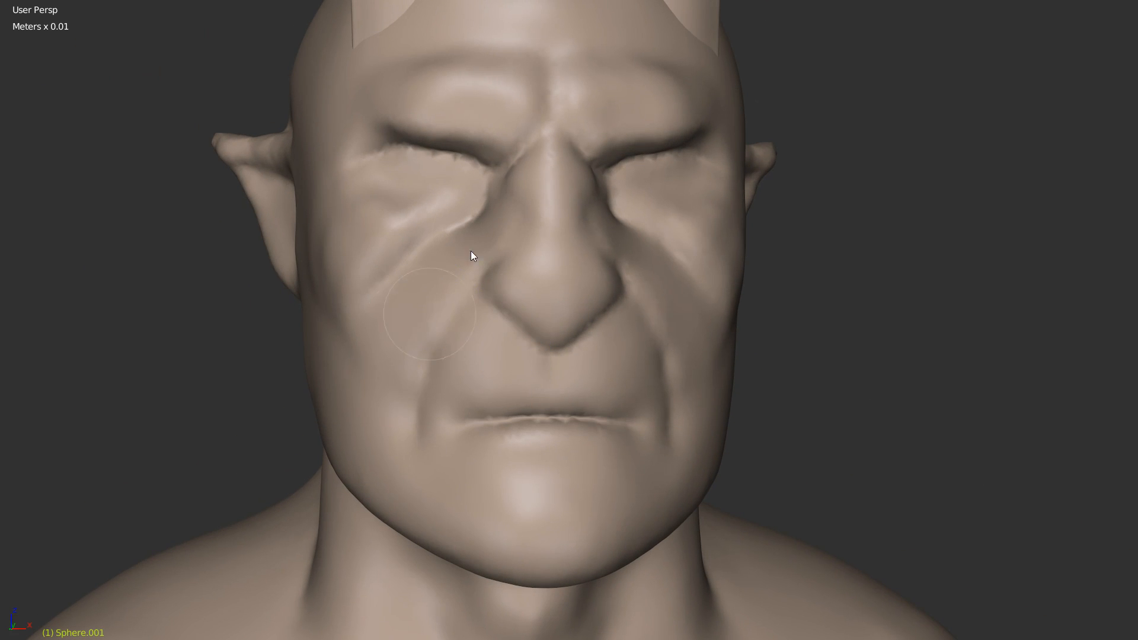
# Step: Even out the surface between the nose wing, upper lip and mouth corner on the cheek
pyautogui.moveTo(419, 348); pyautogui.dragTo(453, 381, button='middle')
pyautogui.scroll(6, 505, 356)
pyautogui.moveTo(617, 337)
pyautogui.mouseDown(button='middle')
pyautogui.moveTo(691, 332)
pyautogui.moveTo(613, 375)
pyautogui.mouseUp(button='middle')
pyautogui.scroll(-2, 595, 428)
pyautogui.moveTo(705, 350); pyautogui.dragTo(588, 416, button='middle')
pyautogui.scroll(-2, 646, 349)
pyautogui.scroll(2, 632, 350)
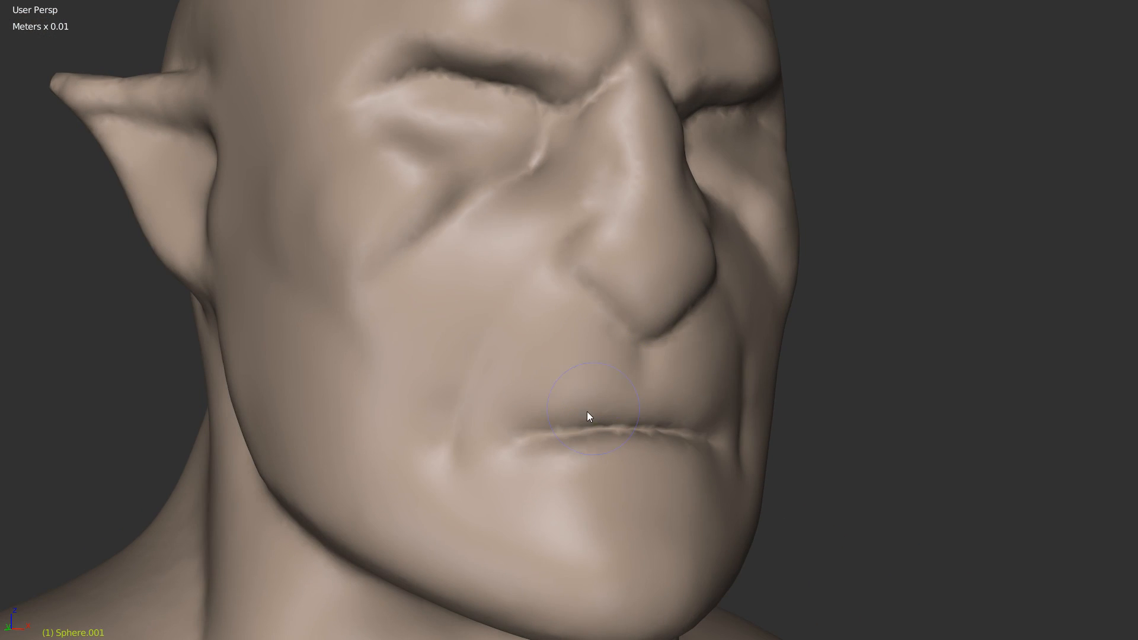
pyautogui.scroll(-2, 579, 358)
pyautogui.moveTo(645, 371); pyautogui.dragTo(564, 340, button='middle')
pyautogui.scroll(3, 563, 340)
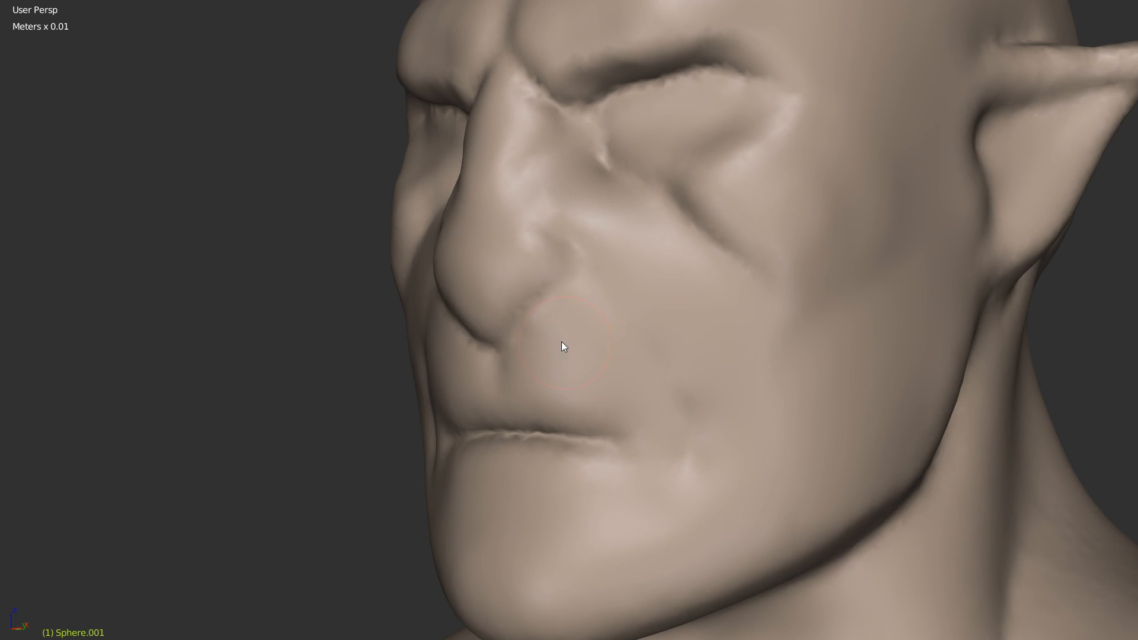
pyautogui.moveTo(572, 342)
pyautogui.mouseDown()
pyautogui.moveTo(643, 377)
pyautogui.moveTo(596, 368)
pyautogui.moveTo(604, 399)
pyautogui.moveTo(648, 400)
pyautogui.mouseUp()
# Step: Extend the mouth line at its corner and start a crease beneath the lower lip with the Crease brush
pyautogui.press('w')
pyautogui.click(491, 439)
pyautogui.keyDown('shift'); pyautogui.moveTo(615, 434); pyautogui.dragTo(539, 339, button='middle'); pyautogui.keyUp('shift')
pyautogui.scroll(1, 541, 350)
pyautogui.moveTo(557, 380)
pyautogui.mouseDown()
pyautogui.moveTo(622, 370)
pyautogui.moveTo(640, 388)
pyautogui.moveTo(628, 372)
pyautogui.mouseUp()
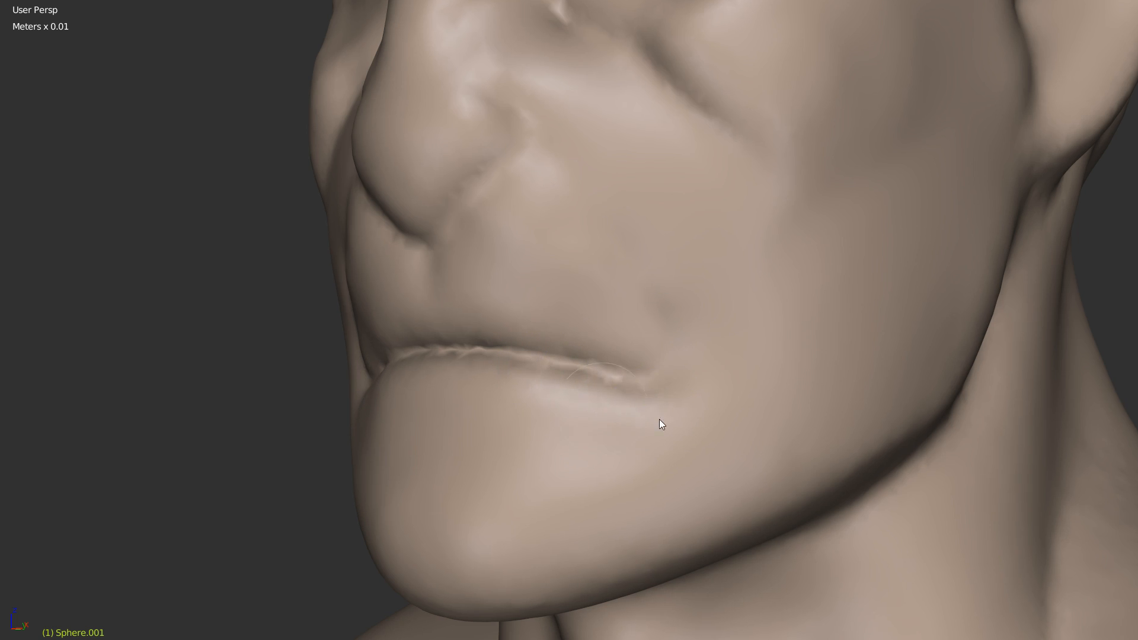
pyautogui.moveTo(464, 406); pyautogui.dragTo(435, 438)
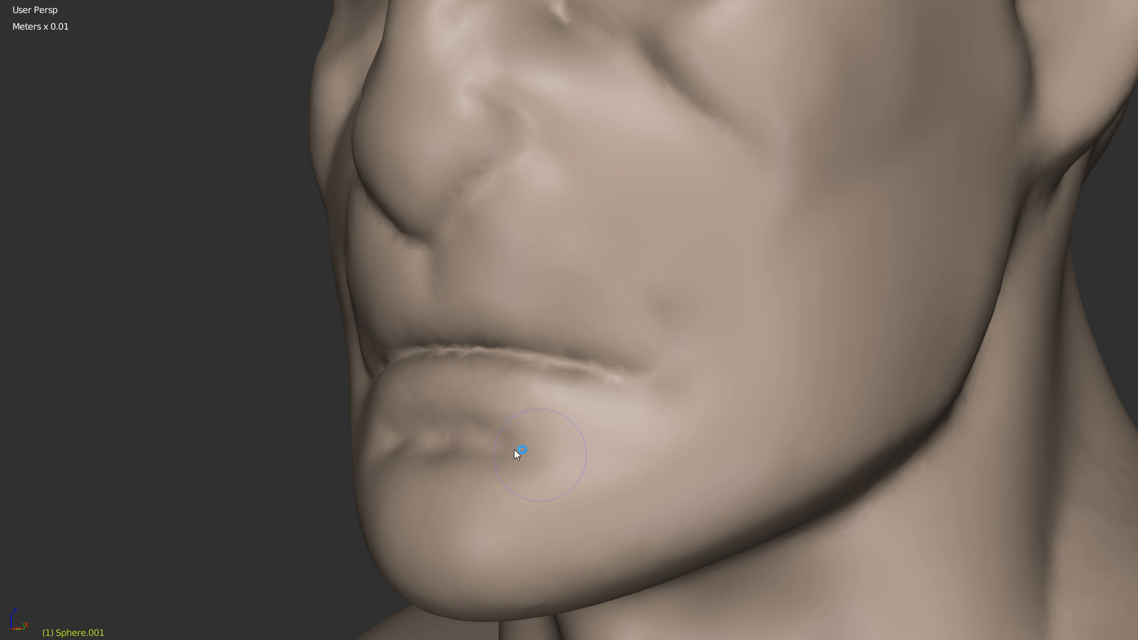
# Step: Deepen the crease beneath the lower lip and curve it down around both sides of the chin
pyautogui.scroll(-5, 419, 510)
pyautogui.moveTo(419, 511); pyautogui.dragTo(532, 290, button='middle')
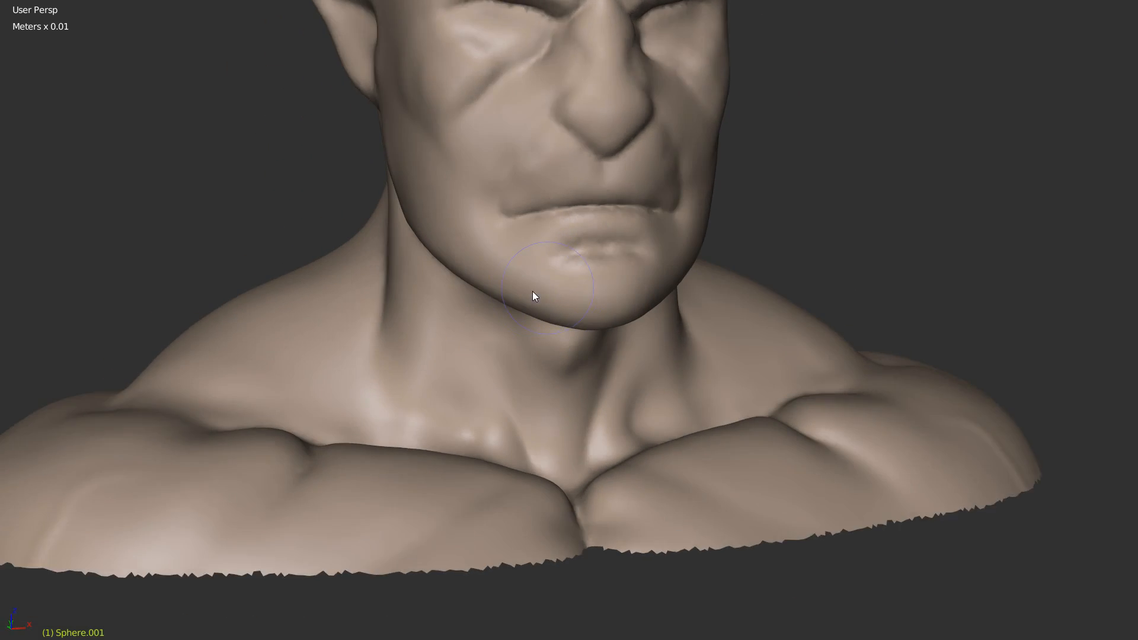
pyautogui.scroll(5, 577, 199)
pyautogui.moveTo(572, 137)
pyautogui.mouseDown()
pyautogui.moveTo(680, 117)
pyautogui.moveTo(547, 138)
pyautogui.moveTo(558, 154)
pyautogui.moveTo(534, 179)
pyautogui.mouseUp()
pyautogui.moveTo(615, 144)
pyautogui.mouseDown()
pyautogui.moveTo(592, 137)
pyautogui.moveTo(674, 109)
pyautogui.moveTo(574, 126)
pyautogui.moveTo(652, 107)
pyautogui.moveTo(668, 131)
pyautogui.moveTo(564, 170)
pyautogui.moveTo(670, 164)
pyautogui.mouseUp()
# Step: Shape the upper edge of the chin below the lip crease and smooth the area beneath the mouth corners
pyautogui.scroll(-3, 606, 190)
pyautogui.moveTo(605, 190); pyautogui.dragTo(671, 216, button='middle')
pyautogui.scroll(3, 710, 190)
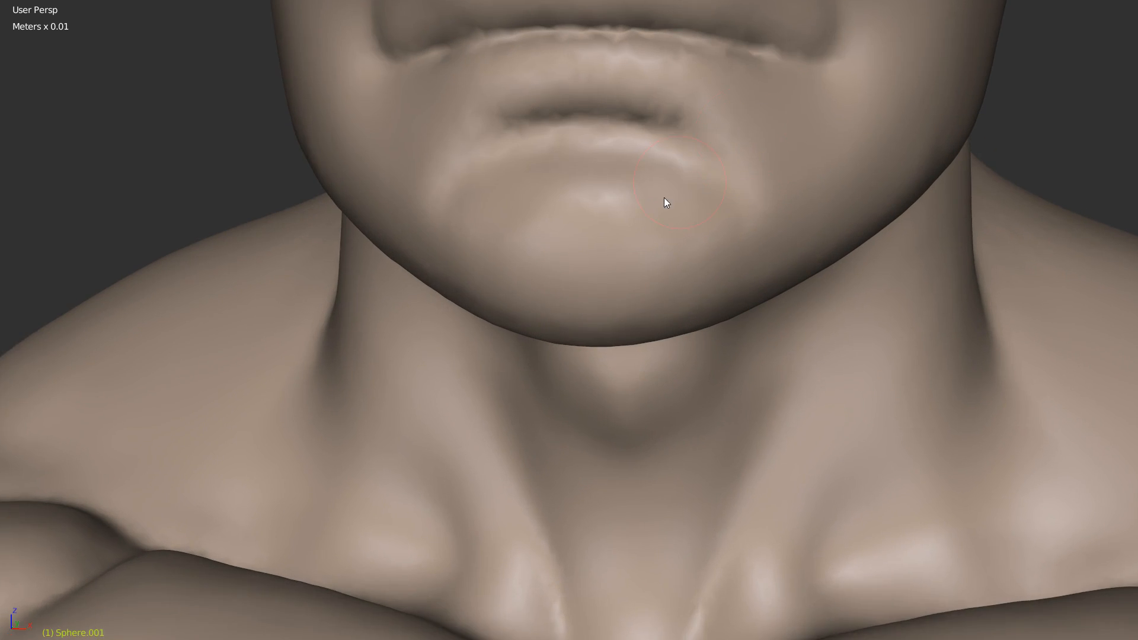
pyautogui.moveTo(663, 193); pyautogui.dragTo(719, 223)
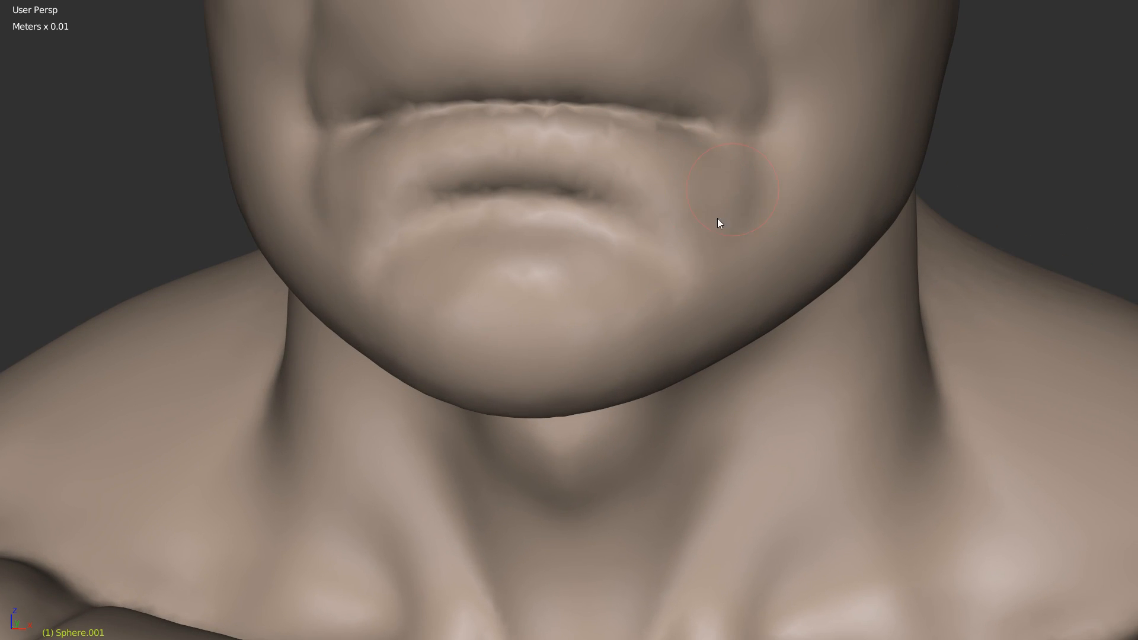
pyautogui.moveTo(742, 115)
pyautogui.keyDown('shift'); pyautogui.mouseDown()
pyautogui.moveTo(773, 103)
pyautogui.moveTo(727, 178)
pyautogui.moveTo(777, 174)
pyautogui.moveTo(764, 209)
pyautogui.mouseUp(); pyautogui.keyUp('shift')
# Step: Enlarge the brush and build up the front of the chin into a rounded, protruding form
pyautogui.moveTo(645, 247)
pyautogui.mouseDown(button='middle')
pyautogui.moveTo(614, 315)
pyautogui.moveTo(546, 294)
pyautogui.mouseUp(button='middle')
pyautogui.press('f')
pyautogui.click(575, 292)
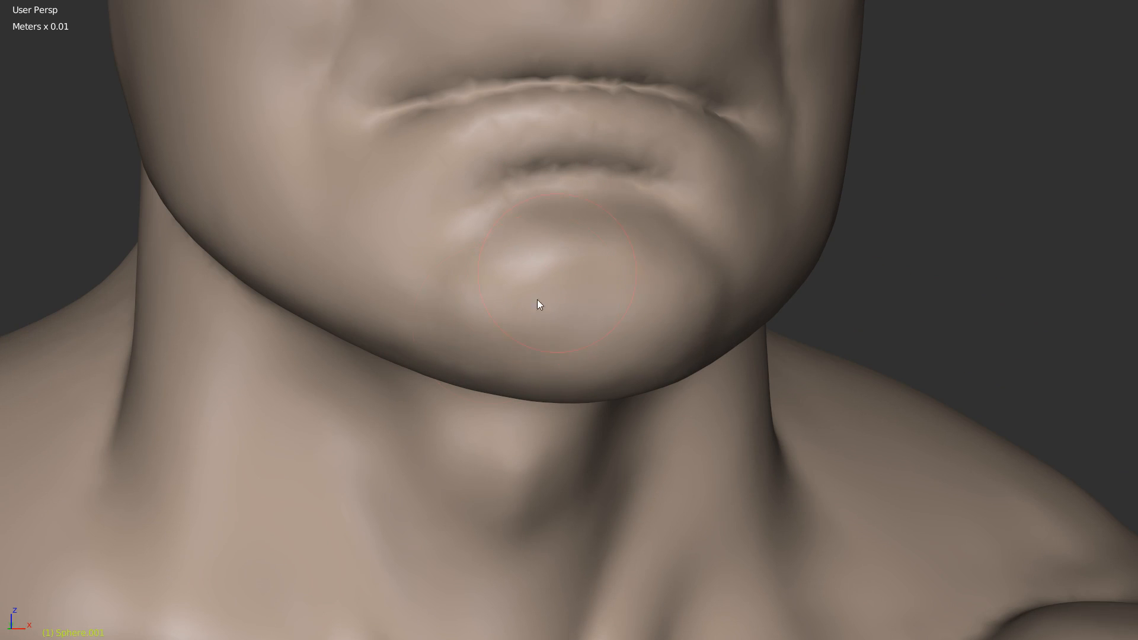
pyautogui.moveTo(678, 314)
pyautogui.mouseDown(button='middle')
pyautogui.moveTo(625, 212)
pyautogui.moveTo(567, 153)
pyautogui.mouseUp(button='middle')
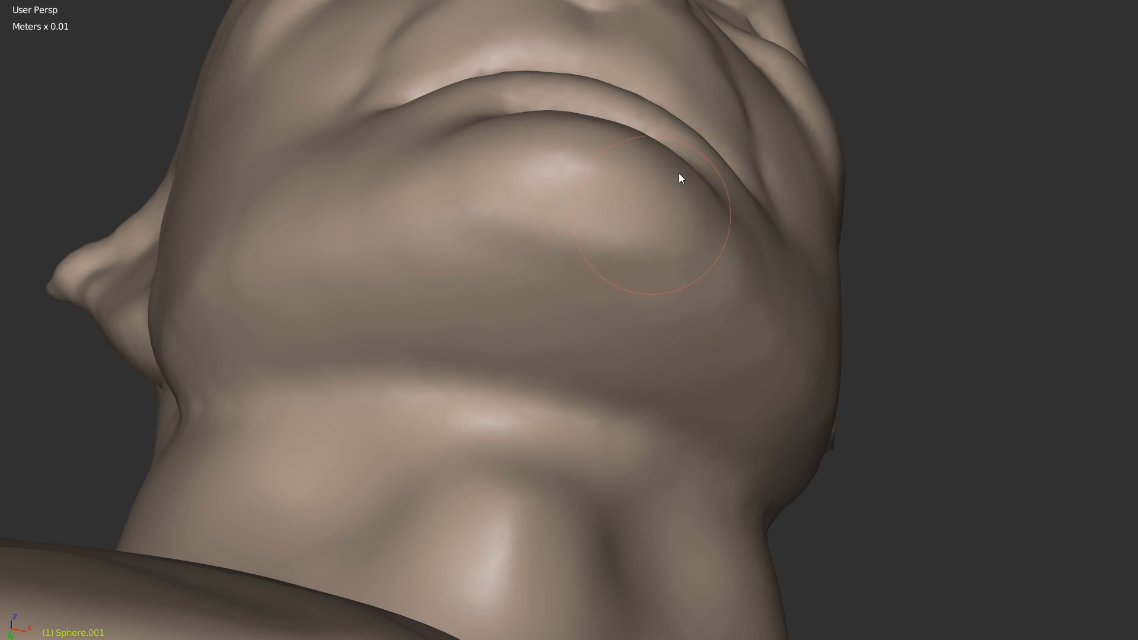
# Step: Reduce the brush radius and carve a philtrum groove between the nose and the upper lip
pyautogui.moveTo(709, 230)
pyautogui.mouseDown(button='middle')
pyautogui.moveTo(596, 269)
pyautogui.moveTo(620, 332)
pyautogui.moveTo(610, 254)
pyautogui.moveTo(646, 279)
pyautogui.moveTo(704, 373)
pyautogui.moveTo(547, 221)
pyautogui.moveTo(536, 183)
pyautogui.moveTo(571, 163)
pyautogui.mouseUp(button='middle')
pyautogui.press('f')
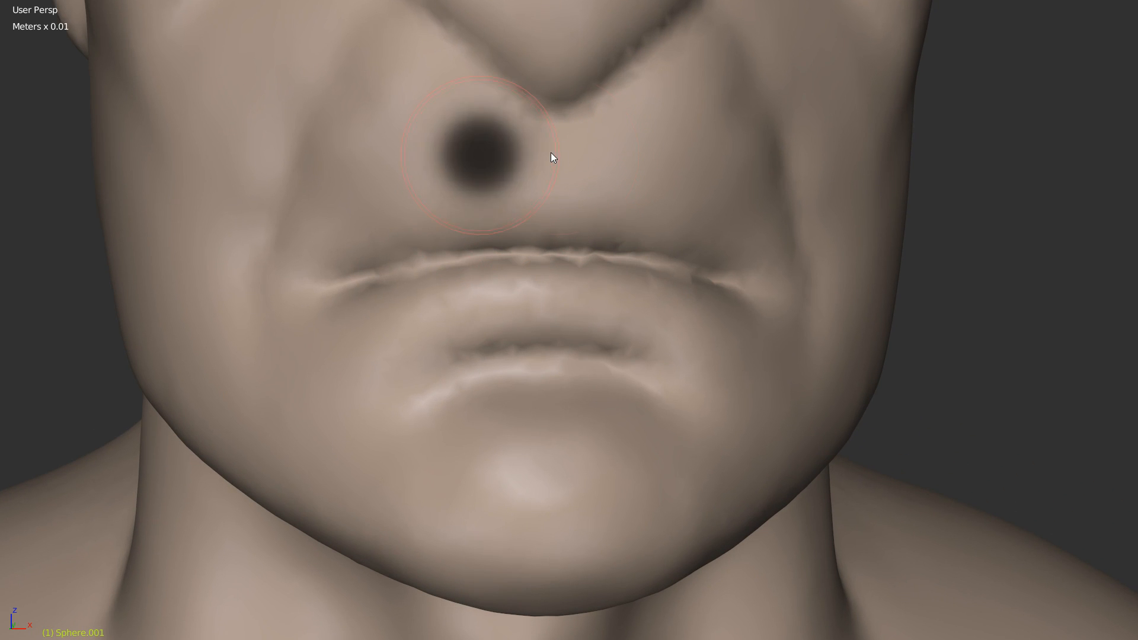
pyautogui.click(517, 148)
pyautogui.scroll(-2, 552, 153)
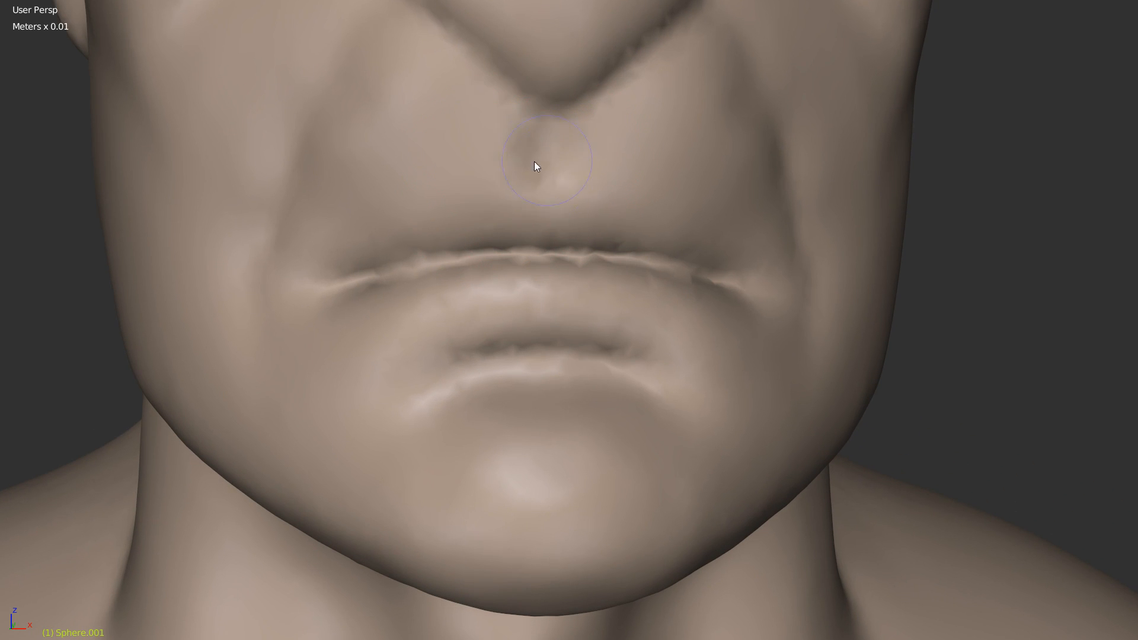
pyautogui.moveTo(508, 198); pyautogui.dragTo(484, 201, button='middle')
# Step: Define the edge of the upper lip along the mouth line out to the corner with the inverted brush direction
pyautogui.keyDown('ctrl'); pyautogui.moveTo(423, 246); pyautogui.dragTo(572, 218); pyautogui.keyUp('ctrl')
pyautogui.moveTo(687, 206)
pyautogui.mouseDown(button='middle')
pyautogui.moveTo(569, 310)
pyautogui.moveTo(332, 386)
pyautogui.mouseUp(button='middle')
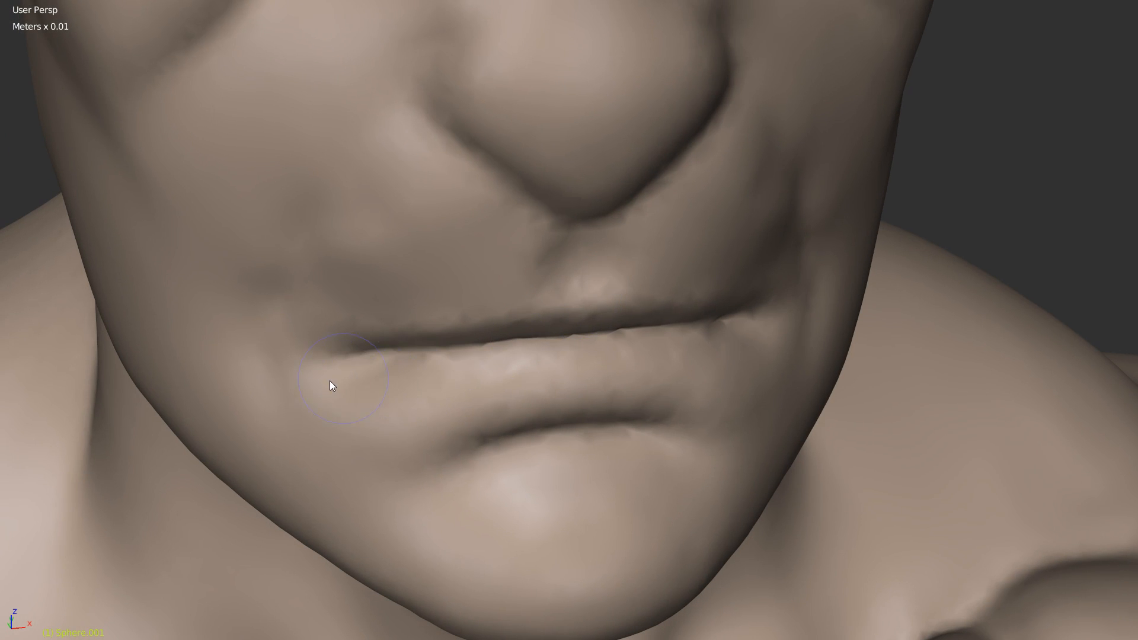
pyautogui.moveTo(539, 401)
pyautogui.mouseDown(button='middle')
pyautogui.moveTo(638, 337)
pyautogui.moveTo(612, 337)
pyautogui.mouseUp(button='middle')
pyautogui.keyDown('ctrl'); pyautogui.moveTo(706, 313); pyautogui.dragTo(714, 289); pyautogui.keyUp('ctrl')
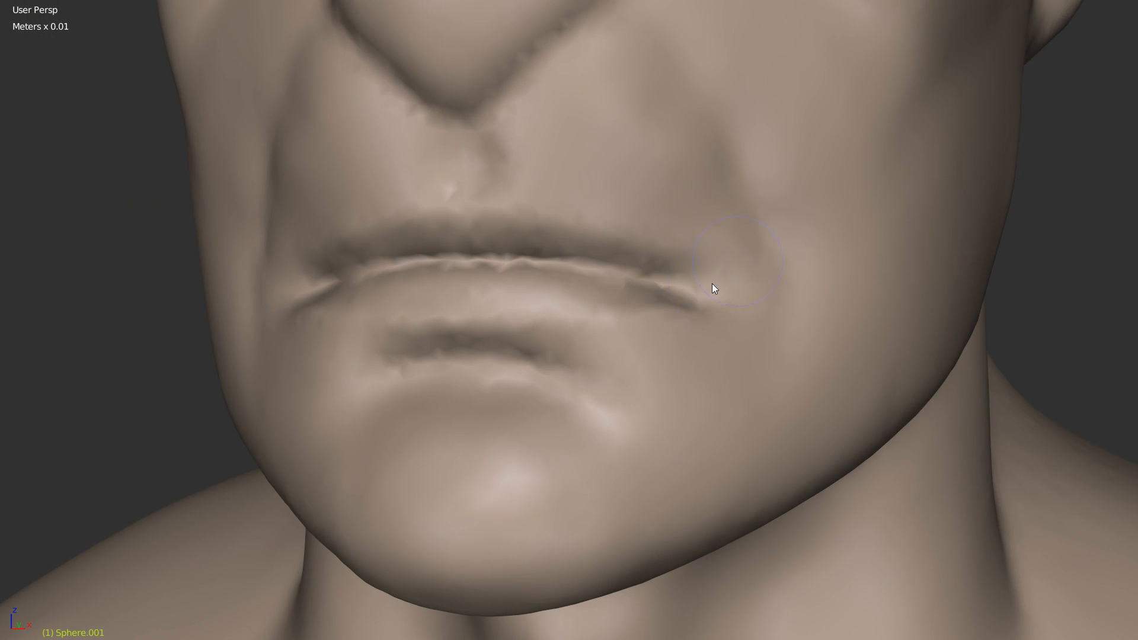
# Step: Undo the last stroke on the upper lip and rework the area just above the mouth corner
pyautogui.moveTo(767, 312)
pyautogui.mouseDown(button='middle')
pyautogui.moveTo(630, 287)
pyautogui.moveTo(709, 294)
pyautogui.moveTo(659, 240)
pyautogui.mouseUp(button='middle')
pyautogui.click(565, 236)
pyautogui.hotkey('ctrl', 'z')
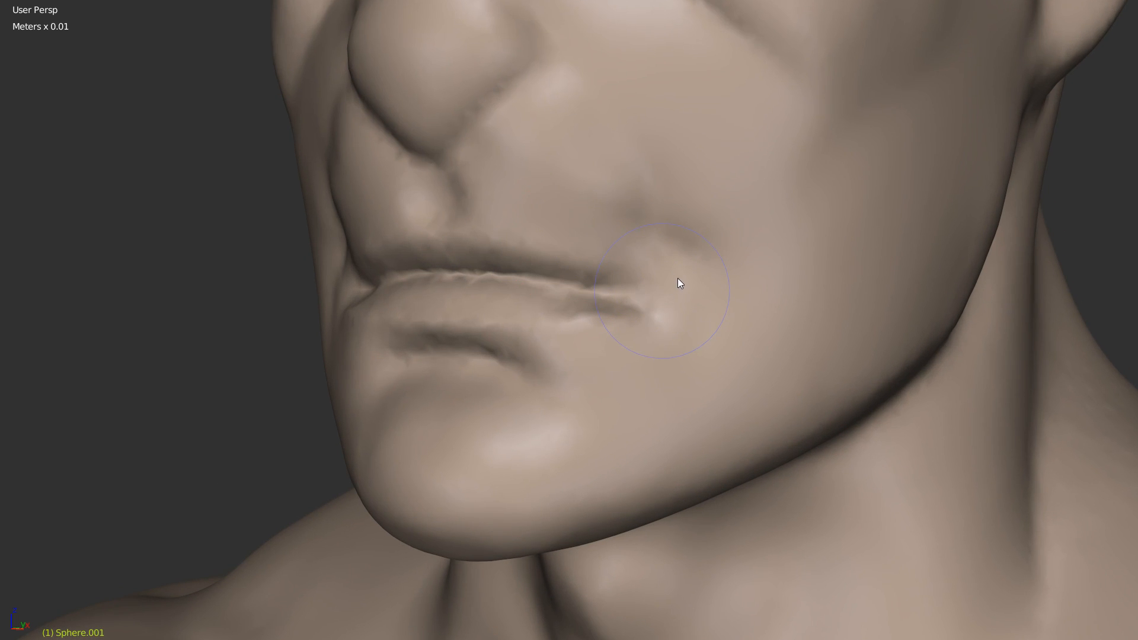
pyautogui.moveTo(661, 280); pyautogui.dragTo(671, 267)
# Step: Resize the brush and smooth the hollow in the cheek beside the mouth corner
pyautogui.press('f')
pyautogui.click(666, 278)
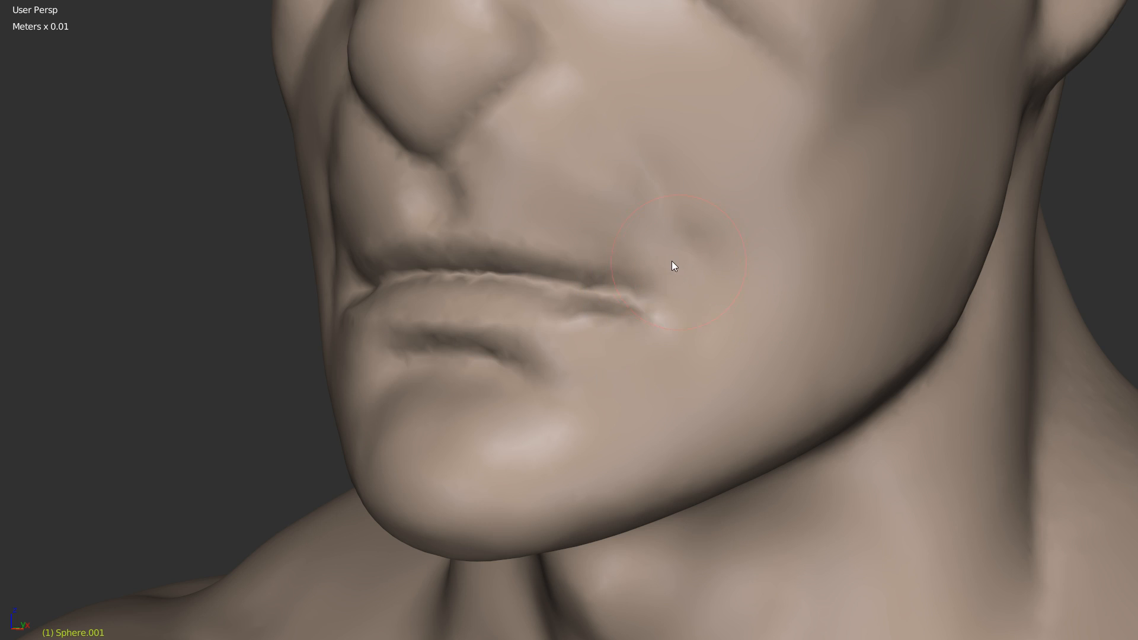
pyautogui.press('f')
pyautogui.click(650, 262)
pyautogui.moveTo(624, 218)
pyautogui.mouseDown()
pyautogui.moveTo(671, 279)
pyautogui.moveTo(675, 308)
pyautogui.moveTo(660, 214)
pyautogui.moveTo(639, 256)
pyautogui.moveTo(734, 294)
pyautogui.mouseUp()
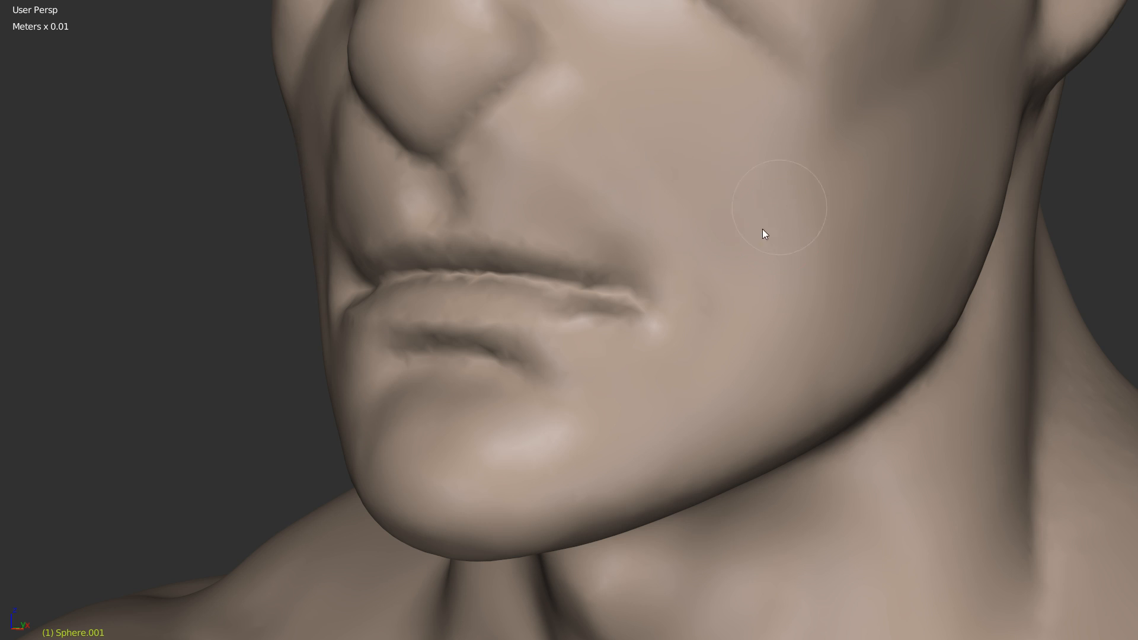
# Step: Examine the nose, mouth and cheeks from the front and from both sides
pyautogui.scroll(-4, 700, 252)
pyautogui.moveTo(682, 258); pyautogui.dragTo(611, 247, button='middle')
pyautogui.scroll(-2, 657, 262)
pyautogui.scroll(2, 615, 221)
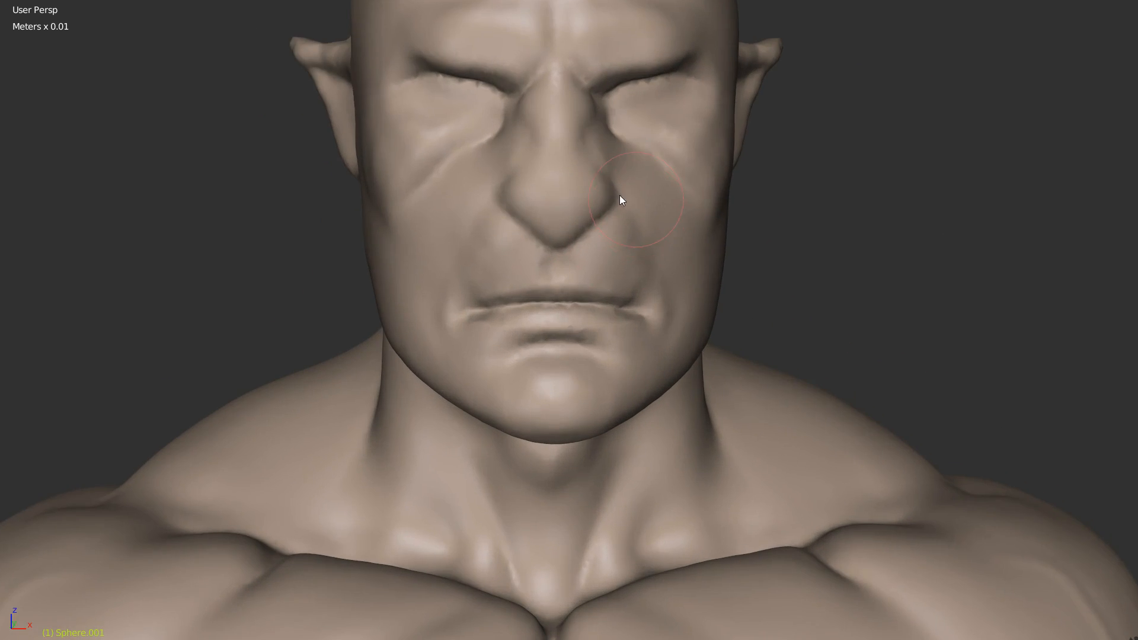
pyautogui.scroll(4, 580, 213)
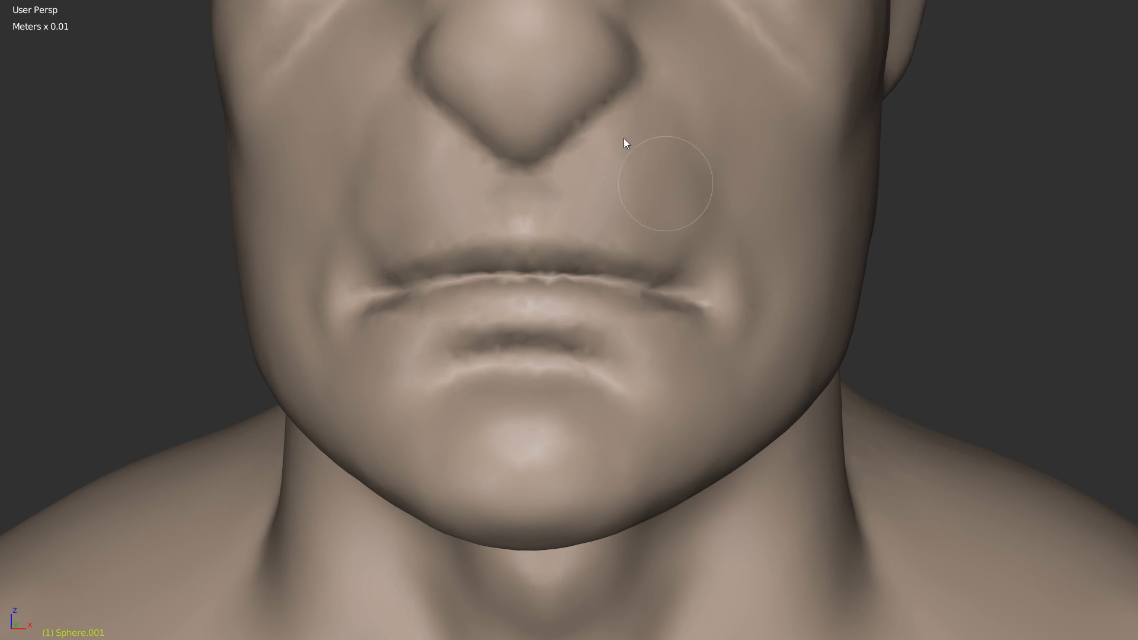
pyautogui.scroll(-2, 714, 226)
pyautogui.moveTo(714, 226); pyautogui.dragTo(575, 208, button='middle')
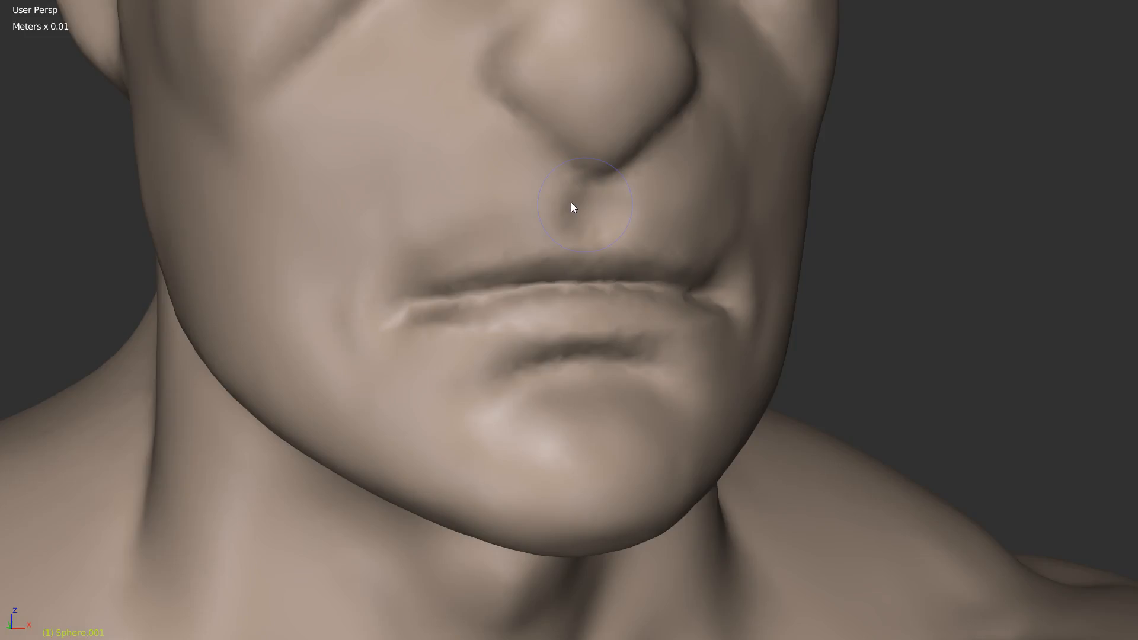
pyautogui.scroll(4, 574, 208)
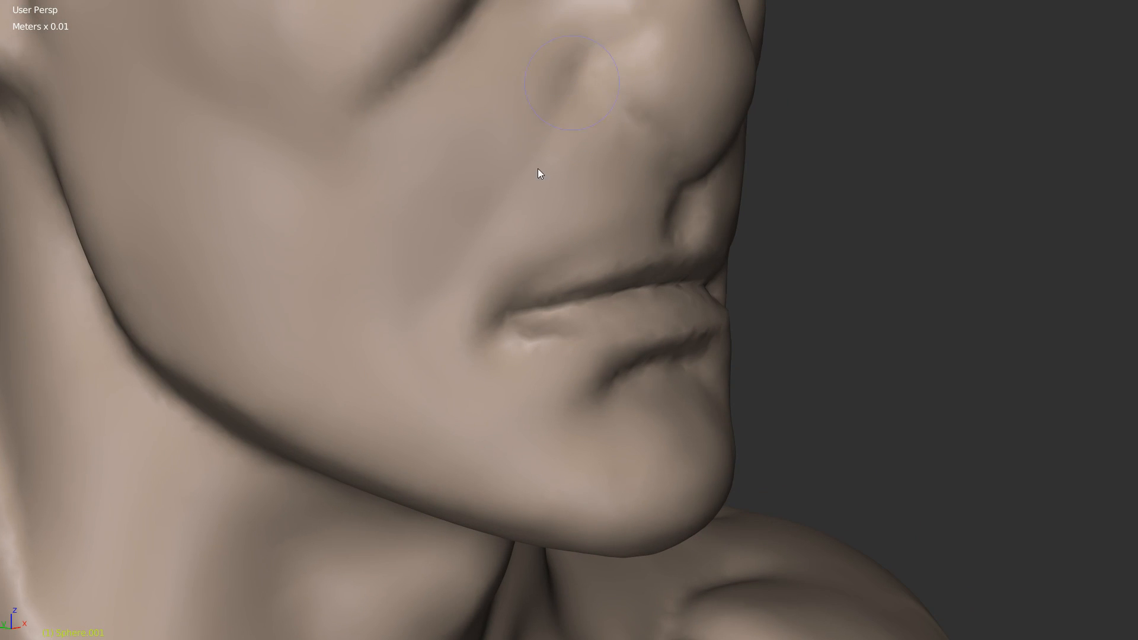
# Step: Smooth the surface between the side of the nose and the upper lip
pyautogui.scroll(-3, 487, 261)
pyautogui.moveTo(486, 261); pyautogui.dragTo(651, 208, button='middle')
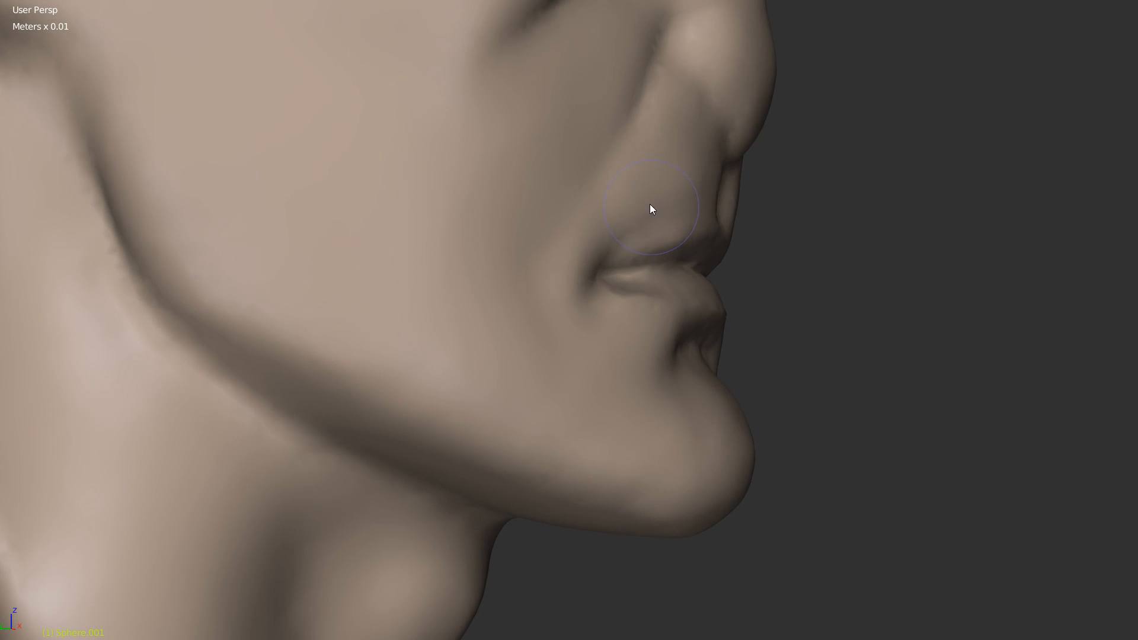
pyautogui.scroll(3, 646, 137)
pyautogui.moveTo(647, 134)
pyautogui.keyDown('shift'); pyautogui.mouseDown()
pyautogui.moveTo(682, 139)
pyautogui.moveTo(664, 193)
pyautogui.moveTo(703, 118)
pyautogui.moveTo(702, 132)
pyautogui.mouseUp(); pyautogui.keyUp('shift')
pyautogui.scroll(-3, 740, 143)
# Step: Carve the lower edge of the nose, define the nostril wing and smooth the cheek surface beside it
pyautogui.moveTo(740, 142); pyautogui.dragTo(523, 229, button='middle')
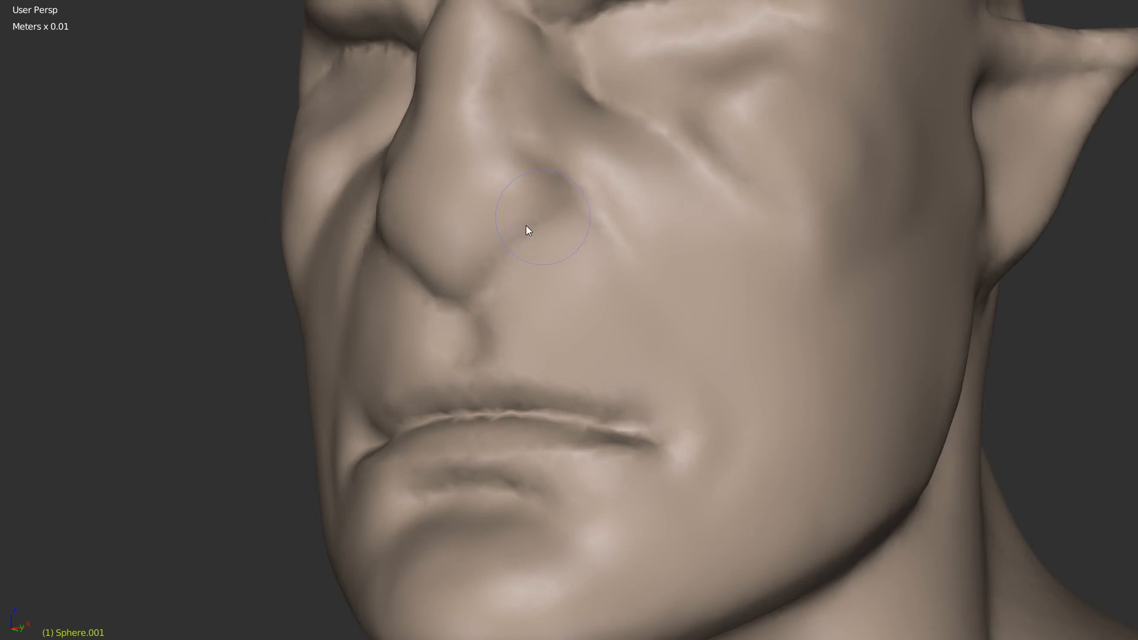
pyautogui.scroll(4, 445, 274)
pyautogui.moveTo(375, 296)
pyautogui.mouseDown()
pyautogui.moveTo(474, 192)
pyautogui.moveTo(466, 166)
pyautogui.moveTo(476, 191)
pyautogui.mouseUp()
pyautogui.moveTo(499, 135)
pyautogui.mouseDown(button='middle')
pyautogui.moveTo(483, 208)
pyautogui.moveTo(473, 207)
pyautogui.mouseUp(button='middle')
pyautogui.moveTo(577, 179)
pyautogui.mouseDown()
pyautogui.moveTo(603, 138)
pyautogui.moveTo(584, 51)
pyautogui.mouseUp()
pyautogui.moveTo(545, 194); pyautogui.dragTo(609, 171)
pyautogui.keyDown('shift'); pyautogui.moveTo(519, 234); pyautogui.dragTo(630, 181); pyautogui.keyUp('shift')
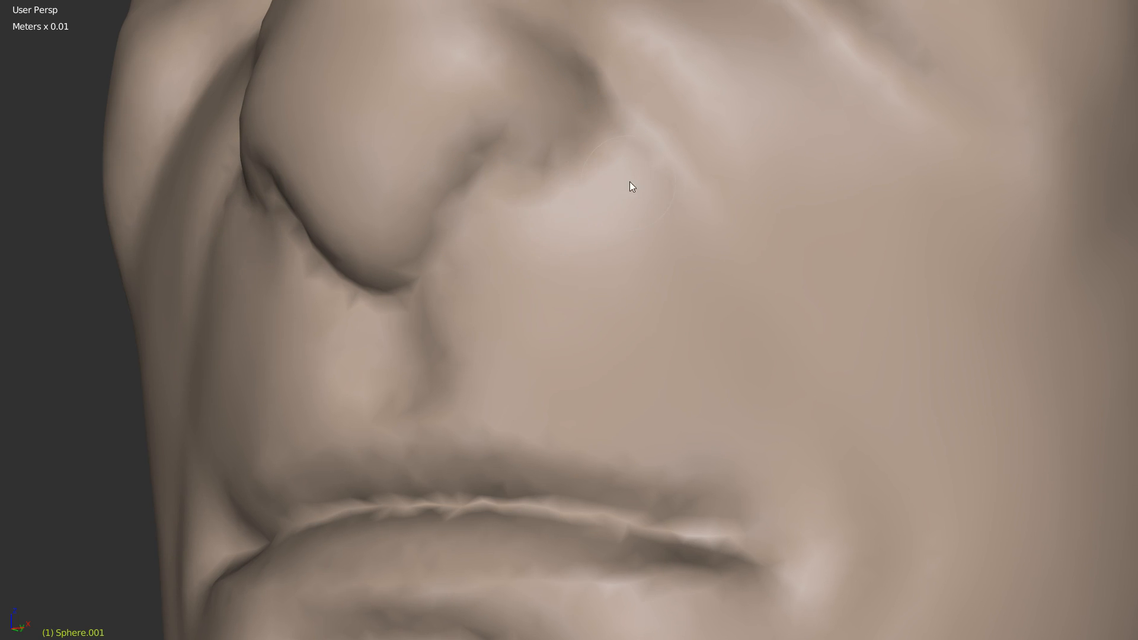
# Step: Reshape the underside of the nose and its nostril wings with the Grab brush, undoing the first trial pull
pyautogui.scroll(-4, 610, 251)
pyautogui.moveTo(608, 252)
pyautogui.mouseDown(button='middle')
pyautogui.moveTo(641, 229)
pyautogui.moveTo(639, 284)
pyautogui.mouseUp(button='middle')
pyautogui.scroll(-3, 627, 228)
pyautogui.moveTo(636, 285)
pyautogui.keyDown('ctrl'); pyautogui.mouseDown(button='middle')
pyautogui.moveTo(559, 333)
pyautogui.moveTo(586, 330)
pyautogui.mouseUp(button='middle'); pyautogui.keyUp('ctrl')
pyautogui.keyDown('ctrl'); pyautogui.moveTo(586, 330); pyautogui.dragTo(640, 272, button='middle'); pyautogui.keyUp('ctrl')
pyautogui.keyDown('ctrl'); pyautogui.moveTo(479, 292); pyautogui.dragTo(580, 288, button='middle'); pyautogui.keyUp('ctrl')
pyautogui.moveTo(533, 301); pyautogui.dragTo(616, 307)
pyautogui.hotkey('ctrl', 'z')
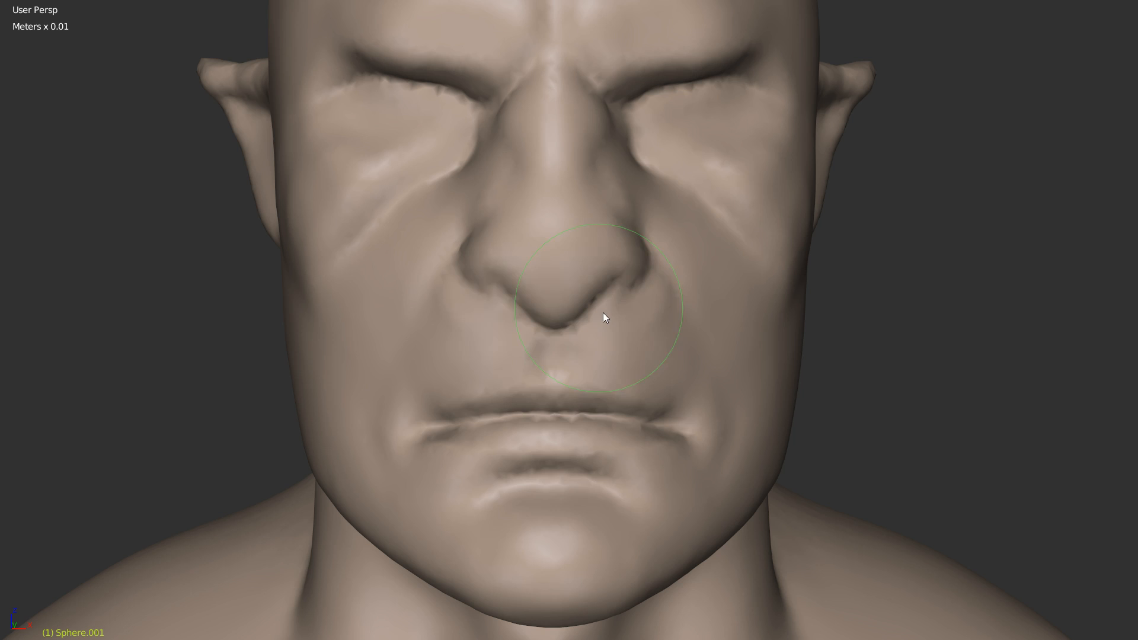
pyautogui.moveTo(553, 337); pyautogui.dragTo(556, 343)
pyautogui.moveTo(600, 299)
pyautogui.mouseDown()
pyautogui.moveTo(606, 307)
pyautogui.moveTo(636, 283)
pyautogui.mouseUp()
# Step: Smooth the front of the chin along its profile from below the lower lip downward
pyautogui.moveTo(617, 300)
pyautogui.mouseDown(button='middle')
pyautogui.moveTo(531, 349)
pyautogui.moveTo(489, 270)
pyautogui.moveTo(477, 283)
pyautogui.moveTo(471, 271)
pyautogui.mouseUp(button='middle')
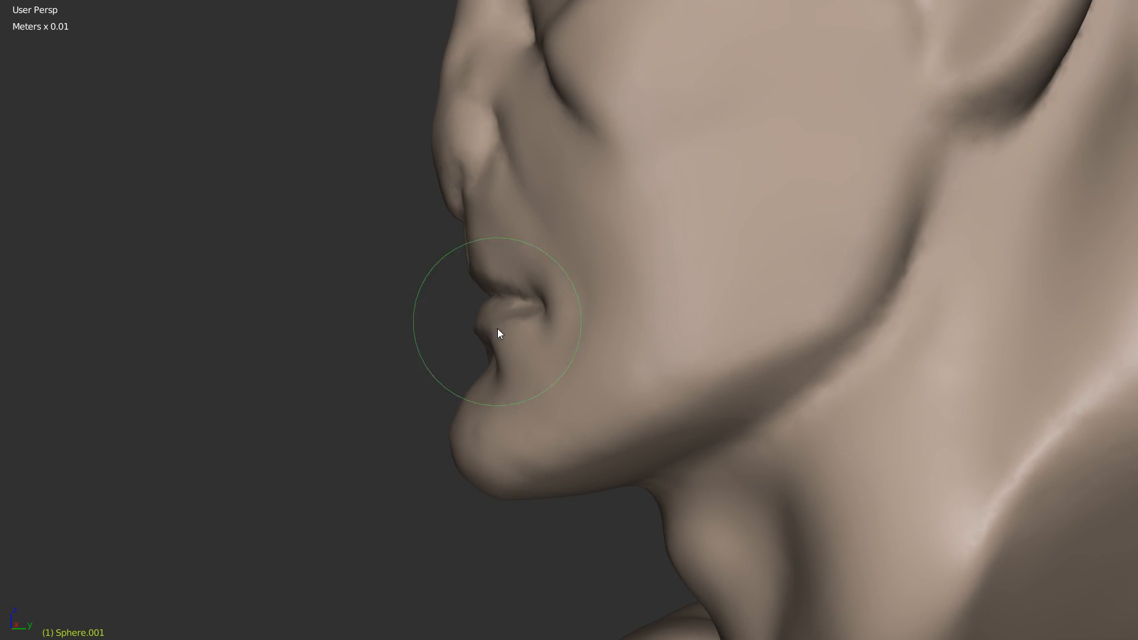
pyautogui.moveTo(466, 388)
pyautogui.keyDown('shift'); pyautogui.mouseDown()
pyautogui.moveTo(456, 424)
pyautogui.moveTo(468, 495)
pyautogui.mouseUp(); pyautogui.keyUp('shift')
pyautogui.moveTo(510, 463)
pyautogui.mouseDown(button='middle')
pyautogui.moveTo(602, 348)
pyautogui.moveTo(701, 345)
pyautogui.moveTo(633, 250)
pyautogui.mouseUp(button='middle')
# Step: Reduce the brush radius and carve a nasolabial fold from the nostril wing down toward the mouth corner
pyautogui.scroll(2, 652, 237)
pyautogui.scroll(2, 611, 243)
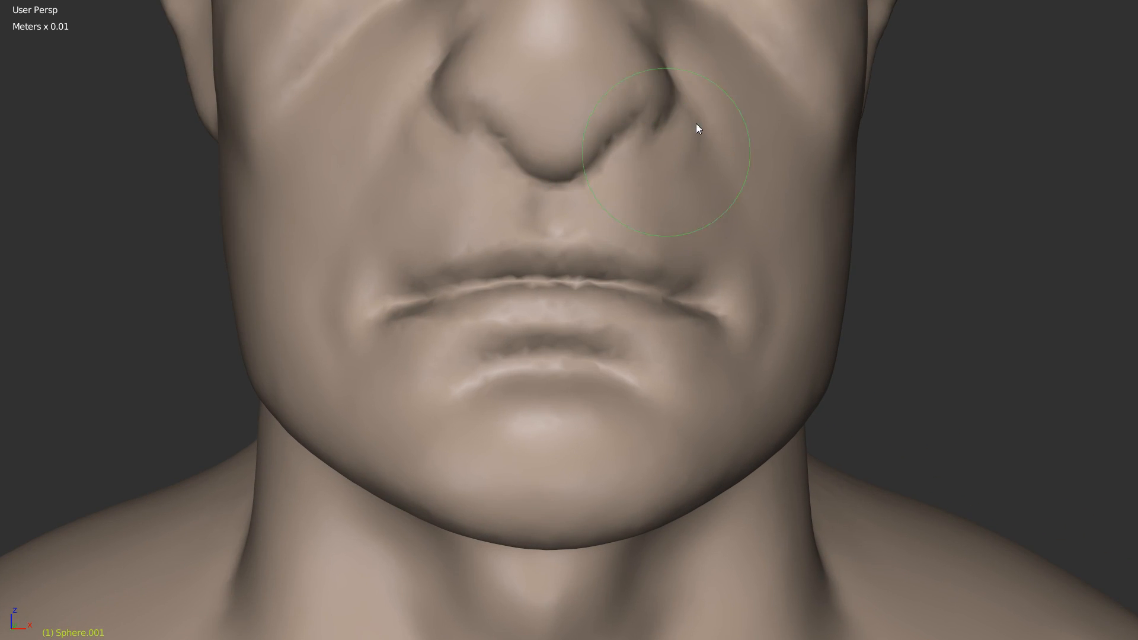
pyautogui.moveTo(589, 231)
pyautogui.mouseDown(button='middle')
pyautogui.moveTo(539, 234)
pyautogui.moveTo(585, 219)
pyautogui.mouseUp(button='middle')
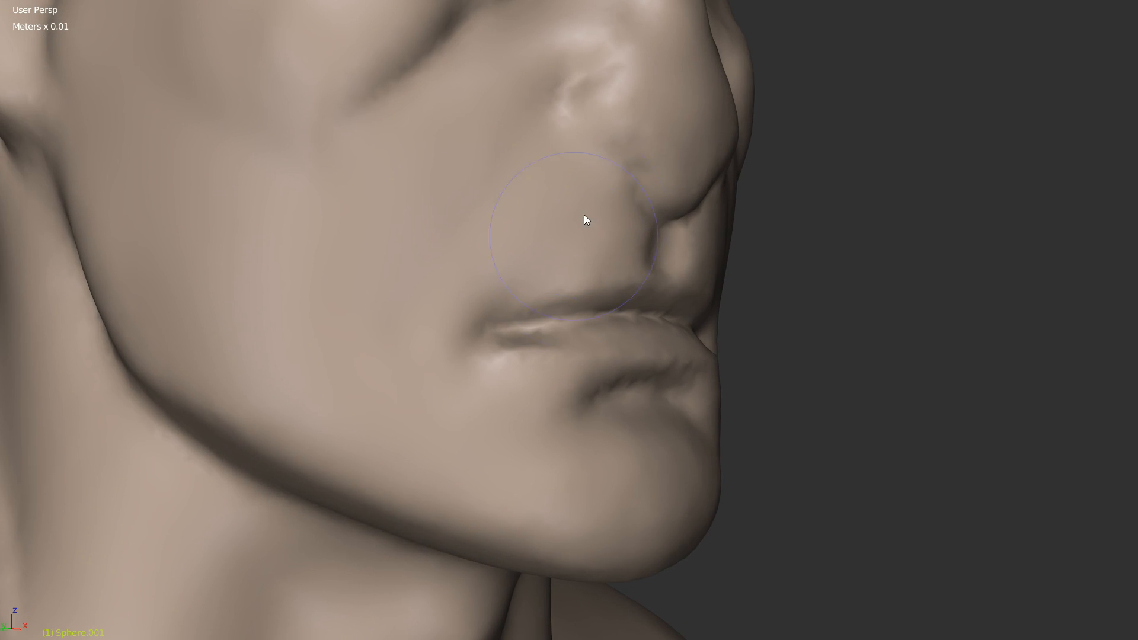
pyautogui.press('f')
pyautogui.click(522, 205)
pyautogui.moveTo(567, 89); pyautogui.dragTo(474, 225)
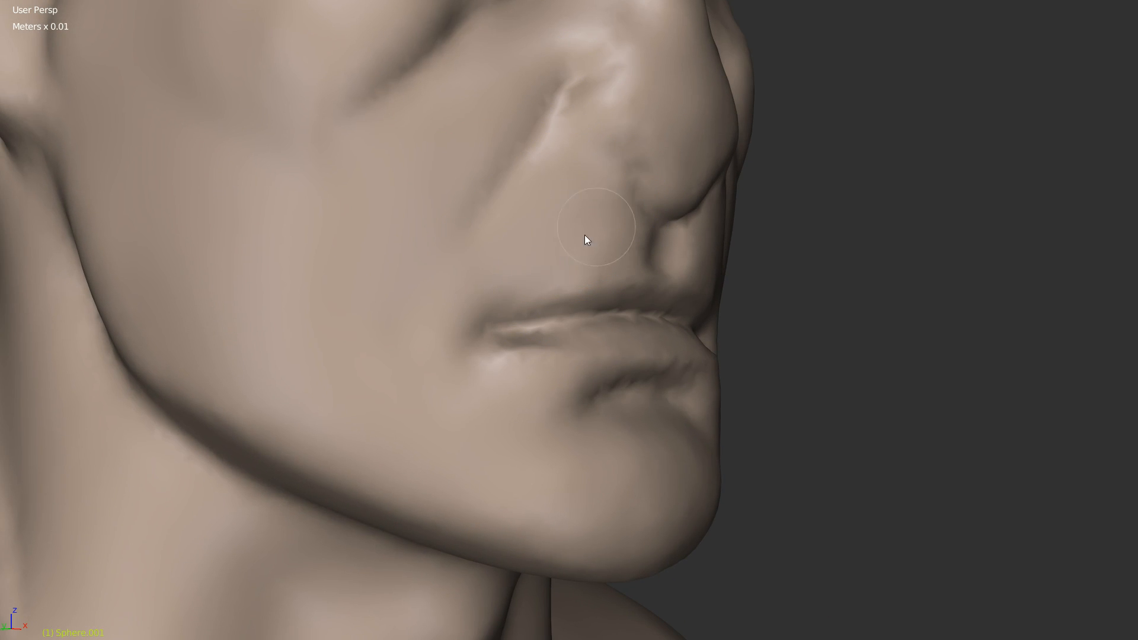
# Step: Switch to another brush, resize it, build up a rounded eye bulge under the brow and smooth the skin below
pyautogui.moveTo(640, 135); pyautogui.dragTo(477, 222, button='middle')
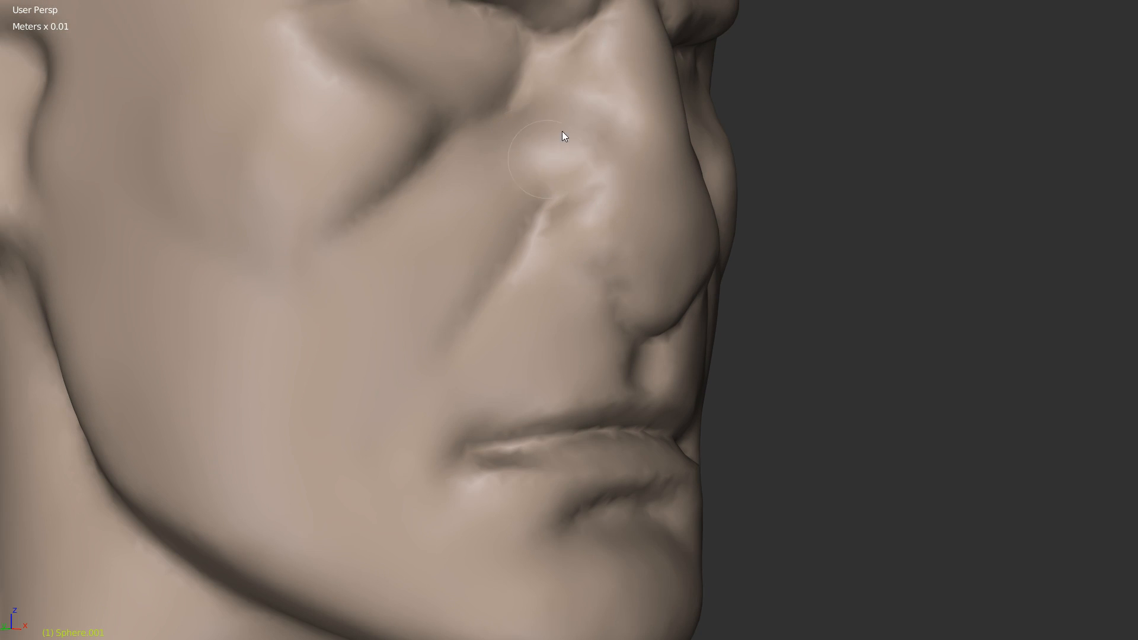
pyautogui.moveTo(533, 130)
pyautogui.mouseDown(button='middle')
pyautogui.moveTo(488, 233)
pyautogui.moveTo(505, 219)
pyautogui.moveTo(539, 237)
pyautogui.moveTo(538, 329)
pyautogui.mouseUp(button='middle')
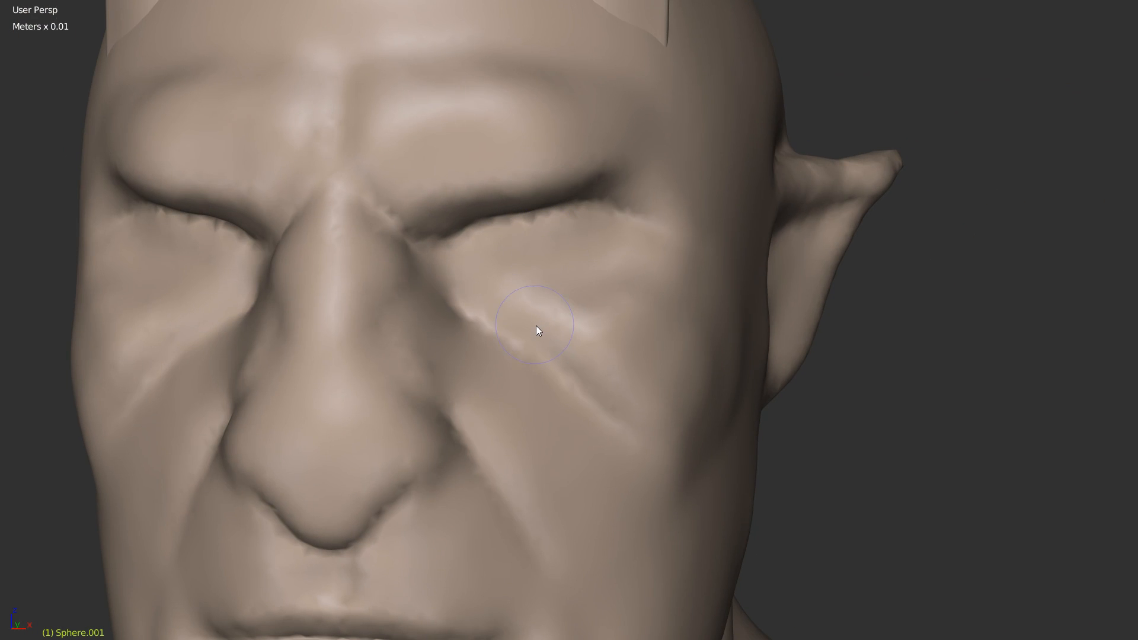
pyautogui.press('w')
pyautogui.click(539, 228)
pyautogui.press('f')
pyautogui.click(528, 271)
pyautogui.moveTo(512, 255)
pyautogui.mouseDown()
pyautogui.moveTo(483, 247)
pyautogui.moveTo(532, 260)
pyautogui.moveTo(523, 244)
pyautogui.moveTo(461, 260)
pyautogui.moveTo(594, 230)
pyautogui.mouseUp()
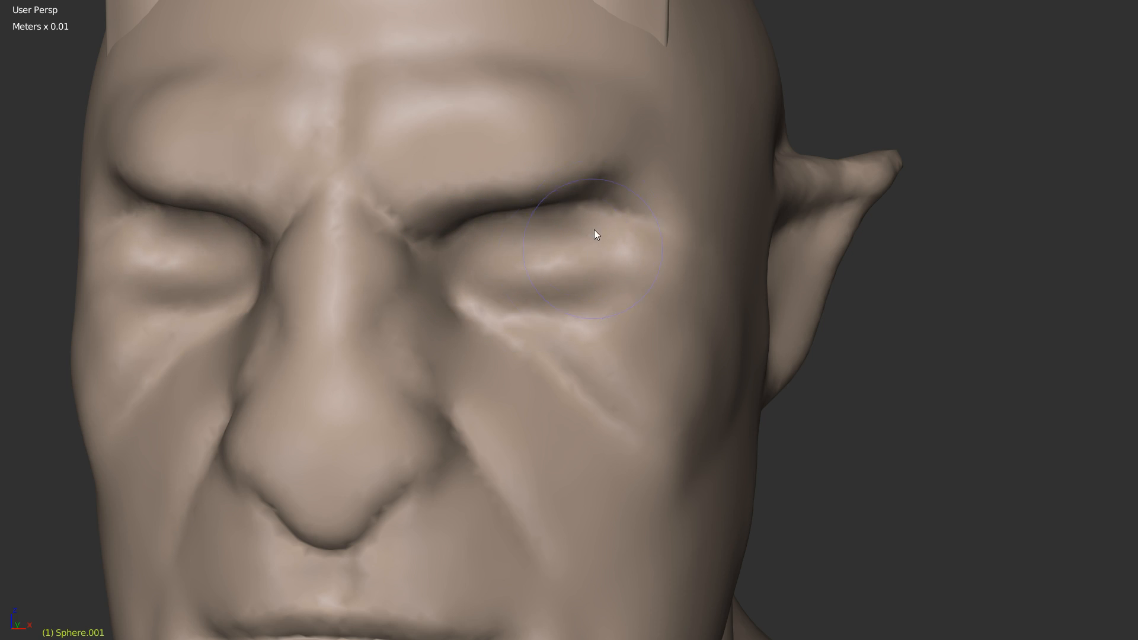
pyautogui.moveTo(481, 287)
pyautogui.mouseDown()
pyautogui.moveTo(578, 266)
pyautogui.moveTo(550, 230)
pyautogui.moveTo(514, 256)
pyautogui.mouseUp()
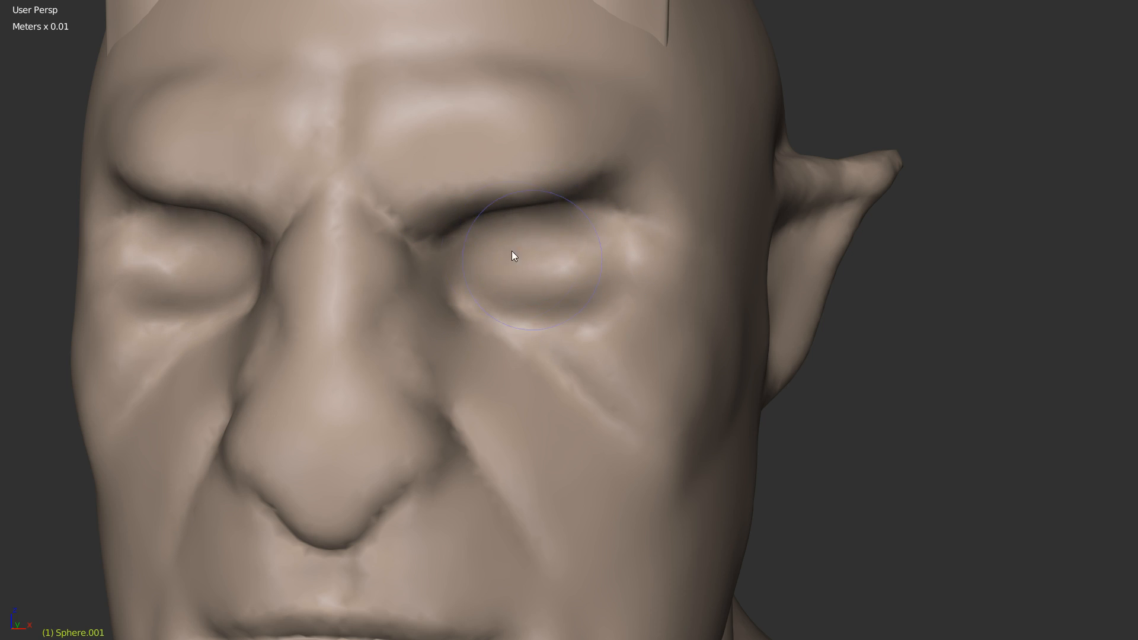
pyautogui.moveTo(558, 327)
pyautogui.keyDown('shift'); pyautogui.mouseDown()
pyautogui.moveTo(639, 308)
pyautogui.moveTo(633, 318)
pyautogui.moveTo(685, 286)
pyautogui.moveTo(596, 343)
pyautogui.mouseUp(); pyautogui.keyUp('shift')
# Step: Carve a deep hollow under the cheekbone between the cheek and the ear with the inverted brush direction
pyautogui.moveTo(638, 274)
pyautogui.mouseDown(button='middle')
pyautogui.moveTo(457, 345)
pyautogui.moveTo(496, 239)
pyautogui.moveTo(572, 257)
pyautogui.moveTo(561, 325)
pyautogui.moveTo(638, 326)
pyautogui.moveTo(538, 314)
pyautogui.mouseUp(button='middle')
pyautogui.scroll(-5, 539, 315)
pyautogui.moveTo(507, 376); pyautogui.dragTo(596, 327, button='middle')
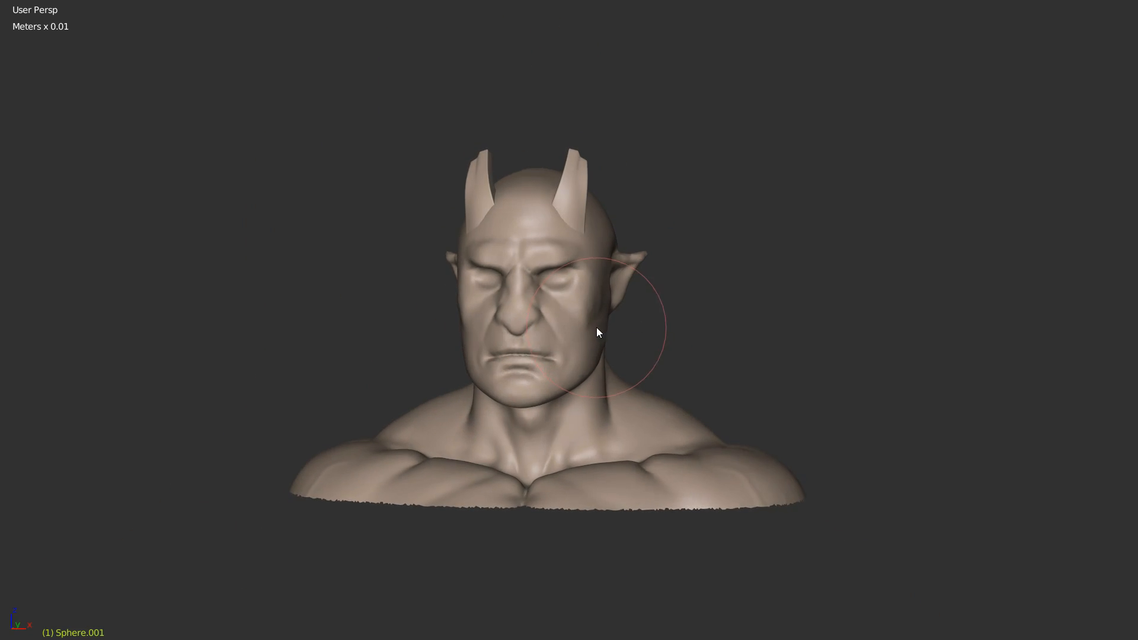
pyautogui.scroll(8, 617, 264)
pyautogui.moveTo(616, 264); pyautogui.dragTo(560, 228, button='middle')
pyautogui.moveTo(589, 316); pyautogui.dragTo(591, 342, button='middle')
pyautogui.keyDown('ctrl'); pyautogui.moveTo(592, 342); pyautogui.dragTo(593, 363); pyautogui.keyUp('ctrl')
pyautogui.moveTo(503, 268)
pyautogui.keyDown('ctrl'); pyautogui.mouseDown()
pyautogui.moveTo(624, 328)
pyautogui.moveTo(628, 368)
pyautogui.moveTo(664, 286)
pyautogui.moveTo(658, 303)
pyautogui.mouseUp(); pyautogui.keyUp('ctrl')
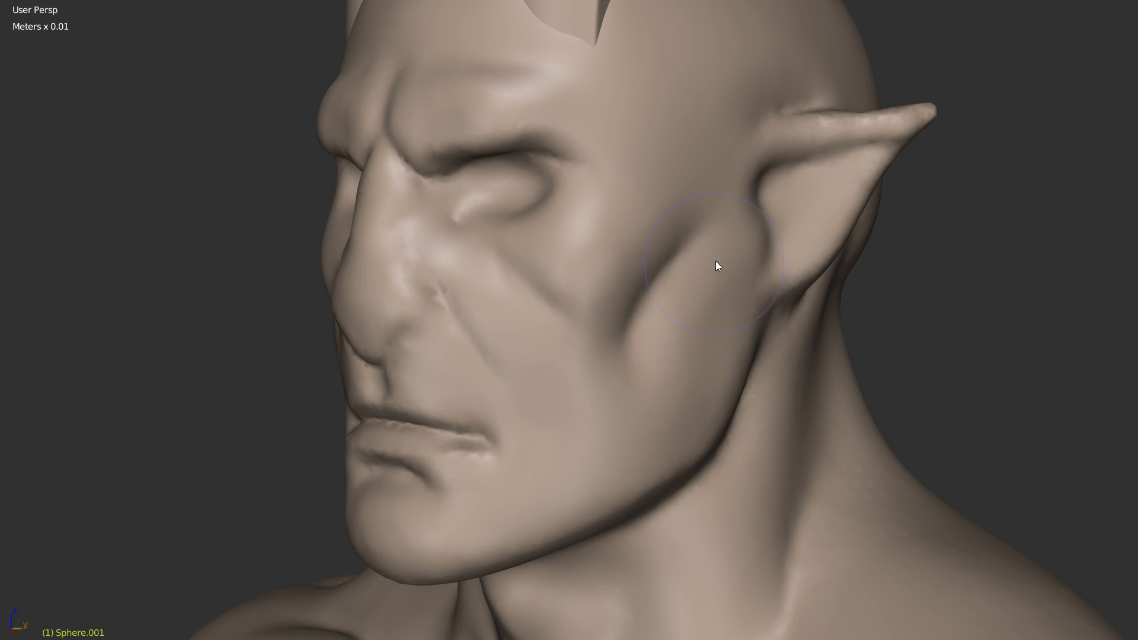
# Step: Switch to the Grab brush, adjust its radius and pull the nose tip forward in the side profile
pyautogui.moveTo(663, 389)
pyautogui.mouseDown(button='middle')
pyautogui.moveTo(596, 348)
pyautogui.moveTo(595, 332)
pyautogui.moveTo(610, 356)
pyautogui.moveTo(539, 386)
pyautogui.moveTo(532, 344)
pyautogui.mouseUp(button='middle')
pyautogui.press('g')
pyautogui.press('f')
pyautogui.click(560, 341)
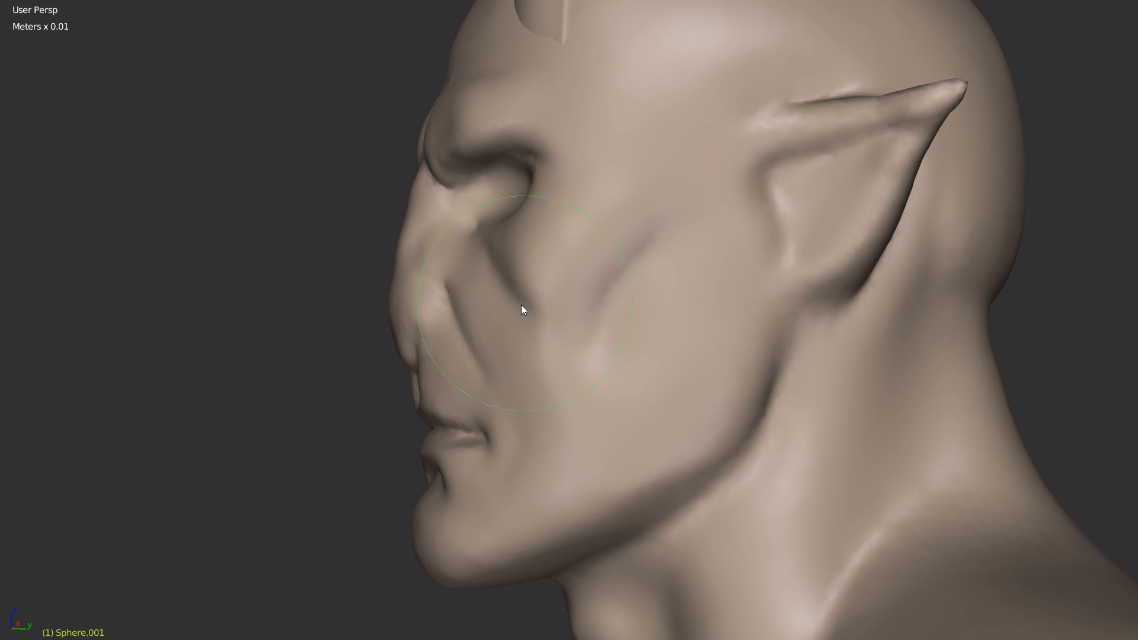
pyautogui.keyDown('shift'); pyautogui.moveTo(485, 308); pyautogui.dragTo(606, 354, button='middle'); pyautogui.keyUp('shift')
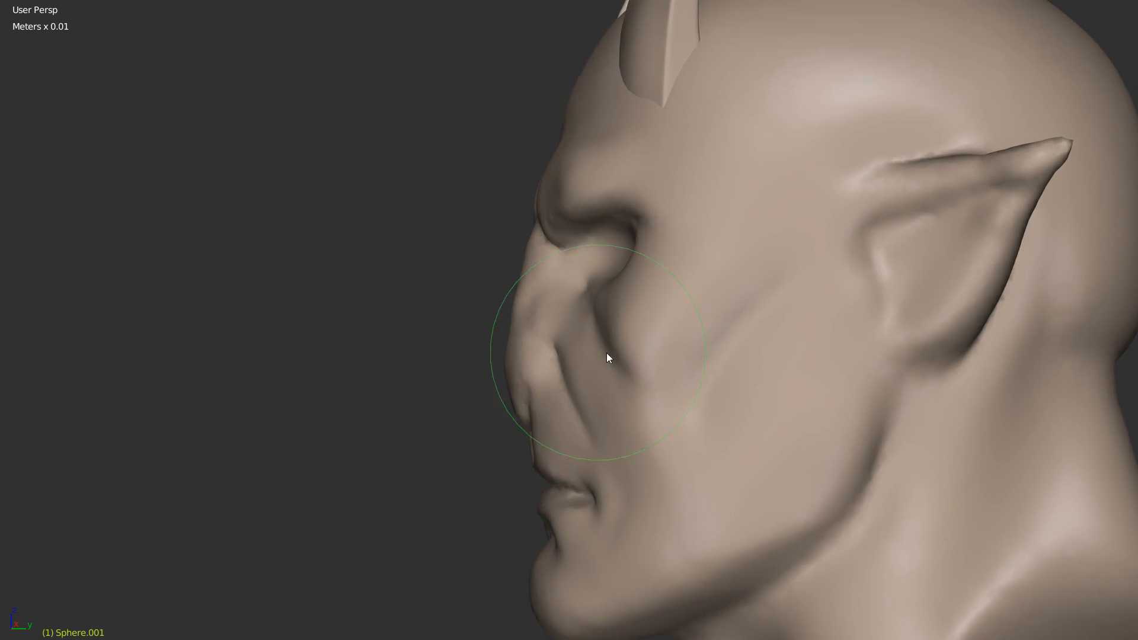
pyautogui.scroll(4, 607, 353)
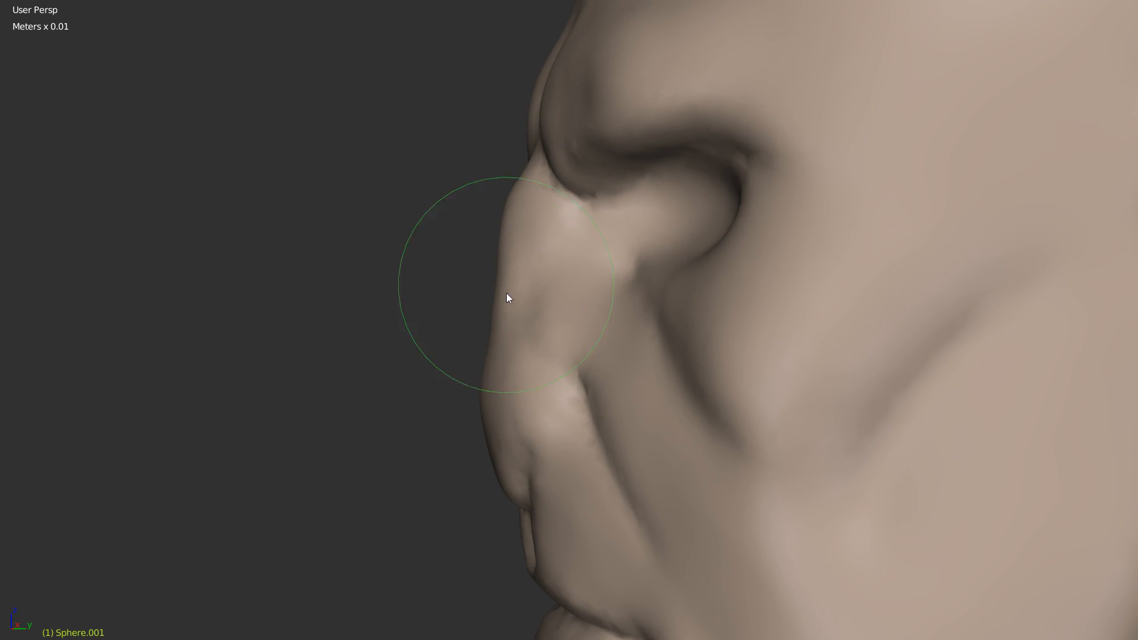
pyautogui.keyDown('shift'); pyautogui.moveTo(468, 404); pyautogui.dragTo(553, 315, button='middle'); pyautogui.keyUp('shift')
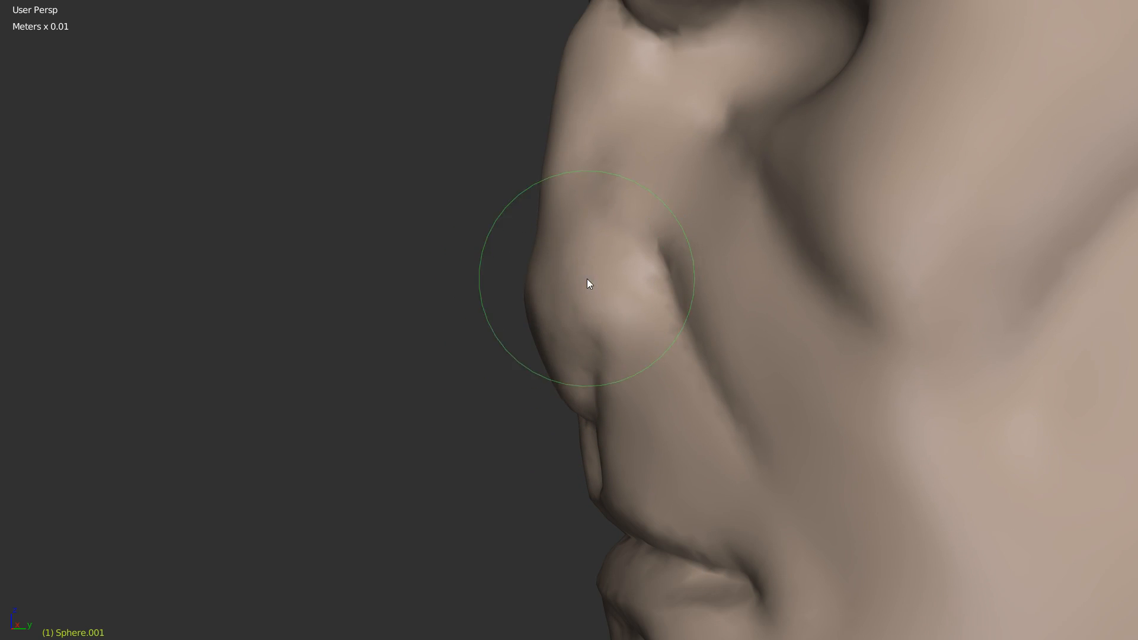
pyautogui.scroll(-3, 595, 291)
# Step: Resize the brush and deepen the crease beneath the nostril wing where it meets the cheek
pyautogui.press('f')
pyautogui.click(525, 400)
pyautogui.moveTo(526, 400)
pyautogui.mouseDown(button='middle')
pyautogui.moveTo(594, 390)
pyautogui.moveTo(461, 378)
pyautogui.mouseUp(button='middle')
pyautogui.moveTo(424, 400)
pyautogui.mouseDown()
pyautogui.moveTo(477, 338)
pyautogui.moveTo(486, 363)
pyautogui.mouseUp()
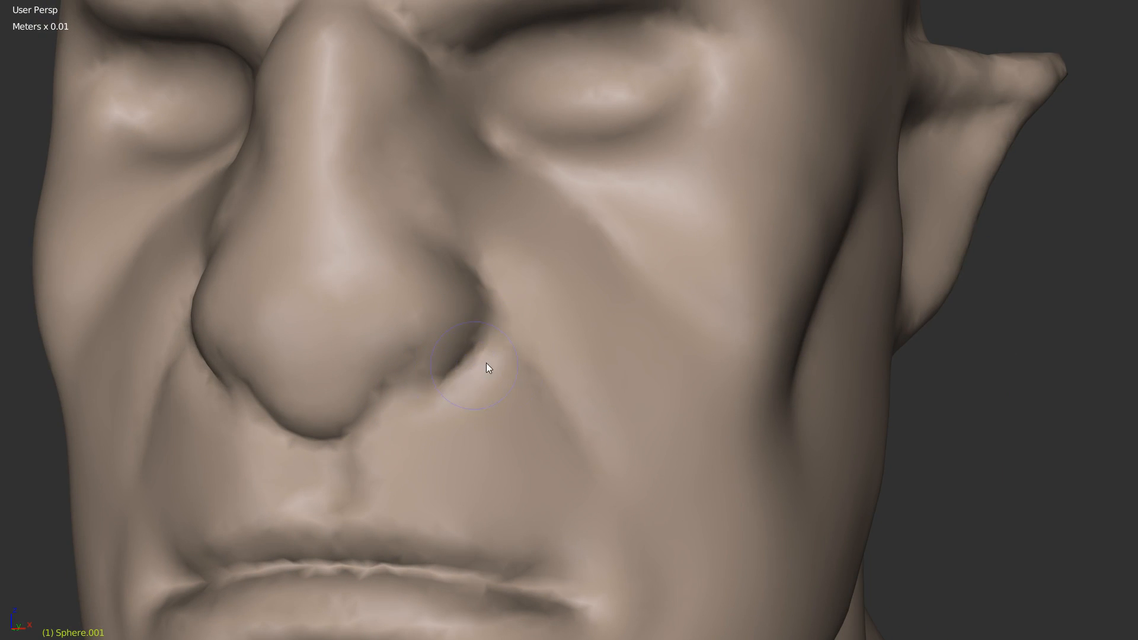
# Step: Carve the nostril hollow between the nose tip and the nostril wing
pyautogui.moveTo(486, 363); pyautogui.dragTo(545, 307, button='middle')
pyautogui.scroll(-6, 435, 365)
pyautogui.moveTo(436, 365); pyautogui.dragTo(608, 314, button='middle')
pyautogui.scroll(-4, 585, 358)
pyautogui.scroll(3, 608, 315)
pyautogui.scroll(3, 507, 307)
pyautogui.moveTo(508, 307)
pyautogui.mouseDown(button='middle')
pyautogui.moveTo(481, 369)
pyautogui.moveTo(432, 393)
pyautogui.moveTo(535, 319)
pyautogui.mouseUp(button='middle')
pyautogui.scroll(5, 417, 380)
pyautogui.moveTo(439, 354)
pyautogui.mouseDown()
pyautogui.moveTo(511, 282)
pyautogui.moveTo(419, 370)
pyautogui.moveTo(496, 293)
pyautogui.moveTo(432, 368)
pyautogui.mouseUp()
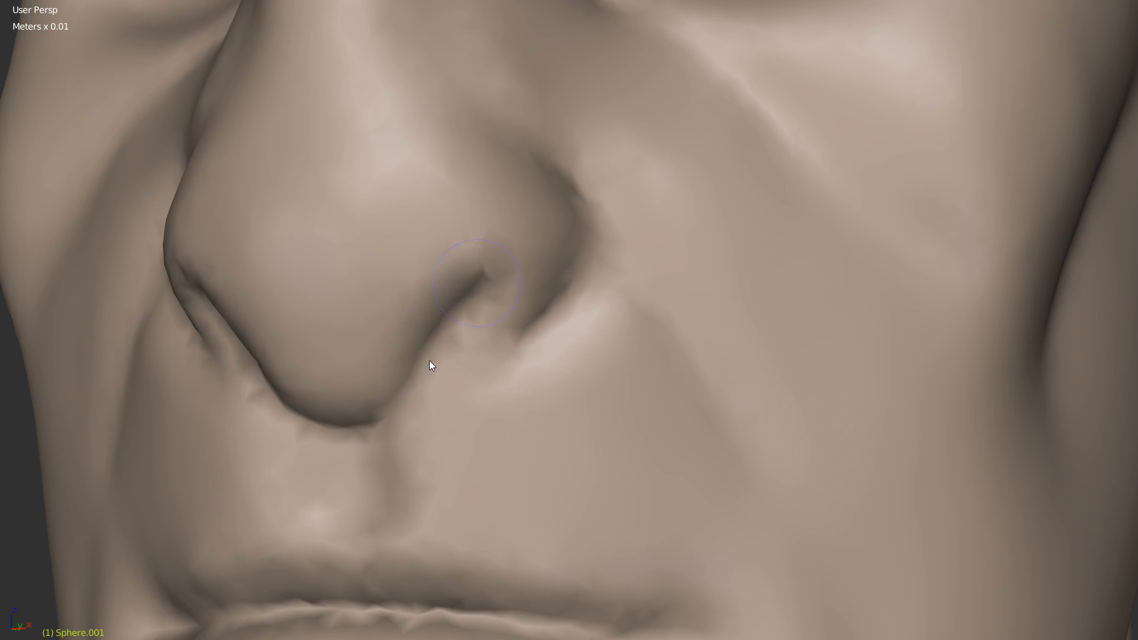
# Step: Switch to another brush and rework the surface of the nose bridge and the front of the nose tip
pyautogui.scroll(-4, 435, 394)
pyautogui.moveTo(437, 397)
pyautogui.mouseDown(button='middle')
pyautogui.moveTo(579, 321)
pyautogui.moveTo(549, 318)
pyautogui.moveTo(554, 310)
pyautogui.mouseUp(button='middle')
pyautogui.moveTo(568, 146)
pyautogui.keyDown('shift'); pyautogui.mouseDown(button='middle')
pyautogui.moveTo(571, 270)
pyautogui.moveTo(449, 238)
pyautogui.mouseUp(button='middle'); pyautogui.keyUp('shift')
pyautogui.press('w')
pyautogui.click(540, 256)
pyautogui.scroll(2, 449, 237)
pyautogui.moveTo(460, 187)
pyautogui.mouseDown()
pyautogui.moveTo(474, 168)
pyautogui.moveTo(456, 236)
pyautogui.mouseUp()
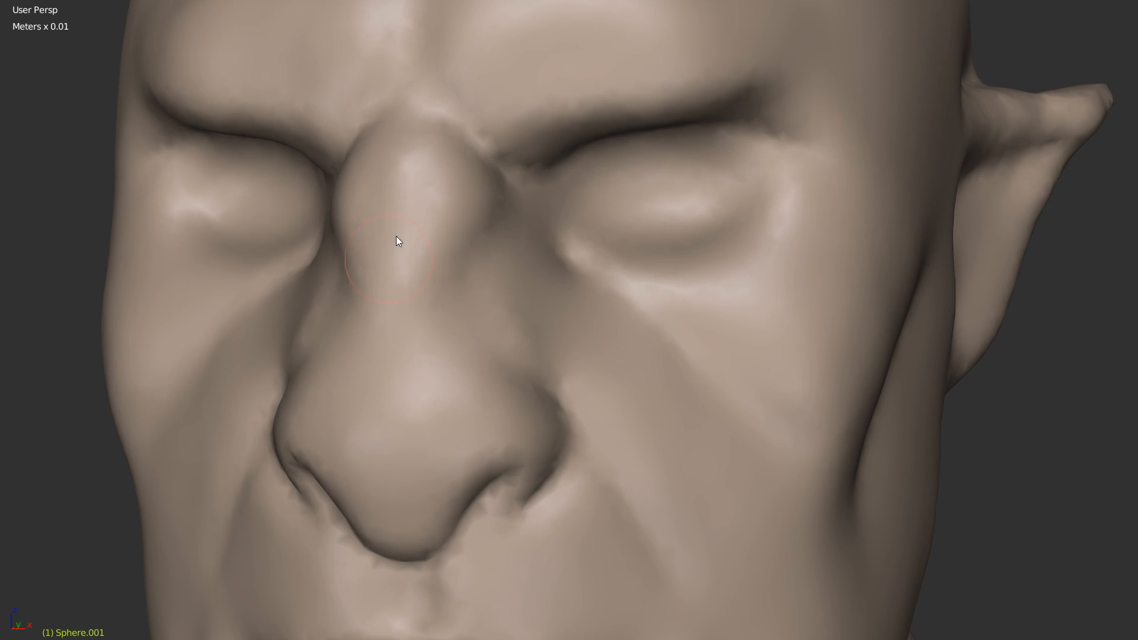
pyautogui.moveTo(399, 419)
pyautogui.mouseDown()
pyautogui.moveTo(437, 427)
pyautogui.moveTo(406, 469)
pyautogui.moveTo(409, 531)
pyautogui.moveTo(444, 460)
pyautogui.mouseUp()
# Step: Refine the underside of the nose tip and wing from below, and the side of the bridge near the eye
pyautogui.moveTo(444, 464); pyautogui.dragTo(439, 460, button='middle')
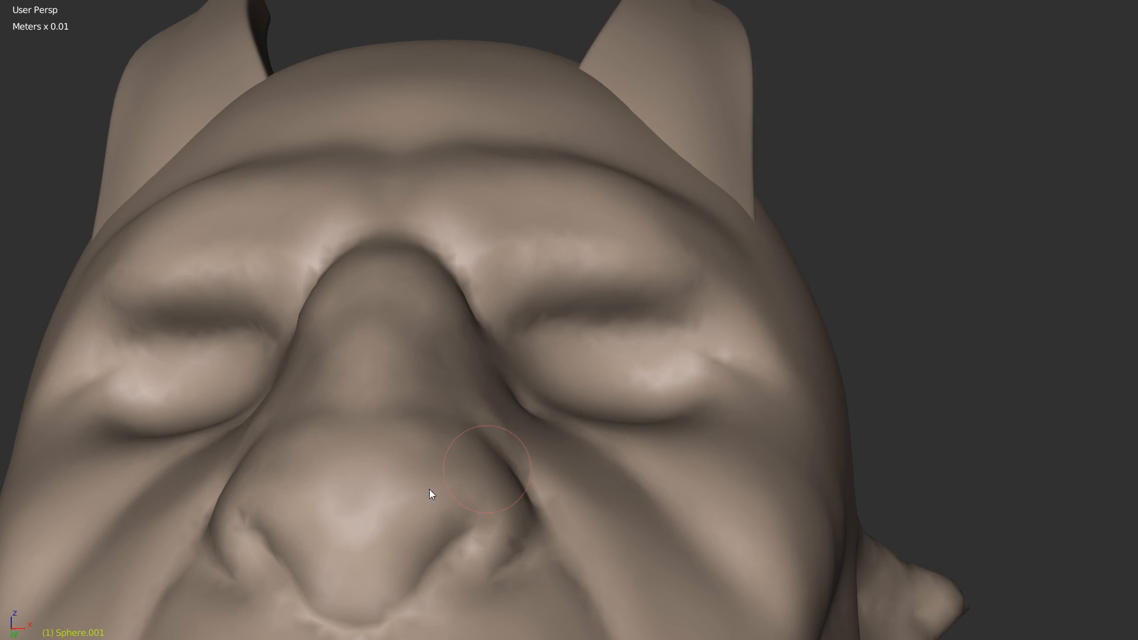
pyautogui.moveTo(468, 503)
pyautogui.mouseDown()
pyautogui.moveTo(463, 493)
pyautogui.moveTo(514, 477)
pyautogui.moveTo(445, 448)
pyautogui.mouseUp()
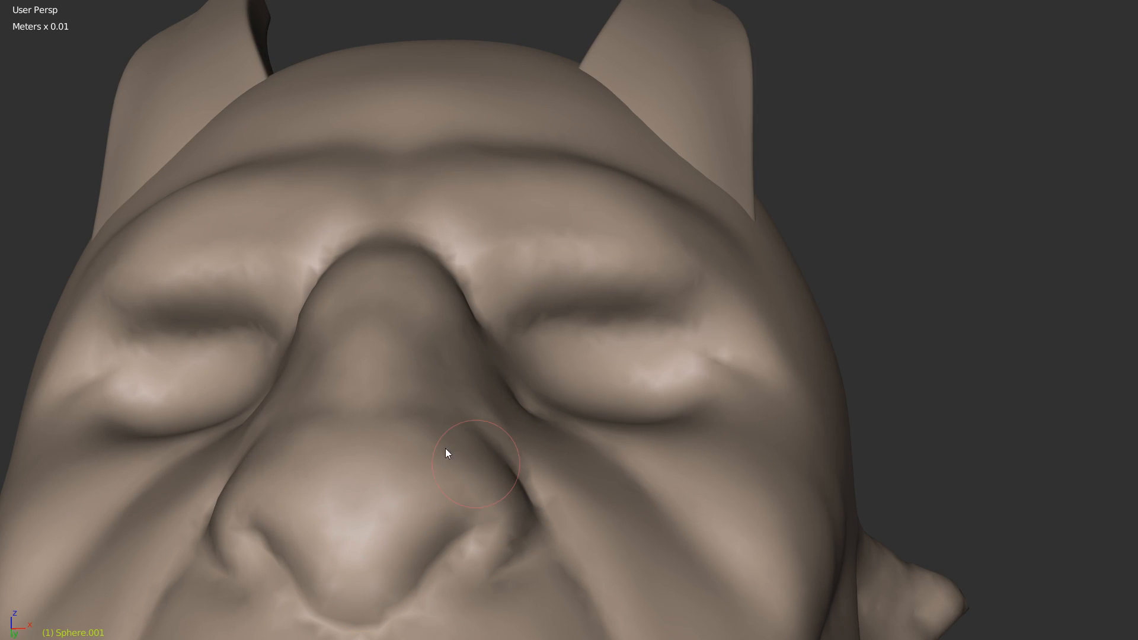
pyautogui.moveTo(358, 474); pyautogui.dragTo(356, 556)
pyautogui.moveTo(541, 376); pyautogui.dragTo(559, 292, button='middle')
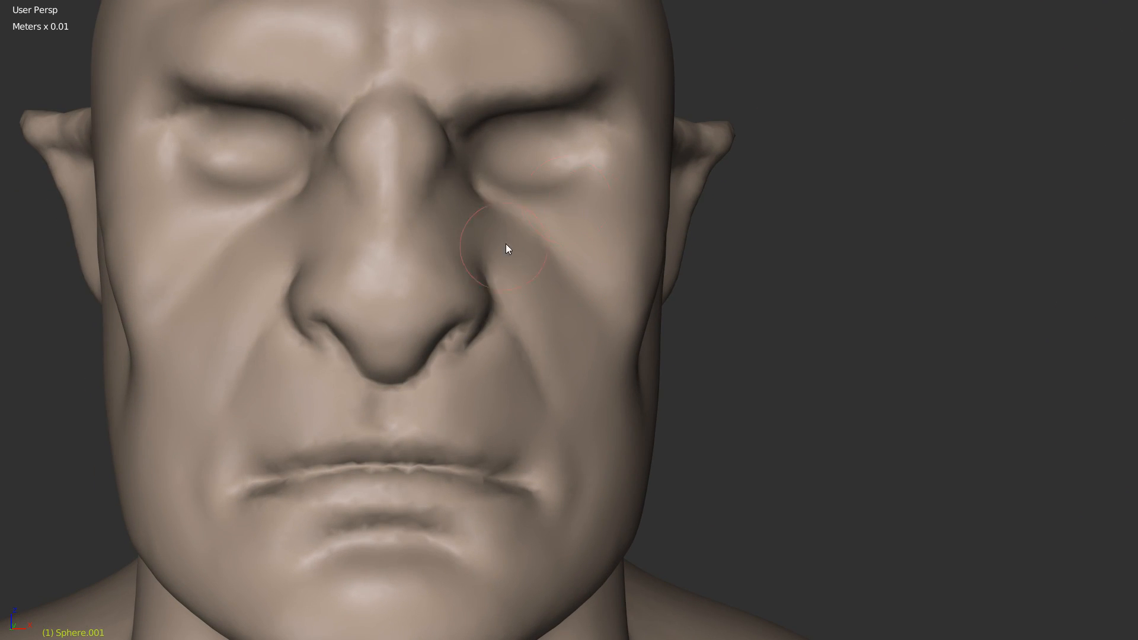
pyautogui.moveTo(508, 249); pyautogui.dragTo(444, 189, button='middle')
pyautogui.moveTo(442, 184)
pyautogui.mouseDown()
pyautogui.moveTo(425, 214)
pyautogui.moveTo(422, 276)
pyautogui.moveTo(446, 209)
pyautogui.mouseUp()
# Step: Sharpen the crease running from the inner eye corner down the cheek and shape the fold below the outer eye corner
pyautogui.moveTo(578, 264); pyautogui.dragTo(524, 239, button='middle')
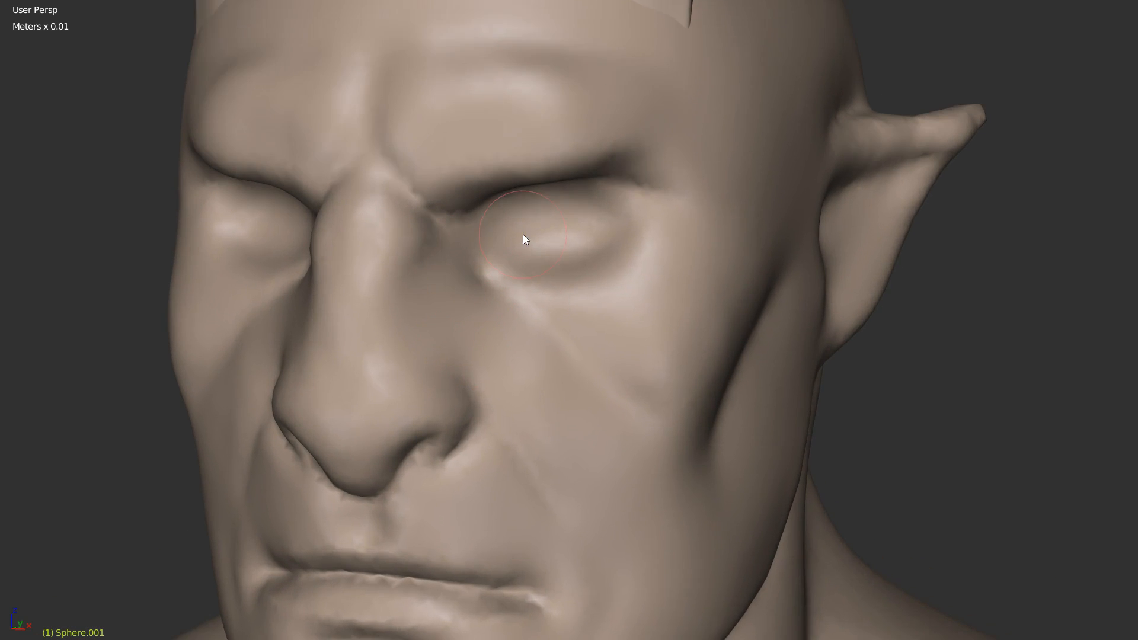
pyautogui.scroll(2, 481, 200)
pyautogui.scroll(1, 480, 199)
pyautogui.moveTo(448, 261); pyautogui.dragTo(622, 409)
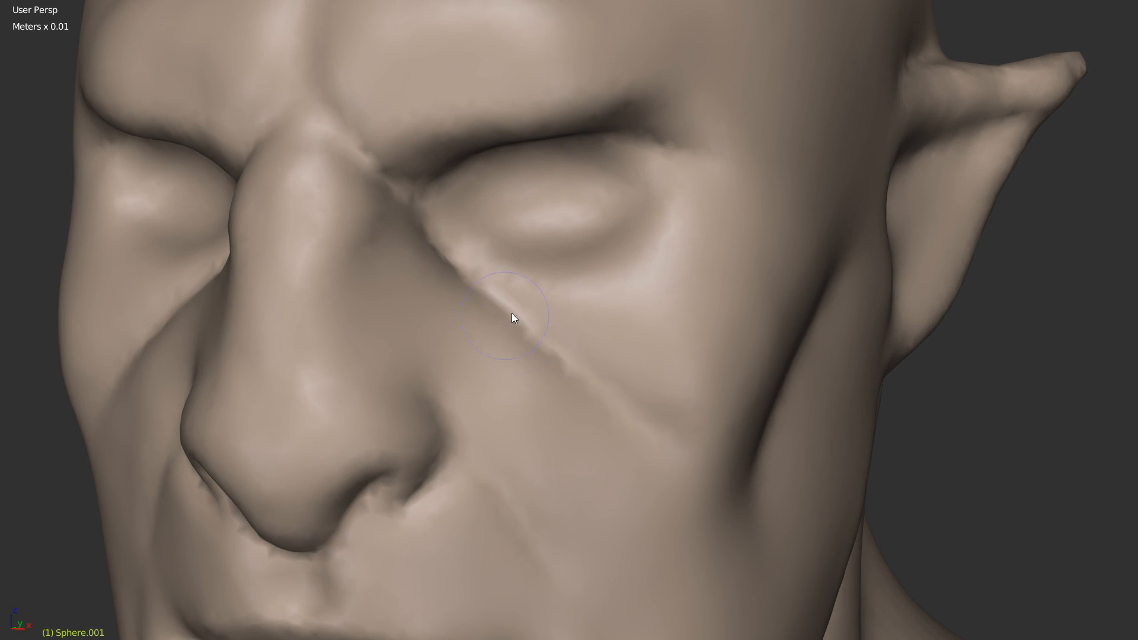
pyautogui.moveTo(722, 265)
pyautogui.mouseDown()
pyautogui.moveTo(716, 241)
pyautogui.moveTo(686, 327)
pyautogui.mouseUp()
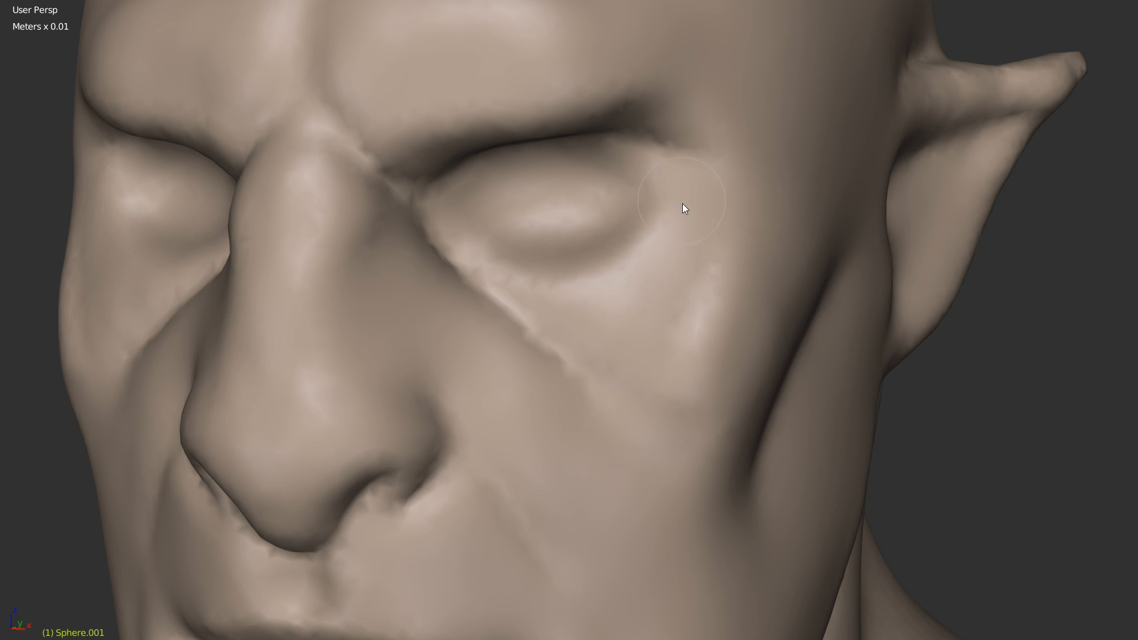
# Step: Check the whole bust and smooth the lower end of the cheek crease in side view
pyautogui.scroll(-4, 566, 343)
pyautogui.scroll(-5, 564, 338)
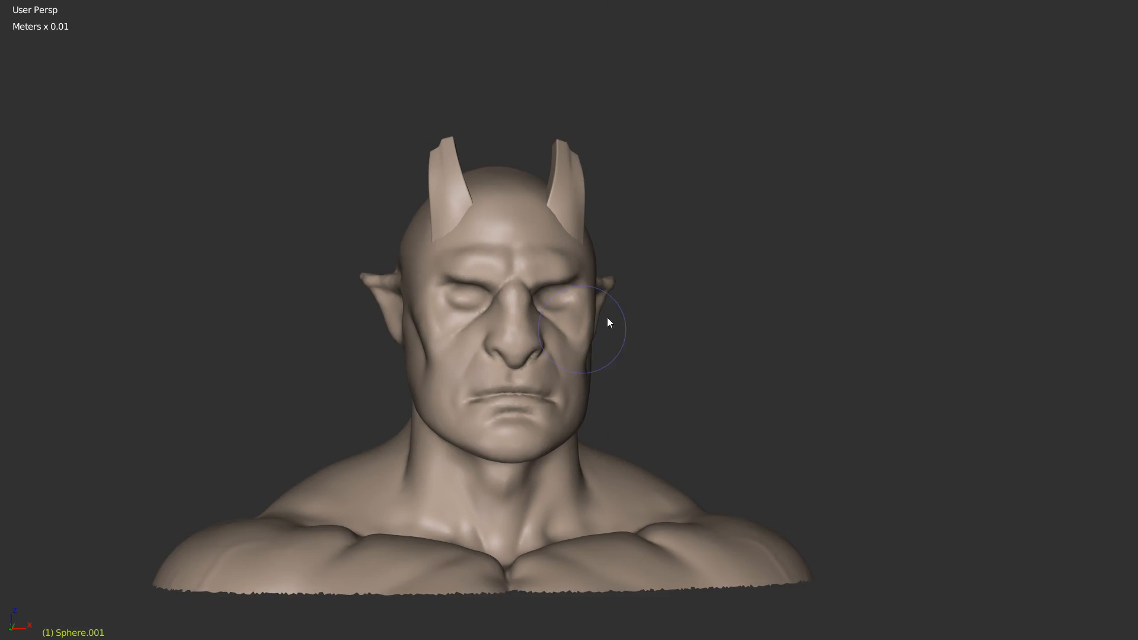
pyautogui.moveTo(627, 310); pyautogui.dragTo(562, 312, button='middle')
pyautogui.scroll(5, 562, 312)
pyautogui.keyDown('shift'); pyautogui.moveTo(634, 238); pyautogui.dragTo(401, 374, button='middle'); pyautogui.keyUp('shift')
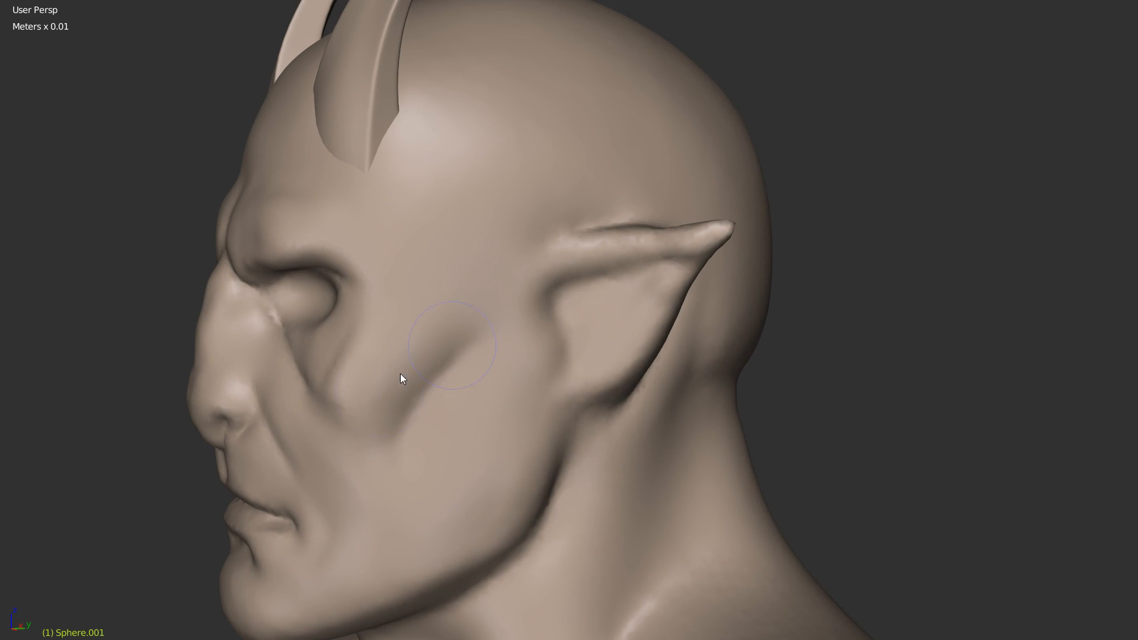
pyautogui.moveTo(330, 413)
pyautogui.keyDown('shift'); pyautogui.mouseDown()
pyautogui.moveTo(314, 391)
pyautogui.moveTo(337, 419)
pyautogui.mouseUp(); pyautogui.keyUp('shift')
# Step: Enlarge the Grab brush and pull the ear's front root slightly forward and its pointed tip outward
pyautogui.press('w')
pyautogui.click(447, 310)
pyautogui.press('f')
pyautogui.click(600, 297)
pyautogui.moveTo(542, 251); pyautogui.dragTo(528, 258)
pyautogui.moveTo(709, 230); pyautogui.dragTo(728, 225)
pyautogui.moveTo(652, 287); pyautogui.dragTo(581, 283, button='middle')
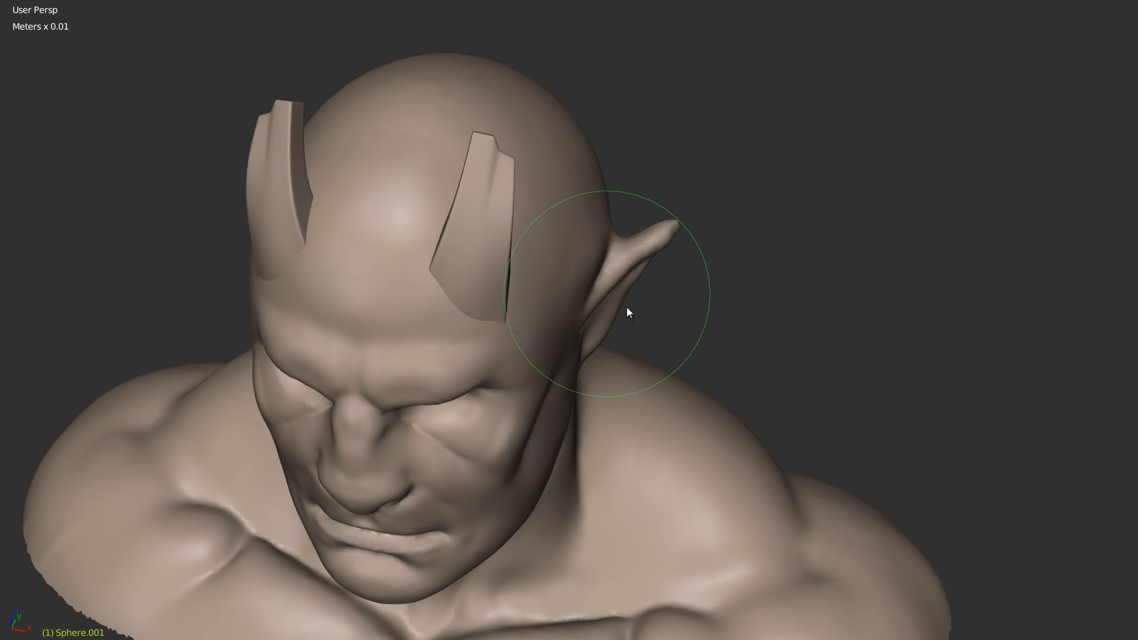
# Step: Reshape the back of the ear with Grab, adjusting the inner edge beside the skull and the lower outer edge
pyautogui.moveTo(627, 310); pyautogui.dragTo(362, 301, button='middle')
pyautogui.moveTo(510, 326); pyautogui.dragTo(585, 242, button='middle')
pyautogui.scroll(4, 585, 242)
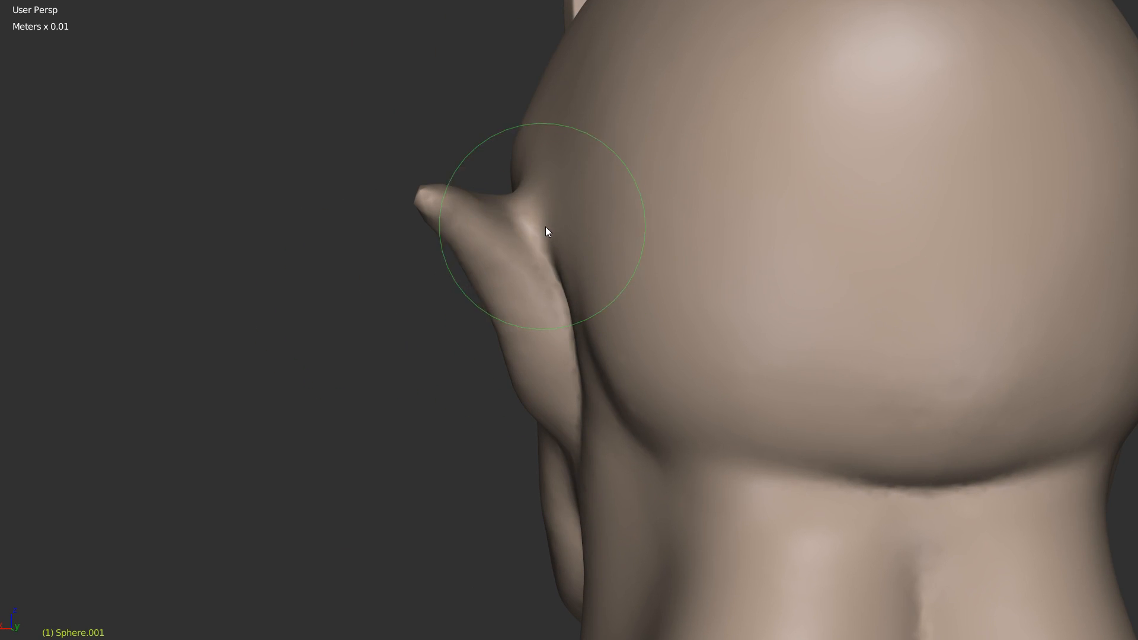
pyautogui.moveTo(567, 289); pyautogui.dragTo(581, 290)
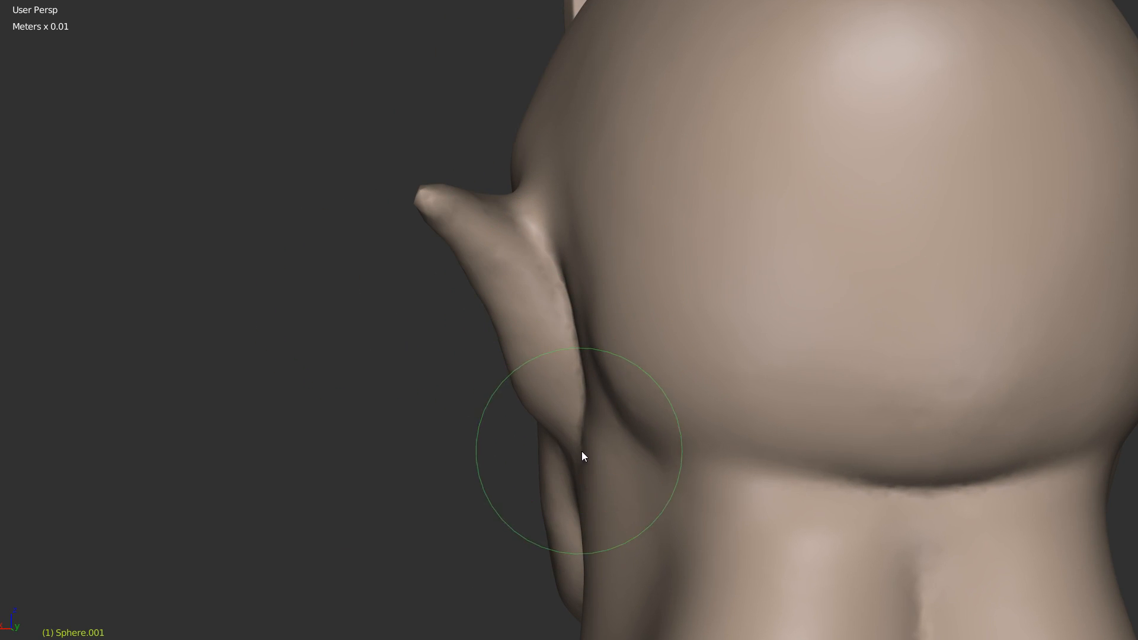
pyautogui.moveTo(578, 495); pyautogui.dragTo(586, 492)
pyautogui.moveTo(524, 349); pyautogui.dragTo(510, 337)
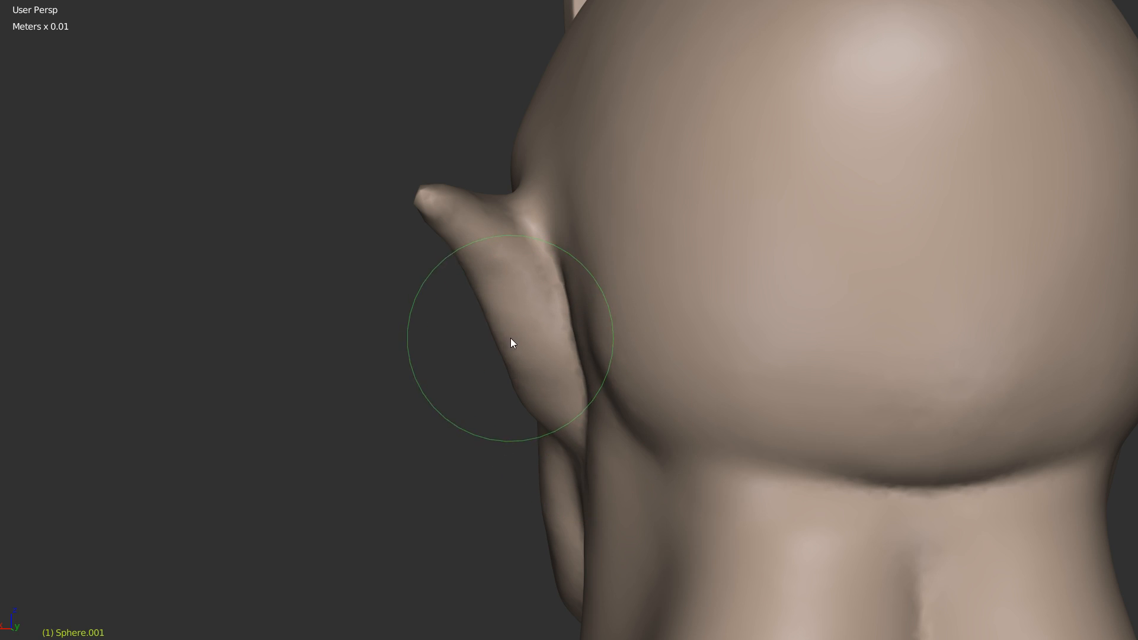
pyautogui.moveTo(514, 378); pyautogui.dragTo(502, 387)
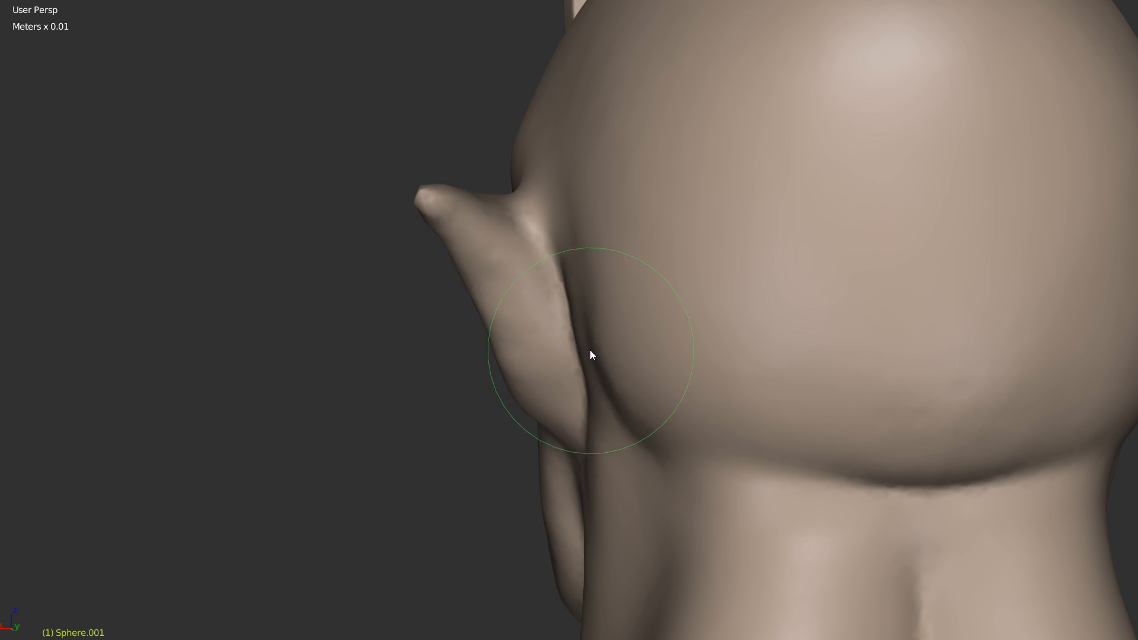
# Step: Examine the reshaped ears and the head's proportions from the front, the side and above
pyautogui.moveTo(530, 330)
pyautogui.mouseDown(button='middle')
pyautogui.moveTo(704, 292)
pyautogui.moveTo(643, 338)
pyautogui.moveTo(610, 298)
pyautogui.moveTo(584, 300)
pyautogui.moveTo(612, 323)
pyautogui.moveTo(595, 327)
pyautogui.moveTo(640, 207)
pyautogui.moveTo(510, 297)
pyautogui.moveTo(577, 254)
pyautogui.moveTo(571, 300)
pyautogui.moveTo(584, 306)
pyautogui.moveTo(560, 329)
pyautogui.mouseUp(button='middle')
pyautogui.scroll(2, 640, 206)
pyautogui.scroll(-4, 557, 332)
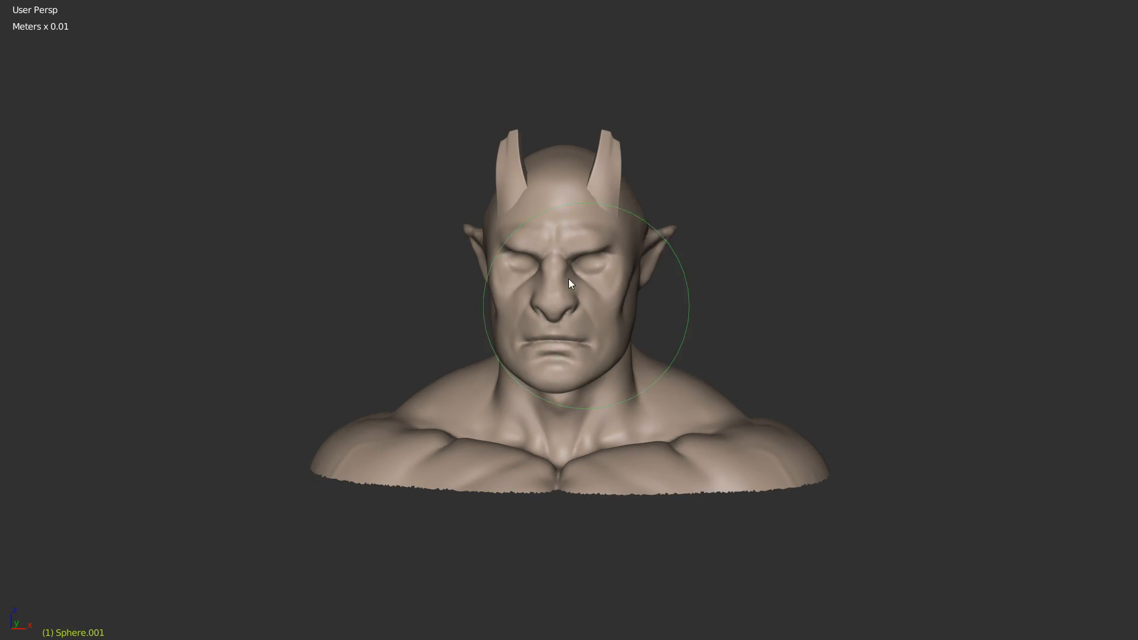
pyautogui.keyDown('shift'); pyautogui.moveTo(568, 278); pyautogui.dragTo(518, 221, button='middle'); pyautogui.keyUp('shift')
pyautogui.scroll(2, 562, 295)
pyautogui.keyDown('shift'); pyautogui.moveTo(586, 163); pyautogui.dragTo(529, 316, button='middle'); pyautogui.keyUp('shift')
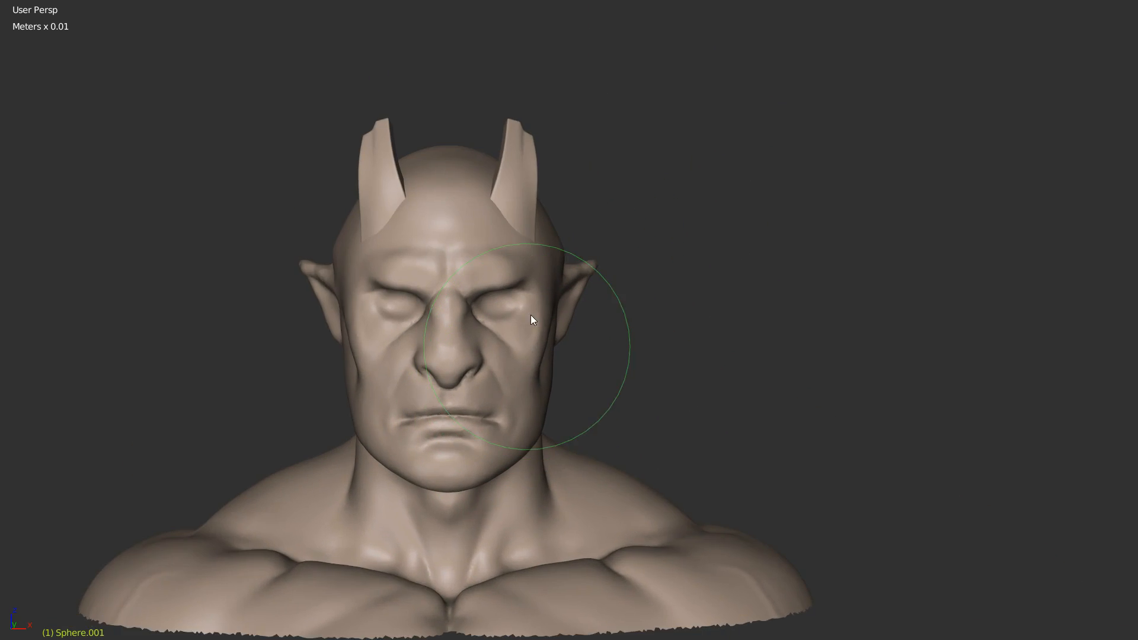
pyautogui.scroll(3, 572, 284)
pyautogui.scroll(-1, 563, 231)
pyautogui.moveTo(571, 203); pyautogui.dragTo(526, 237, button='middle')
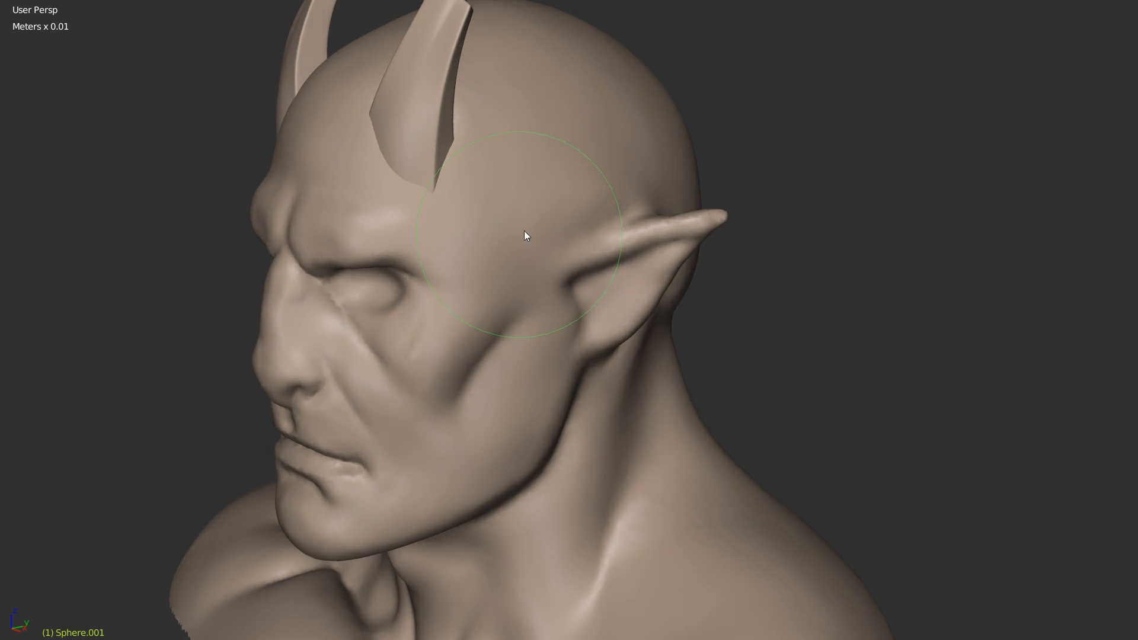
pyautogui.scroll(-1, 647, 204)
pyautogui.moveTo(595, 217); pyautogui.dragTo(583, 184, button='middle')
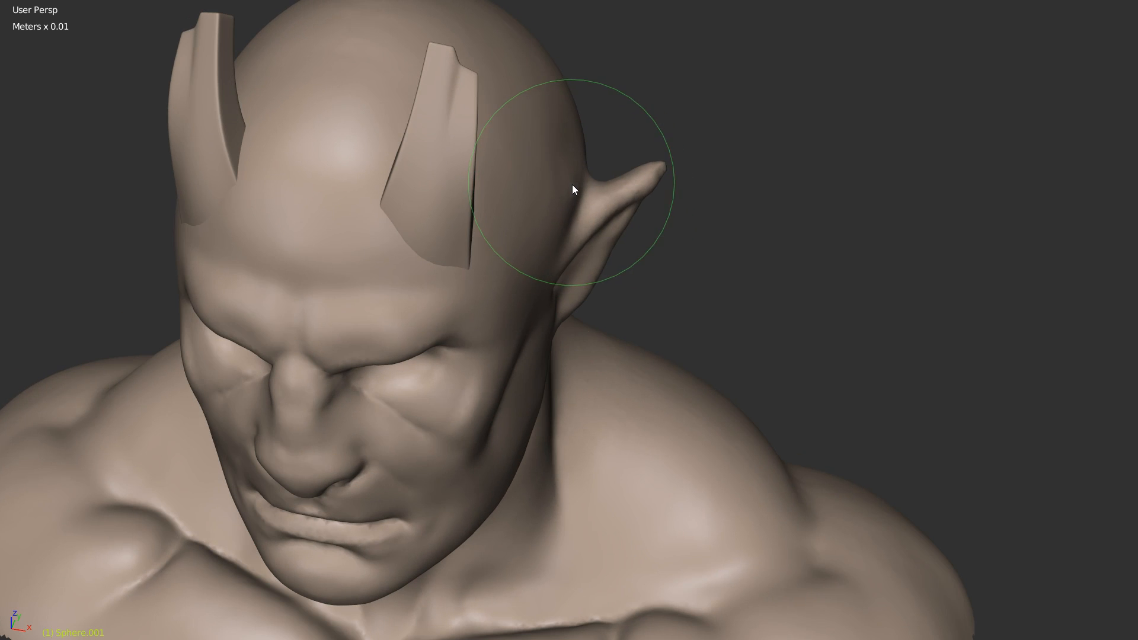
# Step: Switch to the Crease brush and sharpen the groove where the top of the ear meets the head
pyautogui.press('w')
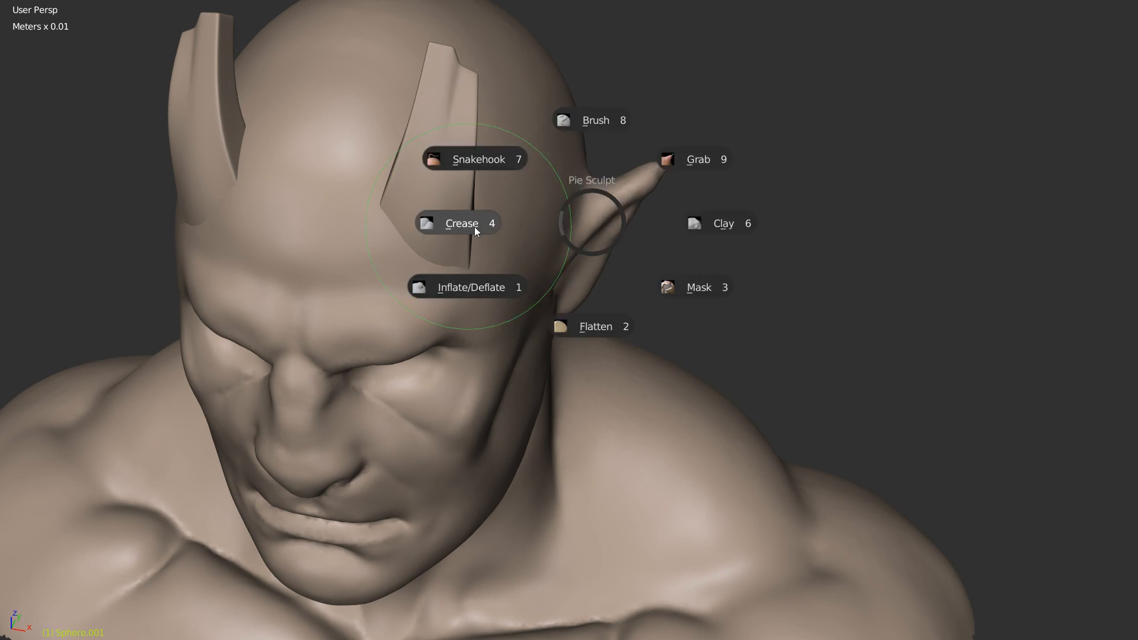
pyautogui.click(474, 227)
pyautogui.moveTo(473, 246); pyautogui.dragTo(386, 249, button='middle')
pyautogui.scroll(2, 598, 207)
pyautogui.keyDown('shift'); pyautogui.moveTo(670, 164); pyautogui.dragTo(560, 272, button='middle'); pyautogui.keyUp('shift')
pyautogui.scroll(3, 554, 267)
pyautogui.scroll(-1, 551, 270)
pyautogui.moveTo(537, 290)
pyautogui.mouseDown()
pyautogui.moveTo(662, 290)
pyautogui.moveTo(504, 294)
pyautogui.mouseUp()
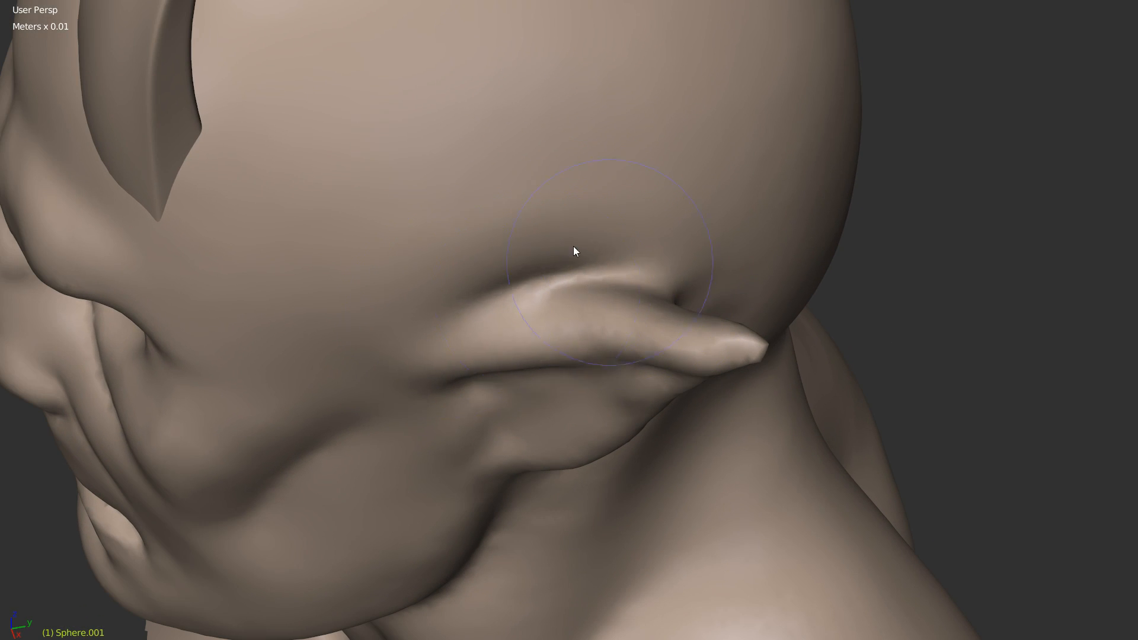
# Step: Deepen the crease running down behind the ear and smooth the surface beside it
pyautogui.moveTo(574, 246); pyautogui.dragTo(444, 223, button='middle')
pyautogui.moveTo(570, 295)
pyautogui.mouseDown()
pyautogui.moveTo(590, 304)
pyautogui.moveTo(606, 413)
pyautogui.mouseUp()
pyautogui.moveTo(609, 282); pyautogui.dragTo(635, 434)
pyautogui.moveTo(618, 314); pyautogui.dragTo(632, 450)
pyautogui.moveTo(616, 332)
pyautogui.keyDown('shift'); pyautogui.mouseDown()
pyautogui.moveTo(660, 462)
pyautogui.moveTo(651, 320)
pyautogui.mouseUp(); pyautogui.keyUp('shift')
# Step: Extend the hollow under the cheekbone down the cheek toward the jaw and soften the jaw muscle behind it
pyautogui.moveTo(463, 229)
pyautogui.mouseDown(button='middle')
pyautogui.moveTo(600, 226)
pyautogui.moveTo(589, 258)
pyautogui.mouseUp(button='middle')
pyautogui.scroll(-2, 600, 226)
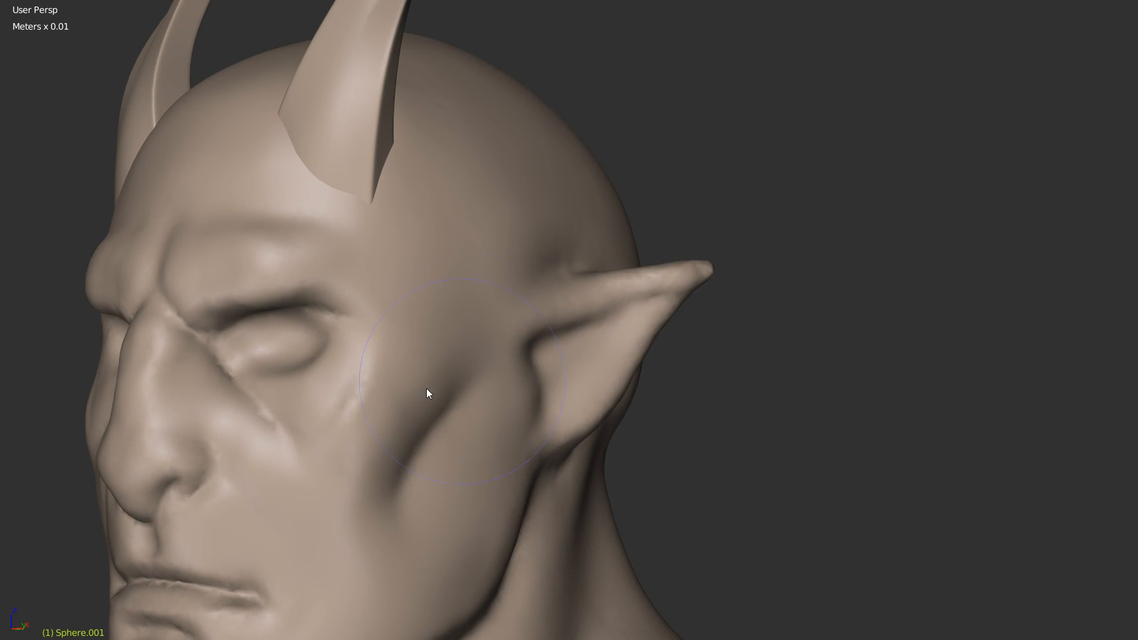
pyautogui.moveTo(475, 356)
pyautogui.mouseDown(button='middle')
pyautogui.moveTo(536, 315)
pyautogui.moveTo(498, 320)
pyautogui.mouseUp(button='middle')
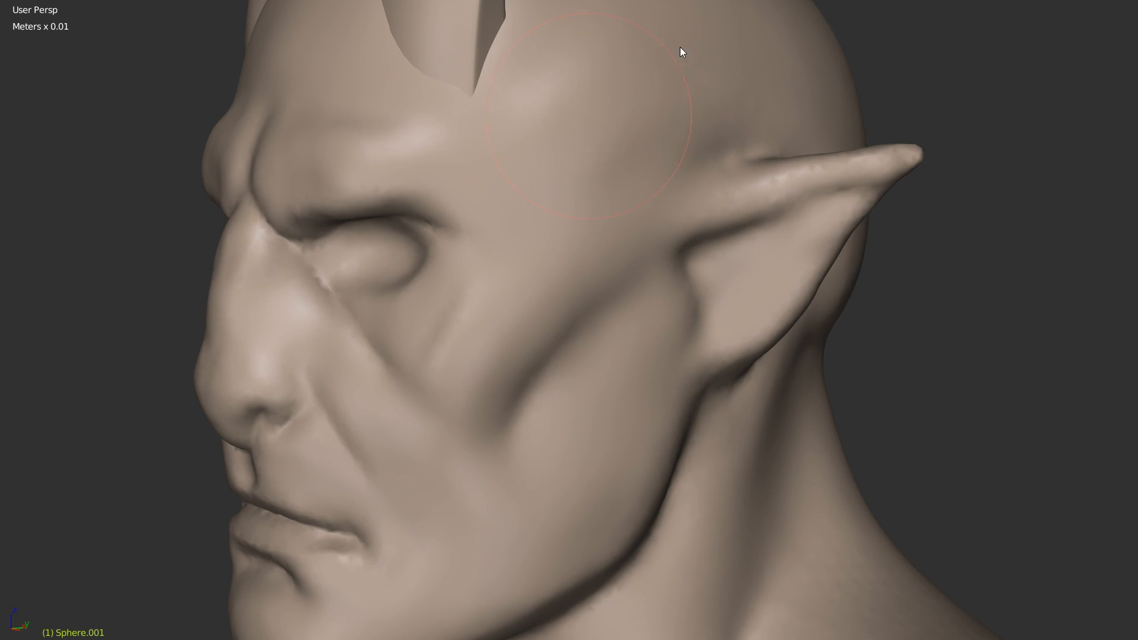
pyautogui.scroll(-3, 556, 124)
pyautogui.moveTo(703, 148); pyautogui.dragTo(548, 251, button='middle')
pyautogui.scroll(5, 632, 237)
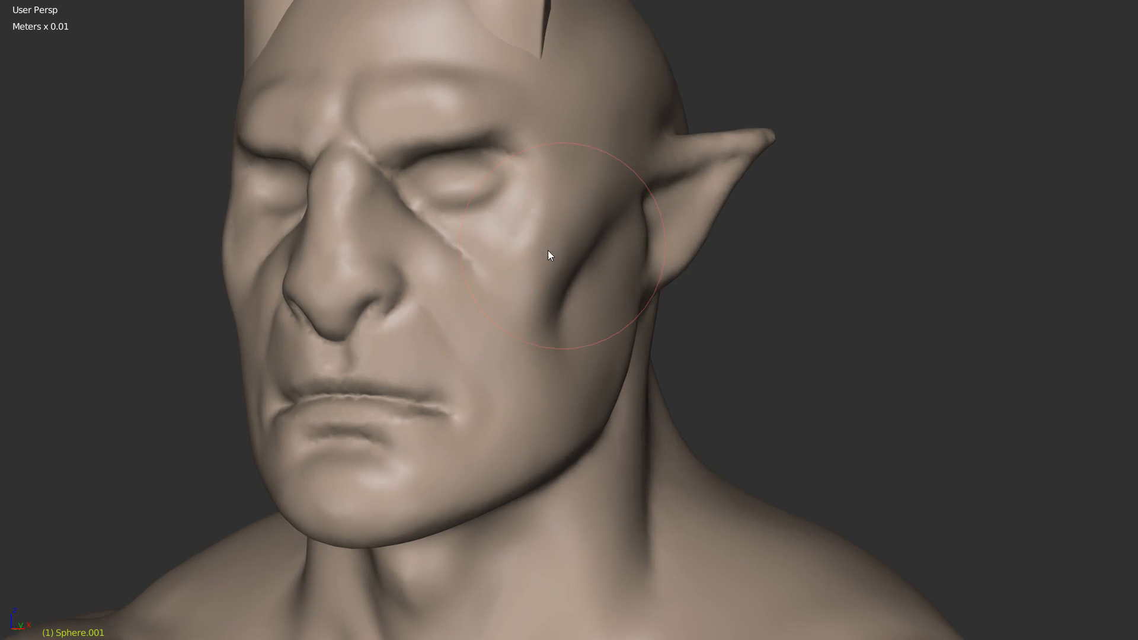
pyautogui.scroll(3, 548, 250)
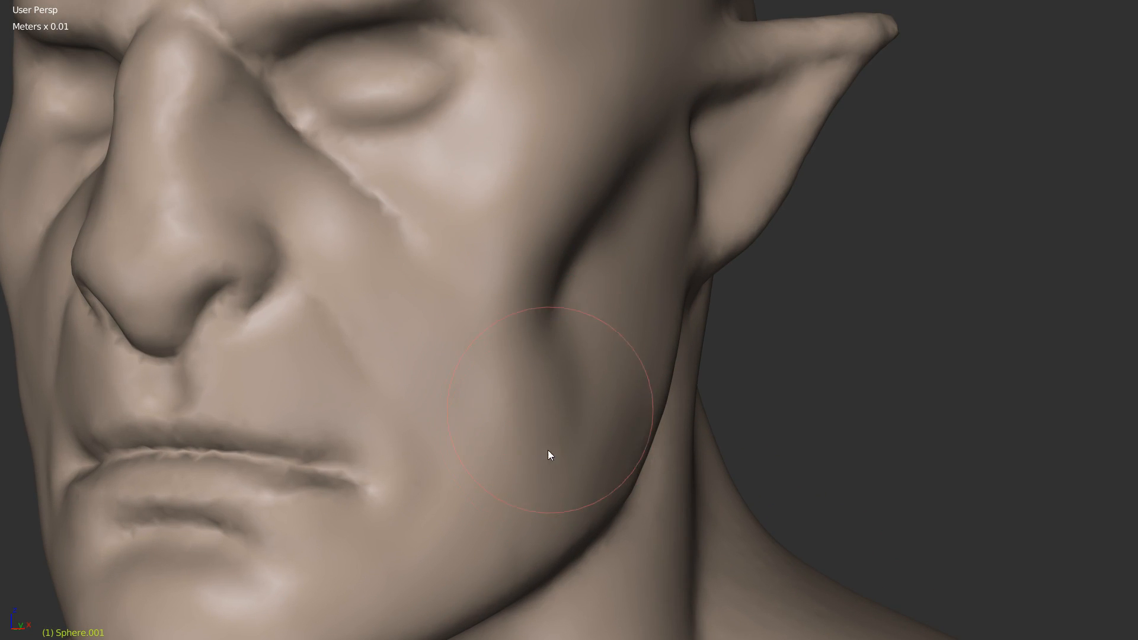
pyautogui.moveTo(650, 326)
pyautogui.mouseDown(button='middle')
pyautogui.moveTo(614, 324)
pyautogui.moveTo(585, 414)
pyautogui.mouseUp(button='middle')
pyautogui.scroll(-4, 584, 279)
pyautogui.moveTo(580, 280)
pyautogui.mouseDown(button='middle')
pyautogui.moveTo(644, 322)
pyautogui.moveTo(611, 276)
pyautogui.mouseUp(button='middle')
pyautogui.scroll(4, 610, 275)
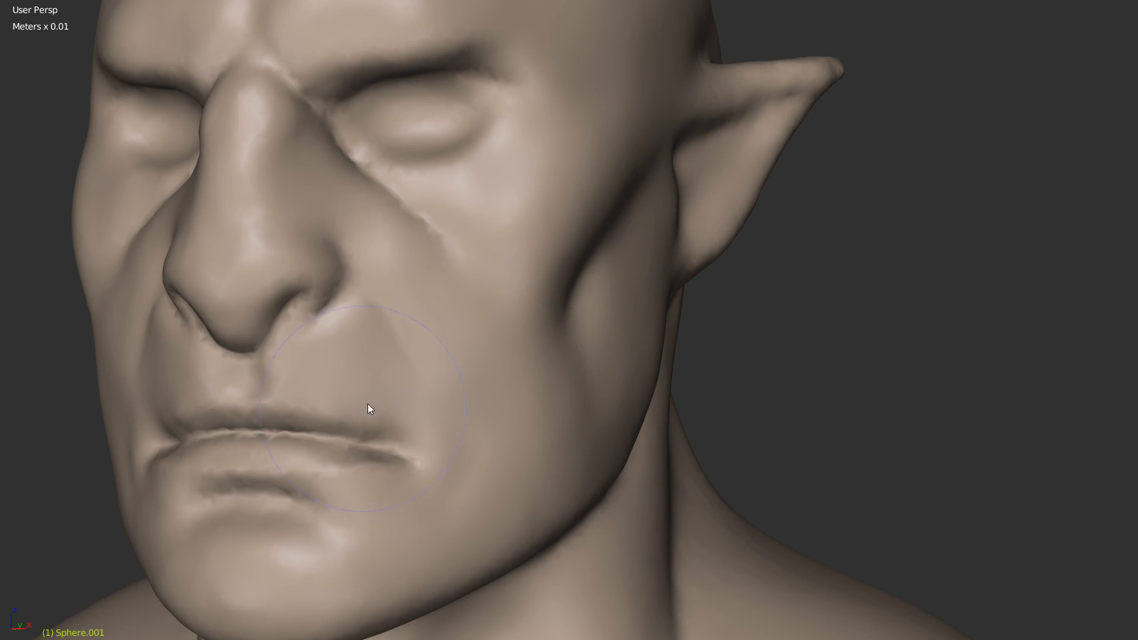
pyautogui.moveTo(368, 404); pyautogui.dragTo(447, 332, button='middle')
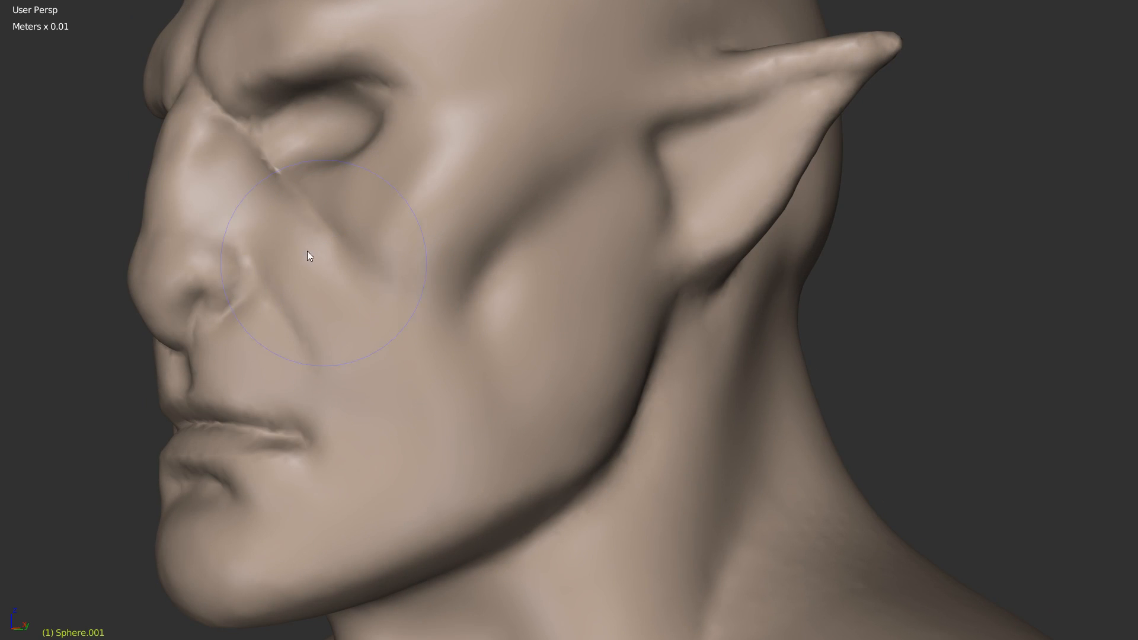
pyautogui.moveTo(454, 372); pyautogui.dragTo(450, 465)
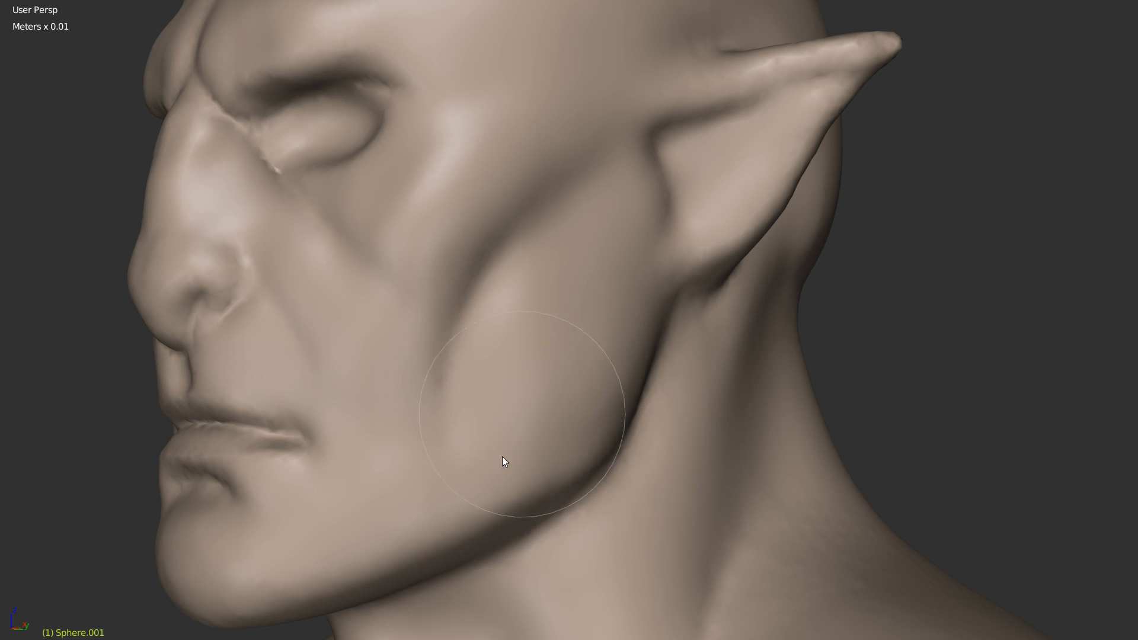
pyautogui.moveTo(607, 277)
pyautogui.mouseDown(button='middle')
pyautogui.moveTo(523, 373)
pyautogui.moveTo(673, 377)
pyautogui.moveTo(506, 279)
pyautogui.mouseUp(button='middle')
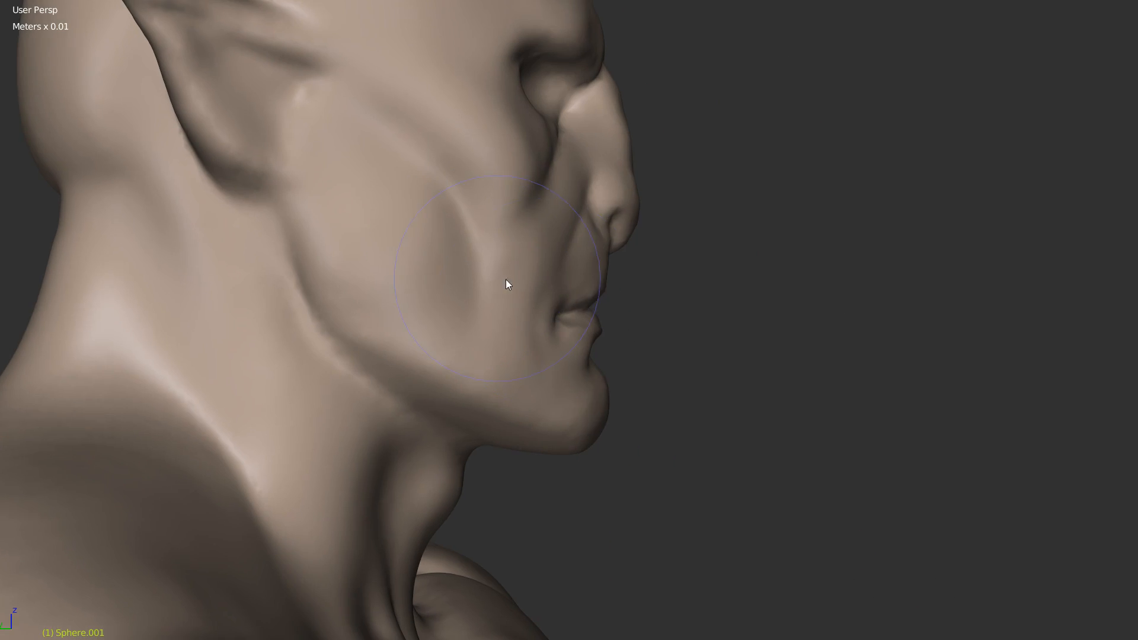
# Step: Reduce the brush size, then flatten and smooth the vertical groove between the brows above the nose root
pyautogui.moveTo(686, 197)
pyautogui.keyDown('ctrl'); pyautogui.mouseDown(button='middle')
pyautogui.moveTo(468, 350)
pyautogui.moveTo(578, 310)
pyautogui.moveTo(630, 305)
pyautogui.moveTo(621, 294)
pyautogui.moveTo(521, 288)
pyautogui.moveTo(555, 276)
pyautogui.moveTo(529, 279)
pyautogui.mouseUp(button='middle'); pyautogui.keyUp('ctrl')
pyautogui.keyDown('ctrl'); pyautogui.moveTo(530, 279); pyautogui.dragTo(525, 142, button='middle'); pyautogui.keyUp('ctrl')
pyautogui.keyDown('shift'); pyautogui.moveTo(524, 142); pyautogui.dragTo(501, 283, button='middle'); pyautogui.keyUp('shift')
pyautogui.scroll(3, 470, 279)
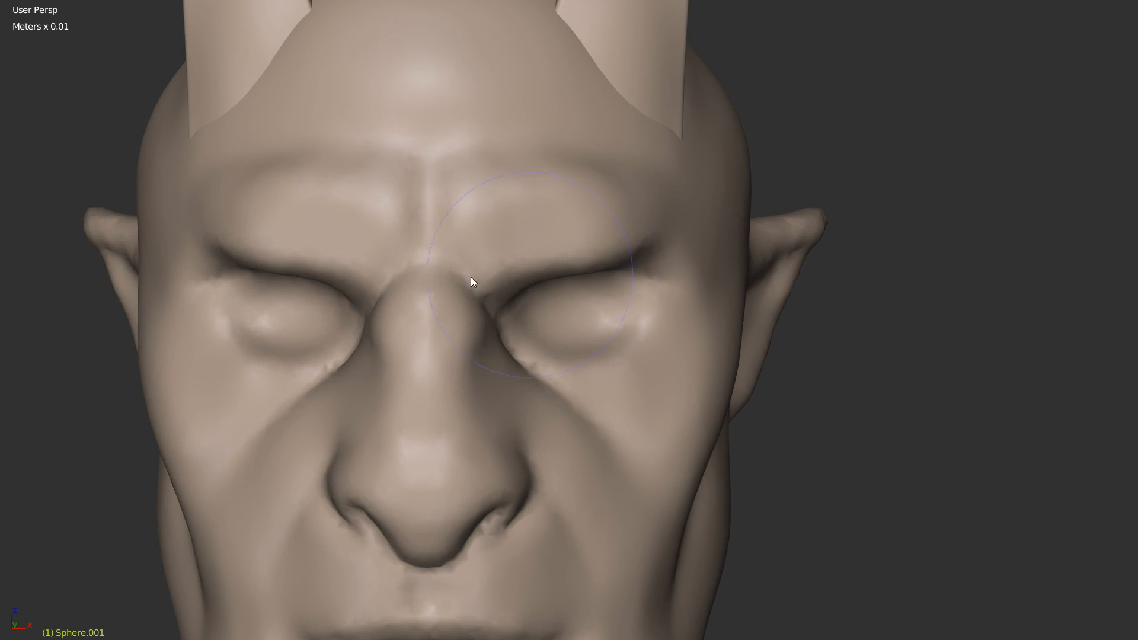
pyautogui.scroll(3, 483, 236)
pyautogui.press('f')
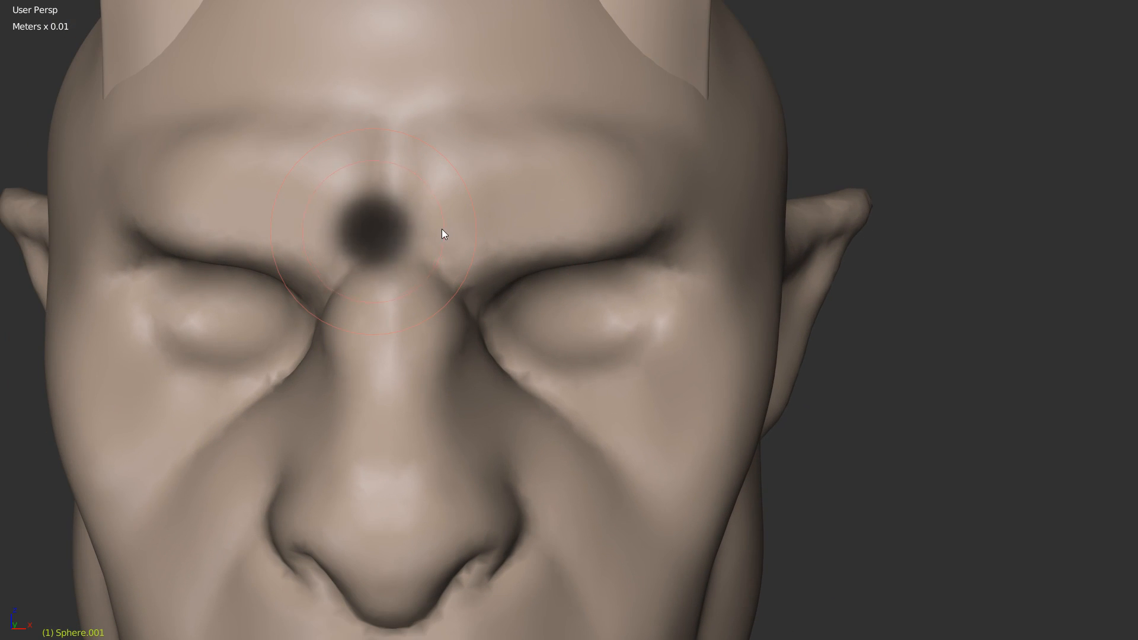
pyautogui.click(413, 237)
pyautogui.moveTo(402, 176); pyautogui.dragTo(401, 274)
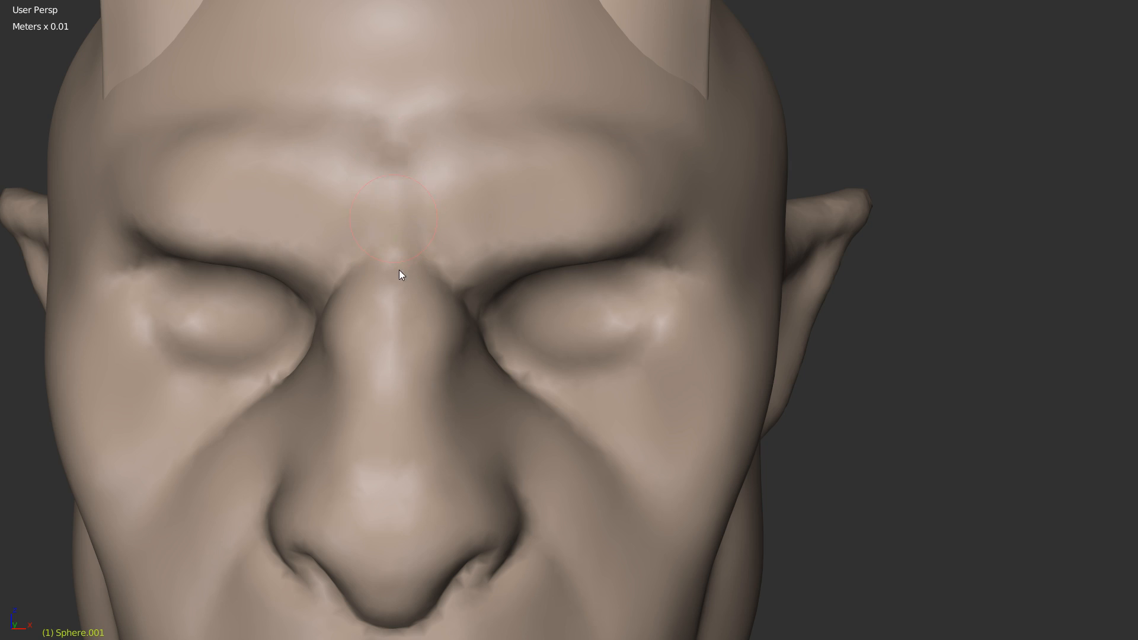
pyautogui.keyDown('shift'); pyautogui.moveTo(375, 230); pyautogui.dragTo(388, 257); pyautogui.keyUp('shift')
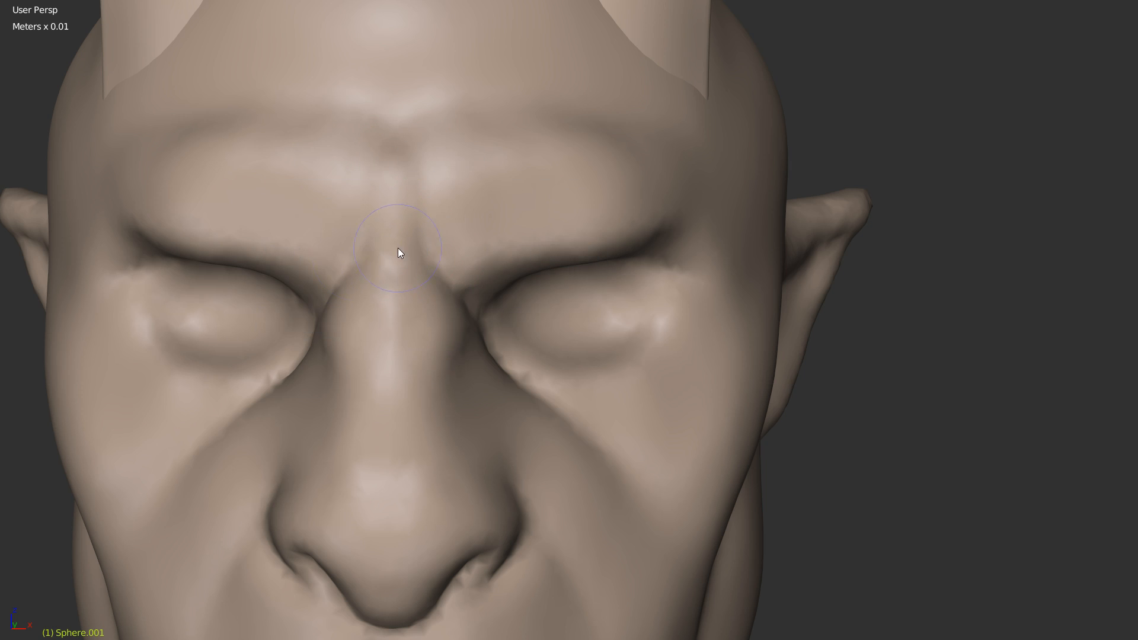
# Step: Carve a vertical frown crease on each side of the centre strip between the brows
pyautogui.keyDown('ctrl'); pyautogui.moveTo(397, 248); pyautogui.dragTo(396, 254, button='middle'); pyautogui.keyUp('ctrl')
pyautogui.moveTo(392, 169); pyautogui.dragTo(421, 255)
pyautogui.moveTo(422, 254)
pyautogui.mouseDown(button='middle')
pyautogui.moveTo(437, 262)
pyautogui.moveTo(412, 162)
pyautogui.mouseUp(button='middle')
pyautogui.moveTo(404, 212); pyautogui.dragTo(426, 134)
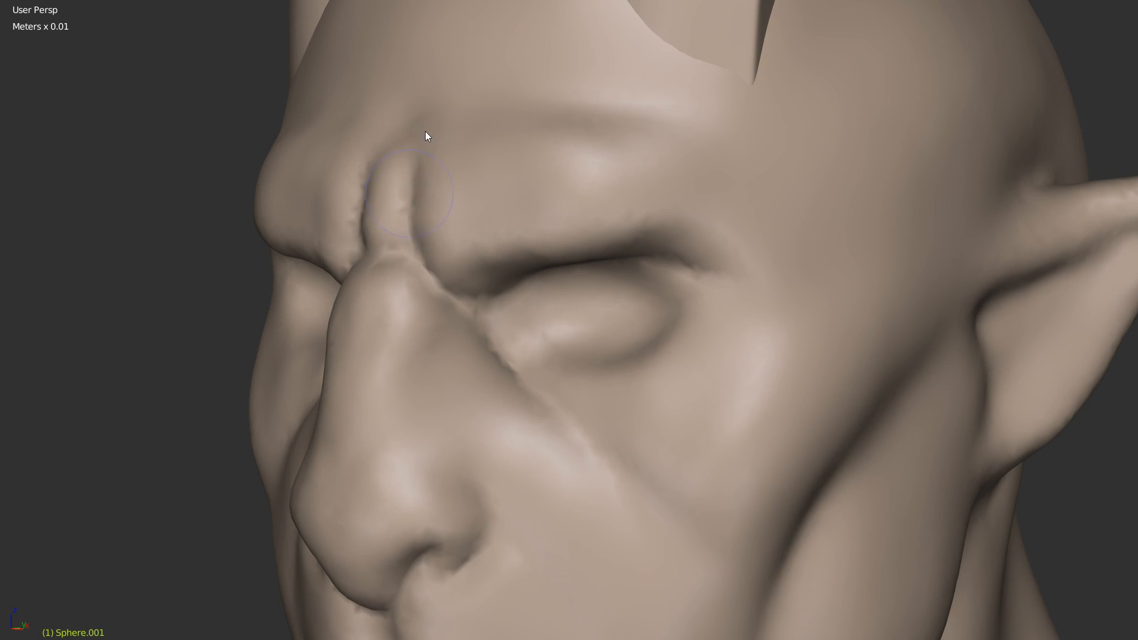
pyautogui.moveTo(396, 183); pyautogui.dragTo(460, 119, button='middle')
pyautogui.scroll(-3, 518, 236)
pyautogui.scroll(3, 518, 237)
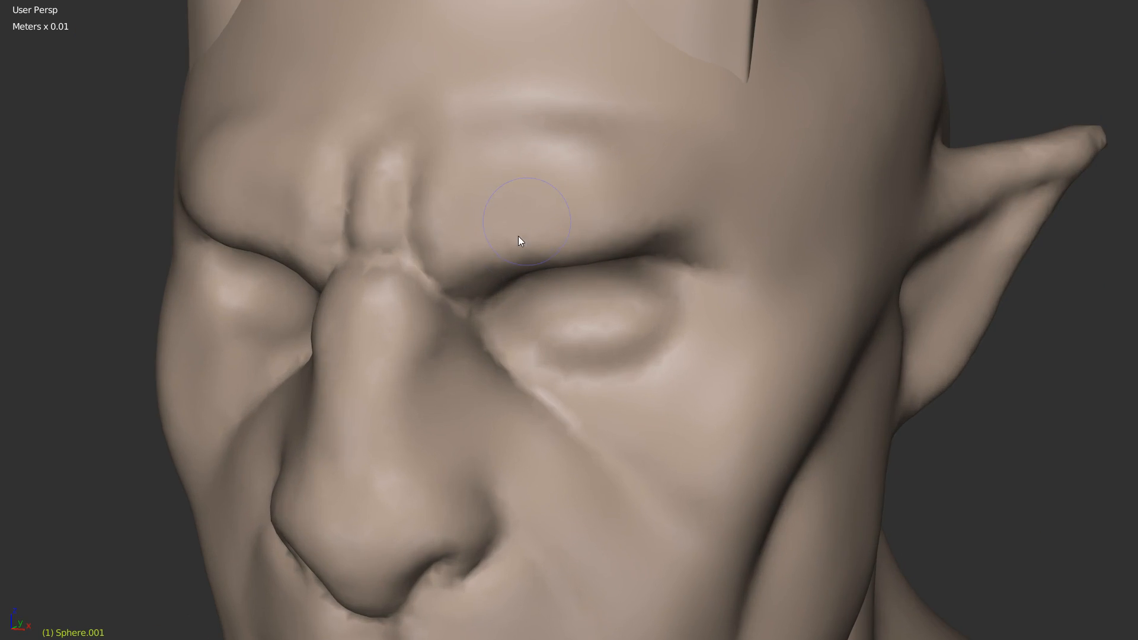
pyautogui.moveTo(470, 240); pyautogui.dragTo(479, 184, button='middle')
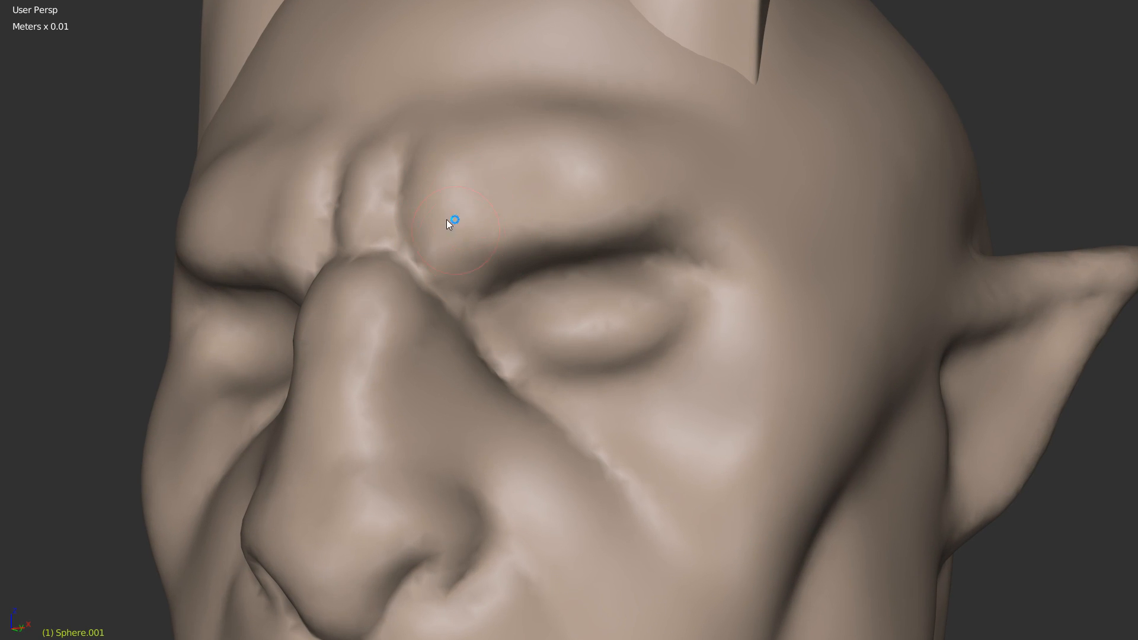
# Step: Shape the brow ridge above the eye and extend its outer end down toward the temple
pyautogui.moveTo(528, 174)
pyautogui.mouseDown()
pyautogui.moveTo(691, 212)
pyautogui.moveTo(730, 264)
pyautogui.mouseUp()
pyautogui.moveTo(638, 153); pyautogui.dragTo(749, 265)
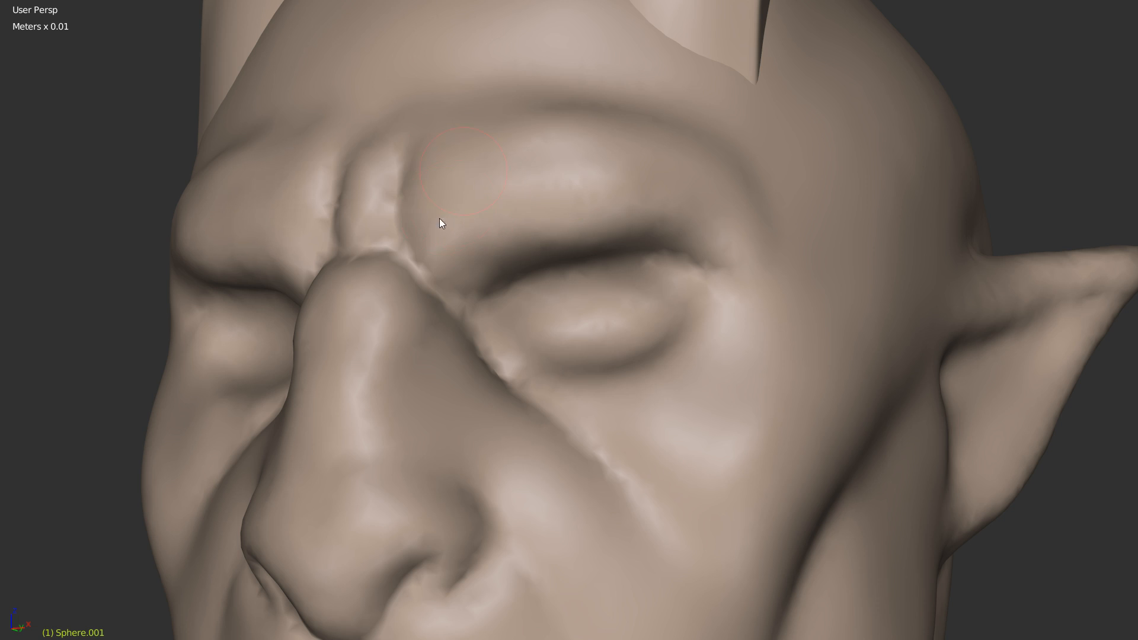
pyautogui.moveTo(518, 253); pyautogui.dragTo(457, 203, button='middle')
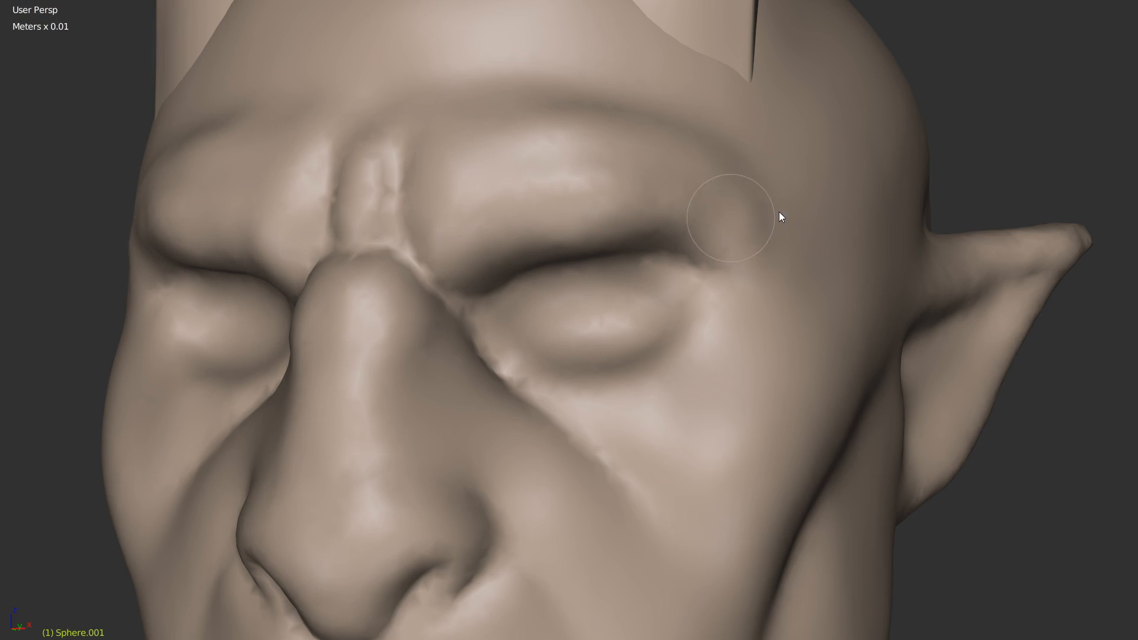
# Step: Check the brow from the front and smooth the upper edge of its outer end into the temple
pyautogui.scroll(-5, 711, 261)
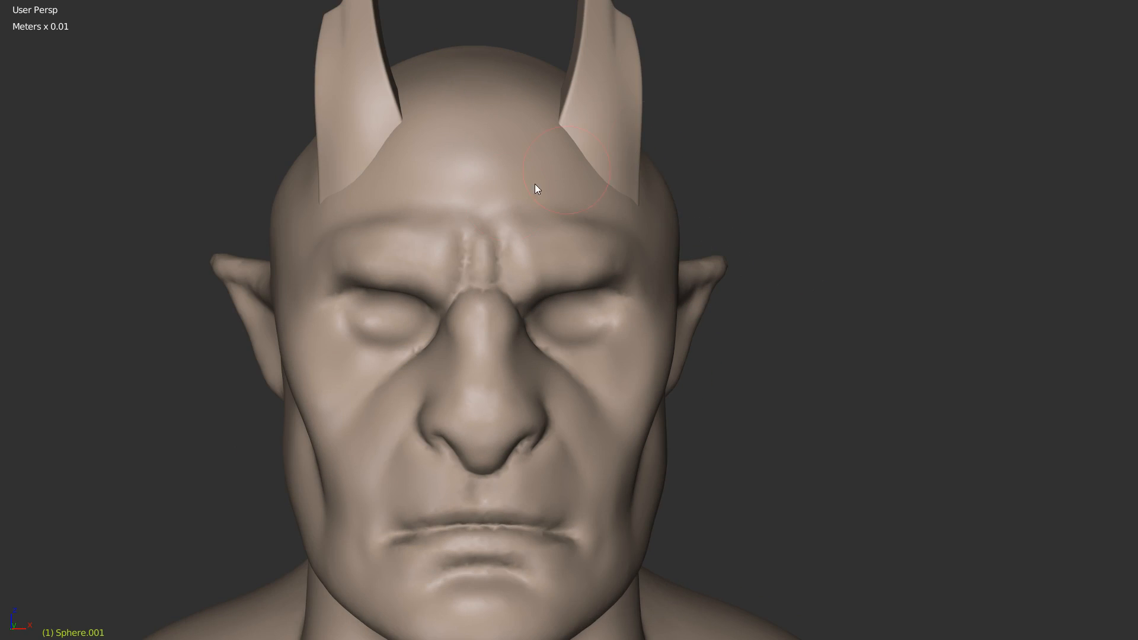
pyautogui.moveTo(539, 190); pyautogui.dragTo(543, 252, button='middle')
pyautogui.scroll(5, 531, 201)
pyautogui.moveTo(531, 197); pyautogui.dragTo(437, 172, button='middle')
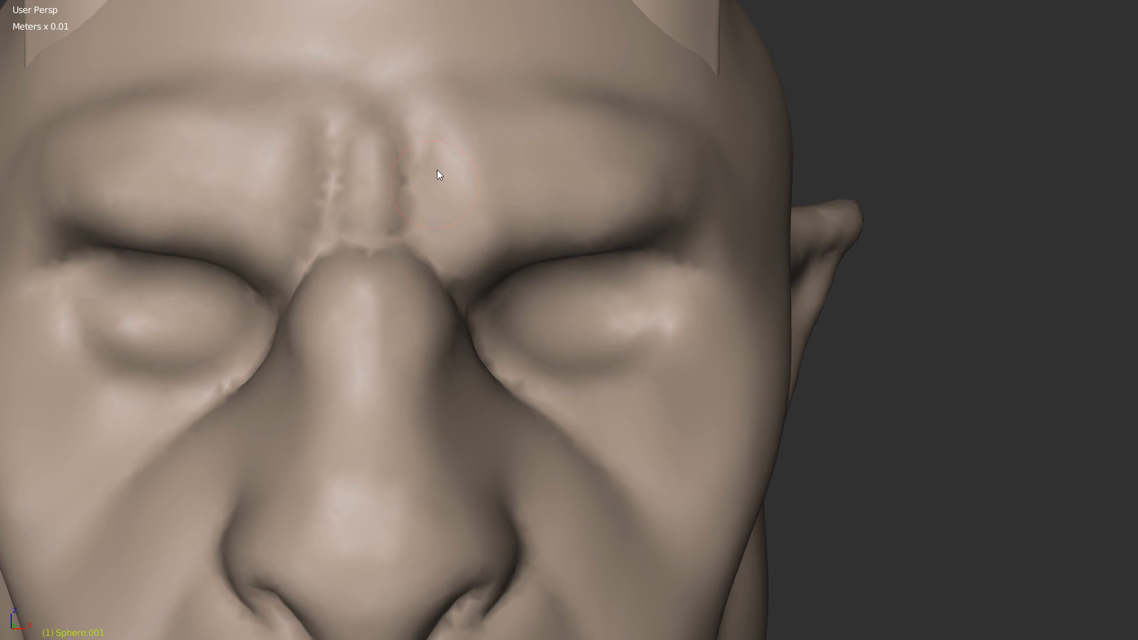
pyautogui.moveTo(582, 219); pyautogui.dragTo(460, 145, button='middle')
pyautogui.moveTo(692, 151)
pyautogui.keyDown('shift'); pyautogui.mouseDown()
pyautogui.moveTo(658, 119)
pyautogui.moveTo(479, 183)
pyautogui.moveTo(453, 174)
pyautogui.moveTo(635, 93)
pyautogui.moveTo(458, 168)
pyautogui.moveTo(658, 108)
pyautogui.moveTo(729, 139)
pyautogui.mouseUp(); pyautogui.keyUp('shift')
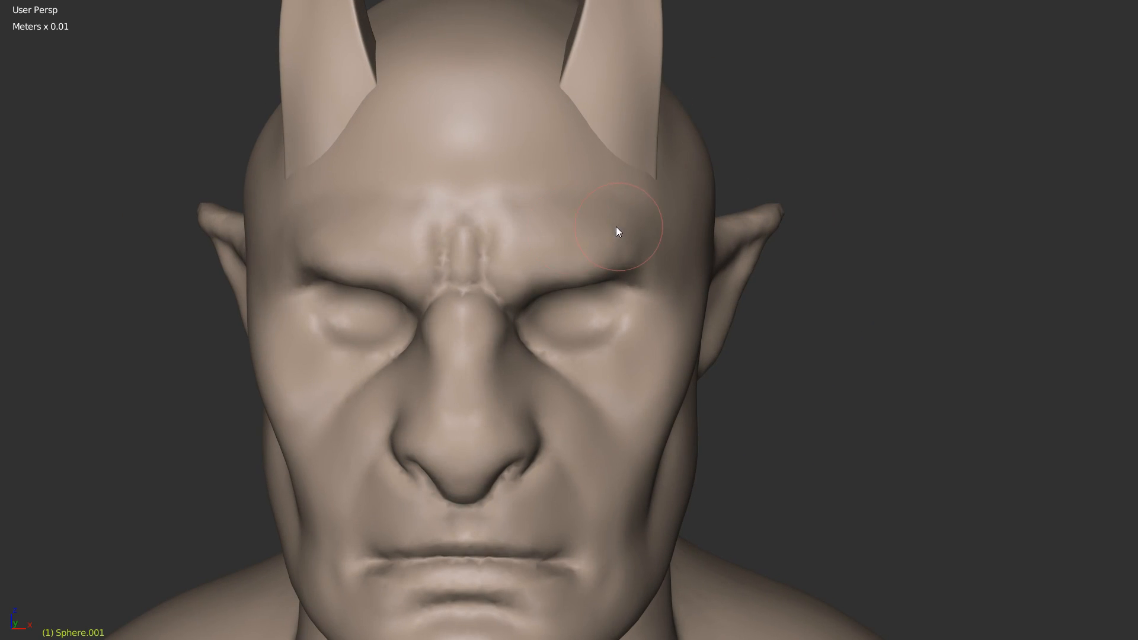
# Step: Enlarge the brush and blend the forehead above the brows, checking the frown area from several angles
pyautogui.moveTo(643, 140); pyautogui.dragTo(439, 269, button='middle')
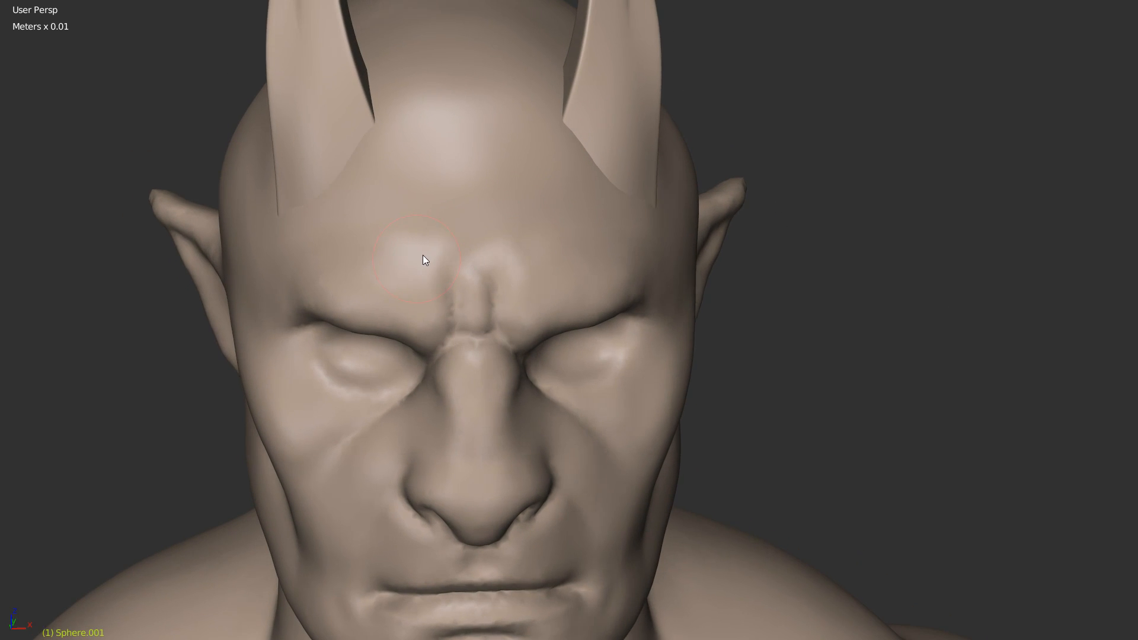
pyautogui.press('f')
pyautogui.click(450, 224)
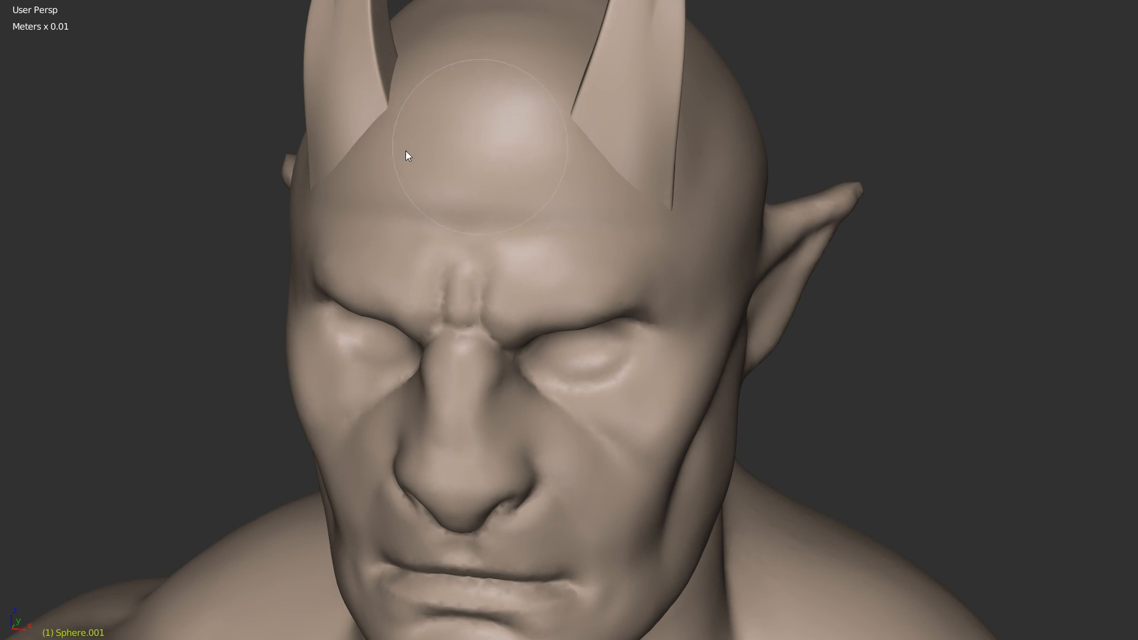
pyautogui.moveTo(680, 204)
pyautogui.mouseDown(button='middle')
pyautogui.moveTo(606, 198)
pyautogui.moveTo(584, 289)
pyautogui.moveTo(521, 290)
pyautogui.mouseUp(button='middle')
pyautogui.scroll(-2, 583, 290)
pyautogui.scroll(4, 663, 236)
pyautogui.keyDown('shift'); pyautogui.moveTo(619, 319); pyautogui.dragTo(475, 272, button='middle'); pyautogui.keyUp('shift')
pyautogui.scroll(-5, 474, 272)
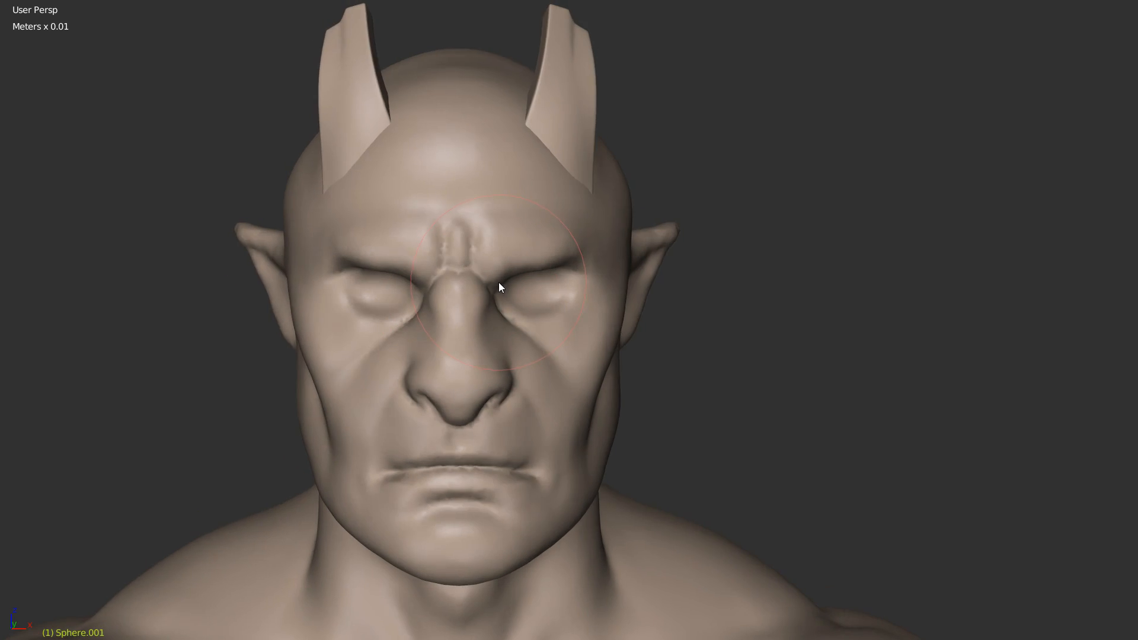
# Step: Switch to the Grab brush and adjust the form of the frown area, the inner brow and the outer brow
pyautogui.scroll(5, 500, 282)
pyautogui.scroll(1, 546, 216)
pyautogui.press('g')
pyautogui.scroll(1, 353, 237)
pyautogui.moveTo(352, 253); pyautogui.dragTo(335, 232)
pyautogui.moveTo(377, 197)
pyautogui.mouseDown()
pyautogui.moveTo(375, 215)
pyautogui.moveTo(397, 205)
pyautogui.mouseUp()
pyautogui.moveTo(368, 170); pyautogui.dragTo(297, 172, button='middle')
pyautogui.moveTo(310, 161); pyautogui.dragTo(323, 142)
pyautogui.moveTo(297, 181)
pyautogui.mouseDown(button='middle')
pyautogui.moveTo(416, 179)
pyautogui.moveTo(424, 193)
pyautogui.mouseUp(button='middle')
pyautogui.moveTo(576, 152)
pyautogui.mouseDown()
pyautogui.moveTo(620, 165)
pyautogui.moveTo(622, 118)
pyautogui.mouseUp()
pyautogui.moveTo(511, 205)
pyautogui.mouseDown(button='middle')
pyautogui.moveTo(480, 186)
pyautogui.moveTo(507, 233)
pyautogui.moveTo(496, 263)
pyautogui.moveTo(518, 264)
pyautogui.mouseUp(button='middle')
pyautogui.keyDown('ctrl'); pyautogui.moveTo(465, 334); pyautogui.dragTo(475, 264, button='middle'); pyautogui.keyUp('ctrl')
pyautogui.keyDown('shift'); pyautogui.moveTo(511, 308); pyautogui.dragTo(510, 227, button='middle'); pyautogui.keyUp('shift')
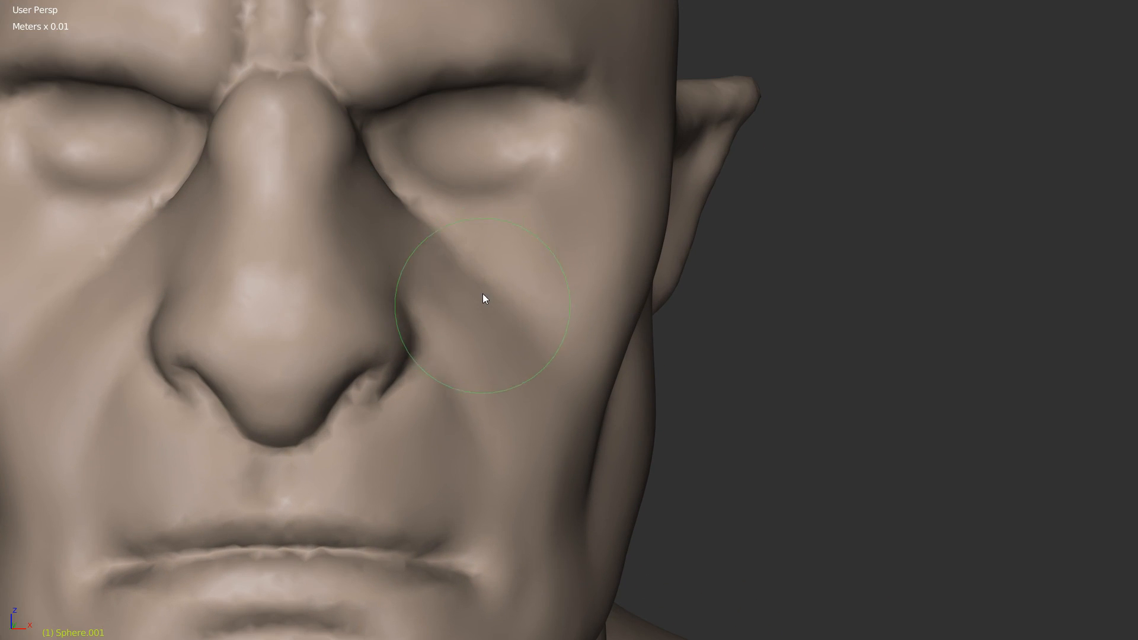
# Step: Reduce the brush size and sculpt the skin above and beside the corner of the mouth
pyautogui.moveTo(571, 260)
pyautogui.keyDown('ctrl'); pyautogui.mouseDown(button='middle')
pyautogui.moveTo(418, 322)
pyautogui.moveTo(357, 322)
pyautogui.moveTo(422, 311)
pyautogui.moveTo(465, 272)
pyautogui.mouseUp(button='middle'); pyautogui.keyUp('ctrl')
pyautogui.moveTo(323, 316)
pyautogui.keyDown('ctrl'); pyautogui.mouseDown(button='middle')
pyautogui.moveTo(428, 269)
pyautogui.moveTo(414, 277)
pyautogui.mouseUp(button='middle'); pyautogui.keyUp('ctrl')
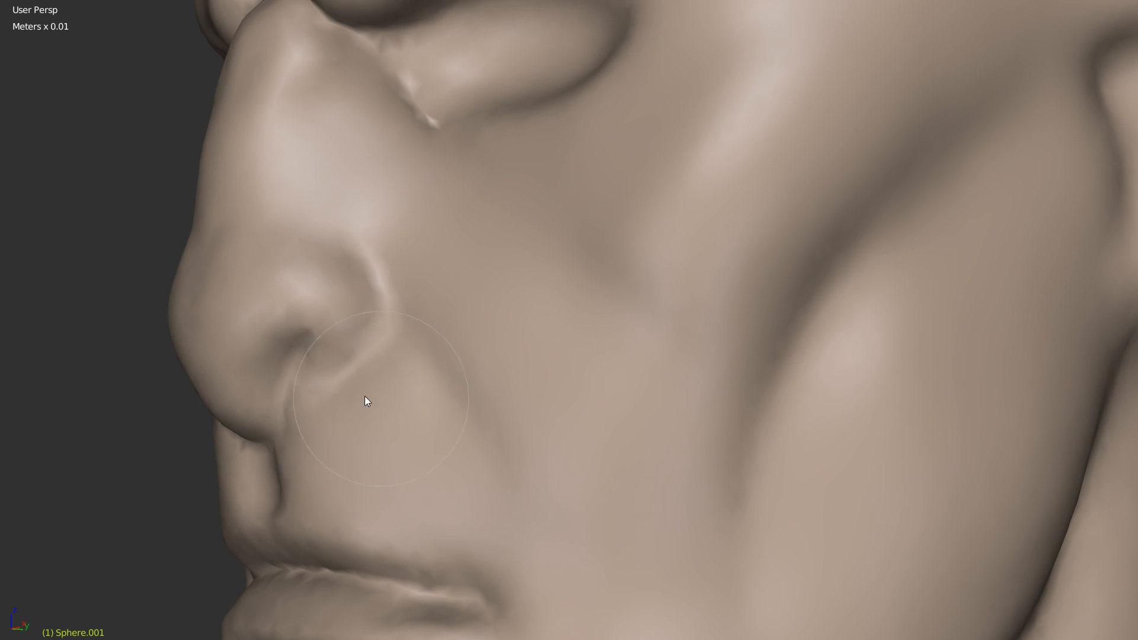
pyautogui.keyDown('ctrl'); pyautogui.moveTo(592, 255); pyautogui.dragTo(460, 101, button='middle'); pyautogui.keyUp('ctrl')
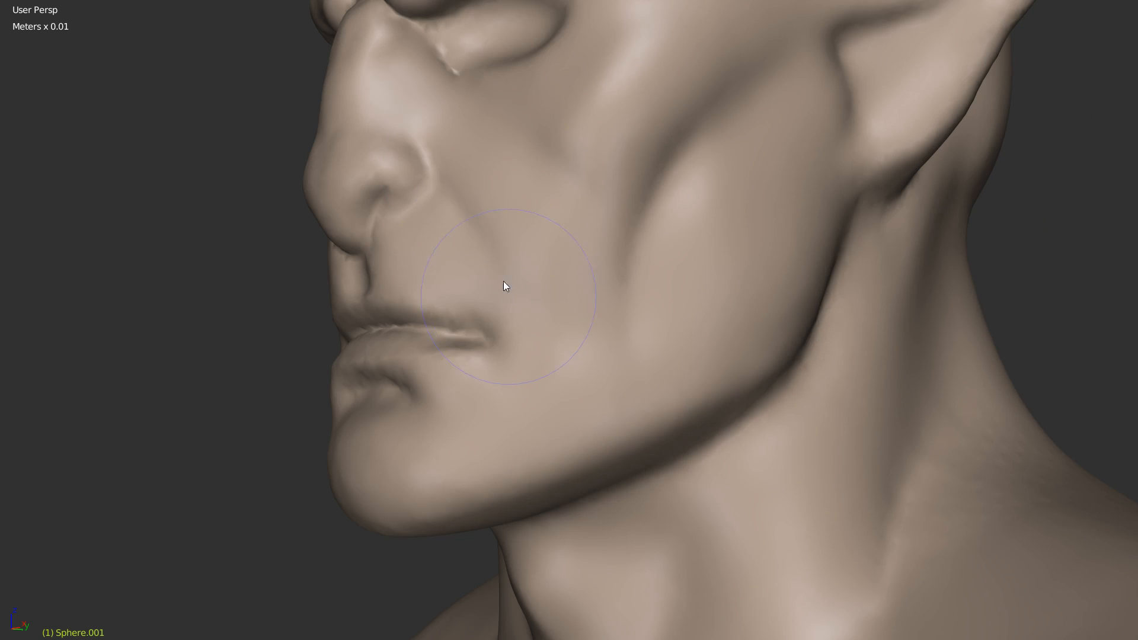
pyautogui.moveTo(508, 310)
pyautogui.mouseDown(button='middle')
pyautogui.moveTo(536, 323)
pyautogui.moveTo(499, 352)
pyautogui.moveTo(532, 336)
pyautogui.mouseUp(button='middle')
pyautogui.keyDown('ctrl'); pyautogui.moveTo(410, 307); pyautogui.dragTo(475, 223, button='middle'); pyautogui.keyUp('ctrl')
pyautogui.press('f')
pyautogui.click(428, 265)
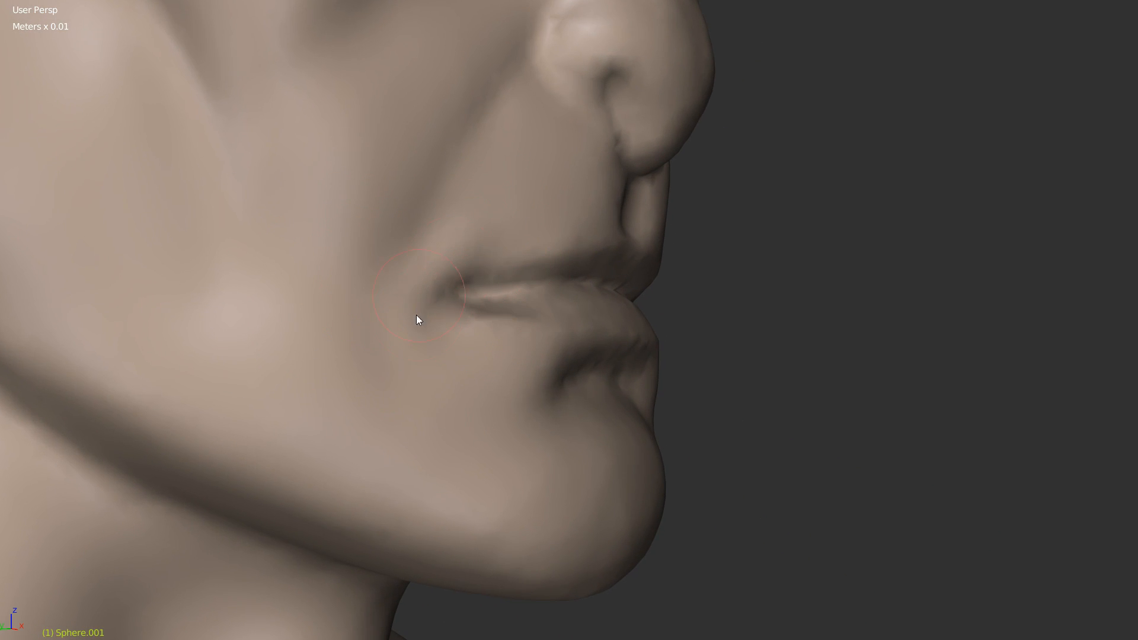
pyautogui.moveTo(465, 204)
pyautogui.mouseDown()
pyautogui.moveTo(482, 240)
pyautogui.moveTo(507, 204)
pyautogui.moveTo(468, 222)
pyautogui.mouseUp()
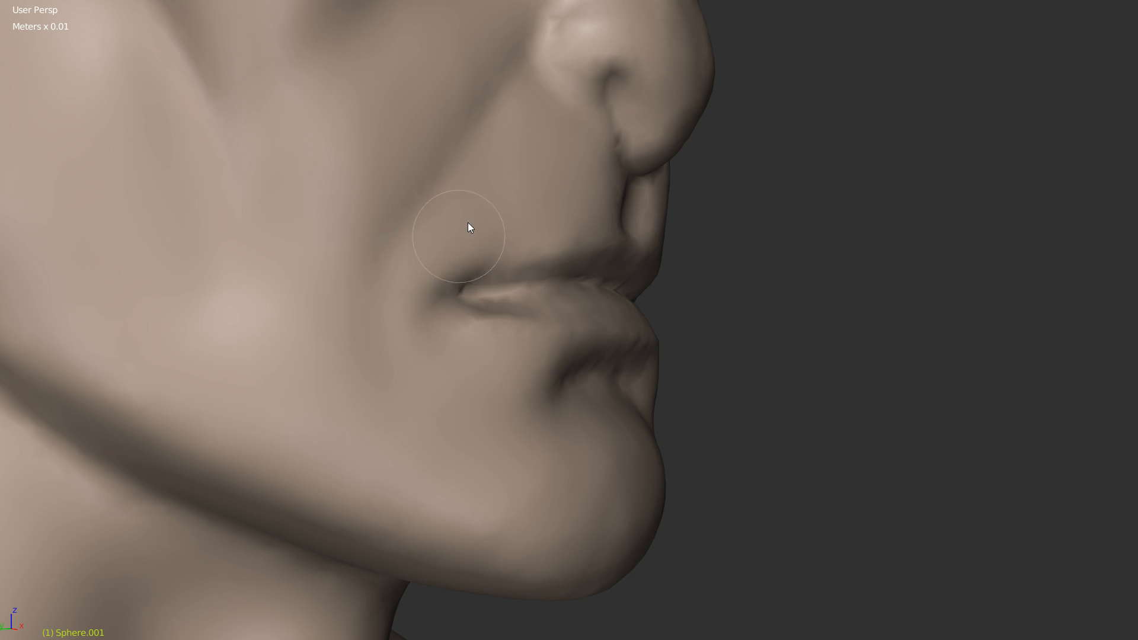
# Step: Deepen the corner of the mouth and build up the fold that wraps around it
pyautogui.press('w')
pyautogui.moveTo(454, 311); pyautogui.dragTo(486, 305)
pyautogui.press('w')
pyautogui.click(484, 225)
pyautogui.moveTo(414, 277); pyautogui.dragTo(423, 298)
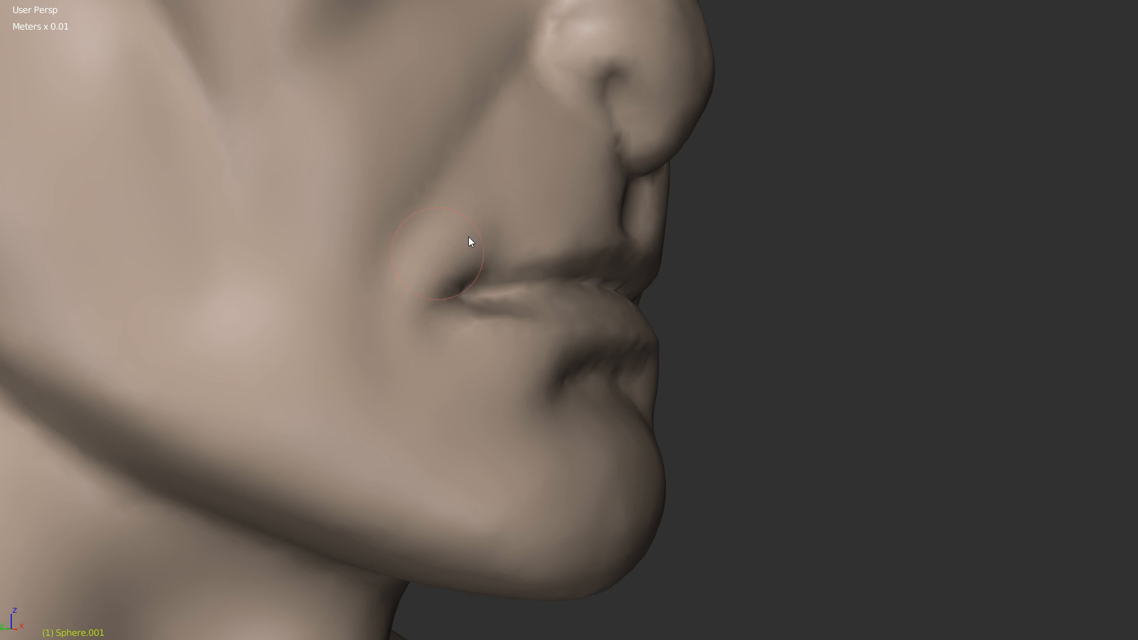
# Step: Examine the mouth folds and the overall face from the front at several distances
pyautogui.moveTo(409, 345); pyautogui.dragTo(457, 288, button='middle')
pyautogui.scroll(-4, 426, 340)
pyautogui.scroll(-2, 524, 301)
pyautogui.scroll(3, 524, 301)
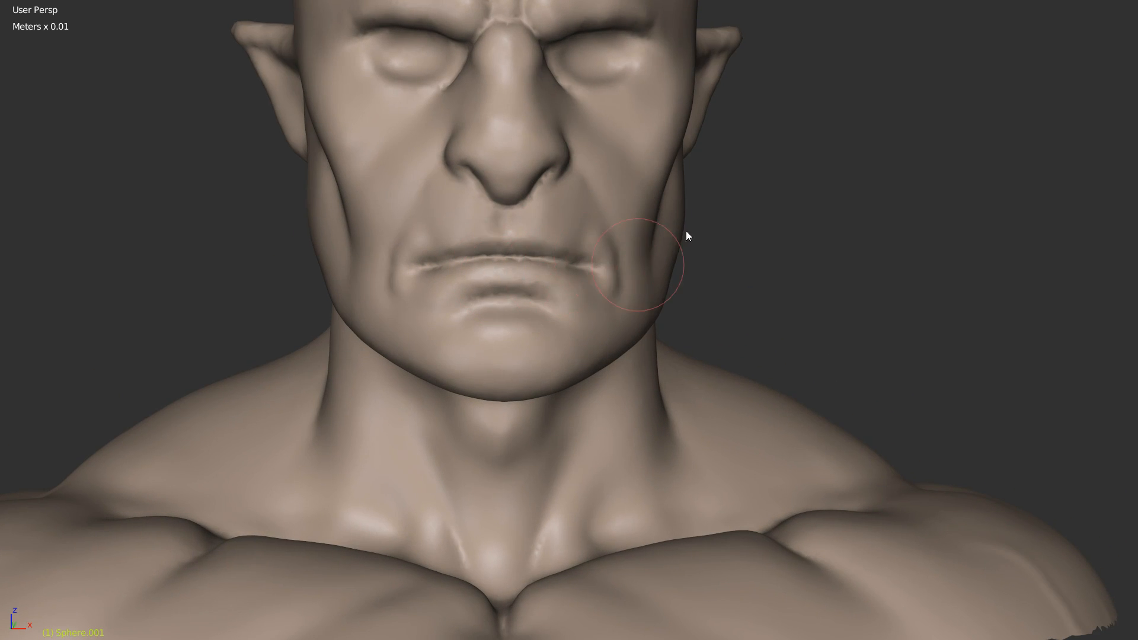
pyautogui.scroll(-3, 579, 286)
pyautogui.moveTo(579, 286); pyautogui.dragTo(603, 286, button='middle')
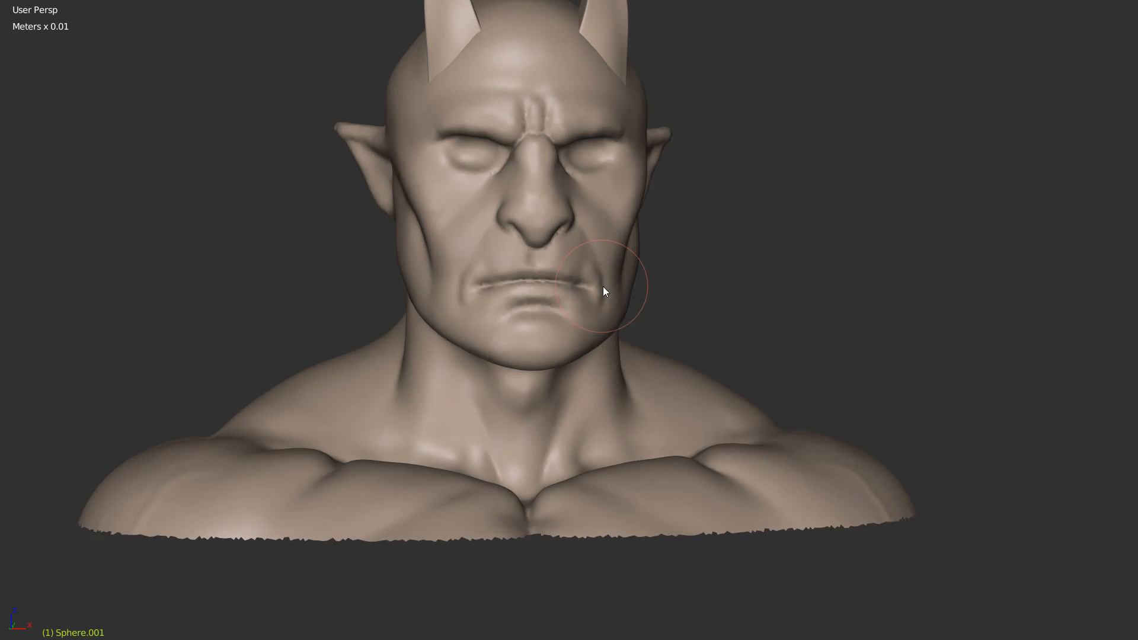
pyautogui.scroll(1, 592, 221)
pyautogui.scroll(2, 586, 230)
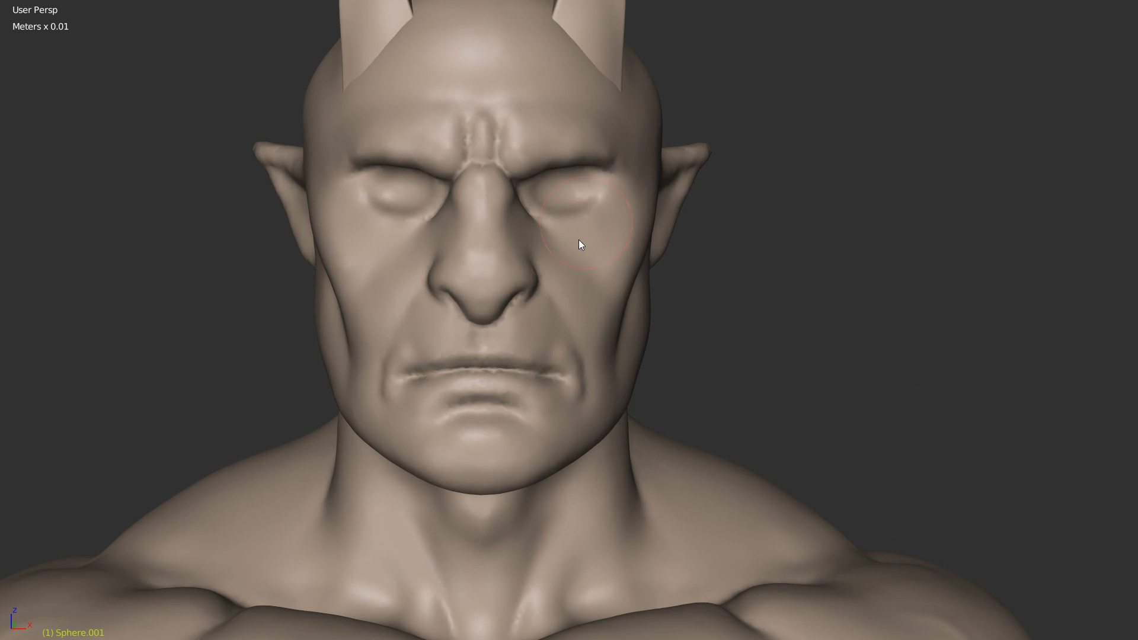
# Step: Enlarge the Grab brush and pull the inner brow and the outer brow end into a lower, longer line
pyautogui.press('f')
pyautogui.click(568, 213)
pyautogui.moveTo(519, 187); pyautogui.dragTo(522, 187)
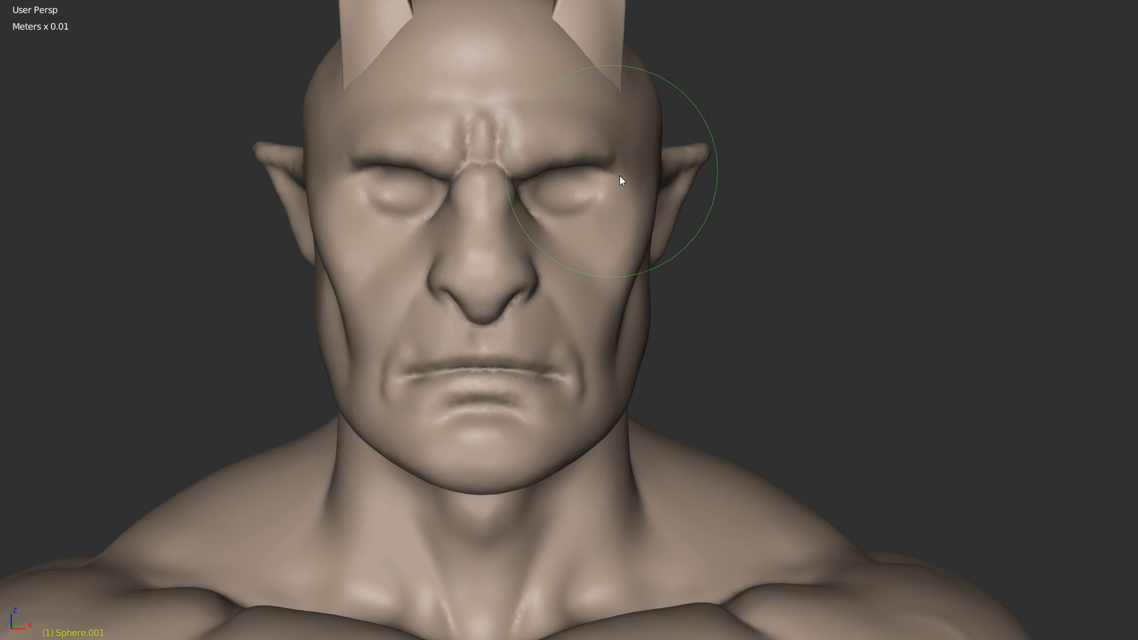
pyautogui.moveTo(620, 174); pyautogui.dragTo(624, 177)
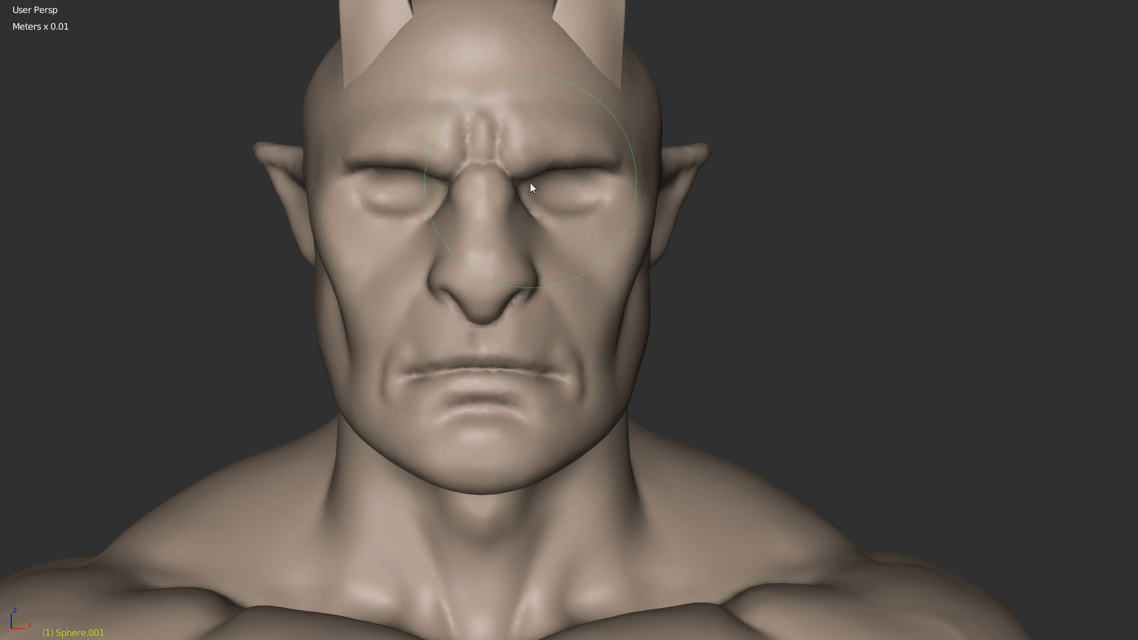
# Step: Refine the brow's lower edge up close, shifting its middle and pulling its outer end down over the eye
pyautogui.scroll(5, 530, 183)
pyautogui.keyDown('shift'); pyautogui.moveTo(572, 134); pyautogui.dragTo(566, 276, button='middle'); pyautogui.keyUp('shift')
pyautogui.moveTo(574, 120)
pyautogui.mouseDown()
pyautogui.moveTo(578, 110)
pyautogui.moveTo(655, 113)
pyautogui.mouseUp()
pyautogui.moveTo(531, 113); pyautogui.dragTo(546, 110)
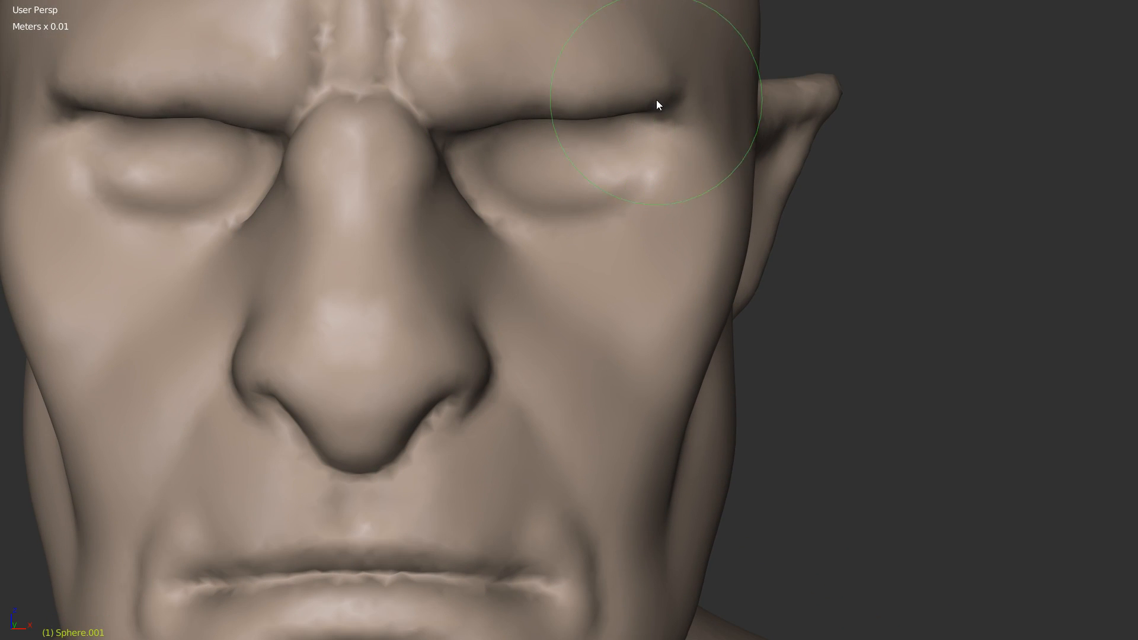
pyautogui.moveTo(656, 99); pyautogui.dragTo(658, 107)
pyautogui.moveTo(676, 104); pyautogui.dragTo(677, 108)
# Step: Adjust the brow above the eye and smooth its transition into the forehead
pyautogui.scroll(-2, 711, 137)
pyautogui.moveTo(562, 190); pyautogui.dragTo(546, 176)
pyautogui.keyDown('shift'); pyautogui.moveTo(626, 171); pyautogui.dragTo(630, 160); pyautogui.keyUp('shift')
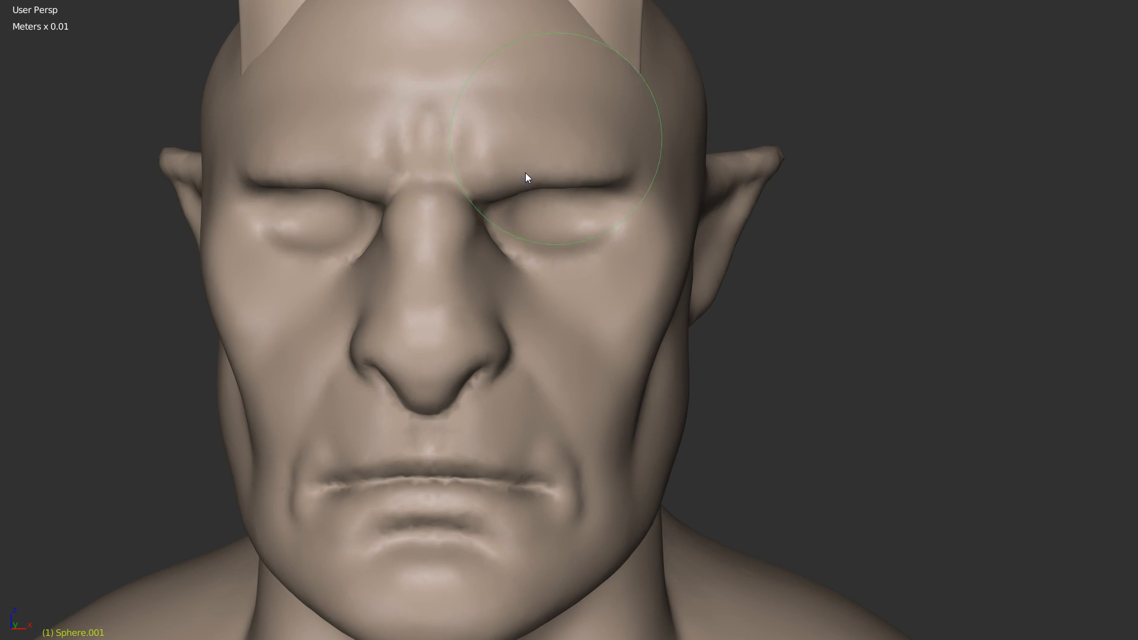
# Step: Check the head from the side and front, and reshape the cheek hollow below the cheekbone
pyautogui.scroll(-3, 557, 142)
pyautogui.moveTo(587, 111); pyautogui.dragTo(741, 255, button='middle')
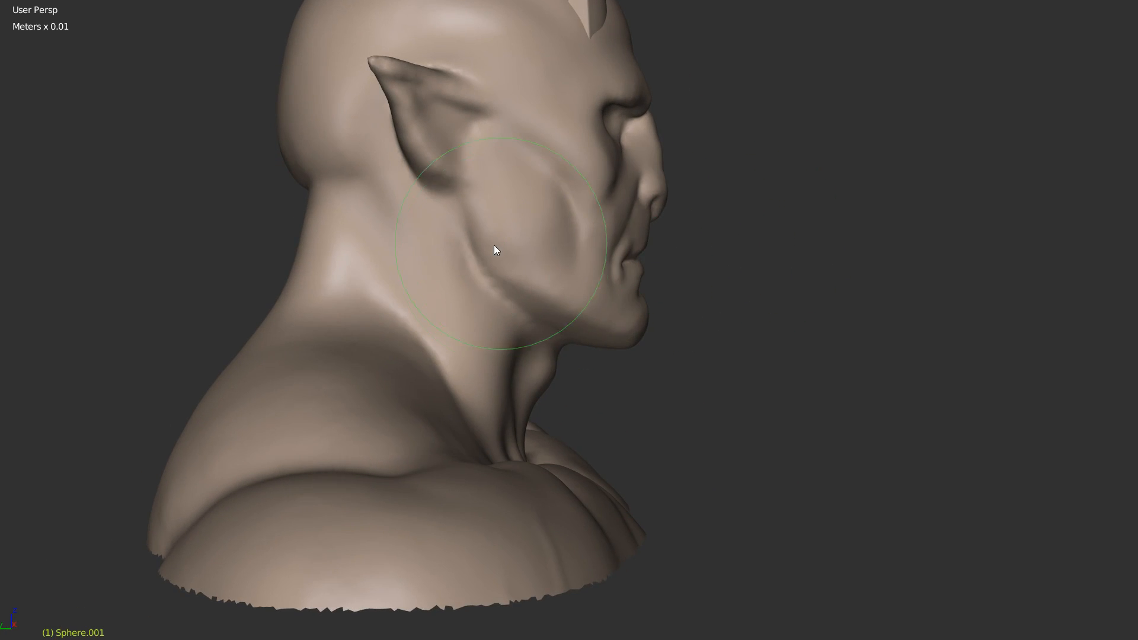
pyautogui.scroll(3, 562, 271)
pyautogui.scroll(-4, 562, 271)
pyautogui.moveTo(628, 283); pyautogui.dragTo(489, 280, button='middle')
pyautogui.scroll(4, 649, 191)
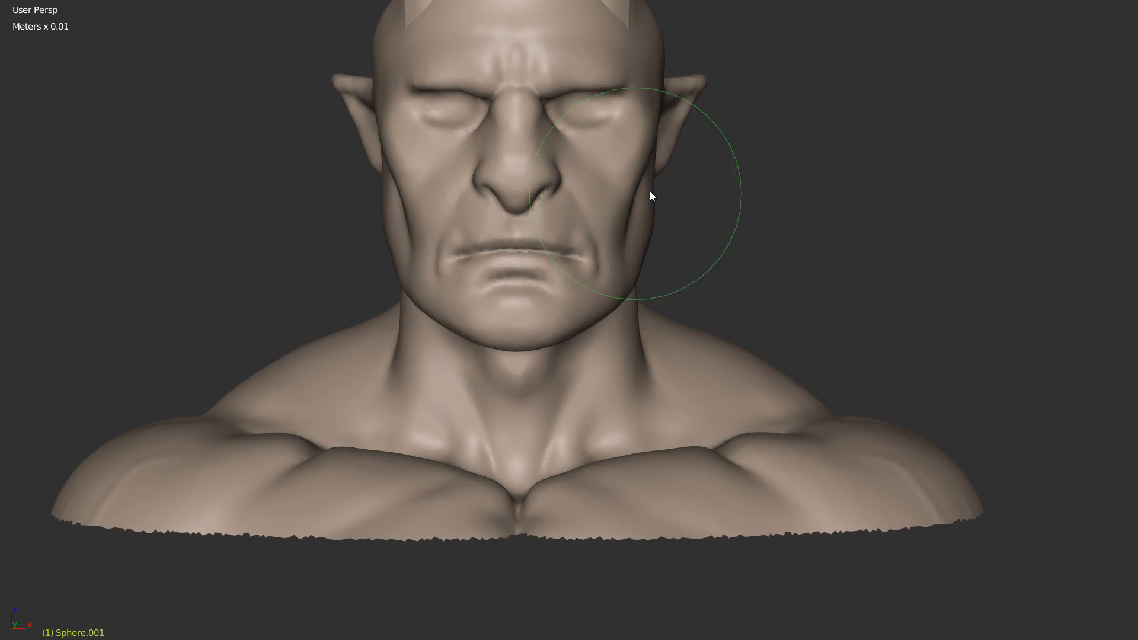
pyautogui.scroll(3, 651, 169)
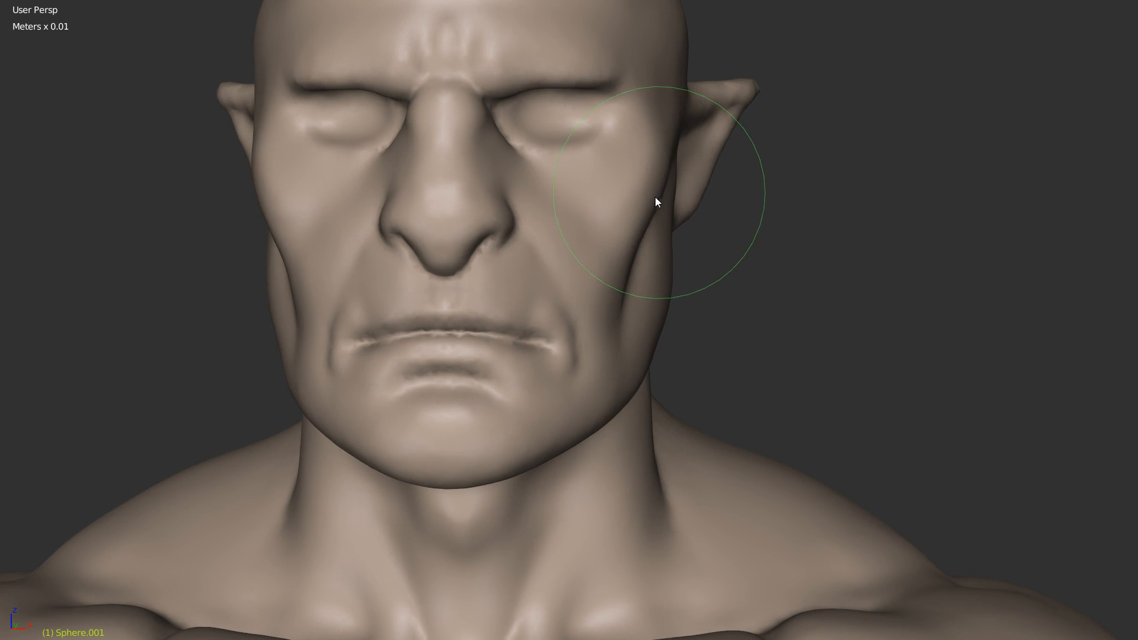
pyautogui.moveTo(630, 254)
pyautogui.mouseDown()
pyautogui.moveTo(611, 247)
pyautogui.moveTo(649, 274)
pyautogui.moveTo(650, 264)
pyautogui.mouseUp()
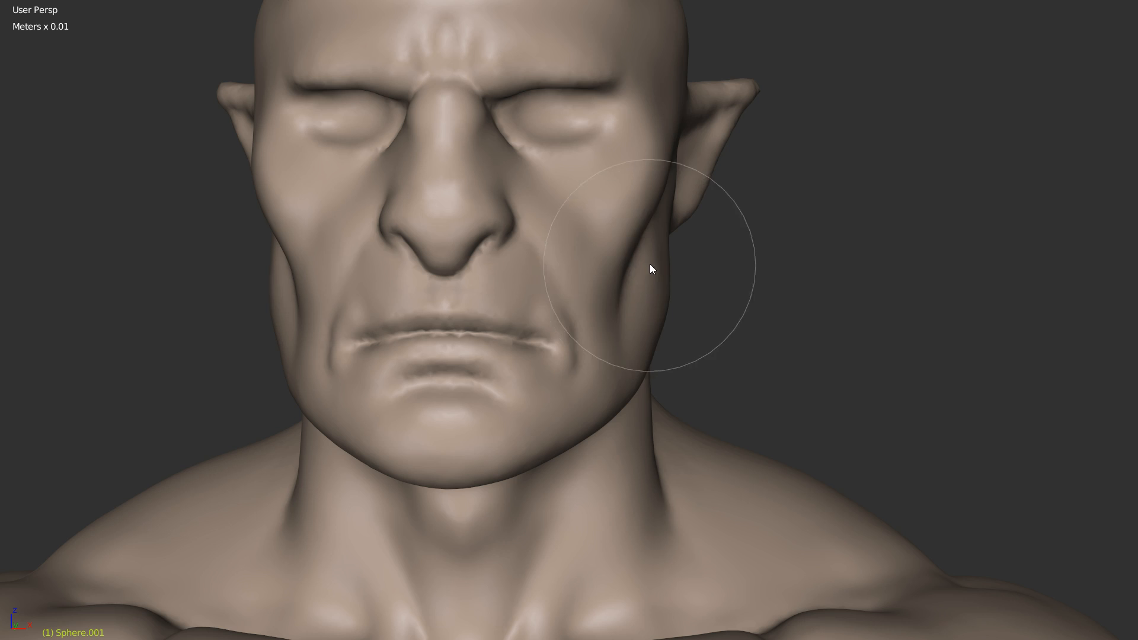
# Step: Pull out a rounded tragus bump at the front edge of the ear opening
pyautogui.moveTo(670, 332)
pyautogui.mouseDown(button='middle')
pyautogui.moveTo(624, 317)
pyautogui.moveTo(717, 350)
pyautogui.moveTo(755, 330)
pyautogui.moveTo(691, 368)
pyautogui.moveTo(688, 394)
pyautogui.moveTo(688, 259)
pyautogui.moveTo(661, 318)
pyautogui.mouseUp(button='middle')
pyautogui.scroll(-3, 645, 285)
pyautogui.scroll(4, 661, 317)
pyautogui.moveTo(712, 155)
pyautogui.keyDown('shift'); pyautogui.mouseDown(button='middle')
pyautogui.moveTo(613, 274)
pyautogui.moveTo(623, 251)
pyautogui.moveTo(682, 231)
pyautogui.mouseUp(button='middle'); pyautogui.keyUp('shift')
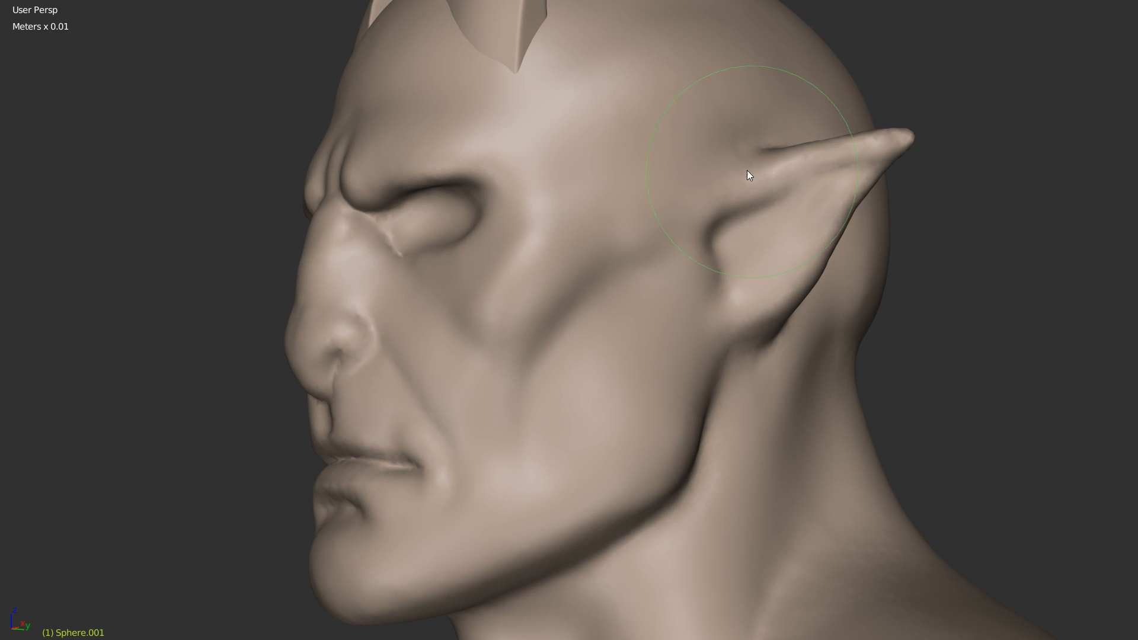
pyautogui.moveTo(704, 179)
pyautogui.mouseDown(button='middle')
pyautogui.moveTo(656, 204)
pyautogui.moveTo(636, 247)
pyautogui.moveTo(662, 243)
pyautogui.mouseUp(button='middle')
pyautogui.scroll(2, 623, 211)
pyautogui.scroll(4, 658, 225)
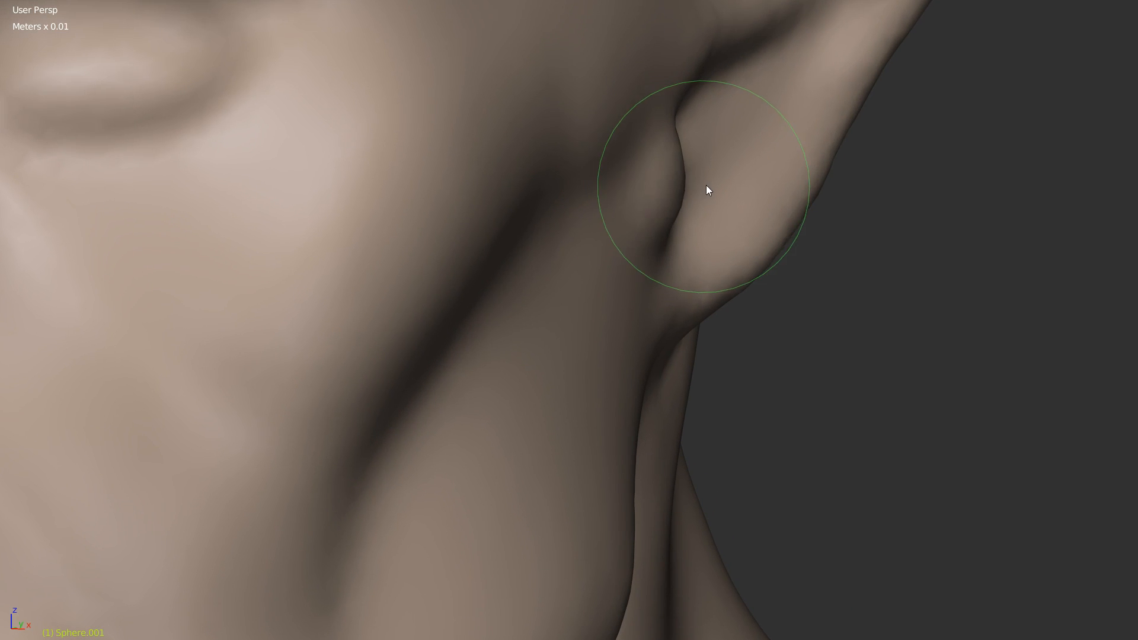
pyautogui.scroll(-8, 715, 195)
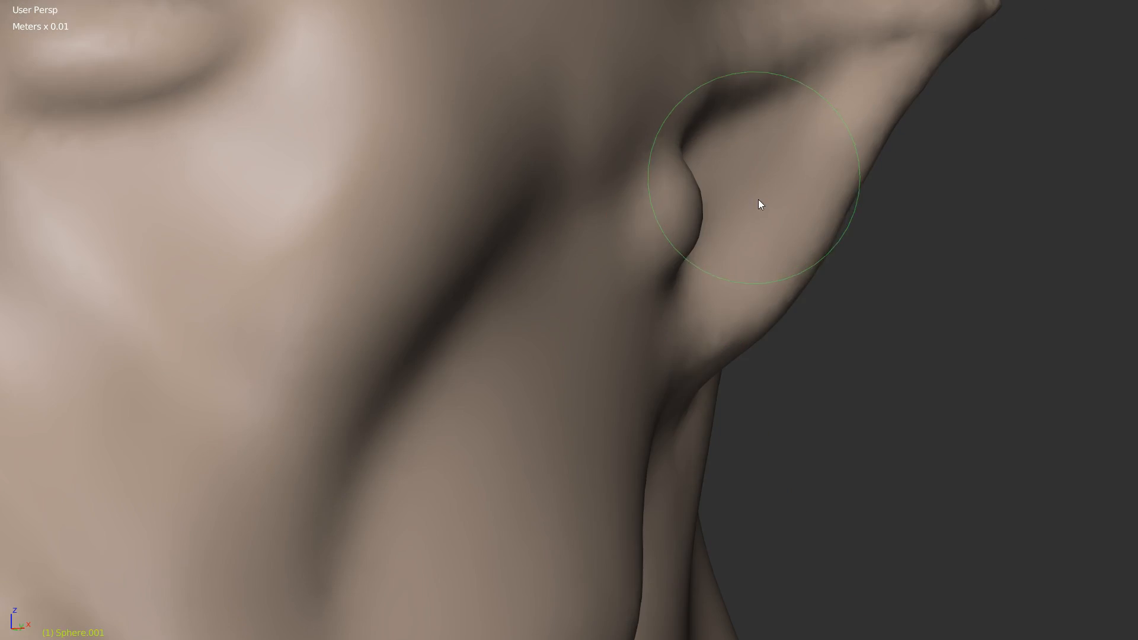
pyautogui.scroll(-2, 500, 357)
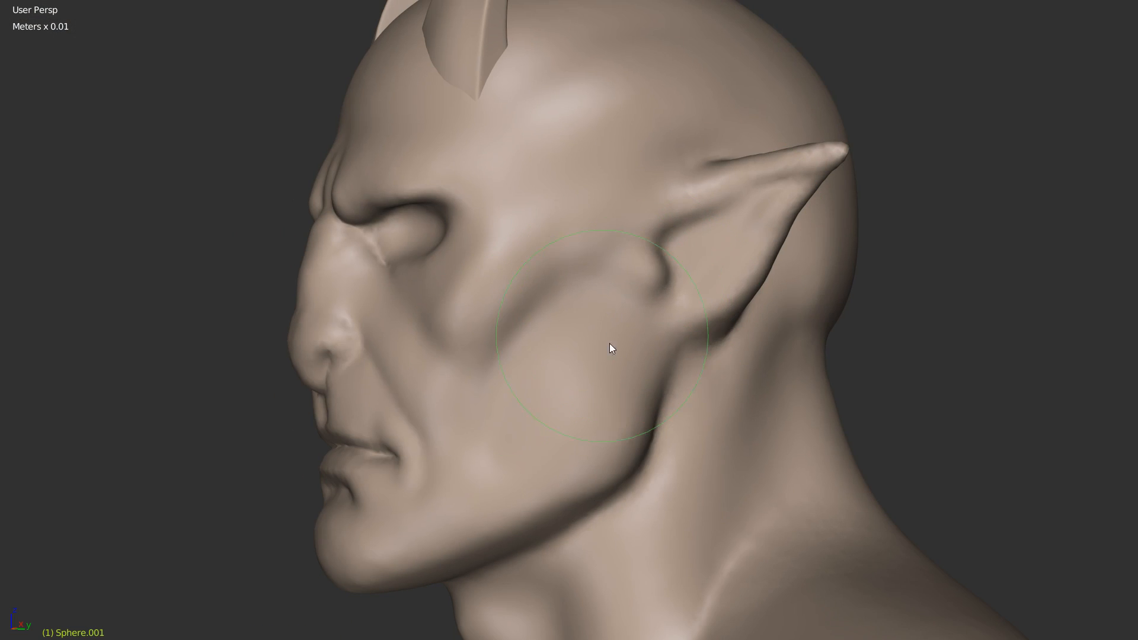
# Step: Fill out the side of the jaw and soften the cheek hollow above it
pyautogui.scroll(-4, 606, 298)
pyautogui.moveTo(605, 298); pyautogui.dragTo(547, 290, button='middle')
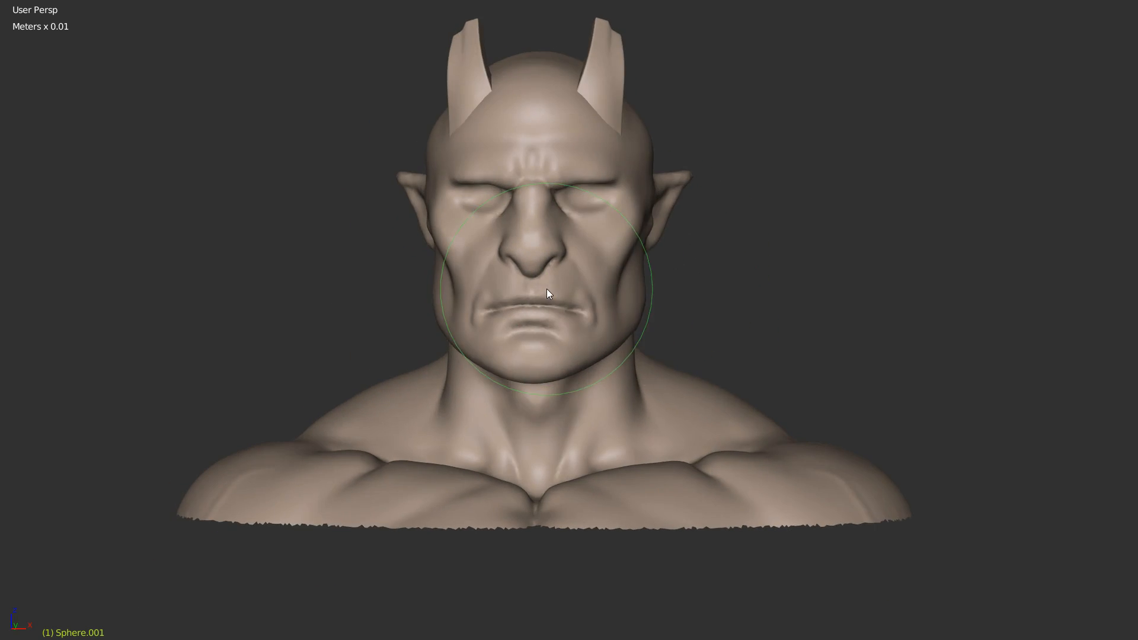
pyautogui.scroll(5, 645, 220)
pyautogui.moveTo(645, 219); pyautogui.dragTo(659, 237, button='middle')
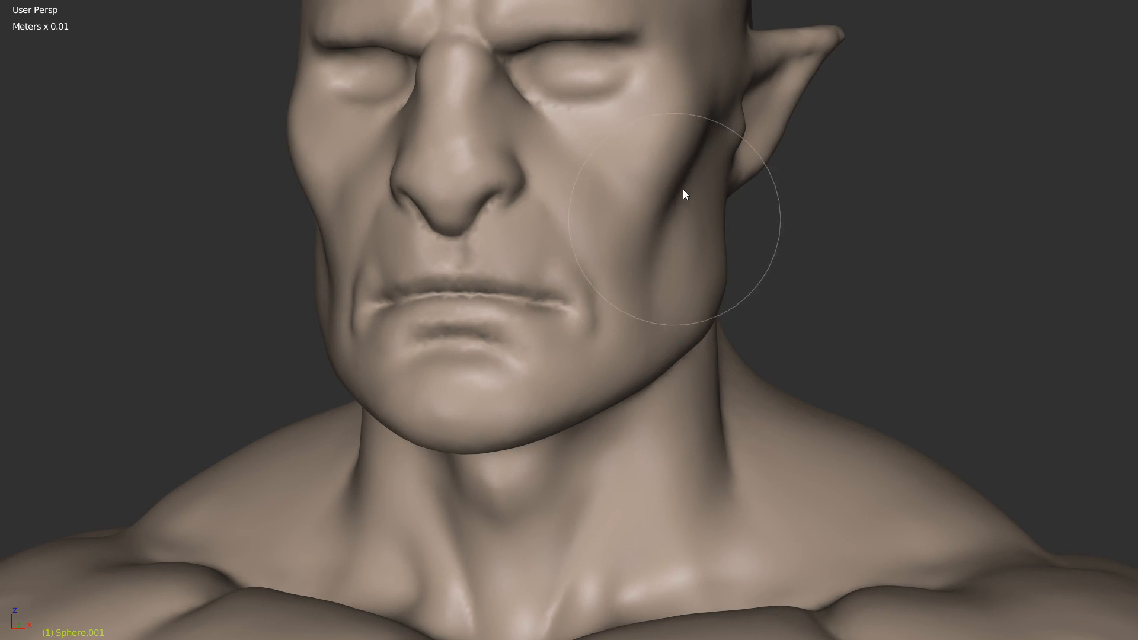
pyautogui.moveTo(658, 221)
pyautogui.mouseDown()
pyautogui.moveTo(667, 265)
pyautogui.moveTo(642, 221)
pyautogui.moveTo(670, 236)
pyautogui.moveTo(654, 299)
pyautogui.mouseUp()
# Step: Examine the reshaped jaw and cheek from the front, side and three-quarter views
pyautogui.scroll(-3, 676, 261)
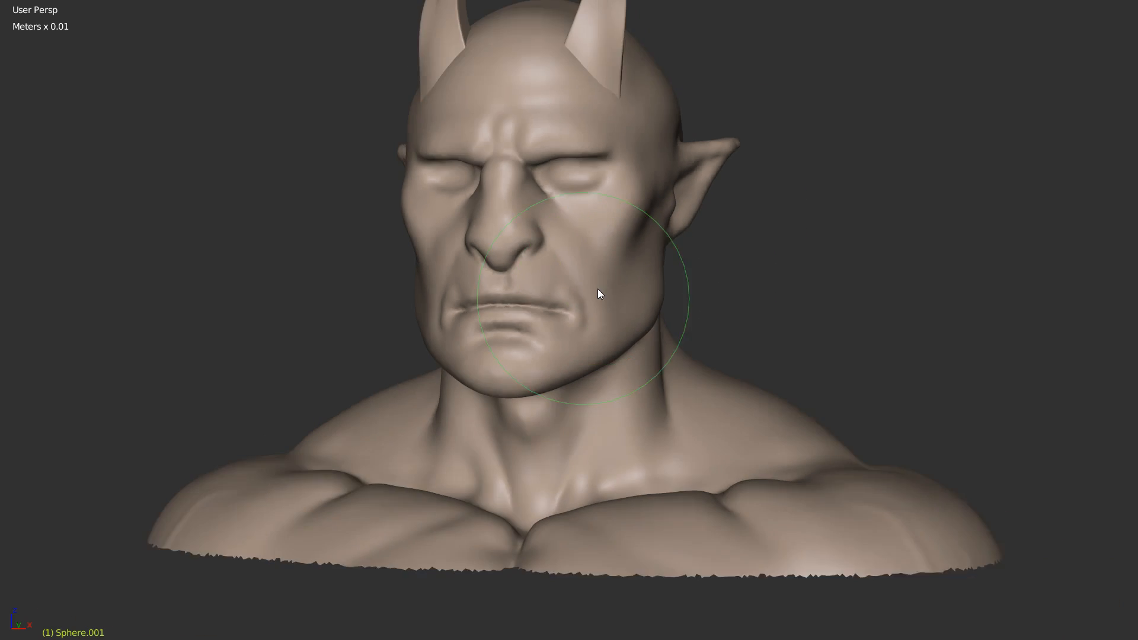
pyautogui.scroll(3, 646, 268)
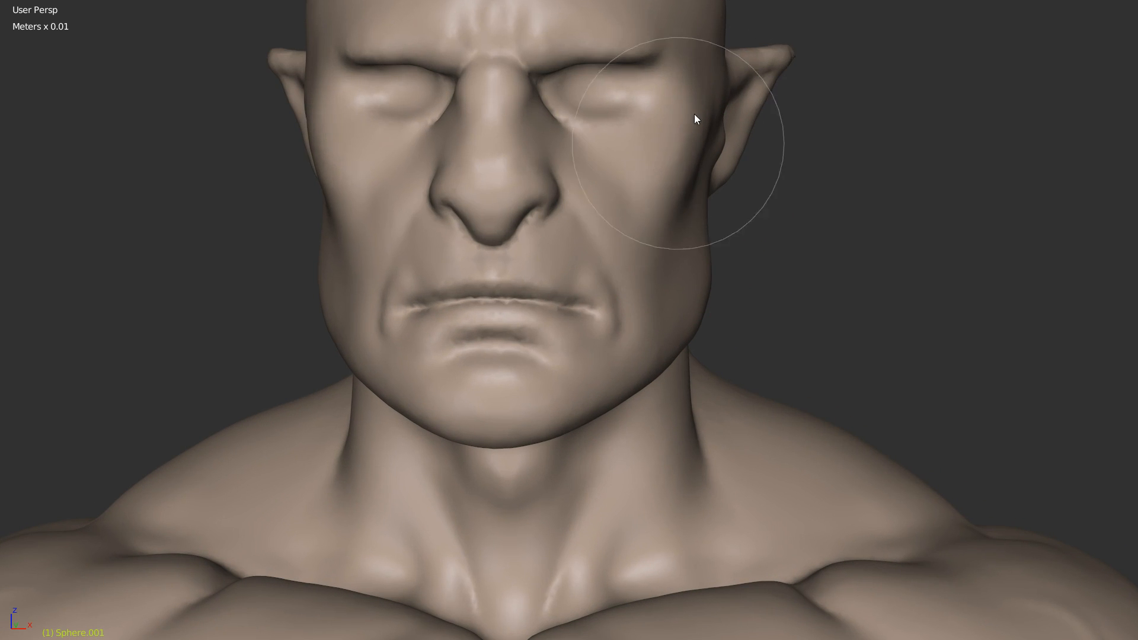
pyautogui.moveTo(694, 119); pyautogui.dragTo(546, 168, button='middle')
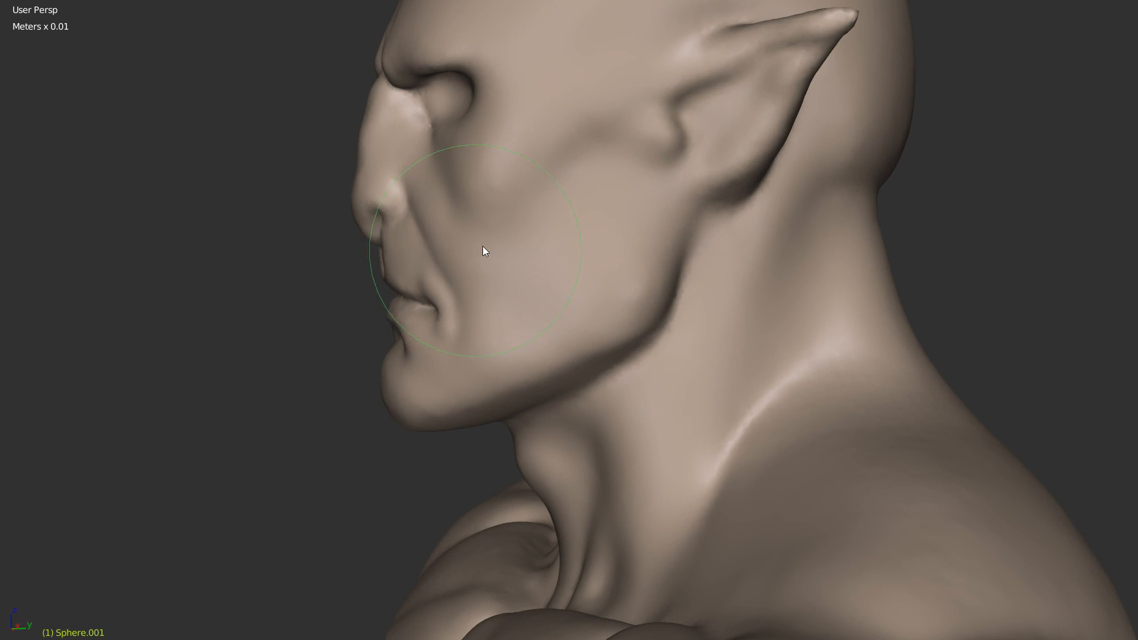
pyautogui.scroll(-2, 583, 208)
pyautogui.scroll(-4, 569, 208)
pyautogui.moveTo(538, 247); pyautogui.dragTo(550, 163, button='middle')
pyautogui.moveTo(628, 204)
pyautogui.mouseDown(button='middle')
pyautogui.moveTo(576, 229)
pyautogui.moveTo(590, 209)
pyautogui.moveTo(641, 192)
pyautogui.mouseUp(button='middle')
# Step: Switch to Object Mode and examine the head's proportions against the whole muscular body
pyautogui.press('KP_1')
pyautogui.press('Tab')
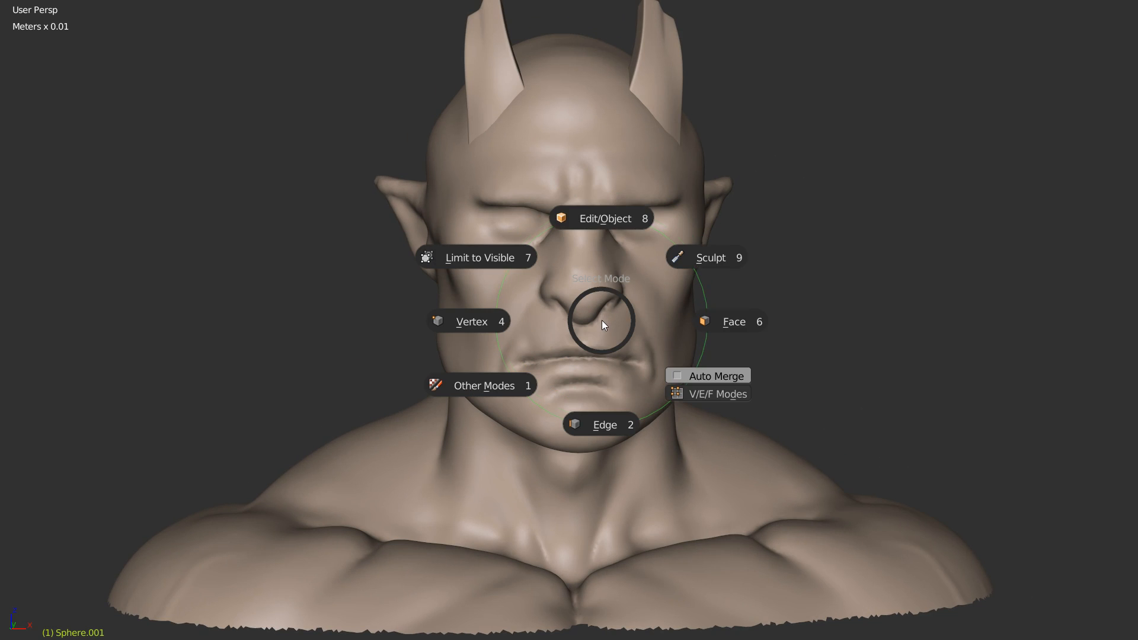
pyautogui.click(605, 219)
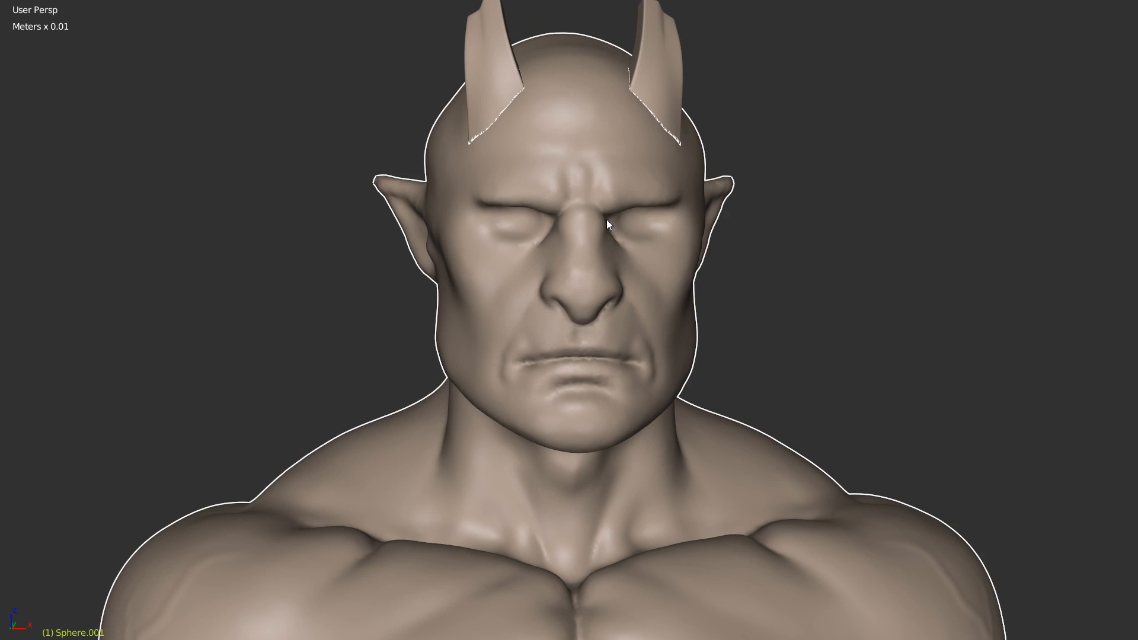
pyautogui.scroll(2, 691, 246)
pyautogui.moveTo(691, 246); pyautogui.dragTo(682, 247, button='middle')
pyautogui.keyDown('ctrl'); pyautogui.moveTo(683, 248); pyautogui.dragTo(592, 319, button='middle'); pyautogui.keyUp('ctrl')
pyautogui.keyDown('shift'); pyautogui.moveTo(635, 495); pyautogui.dragTo(648, 312, button='middle'); pyautogui.keyUp('shift')
pyautogui.rightClick(617, 333)
pyautogui.press('Escape')
pyautogui.keyDown('ctrl'); pyautogui.moveTo(647, 312); pyautogui.dragTo(492, 318, button='middle'); pyautogui.keyUp('ctrl')
pyautogui.moveTo(640, 317); pyautogui.dragTo(610, 316, button='middle')
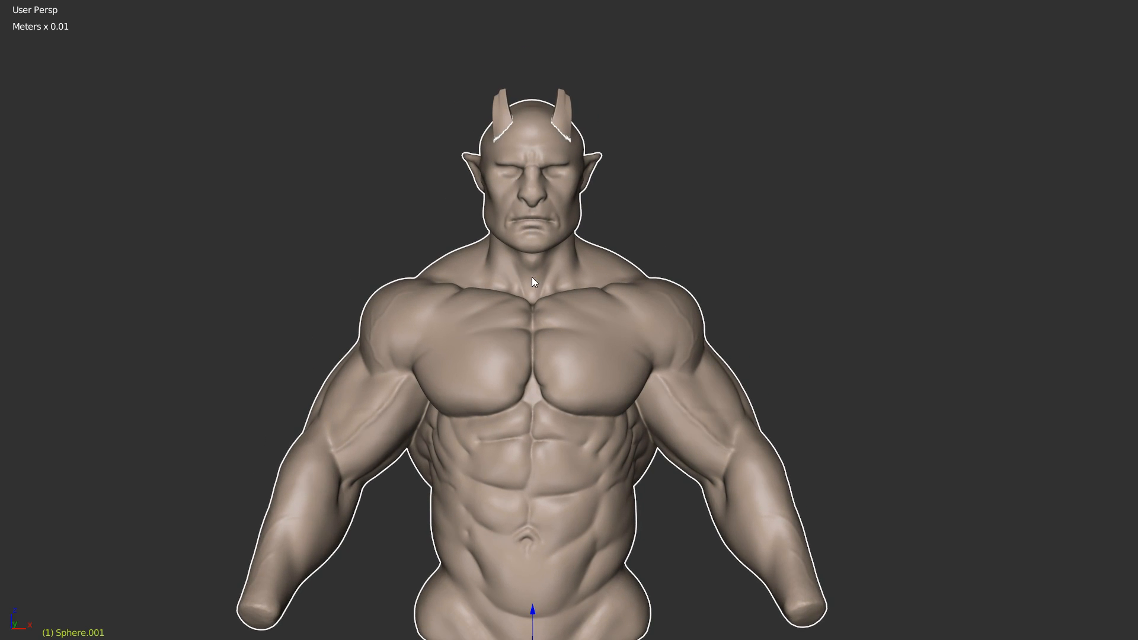
pyautogui.moveTo(505, 276); pyautogui.dragTo(557, 298, button='middle')
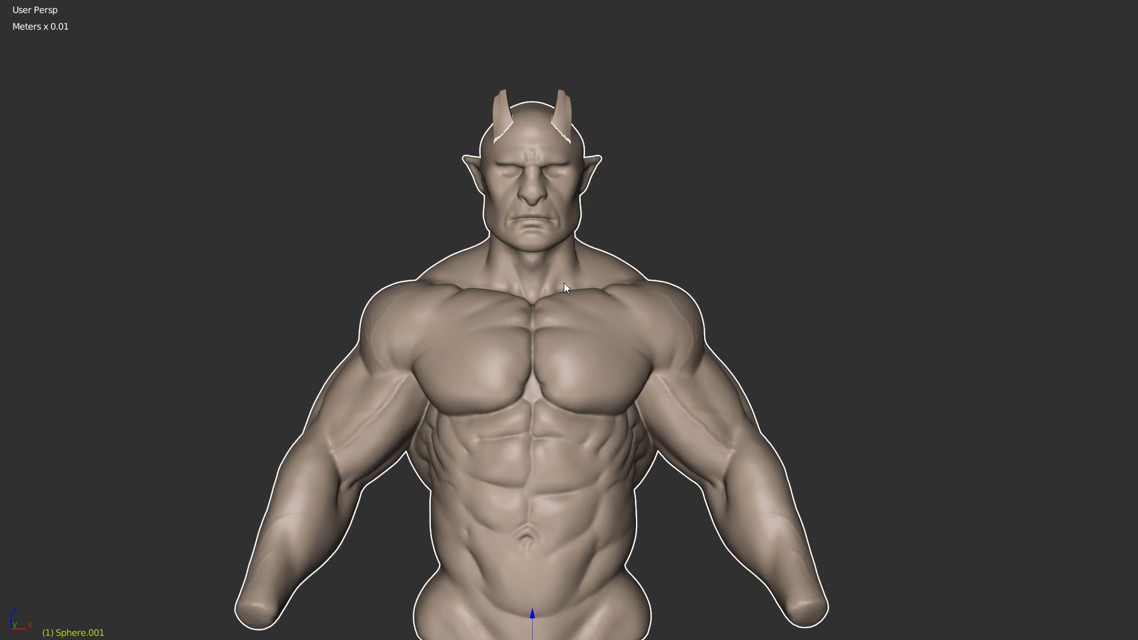
# Step: Return to Sculpt Mode and unhide the rest of the body
pyautogui.press('Tab')
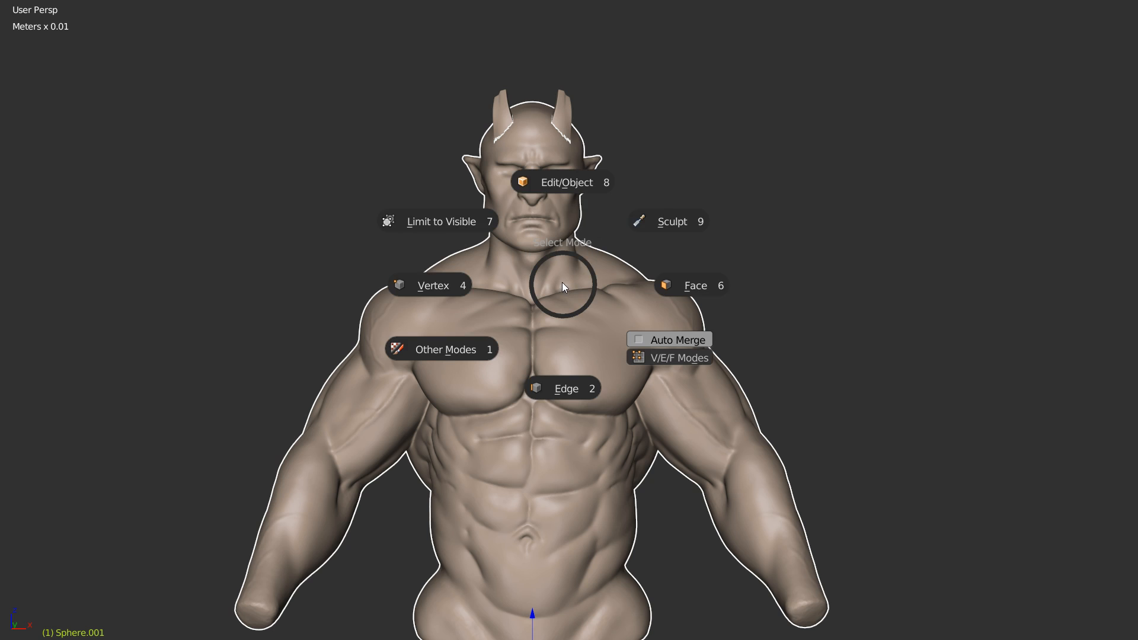
pyautogui.click(649, 226)
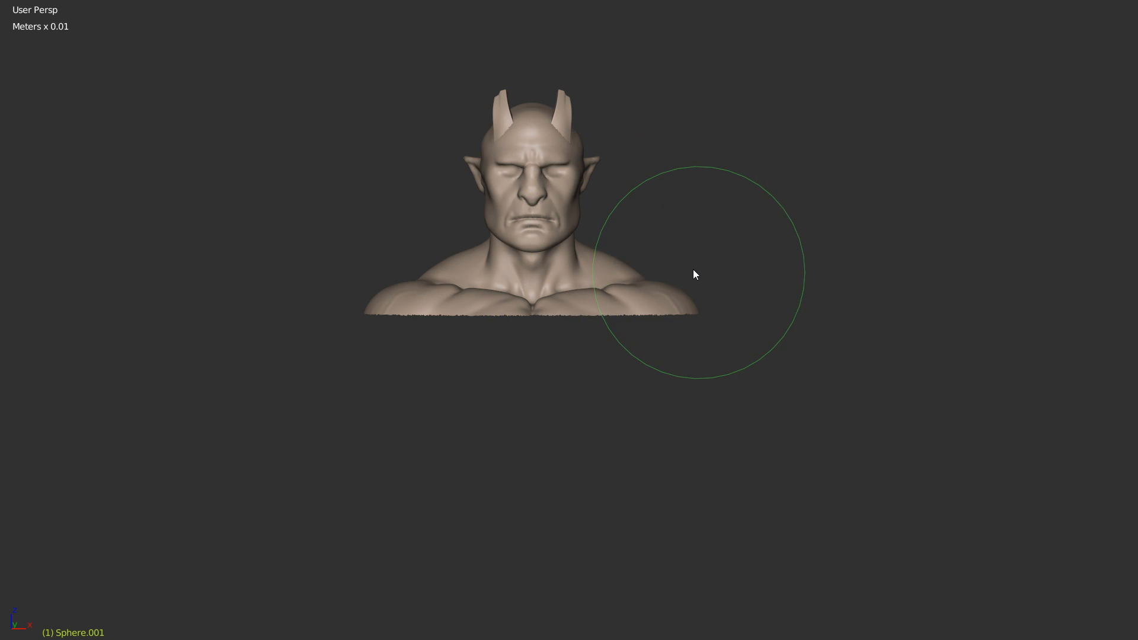
pyautogui.hotkey('alt', 'h')
pyautogui.scroll(1, 584, 256)
pyautogui.scroll(2, 586, 255)
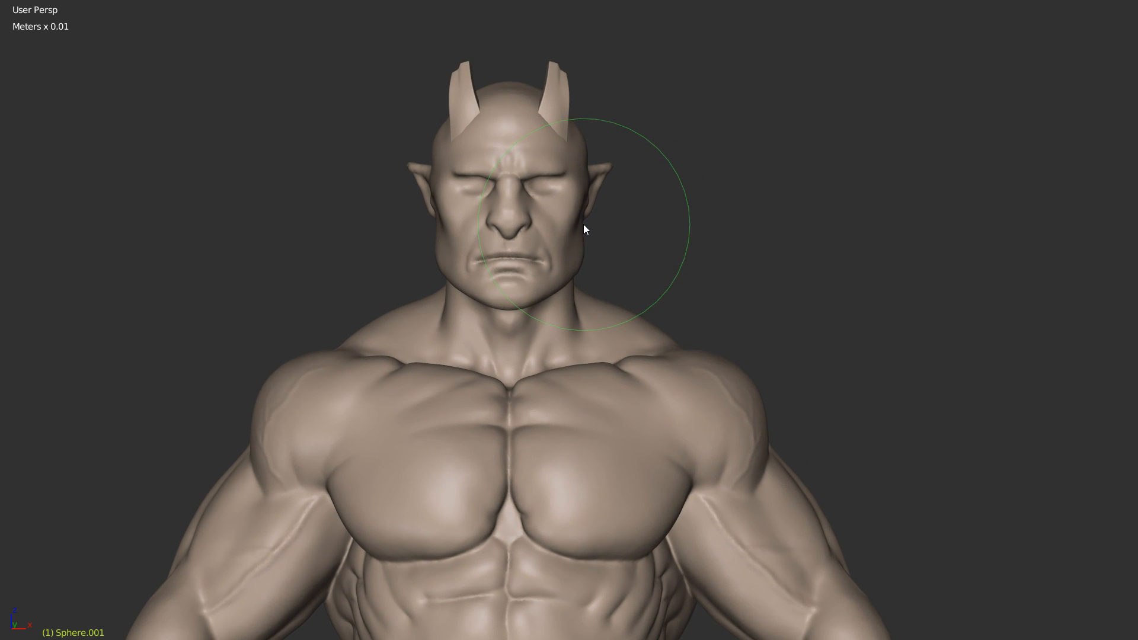
# Step: Pull the chin down and adjust the ears and upper skull with the Grab brush to give the head a fuller shape
pyautogui.moveTo(511, 304); pyautogui.dragTo(513, 308)
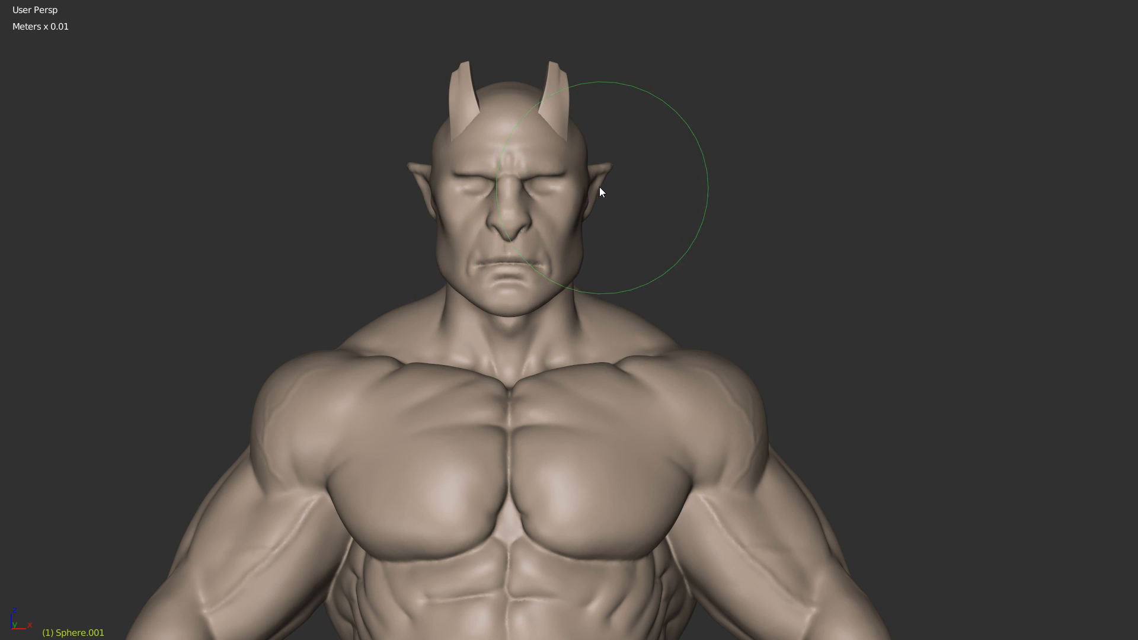
pyautogui.moveTo(600, 180); pyautogui.dragTo(600, 178)
pyautogui.moveTo(549, 95); pyautogui.dragTo(561, 104)
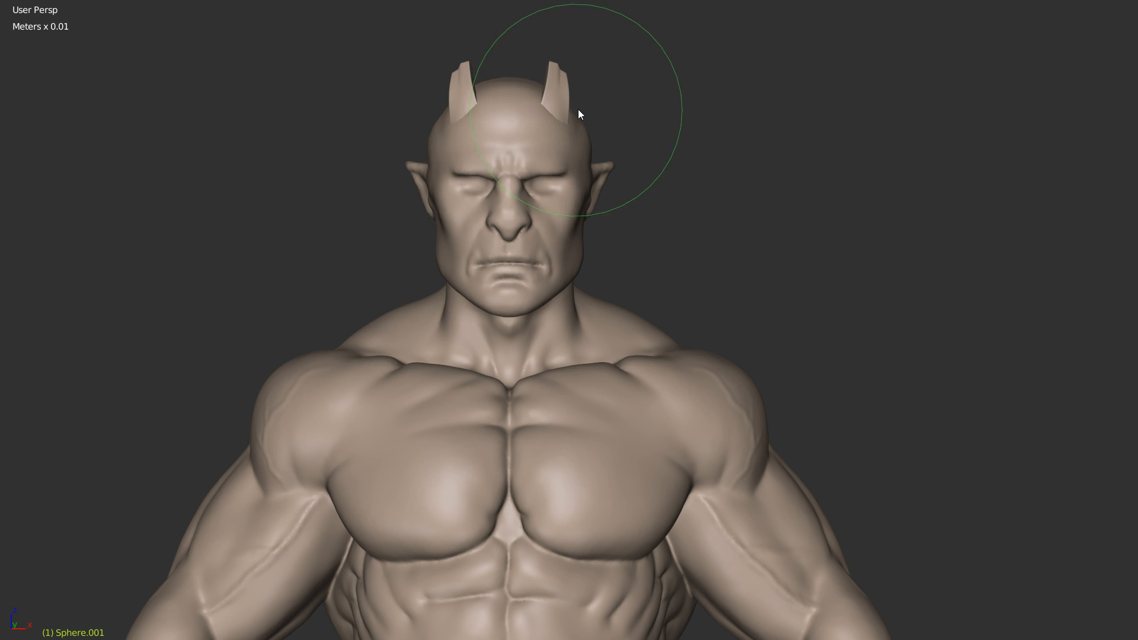
pyautogui.scroll(2, 575, 109)
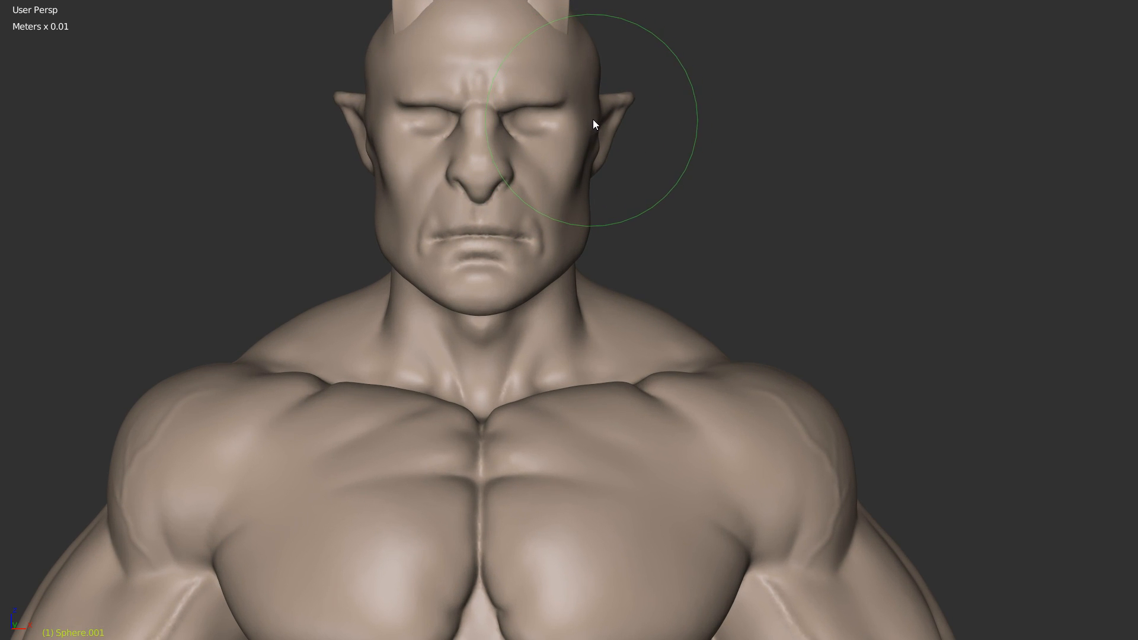
# Step: Smooth the side of the neck behind the jaw and pull the jaw's rear corner outward with the Grab brush
pyautogui.scroll(3, 589, 195)
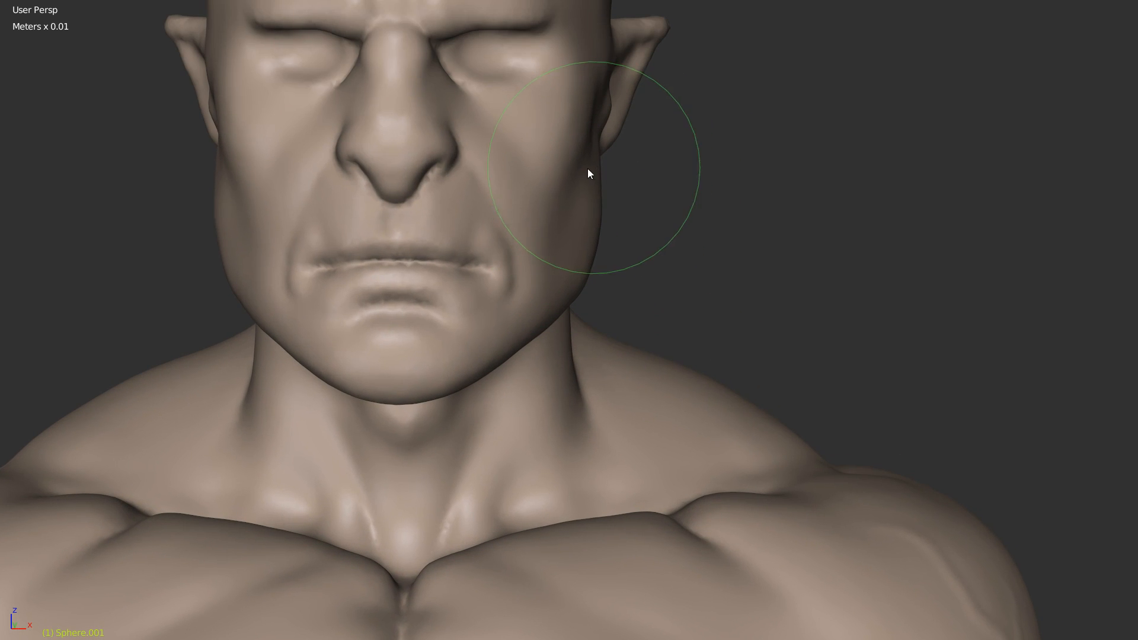
pyautogui.scroll(-3, 588, 334)
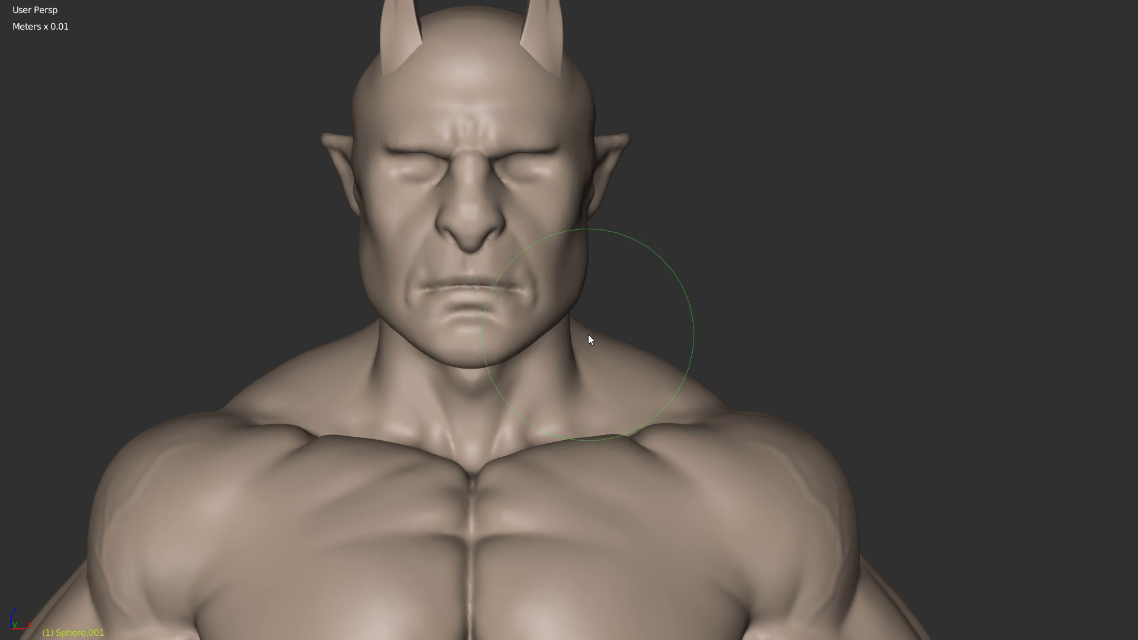
pyautogui.scroll(1, 638, 294)
pyautogui.scroll(1, 638, 294)
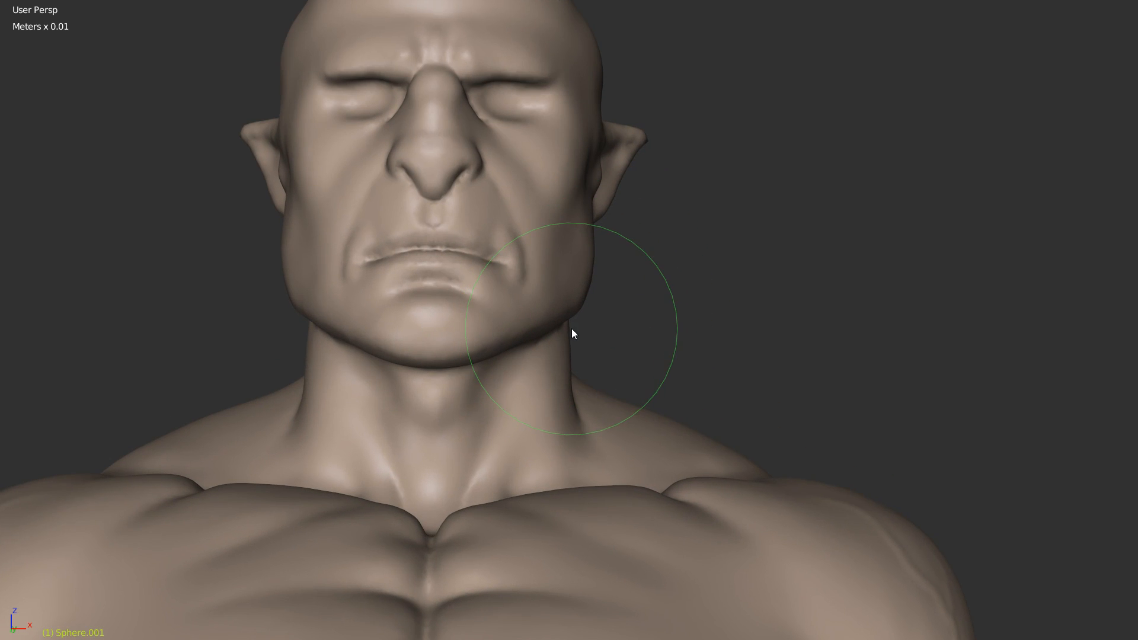
pyautogui.moveTo(560, 374)
pyautogui.mouseDown(button='middle')
pyautogui.moveTo(491, 336)
pyautogui.moveTo(605, 315)
pyautogui.moveTo(582, 300)
pyautogui.mouseUp(button='middle')
pyautogui.scroll(3, 528, 296)
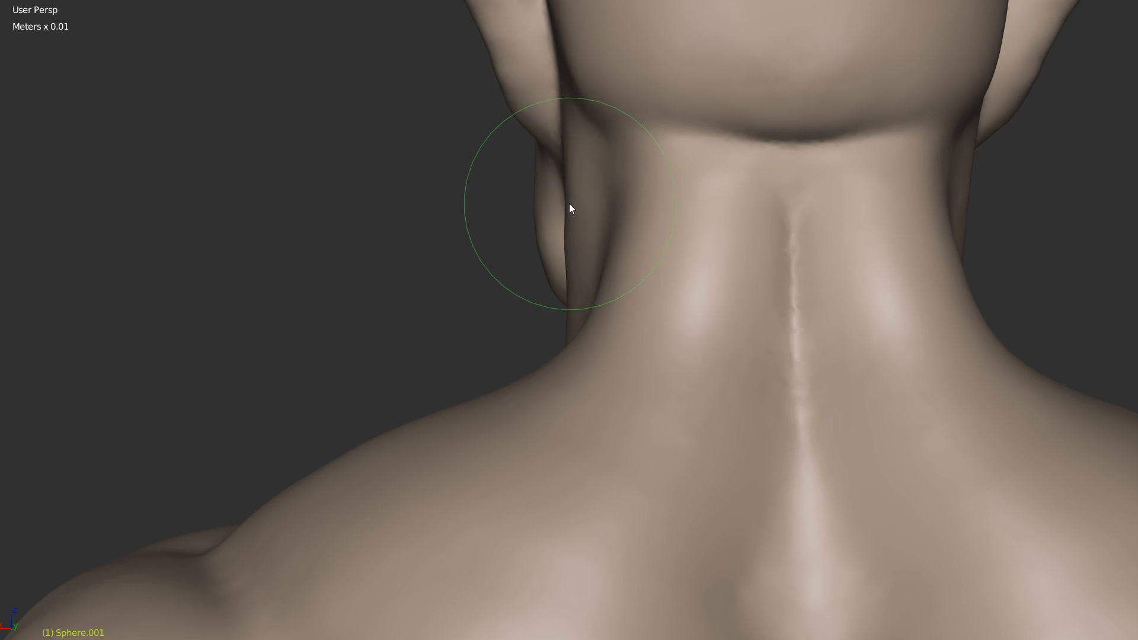
pyautogui.keyDown('shift'); pyautogui.moveTo(561, 242); pyautogui.dragTo(562, 251); pyautogui.keyUp('shift')
pyautogui.scroll(-5, 562, 250)
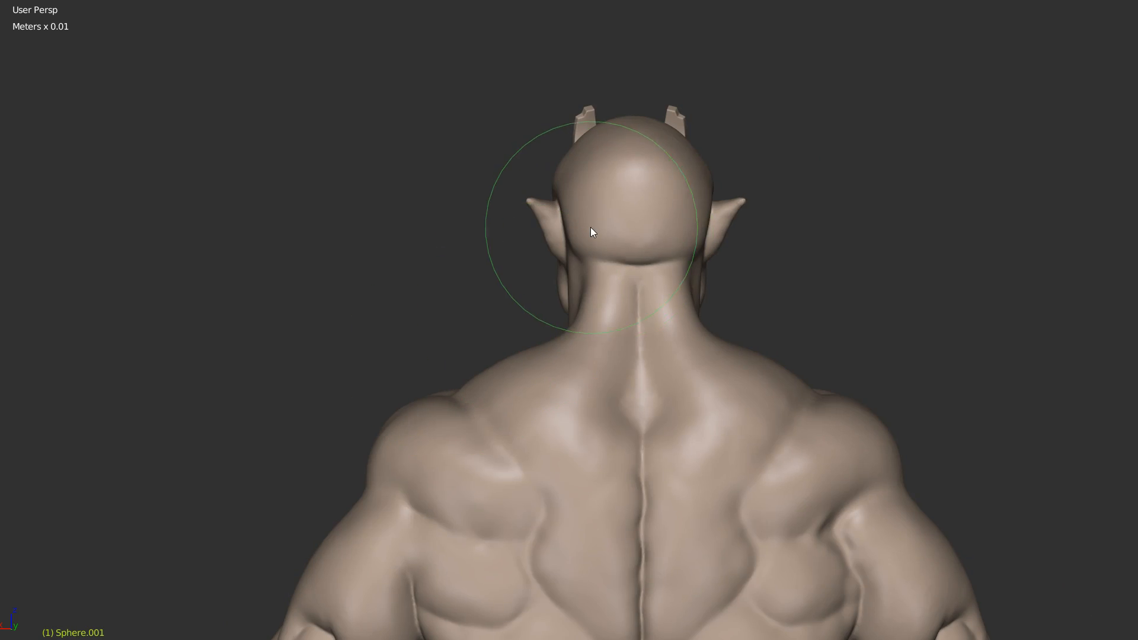
pyautogui.scroll(2, 592, 231)
pyautogui.moveTo(571, 299); pyautogui.dragTo(558, 314)
# Step: Examine the head's proportions against the torso from the side, three-quarter and front orthographic views
pyautogui.moveTo(489, 336); pyautogui.dragTo(703, 336, button='middle')
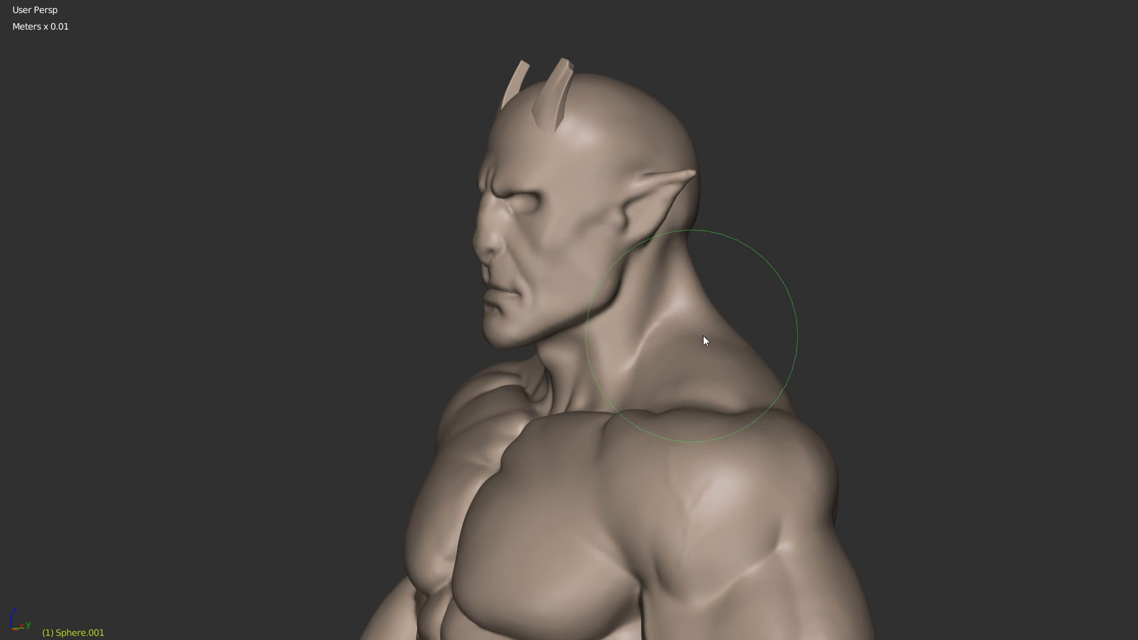
pyautogui.moveTo(705, 292); pyautogui.dragTo(471, 349, button='middle')
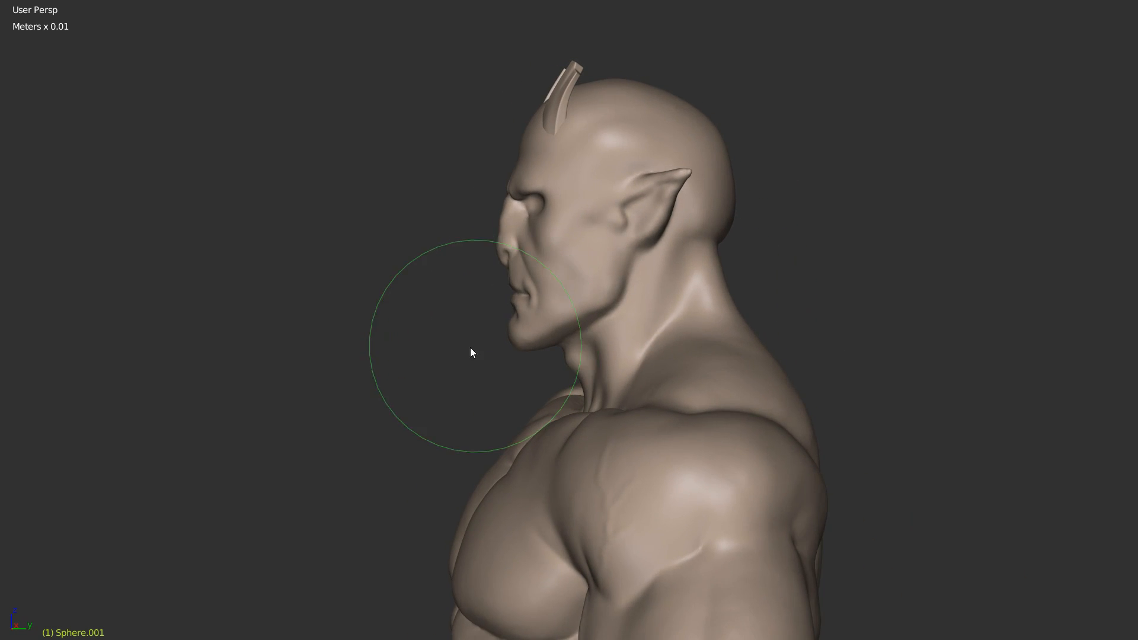
pyautogui.scroll(2, 474, 338)
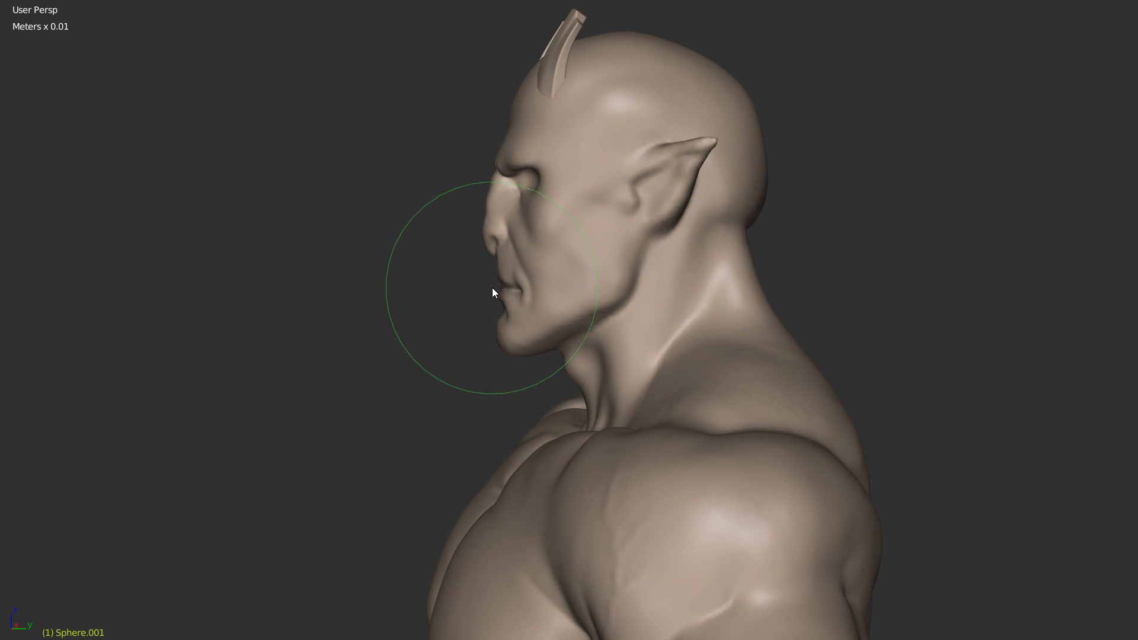
pyautogui.moveTo(544, 280); pyautogui.dragTo(553, 276, button='middle')
pyautogui.moveTo(502, 325)
pyautogui.mouseDown(button='middle')
pyautogui.moveTo(663, 330)
pyautogui.moveTo(595, 330)
pyautogui.mouseUp(button='middle')
pyautogui.scroll(3, 594, 330)
pyautogui.scroll(-5, 675, 330)
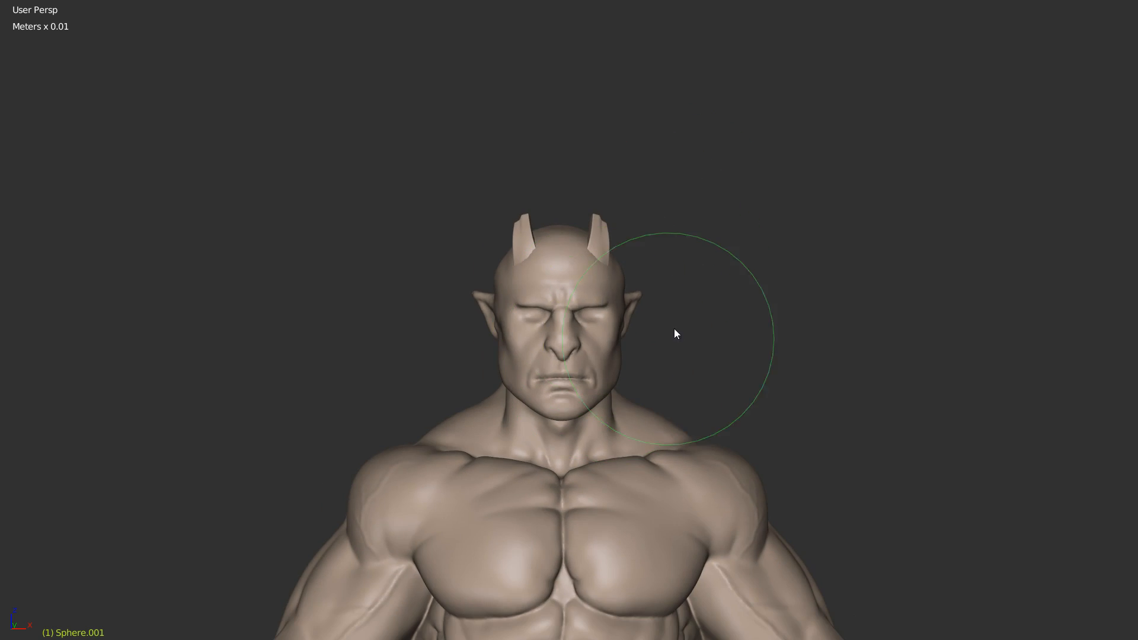
pyautogui.scroll(3, 584, 310)
pyautogui.scroll(-2, 596, 303)
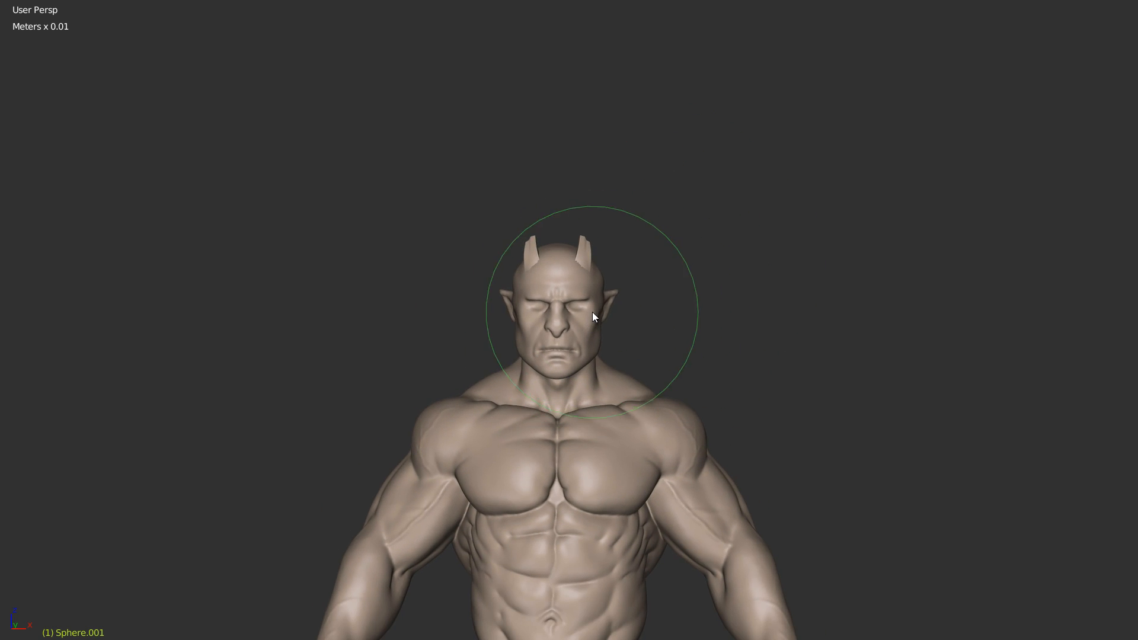
pyautogui.scroll(1, 593, 314)
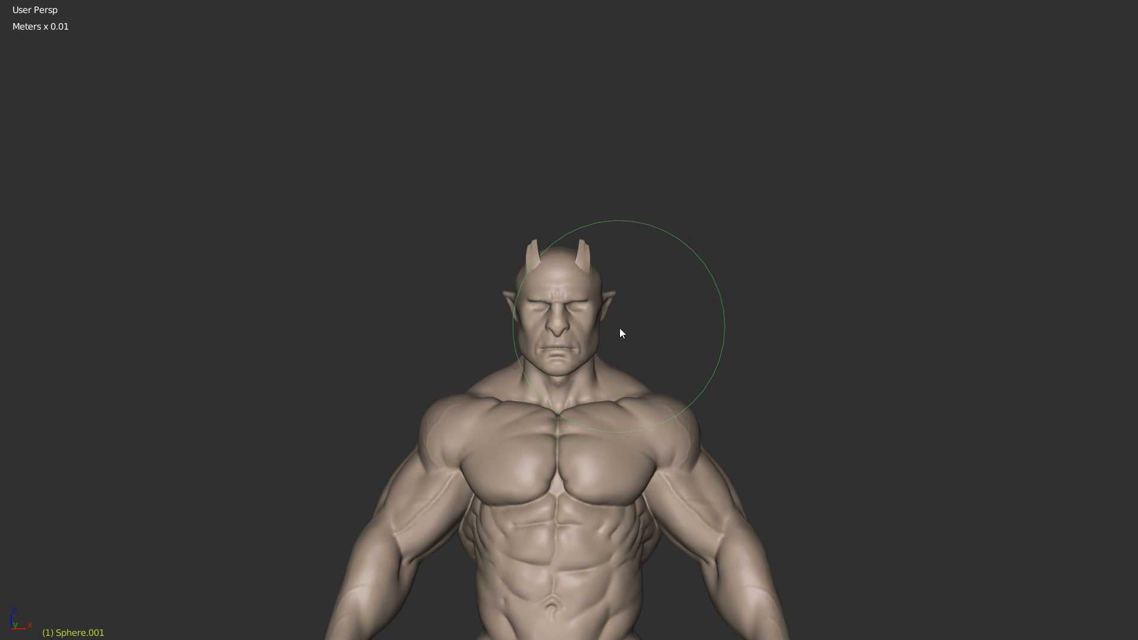
pyautogui.scroll(2, 620, 328)
pyautogui.scroll(-3, 638, 268)
pyautogui.press('KP_1')
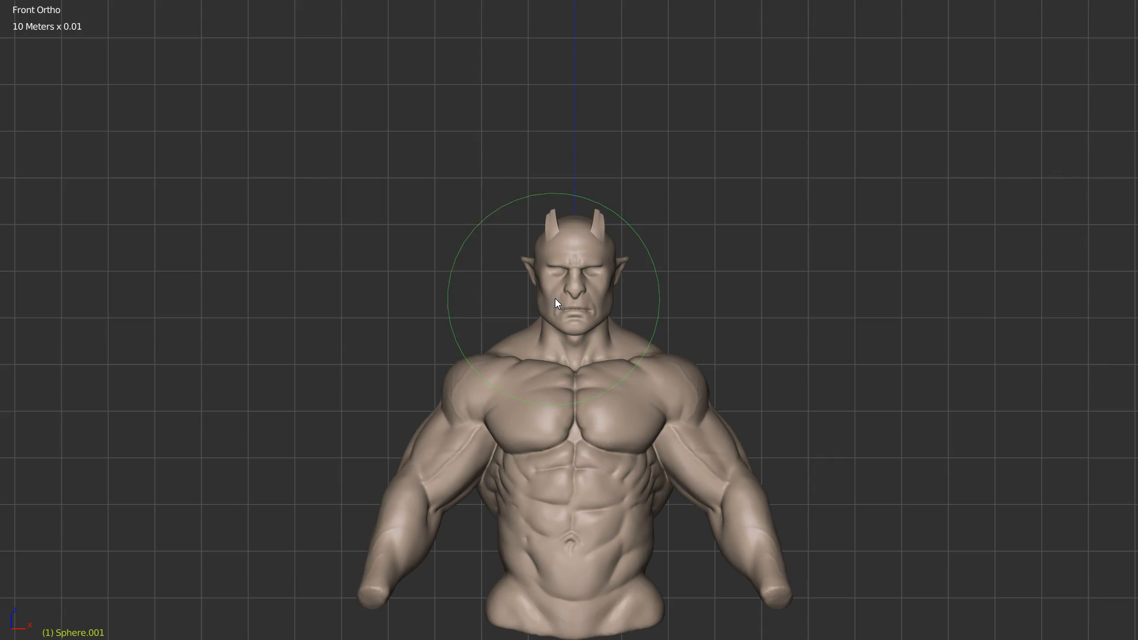
pyautogui.scroll(7, 656, 254)
pyautogui.scroll(-3, 616, 289)
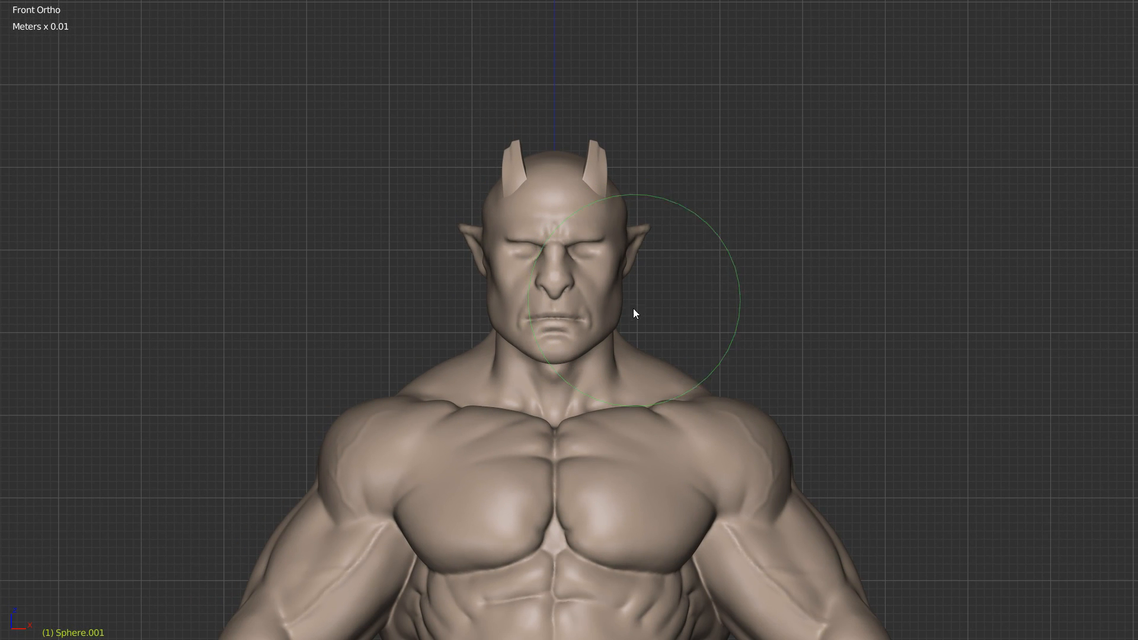
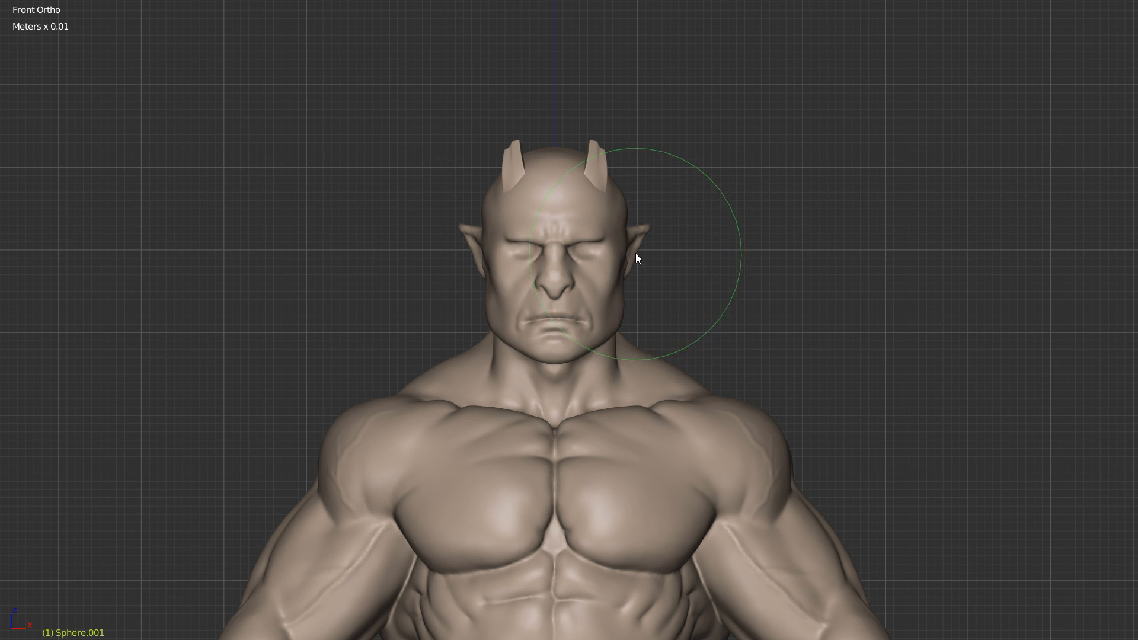
# Step: In the right orthographic view, push the forehead slightly forward and pull the upper back of the skull outward
pyautogui.press('q')
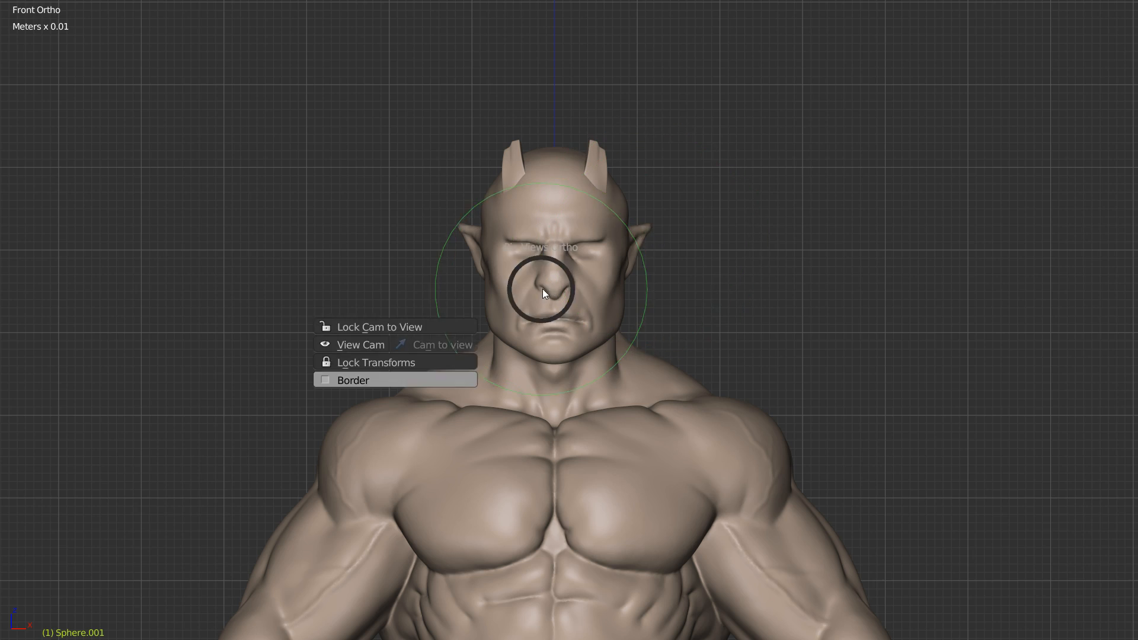
pyautogui.click(640, 276)
pyautogui.scroll(-2, 589, 227)
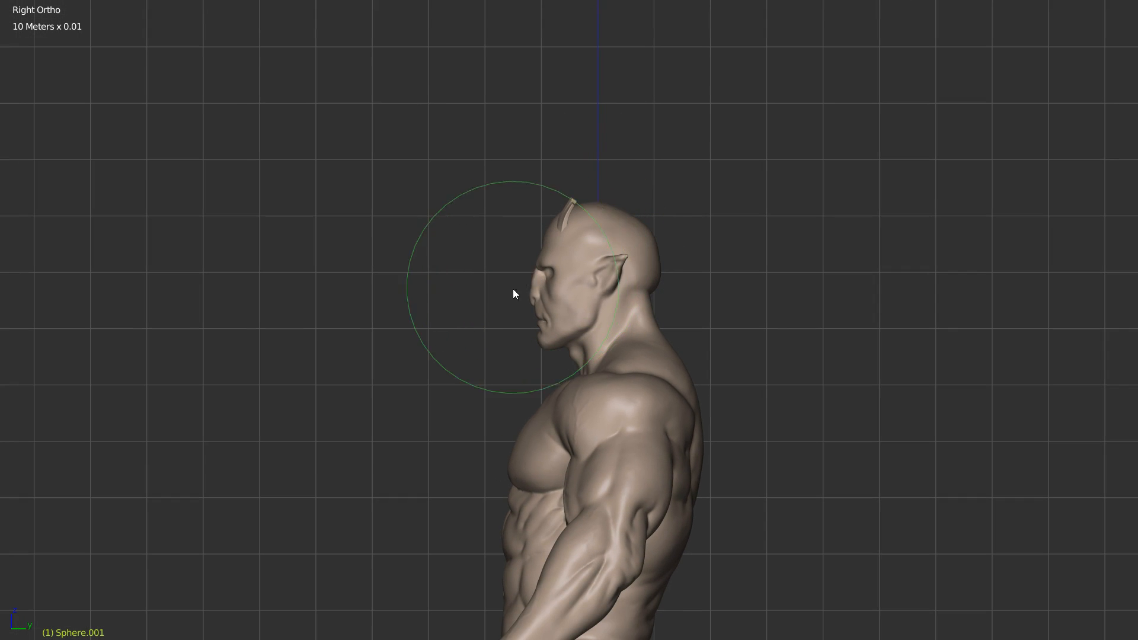
pyautogui.scroll(3, 571, 211)
pyautogui.moveTo(527, 180); pyautogui.dragTo(520, 179)
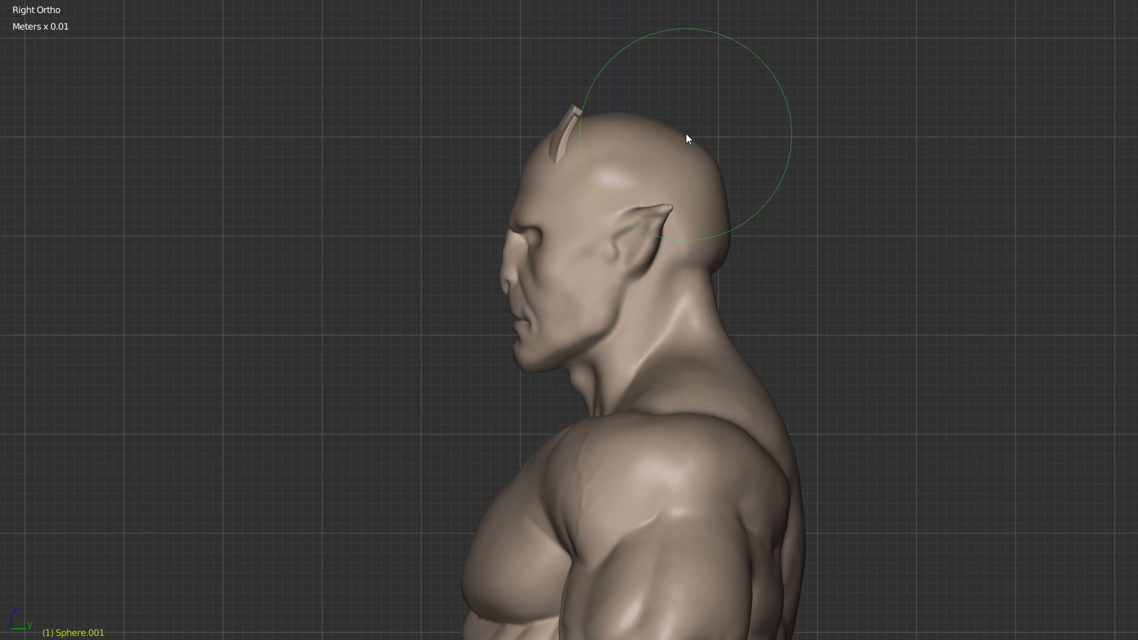
pyautogui.moveTo(698, 138); pyautogui.dragTo(731, 192)
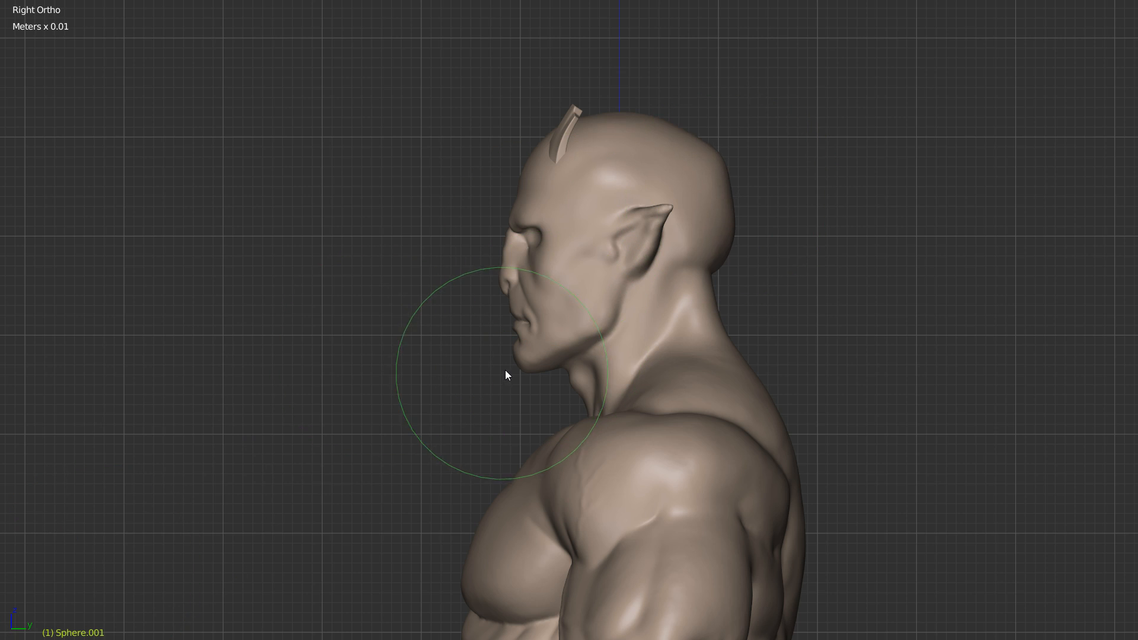
# Step: Save the current sculpt file
pyautogui.hotkey('ctrl', 's')
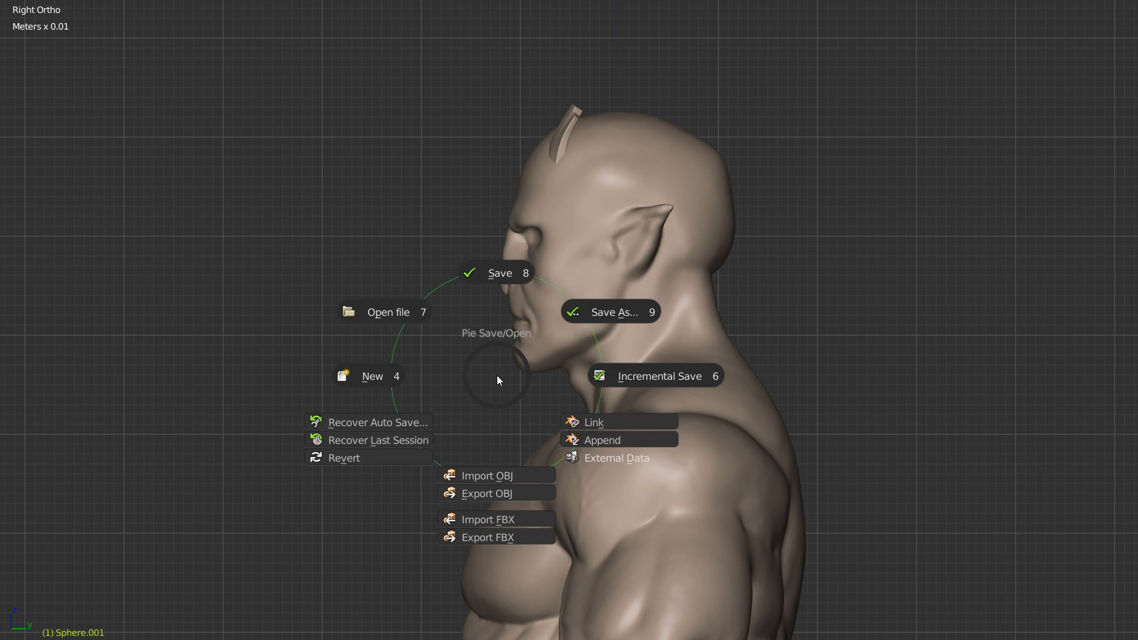
pyautogui.click(496, 273)
pyautogui.click(495, 274)
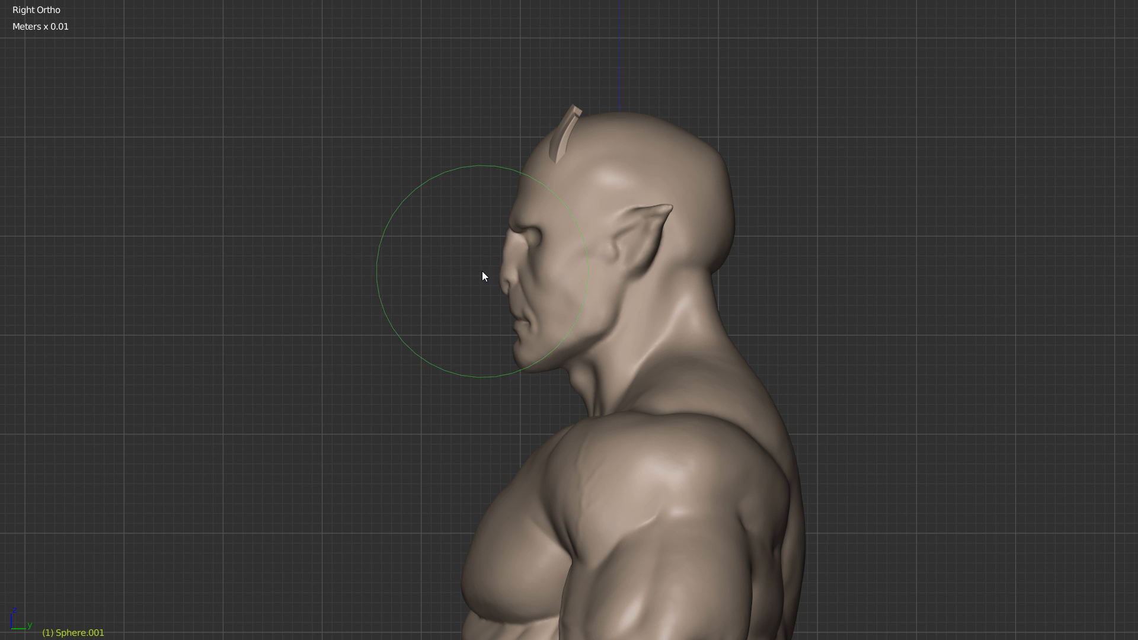
# Step: Round out the back of the skull with the Grab brush, shaping it from the side and from above
pyautogui.scroll(3, 662, 156)
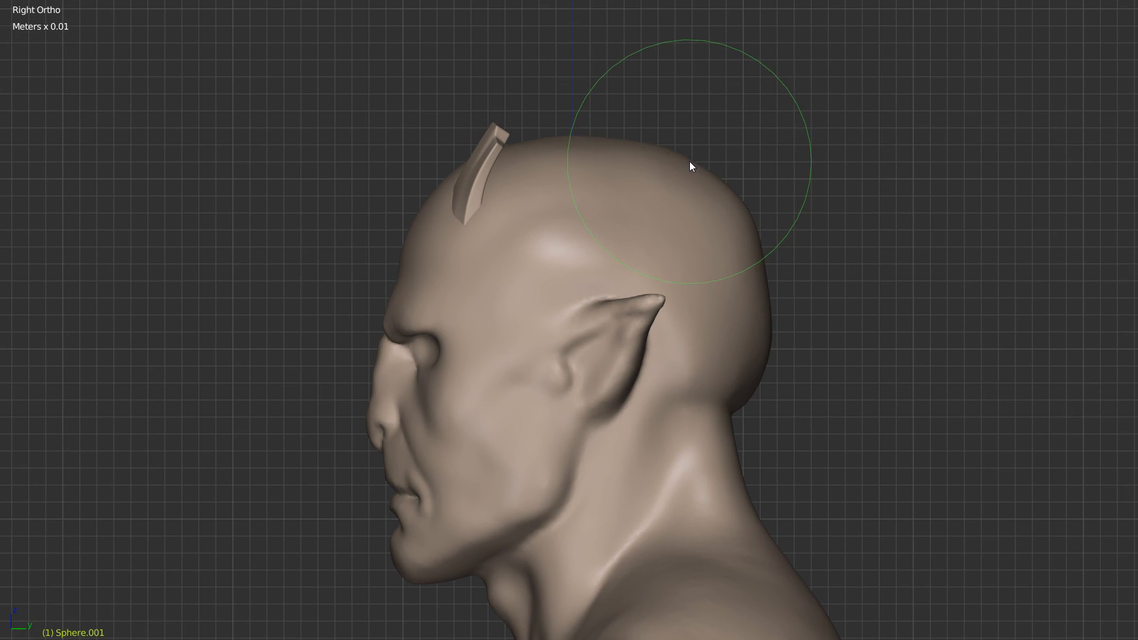
pyautogui.moveTo(763, 267)
pyautogui.mouseDown()
pyautogui.moveTo(774, 303)
pyautogui.moveTo(773, 279)
pyautogui.mouseUp()
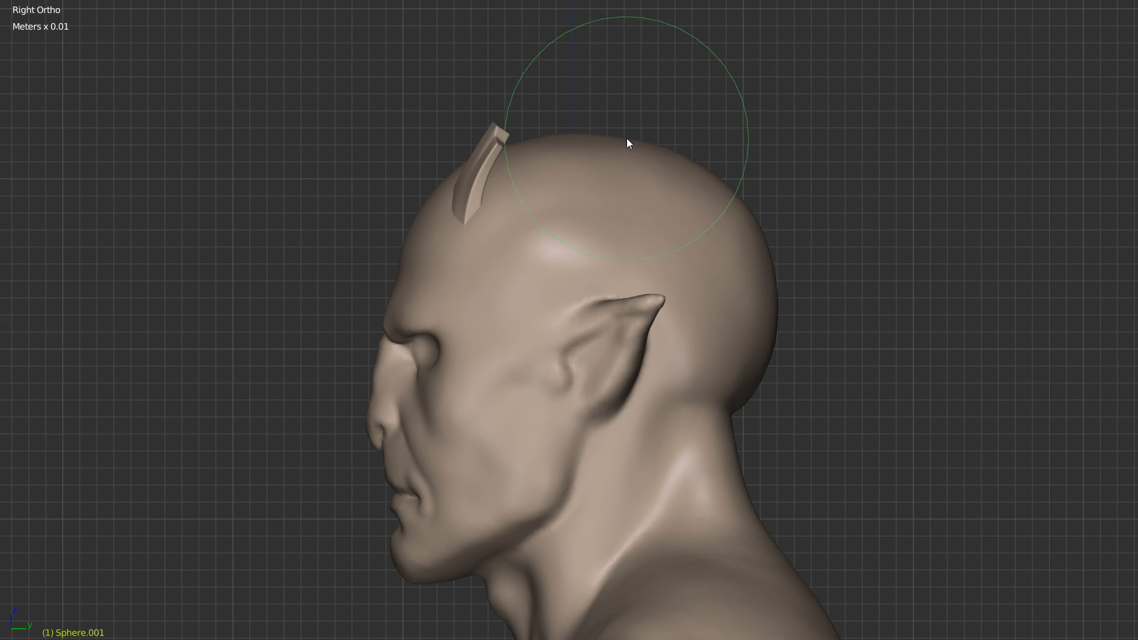
pyautogui.moveTo(833, 139); pyautogui.dragTo(444, 273, button='middle')
pyautogui.scroll(2, 442, 272)
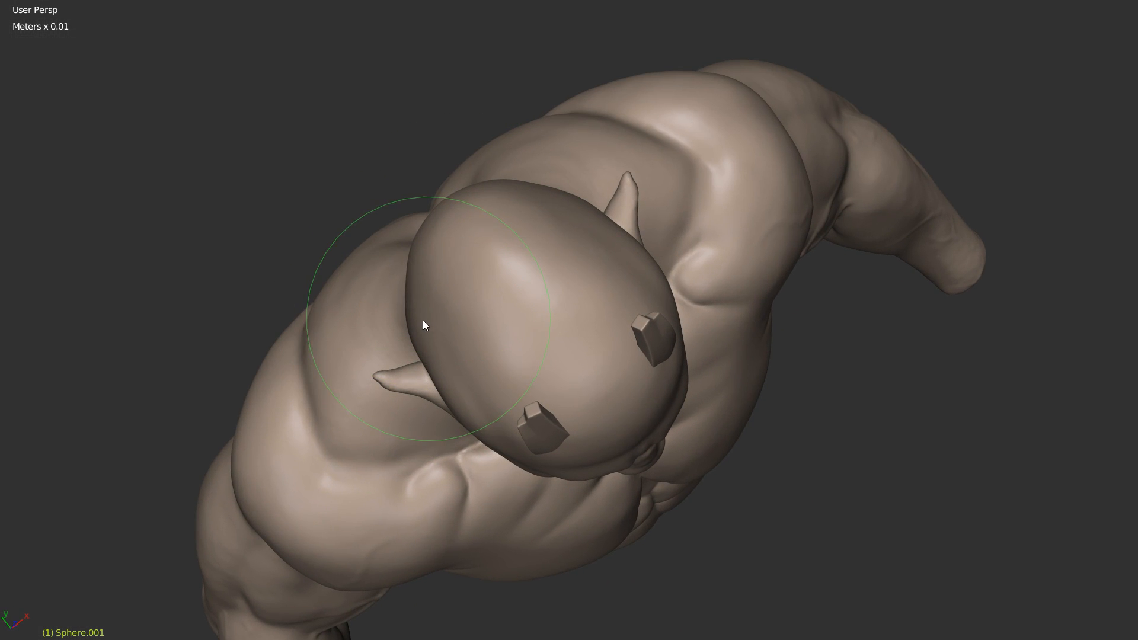
pyautogui.moveTo(417, 329)
pyautogui.mouseDown(button='middle')
pyautogui.moveTo(515, 312)
pyautogui.moveTo(610, 243)
pyautogui.moveTo(624, 268)
pyautogui.moveTo(543, 344)
pyautogui.mouseUp(button='middle')
pyautogui.moveTo(540, 344); pyautogui.dragTo(524, 367)
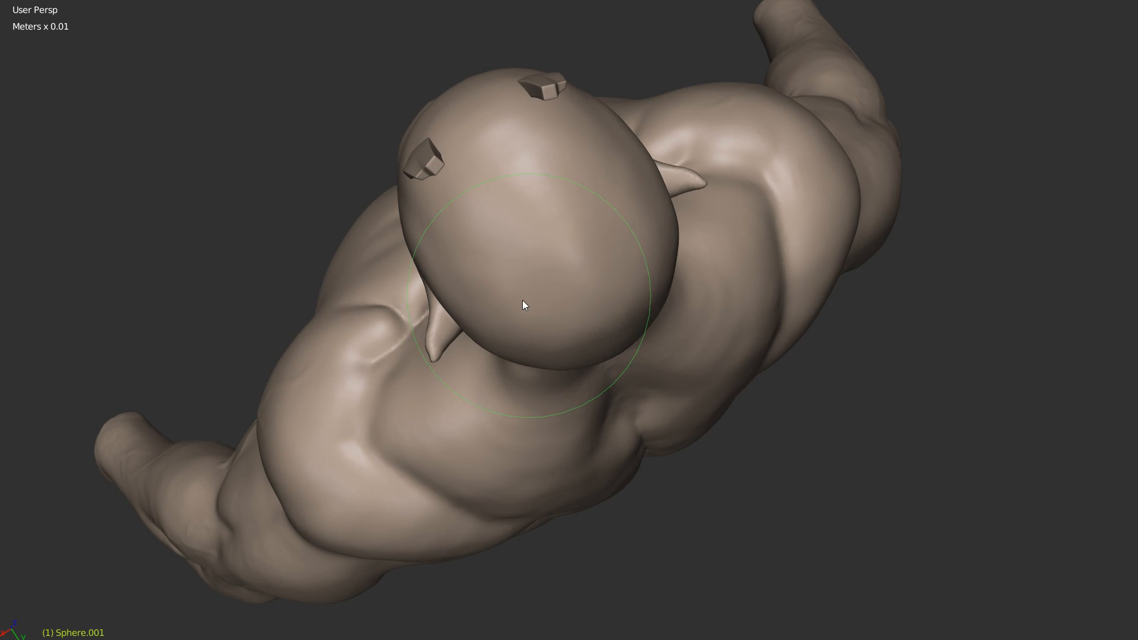
# Step: Pull the outer edge of the eye socket and the hollow below the eye back toward the ear
pyautogui.moveTo(518, 310)
pyautogui.mouseDown(button='middle')
pyautogui.moveTo(634, 228)
pyautogui.moveTo(589, 300)
pyautogui.moveTo(552, 219)
pyautogui.moveTo(604, 282)
pyautogui.moveTo(551, 269)
pyautogui.moveTo(646, 201)
pyautogui.mouseUp(button='middle')
pyautogui.scroll(5, 567, 208)
pyautogui.scroll(1, 568, 208)
pyautogui.moveTo(479, 186); pyautogui.dragTo(457, 180, button='middle')
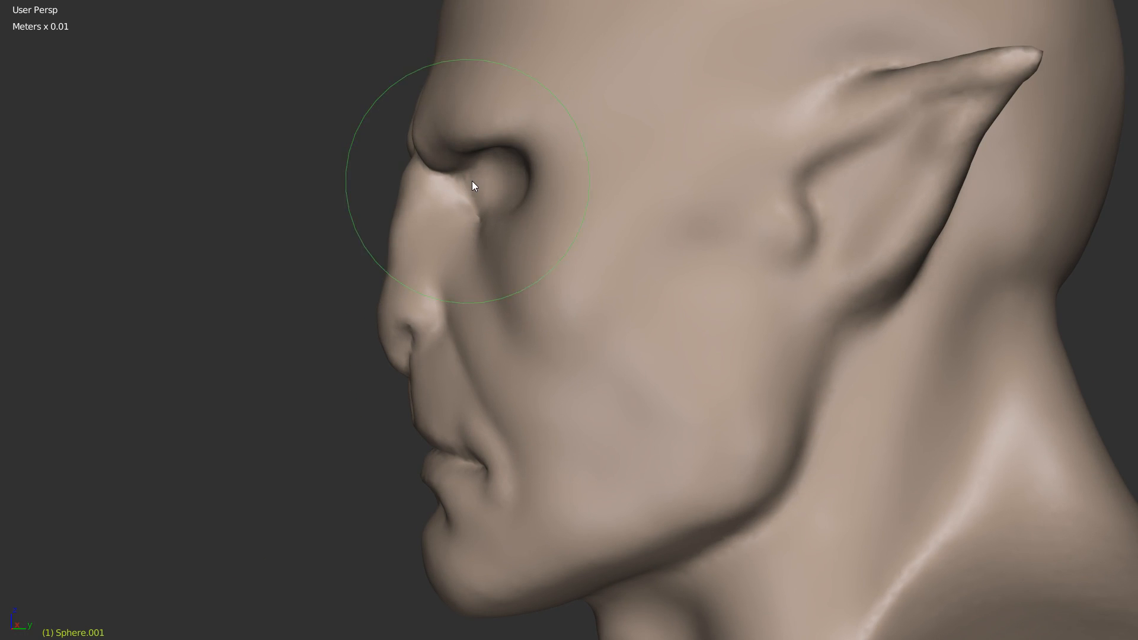
pyautogui.moveTo(531, 200); pyautogui.dragTo(550, 198)
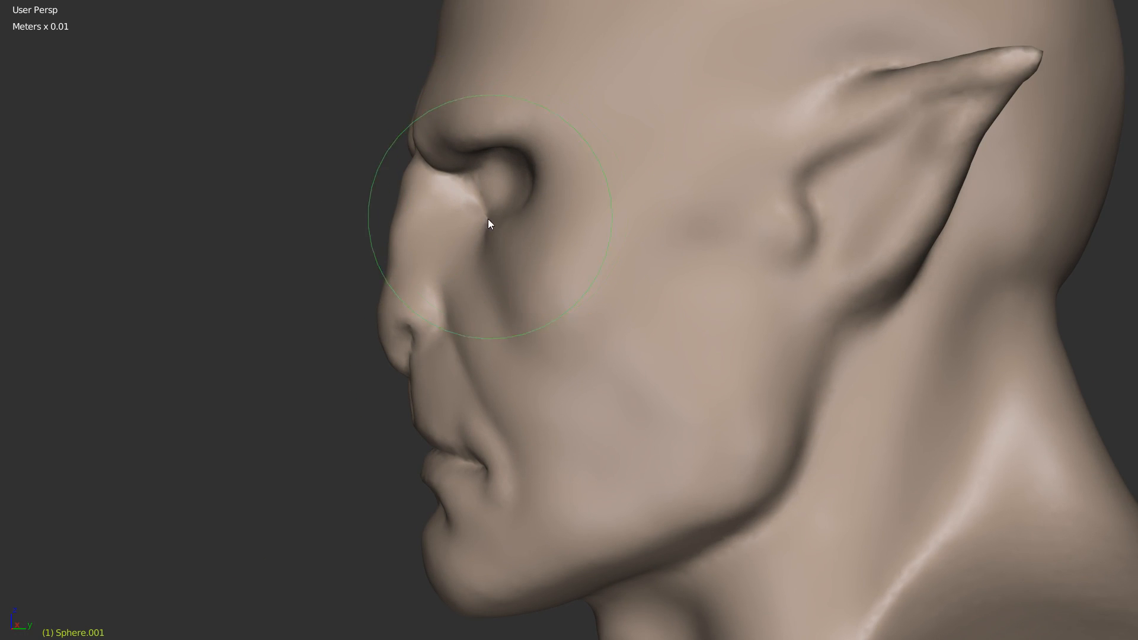
pyautogui.moveTo(489, 265); pyautogui.dragTo(501, 283)
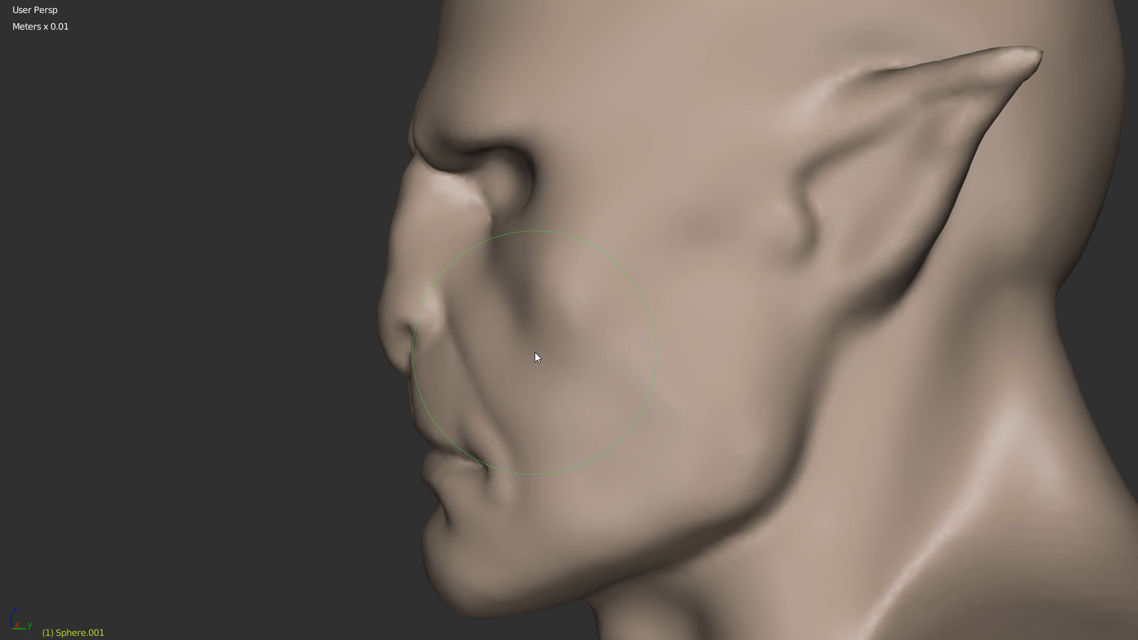
# Step: Smooth the nose bridge where it meets the brow in the side profile
pyautogui.scroll(-3, 504, 250)
pyautogui.scroll(3, 504, 250)
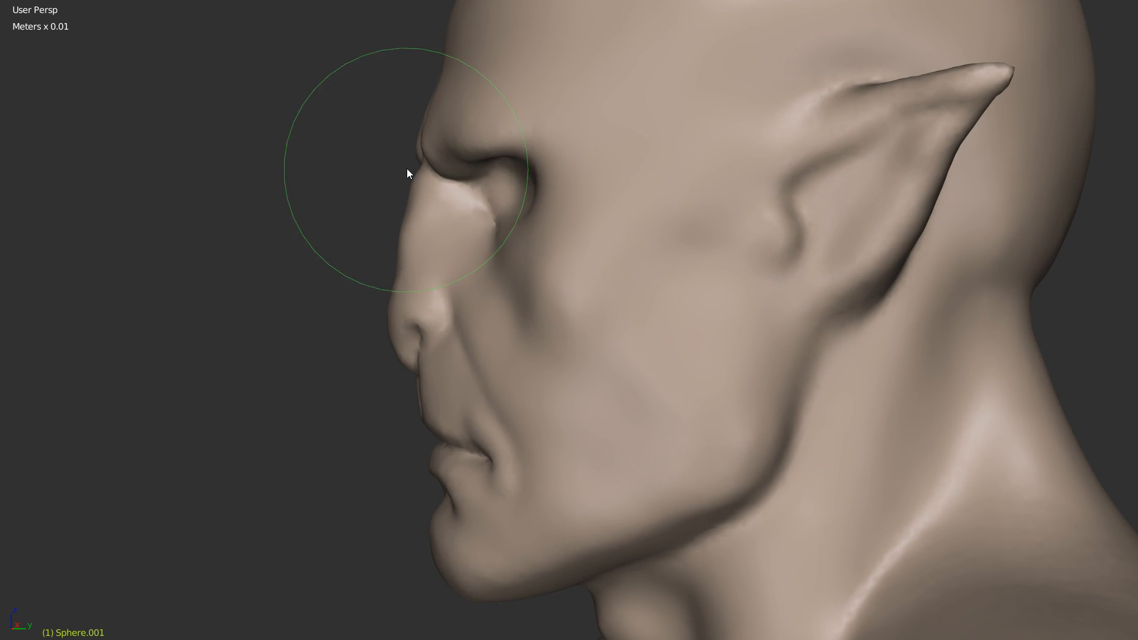
pyautogui.scroll(4, 381, 231)
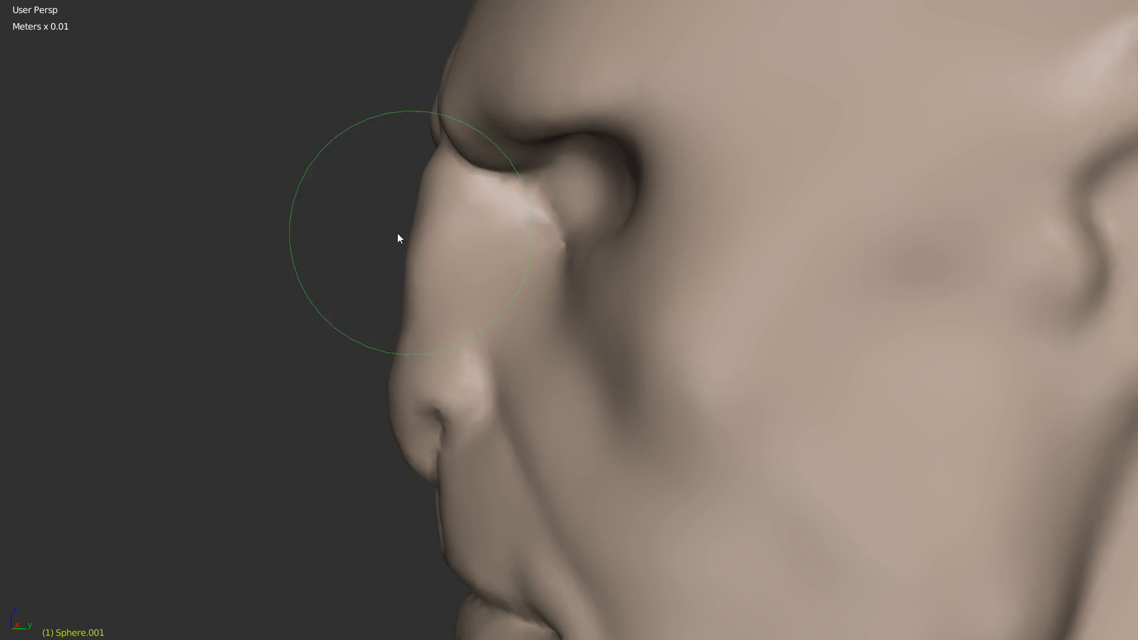
pyautogui.moveTo(387, 201)
pyautogui.keyDown('shift'); pyautogui.mouseDown()
pyautogui.moveTo(397, 160)
pyautogui.moveTo(378, 237)
pyautogui.moveTo(391, 192)
pyautogui.moveTo(379, 195)
pyautogui.moveTo(376, 257)
pyautogui.moveTo(404, 170)
pyautogui.mouseUp(); pyautogui.keyUp('shift')
# Step: Smooth the temple and the side of the forehead just below the horn from the front
pyautogui.scroll(-6, 518, 98)
pyautogui.moveTo(460, 195)
pyautogui.mouseDown(button='middle')
pyautogui.moveTo(564, 229)
pyautogui.moveTo(622, 224)
pyautogui.moveTo(639, 185)
pyautogui.moveTo(603, 218)
pyautogui.moveTo(611, 225)
pyautogui.moveTo(720, 248)
pyautogui.moveTo(593, 196)
pyautogui.moveTo(603, 197)
pyautogui.mouseUp(button='middle')
pyautogui.scroll(4, 616, 248)
pyautogui.scroll(-5, 611, 270)
pyautogui.keyDown('shift'); pyautogui.moveTo(511, 155); pyautogui.dragTo(539, 240, button='middle'); pyautogui.keyUp('shift')
pyautogui.keyDown('ctrl'); pyautogui.moveTo(540, 240); pyautogui.dragTo(539, 199, button='middle'); pyautogui.keyUp('ctrl')
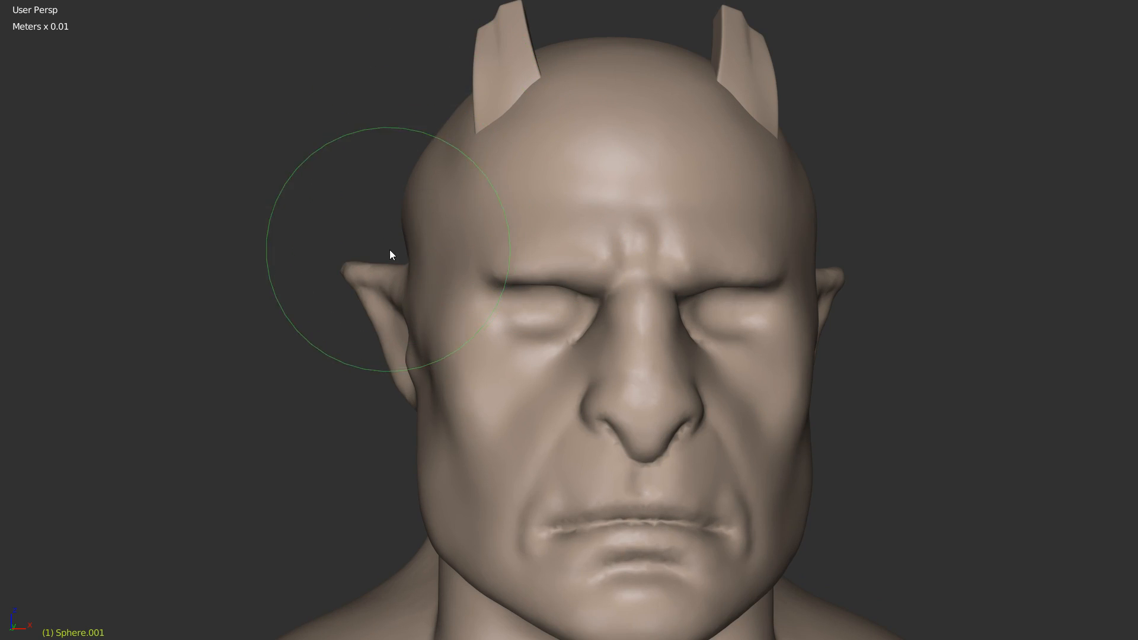
pyautogui.moveTo(390, 251); pyautogui.dragTo(411, 259, button='middle')
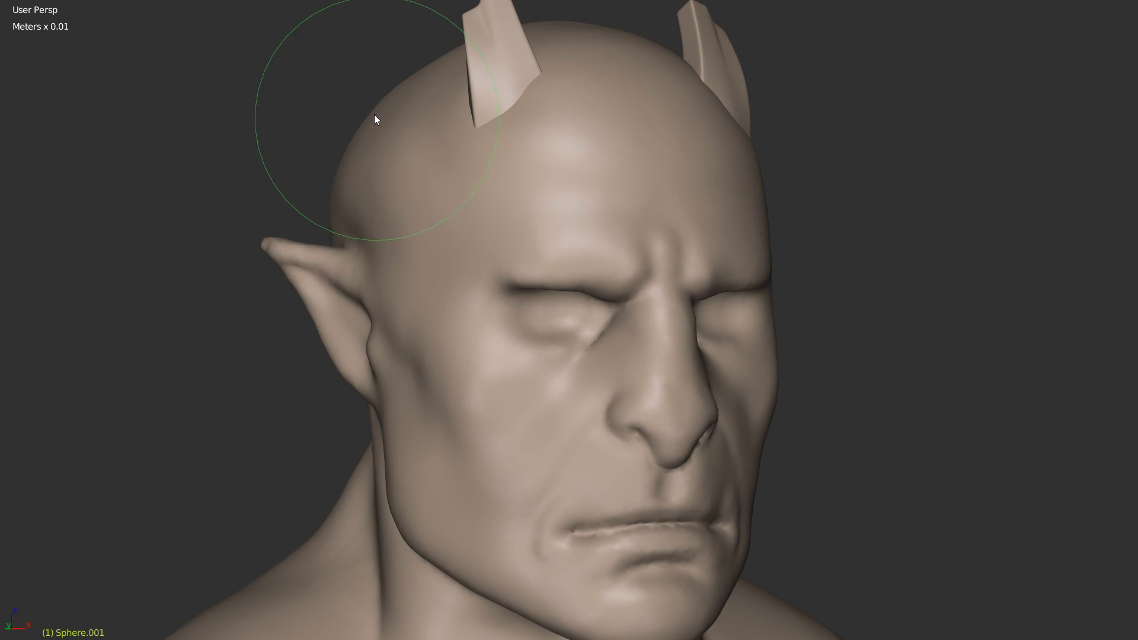
pyautogui.moveTo(371, 114)
pyautogui.mouseDown(button='middle')
pyautogui.moveTo(414, 140)
pyautogui.moveTo(426, 133)
pyautogui.mouseUp(button='middle')
pyautogui.keyDown('shift'); pyautogui.moveTo(815, 196); pyautogui.dragTo(706, 169, button='middle'); pyautogui.keyUp('shift')
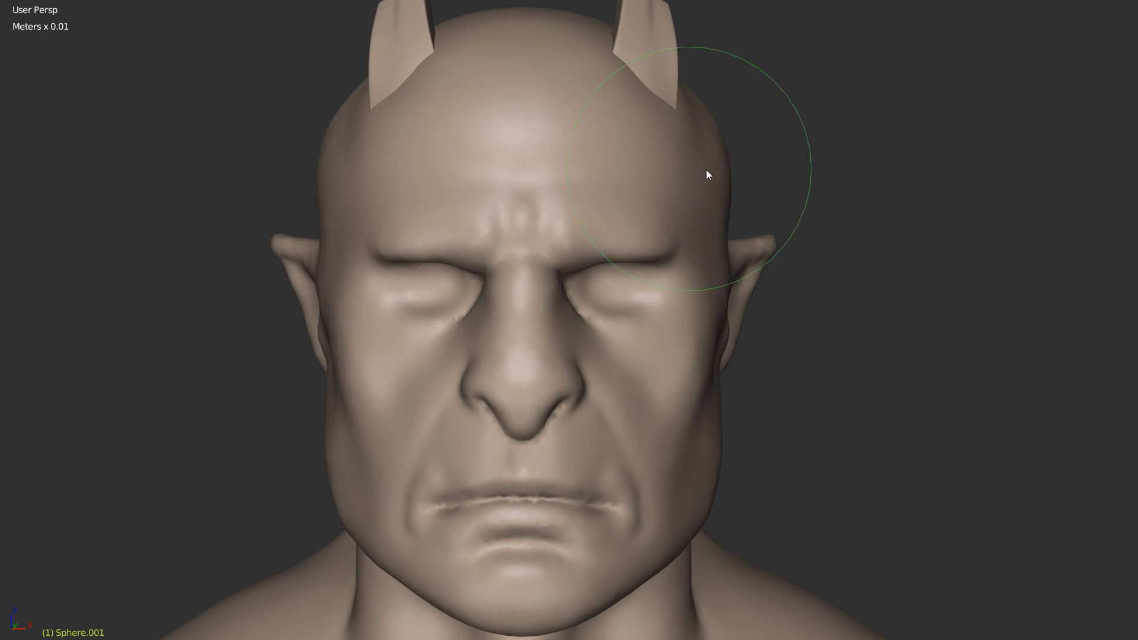
pyautogui.moveTo(696, 134)
pyautogui.keyDown('shift'); pyautogui.mouseDown()
pyautogui.moveTo(682, 129)
pyautogui.moveTo(692, 174)
pyautogui.moveTo(721, 133)
pyautogui.mouseUp(); pyautogui.keyUp('shift')
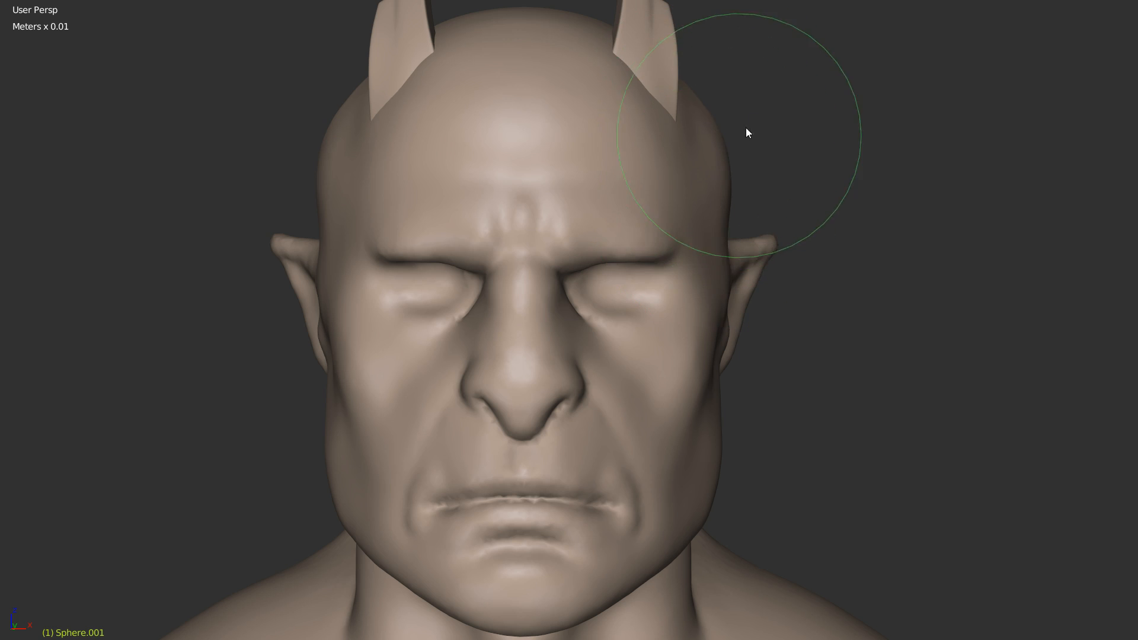
# Step: Examine the head, neck and upper body from both side profiles
pyautogui.scroll(-3, 705, 104)
pyautogui.scroll(-3, 688, 228)
pyautogui.moveTo(687, 227); pyautogui.dragTo(765, 255, button='middle')
pyautogui.scroll(5, 731, 193)
pyautogui.moveTo(673, 192); pyautogui.dragTo(714, 190, button='middle')
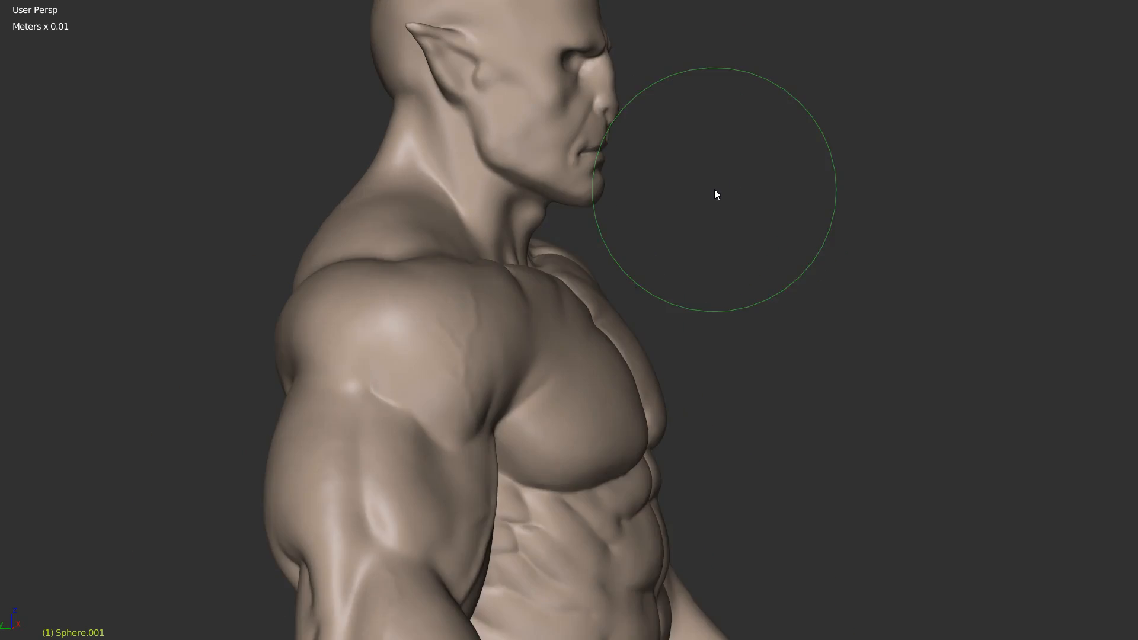
pyautogui.keyDown('shift'); pyautogui.moveTo(655, 148); pyautogui.dragTo(712, 272, button='middle'); pyautogui.keyUp('shift')
pyautogui.moveTo(663, 242); pyautogui.dragTo(416, 254, button='middle')
pyautogui.scroll(4, 509, 274)
pyautogui.keyDown('shift'); pyautogui.moveTo(416, 254); pyautogui.dragTo(582, 257, button='middle'); pyautogui.keyUp('shift')
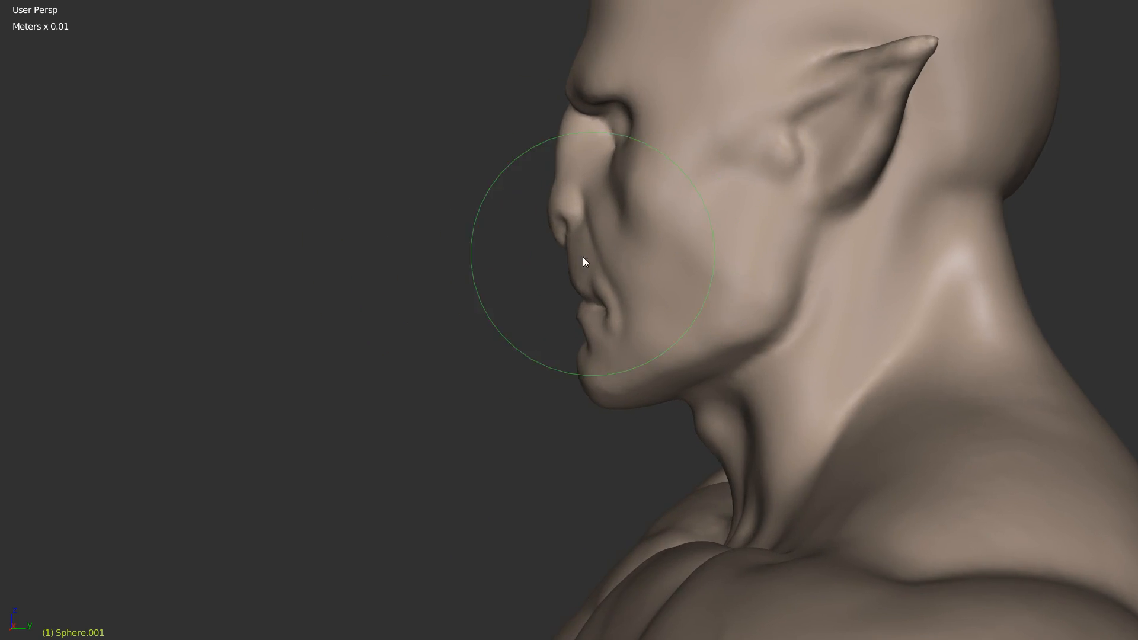
# Step: Reshape the underside of the nose and the upper lip in the side profile, smoothing where they meet
pyautogui.scroll(4, 582, 257)
pyautogui.moveTo(475, 165)
pyautogui.mouseDown(button='middle')
pyautogui.moveTo(513, 97)
pyautogui.moveTo(504, 177)
pyautogui.mouseUp(button='middle')
pyautogui.moveTo(475, 148); pyautogui.dragTo(460, 161)
pyautogui.keyDown('shift'); pyautogui.moveTo(470, 234); pyautogui.dragTo(496, 252, button='middle'); pyautogui.keyUp('shift')
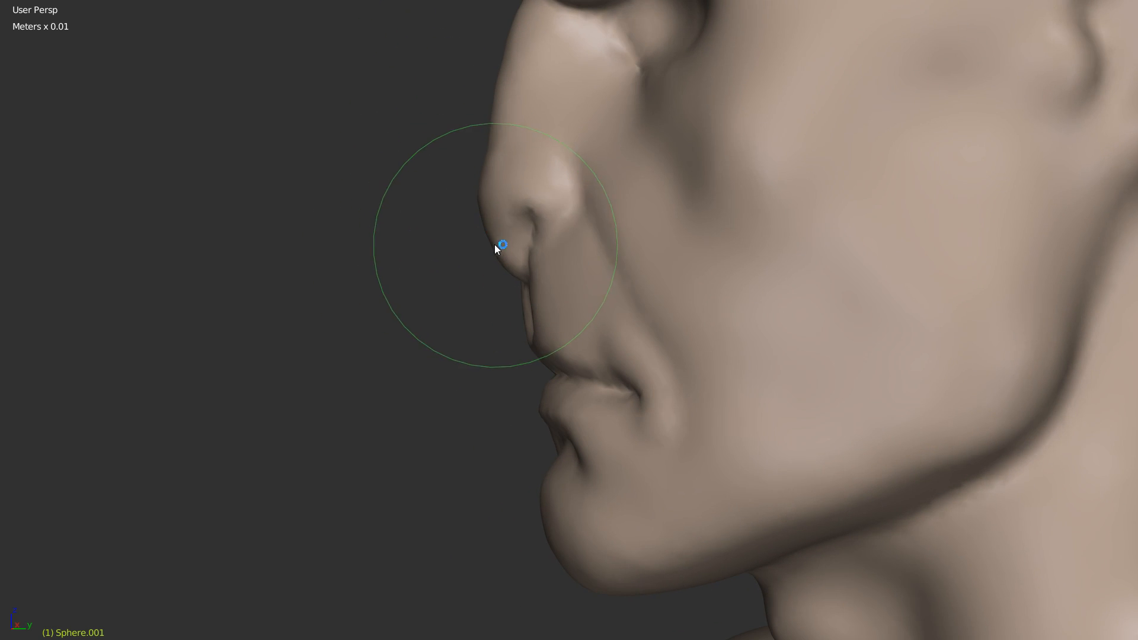
pyautogui.scroll(2, 540, 306)
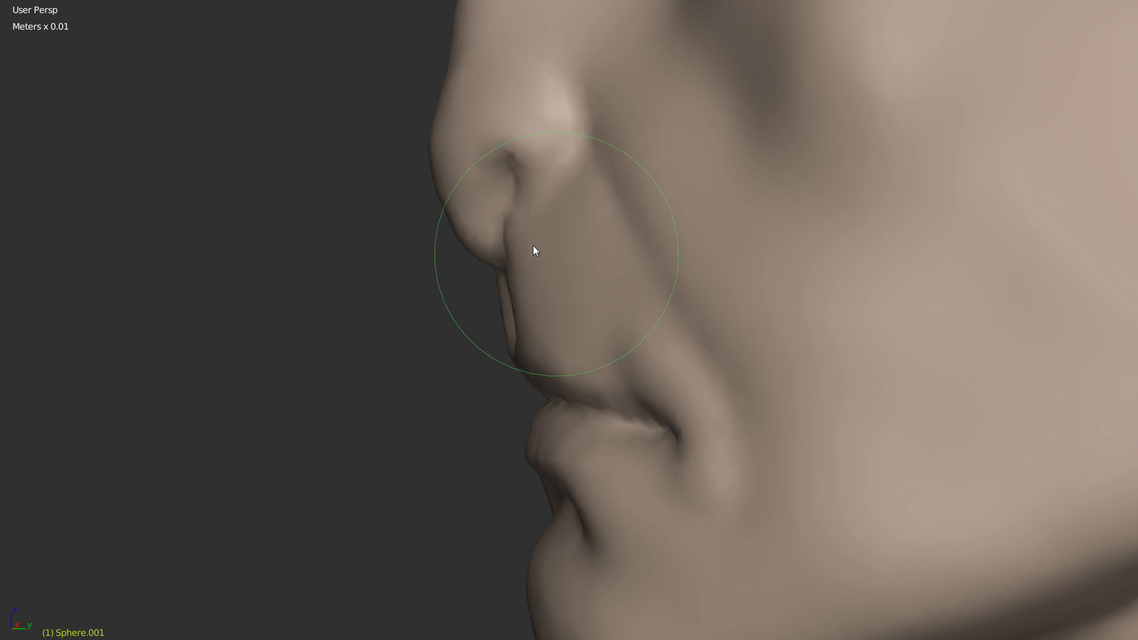
pyautogui.scroll(2, 532, 245)
pyautogui.moveTo(503, 287); pyautogui.dragTo(508, 300)
pyautogui.keyDown('shift'); pyautogui.moveTo(506, 237); pyautogui.dragTo(497, 221); pyautogui.keyUp('shift')
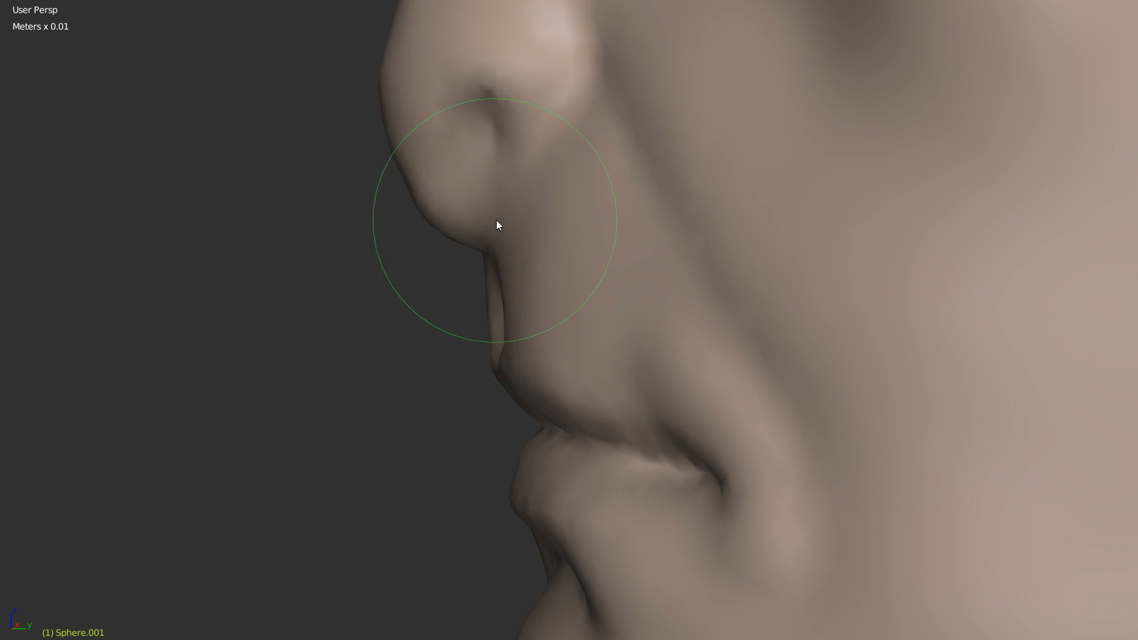
# Step: Examine the nose, lips and chin from the opposite side profile and from the front
pyautogui.scroll(-4, 532, 349)
pyautogui.moveTo(535, 353)
pyautogui.keyDown('shift'); pyautogui.mouseDown(button='middle')
pyautogui.moveTo(516, 284)
pyautogui.moveTo(525, 256)
pyautogui.moveTo(579, 240)
pyautogui.moveTo(579, 206)
pyautogui.moveTo(618, 235)
pyautogui.moveTo(610, 240)
pyautogui.mouseUp(button='middle'); pyautogui.keyUp('shift')
pyautogui.moveTo(600, 289)
pyautogui.mouseDown(button='middle')
pyautogui.moveTo(622, 276)
pyautogui.moveTo(670, 295)
pyautogui.moveTo(617, 233)
pyautogui.mouseUp(button='middle')
pyautogui.scroll(2, 611, 234)
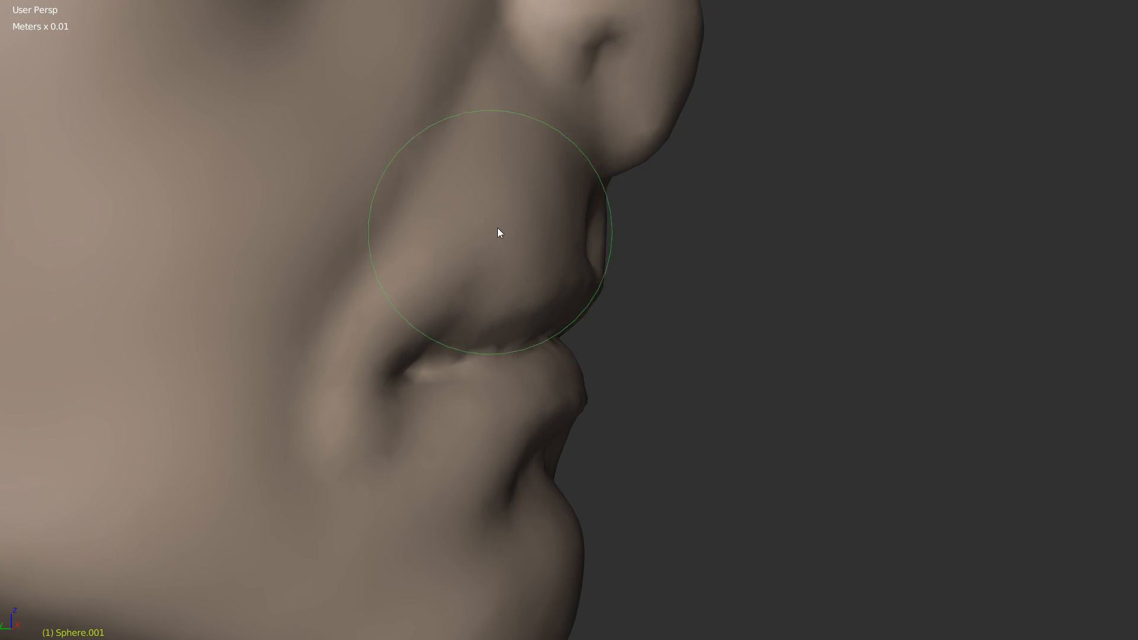
pyautogui.scroll(-3, 588, 241)
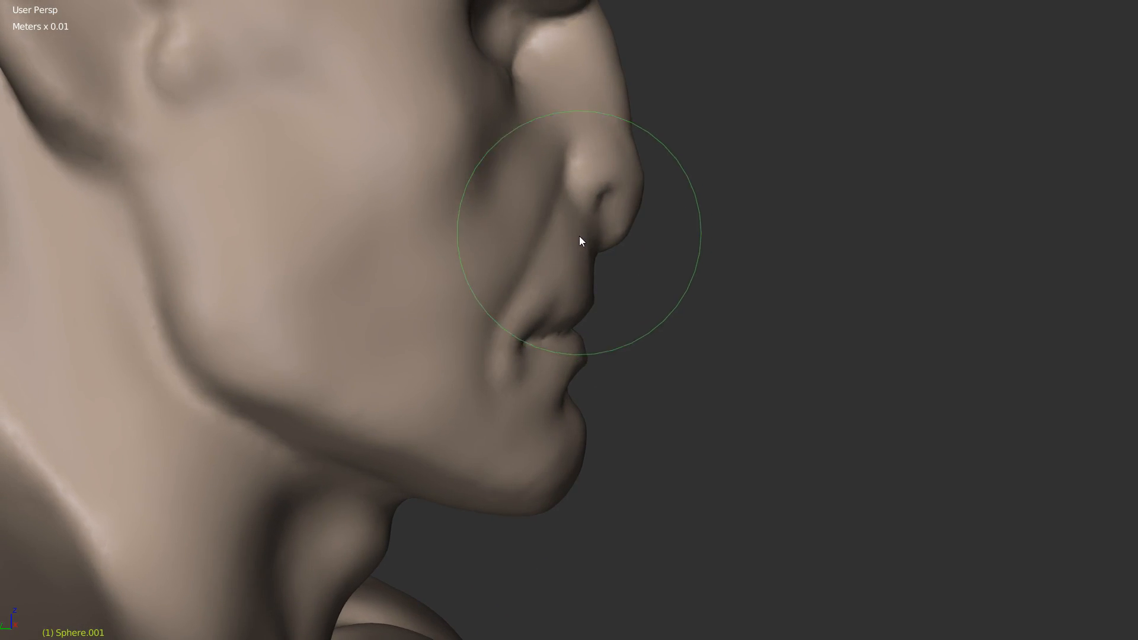
pyautogui.scroll(2, 578, 236)
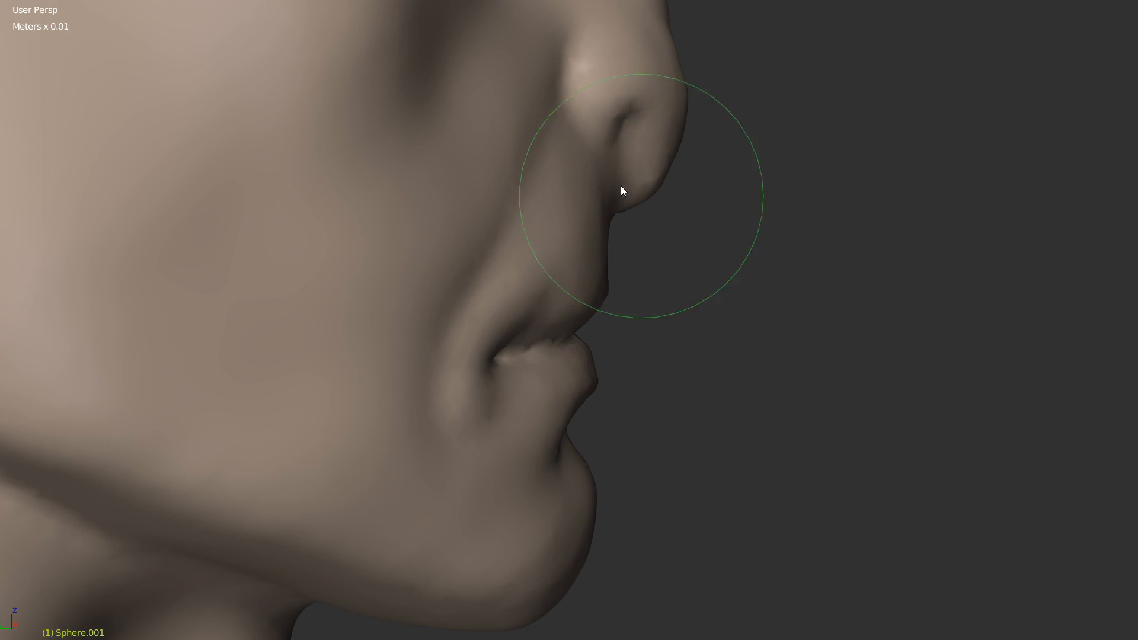
pyautogui.scroll(-2, 536, 219)
pyautogui.moveTo(486, 223); pyautogui.dragTo(411, 227, button='middle')
pyautogui.scroll(1, 411, 227)
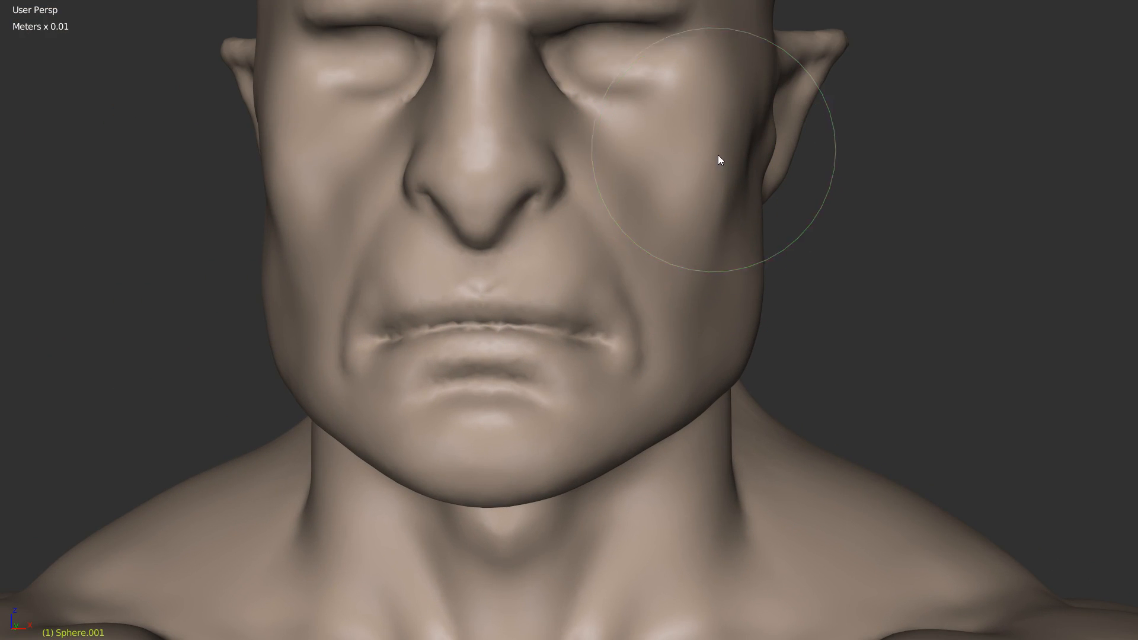
pyautogui.scroll(2, 575, 332)
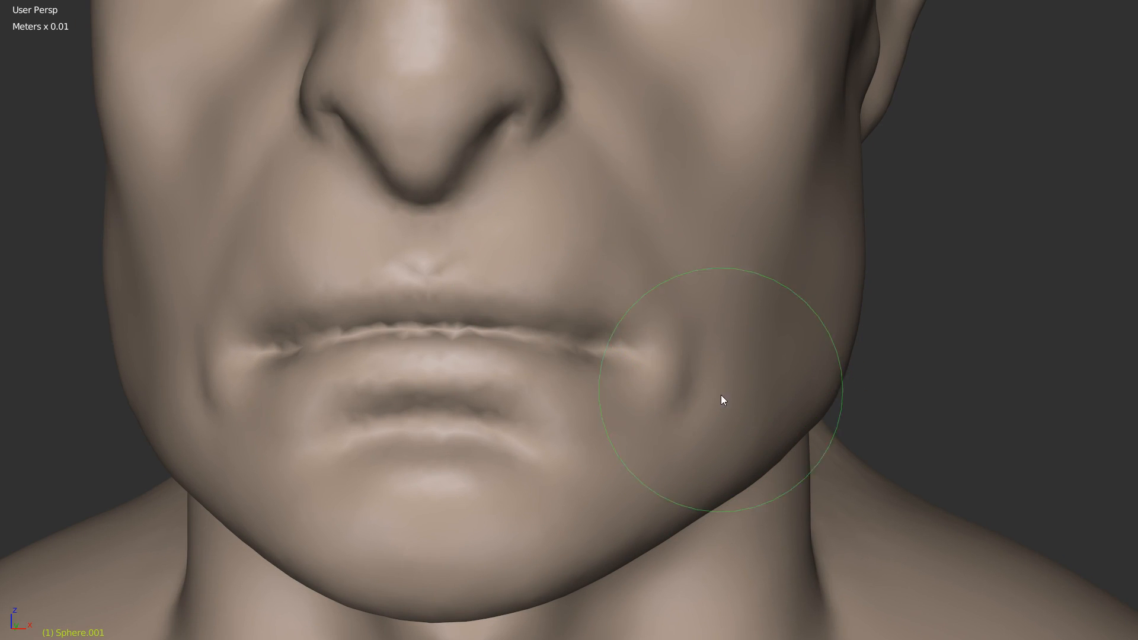
# Step: Soften the ridge between the lower lip and the chin
pyautogui.scroll(-2, 599, 396)
pyautogui.moveTo(599, 396)
pyautogui.mouseDown(button='middle')
pyautogui.moveTo(554, 320)
pyautogui.moveTo(541, 251)
pyautogui.moveTo(589, 231)
pyautogui.mouseUp(button='middle')
pyautogui.moveTo(521, 295)
pyautogui.mouseDown()
pyautogui.moveTo(571, 314)
pyautogui.moveTo(546, 303)
pyautogui.moveTo(487, 313)
pyautogui.moveTo(578, 298)
pyautogui.moveTo(581, 324)
pyautogui.moveTo(474, 343)
pyautogui.mouseUp()
pyautogui.moveTo(473, 344); pyautogui.dragTo(521, 315, button='middle')
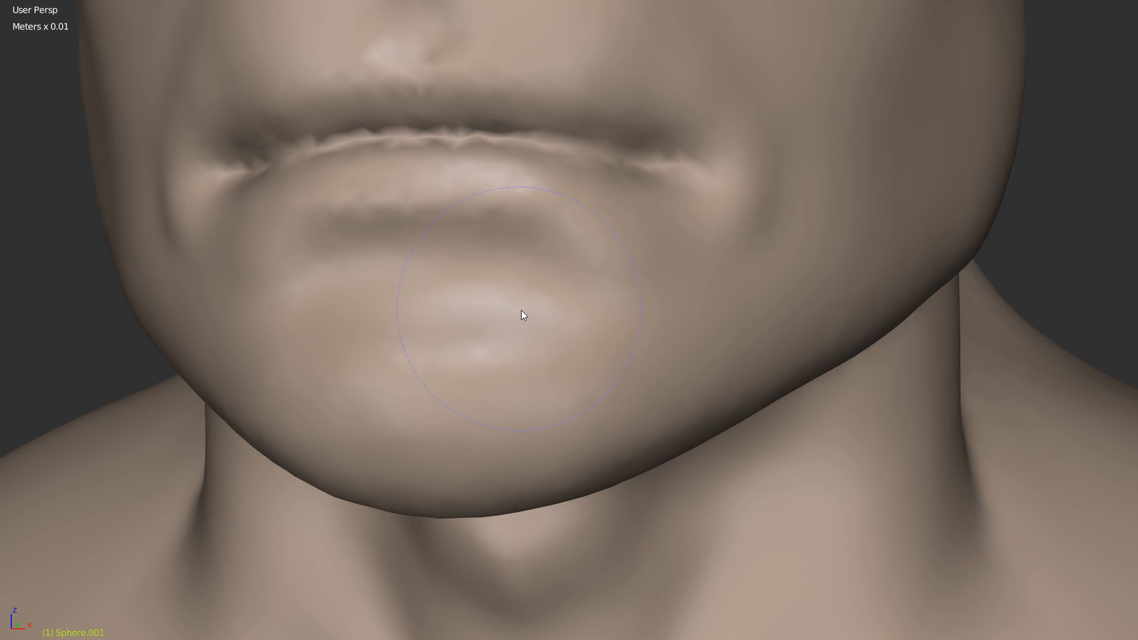
# Step: Shrink the brush and sculpt a curved crease between the lower lip and the ball of the chin
pyautogui.hotkey('shift', 'f')
pyautogui.click(462, 312)
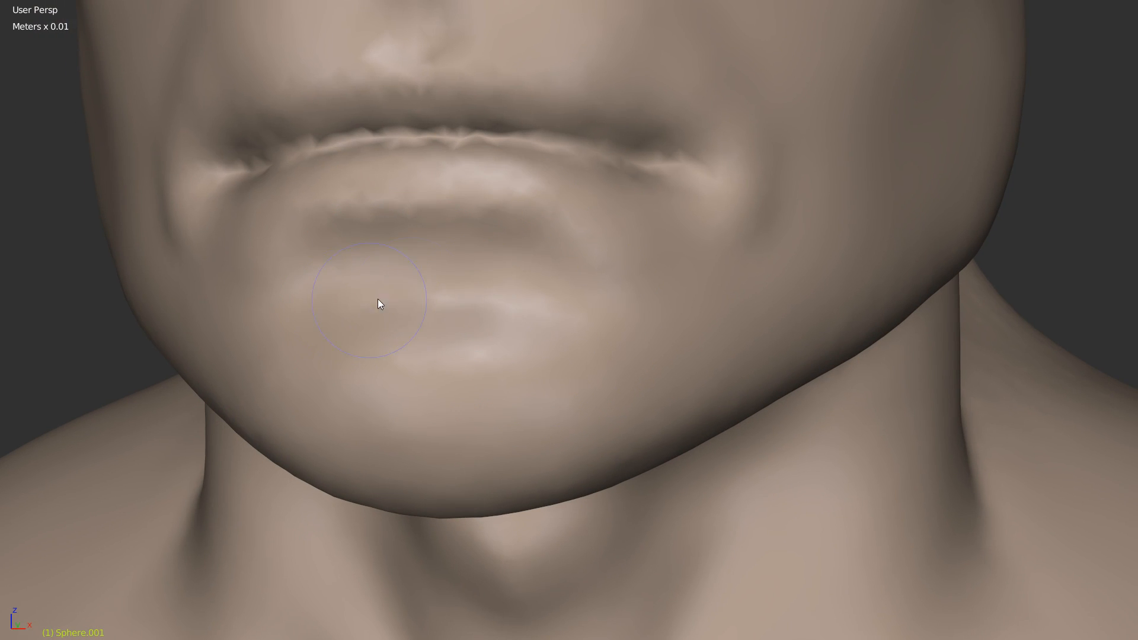
pyautogui.press('w')
pyautogui.moveTo(474, 220); pyautogui.dragTo(530, 261)
pyautogui.moveTo(501, 299); pyautogui.dragTo(580, 335)
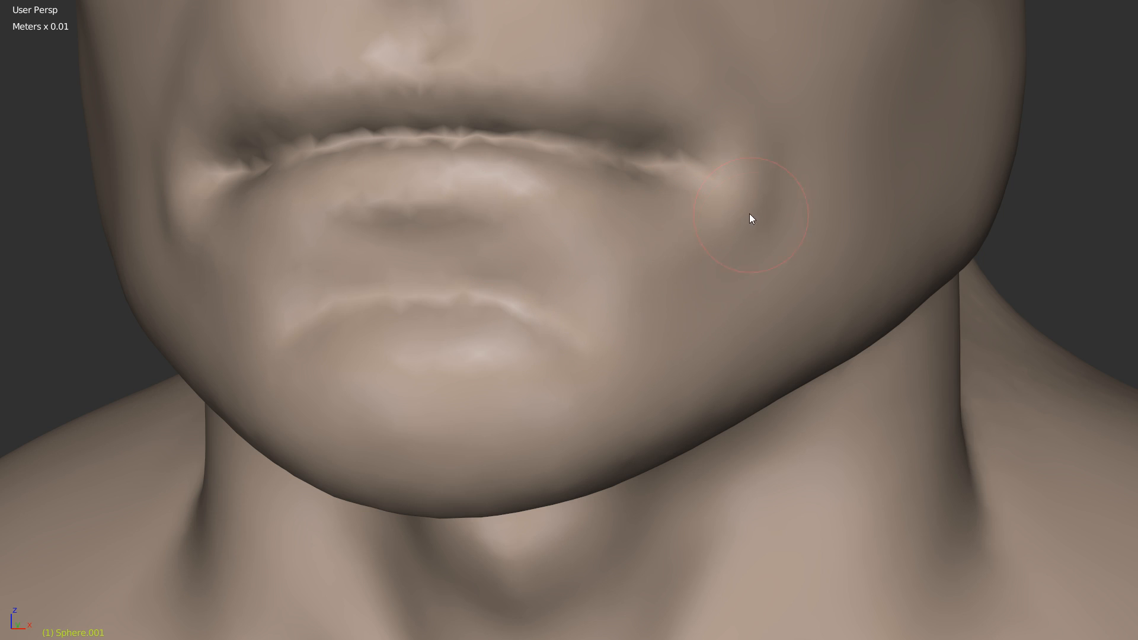
# Step: Examine the chin crease, mouth and jaw from below and the whole face from the front
pyautogui.scroll(-3, 618, 296)
pyautogui.scroll(3, 633, 287)
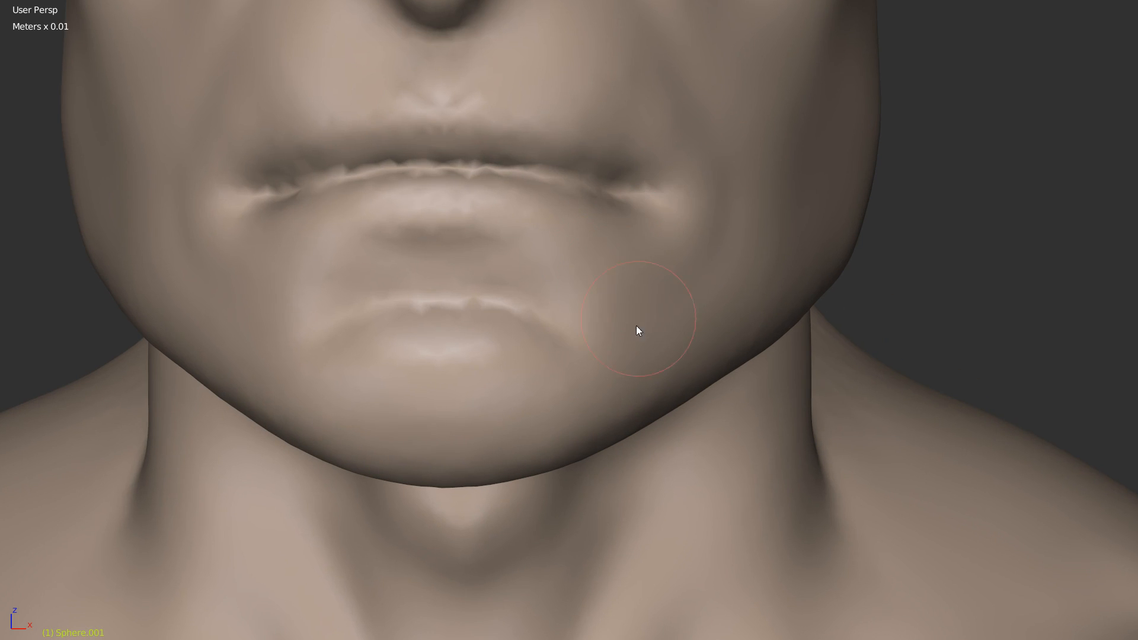
pyautogui.scroll(-3, 525, 368)
pyautogui.moveTo(526, 369)
pyautogui.mouseDown(button='middle')
pyautogui.moveTo(493, 329)
pyautogui.moveTo(472, 347)
pyautogui.moveTo(543, 234)
pyautogui.mouseUp(button='middle')
pyautogui.scroll(4, 543, 234)
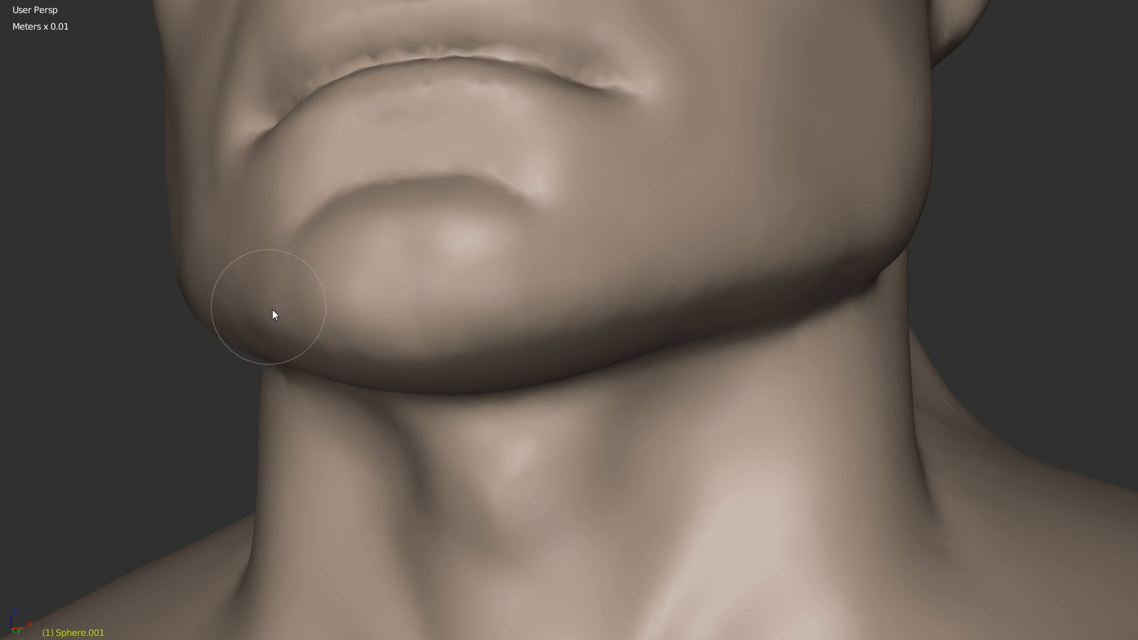
pyautogui.scroll(-5, 620, 244)
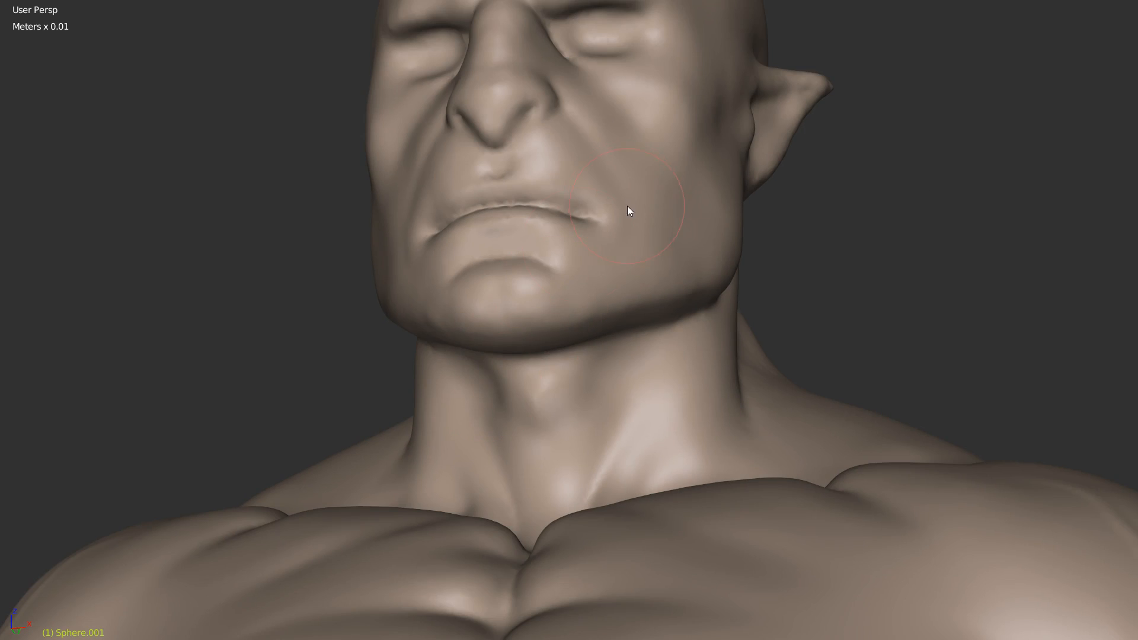
pyautogui.moveTo(627, 205); pyautogui.dragTo(606, 320, button='middle')
pyautogui.keyDown('shift'); pyautogui.moveTo(593, 237); pyautogui.dragTo(609, 394, button='middle'); pyautogui.keyUp('shift')
pyautogui.scroll(-2, 634, 308)
pyautogui.scroll(5, 664, 247)
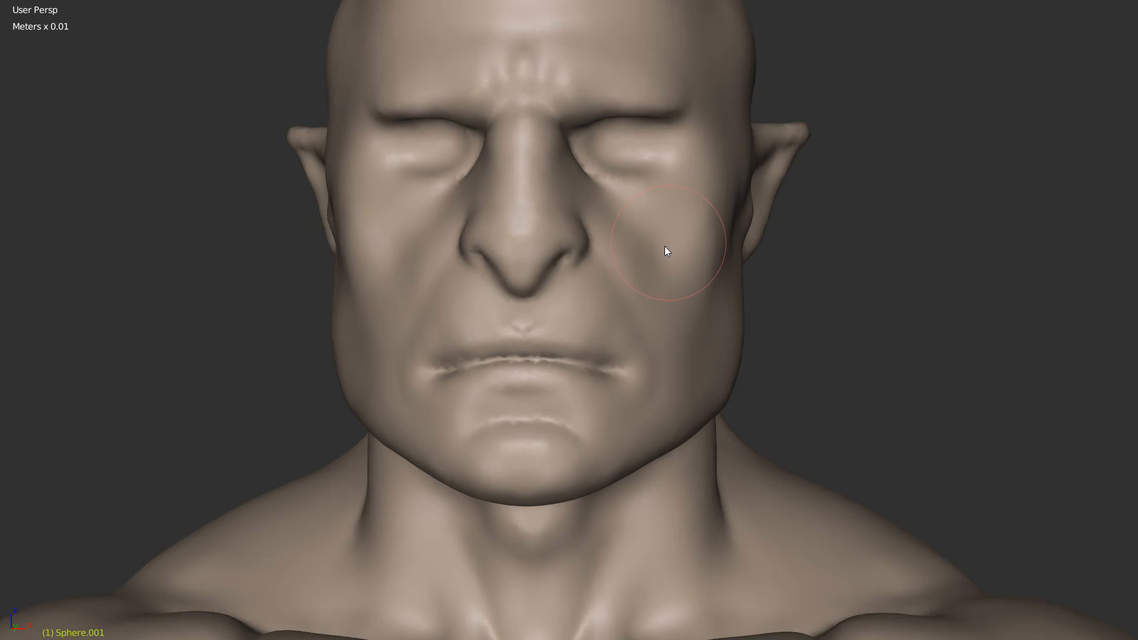
pyautogui.keyDown('shift'); pyautogui.moveTo(650, 219); pyautogui.dragTo(594, 335, button='middle'); pyautogui.keyUp('shift')
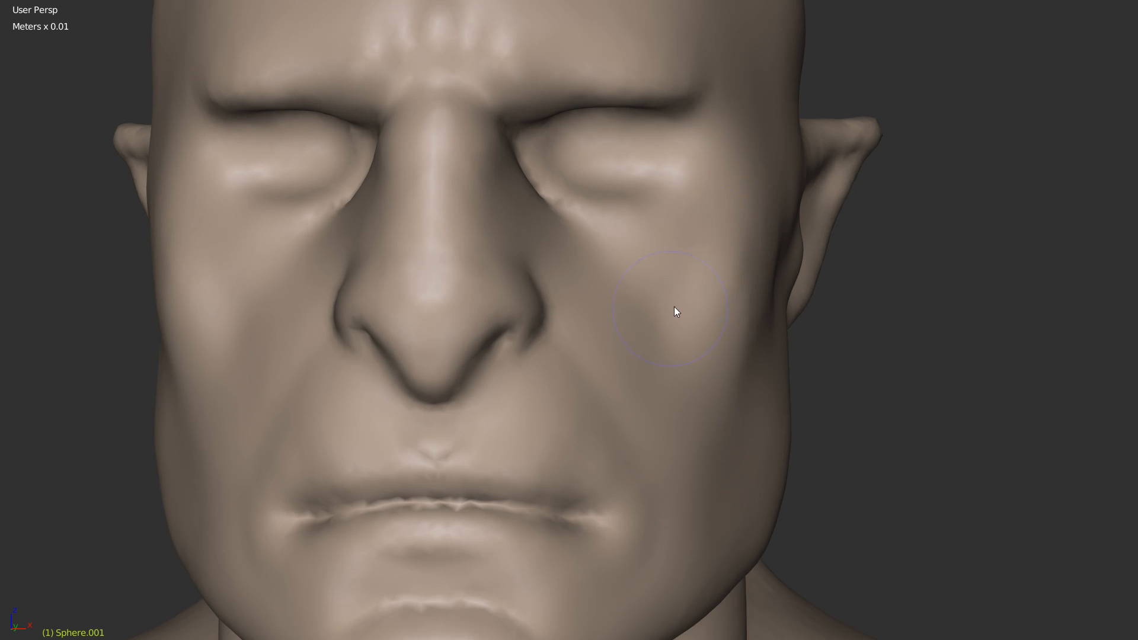
# Step: Smooth the side of the nose bridge into the inner eye corner and refine the inner brow above it
pyautogui.moveTo(552, 162); pyautogui.dragTo(518, 166, button='middle')
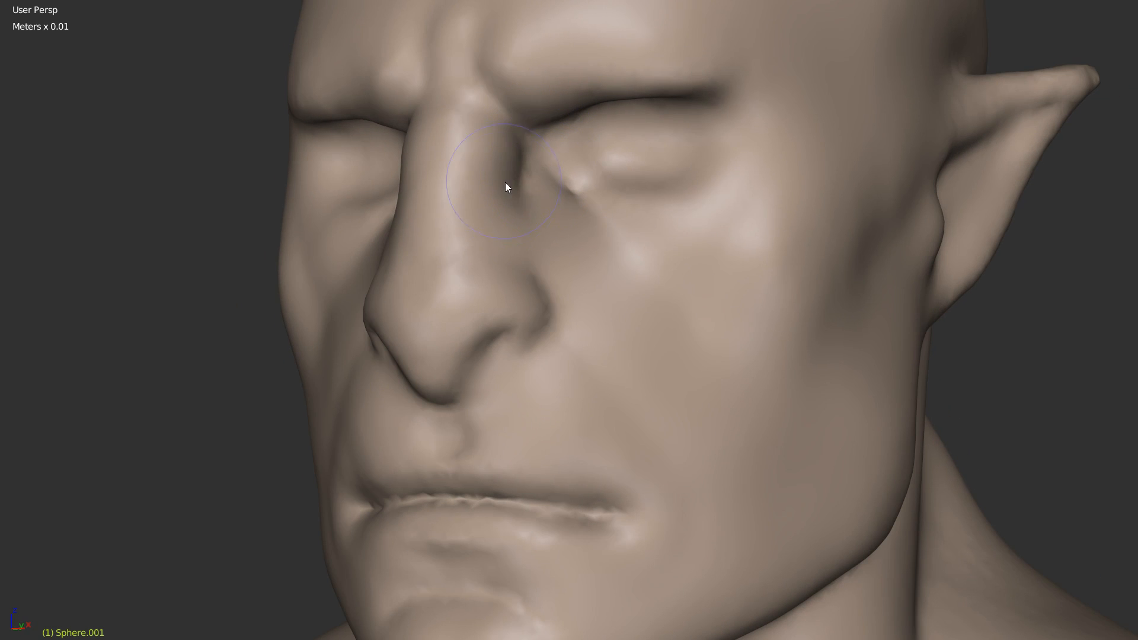
pyautogui.moveTo(494, 223)
pyautogui.keyDown('shift'); pyautogui.mouseDown()
pyautogui.moveTo(507, 176)
pyautogui.moveTo(526, 184)
pyautogui.mouseUp(); pyautogui.keyUp('shift')
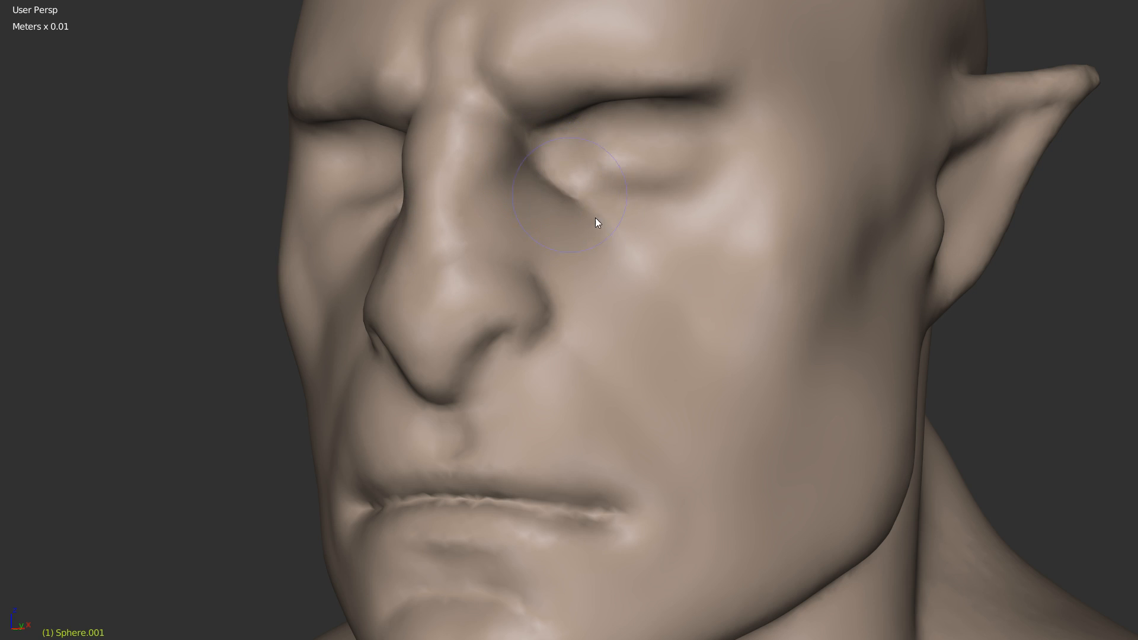
pyautogui.moveTo(581, 198)
pyautogui.mouseDown(button='middle')
pyautogui.moveTo(653, 239)
pyautogui.moveTo(631, 220)
pyautogui.mouseUp(button='middle')
pyautogui.moveTo(535, 173)
pyautogui.mouseDown()
pyautogui.moveTo(622, 183)
pyautogui.moveTo(613, 181)
pyautogui.moveTo(658, 160)
pyautogui.mouseUp()
pyautogui.moveTo(658, 160); pyautogui.dragTo(551, 126, button='middle')
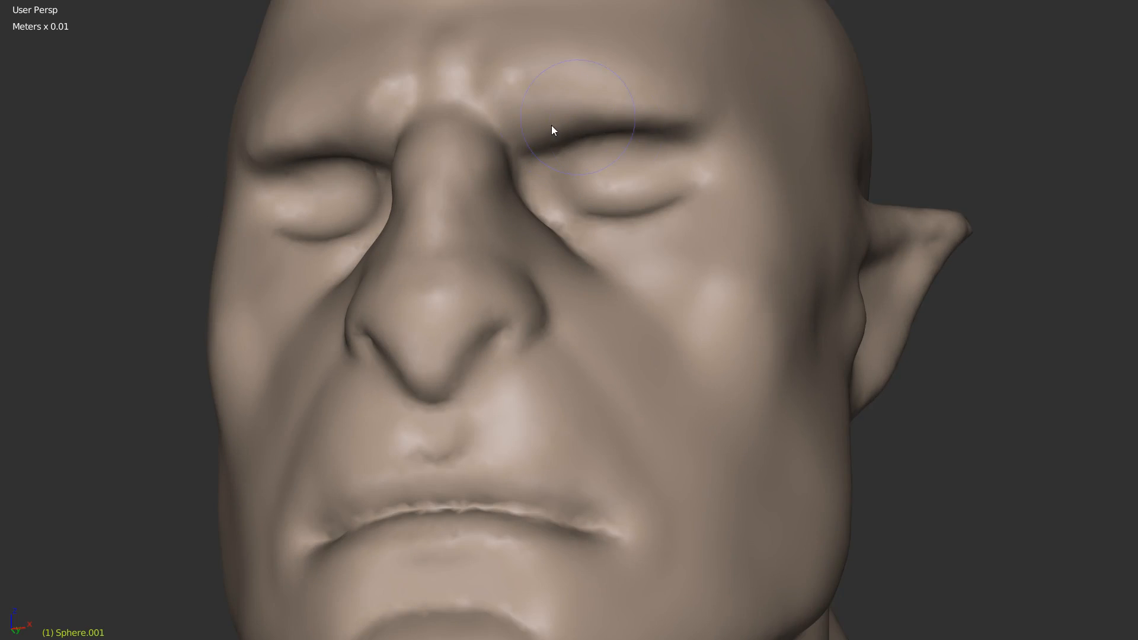
pyautogui.scroll(3, 551, 125)
pyautogui.moveTo(544, 76)
pyautogui.mouseDown()
pyautogui.moveTo(658, 41)
pyautogui.moveTo(574, 59)
pyautogui.moveTo(808, 69)
pyautogui.moveTo(564, 52)
pyautogui.mouseUp()
# Step: Examine the head's proportions against the neck and shoulders from the front
pyautogui.moveTo(519, 127)
pyautogui.mouseDown(button='middle')
pyautogui.moveTo(647, 138)
pyautogui.moveTo(626, 164)
pyautogui.moveTo(645, 211)
pyautogui.moveTo(622, 172)
pyautogui.moveTo(613, 203)
pyautogui.moveTo(683, 226)
pyautogui.moveTo(632, 234)
pyautogui.moveTo(630, 267)
pyautogui.moveTo(613, 271)
pyautogui.mouseUp(button='middle')
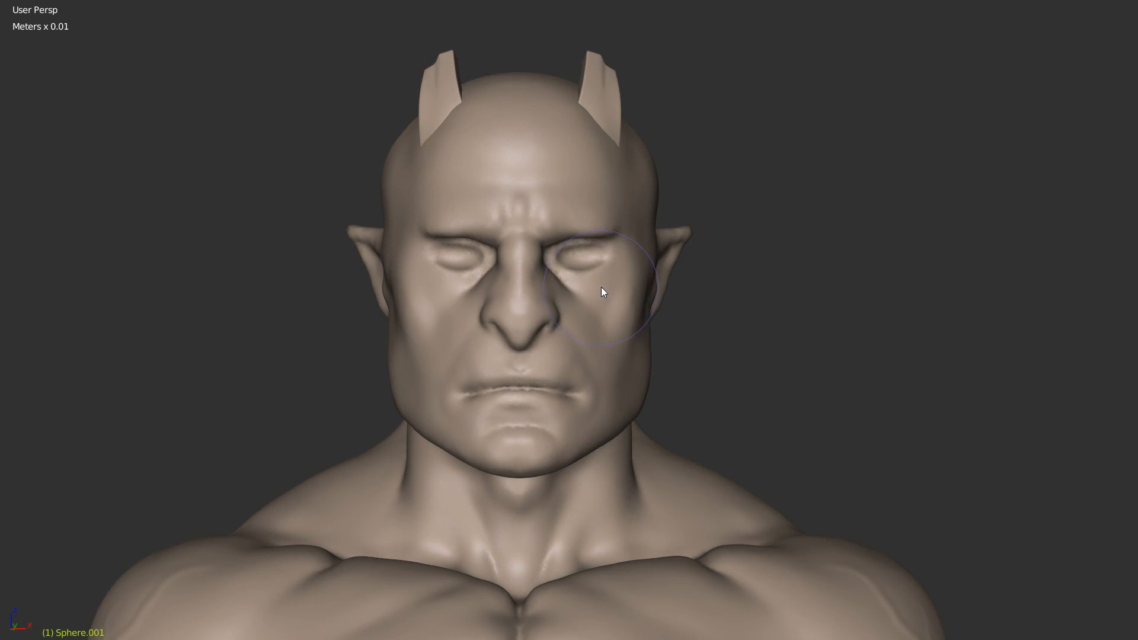
pyautogui.scroll(-3, 723, 241)
pyautogui.moveTo(719, 242)
pyautogui.keyDown('shift'); pyautogui.mouseDown(button='middle')
pyautogui.moveTo(711, 211)
pyautogui.moveTo(604, 254)
pyautogui.moveTo(641, 257)
pyautogui.moveTo(566, 163)
pyautogui.mouseUp(button='middle'); pyautogui.keyUp('shift')
pyautogui.scroll(2, 557, 251)
pyautogui.moveTo(556, 251); pyautogui.dragTo(650, 251, button='middle')
pyautogui.scroll(5, 630, 250)
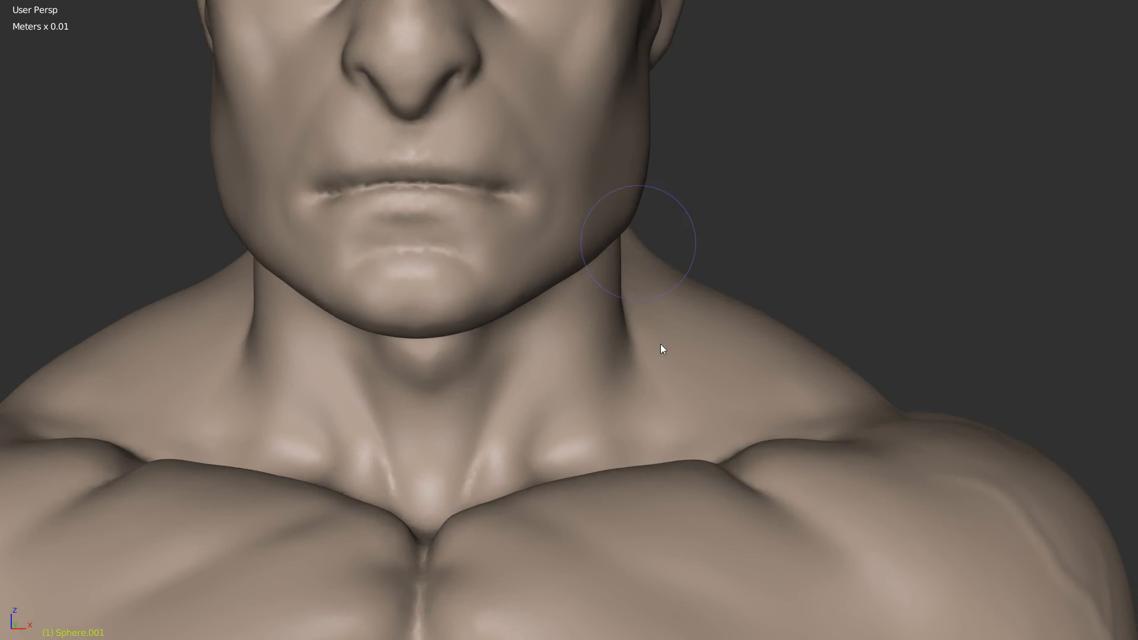
pyautogui.keyDown('shift'); pyautogui.moveTo(661, 344); pyautogui.dragTo(691, 480, button='middle'); pyautogui.keyUp('shift')
pyautogui.moveTo(592, 183)
pyautogui.mouseDown(button='middle')
pyautogui.moveTo(582, 174)
pyautogui.moveTo(593, 295)
pyautogui.mouseUp(button='middle')
# Step: Leave sculpting, select the horns and move them forward and up on the forehead
pyautogui.press('Tab')
pyautogui.click(585, 234)
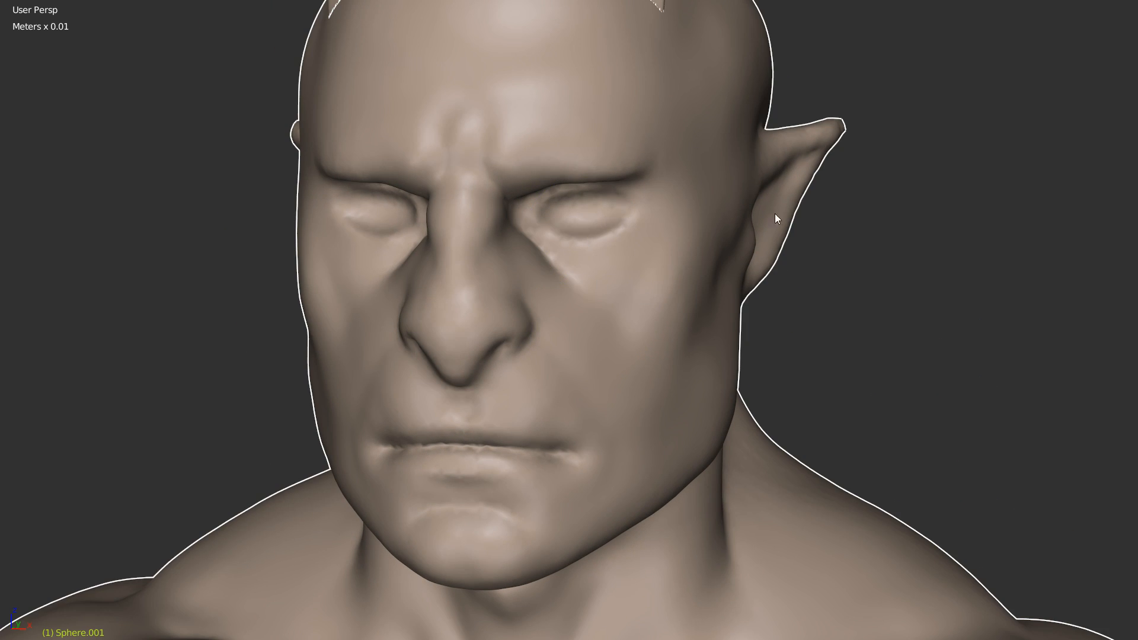
pyautogui.scroll(-5, 709, 323)
pyautogui.moveTo(709, 323)
pyautogui.keyDown('shift'); pyautogui.mouseDown(button='middle')
pyautogui.moveTo(686, 275)
pyautogui.moveTo(568, 281)
pyautogui.moveTo(483, 535)
pyautogui.mouseUp(button='middle'); pyautogui.keyUp('shift')
pyautogui.scroll(5, 600, 262)
pyautogui.rightClick(526, 201)
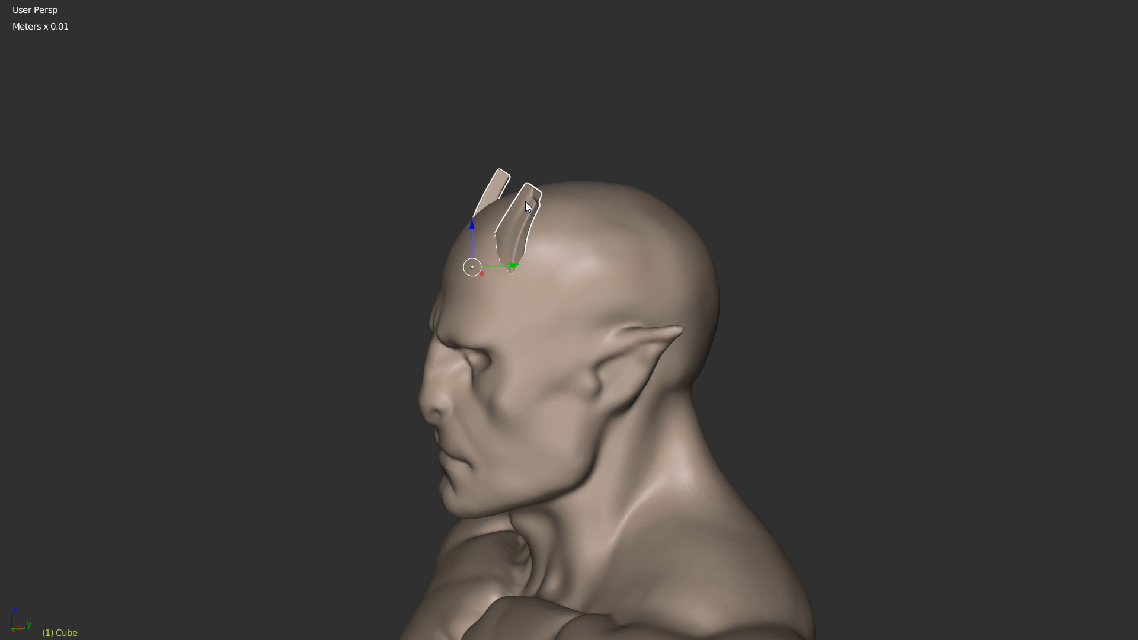
pyautogui.moveTo(506, 265); pyautogui.dragTo(501, 261)
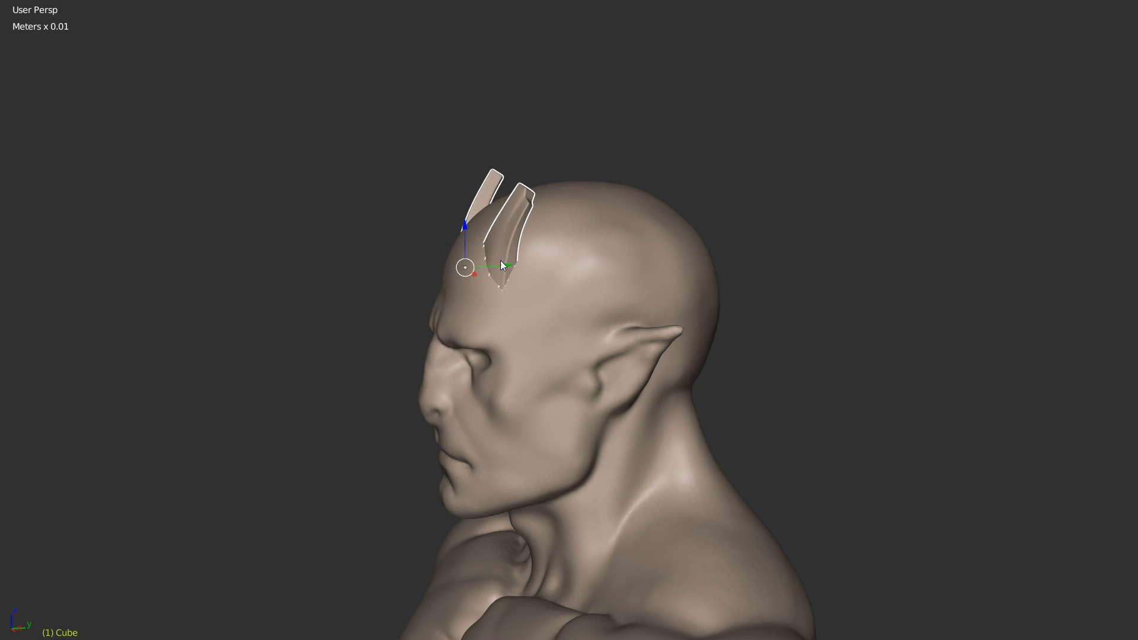
pyautogui.moveTo(465, 225); pyautogui.dragTo(467, 205)
pyautogui.moveTo(509, 227); pyautogui.dragTo(493, 220, button='middle')
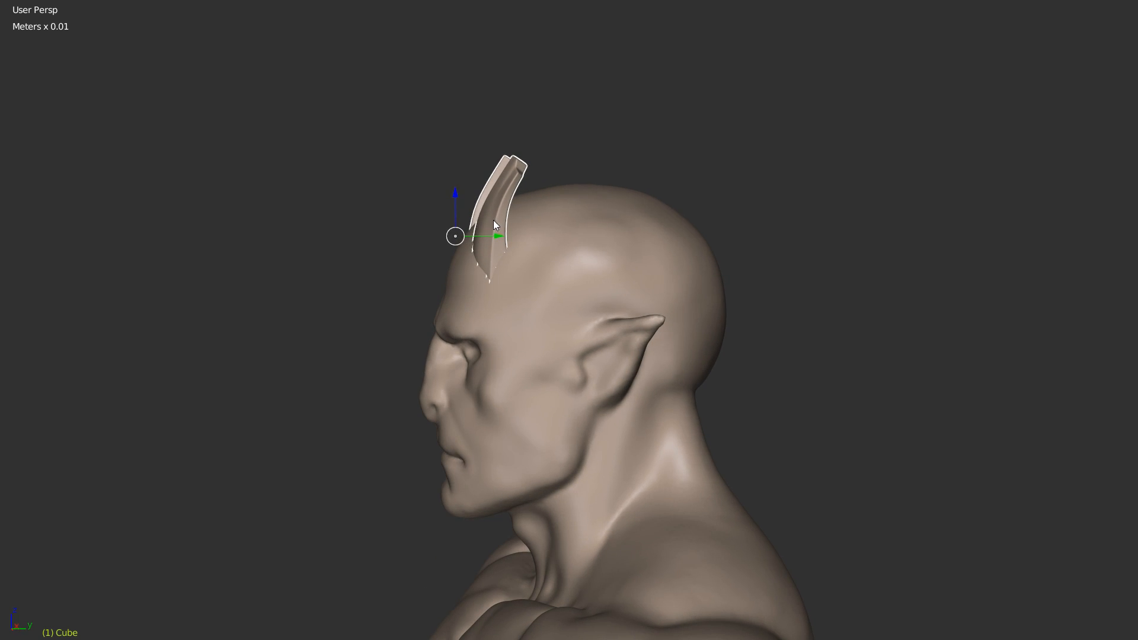
# Step: Move the horns closer together and rotate them freely about their origin
pyautogui.moveTo(556, 177); pyautogui.dragTo(666, 231, button='middle')
pyautogui.moveTo(655, 226); pyautogui.dragTo(619, 234)
pyautogui.press('r')
pyautogui.press('r')
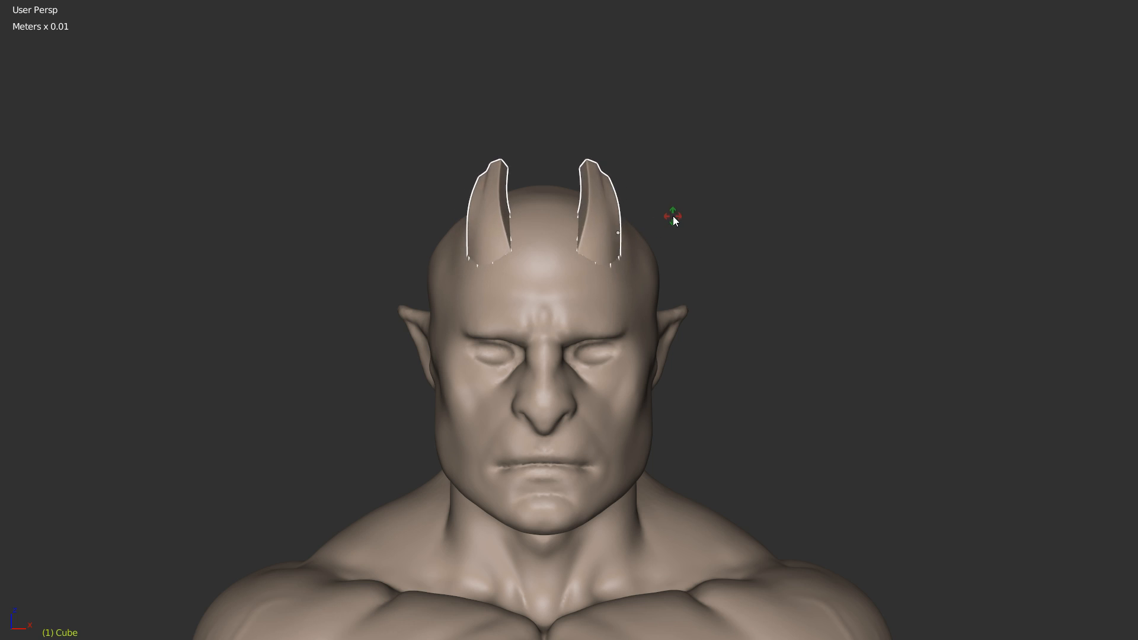
pyautogui.click(666, 216)
# Step: Spread the horns slightly apart and tilt their tips outward in the front view
pyautogui.moveTo(618, 234); pyautogui.dragTo(624, 234)
pyautogui.press('r')
pyautogui.press('r')
pyautogui.click(662, 204)
pyautogui.press('r')
pyautogui.click(716, 172)
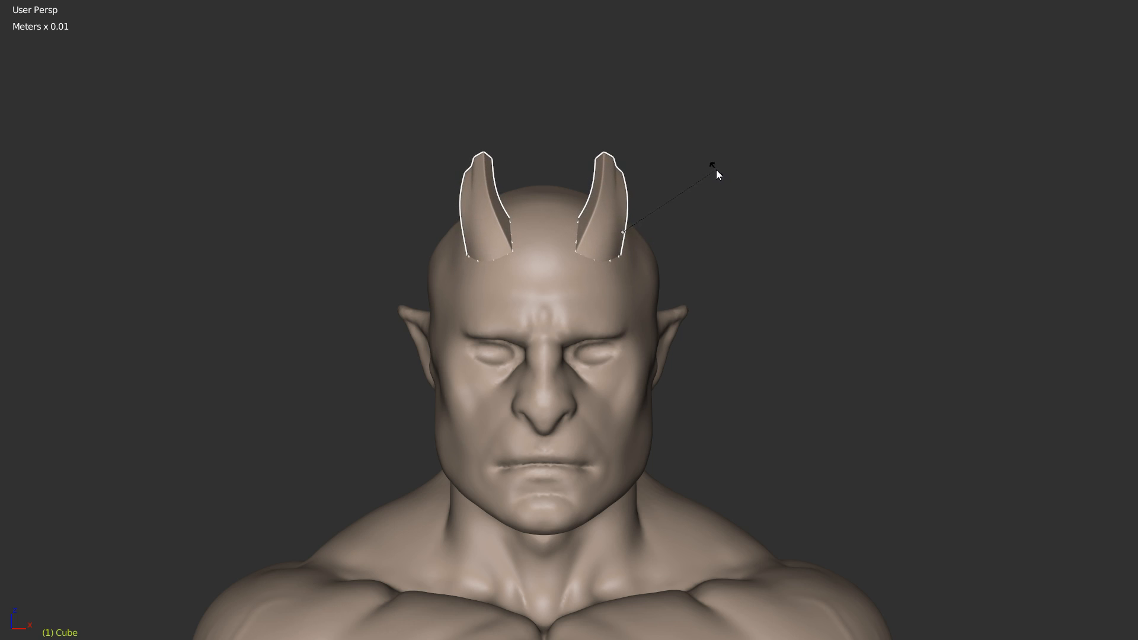
pyautogui.moveTo(629, 236); pyautogui.dragTo(635, 234)
# Step: Tilt the horns backward in the side view and shift them slightly toward the back of the head
pyautogui.moveTo(635, 235); pyautogui.dragTo(554, 219, button='middle')
pyautogui.press('r')
pyautogui.click(615, 179)
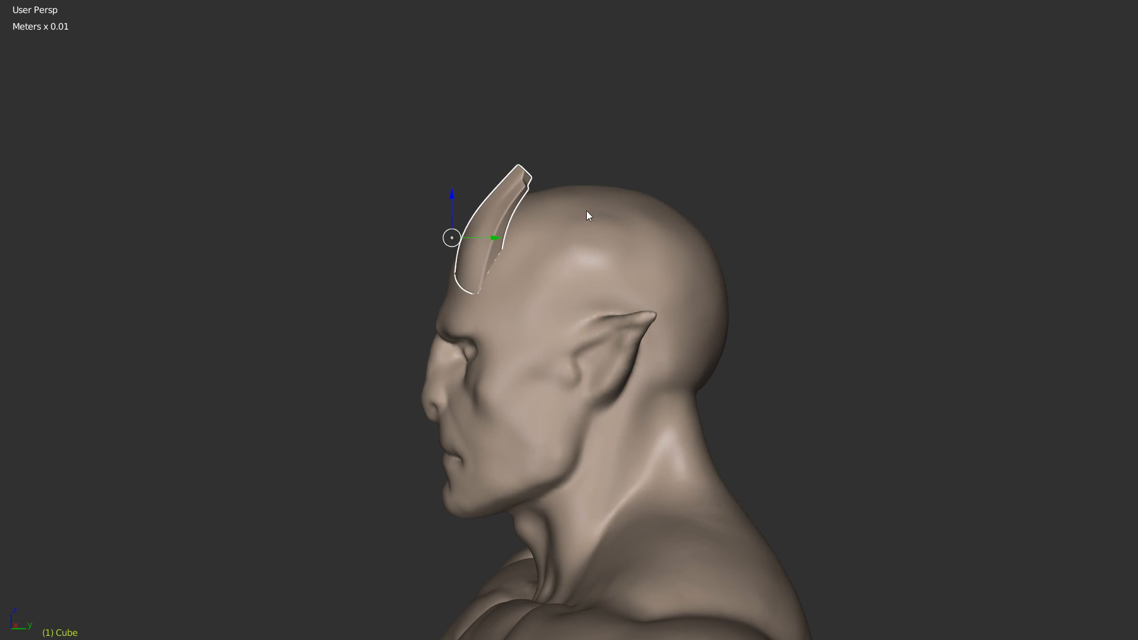
pyautogui.moveTo(496, 234); pyautogui.dragTo(502, 234)
pyautogui.moveTo(499, 260); pyautogui.dragTo(625, 264, button='middle')
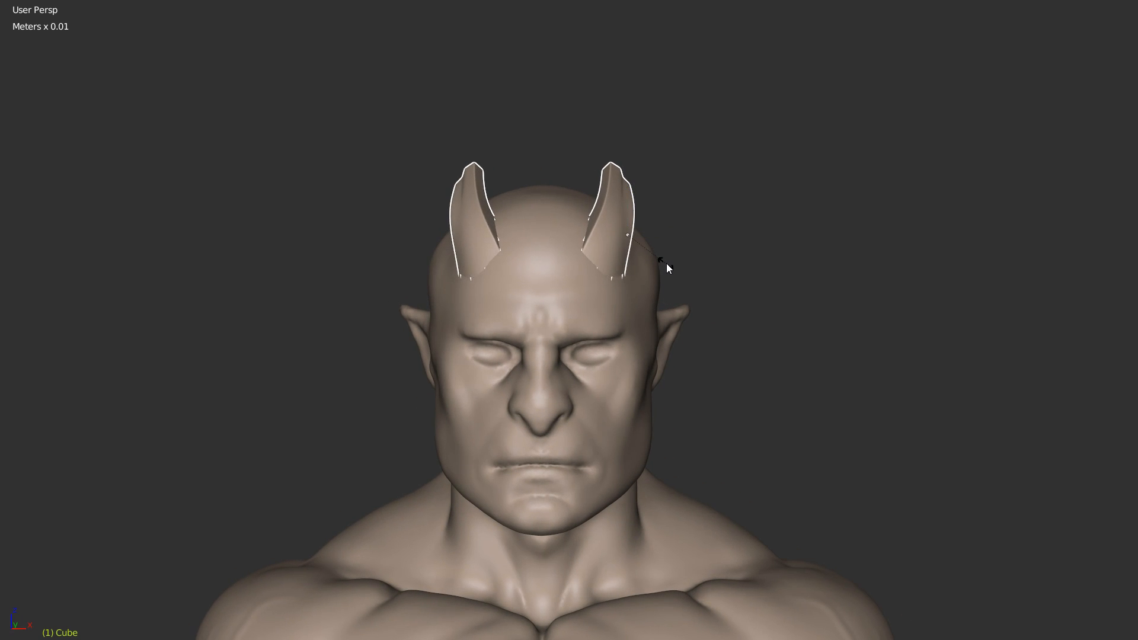
# Step: Set the horns' origin to their geometry and scale them up slightly
pyautogui.rightClick(610, 255)
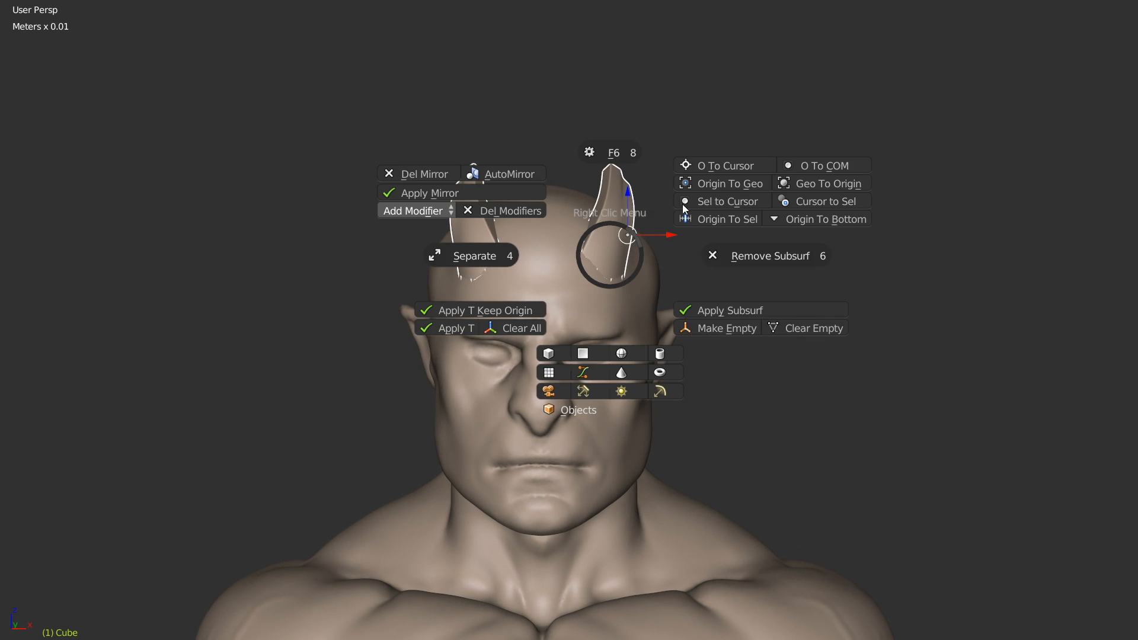
pyautogui.click(716, 183)
pyautogui.press('s')
pyautogui.click(696, 259)
# Step: Reposition the scaled horns so their bases sit against the forehead
pyautogui.moveTo(699, 258)
pyautogui.mouseDown(button='middle')
pyautogui.moveTo(602, 258)
pyautogui.moveTo(540, 243)
pyautogui.moveTo(793, 236)
pyautogui.moveTo(654, 241)
pyautogui.moveTo(629, 235)
pyautogui.moveTo(657, 218)
pyautogui.moveTo(629, 236)
pyautogui.moveTo(570, 226)
pyautogui.moveTo(629, 231)
pyautogui.moveTo(599, 243)
pyautogui.moveTo(640, 232)
pyautogui.moveTo(605, 252)
pyautogui.moveTo(639, 258)
pyautogui.mouseUp(button='middle')
pyautogui.press('g')
pyautogui.click(514, 226)
# Step: Put the horns in sculpt mode, change the brush and turn off X symmetry
pyautogui.hotkey('ctrl', 'Tab')
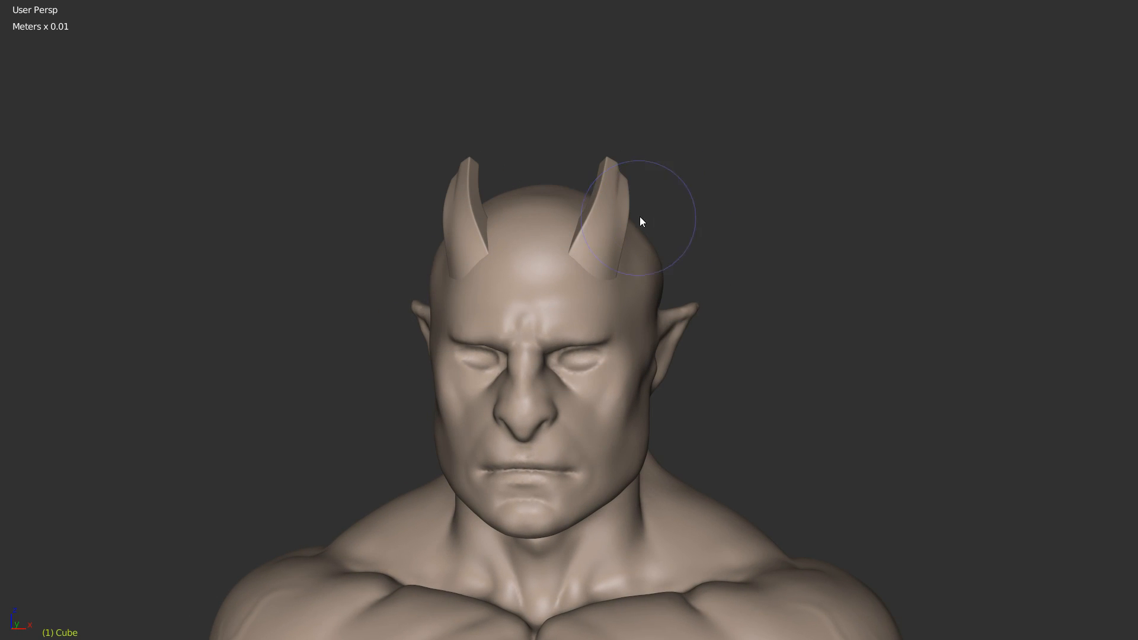
pyautogui.press('w')
pyautogui.click(691, 215)
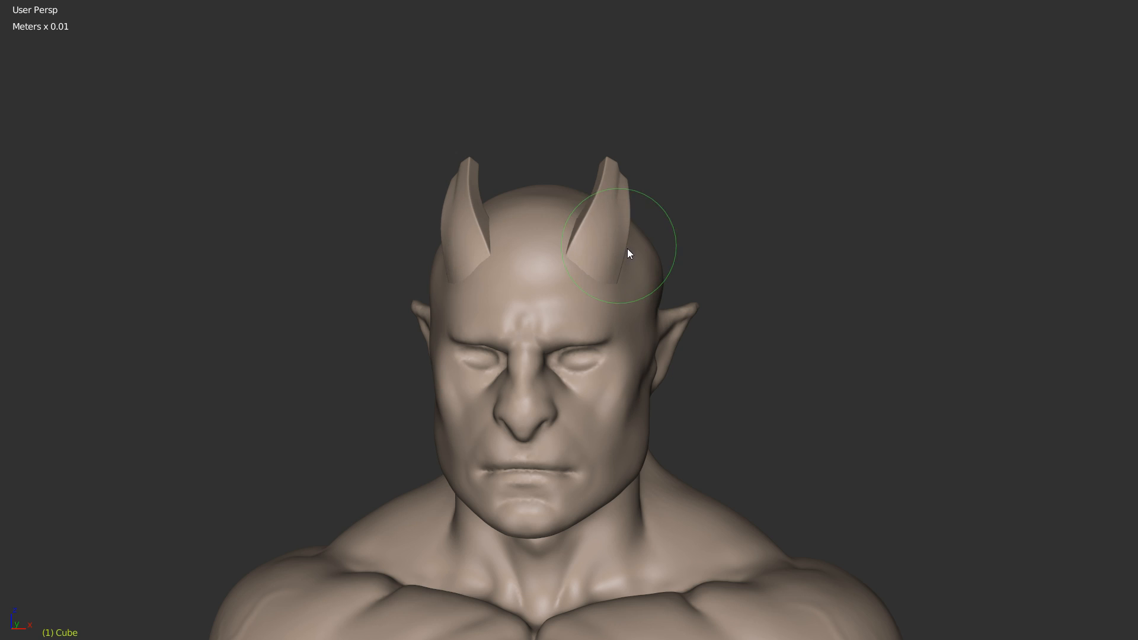
pyautogui.rightClick(631, 281)
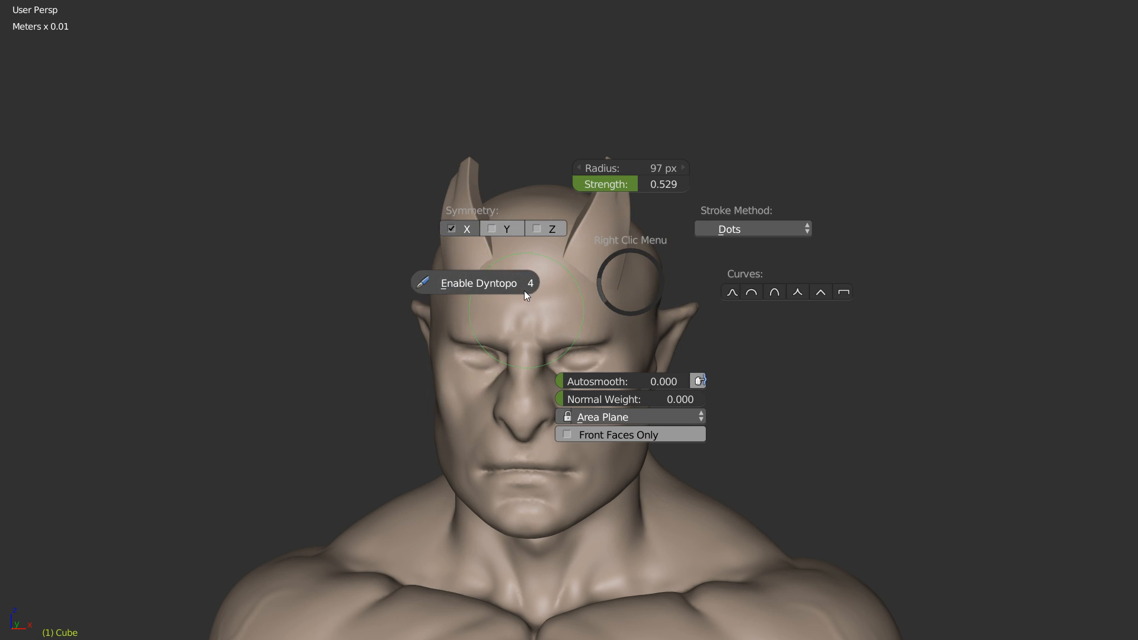
pyautogui.click(449, 229)
pyautogui.scroll(2, 542, 269)
pyautogui.moveTo(637, 230); pyautogui.dragTo(572, 227, button='middle')
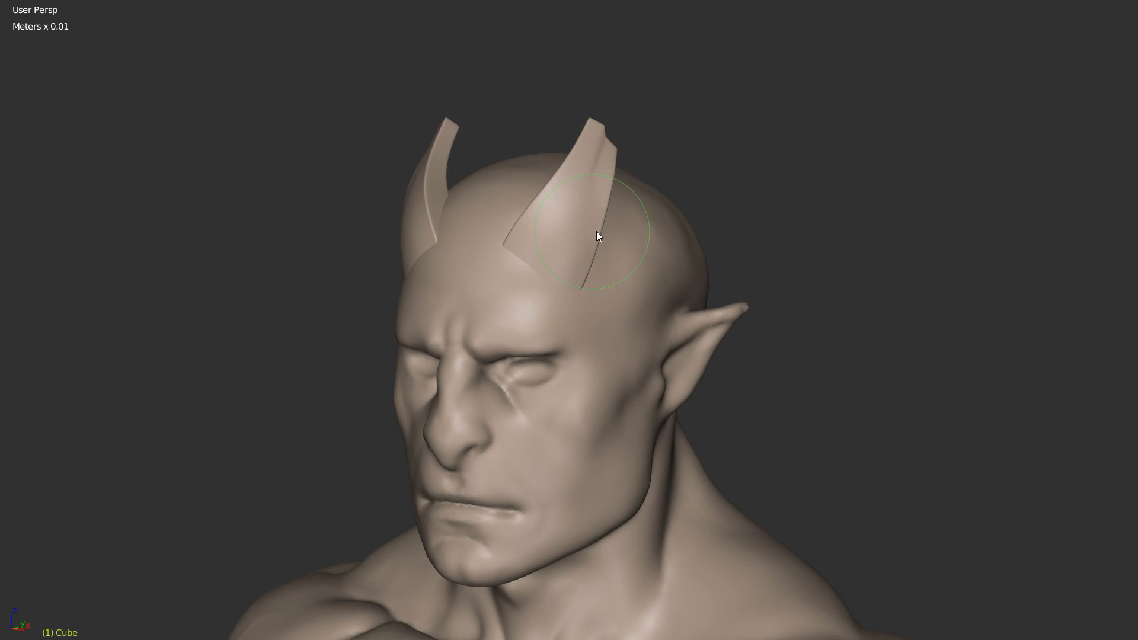
pyautogui.moveTo(604, 265); pyautogui.dragTo(510, 265, button='middle')
pyautogui.scroll(2, 510, 266)
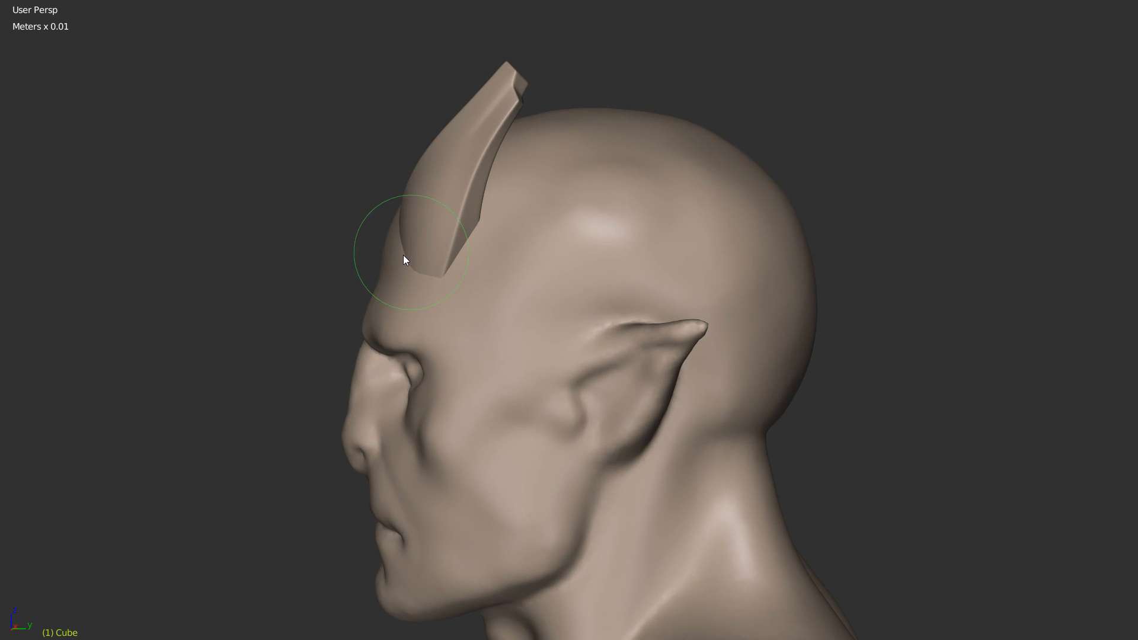
# Step: Examine the placement and shape of the horns on the forehead from the side, front and above
pyautogui.moveTo(400, 239); pyautogui.dragTo(486, 276, button='middle')
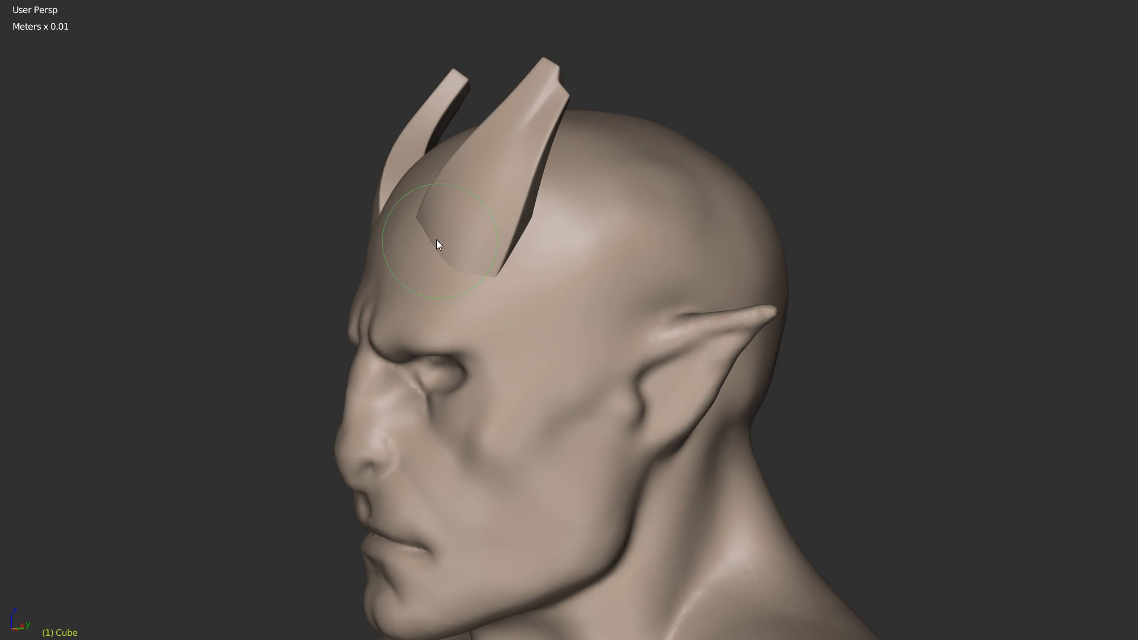
pyautogui.moveTo(417, 213); pyautogui.dragTo(546, 191, button='middle')
pyautogui.moveTo(641, 266); pyautogui.dragTo(599, 295, button='middle')
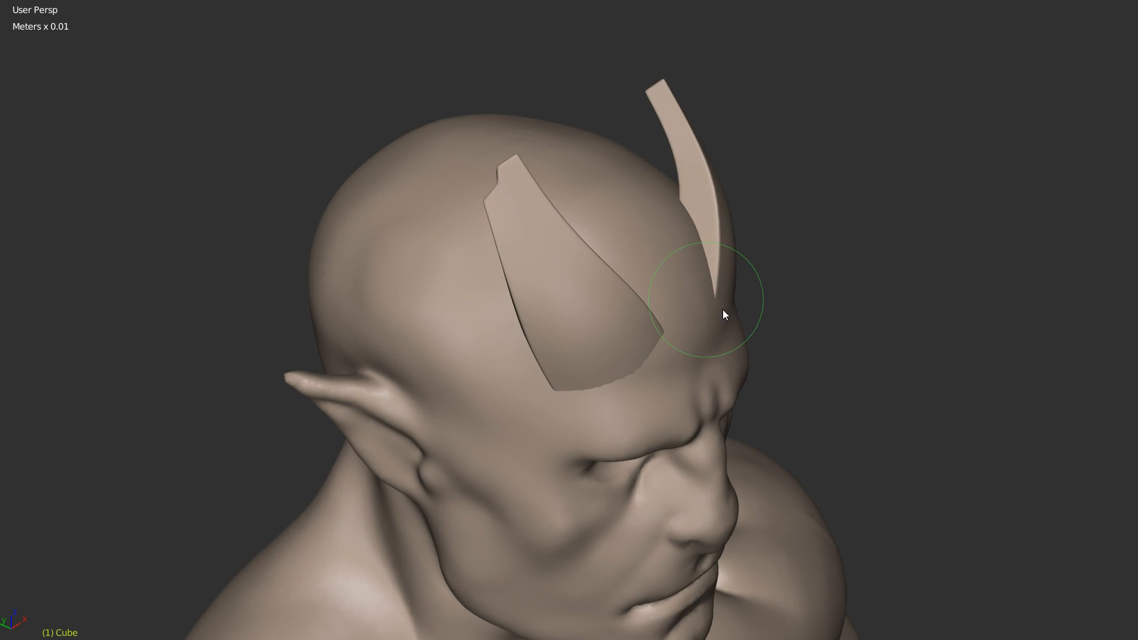
pyautogui.moveTo(728, 319); pyautogui.dragTo(551, 287, button='middle')
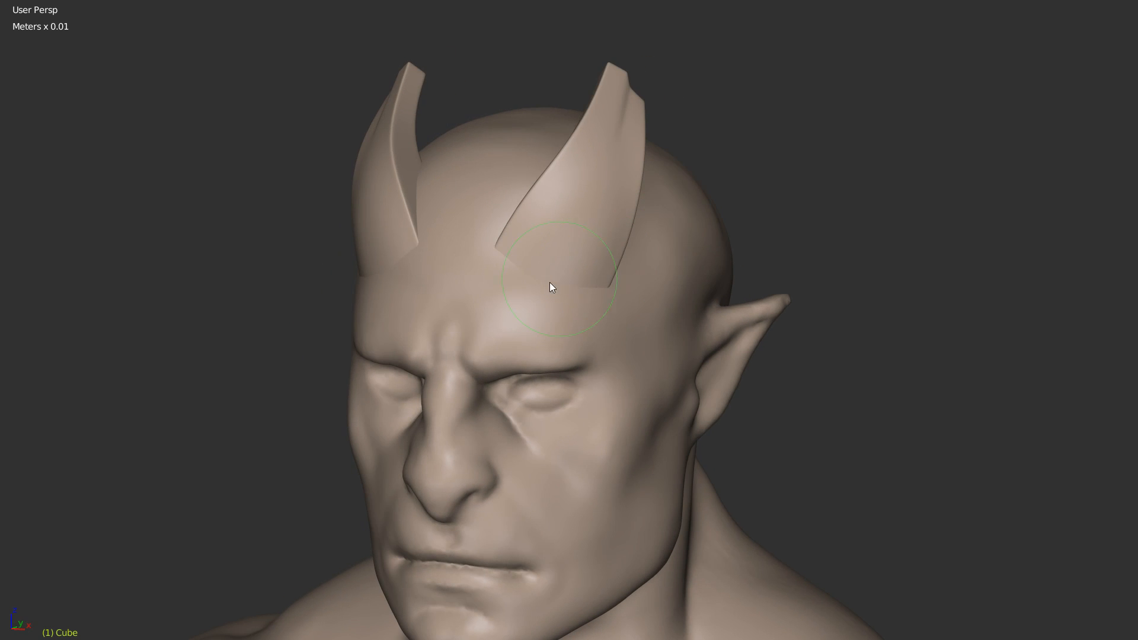
pyautogui.moveTo(597, 250)
pyautogui.mouseDown(button='middle')
pyautogui.moveTo(418, 272)
pyautogui.moveTo(468, 172)
pyautogui.moveTo(454, 169)
pyautogui.mouseUp(button='middle')
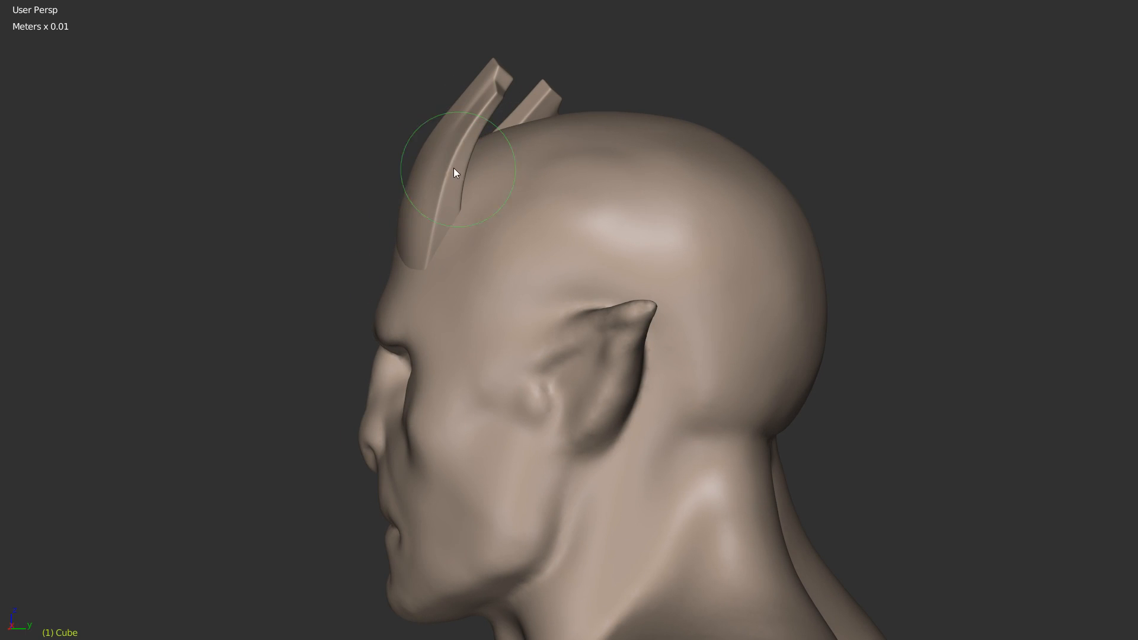
pyautogui.moveTo(472, 209)
pyautogui.mouseDown()
pyautogui.moveTo(463, 212)
pyautogui.moveTo(483, 209)
pyautogui.moveTo(454, 214)
pyautogui.mouseUp()
pyautogui.scroll(3, 433, 217)
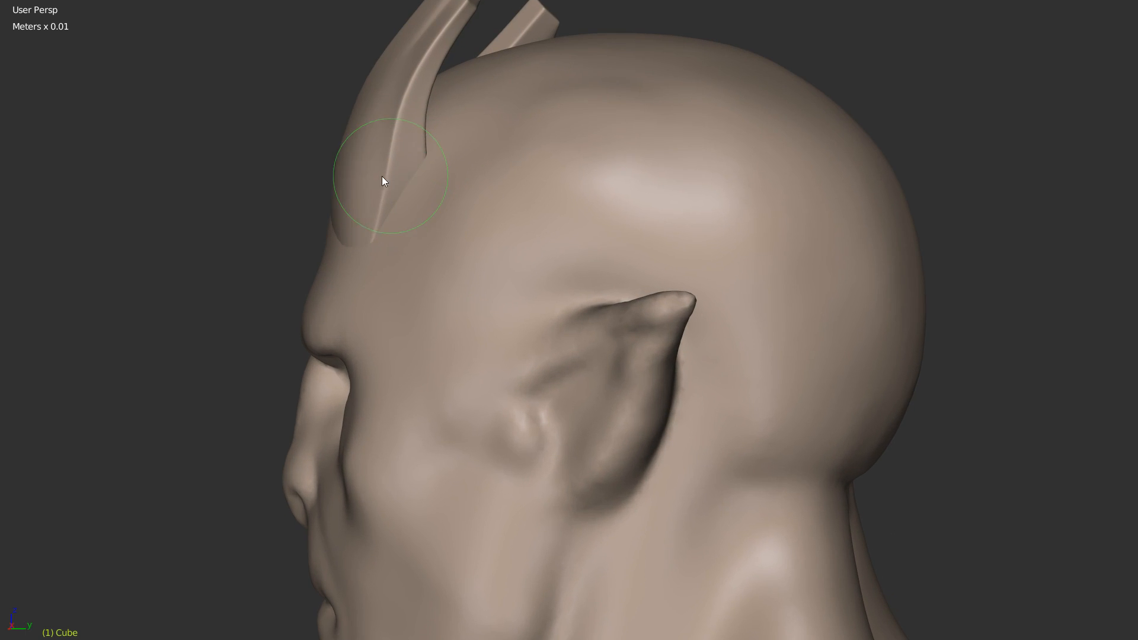
pyautogui.moveTo(449, 179)
pyautogui.mouseDown(button='middle')
pyautogui.moveTo(500, 200)
pyautogui.moveTo(514, 223)
pyautogui.moveTo(487, 201)
pyautogui.moveTo(568, 184)
pyautogui.moveTo(630, 201)
pyautogui.moveTo(655, 178)
pyautogui.moveTo(668, 195)
pyautogui.moveTo(530, 271)
pyautogui.moveTo(585, 264)
pyautogui.moveTo(582, 128)
pyautogui.mouseUp(button='middle')
pyautogui.scroll(3, 581, 230)
# Step: Take the horns out of sculpt mode, deselect them and add a sphere to the scene
pyautogui.press('Tab')
pyautogui.scroll(-5, 601, 184)
pyautogui.press('a')
pyautogui.moveTo(573, 223); pyautogui.dragTo(553, 102, button='middle')
pyautogui.moveTo(483, 264); pyautogui.dragTo(584, 265, button='middle')
pyautogui.rightClick(591, 280)
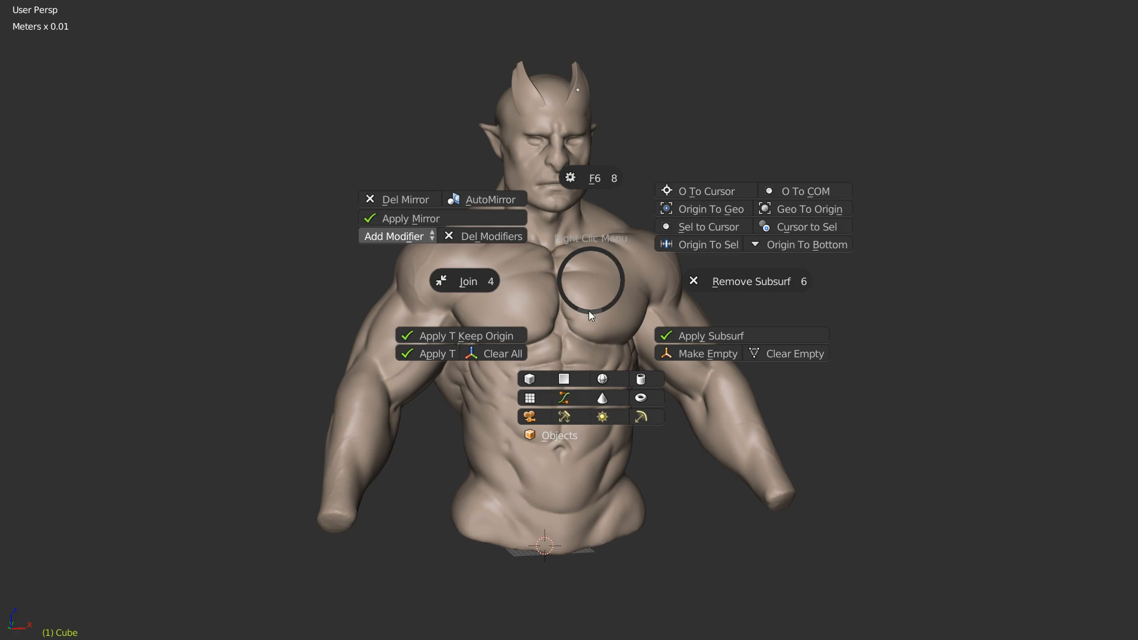
pyautogui.click(604, 377)
# Step: Raise the sphere to head height and place it over the character's left eye in the front view
pyautogui.moveTo(541, 511); pyautogui.dragTo(575, 344)
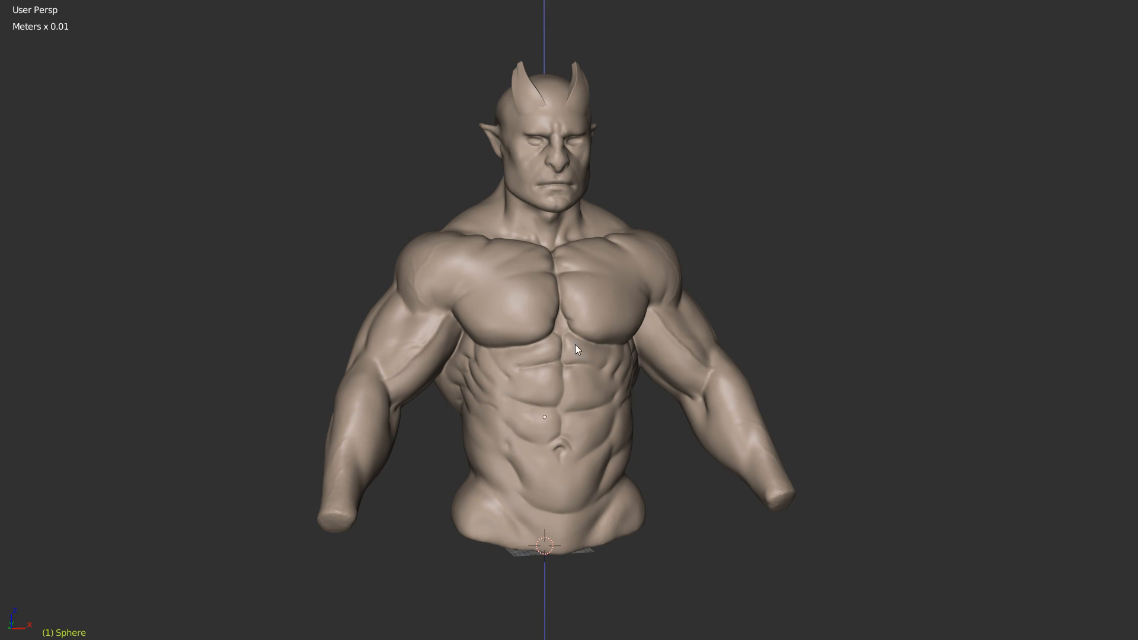
pyautogui.moveTo(591, 95); pyautogui.dragTo(609, 166, button='middle')
pyautogui.moveTo(513, 136); pyautogui.dragTo(565, 149)
pyautogui.press('KP_1')
pyautogui.scroll(4, 582, 137)
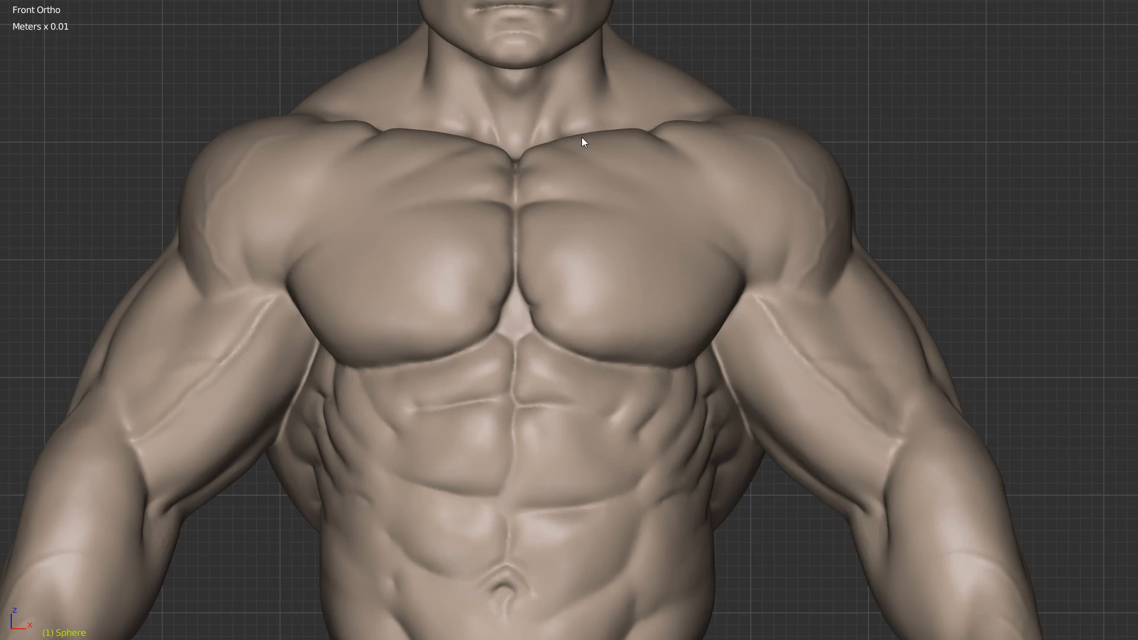
pyautogui.keyDown('shift'); pyautogui.moveTo(581, 137); pyautogui.dragTo(570, 472, button='middle'); pyautogui.keyUp('shift')
pyautogui.scroll(4, 539, 250)
pyautogui.press('g')
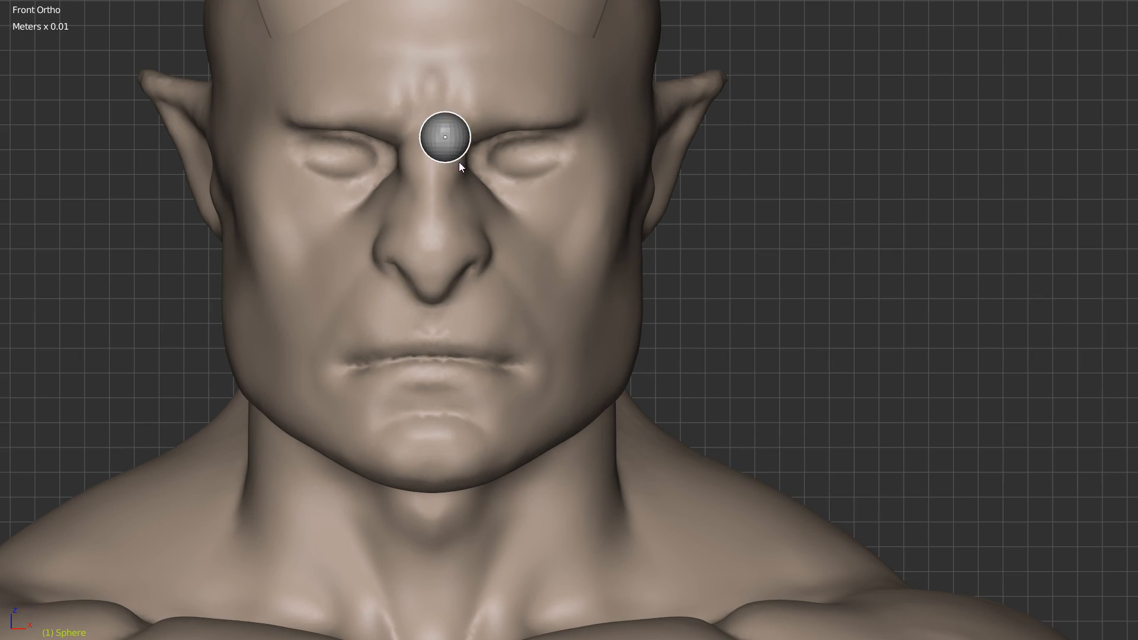
pyautogui.click(524, 179)
# Step: Rotate the eye sphere 90 degrees around the X axis
pyautogui.press('space')
pyautogui.click(416, 198)
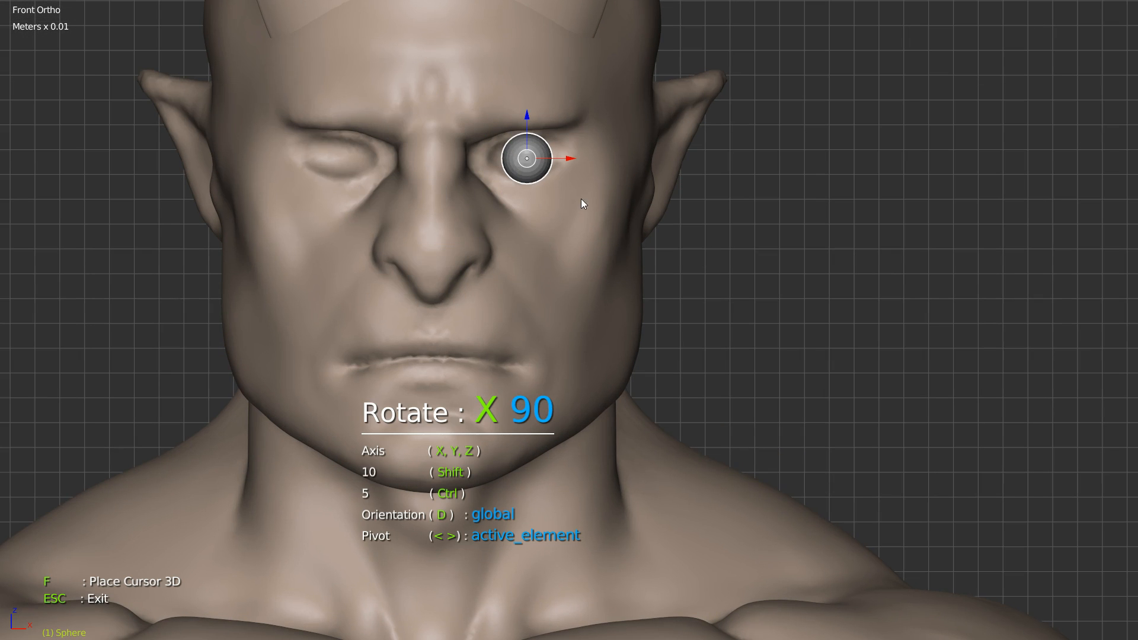
pyautogui.click(615, 204)
# Step: Position the eye sphere in depth within the left eye socket and scale it to fit
pyautogui.moveTo(615, 205); pyautogui.dragTo(489, 206, button='middle')
pyautogui.moveTo(293, 156); pyautogui.dragTo(482, 158)
pyautogui.press('s')
pyautogui.click(501, 176)
pyautogui.moveTo(482, 158)
pyautogui.mouseDown(button='middle')
pyautogui.moveTo(480, 184)
pyautogui.moveTo(518, 191)
pyautogui.moveTo(469, 155)
pyautogui.mouseUp(button='middle')
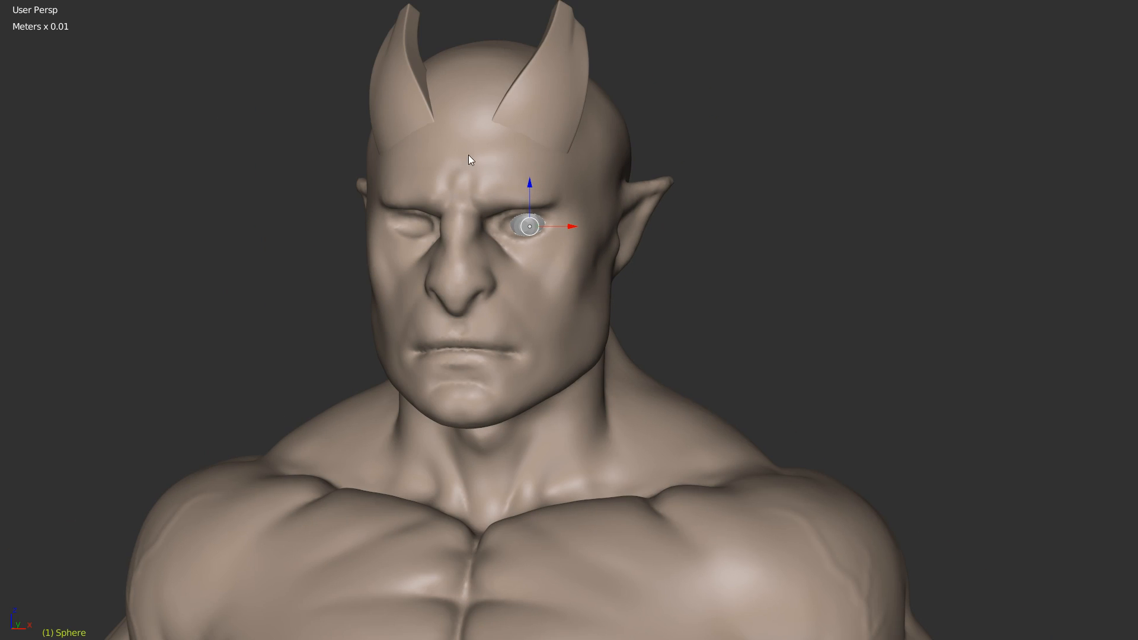
pyautogui.moveTo(563, 229); pyautogui.dragTo(548, 254)
# Step: Open Asset Management and set the asset library to Divers
pyautogui.press('t')
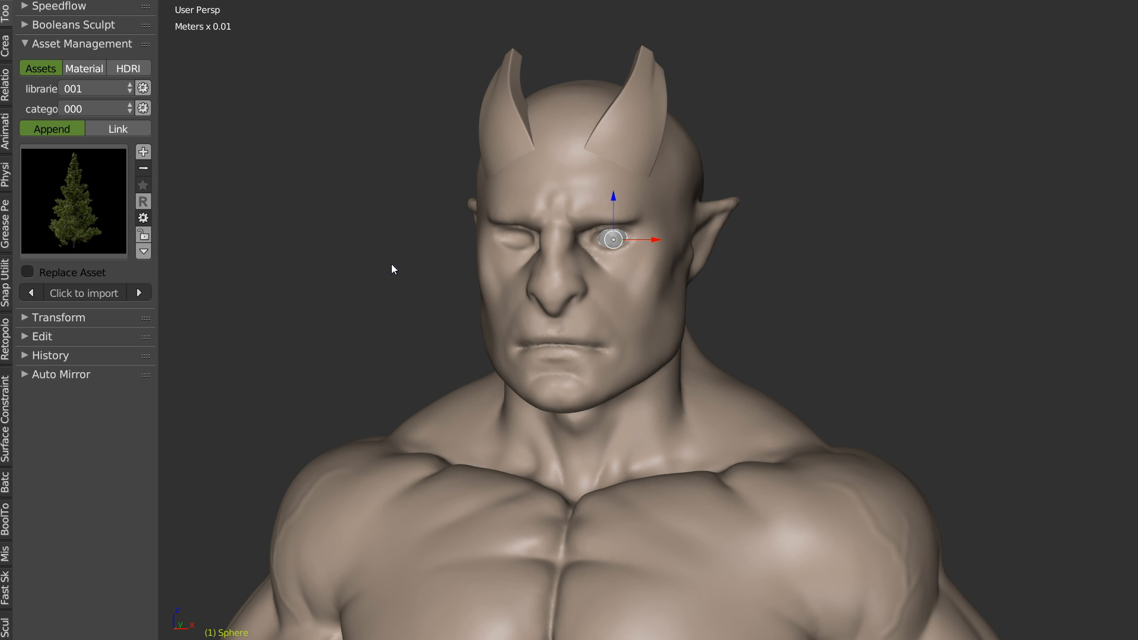
pyautogui.click(89, 67)
pyautogui.click(82, 200)
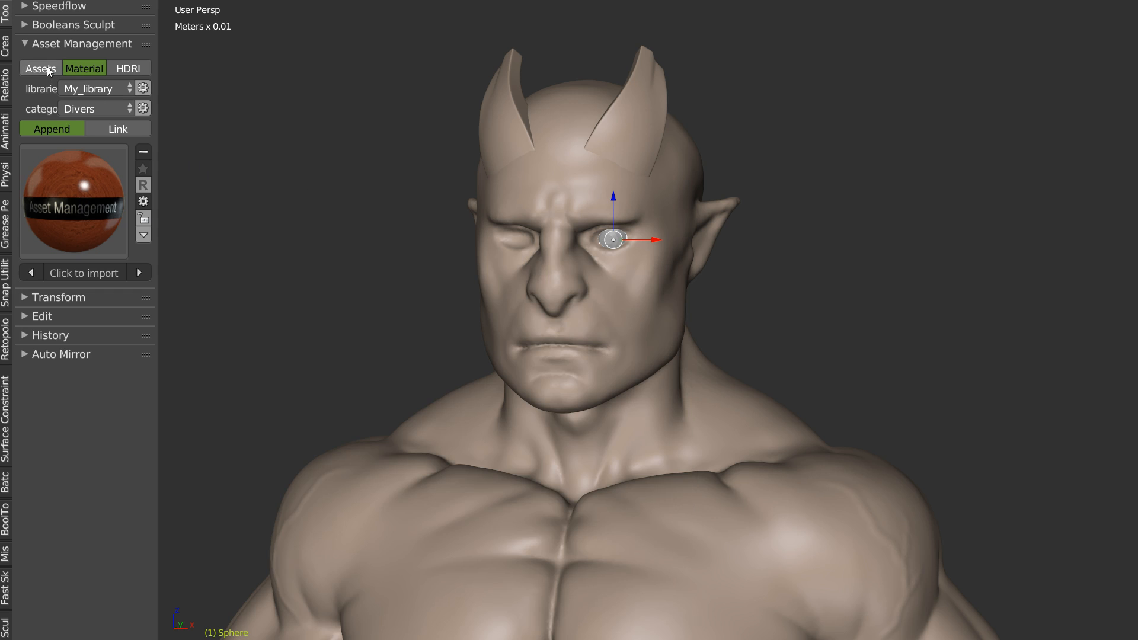
pyautogui.click(47, 69)
pyautogui.click(87, 88)
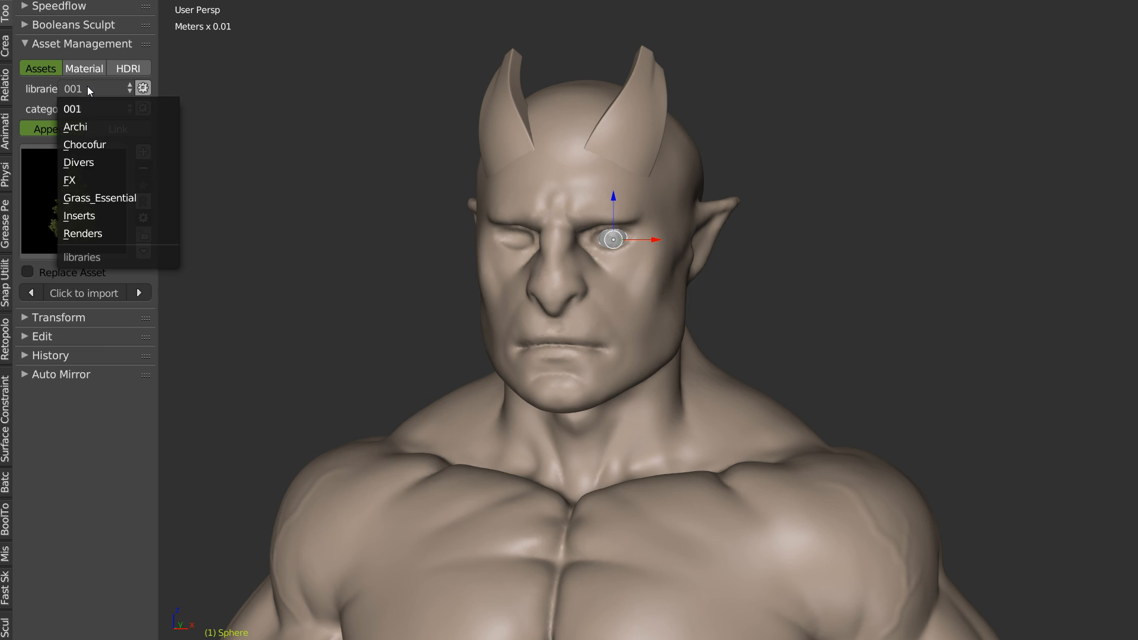
pyautogui.click(85, 157)
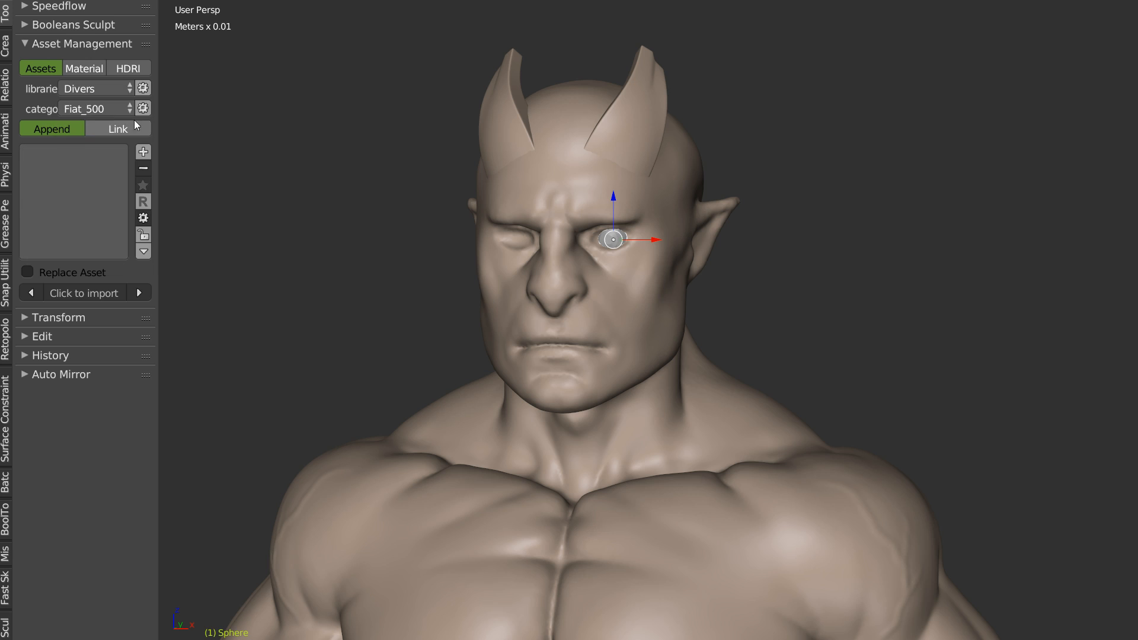
pyautogui.click(96, 91)
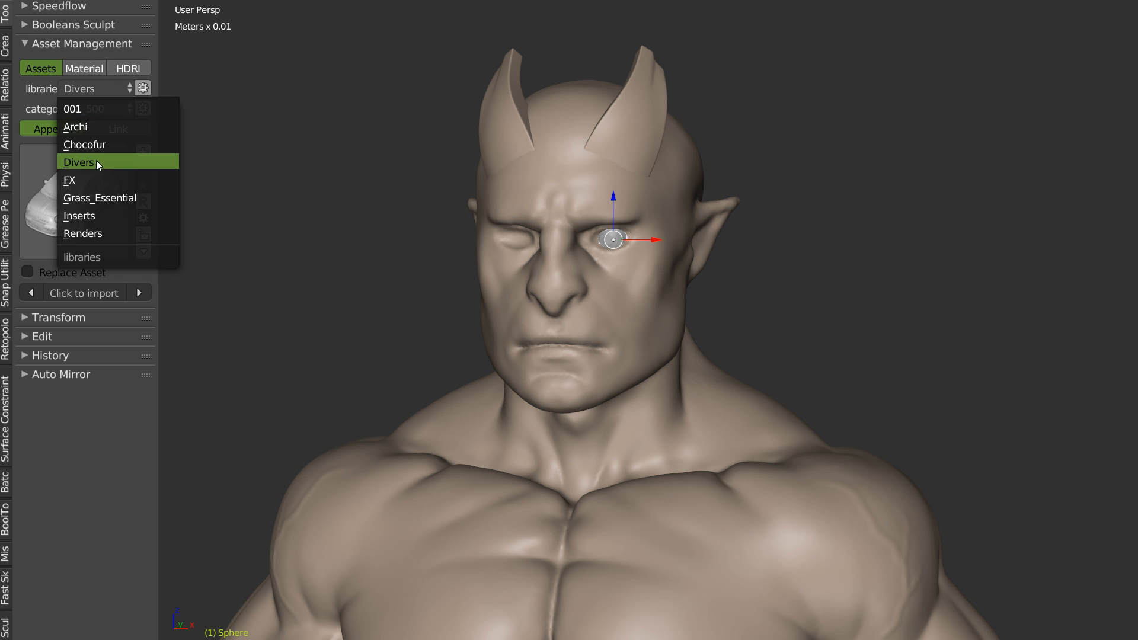
pyautogui.click(96, 160)
pyautogui.click(90, 88)
pyautogui.click(80, 161)
# Step: Set the asset category to Personnages and append the Skull asset
pyautogui.click(84, 105)
pyautogui.click(92, 55)
pyautogui.click(94, 204)
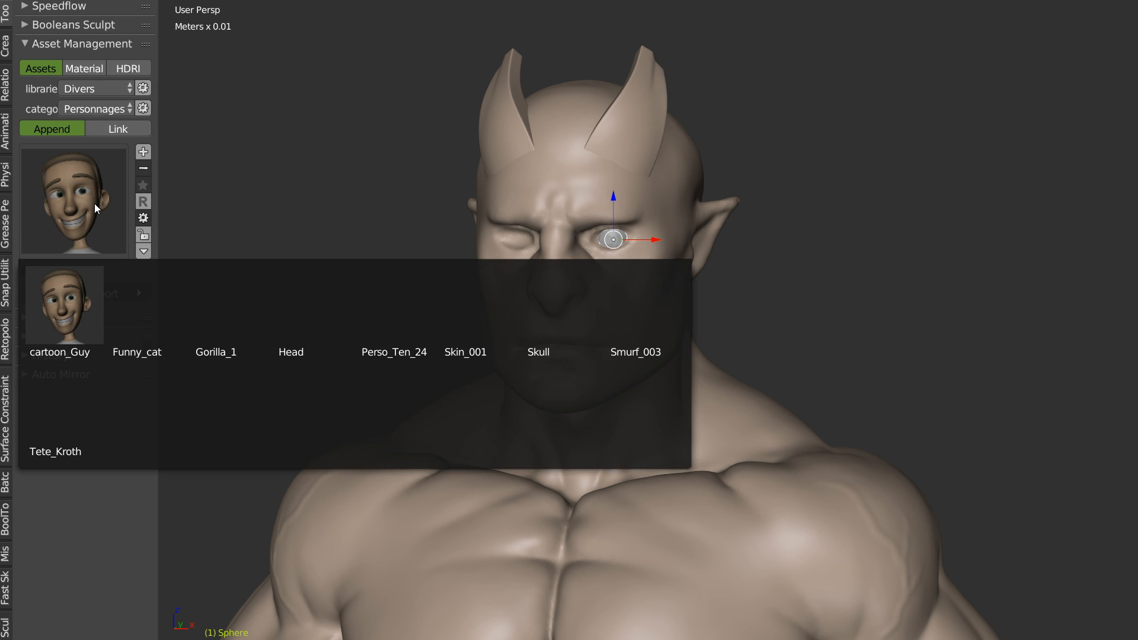
pyautogui.click(552, 305)
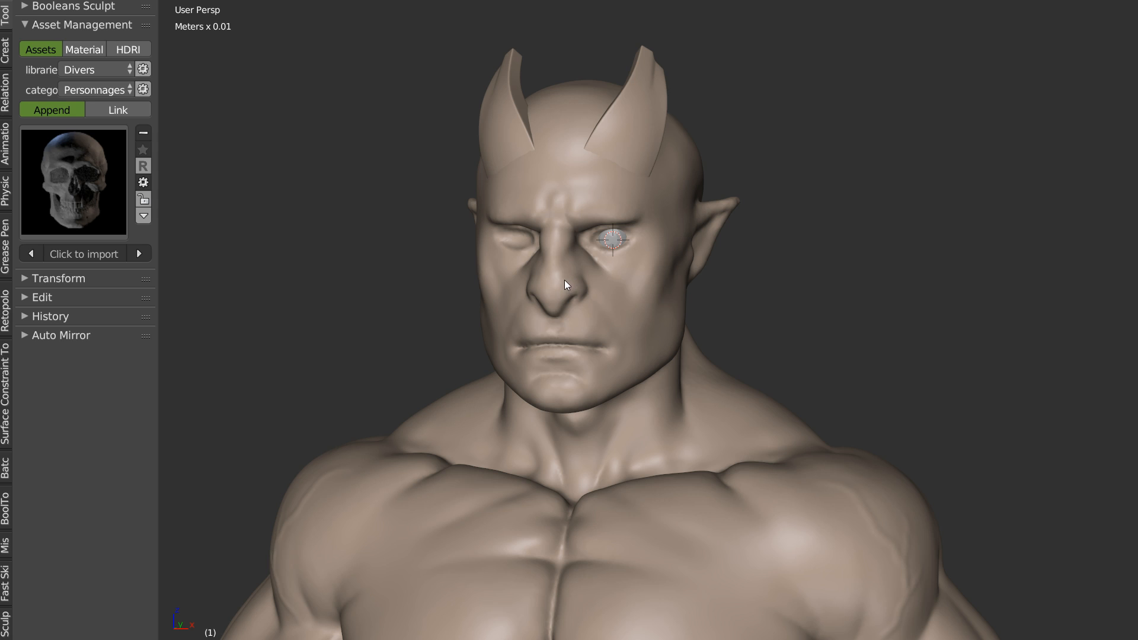
# Step: Bring back the full interface layout and select the imported Skull object
pyautogui.scroll(-7, 581, 221)
pyautogui.moveTo(617, 319); pyautogui.dragTo(602, 300, button='middle')
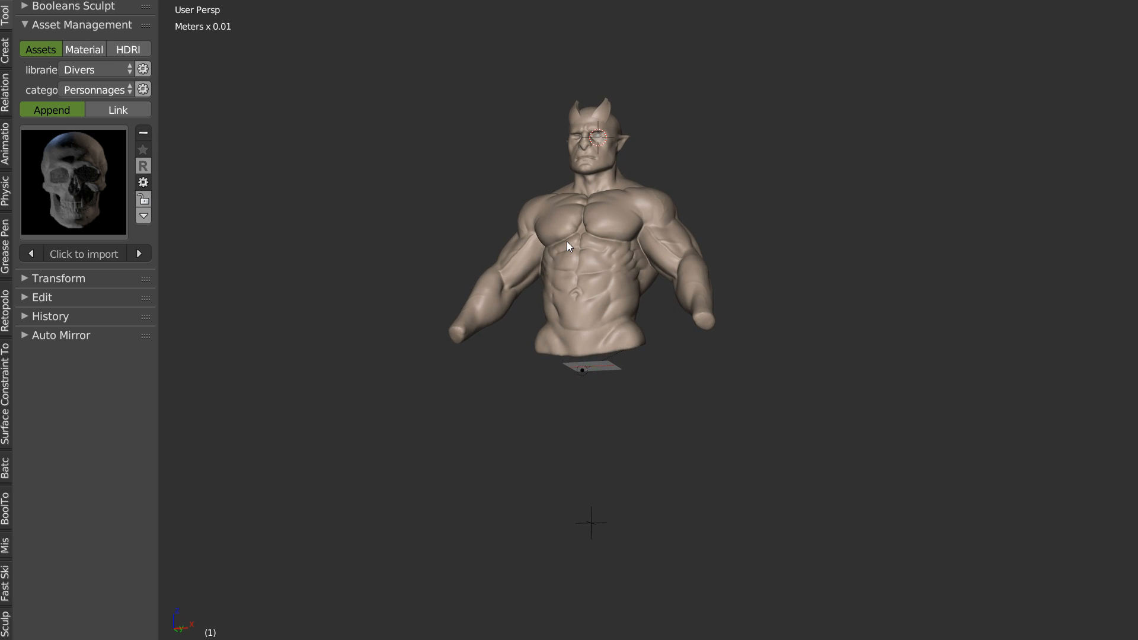
pyautogui.hotkey('alt', 'F10')
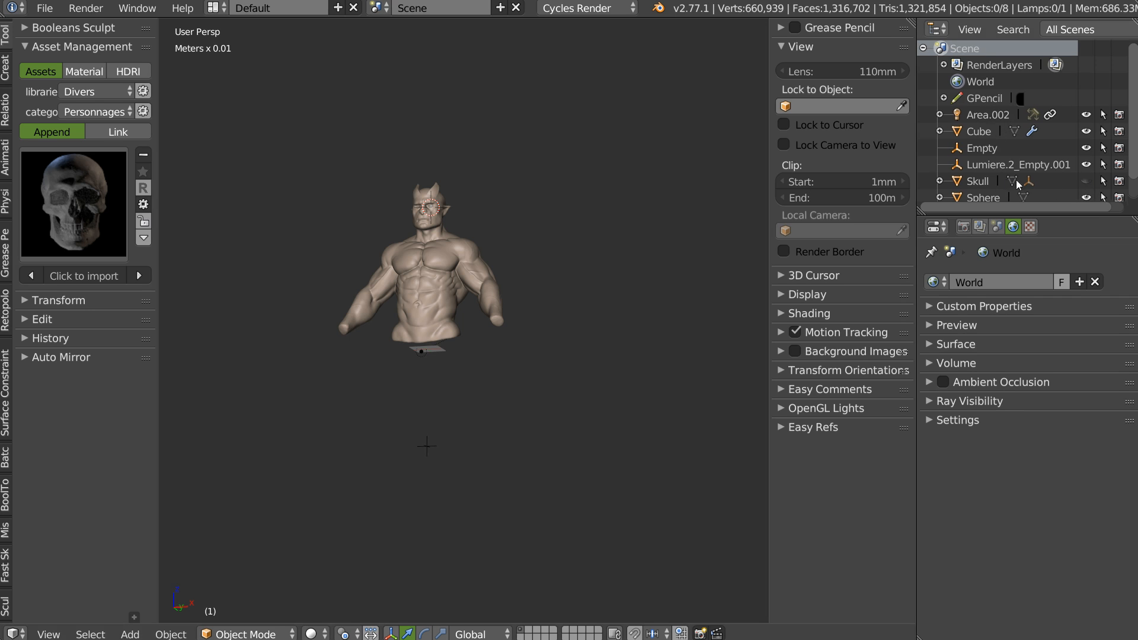
pyautogui.click(979, 180)
# Step: Switch the viewport to wireframe shading and show the skull inside the head in the right orthographic view
pyautogui.moveTo(545, 267); pyautogui.dragTo(411, 268, button='middle')
pyautogui.scroll(3, 479, 205)
pyautogui.keyDown('shift'); pyautogui.moveTo(479, 205); pyautogui.dragTo(453, 276, button='middle'); pyautogui.keyUp('shift')
pyautogui.press('z')
pyautogui.click(583, 270)
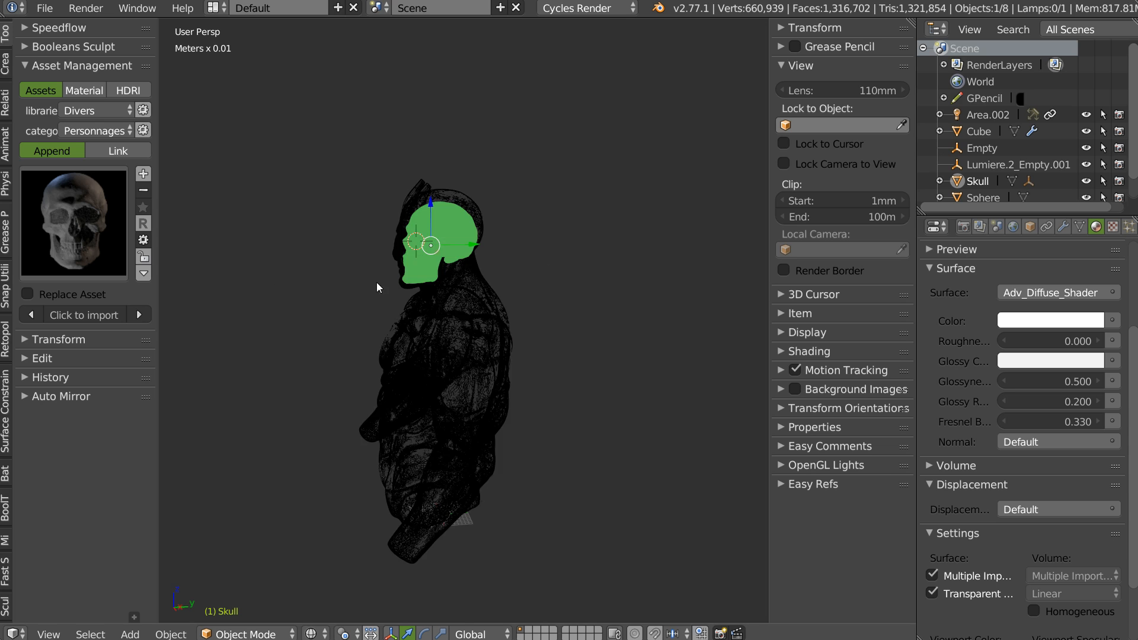
pyautogui.scroll(3, 376, 283)
pyautogui.press('KP_3')
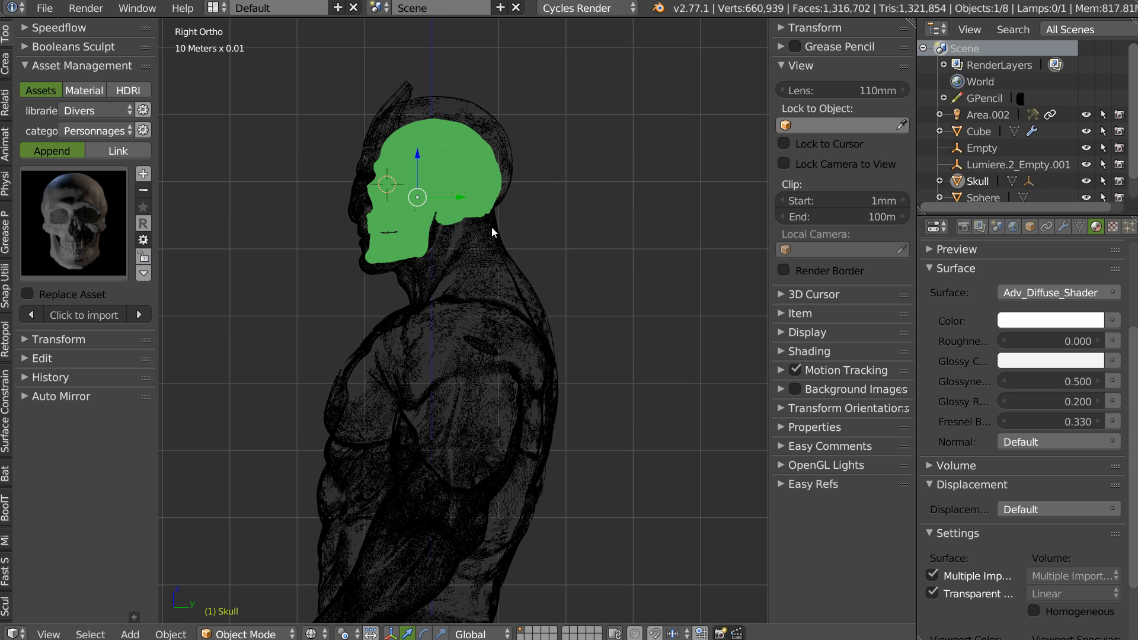
# Step: Scale the skull up uniformly to better fill the head's outline in the side view
pyautogui.scroll(-2, 930, 173)
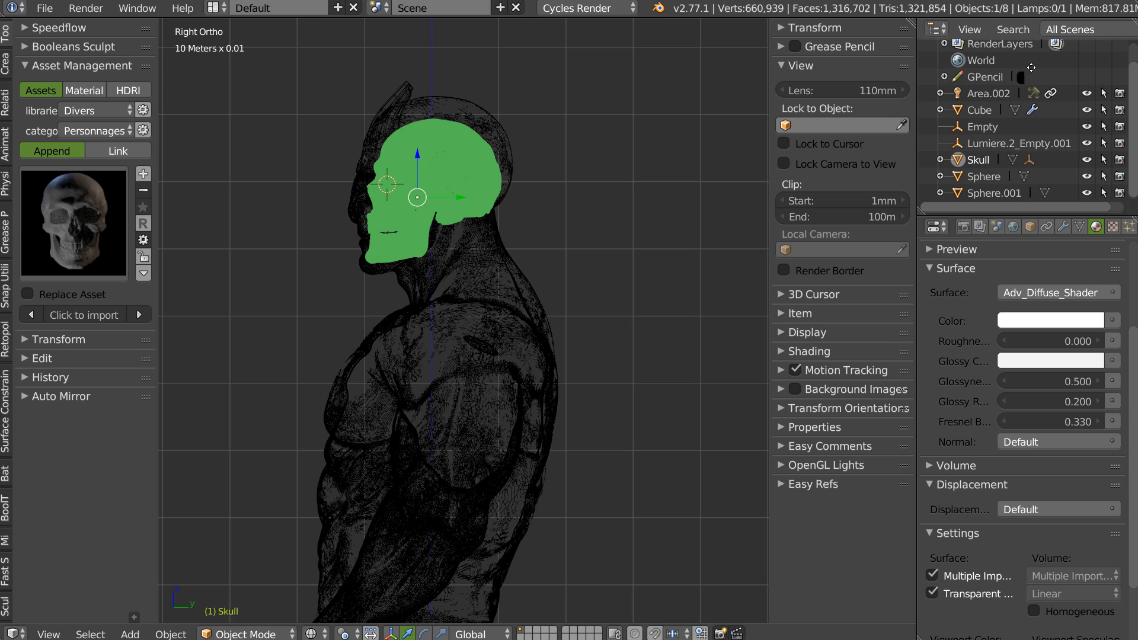
pyautogui.keyDown('ctrl'); pyautogui.moveTo(388, 214); pyautogui.dragTo(390, 133, button='middle'); pyautogui.keyUp('ctrl')
pyautogui.keyDown('shift'); pyautogui.moveTo(391, 70); pyautogui.dragTo(454, 231, button='middle'); pyautogui.keyUp('shift')
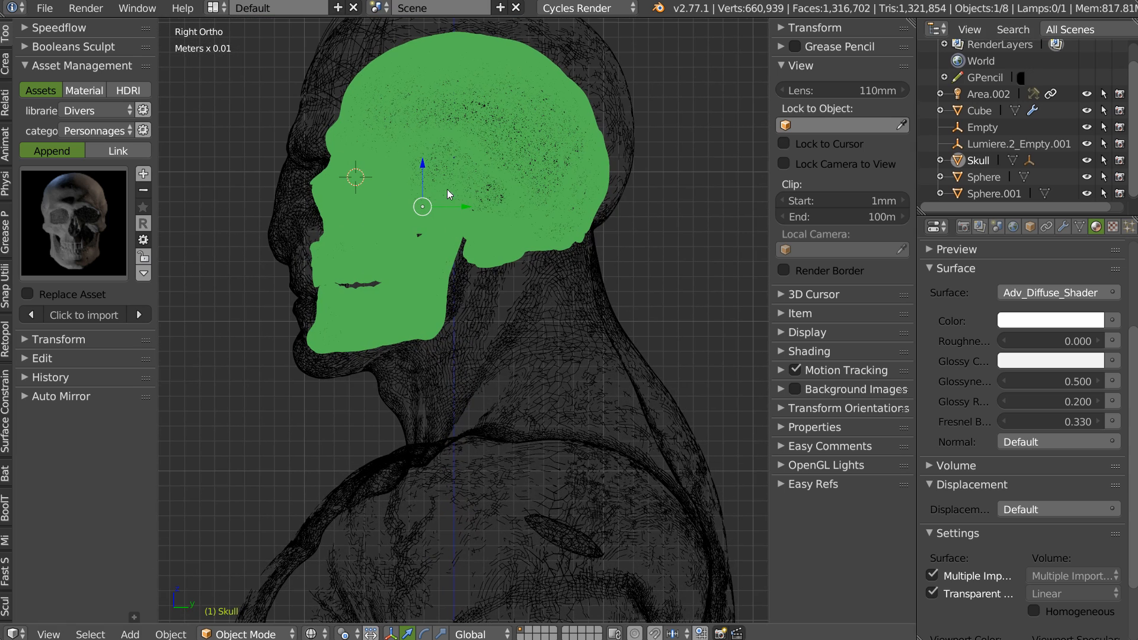
pyautogui.press('s')
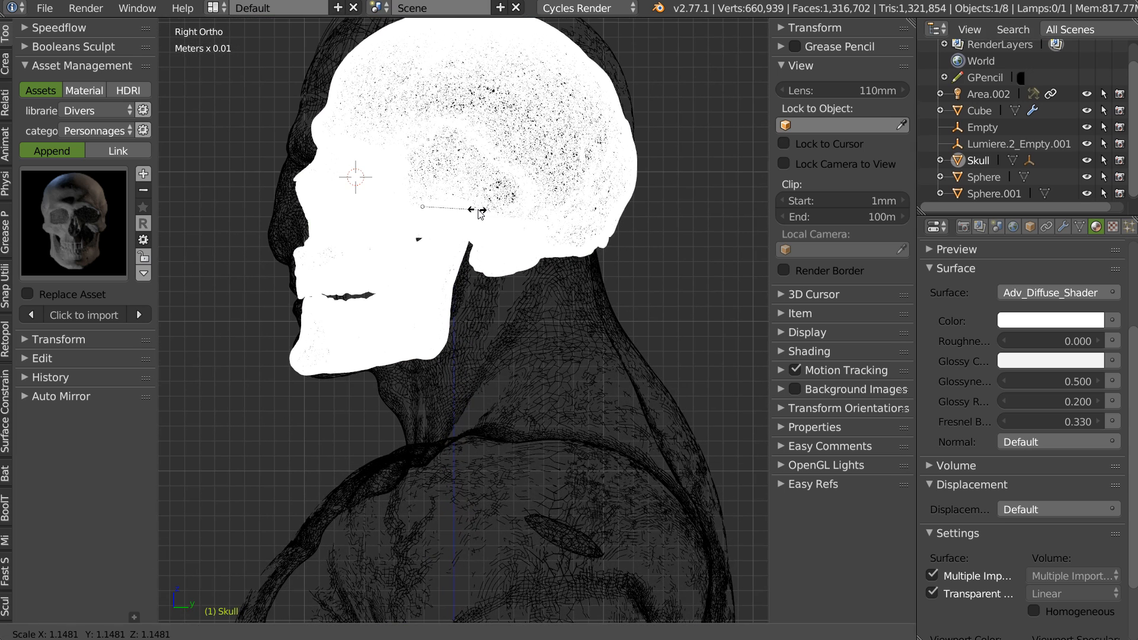
# Step: Scale the skull up by about 1.15, and rotate and nudge it to align inside the head in profile
pyautogui.click(481, 211)
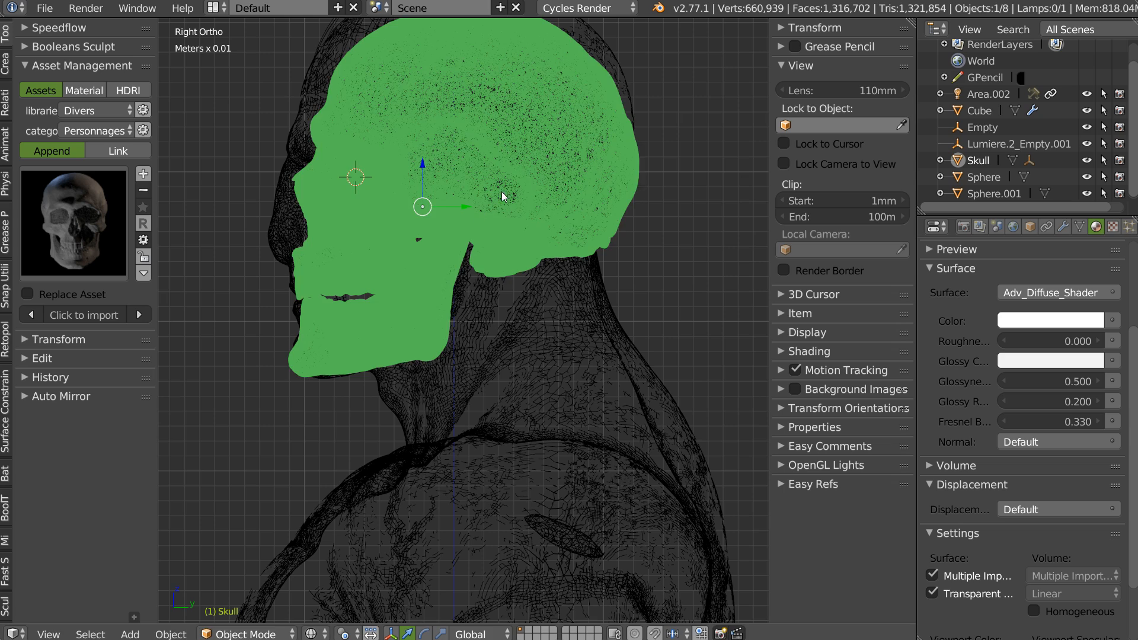
pyautogui.press('r')
pyautogui.click(622, 162)
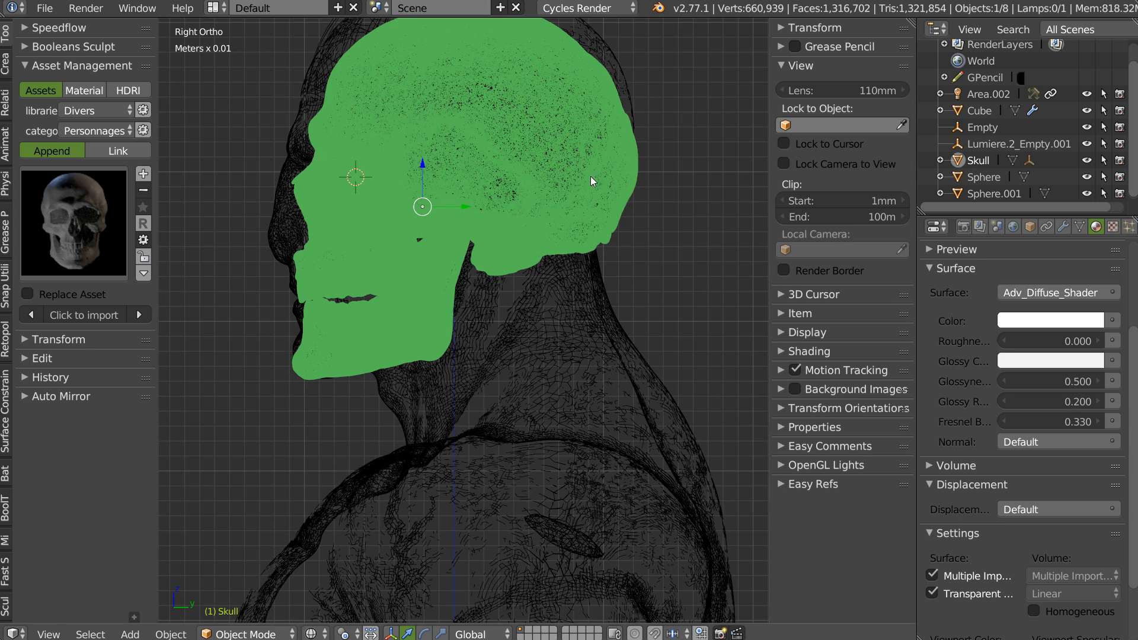
pyautogui.scroll(-1, 560, 170)
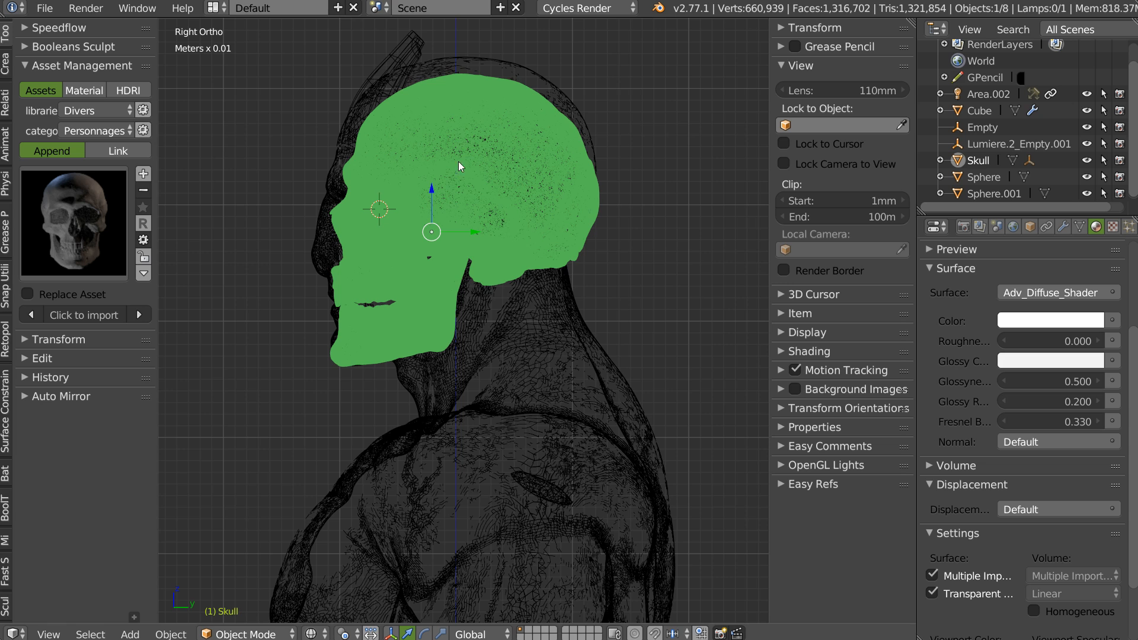
pyautogui.moveTo(432, 188); pyautogui.dragTo(428, 190)
pyautogui.moveTo(431, 203); pyautogui.dragTo(435, 265, button='middle')
# Step: Inspect the skull's fit inside the head from the front and at an angle in solid shading
pyautogui.press('q')
pyautogui.click(385, 216)
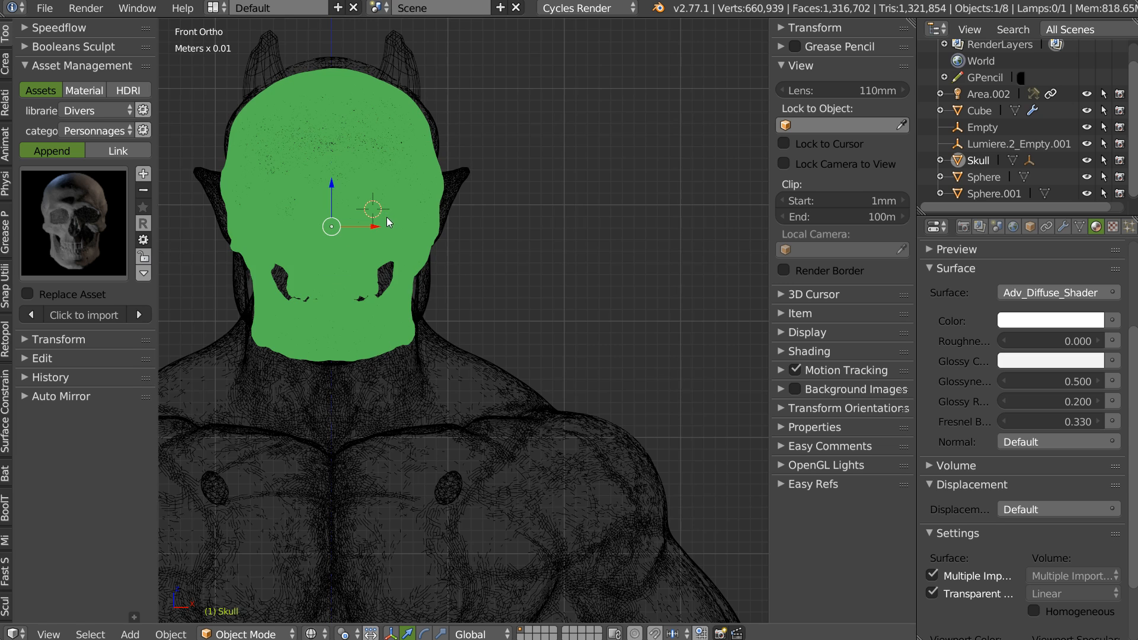
pyautogui.press('z')
pyautogui.click(362, 169)
pyautogui.scroll(3, 385, 178)
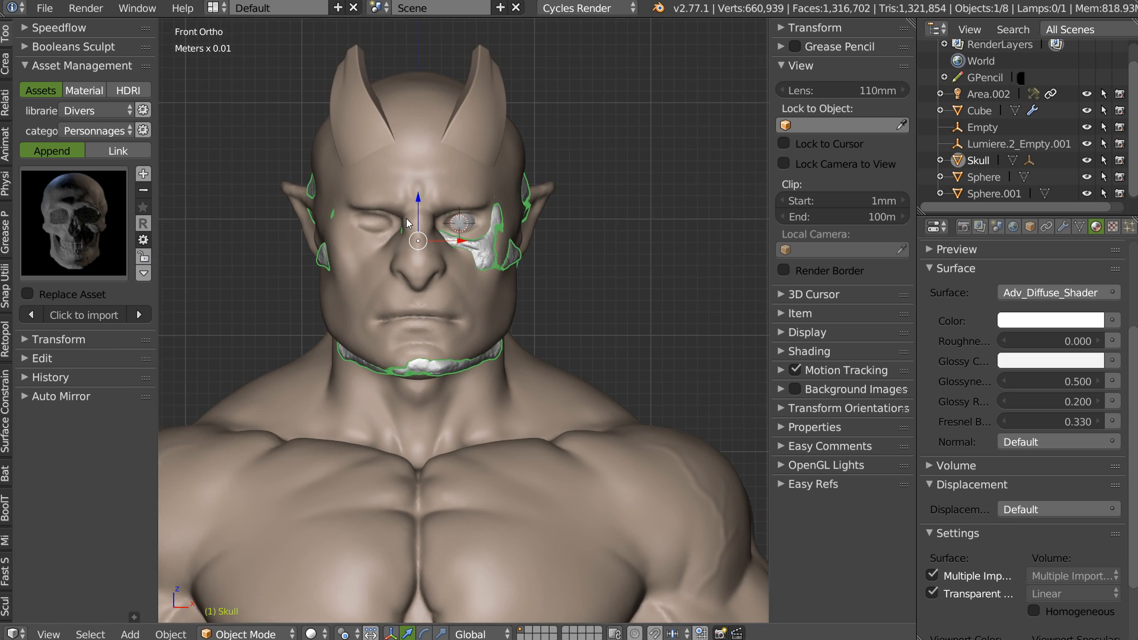
pyautogui.moveTo(420, 188)
pyautogui.mouseDown(button='middle')
pyautogui.moveTo(354, 202)
pyautogui.moveTo(304, 231)
pyautogui.moveTo(418, 170)
pyautogui.mouseUp(button='middle')
pyautogui.scroll(-5, 431, 222)
pyautogui.moveTo(433, 219); pyautogui.dragTo(543, 223, button='middle')
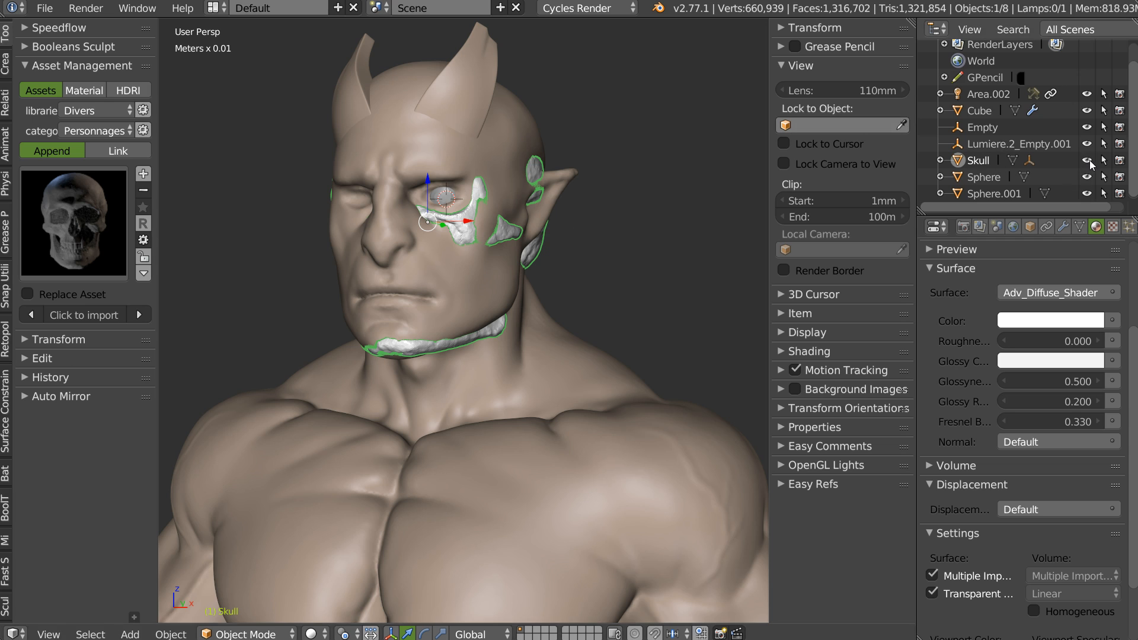
# Step: Make the skull unselectable and put the body mesh Sphere.001 into Sculpt Mode
pyautogui.click(1104, 161)
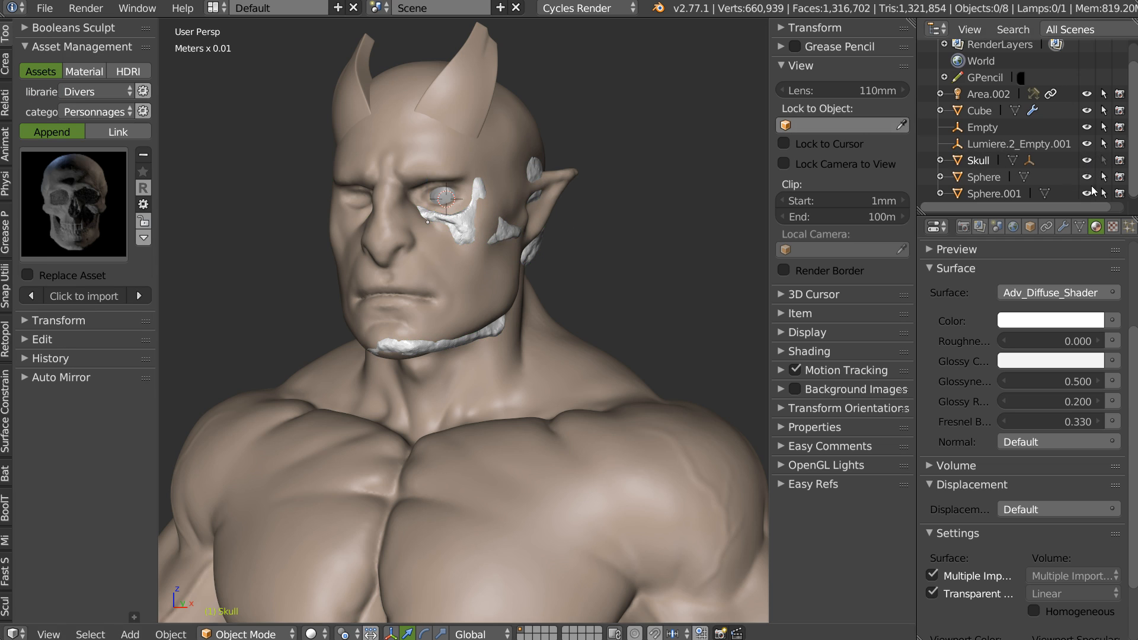
pyautogui.rightClick(554, 202)
pyautogui.press('Tab')
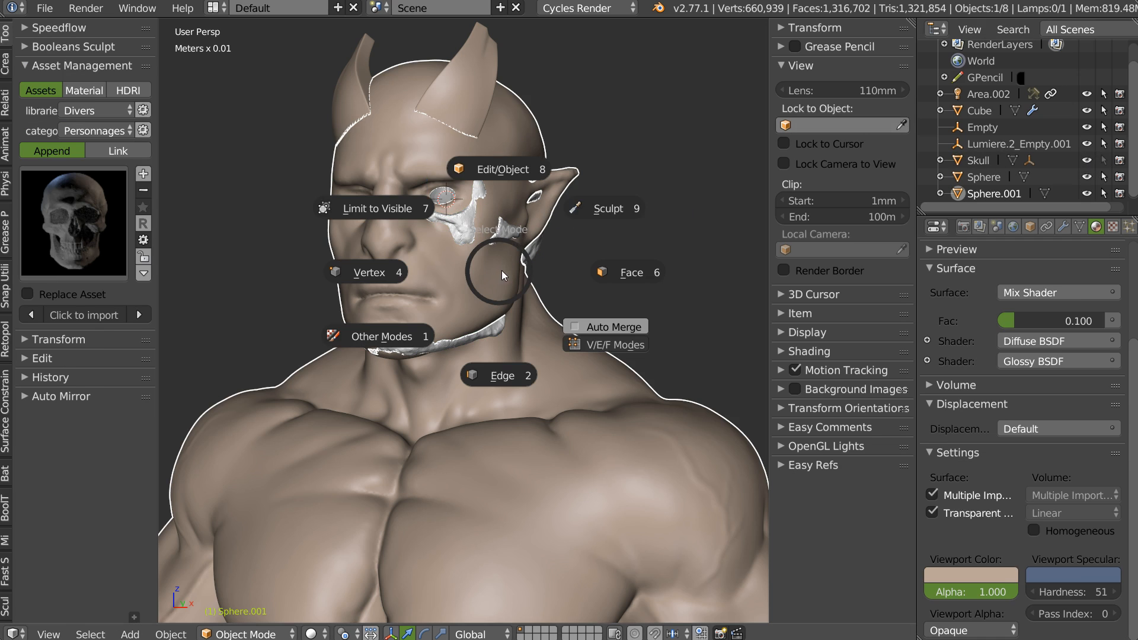
pyautogui.click(600, 209)
pyautogui.moveTo(599, 204)
pyautogui.mouseDown(button='middle')
pyautogui.moveTo(467, 253)
pyautogui.moveTo(361, 346)
pyautogui.moveTo(355, 336)
pyautogui.mouseUp(button='middle')
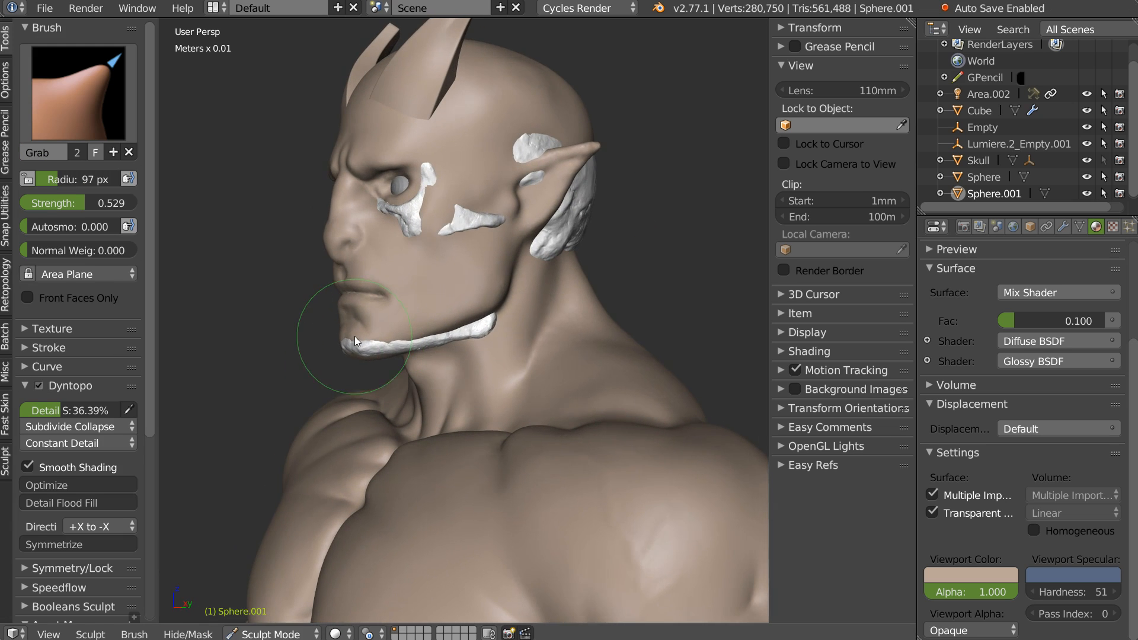
# Step: Examine the face and jaw profile from the side in wireframe and solid shading
pyautogui.press('q')
pyautogui.click(473, 321)
pyautogui.press('z')
pyautogui.click(498, 243)
pyautogui.scroll(6, 501, 223)
pyautogui.scroll(-5, 501, 223)
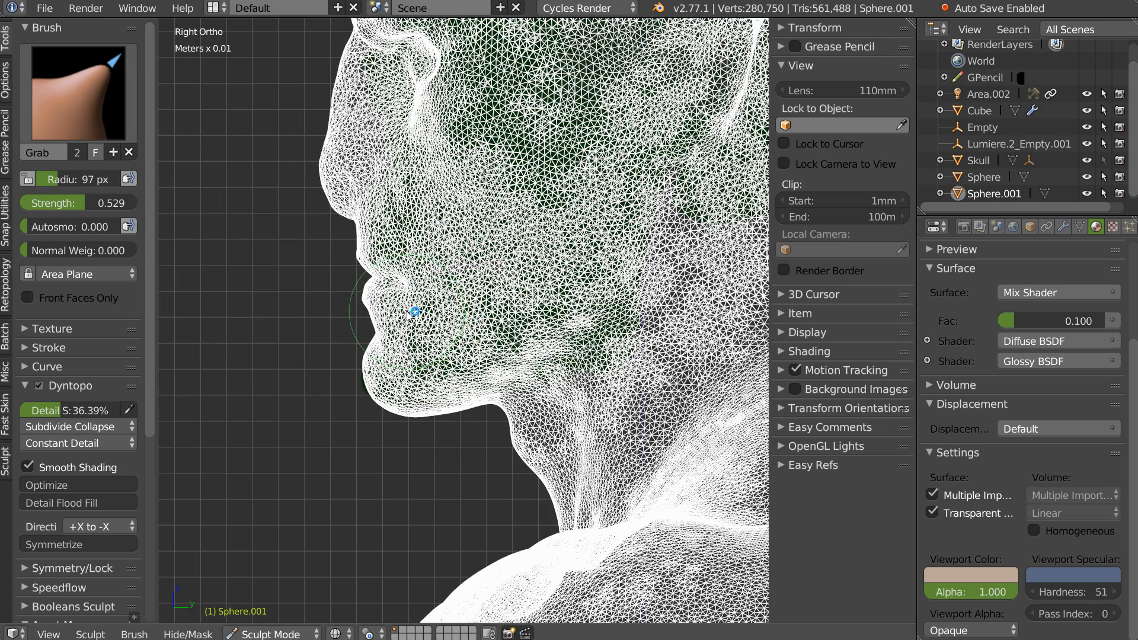
pyautogui.scroll(-3, 438, 332)
pyautogui.press('z')
pyautogui.click(416, 255)
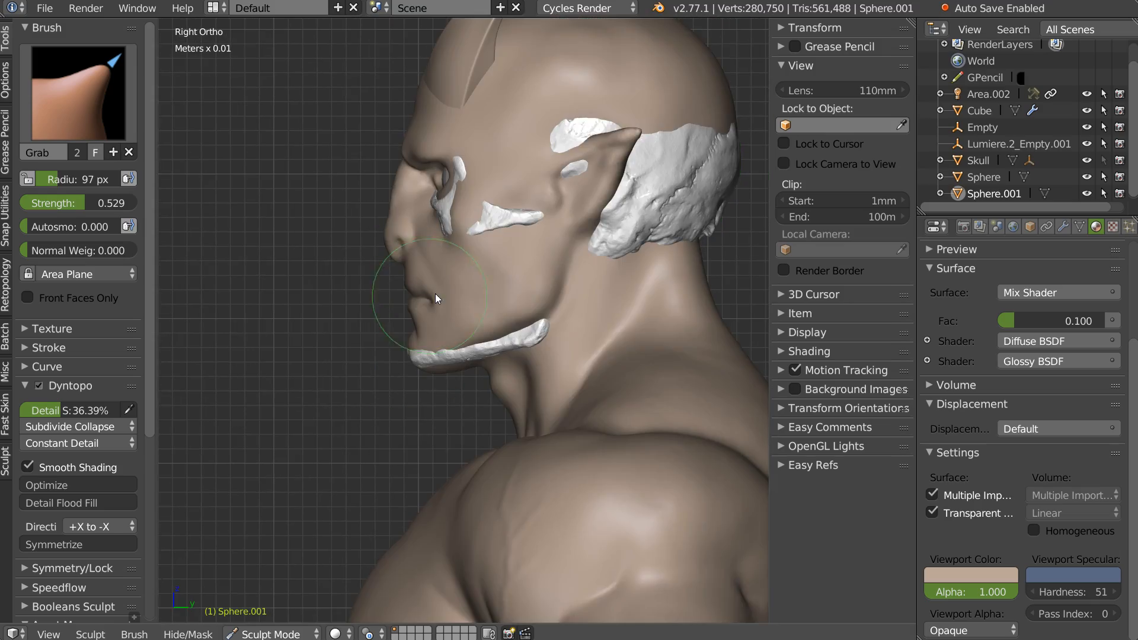
pyautogui.scroll(-2, 429, 335)
# Step: Set the brush radius to 132 px and paint a mask over the upper chest with the Mask brush
pyautogui.press('f')
pyautogui.click(400, 344)
pyautogui.moveTo(400, 344)
pyautogui.mouseDown(button='middle')
pyautogui.moveTo(415, 373)
pyautogui.moveTo(383, 350)
pyautogui.mouseUp(button='middle')
pyautogui.scroll(2, 383, 350)
pyautogui.press('w')
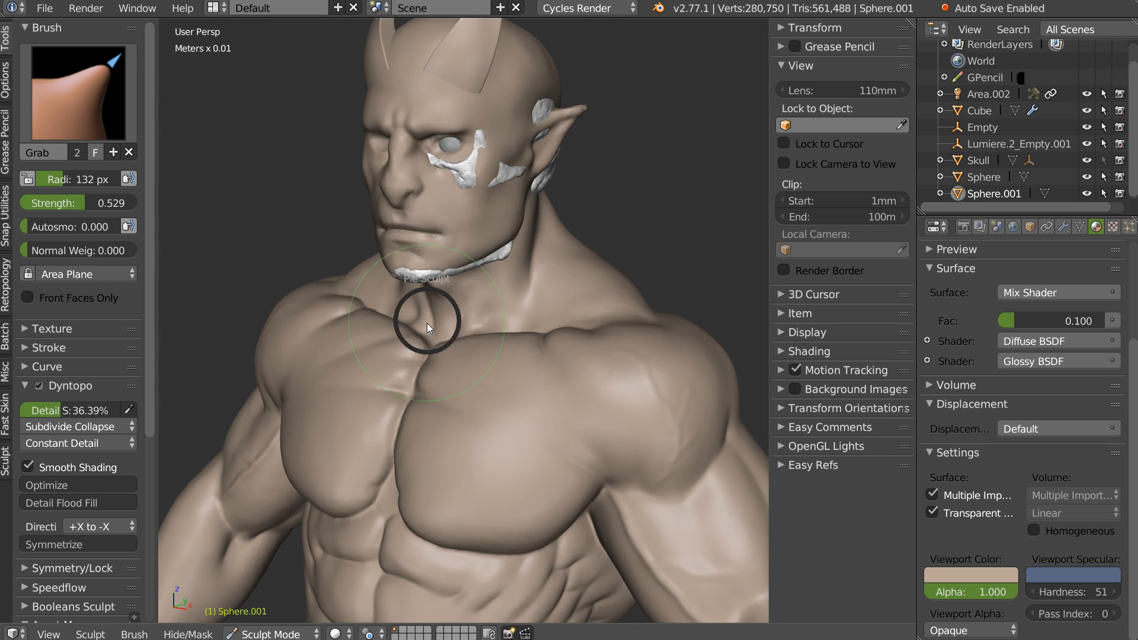
pyautogui.click(532, 386)
pyautogui.moveTo(383, 347)
pyautogui.mouseDown()
pyautogui.moveTo(445, 391)
pyautogui.moveTo(479, 387)
pyautogui.mouseUp()
pyautogui.rightClick(475, 383)
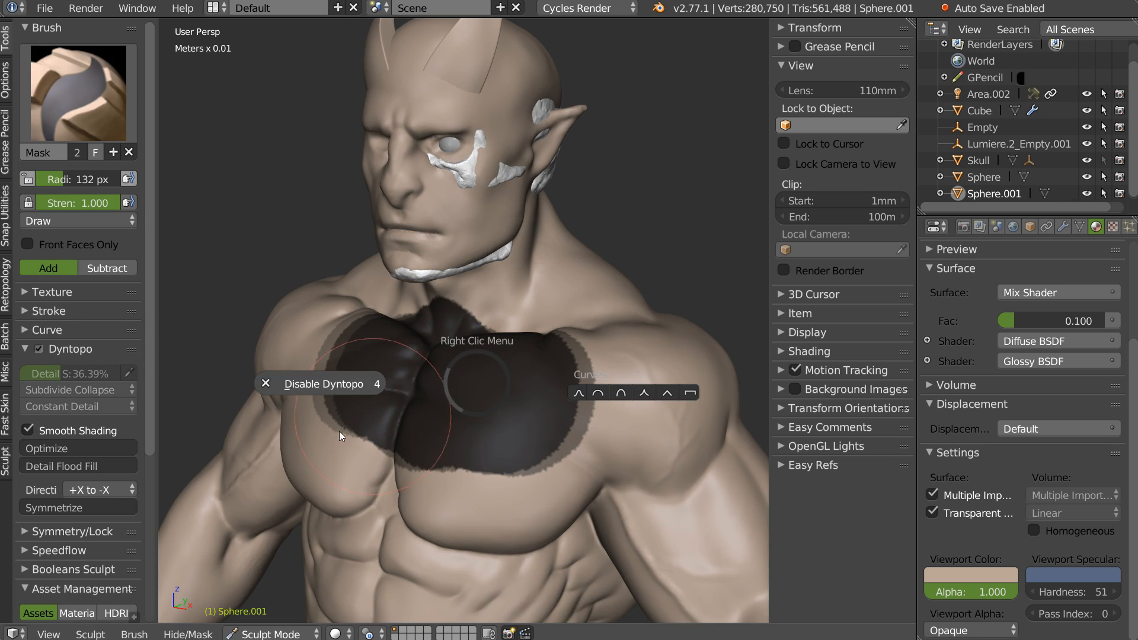
# Step: Enable left-right symmetry for sculpting on the body mesh
pyautogui.rightClick(420, 390)
pyautogui.moveTo(439, 326); pyautogui.dragTo(482, 319, button='middle')
pyautogui.rightClick(478, 333)
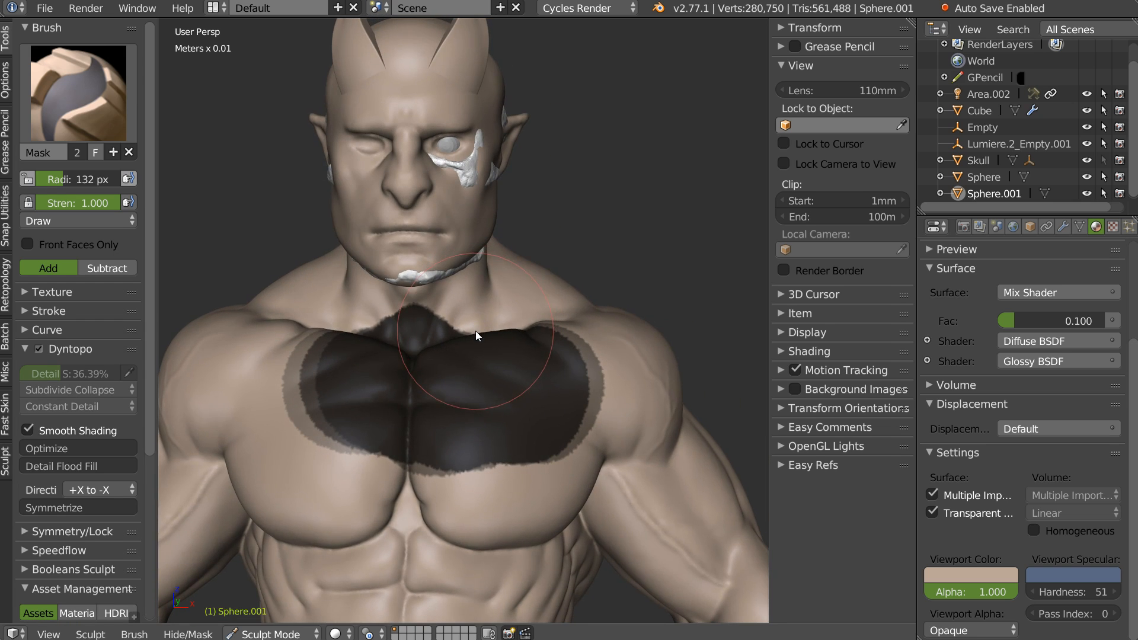
pyautogui.rightClick(505, 398)
pyautogui.press('x')
pyautogui.rightClick(501, 358)
pyautogui.click(325, 432)
# Step: Mask the chest, shoulders and base of the neck on both sides with the Mask brush
pyautogui.press('w')
pyautogui.click(569, 473)
pyautogui.moveTo(404, 423)
pyautogui.mouseDown()
pyautogui.moveTo(462, 403)
pyautogui.moveTo(447, 379)
pyautogui.moveTo(522, 348)
pyautogui.moveTo(586, 393)
pyautogui.moveTo(444, 462)
pyautogui.moveTo(621, 362)
pyautogui.mouseUp()
pyautogui.moveTo(646, 350); pyautogui.dragTo(459, 363, button='middle')
pyautogui.moveTo(504, 374)
pyautogui.mouseDown()
pyautogui.moveTo(630, 369)
pyautogui.moveTo(497, 495)
pyautogui.moveTo(539, 457)
pyautogui.mouseUp()
pyautogui.moveTo(539, 457)
pyautogui.mouseDown(button='middle')
pyautogui.moveTo(510, 372)
pyautogui.moveTo(454, 407)
pyautogui.mouseUp(button='middle')
pyautogui.moveTo(453, 401)
pyautogui.mouseDown()
pyautogui.moveTo(541, 391)
pyautogui.moveTo(422, 475)
pyautogui.moveTo(393, 375)
pyautogui.mouseUp()
pyautogui.moveTo(394, 375)
pyautogui.mouseDown(button='middle')
pyautogui.moveTo(609, 375)
pyautogui.moveTo(501, 323)
pyautogui.moveTo(431, 395)
pyautogui.mouseUp(button='middle')
pyautogui.moveTo(430, 395); pyautogui.dragTo(478, 350)
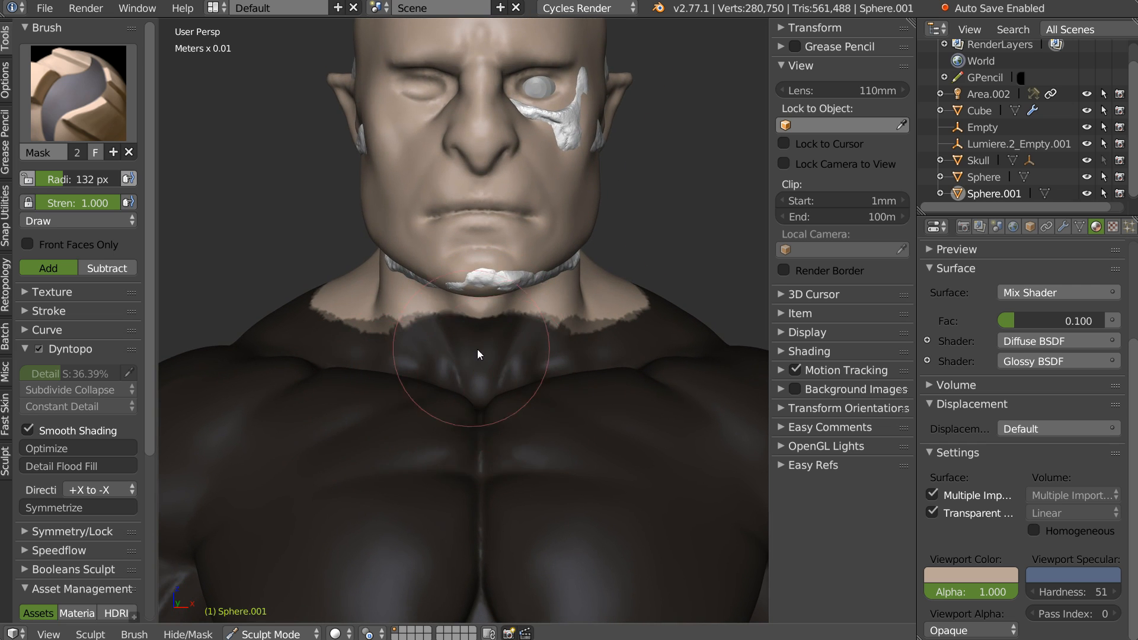
# Step: Refine the mask border around the neck, erasing it from the throat and the area below the jaw
pyautogui.moveTo(478, 349); pyautogui.dragTo(472, 396, button='middle')
pyautogui.moveTo(576, 375)
pyautogui.mouseDown()
pyautogui.moveTo(691, 331)
pyautogui.moveTo(617, 341)
pyautogui.mouseUp()
pyautogui.moveTo(616, 341)
pyautogui.mouseDown(button='middle')
pyautogui.moveTo(556, 372)
pyautogui.moveTo(524, 356)
pyautogui.mouseUp(button='middle')
pyautogui.scroll(4, 565, 265)
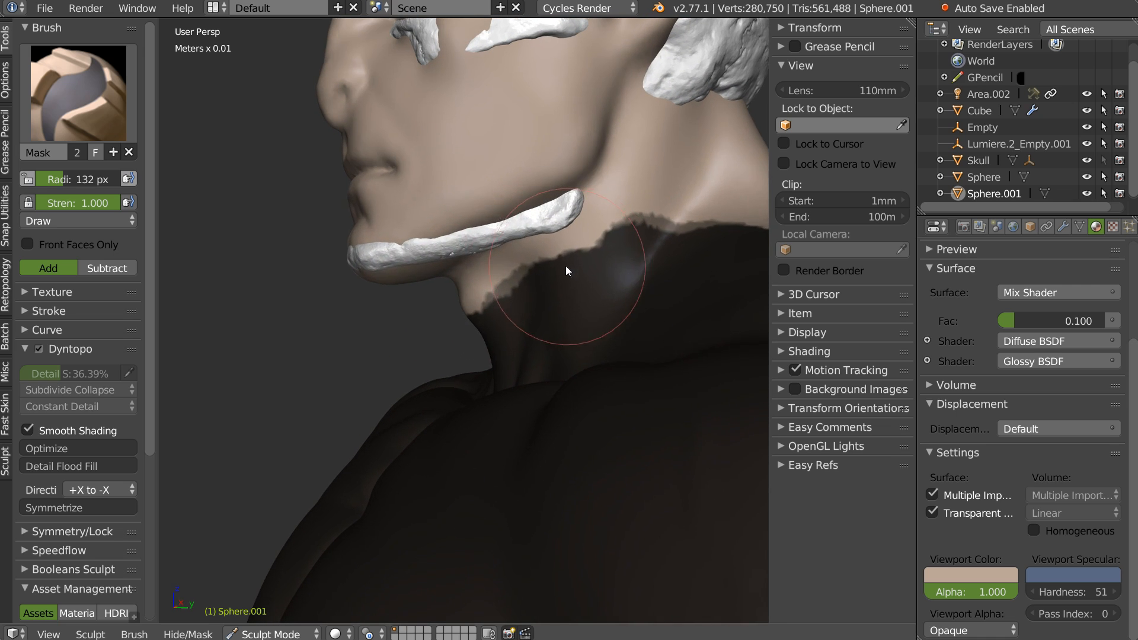
pyautogui.moveTo(487, 262)
pyautogui.keyDown('ctrl'); pyautogui.mouseDown()
pyautogui.moveTo(606, 180)
pyautogui.moveTo(616, 196)
pyautogui.mouseUp(); pyautogui.keyUp('ctrl')
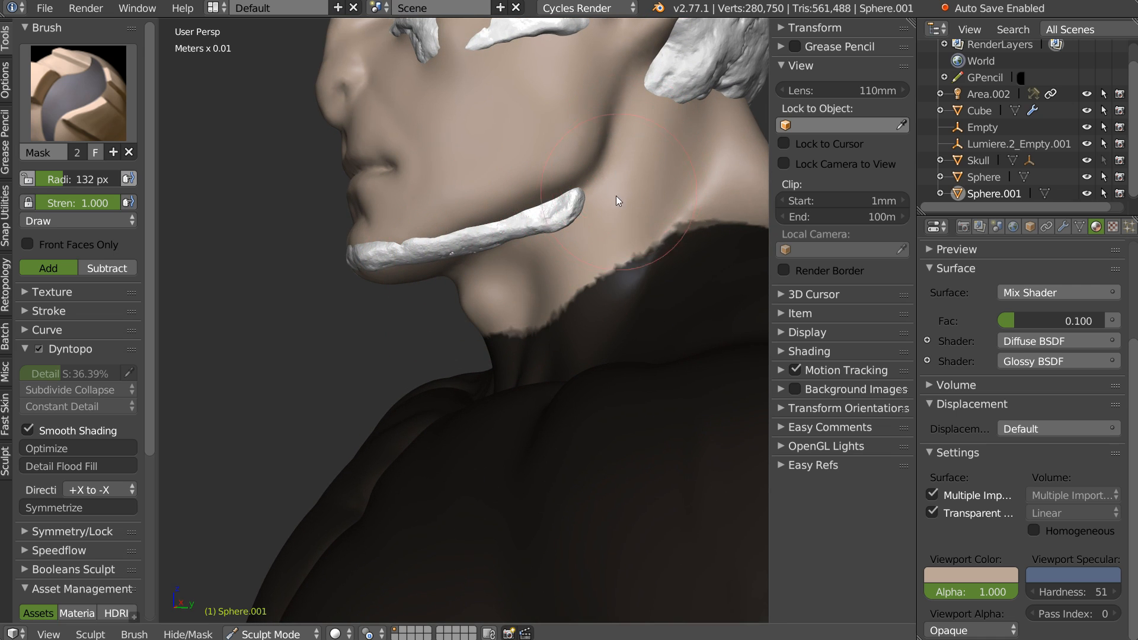
pyautogui.scroll(-2, 611, 202)
# Step: Pull the chin outward over the skull using the Snake Hook brush with a 181 px radius
pyautogui.press('w')
pyautogui.click(403, 272)
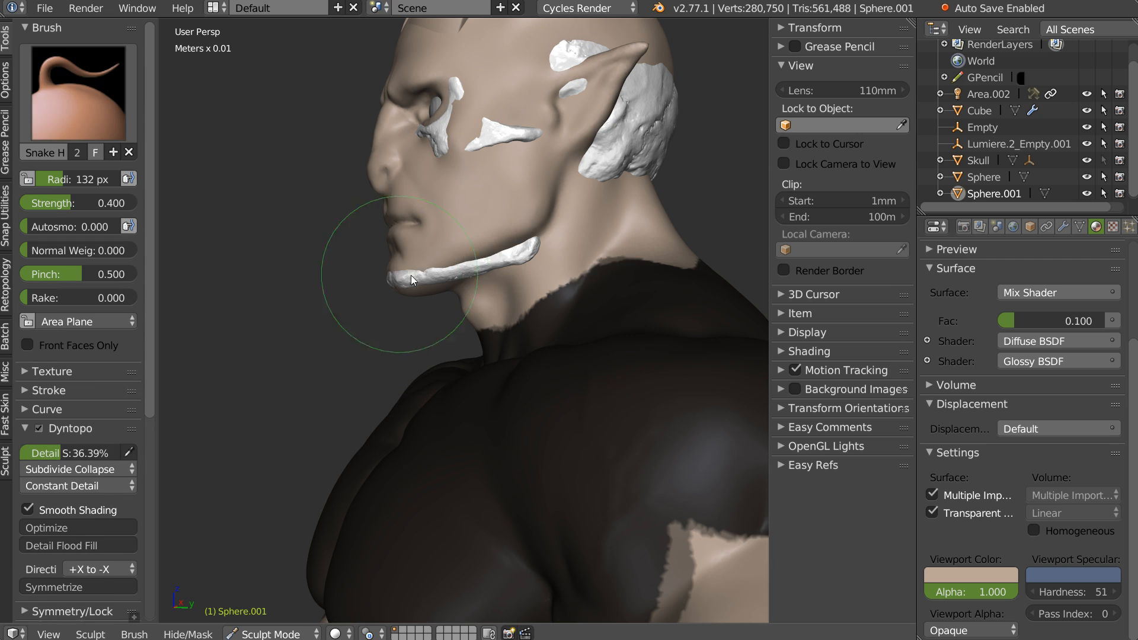
pyautogui.press('f')
pyautogui.click(429, 257)
pyautogui.moveTo(401, 288); pyautogui.dragTo(392, 288)
pyautogui.moveTo(511, 252); pyautogui.dragTo(502, 261, button='middle')
pyautogui.moveTo(400, 281); pyautogui.dragTo(393, 286)
# Step: Pull the lower edge and rear corner of the jaw outward to cover the skull's jawbone
pyautogui.moveTo(508, 249); pyautogui.dragTo(515, 254)
pyautogui.moveTo(442, 265); pyautogui.dragTo(442, 277)
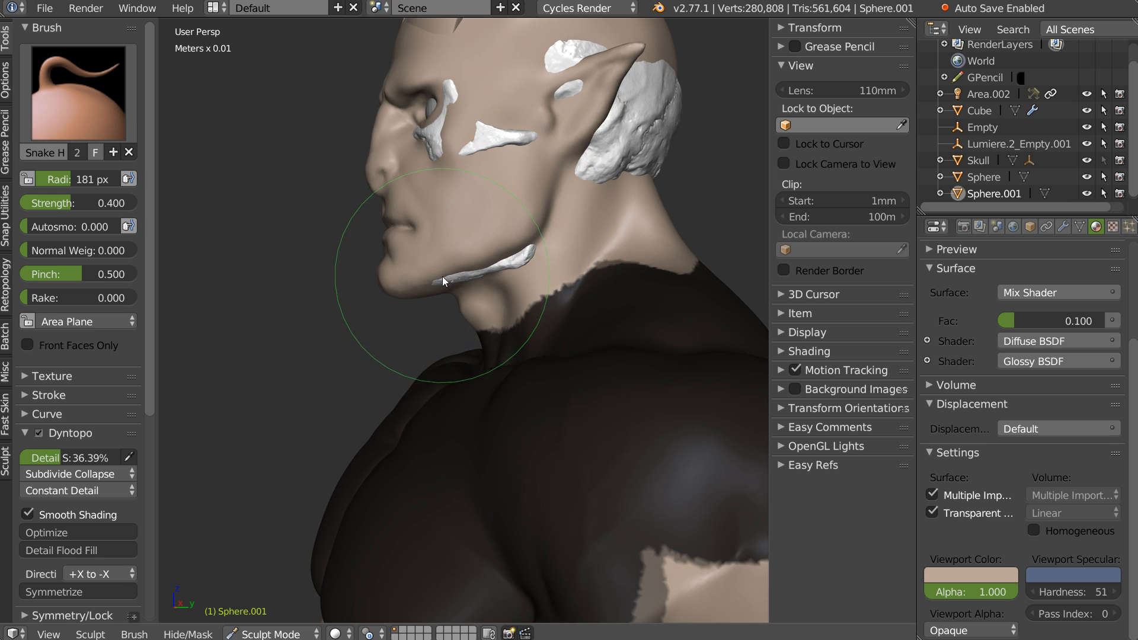
pyautogui.moveTo(520, 252); pyautogui.dragTo(522, 257)
pyautogui.moveTo(436, 264); pyautogui.dragTo(434, 276)
pyautogui.moveTo(527, 249); pyautogui.dragTo(530, 251)
# Step: Pull the cheek and the side of the face outward to cover the skull's cheekbone
pyautogui.moveTo(530, 252)
pyautogui.mouseDown(button='middle')
pyautogui.moveTo(486, 284)
pyautogui.moveTo(556, 286)
pyautogui.moveTo(489, 286)
pyautogui.moveTo(488, 239)
pyautogui.moveTo(464, 208)
pyautogui.moveTo(452, 233)
pyautogui.moveTo(397, 236)
pyautogui.moveTo(421, 187)
pyautogui.moveTo(479, 232)
pyautogui.moveTo(564, 217)
pyautogui.mouseUp(button='middle')
pyautogui.moveTo(564, 217)
pyautogui.mouseDown()
pyautogui.moveTo(581, 221)
pyautogui.moveTo(574, 240)
pyautogui.mouseUp()
pyautogui.moveTo(574, 239); pyautogui.dragTo(606, 246, button='middle')
pyautogui.moveTo(605, 247)
pyautogui.mouseDown()
pyautogui.moveTo(589, 223)
pyautogui.moveTo(597, 225)
pyautogui.mouseUp()
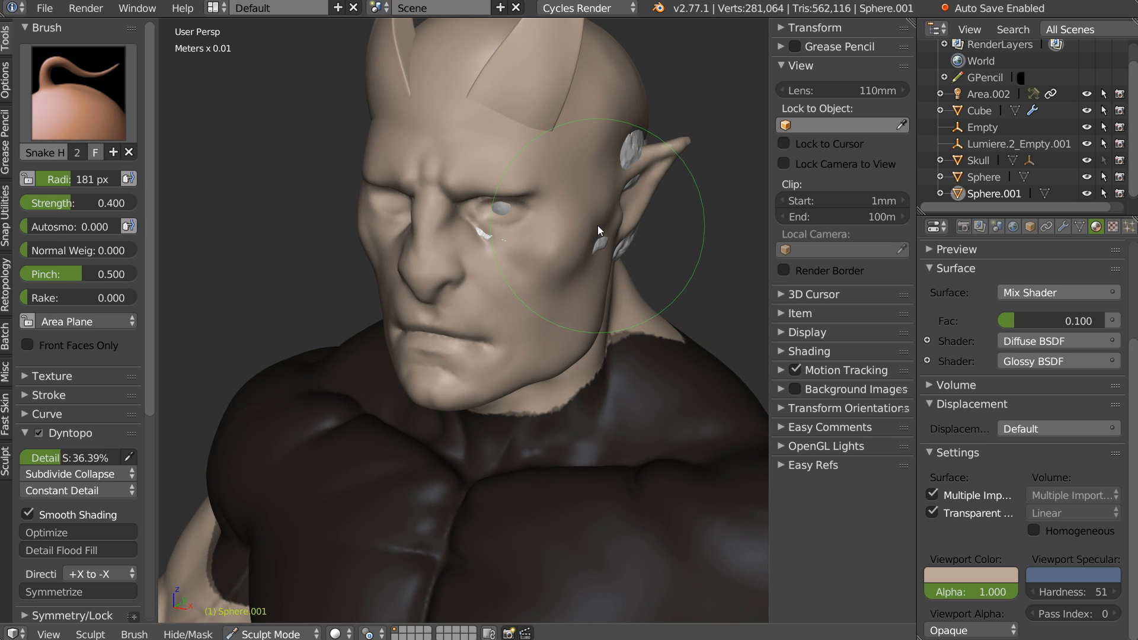
pyautogui.keyDown('ctrl'); pyautogui.moveTo(643, 181); pyautogui.dragTo(623, 211, button='middle'); pyautogui.keyUp('ctrl')
pyautogui.moveTo(602, 217)
pyautogui.mouseDown()
pyautogui.moveTo(621, 215)
pyautogui.moveTo(587, 188)
pyautogui.mouseUp()
# Step: Adjust the rear of the jaw below the ear with the Snake Hook brush
pyautogui.moveTo(541, 190)
pyautogui.keyDown('alt'); pyautogui.mouseDown(button='middle')
pyautogui.moveTo(597, 191)
pyautogui.moveTo(510, 180)
pyautogui.moveTo(463, 218)
pyautogui.moveTo(477, 108)
pyautogui.mouseUp(button='middle'); pyautogui.keyUp('alt')
pyautogui.keyDown('ctrl'); pyautogui.moveTo(450, 316); pyautogui.dragTo(489, 279, button='middle'); pyautogui.keyUp('ctrl')
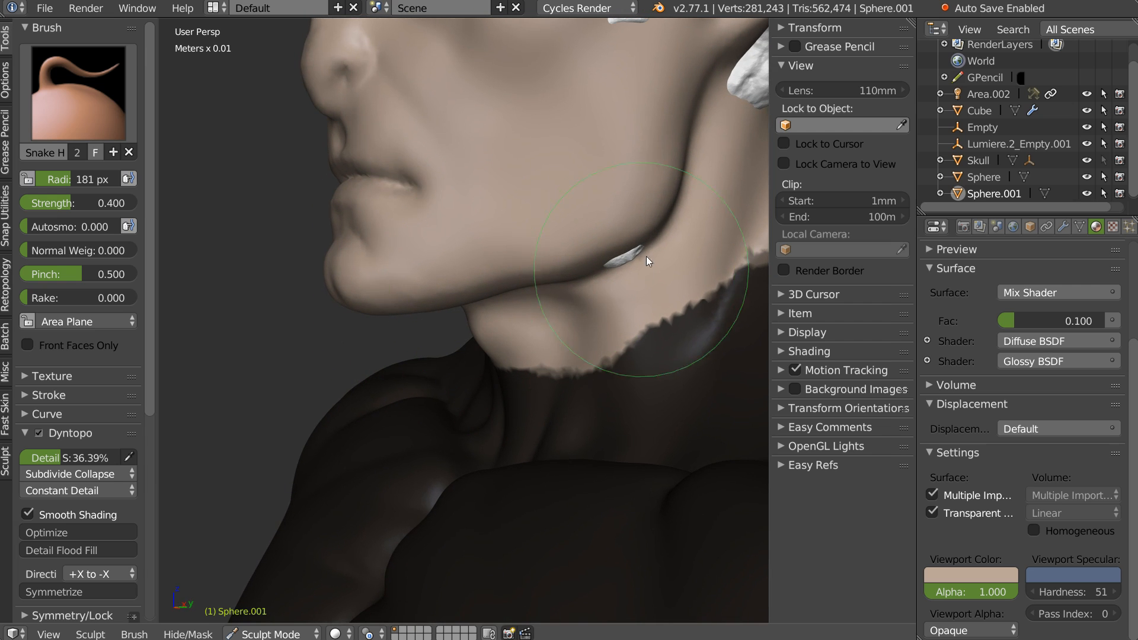
pyautogui.moveTo(676, 205); pyautogui.dragTo(657, 177)
pyautogui.moveTo(567, 219)
pyautogui.keyDown('ctrl'); pyautogui.mouseDown(button='middle')
pyautogui.moveTo(579, 250)
pyautogui.moveTo(738, 254)
pyautogui.moveTo(481, 215)
pyautogui.moveTo(338, 235)
pyautogui.moveTo(607, 236)
pyautogui.moveTo(584, 230)
pyautogui.mouseUp(button='middle'); pyautogui.keyUp('ctrl')
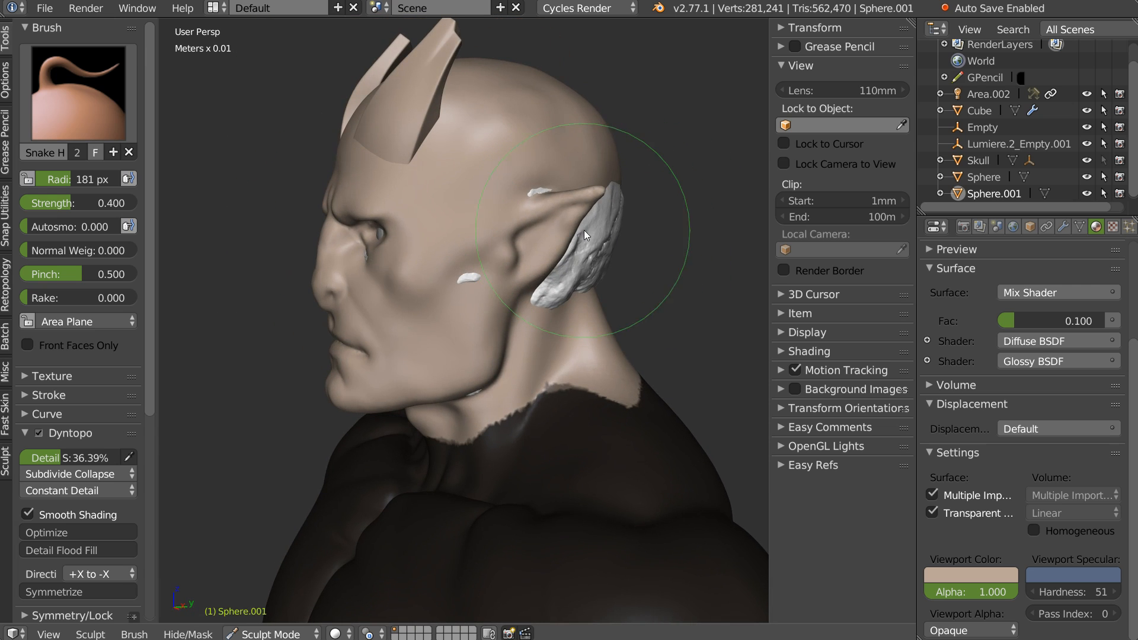
# Step: Pull the back and sides of the head outward to cover the skull behind the ears
pyautogui.moveTo(596, 236); pyautogui.dragTo(643, 244)
pyautogui.moveTo(643, 245); pyautogui.dragTo(598, 245, button='middle')
pyautogui.moveTo(597, 246)
pyautogui.mouseDown()
pyautogui.moveTo(610, 249)
pyautogui.moveTo(582, 240)
pyautogui.mouseUp()
pyautogui.moveTo(583, 241); pyautogui.dragTo(355, 244, button='middle')
pyautogui.moveTo(355, 244)
pyautogui.mouseDown()
pyautogui.moveTo(319, 230)
pyautogui.moveTo(381, 290)
pyautogui.moveTo(411, 290)
pyautogui.moveTo(401, 290)
pyautogui.mouseUp()
pyautogui.moveTo(400, 291)
pyautogui.mouseDown(button='middle')
pyautogui.moveTo(484, 298)
pyautogui.moveTo(604, 257)
pyautogui.moveTo(630, 230)
pyautogui.moveTo(622, 195)
pyautogui.mouseUp(button='middle')
pyautogui.moveTo(614, 166); pyautogui.dragTo(621, 161)
pyautogui.moveTo(540, 123)
pyautogui.mouseDown()
pyautogui.moveTo(546, 111)
pyautogui.moveTo(500, 84)
pyautogui.moveTo(483, 115)
pyautogui.moveTo(528, 84)
pyautogui.mouseUp()
pyautogui.moveTo(503, 81); pyautogui.dragTo(548, 127, button='middle')
# Step: Reshape the profile of the nose and chin with small Snake Hook strokes from the side
pyautogui.scroll(-5, 442, 198)
pyautogui.moveTo(439, 197)
pyautogui.mouseDown(button='middle')
pyautogui.moveTo(466, 155)
pyautogui.moveTo(473, 218)
pyautogui.moveTo(494, 229)
pyautogui.mouseUp(button='middle')
pyautogui.scroll(4, 452, 172)
pyautogui.scroll(3, 485, 193)
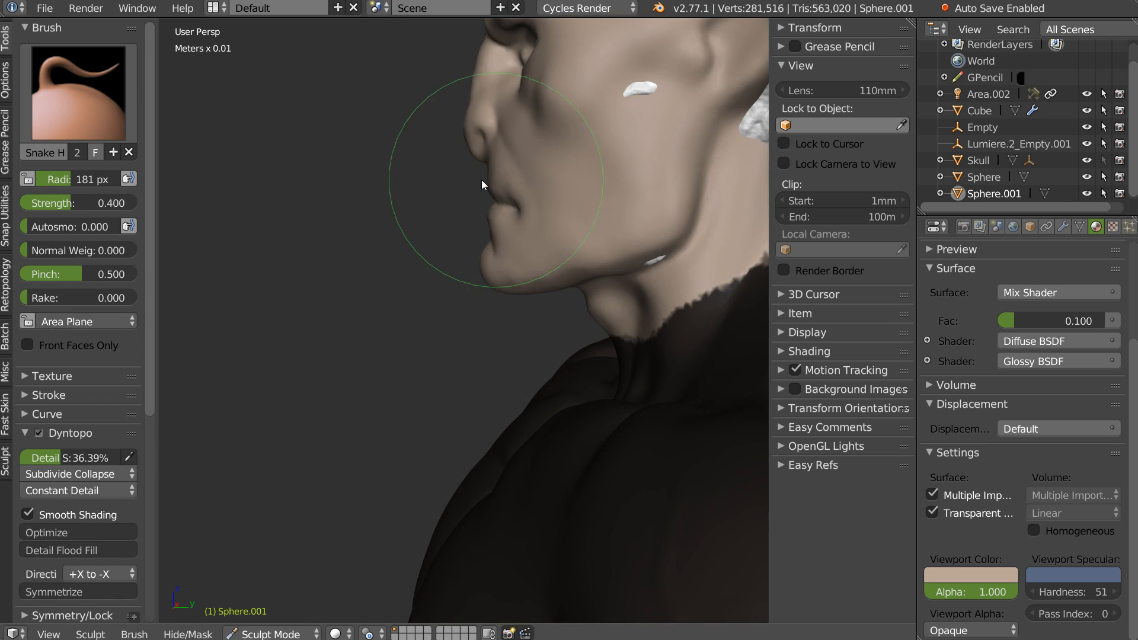
pyautogui.moveTo(472, 147); pyautogui.dragTo(479, 150)
pyautogui.moveTo(495, 237); pyautogui.dragTo(490, 237)
pyautogui.moveTo(486, 149); pyautogui.dragTo(476, 148)
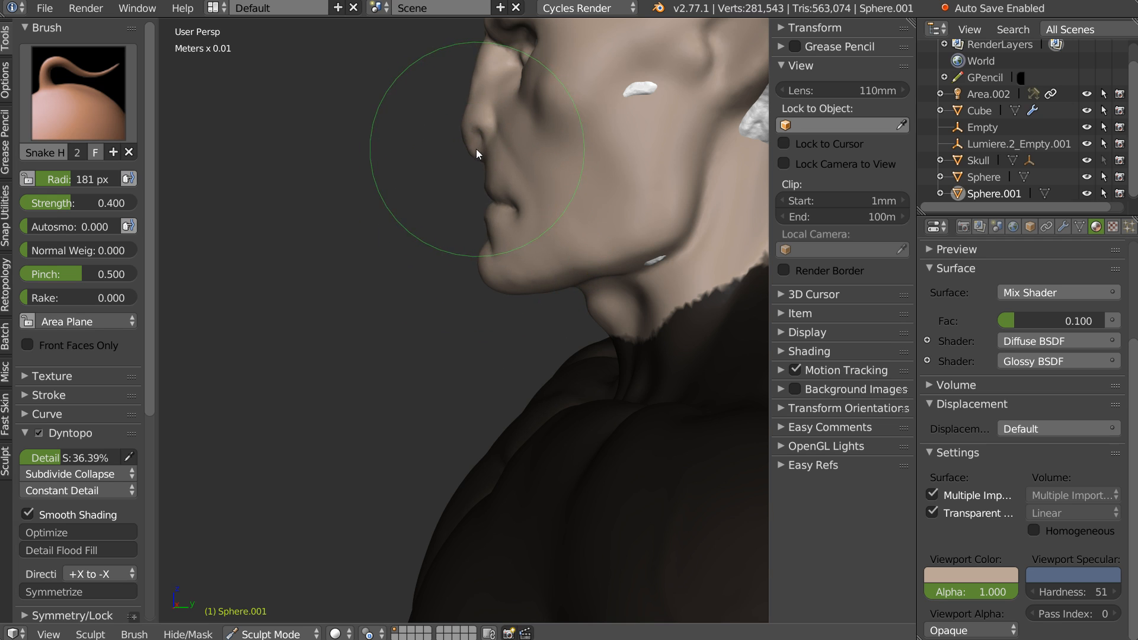
pyautogui.moveTo(478, 109); pyautogui.dragTo(471, 111)
# Step: Clear the mask from the body mesh
pyautogui.scroll(-4, 470, 112)
pyautogui.moveTo(470, 111)
pyautogui.mouseDown(button='middle')
pyautogui.moveTo(511, 186)
pyautogui.moveTo(672, 197)
pyautogui.moveTo(521, 204)
pyautogui.mouseUp(button='middle')
pyautogui.scroll(2, 520, 204)
pyautogui.scroll(-4, 540, 163)
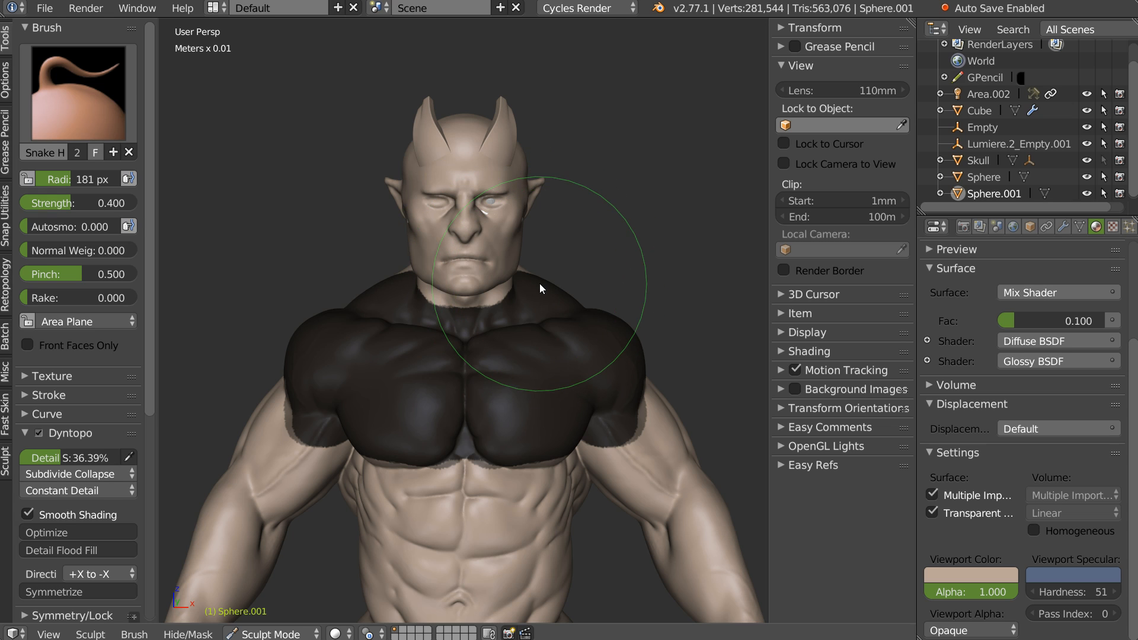
pyautogui.hotkey('alt', 'm')
pyautogui.moveTo(518, 300)
pyautogui.mouseDown(button='middle')
pyautogui.moveTo(632, 293)
pyautogui.moveTo(518, 292)
pyautogui.moveTo(557, 250)
pyautogui.moveTo(535, 208)
pyautogui.moveTo(569, 236)
pyautogui.moveTo(653, 190)
pyautogui.mouseUp(button='middle')
pyautogui.scroll(3, 558, 237)
pyautogui.scroll(3, 561, 217)
pyautogui.scroll(2, 568, 234)
# Step: Return to the Snake Hook brush and hide the skull object in the viewport
pyautogui.press('s')
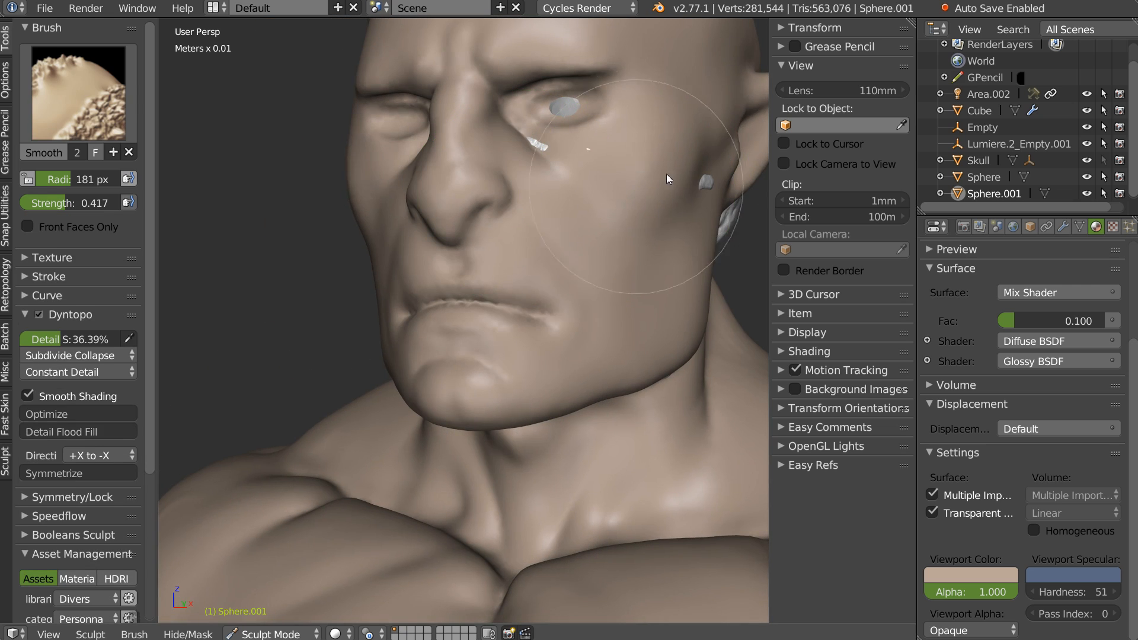
pyautogui.press('k')
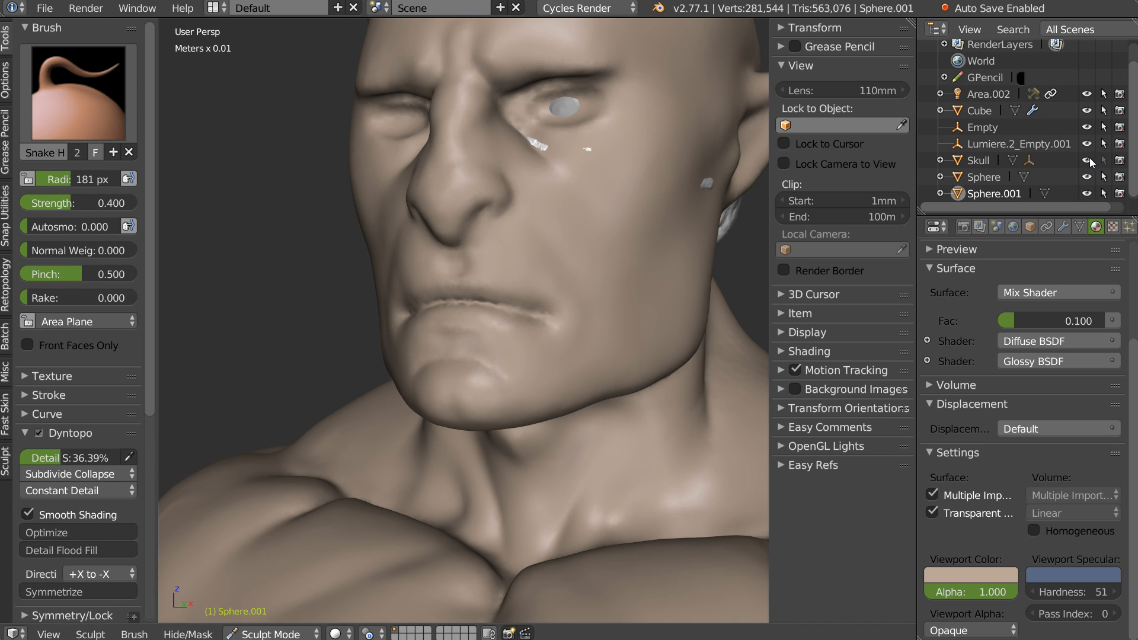
pyautogui.moveTo(643, 206); pyautogui.dragTo(557, 347, button='middle')
pyautogui.scroll(2, 563, 326)
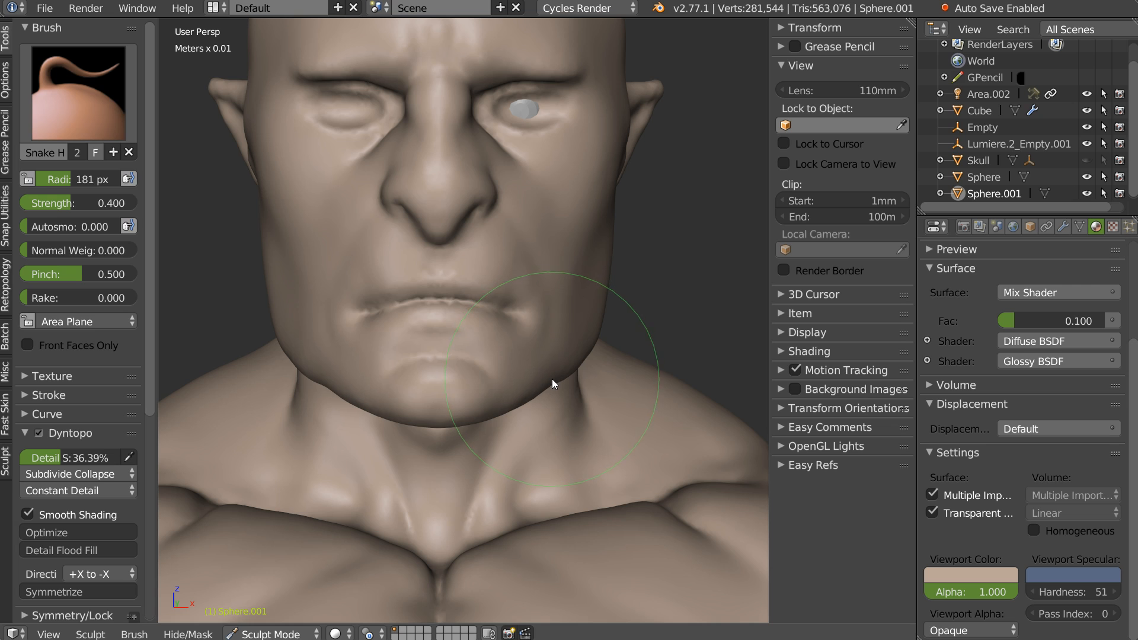
# Step: Adjust the corner of the jaw and the lower face with the Snake Hook brush
pyautogui.moveTo(578, 361); pyautogui.dragTo(581, 353)
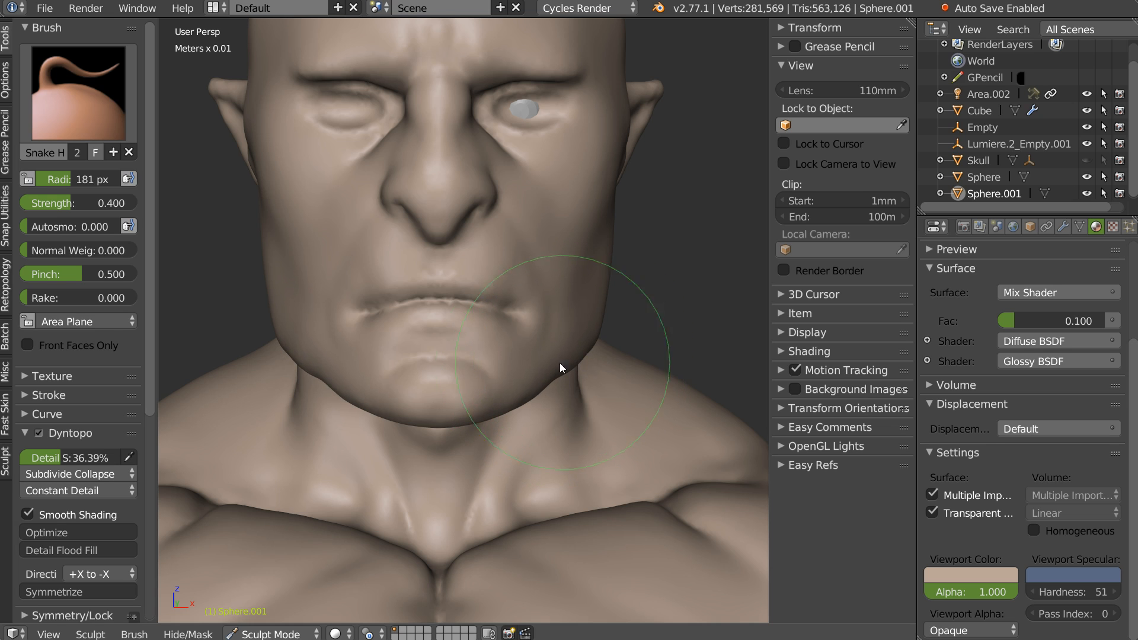
pyautogui.moveTo(493, 403)
pyautogui.mouseDown(button='middle')
pyautogui.moveTo(597, 369)
pyautogui.moveTo(614, 420)
pyautogui.moveTo(514, 304)
pyautogui.moveTo(584, 289)
pyautogui.mouseUp(button='middle')
pyautogui.moveTo(526, 312); pyautogui.dragTo(532, 297)
pyautogui.scroll(-9, 400, 408)
# Step: Reshape the cheekbone area at the side of the face with short Snake Hook strokes
pyautogui.moveTo(404, 404); pyautogui.dragTo(500, 347, button='middle')
pyautogui.scroll(5, 500, 347)
pyautogui.scroll(2, 511, 259)
pyautogui.moveTo(574, 230); pyautogui.dragTo(550, 178, button='middle')
pyautogui.moveTo(551, 165); pyautogui.dragTo(562, 148)
pyautogui.keyDown('shift'); pyautogui.moveTo(556, 187); pyautogui.dragTo(510, 305, button='middle'); pyautogui.keyUp('shift')
pyautogui.moveTo(532, 181); pyautogui.dragTo(524, 198)
pyautogui.moveTo(521, 201); pyautogui.dragTo(508, 180, button='middle')
# Step: Carve the eye socket open around the eyeball using the SculptDraw brush with a 67 px radius
pyautogui.scroll(1, 508, 181)
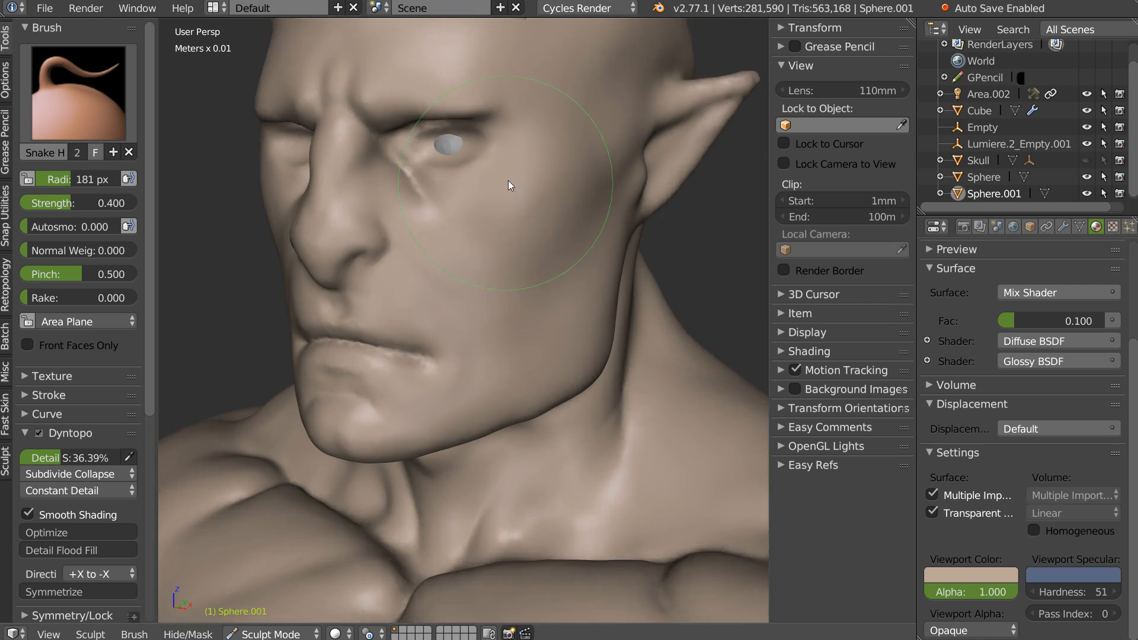
pyautogui.scroll(2, 505, 181)
pyautogui.press('w')
pyautogui.press('w')
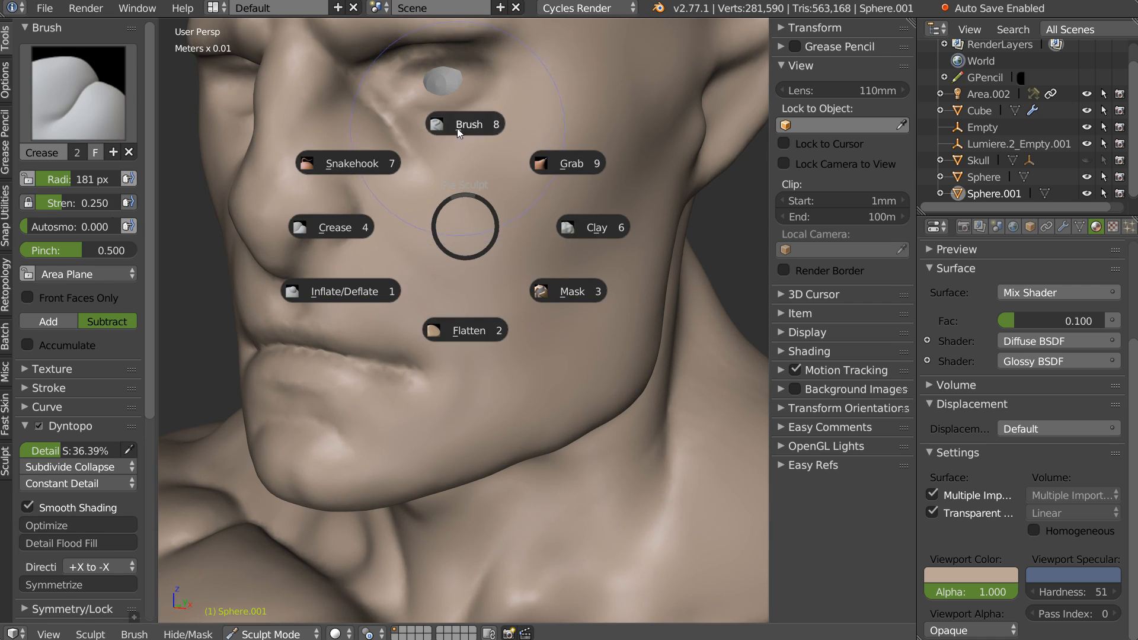
pyautogui.click(457, 128)
pyautogui.moveTo(457, 128); pyautogui.dragTo(521, 181, button='middle')
pyautogui.press('f')
pyautogui.click(468, 234)
pyautogui.moveTo(468, 233)
pyautogui.mouseDown(button='middle')
pyautogui.moveTo(460, 209)
pyautogui.moveTo(479, 152)
pyautogui.mouseUp(button='middle')
pyautogui.moveTo(457, 152)
pyautogui.keyDown('ctrl'); pyautogui.mouseDown()
pyautogui.moveTo(574, 161)
pyautogui.moveTo(525, 190)
pyautogui.moveTo(527, 204)
pyautogui.moveTo(573, 182)
pyautogui.mouseUp(); pyautogui.keyUp('ctrl')
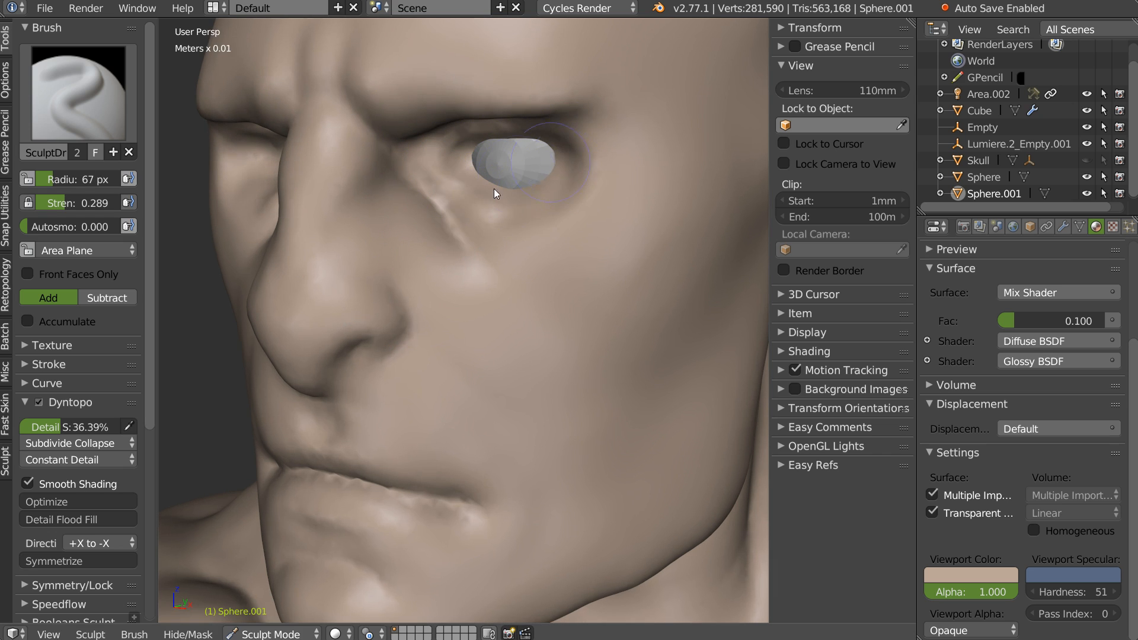
pyautogui.moveTo(508, 197)
pyautogui.mouseDown()
pyautogui.moveTo(518, 152)
pyautogui.moveTo(462, 151)
pyautogui.moveTo(556, 183)
pyautogui.mouseUp()
pyautogui.moveTo(524, 187)
pyautogui.keyDown('ctrl'); pyautogui.mouseDown(button='middle')
pyautogui.moveTo(532, 226)
pyautogui.moveTo(539, 208)
pyautogui.mouseUp(button='middle'); pyautogui.keyUp('ctrl')
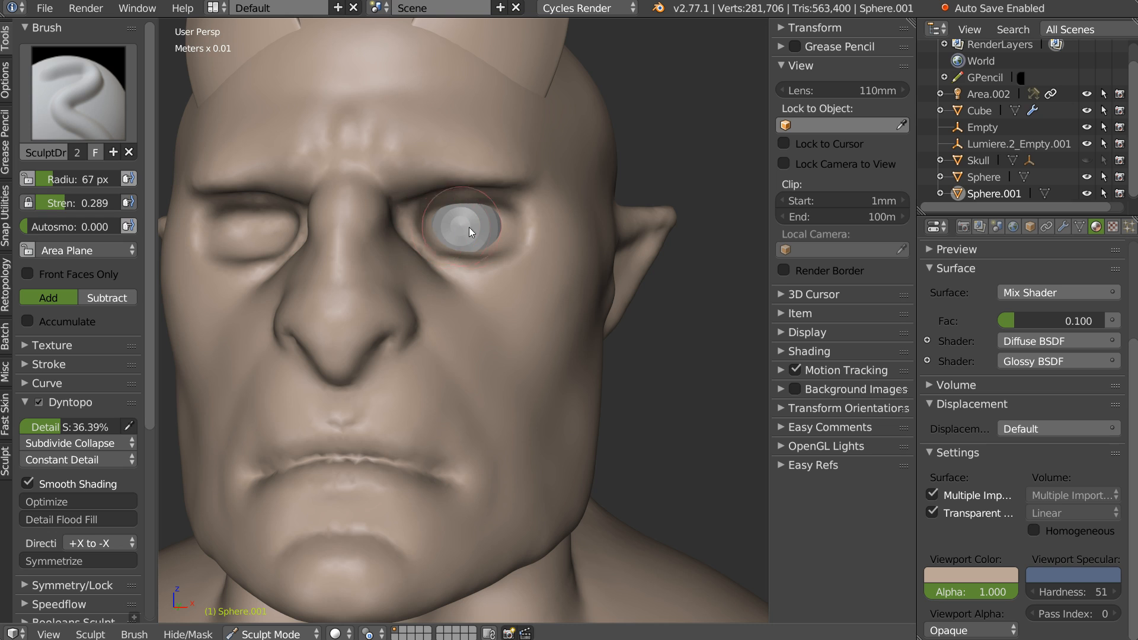
# Step: Switch to Object Mode and move the eyeball sphere along the global Y axis to adjust its depth in the socket
pyautogui.press('Tab')
pyautogui.click(471, 176)
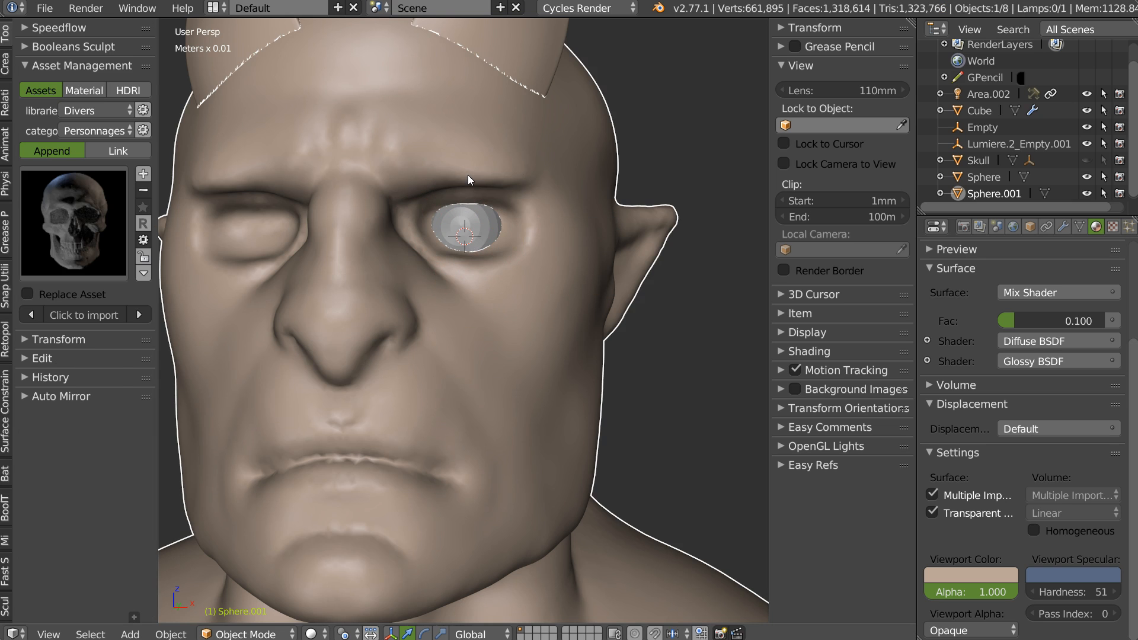
pyautogui.rightClick(481, 230)
pyautogui.moveTo(482, 232); pyautogui.dragTo(606, 220, button='middle')
pyautogui.press('g')
pyautogui.press('y')
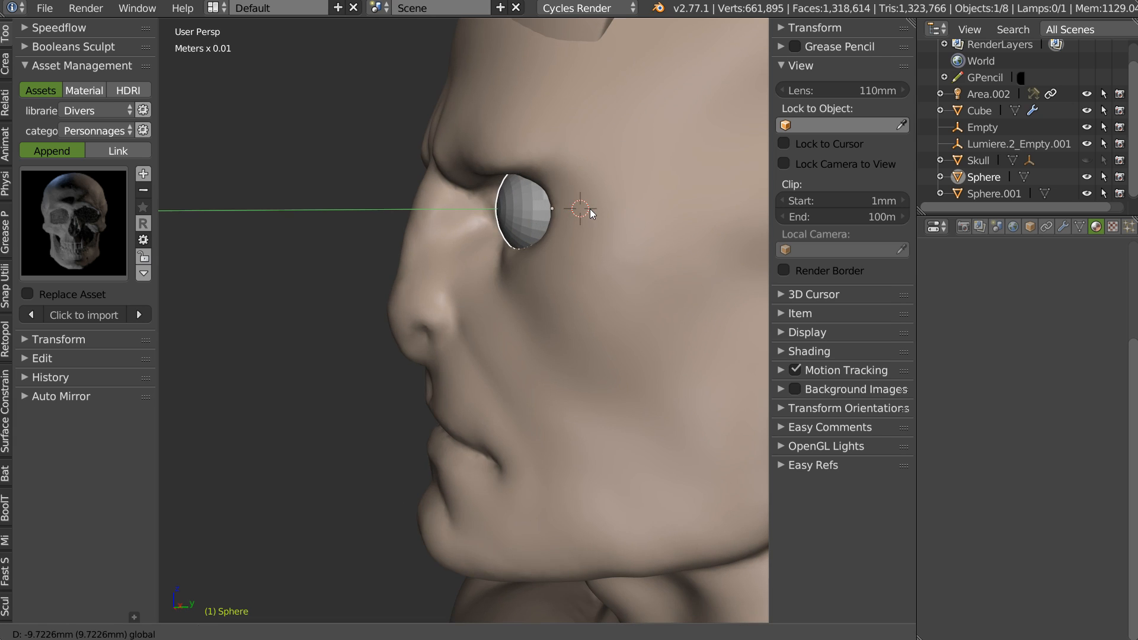
pyautogui.click(593, 210)
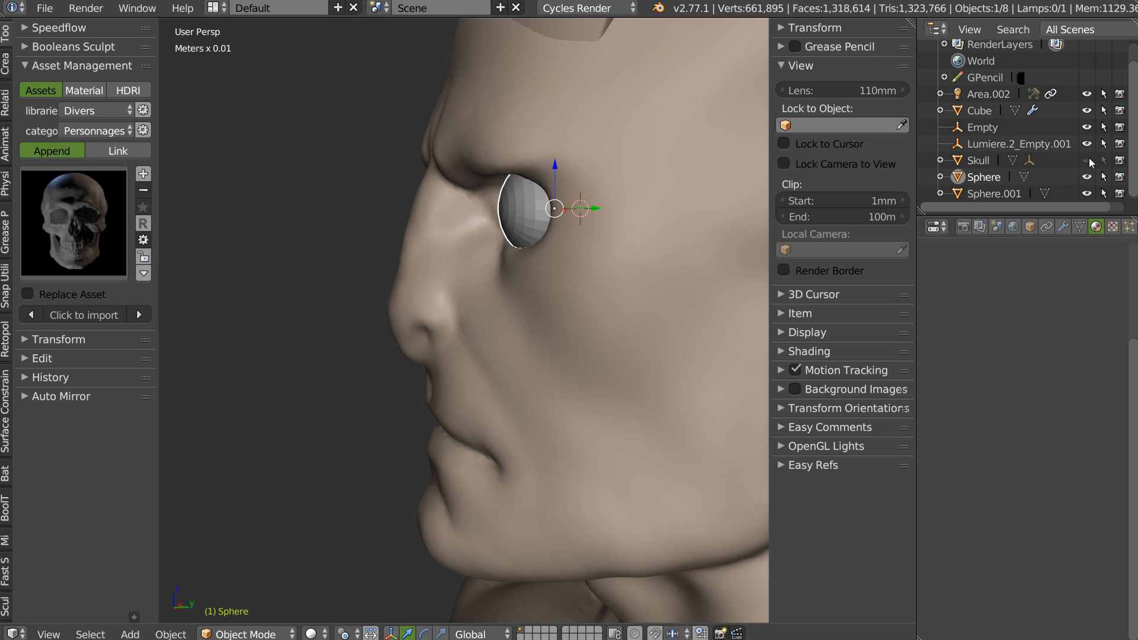
# Step: Show the skull and hide the head mesh to expose the eyeball in its bony socket
pyautogui.click(1088, 160)
pyautogui.click(1087, 193)
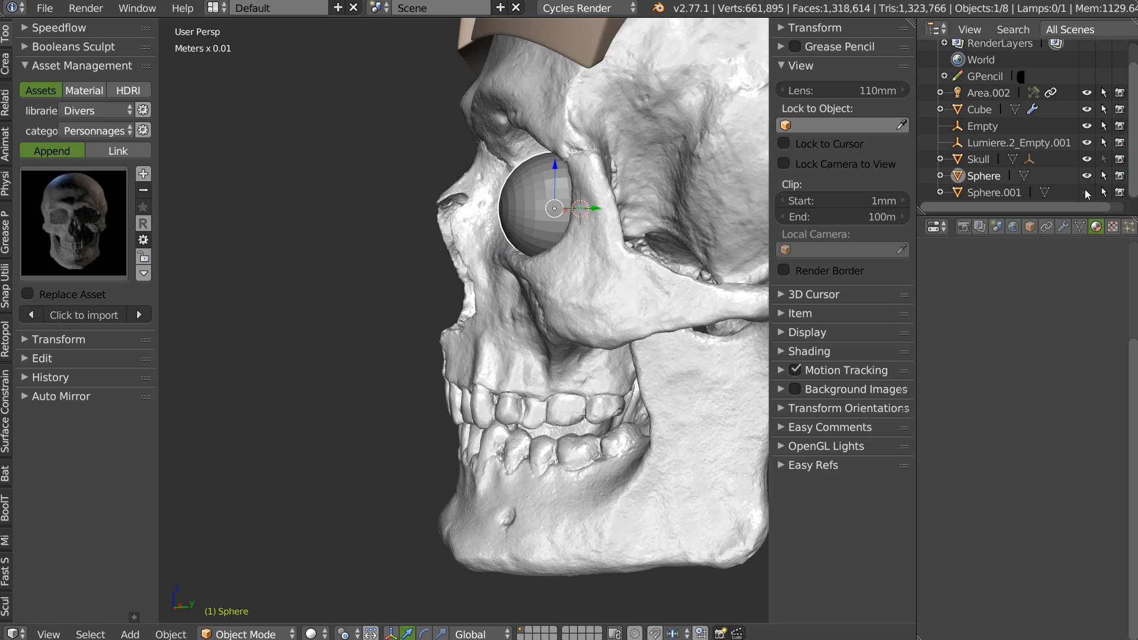
pyautogui.moveTo(533, 211)
pyautogui.mouseDown(button='middle')
pyautogui.moveTo(592, 202)
pyautogui.moveTo(529, 201)
pyautogui.mouseUp(button='middle')
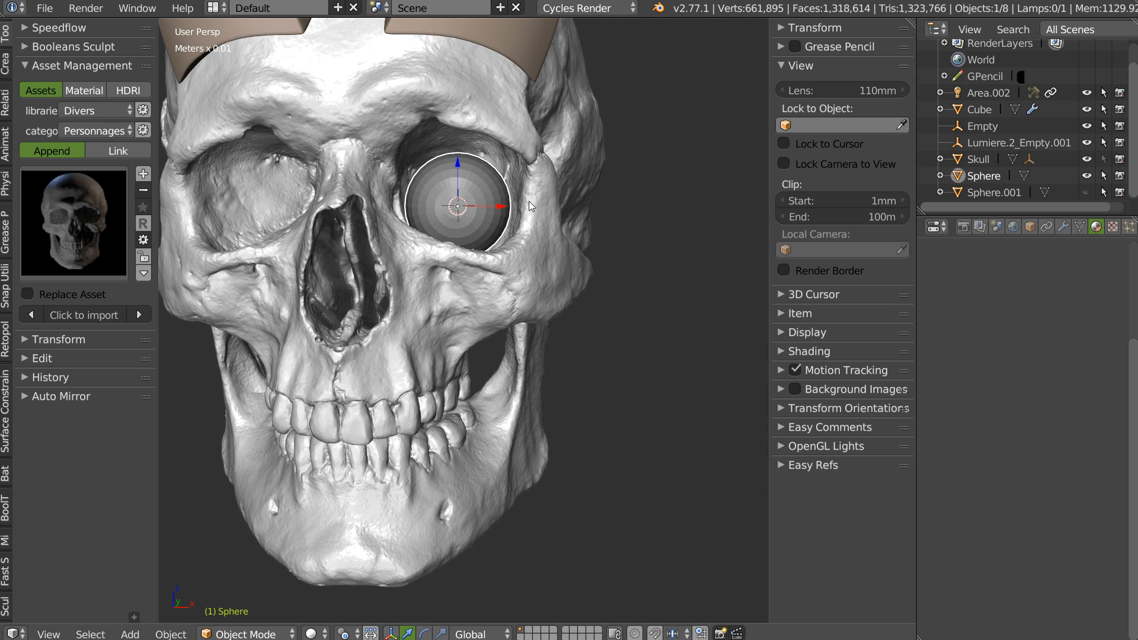
# Step: Raise the eyeball and scale it up uniformly to fill the skull's eye socket
pyautogui.moveTo(455, 165); pyautogui.dragTo(462, 146)
pyautogui.press('s')
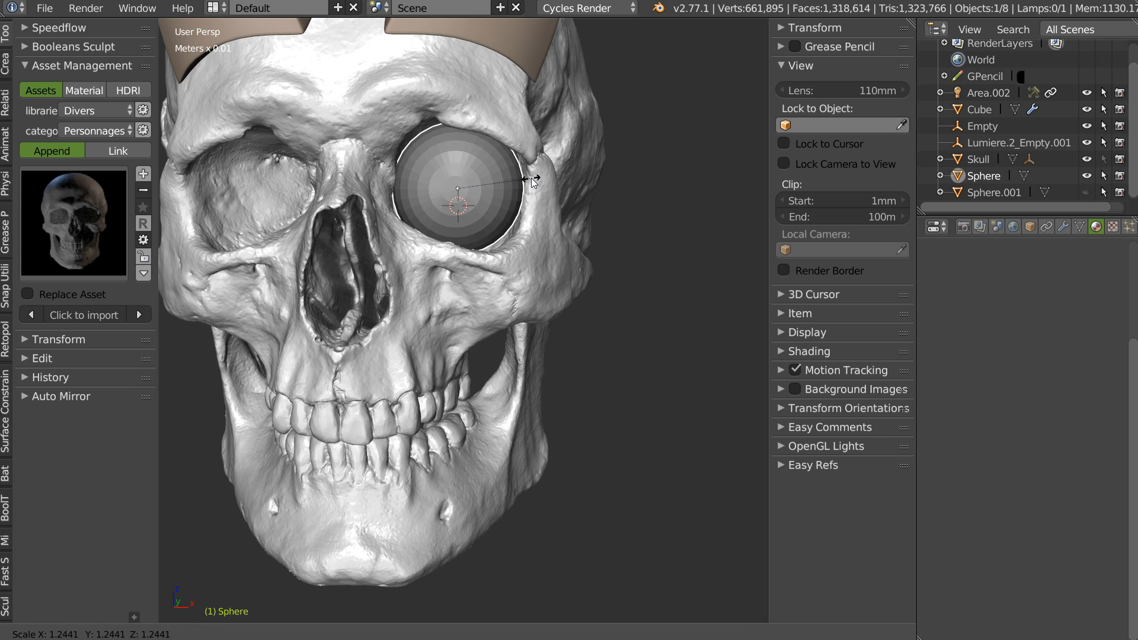
pyautogui.click(532, 178)
pyautogui.moveTo(531, 177); pyautogui.dragTo(531, 204, button='middle')
pyautogui.press('s')
pyautogui.click(528, 203)
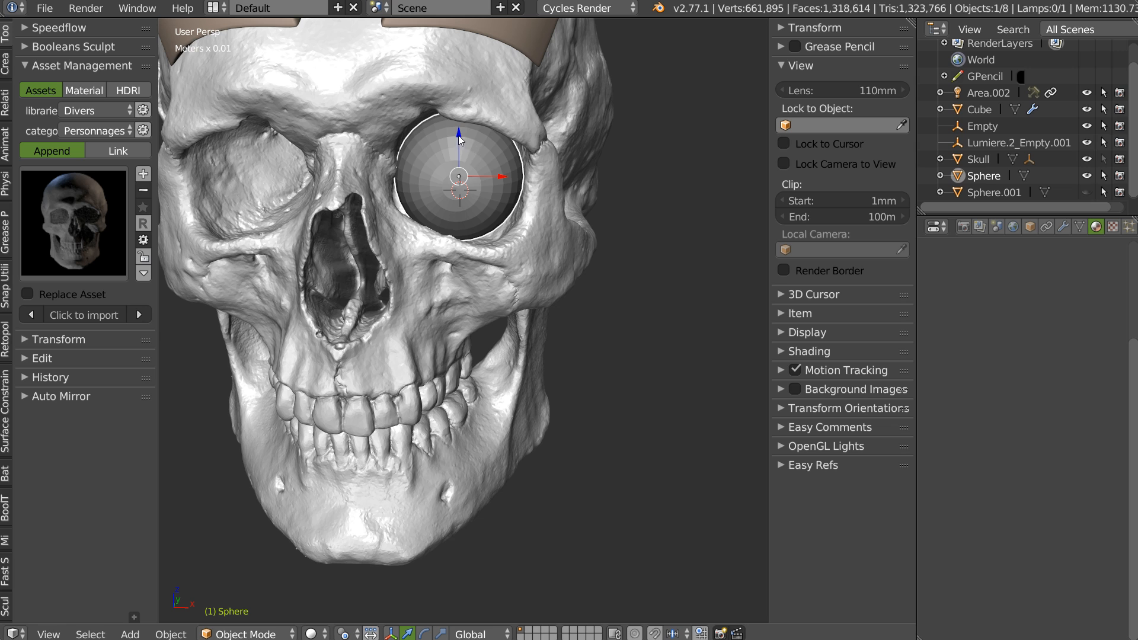
# Step: Enter Edit Mode on the eyeball and select the circular cap of faces around its front pole
pyautogui.moveTo(459, 133); pyautogui.dragTo(452, 175, button='middle')
pyautogui.press('KP_Decimal')
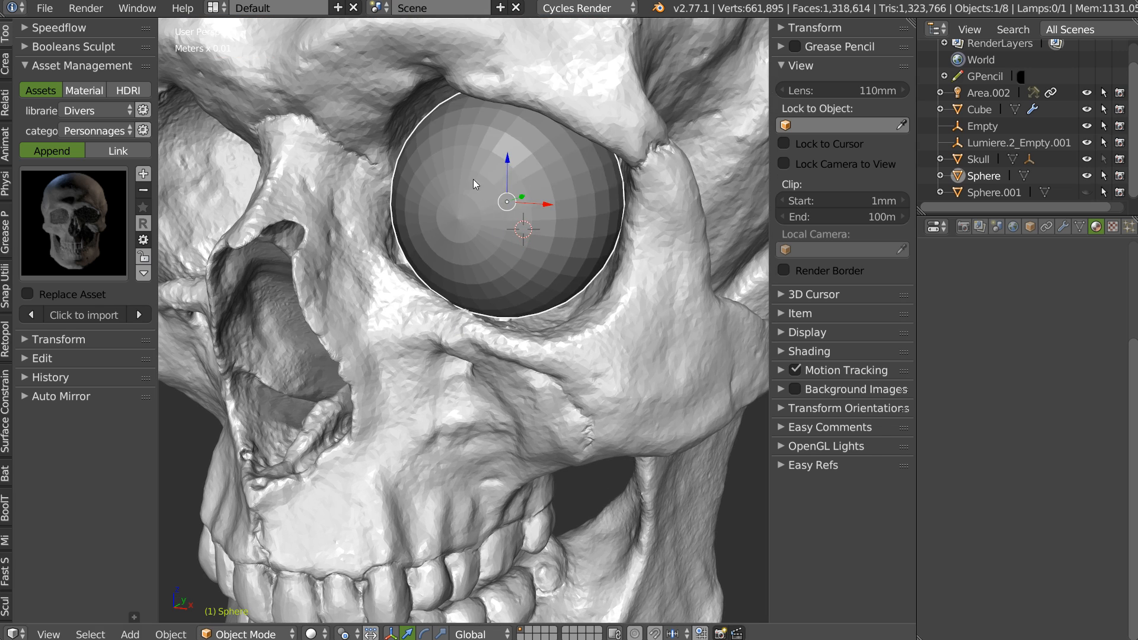
pyautogui.press('Tab')
pyautogui.keyDown('alt'); pyautogui.rightClick(500, 245); pyautogui.keyUp('alt')
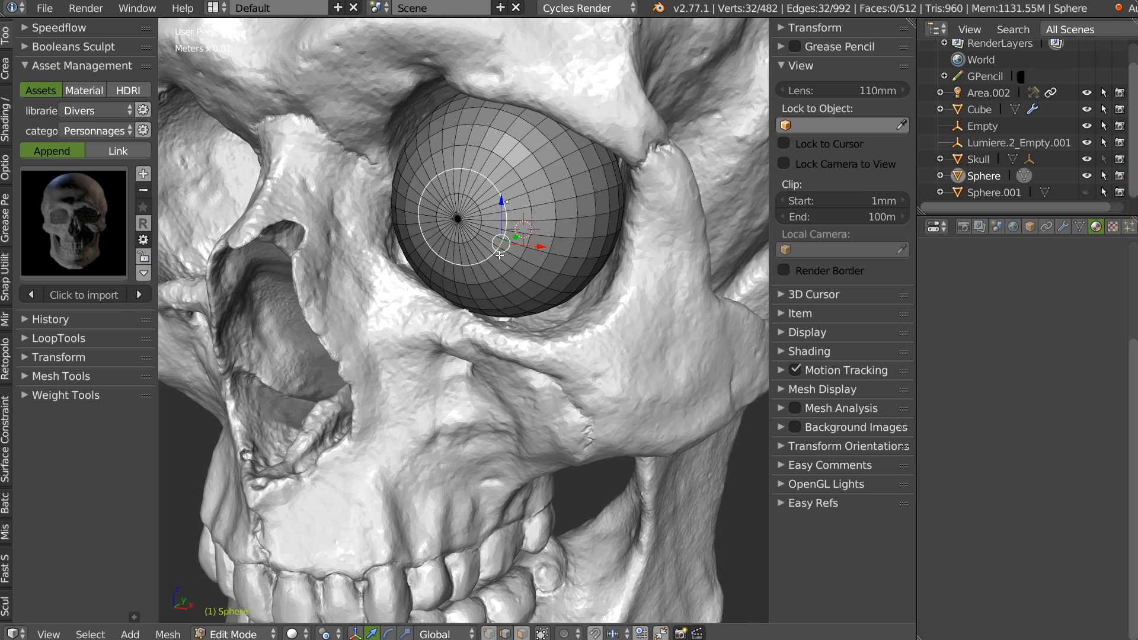
pyautogui.press('a')
pyautogui.click(365, 195)
pyautogui.moveTo(403, 197); pyautogui.dragTo(429, 223, button='middle')
pyautogui.scroll(3, 430, 223)
pyautogui.moveTo(522, 176)
pyautogui.mouseDown(button='middle')
pyautogui.moveTo(557, 180)
pyautogui.moveTo(535, 175)
pyautogui.mouseUp(button='middle')
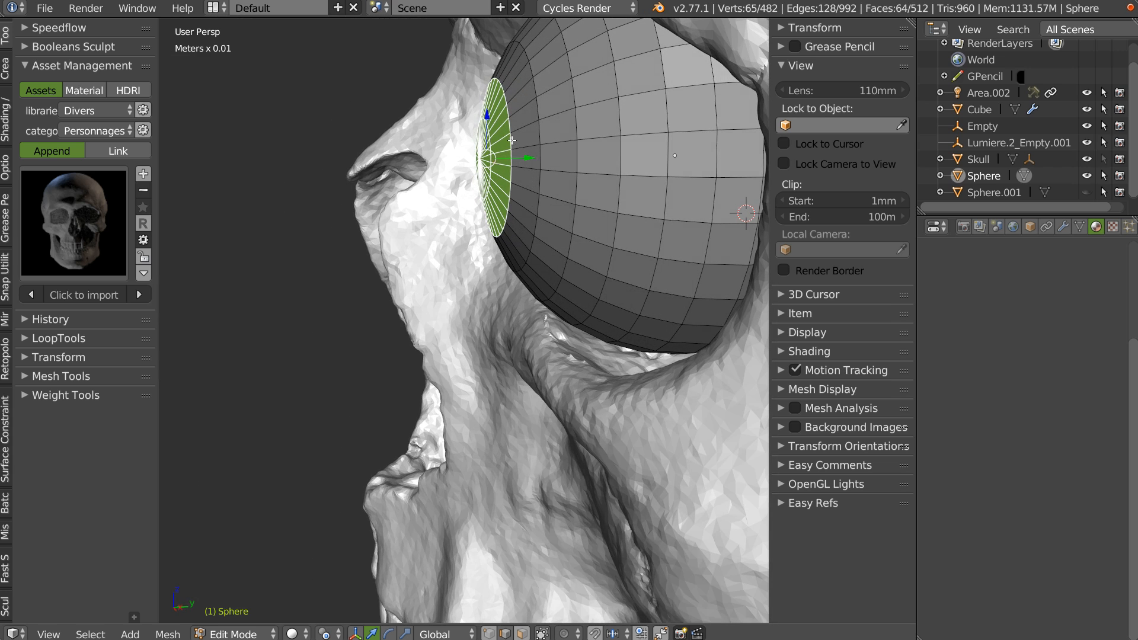
# Step: Reselect the front cap from its rim edge loop and set the pivot point to Active Element
pyautogui.press('h')
pyautogui.press('c')
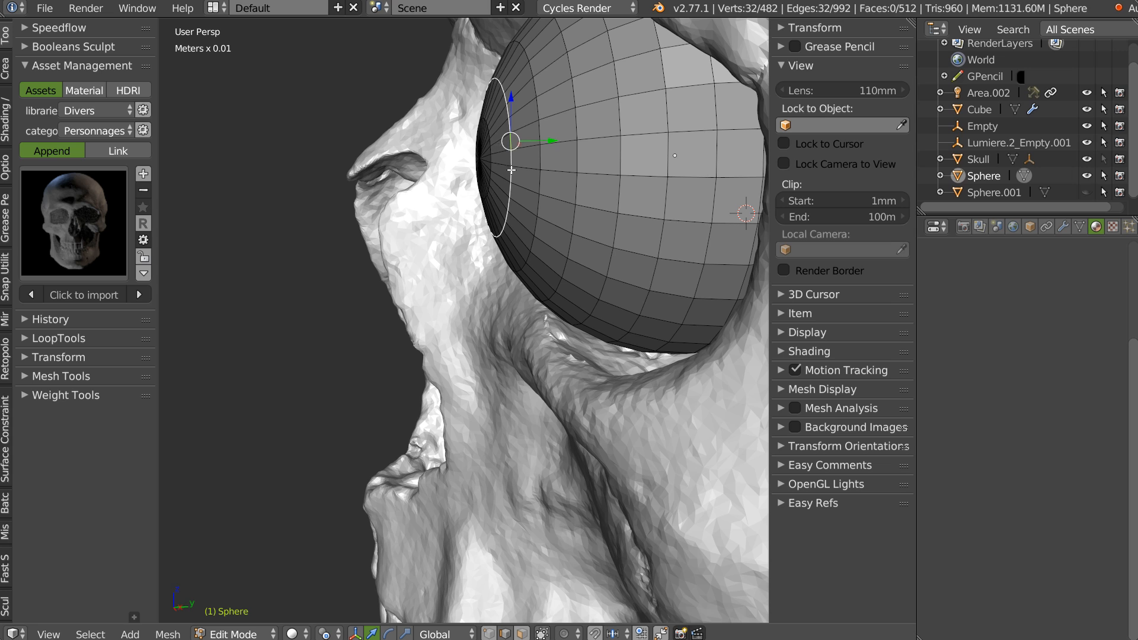
pyautogui.hotkey('alt', 'h')
pyautogui.keyDown('alt'); pyautogui.keyDown('shift'); pyautogui.rightClick(511, 142); pyautogui.keyUp('shift'); pyautogui.keyUp('alt')
pyautogui.keyDown('alt'); pyautogui.keyDown('shift'); pyautogui.rightClick(511, 141); pyautogui.keyUp('shift'); pyautogui.keyUp('alt')
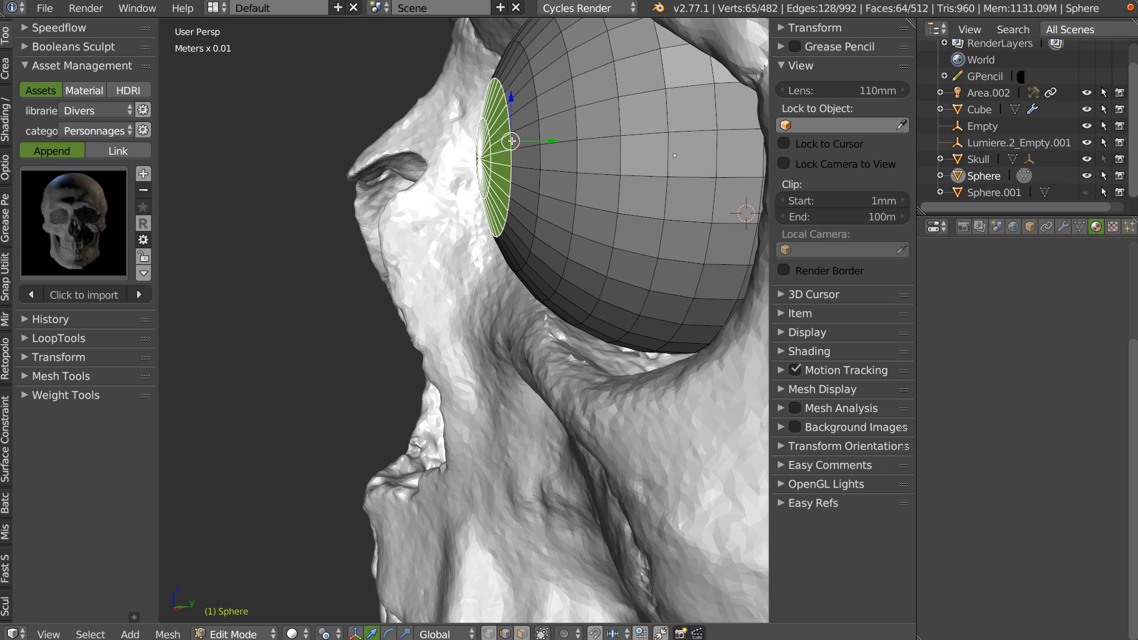
pyautogui.click(326, 634)
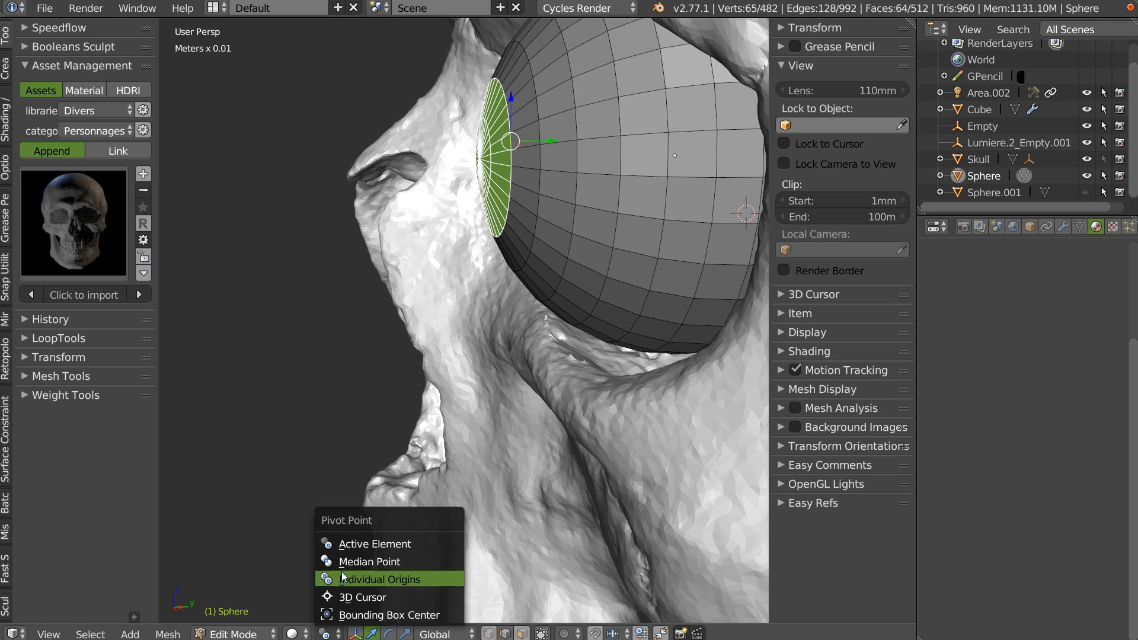
pyautogui.click(374, 544)
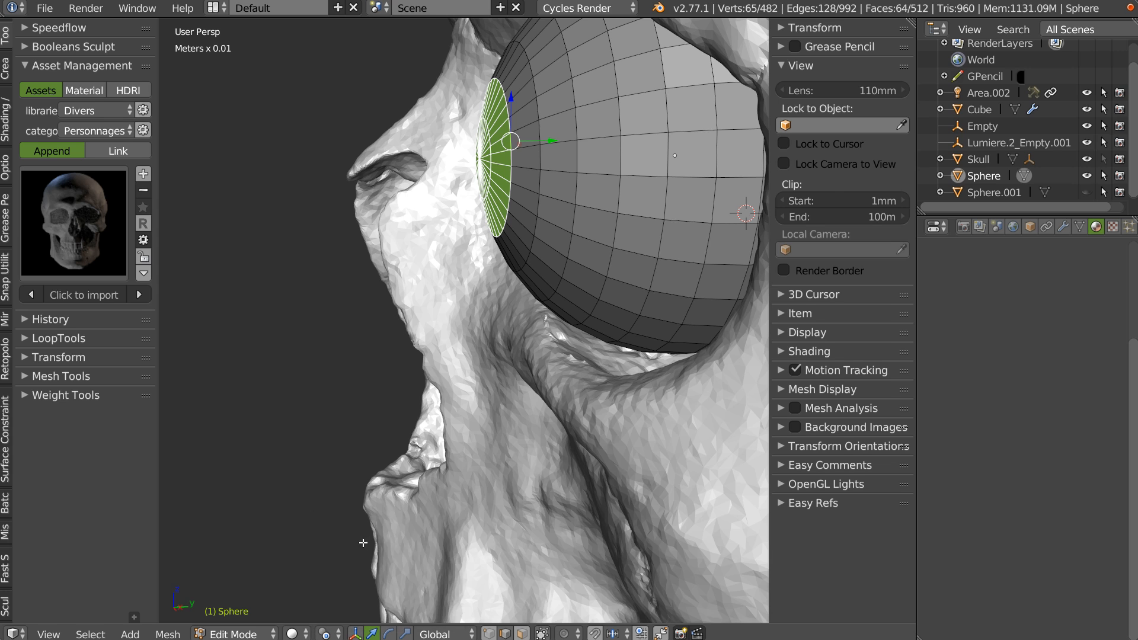
# Step: In the right orthographic view, scale the front cap negatively along Y to invert it into a concave iris
pyautogui.press('KP_3')
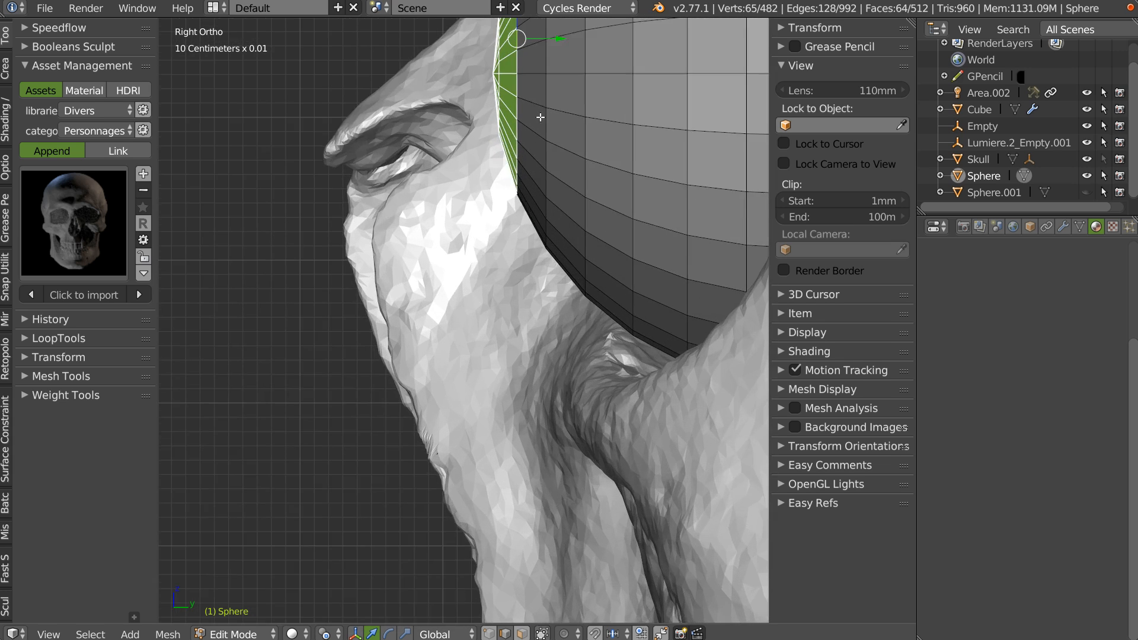
pyautogui.press('s')
pyautogui.press('y')
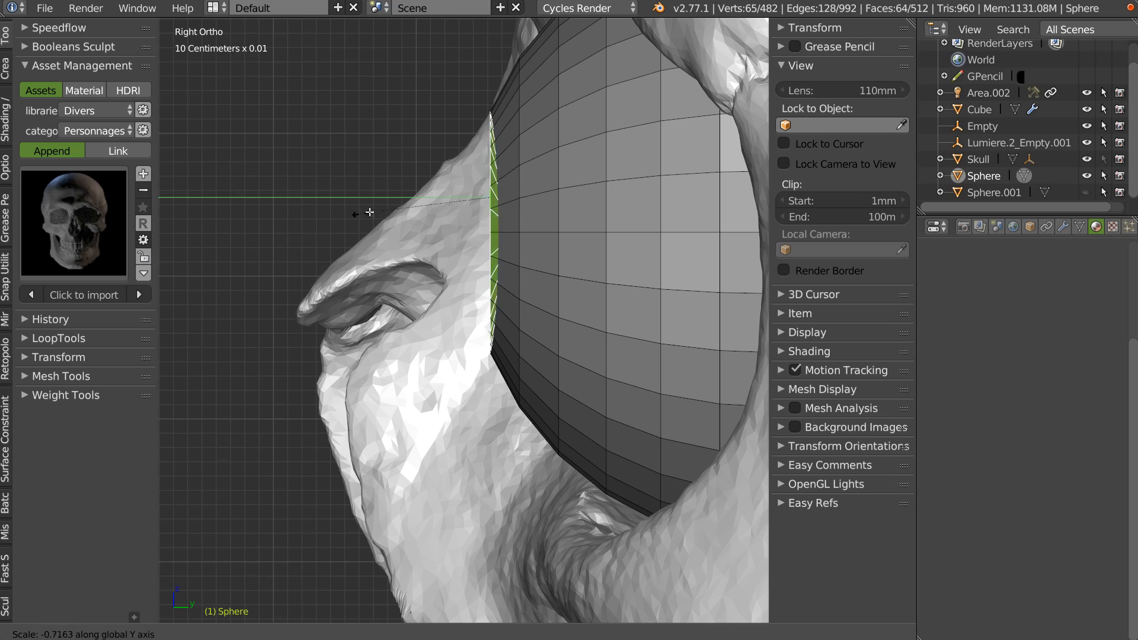
pyautogui.click(248, 243)
# Step: Select the inner edge ring of the iris and set the pivot point to Median Point
pyautogui.moveTo(248, 242); pyautogui.dragTo(471, 166, button='middle')
pyautogui.scroll(3, 454, 287)
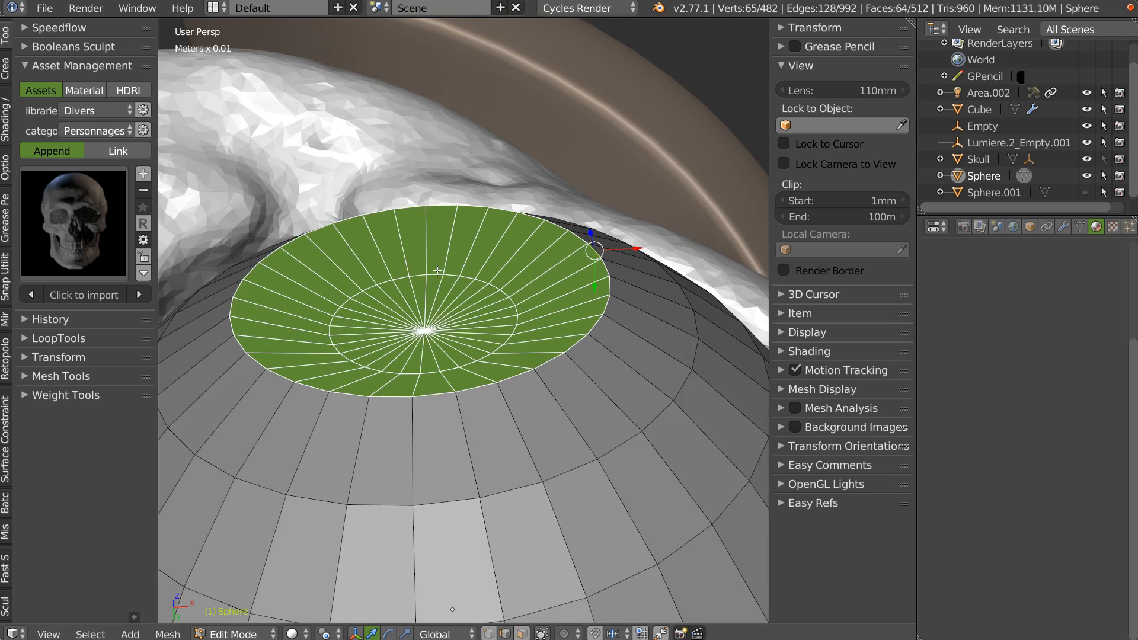
pyautogui.keyDown('alt'); pyautogui.rightClick(438, 271); pyautogui.keyUp('alt')
pyautogui.moveTo(438, 270); pyautogui.dragTo(449, 286, button='middle')
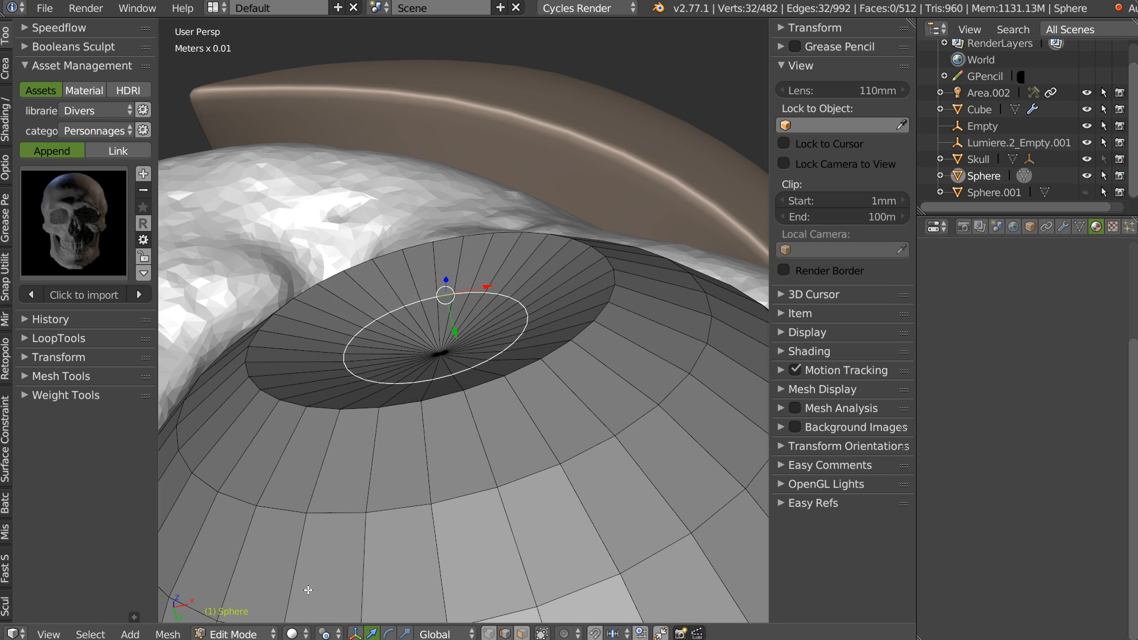
pyautogui.click(325, 634)
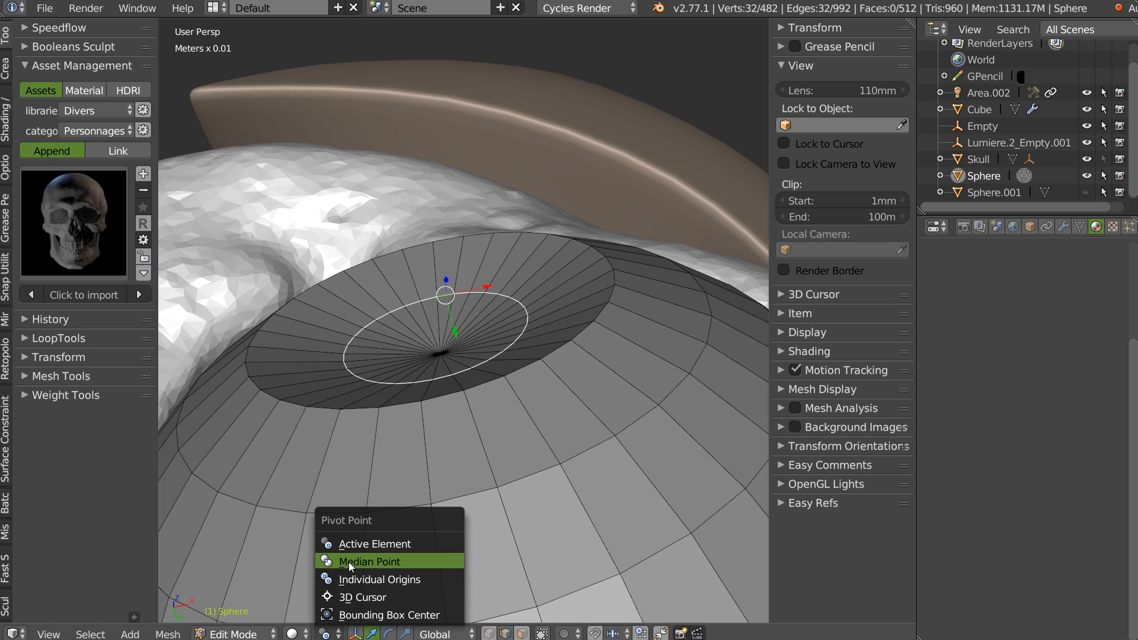
pyautogui.click(356, 561)
pyautogui.moveTo(471, 254); pyautogui.dragTo(557, 295, button='middle')
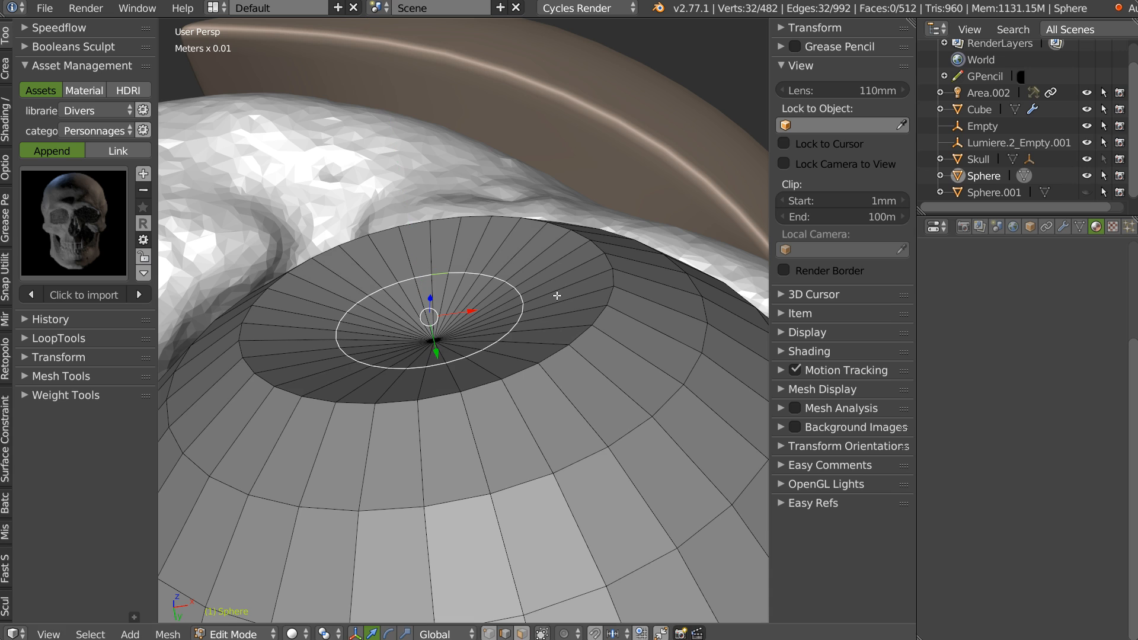
# Step: Add a centred edge loop between the iris's inner ring and its outer rim
pyautogui.hotkey('ctrl', 'r')
pyautogui.click(562, 277)
pyautogui.rightClick(563, 277)
pyautogui.moveTo(442, 345); pyautogui.dragTo(439, 343)
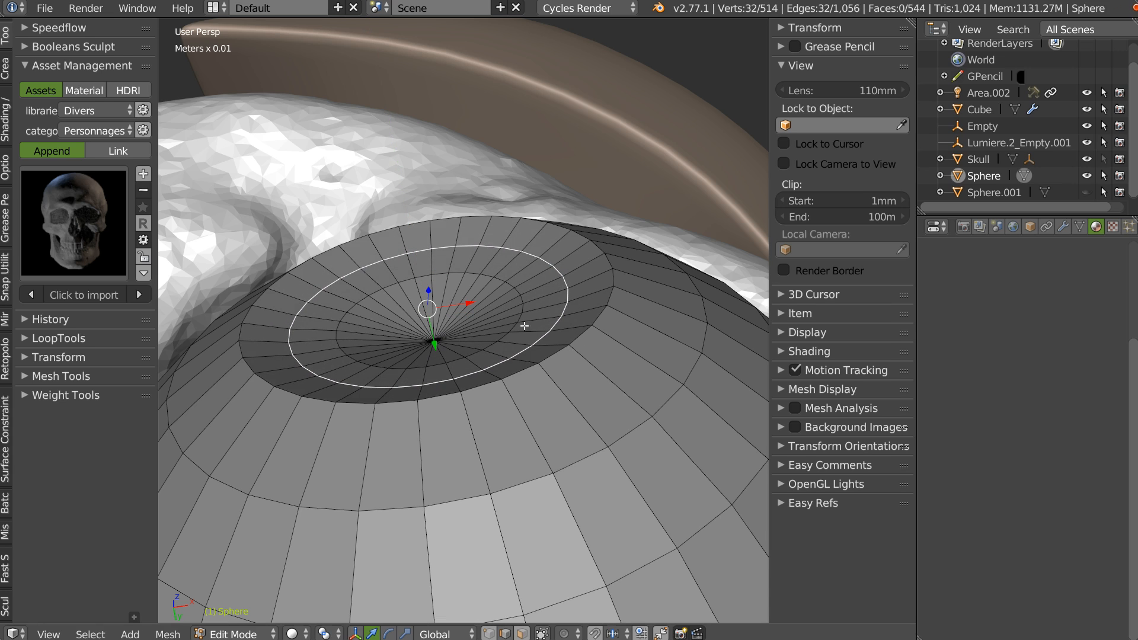
# Step: Select the central faces of the iris and inset them with a thickness of about 0.034
pyautogui.press('Tab')
pyautogui.rightClick(458, 337)
pyautogui.rightClick(435, 336)
pyautogui.moveTo(439, 373)
pyautogui.mouseDown()
pyautogui.moveTo(439, 338)
pyautogui.moveTo(450, 339)
pyautogui.mouseUp()
pyautogui.press('Tab')
pyautogui.press('i')
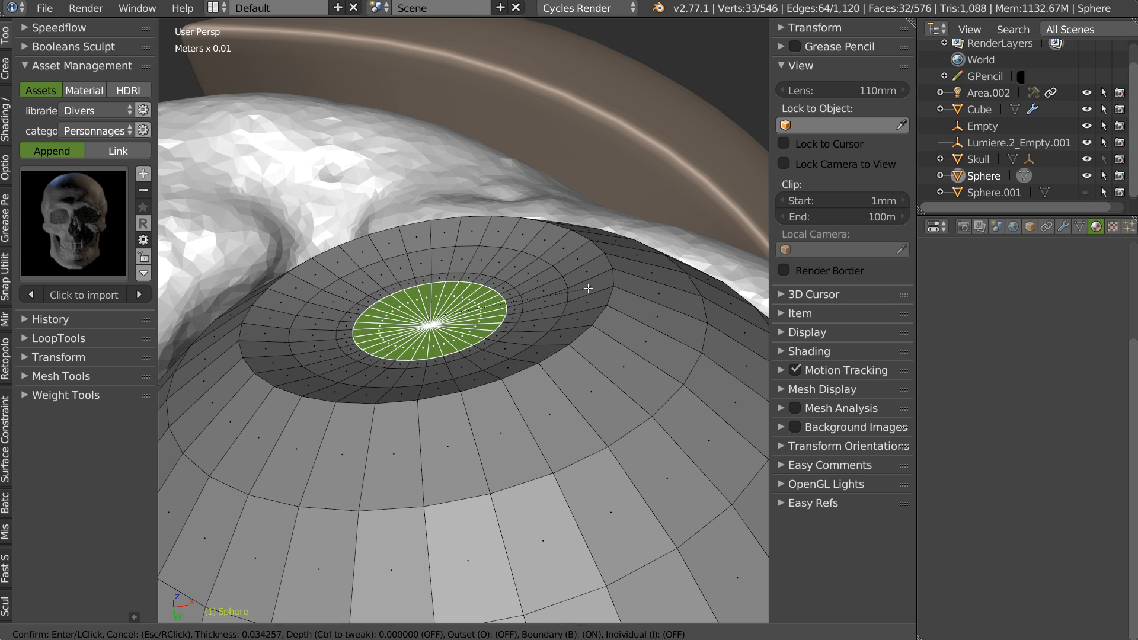
pyautogui.click(584, 290)
# Step: Inset the central faces again with a thickness of about 0.024 and a depth of about -0.017 to sink the pupil
pyautogui.press('i')
pyautogui.press('ctrl')
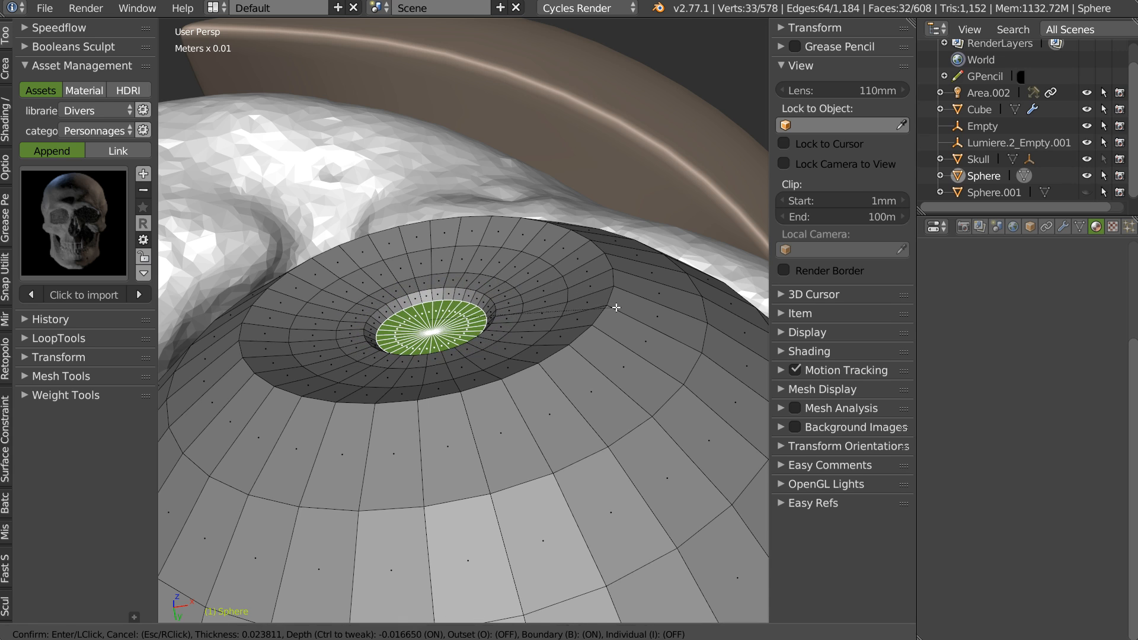
pyautogui.click(616, 307)
# Step: Add a bevel modifier to the eyeball with width 0.02, 2 segments and profile 0.5, limited by weight
pyautogui.moveTo(529, 313); pyautogui.dragTo(500, 379, button='middle')
pyautogui.press('Tab')
pyautogui.press('q')
pyautogui.click(635, 330)
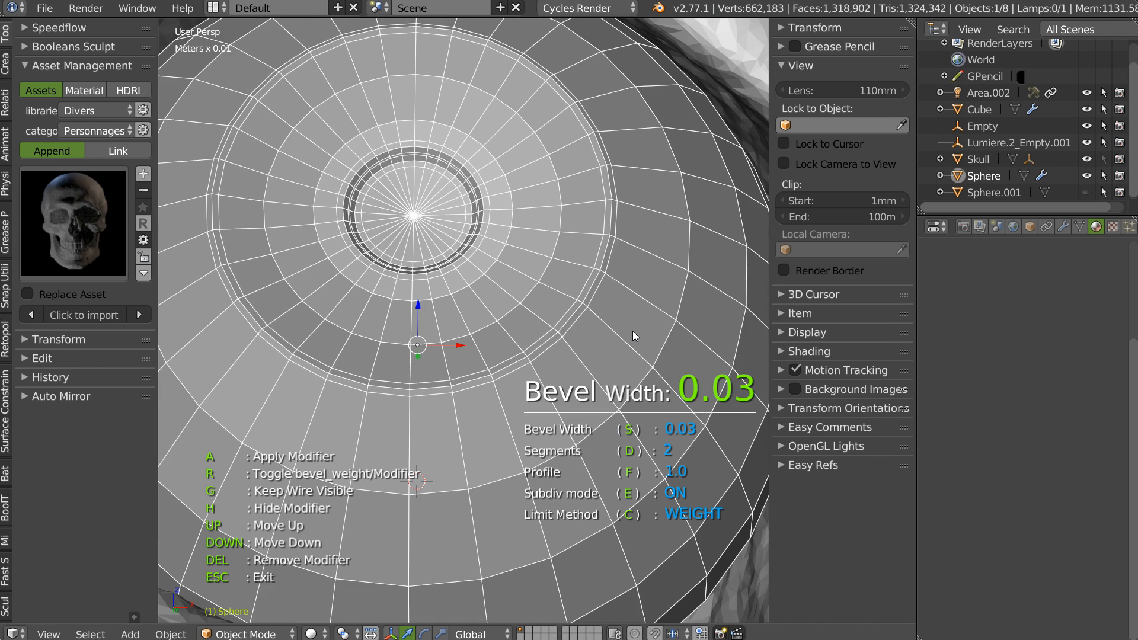
pyautogui.click(632, 333)
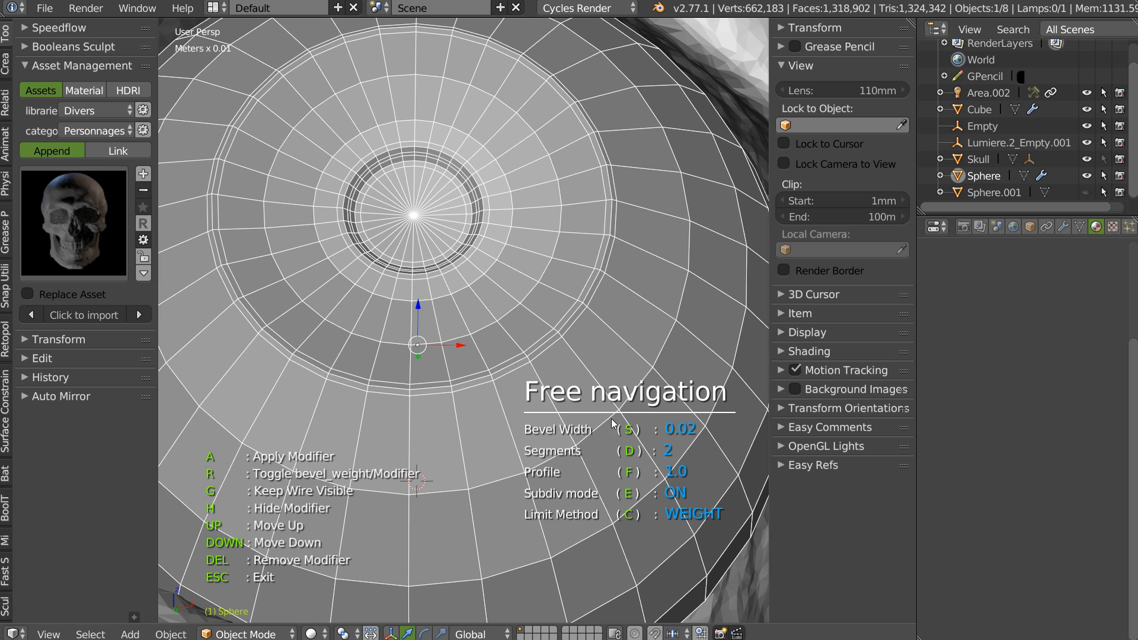
pyautogui.write('f')
pyautogui.write('.5')
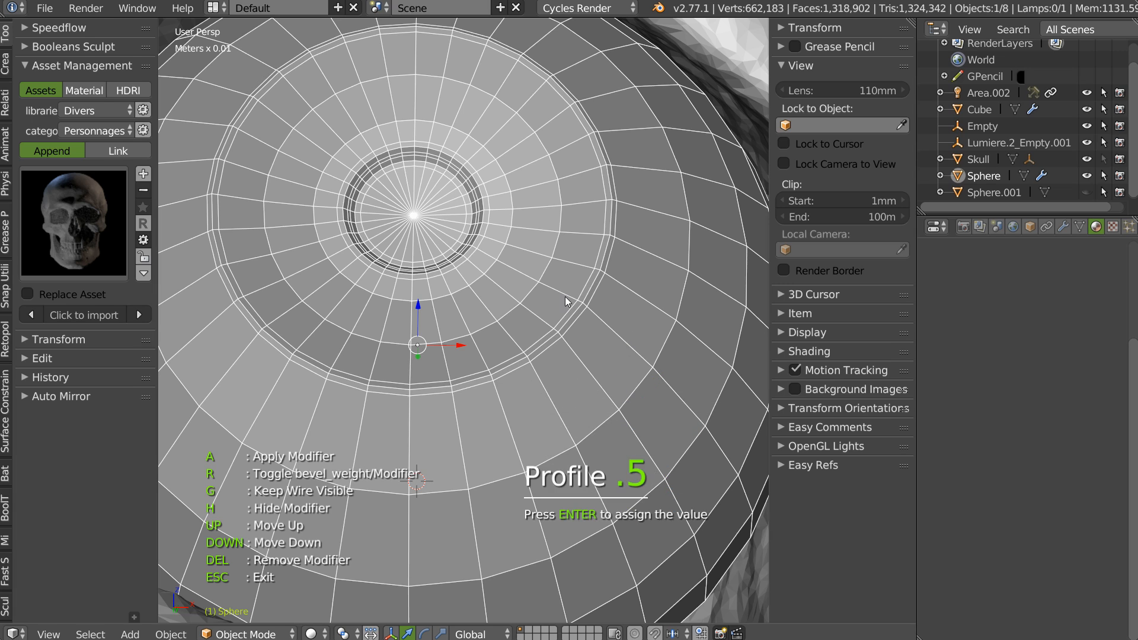
pyautogui.press('Return')
pyautogui.press('Escape')
# Step: Add a subdivision modifier to the eyeball and apply smooth shading to it
pyautogui.moveTo(532, 279); pyautogui.dragTo(512, 283, button='middle')
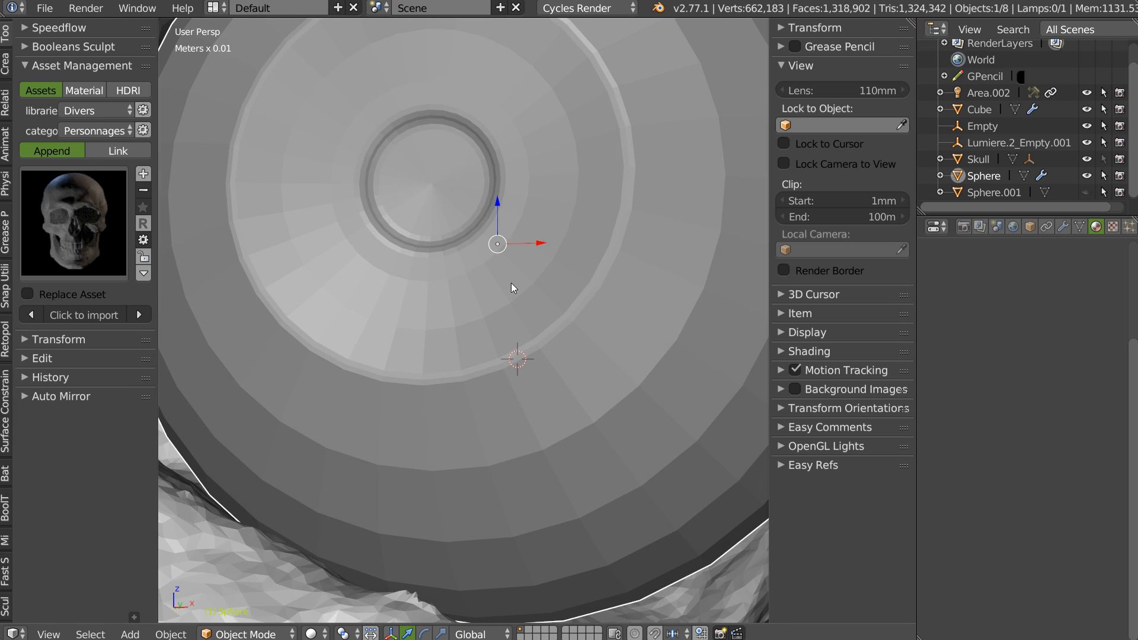
pyautogui.rightClick(499, 321)
pyautogui.click(624, 322)
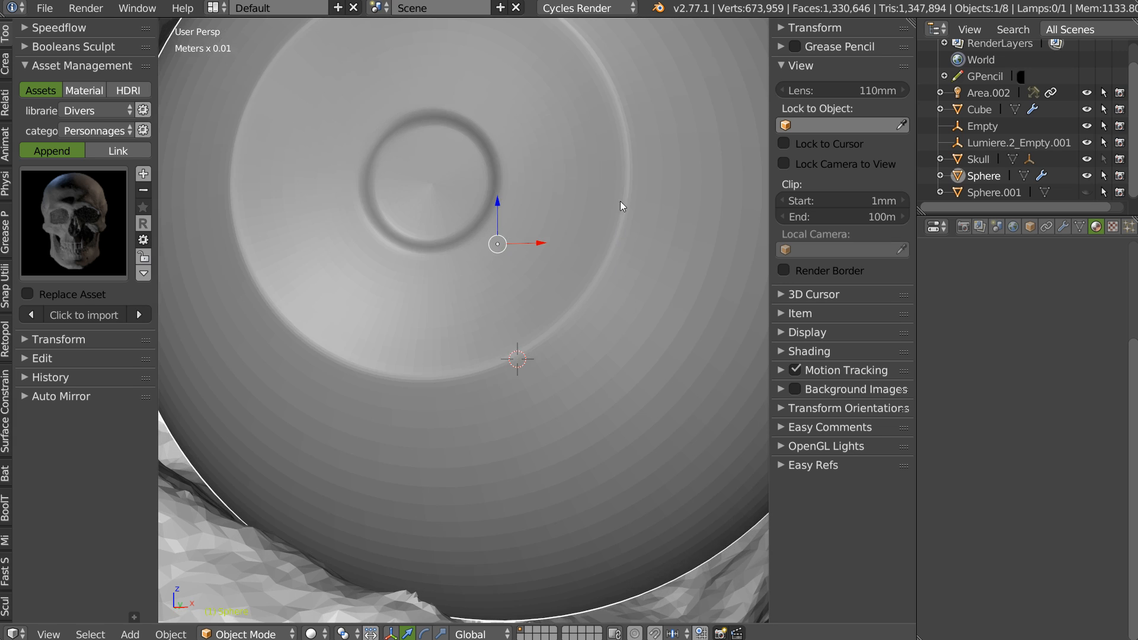
pyautogui.scroll(-3, 518, 316)
pyautogui.press('z')
pyautogui.click(379, 380)
pyautogui.moveTo(385, 335)
pyautogui.mouseDown(button='middle')
pyautogui.moveTo(460, 321)
pyautogui.moveTo(474, 330)
pyautogui.mouseUp(button='middle')
pyautogui.scroll(4, 406, 290)
# Step: Select the pupil faces with their surrounding ring in Edit Mode and scale them up by about 1.2
pyautogui.press('Tab')
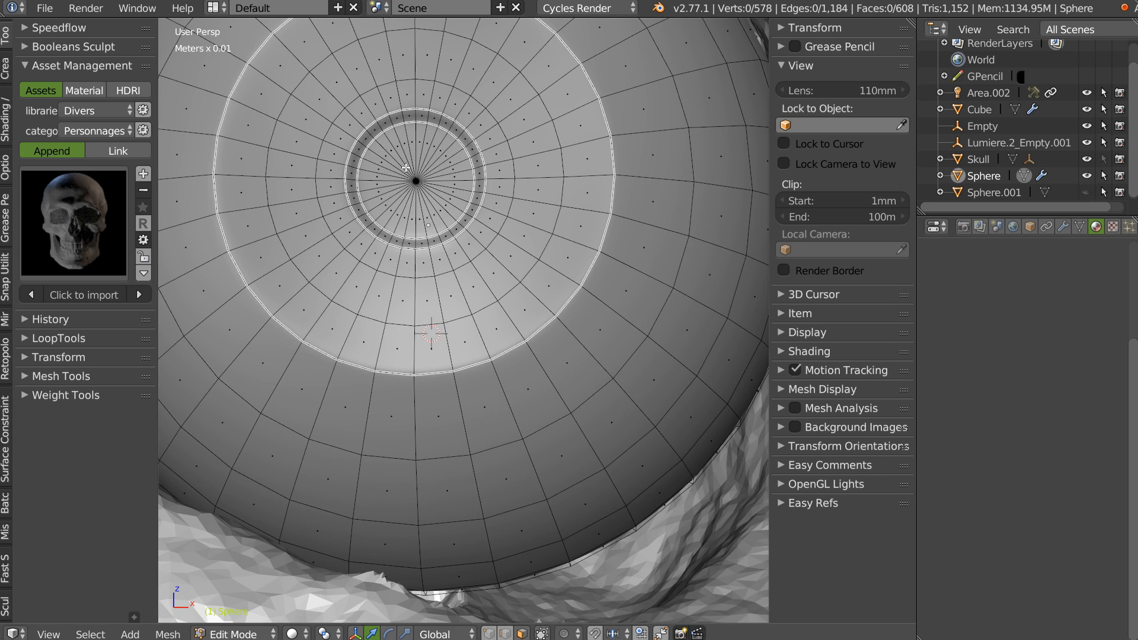
pyautogui.keyDown('ctrl'); pyautogui.moveTo(428, 187); pyautogui.dragTo(427, 197); pyautogui.keyUp('ctrl')
pyautogui.press('ctrl+KP_Add')
pyautogui.press('ctrl+KP_Add')
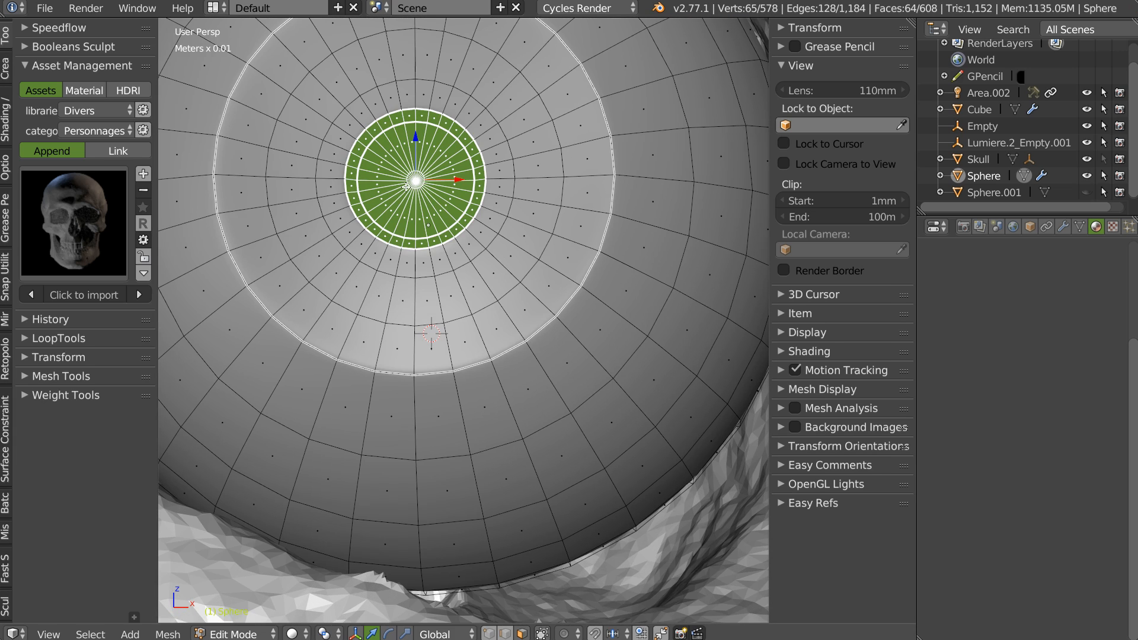
pyautogui.press('s')
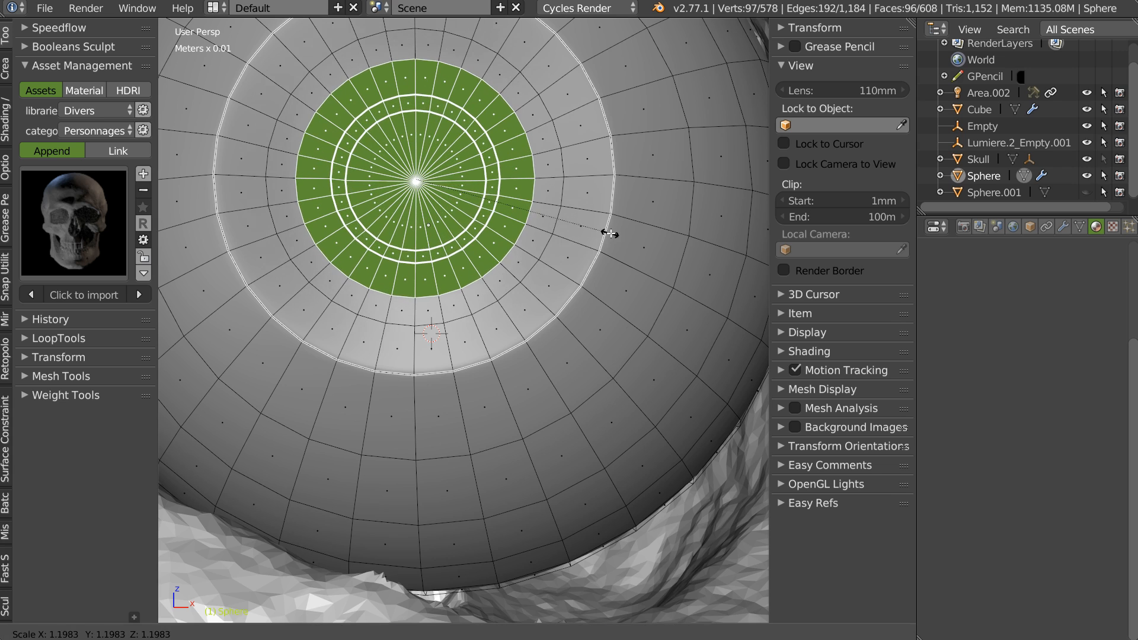
pyautogui.click(610, 231)
# Step: Scale the iris's middle edge loop outward by about 1.04 and return to Object Mode
pyautogui.moveTo(576, 232); pyautogui.dragTo(557, 293, button='middle')
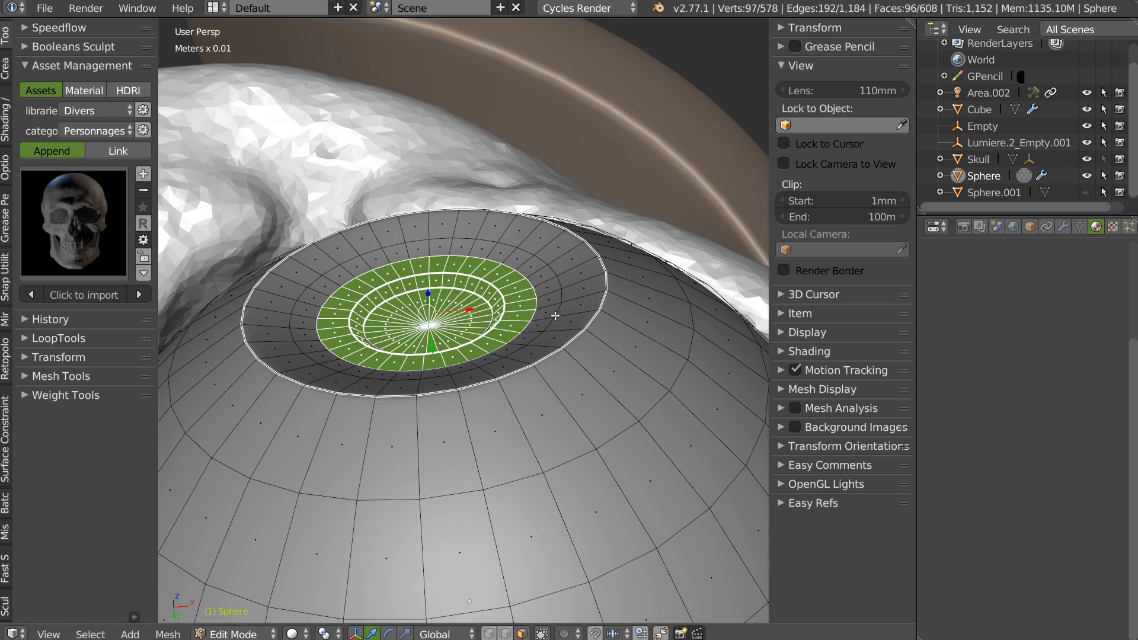
pyautogui.keyDown('alt'); pyautogui.click(539, 256); pyautogui.keyUp('alt')
pyautogui.press('Tab')
pyautogui.keyDown('alt'); pyautogui.click(528, 249); pyautogui.keyUp('alt')
pyautogui.press('s')
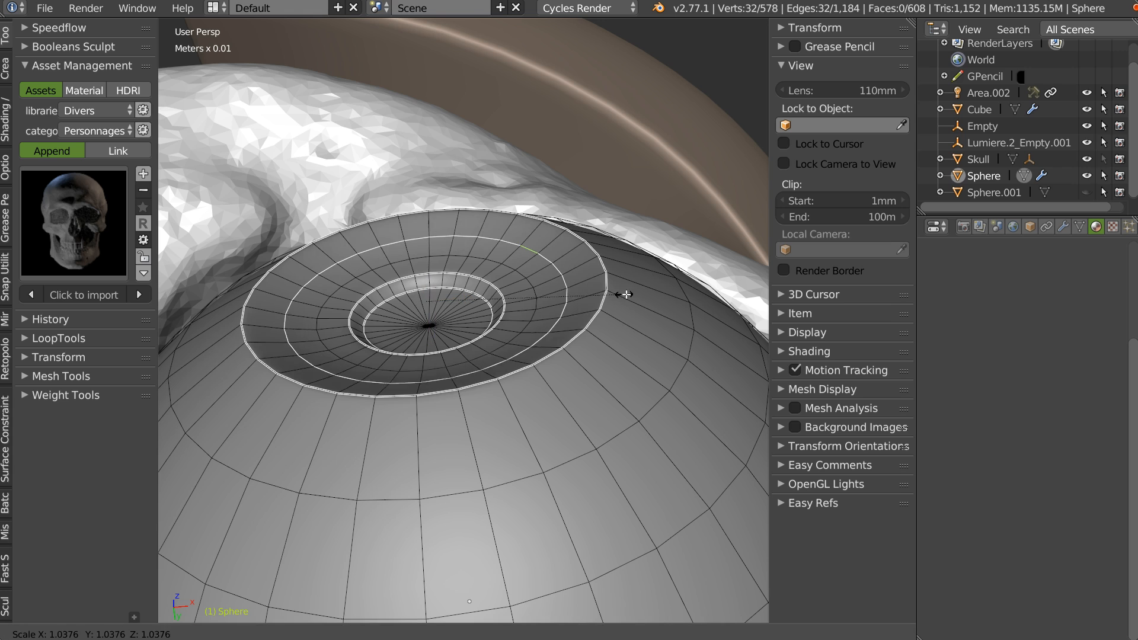
pyautogui.click(626, 294)
pyautogui.press('Tab')
# Step: Show the head mesh again around the finished eyeball, with the whole head in view
pyautogui.moveTo(341, 345); pyautogui.dragTo(495, 335, button='middle')
pyautogui.click(408, 259)
pyautogui.scroll(-7, 477, 386)
pyautogui.scroll(-1, 422, 397)
pyautogui.scroll(-4, 491, 320)
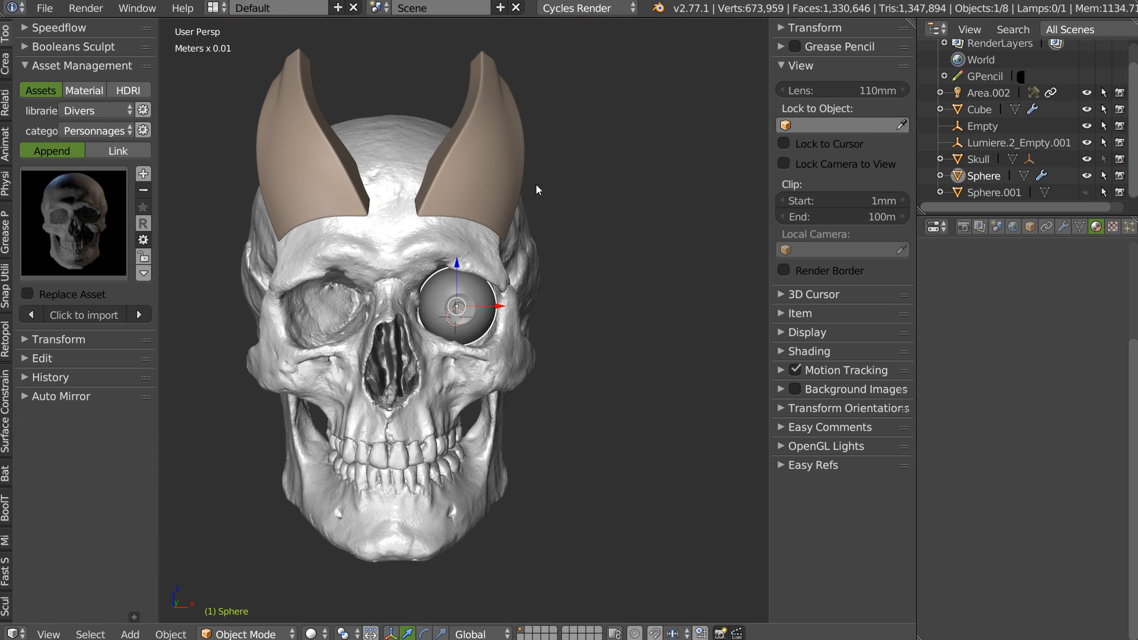
pyautogui.click(1086, 192)
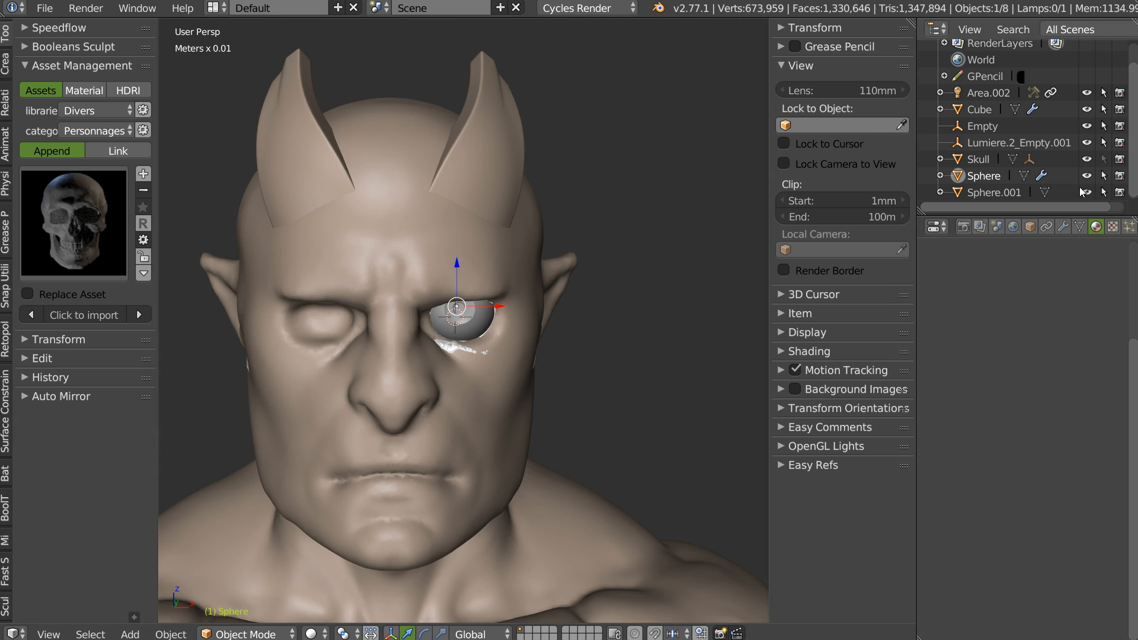
# Step: Hide the skull reference so only the head mesh and its eyeball are displayed
pyautogui.moveTo(410, 350)
pyautogui.mouseDown(button='middle')
pyautogui.moveTo(368, 308)
pyautogui.moveTo(490, 297)
pyautogui.mouseUp(button='middle')
pyautogui.scroll(3, 490, 297)
pyautogui.scroll(-2, 491, 298)
pyautogui.keyDown('shift'); pyautogui.moveTo(481, 347); pyautogui.dragTo(386, 277, button='middle'); pyautogui.keyUp('shift')
pyautogui.scroll(1, 388, 275)
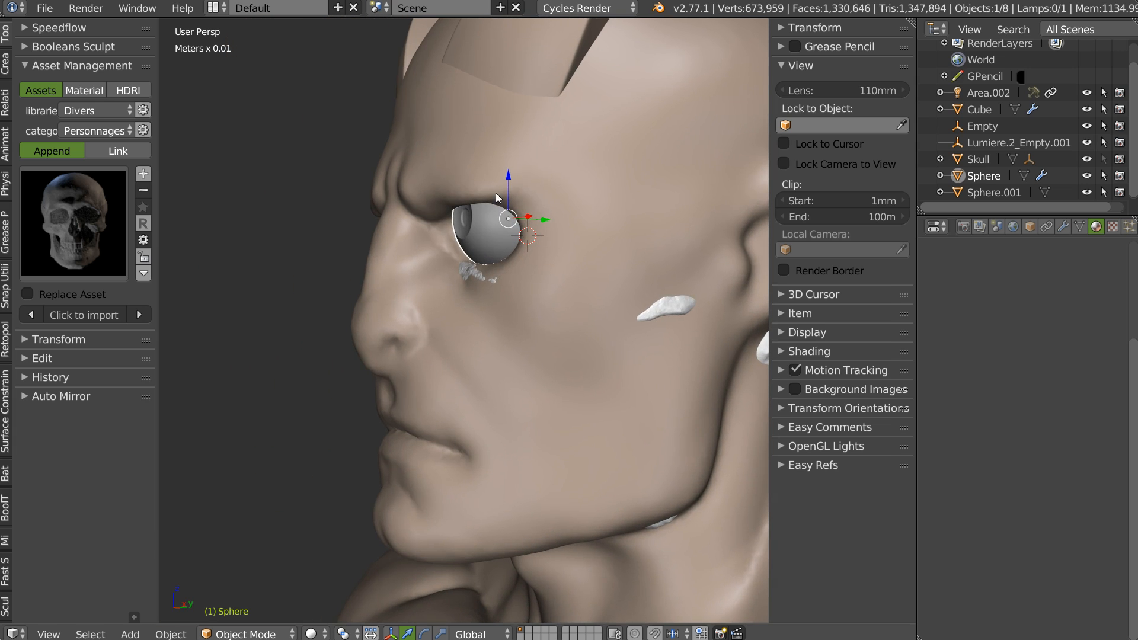
pyautogui.click(1086, 159)
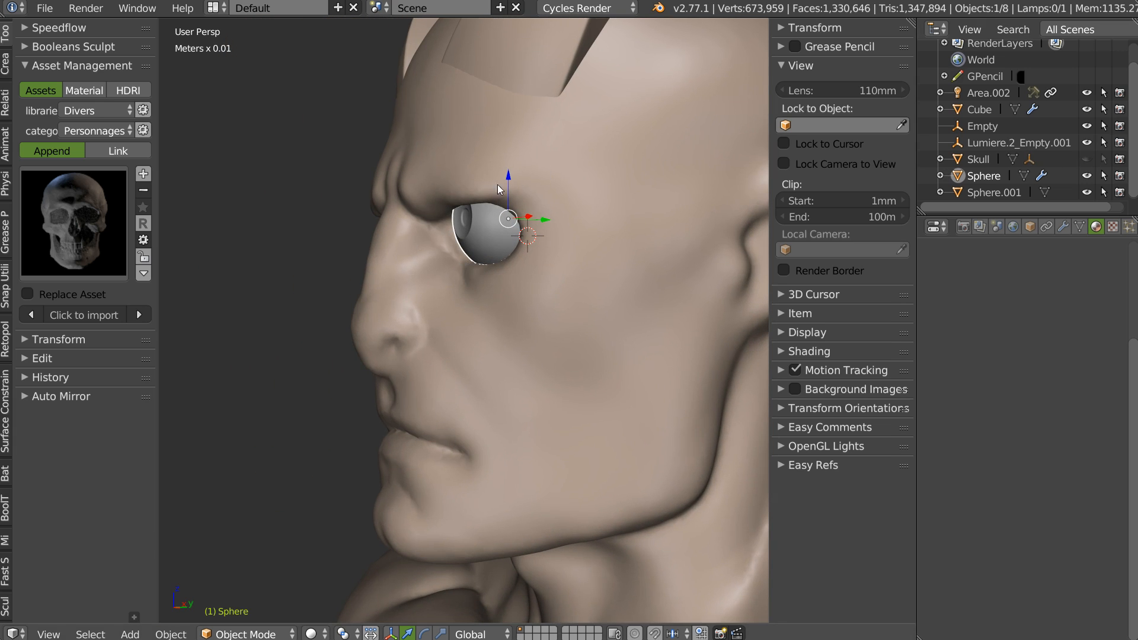
# Step: Reposition the eyeball in its socket by moving it vertically along Z and in depth along Y
pyautogui.press('g')
pyautogui.press('z')
pyautogui.click(514, 186)
pyautogui.moveTo(455, 228); pyautogui.dragTo(522, 236, button='middle')
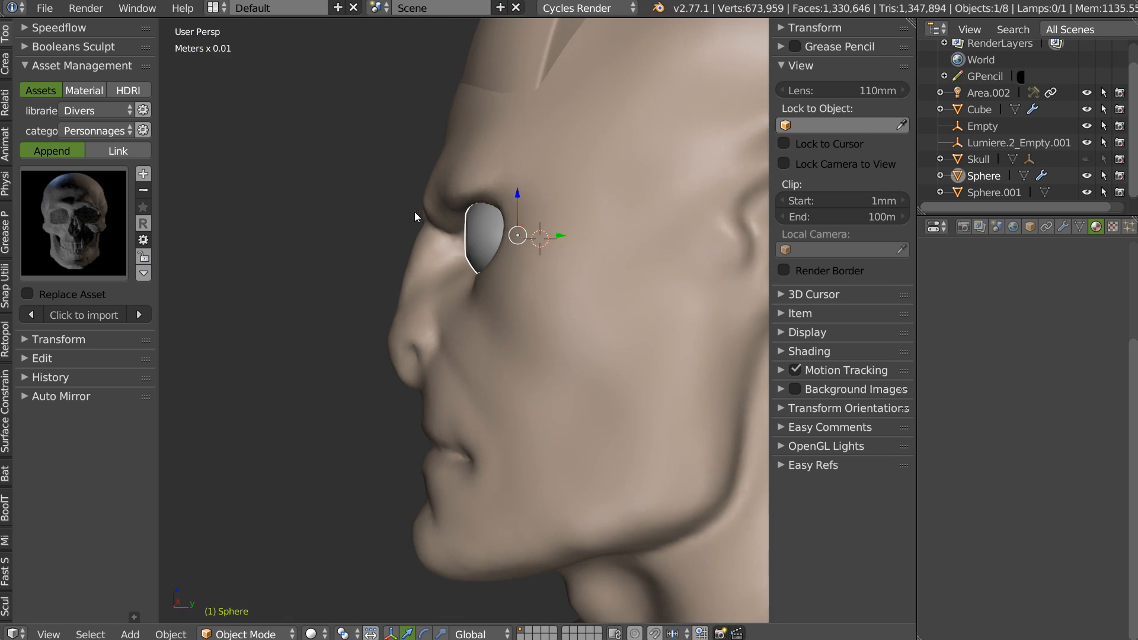
pyautogui.press('g')
pyautogui.press('y')
pyautogui.click(563, 235)
# Step: Fine-tune the eyeball's placement between the eyelids, checking its fit from the front
pyautogui.moveTo(446, 230); pyautogui.dragTo(573, 227, button='middle')
pyautogui.moveTo(459, 199); pyautogui.dragTo(458, 204)
pyautogui.moveTo(485, 218); pyautogui.dragTo(515, 201, button='middle')
pyautogui.moveTo(493, 169)
pyautogui.mouseDown()
pyautogui.moveTo(497, 158)
pyautogui.moveTo(481, 179)
pyautogui.moveTo(492, 161)
pyautogui.mouseUp()
pyautogui.moveTo(493, 189); pyautogui.dragTo(503, 231, button='middle')
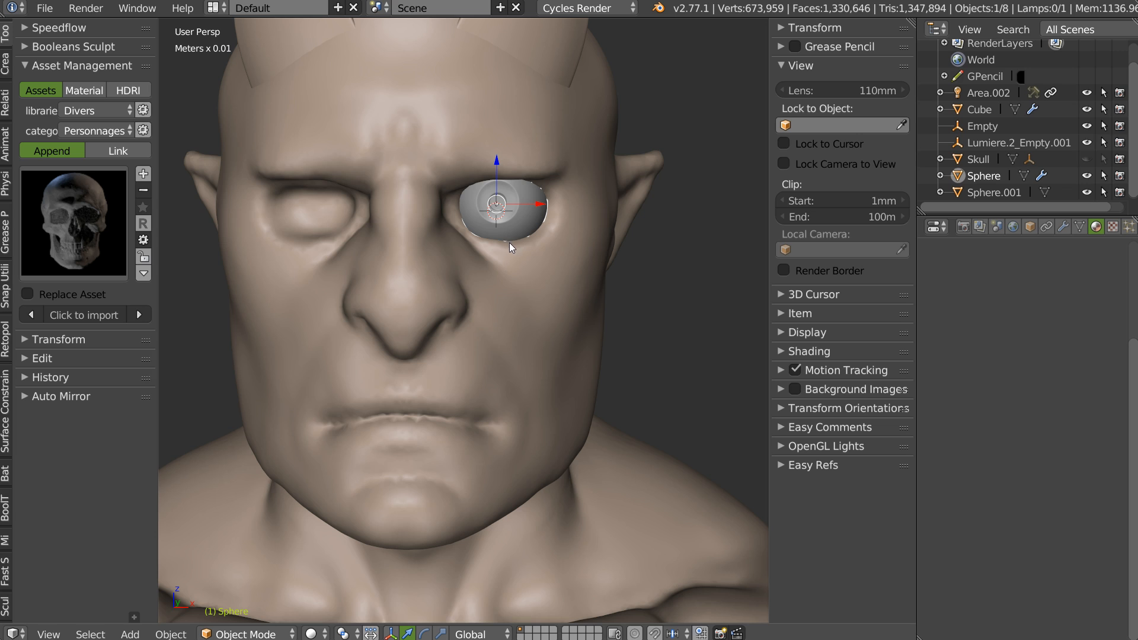
# Step: Mirror the eyeball into the opposite socket, using the head mesh as the mirror object
pyautogui.rightClick(415, 258)
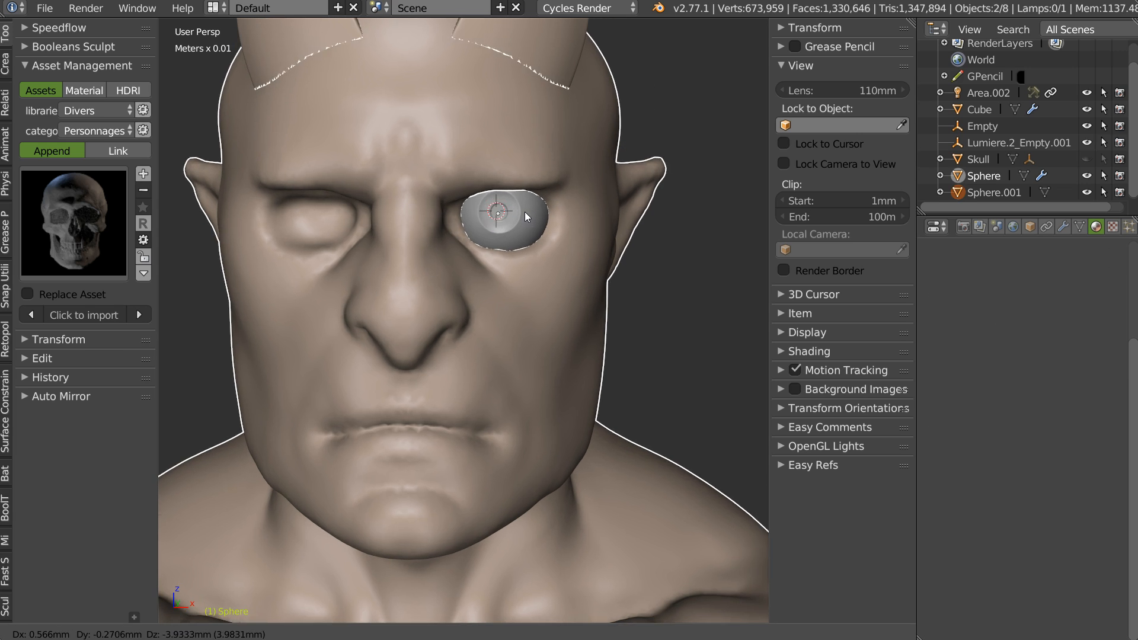
pyautogui.keyDown('shift'); pyautogui.rightClick(524, 211); pyautogui.keyUp('shift')
pyautogui.press('space')
pyautogui.click(530, 312)
pyautogui.click(531, 312)
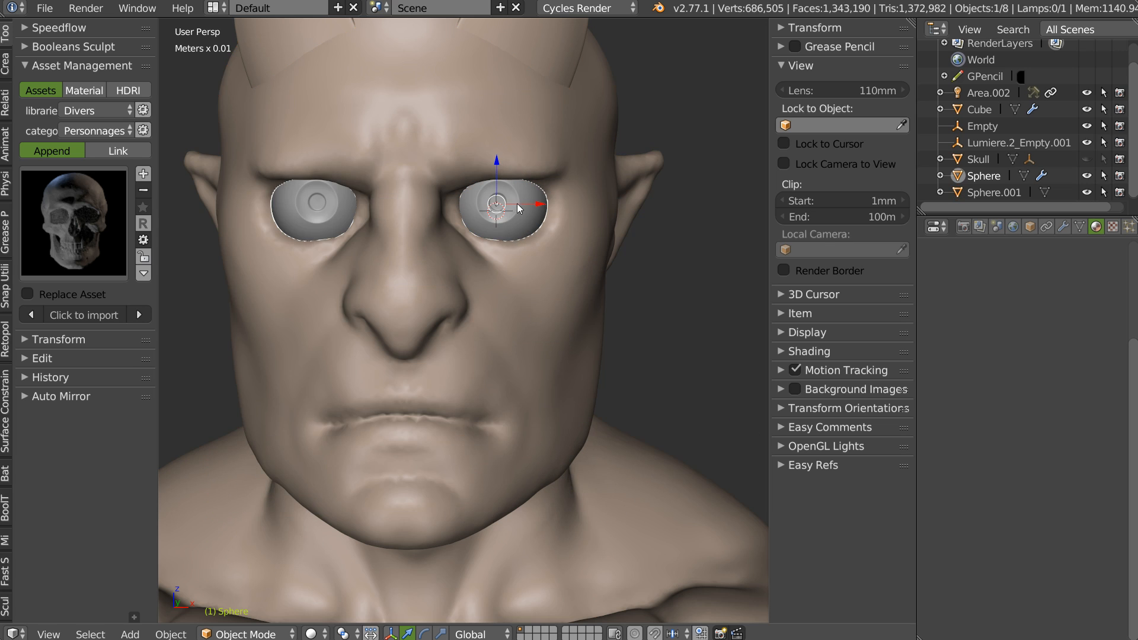
# Step: Rotate the eyeball freely with a trackball rotation to adjust the gaze direction of both eyes
pyautogui.press('r')
pyautogui.press('r')
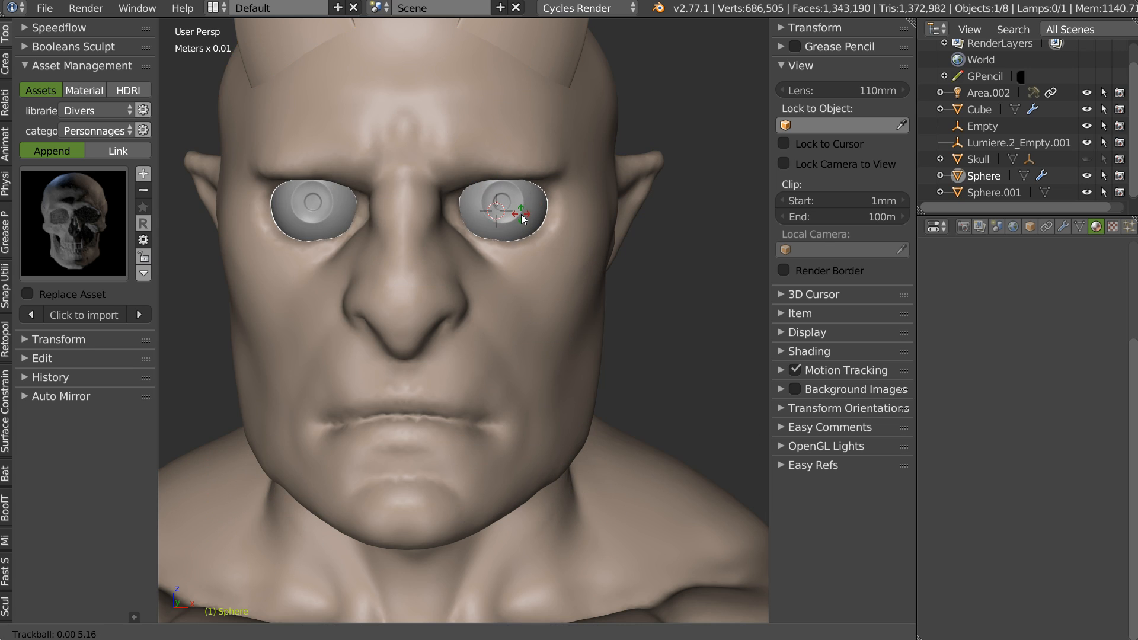
pyautogui.click(524, 215)
pyautogui.scroll(-4, 488, 287)
pyautogui.moveTo(488, 287); pyautogui.dragTo(600, 207, button='middle')
pyautogui.scroll(5, 600, 208)
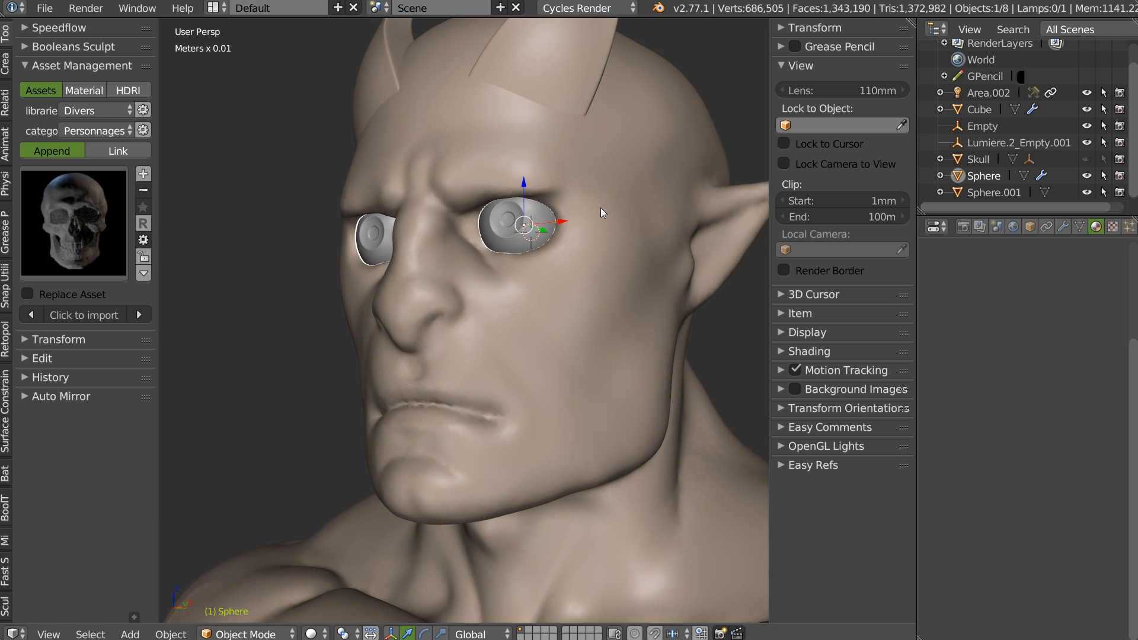
# Step: Select the head mesh, enter Sculpt Mode on it and expand the 3D view to full screen
pyautogui.rightClick(525, 299)
pyautogui.scroll(-3, 524, 298)
pyautogui.moveTo(524, 299); pyautogui.dragTo(503, 299, button='middle')
pyautogui.press('Tab')
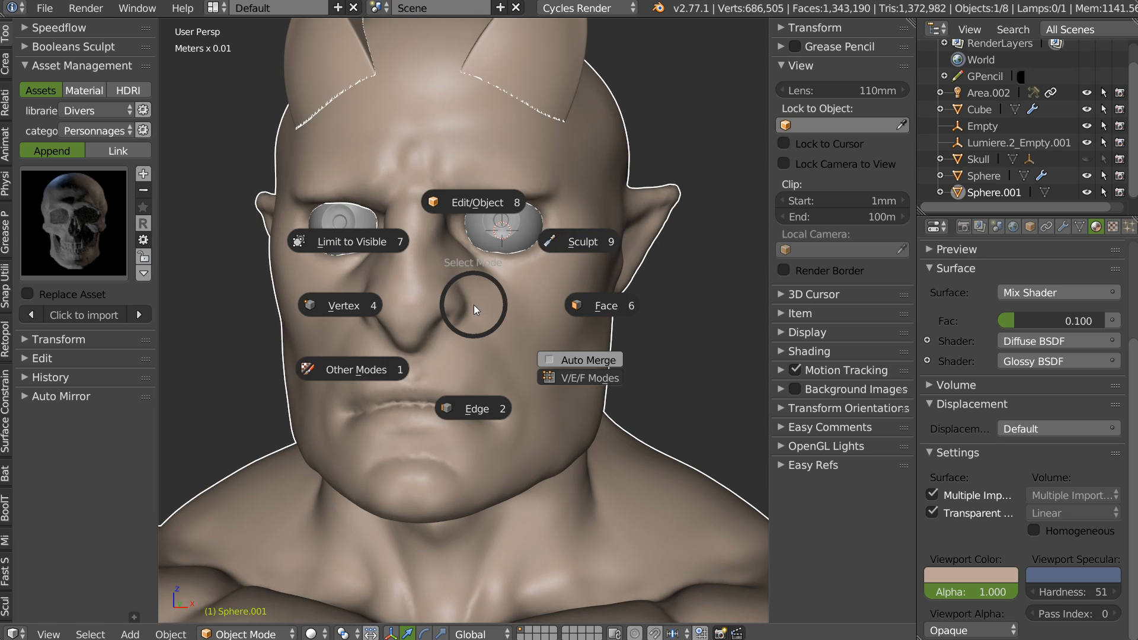
pyautogui.click(566, 244)
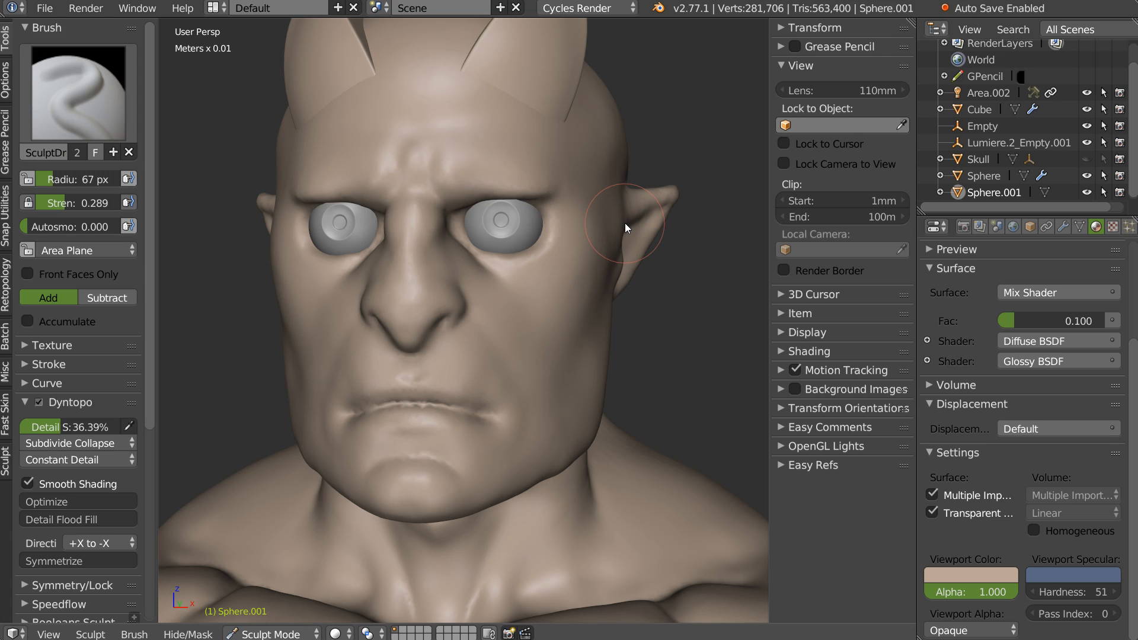
pyautogui.hotkey('ctrl', 'alt', 'space')
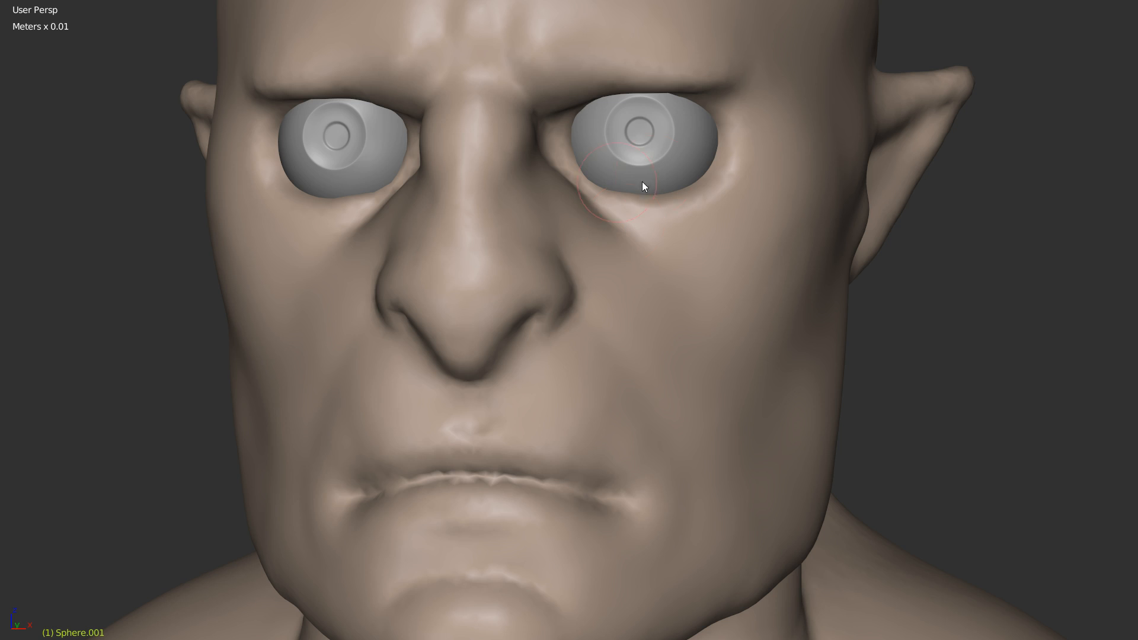
# Step: Choose a sculpt brush and shape a raised fold below the inner corner of the eye
pyautogui.scroll(-2, 642, 182)
pyautogui.scroll(3, 593, 226)
pyautogui.press('w')
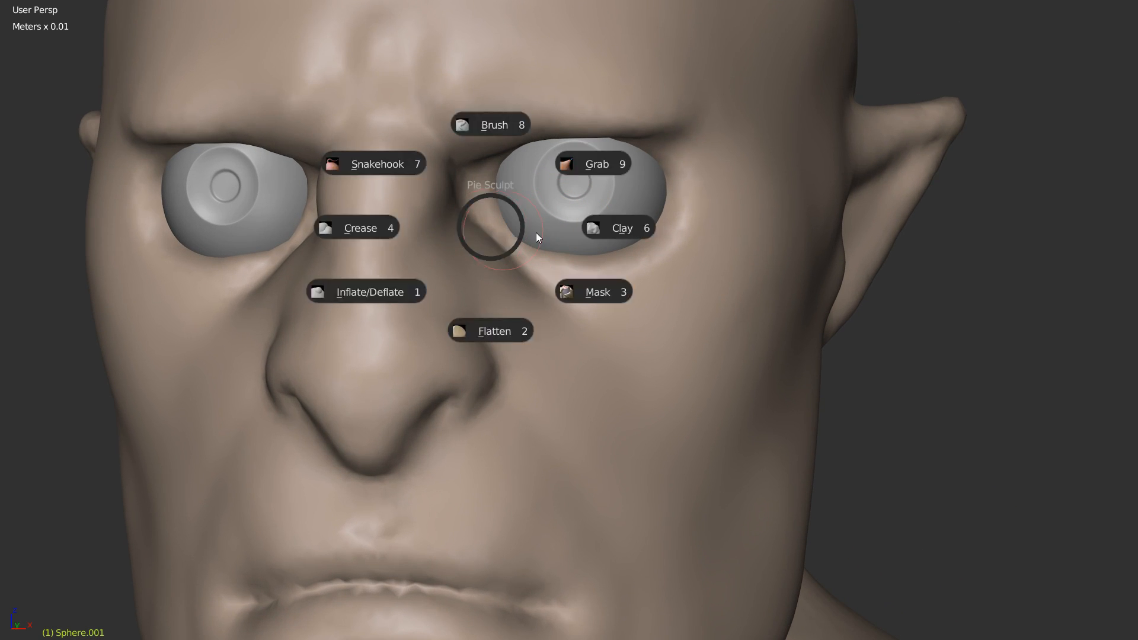
pyautogui.moveTo(495, 205)
pyautogui.mouseDown()
pyautogui.moveTo(526, 245)
pyautogui.moveTo(603, 253)
pyautogui.moveTo(649, 244)
pyautogui.moveTo(655, 213)
pyautogui.moveTo(589, 257)
pyautogui.moveTo(539, 247)
pyautogui.moveTo(578, 253)
pyautogui.mouseUp()
pyautogui.moveTo(589, 241)
pyautogui.mouseDown(button='middle')
pyautogui.moveTo(538, 255)
pyautogui.moveTo(583, 204)
pyautogui.mouseUp(button='middle')
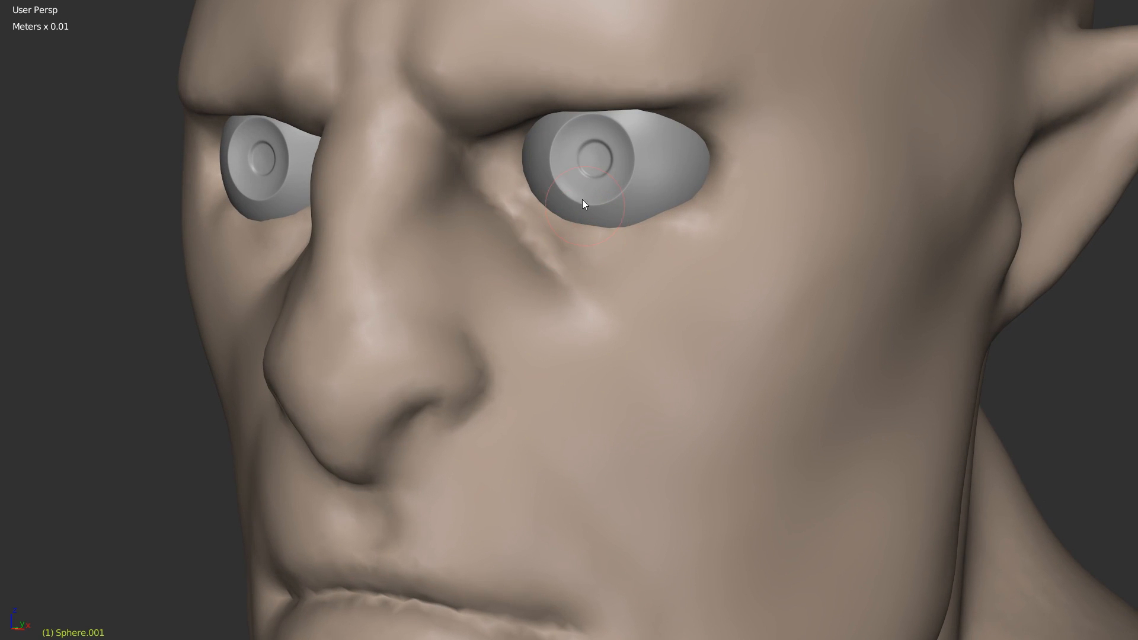
# Step: Switch brushes, resize the brush and build up the lower eyelid and outer eye corner around the eyeball
pyautogui.press('w')
pyautogui.click(439, 243)
pyautogui.moveTo(530, 203)
pyautogui.mouseDown()
pyautogui.moveTo(599, 221)
pyautogui.moveTo(577, 209)
pyautogui.moveTo(636, 222)
pyautogui.moveTo(592, 216)
pyautogui.moveTo(650, 204)
pyautogui.mouseUp()
pyautogui.moveTo(651, 204)
pyautogui.mouseDown(button='middle')
pyautogui.moveTo(631, 193)
pyautogui.moveTo(621, 311)
pyautogui.moveTo(604, 244)
pyautogui.mouseUp(button='middle')
pyautogui.press('f')
pyautogui.click(650, 266)
pyautogui.moveTo(620, 264)
pyautogui.mouseDown()
pyautogui.moveTo(694, 211)
pyautogui.moveTo(676, 262)
pyautogui.moveTo(641, 247)
pyautogui.moveTo(599, 282)
pyautogui.moveTo(633, 275)
pyautogui.moveTo(563, 297)
pyautogui.mouseUp()
pyautogui.moveTo(614, 269)
pyautogui.mouseDown(button='middle')
pyautogui.moveTo(668, 236)
pyautogui.moveTo(587, 272)
pyautogui.moveTo(620, 261)
pyautogui.moveTo(599, 233)
pyautogui.mouseUp(button='middle')
pyautogui.moveTo(552, 271)
pyautogui.mouseDown(button='middle')
pyautogui.moveTo(661, 229)
pyautogui.moveTo(498, 285)
pyautogui.moveTo(461, 268)
pyautogui.moveTo(398, 271)
pyautogui.mouseUp(button='middle')
# Step: Refine the upper lid, outer corner and inner lower lid around the eyeball with the Crease brush
pyautogui.scroll(4, 460, 306)
pyautogui.hotkey('shift', 'c')
pyautogui.scroll(2, 421, 276)
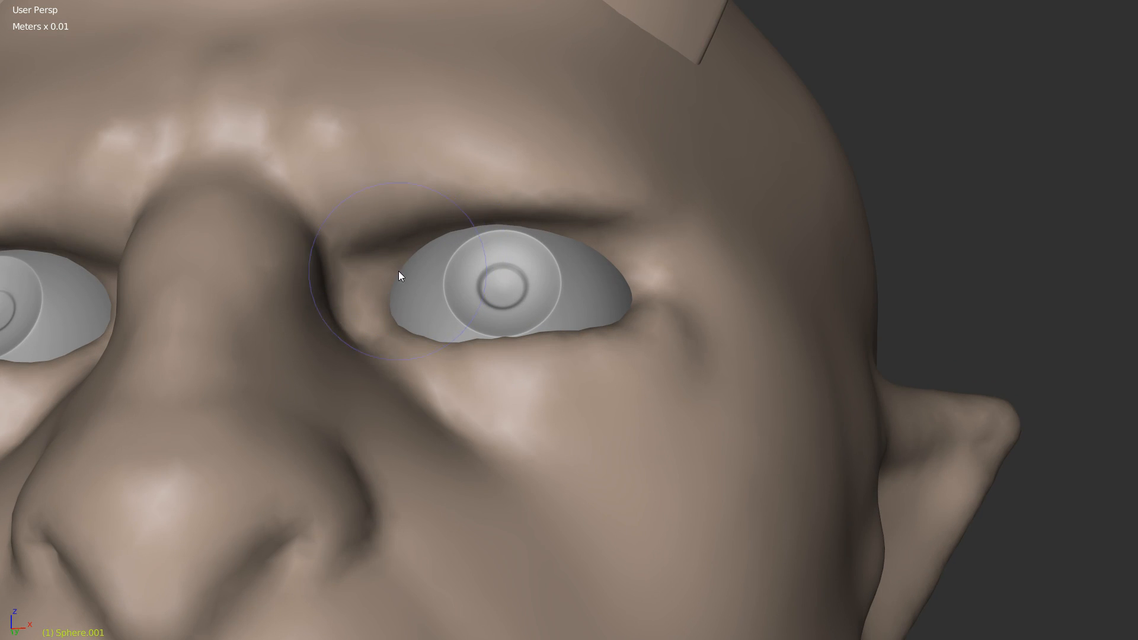
pyautogui.moveTo(553, 231)
pyautogui.mouseDown()
pyautogui.moveTo(662, 278)
pyautogui.moveTo(616, 332)
pyautogui.mouseUp()
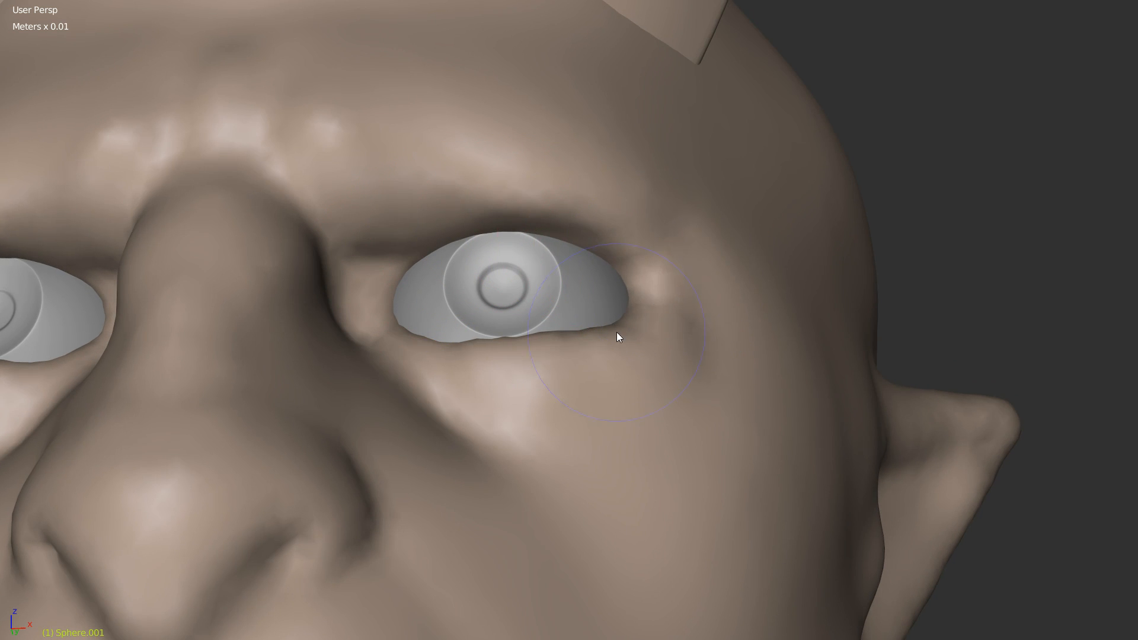
pyautogui.moveTo(597, 246); pyautogui.dragTo(401, 285, button='middle')
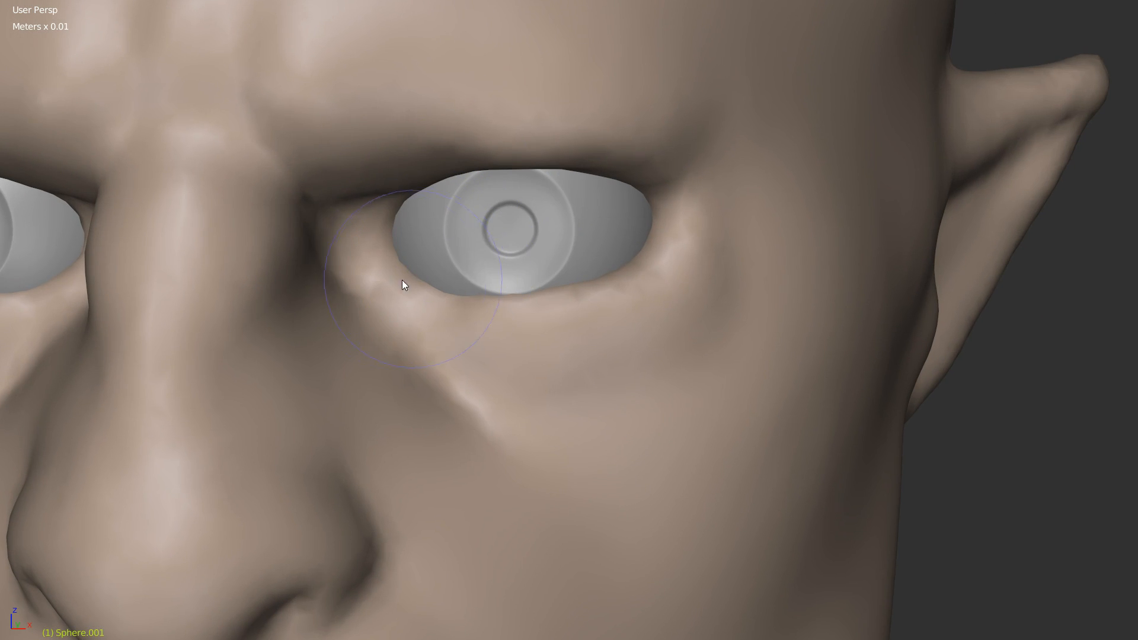
pyautogui.moveTo(403, 269); pyautogui.dragTo(451, 294)
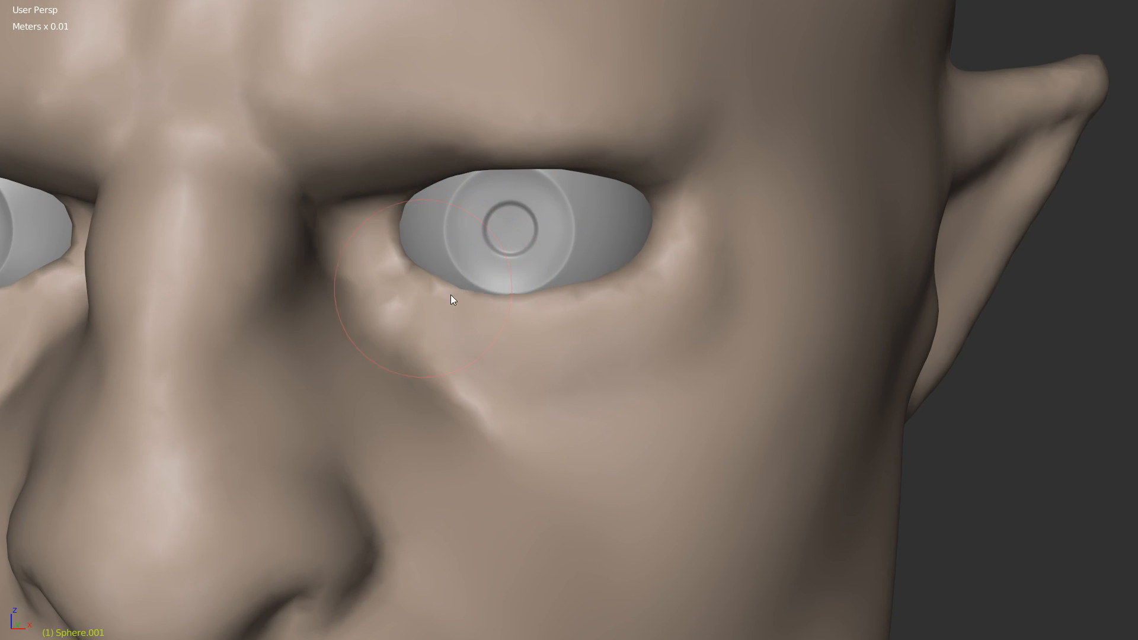
# Step: Examine the reworked eyes and facial expression against the whole bust from the front and at different distances
pyautogui.scroll(-4, 595, 264)
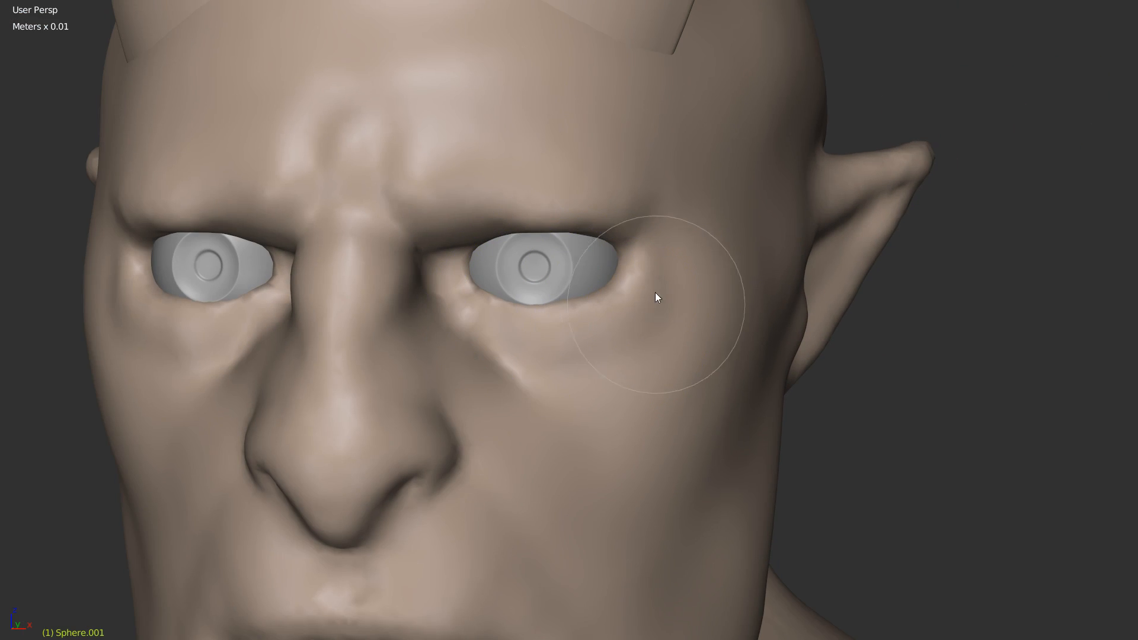
pyautogui.scroll(-4, 624, 299)
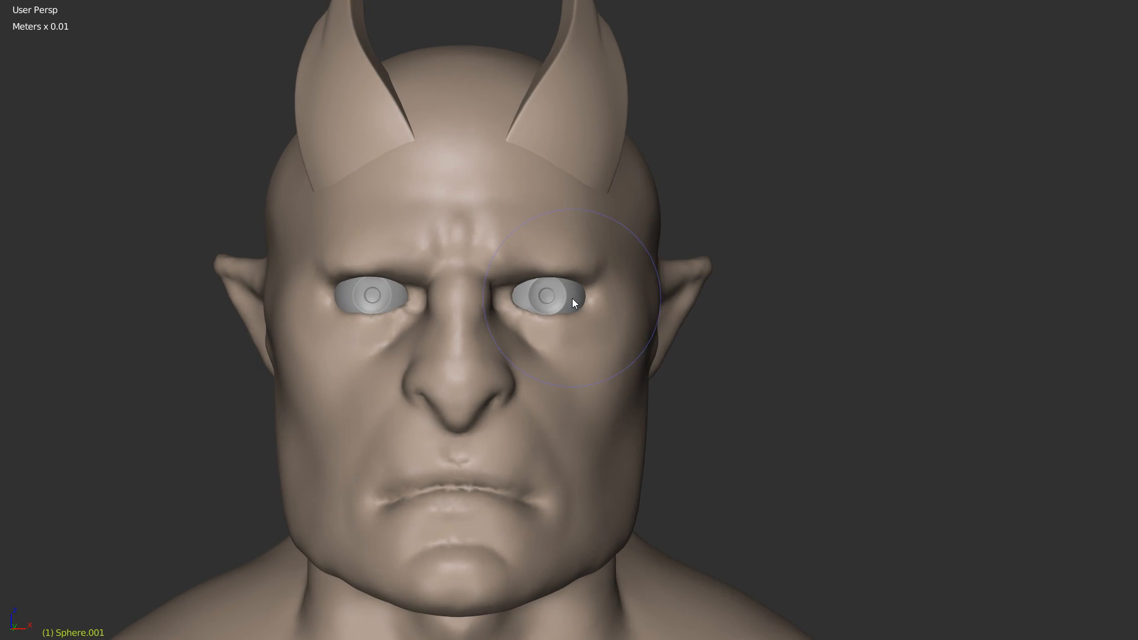
pyautogui.rightClick(558, 332)
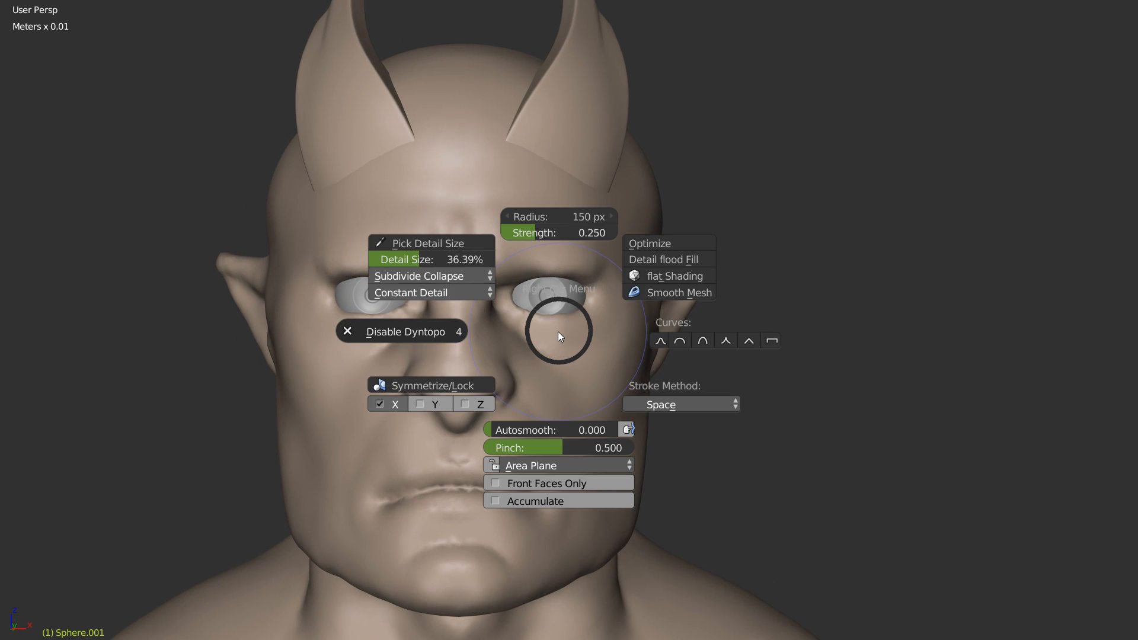
pyautogui.rightClick(557, 332)
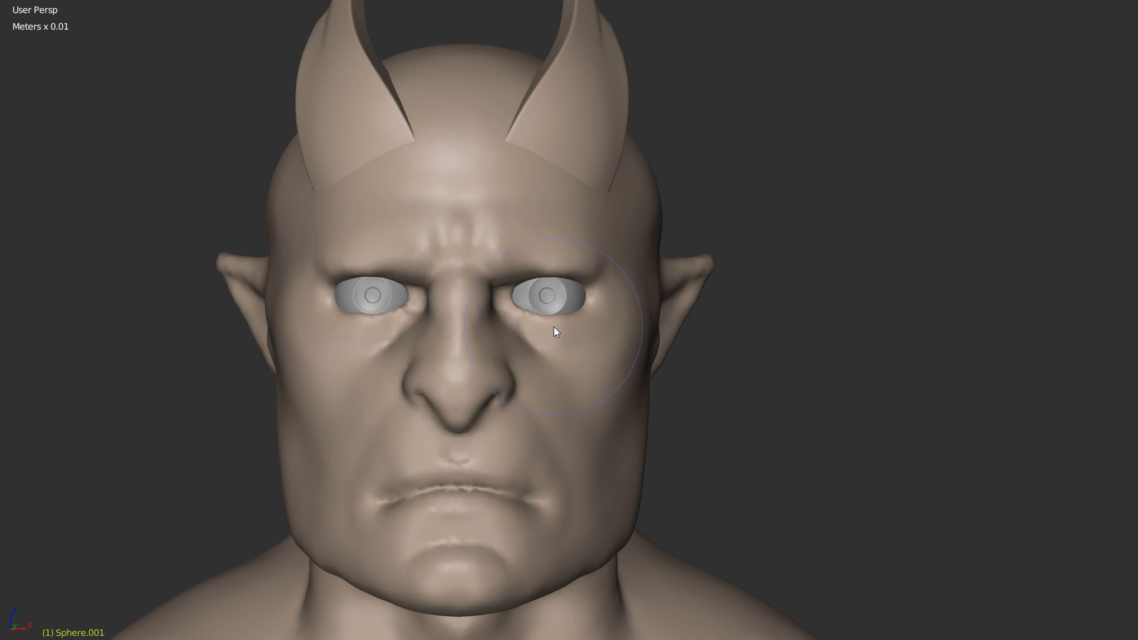
pyautogui.scroll(-3, 564, 362)
pyautogui.keyDown('shift'); pyautogui.moveTo(564, 362); pyautogui.dragTo(577, 244, button='middle'); pyautogui.keyUp('shift')
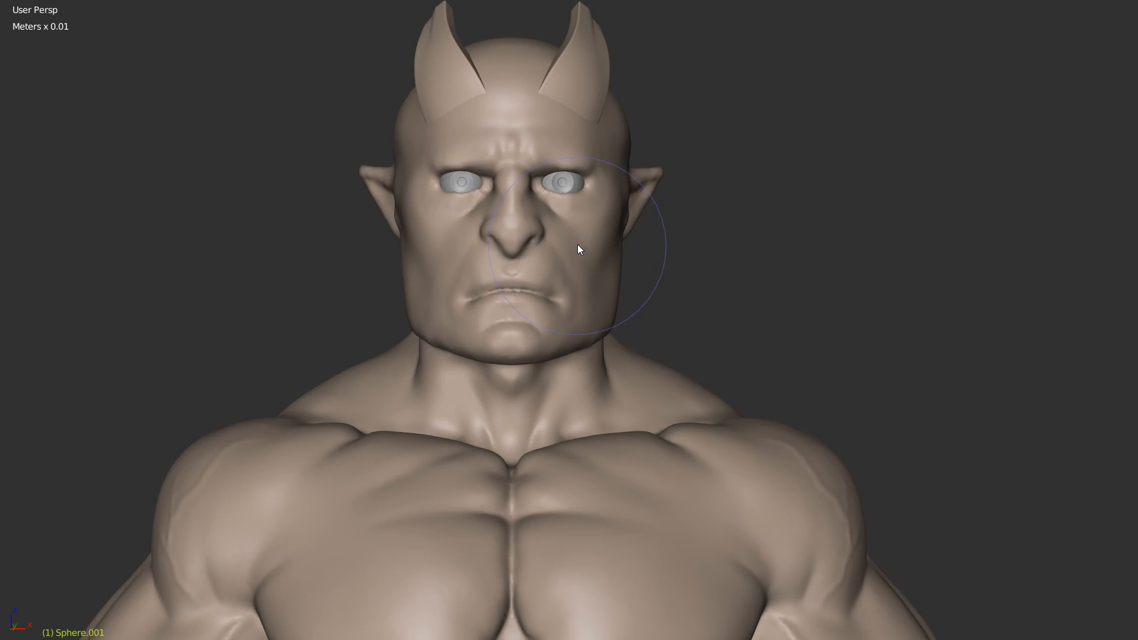
pyautogui.scroll(-3, 625, 292)
pyautogui.moveTo(612, 361)
pyautogui.mouseDown(button='middle')
pyautogui.moveTo(625, 330)
pyautogui.moveTo(655, 337)
pyautogui.mouseUp(button='middle')
pyautogui.scroll(2, 628, 323)
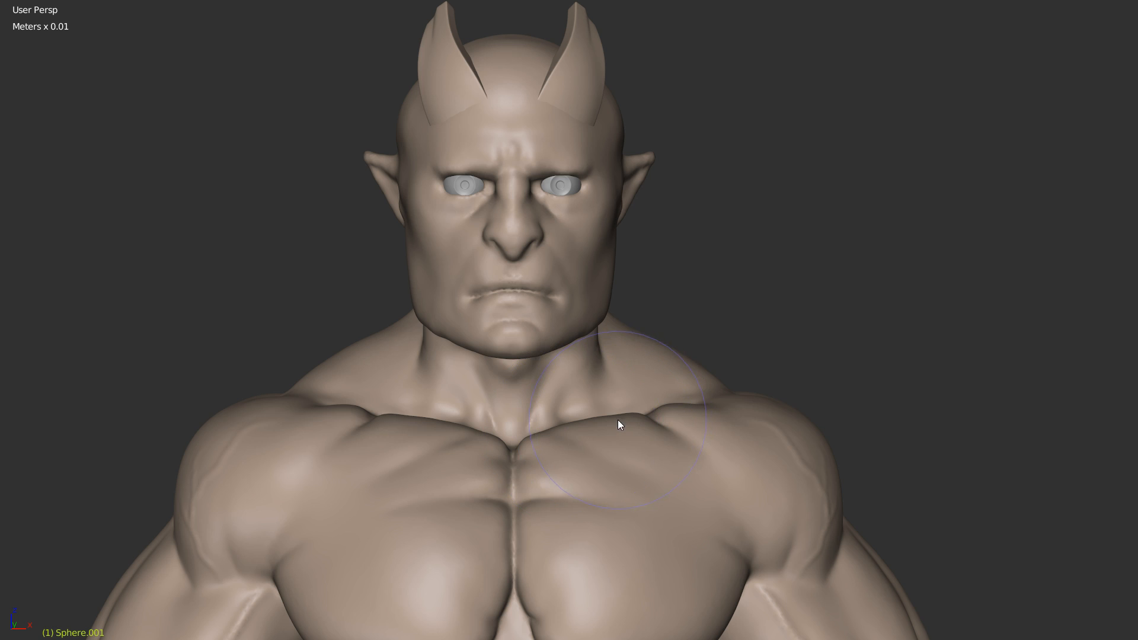
pyautogui.scroll(-2, 595, 405)
pyautogui.moveTo(551, 325)
pyautogui.keyDown('shift'); pyautogui.mouseDown(button='middle')
pyautogui.moveTo(530, 189)
pyautogui.moveTo(553, 275)
pyautogui.mouseUp(button='middle'); pyautogui.keyUp('shift')
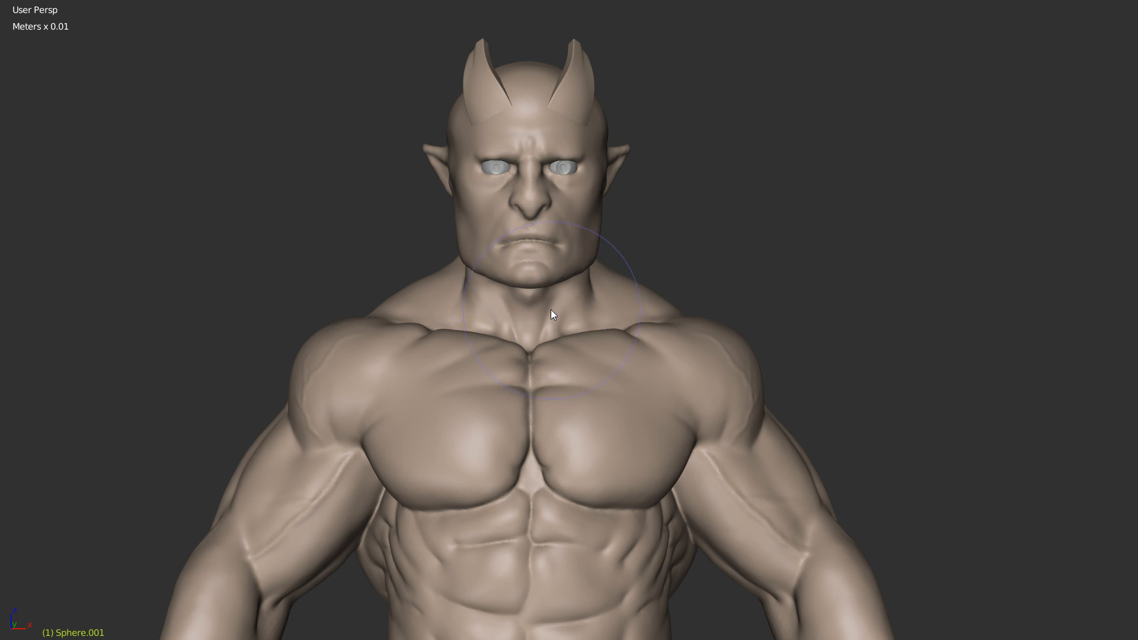
pyautogui.scroll(1, 559, 279)
pyautogui.scroll(-1, 559, 279)
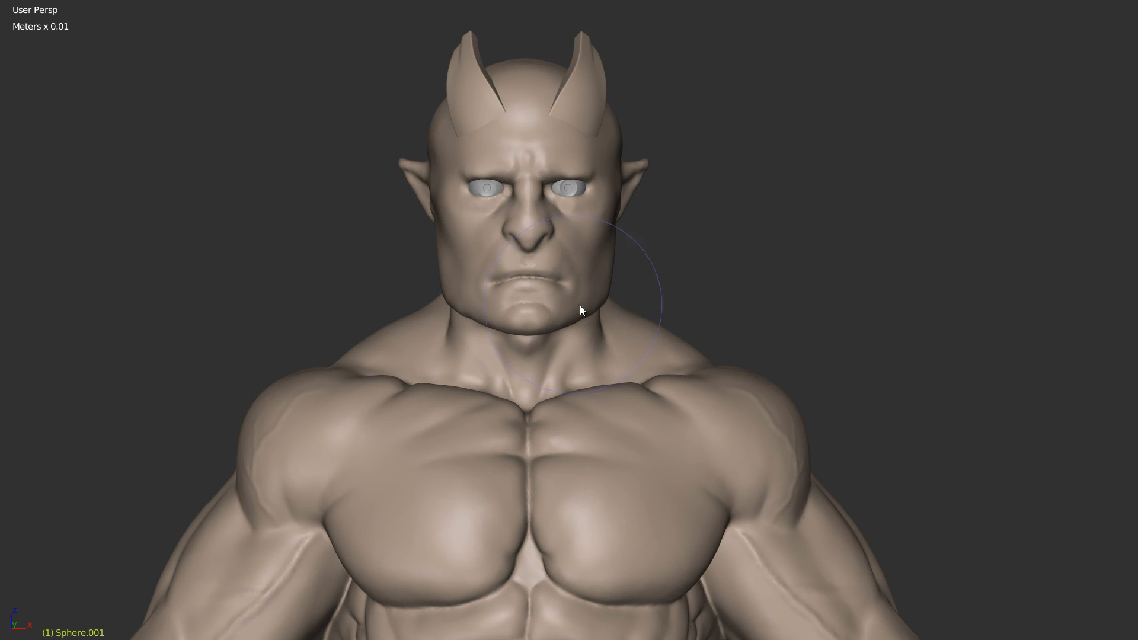
pyautogui.keyDown('shift'); pyautogui.moveTo(582, 308); pyautogui.dragTo(571, 185, button='middle'); pyautogui.keyUp('shift')
pyautogui.scroll(-2, 544, 307)
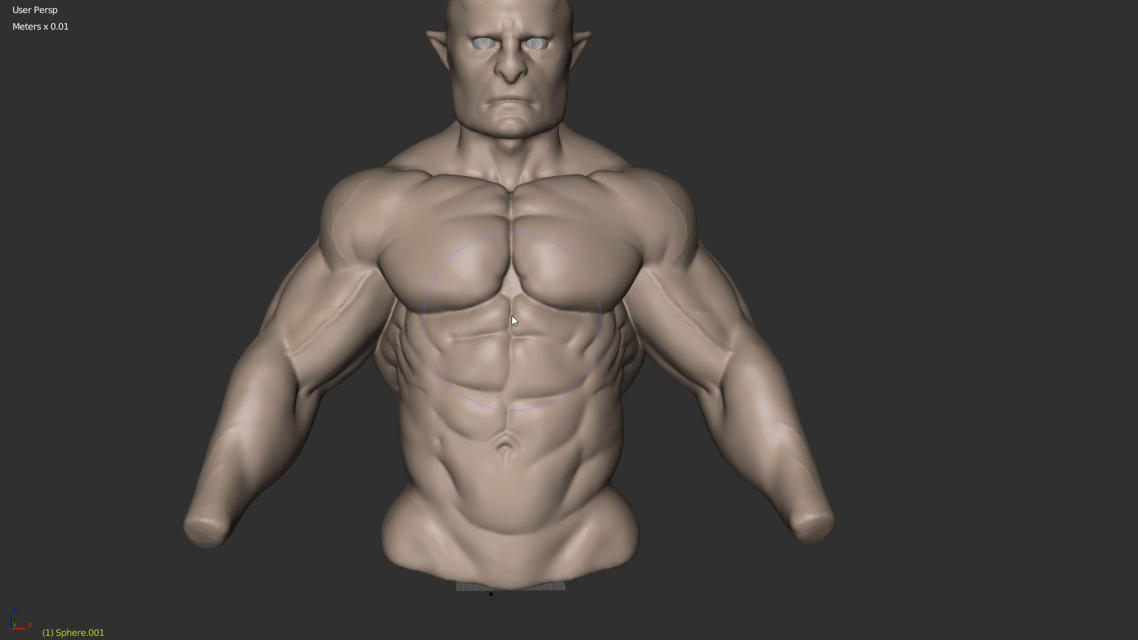
pyautogui.moveTo(600, 362)
pyautogui.mouseDown(button='middle')
pyautogui.moveTo(515, 350)
pyautogui.moveTo(589, 342)
pyautogui.moveTo(582, 326)
pyautogui.moveTo(414, 354)
pyautogui.moveTo(462, 345)
pyautogui.mouseUp(button='middle')
pyautogui.moveTo(542, 340)
pyautogui.mouseDown(button='middle')
pyautogui.moveTo(541, 350)
pyautogui.moveTo(549, 287)
pyautogui.moveTo(562, 348)
pyautogui.moveTo(435, 350)
pyautogui.moveTo(555, 343)
pyautogui.moveTo(533, 335)
pyautogui.moveTo(542, 233)
pyautogui.moveTo(547, 342)
pyautogui.mouseUp(button='middle')
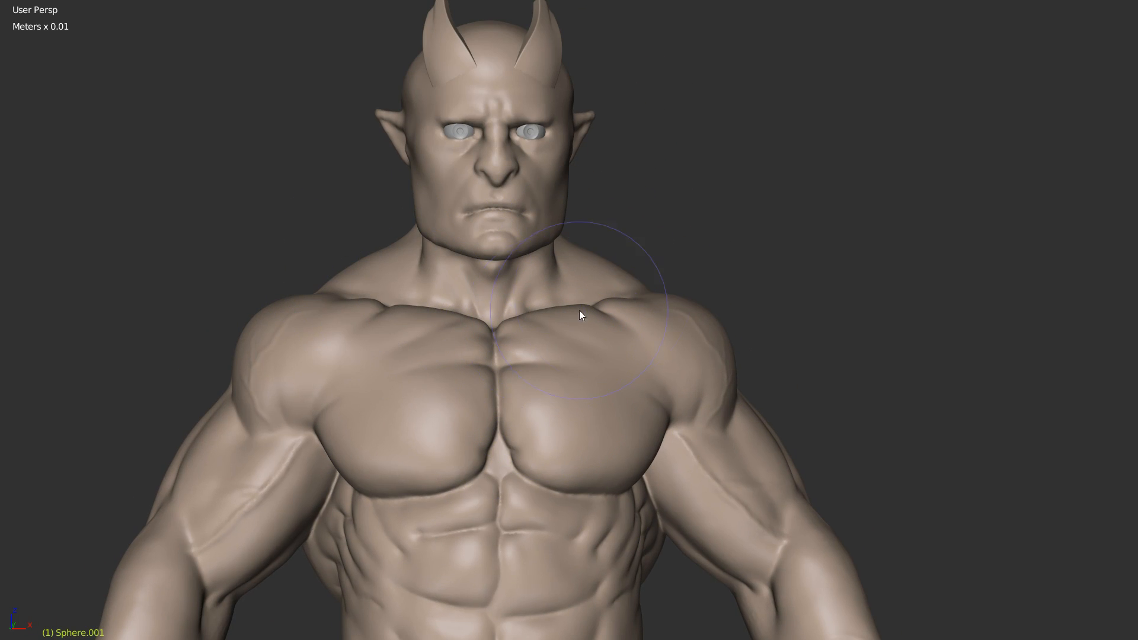
pyautogui.moveTo(476, 297); pyautogui.dragTo(521, 337, button='middle')
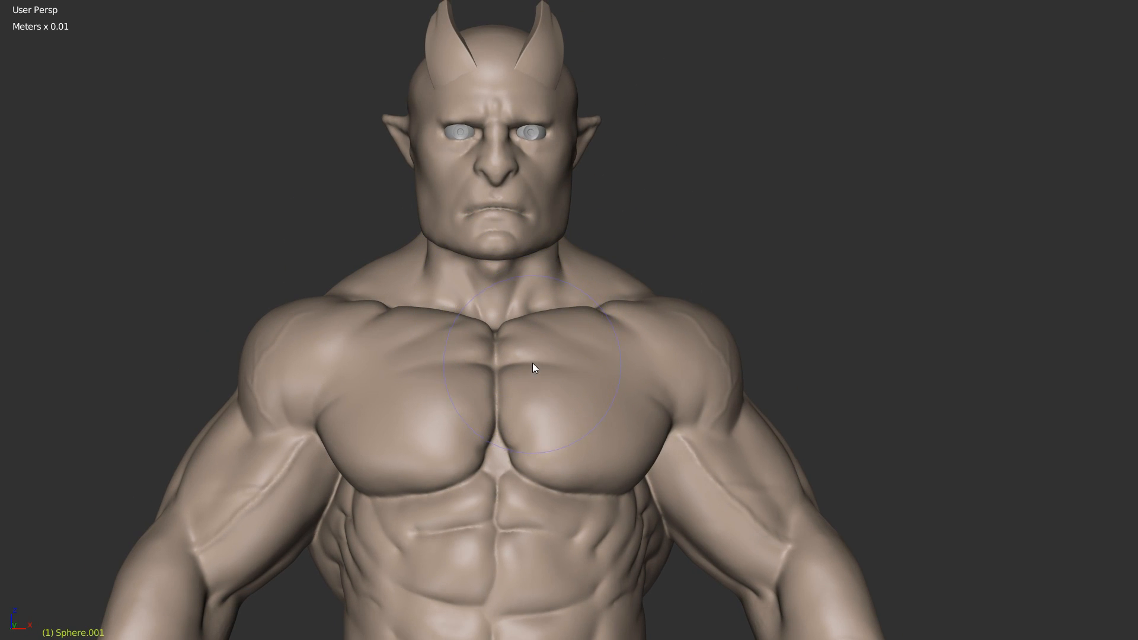
# Step: Return to Object Mode, switch to the front orthographic view and display the Booleans Sculpt tools
pyautogui.press('Tab')
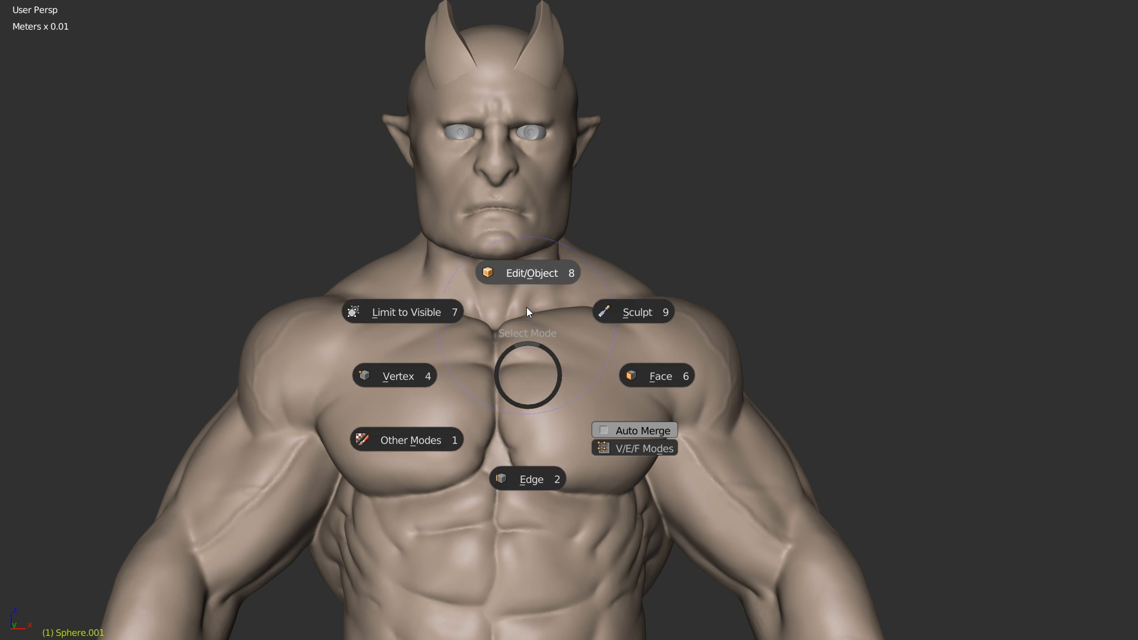
pyautogui.click(528, 270)
pyautogui.press('q')
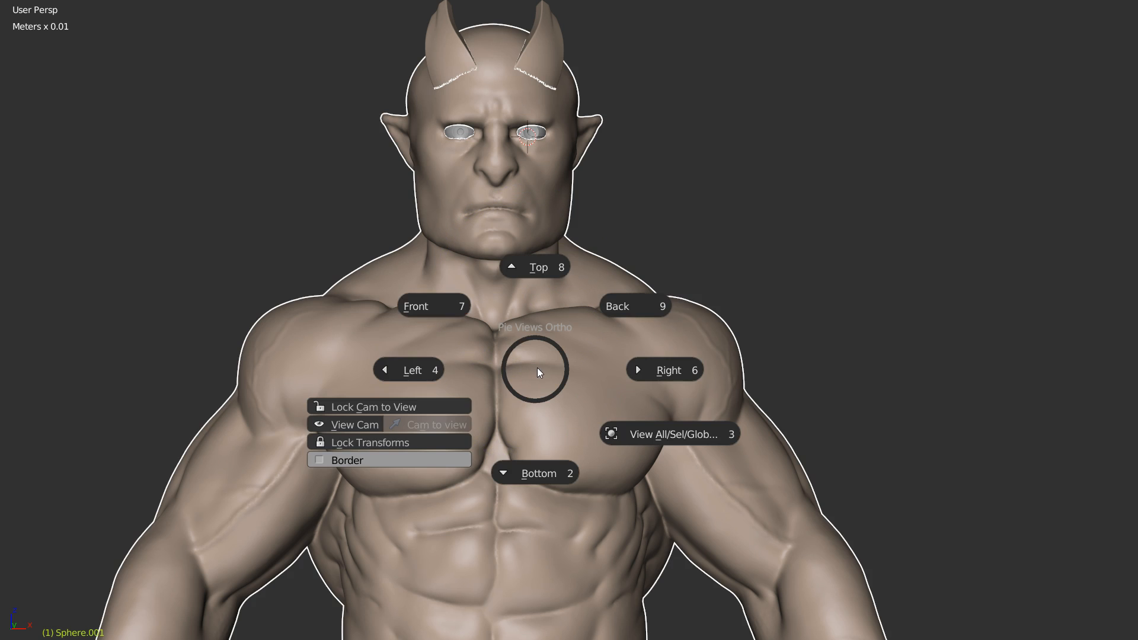
pyautogui.click(435, 306)
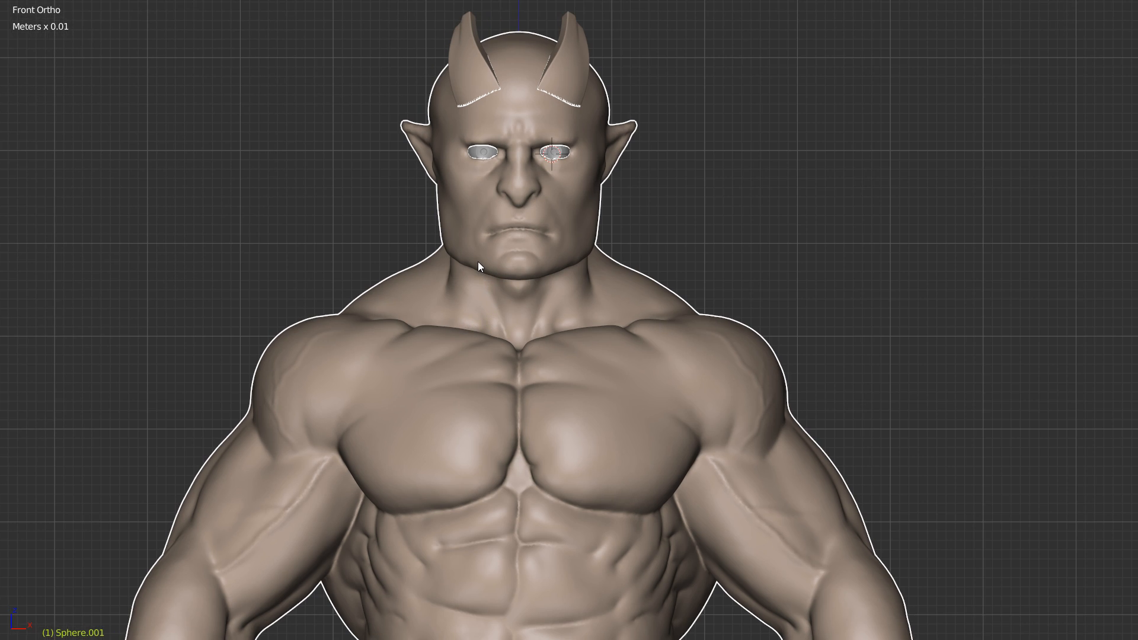
pyautogui.press('t')
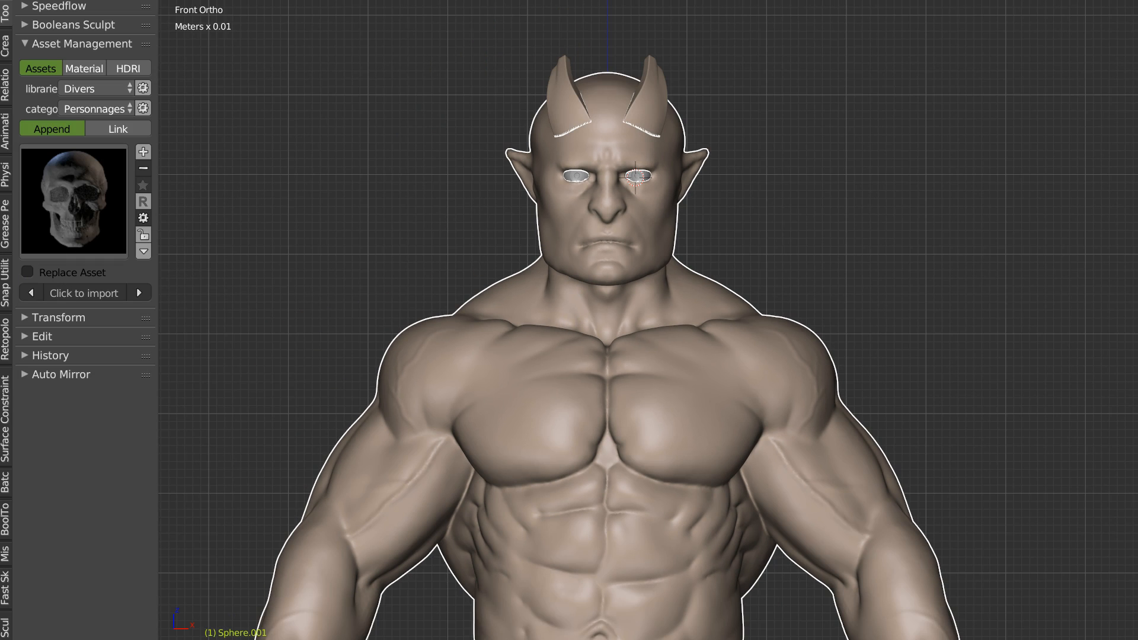
pyautogui.keyDown('ctrl'); pyautogui.click(59, 24); pyautogui.keyUp('ctrl')
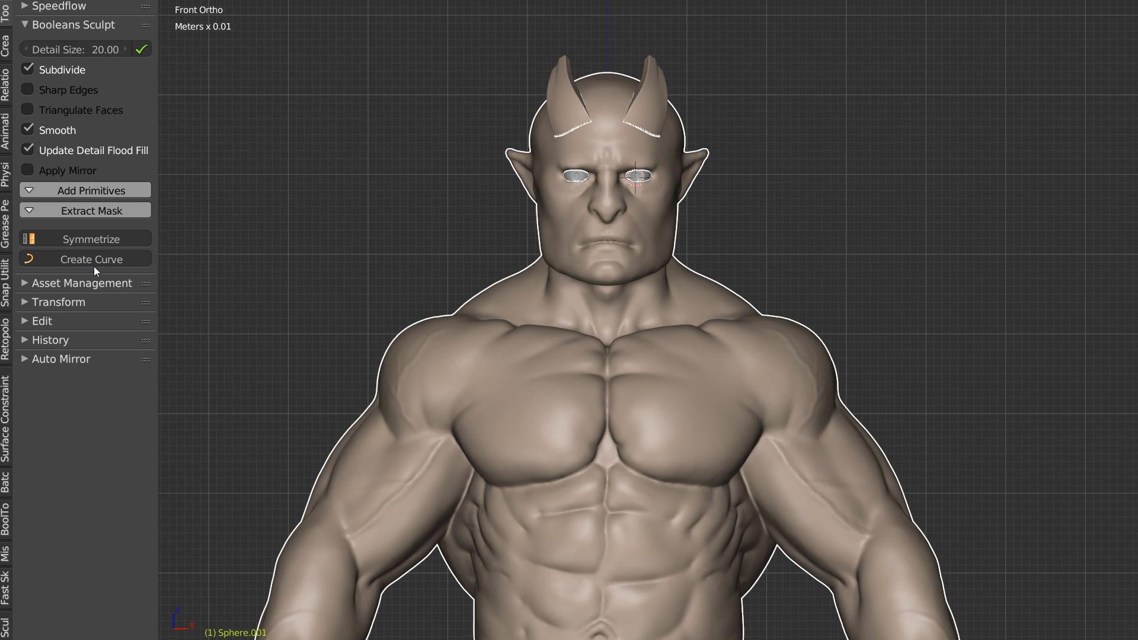
# Step: Add a cylinder, centre it on the bust, raise it to head height and scale it up to enclose the head
pyautogui.scroll(-1, 639, 311)
pyautogui.keyDown('shift'); pyautogui.moveTo(639, 310); pyautogui.dragTo(613, 262, button='middle'); pyautogui.keyUp('shift')
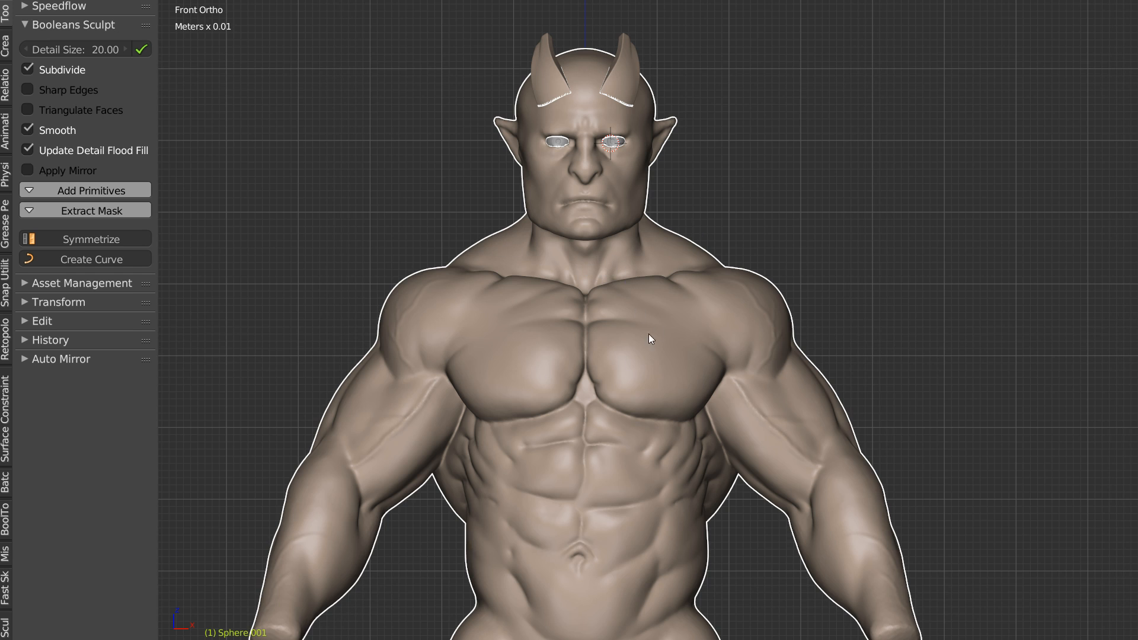
pyautogui.scroll(-2, 648, 334)
pyautogui.keyDown('shift'); pyautogui.moveTo(649, 334); pyautogui.dragTo(628, 207, button='middle'); pyautogui.keyUp('shift')
pyautogui.rightClick(628, 427)
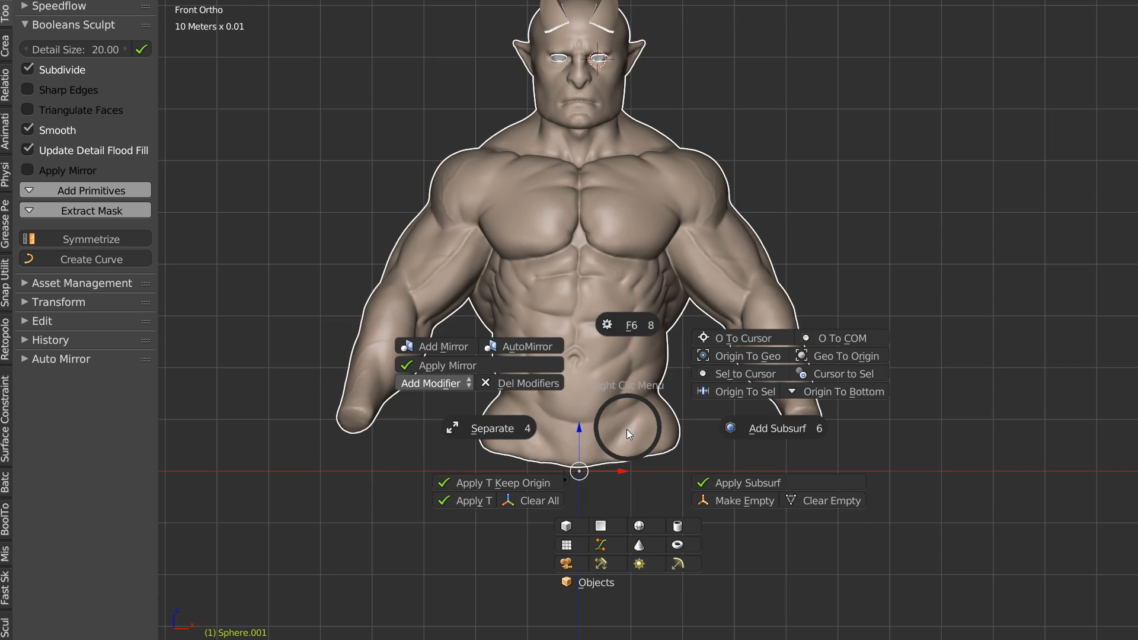
pyautogui.click(678, 524)
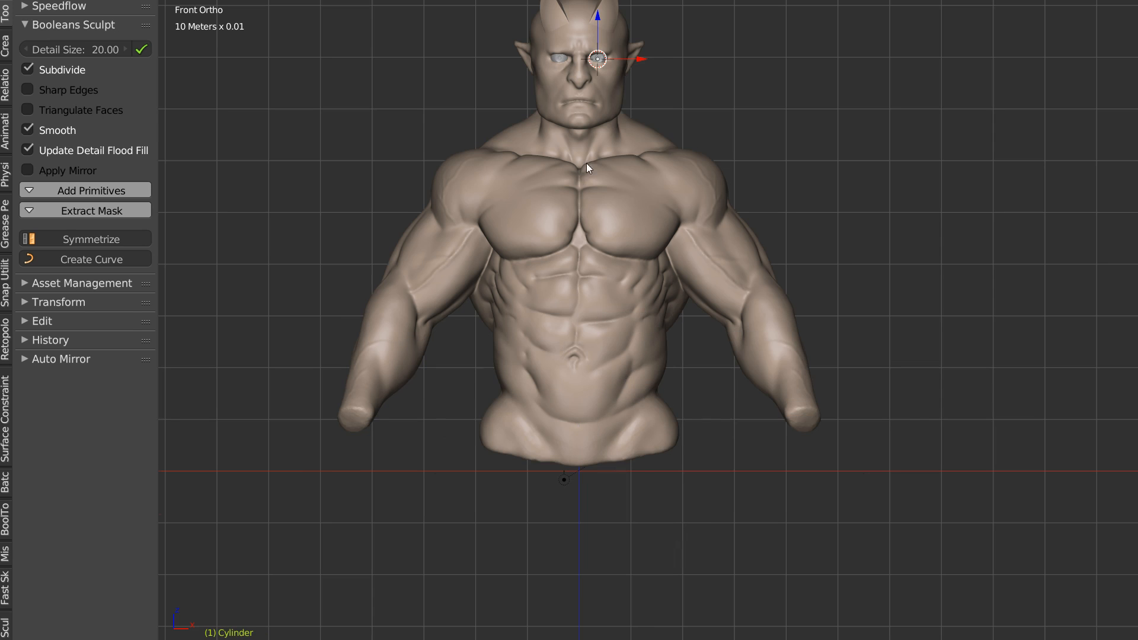
pyautogui.keyDown('shift'); pyautogui.moveTo(586, 163); pyautogui.dragTo(557, 273, button='middle'); pyautogui.keyUp('shift')
pyautogui.hotkey('alt', 'g')
pyautogui.moveTo(550, 535); pyautogui.dragTo(568, 136)
pyautogui.press('s')
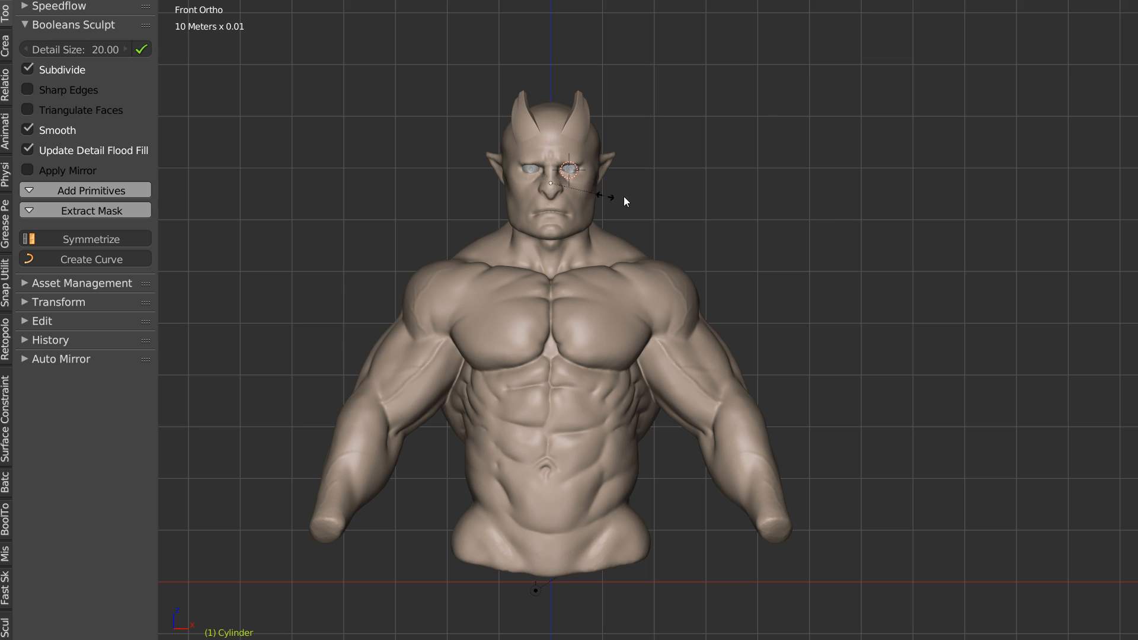
pyautogui.click(708, 198)
# Step: Rotate the cylinder with the Speedflow Rotate tool so its circular cap faces the front view
pyautogui.press('space')
pyautogui.click(538, 256)
pyautogui.press('space')
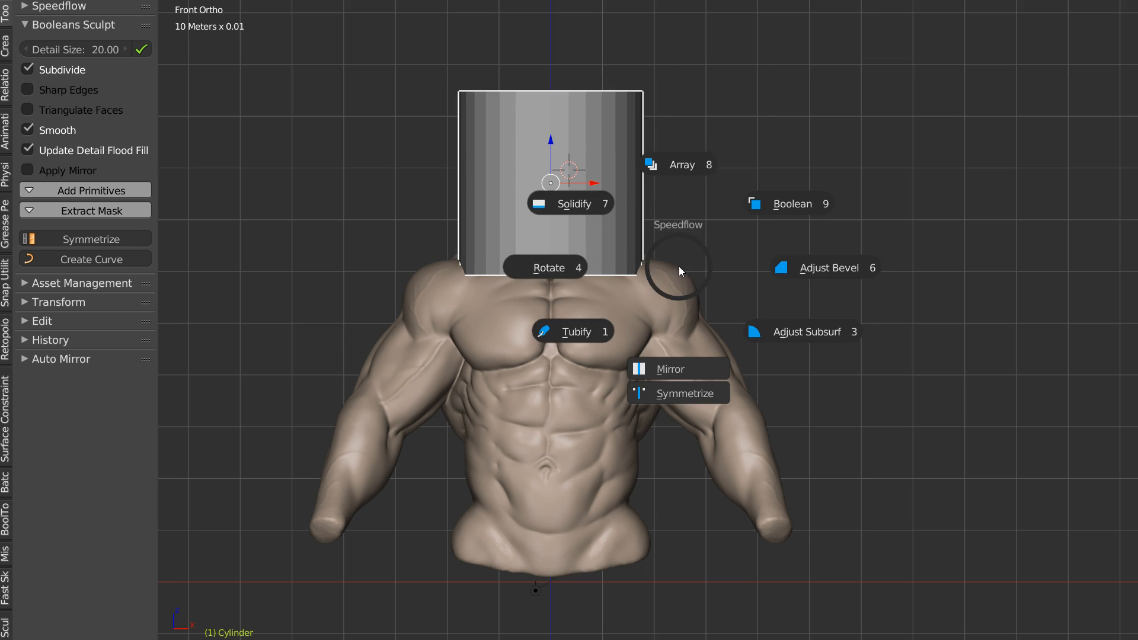
pyautogui.click(537, 269)
pyautogui.click(729, 279)
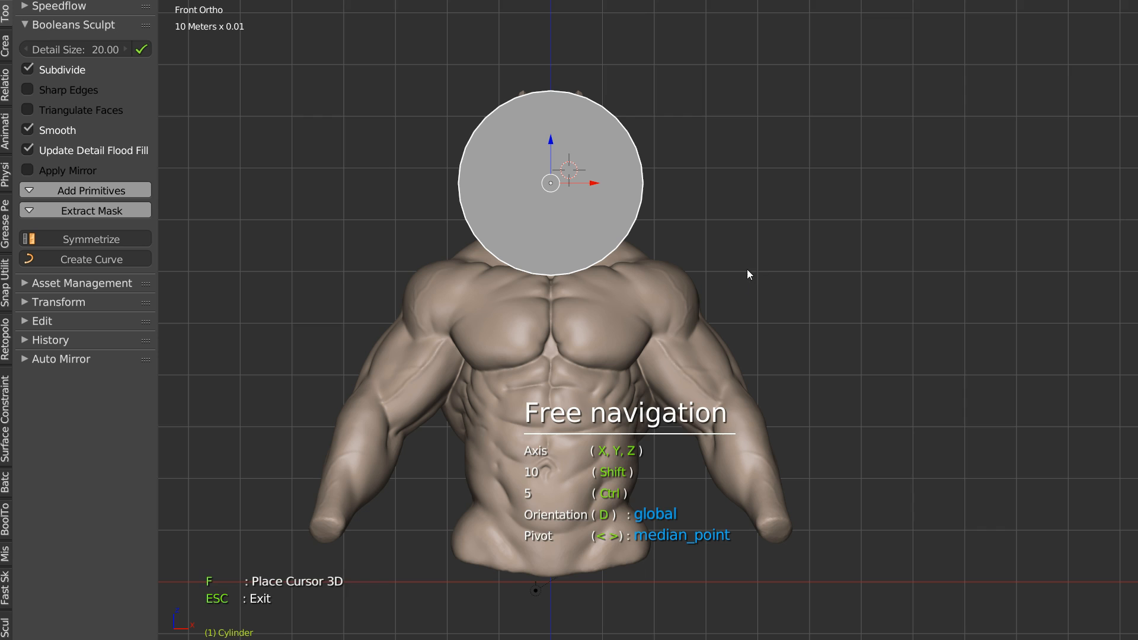
pyautogui.press('Escape')
# Step: Stretch the cylinder along X into a wide ellipse and lower it slightly over the head
pyautogui.press('s')
pyautogui.press('x')
pyautogui.click(767, 205)
pyautogui.moveTo(549, 143); pyautogui.dragTo(735, 205)
pyautogui.press('s')
pyautogui.press('z')
pyautogui.press('x')
pyautogui.click(824, 221)
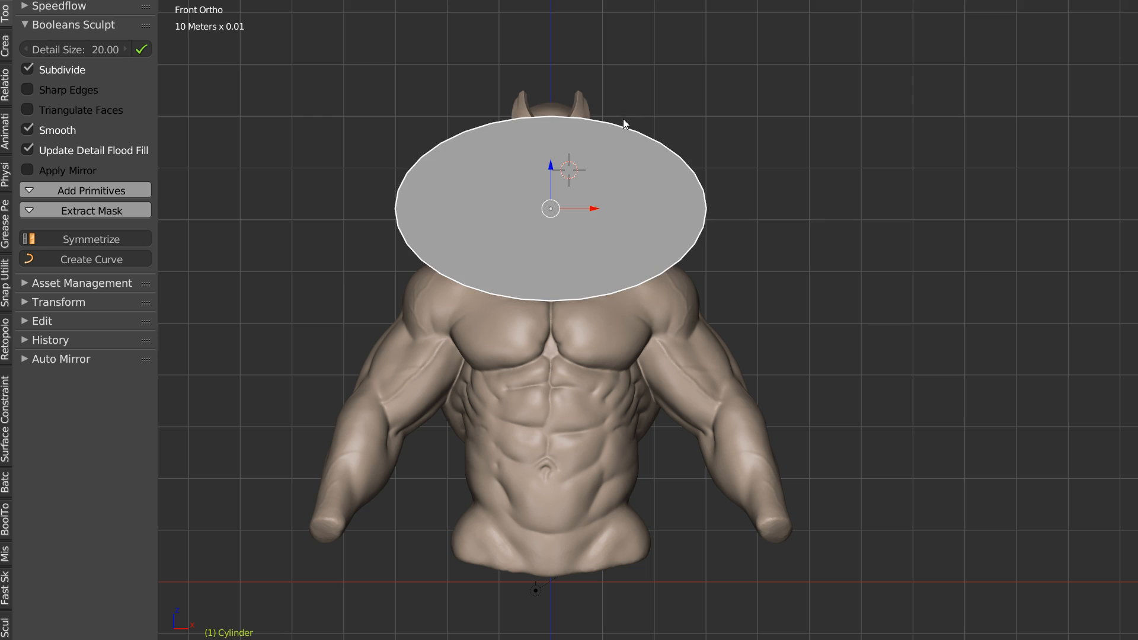
# Step: Scale the cylinder taller along Z, raise it above the neck and delete it
pyautogui.press('s')
pyautogui.press('z')
pyautogui.click(591, 88)
pyautogui.moveTo(550, 173); pyautogui.dragTo(565, 87)
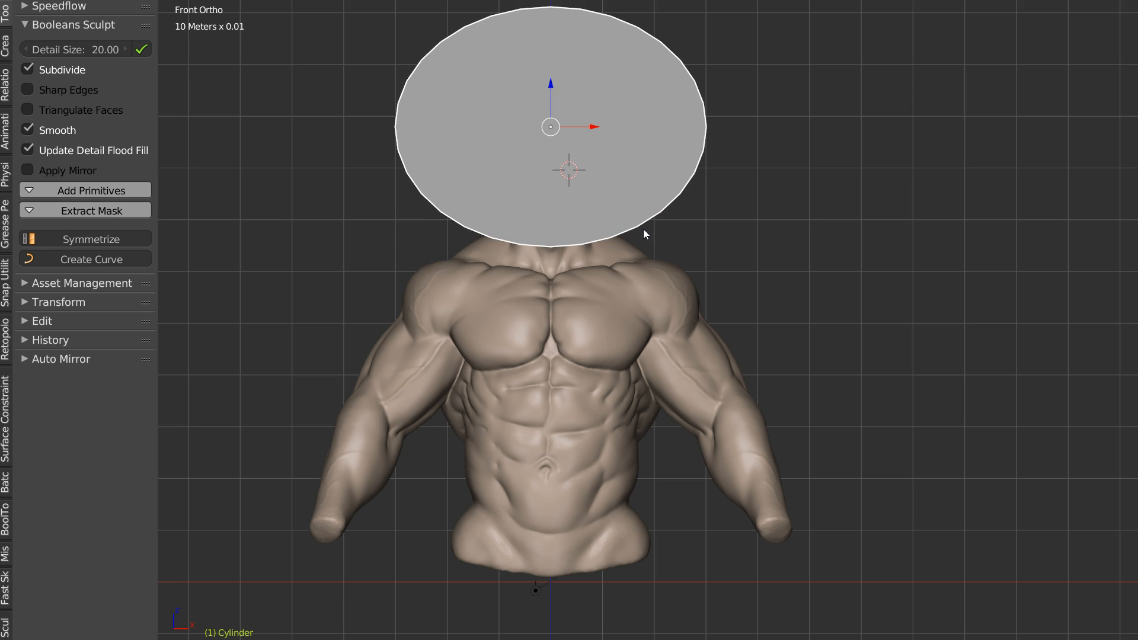
pyautogui.press('x')
pyautogui.click(640, 228)
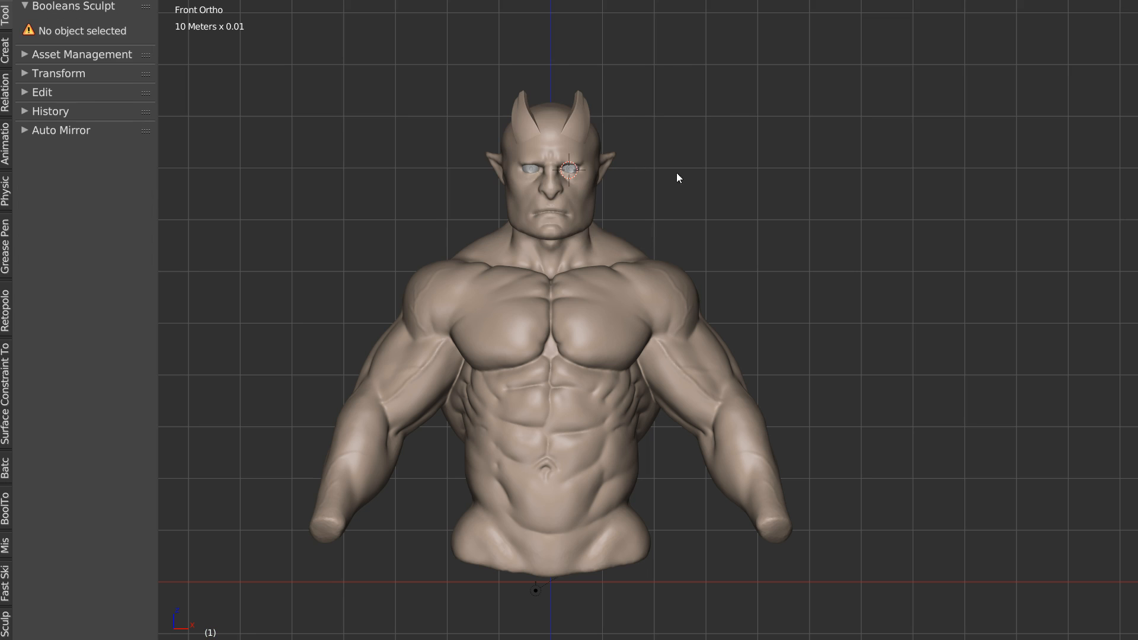
# Step: Select the horned character's body and switch it to Sculpt Mode
pyautogui.moveTo(640, 323); pyautogui.dragTo(554, 320, button='middle')
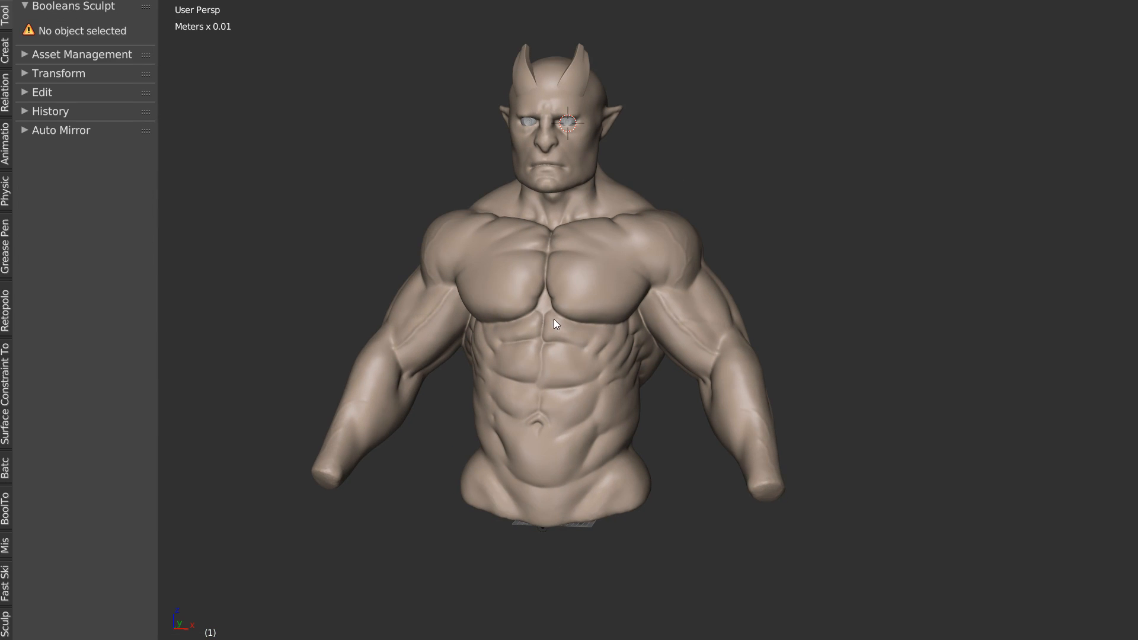
pyautogui.moveTo(582, 378)
pyautogui.mouseDown(button='middle')
pyautogui.moveTo(603, 303)
pyautogui.moveTo(685, 350)
pyautogui.moveTo(602, 357)
pyautogui.moveTo(554, 378)
pyautogui.mouseUp(button='middle')
pyautogui.scroll(4, 554, 377)
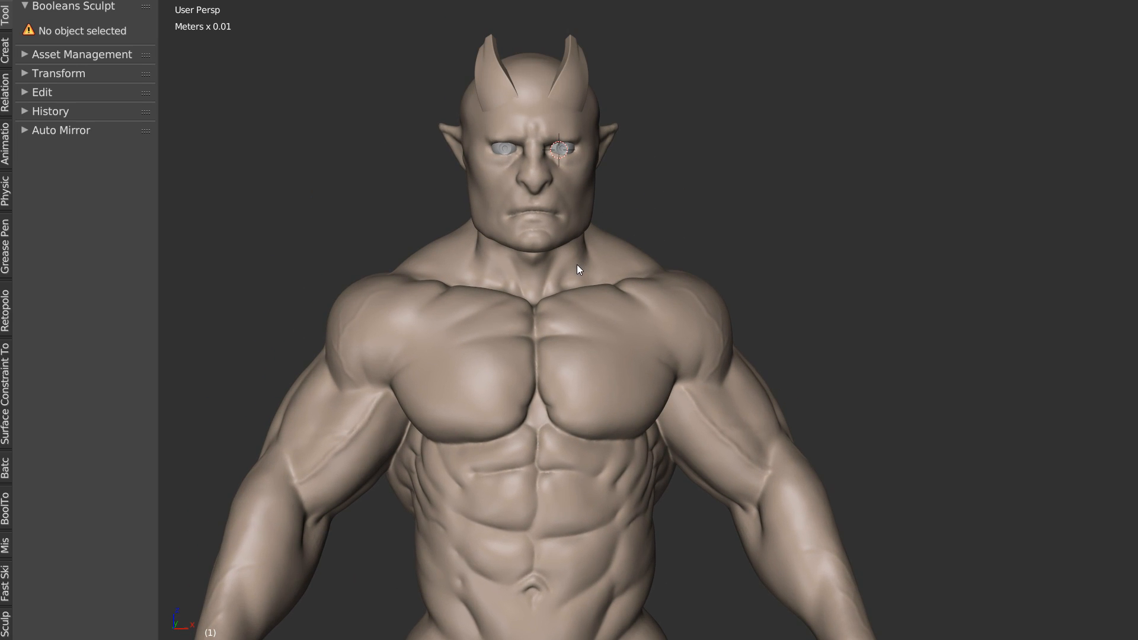
pyautogui.click(567, 304)
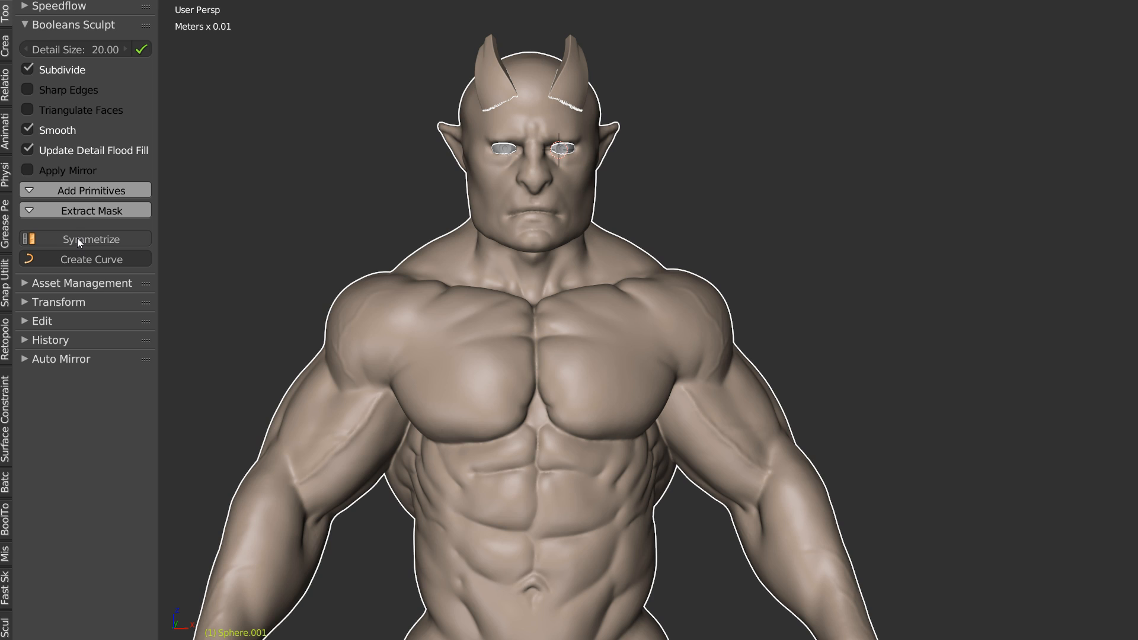
pyautogui.press('Tab')
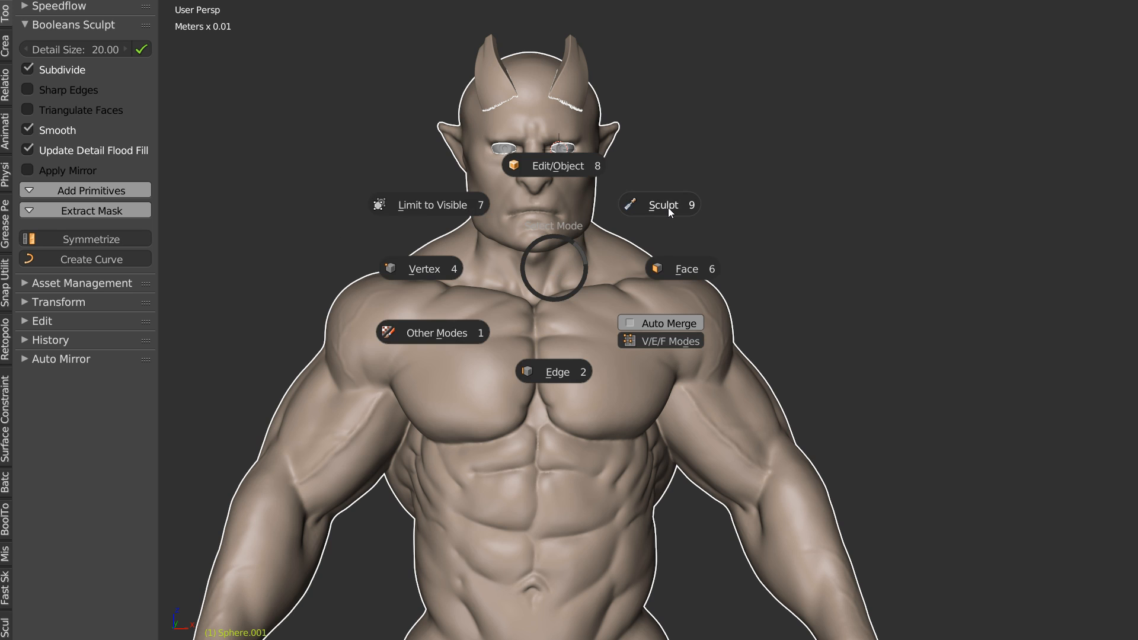
pyautogui.click(664, 205)
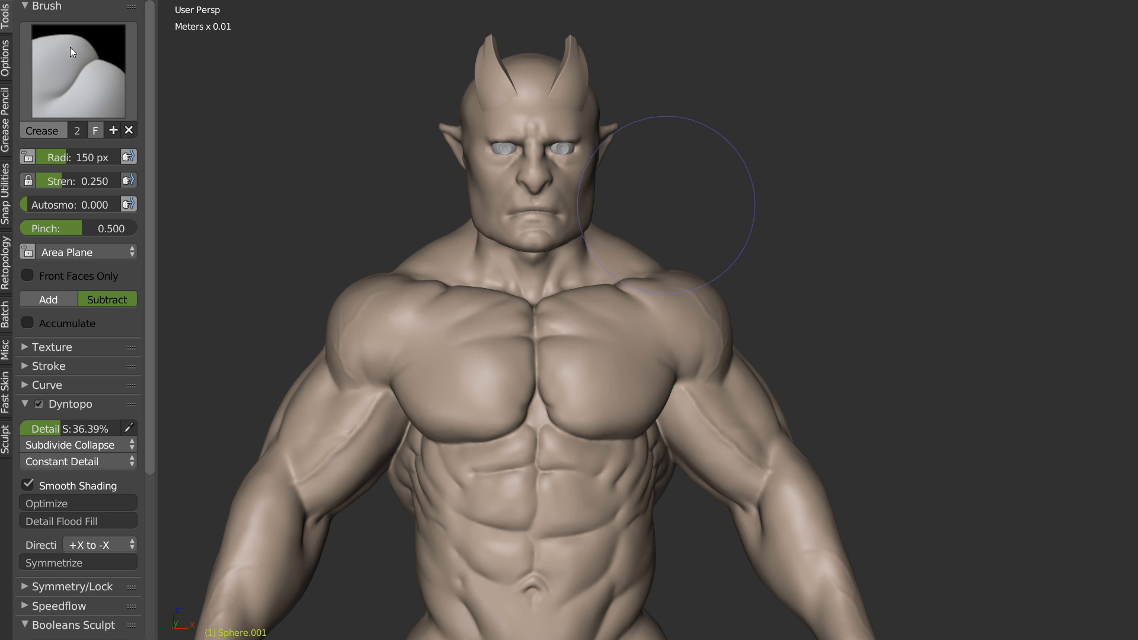
# Step: Set the Dyntopo symmetrize direction to +X to -X and symmetrize the body
pyautogui.click(24, 404)
pyautogui.click(24, 404)
pyautogui.click(98, 546)
pyautogui.click(84, 509)
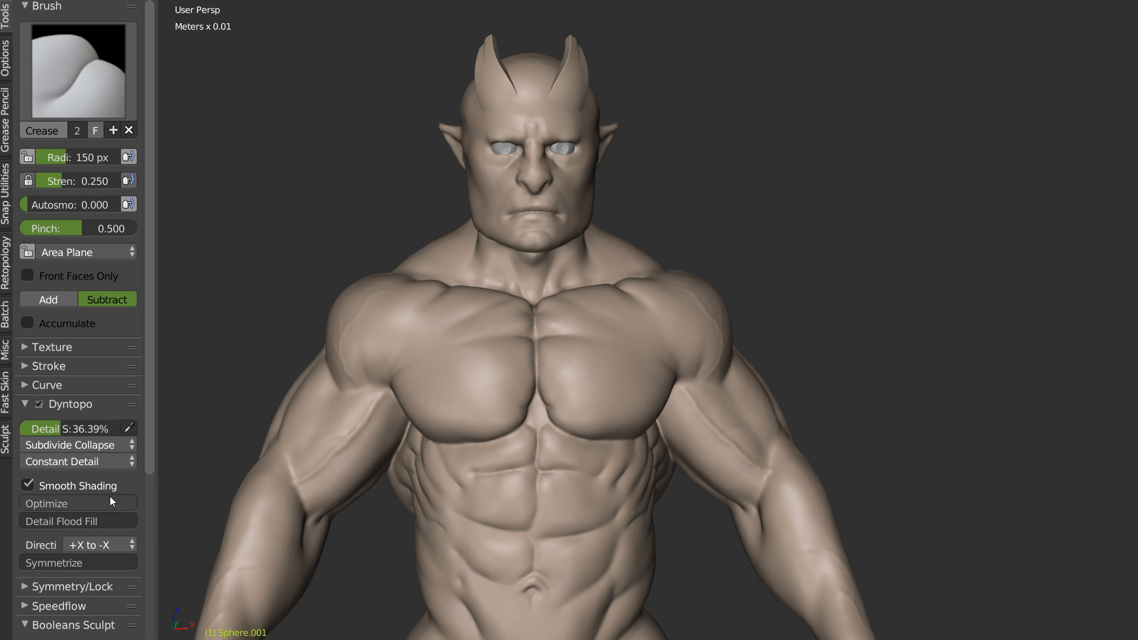
pyautogui.keyDown('shift'); pyautogui.moveTo(516, 351); pyautogui.dragTo(527, 252, button='middle'); pyautogui.keyUp('shift')
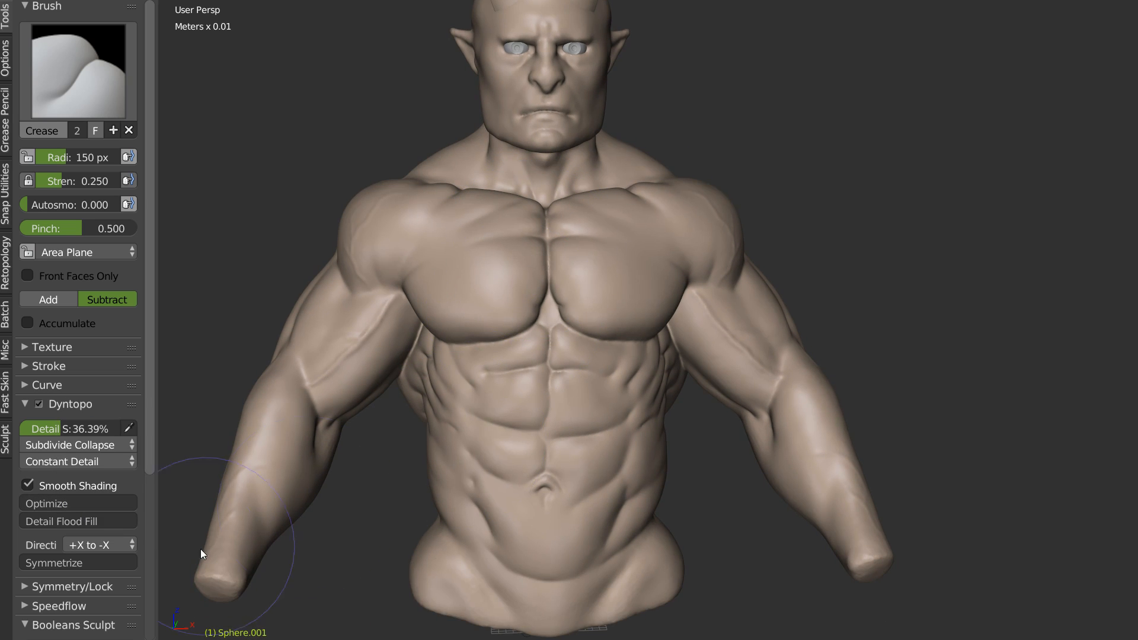
pyautogui.click(76, 563)
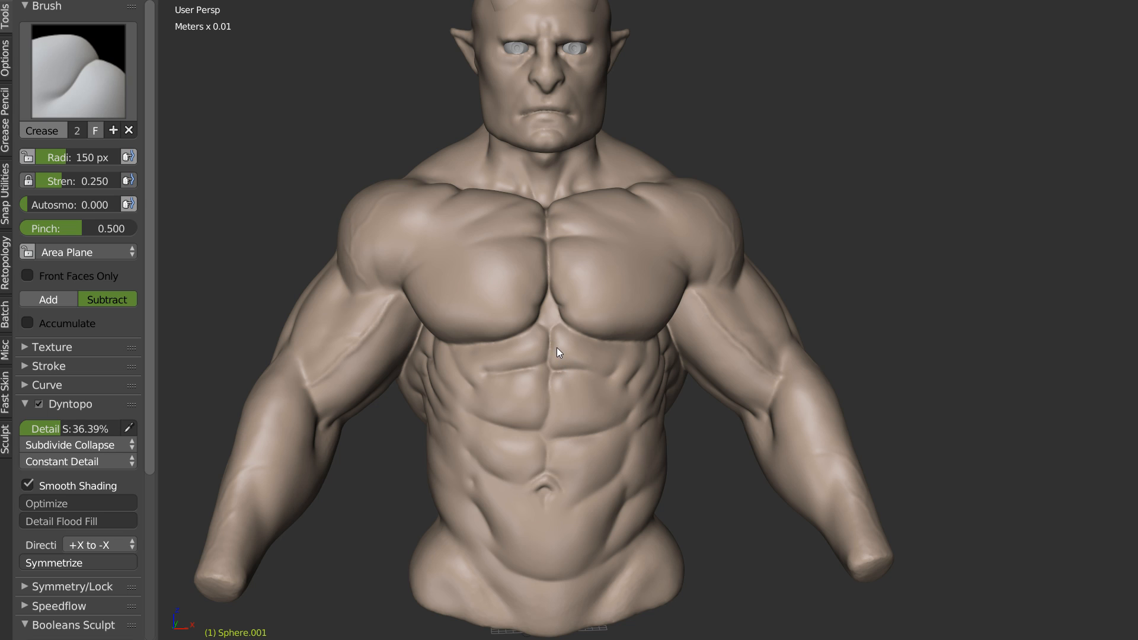
# Step: Smooth the seam along the torso's midline from the navel up through the abdomen to the chest
pyautogui.moveTo(608, 354)
pyautogui.mouseDown(button='middle')
pyautogui.moveTo(572, 351)
pyautogui.moveTo(599, 337)
pyautogui.moveTo(595, 377)
pyautogui.moveTo(593, 238)
pyautogui.mouseUp(button='middle')
pyautogui.keyDown('ctrl'); pyautogui.moveTo(495, 410); pyautogui.dragTo(529, 345, button='middle'); pyautogui.keyUp('ctrl')
pyautogui.keyDown('shift'); pyautogui.moveTo(308, 450); pyautogui.dragTo(581, 212, button='middle'); pyautogui.keyUp('shift')
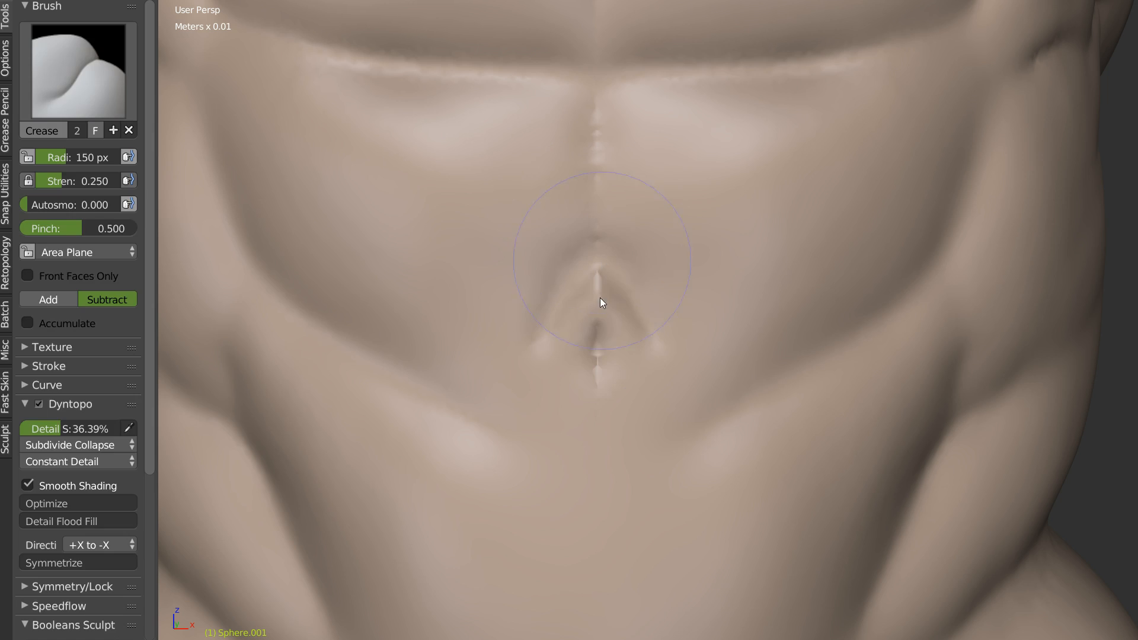
pyautogui.press('s')
pyautogui.keyDown('shift'); pyautogui.moveTo(599, 157); pyautogui.dragTo(596, 223); pyautogui.keyUp('shift')
pyautogui.keyDown('shift'); pyautogui.moveTo(593, 231); pyautogui.dragTo(592, 520, button='middle'); pyautogui.keyUp('shift')
pyautogui.keyDown('shift'); pyautogui.moveTo(606, 68); pyautogui.dragTo(599, 266); pyautogui.keyUp('shift')
pyautogui.keyDown('shift'); pyautogui.moveTo(606, 155); pyautogui.dragTo(582, 402, button='middle'); pyautogui.keyUp('shift')
pyautogui.keyDown('shift'); pyautogui.moveTo(571, 87); pyautogui.dragTo(574, 225); pyautogui.keyUp('shift')
pyautogui.rightClick(607, 283)
pyautogui.press('Escape')
# Step: Pull the lower inner edge of the pectorals at the sternum into shape with the Snake Hook brush
pyautogui.keyDown('ctrl'); pyautogui.moveTo(543, 268); pyautogui.dragTo(514, 405, button='middle'); pyautogui.keyUp('ctrl')
pyautogui.keyDown('shift'); pyautogui.moveTo(604, 71); pyautogui.dragTo(570, 480, button='middle'); pyautogui.keyUp('shift')
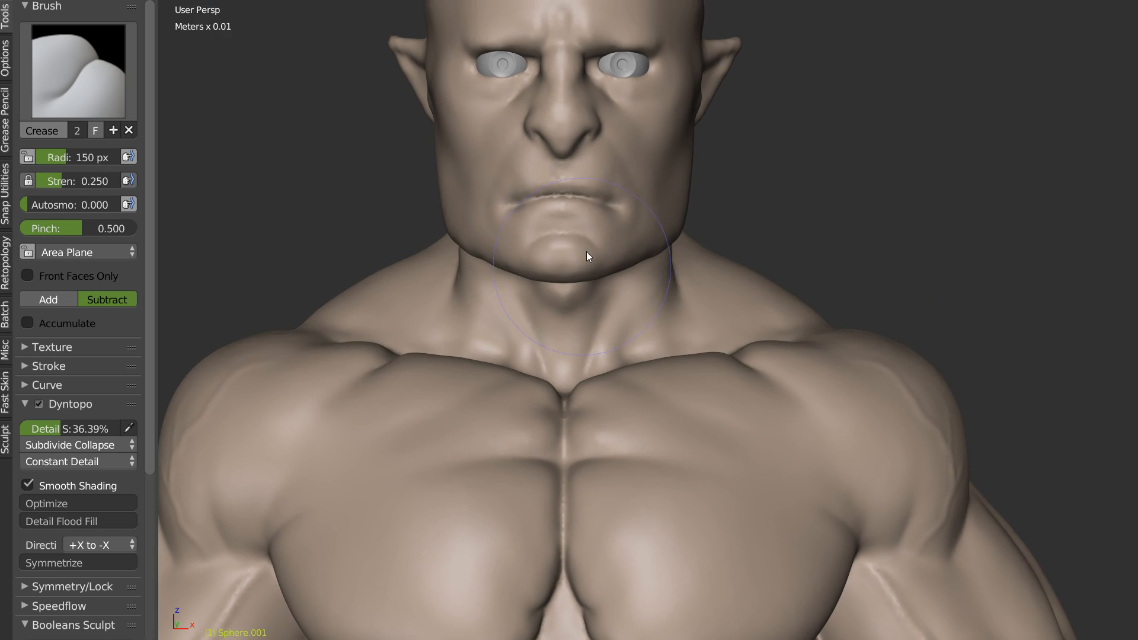
pyautogui.keyDown('shift'); pyautogui.moveTo(571, 272); pyautogui.dragTo(593, 80, button='middle'); pyautogui.keyUp('shift')
pyautogui.rightClick(592, 410)
pyautogui.click(547, 382)
pyautogui.press('g')
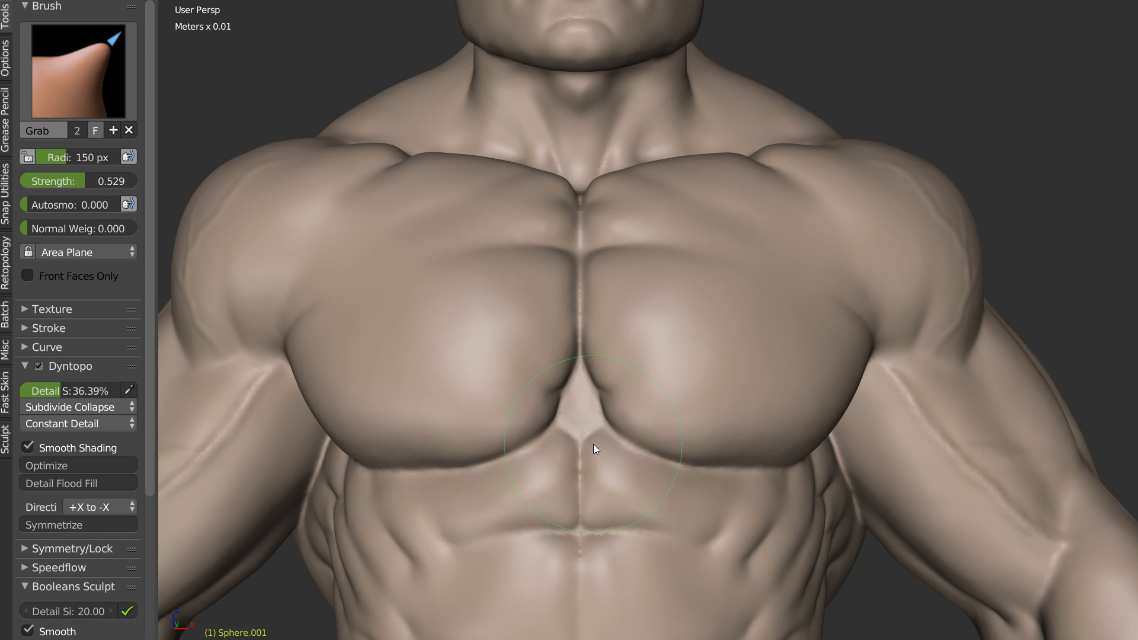
pyautogui.press('k')
pyautogui.moveTo(621, 437); pyautogui.dragTo(629, 442)
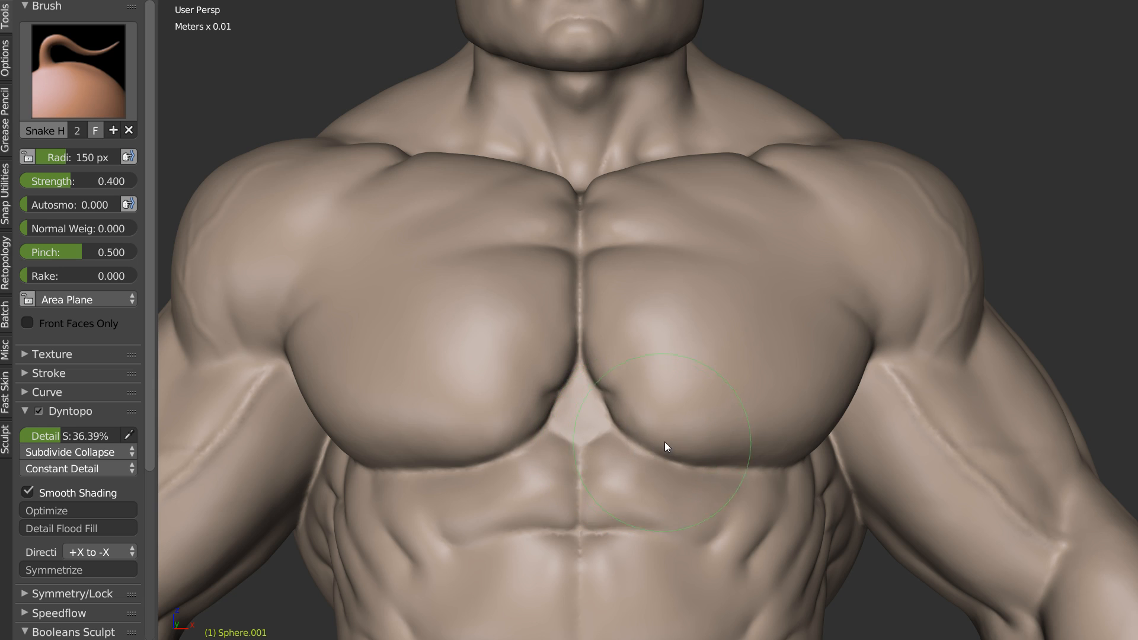
# Step: Deepen the upper abdominal midline with the Crease brush at a radius of 88 px
pyautogui.keyDown('shift'); pyautogui.moveTo(664, 442); pyautogui.dragTo(638, 279, button='middle'); pyautogui.keyUp('shift')
pyautogui.hotkey('shift', 'c')
pyautogui.scroll(3, 587, 308)
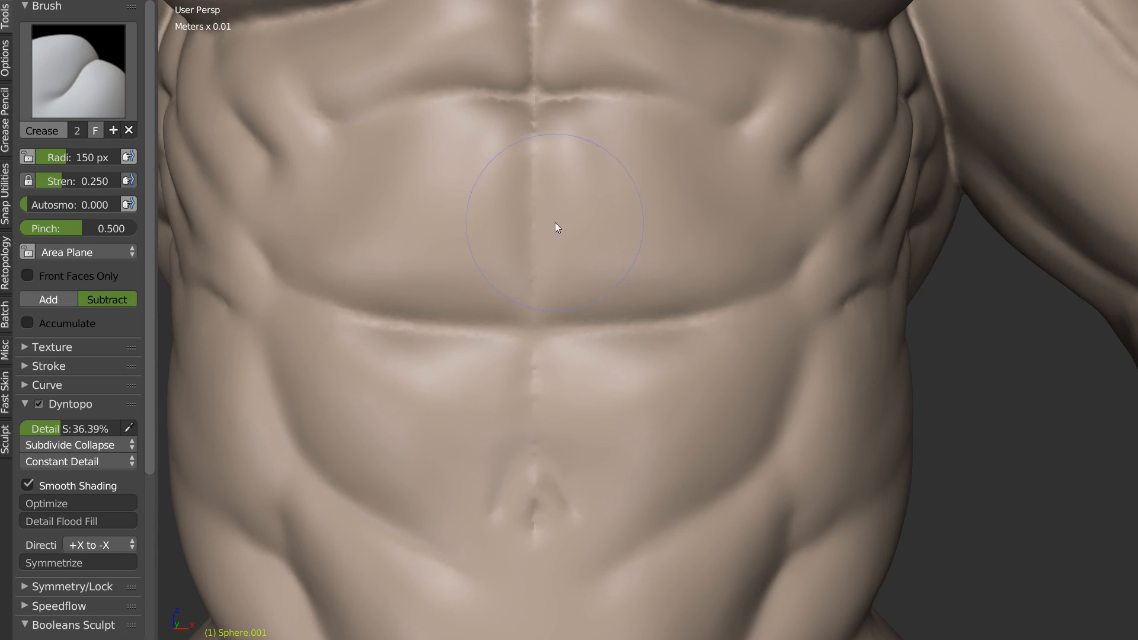
pyautogui.press('f')
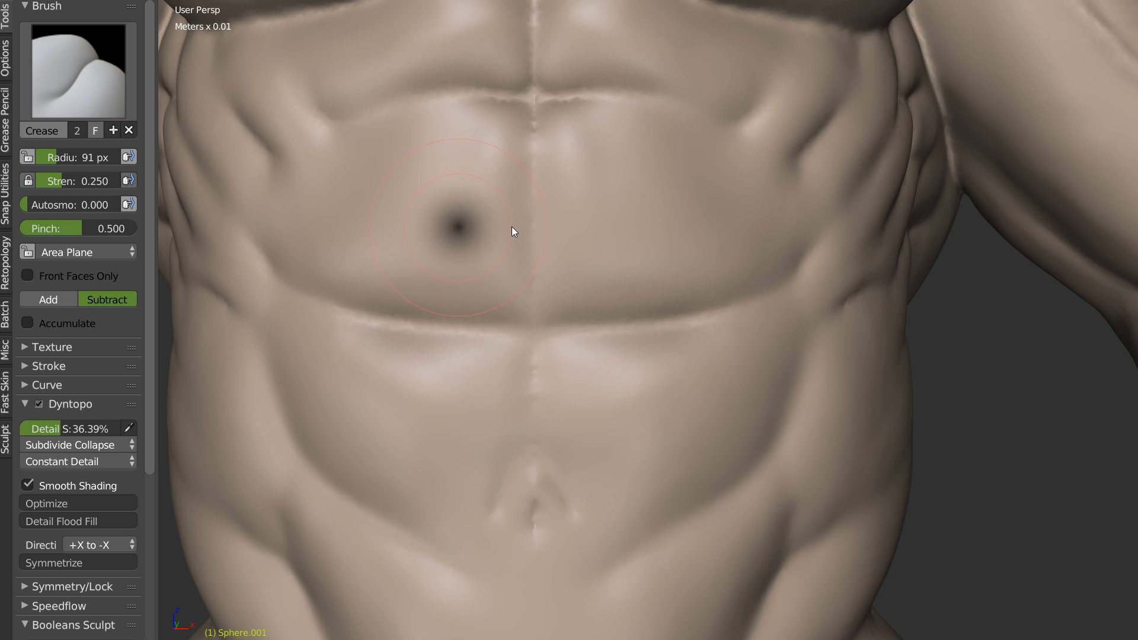
pyautogui.click(510, 227)
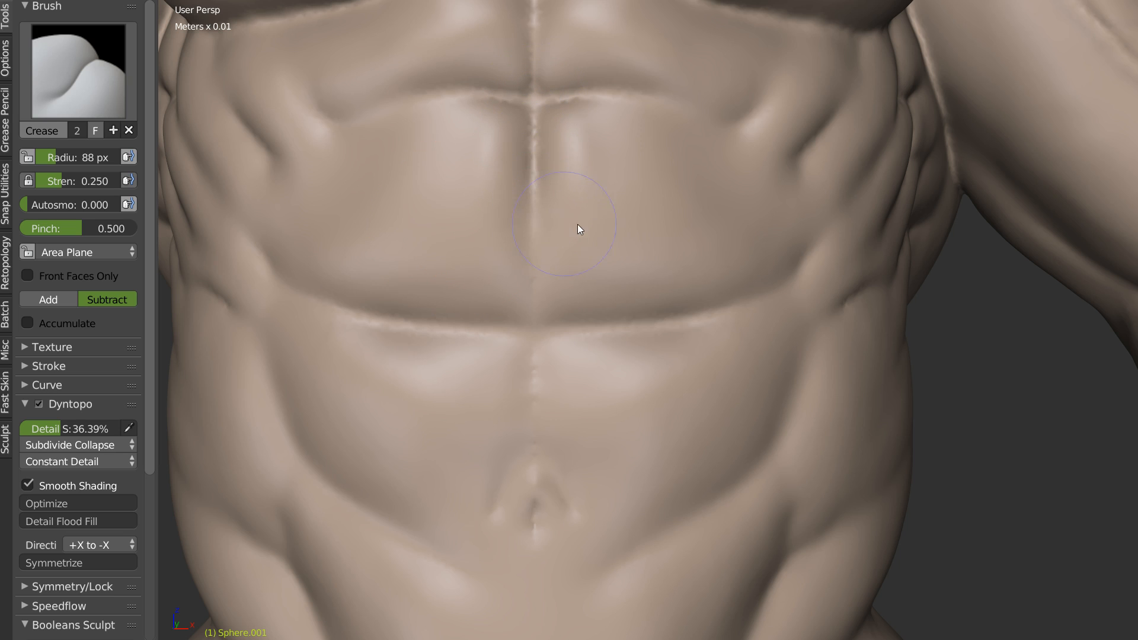
# Step: Carve a horizontal crease dividing the upper abdominal blocks, and deepen the midline and the crease above the navel
pyautogui.scroll(-2, 642, 229)
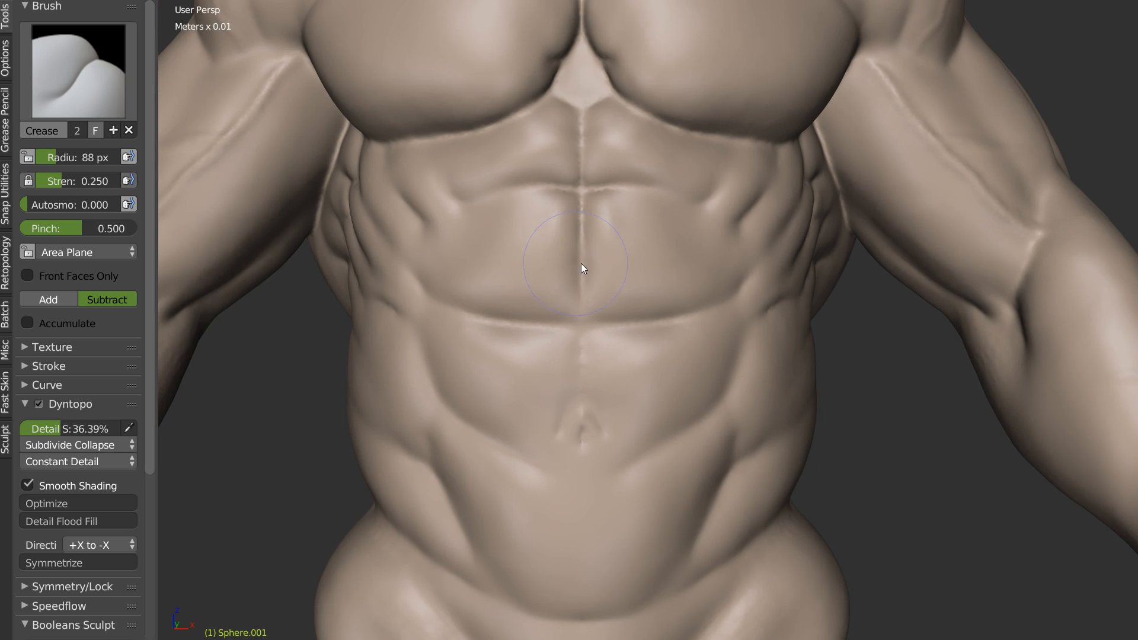
pyautogui.moveTo(545, 260); pyautogui.dragTo(617, 260)
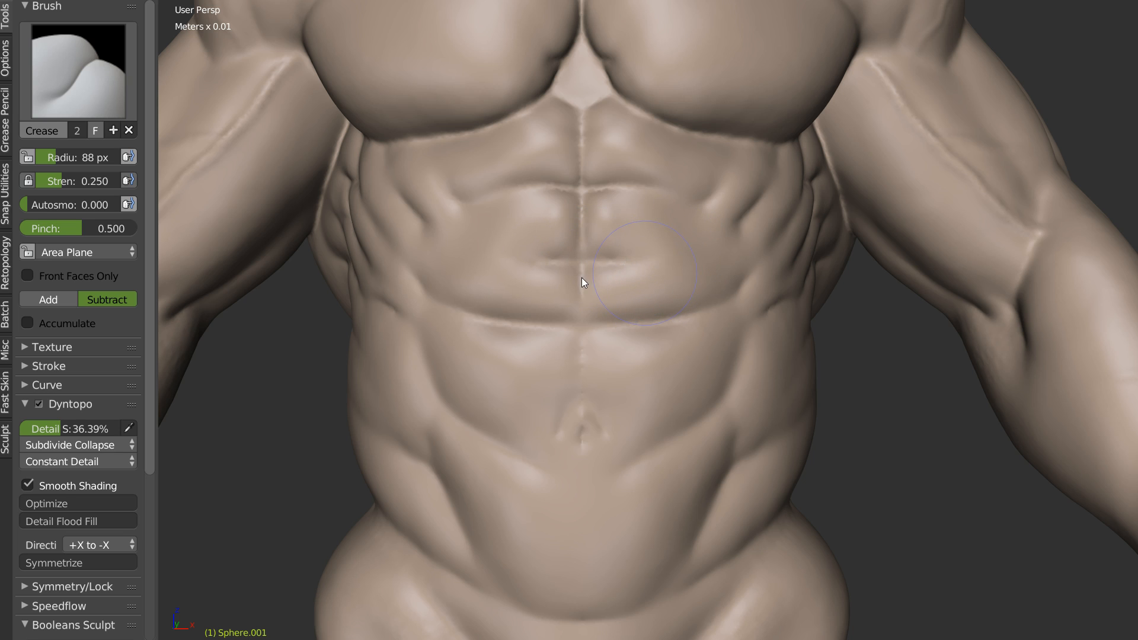
pyautogui.moveTo(595, 274)
pyautogui.mouseDown(button='middle')
pyautogui.moveTo(567, 287)
pyautogui.moveTo(584, 281)
pyautogui.mouseUp(button='middle')
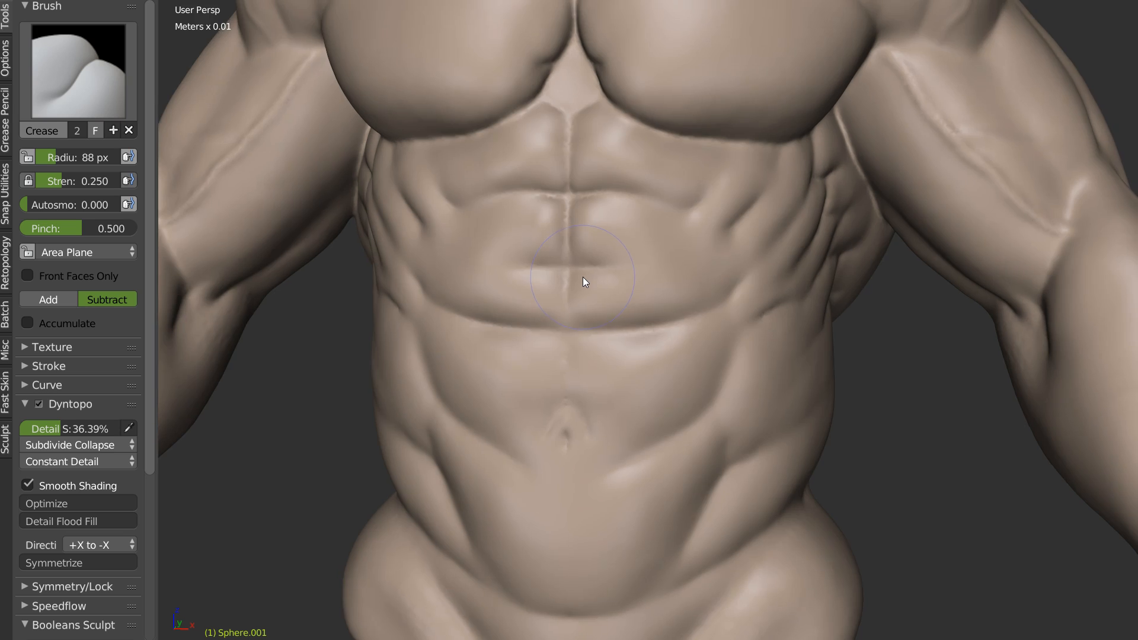
pyautogui.scroll(1, 581, 279)
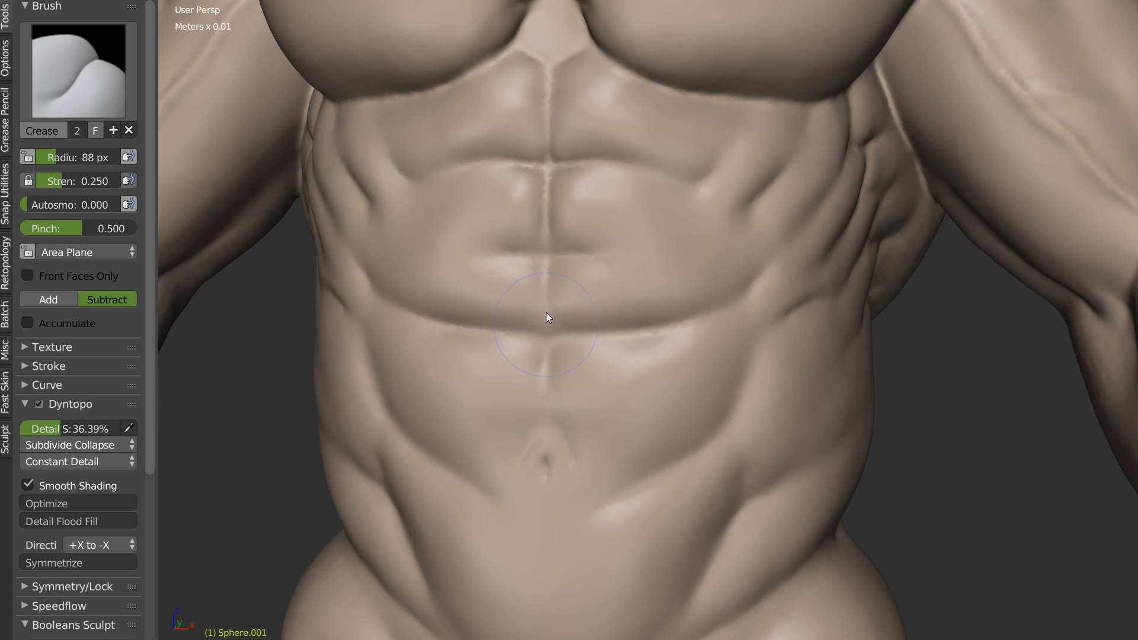
pyautogui.moveTo(578, 254); pyautogui.dragTo(656, 259)
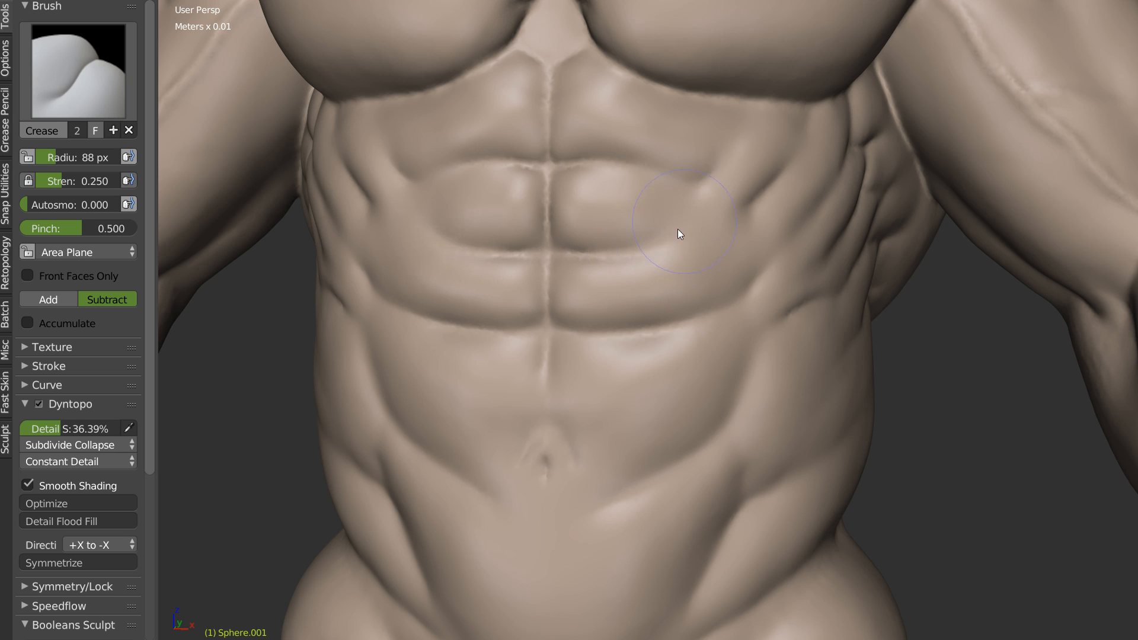
pyautogui.scroll(3, 581, 222)
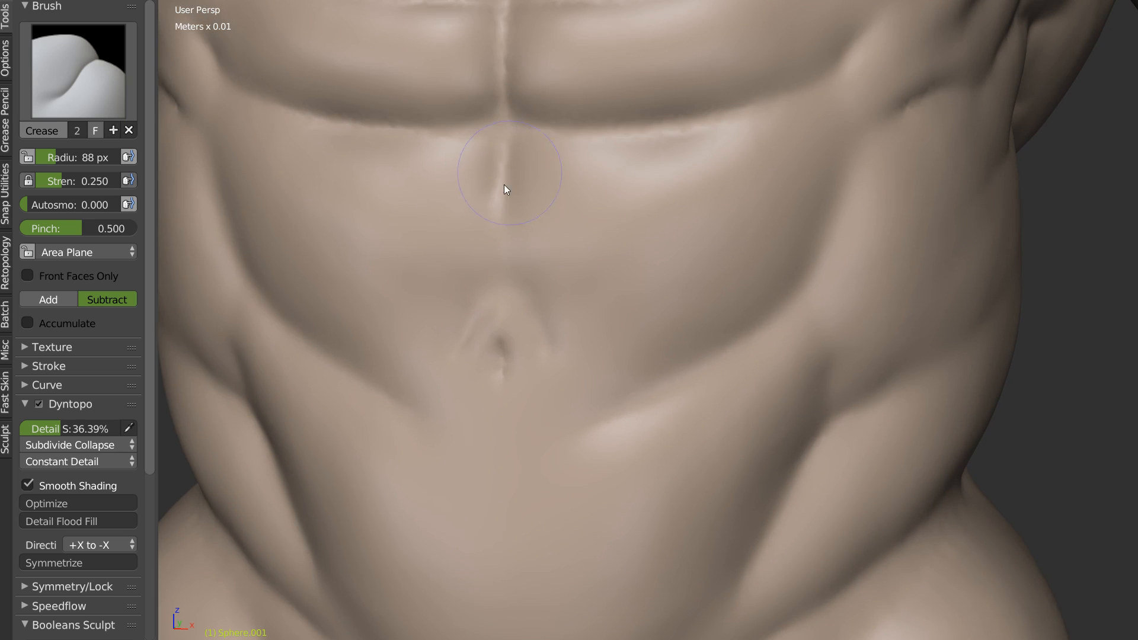
pyautogui.moveTo(529, 133); pyautogui.dragTo(667, 141)
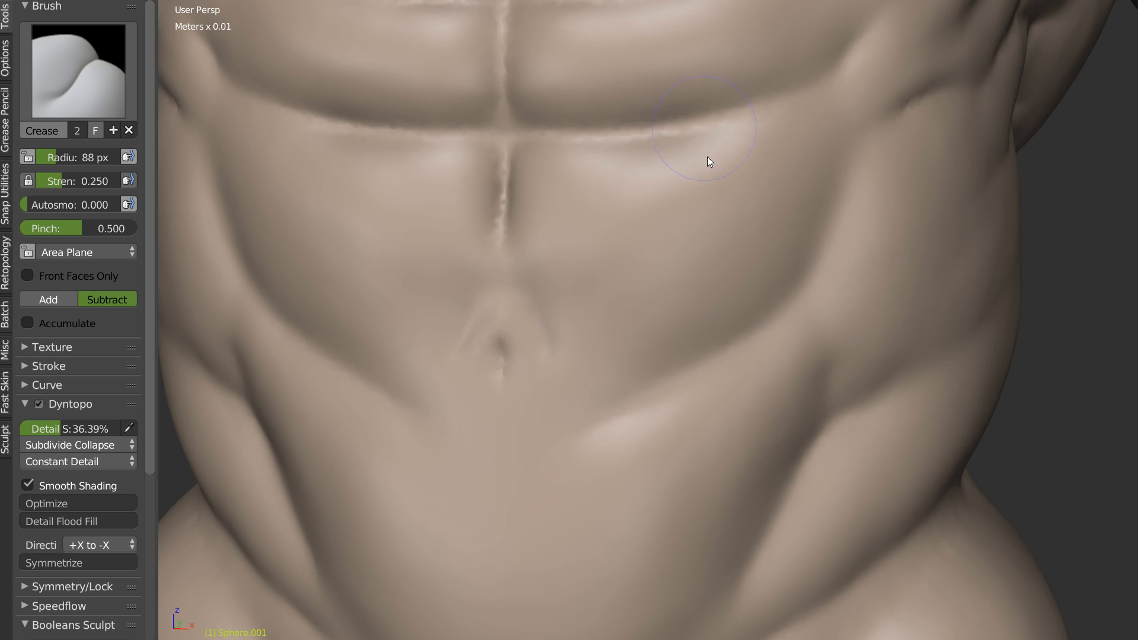
# Step: Sculpt the navel's raised rim and inner hollow with the Crease brush
pyautogui.keyDown('shift'); pyautogui.moveTo(528, 344); pyautogui.dragTo(582, 246, button='middle'); pyautogui.keyUp('shift')
pyautogui.moveTo(492, 246); pyautogui.dragTo(549, 251, button='middle')
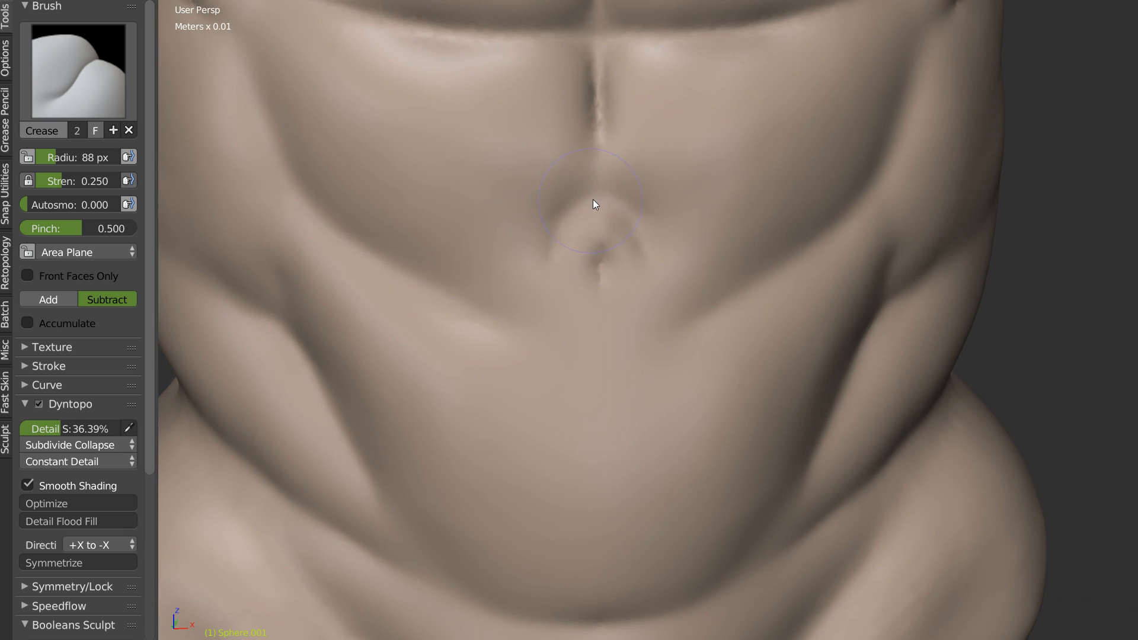
pyautogui.scroll(2, 598, 249)
pyautogui.moveTo(571, 244)
pyautogui.mouseDown()
pyautogui.moveTo(588, 214)
pyautogui.moveTo(571, 178)
pyautogui.moveTo(500, 229)
pyautogui.moveTo(564, 222)
pyautogui.mouseUp()
# Step: Switch to the Clay brush, then refine and smooth the upper abdominal blocks beside the midline
pyautogui.press('c')
pyautogui.scroll(-7, 564, 222)
pyautogui.moveTo(588, 282); pyautogui.dragTo(566, 274, button='middle')
pyautogui.moveTo(608, 178)
pyautogui.keyDown('shift'); pyautogui.mouseDown(button='middle')
pyautogui.moveTo(621, 264)
pyautogui.moveTo(649, 265)
pyautogui.moveTo(620, 255)
pyautogui.mouseUp(button='middle'); pyautogui.keyUp('shift')
pyautogui.scroll(-2, 627, 261)
pyautogui.keyDown('shift'); pyautogui.moveTo(687, 149); pyautogui.dragTo(587, 235, button='middle'); pyautogui.keyUp('shift')
pyautogui.scroll(4, 587, 235)
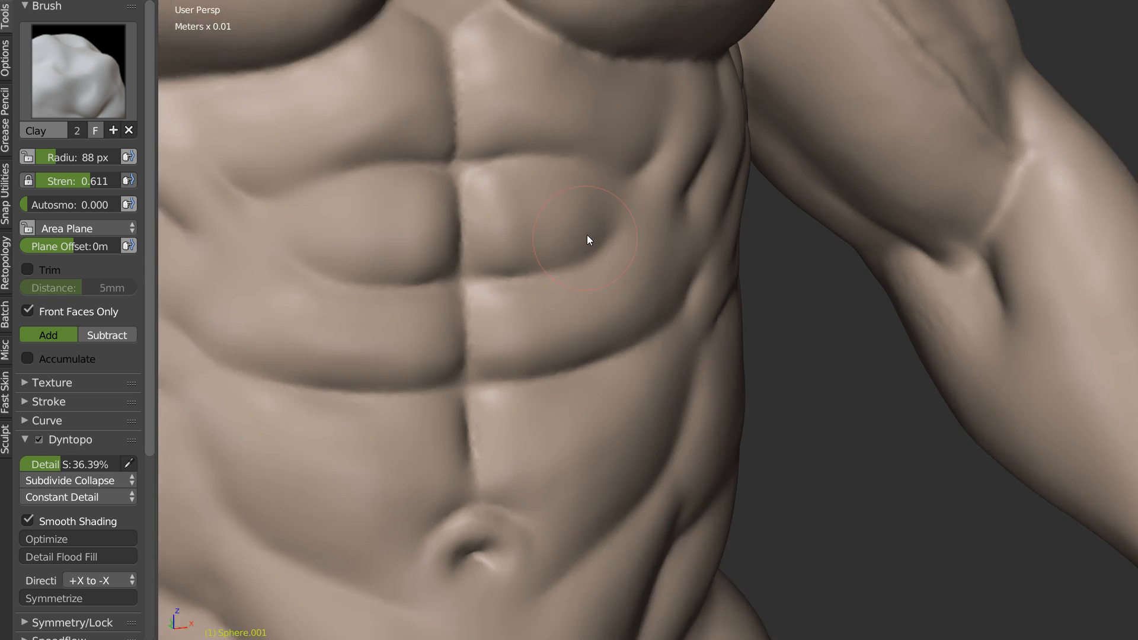
pyautogui.press('w')
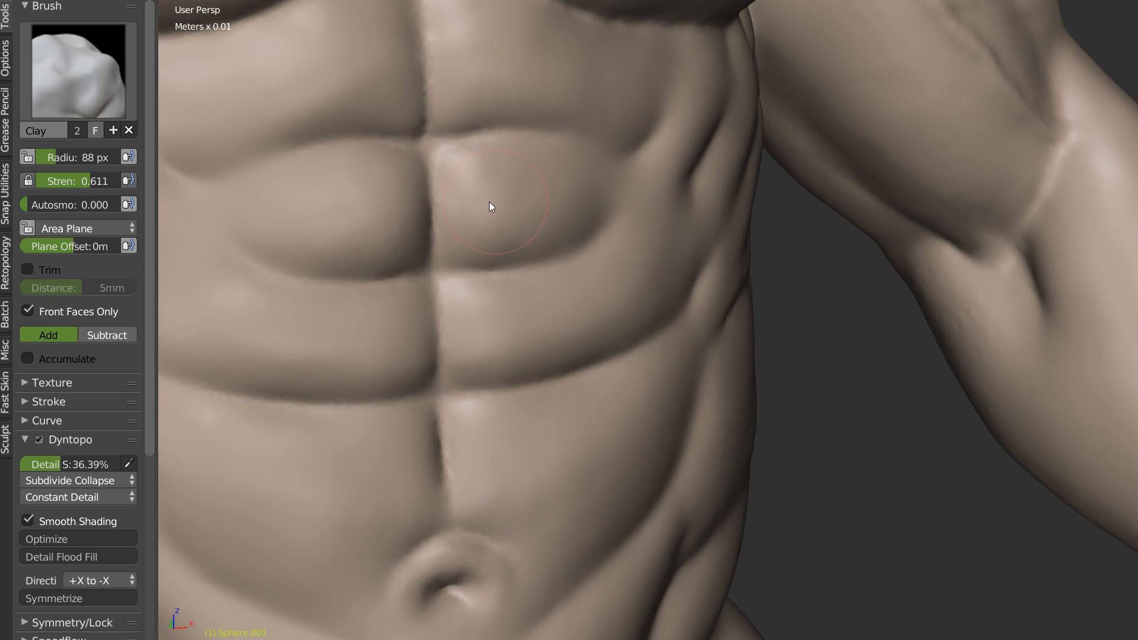
pyautogui.press('s')
pyautogui.keyDown('shift'); pyautogui.moveTo(545, 206); pyautogui.dragTo(538, 246); pyautogui.keyUp('shift')
pyautogui.moveTo(625, 233)
pyautogui.mouseDown(button='middle')
pyautogui.moveTo(569, 240)
pyautogui.moveTo(575, 275)
pyautogui.moveTo(631, 272)
pyautogui.moveTo(557, 266)
pyautogui.mouseUp(button='middle')
pyautogui.scroll(-2, 554, 243)
pyautogui.scroll(-3, 546, 249)
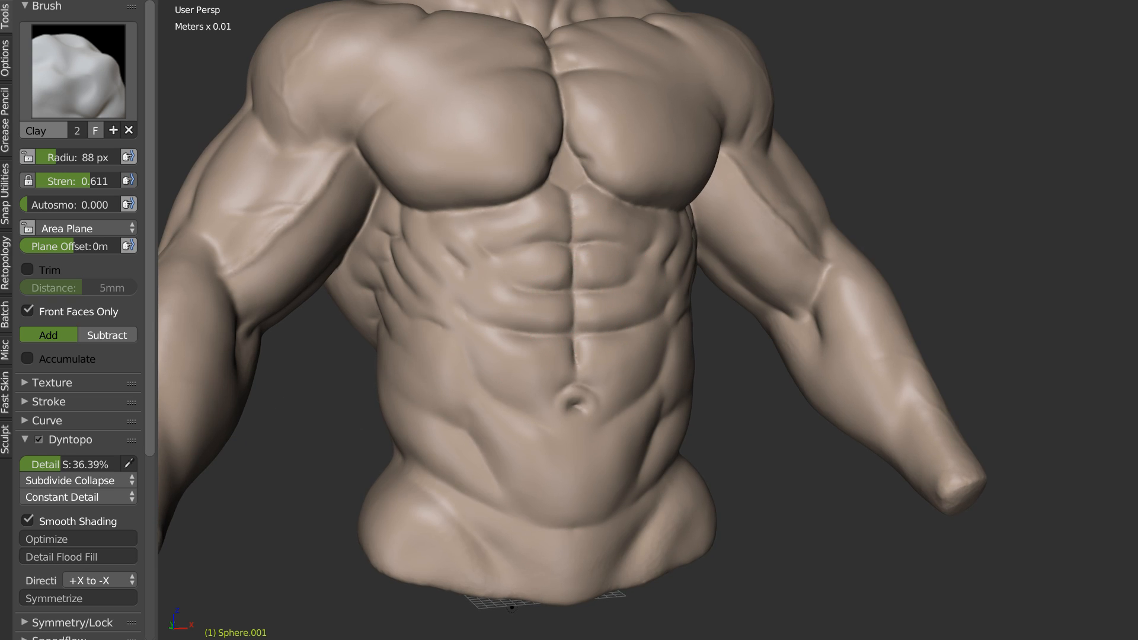
# Step: Fill and smooth away the horizontal crease between the middle abdominal blocks with the Clay brush
pyautogui.moveTo(694, 272); pyautogui.dragTo(659, 256, button='middle')
pyautogui.scroll(3, 660, 256)
pyautogui.press('w')
pyautogui.click(535, 286)
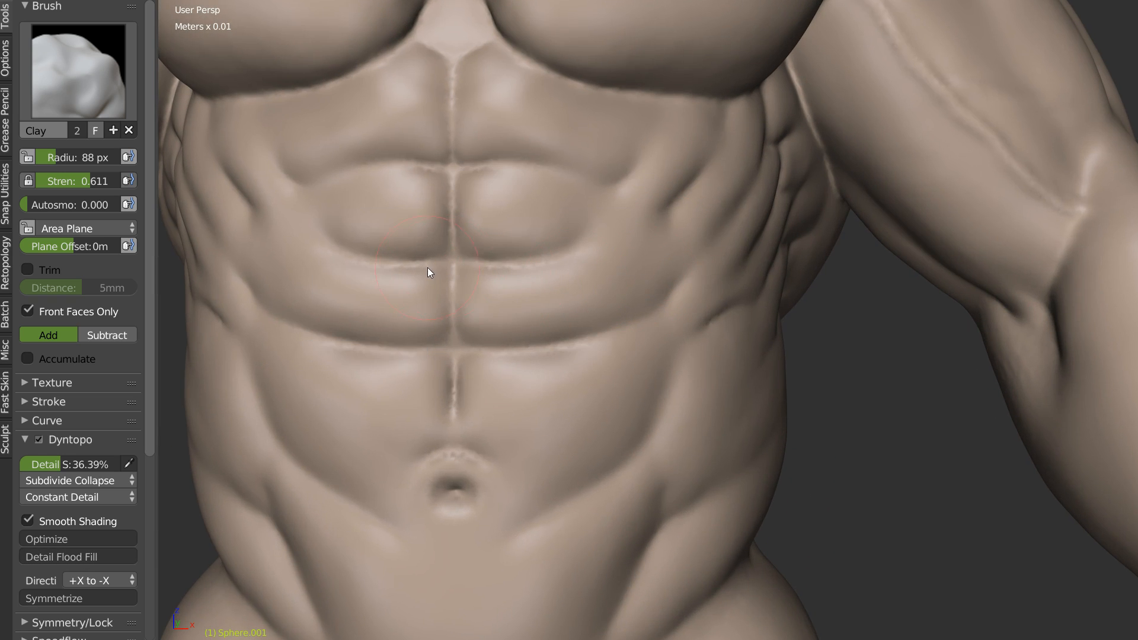
pyautogui.scroll(1, 441, 261)
pyautogui.moveTo(467, 249)
pyautogui.mouseDown()
pyautogui.moveTo(454, 251)
pyautogui.moveTo(486, 251)
pyautogui.moveTo(445, 239)
pyautogui.moveTo(517, 247)
pyautogui.mouseUp()
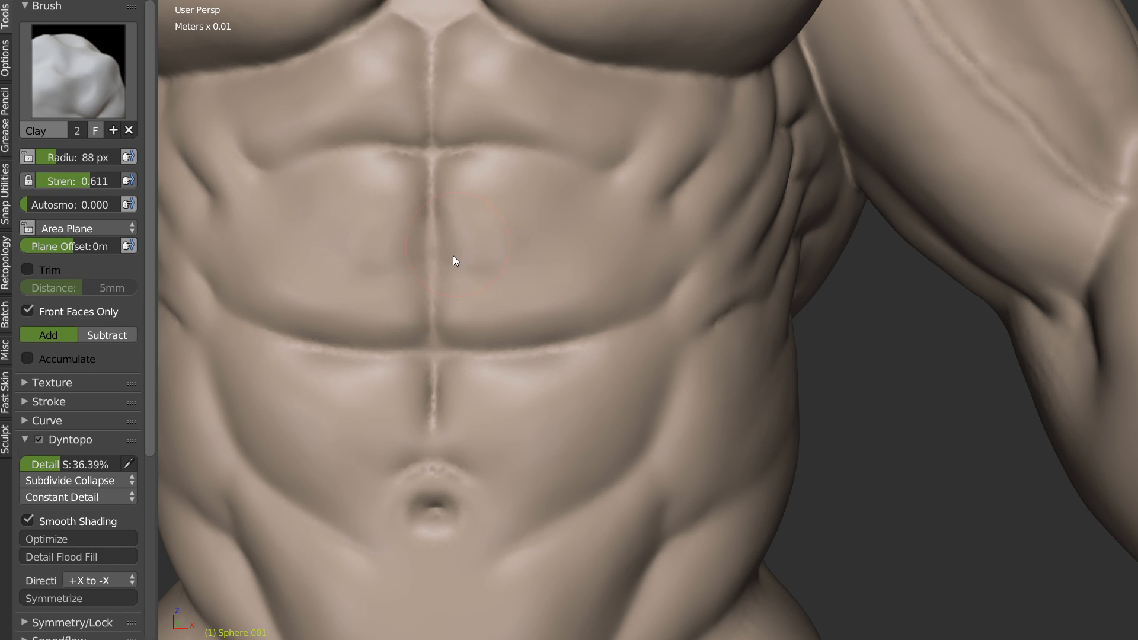
pyautogui.moveTo(515, 289); pyautogui.dragTo(596, 247)
pyautogui.moveTo(497, 220); pyautogui.dragTo(577, 230)
pyautogui.moveTo(450, 261)
pyautogui.mouseDown()
pyautogui.moveTo(450, 285)
pyautogui.moveTo(498, 297)
pyautogui.moveTo(521, 208)
pyautogui.mouseUp()
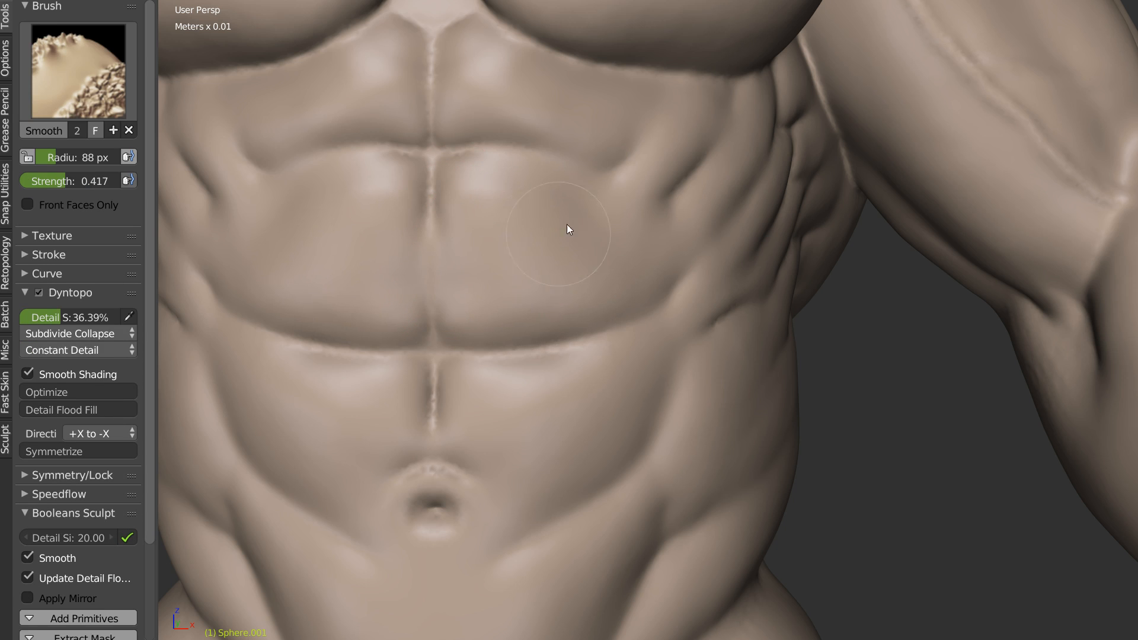
# Step: Recarve the midline through the merged abdominal blocks with the Crease brush
pyautogui.press('w')
pyautogui.click(398, 293)
pyautogui.moveTo(425, 310); pyautogui.dragTo(421, 340)
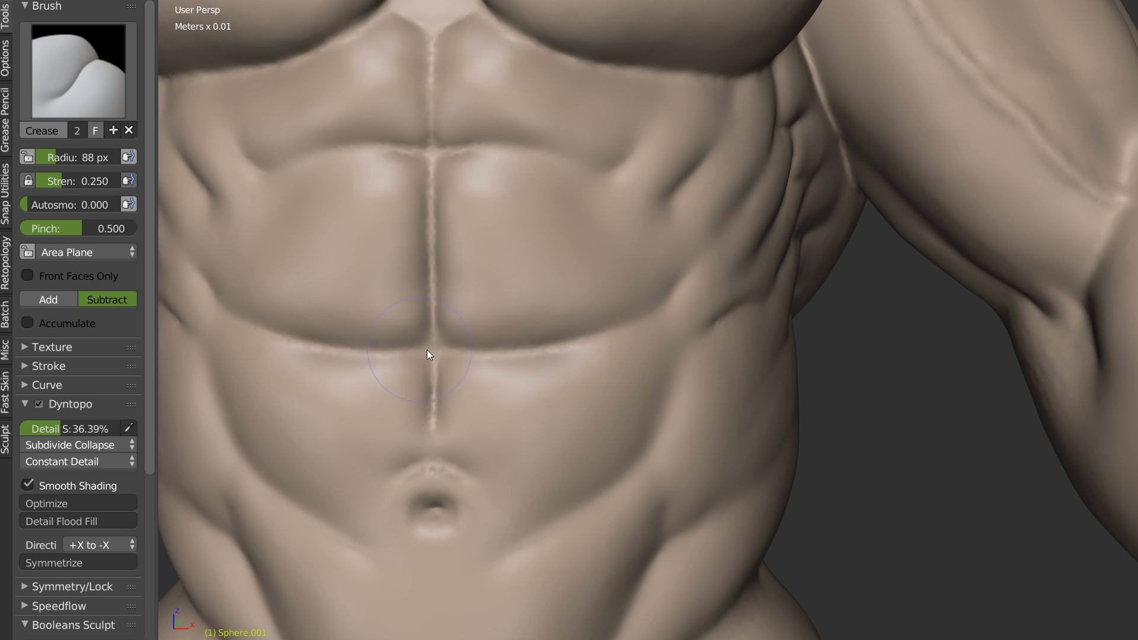
# Step: Examine the whole figure's proportions and the reshaped abdomen from the front and at an angle
pyautogui.scroll(-4, 442, 353)
pyautogui.moveTo(457, 358); pyautogui.dragTo(506, 286, button='middle')
pyautogui.scroll(-2, 517, 318)
pyautogui.scroll(-4, 522, 300)
pyautogui.scroll(5, 596, 333)
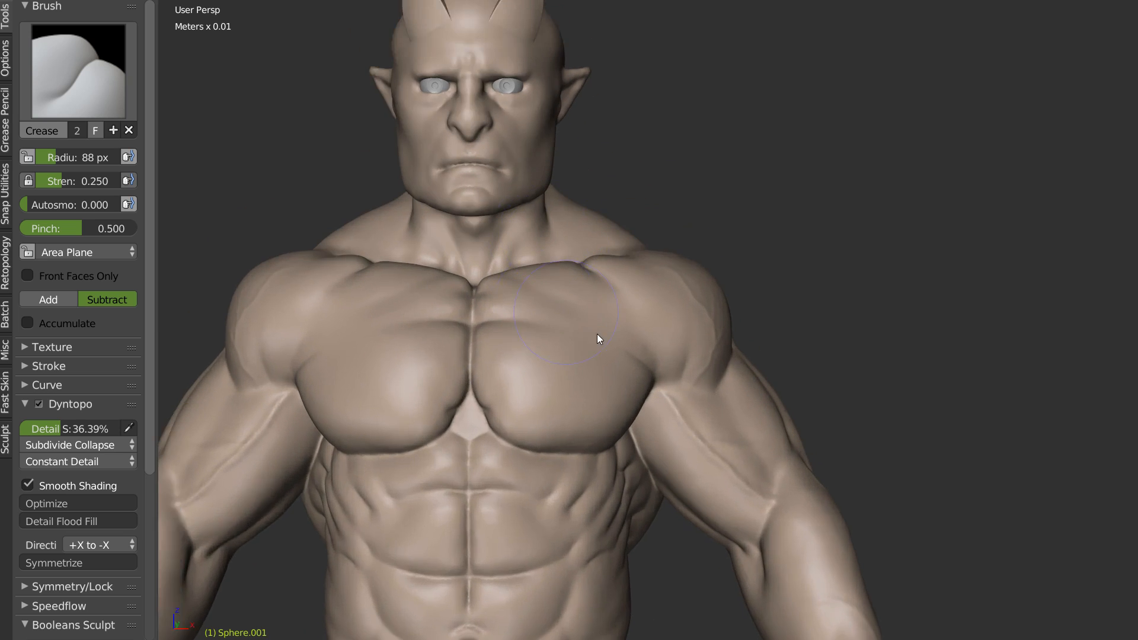
pyautogui.keyDown('shift'); pyautogui.moveTo(597, 334); pyautogui.dragTo(665, 363, button='middle'); pyautogui.keyUp('shift')
pyautogui.scroll(-4, 703, 283)
pyautogui.moveTo(585, 376)
pyautogui.mouseDown(button='middle')
pyautogui.moveTo(721, 366)
pyautogui.moveTo(592, 376)
pyautogui.mouseUp(button='middle')
pyautogui.scroll(4, 705, 354)
pyautogui.scroll(4, 590, 355)
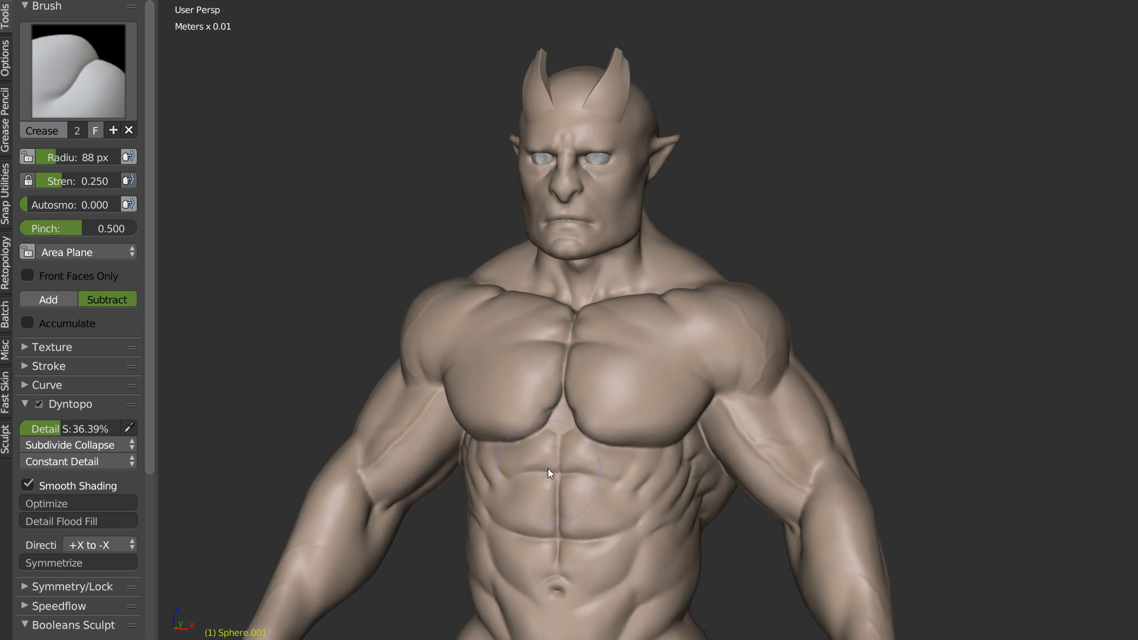
# Step: Display the wireframe over the sculpt to inspect the mesh density on the face
pyautogui.keyDown('shift'); pyautogui.moveTo(548, 468); pyautogui.dragTo(522, 617, button='middle'); pyautogui.keyUp('shift')
pyautogui.scroll(4, 474, 425)
pyautogui.moveTo(463, 393); pyautogui.dragTo(561, 303, button='middle')
pyautogui.scroll(2, 586, 393)
pyautogui.scroll(3, 629, 252)
pyautogui.moveTo(638, 244); pyautogui.dragTo(673, 259, button='middle')
pyautogui.keyDown('shift'); pyautogui.moveTo(674, 259); pyautogui.dragTo(676, 211, button='middle'); pyautogui.keyUp('shift')
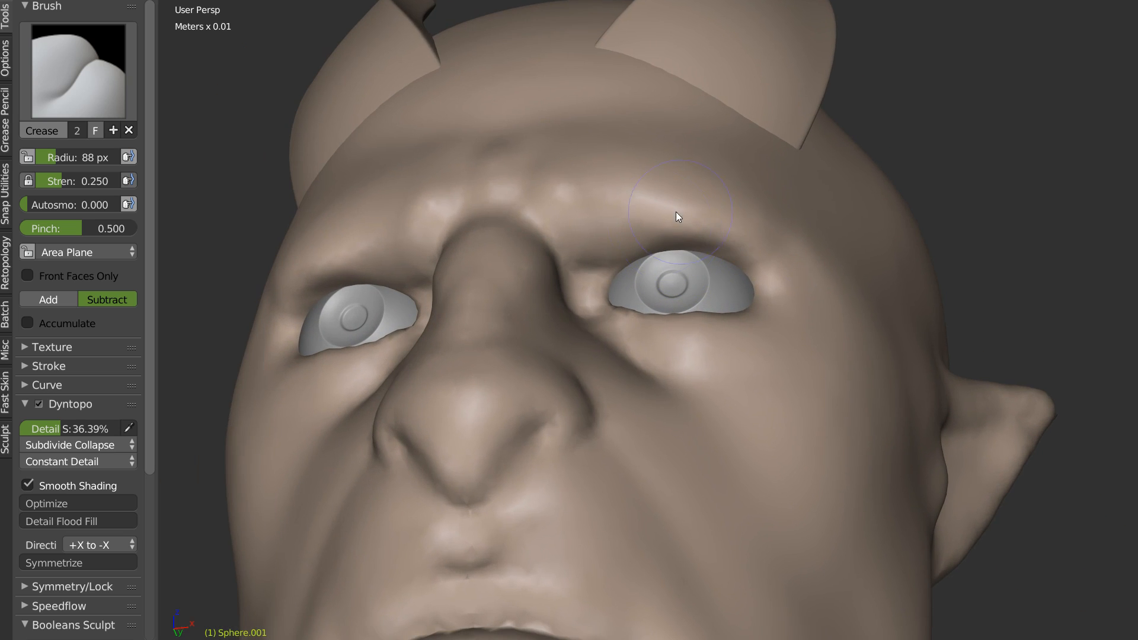
pyautogui.press('z')
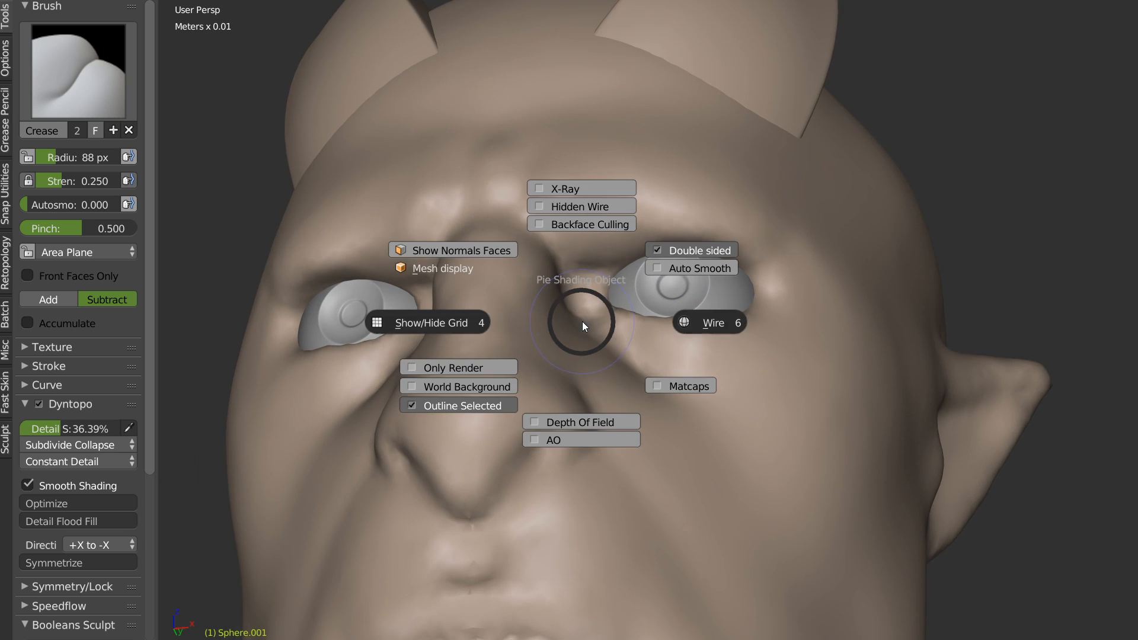
pyautogui.click(701, 324)
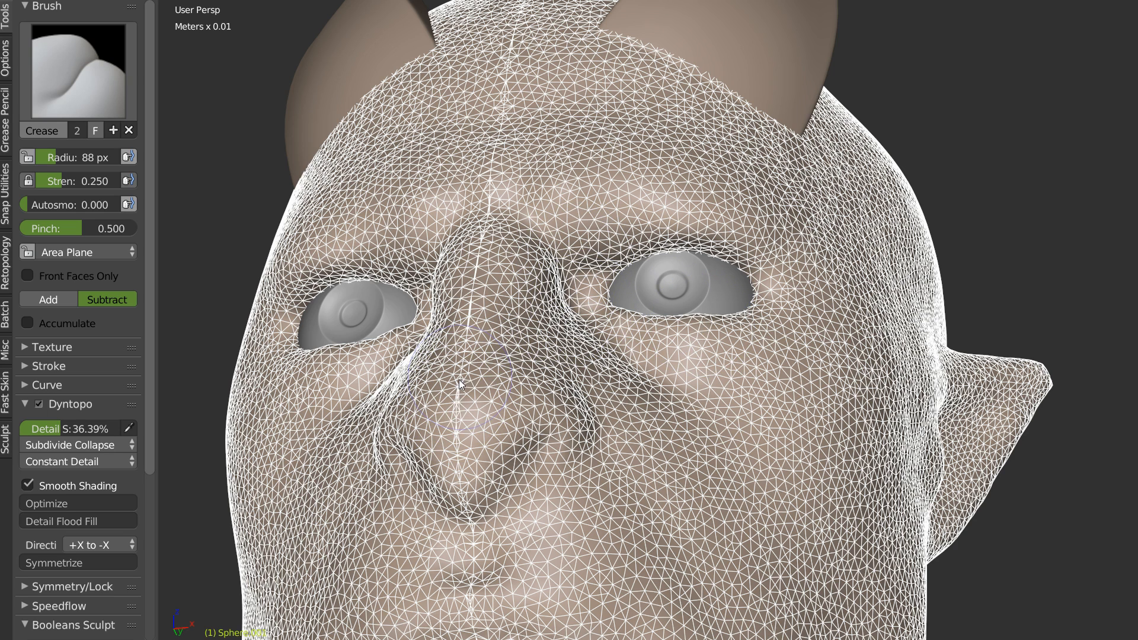
# Step: Switch to the Clay brush and set its strength to 0
pyautogui.press('w')
pyautogui.press('w')
pyautogui.click(581, 384)
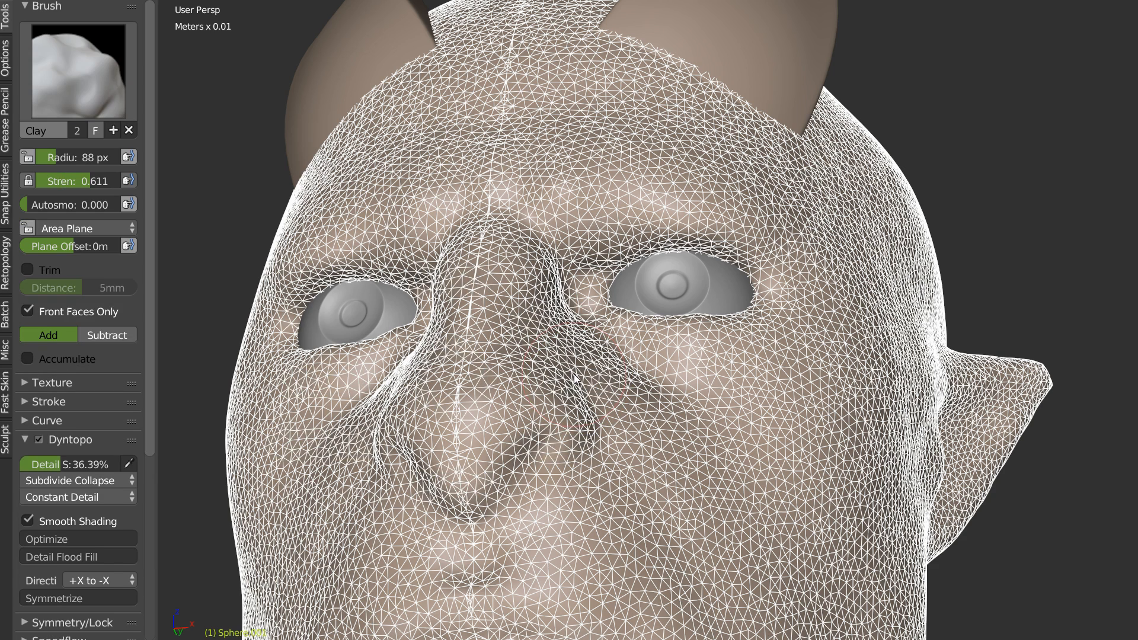
pyautogui.hotkey('shift', 'f')
pyautogui.click(755, 420)
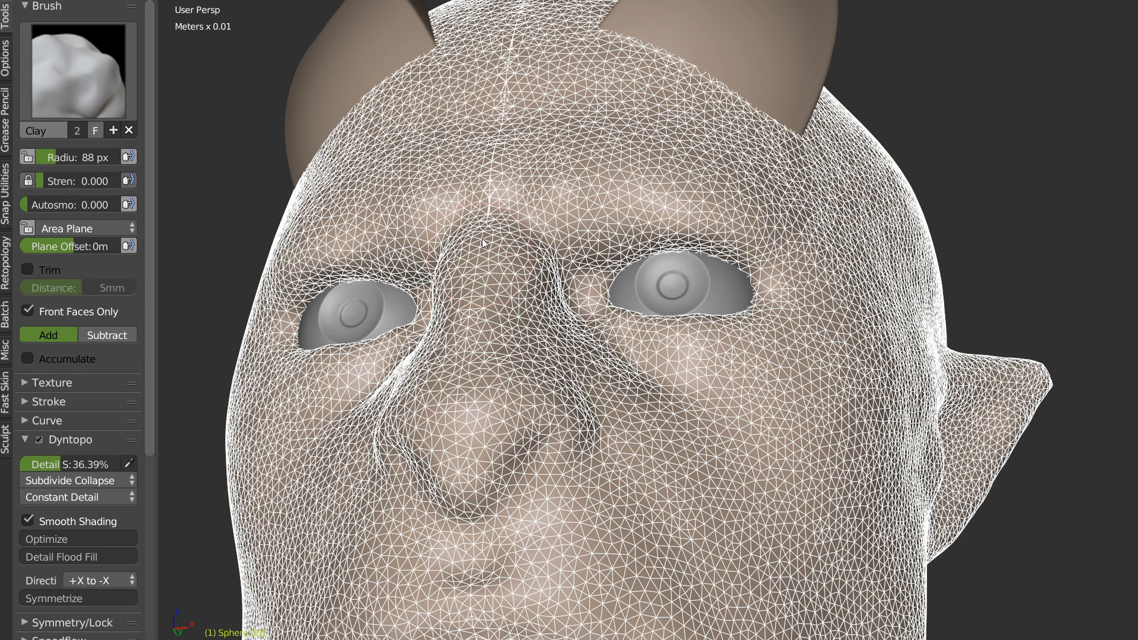
# Step: Remesh the symmetry seam down the face, neck, chest and abdomen with the zero-strength Clay brush
pyautogui.scroll(-2, 542, 516)
pyautogui.keyDown('shift'); pyautogui.moveTo(544, 515); pyautogui.dragTo(557, 316, button='middle'); pyautogui.keyUp('shift')
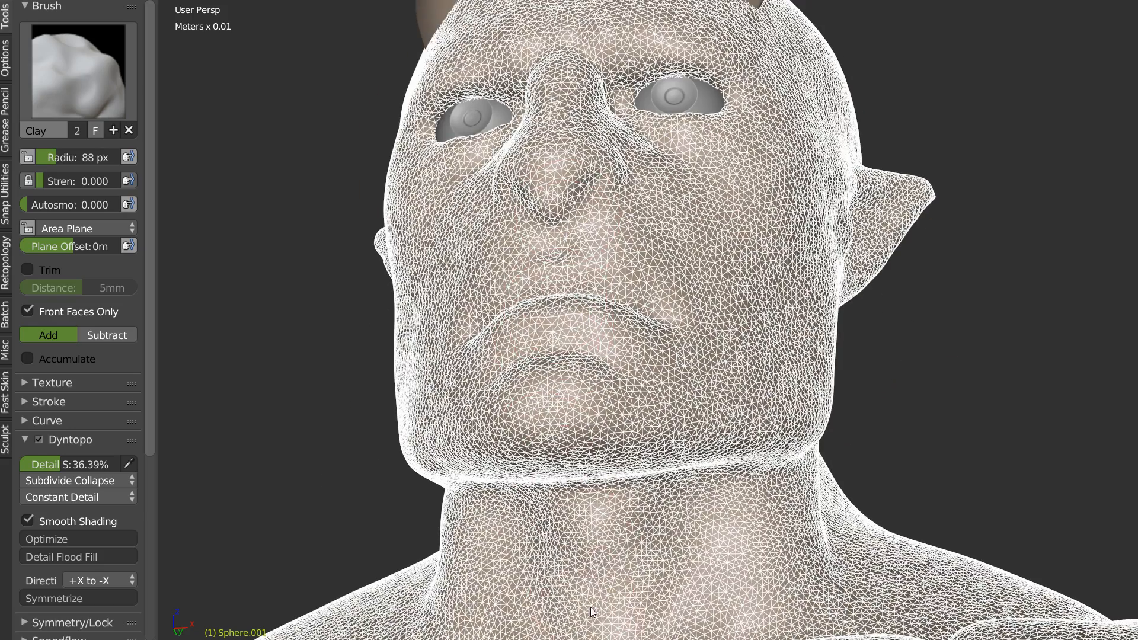
pyautogui.keyDown('shift'); pyautogui.moveTo(590, 607); pyautogui.dragTo(584, 219, button='middle'); pyautogui.keyUp('shift')
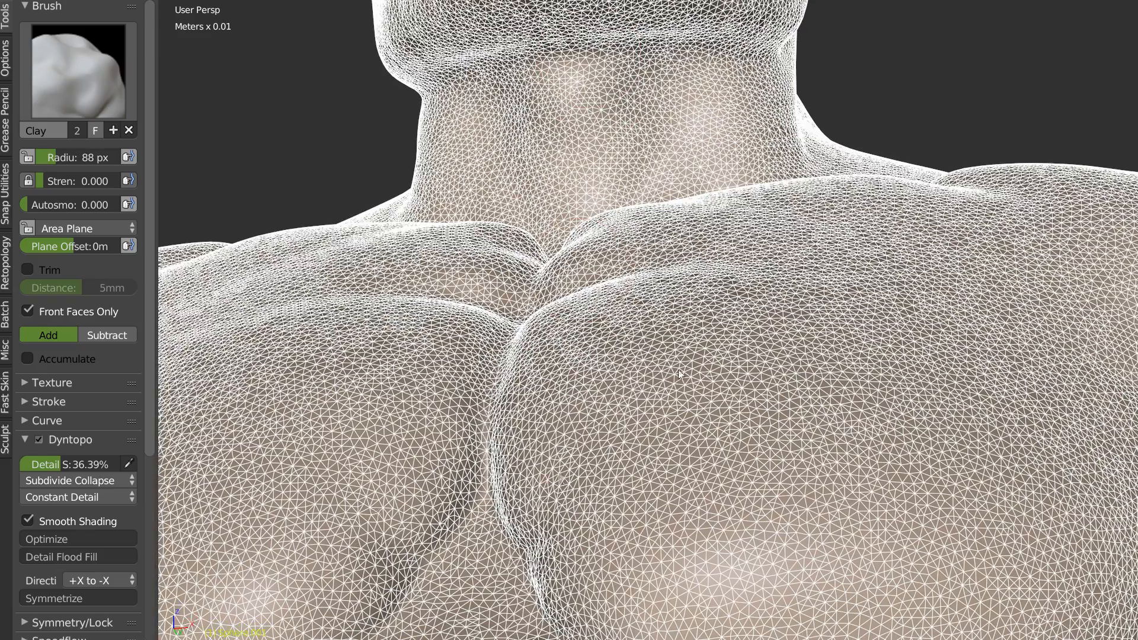
pyautogui.scroll(-5, 679, 373)
pyautogui.keyDown('shift'); pyautogui.moveTo(538, 361); pyautogui.dragTo(575, 227, button='middle'); pyautogui.keyUp('shift')
pyautogui.moveTo(566, 451); pyautogui.dragTo(570, 606)
# Step: Remesh the symmetry seam along the spine, neck and back of the head with the zero-strength Clay brush
pyautogui.moveTo(674, 503)
pyautogui.mouseDown(button='middle')
pyautogui.moveTo(508, 493)
pyautogui.moveTo(680, 467)
pyautogui.mouseUp(button='middle')
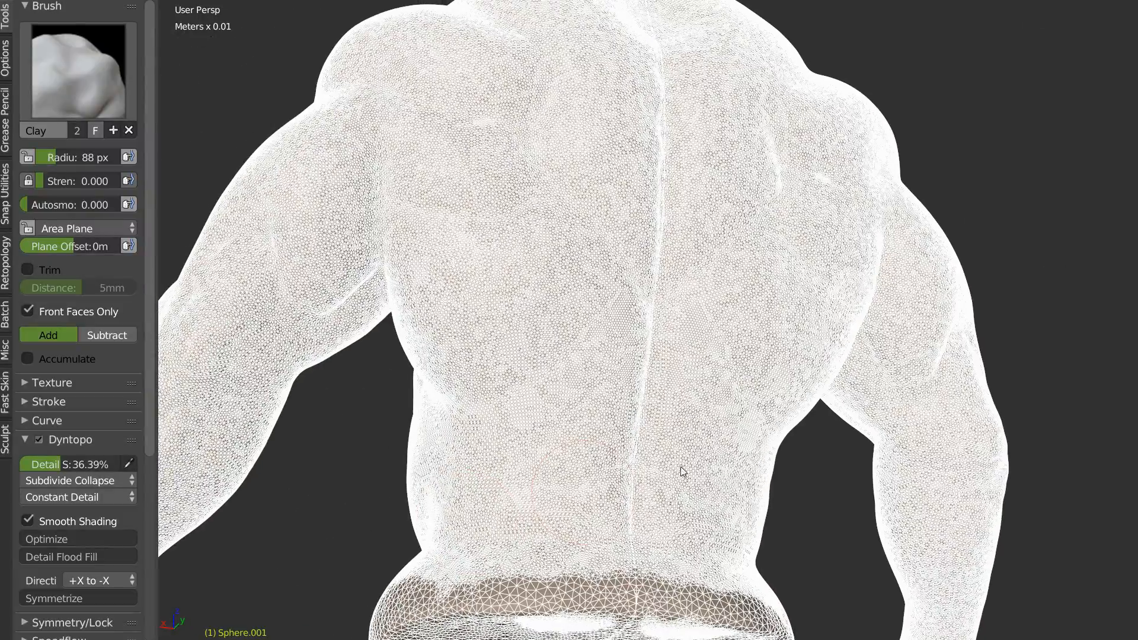
pyautogui.keyDown('shift'); pyautogui.moveTo(645, 118); pyautogui.dragTo(595, 429, button='middle'); pyautogui.keyUp('shift')
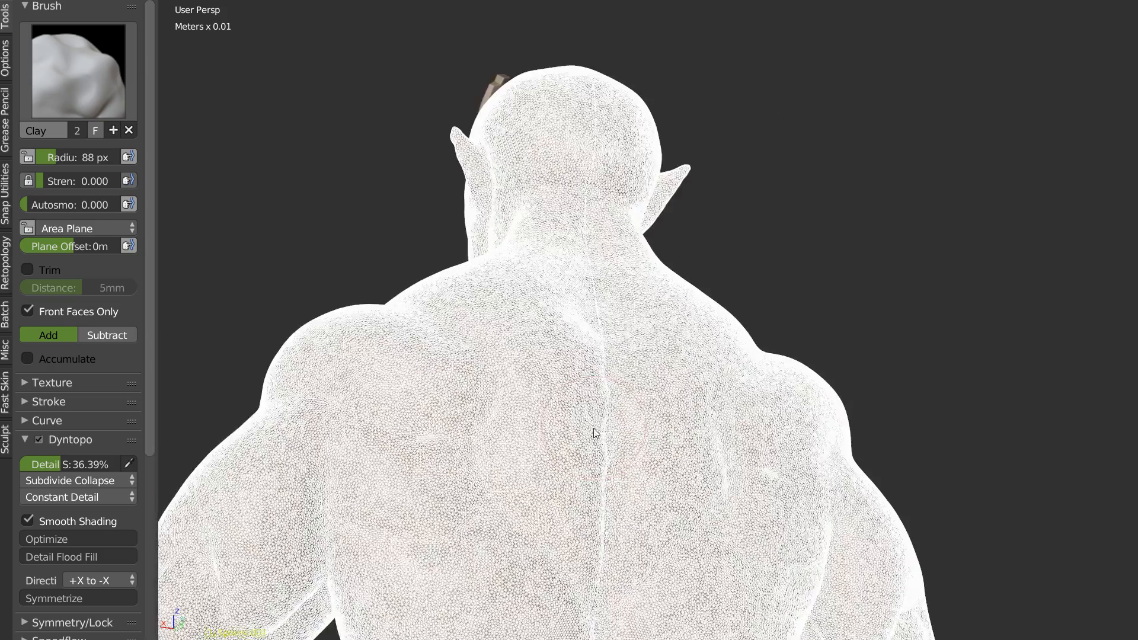
pyautogui.moveTo(623, 347); pyautogui.dragTo(596, 377, button='middle')
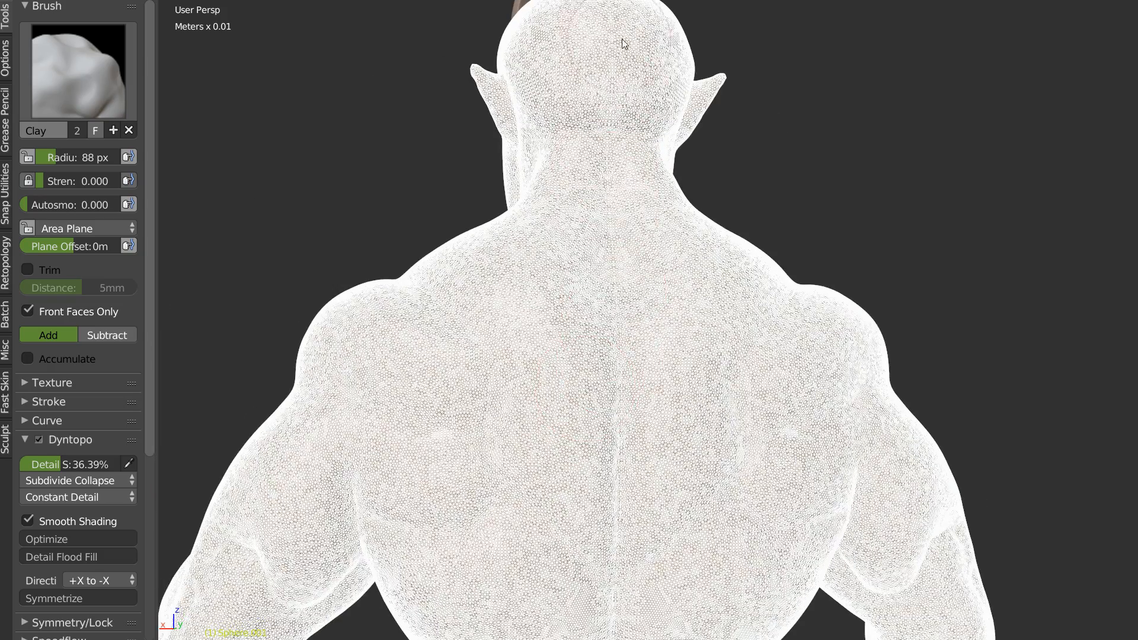
# Step: Sample the dynamic topology detail size from the mesh beside the nose, and set the detail size to 13%
pyautogui.scroll(-5, 611, 178)
pyautogui.moveTo(601, 249); pyautogui.dragTo(559, 252, button='middle')
pyautogui.moveTo(481, 267); pyautogui.dragTo(690, 295, button='middle')
pyautogui.keyDown('shift'); pyautogui.moveTo(762, 560); pyautogui.dragTo(565, 339, button='middle'); pyautogui.keyUp('shift')
pyautogui.scroll(4, 565, 339)
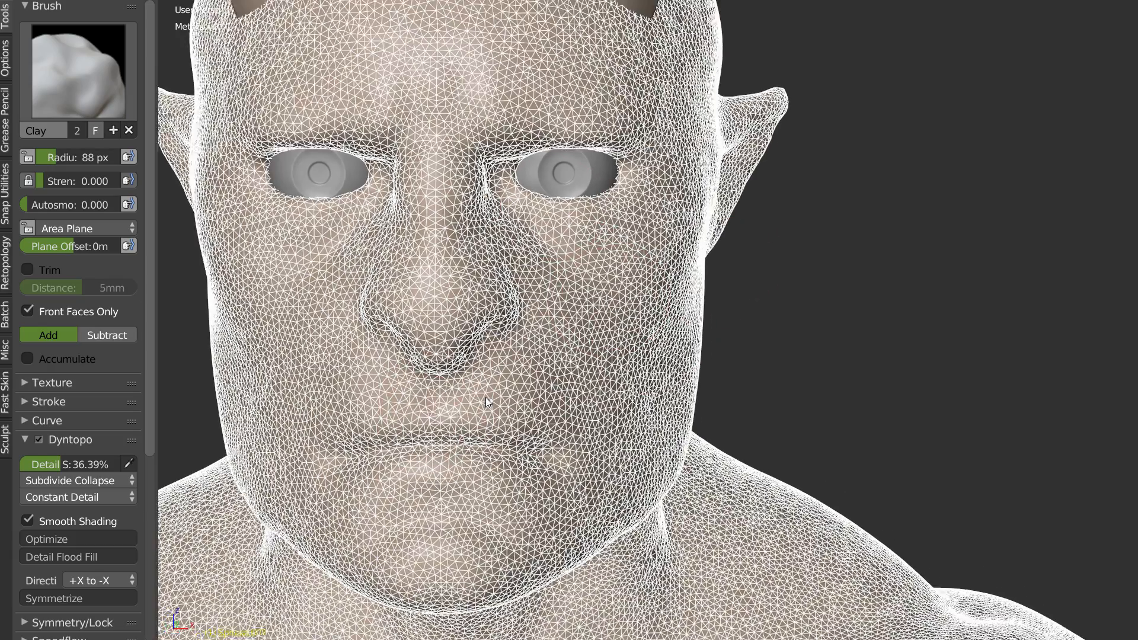
pyautogui.keyDown('shift'); pyautogui.moveTo(485, 398); pyautogui.dragTo(477, 392, button='middle'); pyautogui.keyUp('shift')
pyautogui.scroll(2, 458, 373)
pyautogui.keyDown('shift'); pyautogui.moveTo(469, 315); pyautogui.dragTo(550, 306, button='middle'); pyautogui.keyUp('shift')
pyautogui.scroll(1, 574, 317)
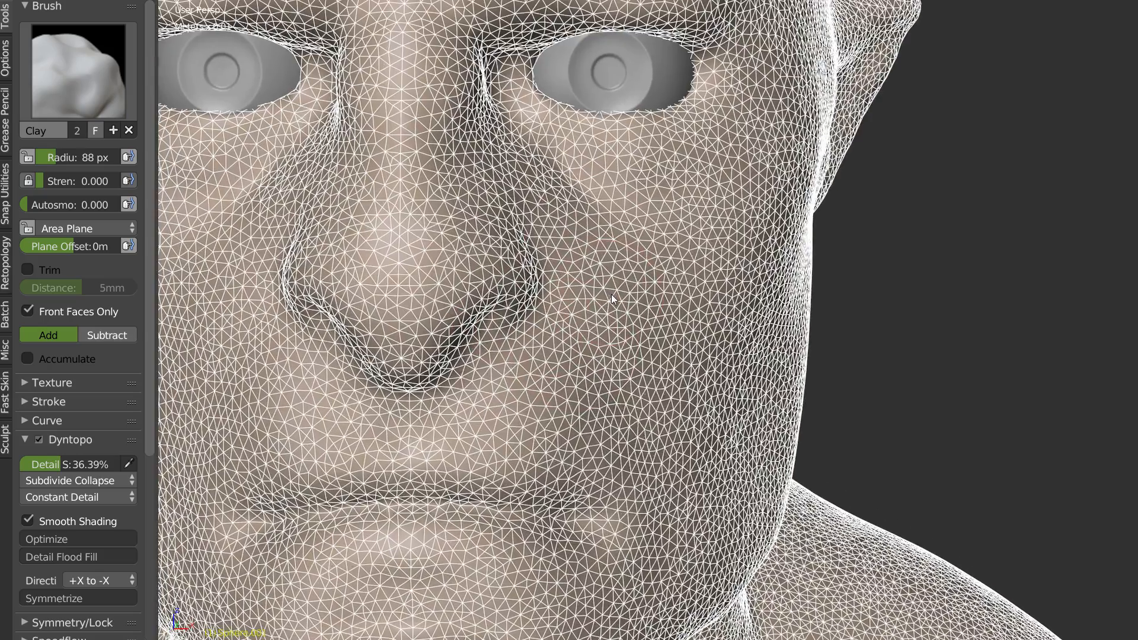
pyautogui.rightClick(611, 296)
pyautogui.click(497, 209)
pyautogui.click(587, 249)
pyautogui.rightClick(589, 271)
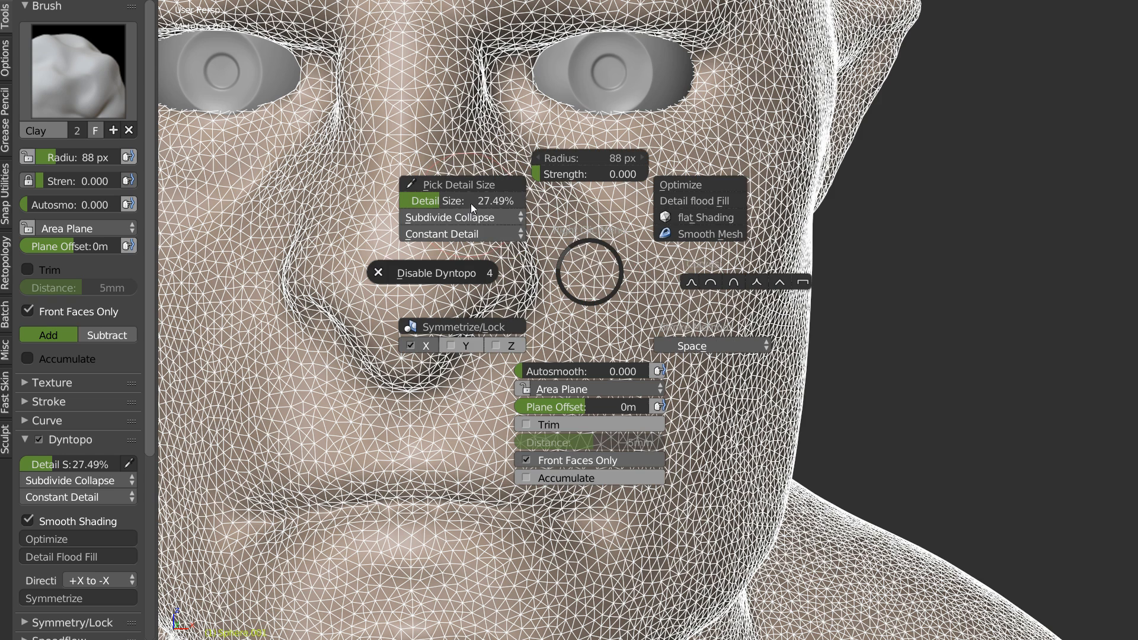
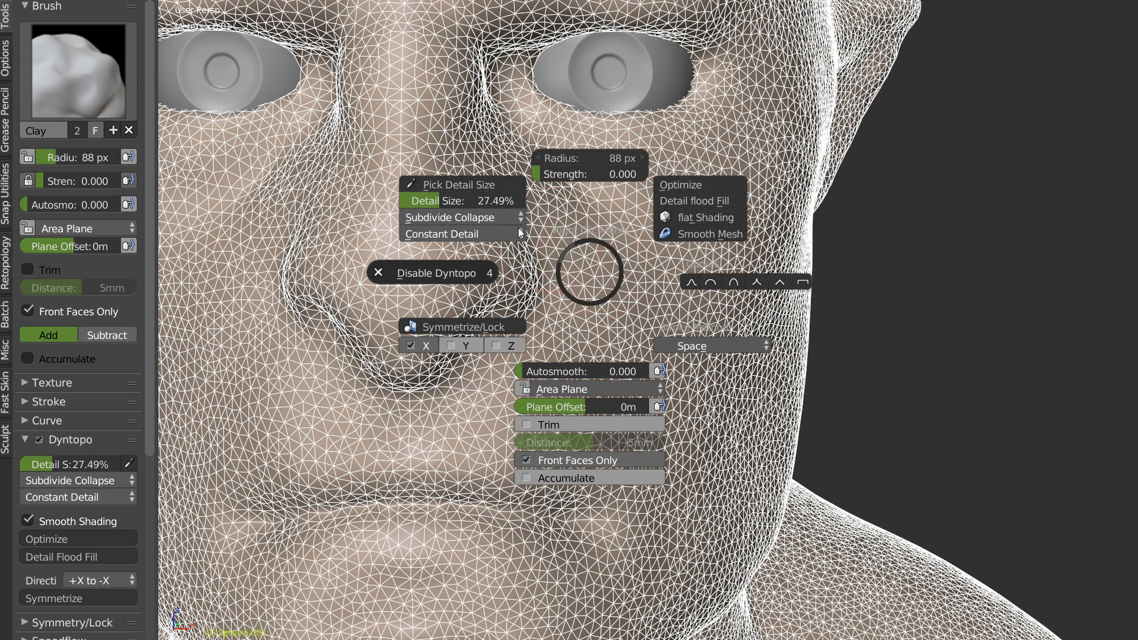
pyautogui.click(467, 200)
pyautogui.write('13')
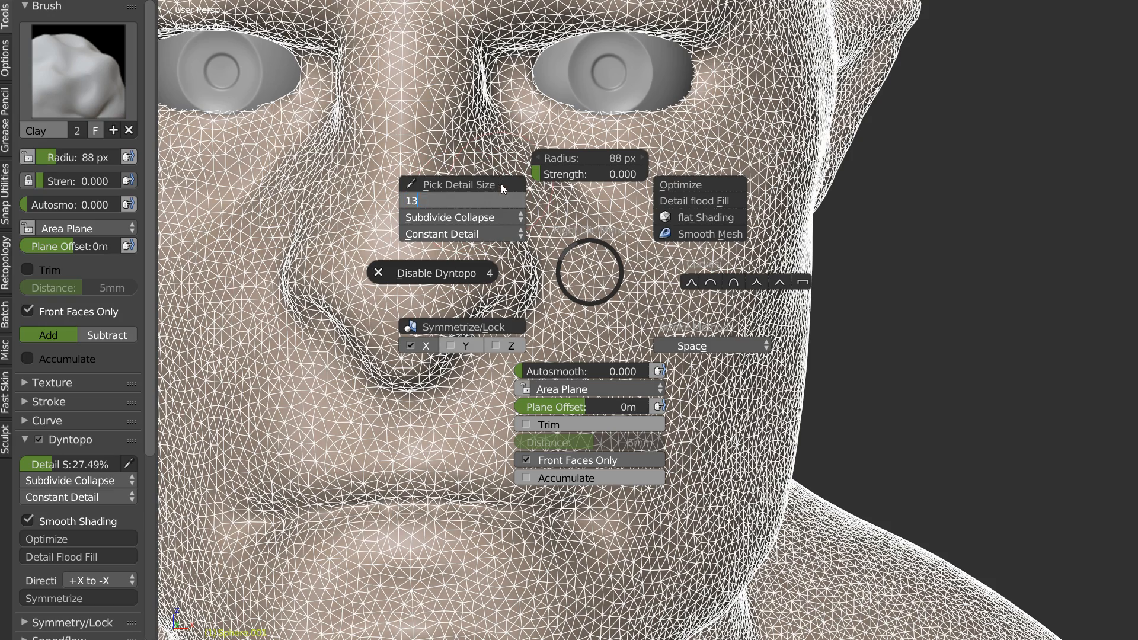
pyautogui.press('Return')
# Step: Raise the Clay brush strength to about 0.442
pyautogui.moveTo(501, 184)
pyautogui.mouseDown(button='middle')
pyautogui.moveTo(510, 301)
pyautogui.moveTo(590, 283)
pyautogui.moveTo(564, 300)
pyautogui.mouseUp(button='middle')
pyautogui.hotkey('shift', 'f')
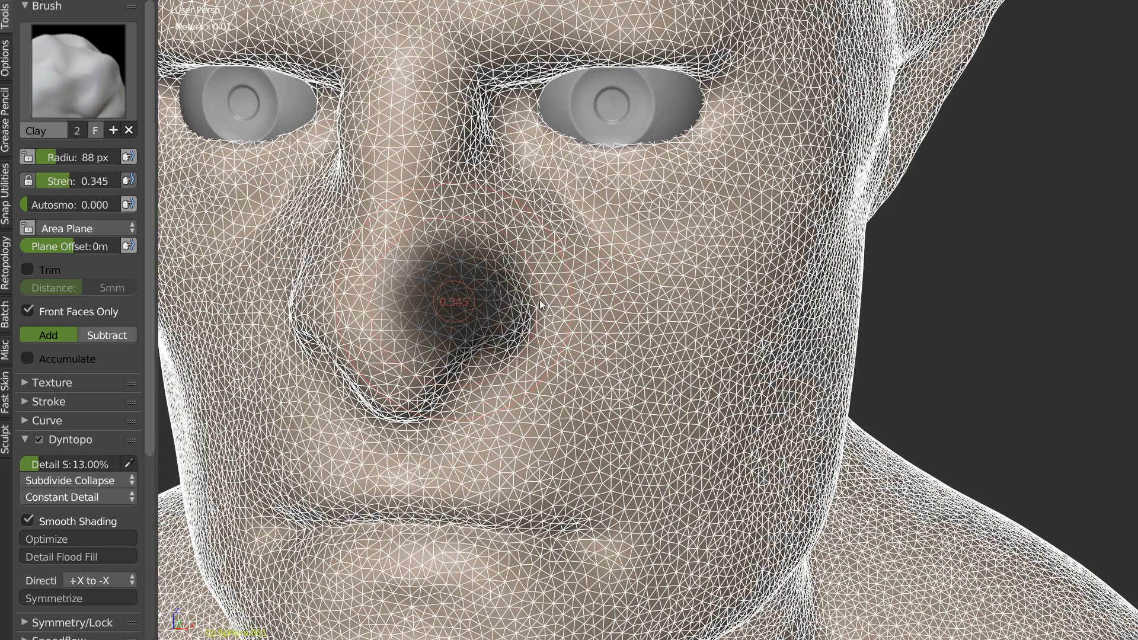
pyautogui.click(530, 300)
# Step: Hide the wireframe and sharpen the creases beneath the nose and around the nostrils with the Crease brush
pyautogui.press('w')
pyautogui.click(418, 317)
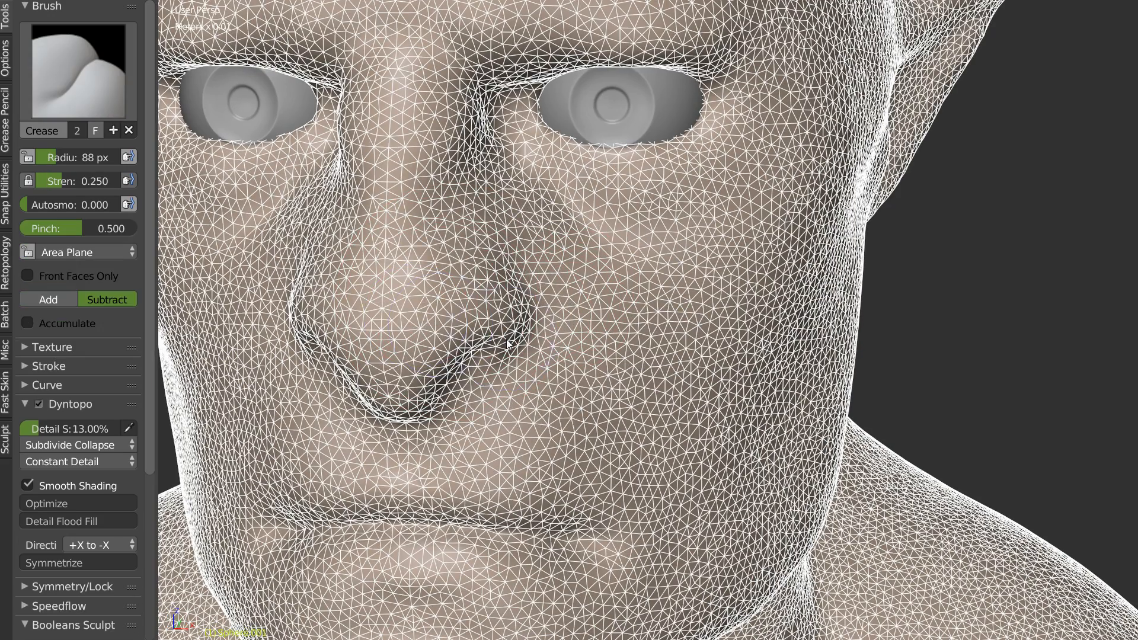
pyautogui.press('z')
pyautogui.moveTo(428, 383); pyautogui.dragTo(449, 351, button='middle')
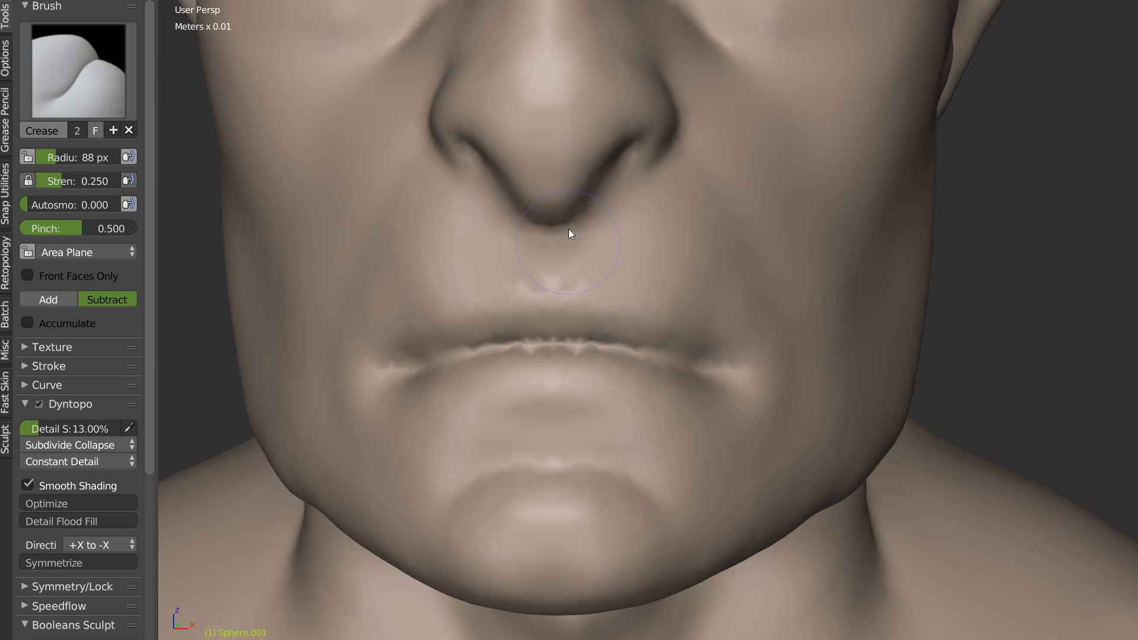
pyautogui.moveTo(567, 233); pyautogui.dragTo(559, 260, button='middle')
pyautogui.scroll(2, 556, 287)
pyautogui.moveTo(450, 348)
pyautogui.mouseDown()
pyautogui.moveTo(536, 298)
pyautogui.moveTo(590, 223)
pyautogui.mouseUp()
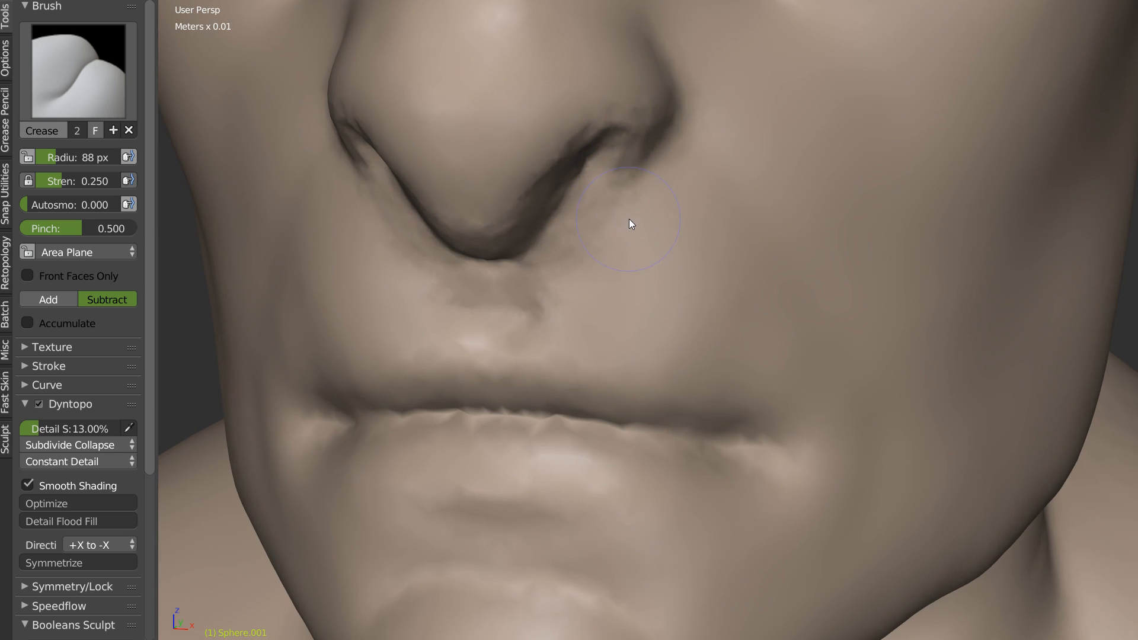
# Step: Switch to the Clay brush and set its Autosmooth to 0.164
pyautogui.rightClick(629, 220)
pyautogui.rightClick(626, 249)
pyautogui.scroll(-4, 627, 247)
pyautogui.moveTo(602, 268); pyautogui.dragTo(627, 237, button='middle')
pyautogui.keyDown('shift'); pyautogui.moveTo(690, 202); pyautogui.dragTo(619, 261, button='middle'); pyautogui.keyUp('shift')
pyautogui.scroll(-2, 619, 261)
pyautogui.scroll(1, 635, 242)
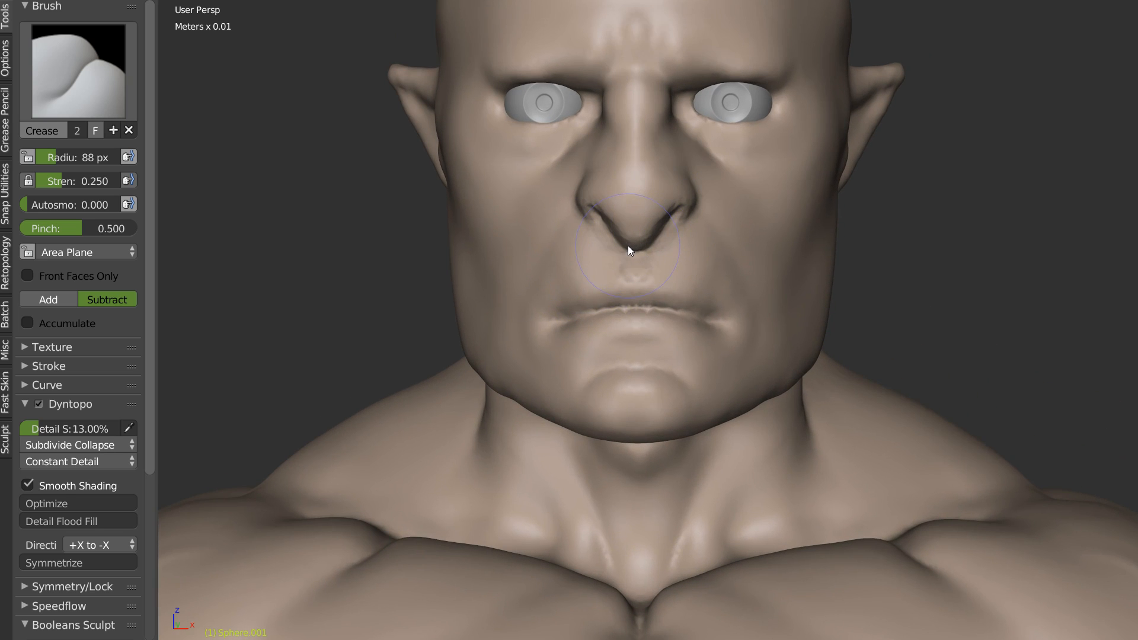
pyautogui.press('w')
pyautogui.click(747, 245)
pyautogui.scroll(2, 690, 233)
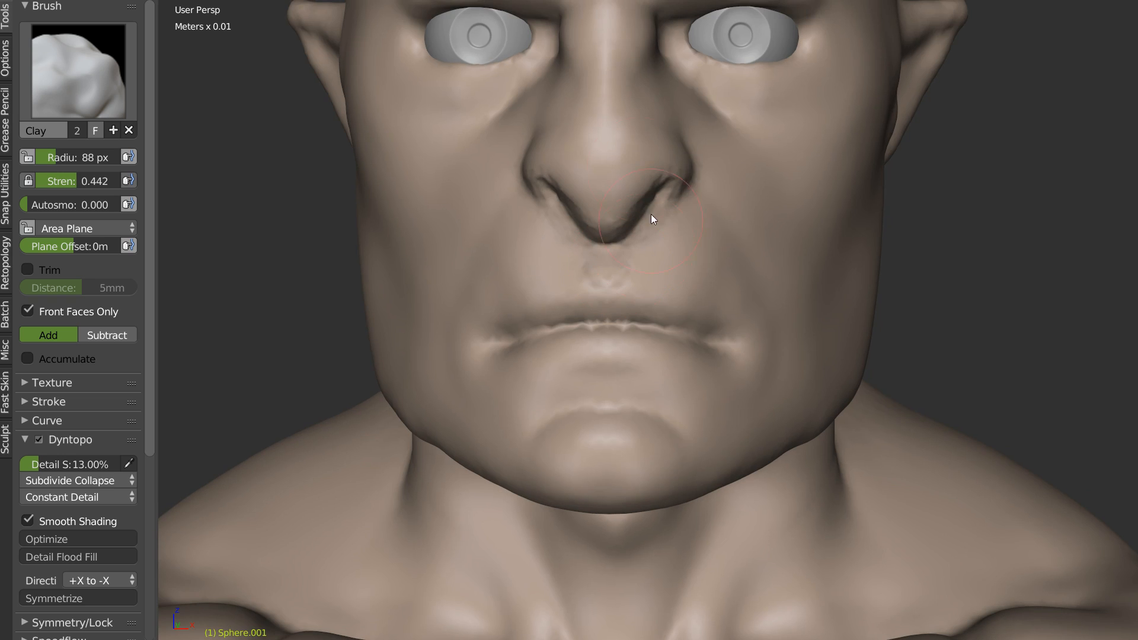
pyautogui.rightClick(625, 260)
pyautogui.rightClick(624, 262)
pyautogui.moveTo(559, 360); pyautogui.dragTo(586, 360)
# Step: Set the Clay strength to 0 and refine the mesh around the nose, upper lip and under-eye area, checking it in wireframe
pyautogui.moveTo(672, 285); pyautogui.dragTo(562, 307, button='middle')
pyautogui.scroll(3, 551, 291)
pyautogui.keyDown('shift'); pyautogui.moveTo(544, 267); pyautogui.dragTo(623, 245, button='middle'); pyautogui.keyUp('shift')
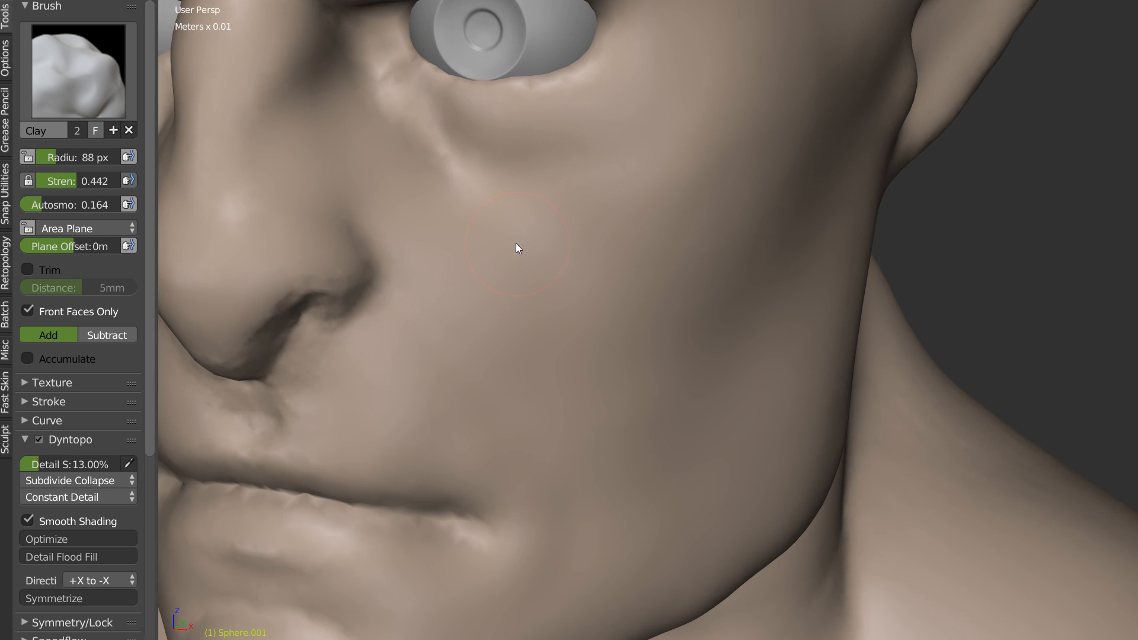
pyautogui.hotkey('shift', 'f')
pyautogui.click(625, 275)
pyautogui.keyDown('shift'); pyautogui.moveTo(448, 348); pyautogui.dragTo(481, 299, button='middle'); pyautogui.keyUp('shift')
pyautogui.press('z')
pyautogui.moveTo(389, 303)
pyautogui.mouseDown()
pyautogui.moveTo(394, 311)
pyautogui.moveTo(500, 153)
pyautogui.moveTo(551, 175)
pyautogui.moveTo(446, 79)
pyautogui.moveTo(566, 87)
pyautogui.moveTo(491, 201)
pyautogui.mouseUp()
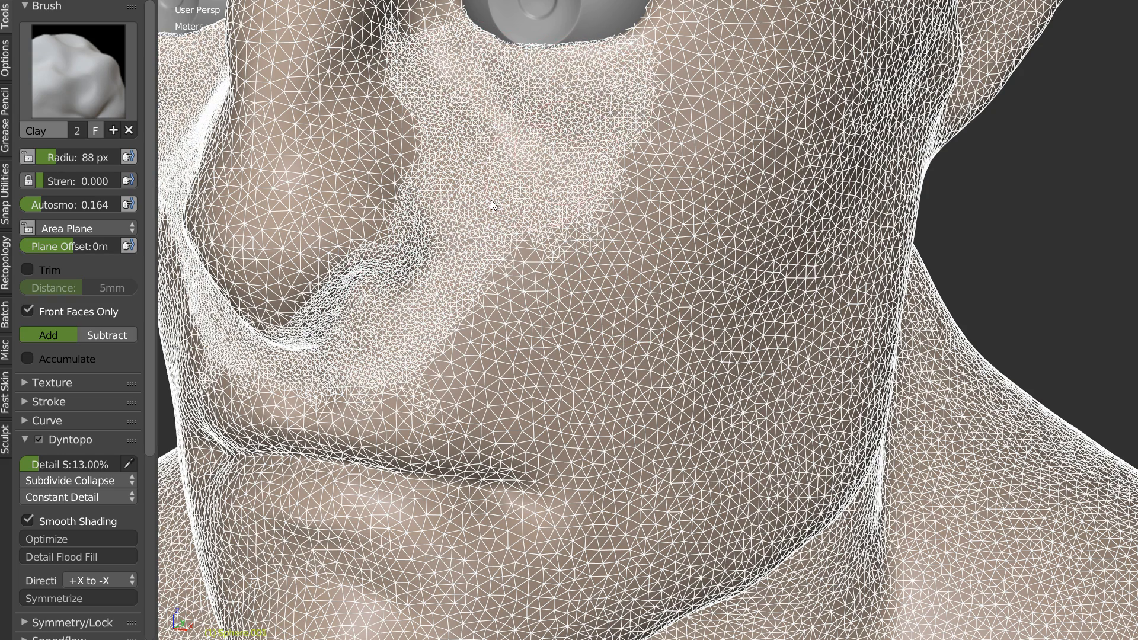
pyautogui.press('z')
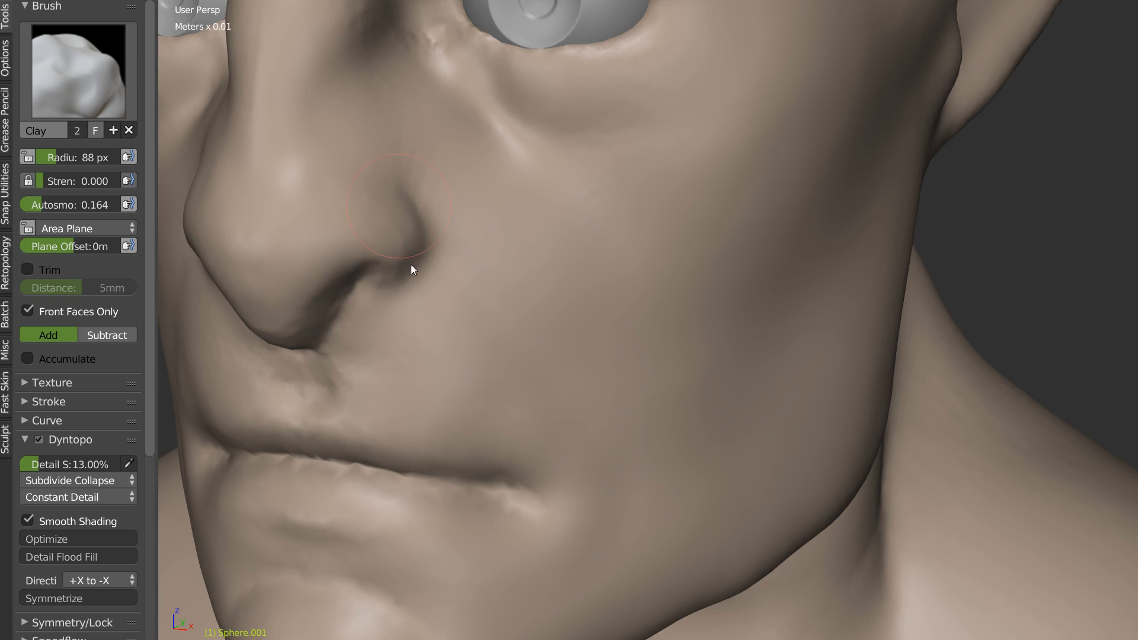
# Step: Smooth the surface between the nose and upper lip and around the mouth
pyautogui.moveTo(338, 408)
pyautogui.keyDown('shift'); pyautogui.mouseDown()
pyautogui.moveTo(318, 456)
pyautogui.moveTo(268, 476)
pyautogui.moveTo(508, 491)
pyautogui.moveTo(335, 432)
pyautogui.mouseUp(); pyautogui.keyUp('shift')
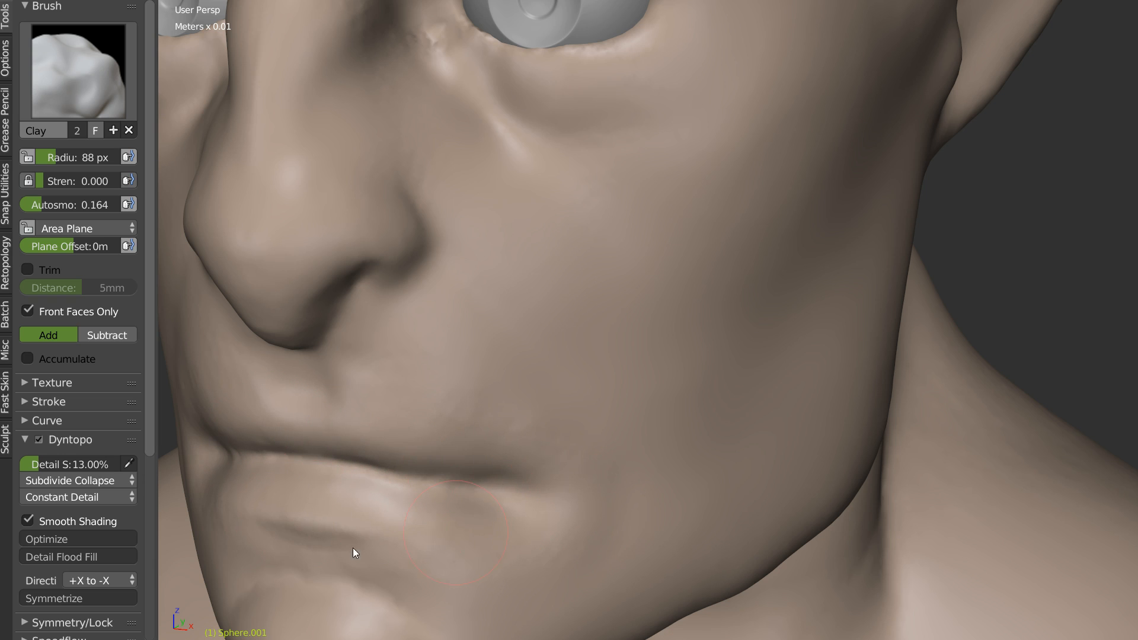
pyautogui.moveTo(652, 305); pyautogui.dragTo(703, 268, button='middle')
pyautogui.scroll(-5, 533, 353)
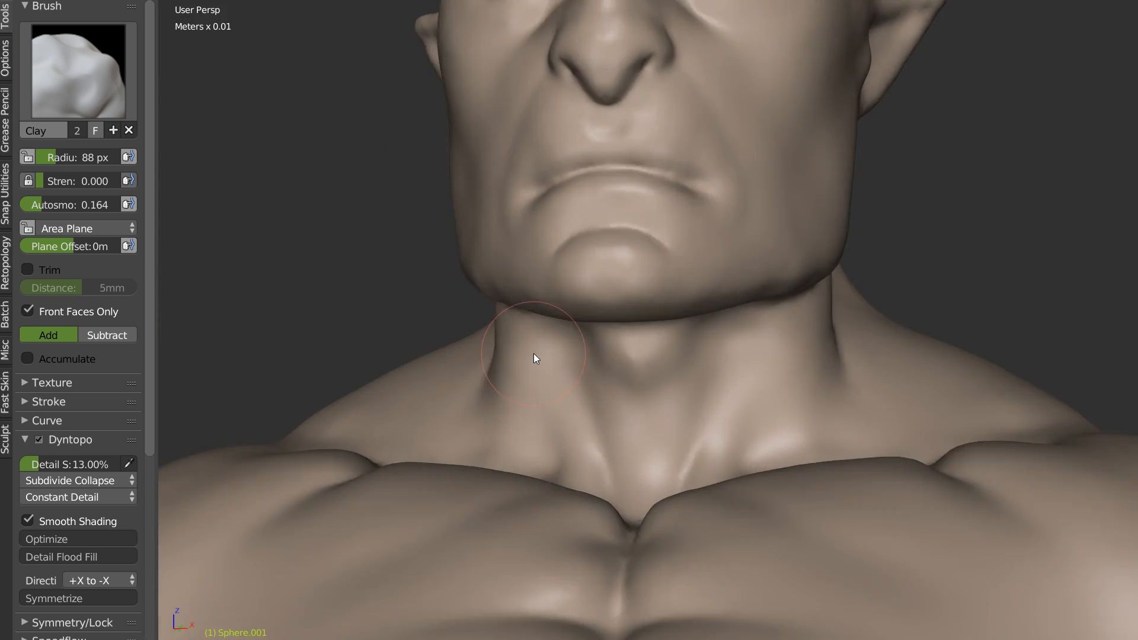
pyautogui.scroll(2, 581, 326)
pyautogui.moveTo(627, 303); pyautogui.dragTo(594, 345, button='middle')
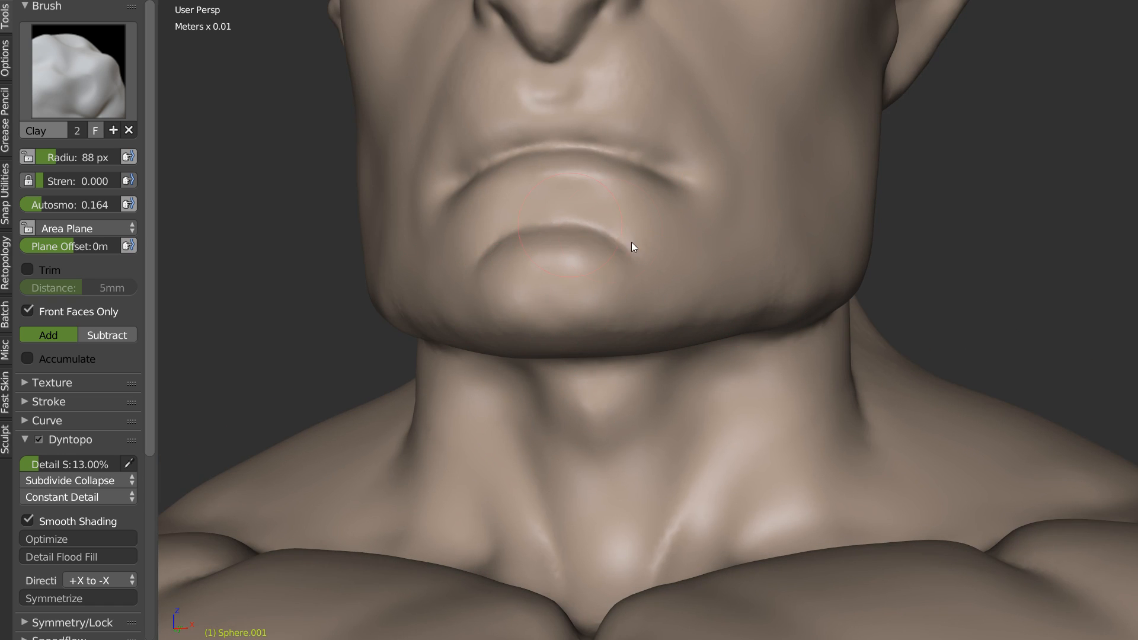
pyautogui.moveTo(637, 319); pyautogui.dragTo(734, 279, button='middle')
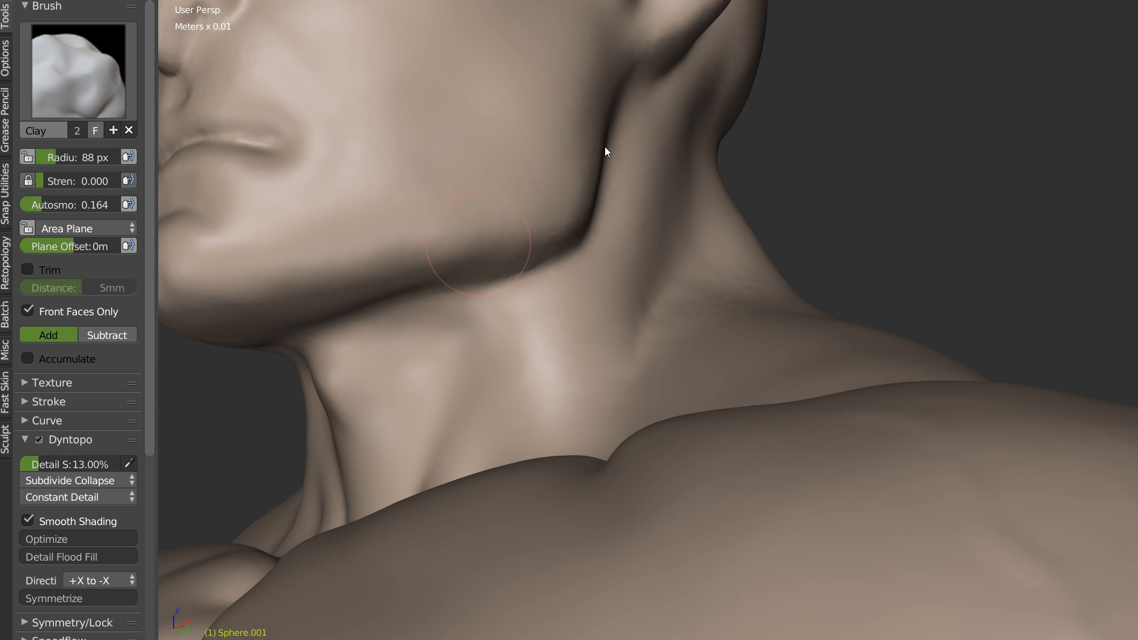
pyautogui.moveTo(560, 83); pyautogui.dragTo(491, 314, button='middle')
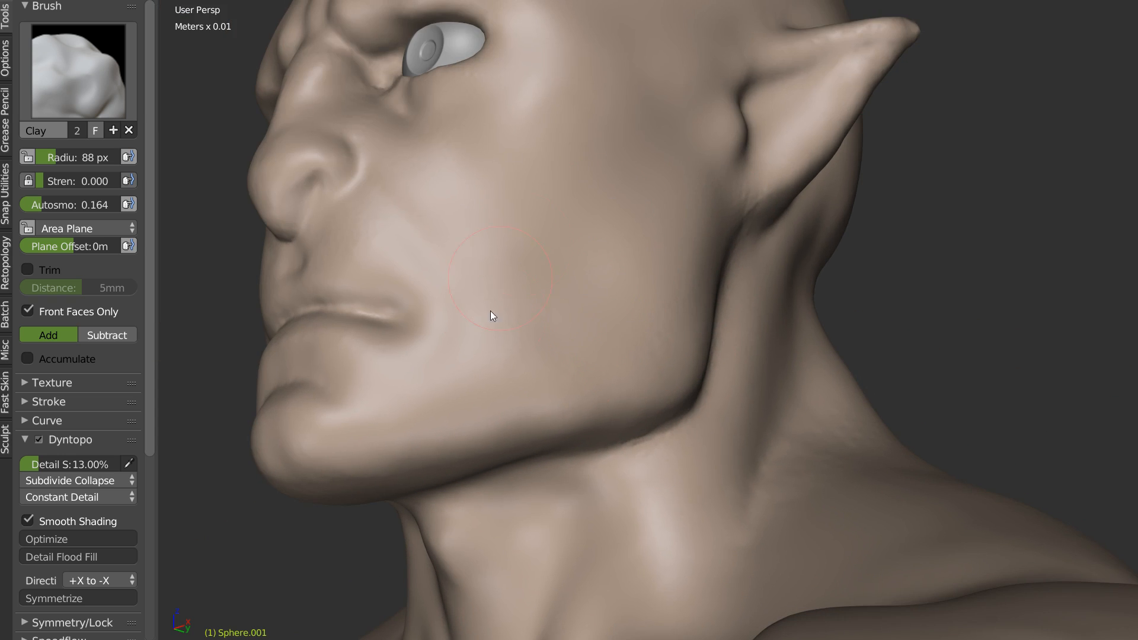
pyautogui.moveTo(475, 153)
pyautogui.mouseDown(button='middle')
pyautogui.moveTo(549, 254)
pyautogui.moveTo(529, 240)
pyautogui.mouseUp(button='middle')
# Step: Refine the mesh across the rest of the face and head with the zero-strength Clay brush, checking it in wireframe
pyautogui.press('z')
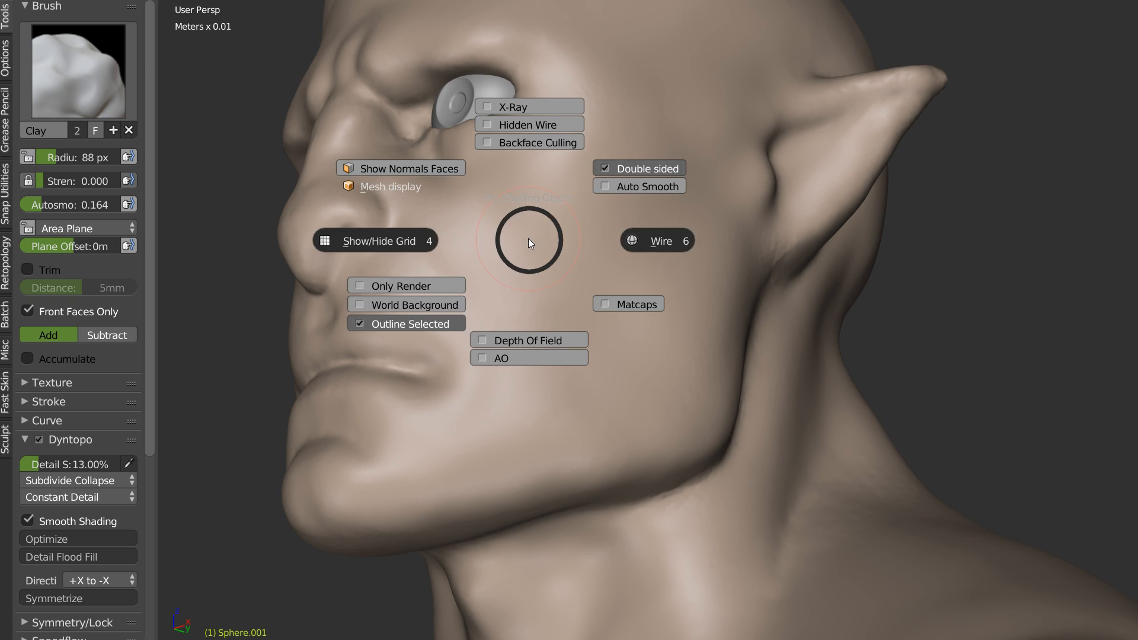
pyautogui.click(660, 243)
pyautogui.moveTo(589, 215); pyautogui.dragTo(380, 294, button='middle')
pyautogui.moveTo(380, 295)
pyautogui.mouseDown()
pyautogui.moveTo(370, 216)
pyautogui.moveTo(314, 166)
pyautogui.moveTo(426, 125)
pyautogui.moveTo(518, 209)
pyautogui.moveTo(662, 168)
pyautogui.moveTo(654, 335)
pyautogui.moveTo(736, 285)
pyautogui.moveTo(802, 289)
pyautogui.moveTo(866, 186)
pyautogui.moveTo(694, 184)
pyautogui.moveTo(670, 261)
pyautogui.mouseUp()
pyautogui.moveTo(670, 261); pyautogui.dragTo(528, 342, button='middle')
pyautogui.moveTo(291, 389)
pyautogui.mouseDown()
pyautogui.moveTo(438, 355)
pyautogui.moveTo(499, 327)
pyautogui.moveTo(401, 355)
pyautogui.moveTo(448, 355)
pyautogui.moveTo(564, 287)
pyautogui.mouseUp()
pyautogui.moveTo(563, 287); pyautogui.dragTo(554, 339, button='middle')
pyautogui.moveTo(490, 543)
pyautogui.mouseDown()
pyautogui.moveTo(522, 512)
pyautogui.moveTo(594, 356)
pyautogui.moveTo(665, 237)
pyautogui.moveTo(681, 157)
pyautogui.moveTo(593, 167)
pyautogui.moveTo(273, 118)
pyautogui.moveTo(237, 101)
pyautogui.moveTo(266, 84)
pyautogui.mouseUp()
pyautogui.moveTo(486, 118)
pyautogui.mouseDown()
pyautogui.moveTo(444, 102)
pyautogui.moveTo(531, 93)
pyautogui.mouseUp()
pyautogui.moveTo(531, 94)
pyautogui.mouseDown(button='middle')
pyautogui.moveTo(485, 187)
pyautogui.moveTo(322, 245)
pyautogui.mouseUp(button='middle')
pyautogui.moveTo(322, 245)
pyautogui.mouseDown()
pyautogui.moveTo(253, 198)
pyautogui.moveTo(339, 270)
pyautogui.moveTo(348, 337)
pyautogui.moveTo(324, 294)
pyautogui.mouseUp()
pyautogui.moveTo(325, 295)
pyautogui.mouseDown(button='middle')
pyautogui.moveTo(481, 279)
pyautogui.moveTo(553, 287)
pyautogui.moveTo(480, 322)
pyautogui.moveTo(693, 260)
pyautogui.moveTo(578, 345)
pyautogui.mouseUp(button='middle')
pyautogui.moveTo(578, 344)
pyautogui.mouseDown()
pyautogui.moveTo(536, 225)
pyautogui.moveTo(531, 145)
pyautogui.moveTo(646, 83)
pyautogui.moveTo(533, 173)
pyautogui.mouseUp()
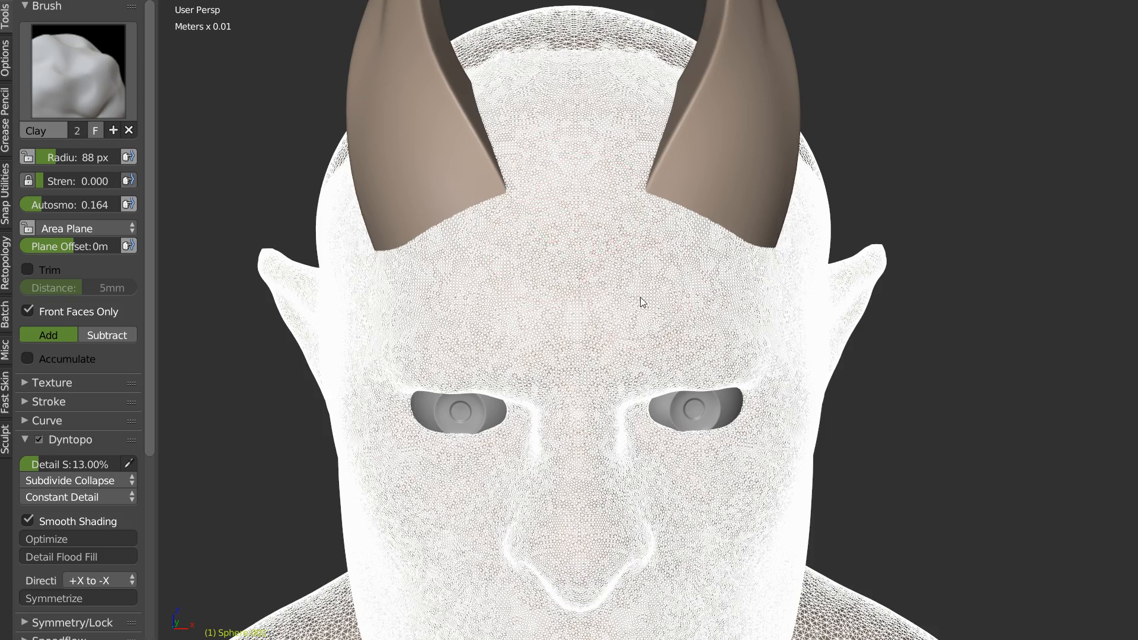
pyautogui.scroll(-1, 564, 315)
pyautogui.keyDown('shift'); pyautogui.moveTo(564, 316); pyautogui.dragTo(586, 195, button='middle'); pyautogui.keyUp('shift')
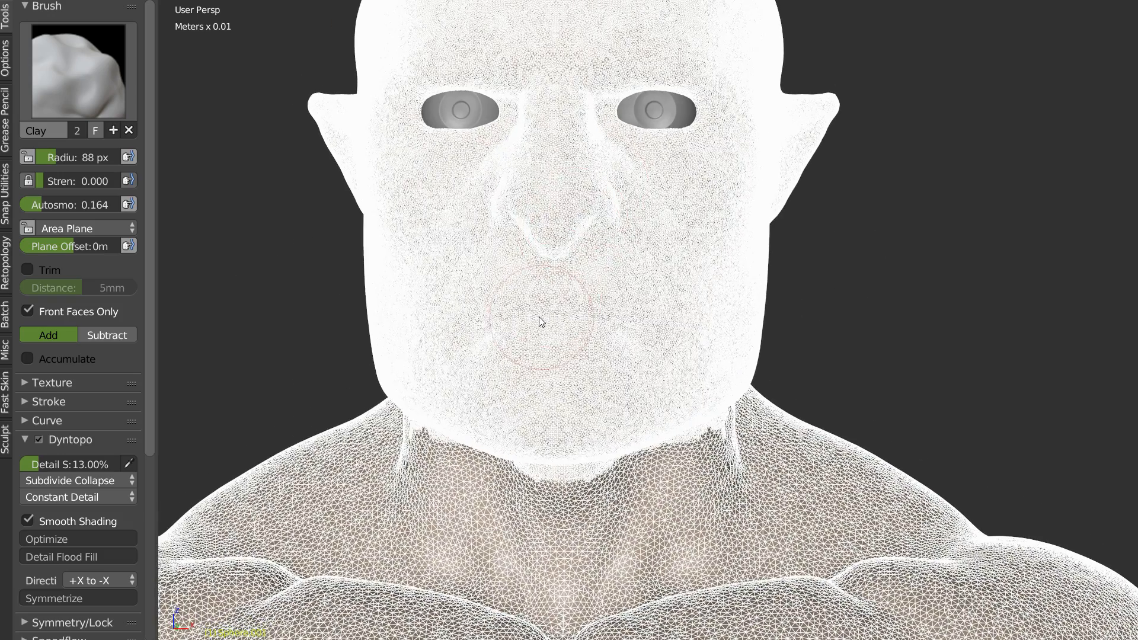
pyautogui.press('z')
pyautogui.click(676, 316)
# Step: Carve vertical frown lines between the eyebrows and a horizontal fold across the nose bridge with the Crease brush
pyautogui.scroll(2, 602, 302)
pyautogui.moveTo(556, 231)
pyautogui.keyDown('shift'); pyautogui.mouseDown(button='middle')
pyautogui.moveTo(575, 326)
pyautogui.moveTo(610, 282)
pyautogui.moveTo(605, 252)
pyautogui.mouseUp(button='middle'); pyautogui.keyUp('shift')
pyautogui.scroll(1, 584, 285)
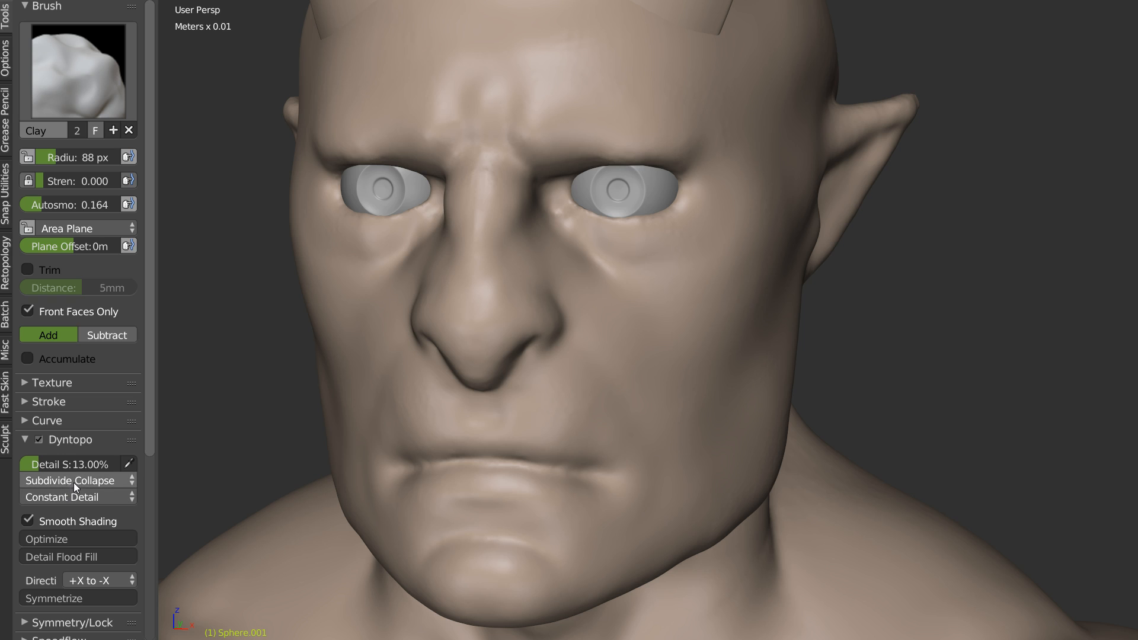
pyautogui.moveTo(582, 246); pyautogui.dragTo(613, 270, button='middle')
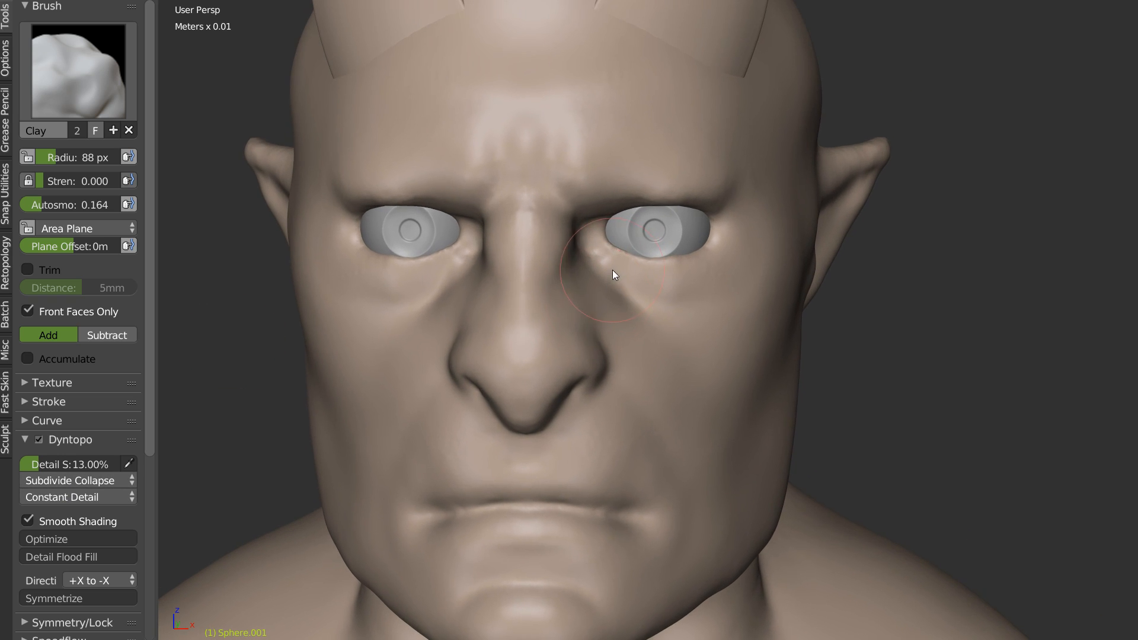
pyautogui.hotkey('shift', 'c')
pyautogui.scroll(4, 533, 197)
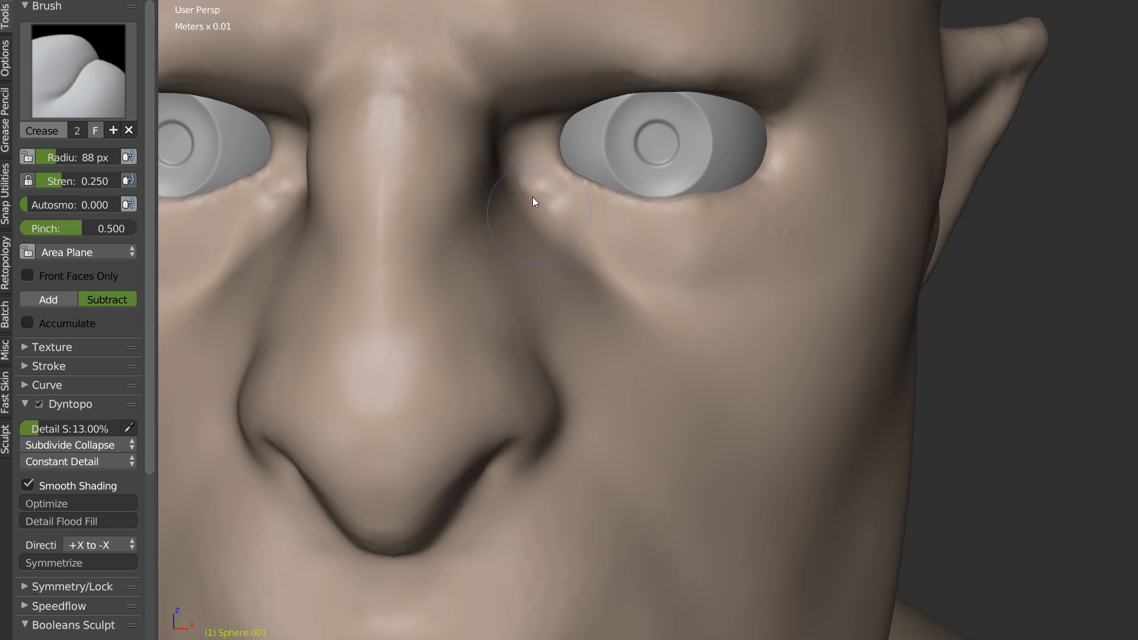
pyautogui.keyDown('shift'); pyautogui.moveTo(533, 197); pyautogui.dragTo(590, 291, button='middle'); pyautogui.keyUp('shift')
pyautogui.rightClick(589, 303)
pyautogui.press('Escape')
pyautogui.moveTo(515, 165)
pyautogui.mouseDown()
pyautogui.moveTo(533, 178)
pyautogui.moveTo(496, 120)
pyautogui.moveTo(498, 64)
pyautogui.mouseUp()
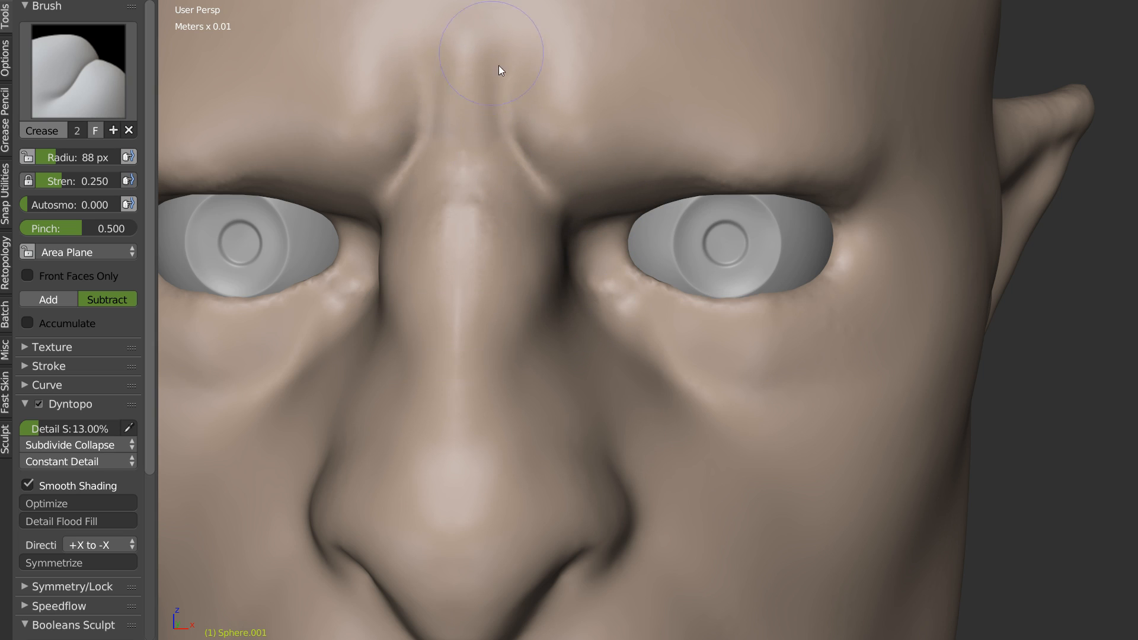
pyautogui.moveTo(430, 171); pyautogui.dragTo(496, 194)
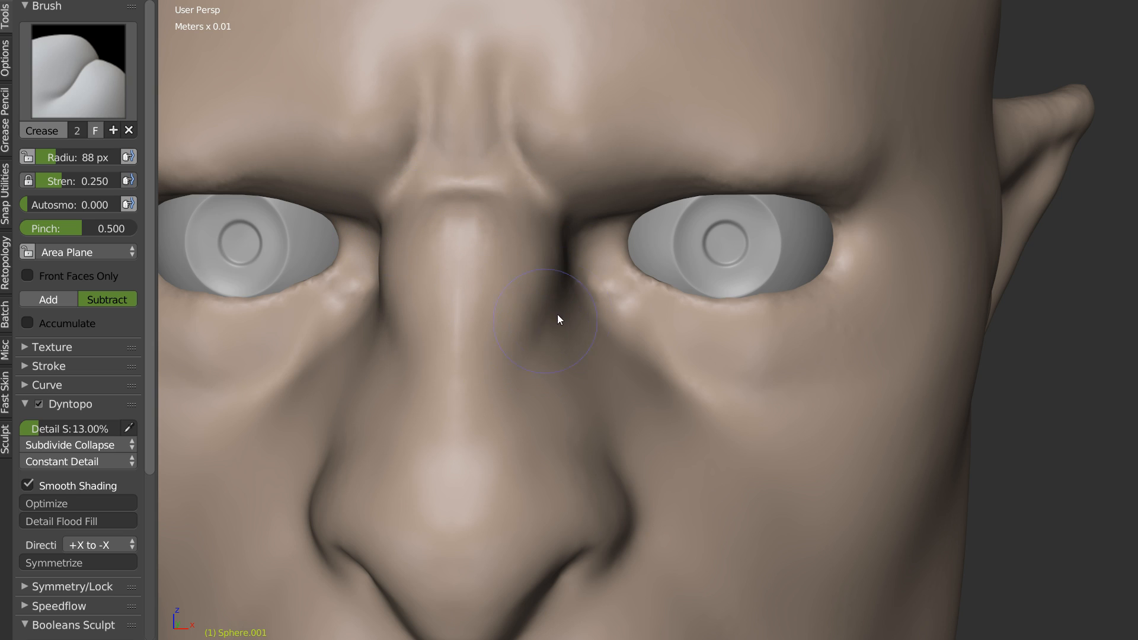
# Step: Crease the fold running down from the inner eye corner and set the brush radius to 104 px
pyautogui.moveTo(565, 310); pyautogui.dragTo(390, 249, button='middle')
pyautogui.moveTo(311, 238)
pyautogui.mouseDown()
pyautogui.moveTo(326, 240)
pyautogui.moveTo(367, 327)
pyautogui.mouseUp()
pyautogui.moveTo(401, 261); pyautogui.dragTo(423, 275, button='middle')
pyautogui.scroll(1, 440, 305)
pyautogui.press('f')
pyautogui.click(451, 308)
# Step: Set the Crease Autosmooth to 0.285 and build up the lower and upper eyelid edges with inverted strokes
pyautogui.press('w')
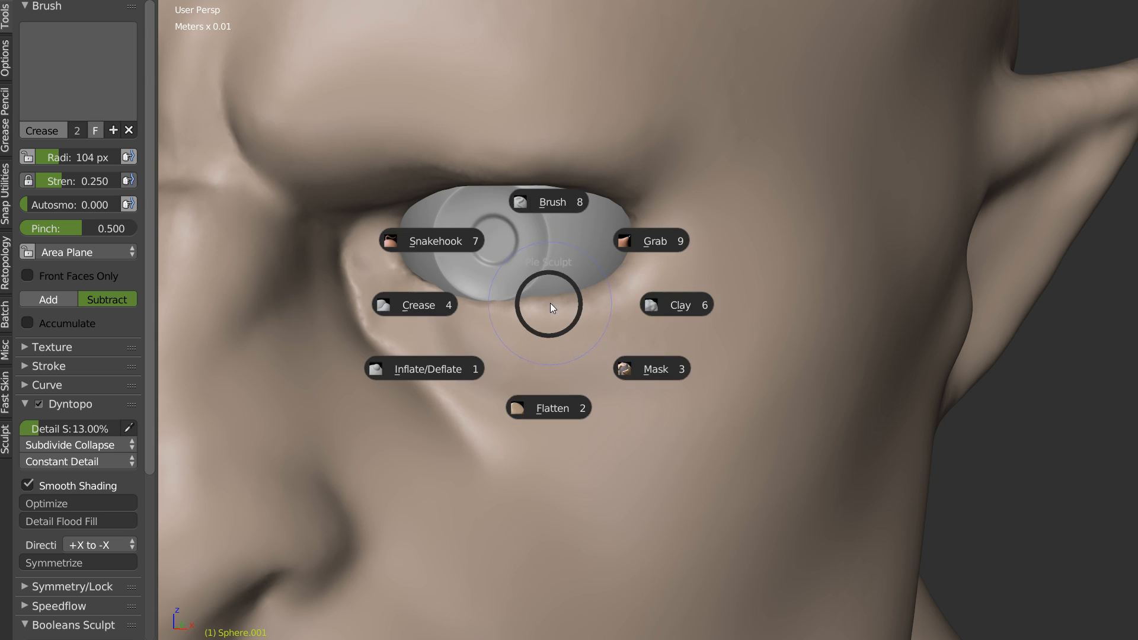
pyautogui.rightClick(538, 332)
pyautogui.rightClick(532, 309)
pyautogui.moveTo(472, 410); pyautogui.dragTo(513, 400)
pyautogui.keyDown('ctrl'); pyautogui.moveTo(419, 281); pyautogui.dragTo(424, 292); pyautogui.keyUp('ctrl')
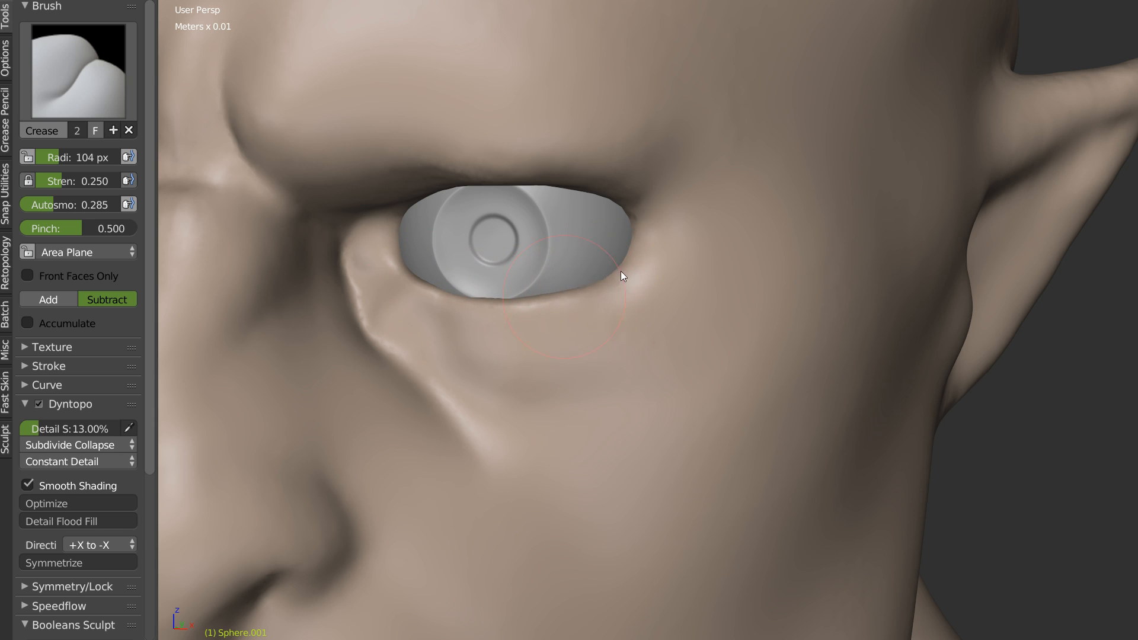
pyautogui.keyDown('ctrl'); pyautogui.moveTo(620, 271); pyautogui.dragTo(640, 244); pyautogui.keyUp('ctrl')
pyautogui.moveTo(444, 303); pyautogui.dragTo(467, 357, button='middle')
pyautogui.moveTo(405, 176)
pyautogui.keyDown('ctrl'); pyautogui.mouseDown()
pyautogui.moveTo(478, 119)
pyautogui.moveTo(586, 137)
pyautogui.moveTo(637, 163)
pyautogui.mouseUp(); pyautogui.keyUp('ctrl')
pyautogui.moveTo(613, 179); pyautogui.dragTo(617, 229, button='middle')
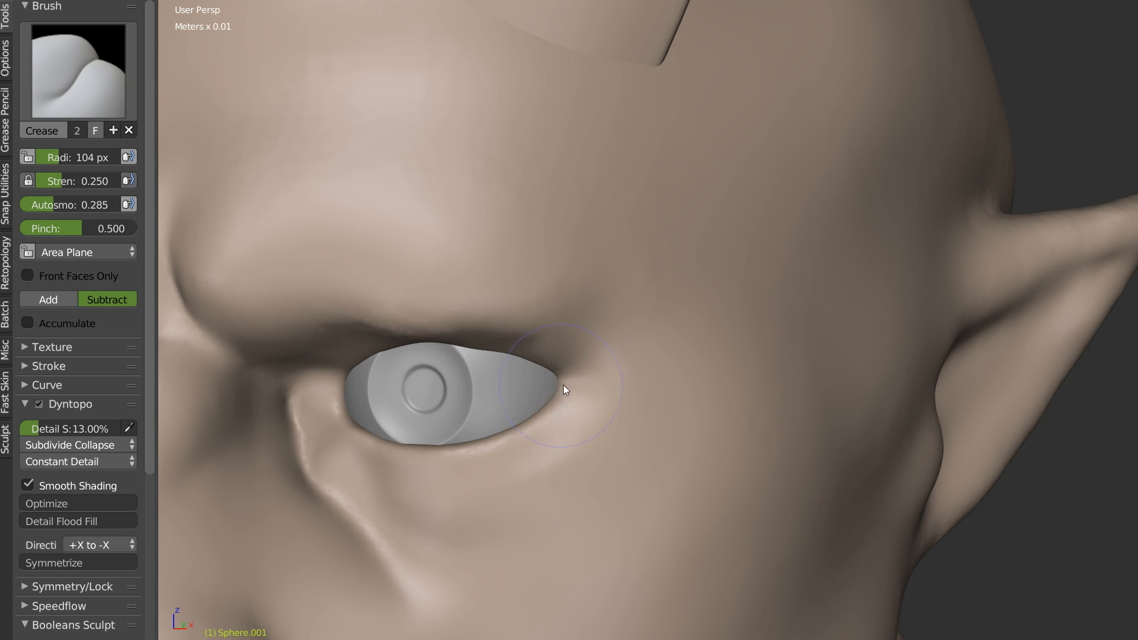
pyautogui.moveTo(579, 371); pyautogui.dragTo(583, 417, button='middle')
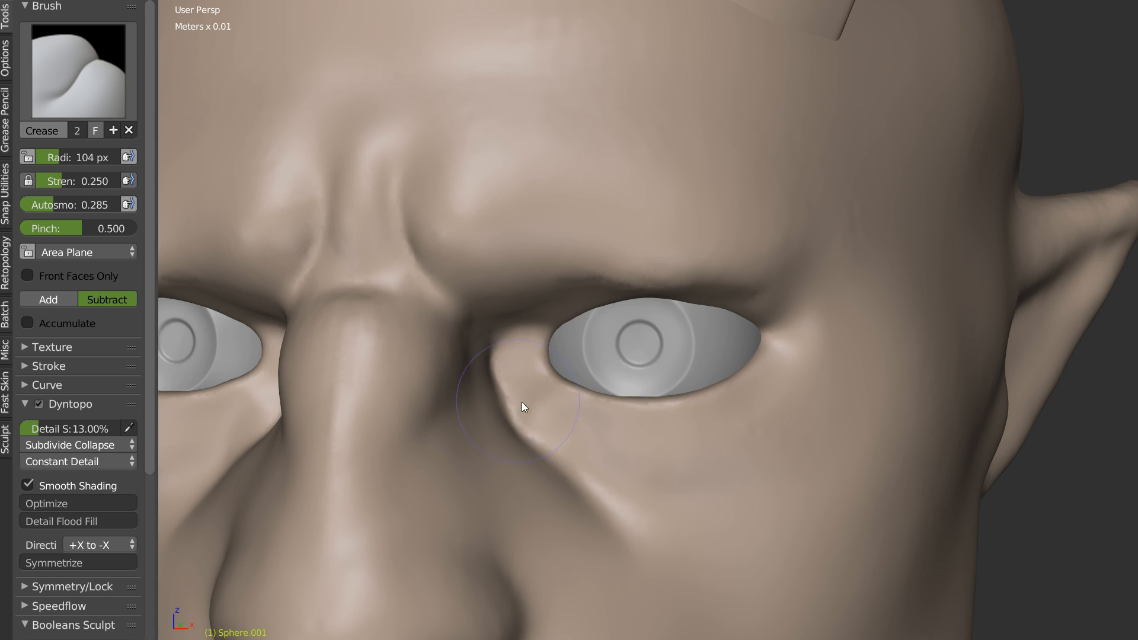
# Step: Deepen the folds running diagonally under the eye from the inner corner onto the cheek with the Crease brush
pyautogui.scroll(3, 535, 294)
pyautogui.moveTo(535, 294); pyautogui.dragTo(386, 281, button='middle')
pyautogui.scroll(2, 386, 281)
pyautogui.moveTo(374, 278)
pyautogui.mouseDown()
pyautogui.moveTo(457, 376)
pyautogui.moveTo(491, 371)
pyautogui.mouseUp()
pyautogui.moveTo(340, 289); pyautogui.dragTo(459, 438)
pyautogui.moveTo(365, 305); pyautogui.dragTo(478, 452)
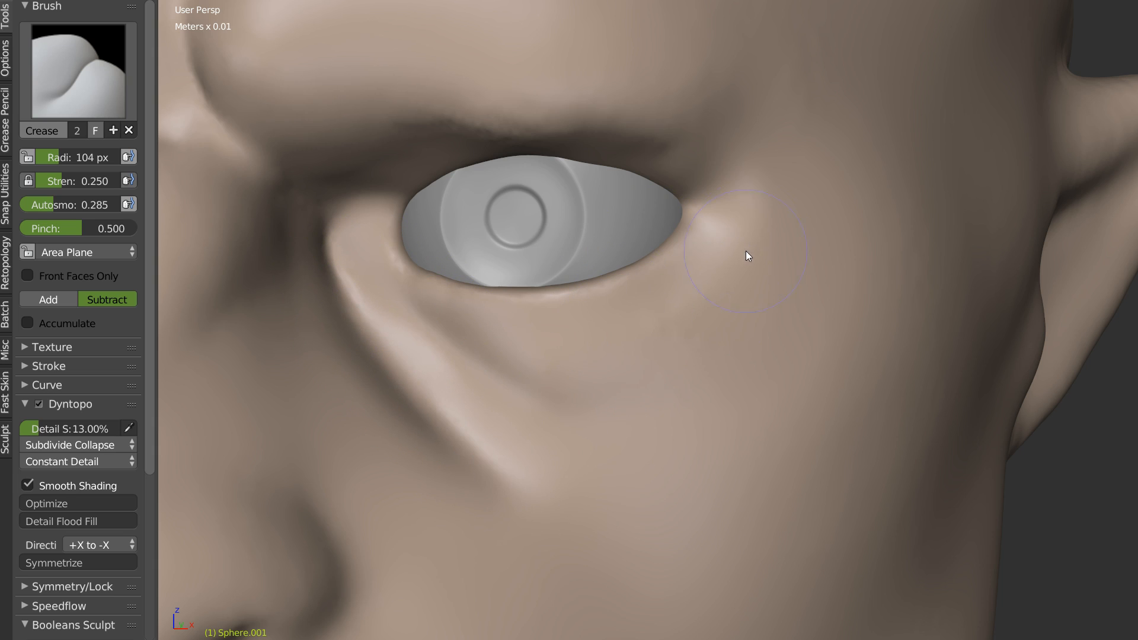
# Step: Carve the upper eyelid crease from the inner corner across to the outer side of the eye
pyautogui.moveTo(545, 148)
pyautogui.mouseDown(button='middle')
pyautogui.moveTo(557, 234)
pyautogui.moveTo(542, 187)
pyautogui.moveTo(493, 231)
pyautogui.moveTo(385, 240)
pyautogui.mouseUp(button='middle')
pyautogui.moveTo(376, 242); pyautogui.dragTo(428, 224)
pyautogui.moveTo(348, 275); pyautogui.dragTo(454, 216)
pyautogui.moveTo(369, 248); pyautogui.dragTo(547, 187)
pyautogui.moveTo(460, 213)
pyautogui.mouseDown()
pyautogui.moveTo(525, 185)
pyautogui.moveTo(677, 183)
pyautogui.mouseUp()
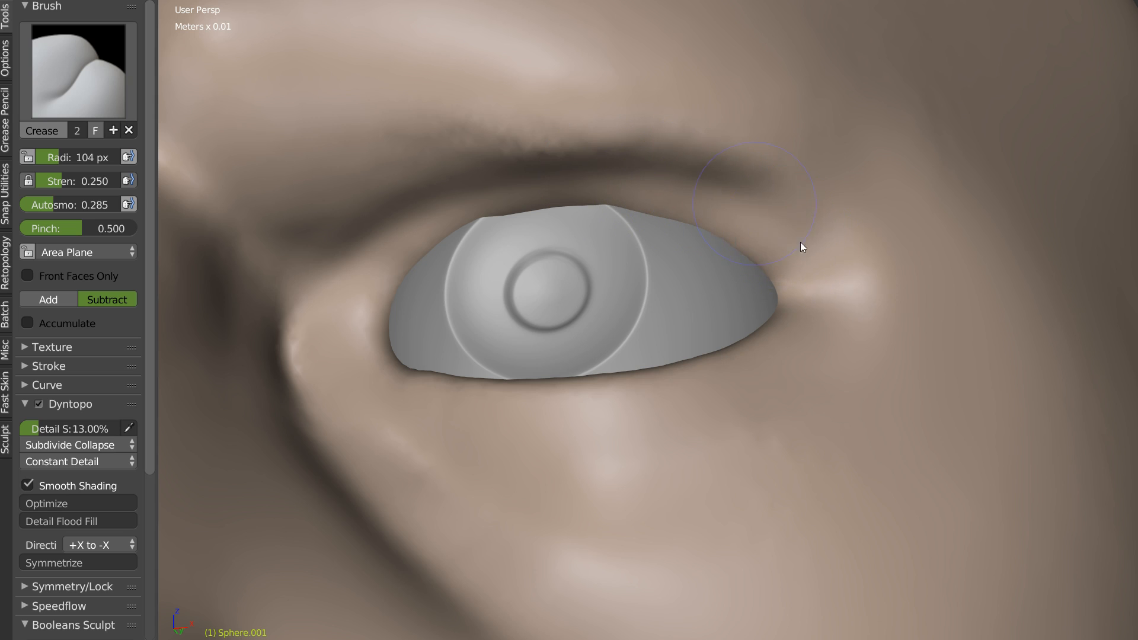
# Step: Set the Crease Autosmooth to 0, extend the upper lid crease past the outer eye corner and define the lower eyelid rim
pyautogui.press('w')
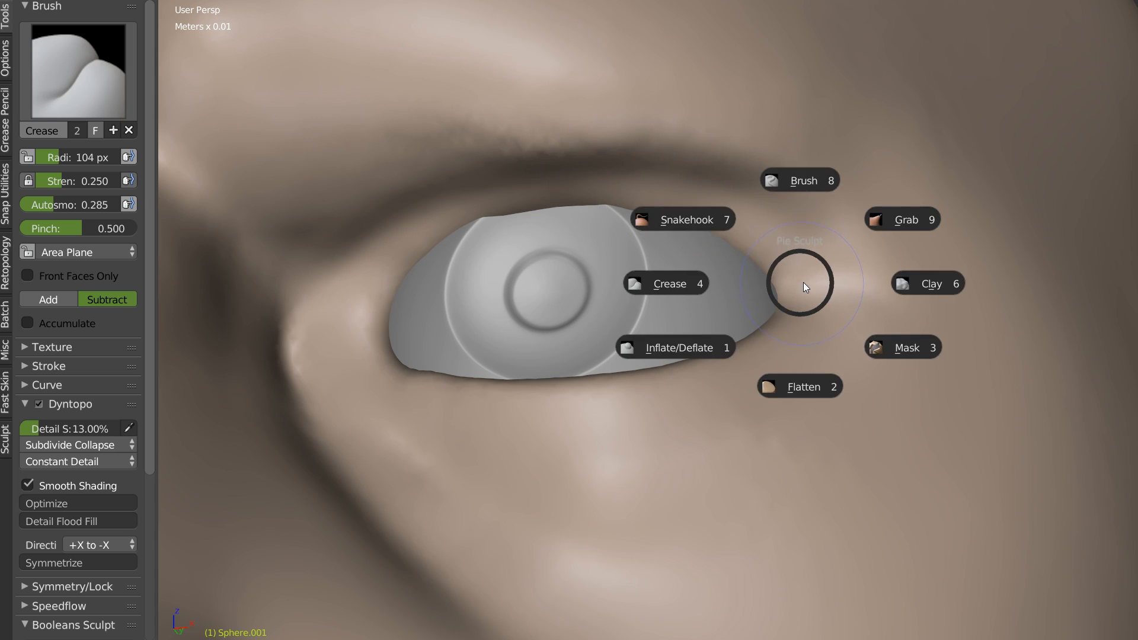
pyautogui.rightClick(799, 287)
pyautogui.moveTo(760, 385); pyautogui.dragTo(672, 389)
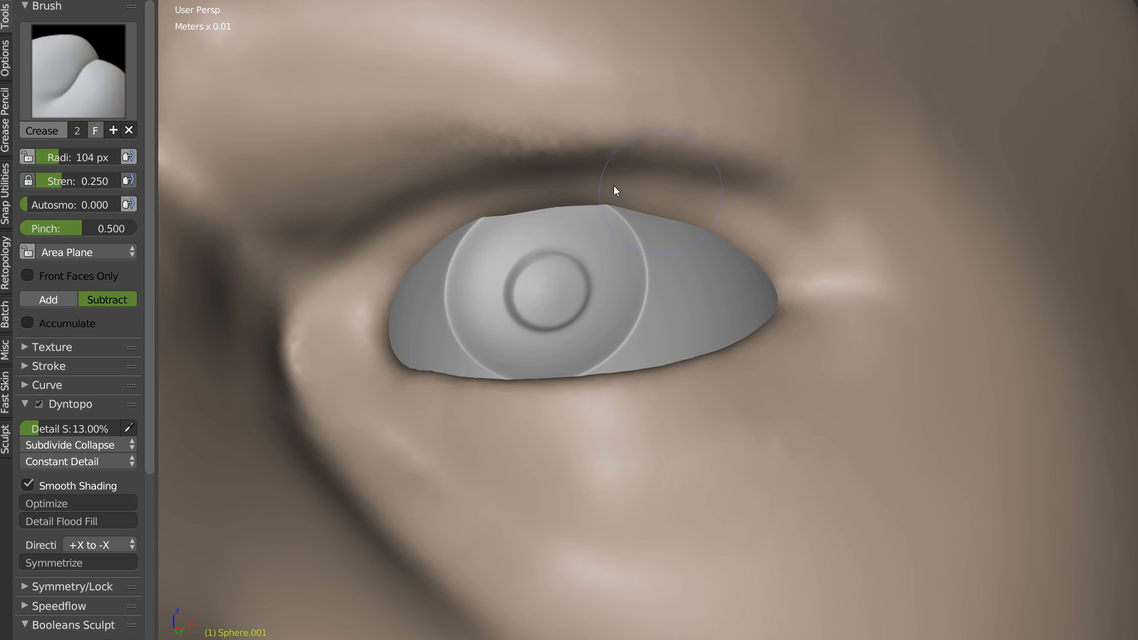
pyautogui.moveTo(732, 208)
pyautogui.mouseDown()
pyautogui.moveTo(890, 297)
pyautogui.moveTo(904, 286)
pyautogui.mouseUp()
pyautogui.moveTo(845, 308)
pyautogui.mouseDown(button='middle')
pyautogui.moveTo(800, 209)
pyautogui.moveTo(592, 355)
pyautogui.moveTo(613, 202)
pyautogui.moveTo(563, 326)
pyautogui.mouseUp(button='middle')
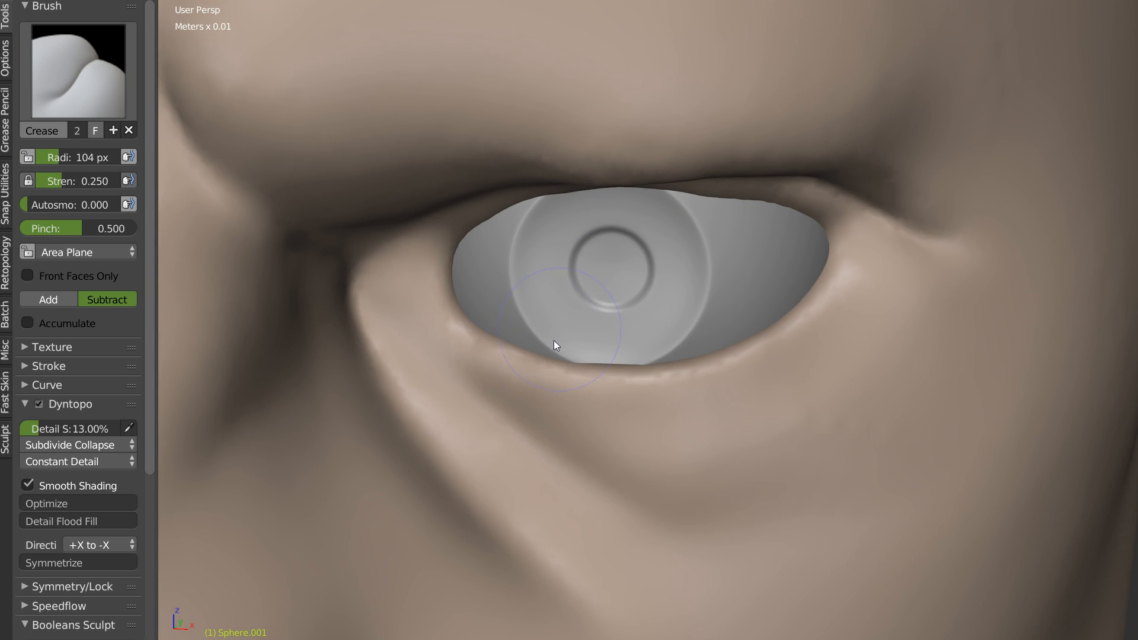
pyautogui.moveTo(515, 367)
pyautogui.keyDown('ctrl'); pyautogui.mouseDown()
pyautogui.moveTo(686, 383)
pyautogui.moveTo(785, 344)
pyautogui.moveTo(850, 249)
pyautogui.mouseUp(); pyautogui.keyUp('ctrl')
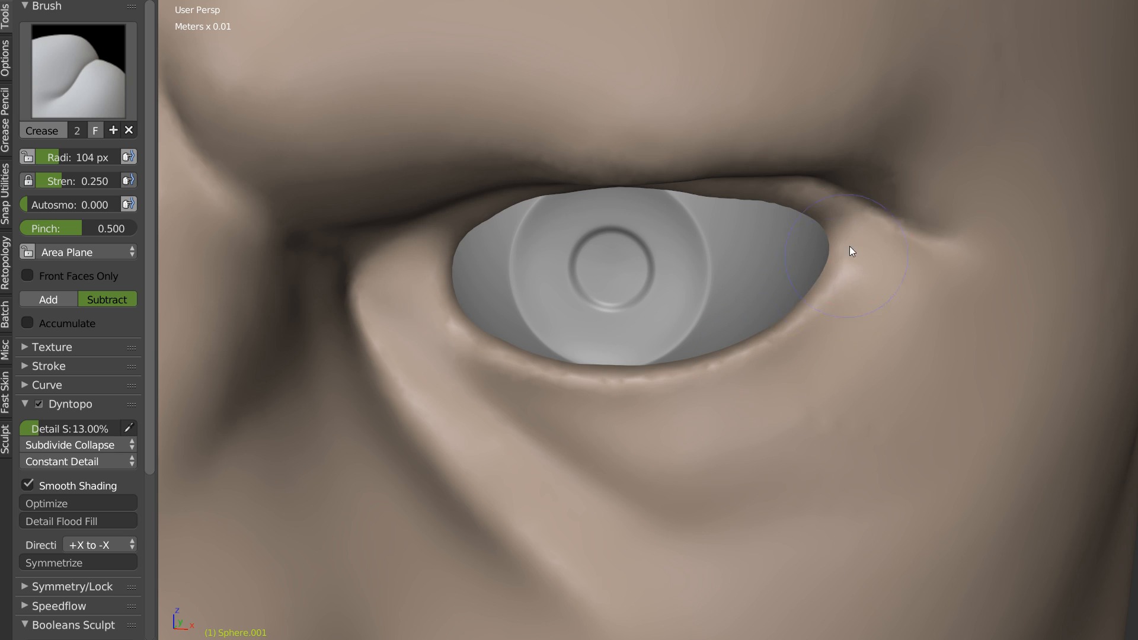
pyautogui.keyDown('shift'); pyautogui.moveTo(818, 305); pyautogui.dragTo(803, 334); pyautogui.keyUp('shift')
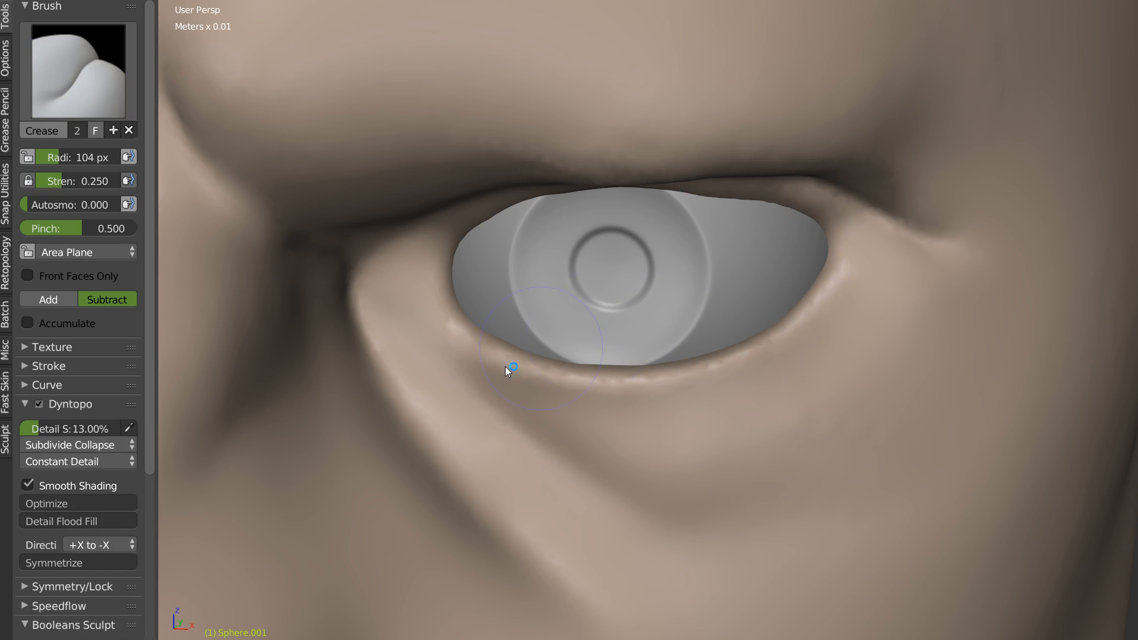
# Step: Carve the tear duct hollow at the inner eye corner with repeated Crease strokes
pyautogui.keyDown('shift'); pyautogui.moveTo(410, 316); pyautogui.dragTo(442, 302, button='middle'); pyautogui.keyUp('shift')
pyautogui.press('k')
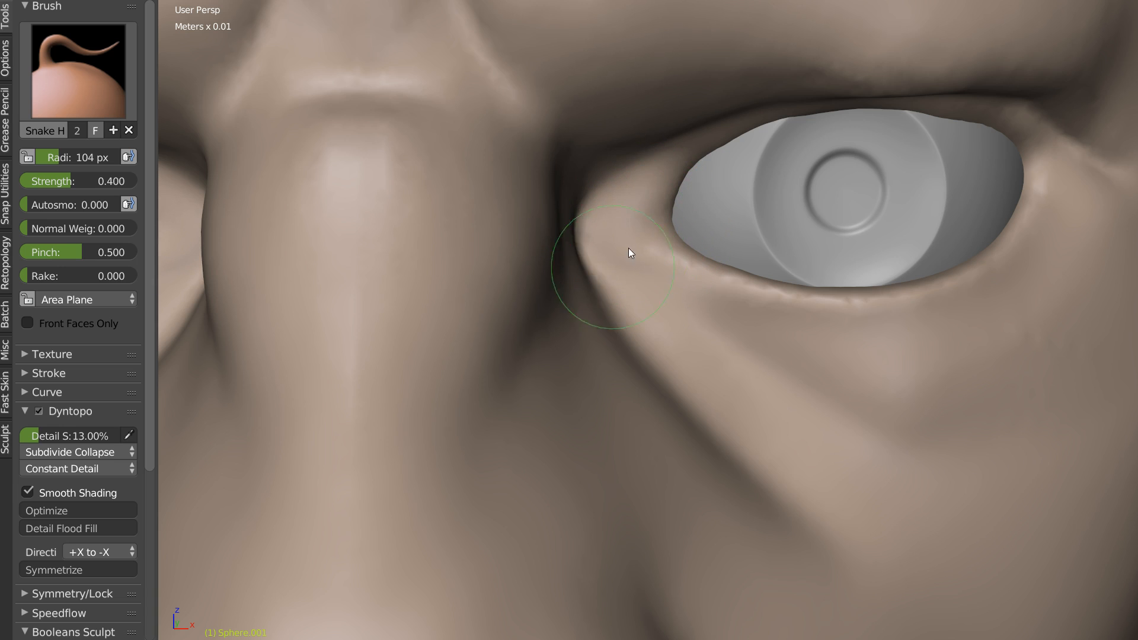
pyautogui.hotkey('shift', 'c')
pyautogui.scroll(1, 637, 216)
pyautogui.moveTo(661, 138)
pyautogui.keyDown('shift'); pyautogui.mouseDown(button='middle')
pyautogui.moveTo(623, 259)
pyautogui.moveTo(632, 197)
pyautogui.mouseUp(button='middle'); pyautogui.keyUp('shift')
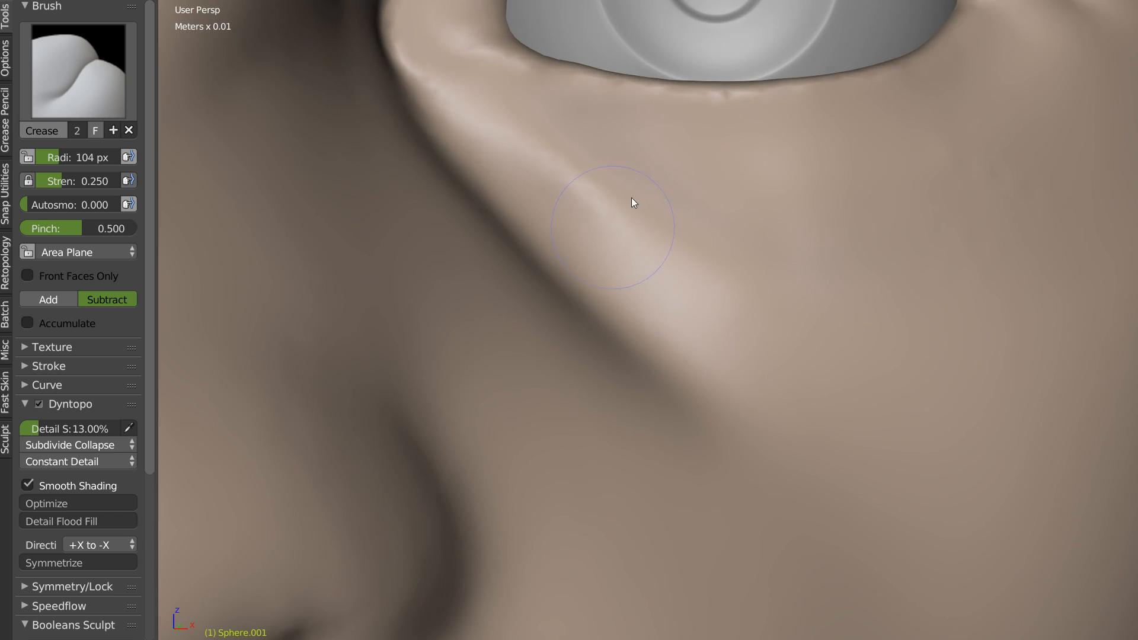
pyautogui.keyDown('shift'); pyautogui.moveTo(595, 27); pyautogui.dragTo(601, 211, button='middle'); pyautogui.keyUp('shift')
pyautogui.moveTo(502, 161); pyautogui.dragTo(458, 212)
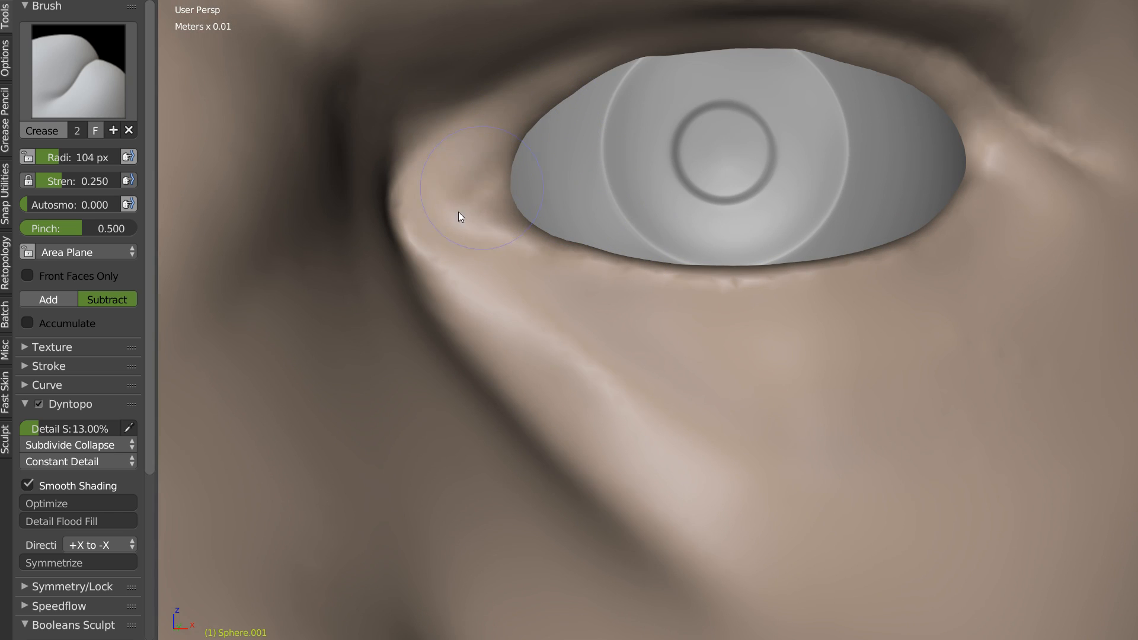
pyautogui.moveTo(505, 158); pyautogui.dragTo(446, 224)
pyautogui.moveTo(478, 185); pyautogui.dragTo(446, 244)
pyautogui.moveTo(507, 166); pyautogui.dragTo(463, 233)
pyautogui.moveTo(484, 191); pyautogui.dragTo(444, 234)
pyautogui.moveTo(524, 227); pyautogui.dragTo(452, 241)
pyautogui.moveTo(524, 228)
pyautogui.mouseDown()
pyautogui.moveTo(447, 241)
pyautogui.moveTo(462, 147)
pyautogui.moveTo(460, 175)
pyautogui.mouseUp()
# Step: Set the Crease radius to 43 px and define the upper eyelid edge down into the inner eye corner
pyautogui.press('f')
pyautogui.click(476, 165)
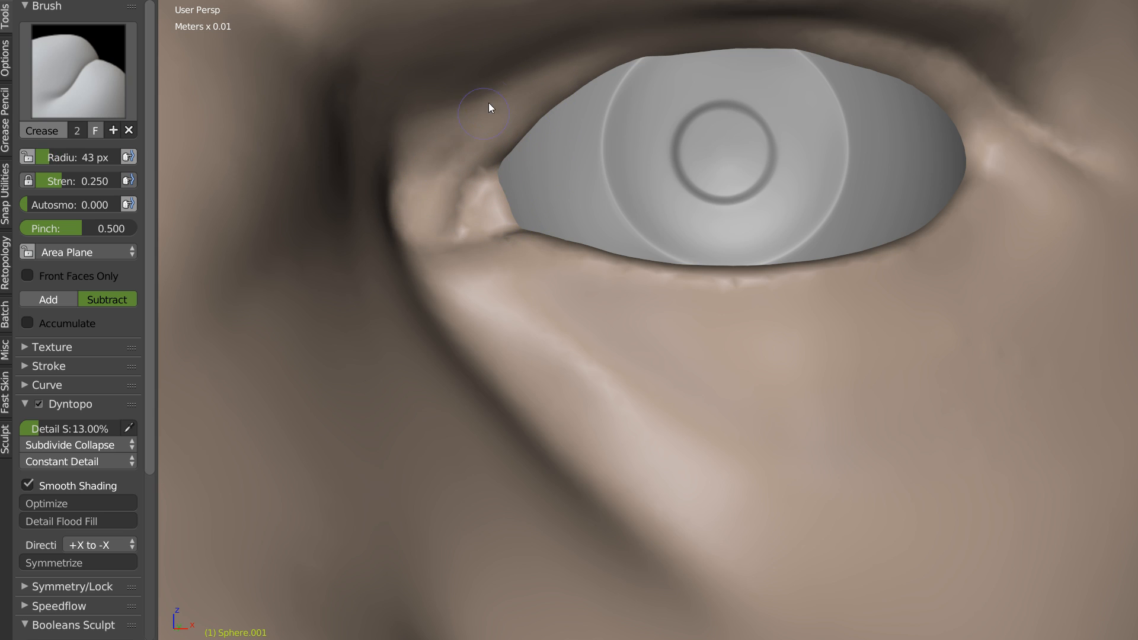
pyautogui.moveTo(501, 96)
pyautogui.mouseDown()
pyautogui.moveTo(414, 207)
pyautogui.moveTo(475, 210)
pyautogui.mouseUp()
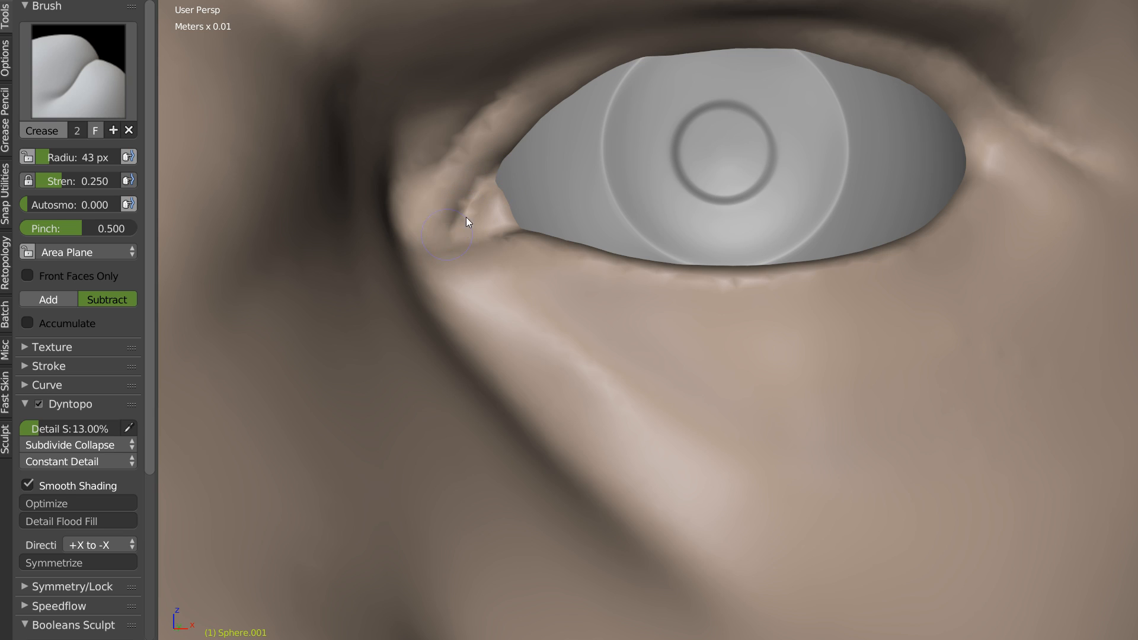
pyautogui.moveTo(502, 177); pyautogui.dragTo(538, 190, button='middle')
pyautogui.scroll(-5, 563, 186)
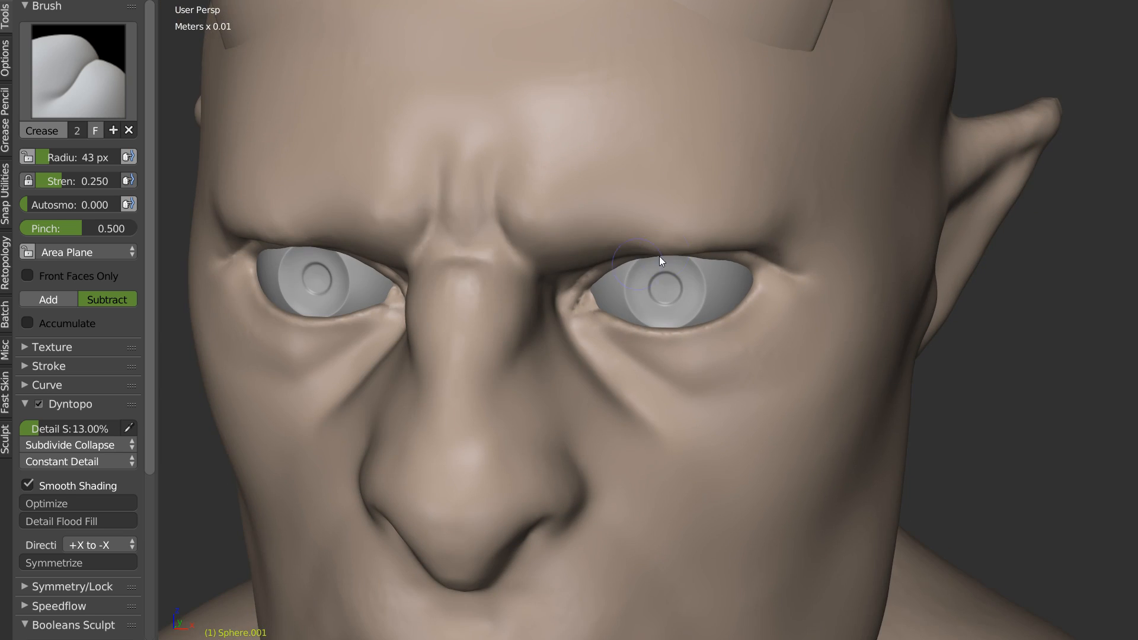
pyautogui.moveTo(660, 257); pyautogui.dragTo(684, 238, button='middle')
pyautogui.scroll(3, 713, 268)
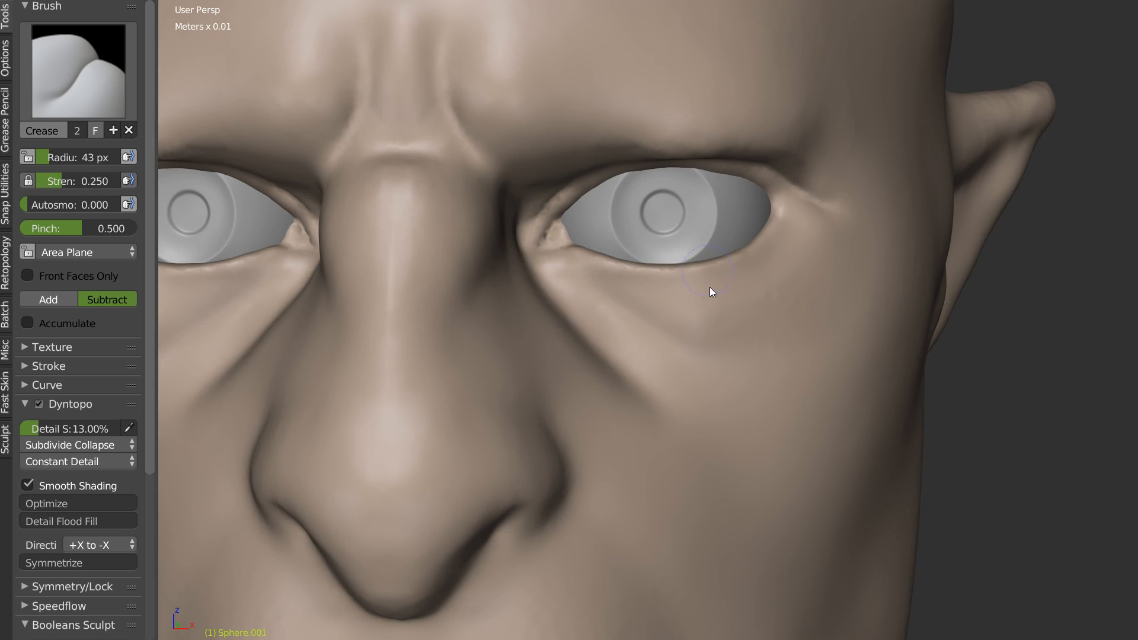
# Step: Set the brush radius to 83 px and carve a cheek fold down from the outer eye corner with the Crease brush, smoothing it lightly
pyautogui.press('c')
pyautogui.press('f')
pyautogui.click(703, 315)
pyautogui.press('s')
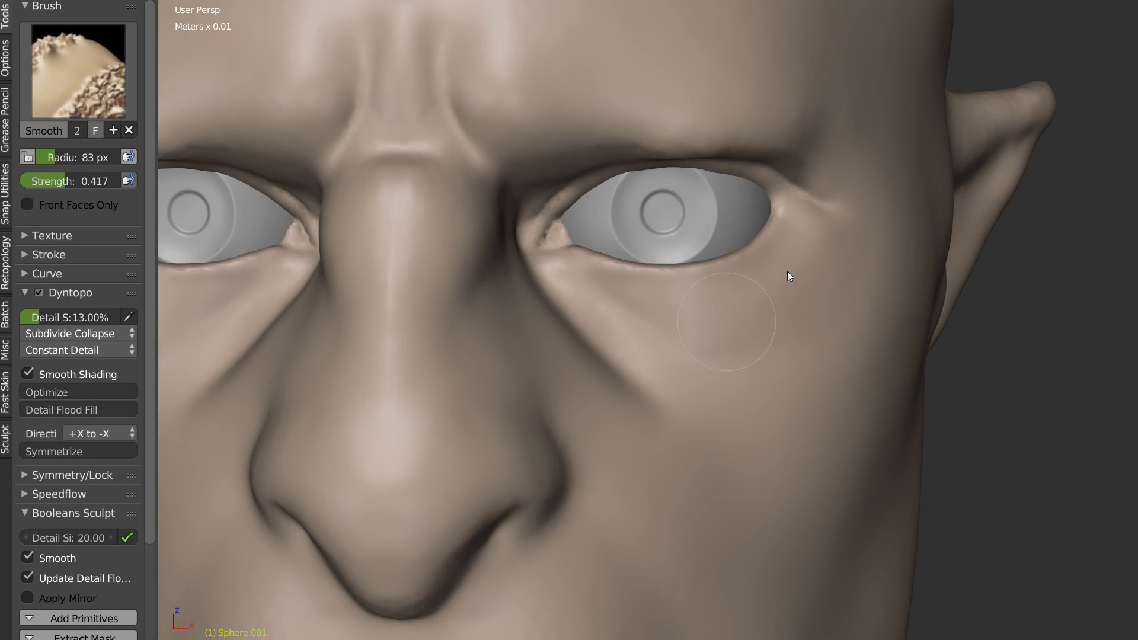
pyautogui.press('c')
pyautogui.moveTo(635, 333)
pyautogui.mouseDown(button='middle')
pyautogui.moveTo(618, 313)
pyautogui.moveTo(742, 255)
pyautogui.moveTo(510, 257)
pyautogui.moveTo(547, 253)
pyautogui.mouseUp(button='middle')
pyautogui.scroll(2, 623, 262)
pyautogui.hotkey('shift', 'c')
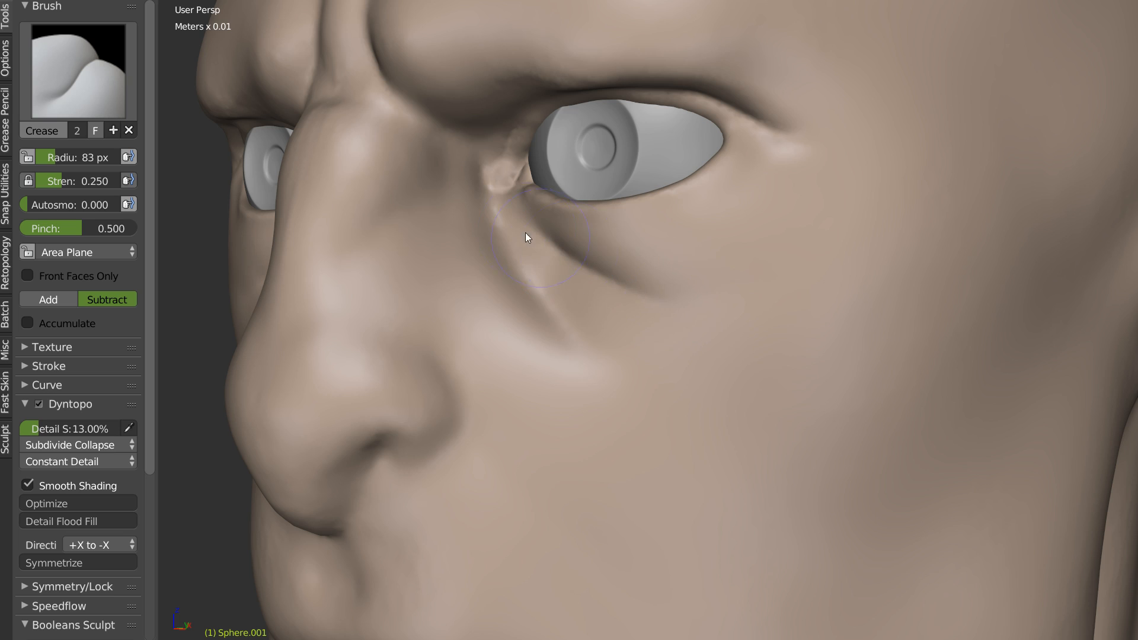
pyautogui.moveTo(613, 280); pyautogui.dragTo(716, 265, button='middle')
pyautogui.moveTo(845, 192)
pyautogui.mouseDown()
pyautogui.moveTo(825, 278)
pyautogui.moveTo(793, 265)
pyautogui.moveTo(787, 230)
pyautogui.moveTo(785, 277)
pyautogui.moveTo(833, 220)
pyautogui.moveTo(788, 295)
pyautogui.mouseUp()
pyautogui.moveTo(794, 249)
pyautogui.keyDown('shift'); pyautogui.mouseDown()
pyautogui.moveTo(818, 216)
pyautogui.moveTo(782, 273)
pyautogui.mouseUp(); pyautogui.keyUp('shift')
# Step: Carve a short crease under the inner eye corner along the lower eyelid with the 83 px Crease brush
pyautogui.moveTo(716, 272)
pyautogui.mouseDown(button='middle')
pyautogui.moveTo(716, 302)
pyautogui.moveTo(620, 302)
pyautogui.mouseUp(button='middle')
pyautogui.scroll(-3, 718, 285)
pyautogui.scroll(2, 729, 293)
pyautogui.scroll(2, 636, 276)
pyautogui.keyDown('shift'); pyautogui.moveTo(721, 259); pyautogui.dragTo(719, 196, button='middle'); pyautogui.keyUp('shift')
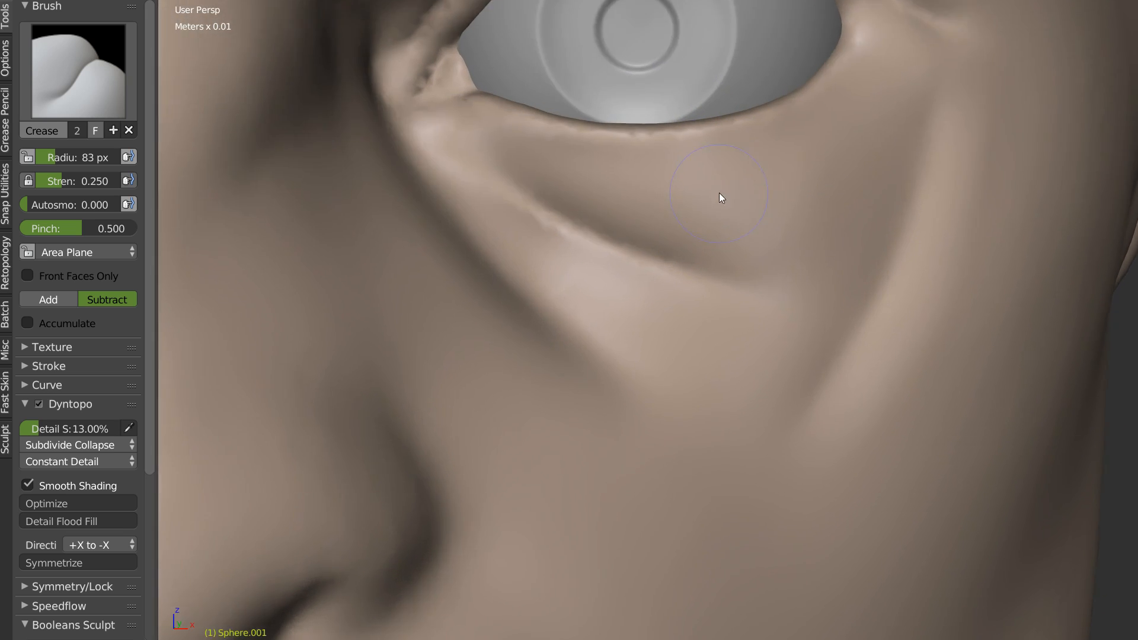
pyautogui.scroll(2, 506, 126)
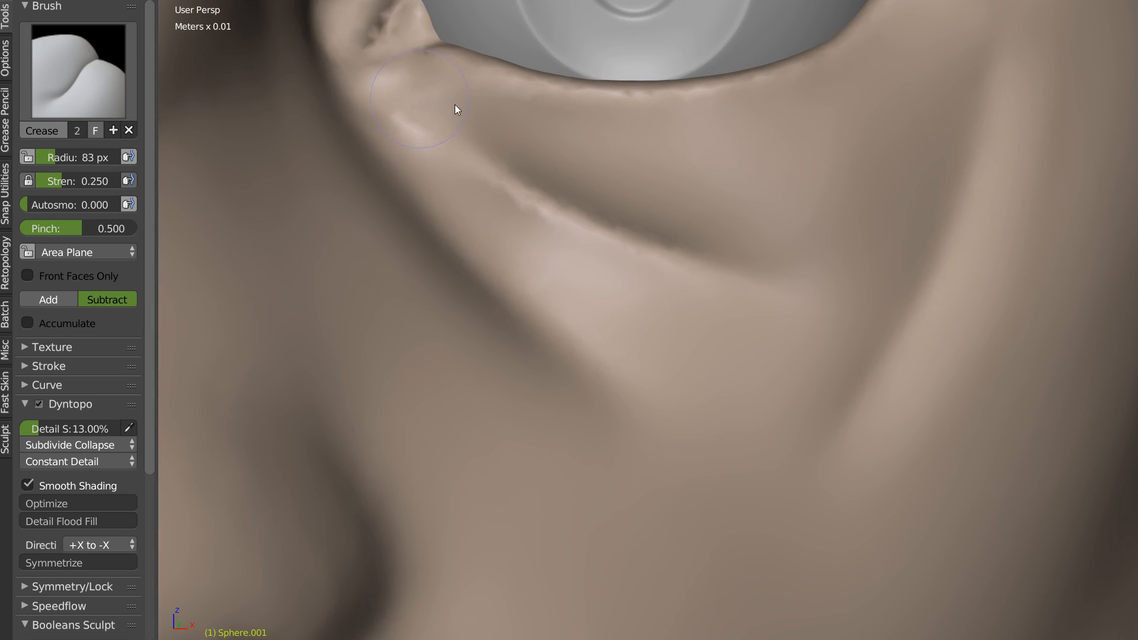
pyautogui.moveTo(407, 114); pyautogui.dragTo(527, 113)
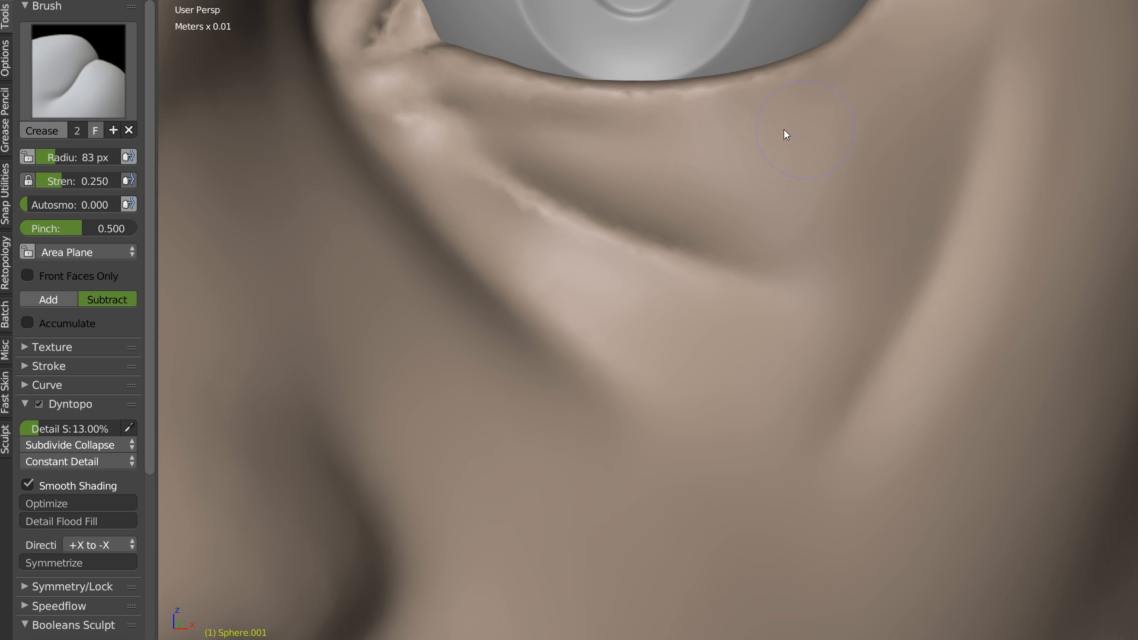
# Step: Smooth the skin beside the outer eye corner and define the fold running out from that corner with the Crease brush
pyautogui.moveTo(866, 100); pyautogui.dragTo(722, 182, button='middle')
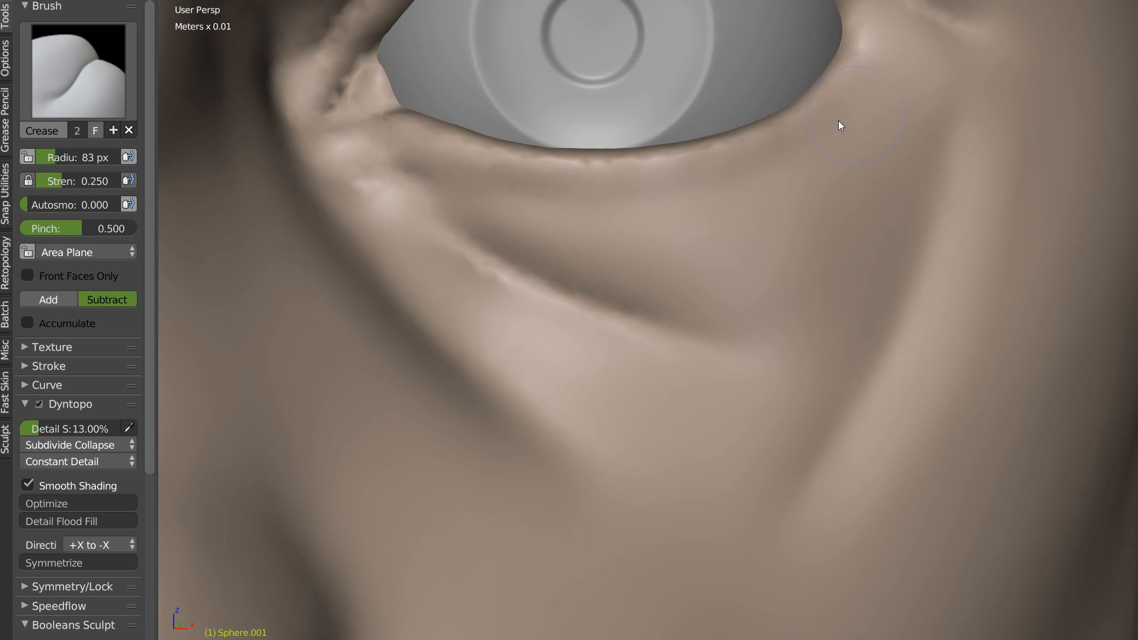
pyautogui.press('s')
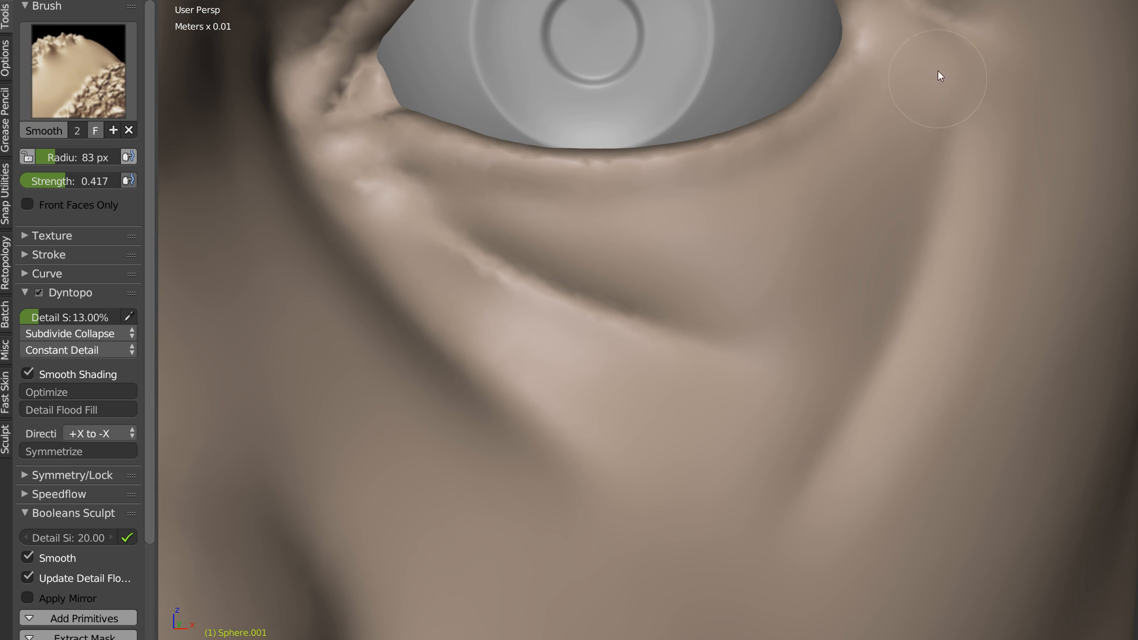
pyautogui.hotkey('shift', 'c')
pyautogui.moveTo(919, 67)
pyautogui.mouseDown(button='middle')
pyautogui.moveTo(826, 214)
pyautogui.moveTo(787, 141)
pyautogui.mouseUp(button='middle')
pyautogui.moveTo(742, 213); pyautogui.dragTo(719, 161, button='middle')
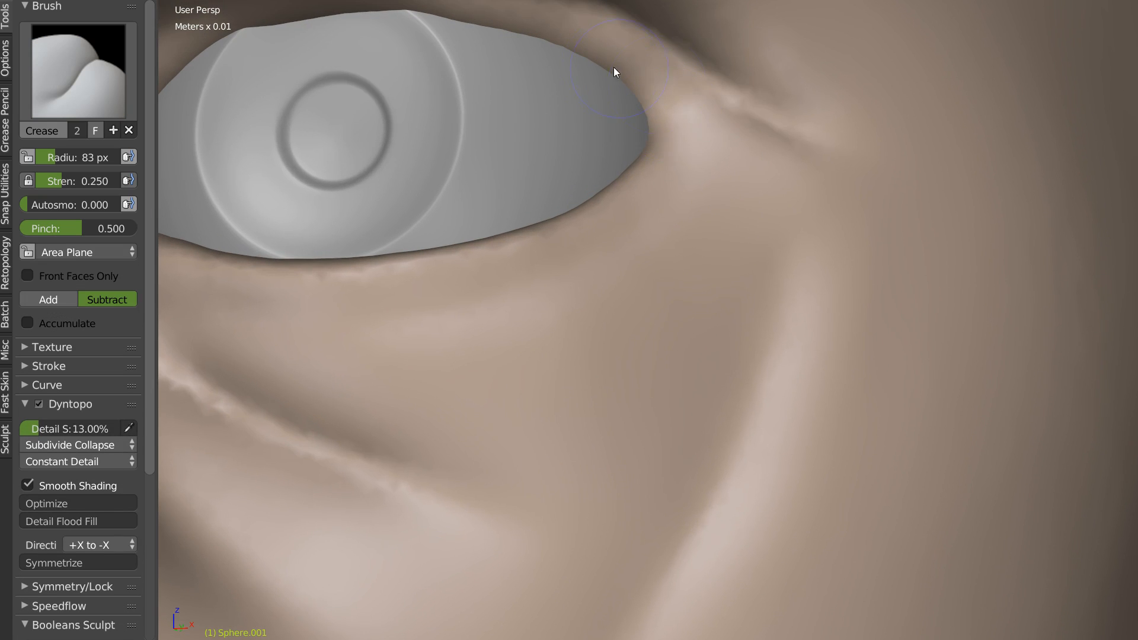
pyautogui.moveTo(711, 164)
pyautogui.mouseDown()
pyautogui.moveTo(762, 166)
pyautogui.moveTo(761, 151)
pyautogui.moveTo(804, 169)
pyautogui.moveTo(741, 170)
pyautogui.moveTo(707, 194)
pyautogui.moveTo(693, 166)
pyautogui.mouseUp()
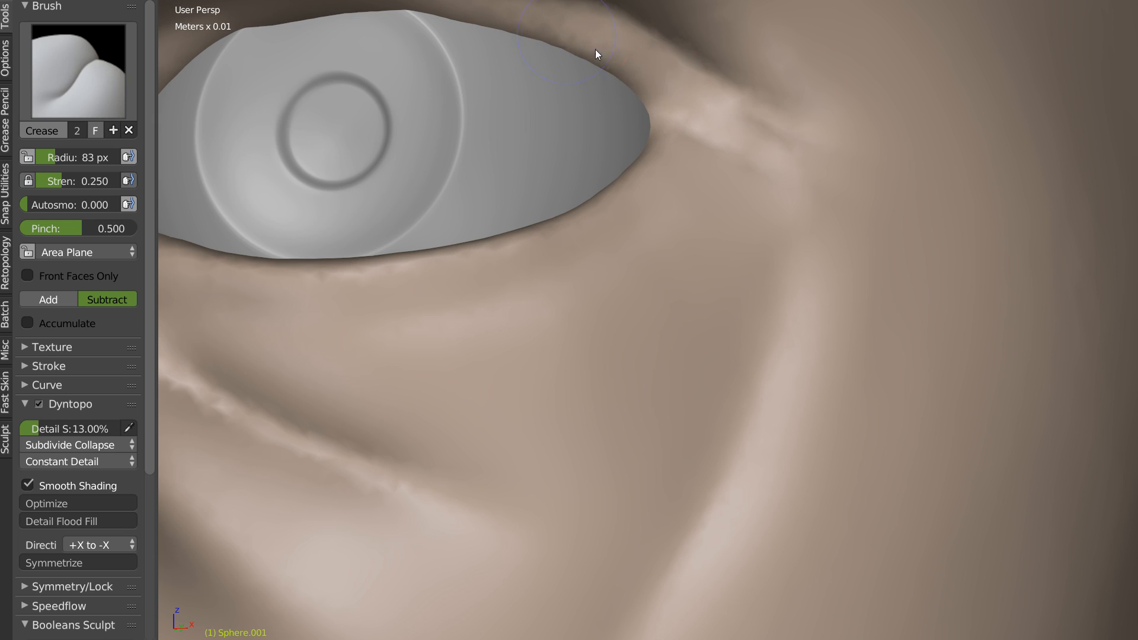
# Step: Sharpen the upper eyelid's rim and the crease above it with Crease strokes sweeping over from the inner eye corner
pyautogui.keyDown('shift'); pyautogui.moveTo(656, 72); pyautogui.dragTo(825, 216, button='middle'); pyautogui.keyUp('shift')
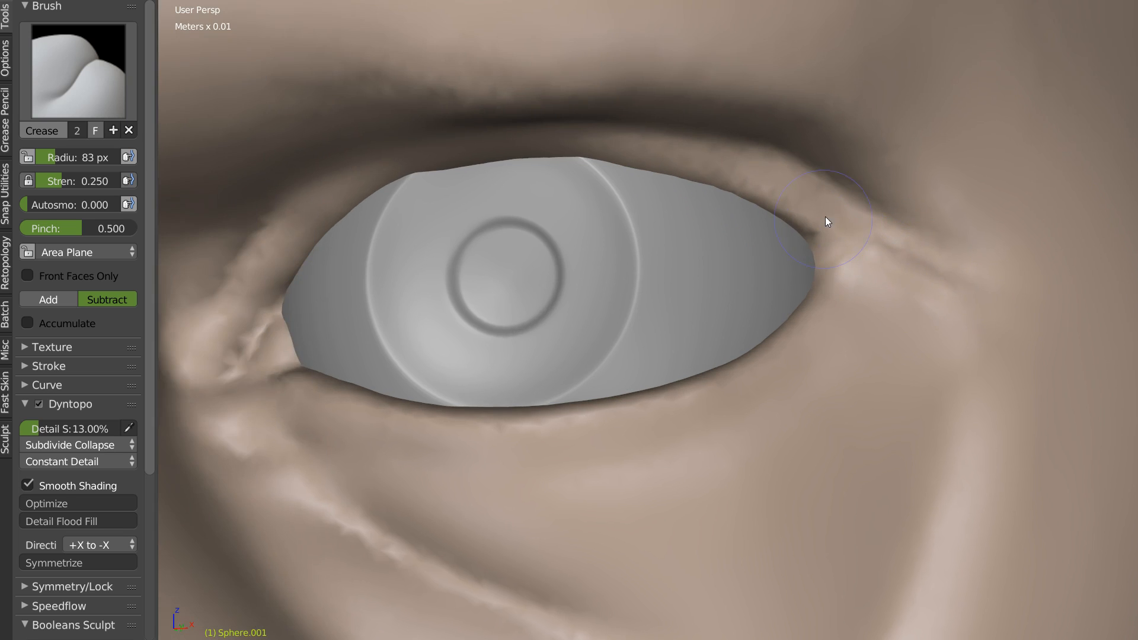
pyautogui.moveTo(537, 255); pyautogui.dragTo(601, 121, button='middle')
pyautogui.keyDown('shift'); pyautogui.moveTo(581, 54); pyautogui.dragTo(693, 205, button='middle'); pyautogui.keyUp('shift')
pyautogui.moveTo(372, 290)
pyautogui.keyDown('ctrl'); pyautogui.mouseDown()
pyautogui.moveTo(468, 178)
pyautogui.moveTo(586, 108)
pyautogui.moveTo(741, 117)
pyautogui.mouseUp(); pyautogui.keyUp('ctrl')
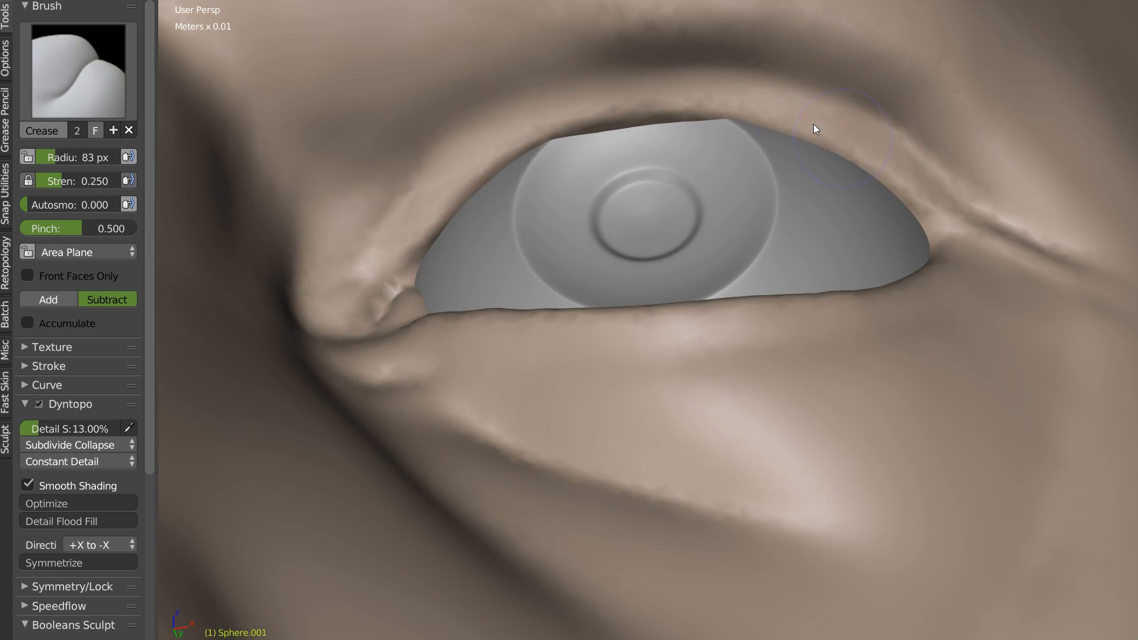
pyautogui.moveTo(365, 241)
pyautogui.mouseDown()
pyautogui.moveTo(401, 181)
pyautogui.moveTo(472, 126)
pyautogui.moveTo(705, 76)
pyautogui.moveTo(821, 94)
pyautogui.moveTo(687, 66)
pyautogui.moveTo(571, 89)
pyautogui.mouseUp()
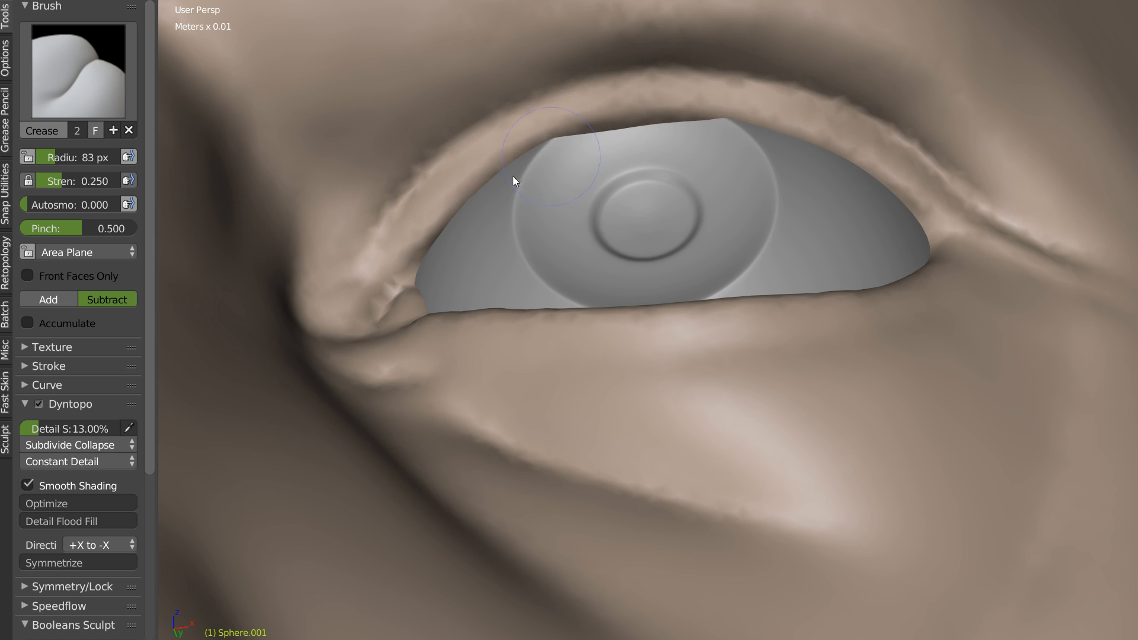
# Step: Crease the socket between the inner eye corner and the brow, and add volume beside it with the SculptDraw brush
pyautogui.moveTo(418, 163)
pyautogui.mouseDown(button='middle')
pyautogui.moveTo(489, 172)
pyautogui.moveTo(604, 122)
pyautogui.mouseUp(button='middle')
pyautogui.moveTo(419, 220)
pyautogui.mouseDown()
pyautogui.moveTo(512, 187)
pyautogui.moveTo(410, 223)
pyautogui.moveTo(351, 187)
pyautogui.moveTo(439, 218)
pyautogui.mouseUp()
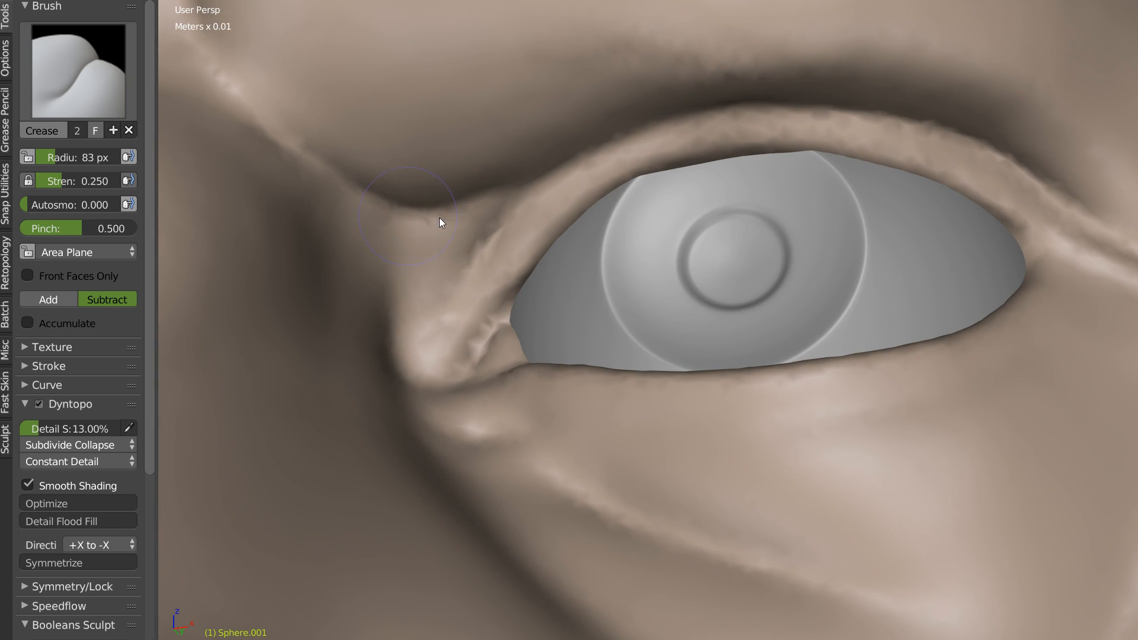
pyautogui.press('x')
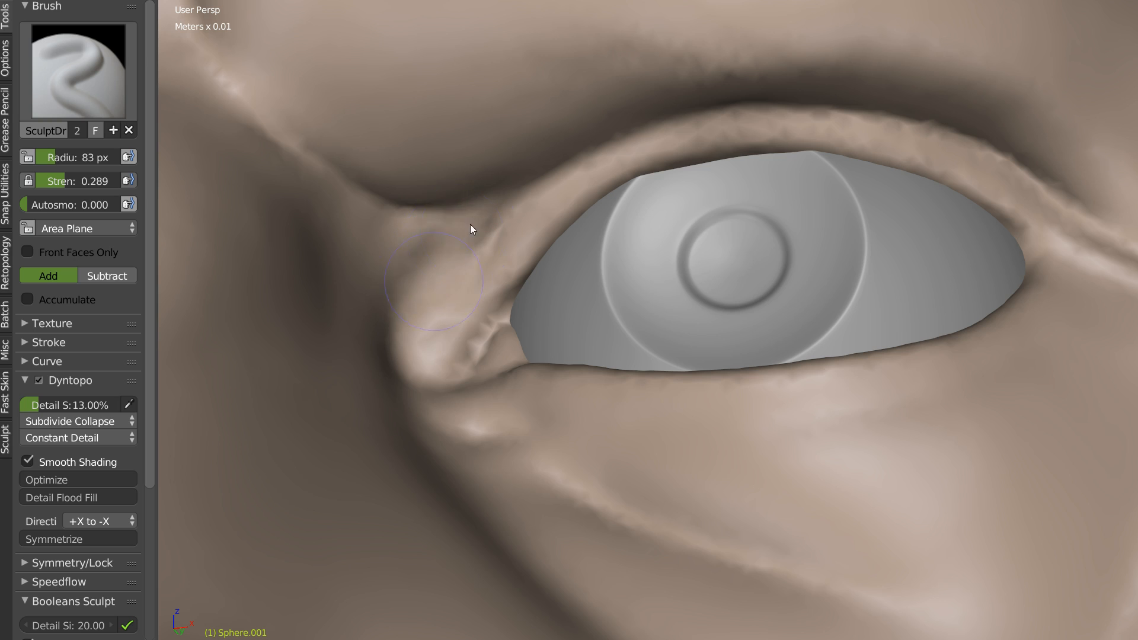
pyautogui.moveTo(460, 246)
pyautogui.mouseDown()
pyautogui.moveTo(419, 288)
pyautogui.moveTo(399, 275)
pyautogui.moveTo(371, 284)
pyautogui.moveTo(356, 222)
pyautogui.moveTo(412, 340)
pyautogui.moveTo(381, 225)
pyautogui.moveTo(358, 320)
pyautogui.moveTo(425, 222)
pyautogui.moveTo(415, 450)
pyautogui.moveTo(380, 336)
pyautogui.moveTo(397, 297)
pyautogui.moveTo(397, 334)
pyautogui.moveTo(361, 200)
pyautogui.moveTo(340, 184)
pyautogui.moveTo(396, 332)
pyautogui.moveTo(430, 259)
pyautogui.mouseUp()
# Step: Set the Snake Hook radius to 176 px and pull the upper eyelid into a cleaner arc over the eyeball
pyautogui.moveTo(441, 196); pyautogui.dragTo(560, 255, button='middle')
pyautogui.scroll(-5, 588, 219)
pyautogui.moveTo(593, 209)
pyautogui.mouseDown(button='middle')
pyautogui.moveTo(579, 197)
pyautogui.moveTo(611, 152)
pyautogui.moveTo(610, 262)
pyautogui.moveTo(634, 267)
pyautogui.moveTo(673, 331)
pyautogui.moveTo(670, 307)
pyautogui.mouseUp(button='middle')
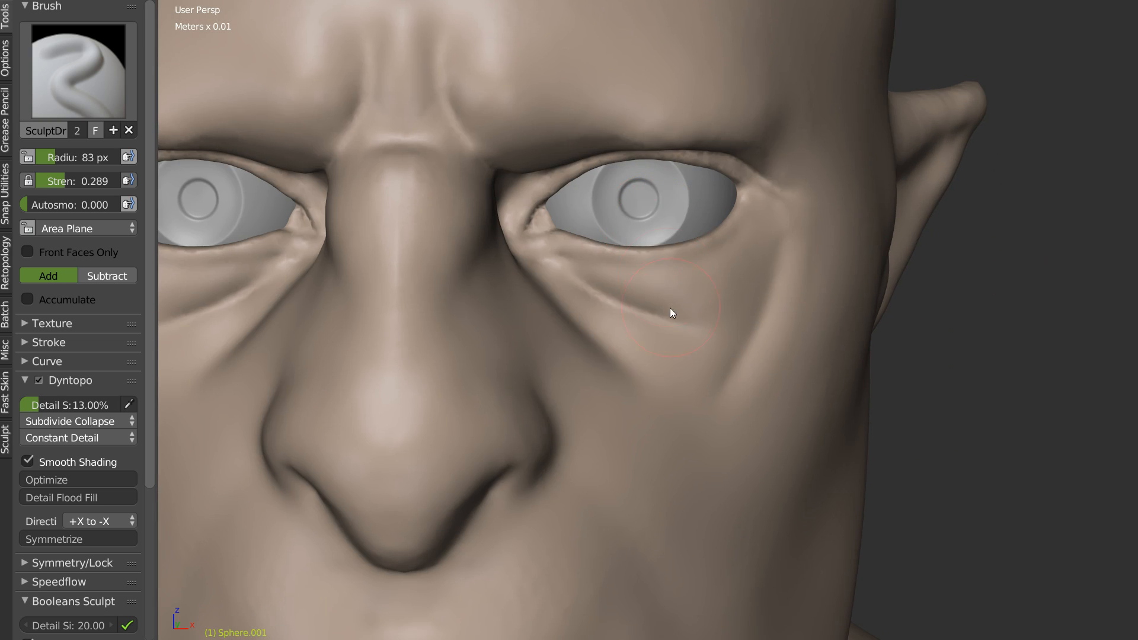
pyautogui.press('k')
pyautogui.moveTo(647, 193); pyautogui.dragTo(744, 254, button='middle')
pyautogui.press('f')
pyautogui.click(770, 263)
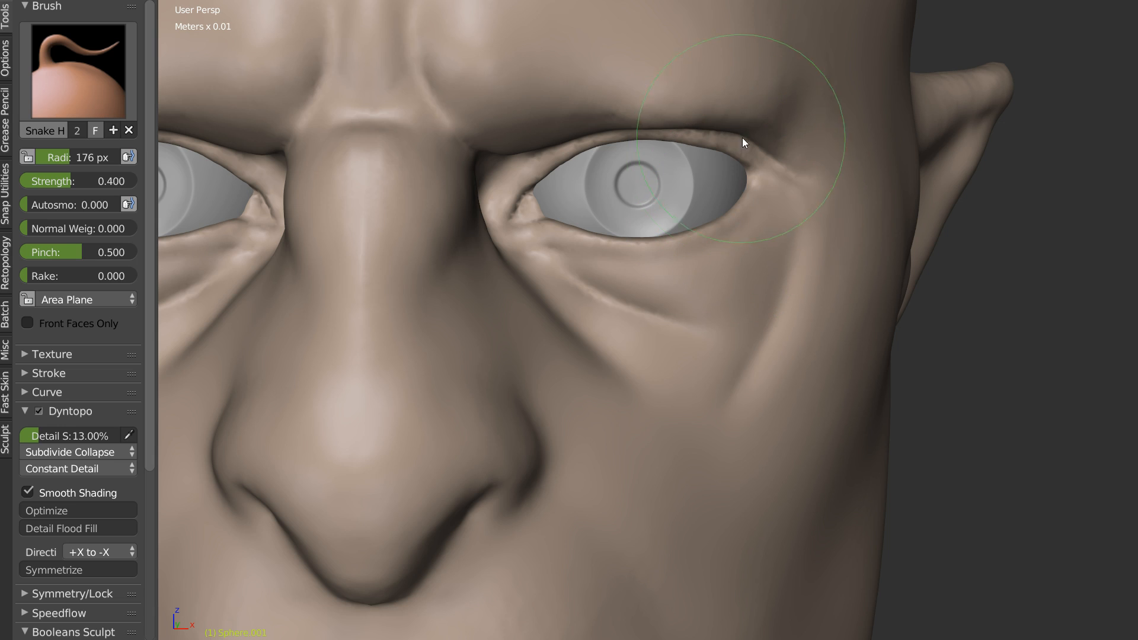
pyautogui.scroll(2, 586, 171)
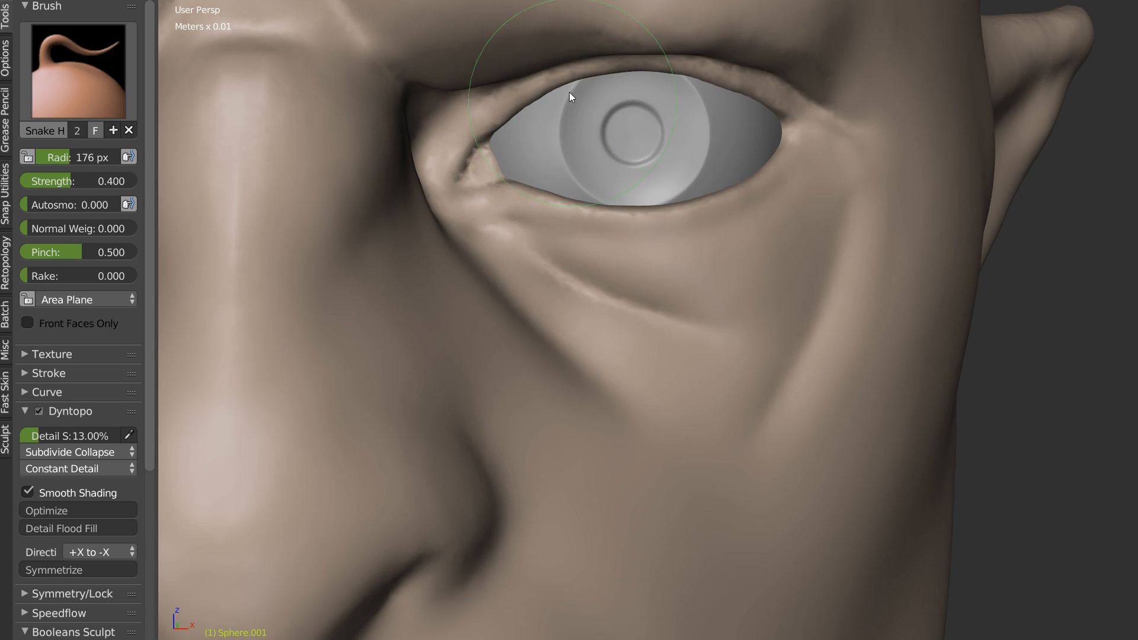
pyautogui.moveTo(561, 80)
pyautogui.mouseDown()
pyautogui.moveTo(655, 66)
pyautogui.moveTo(655, 79)
pyautogui.moveTo(736, 79)
pyautogui.mouseUp()
pyautogui.moveTo(808, 112)
pyautogui.mouseDown(button='middle')
pyautogui.moveTo(814, 97)
pyautogui.moveTo(794, 254)
pyautogui.moveTo(730, 139)
pyautogui.mouseUp(button='middle')
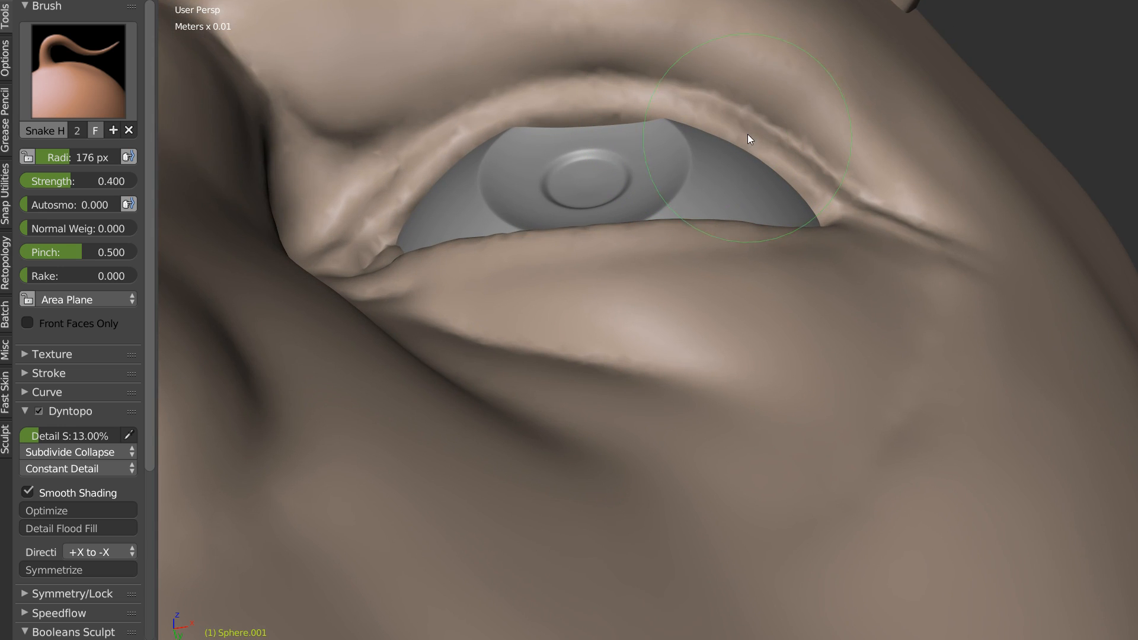
# Step: Set the Clay brush to a 128 px radius and 0.439 strength, and build up the brow above the eye
pyautogui.moveTo(654, 181); pyautogui.dragTo(535, 259, button='middle')
pyautogui.moveTo(590, 283); pyautogui.dragTo(603, 209, button='middle')
pyautogui.scroll(-5, 623, 246)
pyautogui.scroll(3, 603, 208)
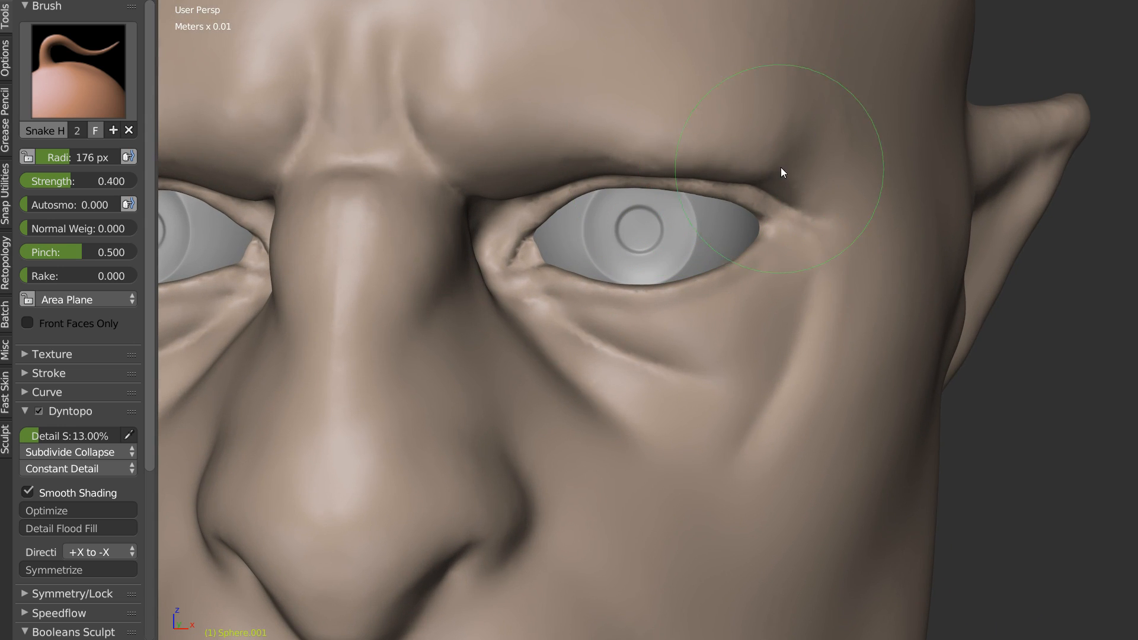
pyautogui.moveTo(723, 191); pyautogui.dragTo(617, 207, button='middle')
pyautogui.press('c')
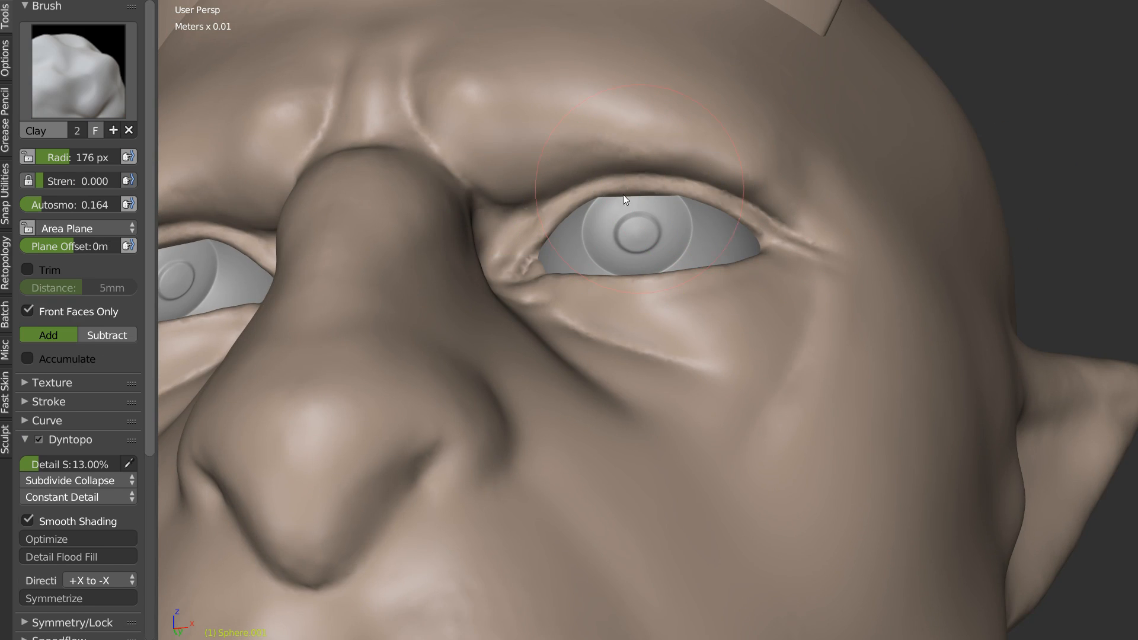
pyautogui.scroll(3, 624, 195)
pyautogui.keyDown('shift'); pyautogui.moveTo(661, 238); pyautogui.dragTo(655, 337, button='middle'); pyautogui.keyUp('shift')
pyautogui.press('f')
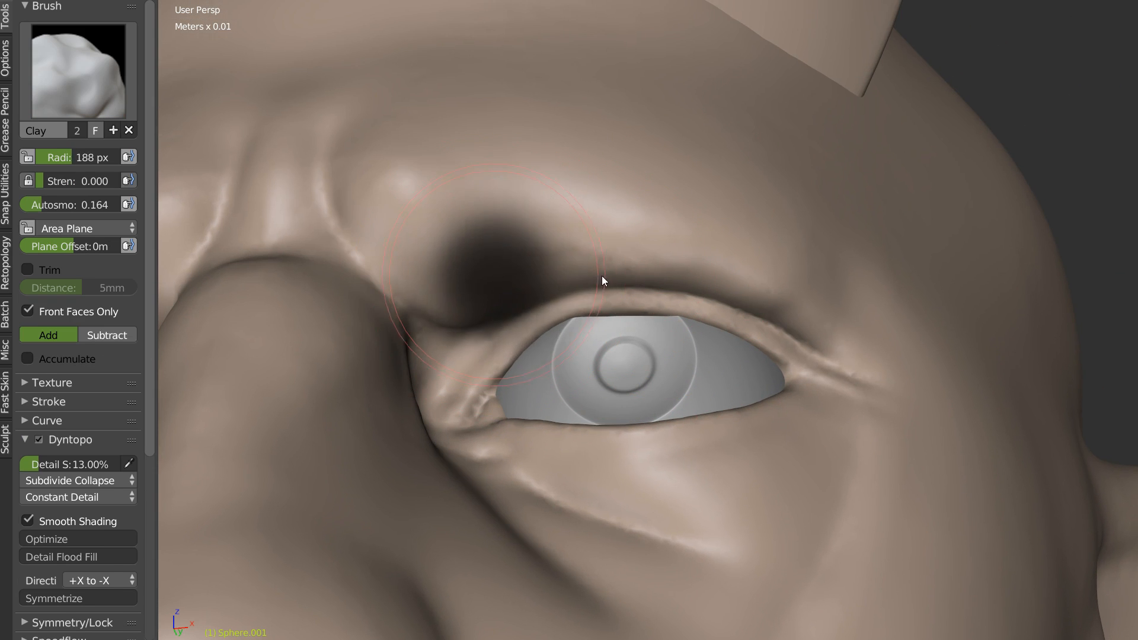
pyautogui.click(547, 240)
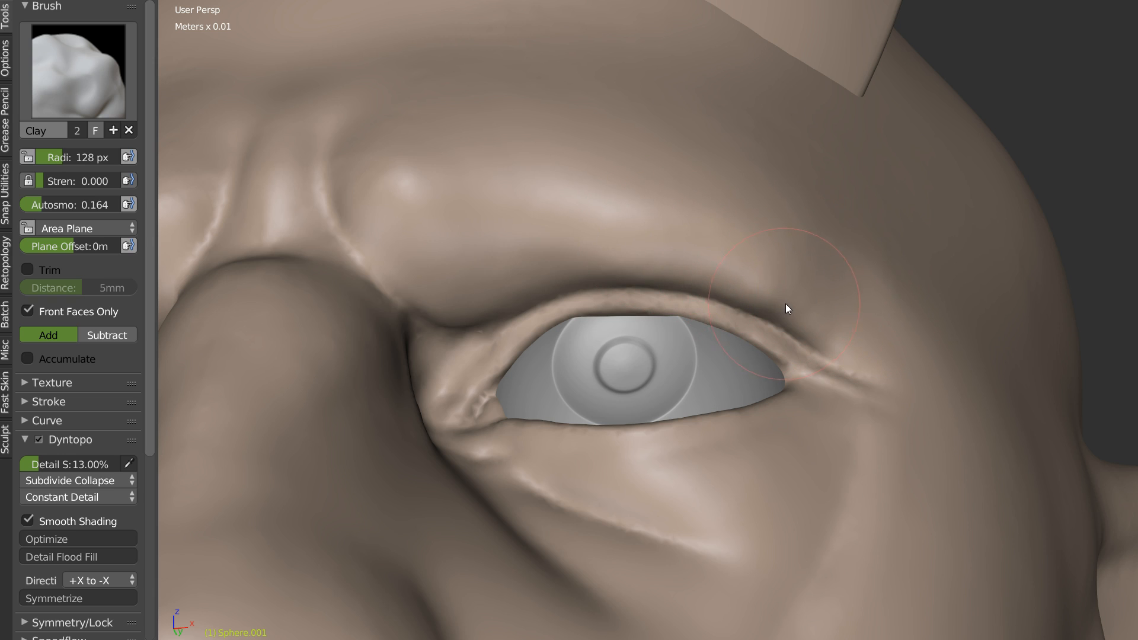
pyautogui.hotkey('shift', 'f')
pyautogui.click(675, 245)
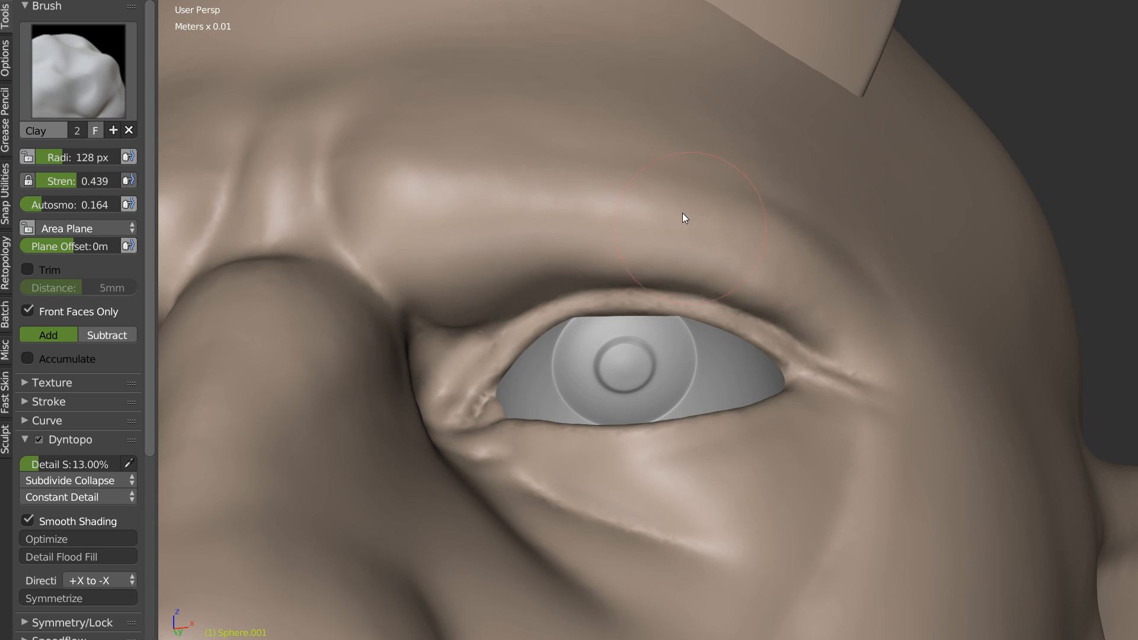
# Step: Reshape the inner eye corner and tear duct area with the Snake Hook brush at a 128 px radius
pyautogui.scroll(-10, 652, 232)
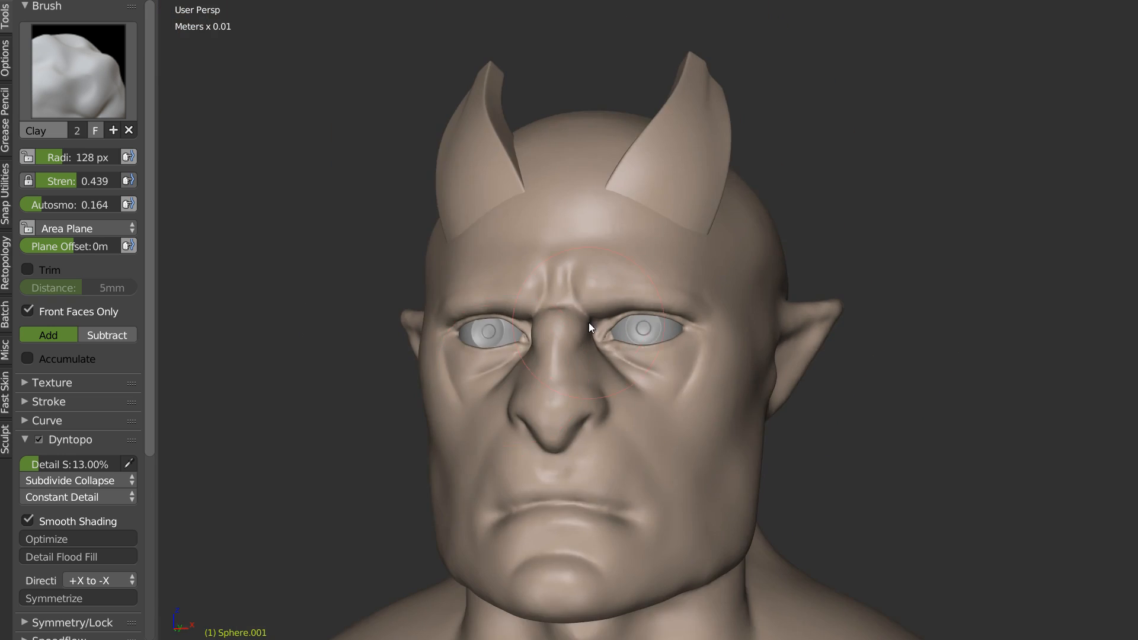
pyautogui.scroll(4, 646, 260)
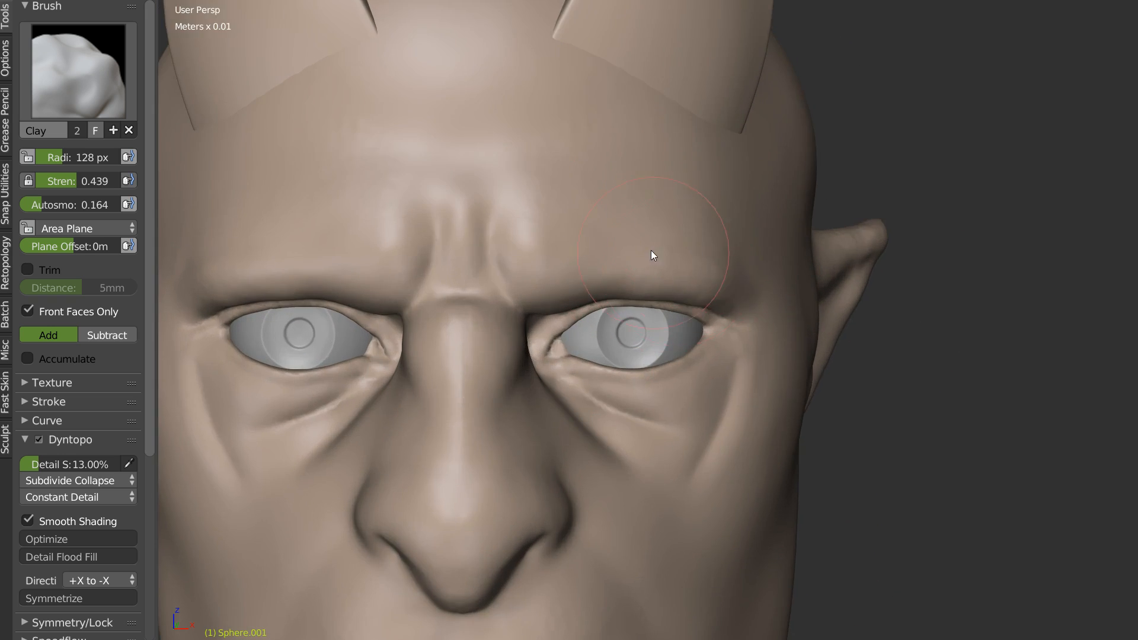
pyautogui.scroll(1, 646, 279)
pyautogui.press('k')
pyautogui.scroll(2, 628, 302)
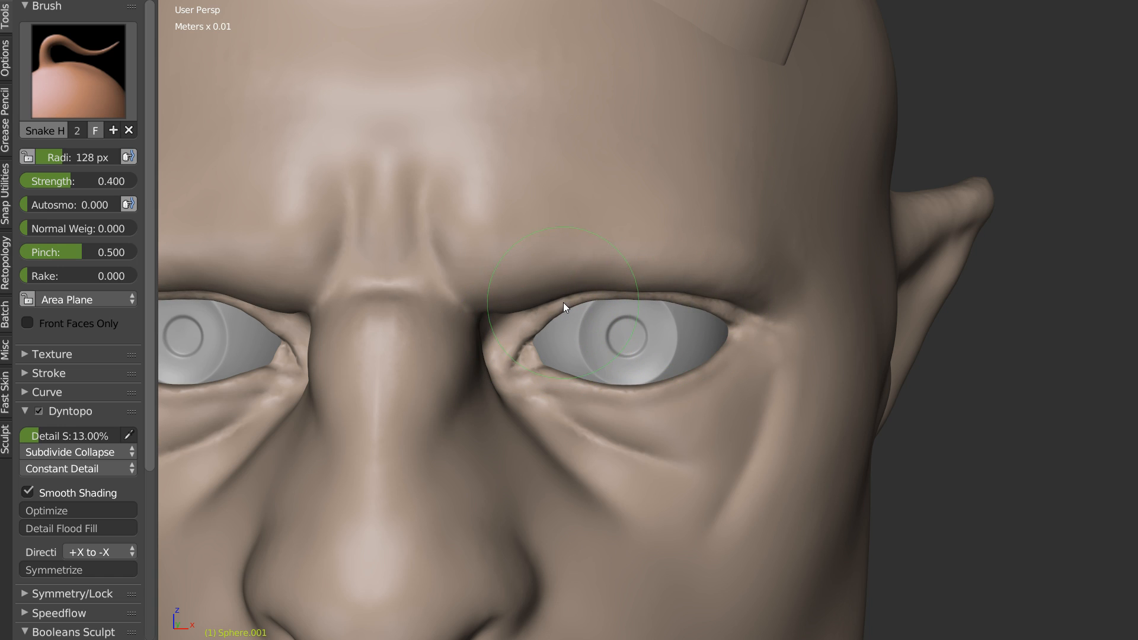
pyautogui.moveTo(499, 346); pyautogui.dragTo(519, 355)
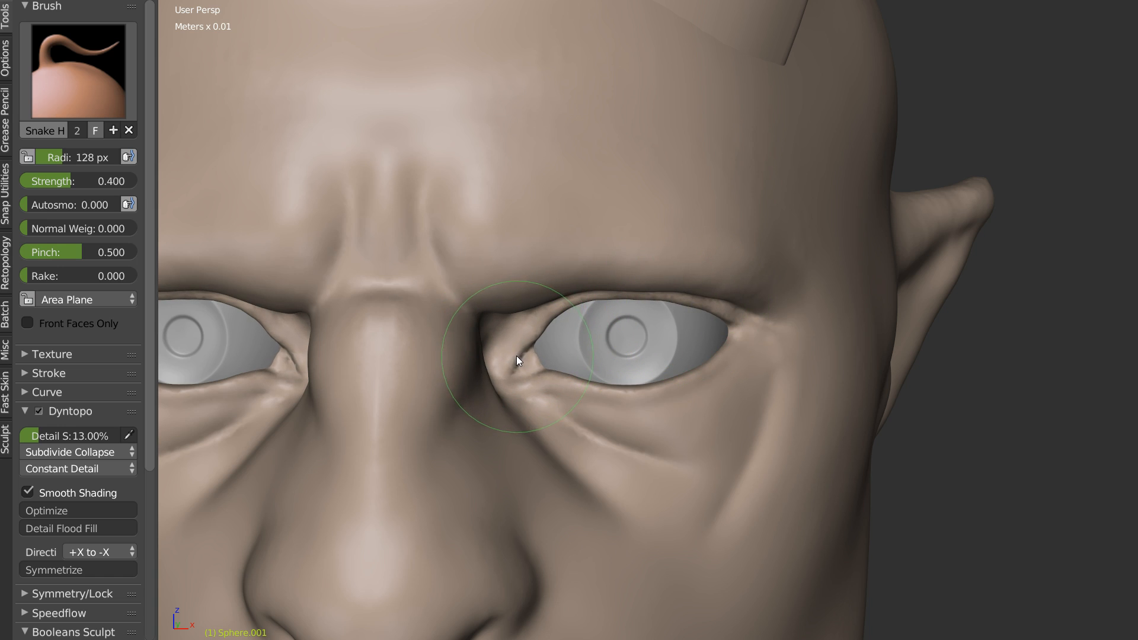
pyautogui.scroll(6, 516, 356)
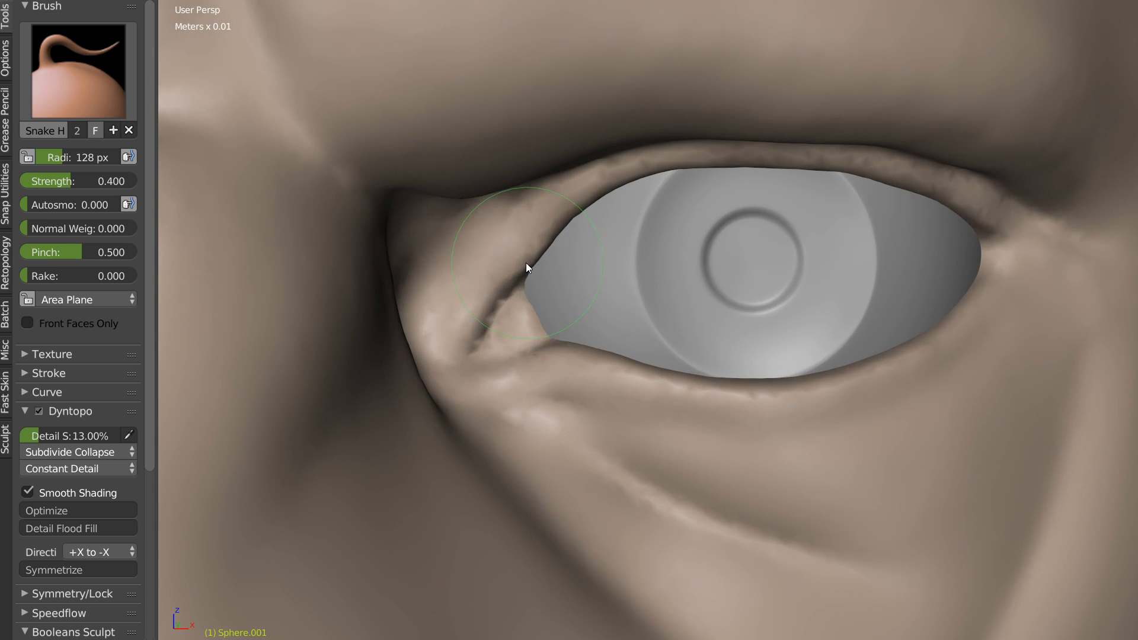
pyautogui.scroll(2, 427, 287)
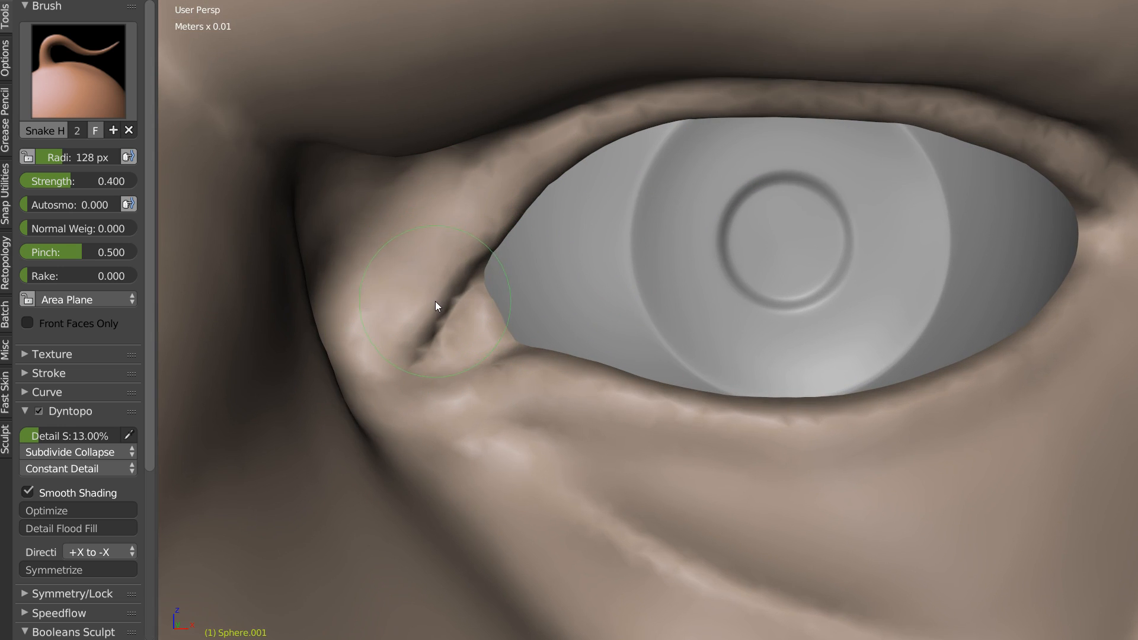
pyautogui.scroll(-5, 481, 300)
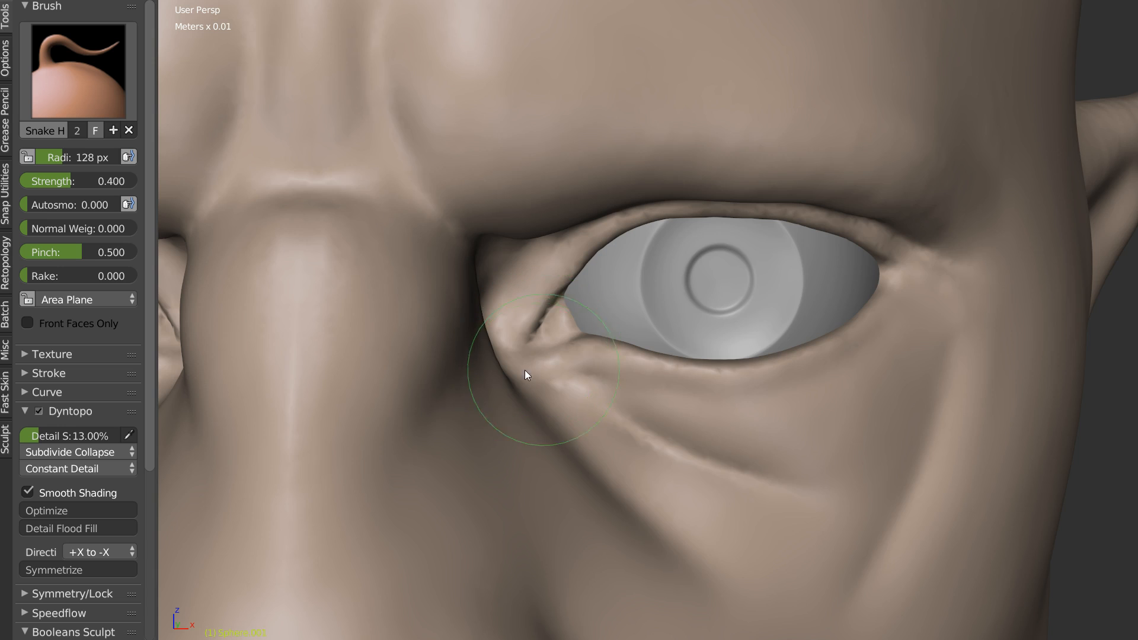
pyautogui.scroll(3, 524, 370)
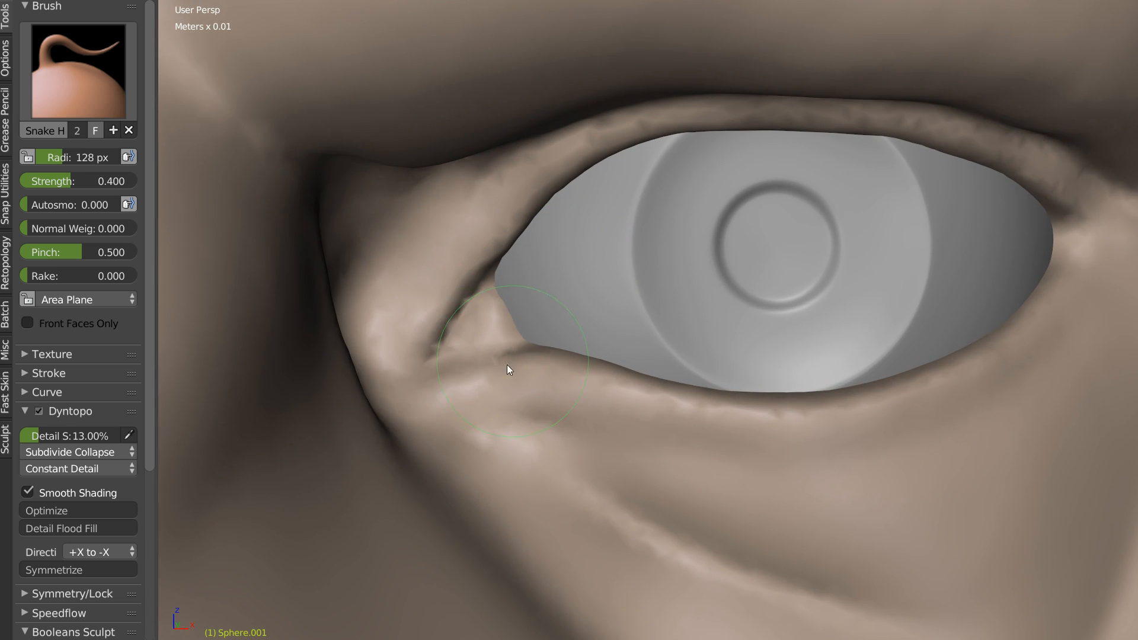
pyautogui.scroll(-3, 644, 230)
pyautogui.moveTo(929, 242)
pyautogui.mouseDown(button='middle')
pyautogui.moveTo(904, 241)
pyautogui.moveTo(899, 191)
pyautogui.mouseUp(button='middle')
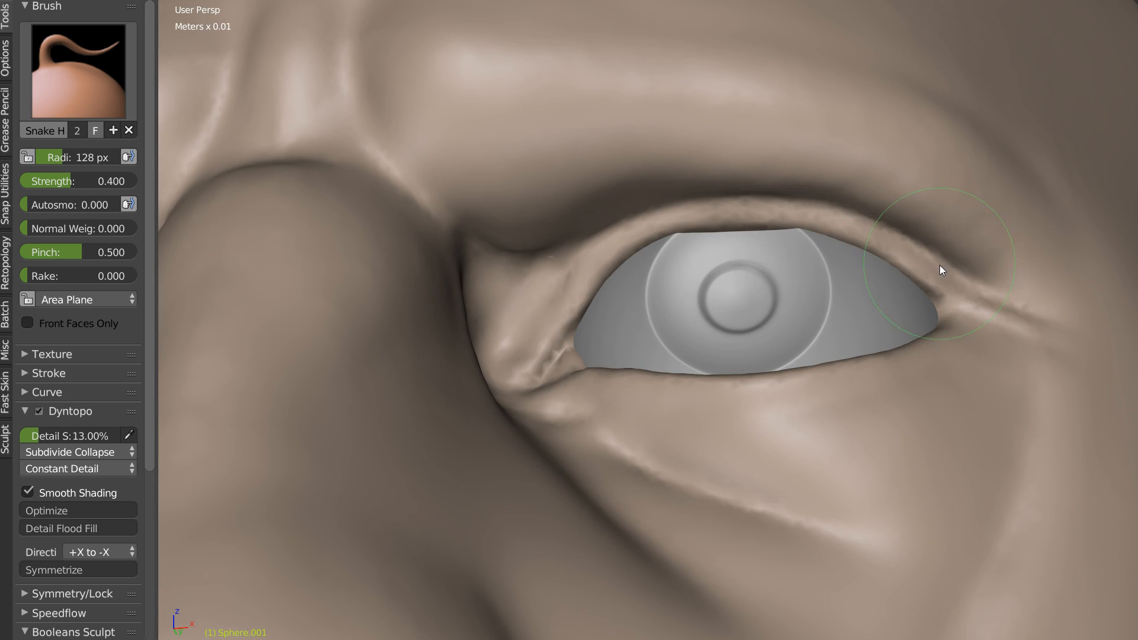
# Step: Fill in and smooth away the fold under the eye with the Clay and Smooth brushes at a 128 px radius
pyautogui.scroll(-3, 940, 265)
pyautogui.moveTo(739, 353)
pyautogui.mouseDown(button='middle')
pyautogui.moveTo(813, 333)
pyautogui.moveTo(721, 323)
pyautogui.mouseUp(button='middle')
pyautogui.scroll(-4, 638, 415)
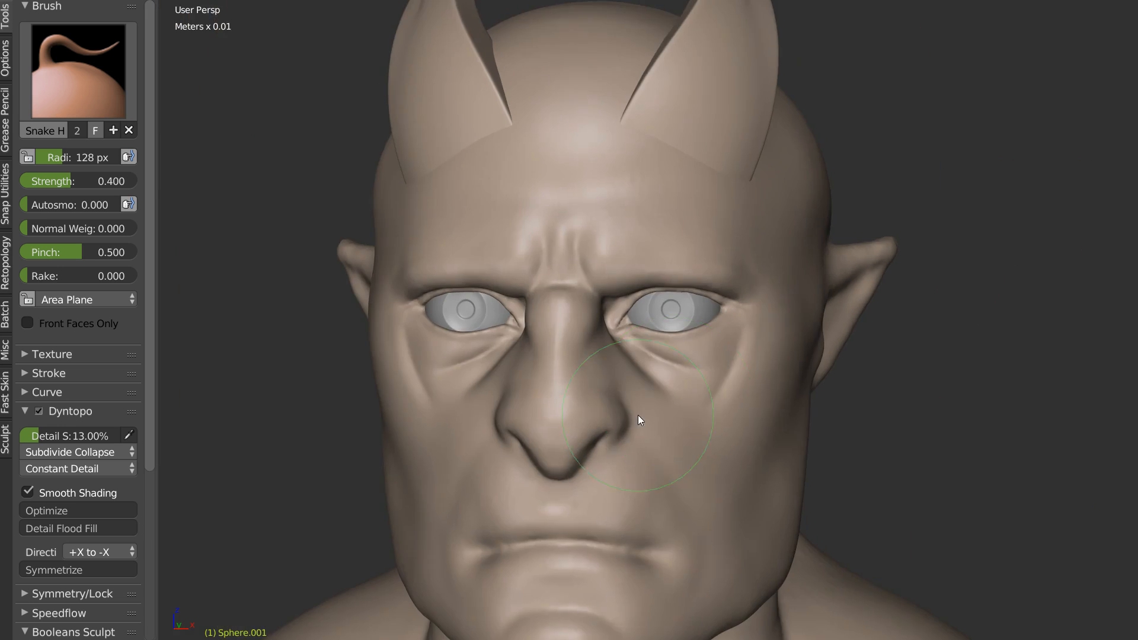
pyautogui.keyDown('shift'); pyautogui.moveTo(637, 415); pyautogui.dragTo(650, 344, button='middle'); pyautogui.keyUp('shift')
pyautogui.scroll(7, 650, 338)
pyautogui.moveTo(580, 228)
pyautogui.keyDown('shift'); pyautogui.mouseDown()
pyautogui.moveTo(625, 227)
pyautogui.moveTo(661, 244)
pyautogui.moveTo(592, 239)
pyautogui.mouseUp(); pyautogui.keyUp('shift')
pyautogui.press('c')
pyautogui.moveTo(570, 191)
pyautogui.mouseDown()
pyautogui.moveTo(783, 282)
pyautogui.moveTo(705, 222)
pyautogui.moveTo(567, 215)
pyautogui.moveTo(708, 269)
pyautogui.mouseUp()
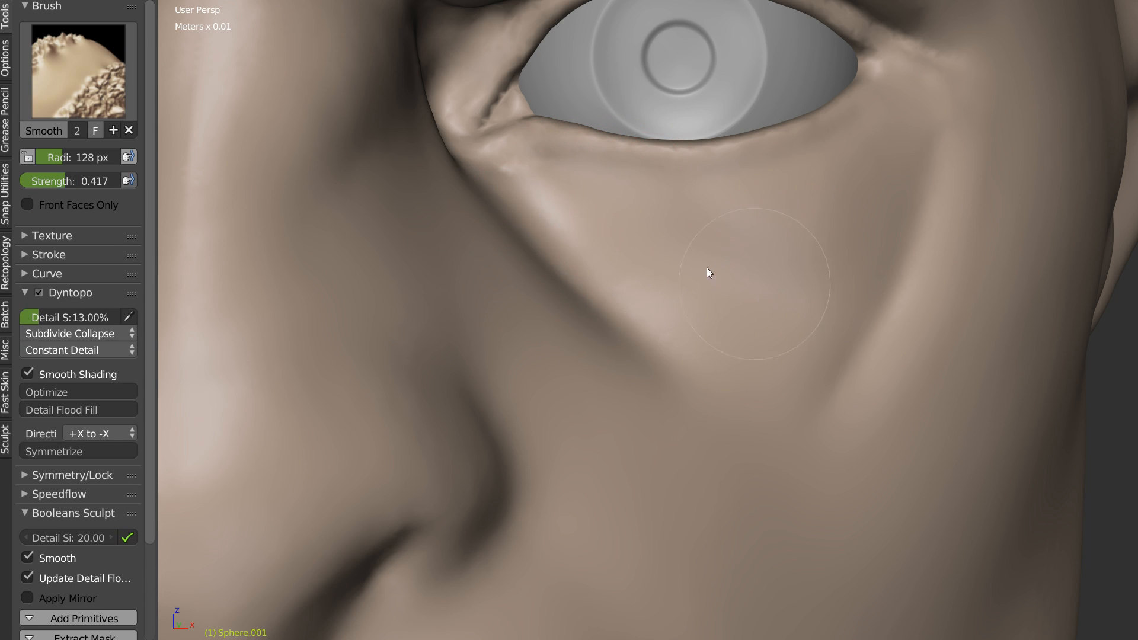
# Step: Carve a curved crease beneath the under-eye bag with the Crease brush at a 133 px radius and soften it
pyautogui.hotkey('shift', 'c')
pyautogui.press('f')
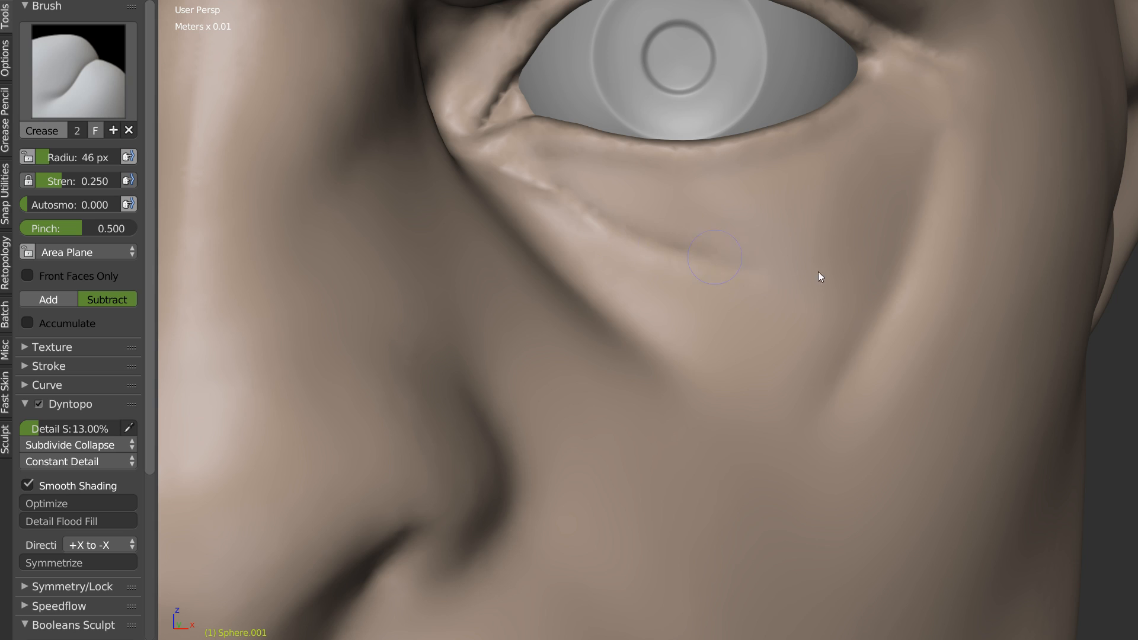
pyautogui.press('f')
pyautogui.click(748, 254)
pyautogui.moveTo(565, 213)
pyautogui.mouseDown()
pyautogui.moveTo(685, 265)
pyautogui.moveTo(730, 252)
pyautogui.mouseUp()
pyautogui.moveTo(660, 267)
pyautogui.mouseDown()
pyautogui.moveTo(745, 267)
pyautogui.moveTo(864, 234)
pyautogui.moveTo(811, 257)
pyautogui.moveTo(893, 182)
pyautogui.moveTo(886, 201)
pyautogui.moveTo(620, 260)
pyautogui.moveTo(622, 237)
pyautogui.moveTo(676, 265)
pyautogui.mouseUp()
pyautogui.moveTo(675, 264)
pyautogui.mouseDown(button='middle')
pyautogui.moveTo(572, 262)
pyautogui.moveTo(702, 238)
pyautogui.moveTo(686, 199)
pyautogui.mouseUp(button='middle')
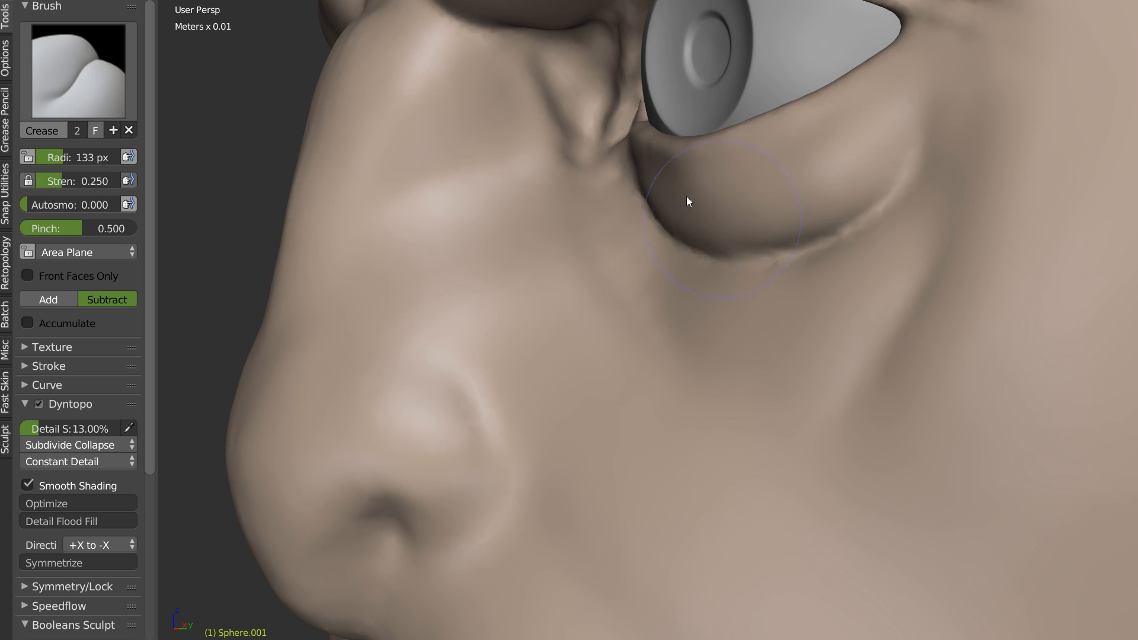
pyautogui.press('s')
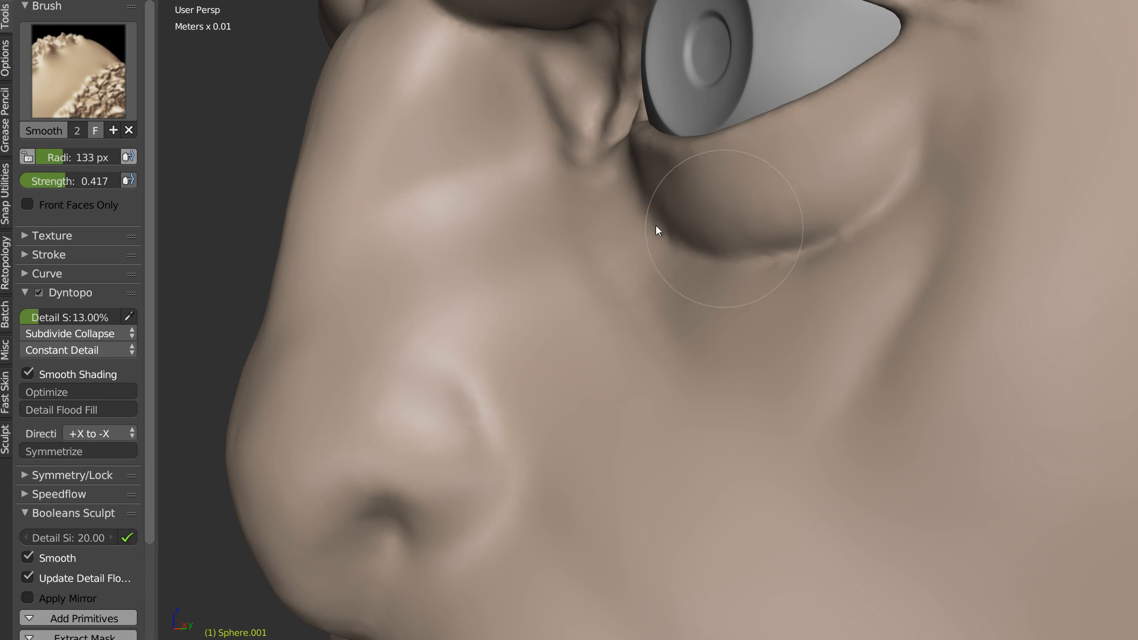
pyautogui.hotkey('shift', 'c')
# Step: Set the Snake Hook radius to 245 px and pull the brow down toward the upper eyelid
pyautogui.moveTo(783, 218); pyautogui.dragTo(777, 300, button='middle')
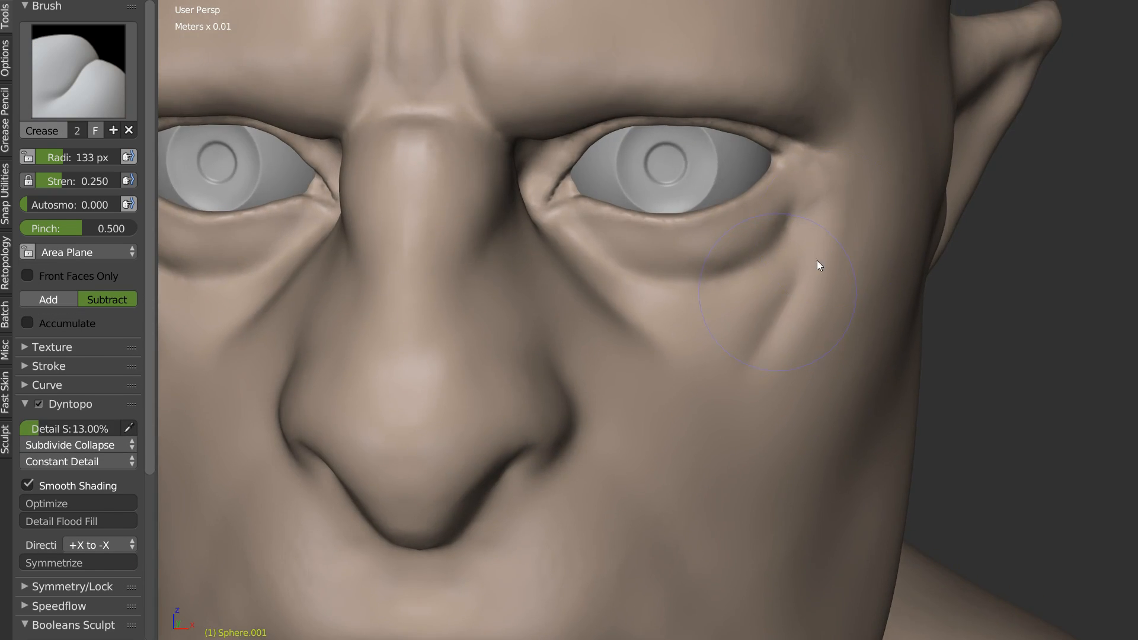
pyautogui.scroll(-5, 818, 260)
pyautogui.scroll(5, 651, 243)
pyautogui.scroll(-5, 679, 230)
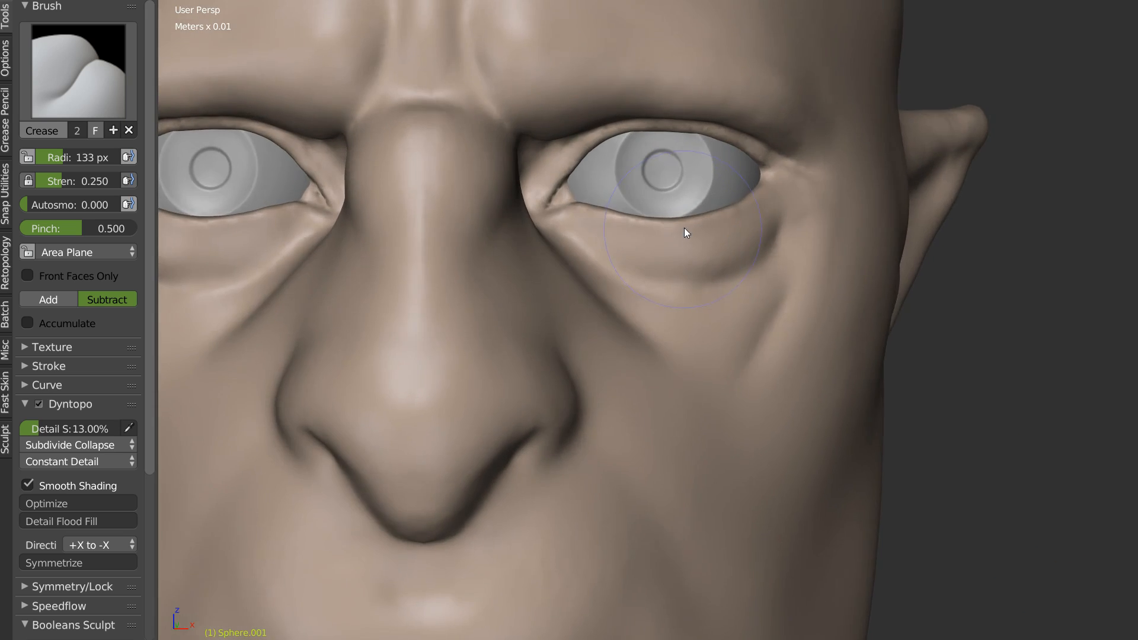
pyautogui.moveTo(649, 336)
pyautogui.keyDown('shift'); pyautogui.mouseDown(button='middle')
pyautogui.moveTo(653, 300)
pyautogui.moveTo(631, 335)
pyautogui.moveTo(610, 307)
pyautogui.mouseUp(button='middle'); pyautogui.keyUp('shift')
pyautogui.scroll(4, 657, 243)
pyautogui.press('w')
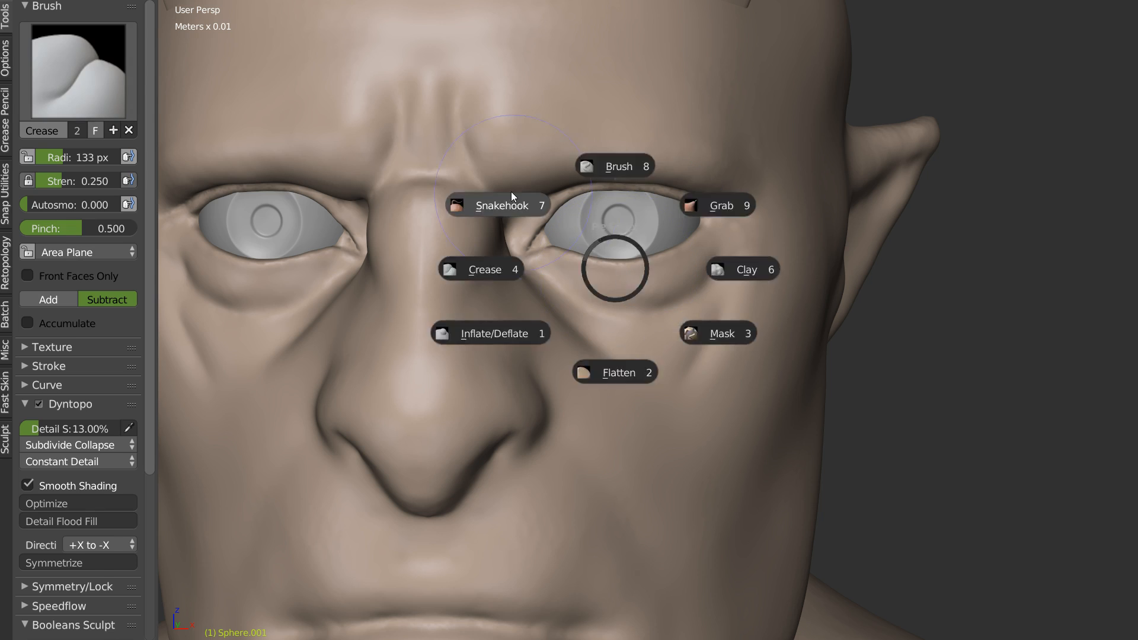
pyautogui.click(505, 202)
pyautogui.press('f')
pyautogui.click(650, 225)
pyautogui.moveTo(635, 144); pyautogui.dragTo(630, 162)
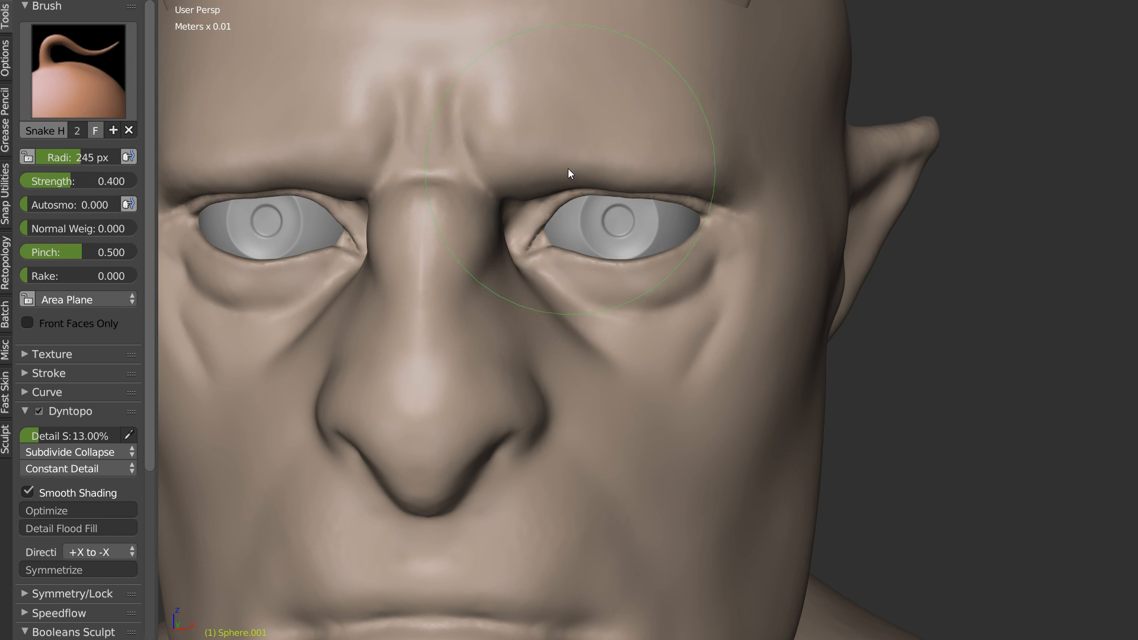
# Step: Lower the inner and outer ends of the brow ridge over the upper eyelid with the Snake Hook brush
pyautogui.scroll(4, 558, 166)
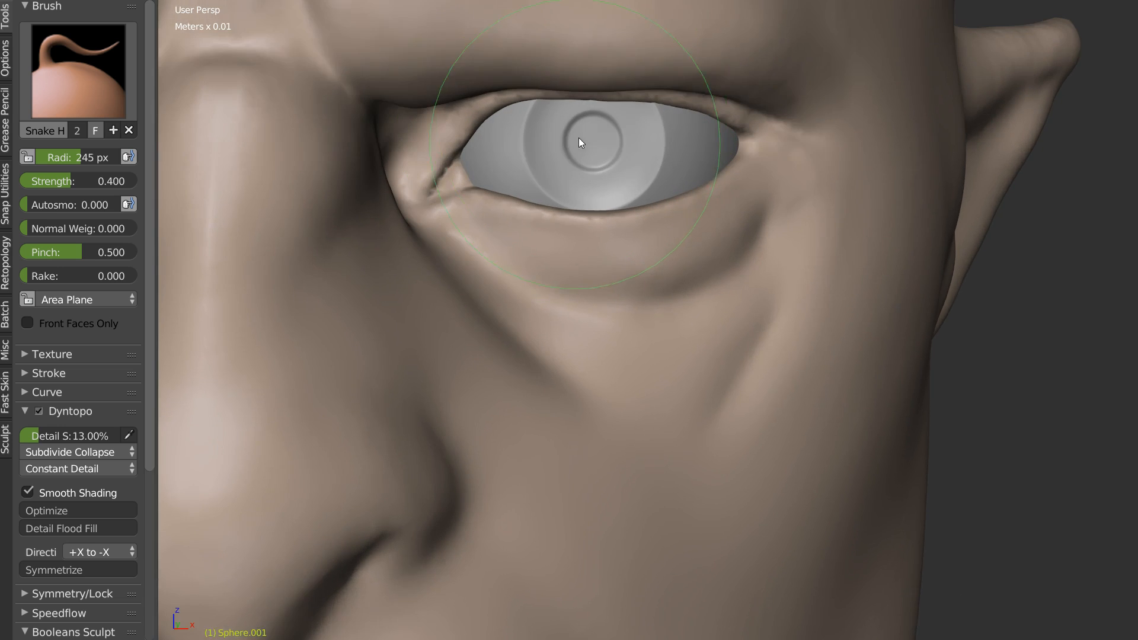
pyautogui.keyDown('shift'); pyautogui.moveTo(579, 139); pyautogui.dragTo(608, 211, button='middle'); pyautogui.keyUp('shift')
pyautogui.moveTo(545, 152); pyautogui.dragTo(537, 162)
pyautogui.moveTo(696, 152)
pyautogui.mouseDown()
pyautogui.moveTo(754, 168)
pyautogui.moveTo(800, 162)
pyautogui.mouseUp()
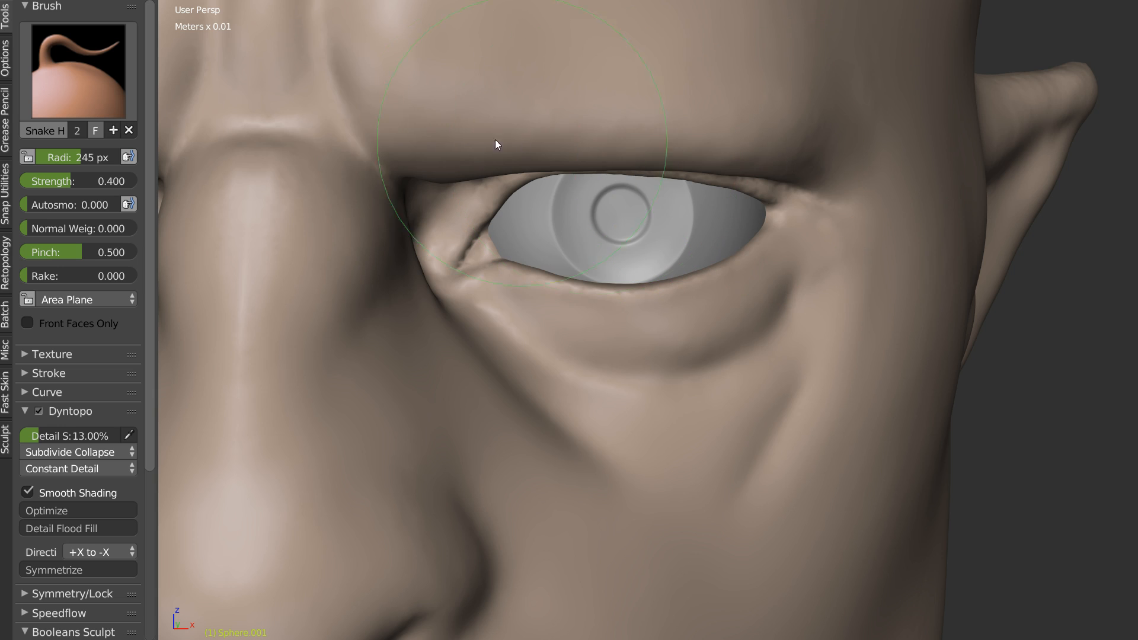
# Step: Reshape the front of the brow into a rounder, lower bulge from the side with the Snake Hook brush
pyautogui.moveTo(549, 175)
pyautogui.mouseDown(button='middle')
pyautogui.moveTo(399, 223)
pyautogui.moveTo(550, 188)
pyautogui.mouseUp(button='middle')
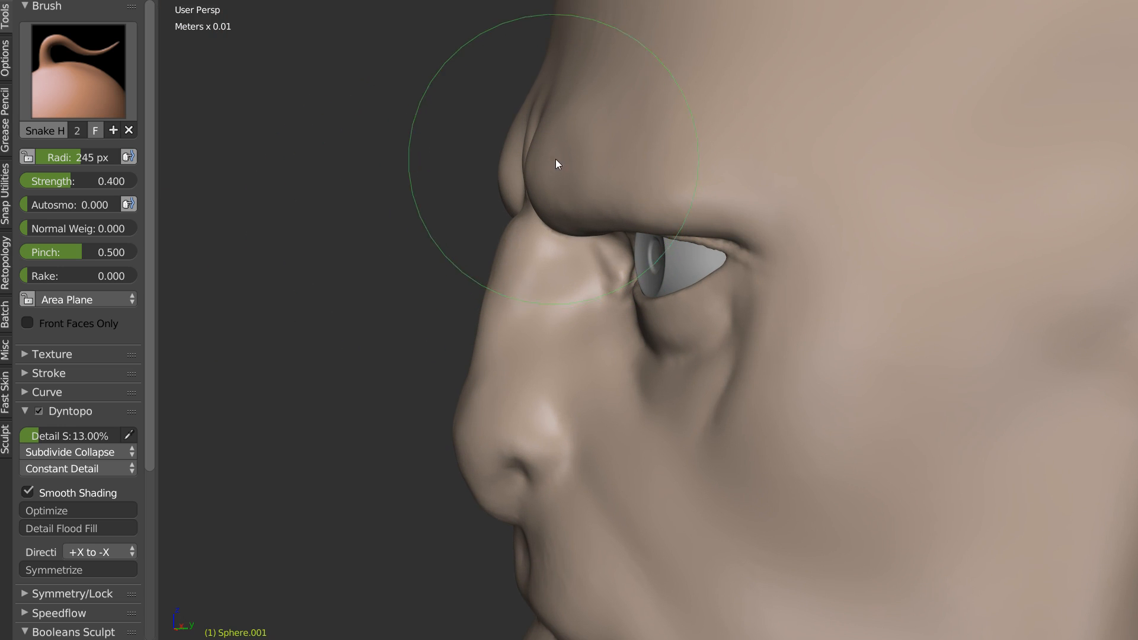
pyautogui.moveTo(569, 89); pyautogui.dragTo(559, 150)
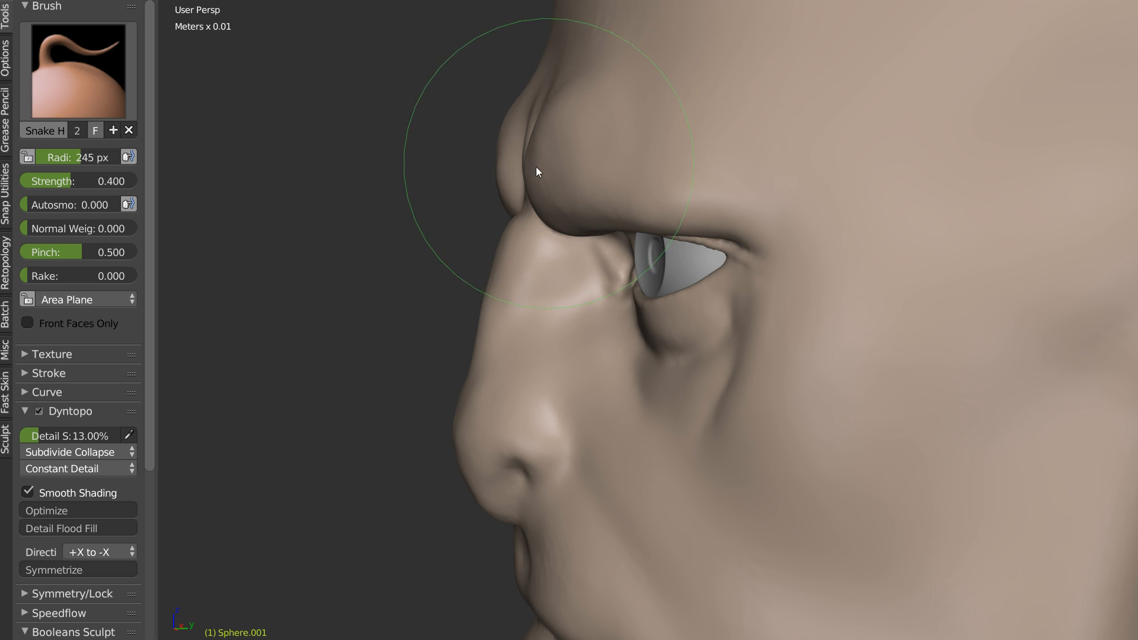
pyautogui.scroll(-2, 584, 214)
pyautogui.scroll(5, 594, 196)
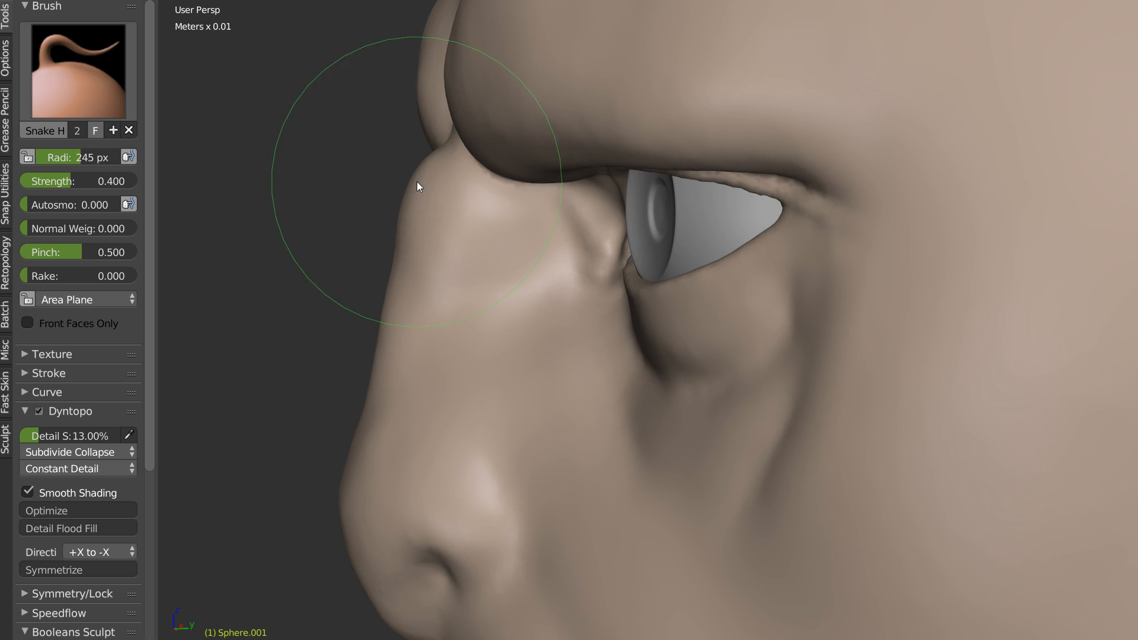
# Step: Pull the sides of the nose bridge outward beside the inner eye corners with the Snake Hook brush
pyautogui.moveTo(389, 273); pyautogui.dragTo(634, 245, button='middle')
pyautogui.scroll(-3, 570, 249)
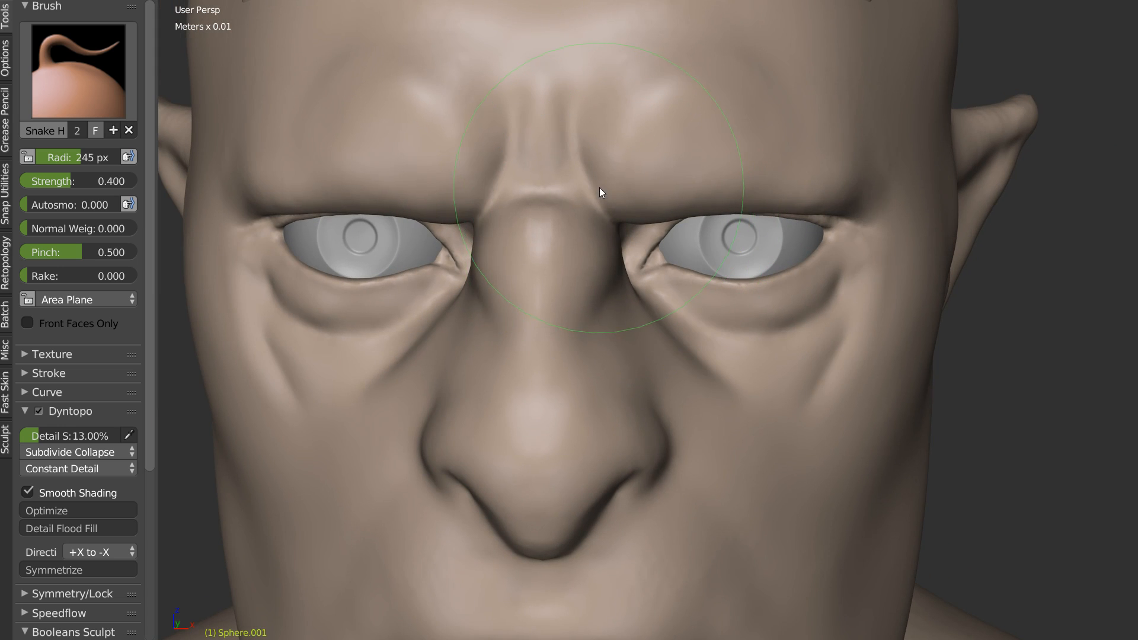
pyautogui.scroll(3, 611, 191)
pyautogui.moveTo(596, 176); pyautogui.dragTo(610, 172)
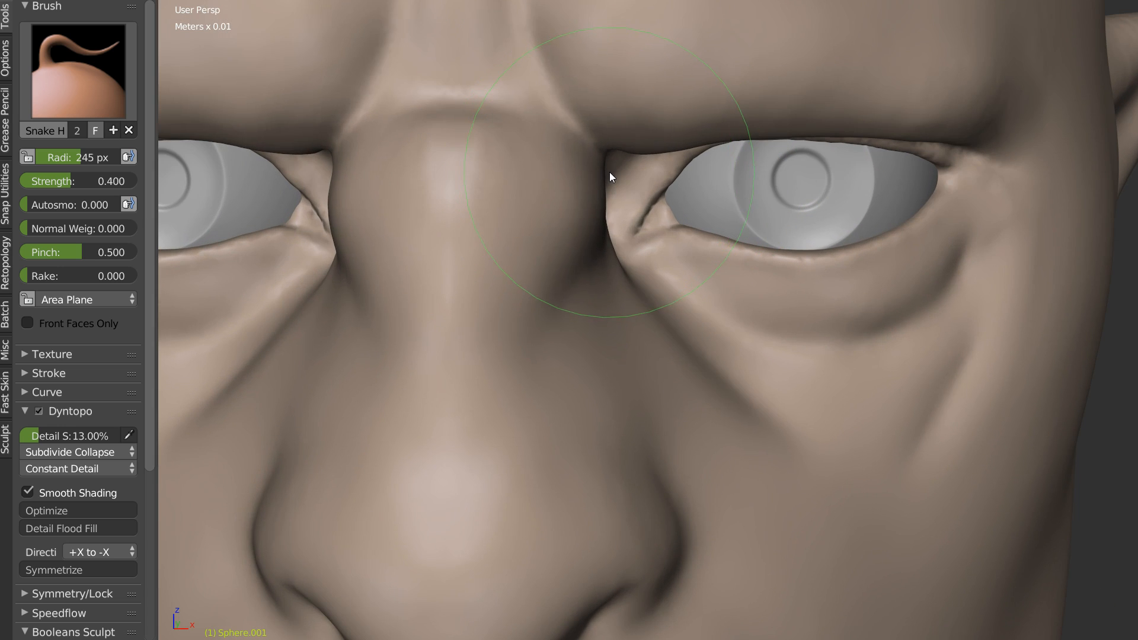
pyautogui.moveTo(579, 270); pyautogui.dragTo(597, 267)
pyautogui.scroll(-5, 541, 299)
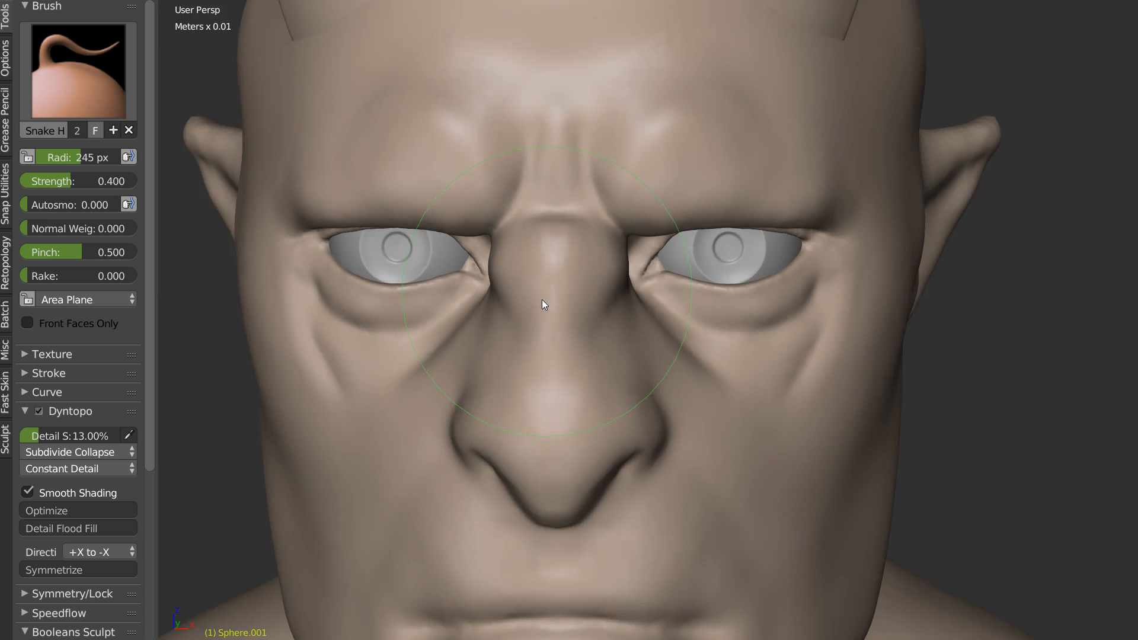
# Step: Carve a diagonal crease from the inner eye corner down across the cheek with the Crease brush at a 96 px radius
pyautogui.scroll(3, 623, 273)
pyautogui.moveTo(727, 189); pyautogui.dragTo(880, 192, button='middle')
pyautogui.moveTo(855, 150)
pyautogui.mouseDown(button='middle')
pyautogui.moveTo(825, 117)
pyautogui.moveTo(755, 171)
pyautogui.moveTo(783, 190)
pyautogui.moveTo(704, 184)
pyautogui.mouseUp(button='middle')
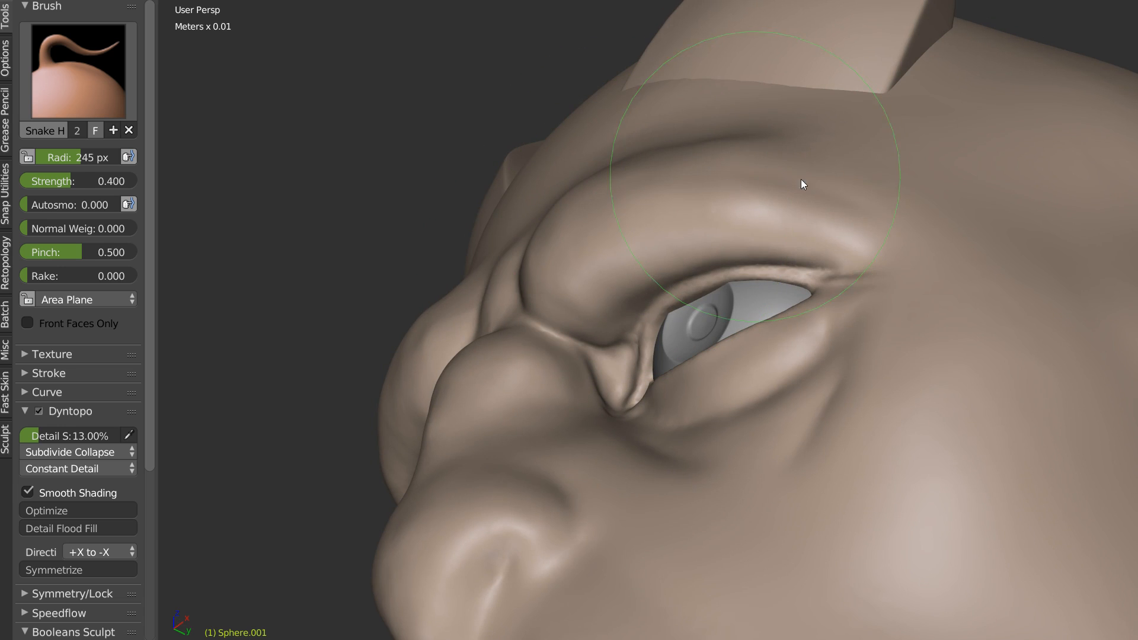
pyautogui.press('c')
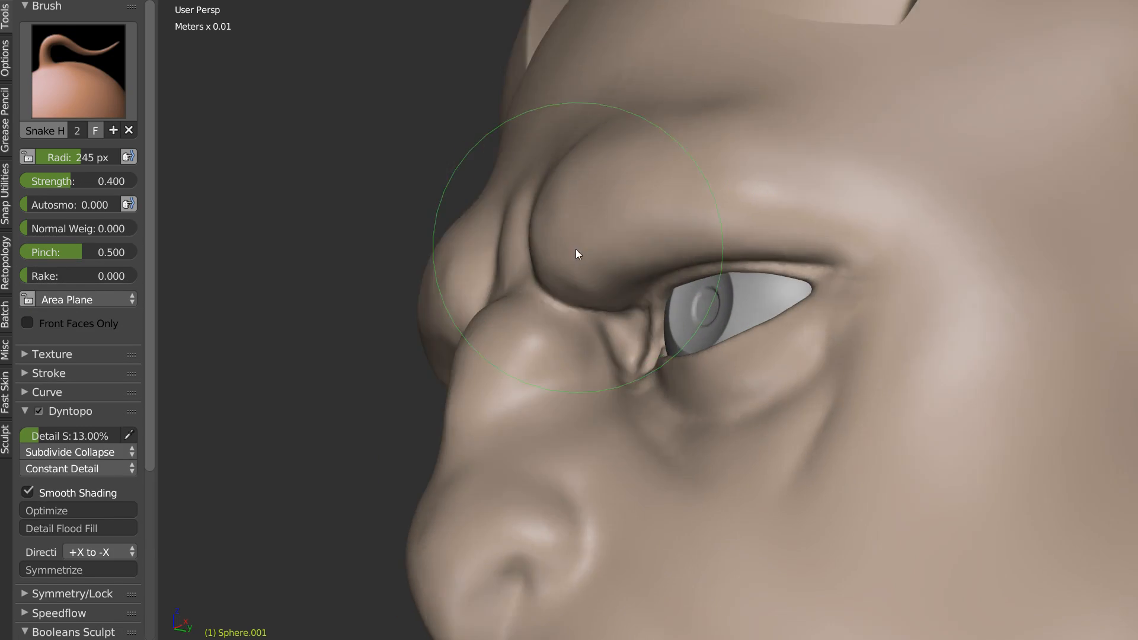
pyautogui.scroll(-3, 576, 249)
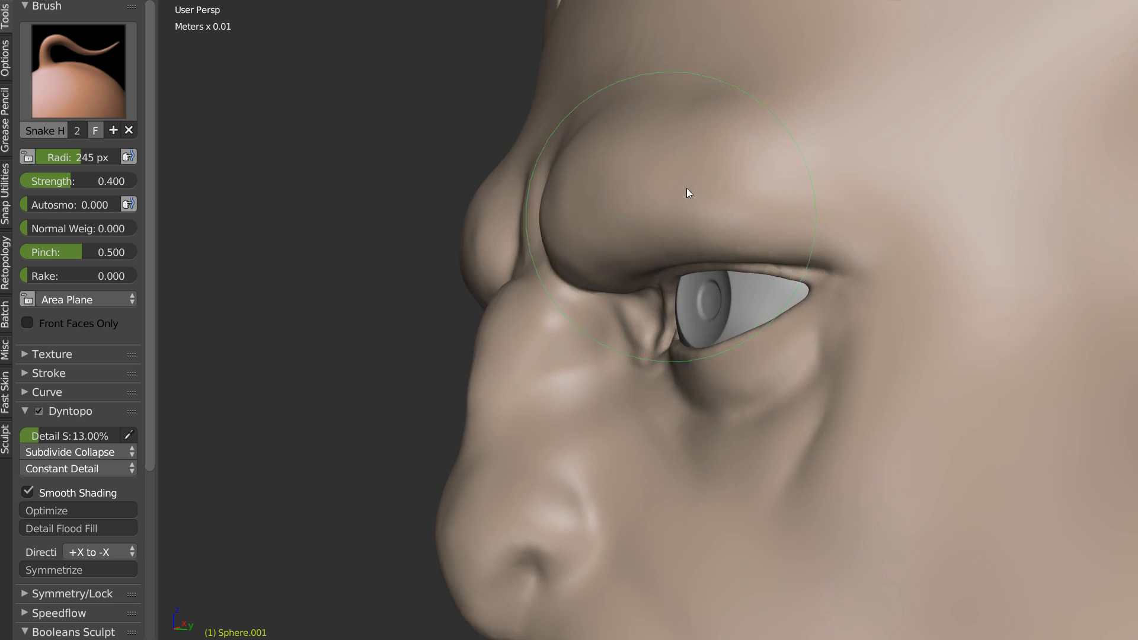
pyautogui.moveTo(686, 188); pyautogui.dragTo(655, 98, button='middle')
pyautogui.scroll(3, 662, 241)
pyautogui.press('w')
pyautogui.click(613, 217)
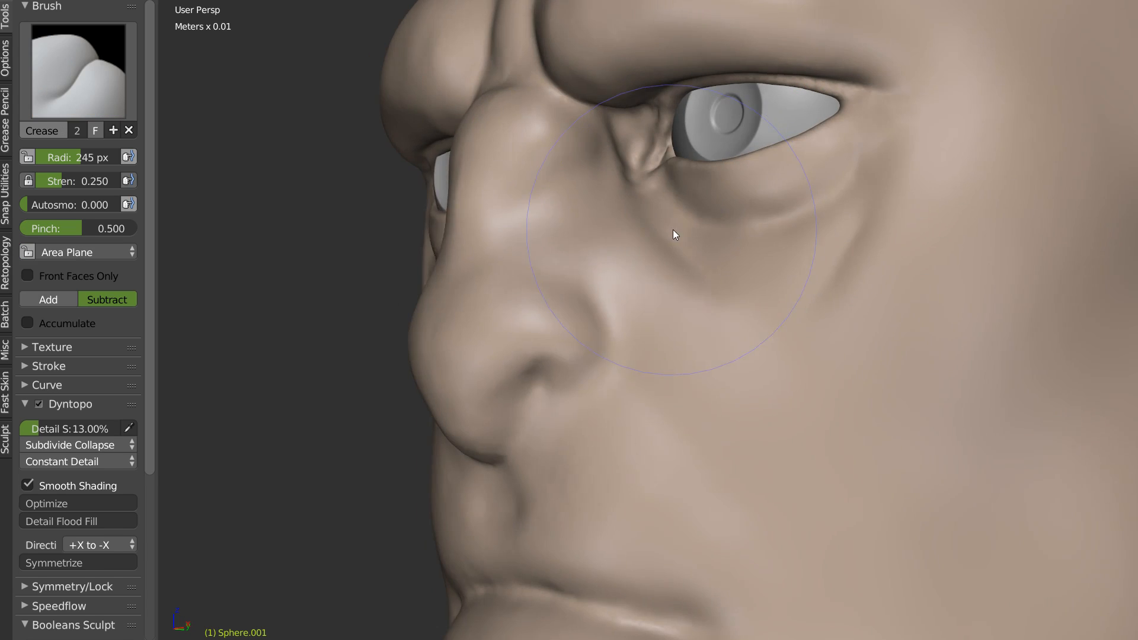
pyautogui.press('f')
pyautogui.click(582, 244)
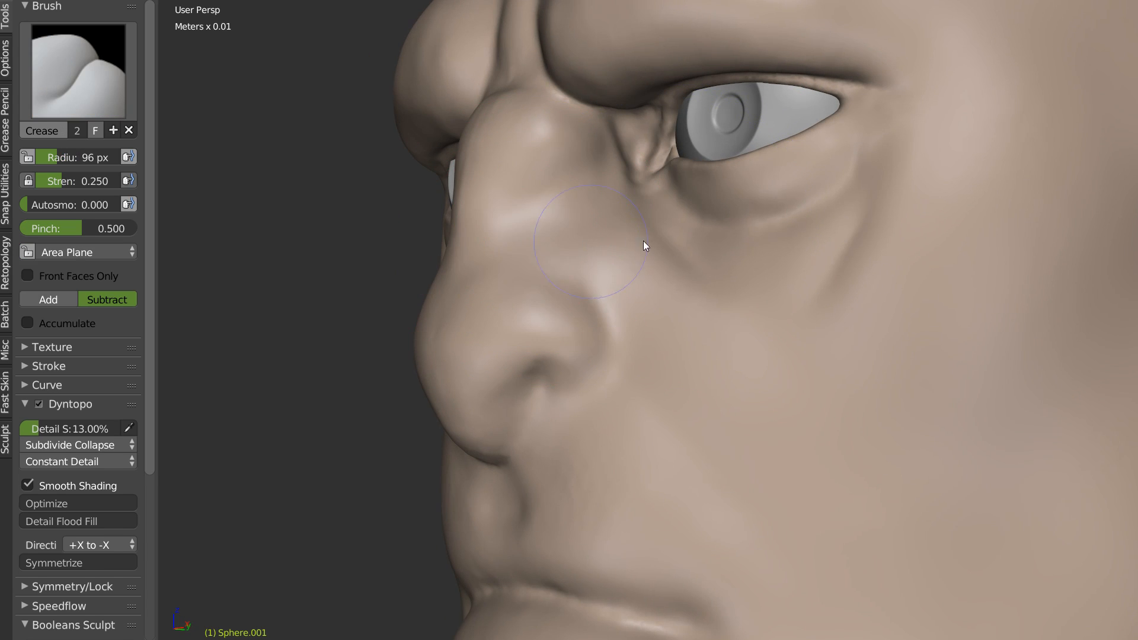
pyautogui.moveTo(650, 205); pyautogui.dragTo(773, 364)
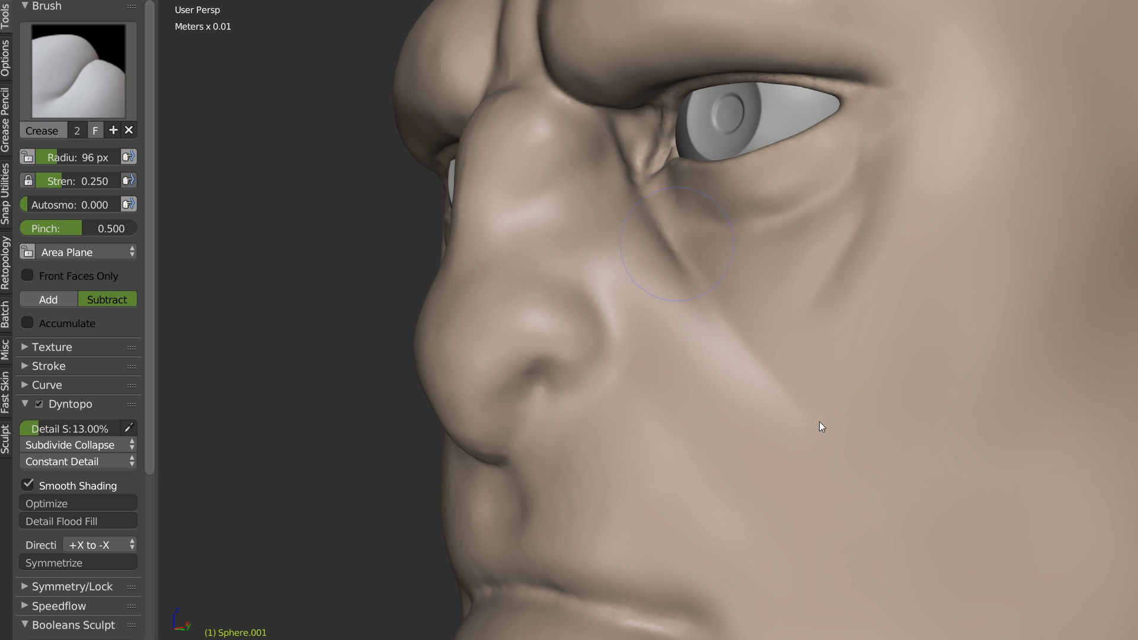
pyautogui.moveTo(731, 315); pyautogui.dragTo(789, 394)
# Step: Smooth the upper part of the diagonal cheek crease just below the inner eye corner
pyautogui.moveTo(761, 322)
pyautogui.mouseDown(button='middle')
pyautogui.moveTo(681, 334)
pyautogui.moveTo(738, 315)
pyautogui.moveTo(699, 282)
pyautogui.mouseUp(button='middle')
pyautogui.scroll(-2, 681, 333)
pyautogui.scroll(2, 691, 248)
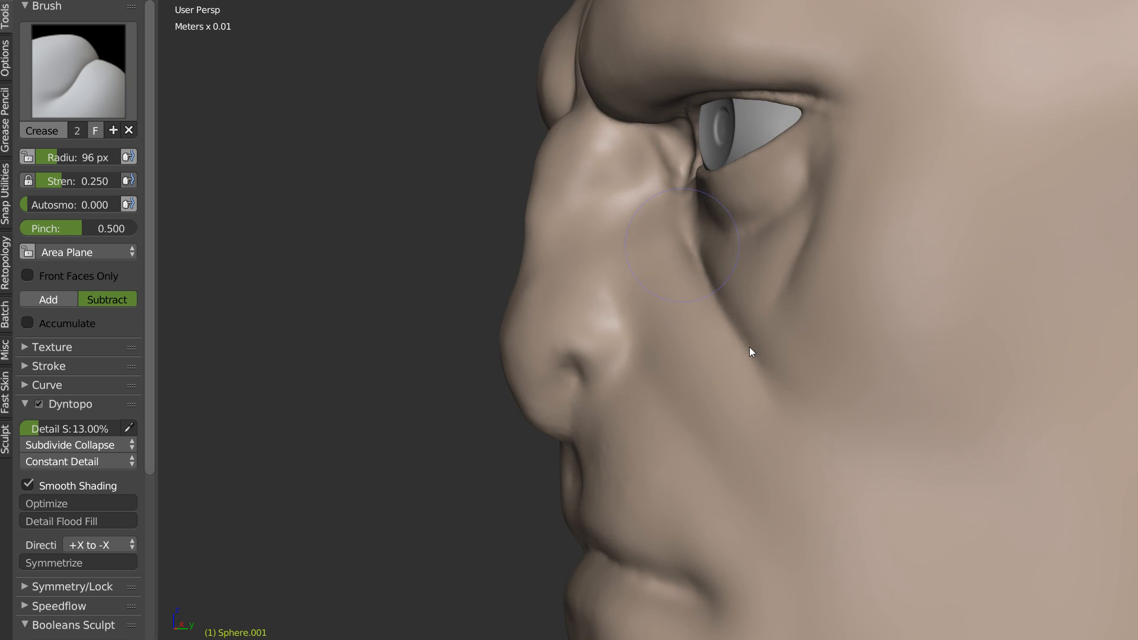
pyautogui.press('s')
pyautogui.moveTo(696, 257)
pyautogui.keyDown('shift'); pyautogui.mouseDown()
pyautogui.moveTo(772, 343)
pyautogui.moveTo(754, 296)
pyautogui.moveTo(716, 249)
pyautogui.mouseUp(); pyautogui.keyUp('shift')
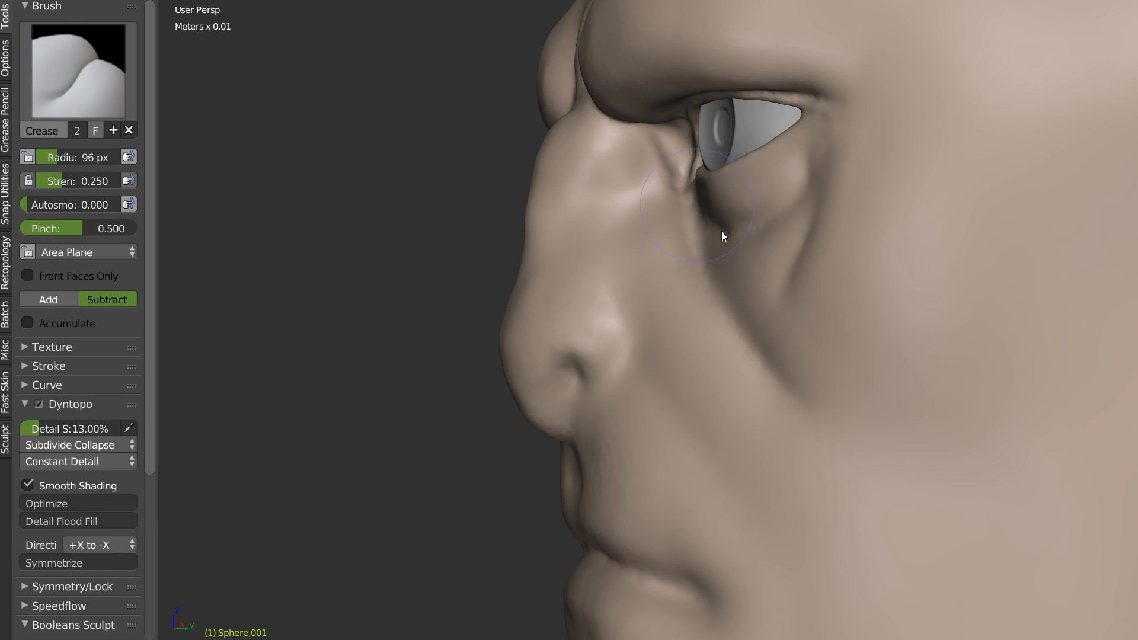
# Step: Set the Snake Hook radius to 143 px and smooth away the outer cheek fold below the eye at that radius
pyautogui.moveTo(715, 228); pyautogui.dragTo(807, 238, button='middle')
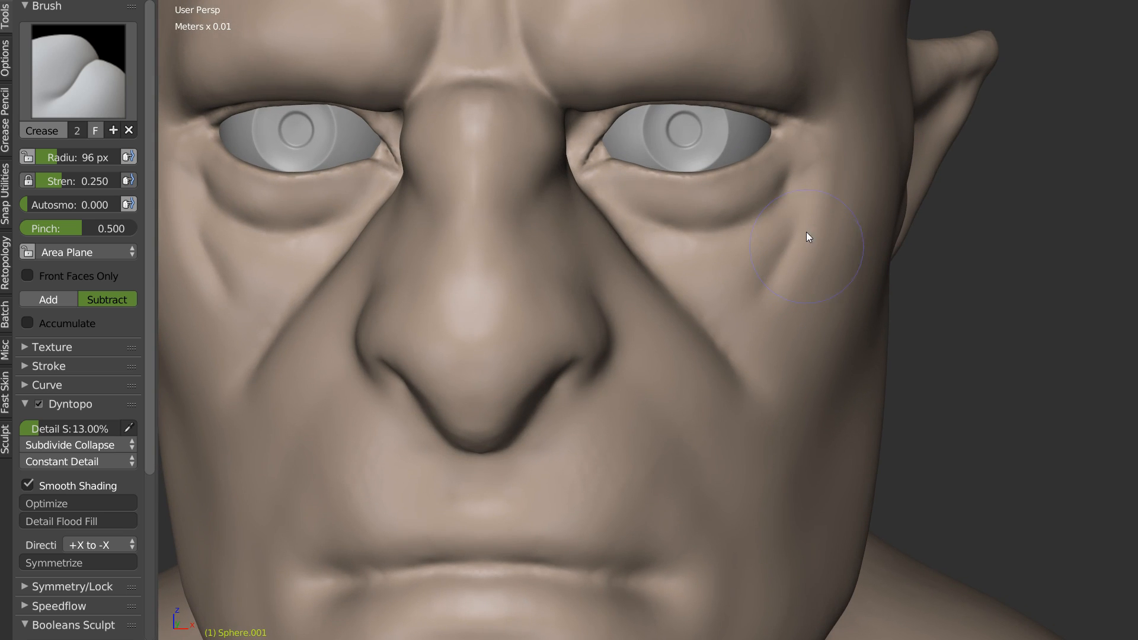
pyautogui.press('k')
pyautogui.press('f')
pyautogui.click(633, 243)
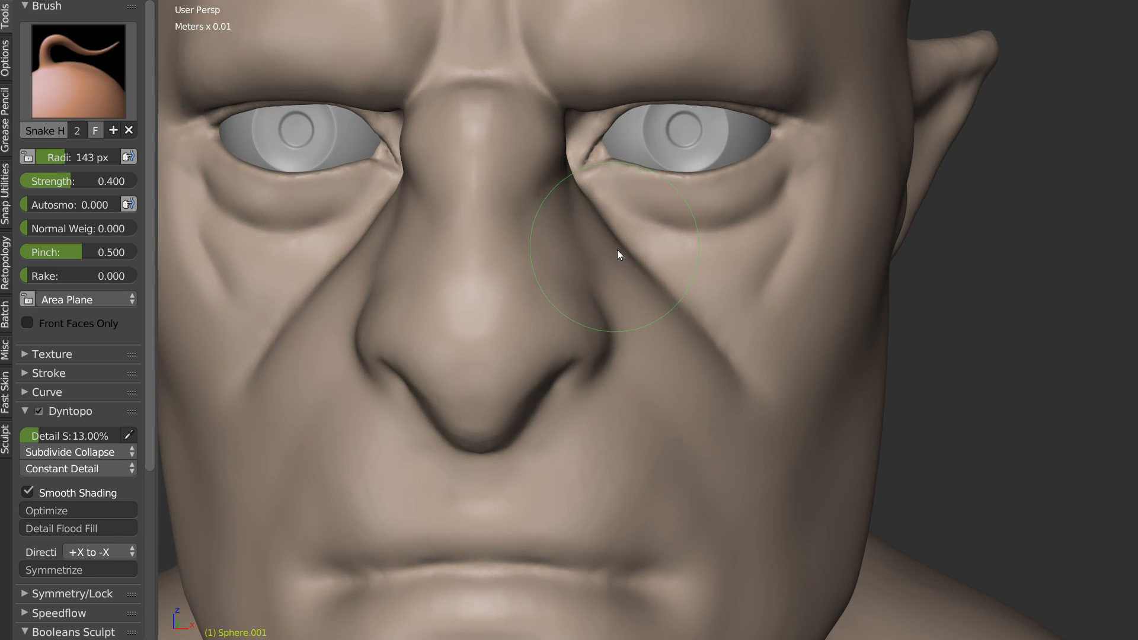
pyautogui.scroll(-5, 710, 274)
pyautogui.moveTo(633, 265); pyautogui.dragTo(657, 267, button='middle')
pyautogui.scroll(6, 799, 203)
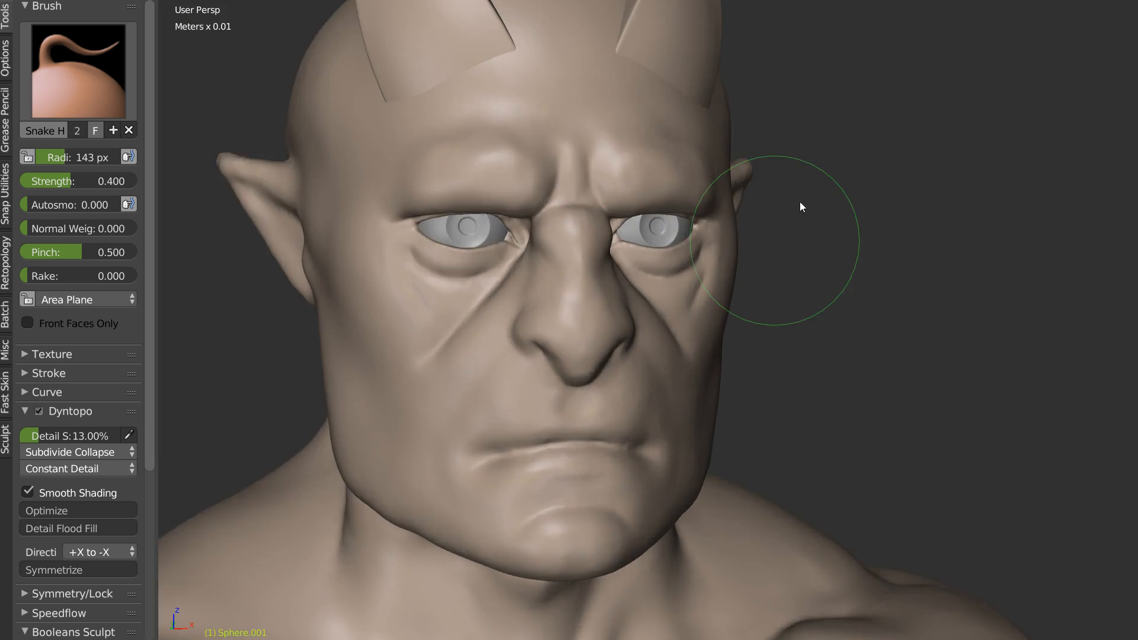
pyautogui.press('s')
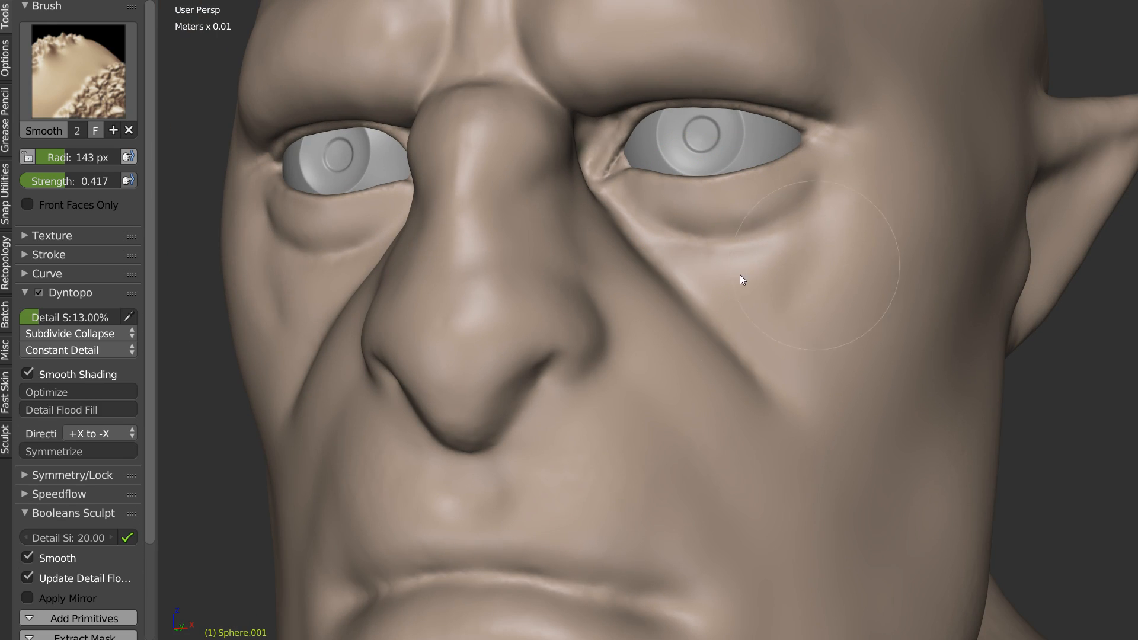
pyautogui.press('k')
# Step: Smooth the cheek surface between the under-eye bag and the diagonal crease at a 143 px radius
pyautogui.scroll(2, 753, 260)
pyautogui.scroll(1, 759, 247)
pyautogui.press('s')
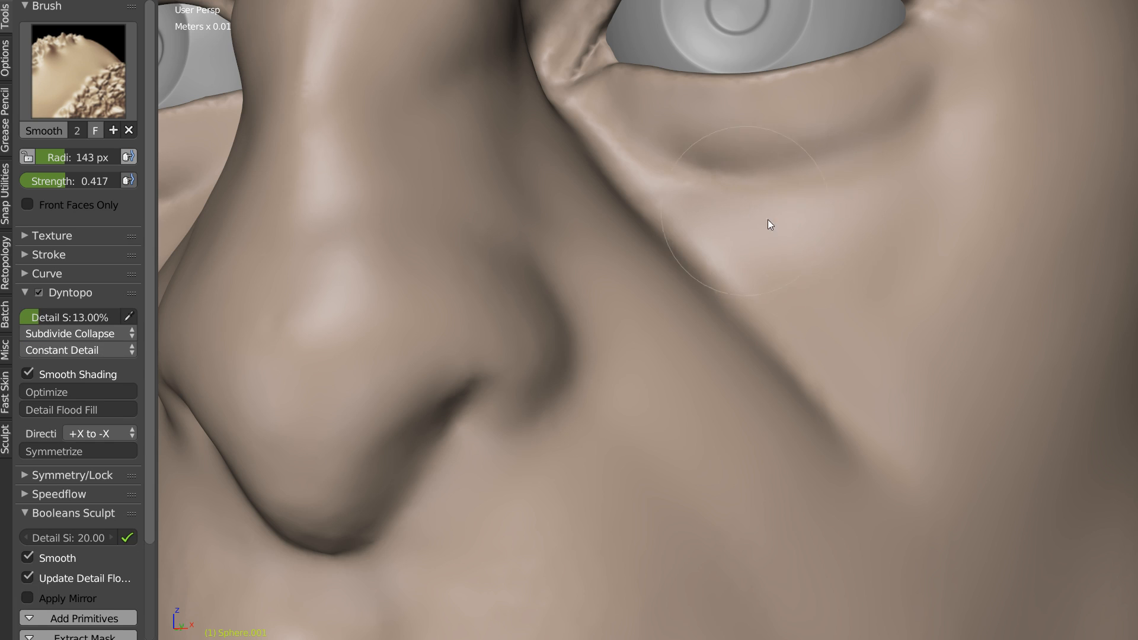
pyautogui.press('k')
pyautogui.scroll(-5, 911, 187)
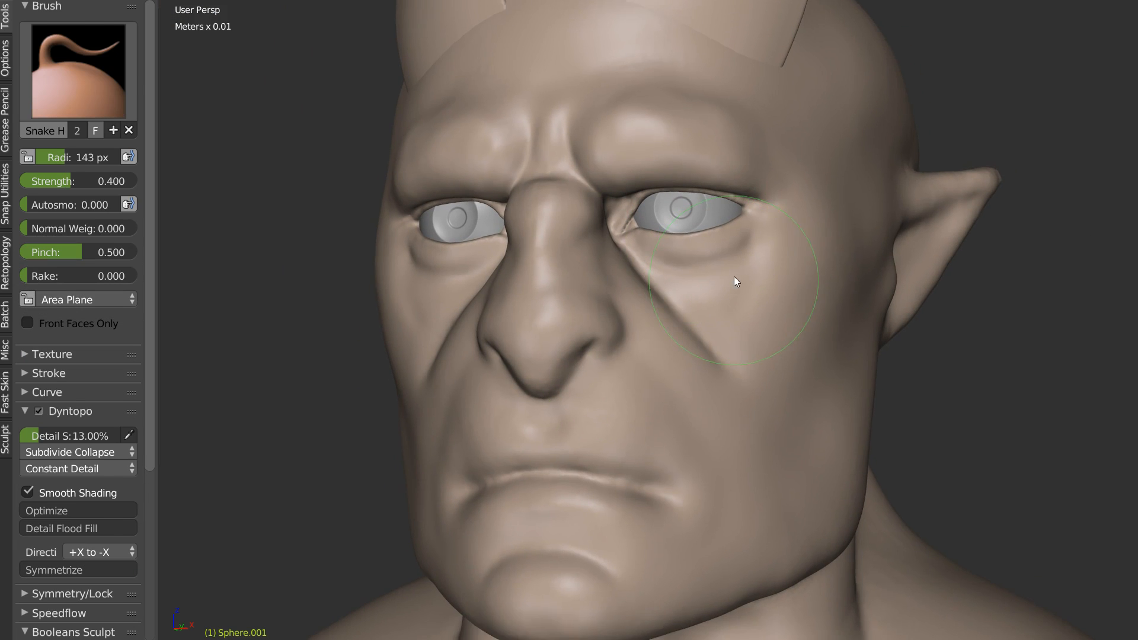
pyautogui.press('s')
pyautogui.press('k')
# Step: Carve a nasolabial fold from the nostril wing toward the mouth corner with the Crease brush at a 97 px radius
pyautogui.moveTo(703, 377)
pyautogui.mouseDown(button='middle')
pyautogui.moveTo(676, 324)
pyautogui.moveTo(542, 228)
pyautogui.mouseUp(button='middle')
pyautogui.press('f')
pyautogui.click(544, 212)
pyautogui.press('w')
pyautogui.click(508, 208)
pyautogui.scroll(1, 512, 184)
pyautogui.scroll(1, 513, 188)
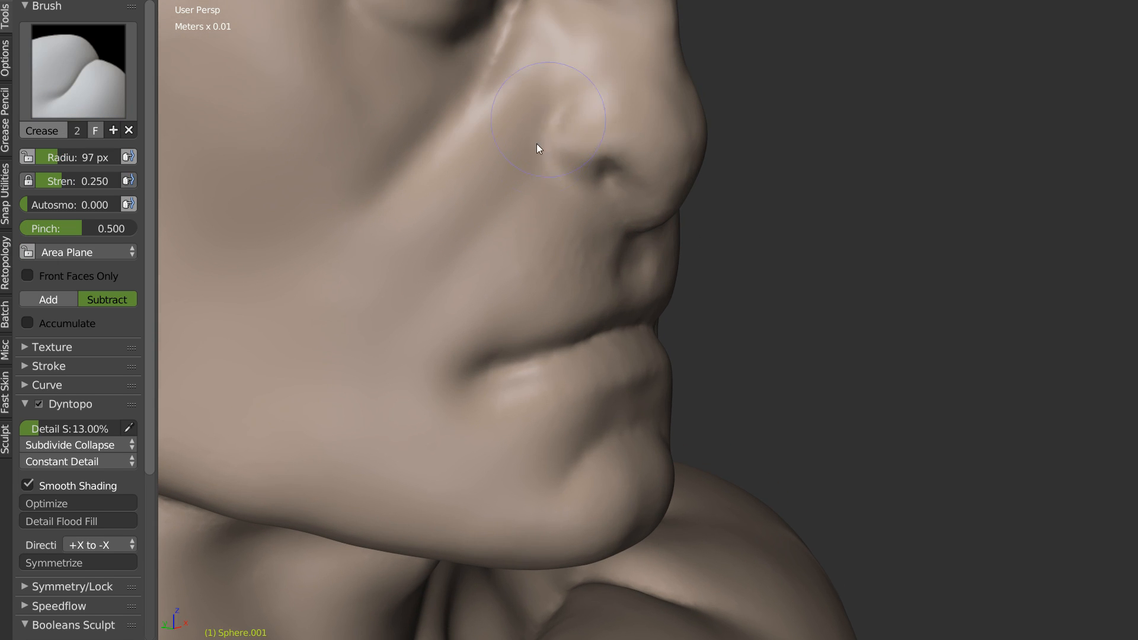
pyautogui.moveTo(525, 167); pyautogui.dragTo(490, 234)
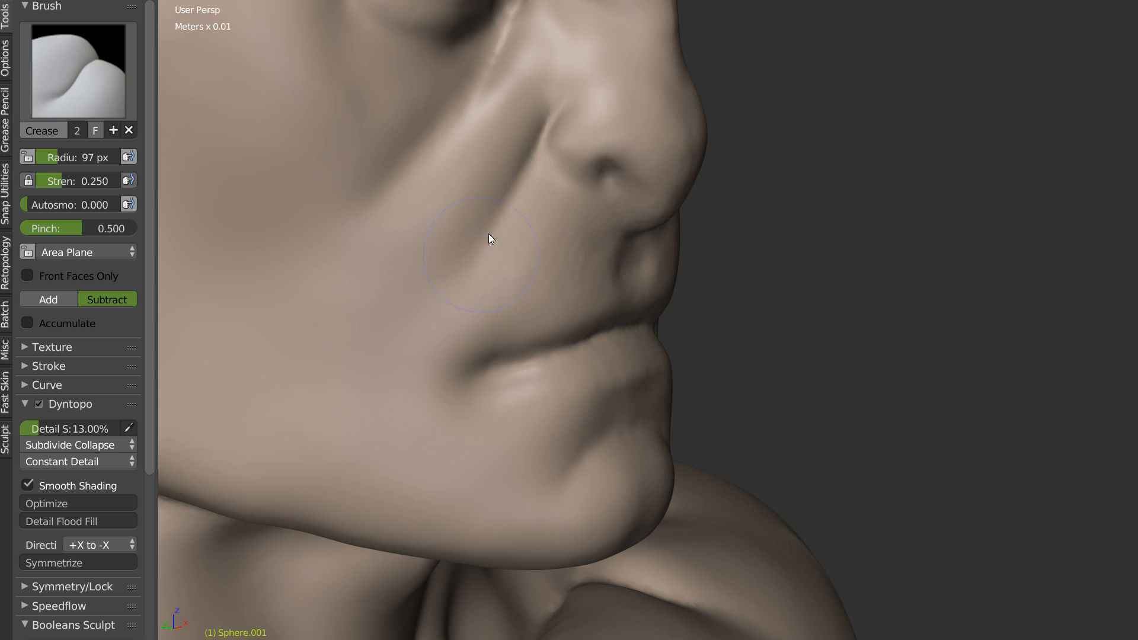
# Step: Sharpen the underside of the nose tip, the nostril and the base of the nostril wing with the Crease brush
pyautogui.moveTo(581, 188); pyautogui.dragTo(506, 220, button='middle')
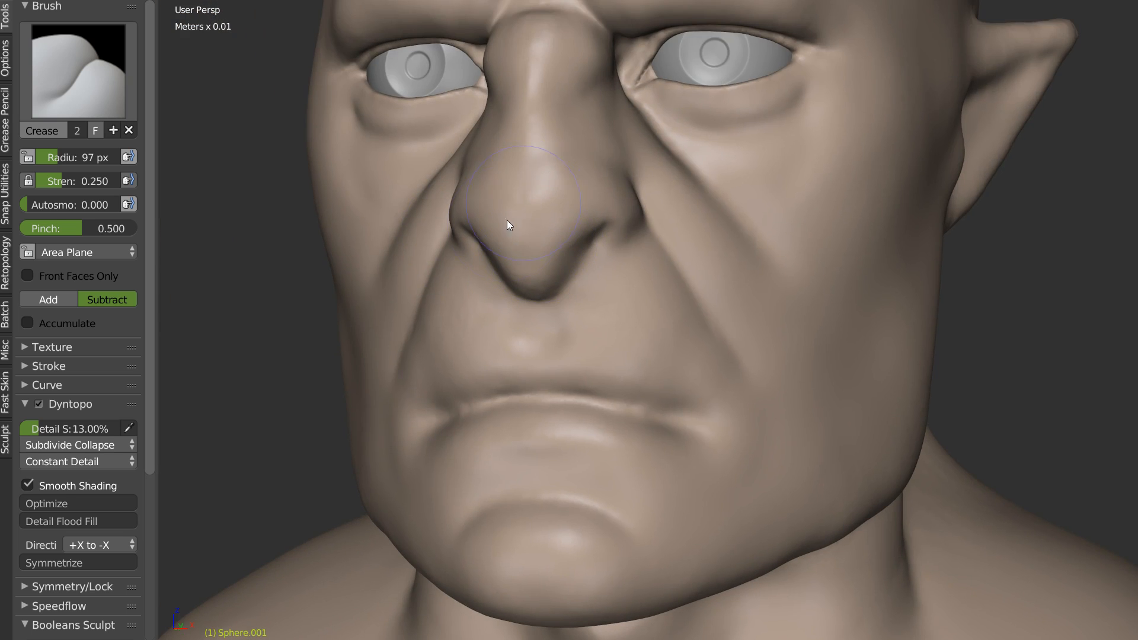
pyautogui.scroll(3, 509, 214)
pyautogui.moveTo(541, 136); pyautogui.dragTo(520, 78, button='middle')
pyautogui.scroll(1, 409, 300)
pyautogui.moveTo(385, 297)
pyautogui.mouseDown()
pyautogui.moveTo(477, 252)
pyautogui.moveTo(475, 213)
pyautogui.moveTo(496, 164)
pyautogui.moveTo(548, 129)
pyautogui.moveTo(514, 182)
pyautogui.moveTo(531, 183)
pyautogui.moveTo(539, 132)
pyautogui.moveTo(490, 181)
pyautogui.moveTo(555, 160)
pyautogui.moveTo(552, 143)
pyautogui.mouseUp()
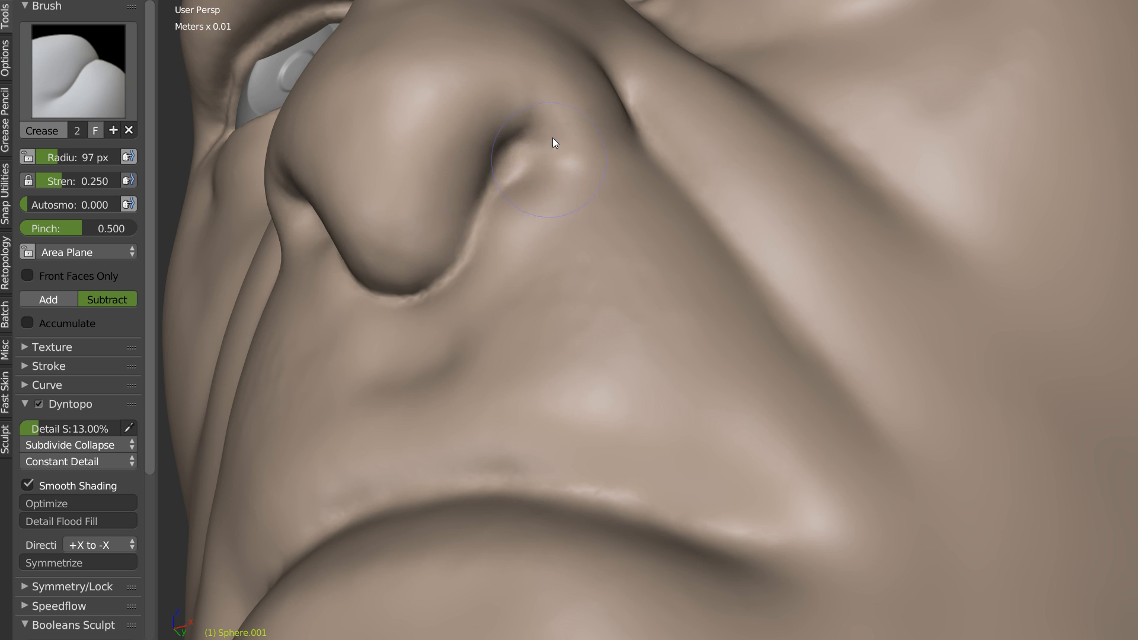
pyautogui.moveTo(484, 191)
pyautogui.mouseDown()
pyautogui.moveTo(460, 238)
pyautogui.moveTo(552, 126)
pyautogui.mouseUp()
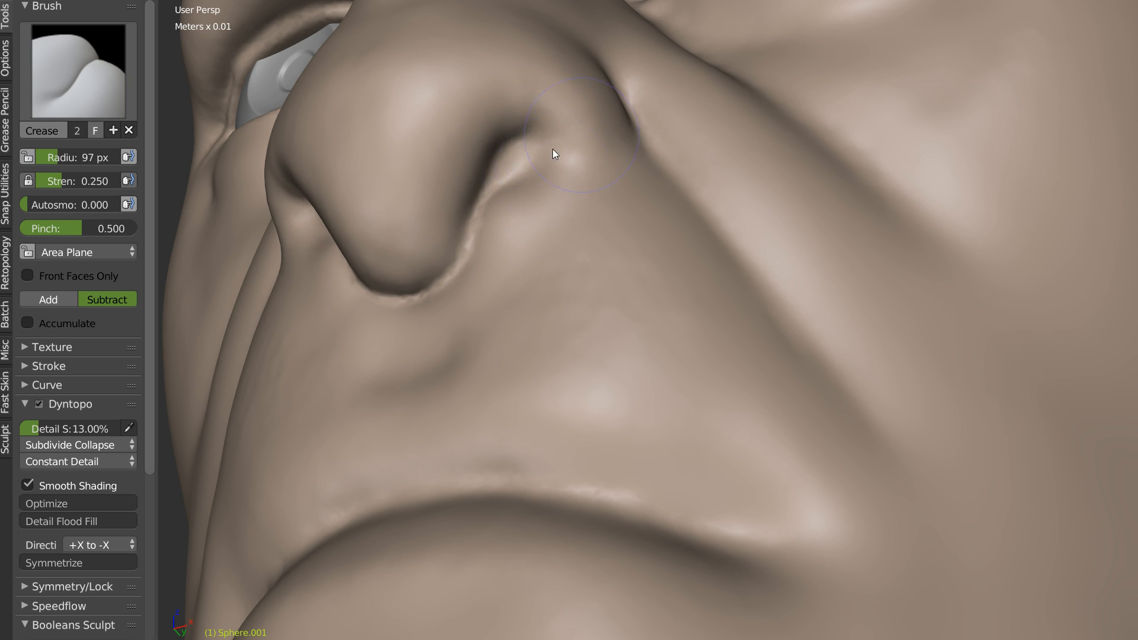
pyautogui.moveTo(552, 149); pyautogui.dragTo(555, 174, button='middle')
pyautogui.moveTo(559, 191)
pyautogui.mouseDown()
pyautogui.moveTo(616, 168)
pyautogui.moveTo(633, 106)
pyautogui.mouseUp()
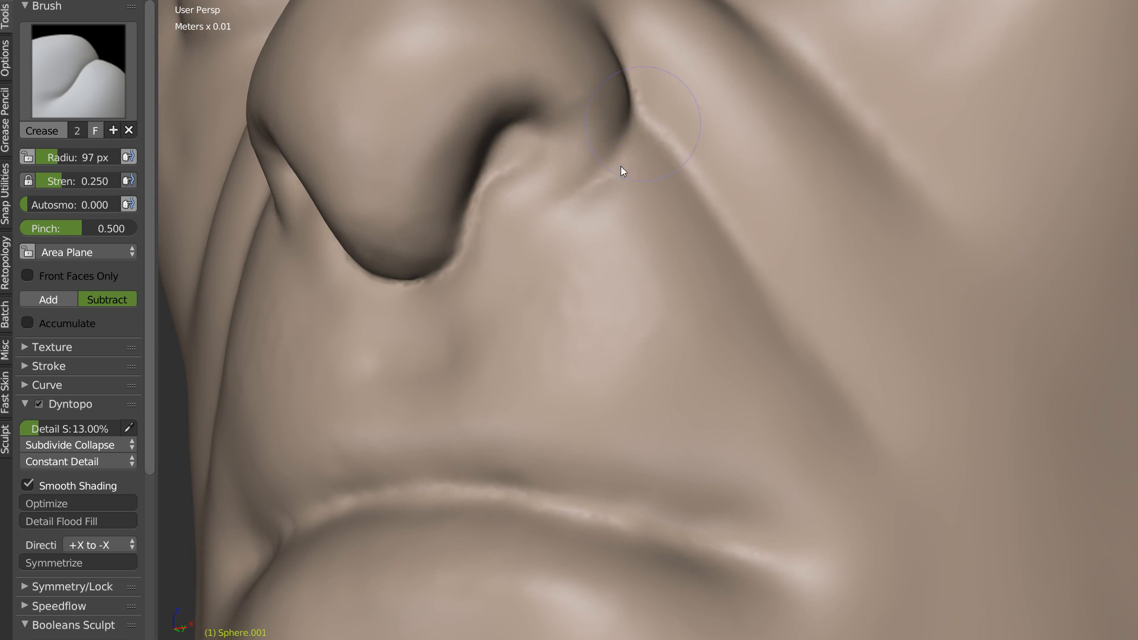
# Step: Smooth the surface below the nostril, between the nose tip and the base of the nostril wing
pyautogui.moveTo(625, 181); pyautogui.dragTo(636, 181, button='middle')
pyautogui.press('s')
pyautogui.moveTo(507, 211)
pyautogui.keyDown('shift'); pyautogui.mouseDown()
pyautogui.moveTo(499, 250)
pyautogui.moveTo(528, 196)
pyautogui.moveTo(547, 212)
pyautogui.mouseUp(); pyautogui.keyUp('shift')
pyautogui.moveTo(542, 213); pyautogui.dragTo(489, 171, button='middle')
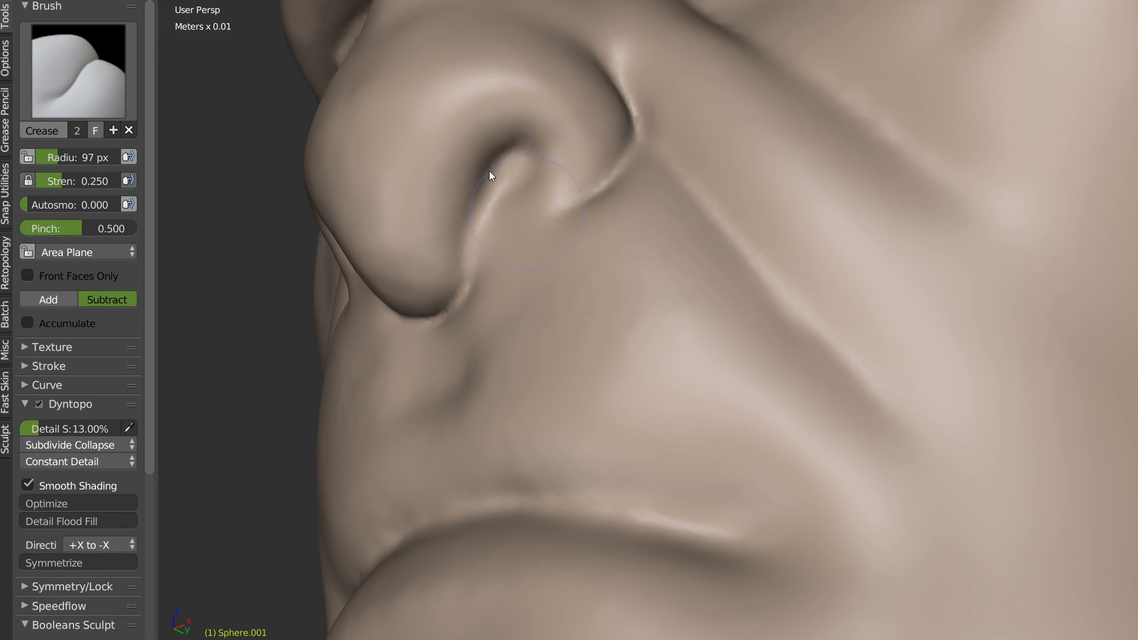
# Step: Try to reshape the nostril opening with the Snake Hook brush at a 97 px radius
pyautogui.press('k')
pyautogui.moveTo(484, 195)
pyautogui.mouseDown()
pyautogui.moveTo(510, 212)
pyautogui.moveTo(491, 183)
pyautogui.moveTo(505, 185)
pyautogui.moveTo(498, 214)
pyautogui.mouseUp()
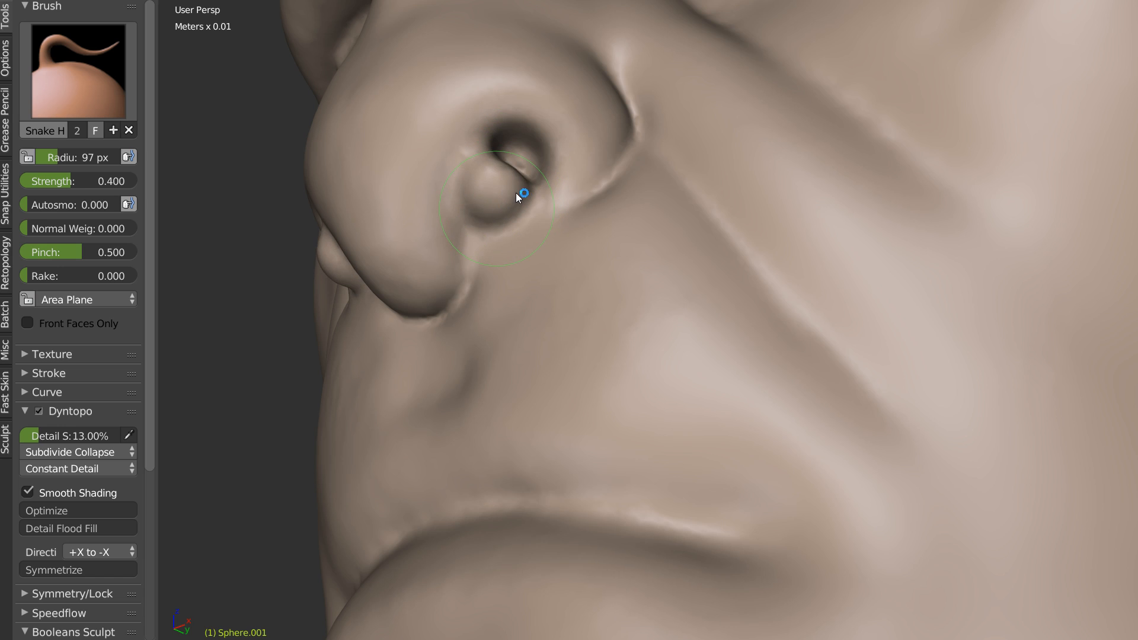
pyautogui.hotkey('ctrl', 'z')
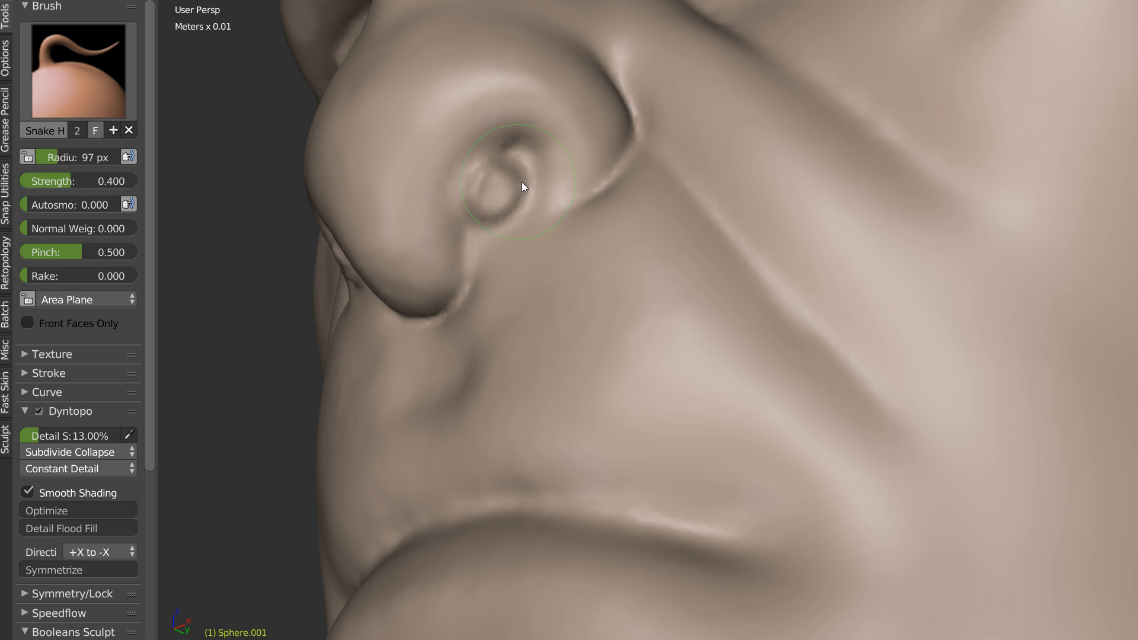
pyautogui.hotkey('ctrl', 'z')
# Step: Hollow out the nostril opening with the SculptDraw brush at a 97 px radius
pyautogui.press('w')
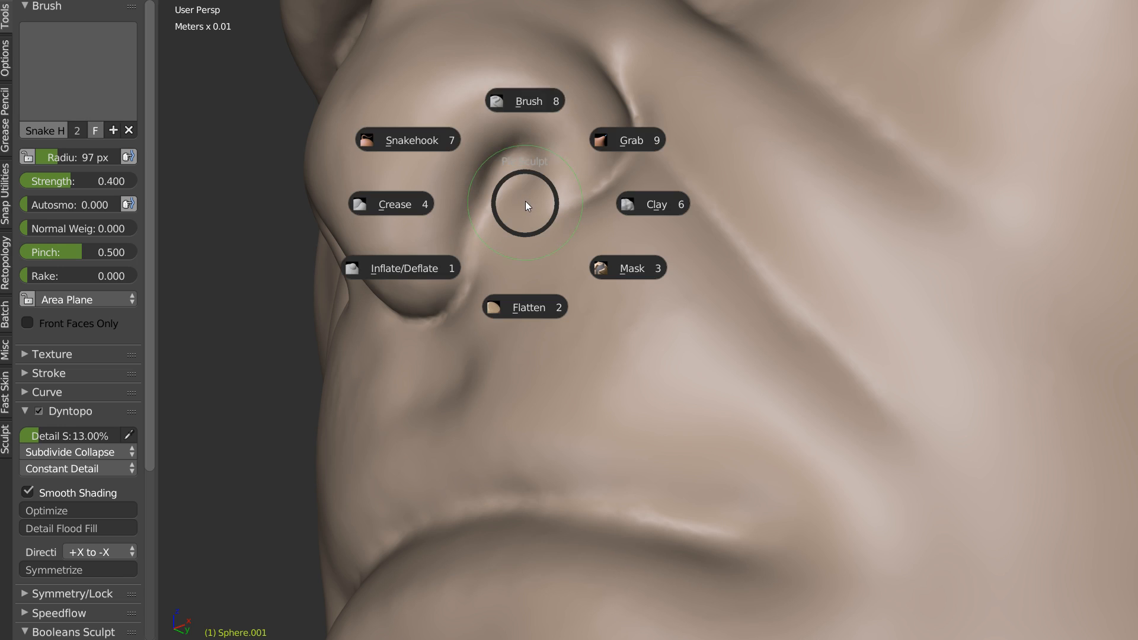
pyautogui.click(518, 104)
pyautogui.moveTo(522, 185); pyautogui.dragTo(495, 163, button='middle')
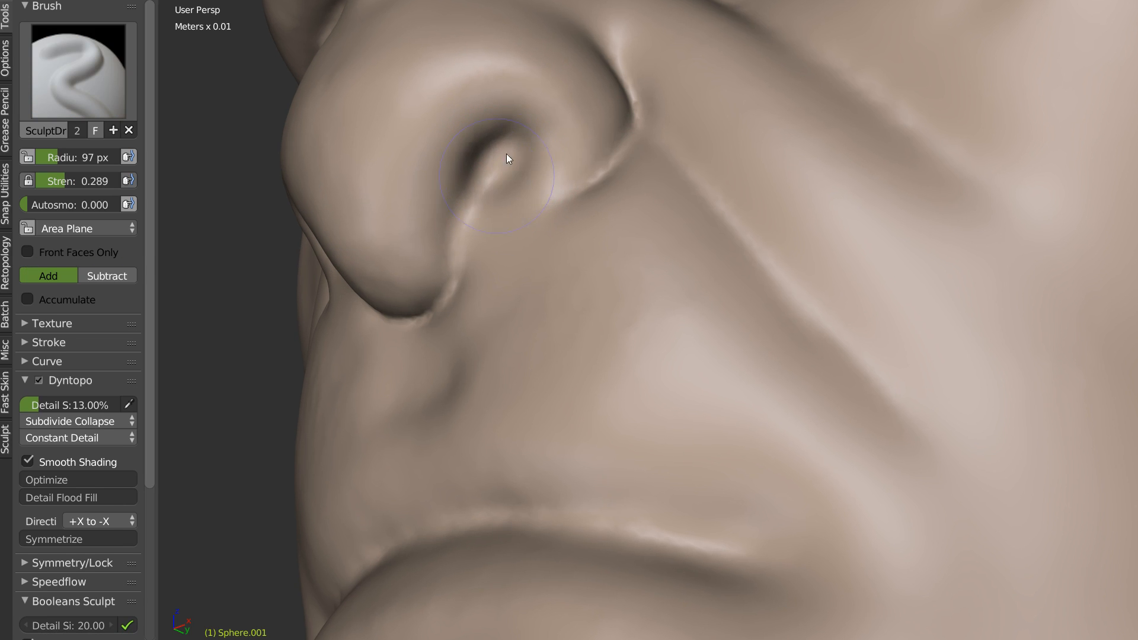
pyautogui.moveTo(520, 175)
pyautogui.mouseDown()
pyautogui.moveTo(480, 242)
pyautogui.moveTo(491, 215)
pyautogui.mouseUp()
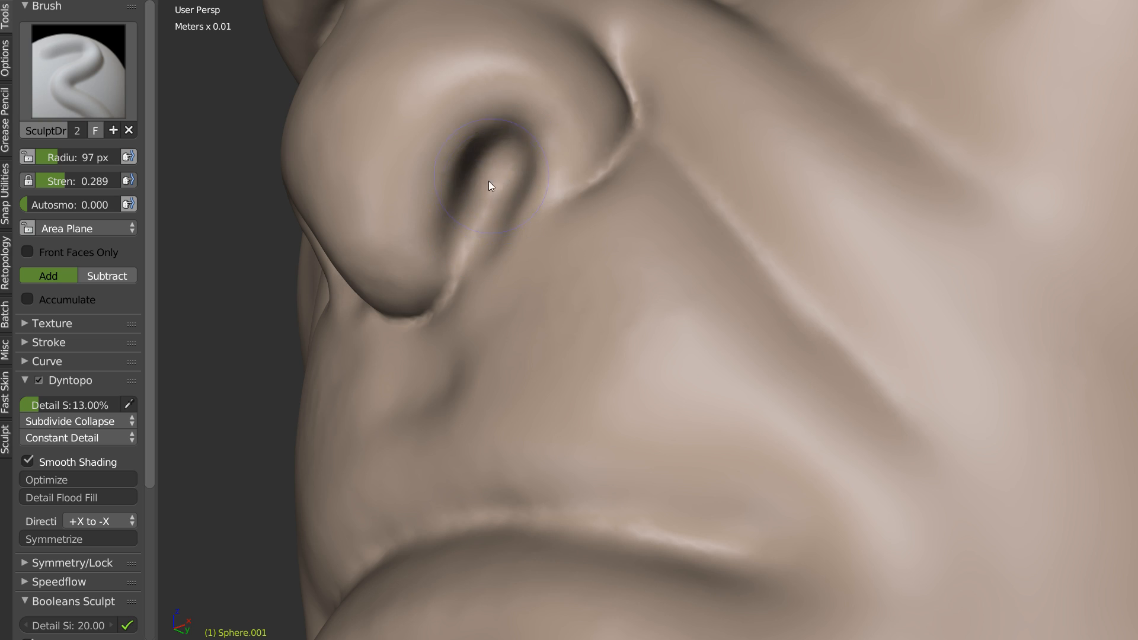
pyautogui.moveTo(496, 153); pyautogui.dragTo(470, 221)
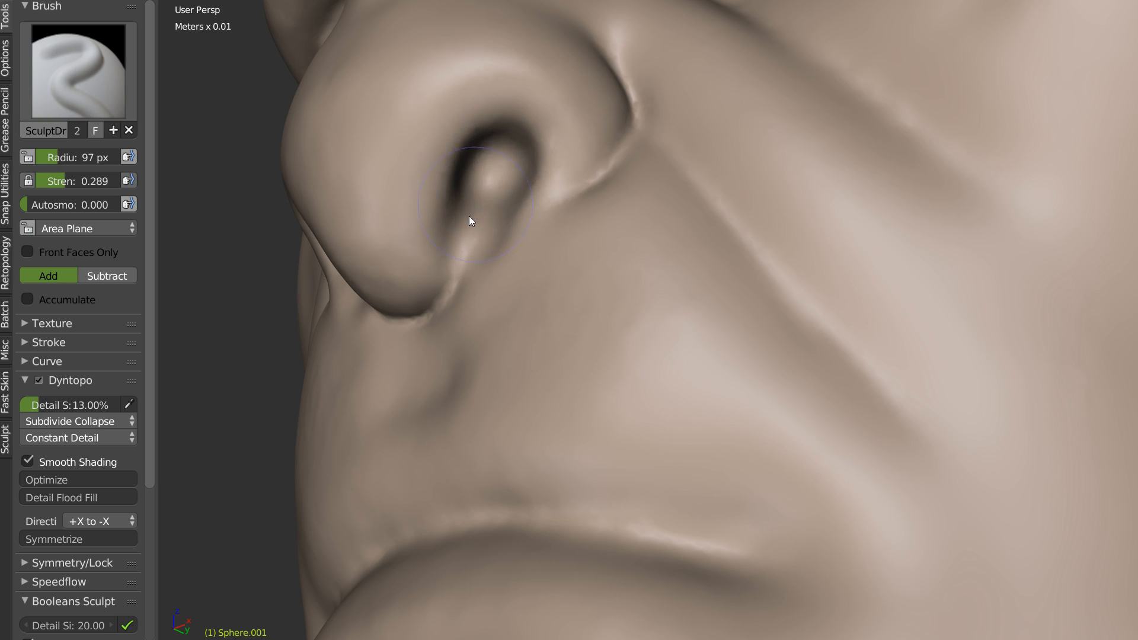
pyautogui.scroll(-6, 543, 133)
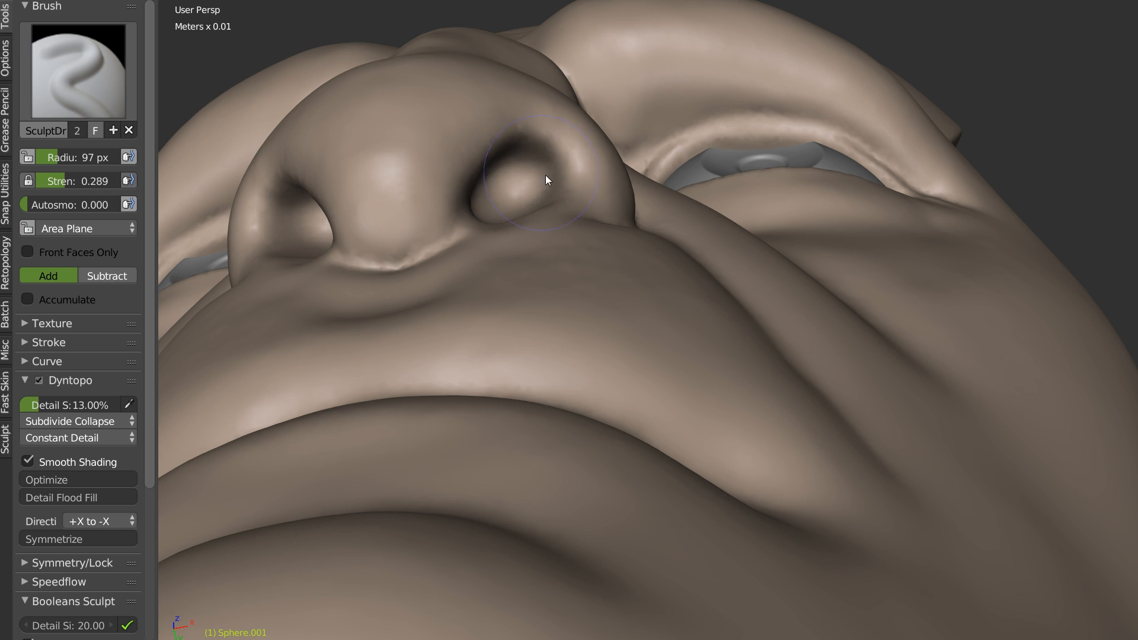
pyautogui.moveTo(533, 177); pyautogui.dragTo(490, 188)
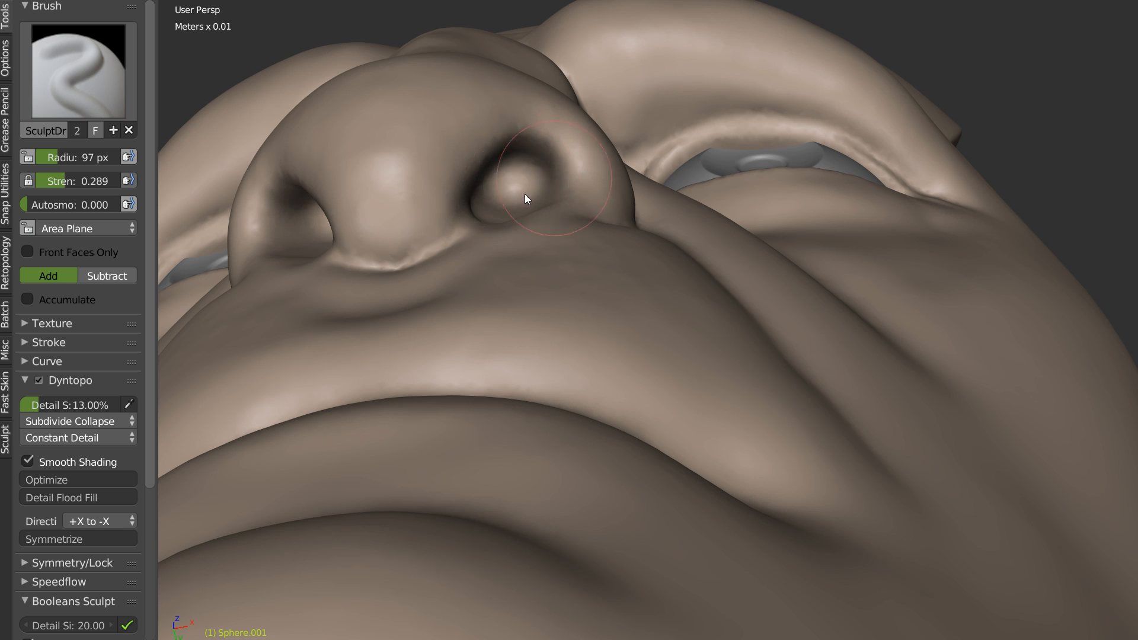
# Step: Shape the inside and lower rim of the nostril from the side and front with the SculptDraw brush
pyautogui.moveTo(525, 194); pyautogui.dragTo(491, 258, button='middle')
pyautogui.moveTo(526, 208); pyautogui.dragTo(525, 195, button='middle')
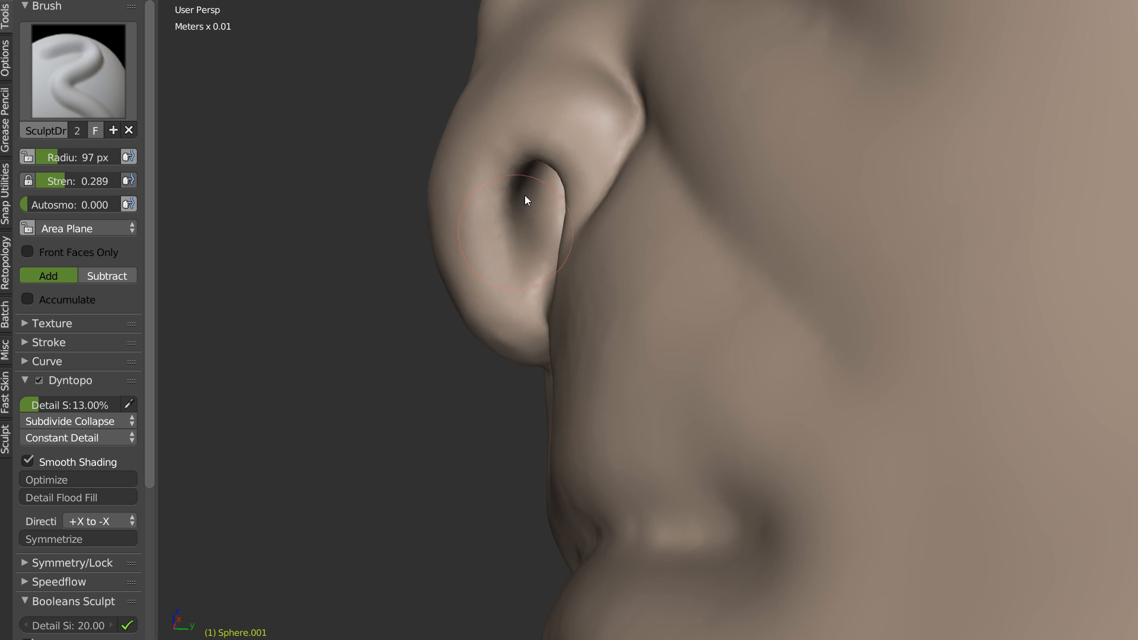
pyautogui.moveTo(540, 254)
pyautogui.mouseDown()
pyautogui.moveTo(533, 202)
pyautogui.moveTo(539, 212)
pyautogui.moveTo(547, 200)
pyautogui.mouseUp()
pyautogui.moveTo(499, 177)
pyautogui.mouseDown(button='middle')
pyautogui.moveTo(653, 161)
pyautogui.moveTo(567, 87)
pyautogui.mouseUp(button='middle')
pyautogui.moveTo(556, 72)
pyautogui.mouseDown()
pyautogui.moveTo(587, 79)
pyautogui.moveTo(562, 87)
pyautogui.moveTo(569, 93)
pyautogui.mouseUp()
pyautogui.moveTo(578, 99); pyautogui.dragTo(580, 91, button='middle')
pyautogui.moveTo(581, 91)
pyautogui.keyDown('ctrl'); pyautogui.mouseDown()
pyautogui.moveTo(550, 95)
pyautogui.moveTo(529, 122)
pyautogui.mouseUp(); pyautogui.keyUp('ctrl')
pyautogui.moveTo(584, 96)
pyautogui.mouseDown(button='middle')
pyautogui.moveTo(542, 155)
pyautogui.moveTo(540, 100)
pyautogui.mouseUp(button='middle')
pyautogui.moveTo(548, 111)
pyautogui.keyDown('ctrl'); pyautogui.mouseDown()
pyautogui.moveTo(520, 110)
pyautogui.moveTo(527, 99)
pyautogui.mouseUp(); pyautogui.keyUp('ctrl')
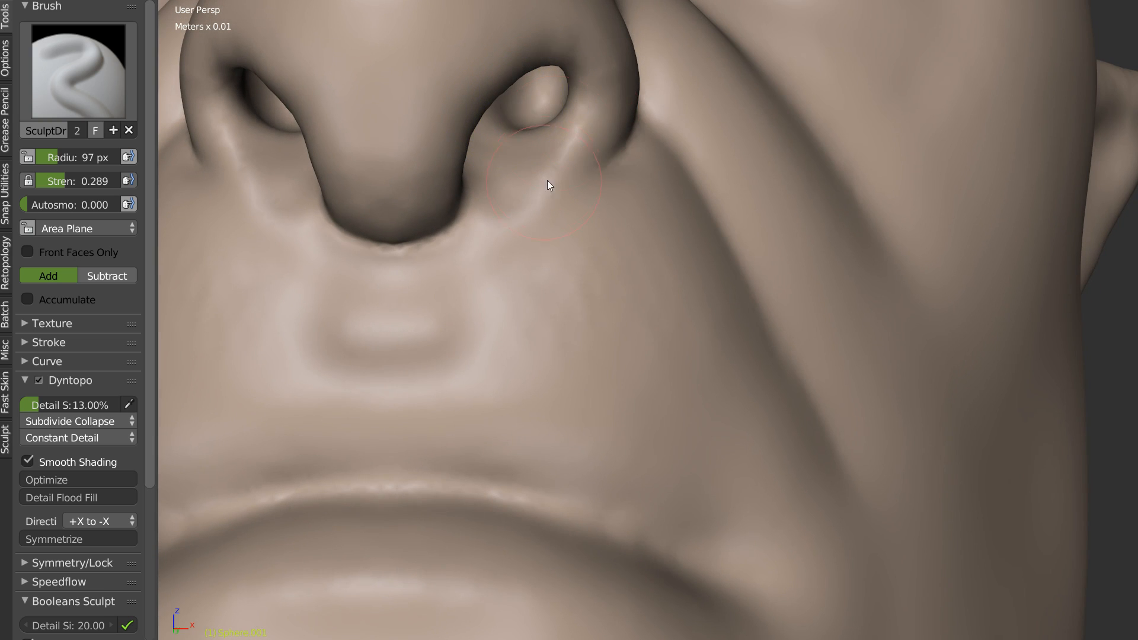
# Step: Smooth the ridge beneath the nostril where it meets the upper lip
pyautogui.hotkey('shift', 's')
pyautogui.keyDown('shift'); pyautogui.moveTo(506, 243); pyautogui.dragTo(502, 236); pyautogui.keyUp('shift')
pyautogui.moveTo(482, 189)
pyautogui.keyDown('shift'); pyautogui.mouseDown()
pyautogui.moveTo(428, 239)
pyautogui.moveTo(439, 231)
pyautogui.mouseUp(); pyautogui.keyUp('shift')
pyautogui.scroll(-6, 500, 189)
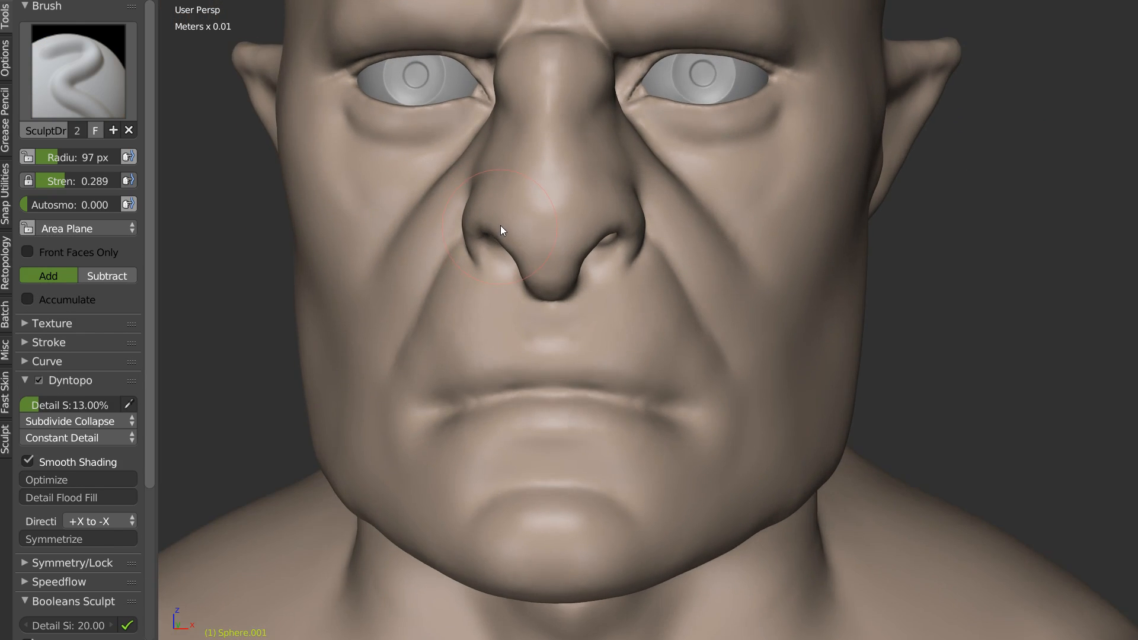
# Step: Carve a groove into the underside of the nose tip and a philtrum below it with the Crease brush, and smooth them
pyautogui.scroll(5, 558, 210)
pyautogui.hotkey('shift', 'c')
pyautogui.scroll(2, 435, 223)
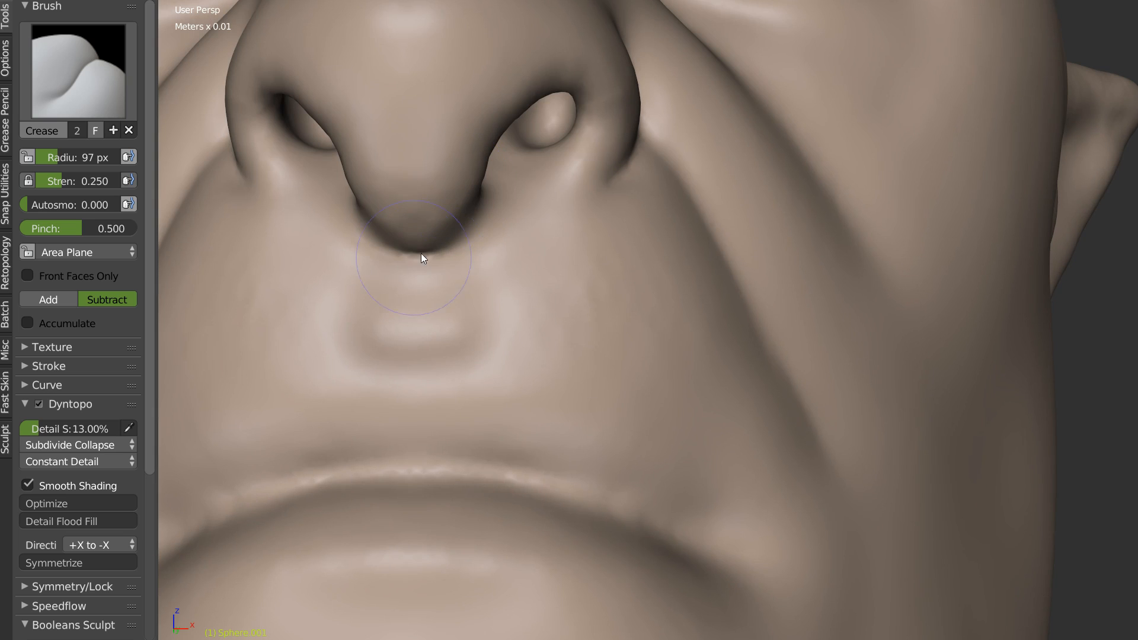
pyautogui.moveTo(418, 144)
pyautogui.mouseDown(button='middle')
pyautogui.moveTo(395, 204)
pyautogui.moveTo(431, 221)
pyautogui.moveTo(412, 290)
pyautogui.mouseUp(button='middle')
pyautogui.moveTo(409, 284)
pyautogui.mouseDown()
pyautogui.moveTo(465, 247)
pyautogui.moveTo(425, 279)
pyautogui.mouseUp()
pyautogui.moveTo(396, 291); pyautogui.dragTo(405, 276, button='middle')
pyautogui.moveTo(405, 277)
pyautogui.mouseDown()
pyautogui.moveTo(389, 300)
pyautogui.moveTo(399, 363)
pyautogui.mouseUp()
pyautogui.scroll(-2, 410, 345)
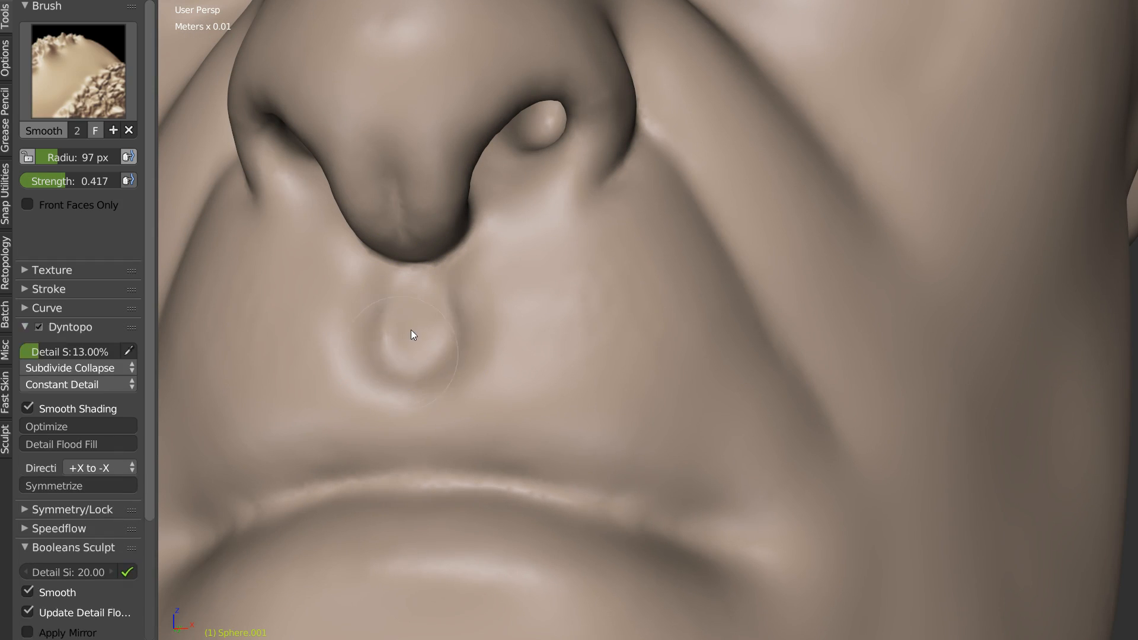
# Step: Smooth the skin between the nostril wing and the start of the nasolabial fold
pyautogui.scroll(-4, 476, 315)
pyautogui.scroll(3, 515, 324)
pyautogui.moveTo(557, 225)
pyautogui.mouseDown(button='middle')
pyautogui.moveTo(671, 184)
pyautogui.moveTo(637, 143)
pyautogui.mouseUp(button='middle')
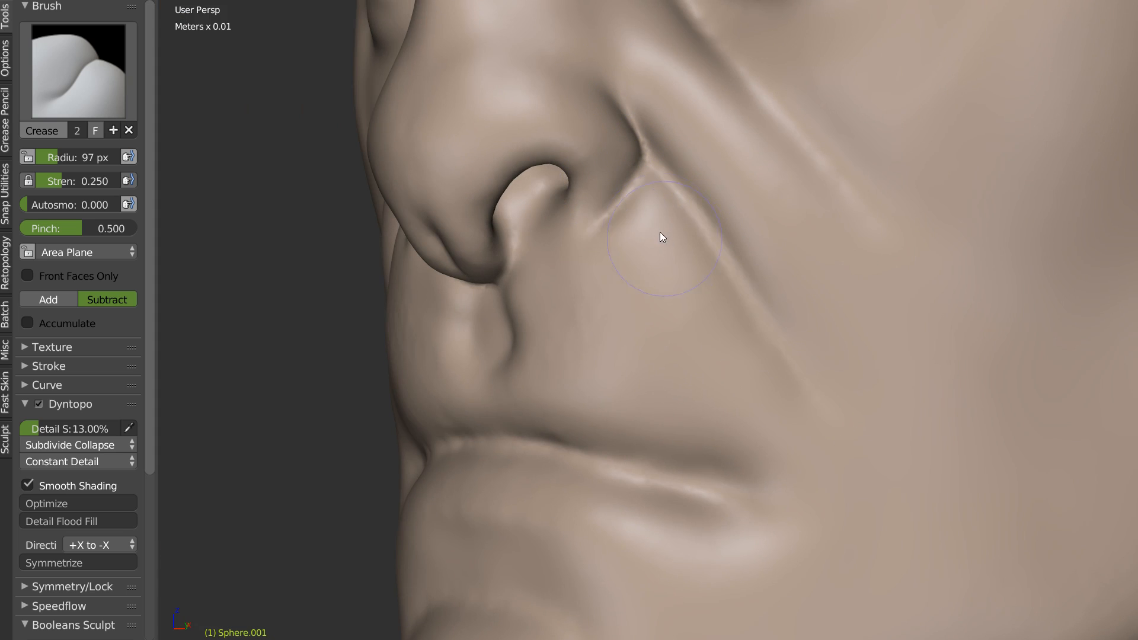
pyautogui.press('s')
pyautogui.keyDown('shift'); pyautogui.moveTo(654, 218); pyautogui.dragTo(629, 195); pyautogui.keyUp('shift')
pyautogui.moveTo(629, 194)
pyautogui.mouseDown(button='middle')
pyautogui.moveTo(629, 213)
pyautogui.moveTo(604, 161)
pyautogui.mouseUp(button='middle')
# Step: Deepen the crease behind the nostril wing with the Crease brush at a 97 px radius and soften its edge
pyautogui.press('c')
pyautogui.hotkey('shift', 'c')
pyautogui.moveTo(642, 137); pyautogui.dragTo(605, 209)
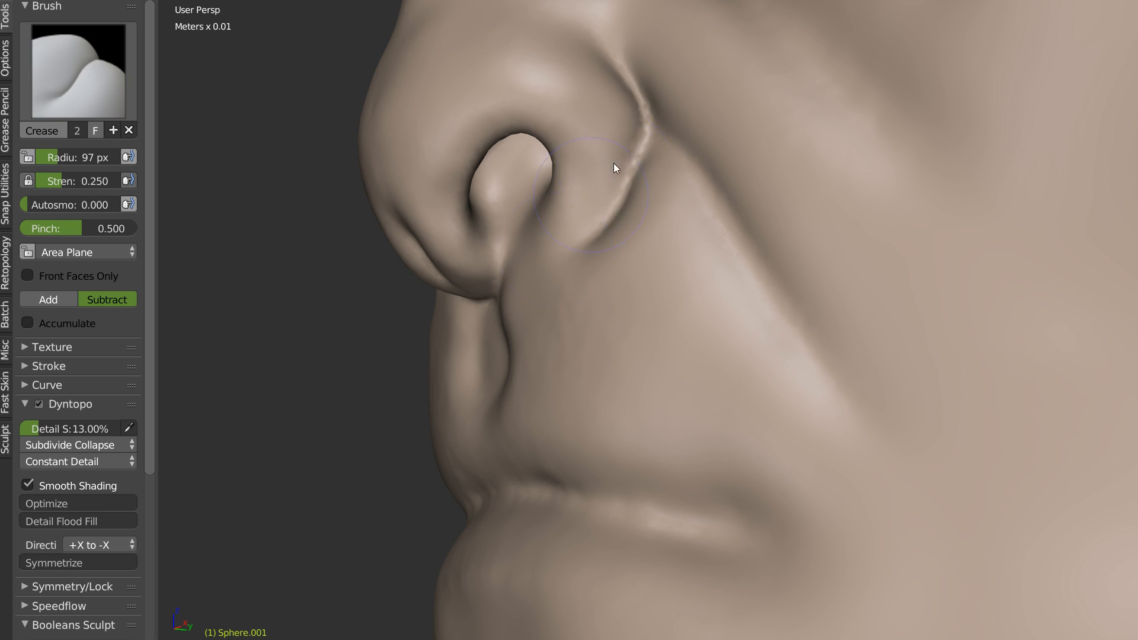
pyautogui.moveTo(632, 86)
pyautogui.keyDown('shift'); pyautogui.mouseDown()
pyautogui.moveTo(581, 113)
pyautogui.moveTo(612, 56)
pyautogui.moveTo(584, 229)
pyautogui.mouseUp(); pyautogui.keyUp('shift')
pyautogui.press('shift')
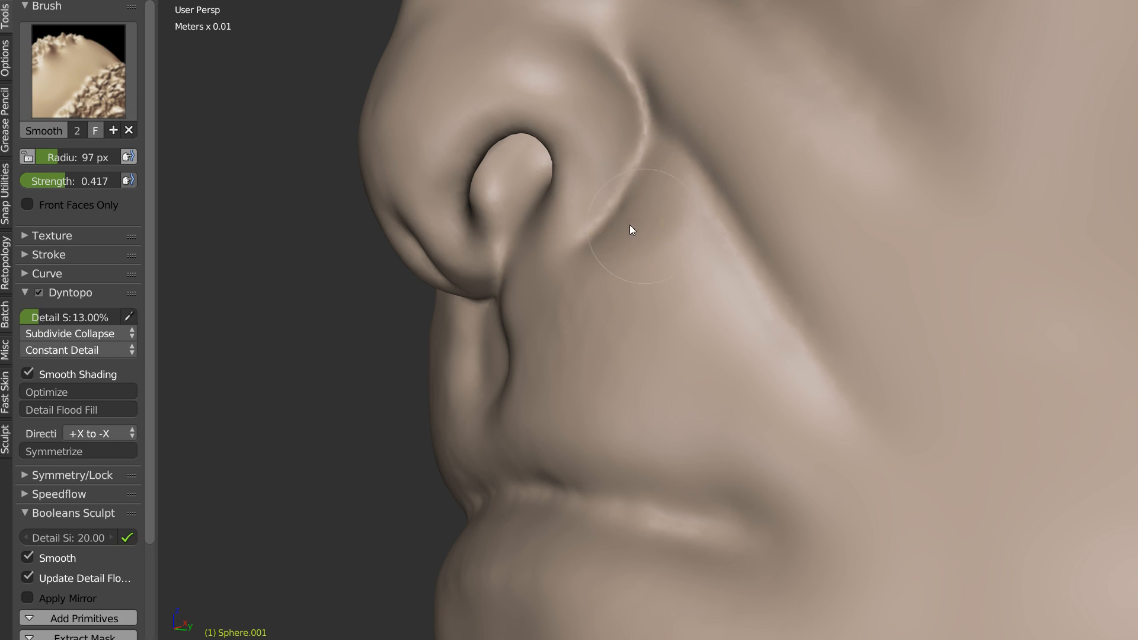
# Step: Crease the base of the nostril wing toward the upper lip and smooth the transition beneath the nostril
pyautogui.moveTo(629, 225); pyautogui.dragTo(690, 200, button='middle')
pyautogui.moveTo(591, 288)
pyautogui.keyDown('shift'); pyautogui.mouseDown()
pyautogui.moveTo(593, 215)
pyautogui.moveTo(554, 251)
pyautogui.mouseUp(); pyautogui.keyUp('shift')
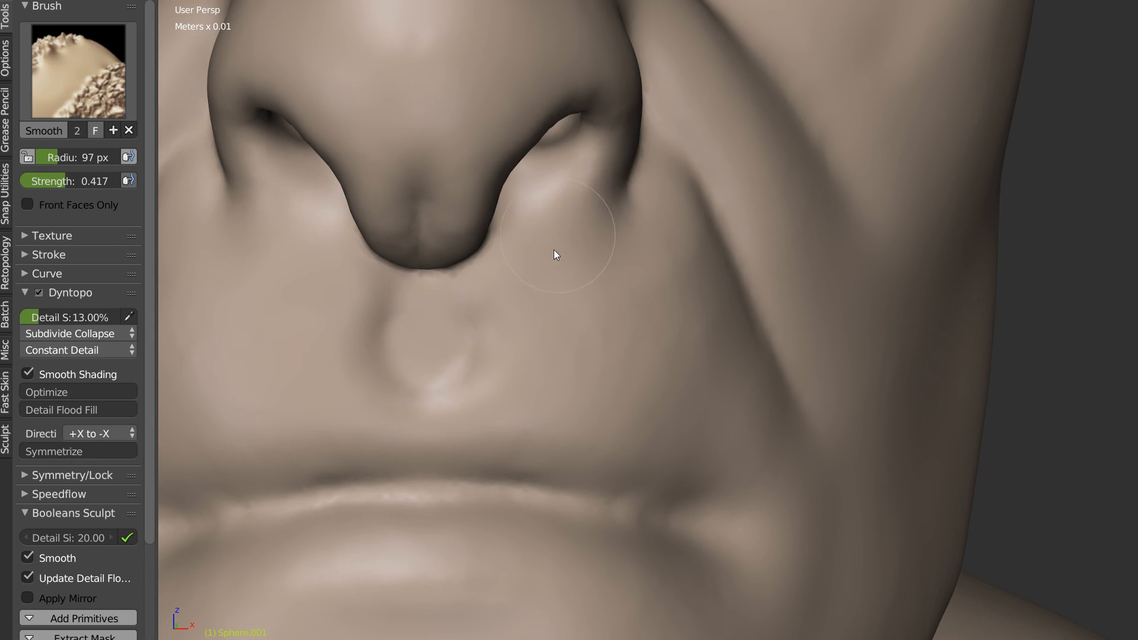
pyautogui.moveTo(553, 250); pyautogui.dragTo(596, 179, button='middle')
pyautogui.moveTo(581, 220)
pyautogui.mouseDown()
pyautogui.moveTo(546, 245)
pyautogui.moveTo(531, 286)
pyautogui.mouseUp()
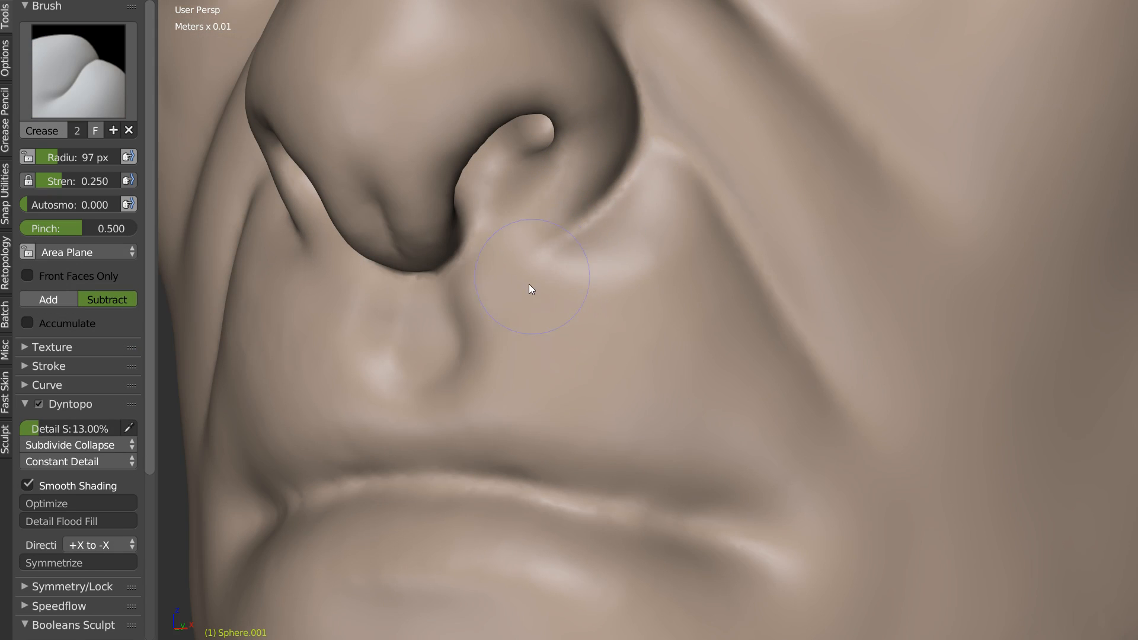
pyautogui.press('shift')
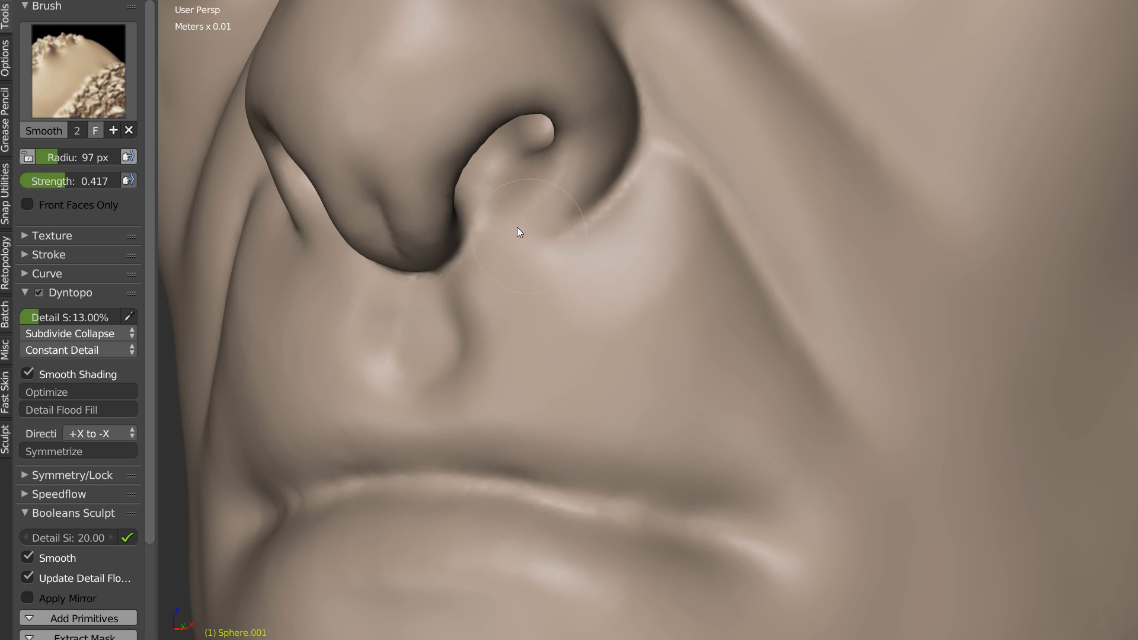
# Step: Sharpen and deepen the inner rim of the nostril with the Crease brush
pyautogui.moveTo(534, 262); pyautogui.dragTo(496, 166, button='middle')
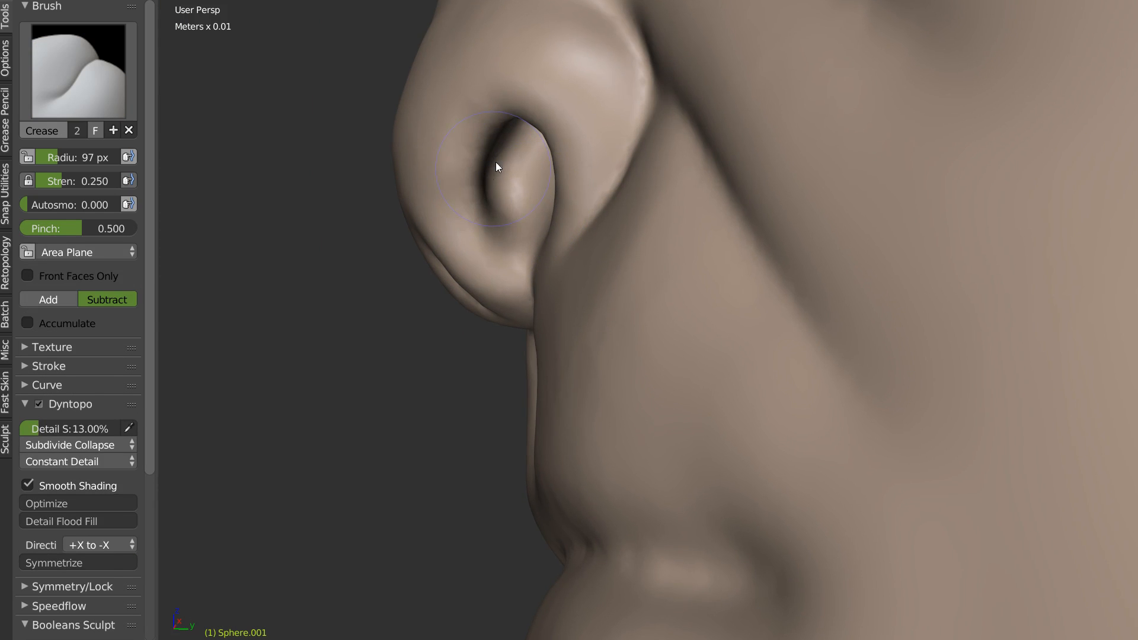
pyautogui.moveTo(485, 196)
pyautogui.mouseDown()
pyautogui.moveTo(531, 214)
pyautogui.moveTo(521, 208)
pyautogui.moveTo(543, 157)
pyautogui.mouseUp()
pyautogui.moveTo(520, 224); pyautogui.dragTo(569, 197, button='middle')
pyautogui.moveTo(499, 174); pyautogui.dragTo(472, 182)
pyautogui.moveTo(472, 186)
pyautogui.mouseDown(button='middle')
pyautogui.moveTo(549, 173)
pyautogui.moveTo(478, 101)
pyautogui.mouseUp(button='middle')
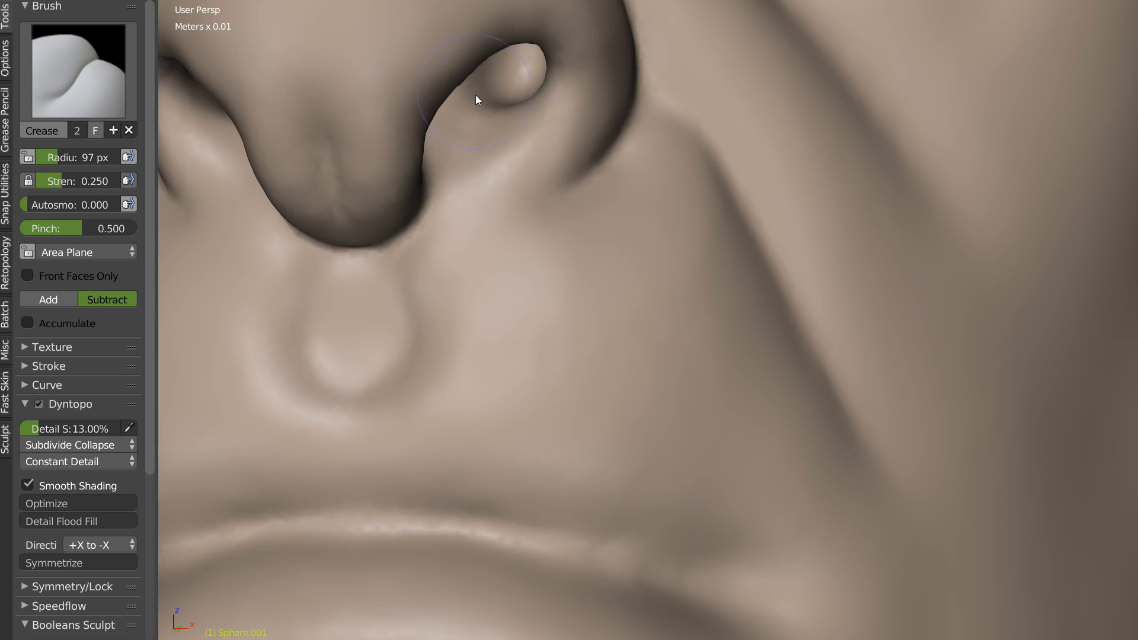
pyautogui.moveTo(506, 106); pyautogui.dragTo(500, 88)
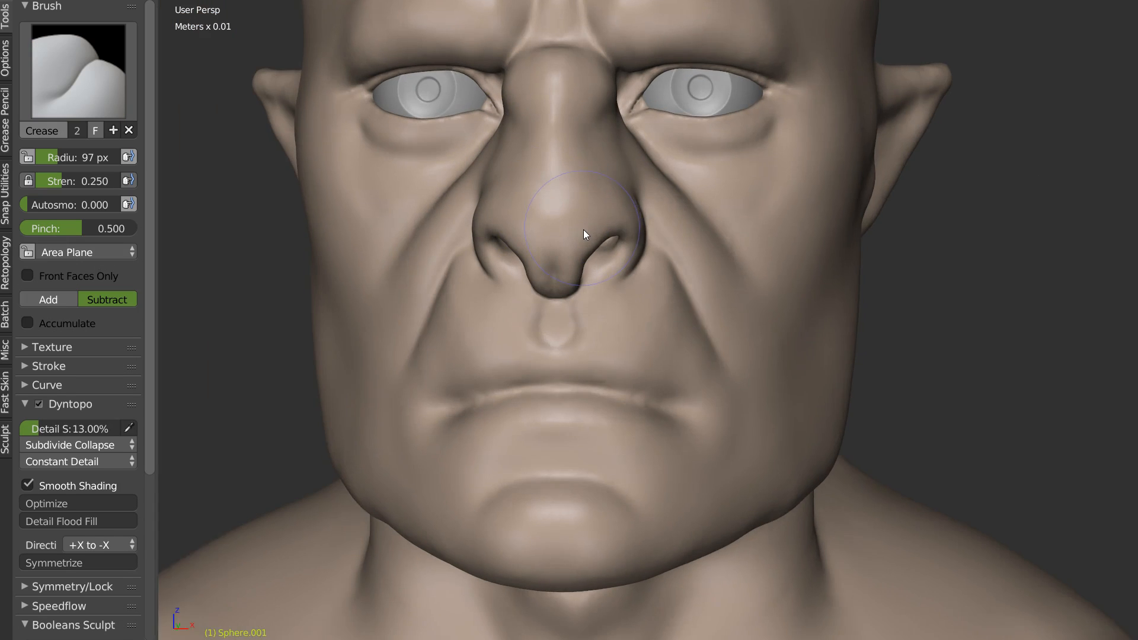
# Step: Pull the nose tip downward and the nostril wings outward with the Snake Hook brush at a 156 px radius
pyautogui.moveTo(584, 230); pyautogui.dragTo(633, 178, button='middle')
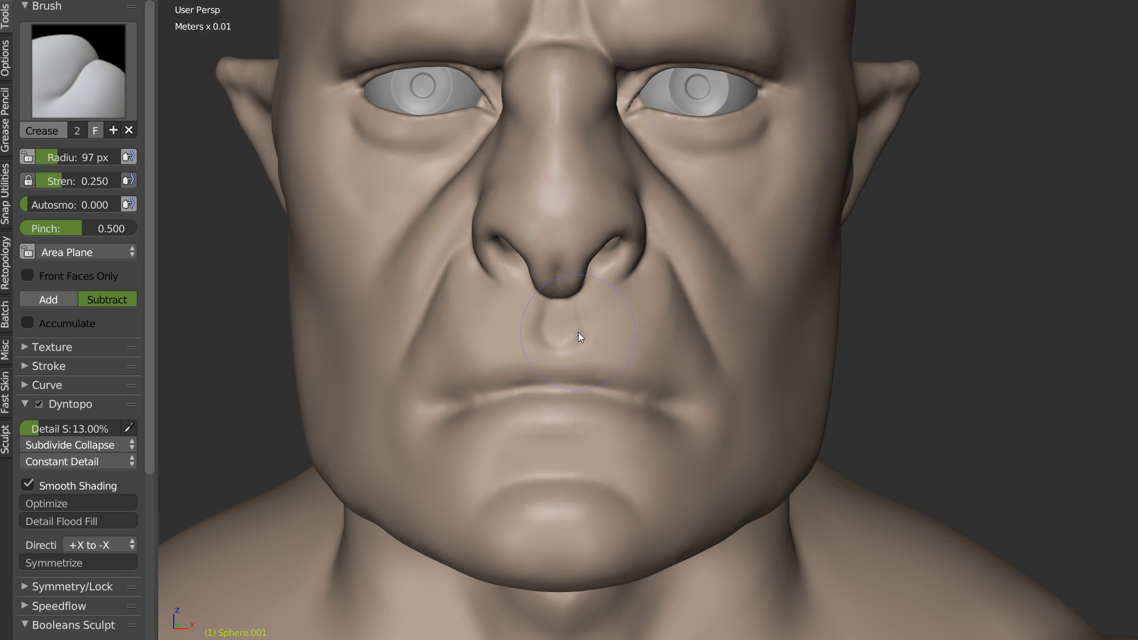
pyautogui.press('w')
pyautogui.click(486, 271)
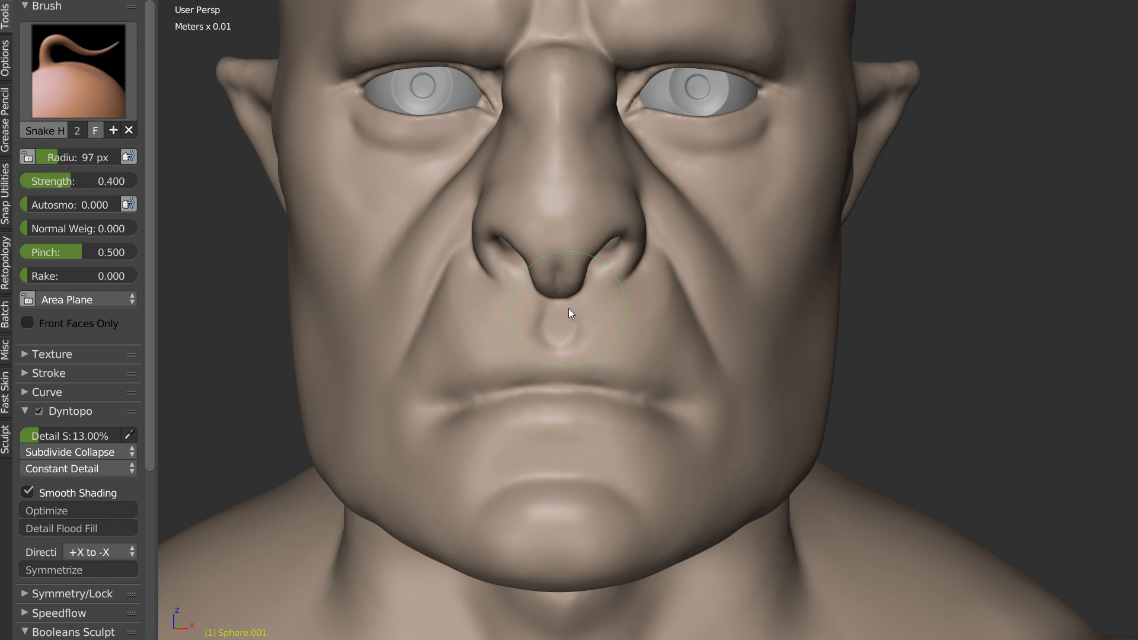
pyautogui.press('f')
pyautogui.click(566, 234)
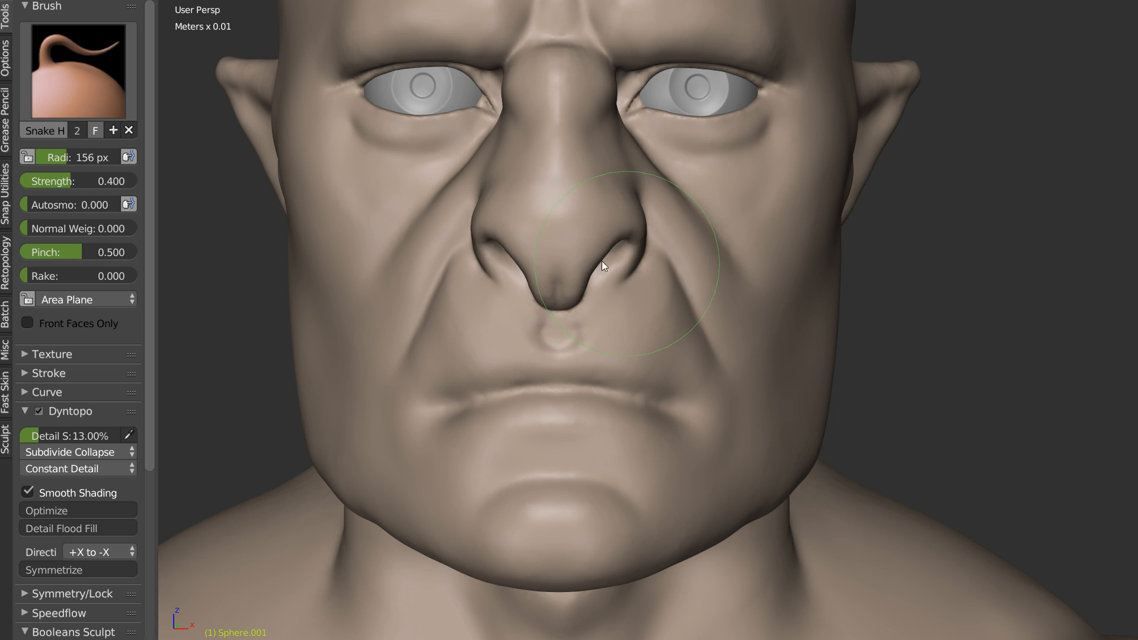
pyautogui.scroll(3, 589, 267)
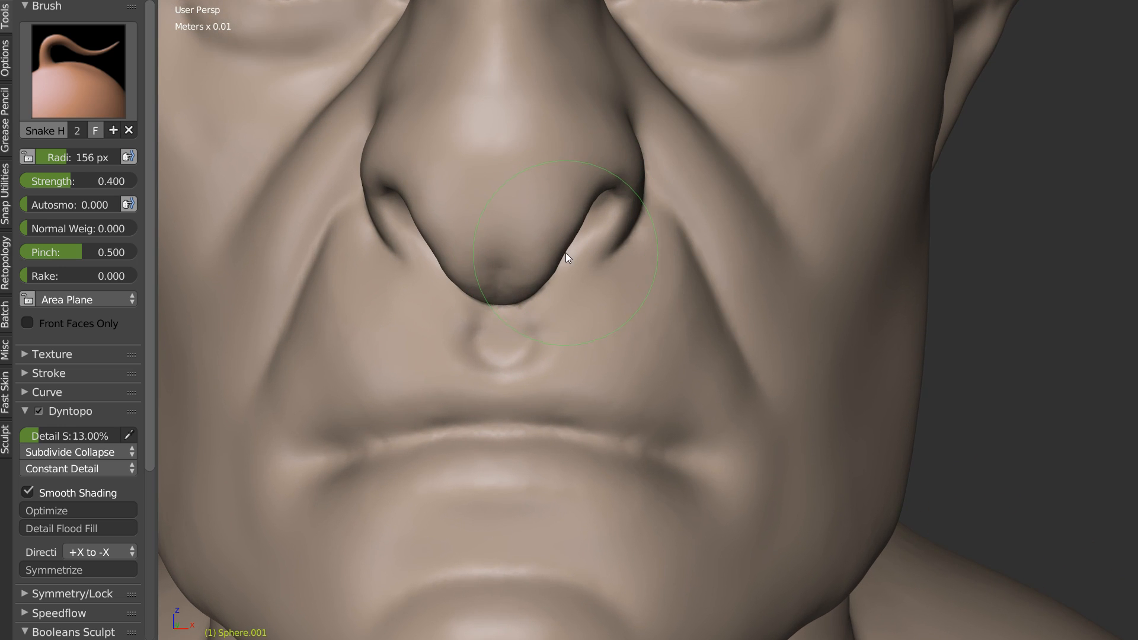
pyautogui.moveTo(629, 187); pyautogui.dragTo(652, 230)
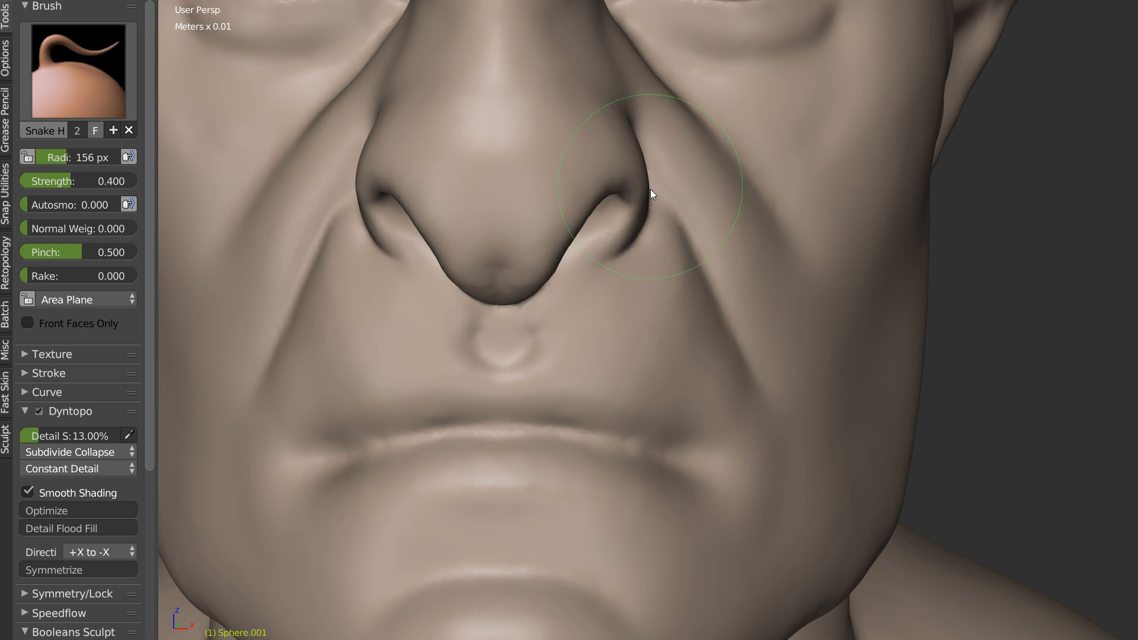
# Step: Taper the nose tip and adjust the nostril rims and wings with the Snake Hook brush
pyautogui.scroll(2, 520, 300)
pyautogui.moveTo(508, 271)
pyautogui.mouseDown()
pyautogui.moveTo(520, 292)
pyautogui.moveTo(497, 290)
pyautogui.mouseUp()
pyautogui.moveTo(567, 215)
pyautogui.mouseDown()
pyautogui.moveTo(554, 215)
pyautogui.moveTo(555, 185)
pyautogui.moveTo(582, 230)
pyautogui.mouseUp()
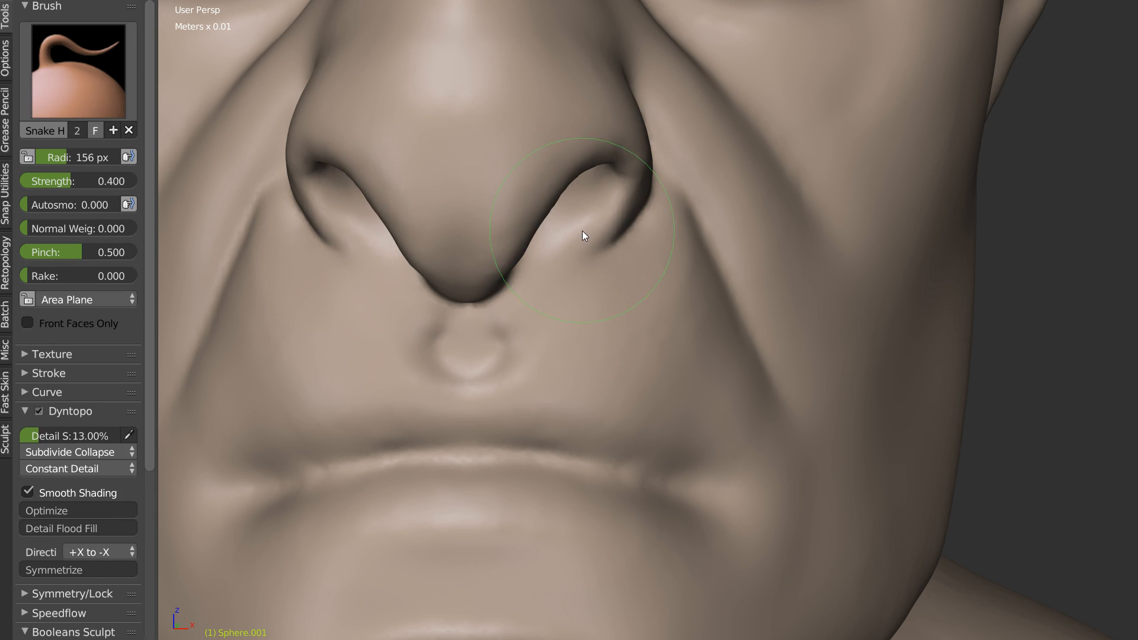
pyautogui.moveTo(622, 197); pyautogui.dragTo(631, 200)
pyautogui.scroll(3, 589, 266)
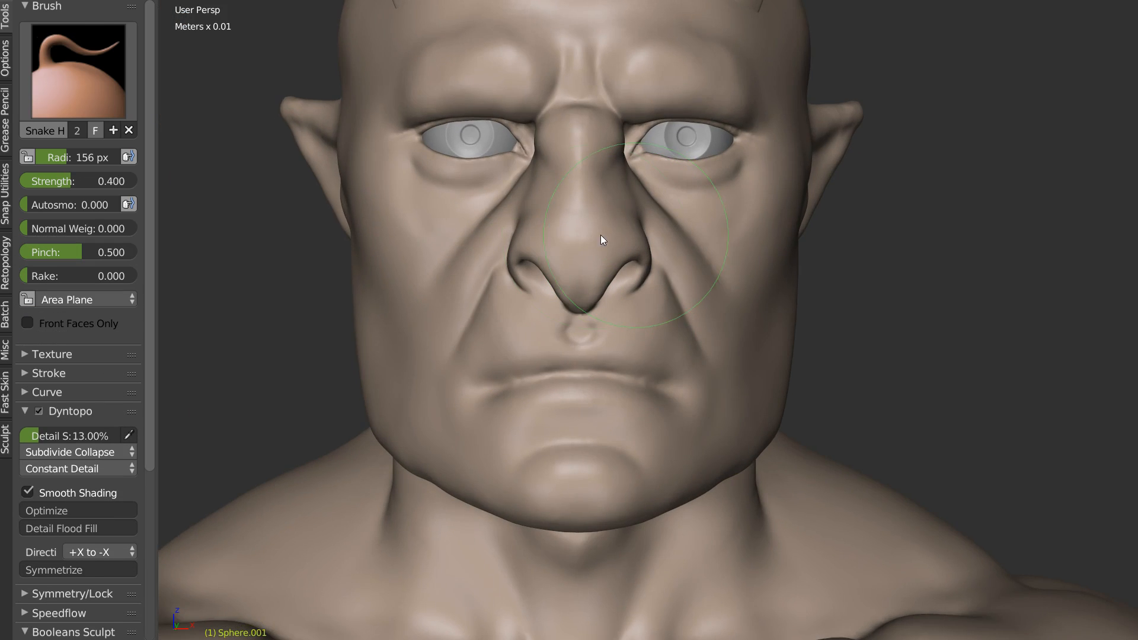
# Step: Smooth the side of the nose and the area above the nostril wing at a 156 px radius
pyautogui.press('s')
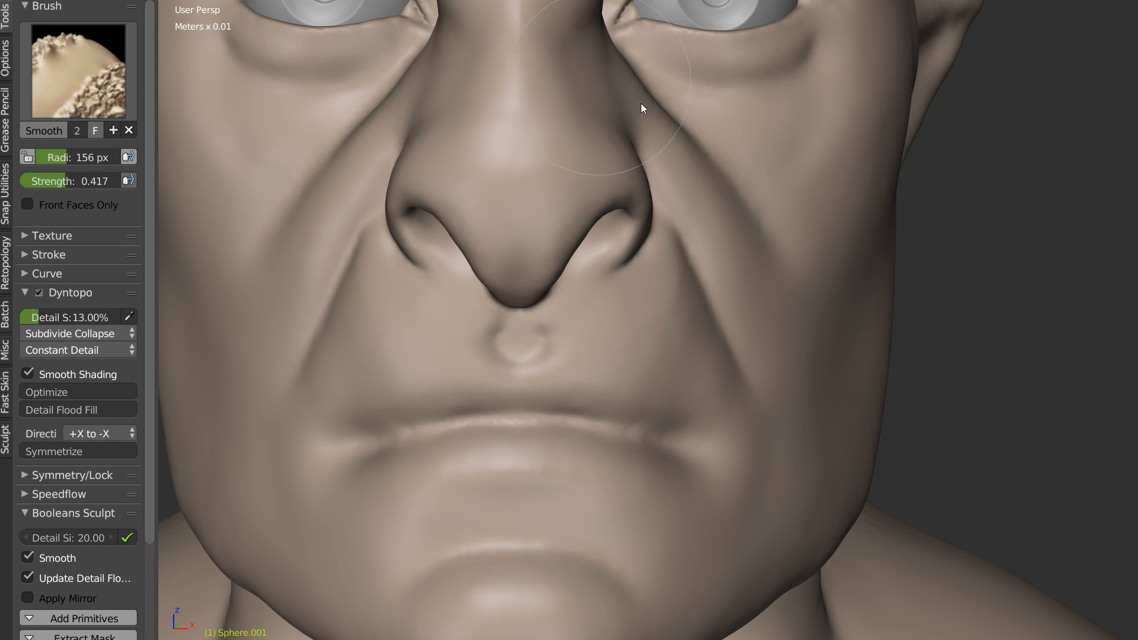
pyautogui.keyDown('shift'); pyautogui.moveTo(607, 118); pyautogui.dragTo(614, 131); pyautogui.keyUp('shift')
pyautogui.moveTo(629, 156)
pyautogui.mouseDown(button='middle')
pyautogui.moveTo(516, 168)
pyautogui.moveTo(498, 149)
pyautogui.mouseUp(button='middle')
pyautogui.moveTo(515, 201)
pyautogui.keyDown('shift'); pyautogui.mouseDown()
pyautogui.moveTo(497, 207)
pyautogui.moveTo(519, 170)
pyautogui.moveTo(522, 83)
pyautogui.moveTo(519, 171)
pyautogui.mouseUp(); pyautogui.keyUp('shift')
pyautogui.moveTo(519, 171)
pyautogui.mouseDown(button='middle')
pyautogui.moveTo(582, 168)
pyautogui.moveTo(570, 239)
pyautogui.moveTo(649, 213)
pyautogui.moveTo(606, 193)
pyautogui.mouseUp(button='middle')
# Step: Choose the Clay brush and set its radius to 100 px
pyautogui.press('c')
pyautogui.press('f')
pyautogui.click(573, 191)
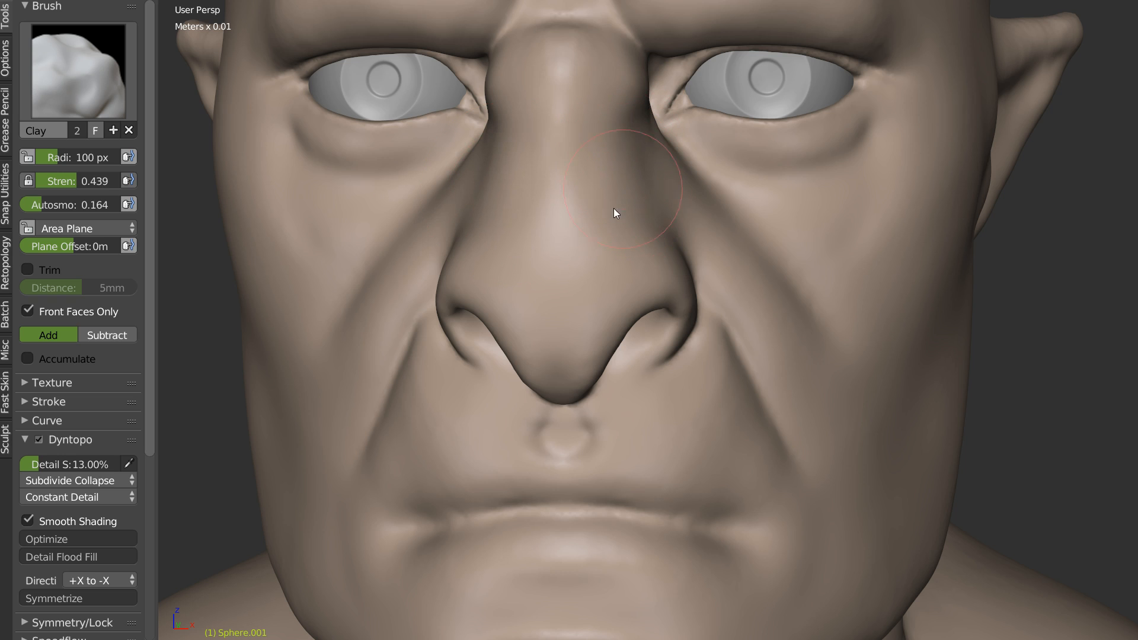
pyautogui.scroll(-3, 536, 304)
pyautogui.scroll(-1, 625, 264)
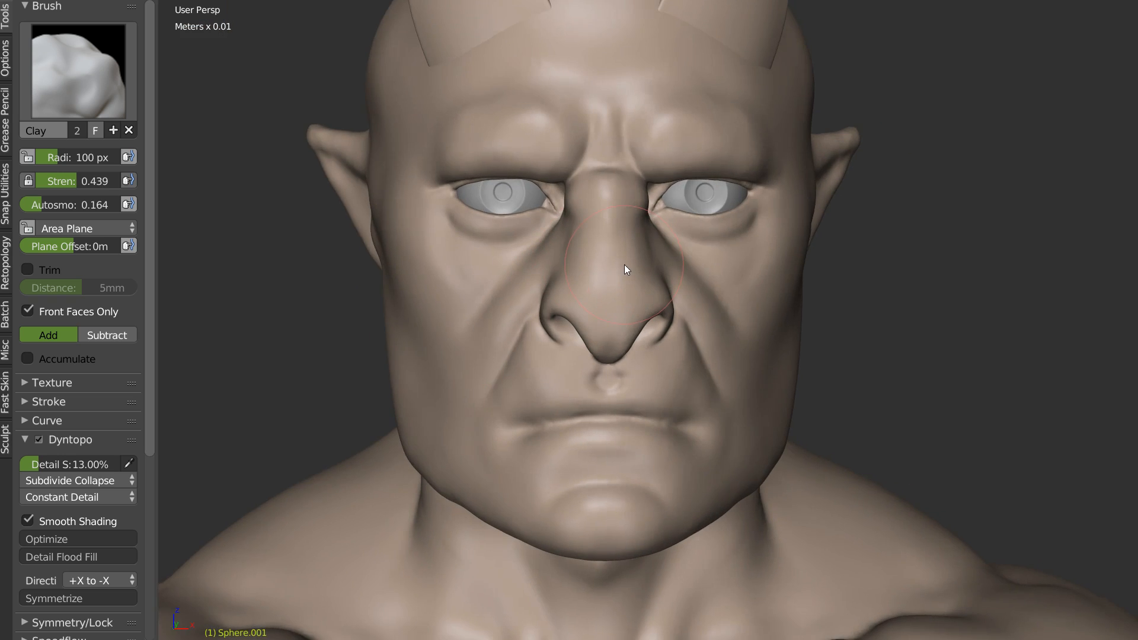
pyautogui.scroll(-6, 609, 319)
pyautogui.scroll(-1, 670, 326)
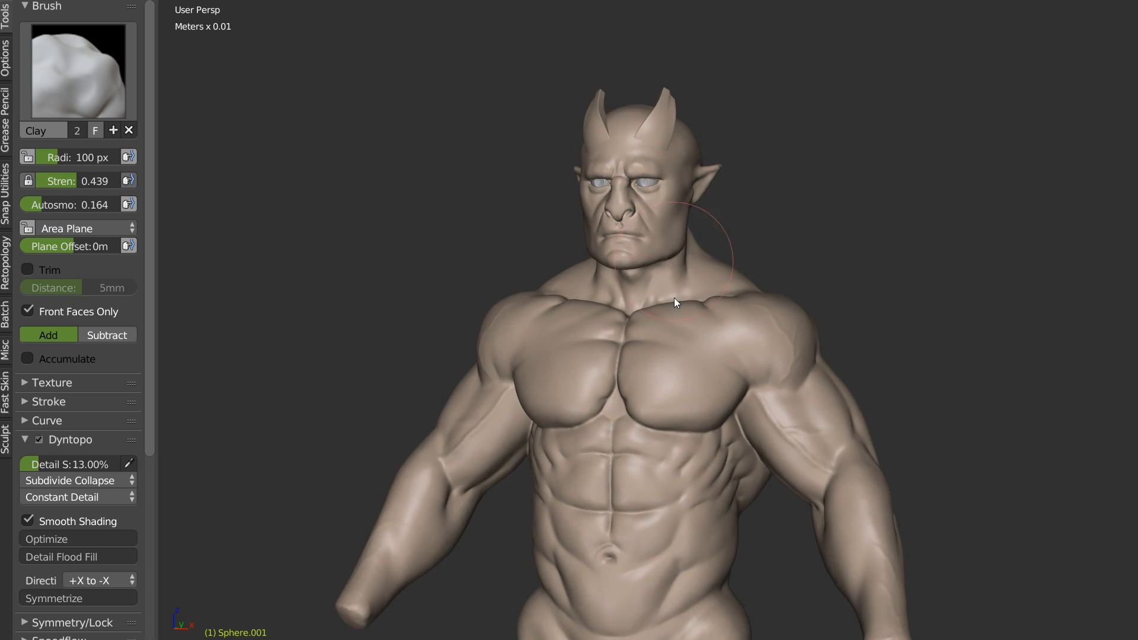
pyautogui.scroll(5, 701, 299)
pyautogui.scroll(2, 585, 236)
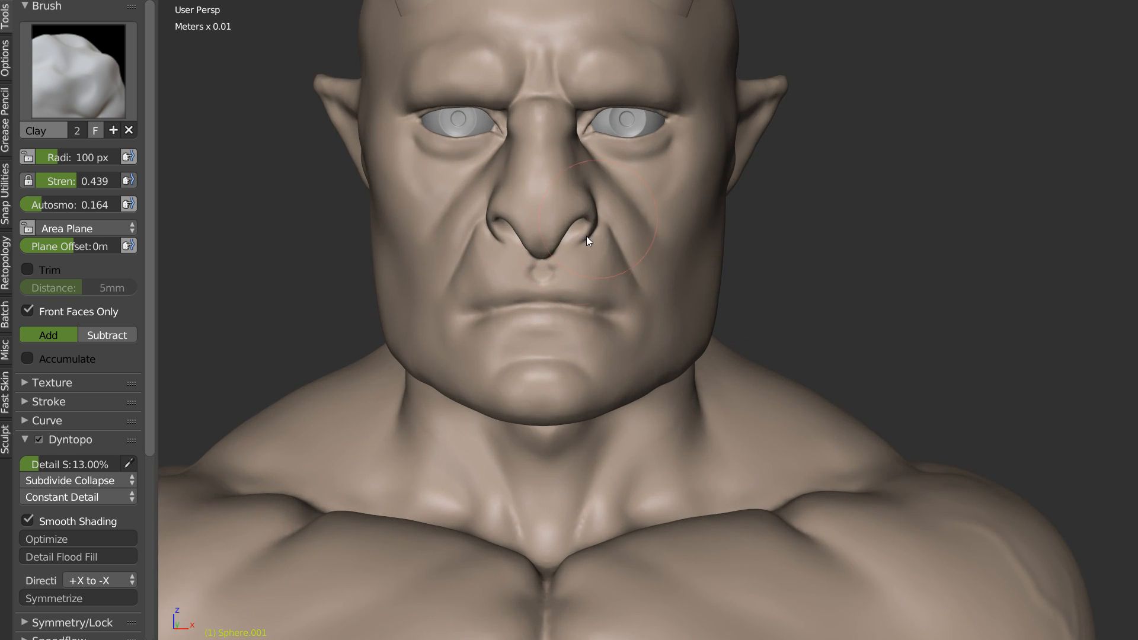
# Step: Choose the Snake Hook brush and set its radius to 150 px
pyautogui.press('k')
pyautogui.scroll(1, 571, 169)
pyautogui.press('f')
pyautogui.click(615, 225)
pyautogui.scroll(1, 590, 232)
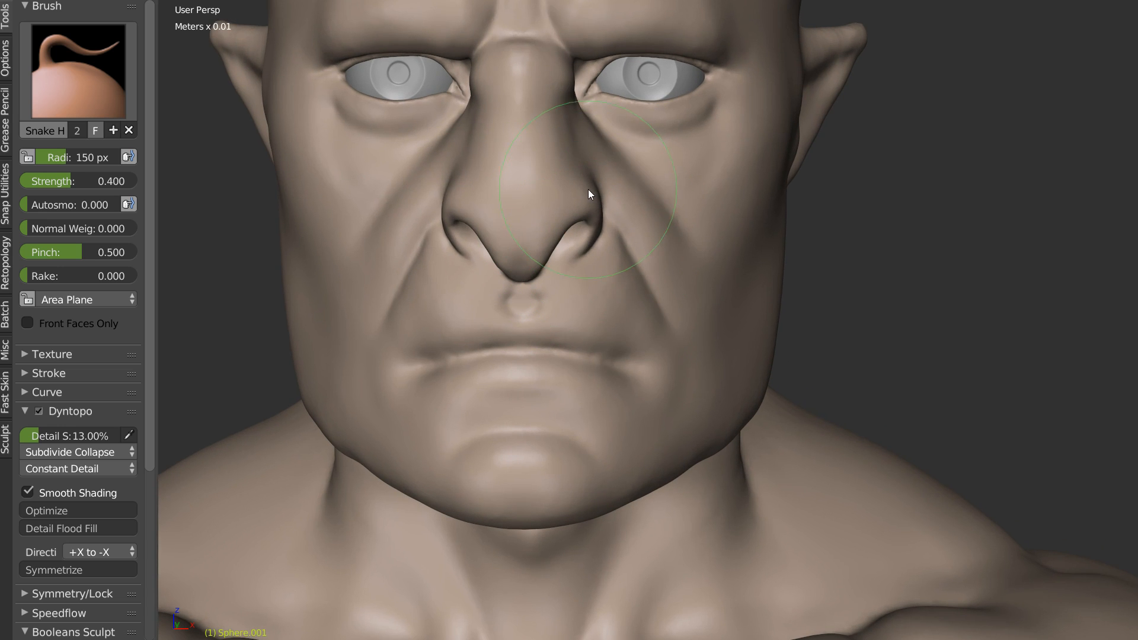
# Step: Nudge the upper eyelid edge down, the outer eye corner inward and the lower eyelid edge up with the Snake Hook brush
pyautogui.scroll(3, 480, 204)
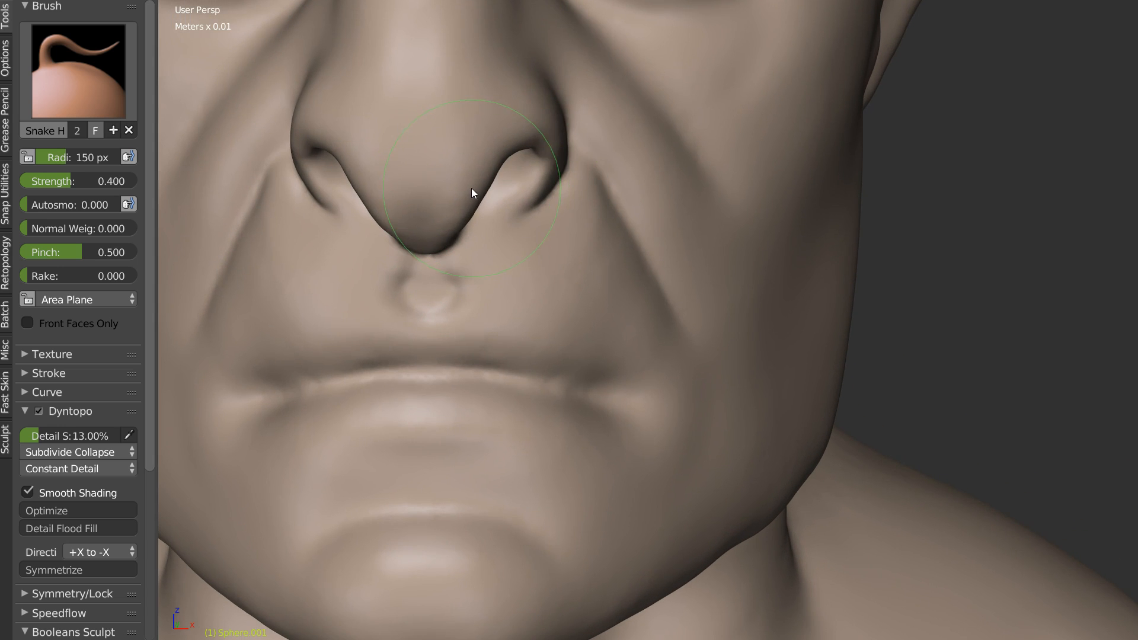
pyautogui.moveTo(459, 235)
pyautogui.mouseDown(button='middle')
pyautogui.moveTo(363, 230)
pyautogui.moveTo(369, 214)
pyautogui.mouseUp(button='middle')
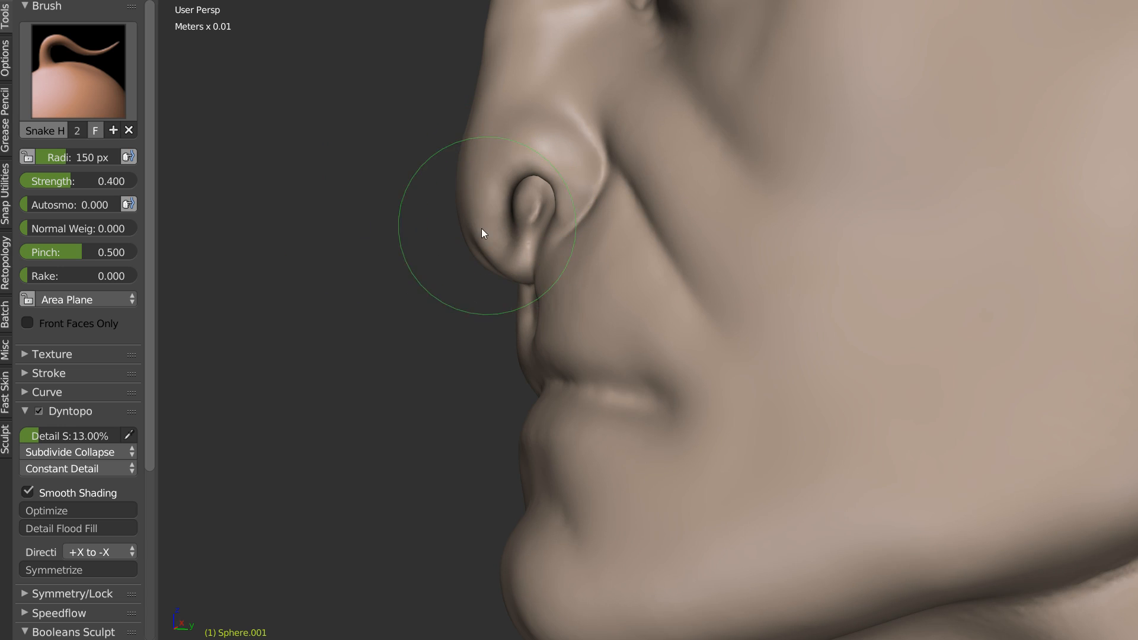
pyautogui.keyDown('shift'); pyautogui.moveTo(488, 175); pyautogui.dragTo(506, 252, button='middle'); pyautogui.keyUp('shift')
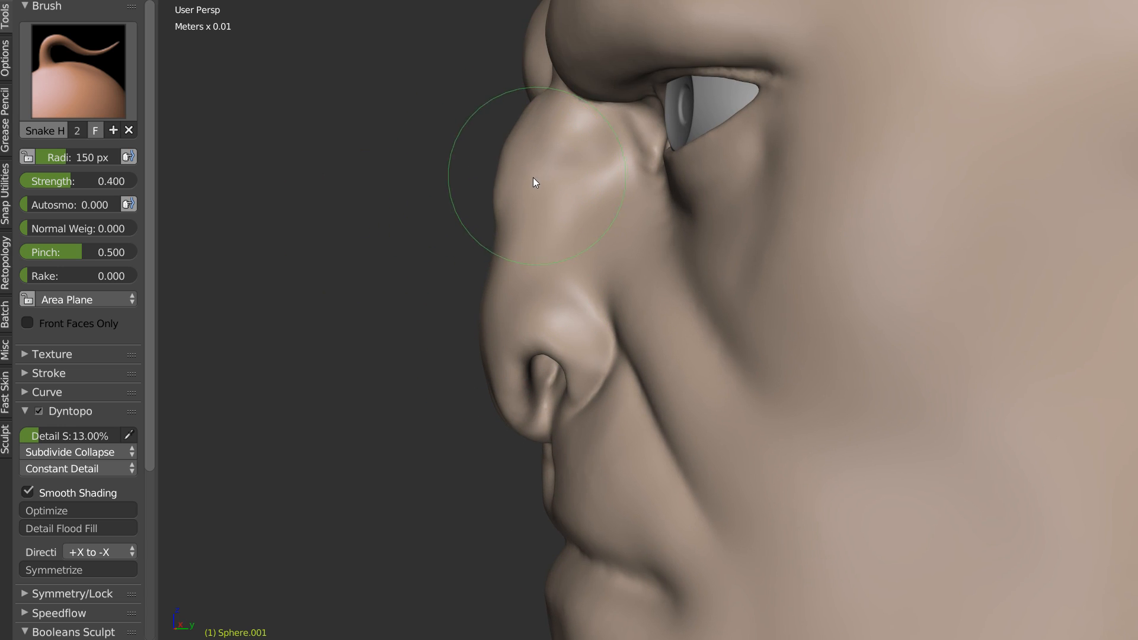
pyautogui.moveTo(533, 177); pyautogui.dragTo(646, 206, button='middle')
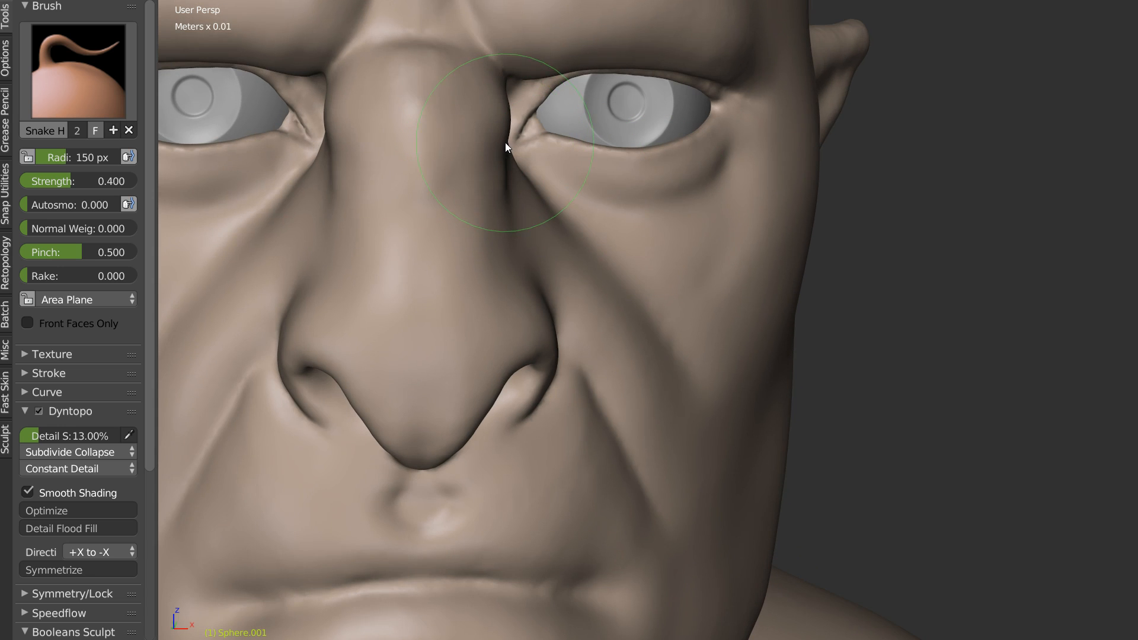
pyautogui.scroll(-3, 536, 163)
pyautogui.scroll(3, 678, 258)
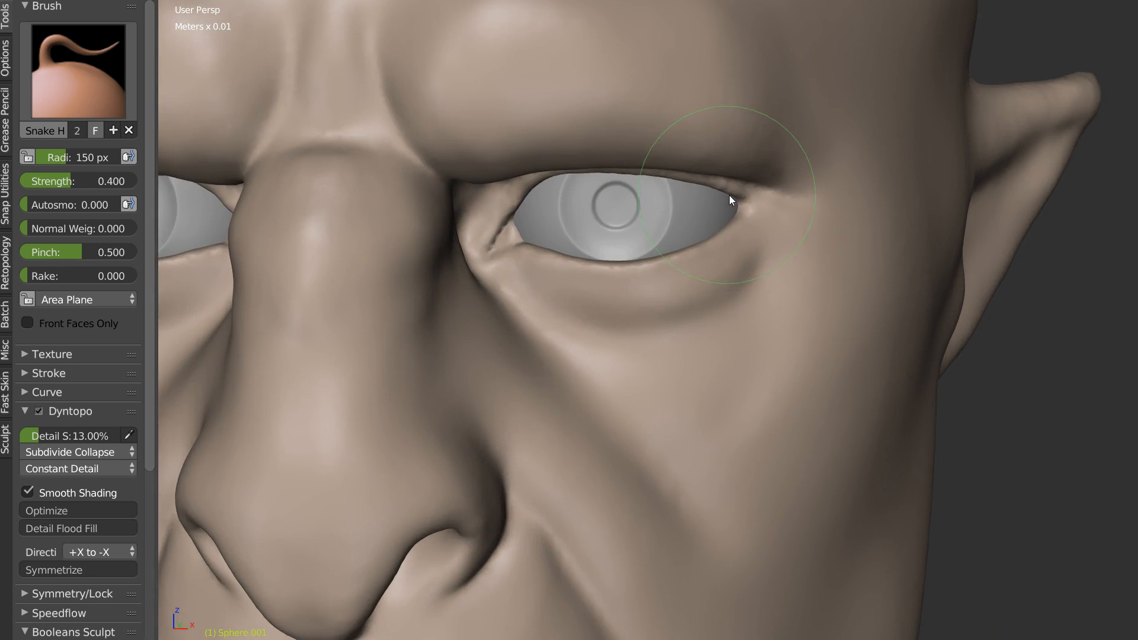
pyautogui.scroll(-1, 729, 194)
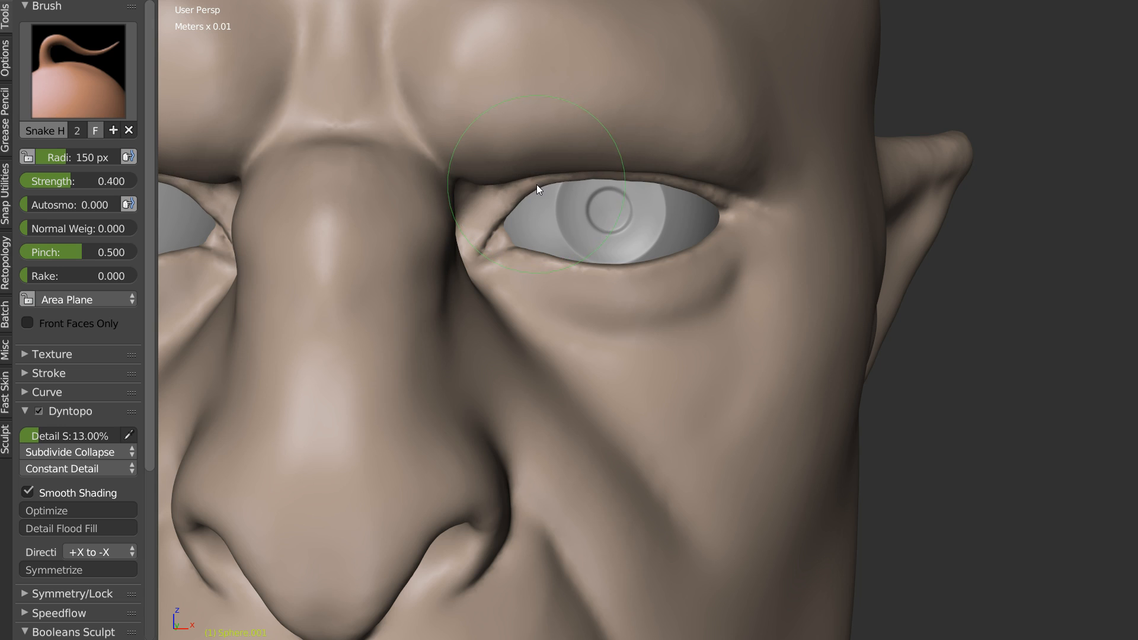
pyautogui.moveTo(590, 175); pyautogui.dragTo(590, 183)
pyautogui.moveTo(733, 214); pyautogui.dragTo(730, 217)
pyautogui.moveTo(707, 259); pyautogui.dragTo(708, 251)
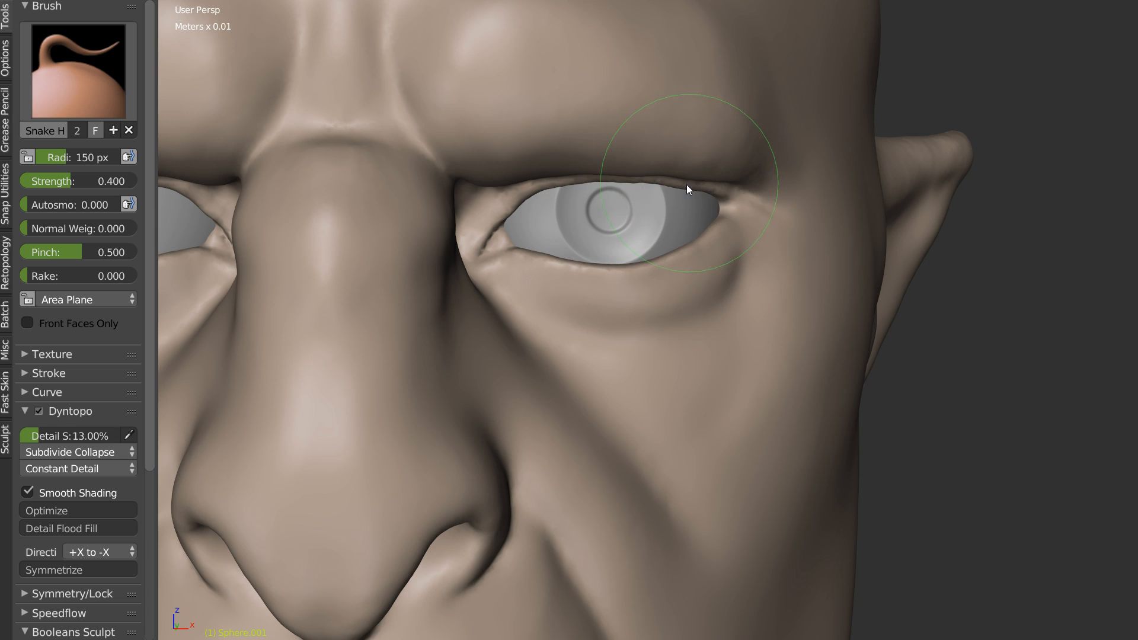
# Step: Smooth the outer eye corner and the bag under the eye at a 150 px radius
pyautogui.moveTo(725, 207)
pyautogui.mouseDown(button='middle')
pyautogui.moveTo(664, 129)
pyautogui.moveTo(716, 210)
pyautogui.moveTo(686, 233)
pyautogui.mouseUp(button='middle')
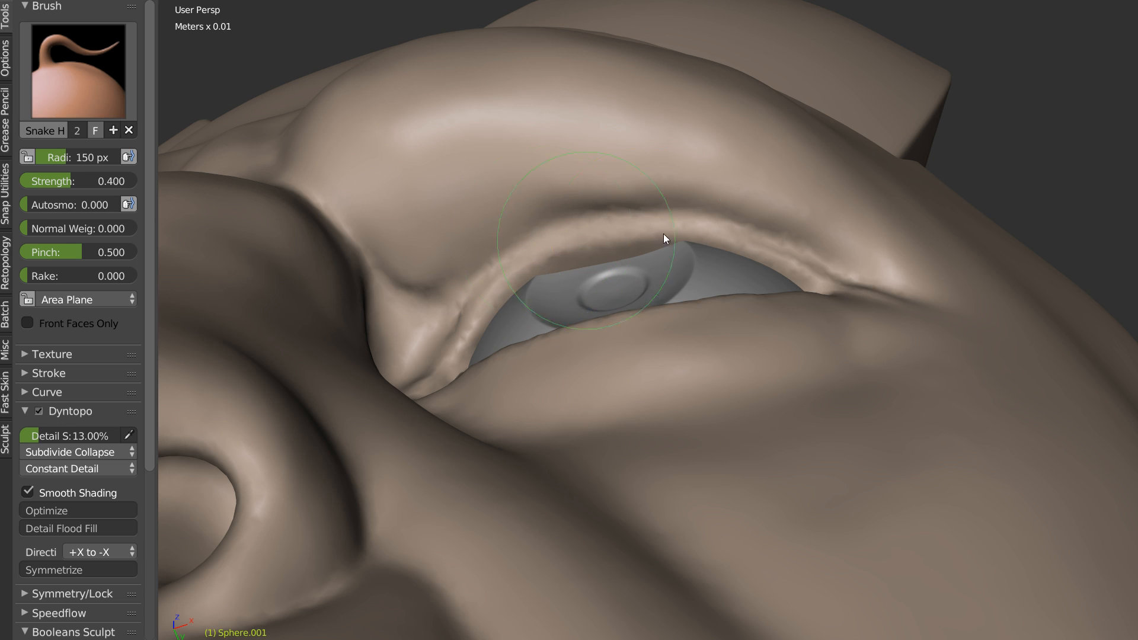
pyautogui.press('s')
pyautogui.moveTo(886, 337)
pyautogui.keyDown('shift'); pyautogui.mouseDown()
pyautogui.moveTo(865, 330)
pyautogui.moveTo(906, 320)
pyautogui.moveTo(906, 303)
pyautogui.moveTo(923, 296)
pyautogui.mouseUp(); pyautogui.keyUp('shift')
pyautogui.scroll(-3, 958, 223)
pyautogui.moveTo(948, 231)
pyautogui.mouseDown(button='middle')
pyautogui.moveTo(776, 367)
pyautogui.moveTo(786, 409)
pyautogui.mouseUp(button='middle')
pyautogui.scroll(3, 679, 305)
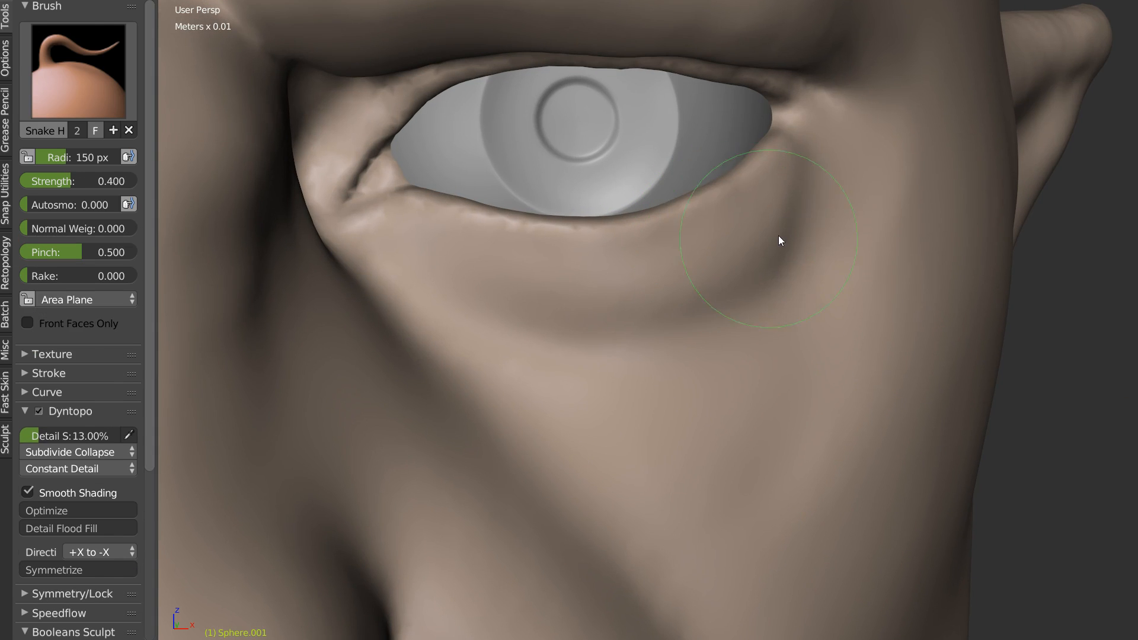
pyautogui.moveTo(804, 177)
pyautogui.keyDown('shift'); pyautogui.mouseDown()
pyautogui.moveTo(741, 261)
pyautogui.moveTo(750, 288)
pyautogui.mouseUp(); pyautogui.keyUp('shift')
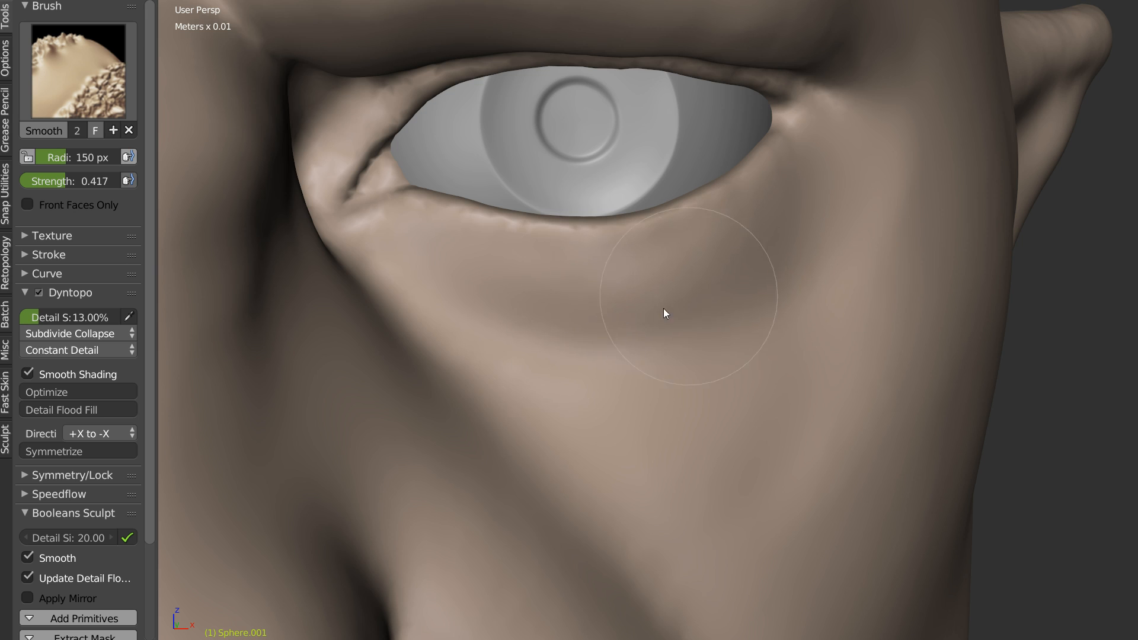
pyautogui.scroll(-4, 763, 286)
pyautogui.moveTo(763, 287); pyautogui.dragTo(834, 206, button='middle')
pyautogui.scroll(-5, 733, 306)
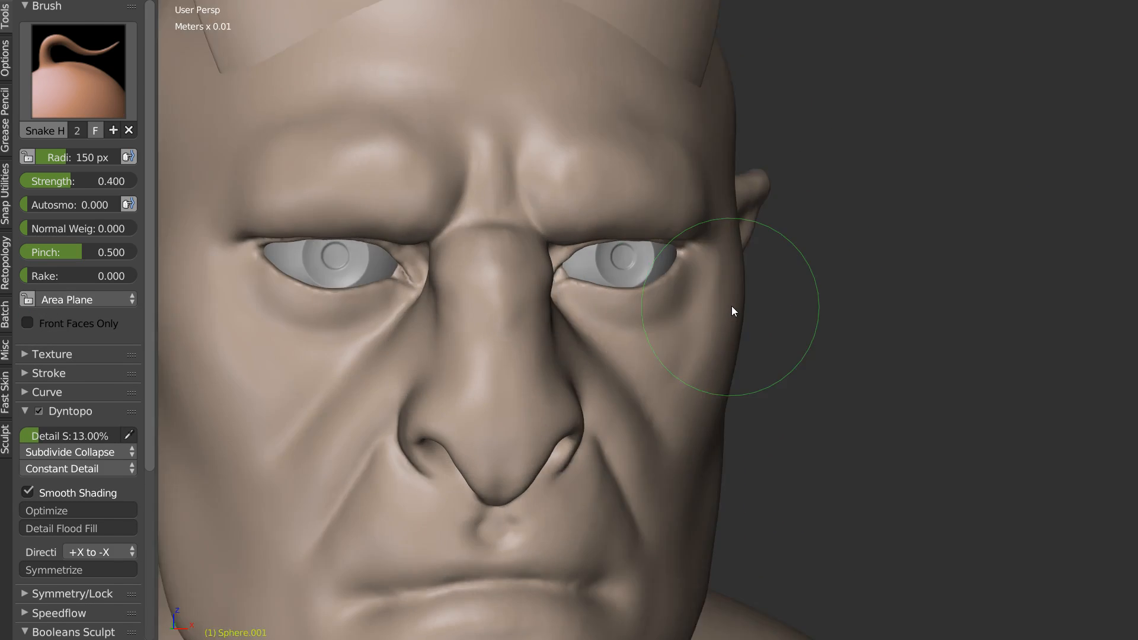
# Step: Pull the upper eyelid edge down slightly with the Snake Hook brush and smooth the cheek below the eye
pyautogui.scroll(7, 634, 266)
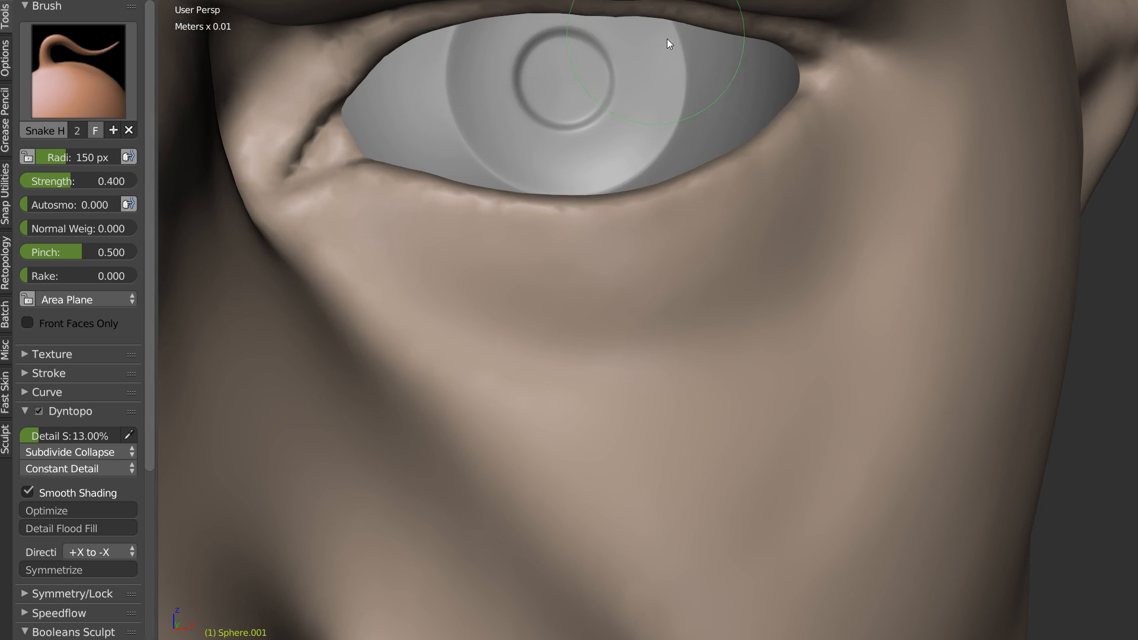
pyautogui.keyDown('shift'); pyautogui.moveTo(671, 87); pyautogui.dragTo(679, 106, button='middle'); pyautogui.keyUp('shift')
pyautogui.moveTo(672, 36); pyautogui.dragTo(674, 43)
pyautogui.keyDown('shift'); pyautogui.moveTo(748, 50); pyautogui.dragTo(759, 96, button='middle'); pyautogui.keyUp('shift')
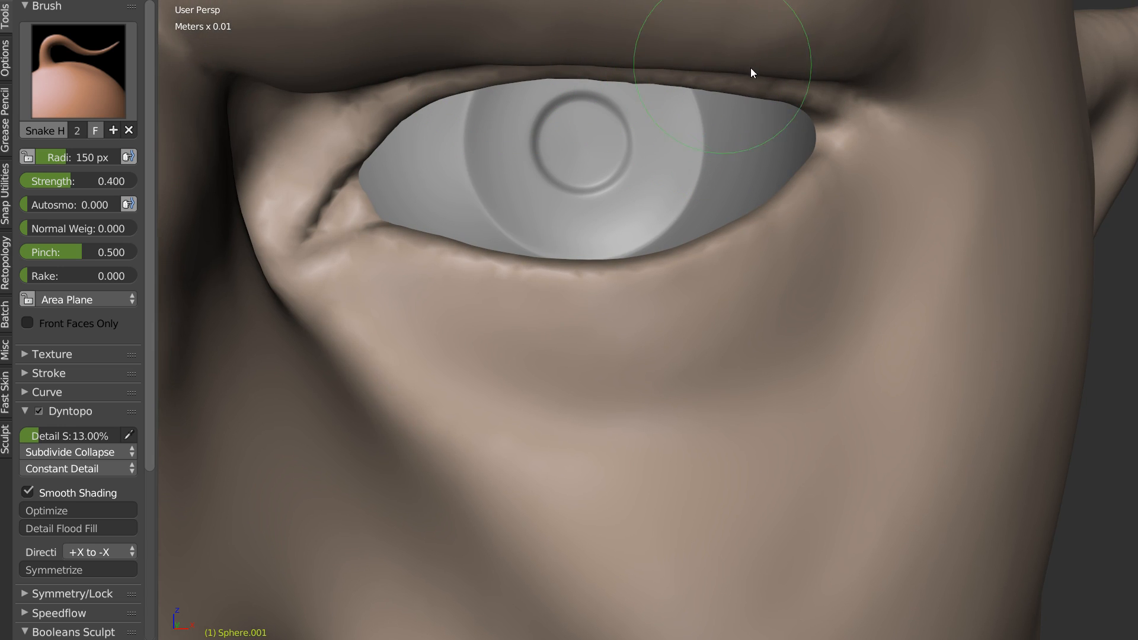
pyautogui.scroll(-2, 739, 220)
pyautogui.scroll(-5, 739, 218)
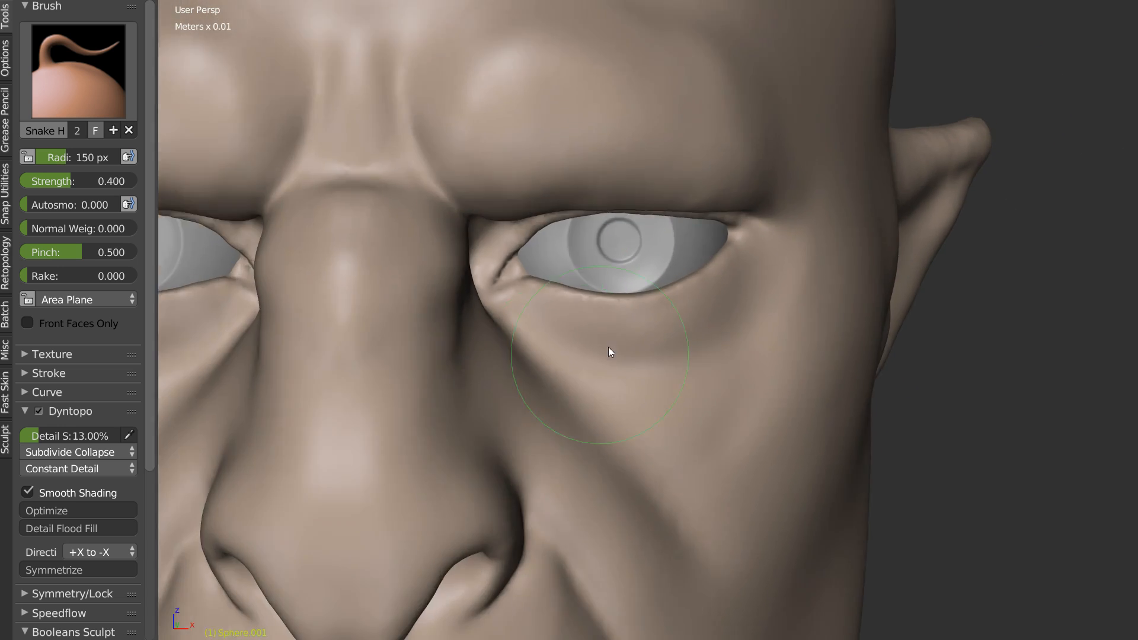
pyautogui.press('s')
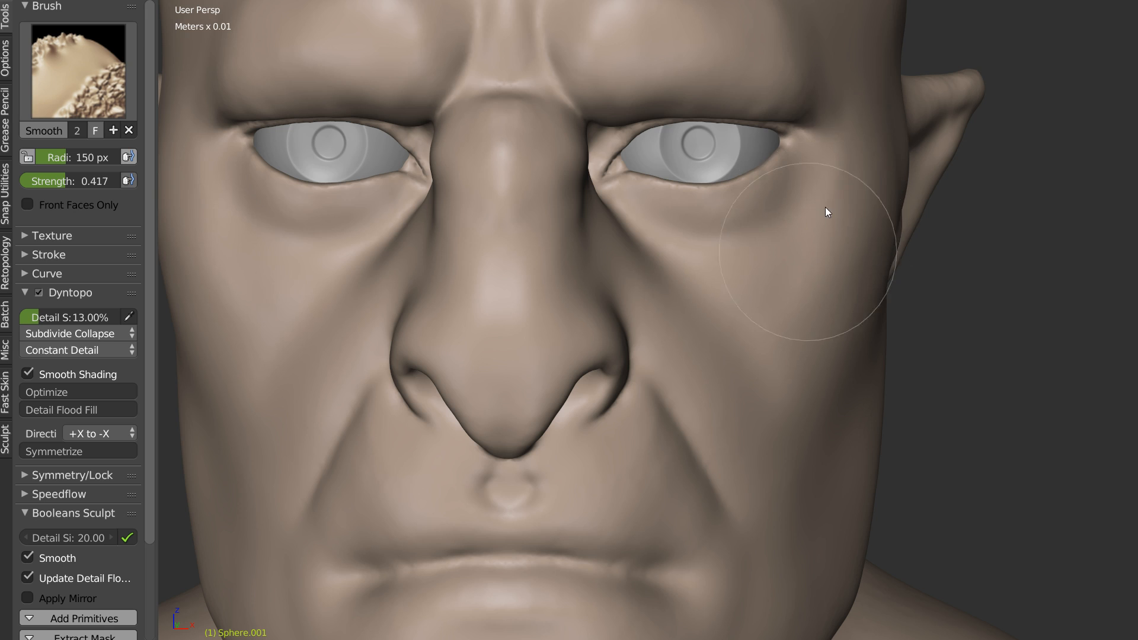
# Step: Return to the Snake Hook brush and set its radius to 253 px for reshaping the nose in profile
pyautogui.press('k')
pyautogui.scroll(-3, 794, 223)
pyautogui.scroll(5, 652, 243)
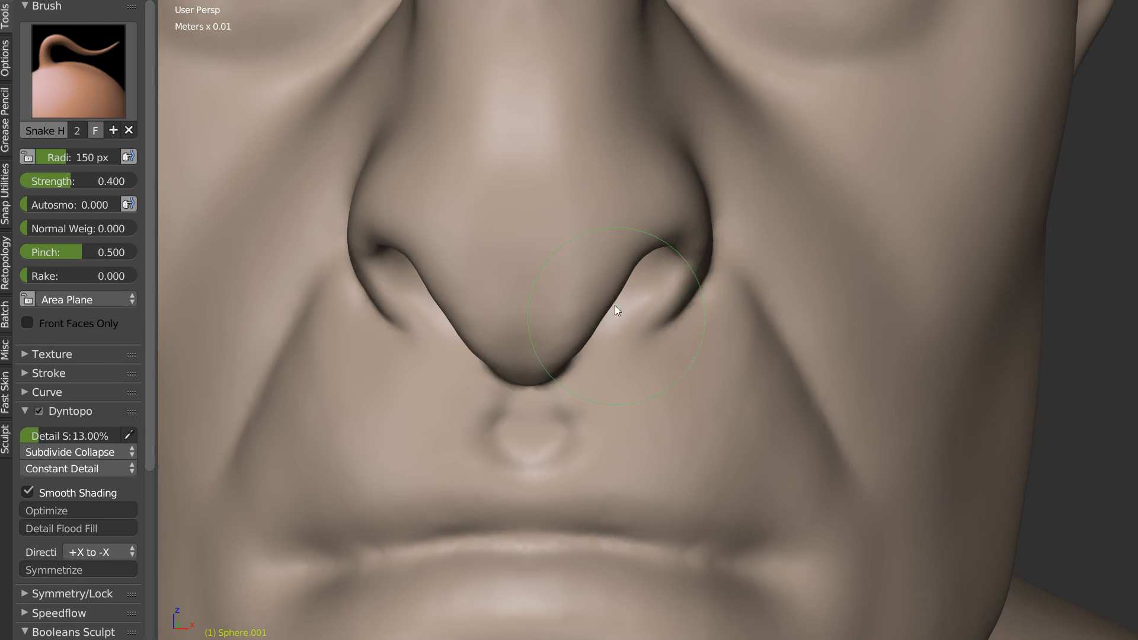
pyautogui.moveTo(618, 308)
pyautogui.mouseDown(button='middle')
pyautogui.moveTo(503, 262)
pyautogui.moveTo(556, 264)
pyautogui.moveTo(501, 300)
pyautogui.moveTo(552, 289)
pyautogui.moveTo(542, 286)
pyautogui.mouseUp(button='middle')
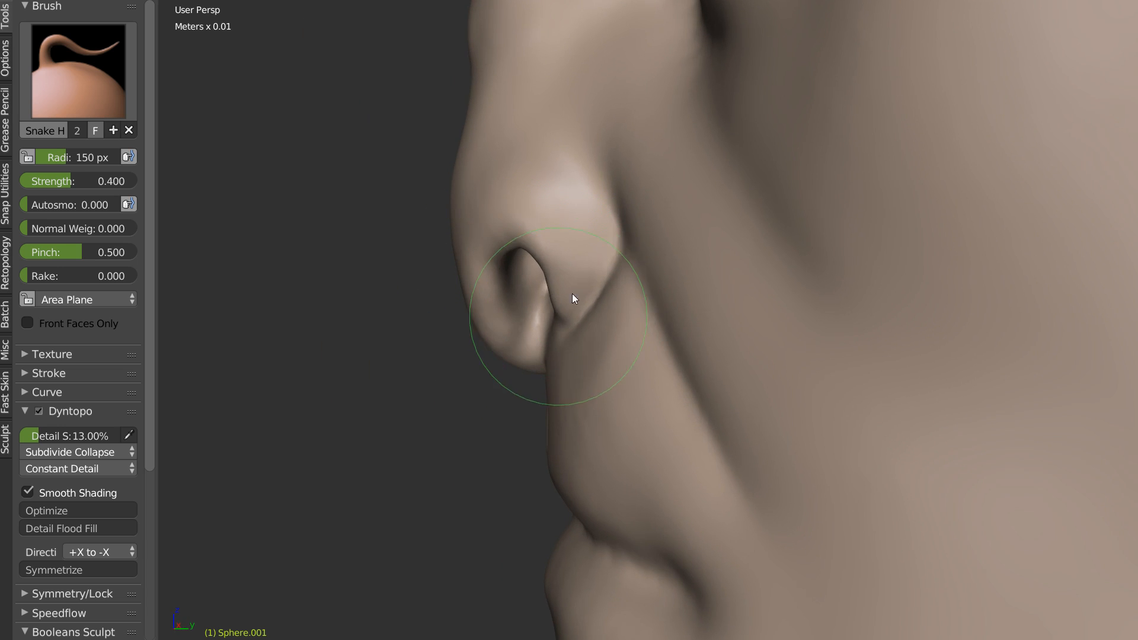
pyautogui.scroll(-2, 560, 332)
pyautogui.press('f')
pyautogui.click(640, 288)
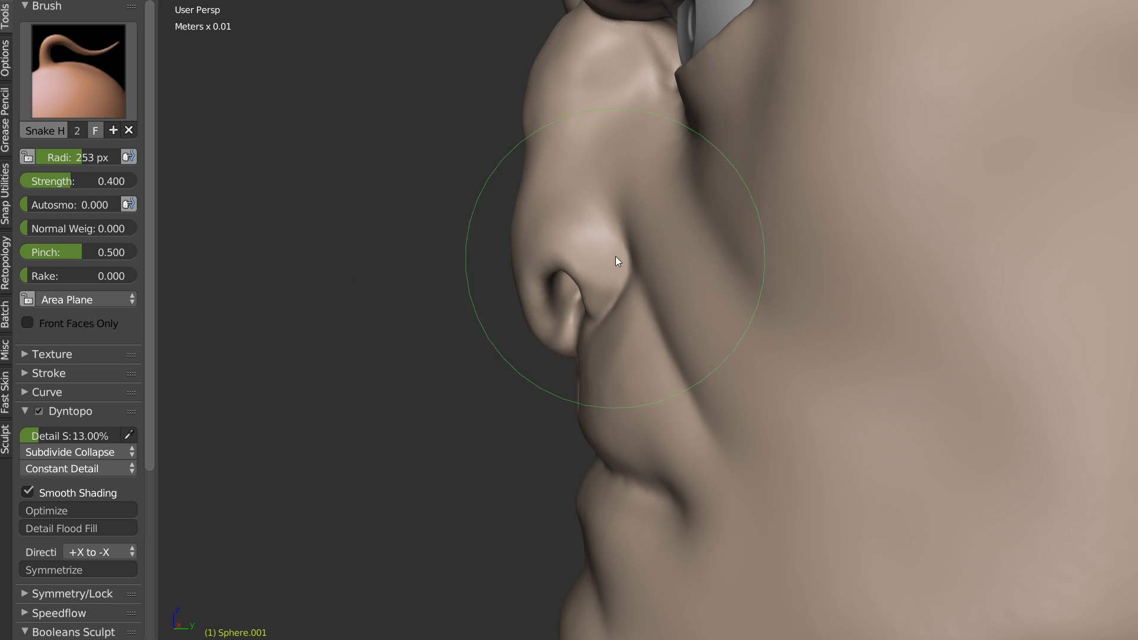
# Step: Try to pull the nostril wing forward with the Snake Hook brush
pyautogui.moveTo(614, 255); pyautogui.dragTo(467, 294)
pyautogui.moveTo(543, 292); pyautogui.dragTo(556, 292, button='middle')
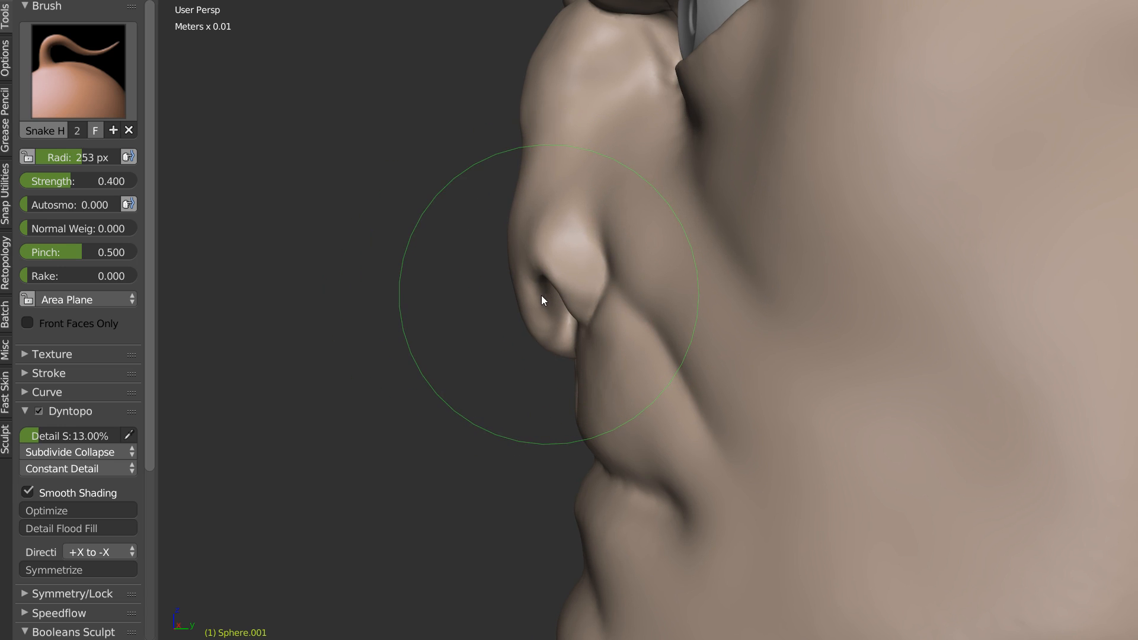
pyautogui.hotkey('ctrl', 'z')
# Step: Pull the upper lip area beneath the nose slightly forward with the Snake Hook brush and smooth the area beside the mouth
pyautogui.moveTo(542, 301); pyautogui.dragTo(533, 259, button='middle')
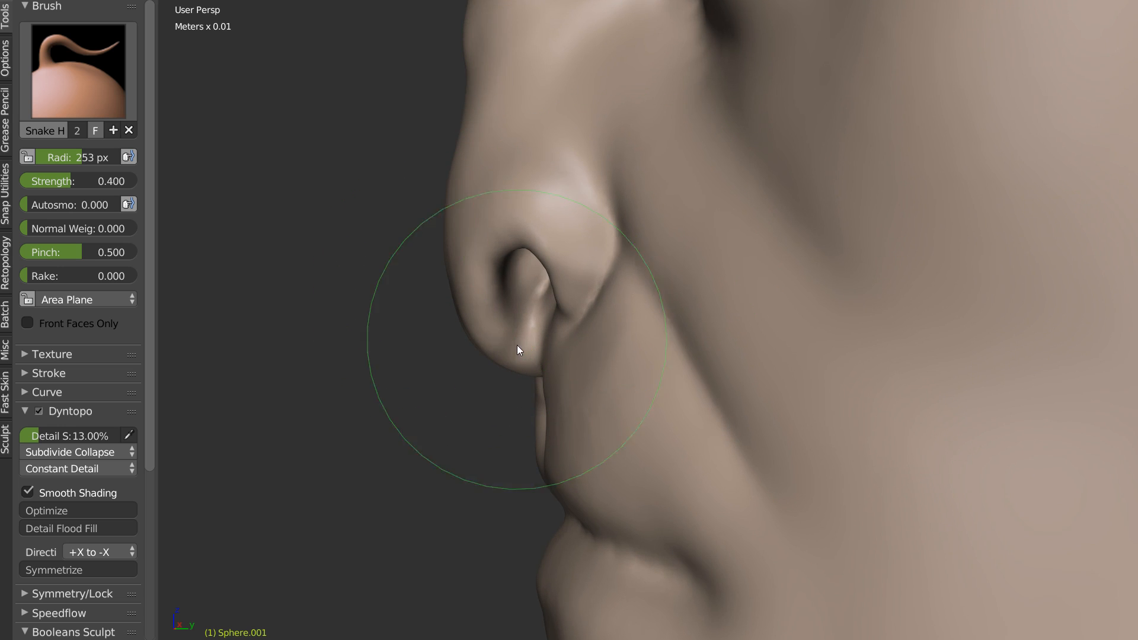
pyautogui.moveTo(543, 365)
pyautogui.keyDown('ctrl'); pyautogui.mouseDown(button='middle')
pyautogui.moveTo(521, 349)
pyautogui.moveTo(584, 248)
pyautogui.mouseUp(button='middle'); pyautogui.keyUp('ctrl')
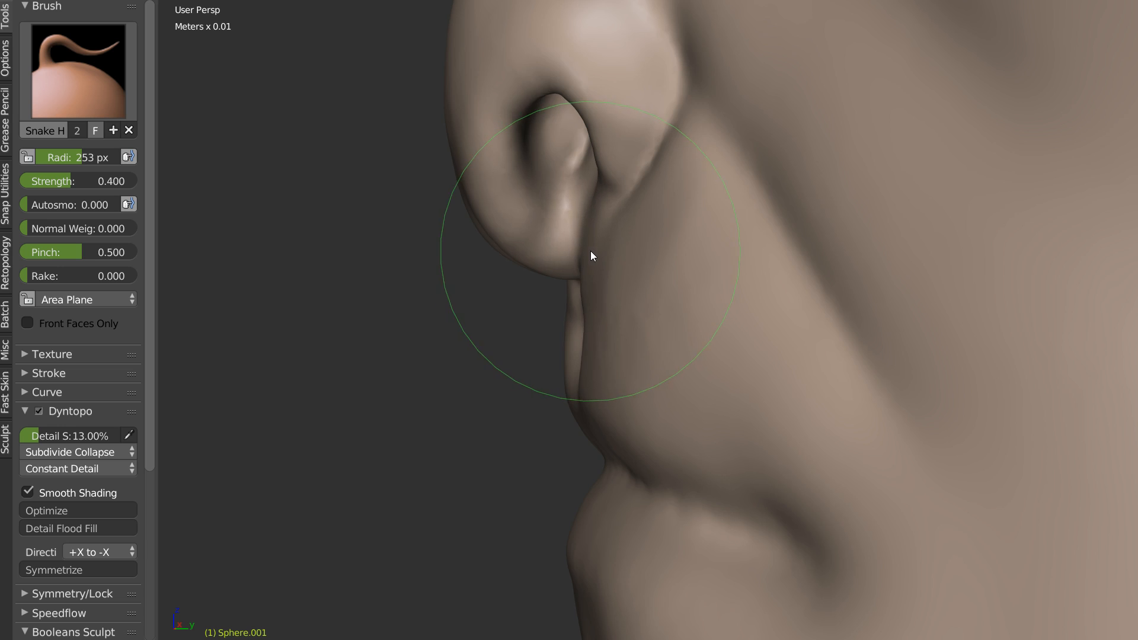
pyautogui.keyDown('ctrl'); pyautogui.moveTo(687, 244); pyautogui.dragTo(593, 330, button='middle'); pyautogui.keyUp('ctrl')
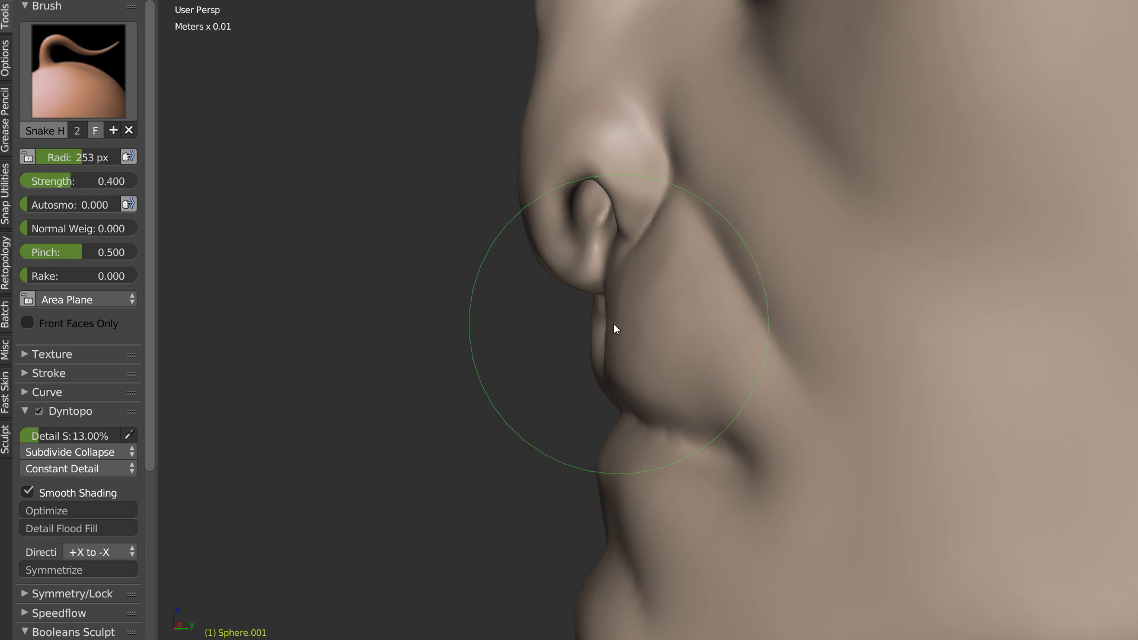
pyautogui.moveTo(614, 324); pyautogui.dragTo(603, 327)
pyautogui.moveTo(623, 311); pyautogui.dragTo(741, 358, button='middle')
pyautogui.moveTo(708, 333)
pyautogui.keyDown('shift'); pyautogui.mouseDown()
pyautogui.moveTo(734, 262)
pyautogui.moveTo(736, 334)
pyautogui.moveTo(782, 373)
pyautogui.mouseUp(); pyautogui.keyUp('shift')
pyautogui.scroll(-7, 794, 388)
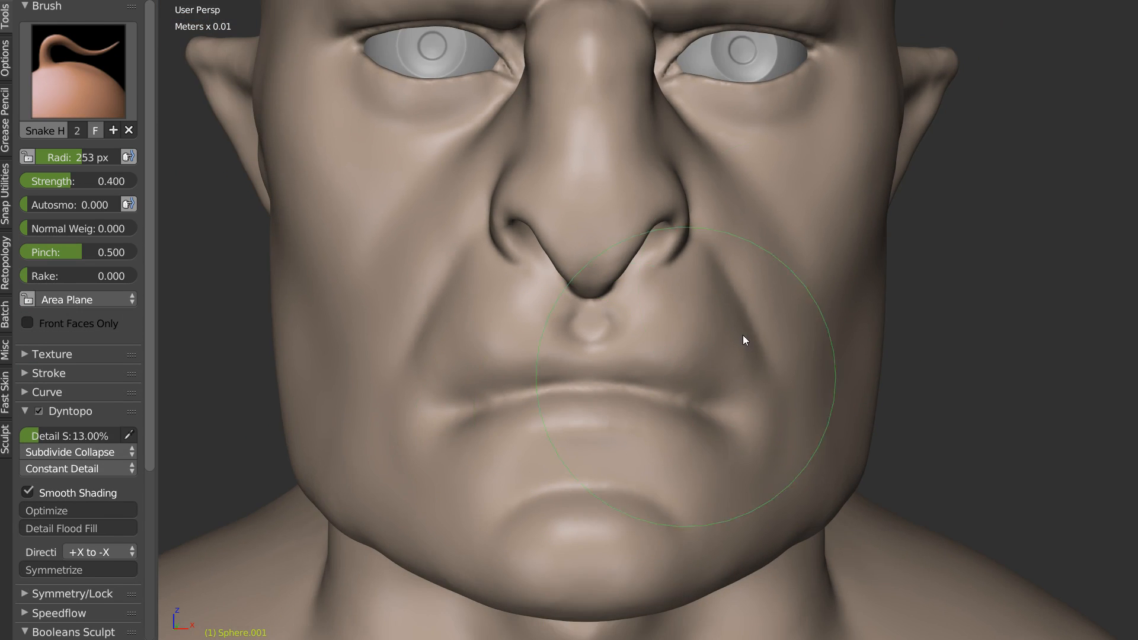
# Step: Pull the area between the nose bridge and the inner eye corner slightly outward with the Snake Hook brush
pyautogui.scroll(5, 663, 194)
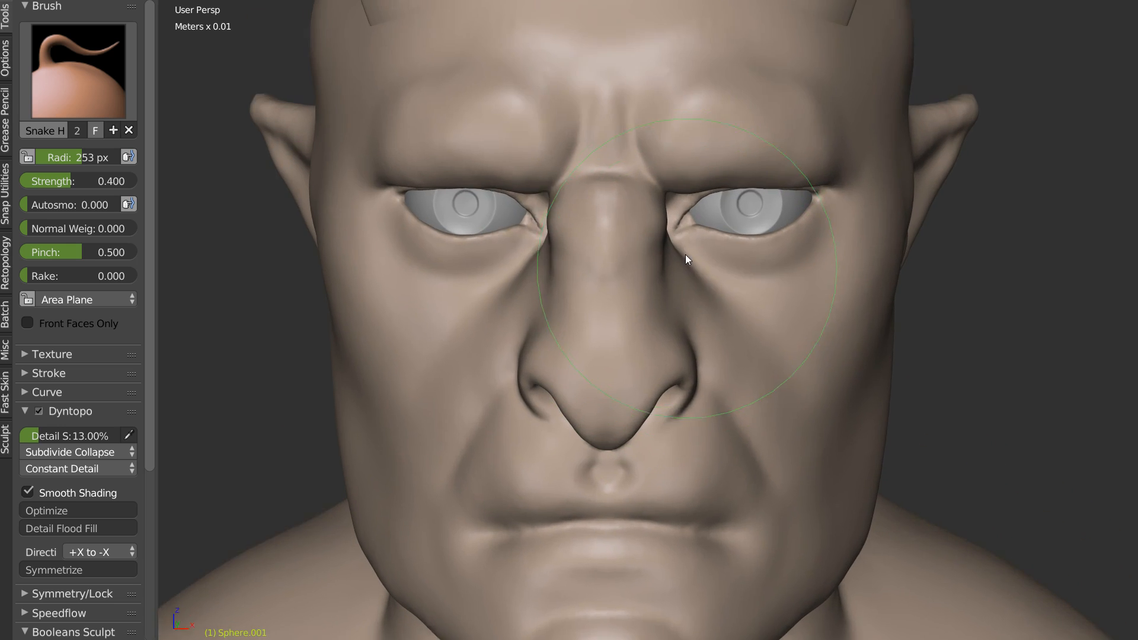
pyautogui.moveTo(671, 200); pyautogui.dragTo(715, 189)
pyautogui.scroll(-5, 712, 199)
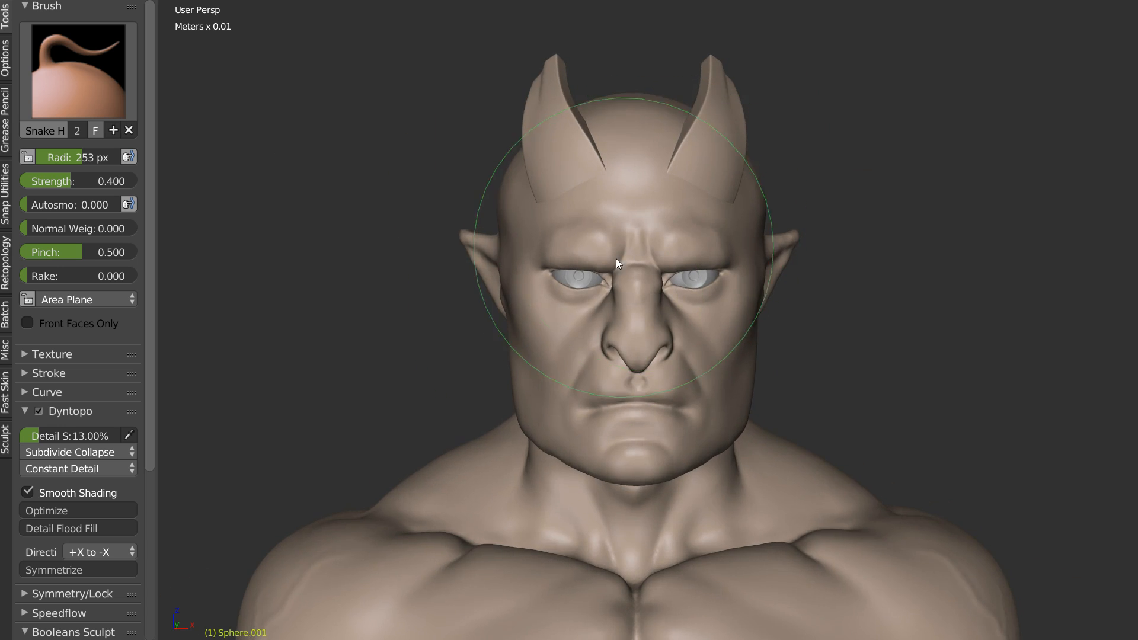
# Step: Carve a diagonal fold under the brow, above the upper eyelid, with the Crease brush at a 124 px radius
pyautogui.scroll(4, 628, 250)
pyautogui.moveTo(733, 149); pyautogui.dragTo(626, 187, button='middle')
pyautogui.scroll(4, 627, 188)
pyautogui.moveTo(623, 85)
pyautogui.keyDown('shift'); pyautogui.mouseDown(button='middle')
pyautogui.moveTo(581, 171)
pyautogui.moveTo(767, 235)
pyautogui.moveTo(702, 257)
pyautogui.moveTo(757, 245)
pyautogui.mouseUp(button='middle'); pyautogui.keyUp('shift')
pyautogui.hotkey('shift', 'c')
pyautogui.press('f')
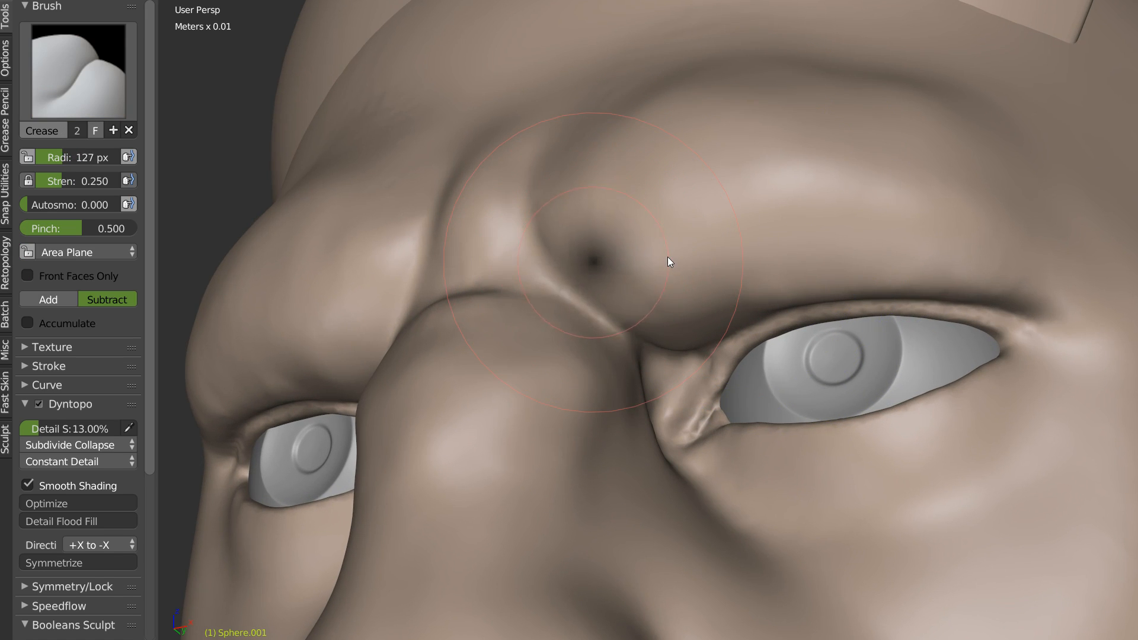
pyautogui.click(667, 257)
pyautogui.moveTo(668, 257); pyautogui.dragTo(756, 278, button='middle')
pyautogui.moveTo(735, 328); pyautogui.dragTo(824, 273)
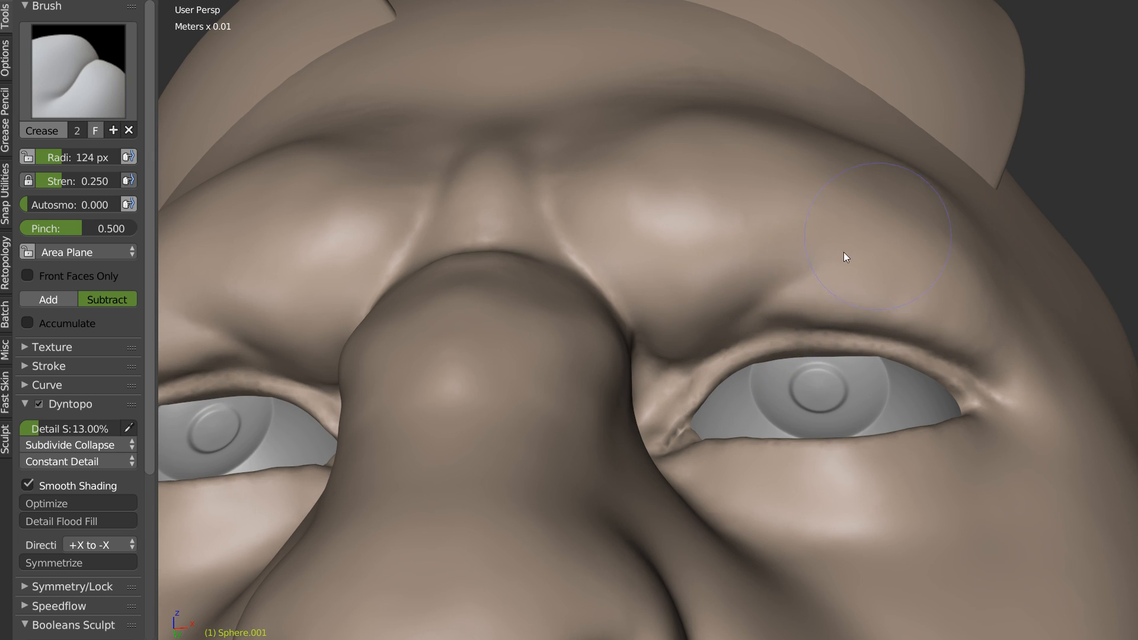
pyautogui.moveTo(738, 335); pyautogui.dragTo(842, 305)
# Step: Reduce the brush radius to 58 px and sharpen the crease between the upper eyelid and the brow with the Crease brush
pyautogui.moveTo(730, 340)
pyautogui.keyDown('ctrl'); pyautogui.mouseDown(button='middle')
pyautogui.moveTo(778, 226)
pyautogui.moveTo(735, 217)
pyautogui.mouseUp(button='middle'); pyautogui.keyUp('ctrl')
pyautogui.press('w')
pyautogui.click(689, 233)
pyautogui.moveTo(725, 317)
pyautogui.mouseDown(button='middle')
pyautogui.moveTo(728, 283)
pyautogui.moveTo(722, 306)
pyautogui.mouseUp(button='middle')
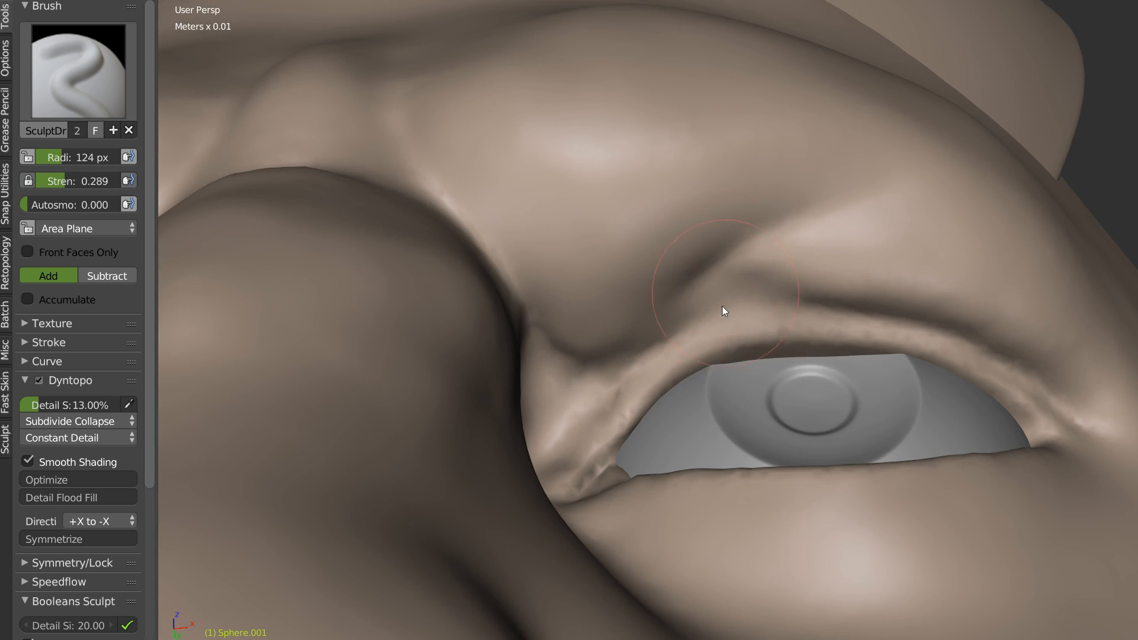
pyautogui.press('w')
pyautogui.click(756, 303)
pyautogui.press('f')
pyautogui.click(712, 297)
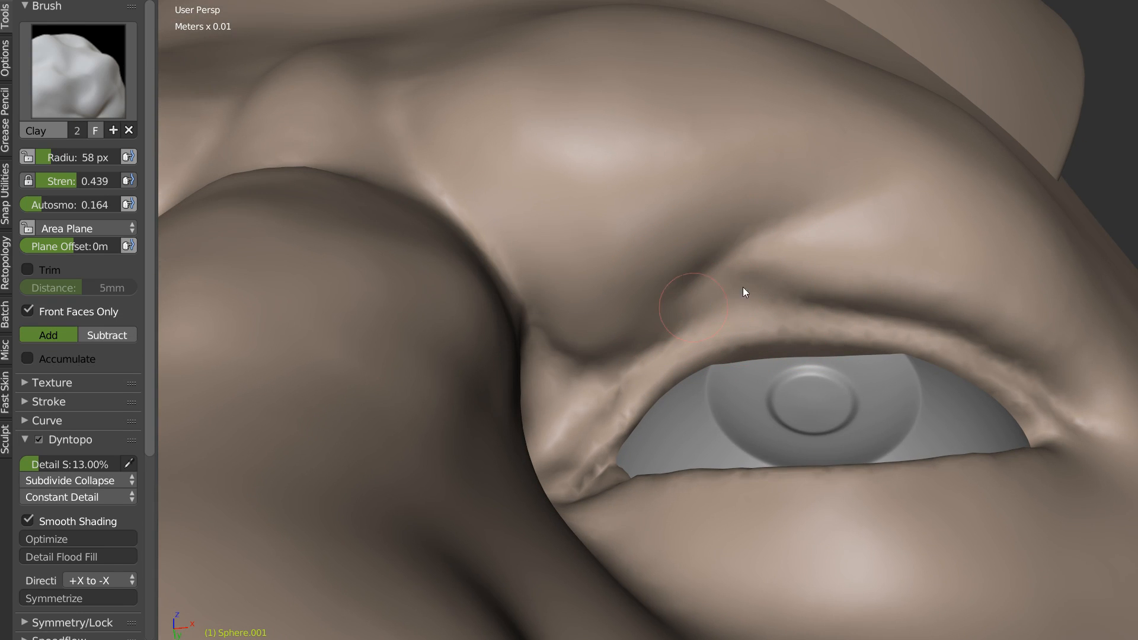
pyautogui.hotkey('shift', 'c')
pyautogui.moveTo(745, 309)
pyautogui.mouseDown()
pyautogui.moveTo(666, 347)
pyautogui.moveTo(876, 320)
pyautogui.moveTo(677, 328)
pyautogui.mouseUp()
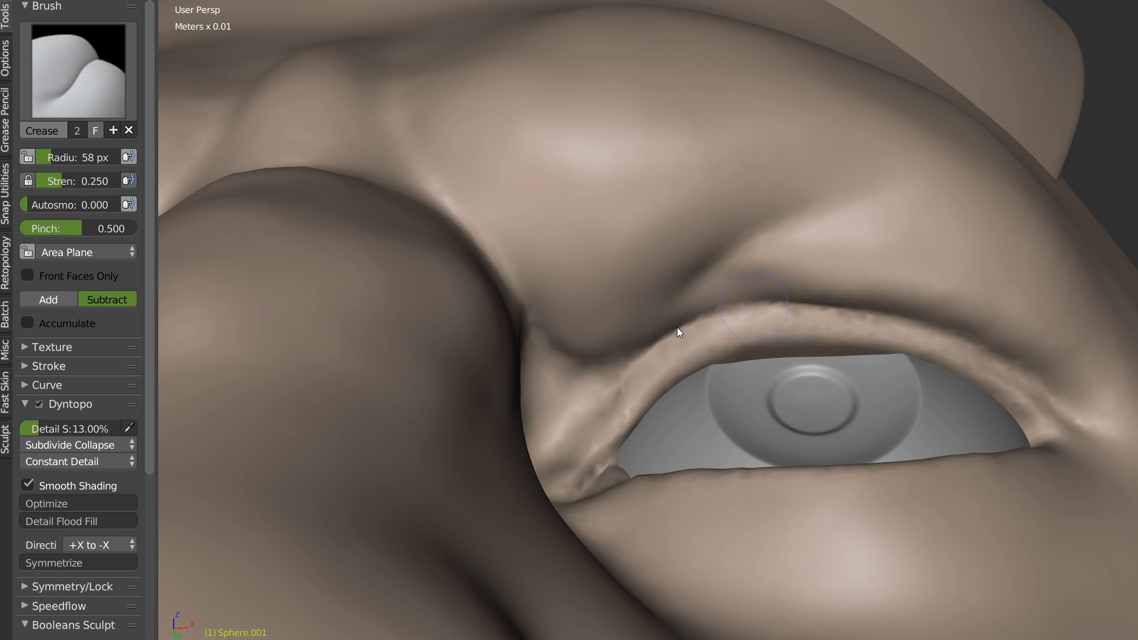
# Step: Build up the skin fold above the upper eyelid with the SculptDraw brush at a 58 px radius
pyautogui.press('x')
pyautogui.moveTo(707, 283)
pyautogui.mouseDown()
pyautogui.moveTo(794, 277)
pyautogui.moveTo(751, 287)
pyautogui.moveTo(741, 270)
pyautogui.moveTo(813, 269)
pyautogui.moveTo(783, 278)
pyautogui.mouseUp()
pyautogui.scroll(-5, 652, 365)
pyautogui.moveTo(651, 366)
pyautogui.mouseDown(button='middle')
pyautogui.moveTo(734, 349)
pyautogui.moveTo(695, 304)
pyautogui.moveTo(726, 242)
pyautogui.moveTo(685, 256)
pyautogui.mouseUp(button='middle')
pyautogui.scroll(-4, 747, 284)
pyautogui.scroll(-2, 800, 296)
pyautogui.scroll(1, 771, 284)
pyautogui.scroll(4, 755, 225)
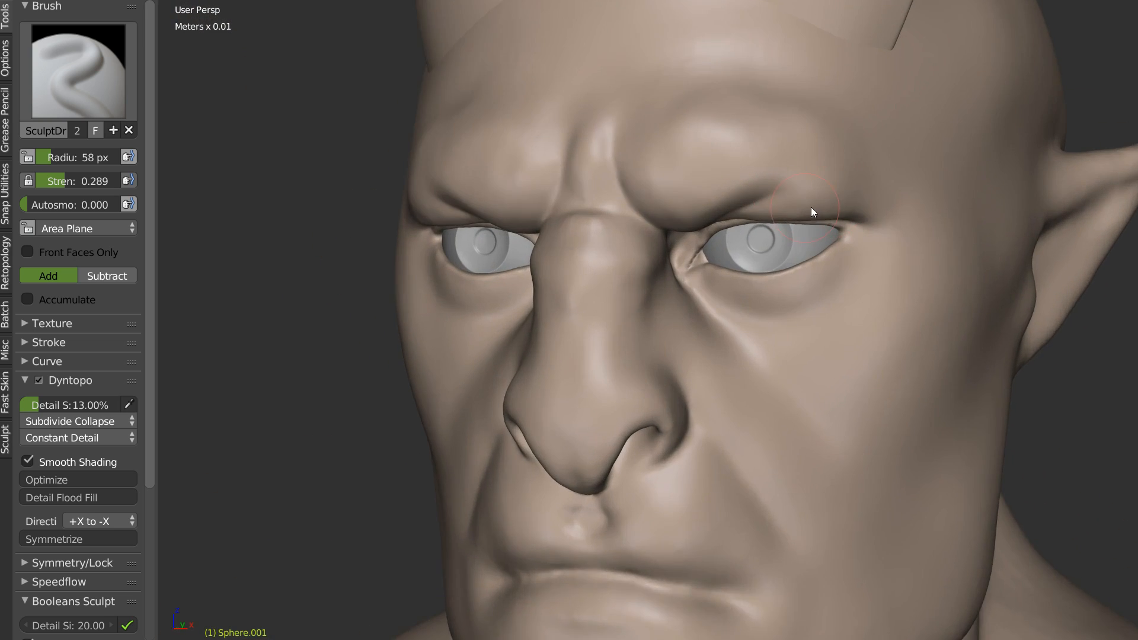
# Step: Choose the Clay brush and set its radius to 98 px
pyautogui.moveTo(811, 208); pyautogui.dragTo(695, 307, button='middle')
pyautogui.press('c')
pyautogui.press('f')
pyautogui.click(768, 261)
pyautogui.moveTo(592, 196); pyautogui.dragTo(664, 206, button='middle')
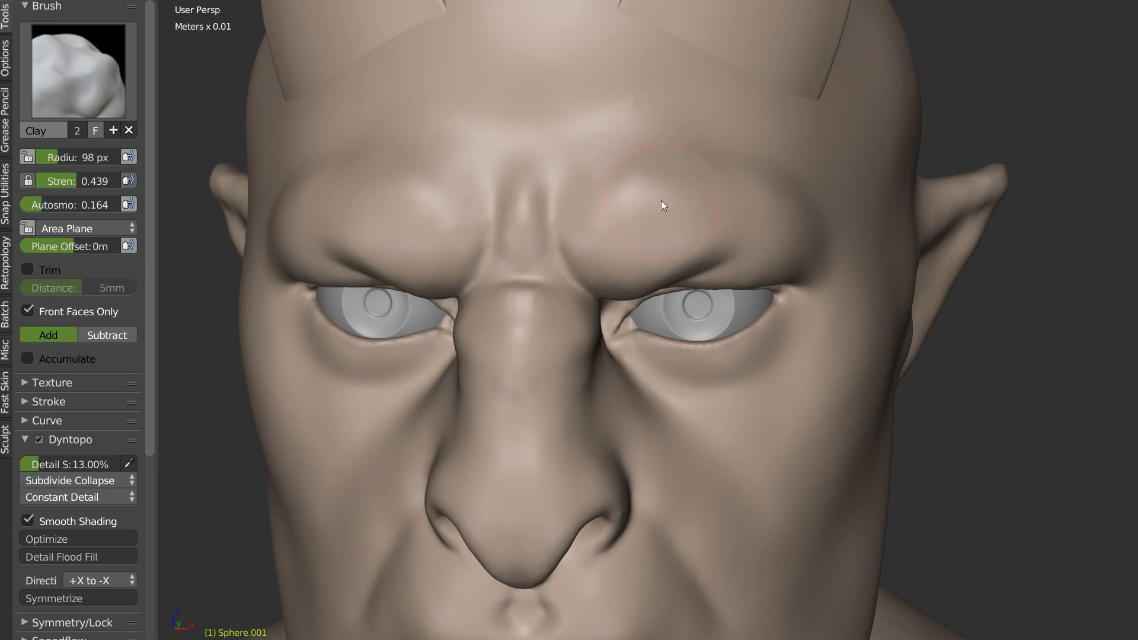
# Step: Carve a crease along the upper edge of the brow ridge with the Crease brush at a 63 px radius
pyautogui.hotkey('shift', 'c')
pyautogui.moveTo(537, 191); pyautogui.dragTo(632, 232, button='middle')
pyautogui.press('f')
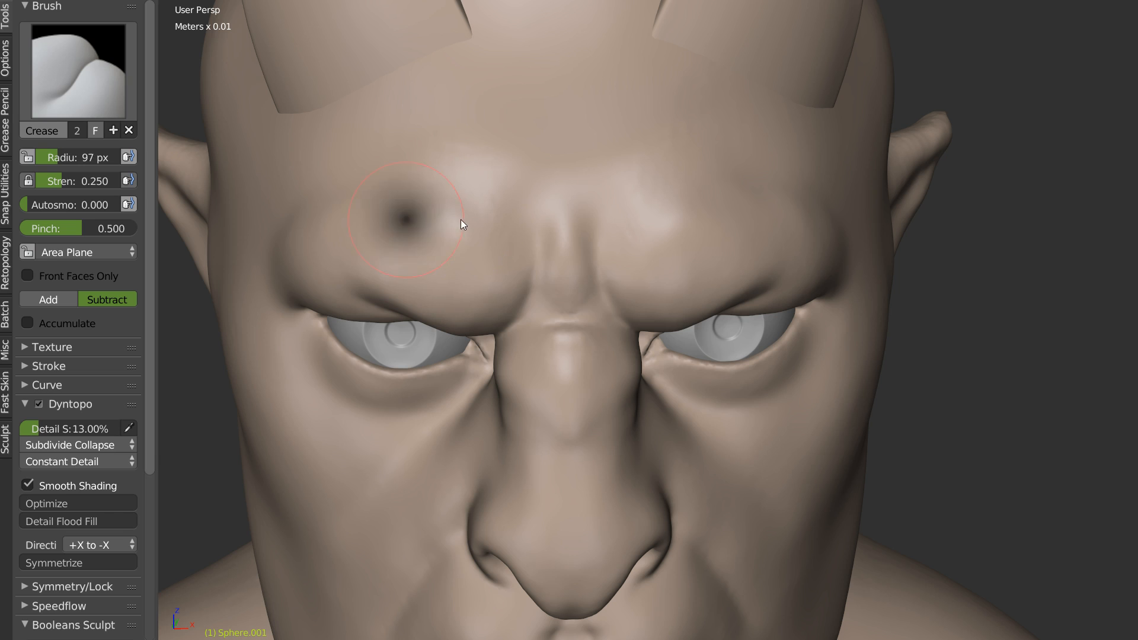
pyautogui.click(441, 219)
pyautogui.moveTo(430, 184); pyautogui.dragTo(524, 184)
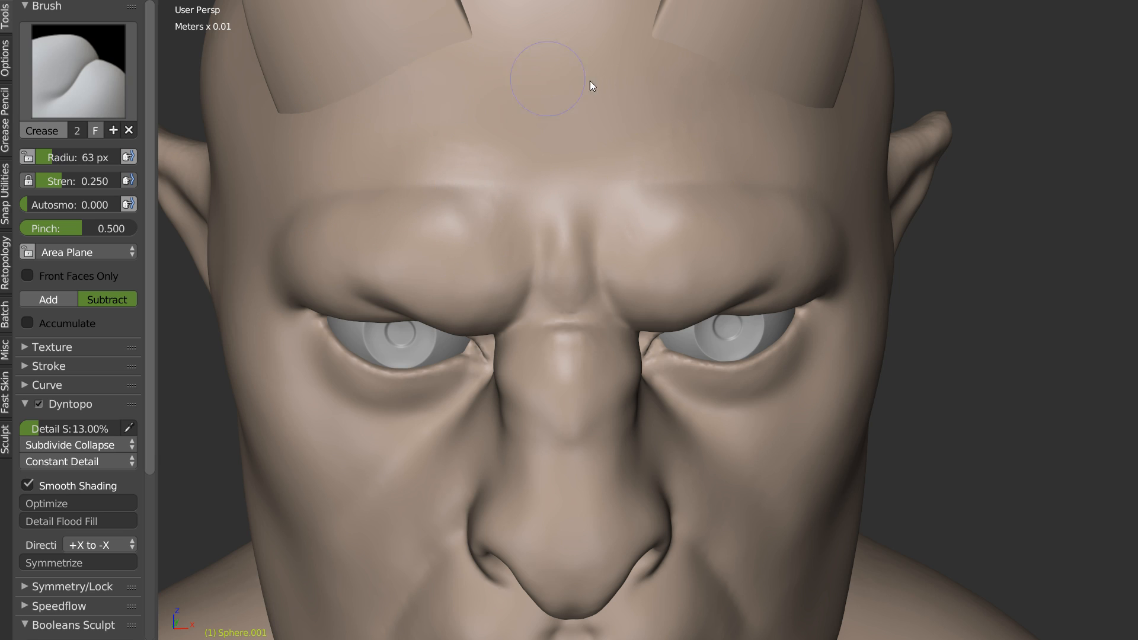
# Step: Build up the forehead above the brow ridge with the Clay brush at a 149 px radius
pyautogui.press('c')
pyautogui.press('f')
pyautogui.click(511, 158)
pyautogui.moveTo(292, 140)
pyautogui.mouseDown()
pyautogui.moveTo(571, 142)
pyautogui.moveTo(716, 162)
pyautogui.mouseUp()
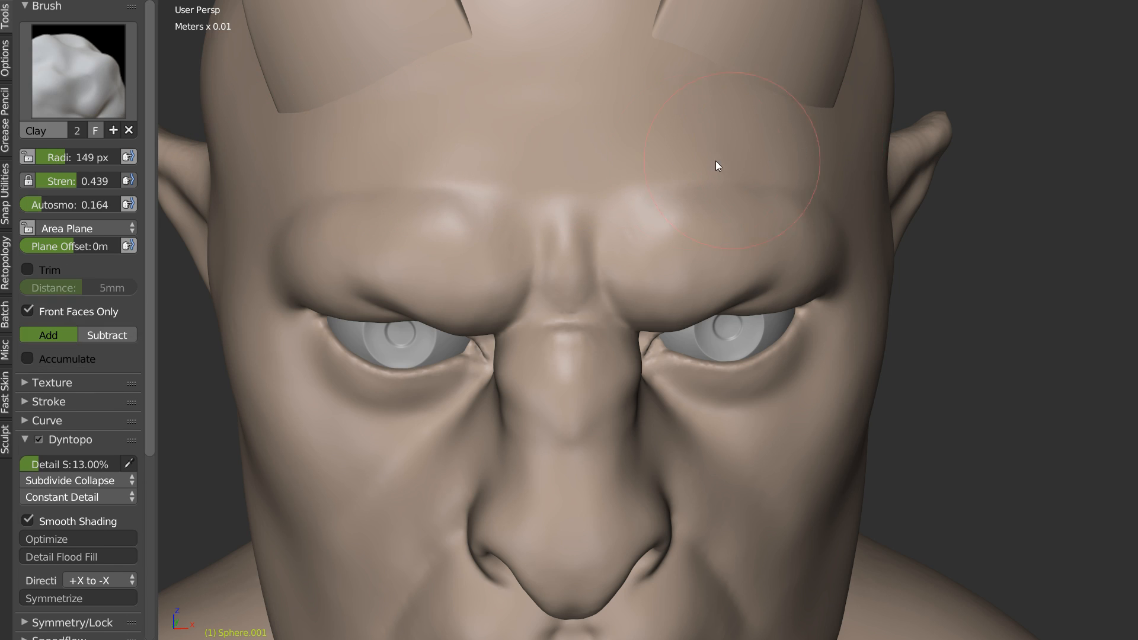
pyautogui.moveTo(717, 161); pyautogui.dragTo(463, 132, button='middle')
pyautogui.moveTo(464, 132); pyautogui.dragTo(735, 147)
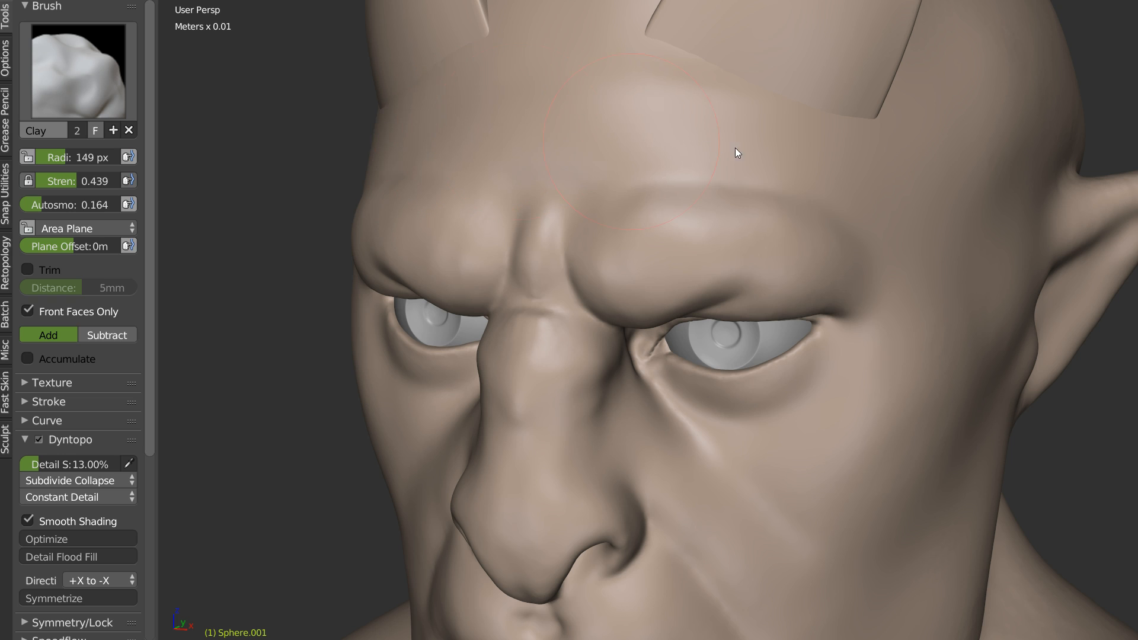
# Step: Build up the side of the frown ridge between the brows with the Clay brush at a 92 px radius
pyautogui.moveTo(596, 154); pyautogui.dragTo(561, 196, button='middle')
pyautogui.scroll(4, 561, 196)
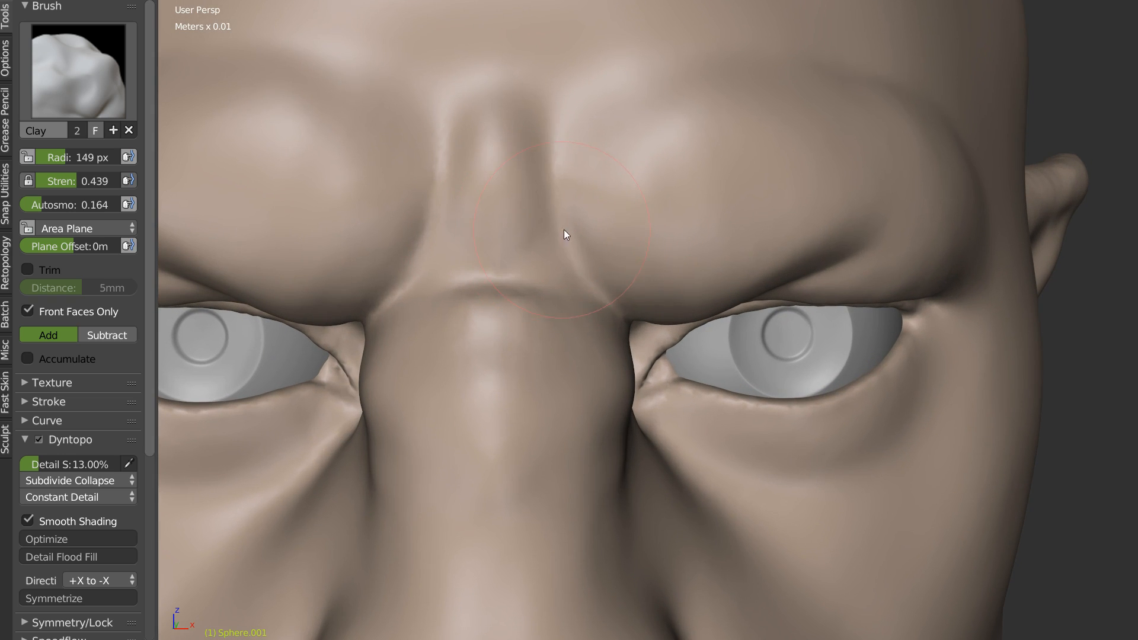
pyautogui.press('f')
pyautogui.click(478, 241)
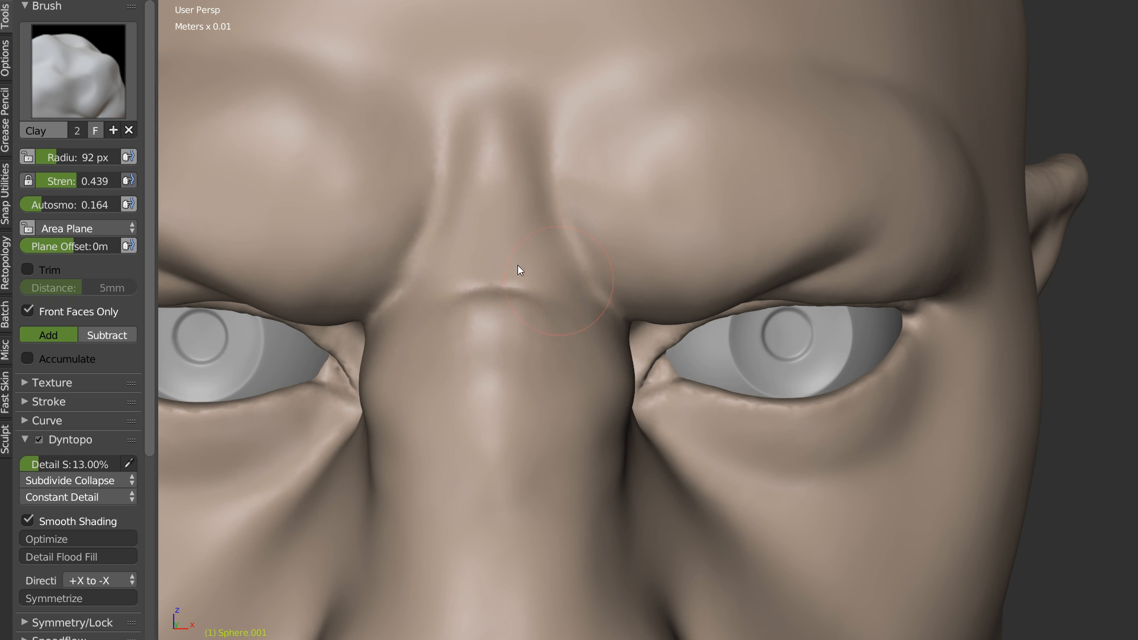
pyautogui.moveTo(421, 246)
pyautogui.mouseDown()
pyautogui.moveTo(386, 308)
pyautogui.moveTo(424, 231)
pyautogui.mouseUp()
# Step: Carve a crease under the inner end of the brow beside the nose bridge with the Crease brush
pyautogui.moveTo(648, 272); pyautogui.dragTo(602, 262, button='middle')
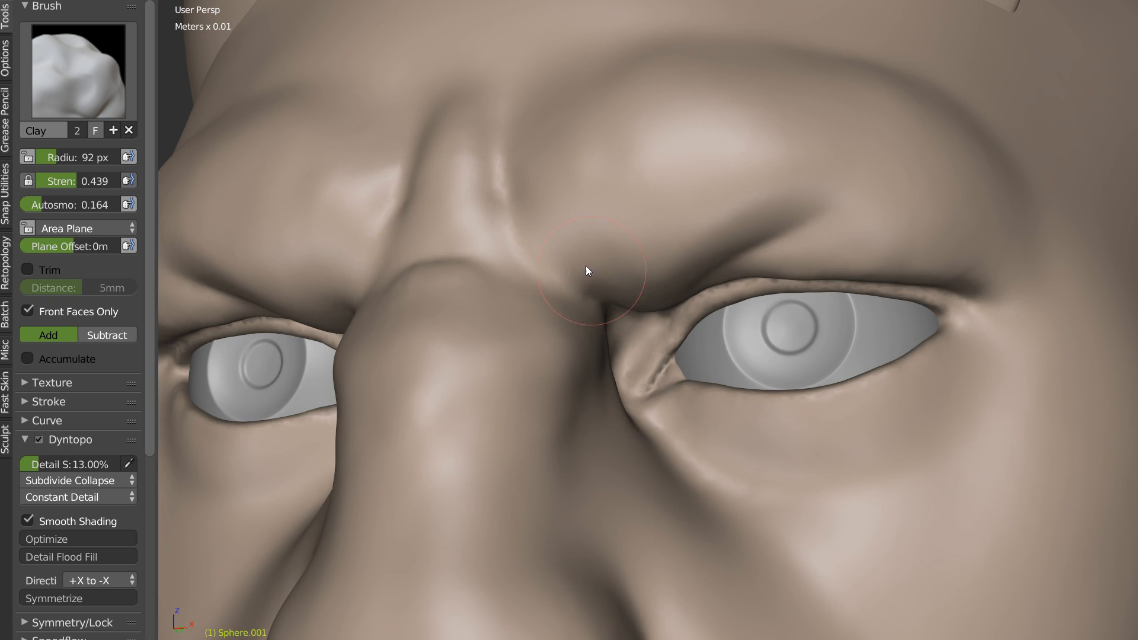
pyautogui.moveTo(562, 229)
pyautogui.mouseDown(button='middle')
pyautogui.moveTo(606, 200)
pyautogui.moveTo(614, 275)
pyautogui.mouseUp(button='middle')
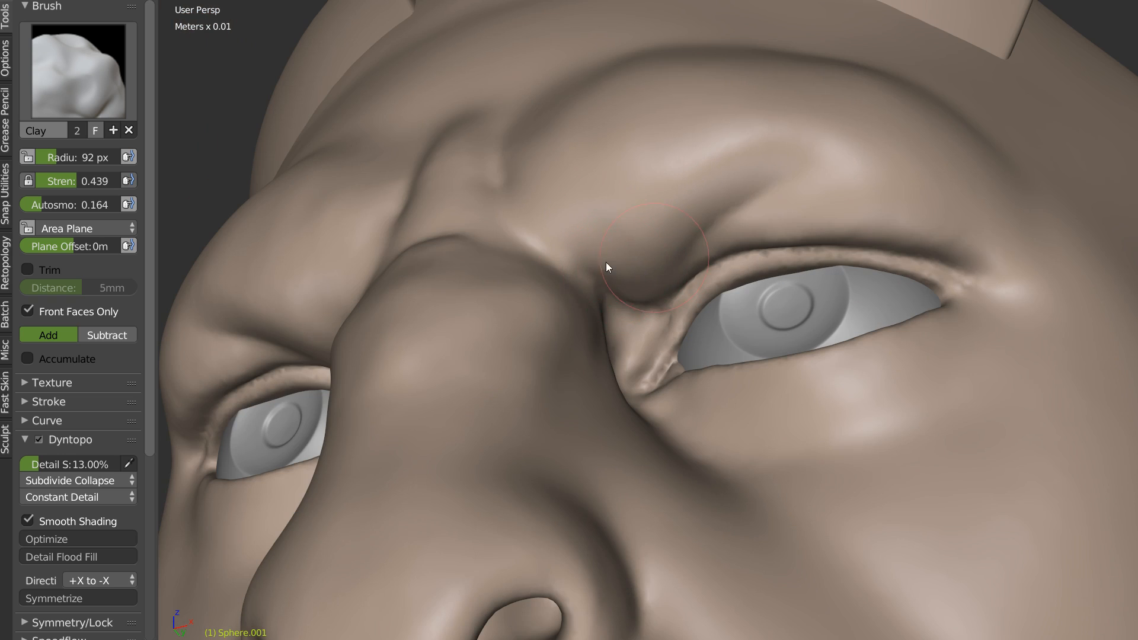
pyautogui.press('w')
pyautogui.click(468, 260)
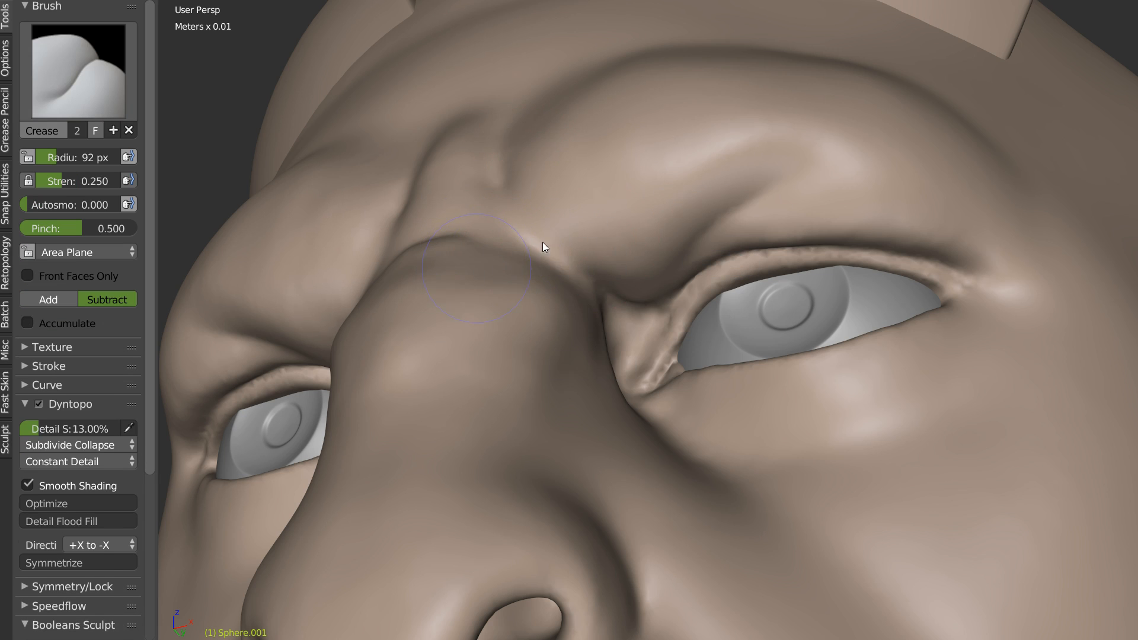
pyautogui.moveTo(543, 242); pyautogui.dragTo(531, 277, button='middle')
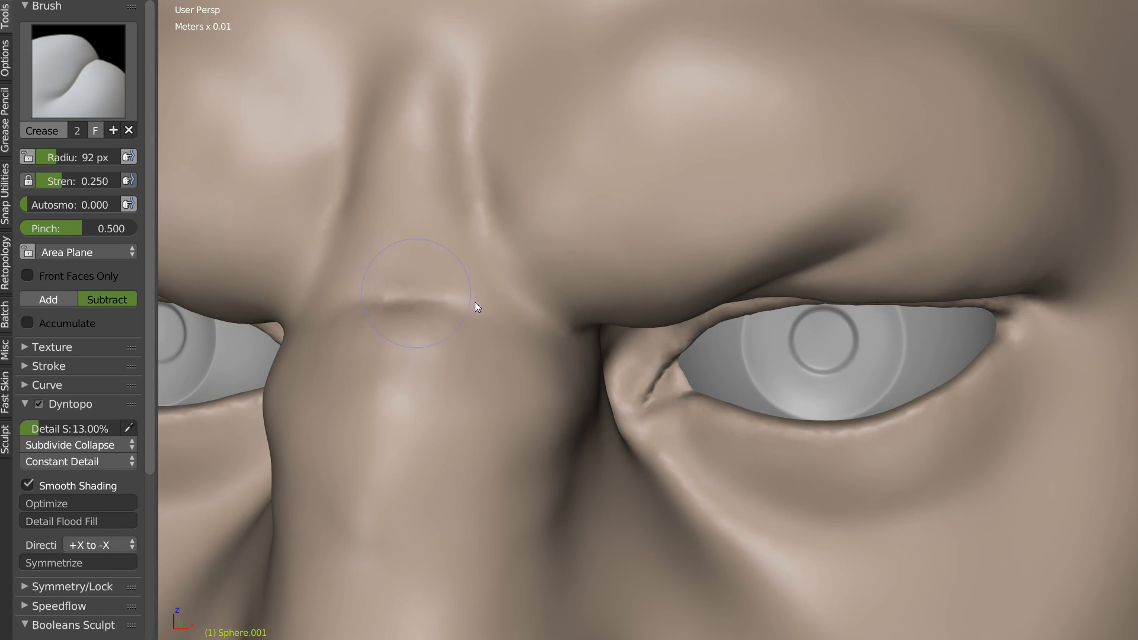
pyautogui.moveTo(535, 325); pyautogui.dragTo(496, 211, button='middle')
pyautogui.moveTo(534, 272); pyautogui.dragTo(563, 293, button='middle')
pyautogui.moveTo(600, 295); pyautogui.dragTo(659, 264)
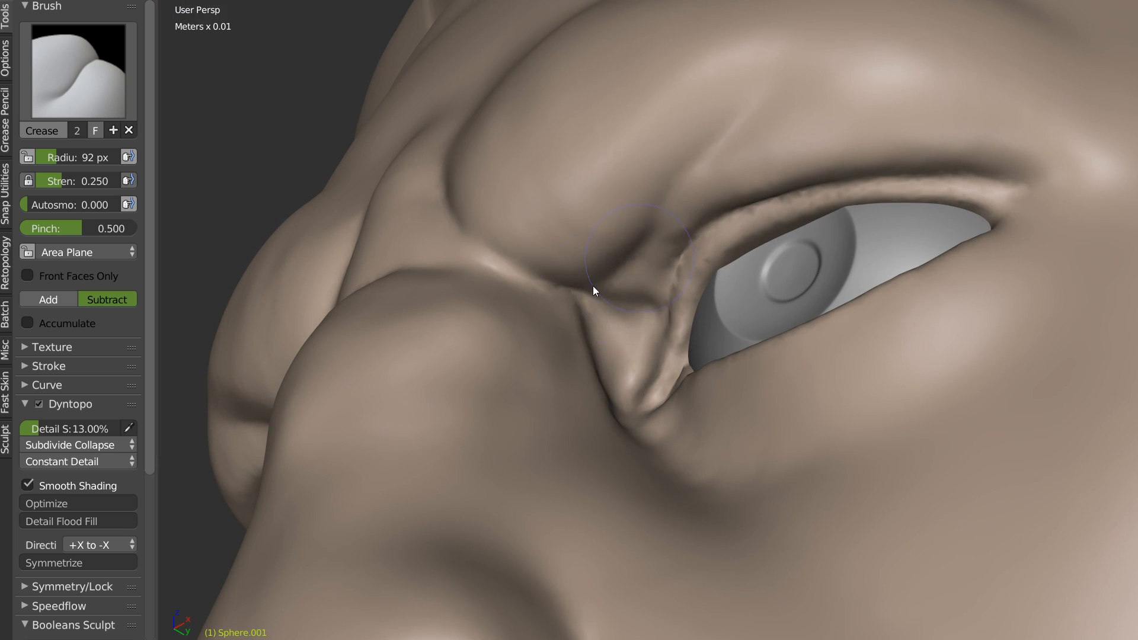
# Step: Add volume above the inner eye corner, beneath the brow, with the Clay brush
pyautogui.moveTo(594, 286); pyautogui.dragTo(625, 301, button='middle')
pyautogui.scroll(3, 629, 290)
pyautogui.moveTo(650, 238); pyautogui.dragTo(590, 310, button='middle')
pyautogui.press('c')
pyautogui.moveTo(621, 279)
pyautogui.mouseDown()
pyautogui.moveTo(641, 265)
pyautogui.moveTo(627, 261)
pyautogui.moveTo(656, 259)
pyautogui.moveTo(622, 287)
pyautogui.mouseUp()
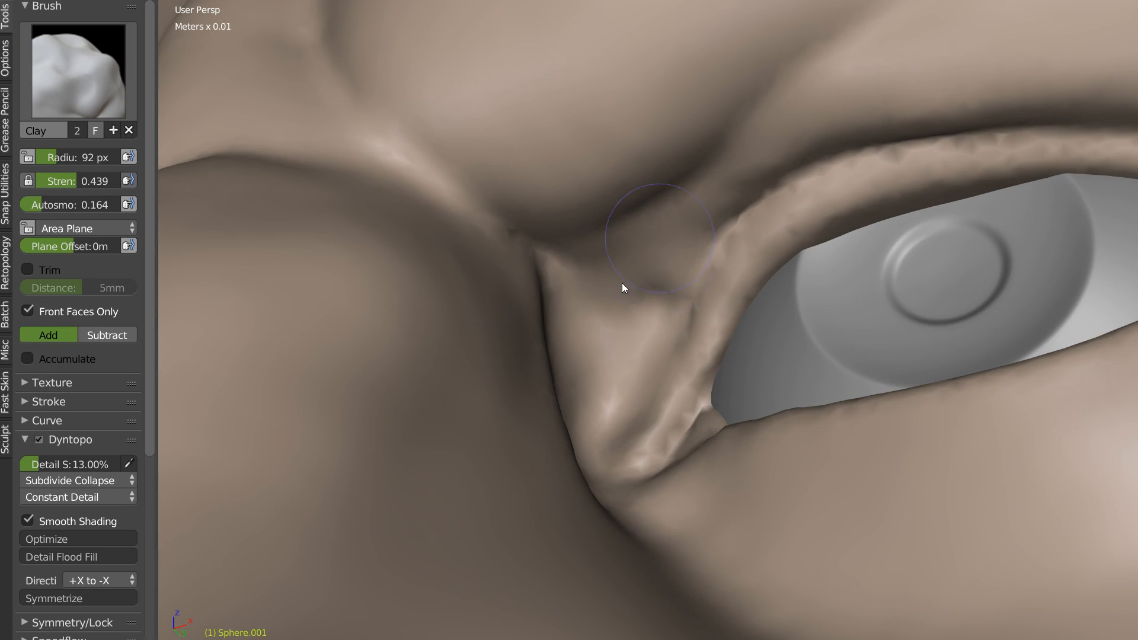
# Step: Deepen the crease across the top of the nose bridge and along the brow's inner edge with the Crease brush
pyautogui.moveTo(552, 272)
pyautogui.mouseDown(button='middle')
pyautogui.moveTo(563, 300)
pyautogui.moveTo(542, 348)
pyautogui.moveTo(601, 309)
pyautogui.moveTo(632, 305)
pyautogui.moveTo(615, 305)
pyautogui.moveTo(701, 218)
pyautogui.mouseUp(button='middle')
pyautogui.hotkey('shift', 'c')
pyautogui.moveTo(557, 303)
pyautogui.mouseDown(button='middle')
pyautogui.moveTo(593, 294)
pyautogui.moveTo(518, 320)
pyautogui.moveTo(440, 295)
pyautogui.mouseUp(button='middle')
pyautogui.moveTo(392, 279)
pyautogui.mouseDown()
pyautogui.moveTo(551, 326)
pyautogui.moveTo(498, 314)
pyautogui.moveTo(514, 316)
pyautogui.mouseUp()
pyautogui.moveTo(450, 290); pyautogui.dragTo(391, 305, button='middle')
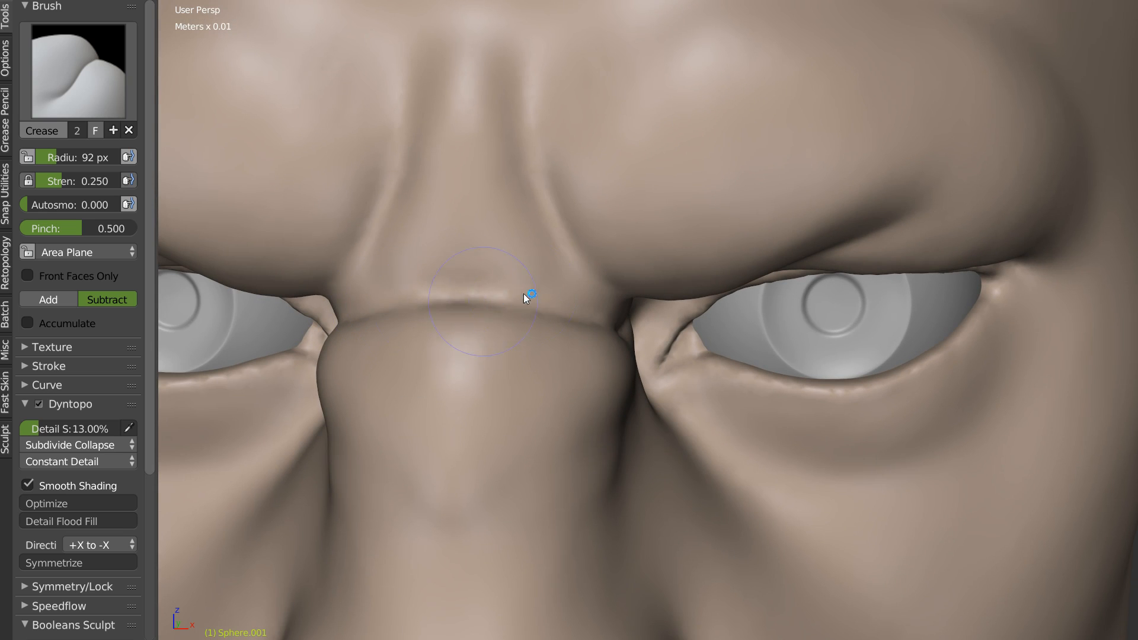
pyautogui.moveTo(523, 294); pyautogui.dragTo(528, 281, button='middle')
pyautogui.moveTo(481, 261); pyautogui.dragTo(502, 211)
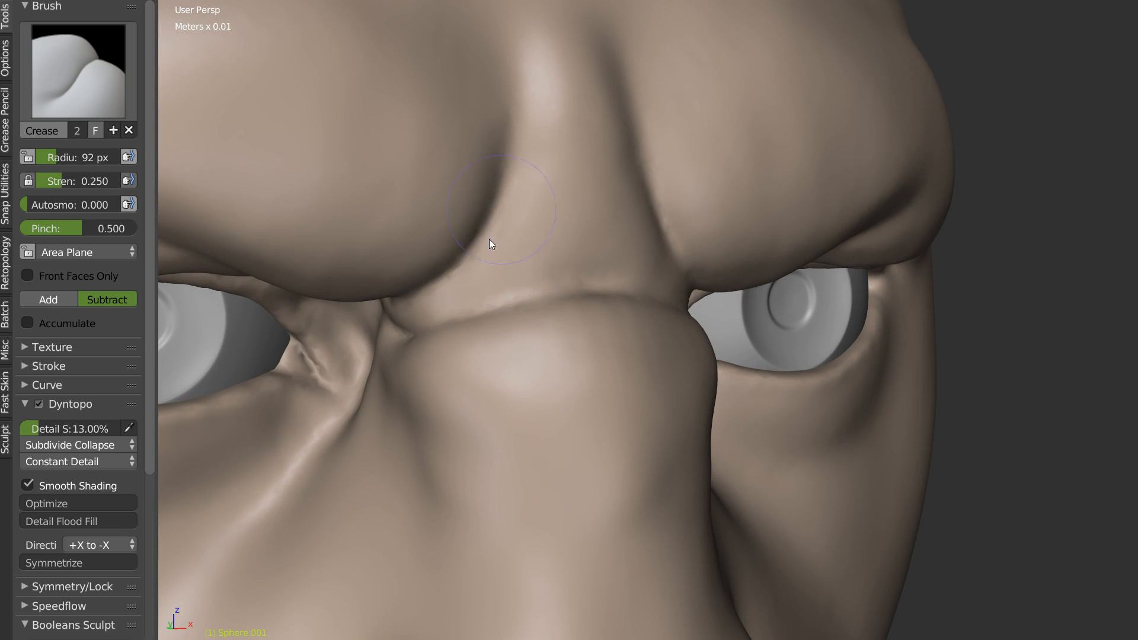
# Step: Raise the skin between the nose bridge crease and the inner brow with the SculptDraw brush, and smooth the area between the brows
pyautogui.press('w')
pyautogui.click(483, 197)
pyautogui.moveTo(403, 319); pyautogui.dragTo(490, 276)
pyautogui.keyDown('shift'); pyautogui.moveTo(578, 207); pyautogui.dragTo(655, 258); pyautogui.keyUp('shift')
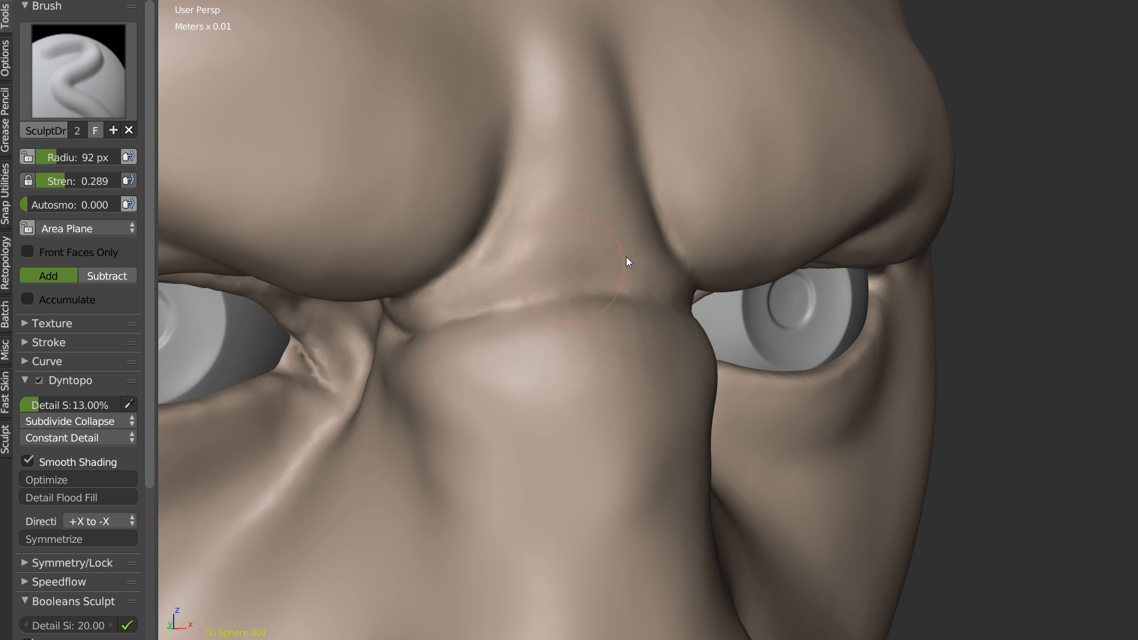
# Step: Examine the brows, eyes and nose bridge from the front, both close up and with the whole face in view
pyautogui.scroll(-6, 614, 157)
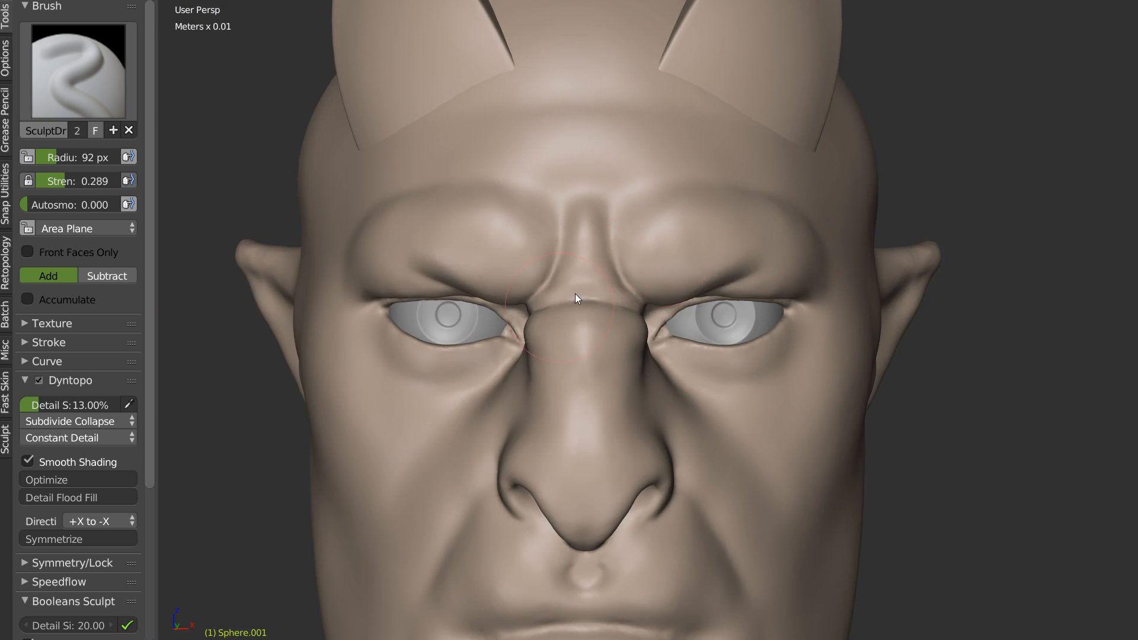
pyautogui.scroll(5, 642, 214)
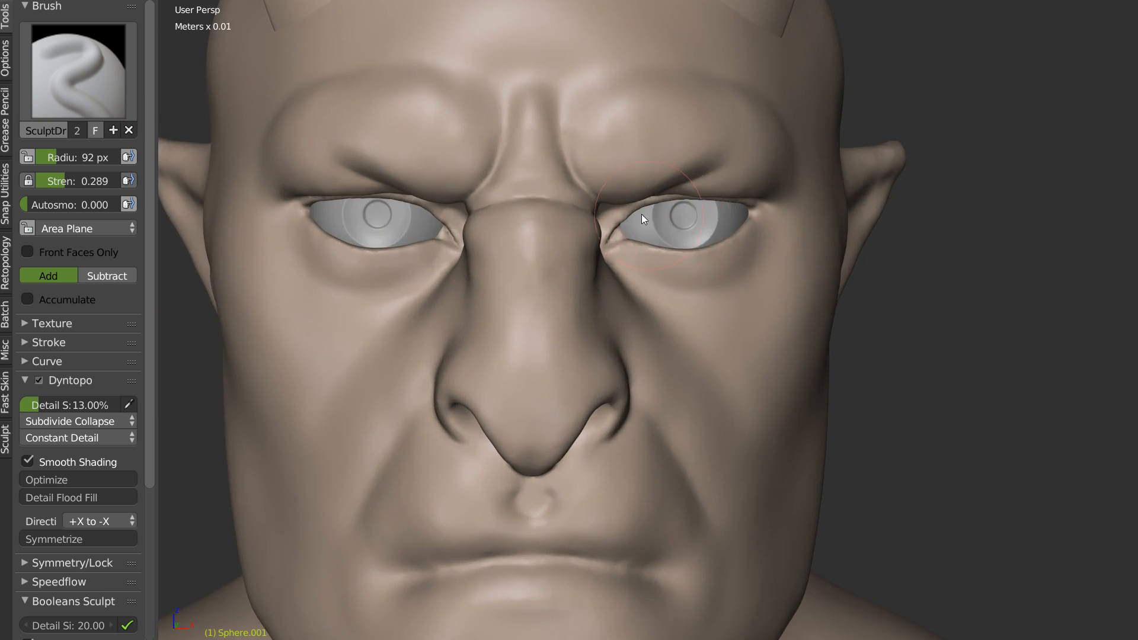
pyautogui.scroll(1, 648, 231)
pyautogui.keyDown('shift'); pyautogui.moveTo(657, 155); pyautogui.dragTo(686, 218, button='middle'); pyautogui.keyUp('shift')
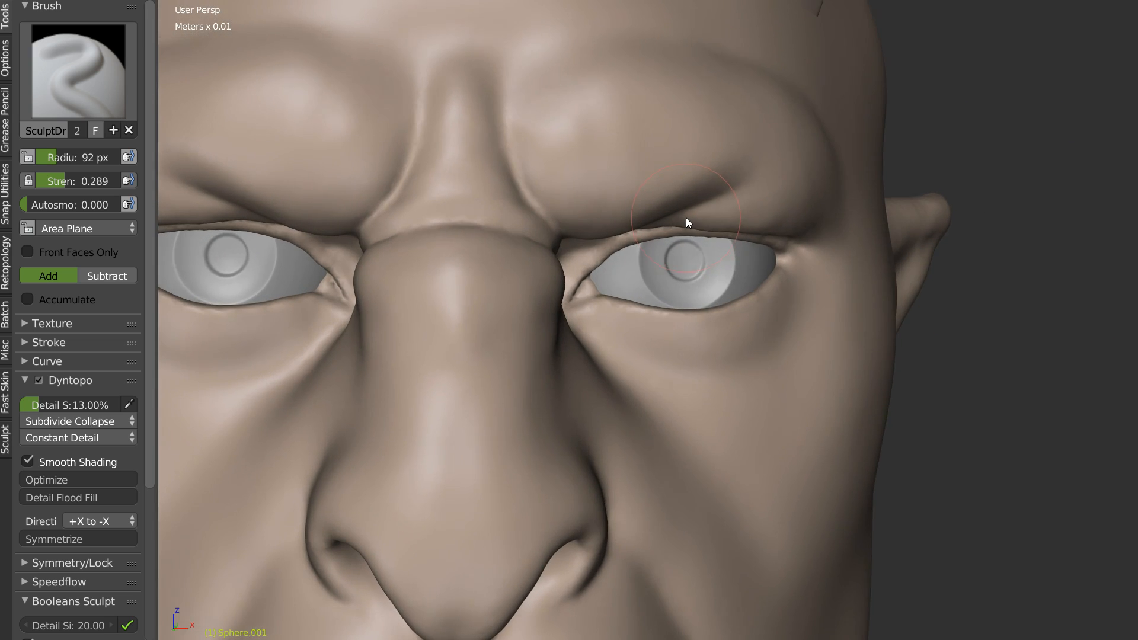
pyautogui.scroll(1, 688, 218)
pyautogui.scroll(-4, 773, 225)
pyautogui.keyDown('shift'); pyautogui.moveTo(598, 393); pyautogui.dragTo(614, 286, button='middle'); pyautogui.keyUp('shift')
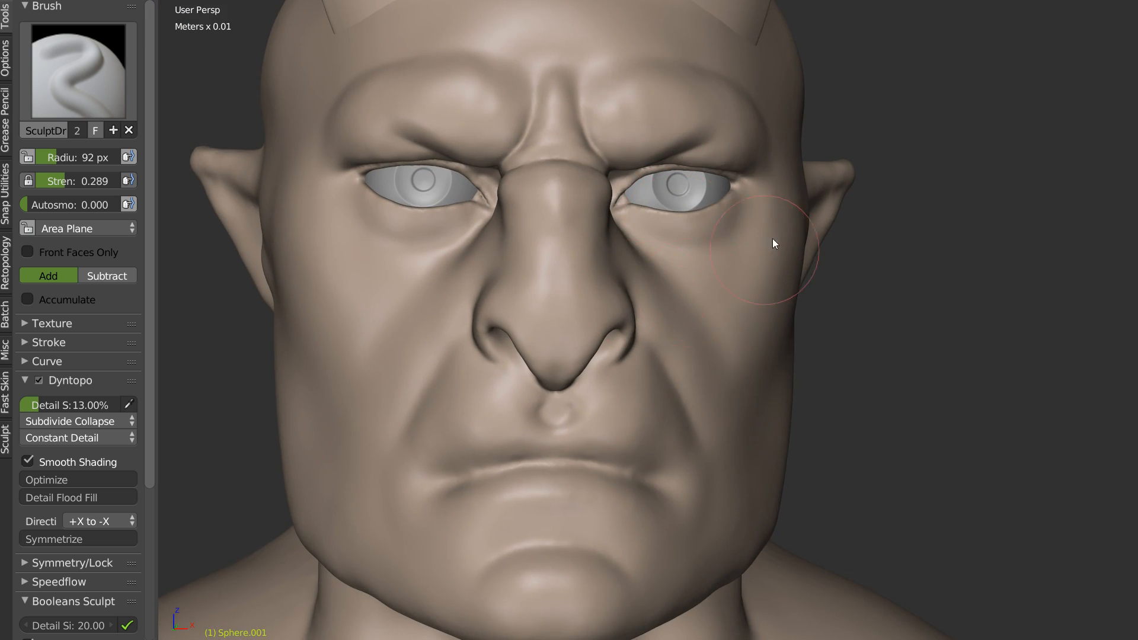
pyautogui.scroll(-4, 773, 239)
pyautogui.keyDown('shift'); pyautogui.moveTo(754, 381); pyautogui.dragTo(732, 357, button='middle'); pyautogui.keyUp('shift')
# Step: Switch to the Snake Hook brush and set its radius to 197 px
pyautogui.press('w')
pyautogui.click(572, 301)
pyautogui.moveTo(635, 330); pyautogui.dragTo(640, 377, button='middle')
pyautogui.press('f')
pyautogui.click(703, 362)
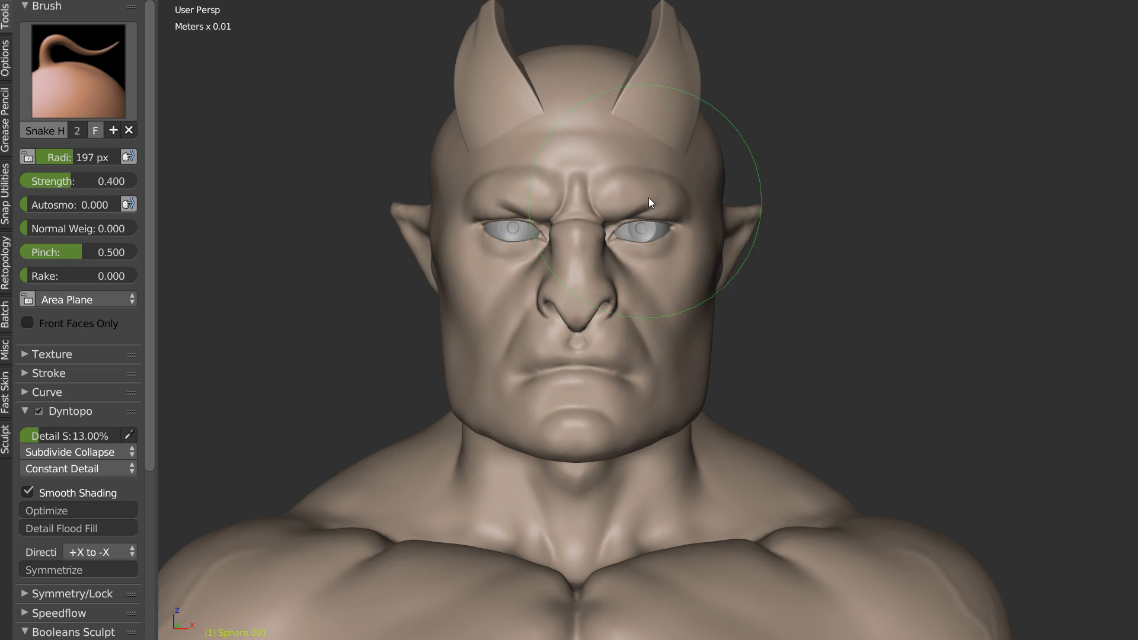
# Step: Examine the face around the brow and the eye's outer corner from the front and from an angle
pyautogui.scroll(3, 684, 167)
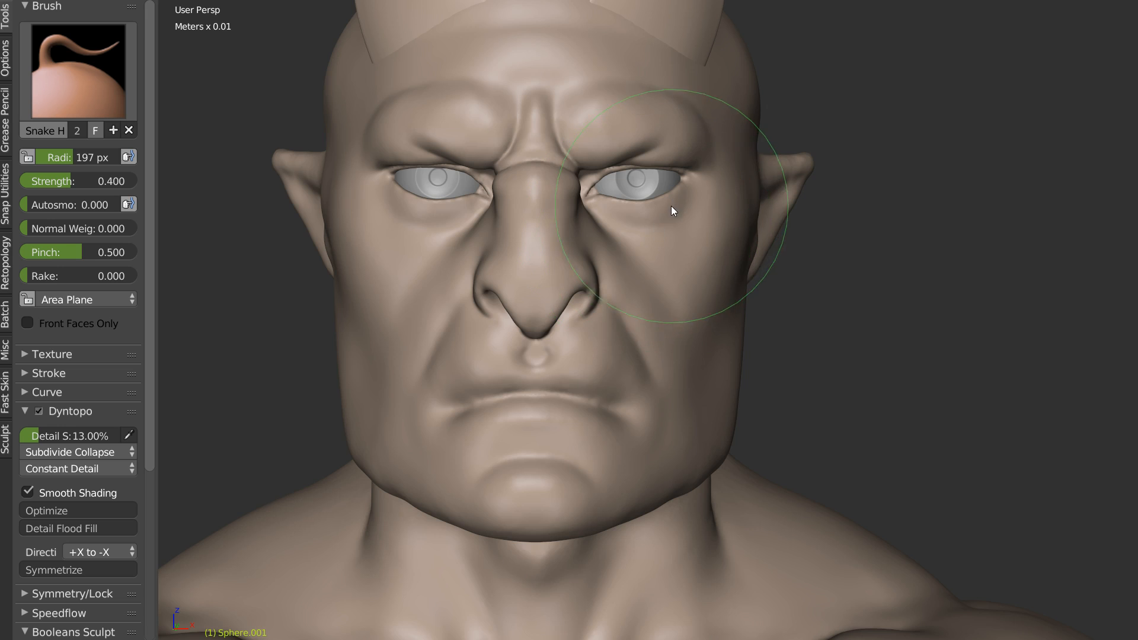
pyautogui.moveTo(672, 205); pyautogui.dragTo(604, 222, button='middle')
pyautogui.scroll(4, 603, 222)
pyautogui.moveTo(672, 130); pyautogui.dragTo(641, 169, button='middle')
pyautogui.moveTo(658, 211)
pyautogui.mouseDown(button='middle')
pyautogui.moveTo(527, 236)
pyautogui.moveTo(626, 197)
pyautogui.mouseUp(button='middle')
pyautogui.moveTo(552, 235)
pyautogui.mouseDown(button='middle')
pyautogui.moveTo(715, 214)
pyautogui.moveTo(652, 107)
pyautogui.moveTo(620, 109)
pyautogui.mouseUp(button='middle')
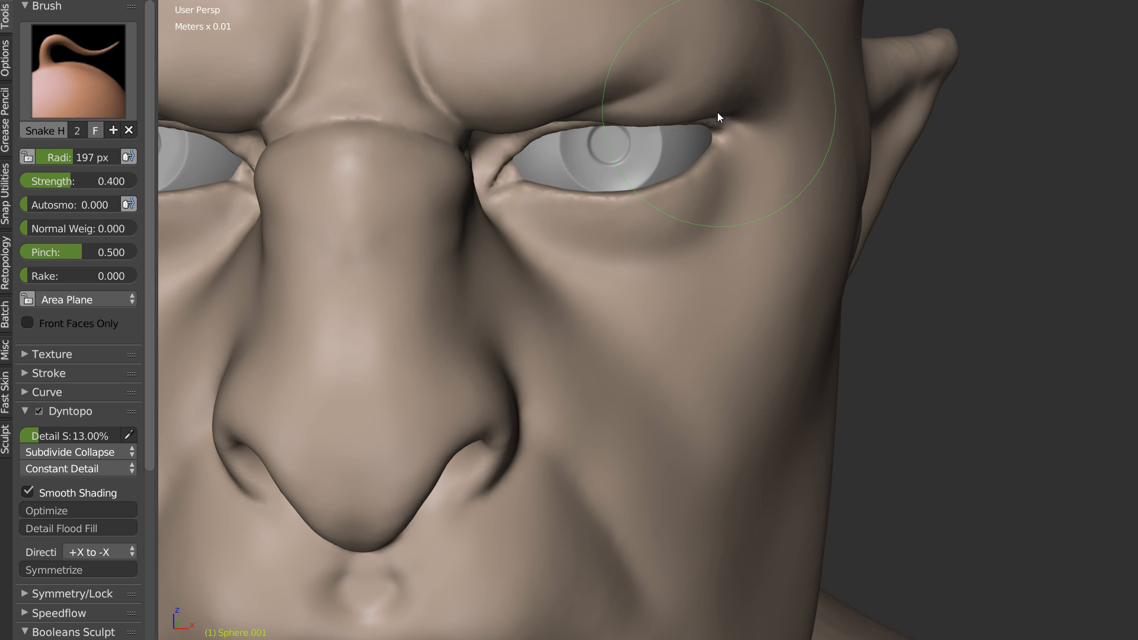
pyautogui.moveTo(712, 139); pyautogui.dragTo(525, 169, button='middle')
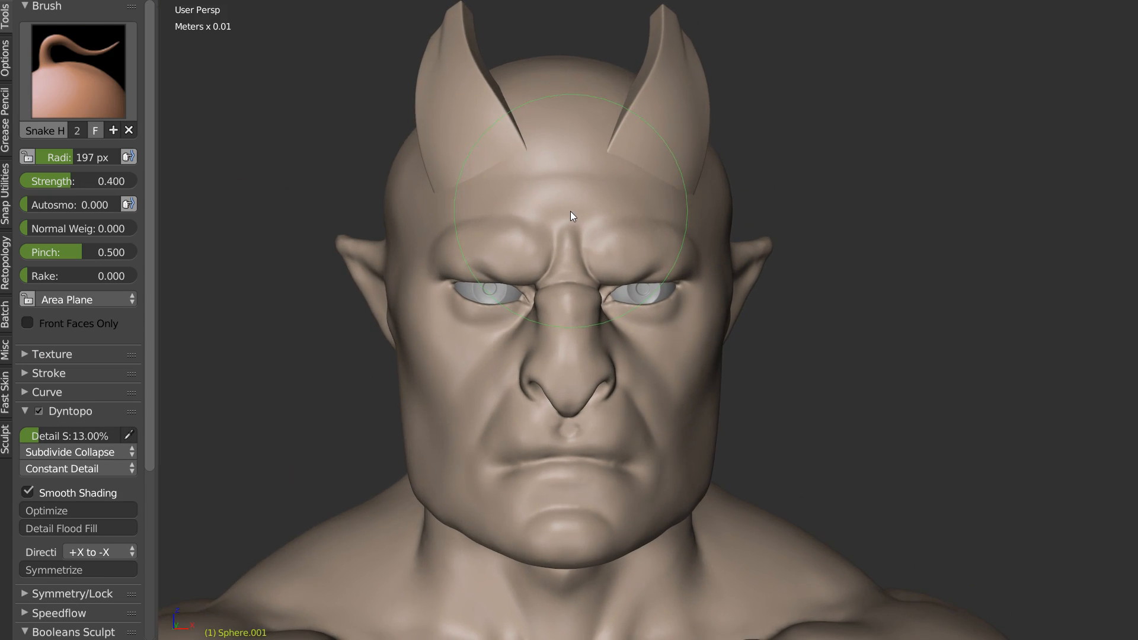
pyautogui.scroll(5, 652, 200)
pyautogui.moveTo(759, 204); pyautogui.dragTo(688, 219, button='middle')
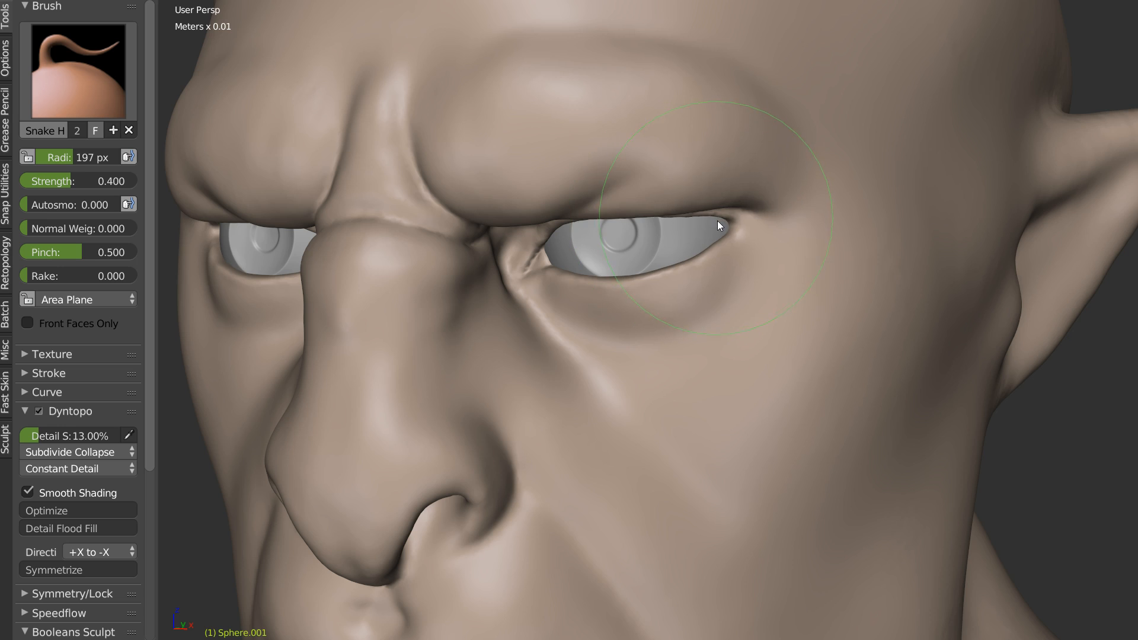
pyautogui.scroll(4, 720, 231)
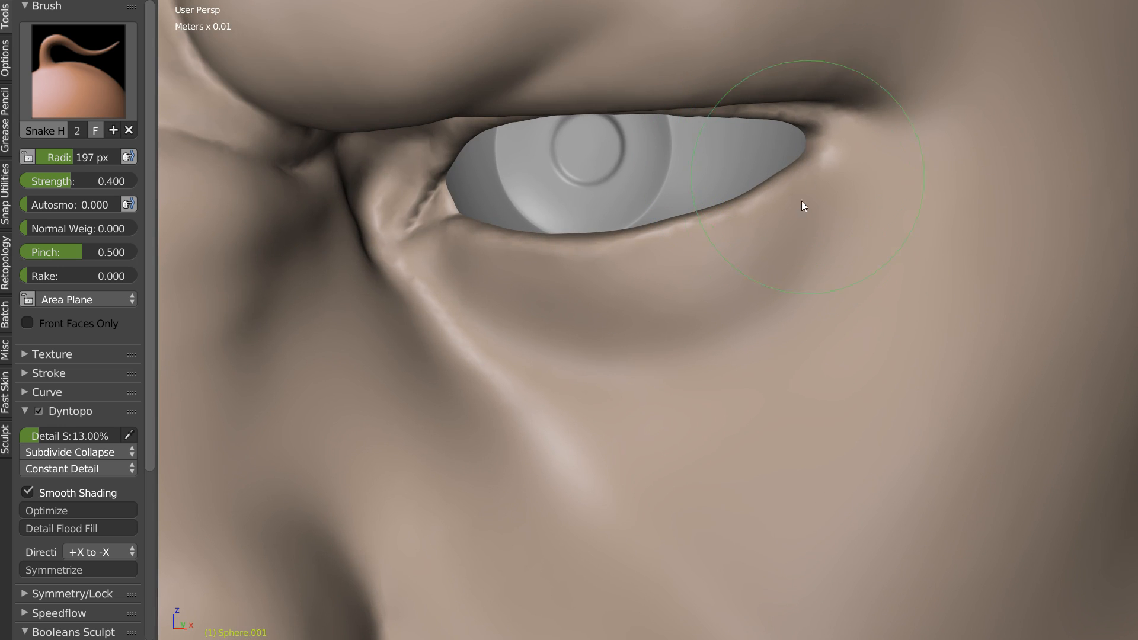
# Step: Carve wrinkles outward from the eye's outer corner with the Crease brush at a 60 px radius and smooth them lightly
pyautogui.moveTo(731, 249)
pyautogui.mouseDown(button='middle')
pyautogui.moveTo(808, 213)
pyautogui.moveTo(755, 211)
pyautogui.moveTo(745, 199)
pyautogui.moveTo(765, 174)
pyautogui.mouseUp(button='middle')
pyautogui.press('w')
pyautogui.click(617, 203)
pyautogui.press('f')
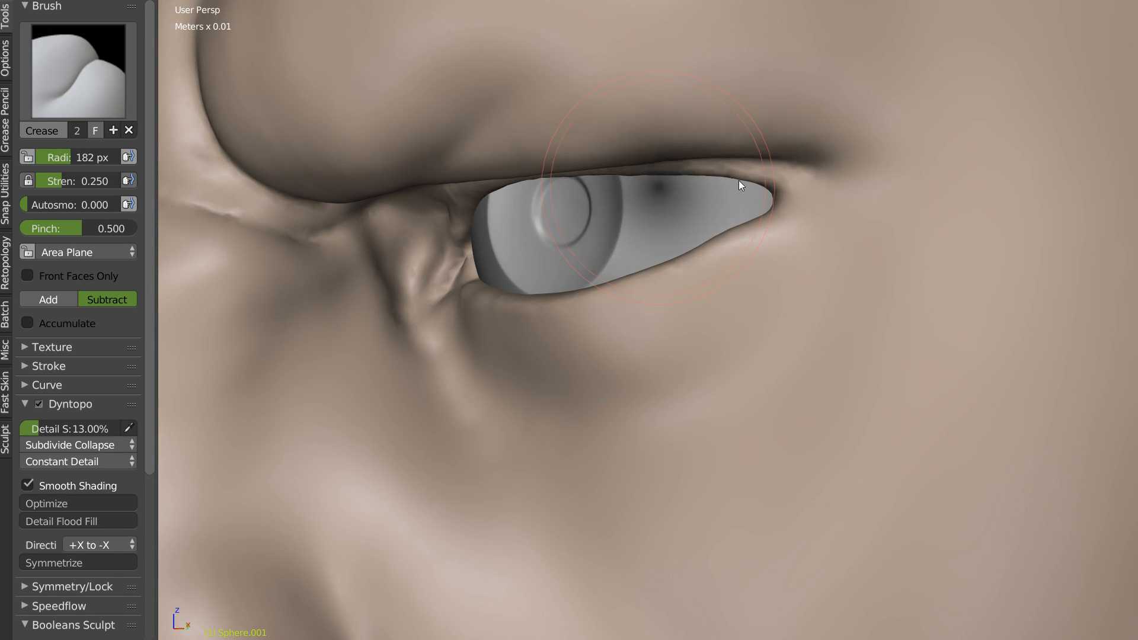
pyautogui.click(695, 185)
pyautogui.moveTo(695, 186)
pyautogui.mouseDown(button='middle')
pyautogui.moveTo(740, 145)
pyautogui.moveTo(676, 150)
pyautogui.mouseUp(button='middle')
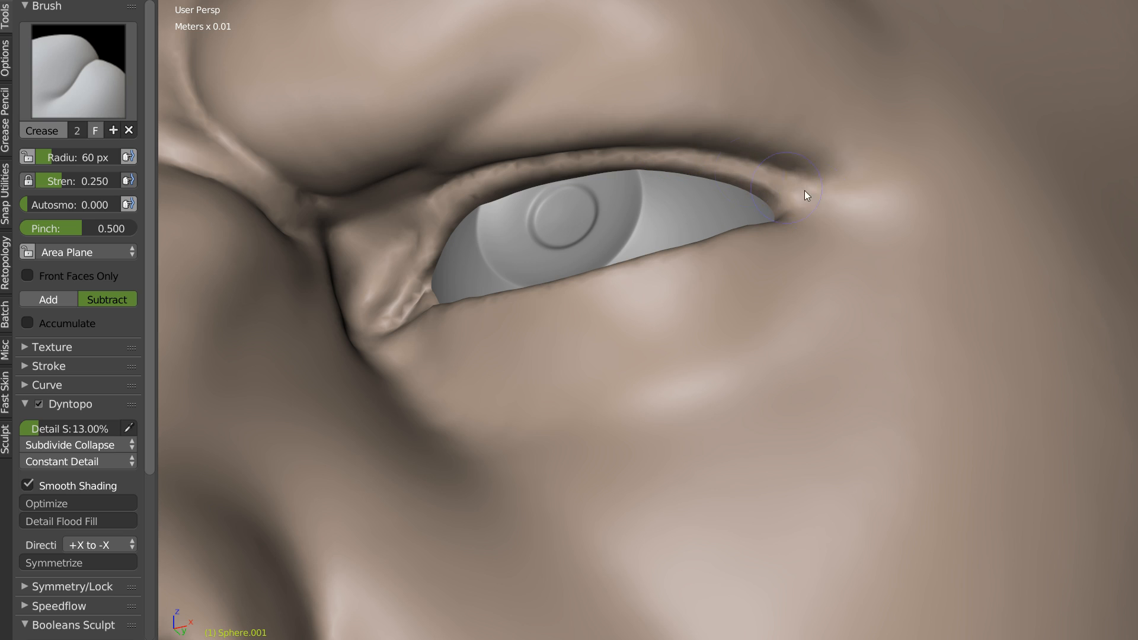
pyautogui.moveTo(792, 180)
pyautogui.mouseDown()
pyautogui.moveTo(894, 232)
pyautogui.moveTo(964, 242)
pyautogui.mouseUp()
pyautogui.moveTo(860, 209); pyautogui.dragTo(954, 243)
pyautogui.moveTo(865, 210); pyautogui.dragTo(791, 205, button='middle')
pyautogui.moveTo(791, 204); pyautogui.dragTo(907, 243)
pyautogui.moveTo(907, 243); pyautogui.dragTo(873, 207, button='middle')
pyautogui.moveTo(873, 207)
pyautogui.keyDown('shift'); pyautogui.mouseDown()
pyautogui.moveTo(875, 187)
pyautogui.moveTo(958, 239)
pyautogui.moveTo(866, 204)
pyautogui.mouseUp(); pyautogui.keyUp('shift')
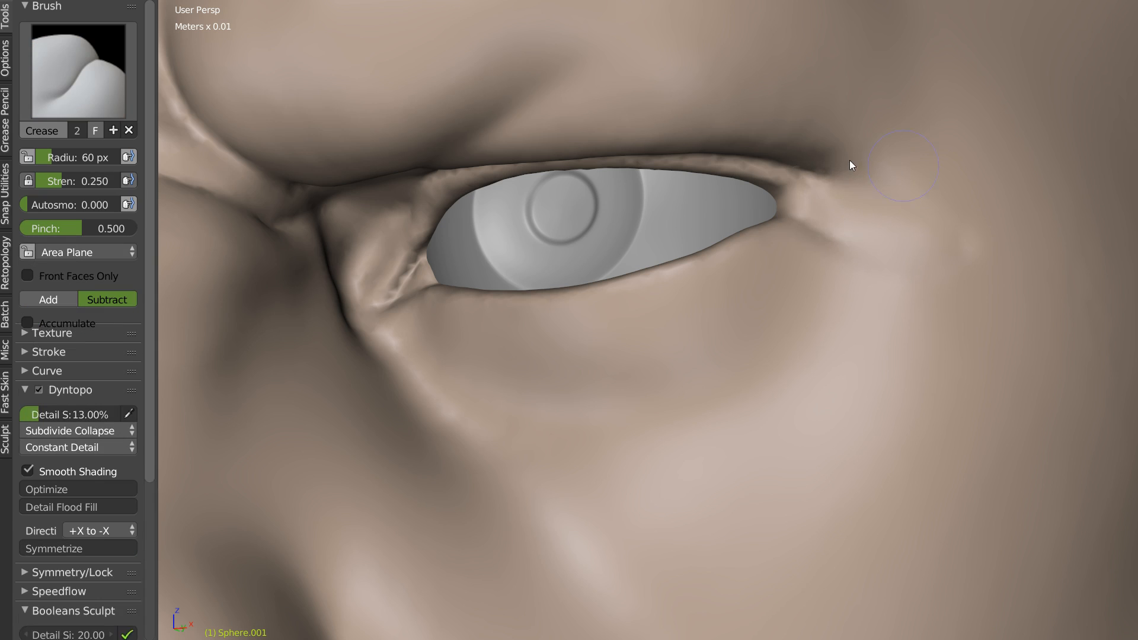
# Step: Set the Clay brush to strength 0.442 and radius 127 px for work around the fold above the outer eye corner
pyautogui.moveTo(747, 184); pyautogui.dragTo(697, 196, button='middle')
pyautogui.press('c')
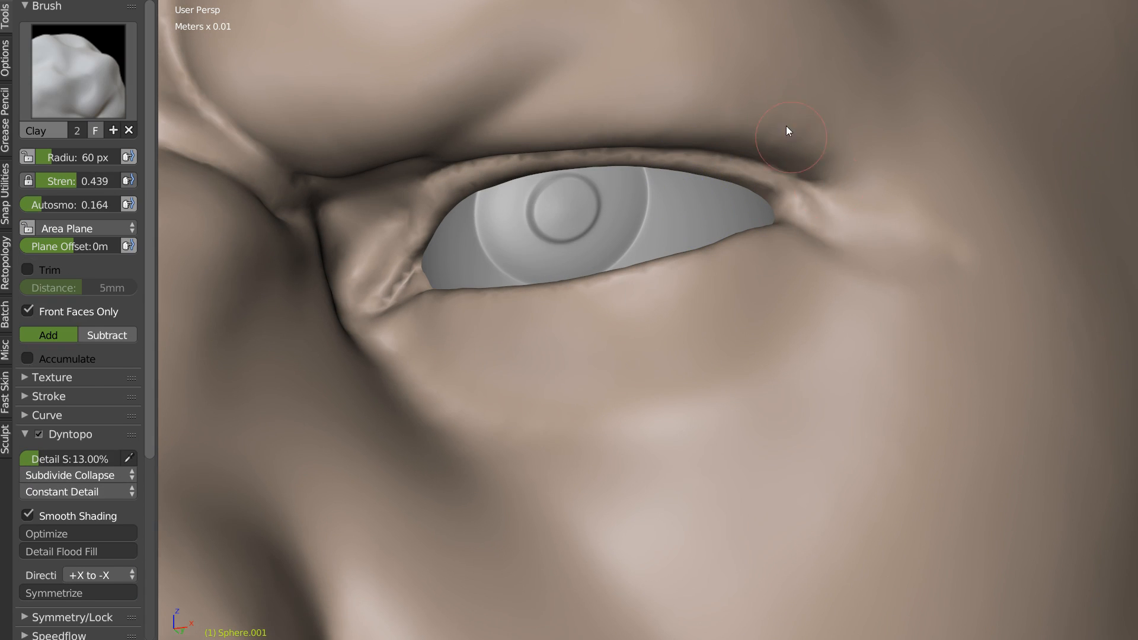
pyautogui.hotkey('shift', 'f')
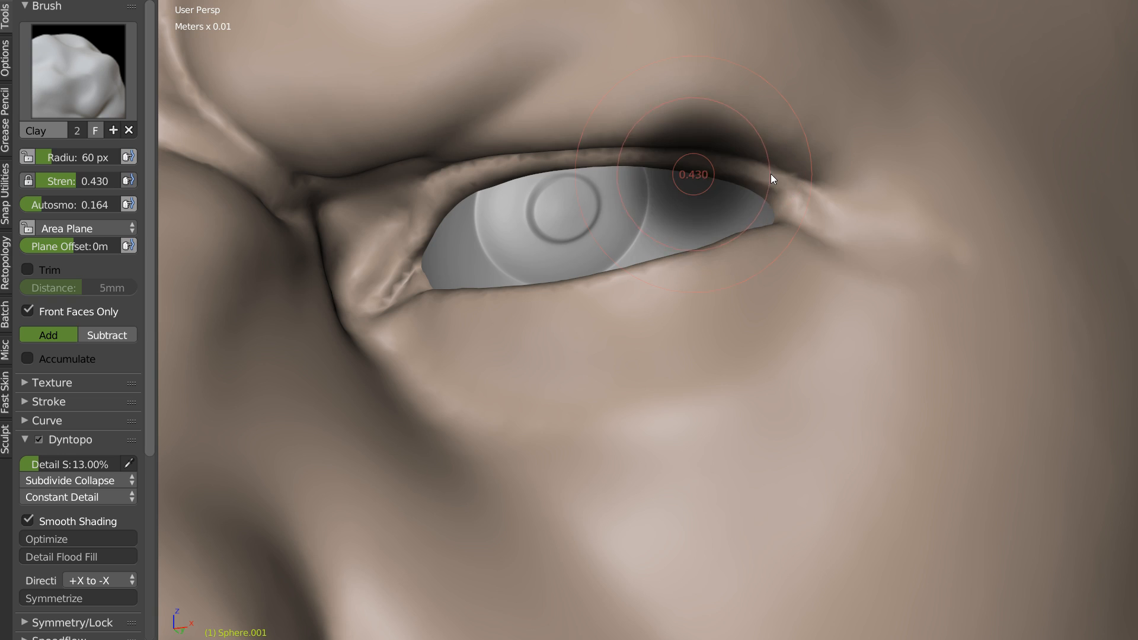
pyautogui.click(764, 172)
pyautogui.press('f')
pyautogui.click(792, 173)
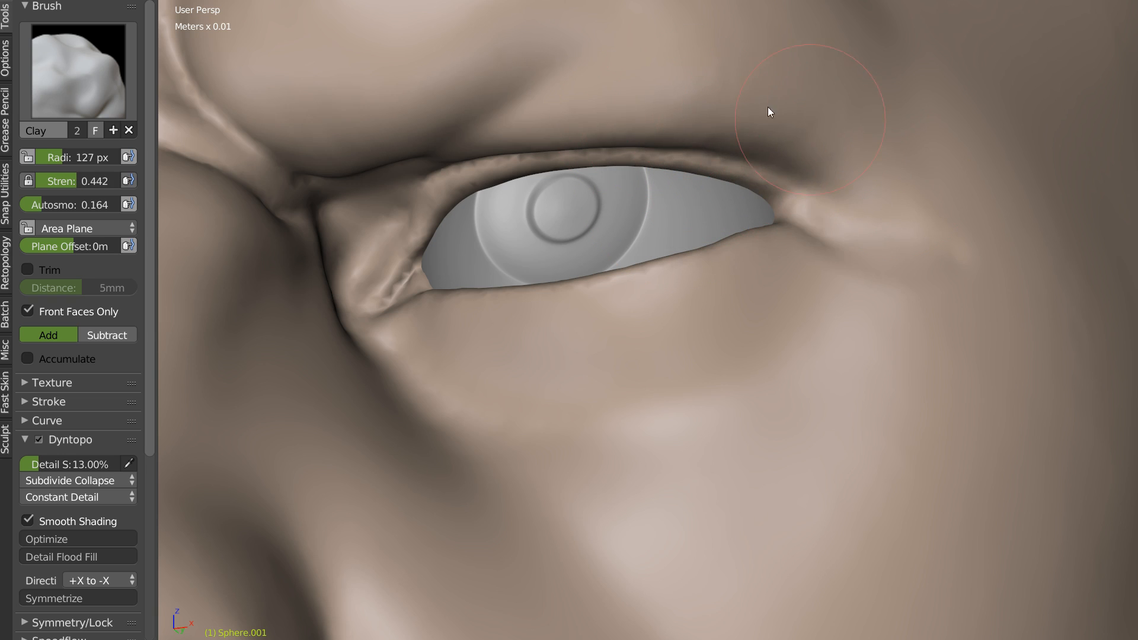
pyautogui.moveTo(761, 156)
pyautogui.mouseDown(button='middle')
pyautogui.moveTo(753, 179)
pyautogui.moveTo(738, 174)
pyautogui.moveTo(794, 156)
pyautogui.moveTo(816, 134)
pyautogui.mouseUp(button='middle')
# Step: Extend the upper eyelid fold past the outer eye corner with the Crease brush at a 60 px radius
pyautogui.hotkey('shift', 'c')
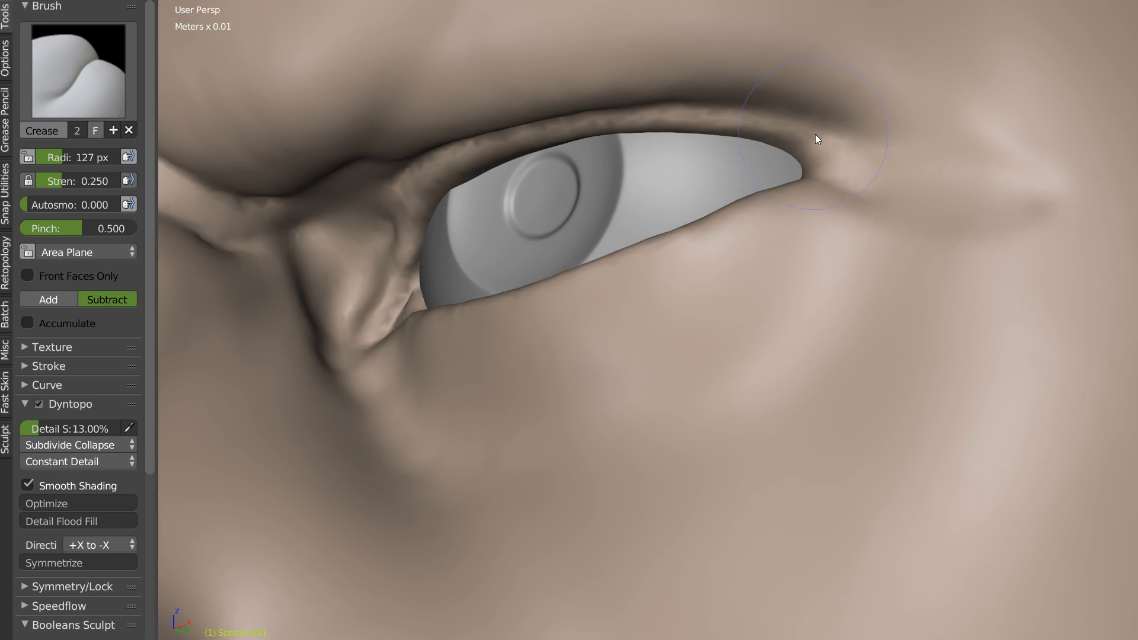
pyautogui.press('f')
pyautogui.click(724, 112)
pyautogui.moveTo(791, 114)
pyautogui.mouseDown()
pyautogui.moveTo(961, 191)
pyautogui.moveTo(943, 170)
pyautogui.moveTo(865, 140)
pyautogui.mouseUp()
pyautogui.moveTo(865, 141)
pyautogui.mouseDown(button='middle')
pyautogui.moveTo(981, 195)
pyautogui.moveTo(904, 163)
pyautogui.mouseUp(button='middle')
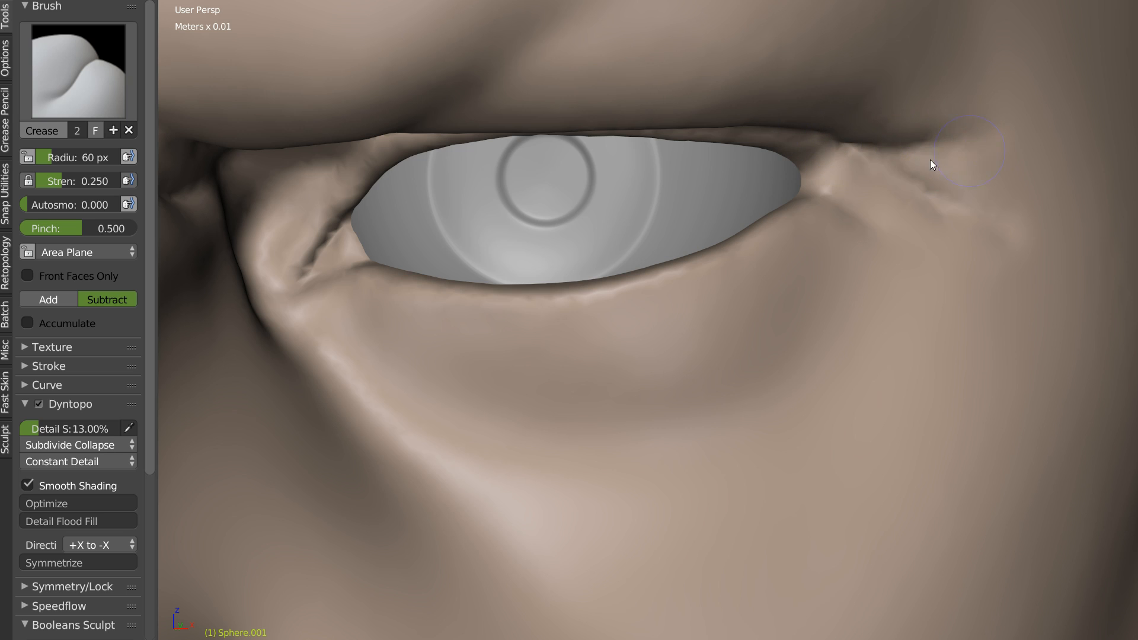
# Step: Carve another wrinkle outward from the outer eye corner and smooth the skin just beneath it
pyautogui.moveTo(933, 200)
pyautogui.mouseDown(button='middle')
pyautogui.moveTo(810, 184)
pyautogui.moveTo(864, 176)
pyautogui.moveTo(846, 194)
pyautogui.mouseUp(button='middle')
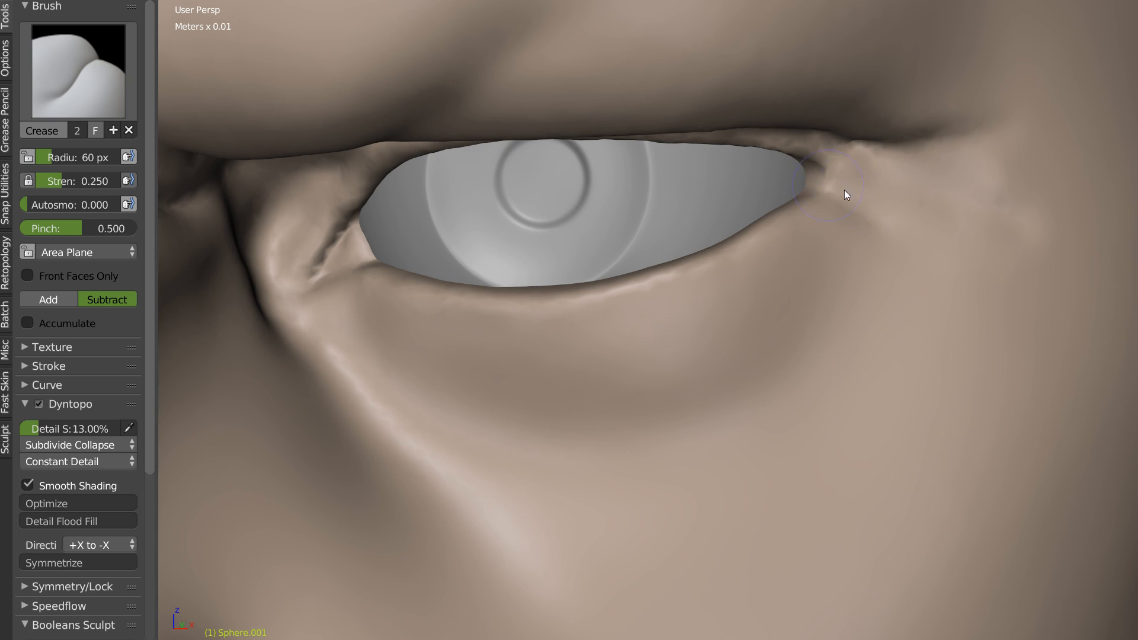
pyautogui.moveTo(866, 185); pyautogui.dragTo(946, 209)
pyautogui.keyDown('shift'); pyautogui.moveTo(853, 217); pyautogui.dragTo(908, 207); pyautogui.keyUp('shift')
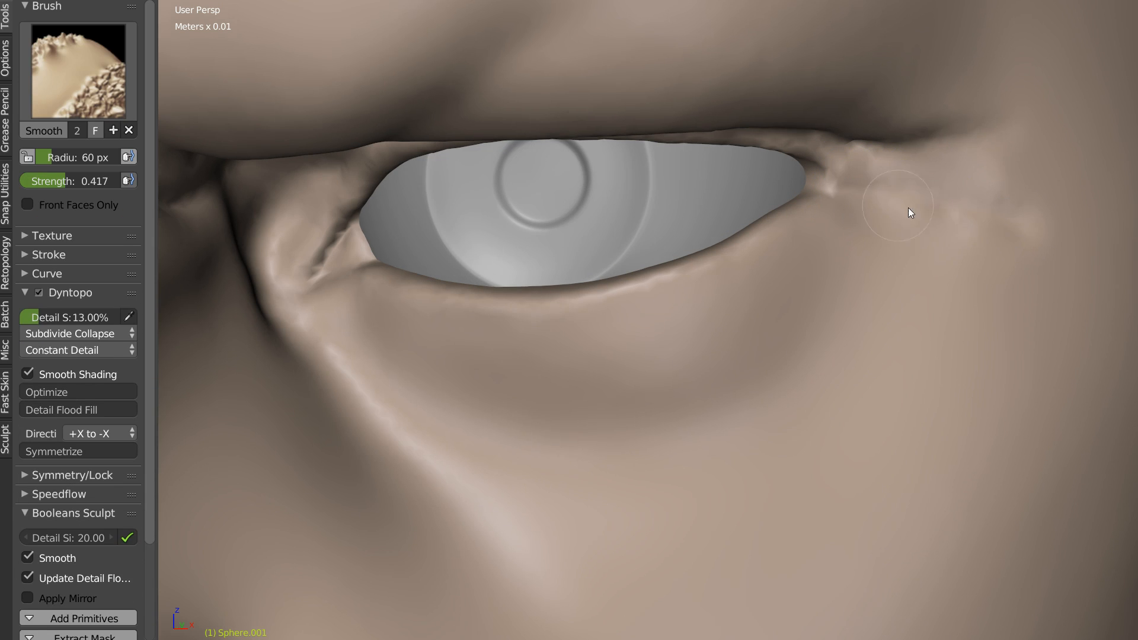
pyautogui.scroll(-1, 949, 205)
# Step: Adjust the upper eyelid's edge near the outer eye corner with the Snake Hook brush at a 120 px radius
pyautogui.moveTo(937, 200); pyautogui.dragTo(860, 214, button='middle')
pyautogui.press('c')
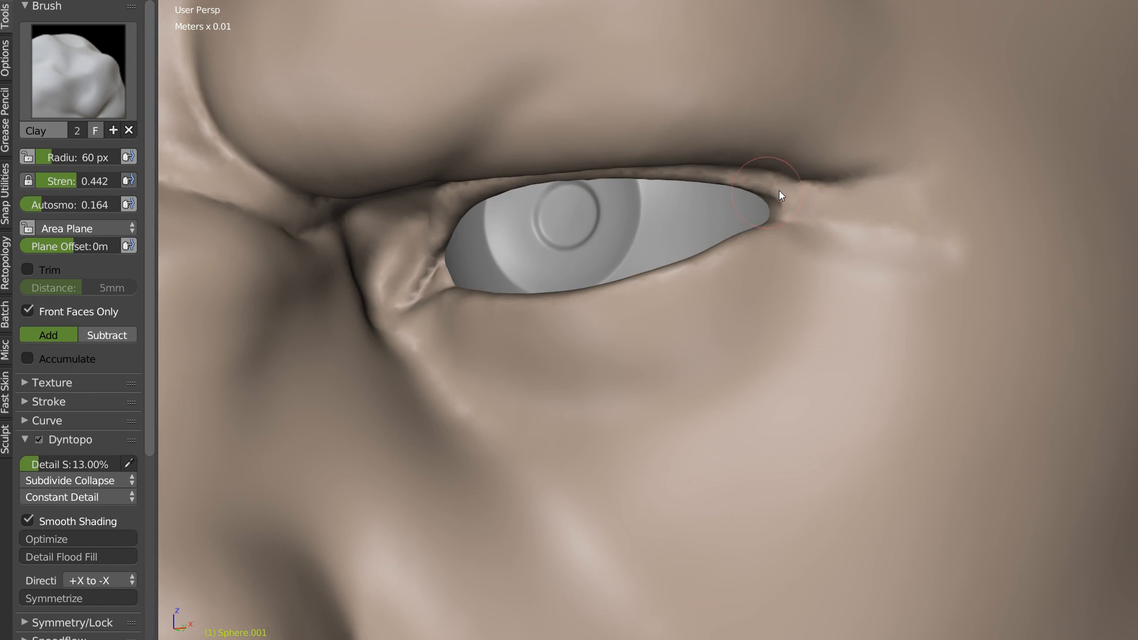
pyautogui.moveTo(779, 190); pyautogui.dragTo(742, 184, button='middle')
pyautogui.scroll(1, 742, 185)
pyautogui.press('g')
pyautogui.press('k')
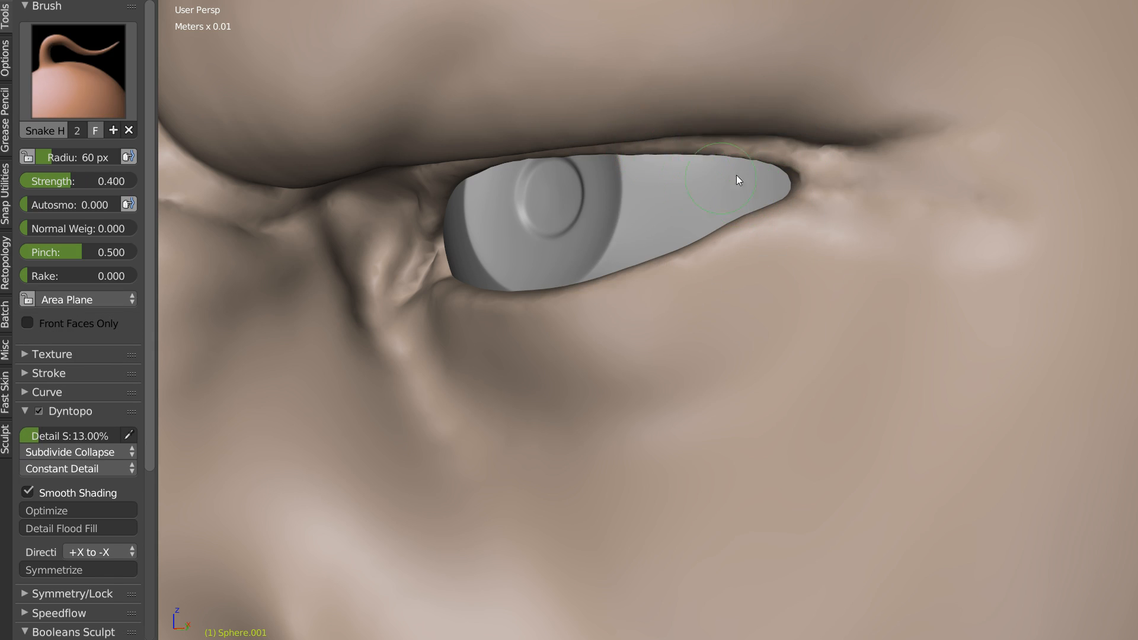
pyautogui.scroll(2, 737, 175)
pyautogui.press('f')
pyautogui.click(807, 161)
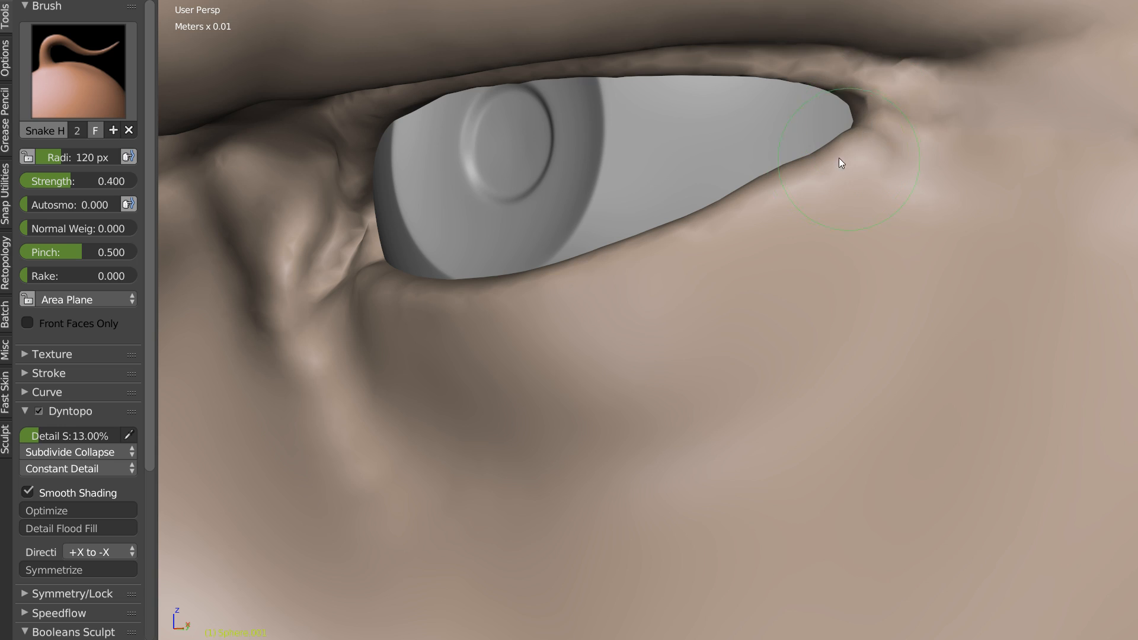
pyautogui.moveTo(764, 74); pyautogui.dragTo(771, 81)
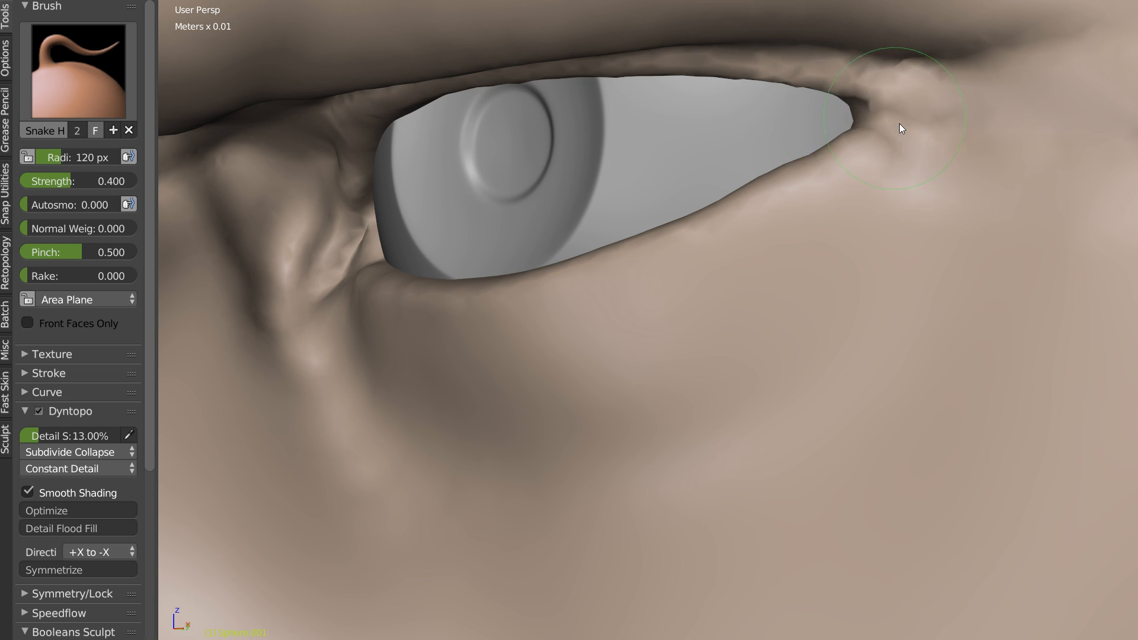
# Step: Smooth out the bulge of skin at the outer eye corner and blend it into the upper eyelid fold
pyautogui.moveTo(899, 127)
pyautogui.keyDown('shift'); pyautogui.mouseDown()
pyautogui.moveTo(746, 203)
pyautogui.moveTo(789, 118)
pyautogui.mouseUp(); pyautogui.keyUp('shift')
pyautogui.keyDown('shift'); pyautogui.moveTo(889, 91); pyautogui.dragTo(900, 73); pyautogui.keyUp('shift')
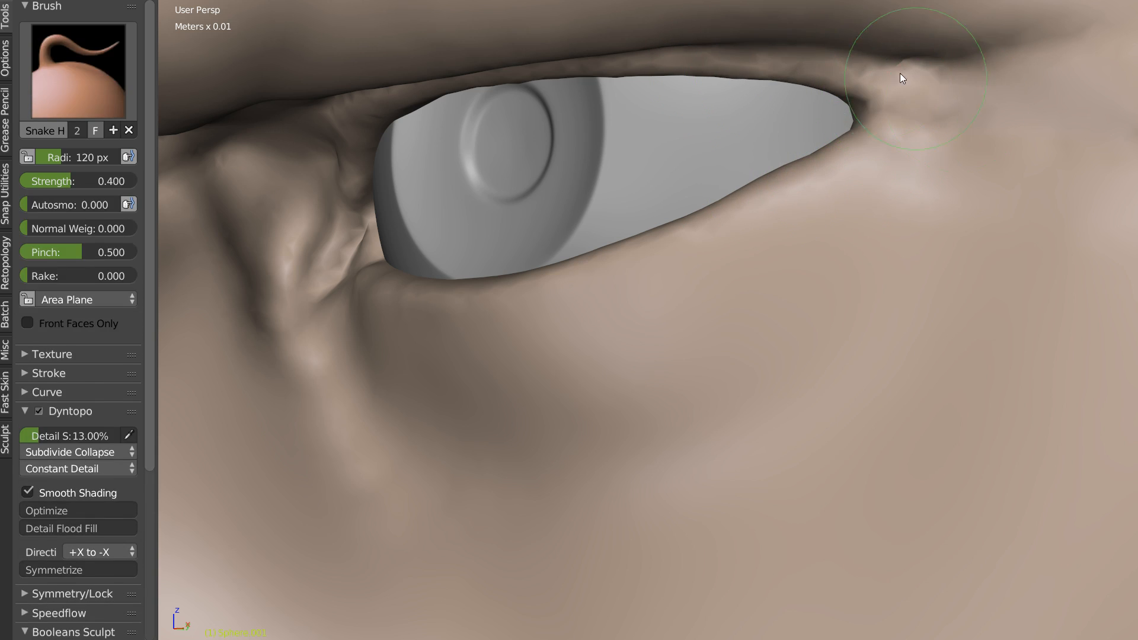
pyautogui.moveTo(829, 152); pyautogui.dragTo(846, 130, button='middle')
pyautogui.moveTo(900, 142)
pyautogui.keyDown('shift'); pyautogui.mouseDown()
pyautogui.moveTo(881, 119)
pyautogui.moveTo(1020, 143)
pyautogui.moveTo(866, 93)
pyautogui.mouseUp(); pyautogui.keyUp('shift')
pyautogui.moveTo(993, 127); pyautogui.dragTo(727, 190, button='middle')
pyautogui.scroll(4, 726, 190)
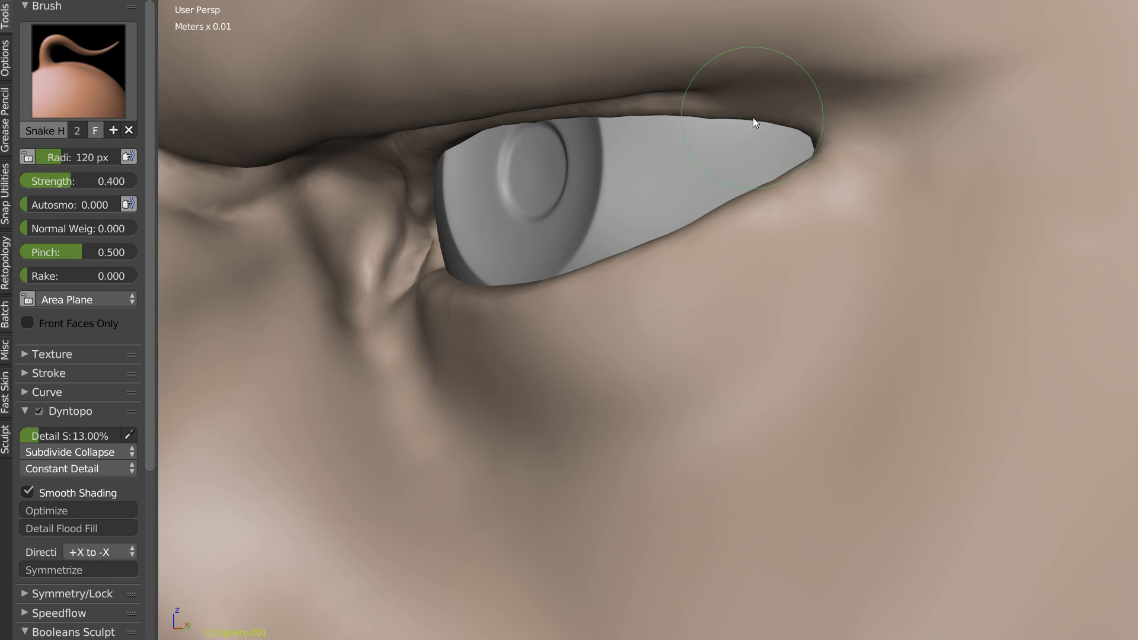
# Step: Carve folds across the nose above the nostril wings with the Crease brush at a 63 px radius, then smooth the side of the bridge
pyautogui.scroll(-7, 772, 125)
pyautogui.moveTo(772, 125); pyautogui.dragTo(792, 154, button='middle')
pyautogui.scroll(-5, 702, 155)
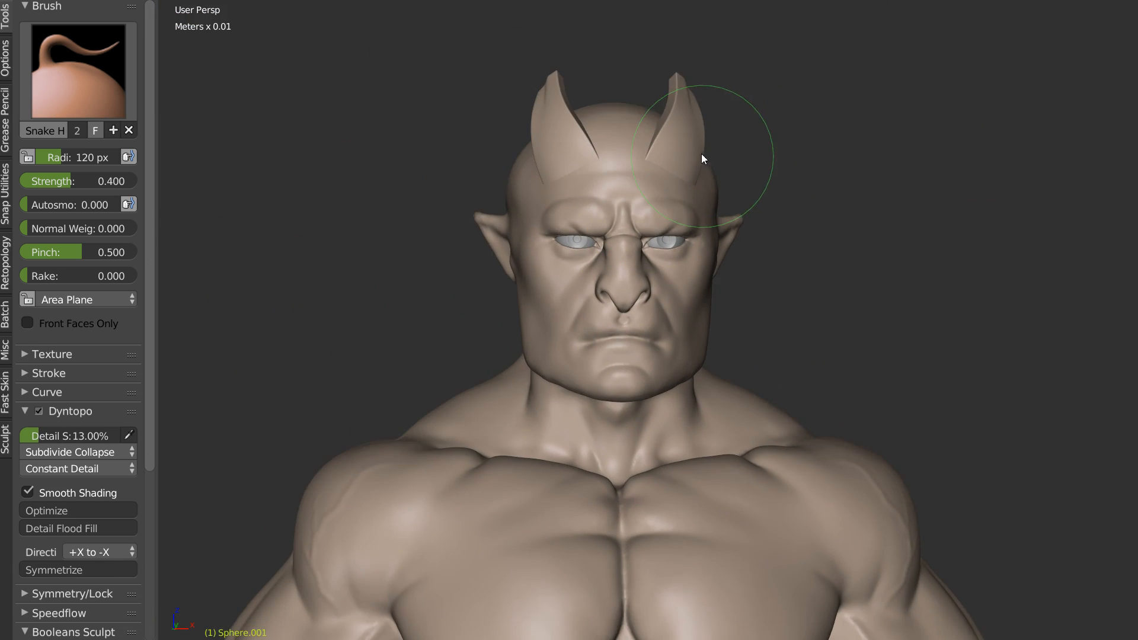
pyautogui.scroll(5, 769, 236)
pyautogui.moveTo(773, 195); pyautogui.dragTo(729, 210, button='middle')
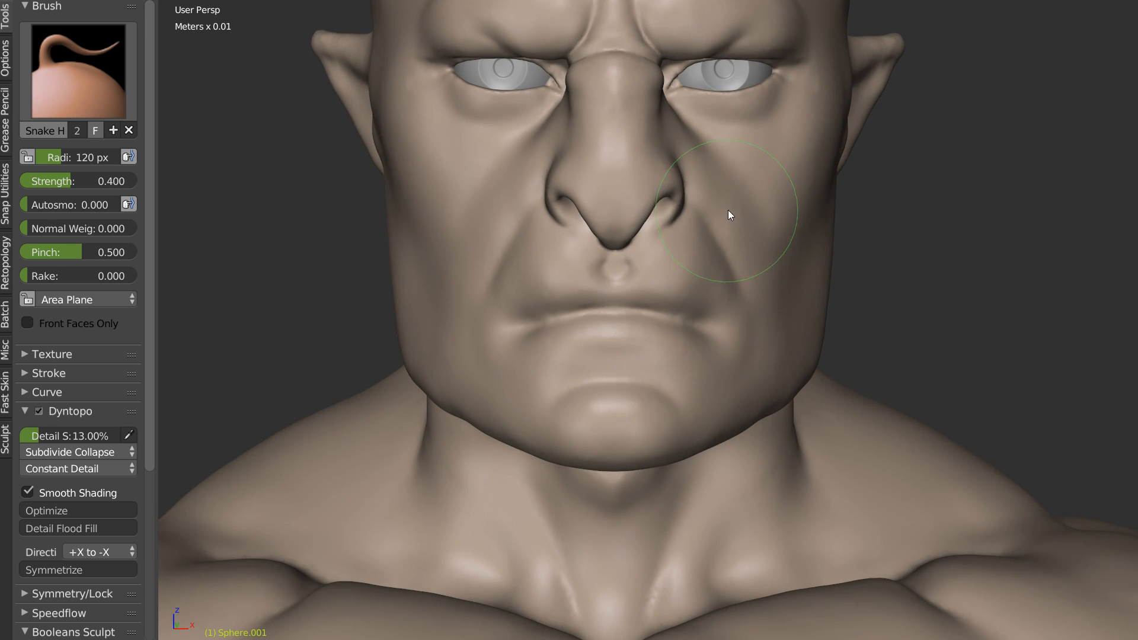
pyautogui.scroll(2, 633, 185)
pyautogui.keyDown('shift'); pyautogui.moveTo(695, 136); pyautogui.dragTo(705, 207, button='middle'); pyautogui.keyUp('shift')
pyautogui.moveTo(730, 243)
pyautogui.mouseDown(button='middle')
pyautogui.moveTo(709, 241)
pyautogui.moveTo(720, 245)
pyautogui.mouseUp(button='middle')
pyautogui.hotkey('shift', 'c')
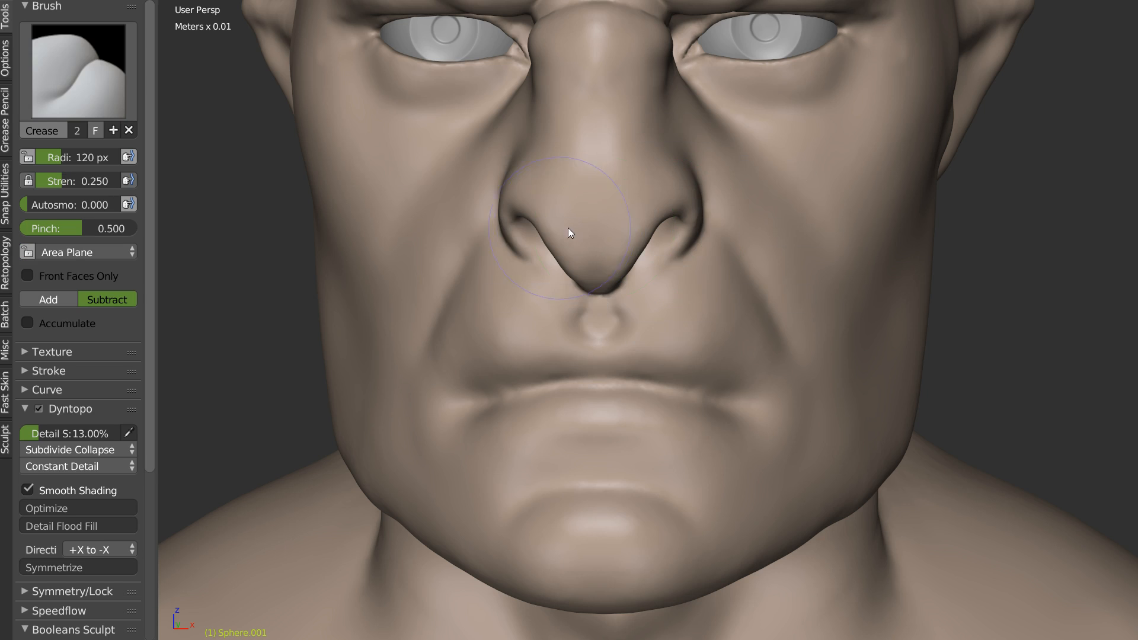
pyautogui.scroll(1, 621, 181)
pyautogui.scroll(1, 621, 180)
pyautogui.press('f')
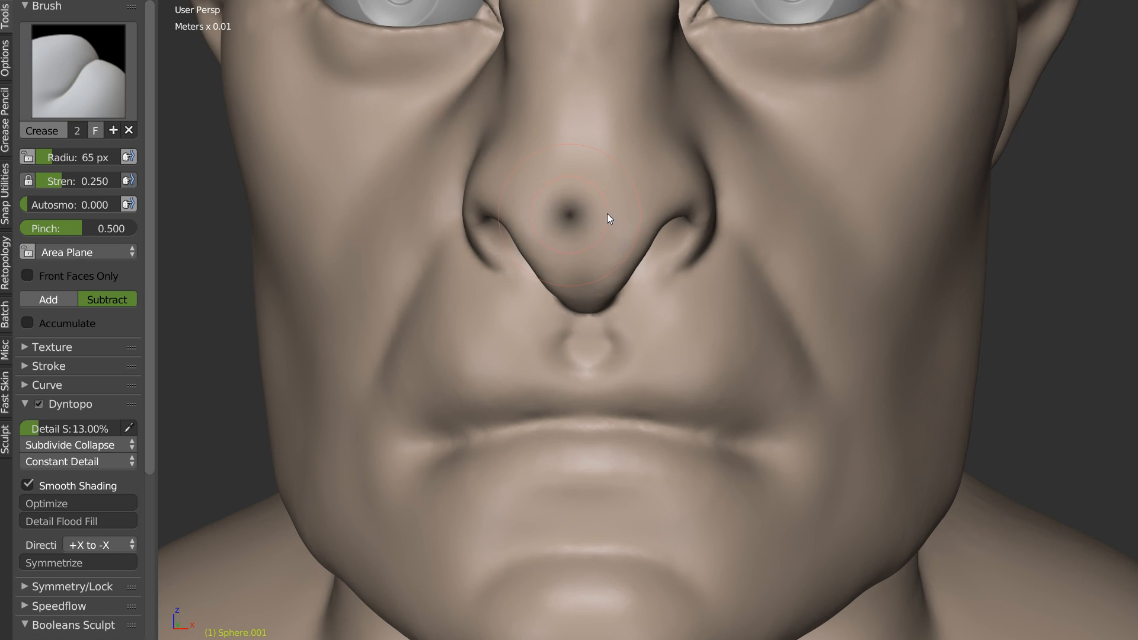
pyautogui.click(611, 211)
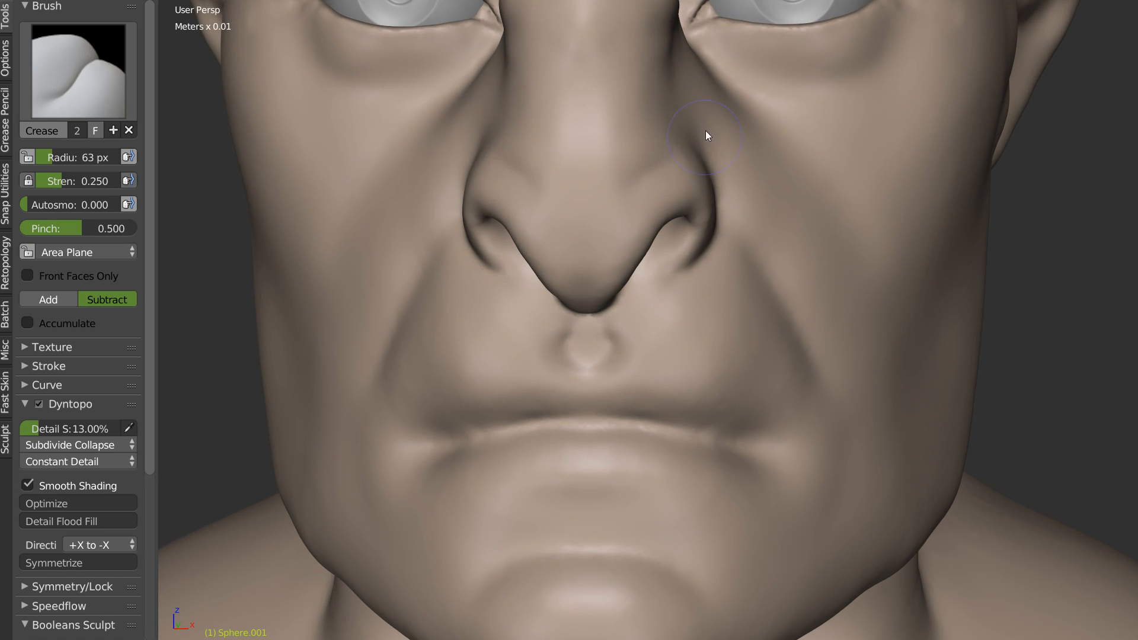
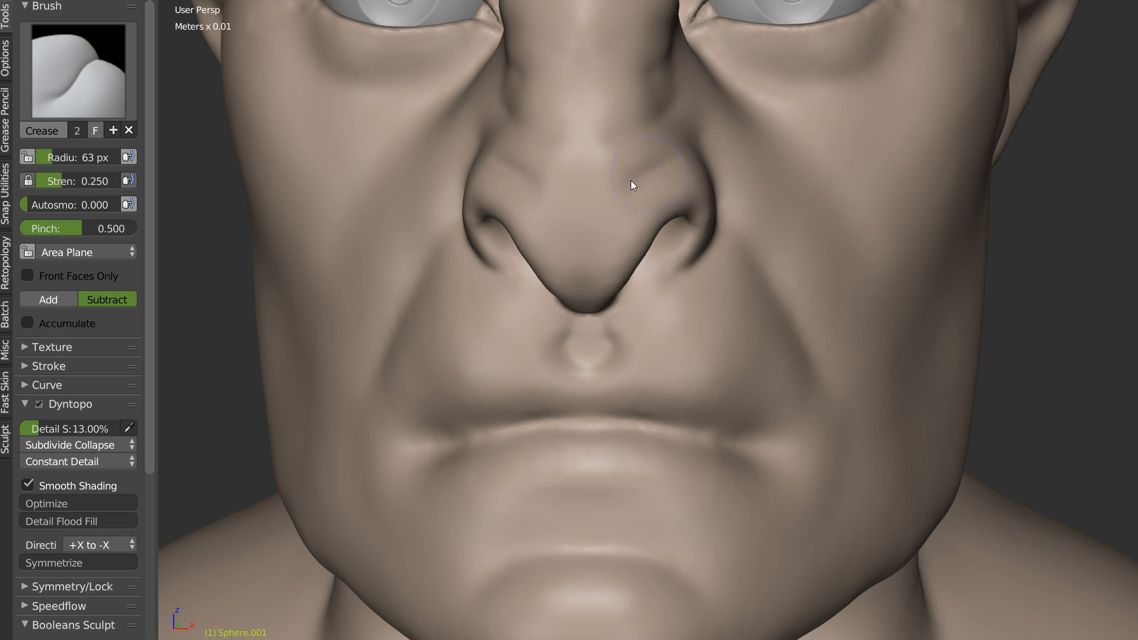
pyautogui.press('s')
pyautogui.keyDown('shift'); pyautogui.moveTo(688, 74); pyautogui.dragTo(687, 119); pyautogui.keyUp('shift')
# Step: Build up the cheek beside the nose with the Clay brush at a 101 px radius
pyautogui.moveTo(753, 171); pyautogui.dragTo(673, 156, button='middle')
pyautogui.press('w')
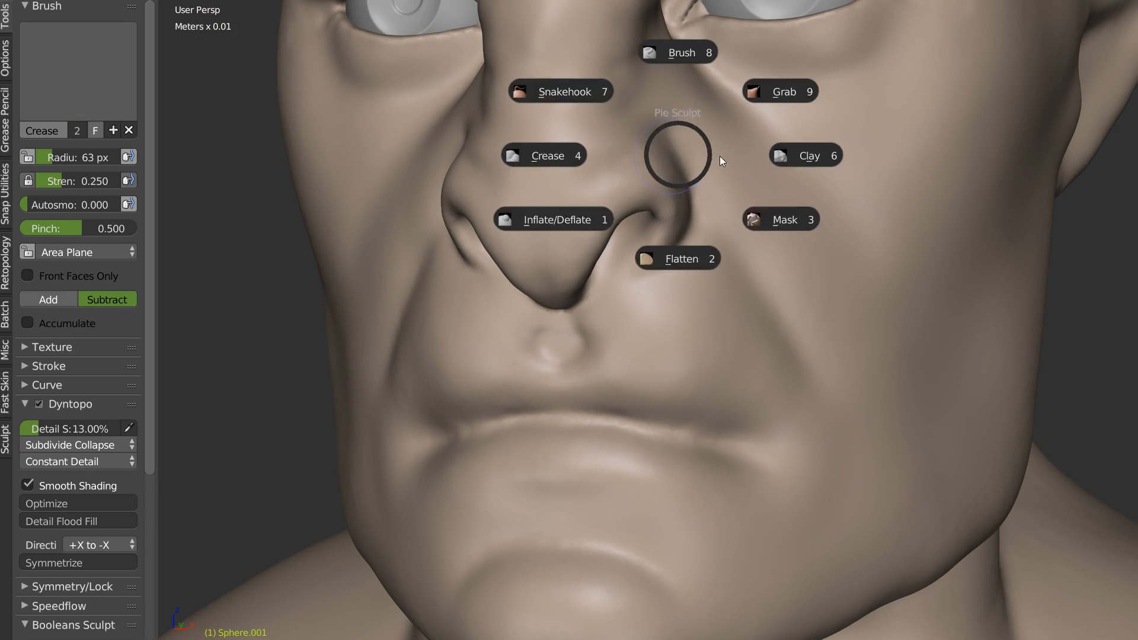
pyautogui.click(720, 155)
pyautogui.press('f')
pyautogui.click(677, 130)
pyautogui.moveTo(729, 121)
pyautogui.mouseDown()
pyautogui.moveTo(788, 163)
pyautogui.moveTo(728, 147)
pyautogui.mouseUp()
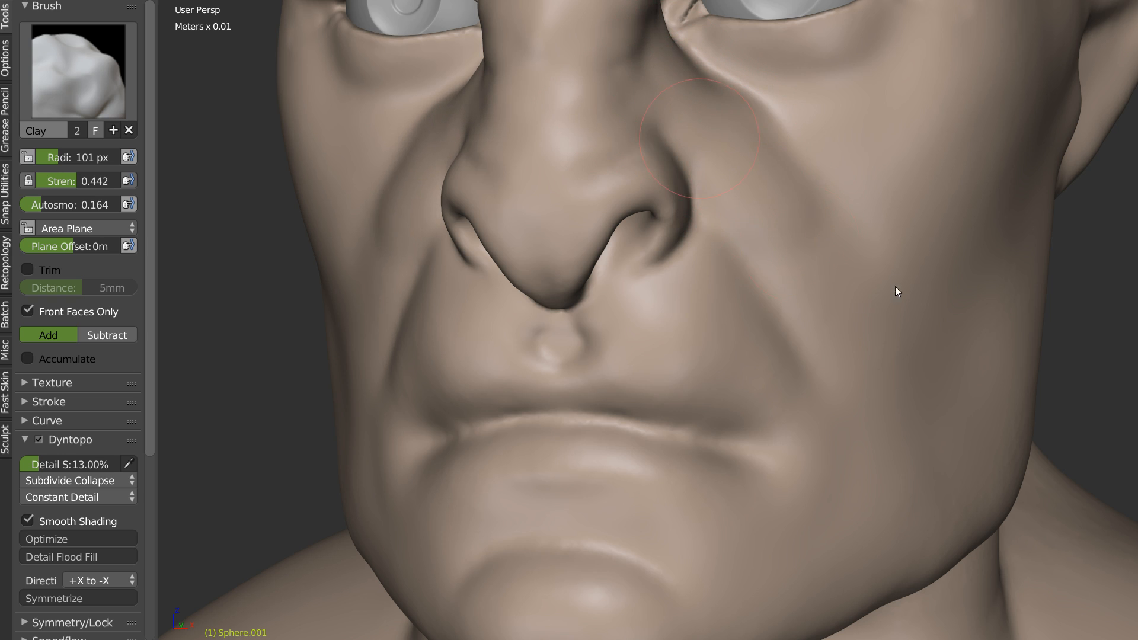
pyautogui.moveTo(678, 147); pyautogui.dragTo(642, 186, button='middle')
# Step: Define the upper edge of the nostril wing with the Crease brush at strength 0.250 and a 101 px radius
pyautogui.press('w')
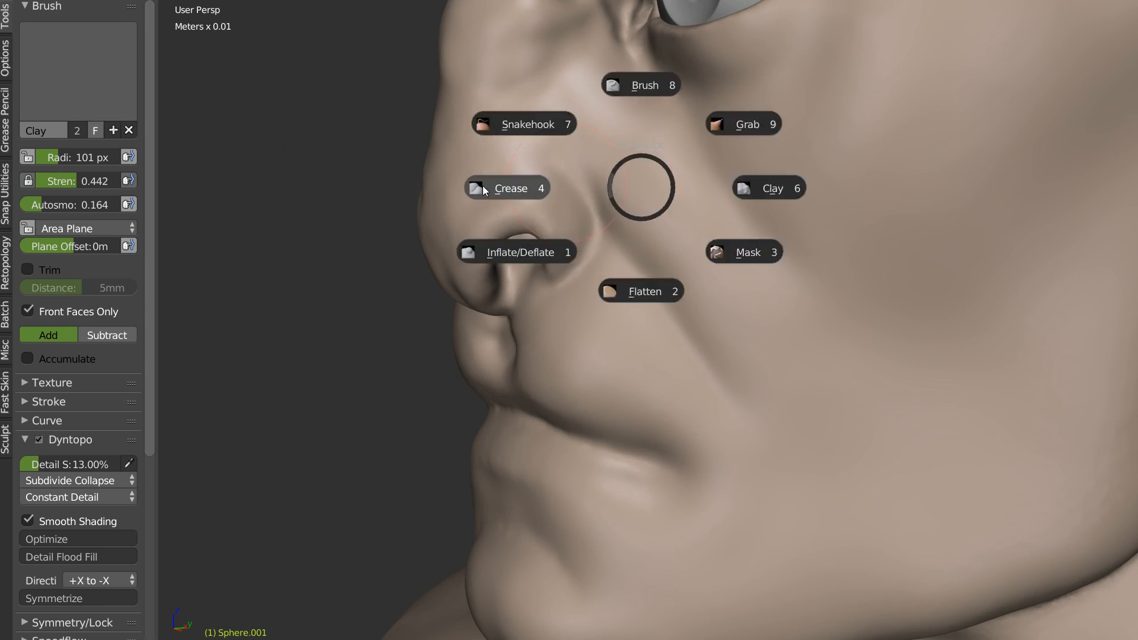
pyautogui.click(737, 122)
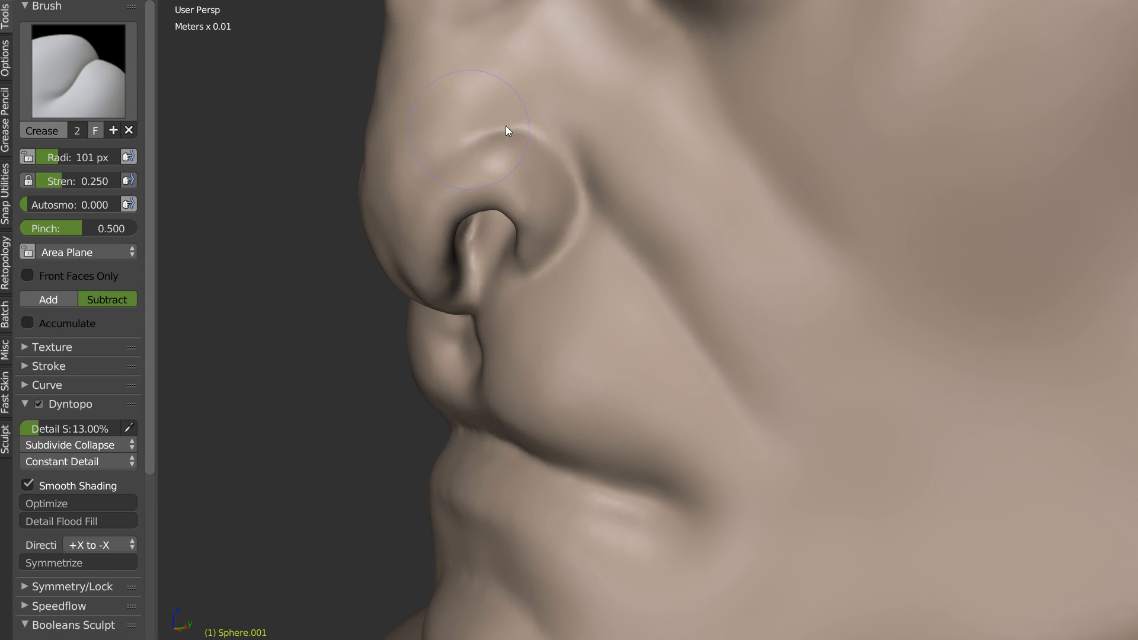
pyautogui.moveTo(462, 152)
pyautogui.mouseDown(button='middle')
pyautogui.moveTo(552, 152)
pyautogui.moveTo(532, 165)
pyautogui.mouseUp(button='middle')
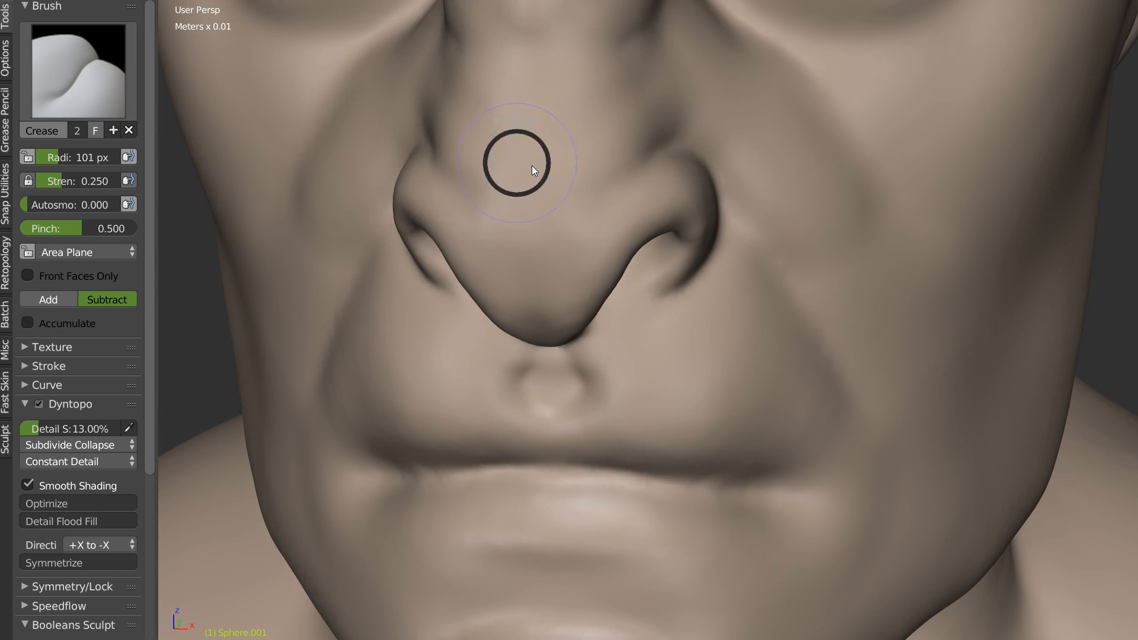
# Step: Add clay around the top of the nostril wing and smooth the transition up the side of the nose
pyautogui.press('c')
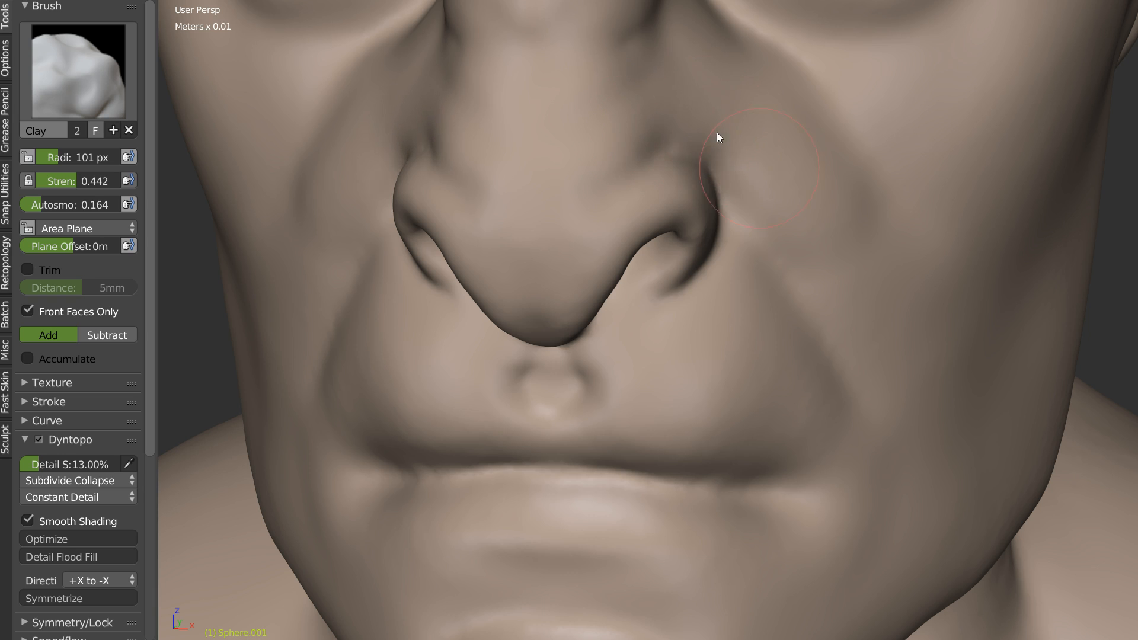
pyautogui.press('s')
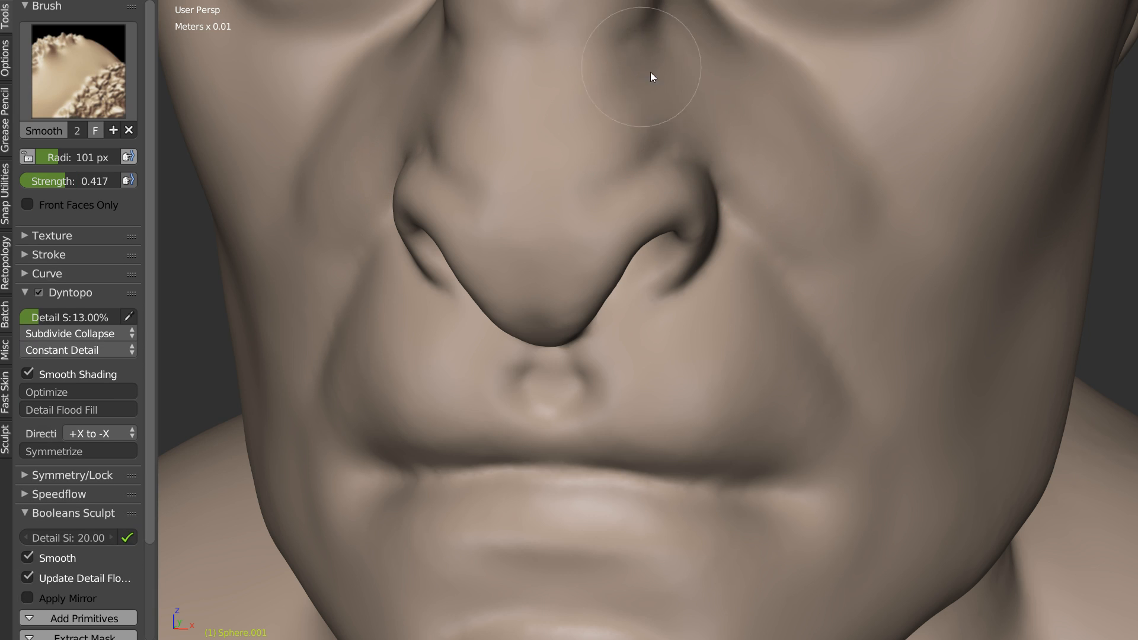
pyautogui.scroll(-5, 748, 217)
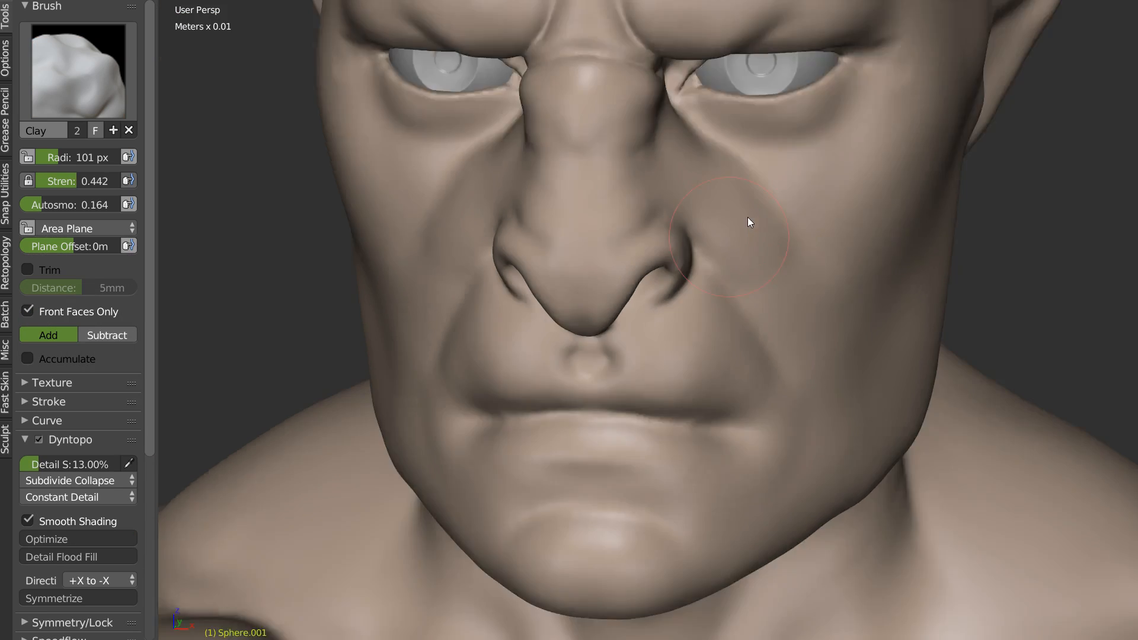
# Step: Rework the philtrum with Clay and carve its narrow central groove down to the upper lip with the Crease brush
pyautogui.keyDown('shift'); pyautogui.moveTo(592, 357); pyautogui.dragTo(592, 268, button='middle'); pyautogui.keyUp('shift')
pyautogui.scroll(5, 592, 268)
pyautogui.moveTo(578, 137)
pyautogui.mouseDown()
pyautogui.moveTo(595, 158)
pyautogui.moveTo(613, 141)
pyautogui.moveTo(598, 155)
pyautogui.moveTo(601, 75)
pyautogui.moveTo(599, 134)
pyautogui.mouseUp()
pyautogui.press('w')
pyautogui.click(532, 177)
pyautogui.scroll(1, 606, 158)
pyautogui.scroll(1, 607, 159)
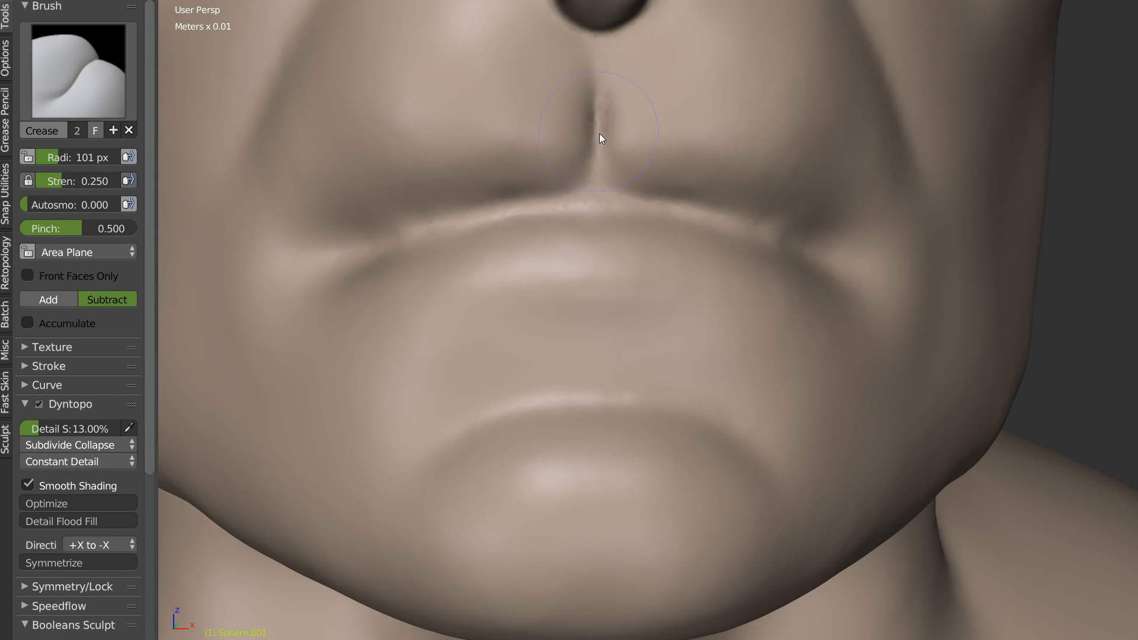
# Step: Carve the upper lip's edge from the philtrum toward the mouth corner with the Crease brush
pyautogui.scroll(-4, 628, 161)
pyautogui.moveTo(614, 175); pyautogui.dragTo(667, 168, button='middle')
pyautogui.scroll(4, 652, 163)
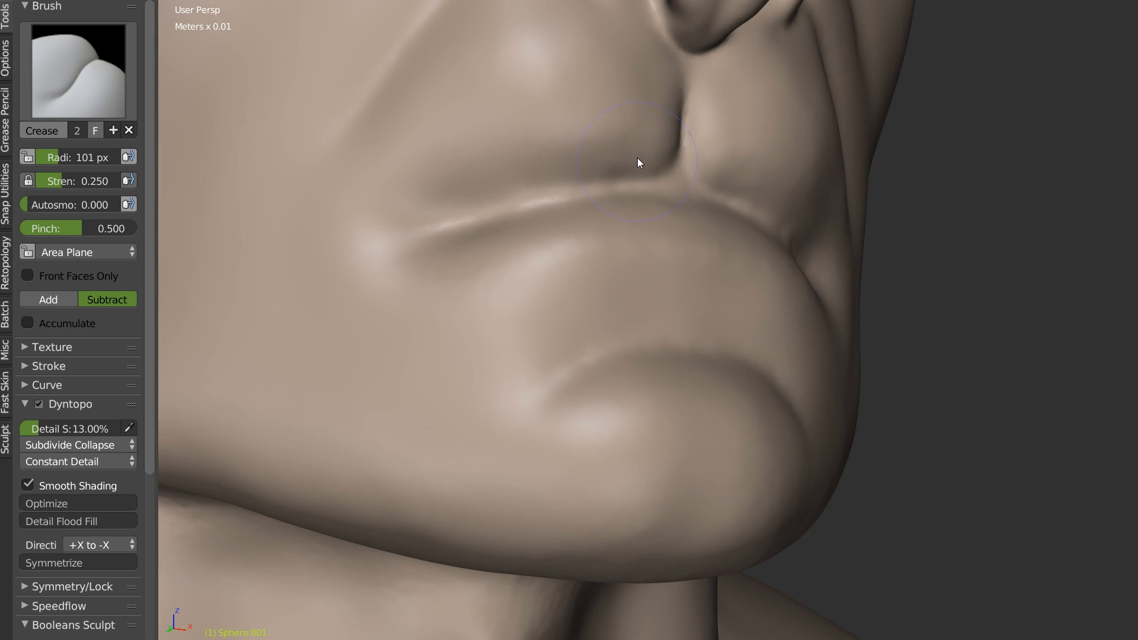
pyautogui.moveTo(592, 133); pyautogui.dragTo(480, 181)
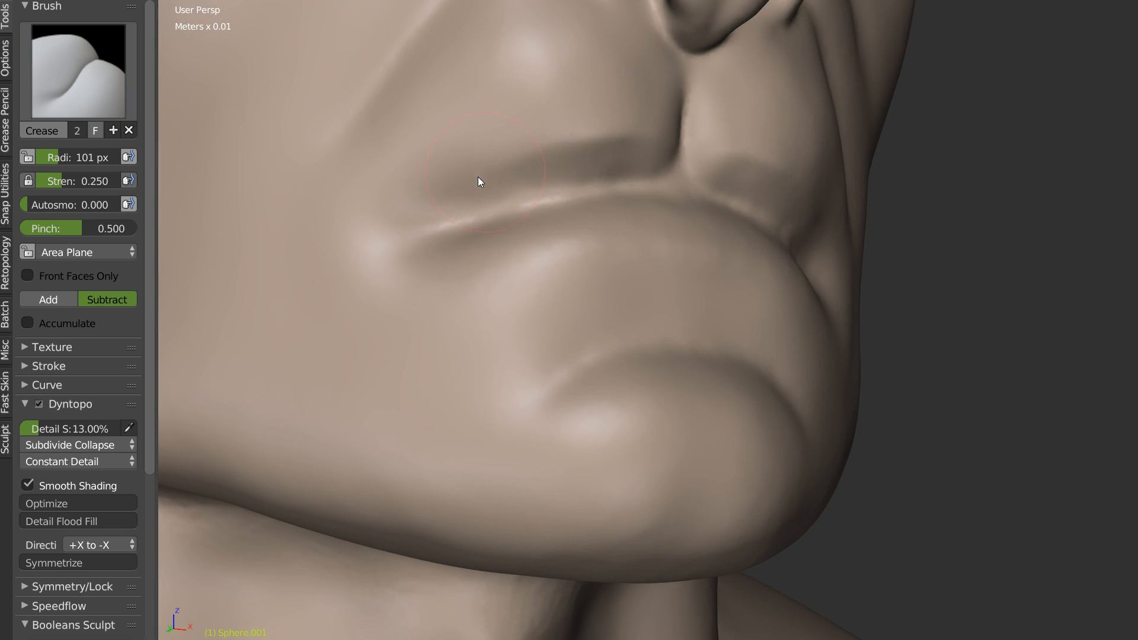
pyautogui.moveTo(545, 166); pyautogui.dragTo(589, 170, button='middle')
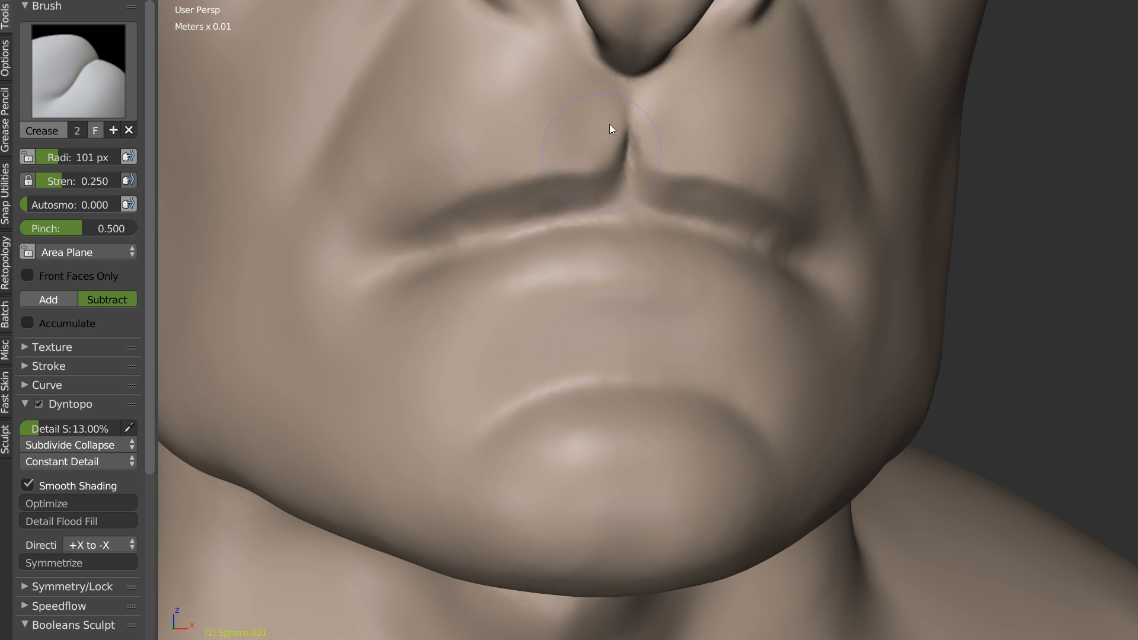
# Step: Try to reshape the skin beside the philtrum with the Grab brush at a 101 px radius
pyautogui.moveTo(641, 144); pyautogui.dragTo(619, 147, button='middle')
pyautogui.press('w')
pyautogui.click(683, 128)
pyautogui.moveTo(653, 113); pyautogui.dragTo(671, 150)
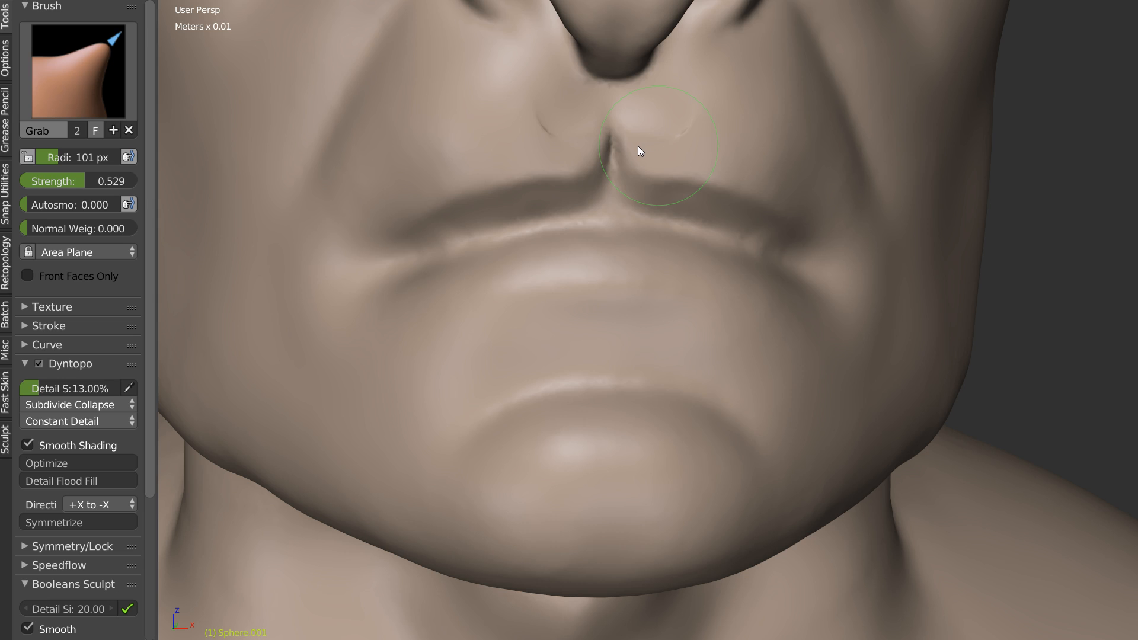
pyautogui.hotkey('ctrl', 'z')
# Step: Fill out the area above the upper lip with the Clay brush at a 159 px radius and smooth it
pyautogui.press('w')
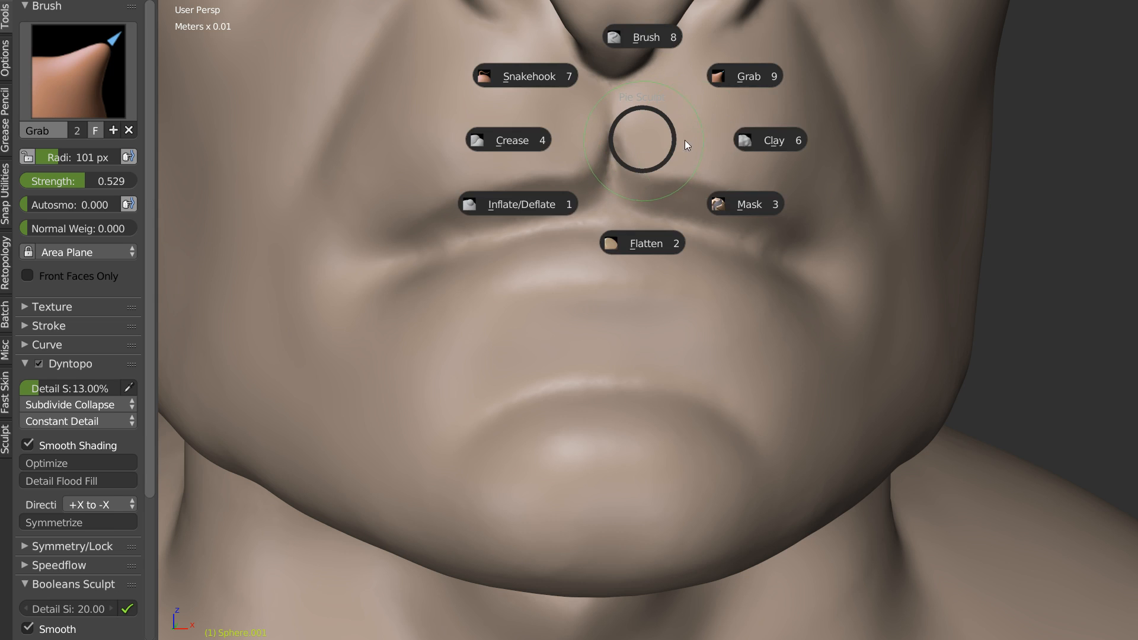
pyautogui.click(739, 148)
pyautogui.press('f')
pyautogui.click(701, 145)
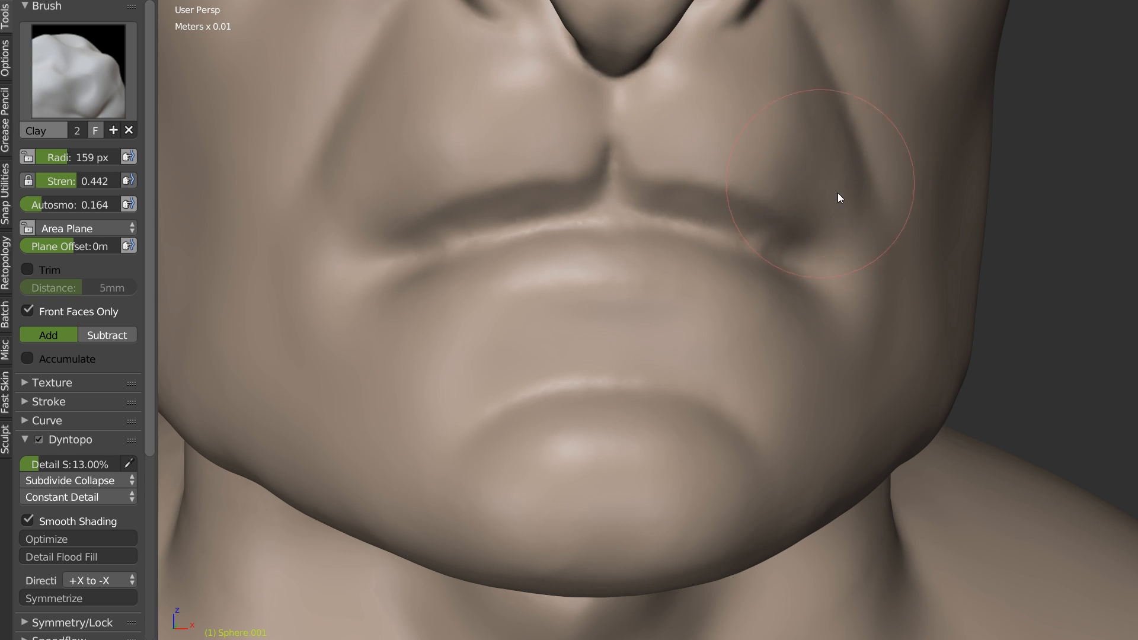
pyautogui.moveTo(806, 127)
pyautogui.keyDown('shift'); pyautogui.mouseDown()
pyautogui.moveTo(751, 125)
pyautogui.moveTo(702, 144)
pyautogui.mouseUp(); pyautogui.keyUp('shift')
pyautogui.moveTo(702, 144)
pyautogui.mouseDown(button='middle')
pyautogui.moveTo(678, 148)
pyautogui.moveTo(677, 191)
pyautogui.mouseUp(button='middle')
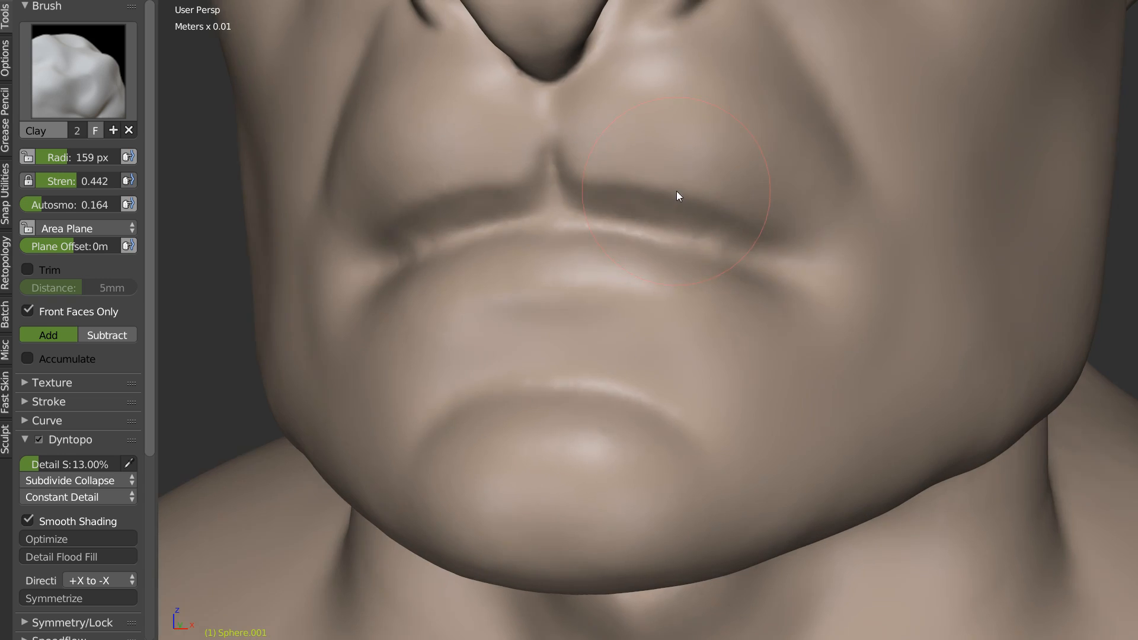
# Step: Carve the line between the lips and a crease beneath the lower lip with the Crease brush at an 81 px radius
pyautogui.hotkey('shift', 'c')
pyautogui.moveTo(525, 236)
pyautogui.mouseDown(button='middle')
pyautogui.moveTo(610, 246)
pyautogui.moveTo(569, 241)
pyautogui.mouseUp(button='middle')
pyautogui.press('f')
pyautogui.click(537, 249)
pyautogui.moveTo(537, 249)
pyautogui.mouseDown()
pyautogui.moveTo(447, 274)
pyautogui.moveTo(678, 219)
pyautogui.moveTo(370, 289)
pyautogui.mouseUp()
pyautogui.moveTo(370, 289); pyautogui.dragTo(500, 266, button='middle')
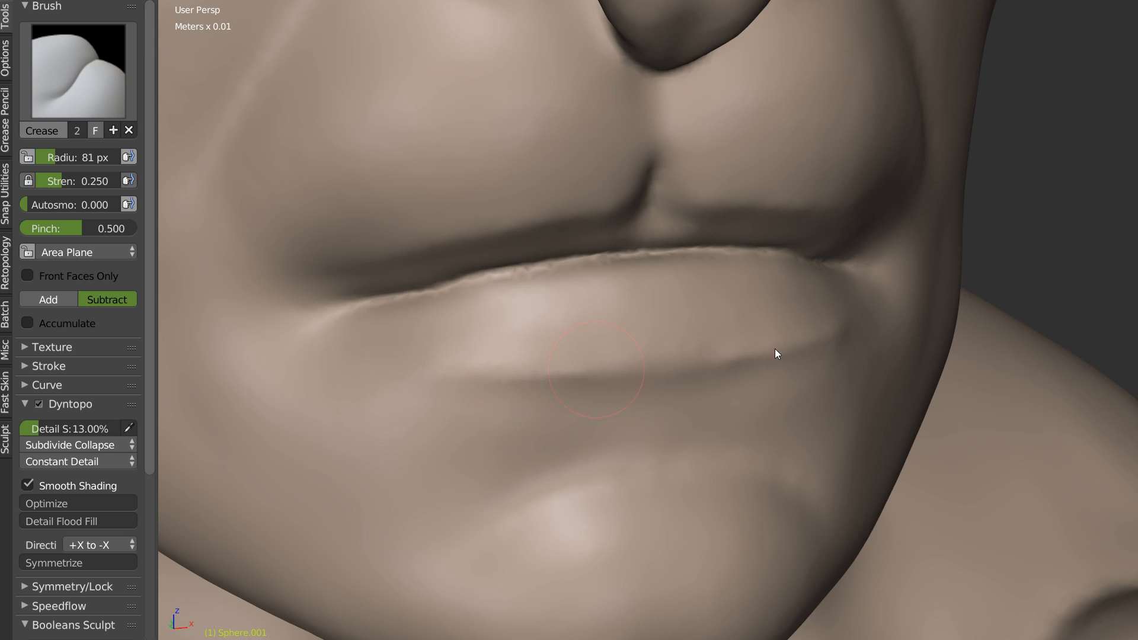
pyautogui.moveTo(775, 354); pyautogui.dragTo(647, 357, button='middle')
# Step: Adjust the lips' profile from below with the Snake Hook brush at strength 0.400 and a 239 px radius
pyautogui.moveTo(580, 348)
pyautogui.mouseDown(button='middle')
pyautogui.moveTo(670, 254)
pyautogui.moveTo(660, 196)
pyautogui.moveTo(671, 251)
pyautogui.moveTo(623, 220)
pyautogui.mouseUp(button='middle')
pyautogui.press('w')
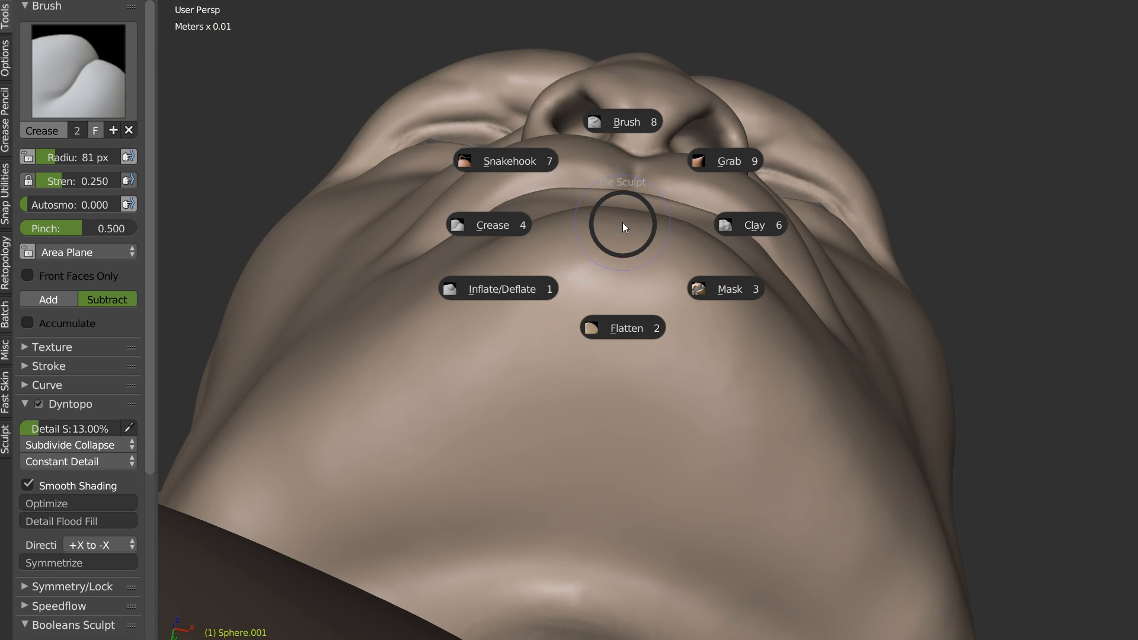
pyautogui.click(539, 152)
pyautogui.press('f')
pyautogui.click(701, 197)
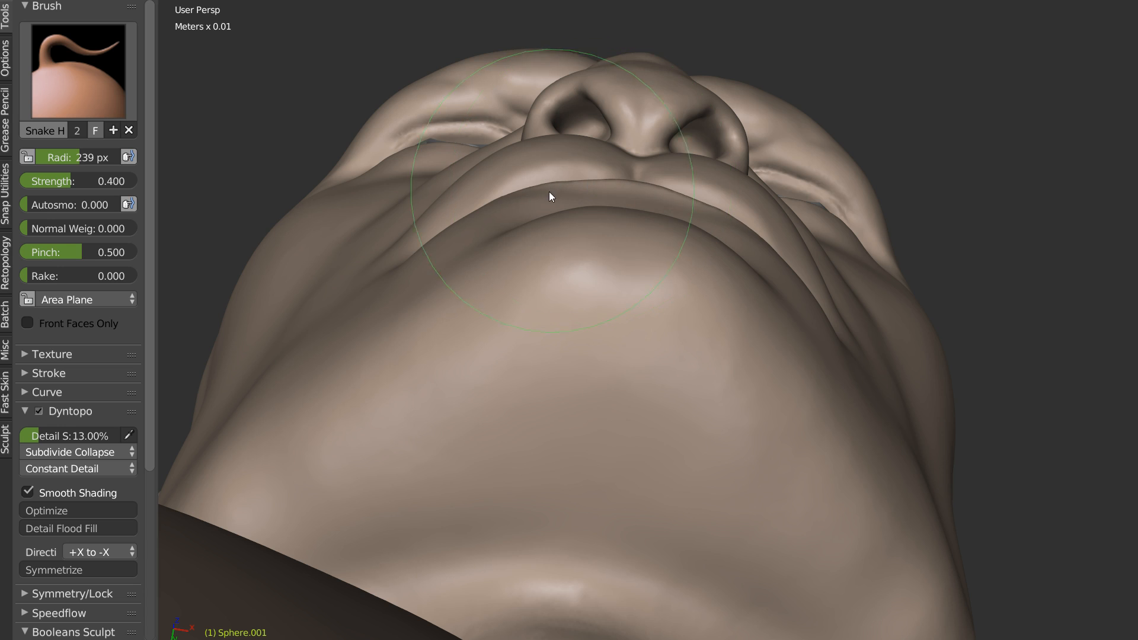
pyautogui.moveTo(658, 193); pyautogui.dragTo(541, 325, button='middle')
# Step: Build up the lower lip's volume with the Clay brush at strength 0.442 and a 121 px radius
pyautogui.moveTo(556, 300)
pyautogui.mouseDown(button='middle')
pyautogui.moveTo(670, 311)
pyautogui.moveTo(600, 306)
pyautogui.mouseUp(button='middle')
pyautogui.scroll(1, 599, 305)
pyautogui.press('w')
pyautogui.click(694, 305)
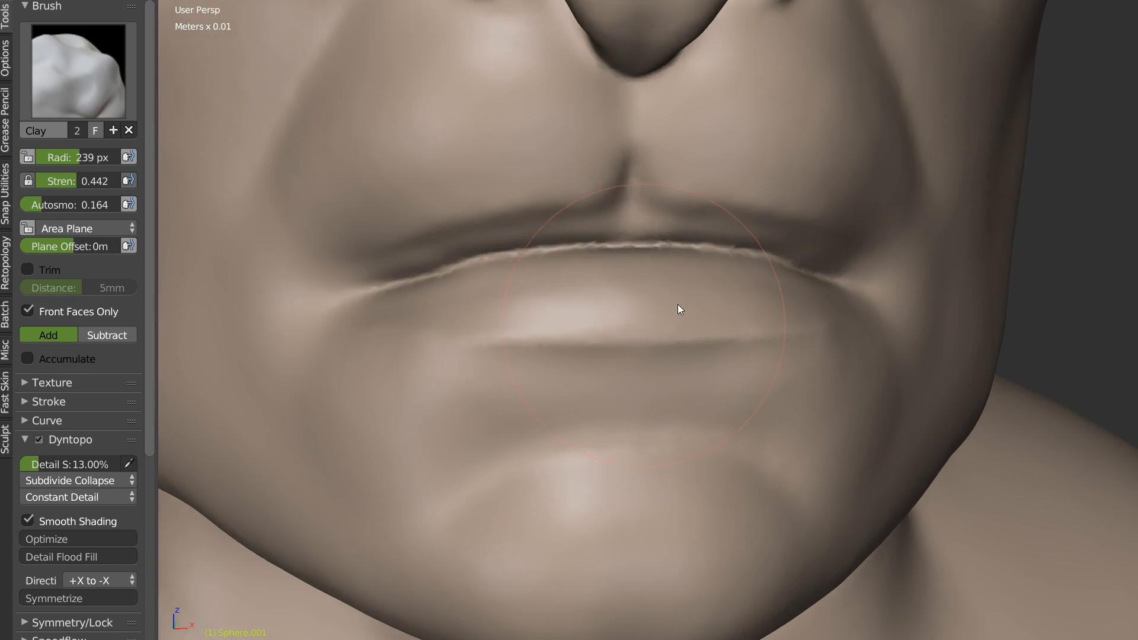
pyautogui.scroll(2, 658, 299)
pyautogui.press('f')
pyautogui.click(570, 300)
pyautogui.moveTo(570, 300); pyautogui.dragTo(605, 289, button='middle')
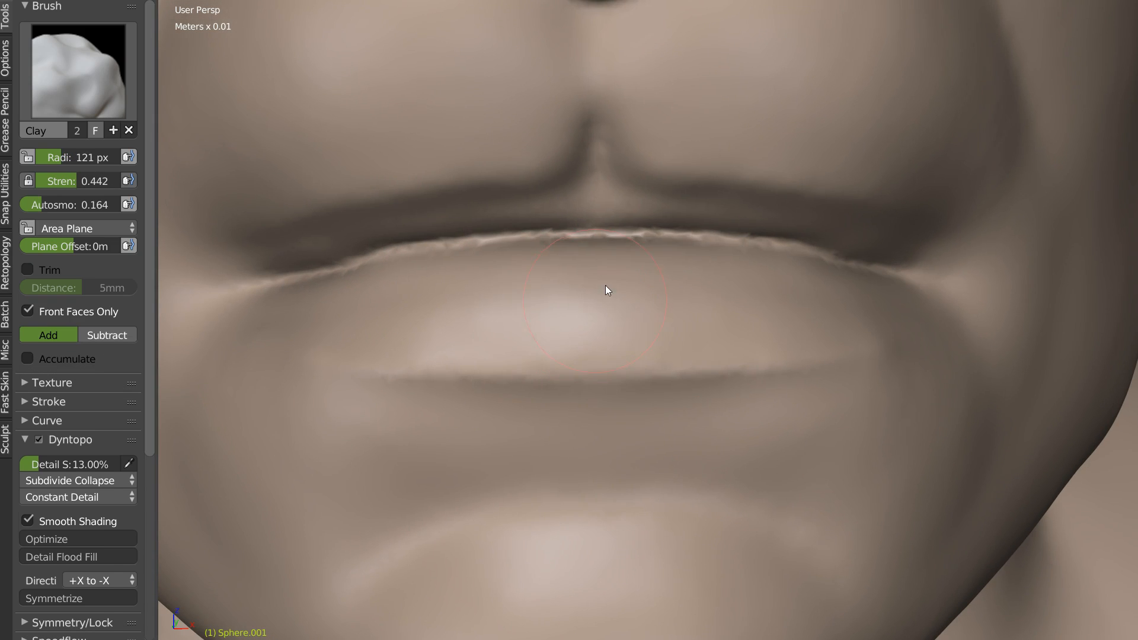
pyautogui.moveTo(649, 305)
pyautogui.mouseDown()
pyautogui.moveTo(671, 265)
pyautogui.moveTo(652, 313)
pyautogui.moveTo(728, 282)
pyautogui.moveTo(850, 313)
pyautogui.moveTo(715, 262)
pyautogui.moveTo(665, 272)
pyautogui.moveTo(690, 253)
pyautogui.mouseUp()
# Step: Smooth the upper lip around the base of the philtrum
pyautogui.moveTo(690, 251); pyautogui.dragTo(754, 117, button='middle')
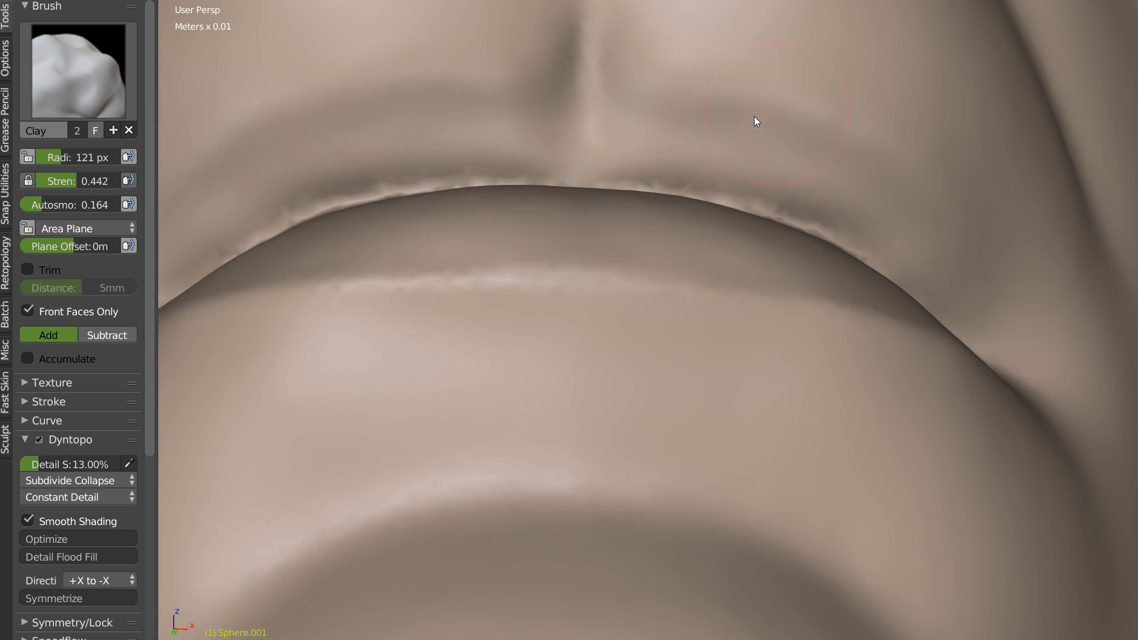
pyautogui.scroll(-8, 645, 158)
pyautogui.scroll(3, 648, 155)
pyautogui.moveTo(496, 147)
pyautogui.keyDown('shift'); pyautogui.mouseDown()
pyautogui.moveTo(461, 158)
pyautogui.moveTo(495, 161)
pyautogui.mouseUp(); pyautogui.keyUp('shift')
# Step: Reshape the upper lip's border beside the philtrum with the Snake Hook brush at a 121 px radius
pyautogui.moveTo(529, 167); pyautogui.dragTo(583, 155, button='middle')
pyautogui.press('w')
pyautogui.click(481, 127)
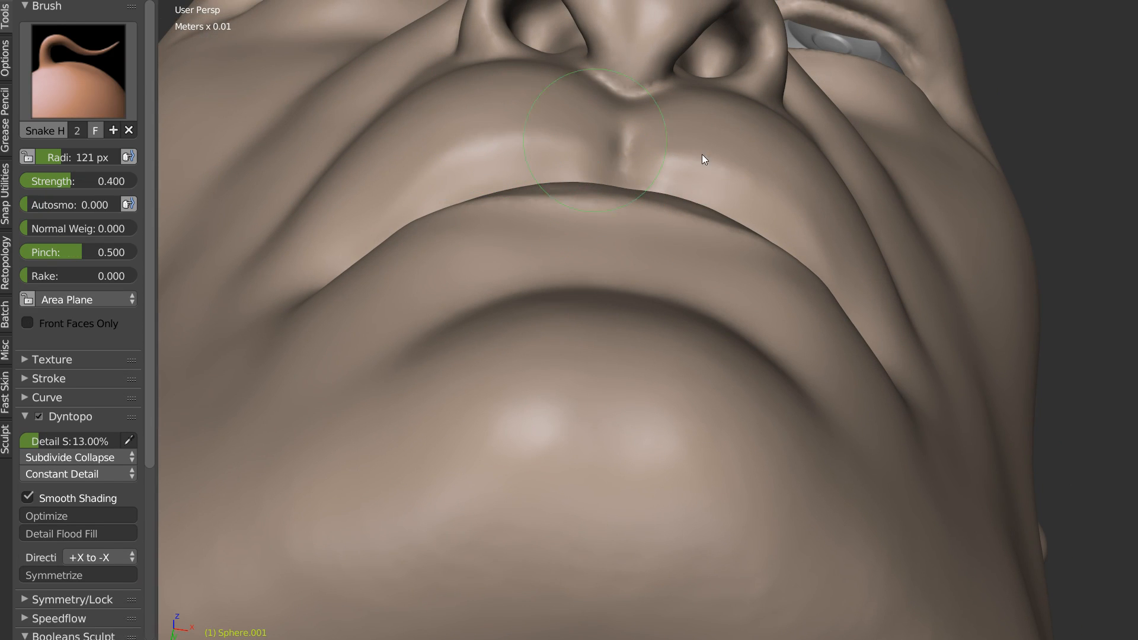
pyautogui.moveTo(681, 146)
pyautogui.mouseDown()
pyautogui.moveTo(640, 161)
pyautogui.moveTo(638, 152)
pyautogui.moveTo(656, 152)
pyautogui.moveTo(643, 174)
pyautogui.mouseUp()
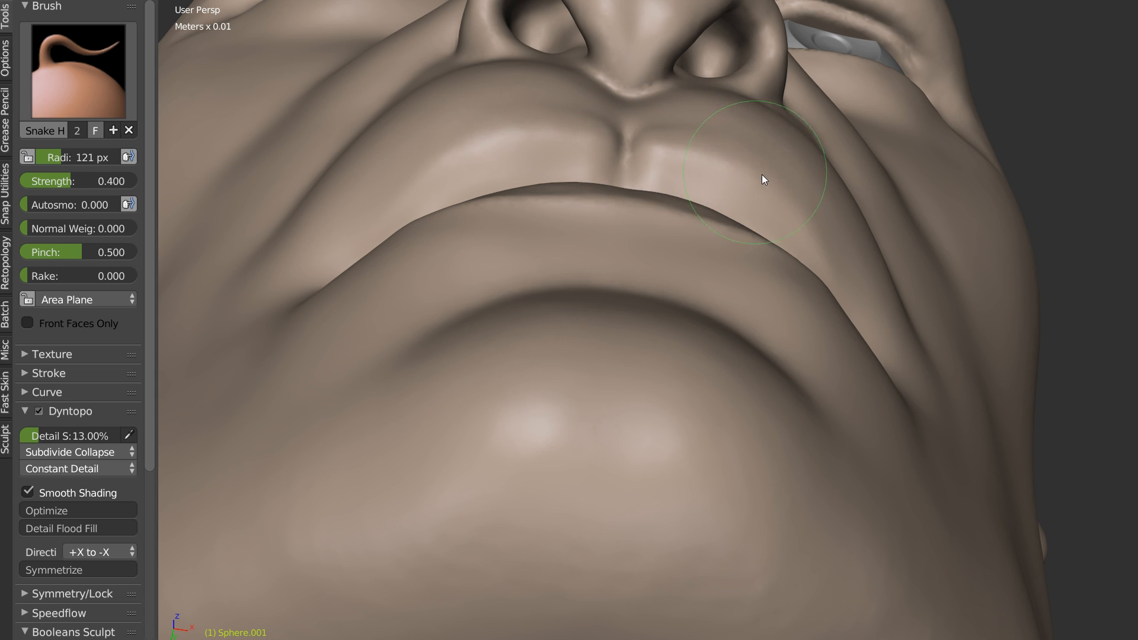
pyautogui.moveTo(856, 282); pyautogui.dragTo(845, 284, button='middle')
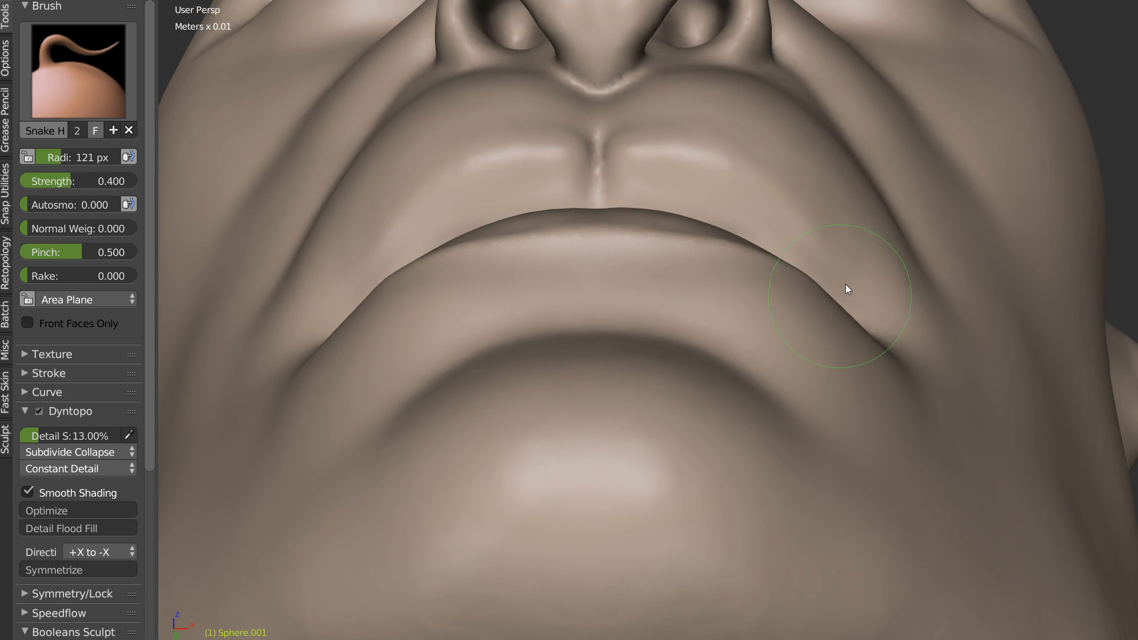
# Step: Deepen the line between the lips toward the mouth corner with the Crease brush at a 121 px radius
pyautogui.moveTo(748, 221)
pyautogui.mouseDown(button='middle')
pyautogui.moveTo(674, 294)
pyautogui.moveTo(652, 247)
pyautogui.moveTo(633, 256)
pyautogui.moveTo(719, 221)
pyautogui.mouseUp(button='middle')
pyautogui.press('c')
pyautogui.scroll(2, 736, 231)
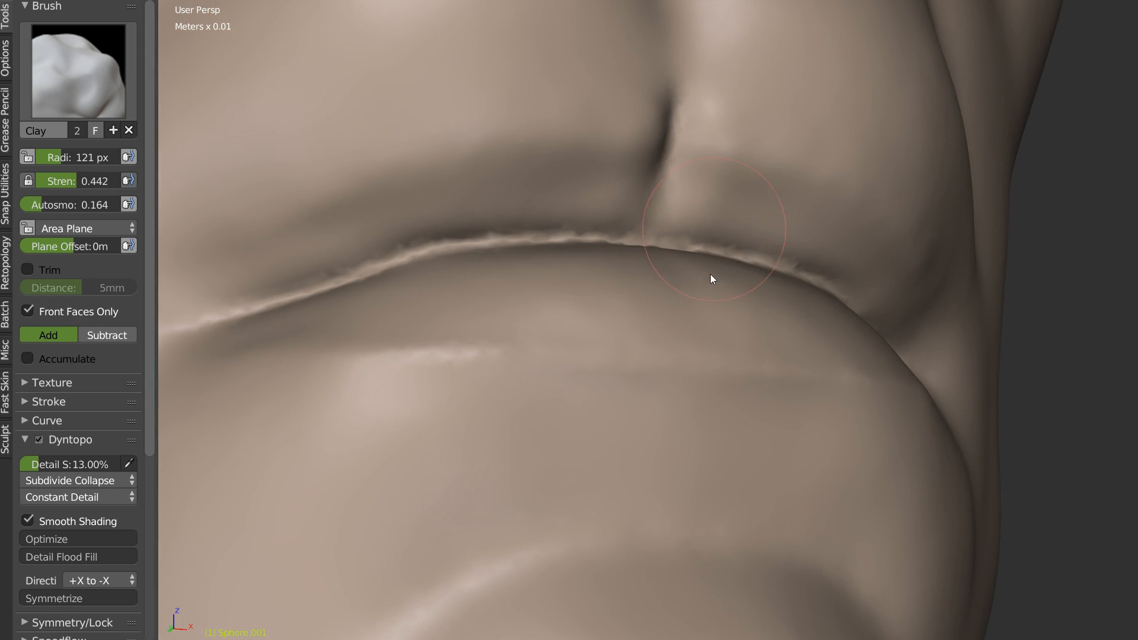
pyautogui.hotkey('shift', 'c')
pyautogui.moveTo(568, 254); pyautogui.dragTo(554, 264, button='middle')
pyautogui.moveTo(343, 299)
pyautogui.mouseDown()
pyautogui.moveTo(546, 248)
pyautogui.moveTo(358, 305)
pyautogui.moveTo(580, 265)
pyautogui.moveTo(684, 264)
pyautogui.moveTo(554, 269)
pyautogui.moveTo(323, 308)
pyautogui.mouseUp()
pyautogui.moveTo(323, 308)
pyautogui.mouseDown(button='middle')
pyautogui.moveTo(628, 249)
pyautogui.moveTo(869, 349)
pyautogui.mouseUp(button='middle')
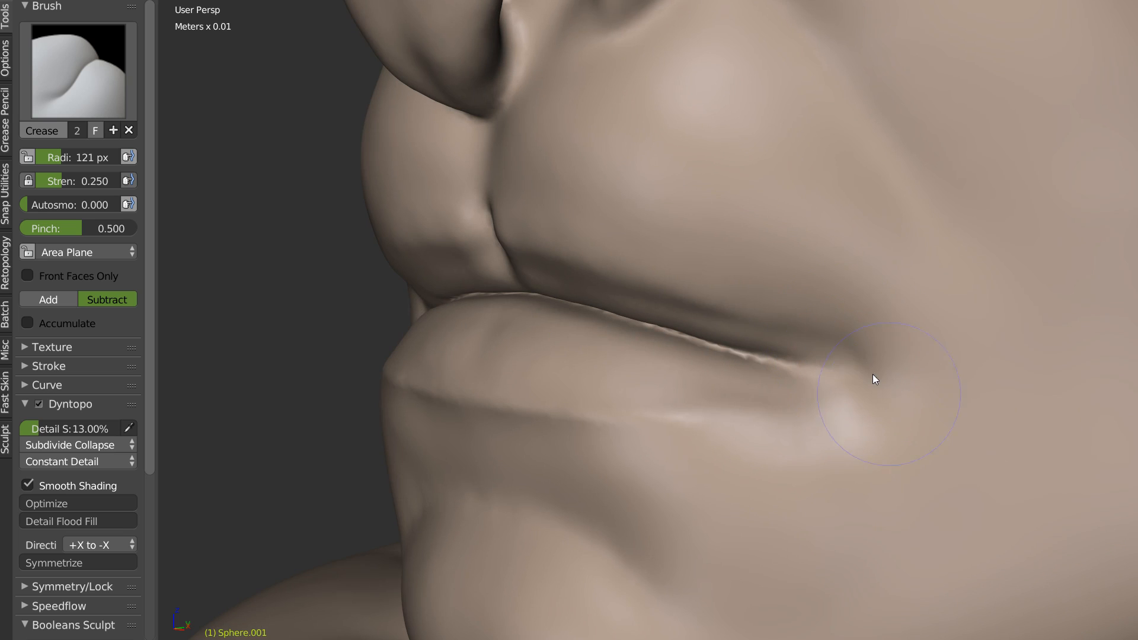
# Step: Carve the fold around the mouth corner with the Crease brush in Subtract mode at strength 0.250 and a 121 px radius
pyautogui.moveTo(880, 371); pyautogui.dragTo(792, 291)
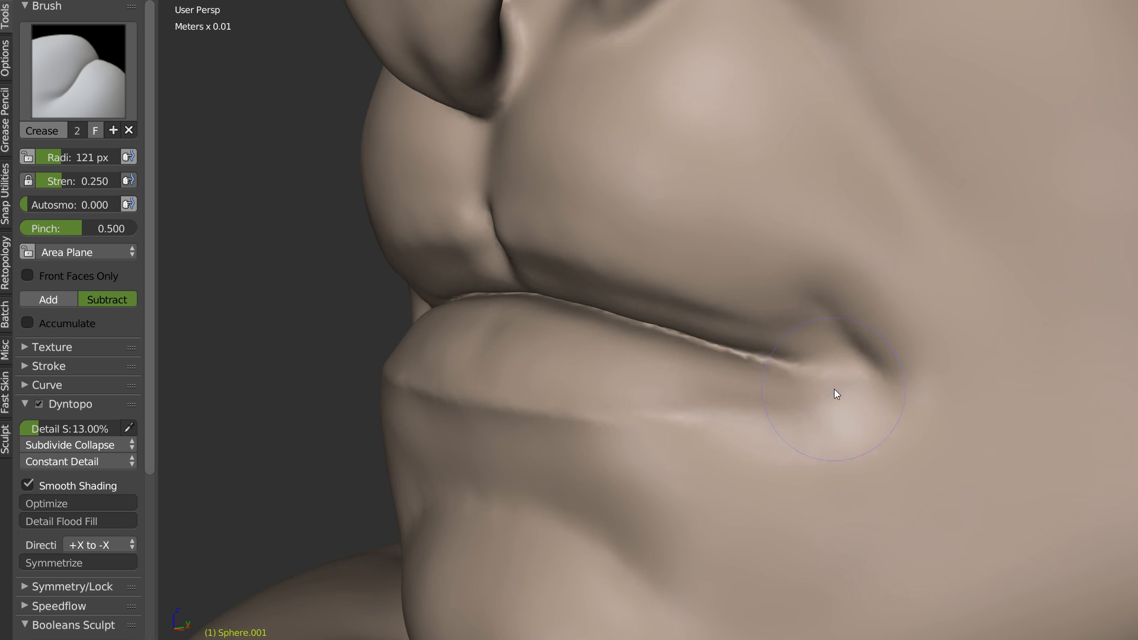
pyautogui.moveTo(835, 394); pyautogui.dragTo(801, 346, button='middle')
pyautogui.moveTo(696, 296)
pyautogui.mouseDown()
pyautogui.moveTo(741, 305)
pyautogui.moveTo(803, 359)
pyautogui.moveTo(837, 363)
pyautogui.mouseUp()
pyautogui.moveTo(837, 308); pyautogui.dragTo(902, 392)
pyautogui.moveTo(834, 343); pyautogui.dragTo(841, 347, button='middle')
# Step: Fill out the skin around the mouth corner with the Clay brush at strength 0.442 and a 121 px radius
pyautogui.press('c')
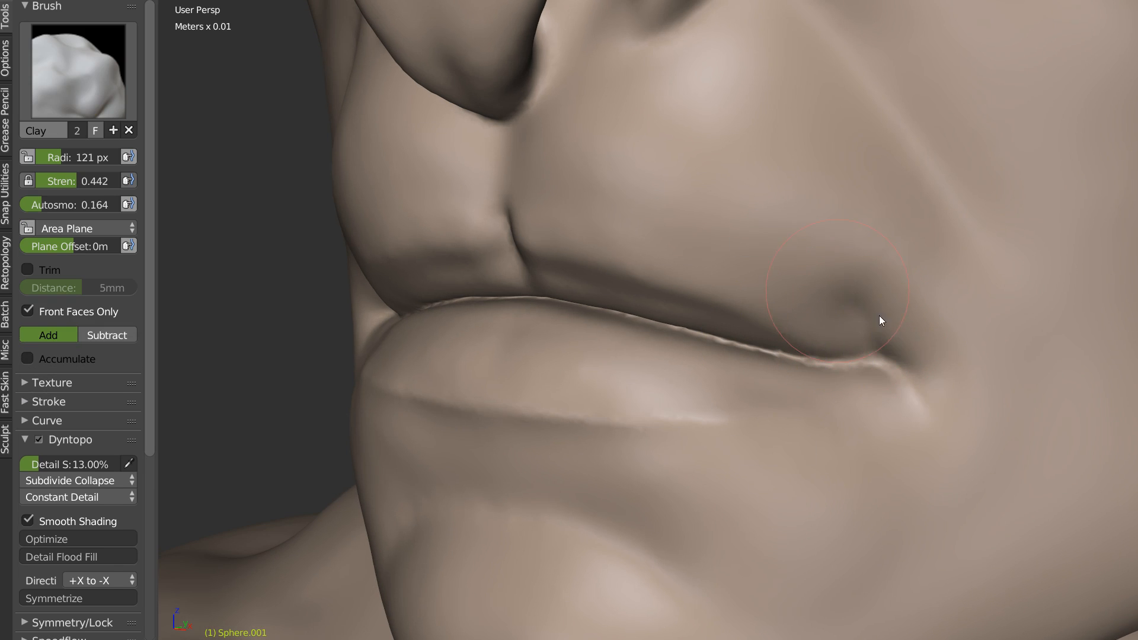
pyautogui.moveTo(926, 350); pyautogui.dragTo(968, 408)
pyautogui.moveTo(876, 307); pyautogui.dragTo(980, 334)
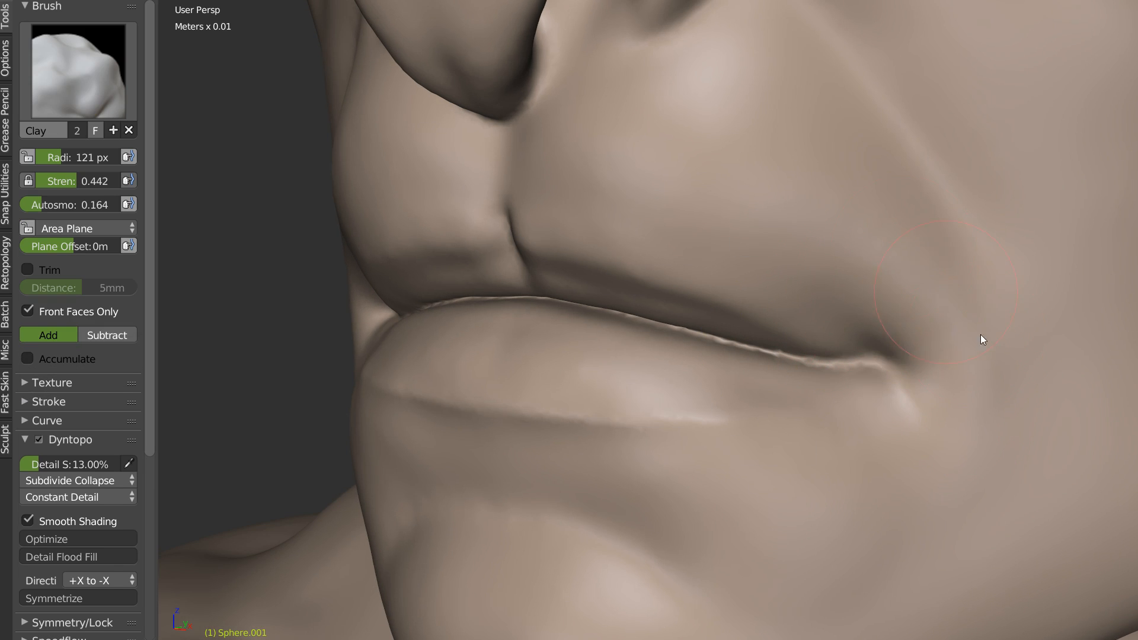
pyautogui.moveTo(963, 321)
pyautogui.mouseDown(button='middle')
pyautogui.moveTo(978, 314)
pyautogui.moveTo(902, 361)
pyautogui.moveTo(817, 355)
pyautogui.moveTo(843, 318)
pyautogui.mouseUp(button='middle')
# Step: Cut a short vertical groove into the middle of the lower lip with the Crease brush at strength 0.250
pyautogui.press('w')
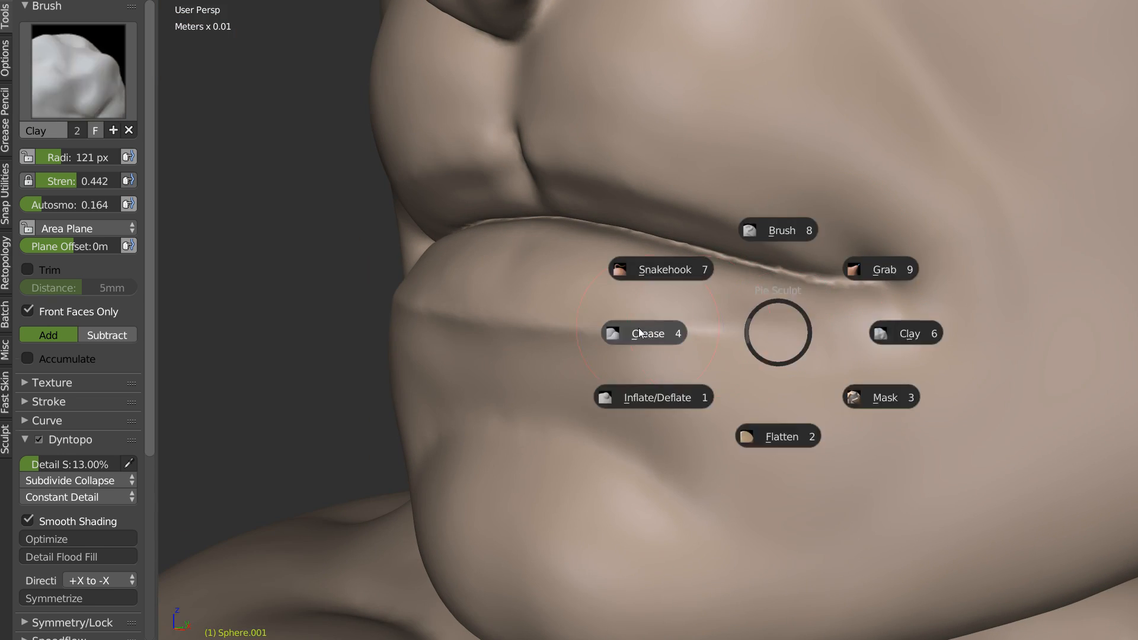
pyautogui.click(639, 328)
pyautogui.moveTo(641, 329); pyautogui.dragTo(818, 346, button='middle')
pyautogui.moveTo(751, 379); pyautogui.dragTo(696, 379, button='middle')
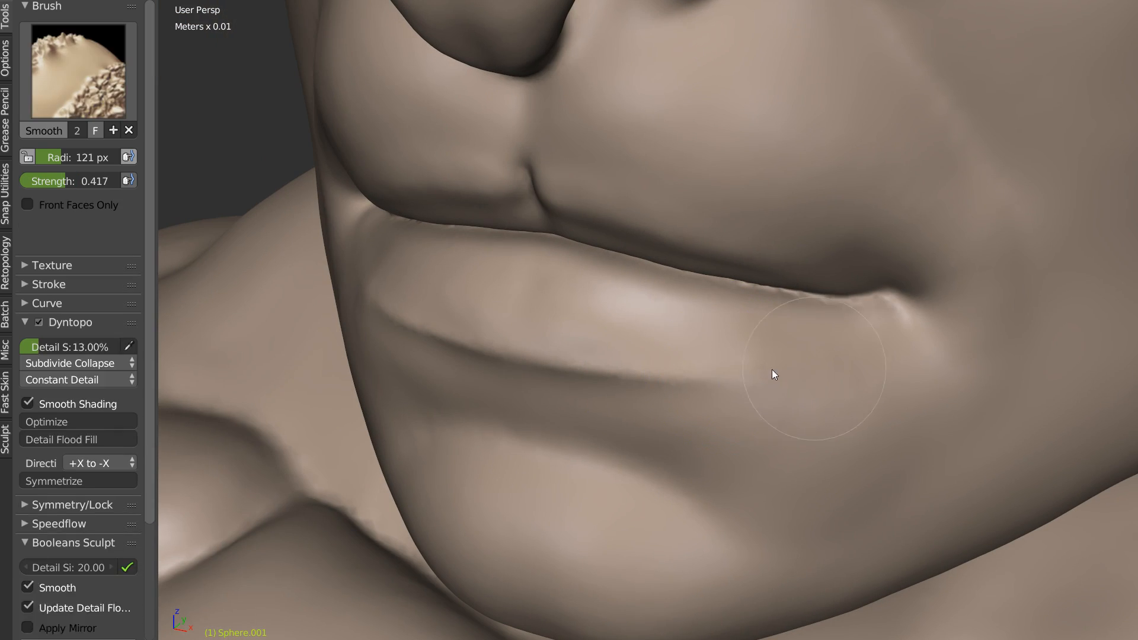
pyautogui.moveTo(780, 358); pyautogui.dragTo(870, 309, button='middle')
pyautogui.scroll(-2, 830, 317)
pyautogui.moveTo(688, 259); pyautogui.dragTo(729, 207, button='middle')
pyautogui.moveTo(646, 220); pyautogui.dragTo(490, 367, button='middle')
pyautogui.moveTo(759, 386); pyautogui.dragTo(727, 343, button='middle')
pyautogui.scroll(3, 726, 343)
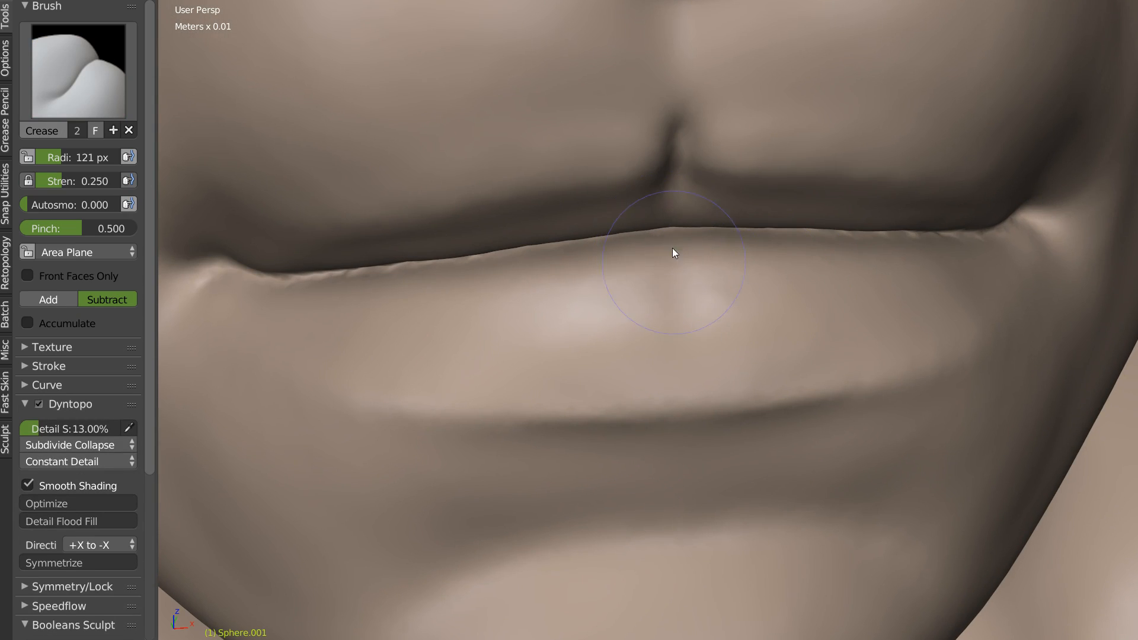
pyautogui.moveTo(674, 247); pyautogui.dragTo(676, 279)
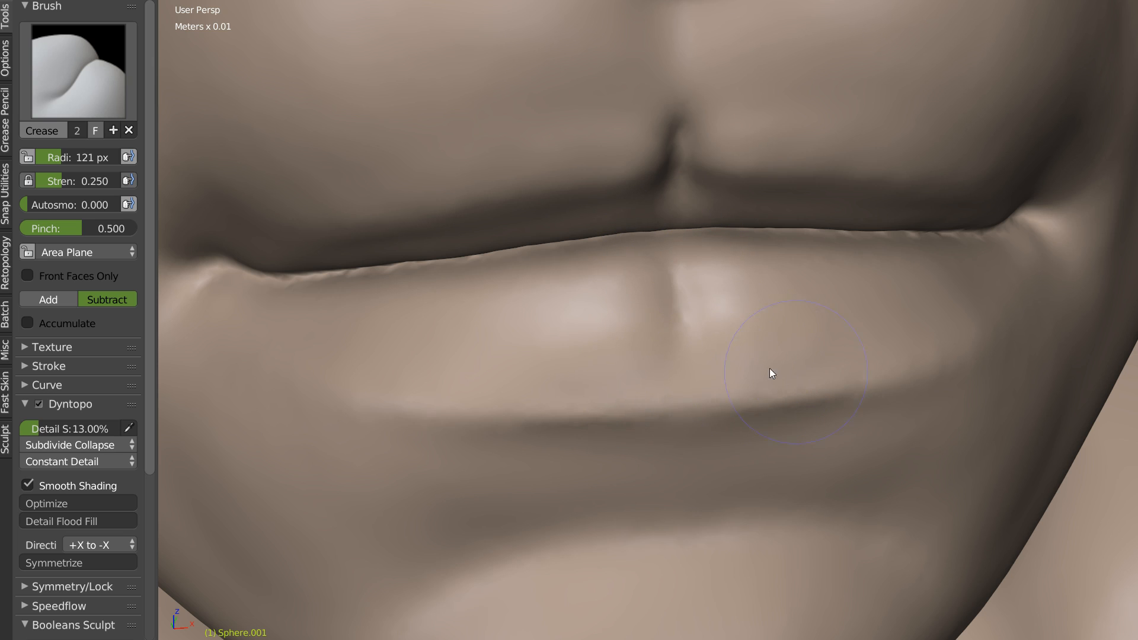
# Step: Examine the lips and mouth corners from below and from the front, both close up and with the whole face
pyautogui.moveTo(959, 333)
pyautogui.mouseDown(button='middle')
pyautogui.moveTo(882, 406)
pyautogui.moveTo(757, 429)
pyautogui.moveTo(808, 354)
pyautogui.moveTo(681, 326)
pyautogui.moveTo(740, 286)
pyautogui.moveTo(732, 153)
pyautogui.moveTo(701, 198)
pyautogui.moveTo(752, 213)
pyautogui.moveTo(633, 137)
pyautogui.mouseUp(button='middle')
pyautogui.press('c')
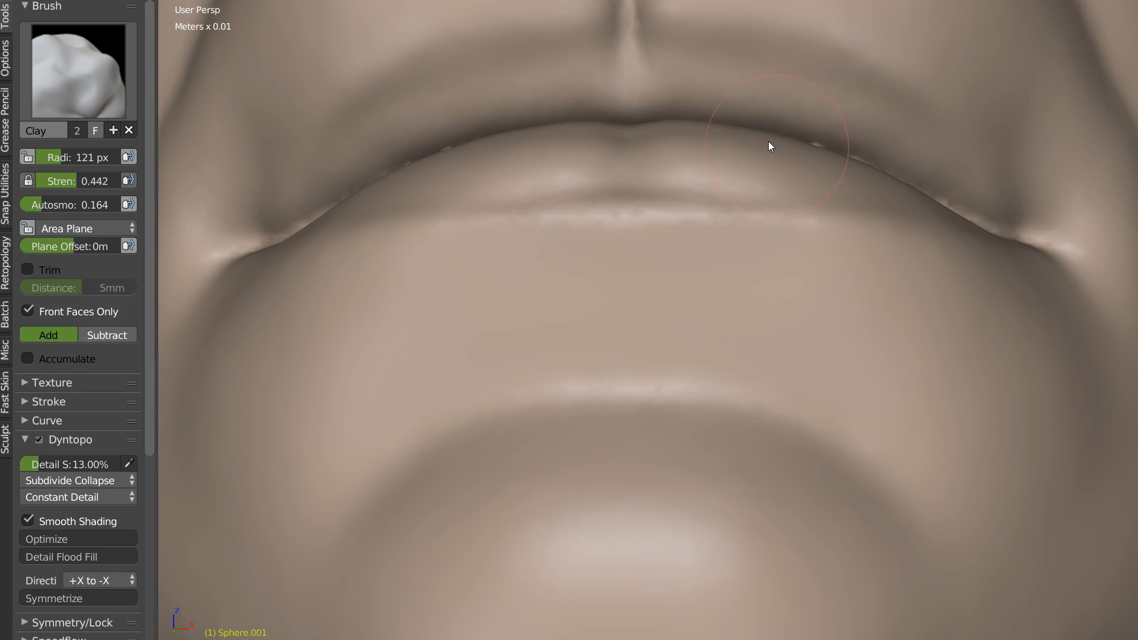
pyautogui.moveTo(770, 144); pyautogui.dragTo(656, 126, button='middle')
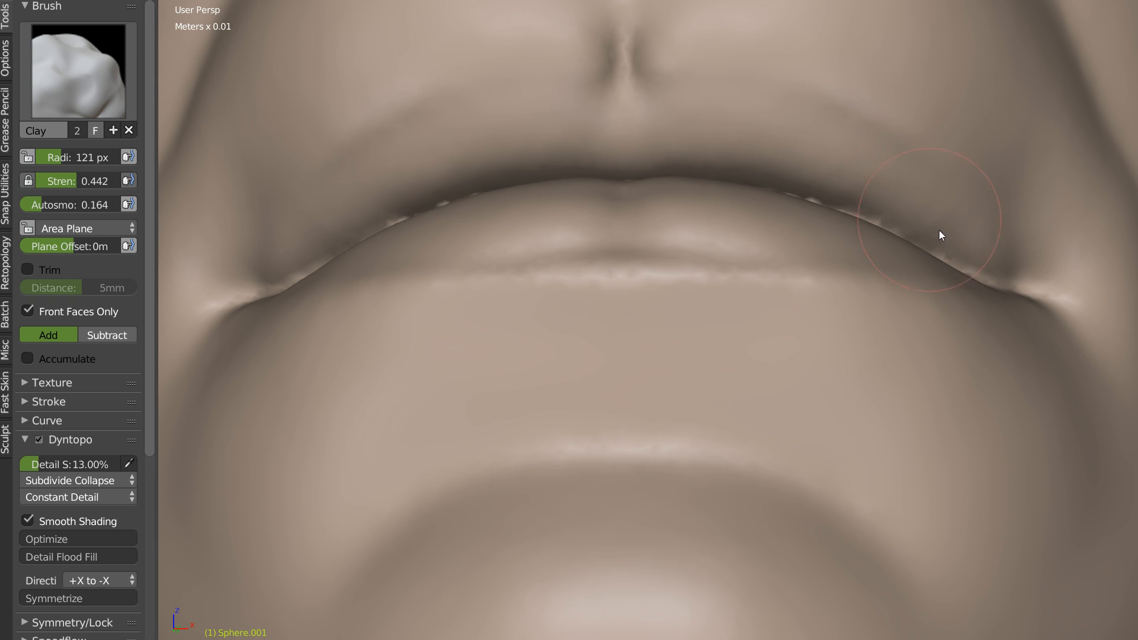
pyautogui.scroll(-4, 806, 292)
pyautogui.scroll(-6, 779, 276)
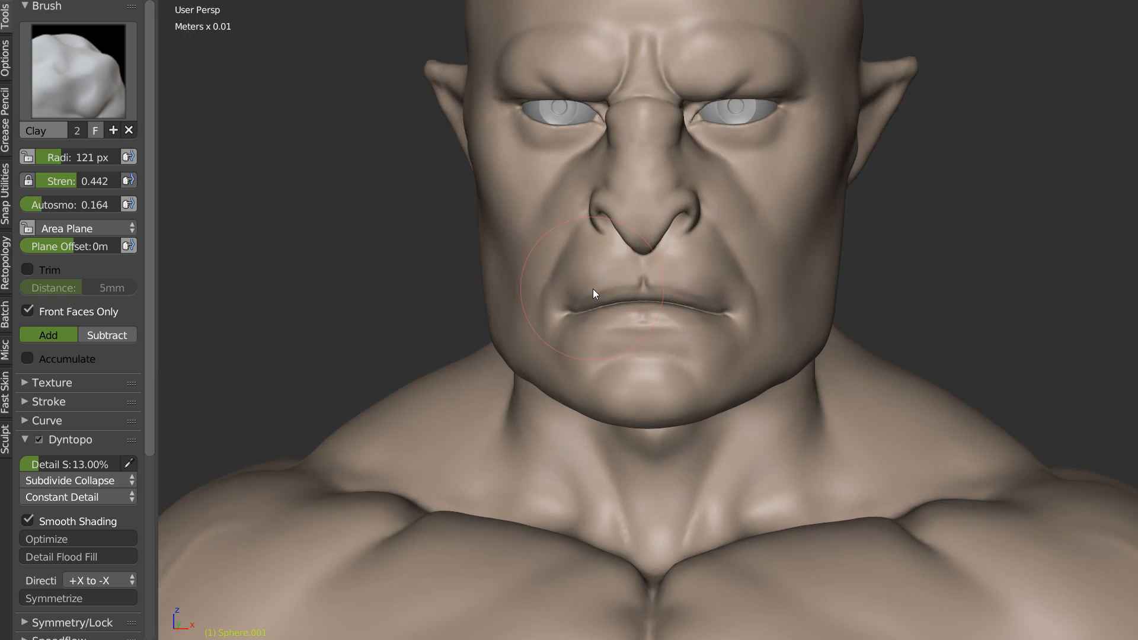
pyautogui.scroll(8, 741, 292)
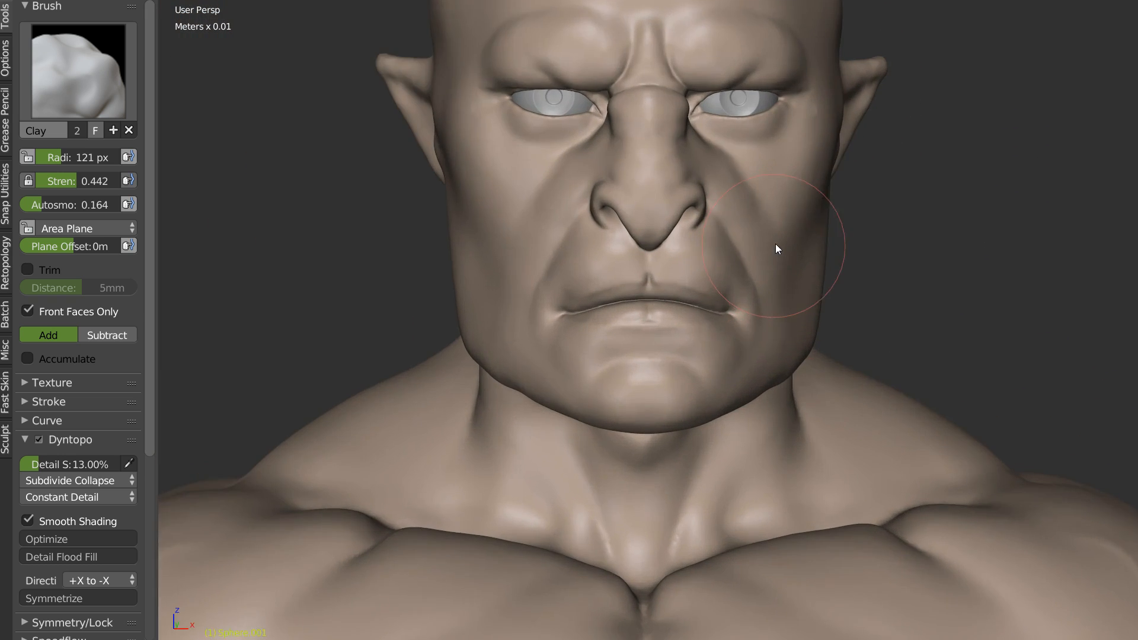
pyautogui.scroll(-2, 760, 201)
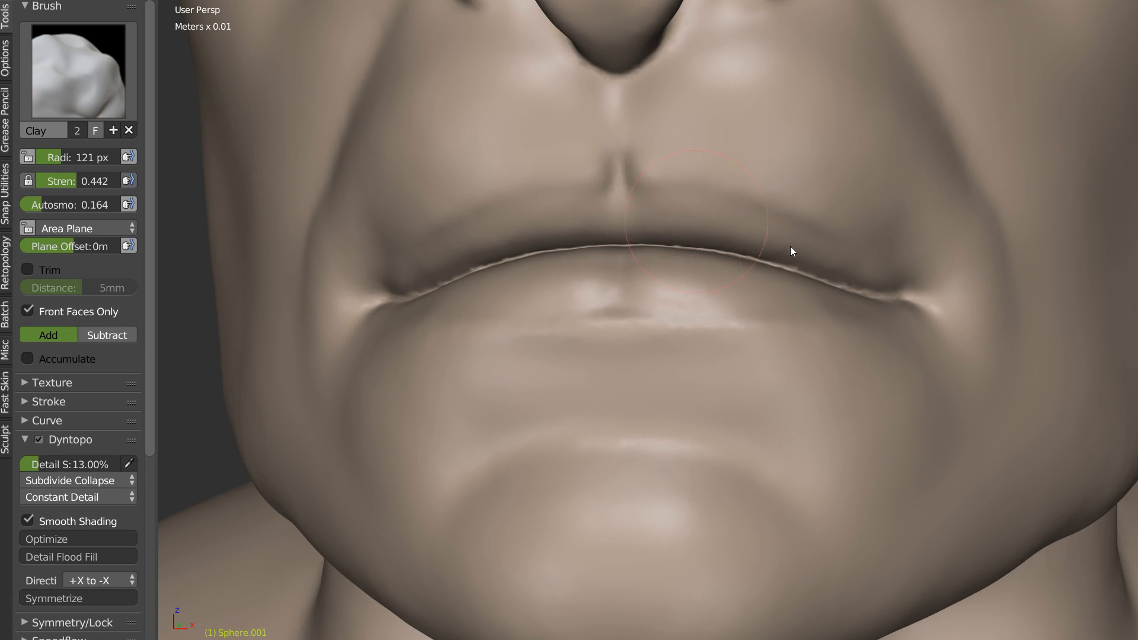
pyautogui.scroll(-4, 842, 237)
# Step: Pull the upper lip forward in profile with the Snake Hook brush at strength 0.400 and a 234 px radius
pyautogui.moveTo(751, 338)
pyautogui.mouseDown(button='middle')
pyautogui.moveTo(724, 300)
pyautogui.moveTo(617, 300)
pyautogui.moveTo(630, 300)
pyautogui.mouseUp(button='middle')
pyautogui.press('k')
pyautogui.scroll(1, 594, 266)
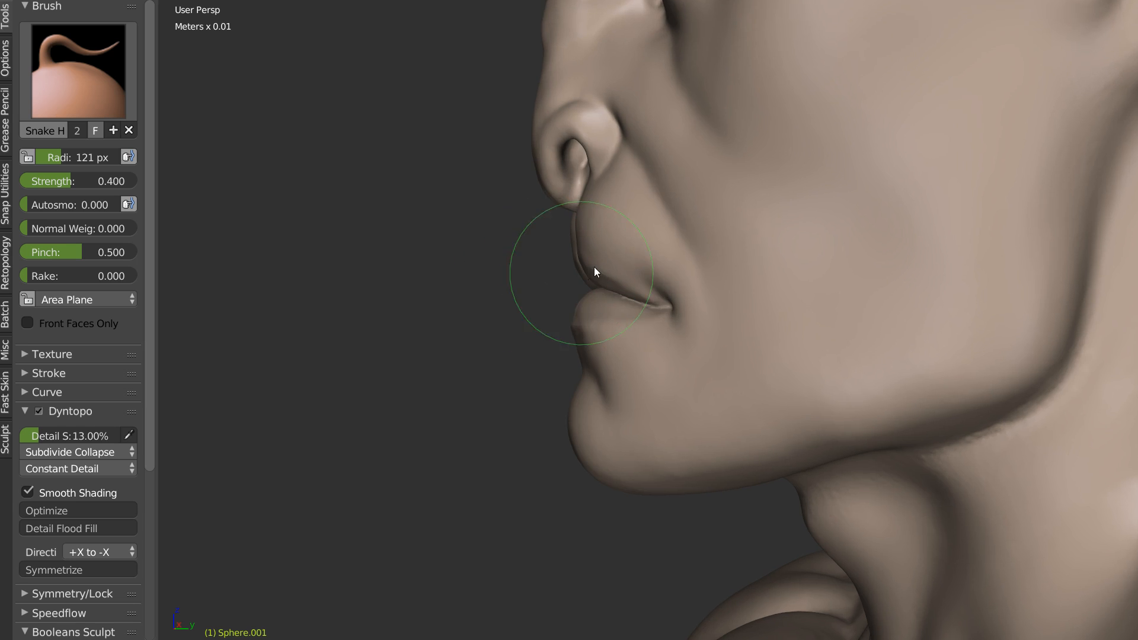
pyautogui.press('f')
pyautogui.click(634, 236)
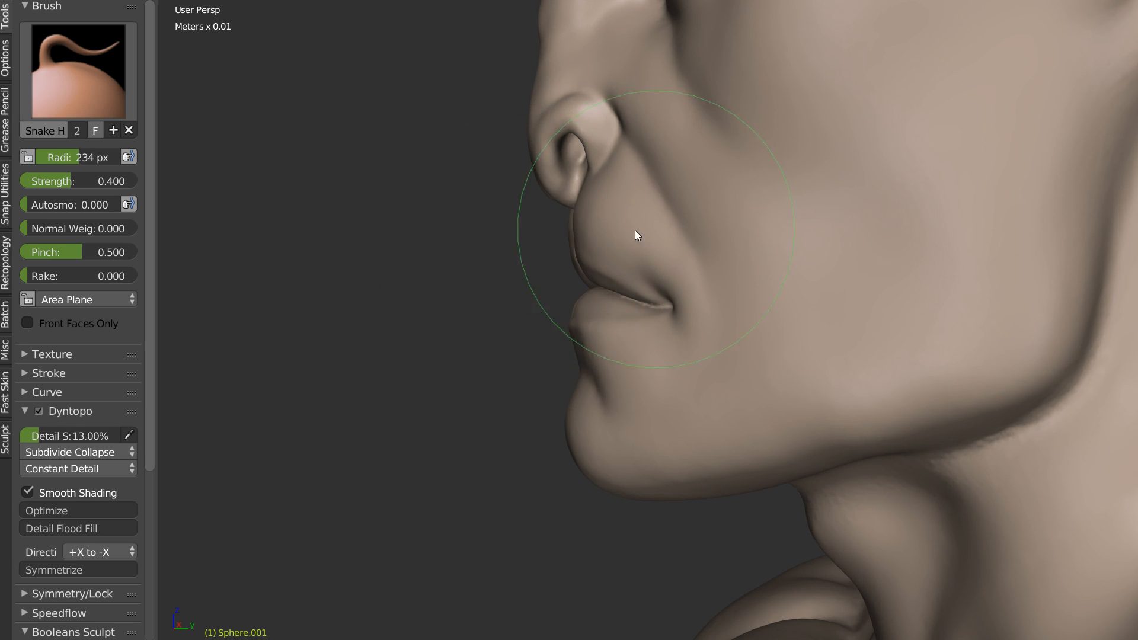
pyautogui.moveTo(631, 270); pyautogui.dragTo(558, 264)
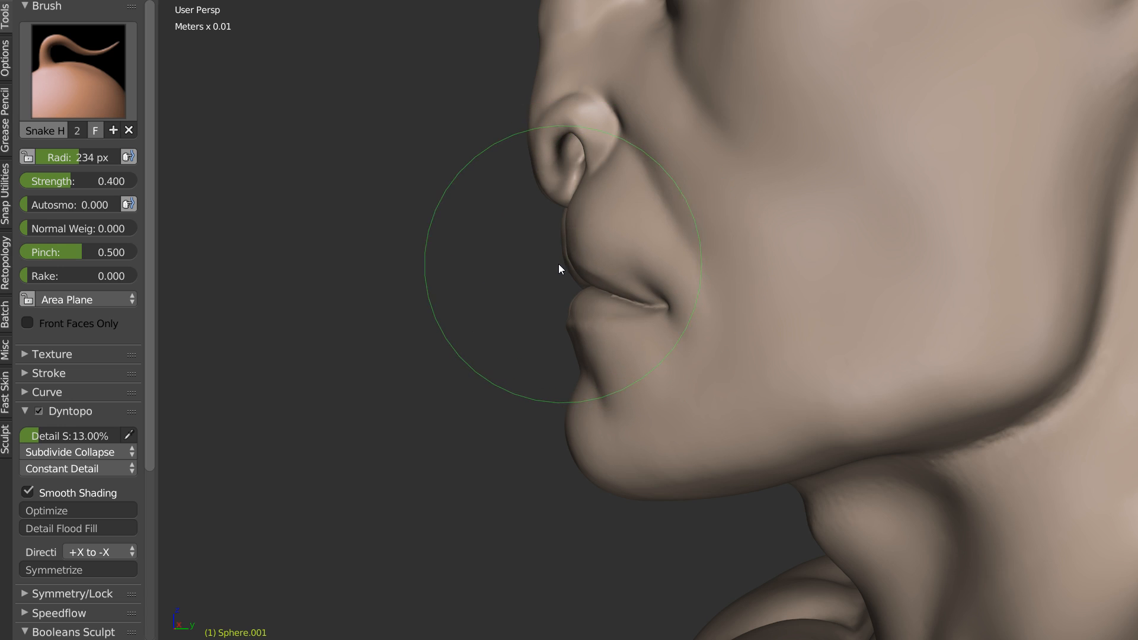
# Step: Reshape the nostril wing and the area around the nose tip in side view with the Snake Hook brush
pyautogui.moveTo(608, 168)
pyautogui.mouseDown()
pyautogui.moveTo(599, 171)
pyautogui.moveTo(617, 124)
pyautogui.moveTo(599, 119)
pyautogui.moveTo(598, 133)
pyautogui.mouseUp()
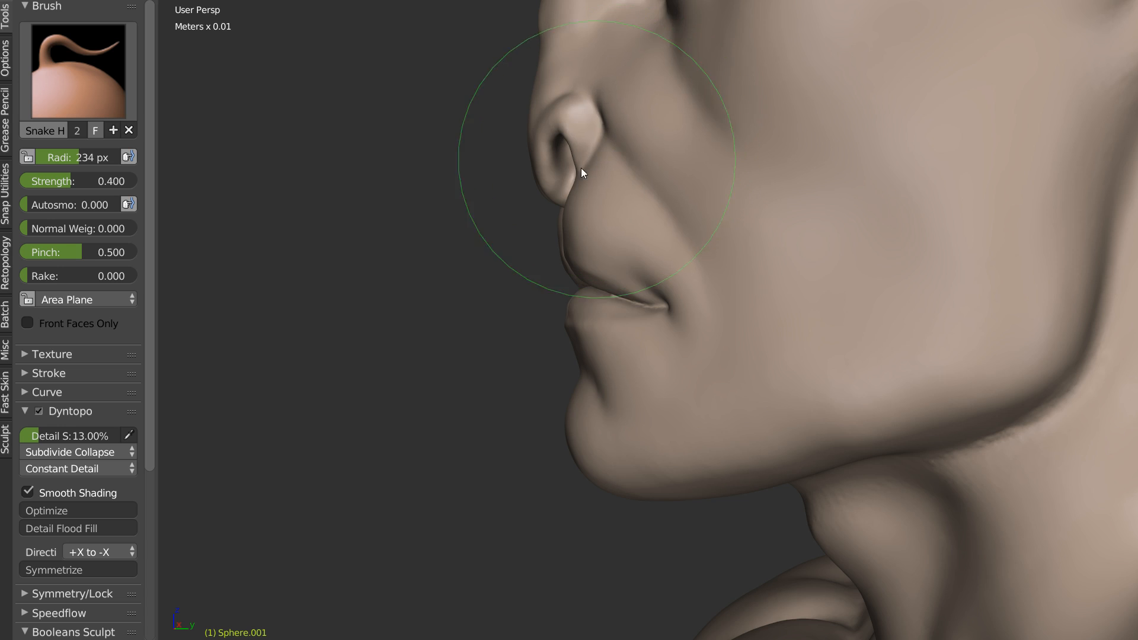
pyautogui.scroll(-3, 602, 196)
pyautogui.moveTo(602, 214); pyautogui.dragTo(541, 257, button='middle')
pyautogui.scroll(3, 577, 233)
pyautogui.moveTo(537, 246); pyautogui.dragTo(531, 240)
pyautogui.moveTo(531, 240); pyautogui.dragTo(559, 213, button='middle')
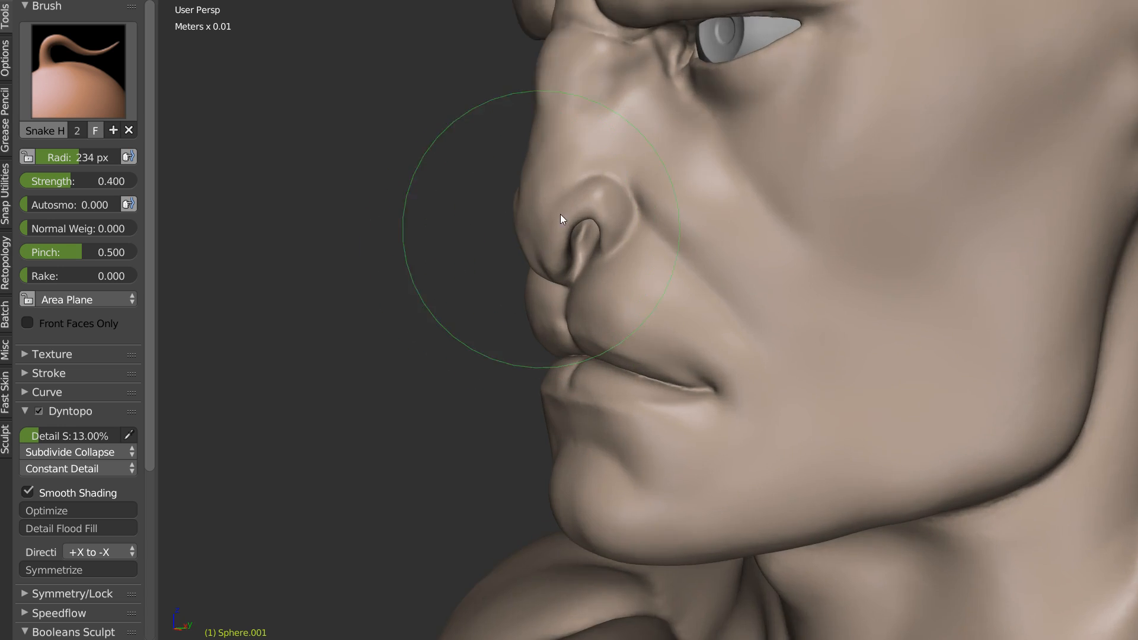
# Step: Adjust the mouth corner and the line between the lips with the Snake Hook brush at a 234 px radius
pyautogui.scroll(2, 558, 212)
pyautogui.moveTo(487, 222)
pyautogui.mouseDown(button='middle')
pyautogui.moveTo(541, 233)
pyautogui.moveTo(604, 209)
pyautogui.moveTo(638, 314)
pyautogui.moveTo(684, 364)
pyautogui.moveTo(785, 364)
pyautogui.moveTo(764, 367)
pyautogui.moveTo(774, 385)
pyautogui.mouseUp(button='middle')
pyautogui.scroll(-3, 540, 232)
pyautogui.scroll(2, 779, 349)
pyautogui.moveTo(775, 386)
pyautogui.mouseDown()
pyautogui.moveTo(773, 371)
pyautogui.moveTo(747, 372)
pyautogui.mouseUp()
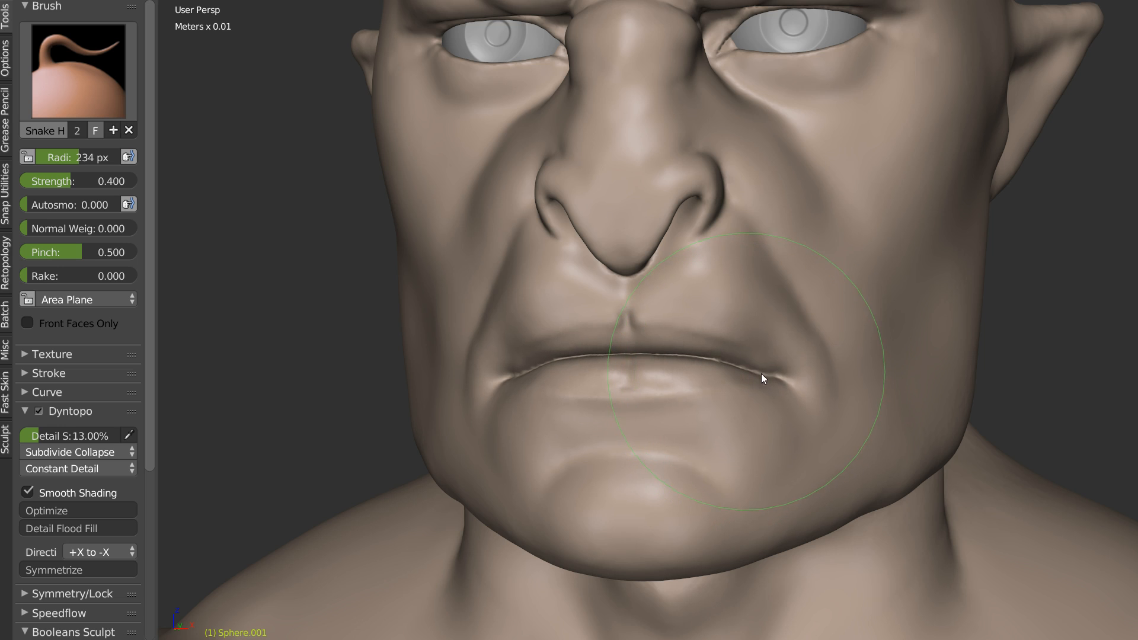
pyautogui.keyDown('shift'); pyautogui.moveTo(771, 380); pyautogui.dragTo(757, 309, button='middle'); pyautogui.keyUp('shift')
pyautogui.scroll(1, 757, 309)
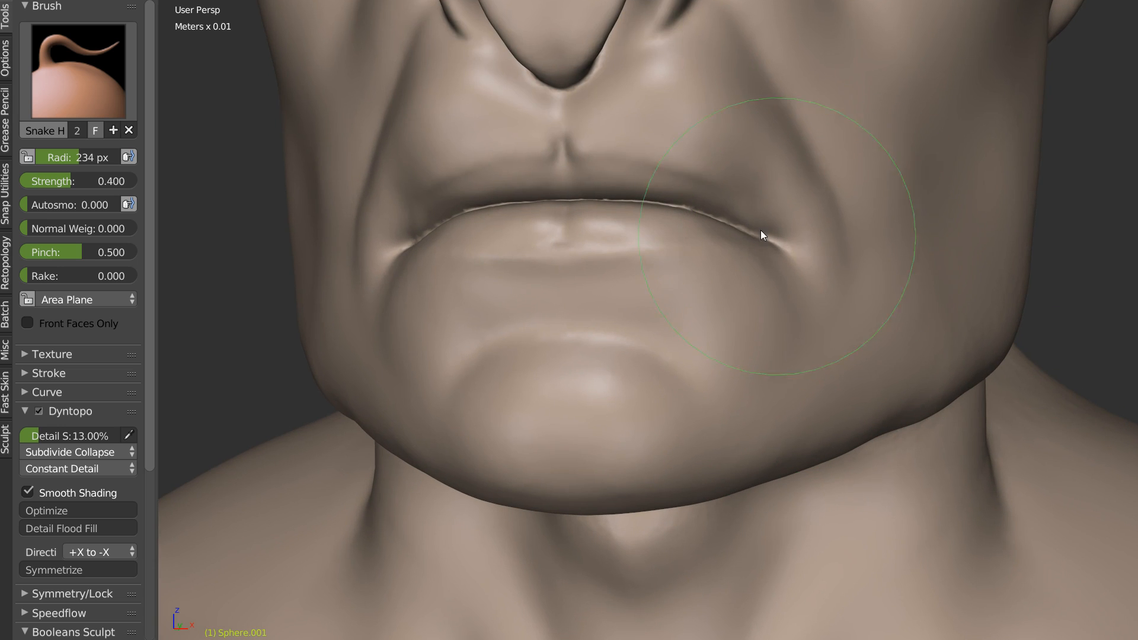
pyautogui.scroll(3, 761, 231)
pyautogui.moveTo(795, 154)
pyautogui.mouseDown()
pyautogui.moveTo(803, 140)
pyautogui.moveTo(776, 135)
pyautogui.mouseUp()
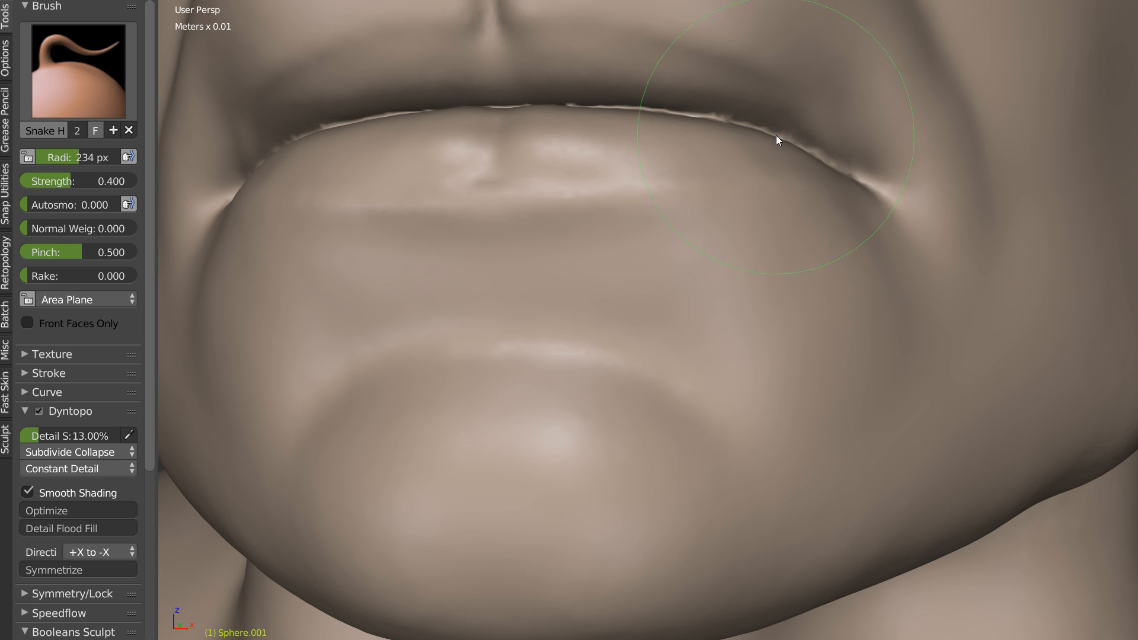
pyautogui.scroll(-6, 774, 260)
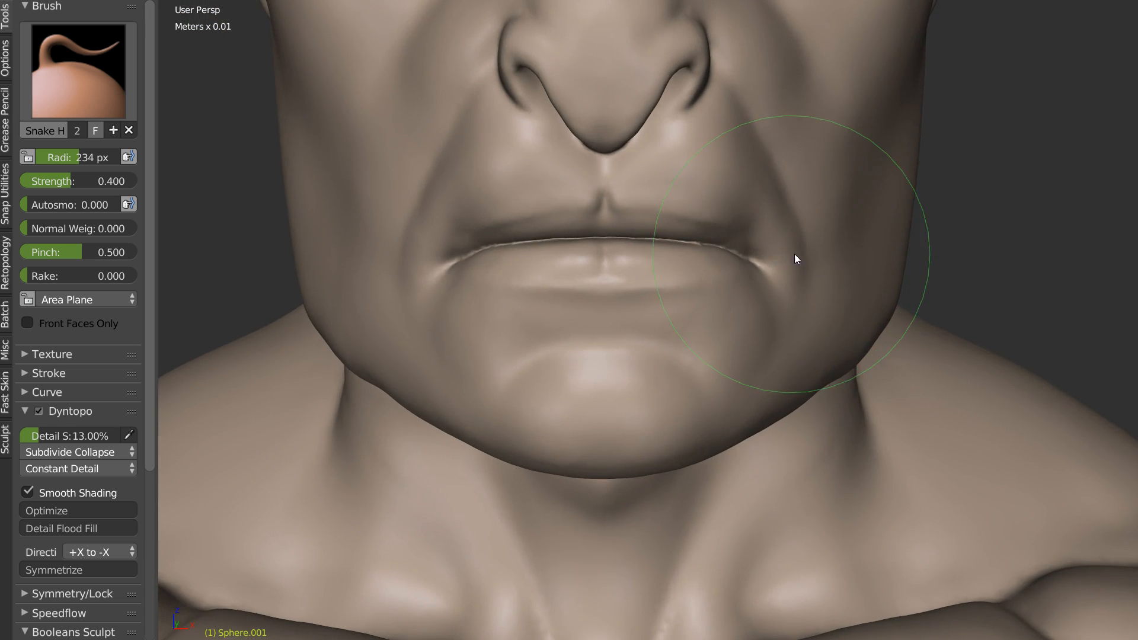
# Step: Examine the mouth corner and lip profile from the side, and the overall face from the front
pyautogui.moveTo(794, 254); pyautogui.dragTo(597, 270, button='middle')
pyautogui.scroll(3, 648, 211)
pyautogui.moveTo(648, 211); pyautogui.dragTo(644, 206, button='middle')
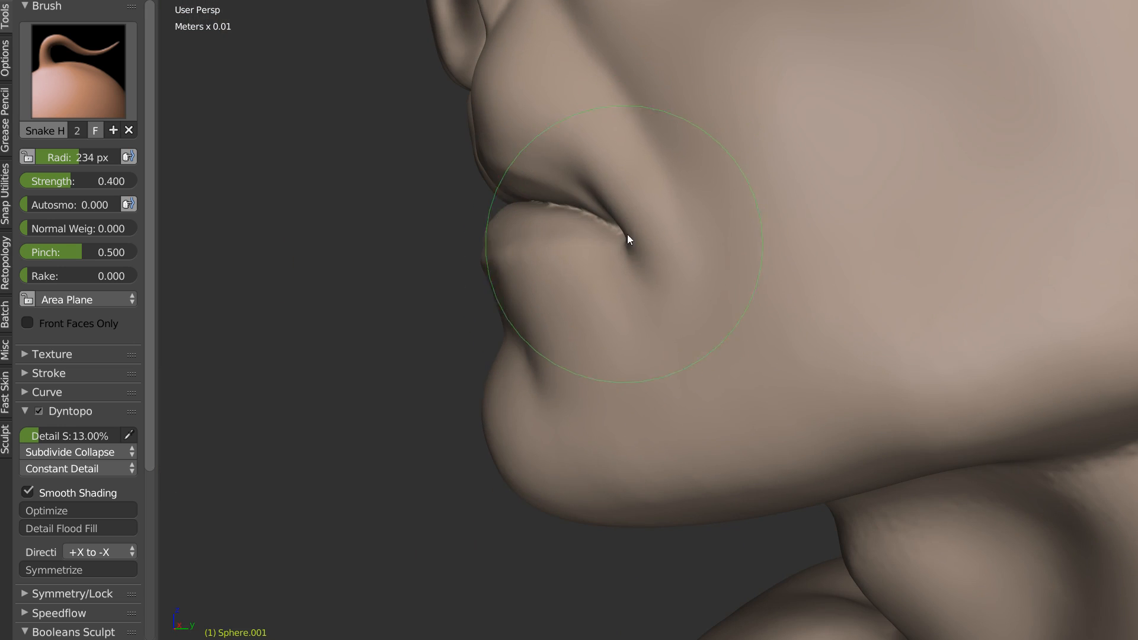
pyautogui.scroll(2, 620, 225)
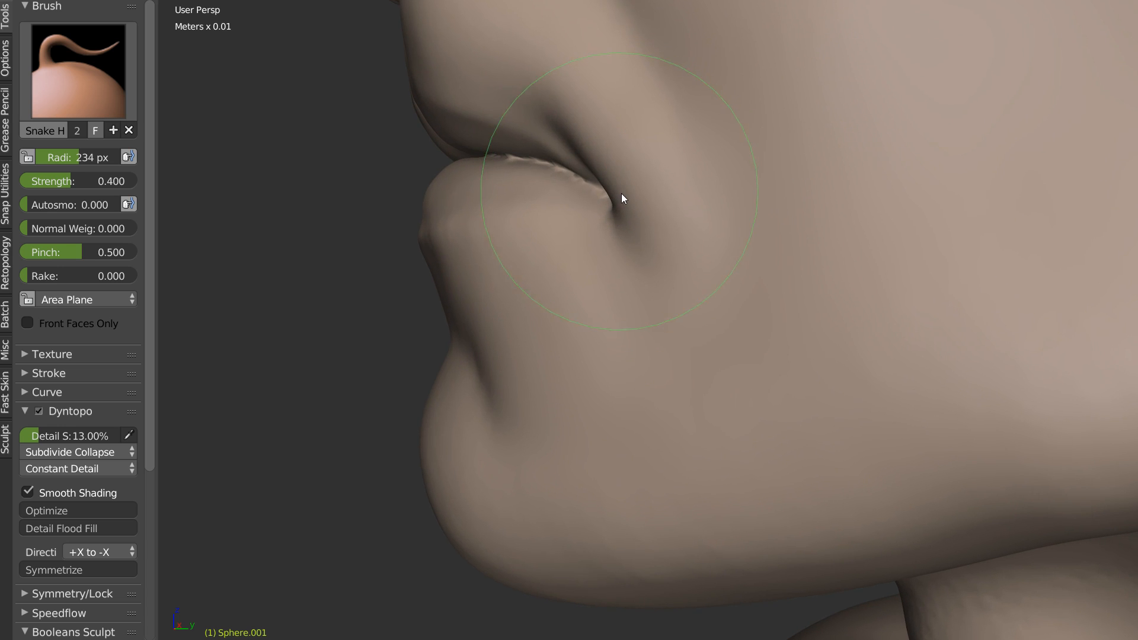
pyautogui.scroll(-3, 691, 169)
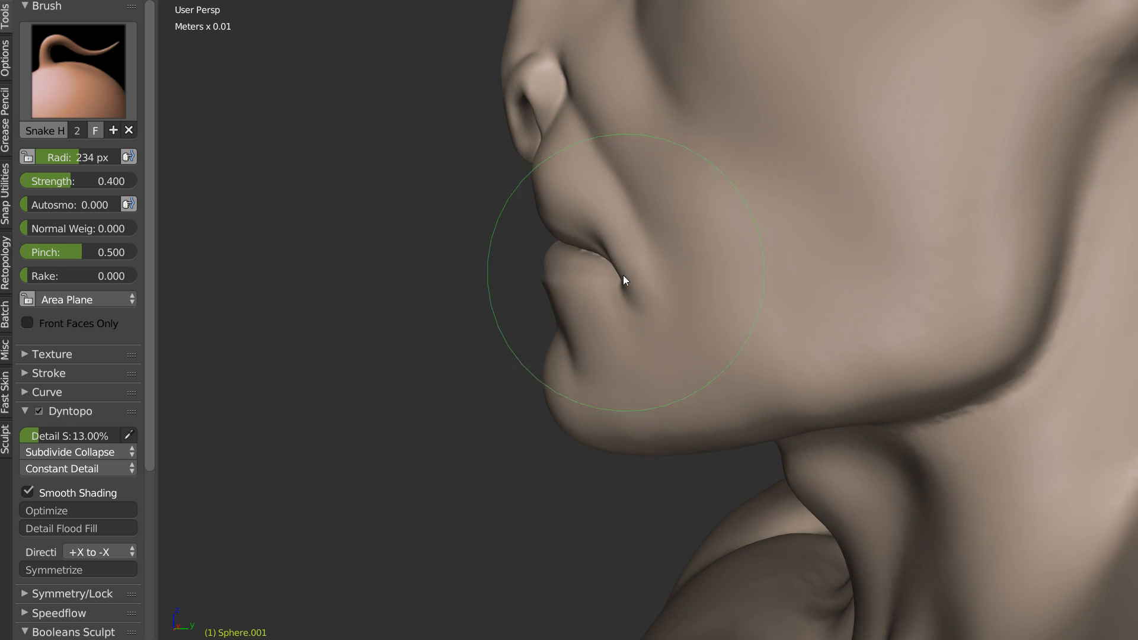
pyautogui.moveTo(623, 275); pyautogui.dragTo(563, 235, button='middle')
pyautogui.scroll(3, 587, 179)
pyautogui.scroll(-2, 557, 196)
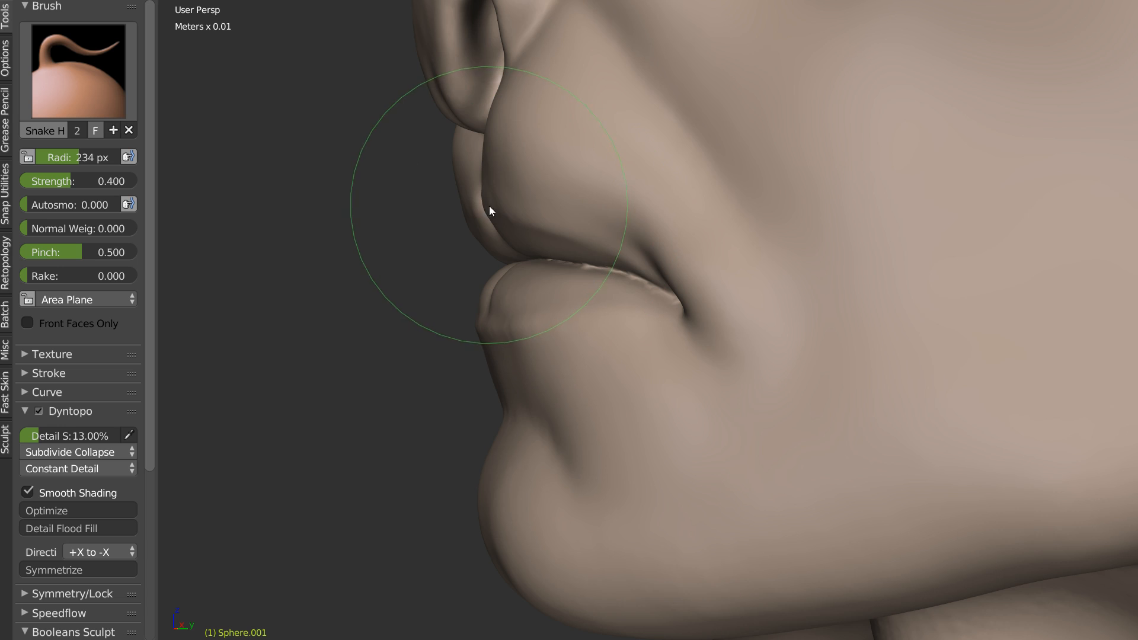
pyautogui.scroll(-2, 483, 243)
pyautogui.moveTo(481, 265)
pyautogui.mouseDown(button='middle')
pyautogui.moveTo(682, 241)
pyautogui.moveTo(712, 137)
pyautogui.moveTo(646, 213)
pyautogui.mouseUp(button='middle')
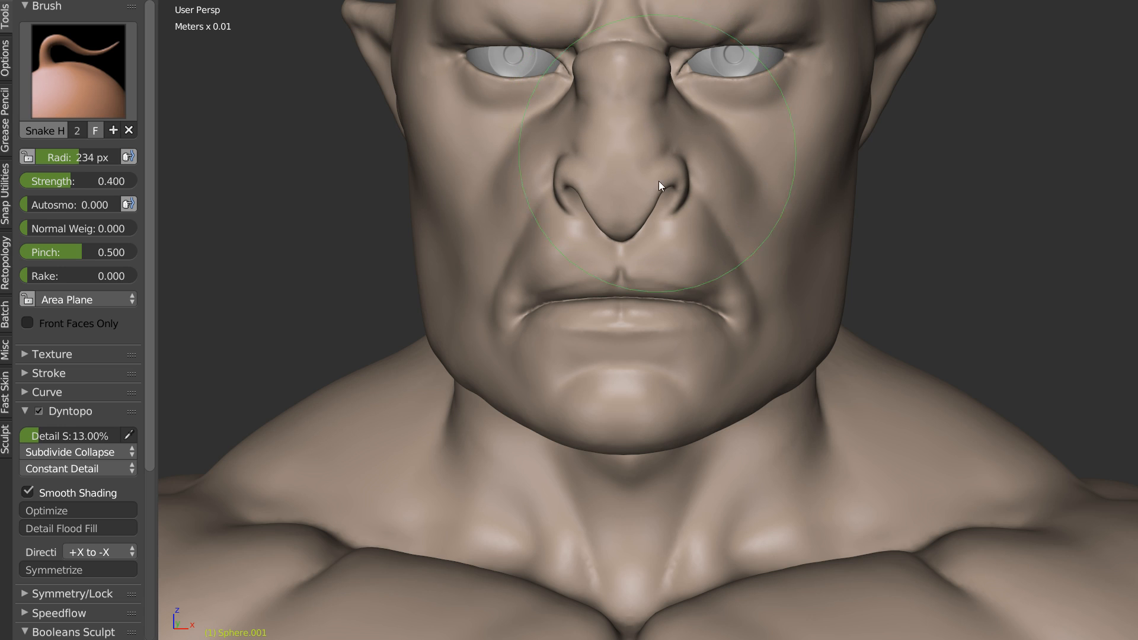
pyautogui.scroll(1, 637, 193)
pyautogui.scroll(-3, 671, 258)
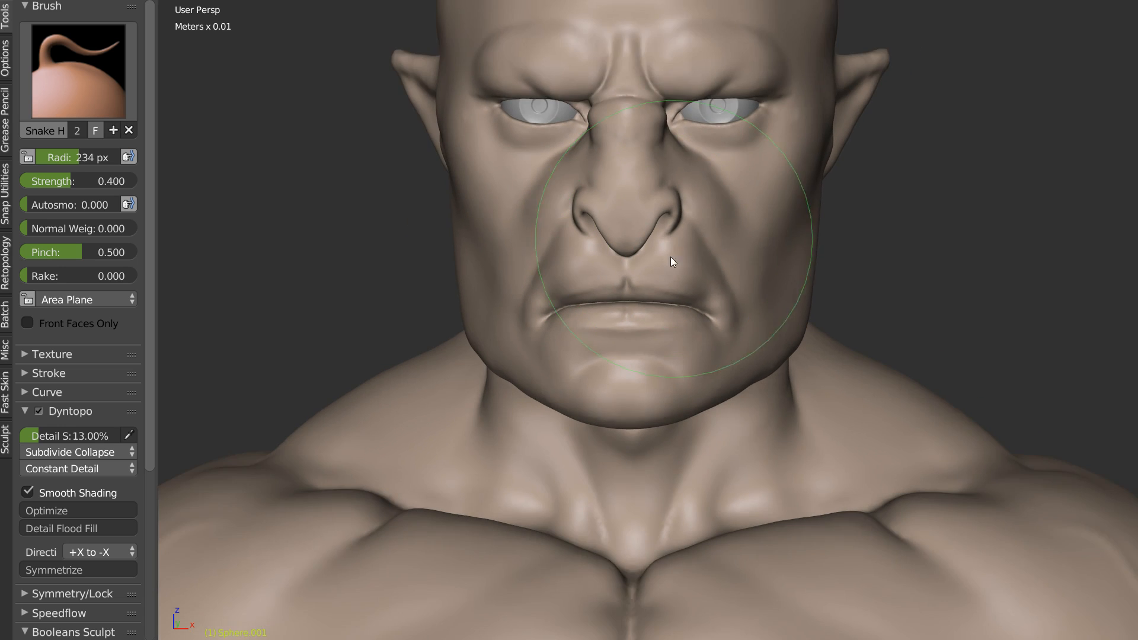
# Step: Nudge the lip line and the opposite mouth corner in front view with the Snake Hook brush
pyautogui.scroll(2, 587, 278)
pyautogui.moveTo(576, 304); pyautogui.dragTo(571, 301)
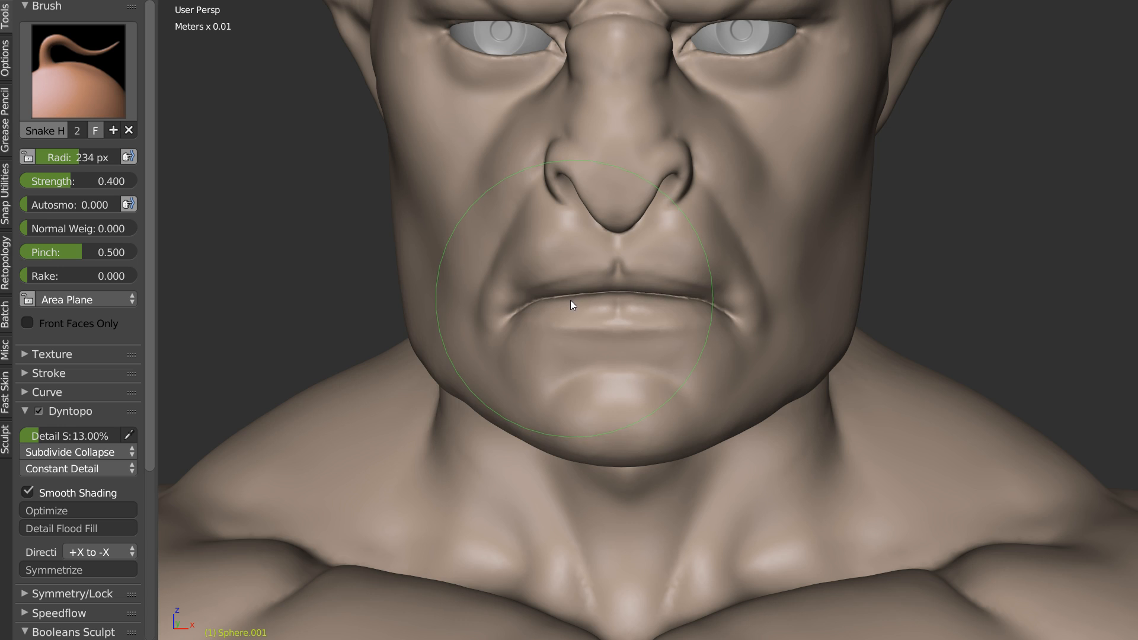
pyautogui.moveTo(497, 317); pyautogui.dragTo(497, 317)
pyautogui.moveTo(571, 299)
pyautogui.mouseDown(button='middle')
pyautogui.moveTo(716, 263)
pyautogui.moveTo(631, 270)
pyautogui.moveTo(650, 280)
pyautogui.mouseUp(button='middle')
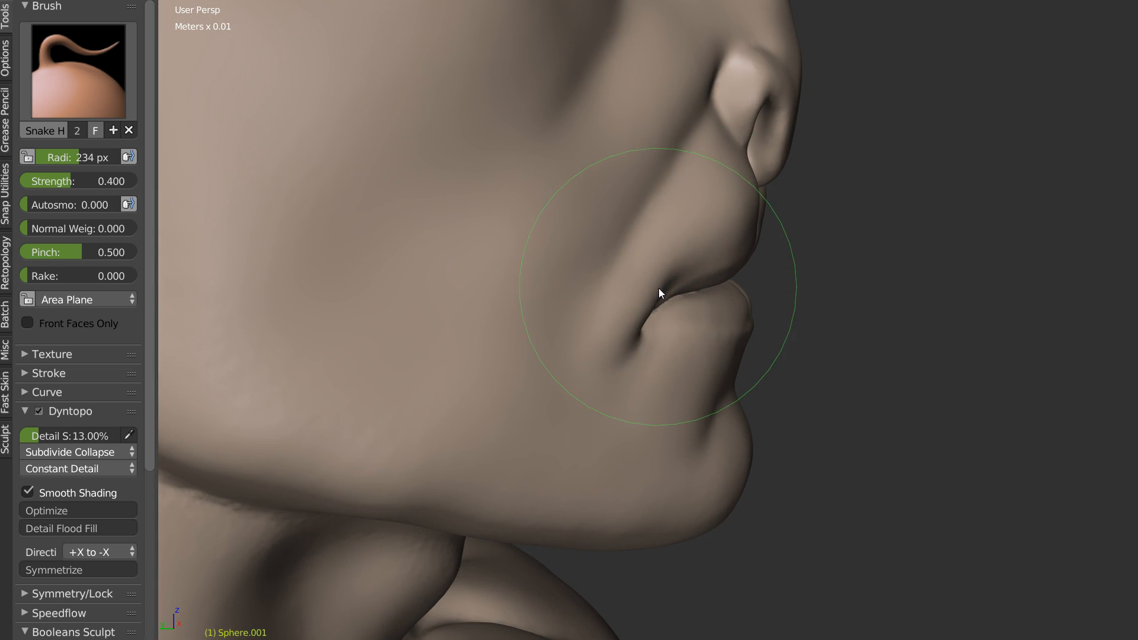
# Step: Pull the nose bridge outward in profile with the Snake Hook brush at strength 0.400 and a 234 px radius
pyautogui.moveTo(771, 237); pyautogui.dragTo(684, 261, button='middle')
pyautogui.scroll(4, 760, 110)
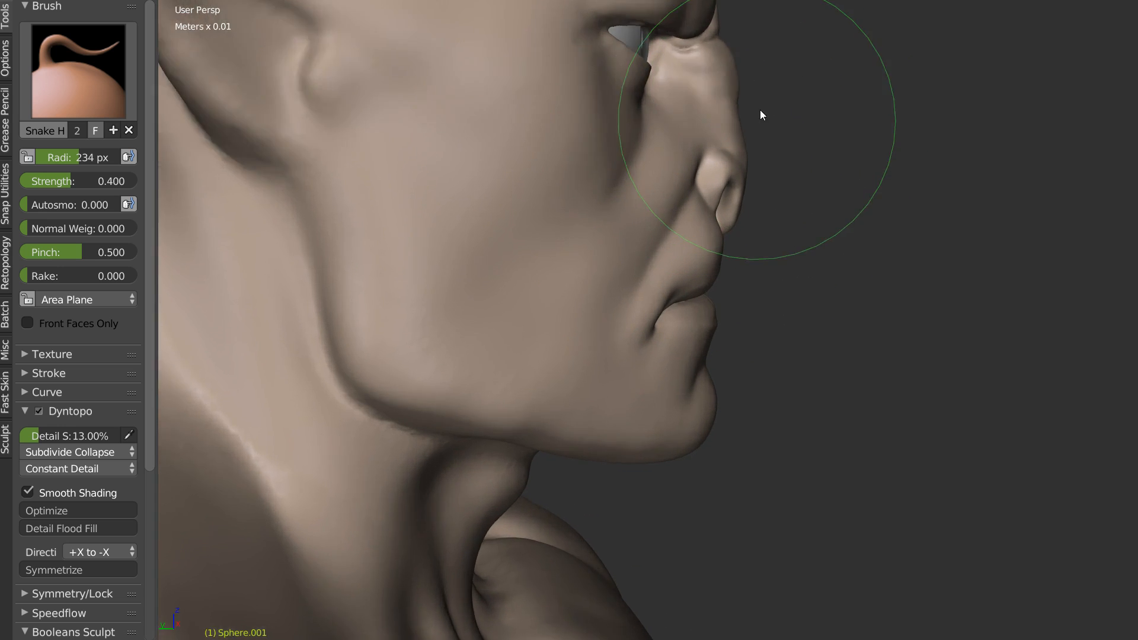
pyautogui.moveTo(747, 94); pyautogui.dragTo(765, 187)
pyautogui.scroll(2, 783, 160)
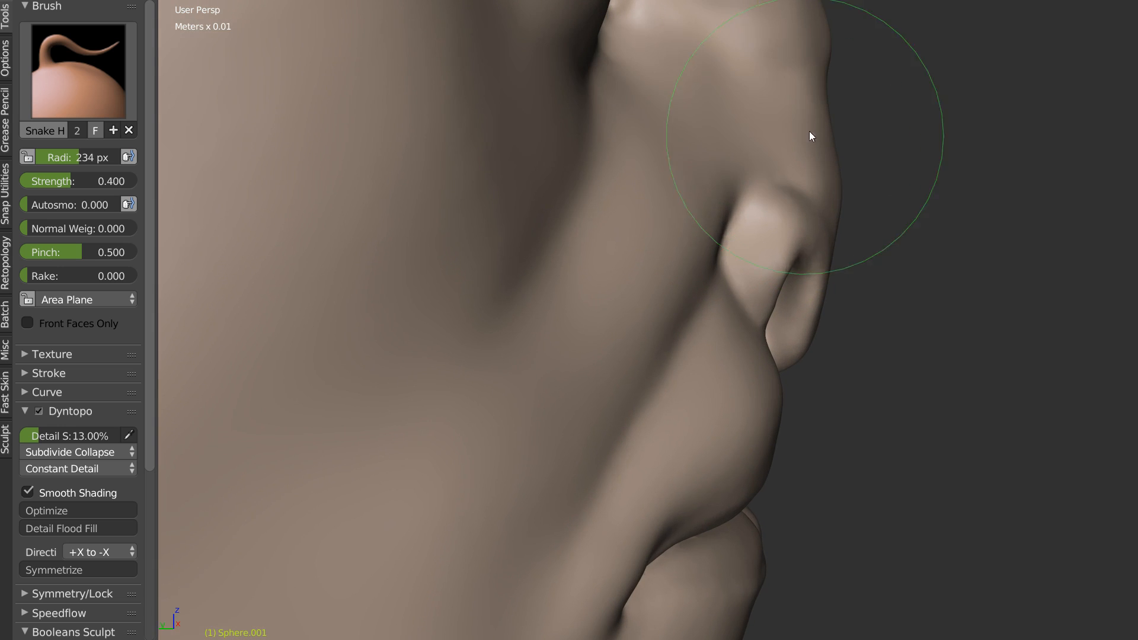
pyautogui.moveTo(829, 106); pyautogui.dragTo(838, 105)
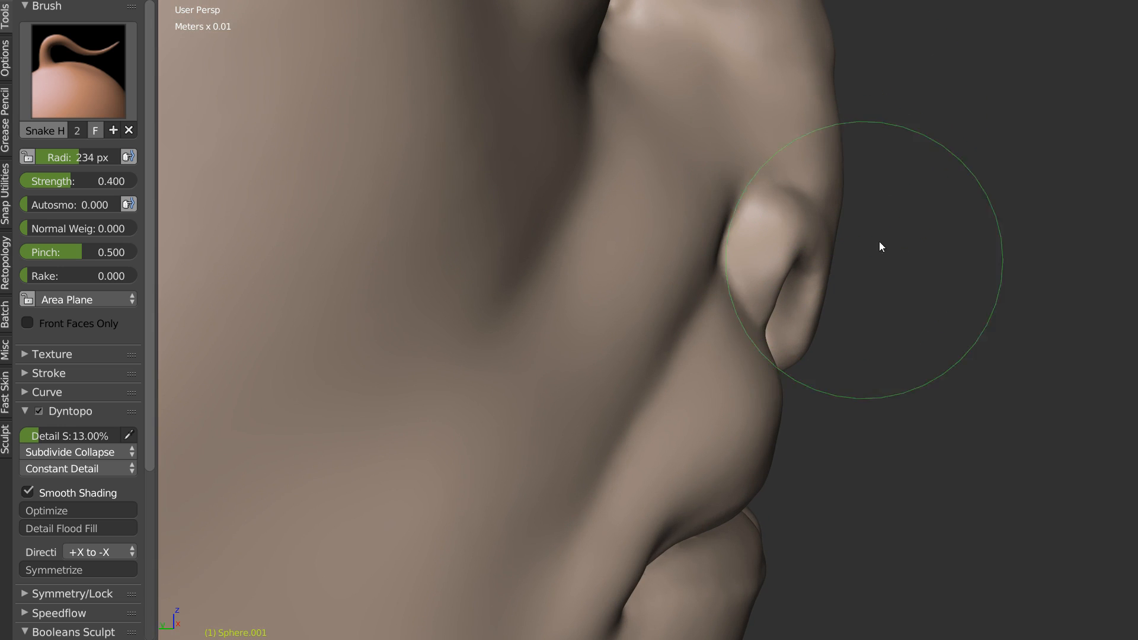
pyautogui.scroll(-1, 848, 242)
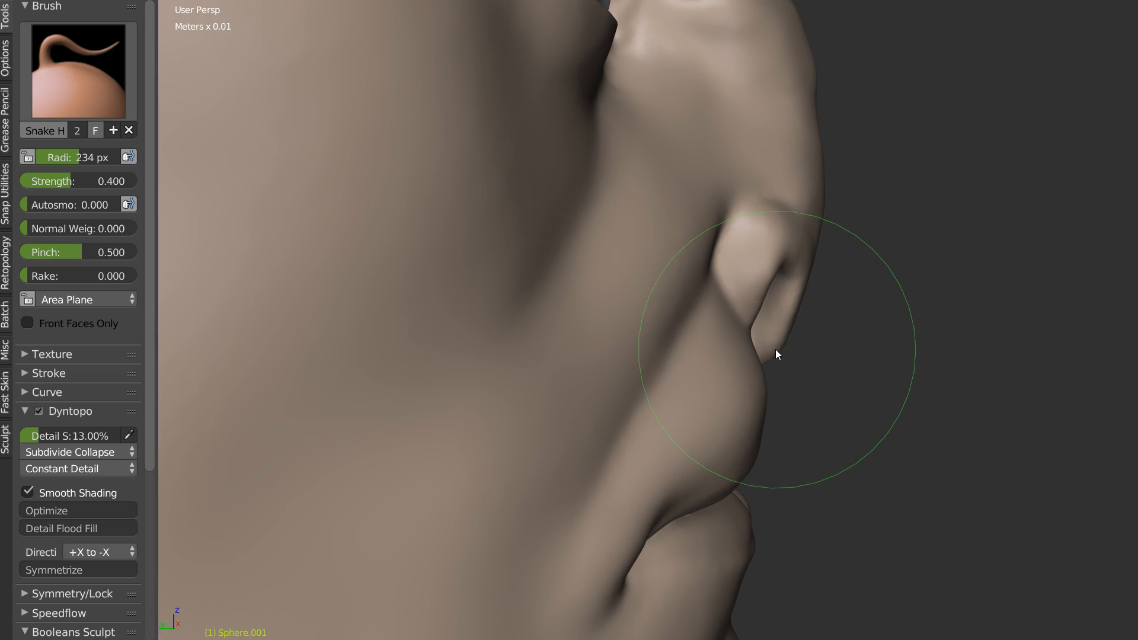
# Step: Smooth the upper lip around the philtrum at strength 0.417 and a 234 px radius, and return to the Snake Hook brush
pyautogui.scroll(-3, 660, 360)
pyautogui.moveTo(784, 303)
pyautogui.mouseDown(button='middle')
pyautogui.moveTo(551, 305)
pyautogui.moveTo(546, 315)
pyautogui.mouseUp(button='middle')
pyautogui.scroll(4, 551, 309)
pyautogui.press('s')
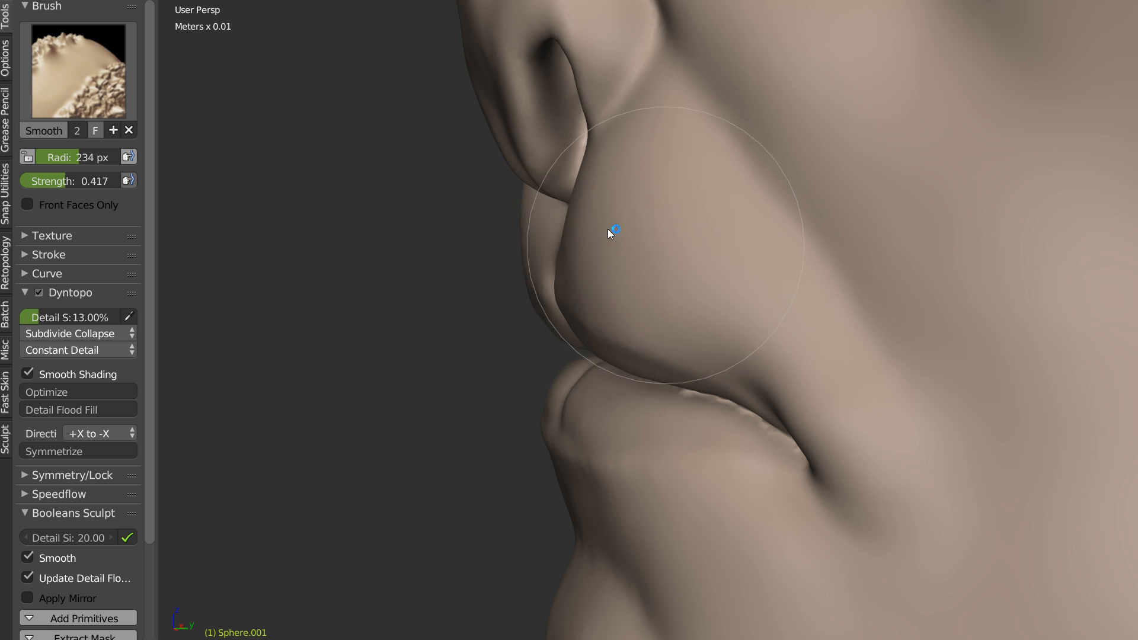
pyautogui.press('k')
pyautogui.moveTo(687, 233); pyautogui.dragTo(728, 228, button='middle')
pyautogui.moveTo(605, 241); pyautogui.dragTo(686, 211, button='middle')
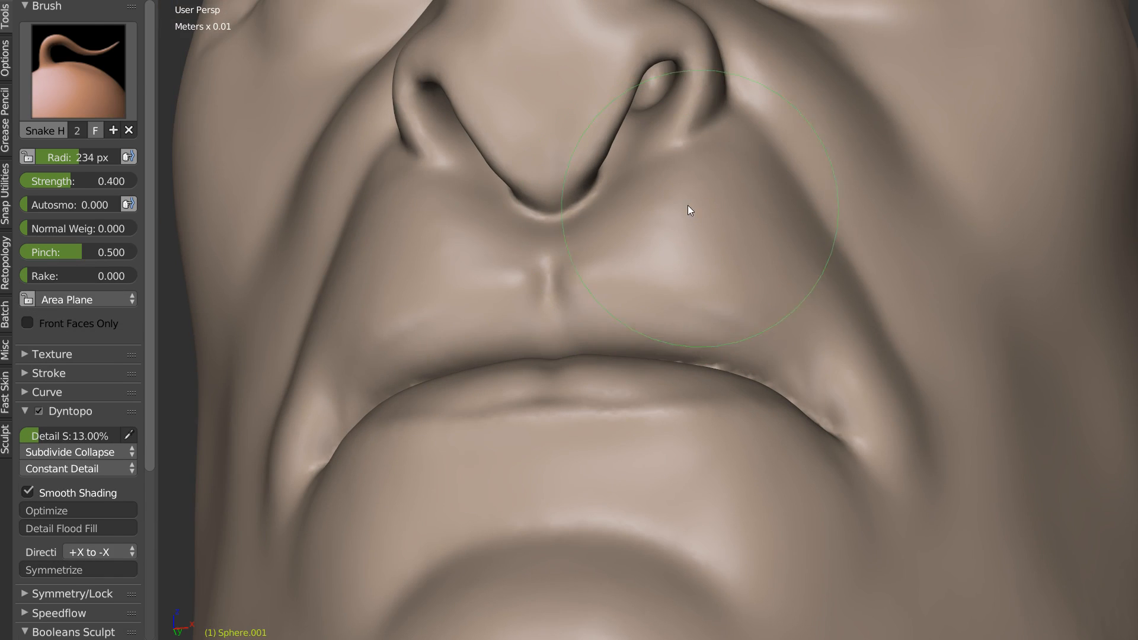
# Step: Crease the upper lip's border from the philtrum toward the mouth corner with the Crease brush at strength 0.250 and a 110 px radius
pyautogui.press('s')
pyautogui.press('k')
pyautogui.moveTo(675, 261)
pyautogui.mouseDown(button='middle')
pyautogui.moveTo(603, 284)
pyautogui.moveTo(590, 304)
pyautogui.moveTo(642, 298)
pyautogui.mouseUp(button='middle')
pyautogui.hotkey('shift', 'c')
pyautogui.press('f')
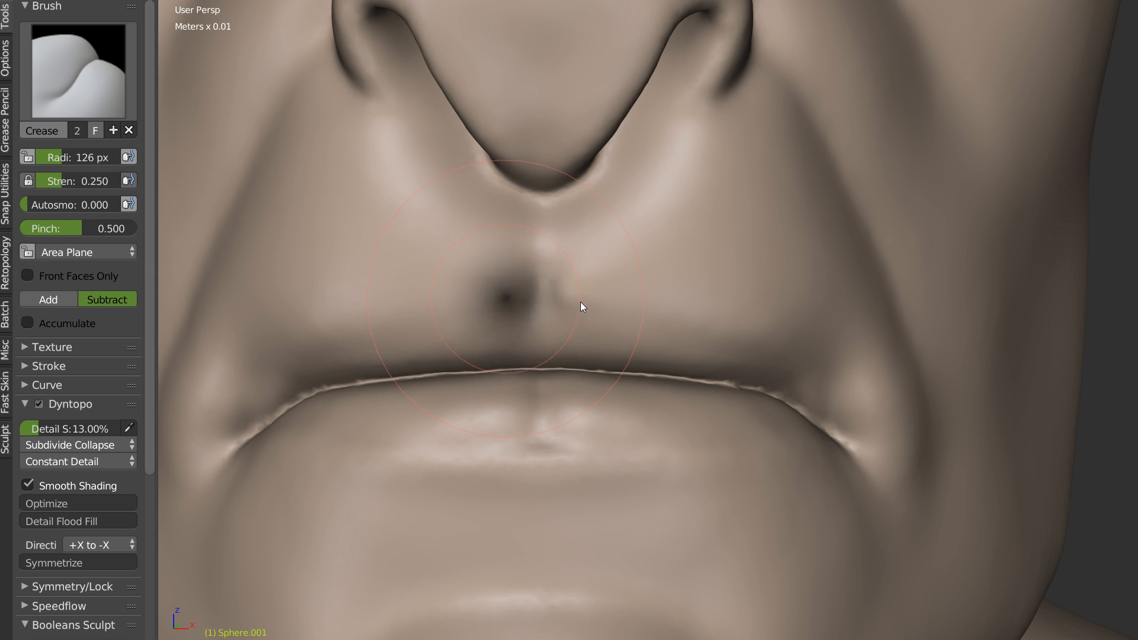
pyautogui.click(570, 294)
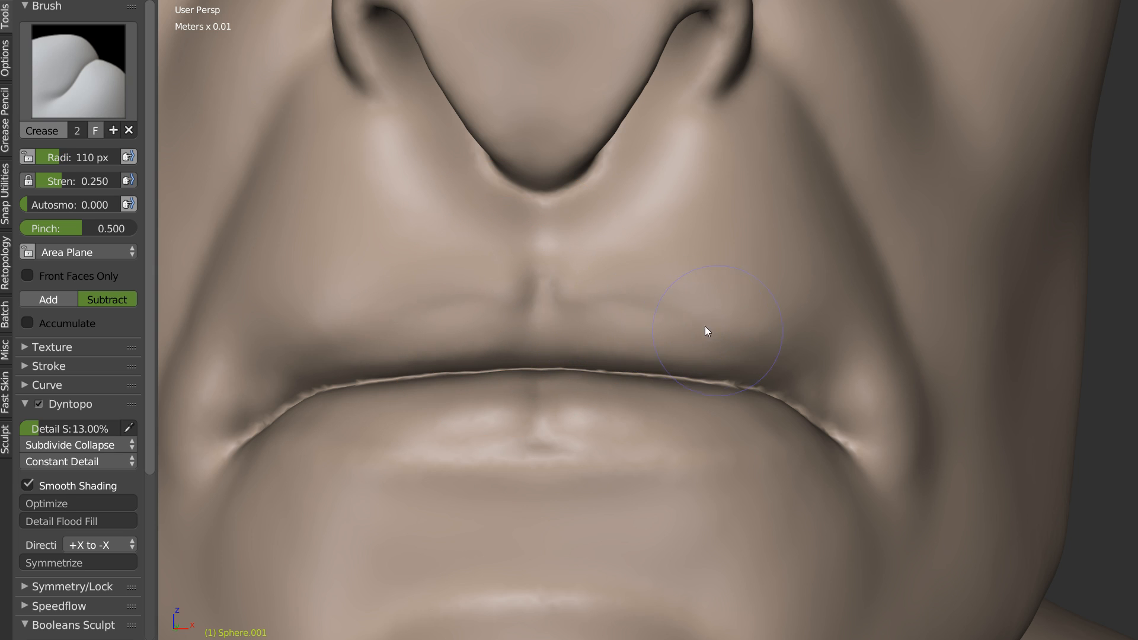
pyautogui.moveTo(696, 325)
pyautogui.mouseDown(button='middle')
pyautogui.moveTo(749, 338)
pyautogui.moveTo(625, 321)
pyautogui.mouseUp(button='middle')
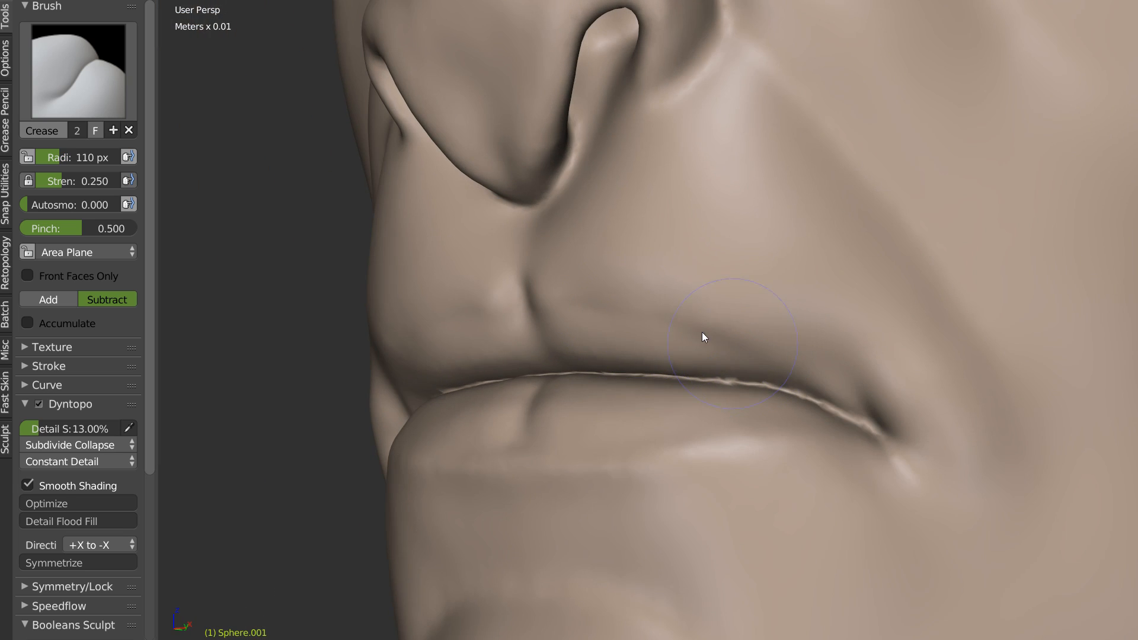
pyautogui.moveTo(786, 371)
pyautogui.mouseDown()
pyautogui.moveTo(876, 413)
pyautogui.moveTo(864, 424)
pyautogui.mouseUp()
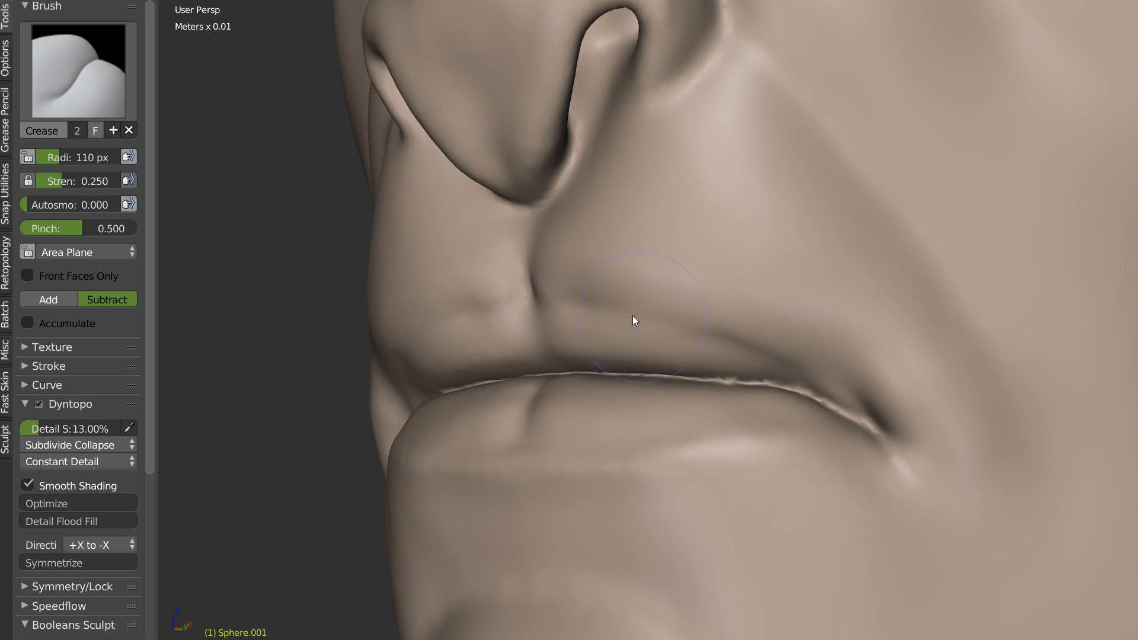
# Step: Examine the creased upper lip and the lower face from the front
pyautogui.moveTo(602, 280); pyautogui.dragTo(702, 286, button='middle')
pyautogui.scroll(-4, 664, 305)
pyautogui.moveTo(632, 321); pyautogui.dragTo(584, 296, button='middle')
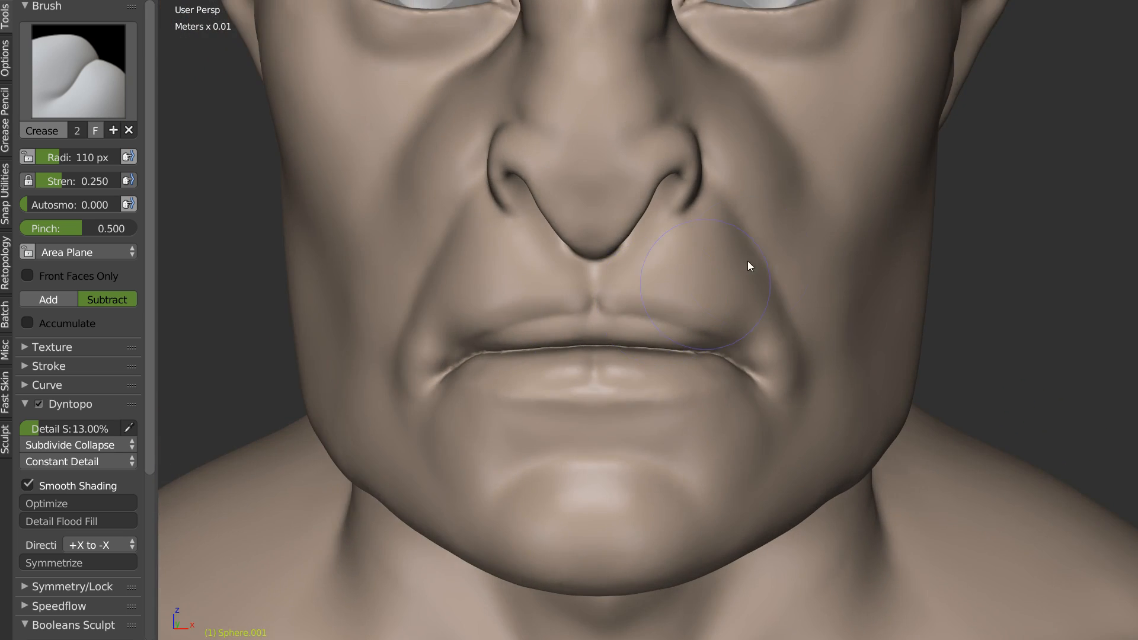
pyautogui.scroll(-5, 609, 313)
pyautogui.moveTo(798, 186)
pyautogui.mouseDown(button='middle')
pyautogui.moveTo(574, 310)
pyautogui.moveTo(620, 333)
pyautogui.mouseUp(button='middle')
pyautogui.scroll(5, 622, 307)
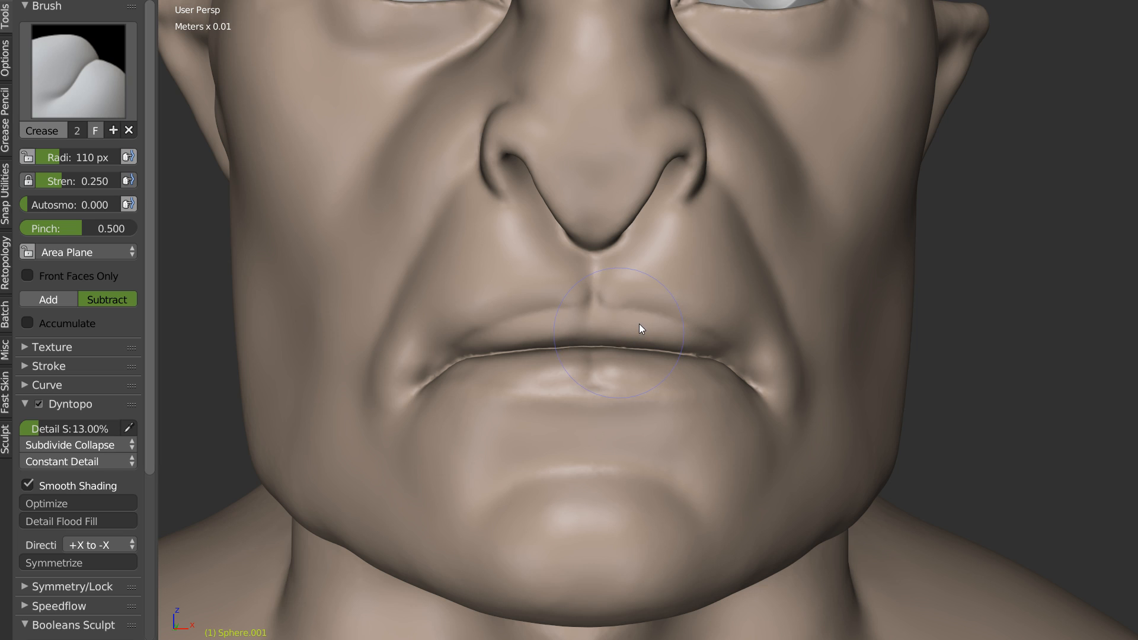
pyautogui.moveTo(682, 303); pyautogui.dragTo(668, 314, button='middle')
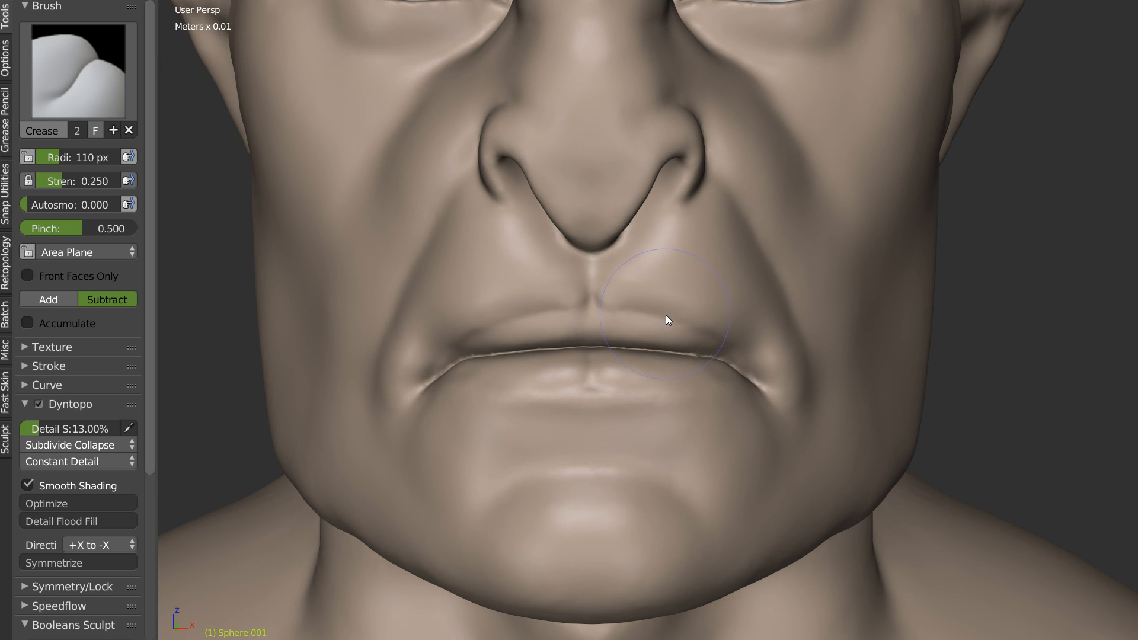
# Step: Undo the last stroke, then re-crease the upper lip's border out to the mouth corner and smooth the skin above it
pyautogui.hotkey('ctrl', 'z')
pyautogui.moveTo(647, 315)
pyautogui.mouseDown(button='middle')
pyautogui.moveTo(669, 307)
pyautogui.moveTo(640, 319)
pyautogui.mouseUp(button='middle')
pyautogui.scroll(2, 670, 281)
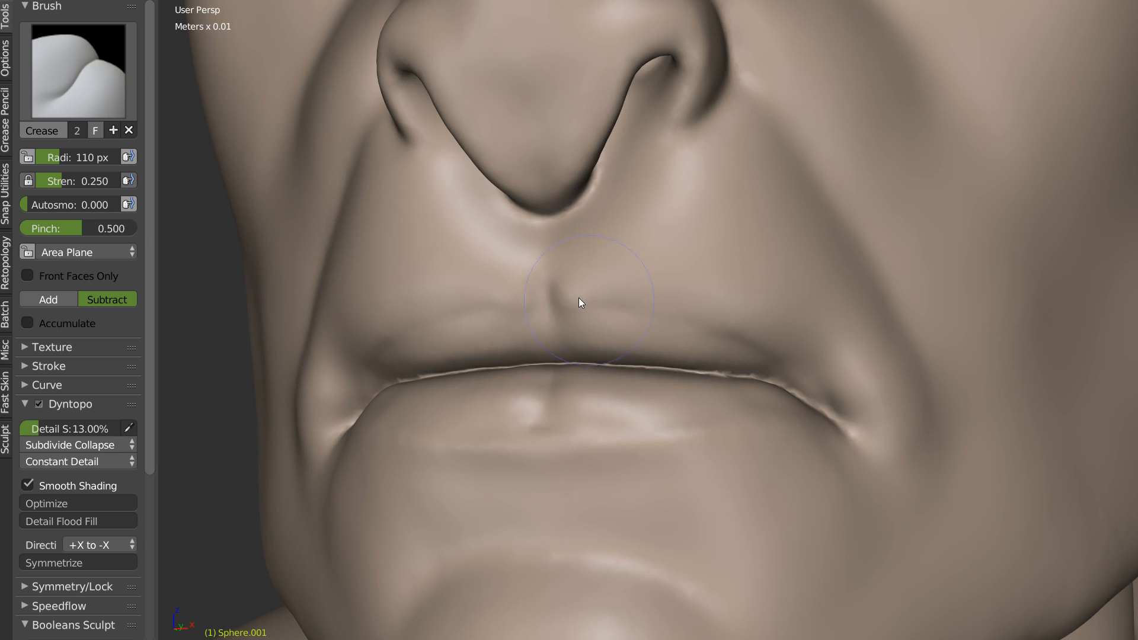
pyautogui.moveTo(579, 301); pyautogui.dragTo(603, 313, button='middle')
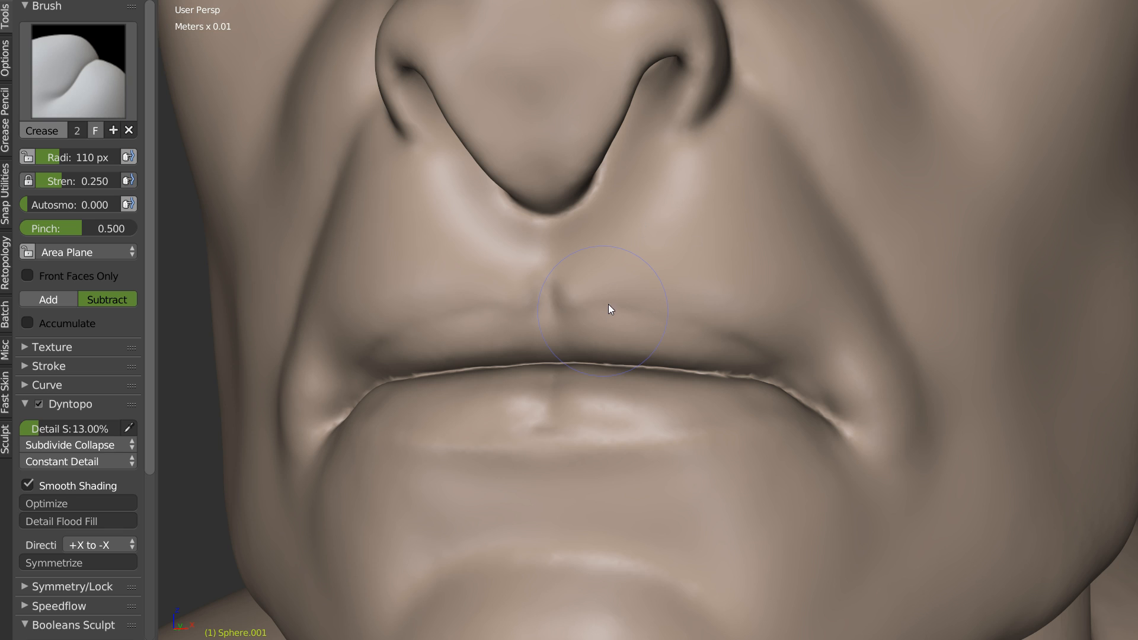
pyautogui.moveTo(620, 326); pyautogui.dragTo(603, 298, button='middle')
pyautogui.scroll(1, 603, 297)
pyautogui.moveTo(520, 309); pyautogui.dragTo(686, 330)
pyautogui.moveTo(791, 371); pyautogui.dragTo(873, 418)
pyautogui.moveTo(756, 347)
pyautogui.keyDown('shift'); pyautogui.mouseDown()
pyautogui.moveTo(856, 354)
pyautogui.moveTo(659, 256)
pyautogui.moveTo(616, 290)
pyautogui.mouseUp(); pyautogui.keyUp('shift')
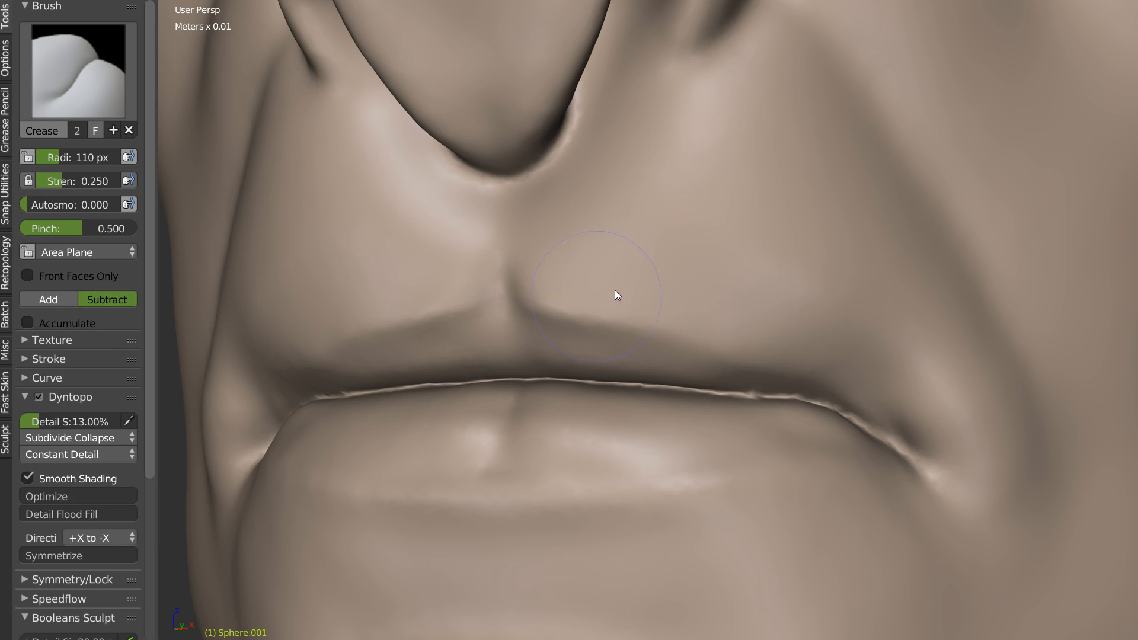
# Step: Fill out the lips with the Clay brush at strength 0.442 and a 110 px radius, smoothing along the lip line
pyautogui.press('w')
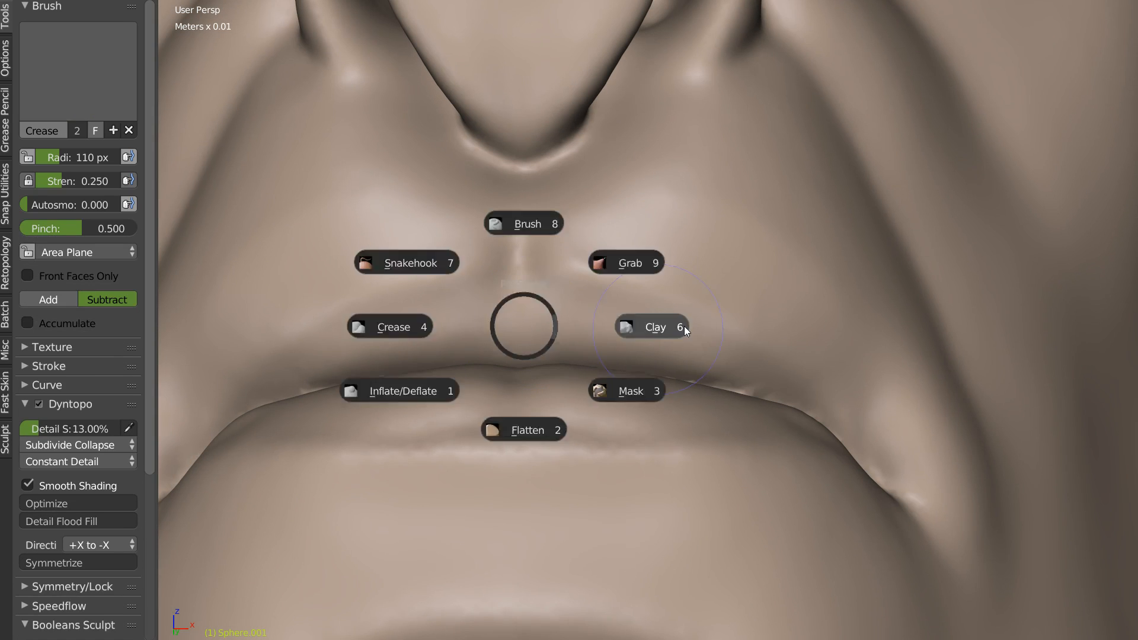
pyautogui.click(682, 325)
pyautogui.moveTo(653, 328)
pyautogui.mouseDown()
pyautogui.moveTo(759, 382)
pyautogui.moveTo(539, 344)
pyautogui.moveTo(566, 307)
pyautogui.mouseUp()
pyautogui.moveTo(705, 388)
pyautogui.keyDown('shift'); pyautogui.mouseDown()
pyautogui.moveTo(747, 400)
pyautogui.moveTo(643, 364)
pyautogui.mouseUp(); pyautogui.keyUp('shift')
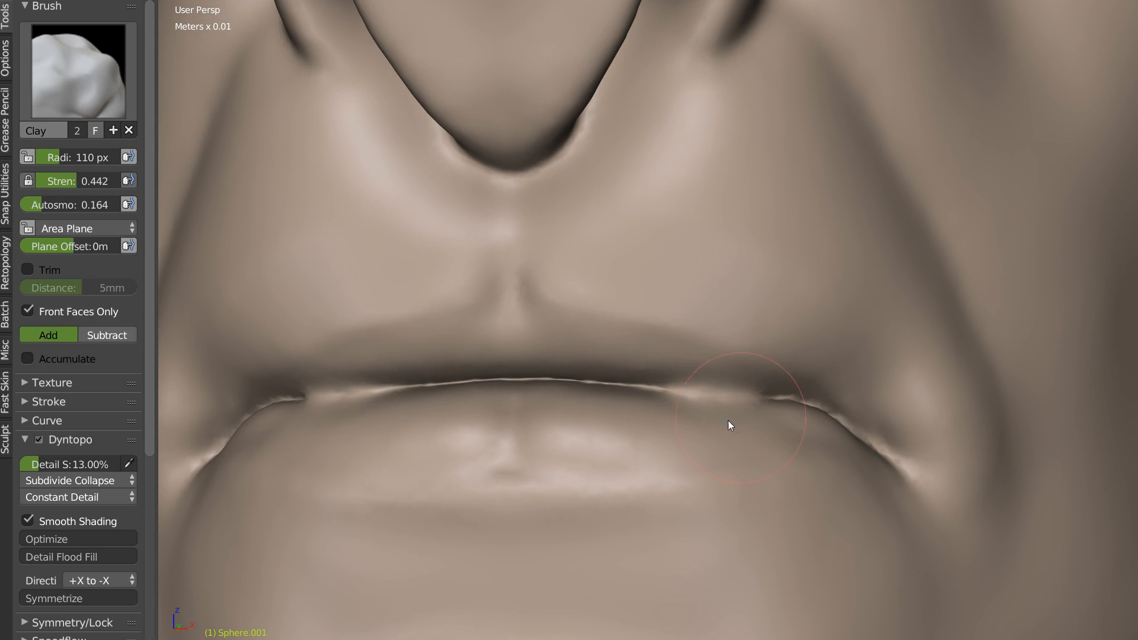
pyautogui.moveTo(728, 421); pyautogui.dragTo(773, 389)
# Step: Build up clay along the upper lip's lower edge from the centre out to the mouth corner
pyautogui.moveTo(773, 389)
pyautogui.mouseDown(button='middle')
pyautogui.moveTo(715, 398)
pyautogui.moveTo(746, 380)
pyautogui.moveTo(718, 310)
pyautogui.mouseUp(button='middle')
pyautogui.moveTo(597, 372)
pyautogui.mouseDown()
pyautogui.moveTo(818, 397)
pyautogui.moveTo(632, 375)
pyautogui.moveTo(841, 383)
pyautogui.moveTo(895, 394)
pyautogui.moveTo(922, 414)
pyautogui.moveTo(572, 366)
pyautogui.moveTo(812, 391)
pyautogui.moveTo(1027, 446)
pyautogui.moveTo(773, 372)
pyautogui.mouseUp()
pyautogui.moveTo(446, 348)
pyautogui.mouseDown()
pyautogui.moveTo(407, 358)
pyautogui.moveTo(785, 390)
pyautogui.mouseUp()
pyautogui.moveTo(576, 375); pyautogui.dragTo(931, 406)
pyautogui.scroll(-1, 699, 438)
pyautogui.moveTo(889, 338); pyautogui.dragTo(842, 331, button='middle')
pyautogui.moveTo(895, 391); pyautogui.dragTo(795, 383, button='middle')
# Step: Set the brush radius to 189 px and smooth the area between the nostril and the upper lip at strength 0.417
pyautogui.press('w')
pyautogui.scroll(-2, 812, 391)
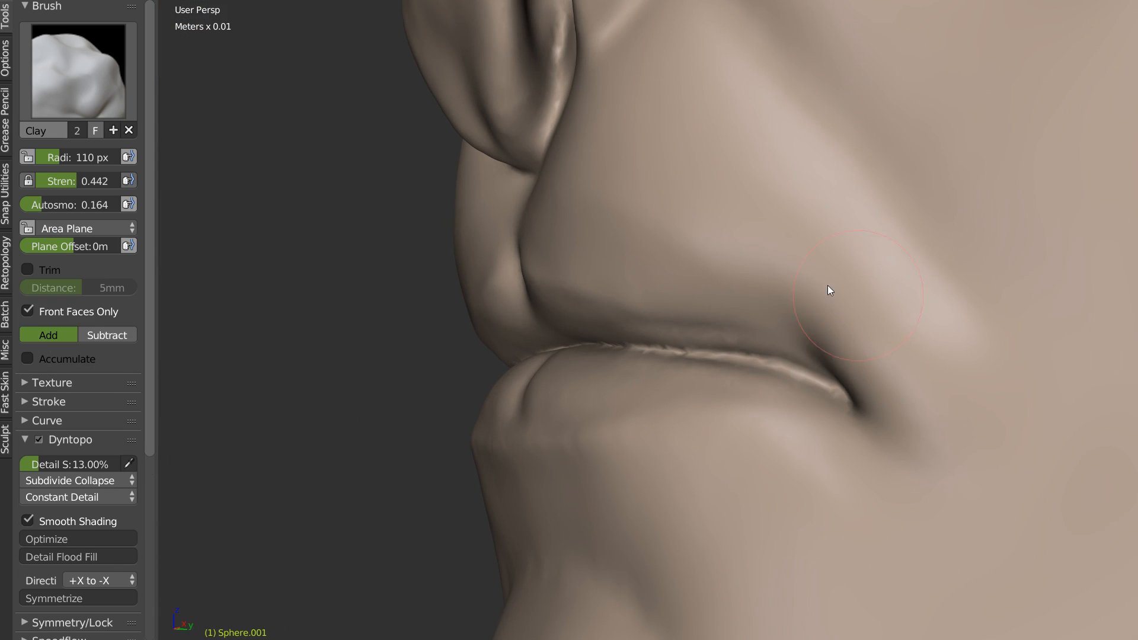
pyautogui.press('f')
pyautogui.click(805, 337)
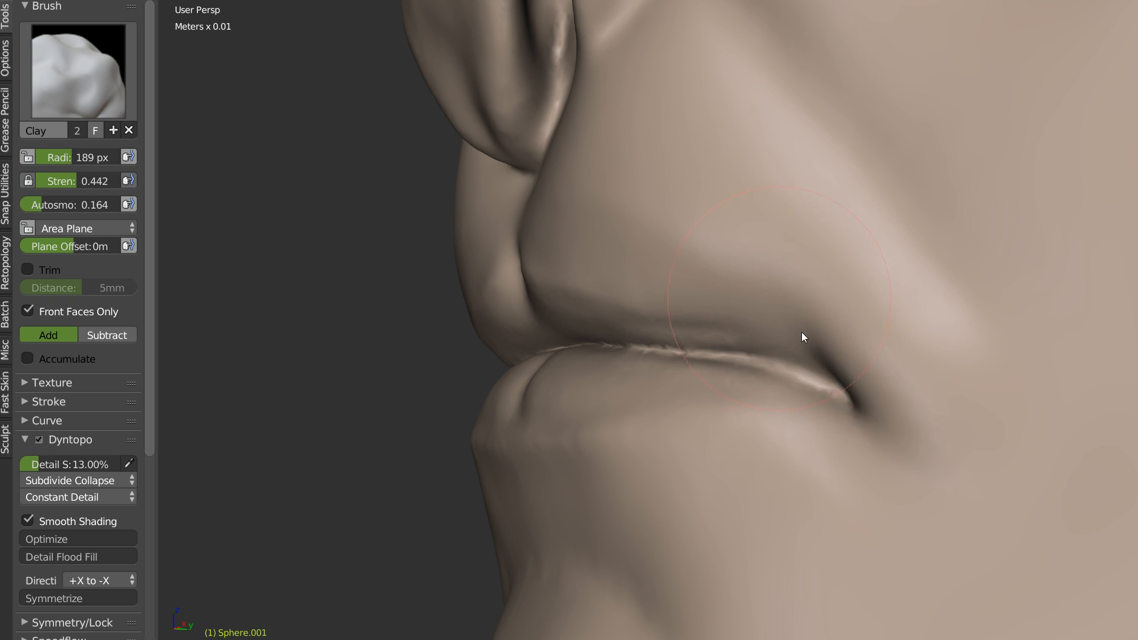
pyautogui.moveTo(742, 294); pyautogui.dragTo(797, 286, button='middle')
pyautogui.hotkey('shift', 's')
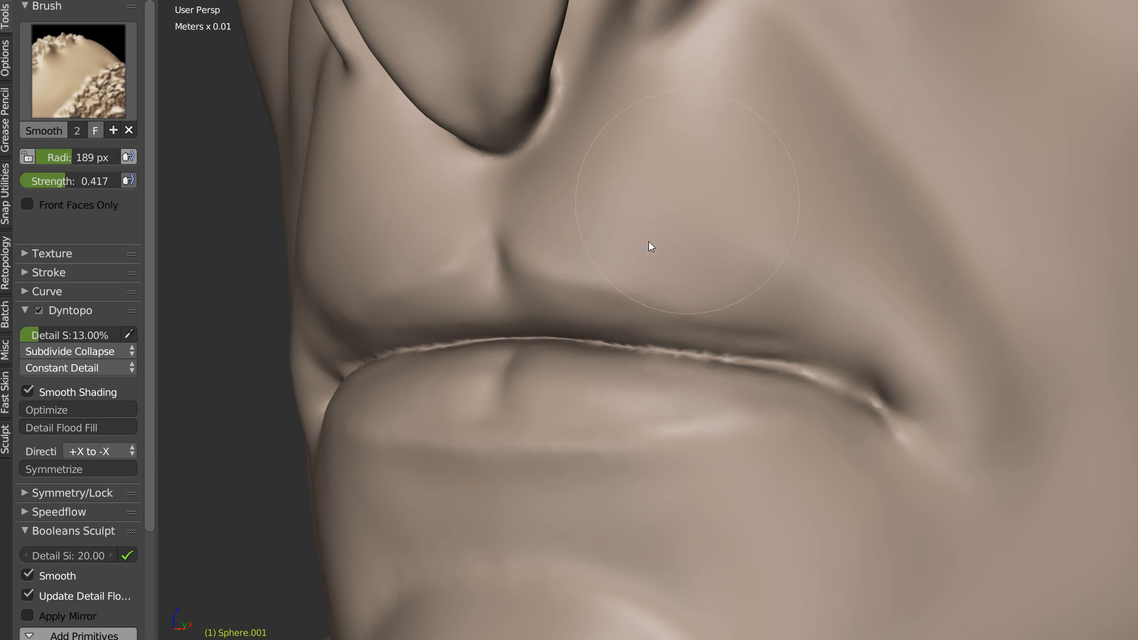
pyautogui.keyDown('shift'); pyautogui.moveTo(745, 140); pyautogui.dragTo(684, 189); pyautogui.keyUp('shift')
# Step: Crease a vertical groove down the centre of the nose tip with the Crease brush at strength 0.250 and a 189 px radius
pyautogui.scroll(-4, 700, 214)
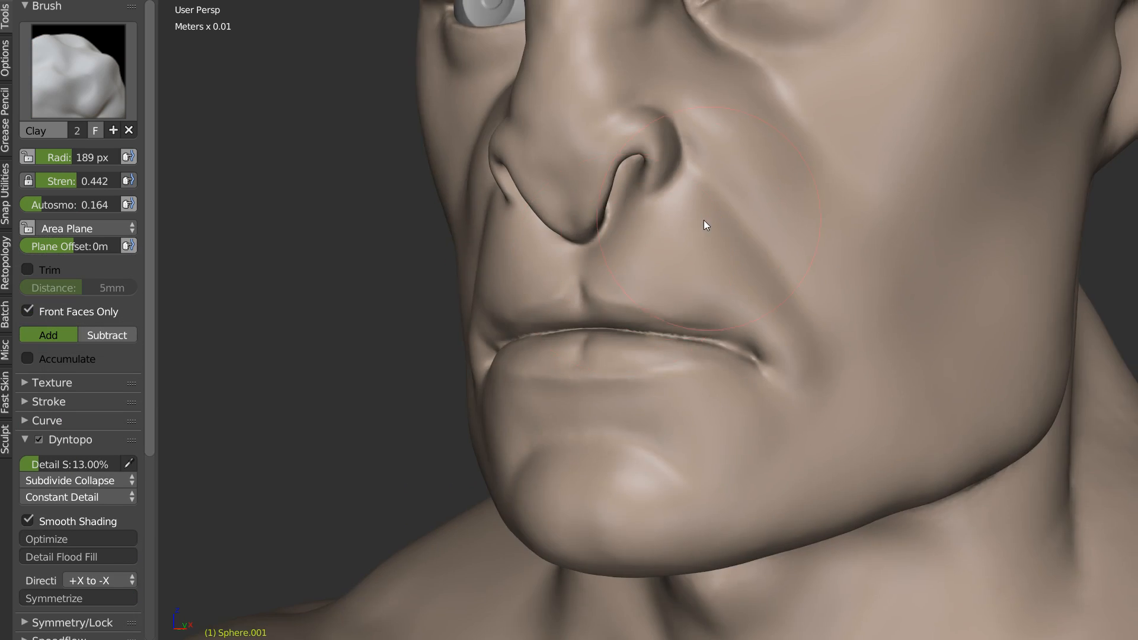
pyautogui.moveTo(703, 219); pyautogui.dragTo(752, 207, button='middle')
pyautogui.scroll(6, 664, 147)
pyautogui.keyDown('shift'); pyautogui.moveTo(664, 147); pyautogui.dragTo(742, 314, button='middle'); pyautogui.keyUp('shift')
pyautogui.moveTo(640, 120)
pyautogui.keyDown('shift'); pyautogui.mouseDown(button='middle')
pyautogui.moveTo(727, 286)
pyautogui.moveTo(722, 277)
pyautogui.mouseUp(button='middle'); pyautogui.keyUp('shift')
pyautogui.hotkey('shift', 'c')
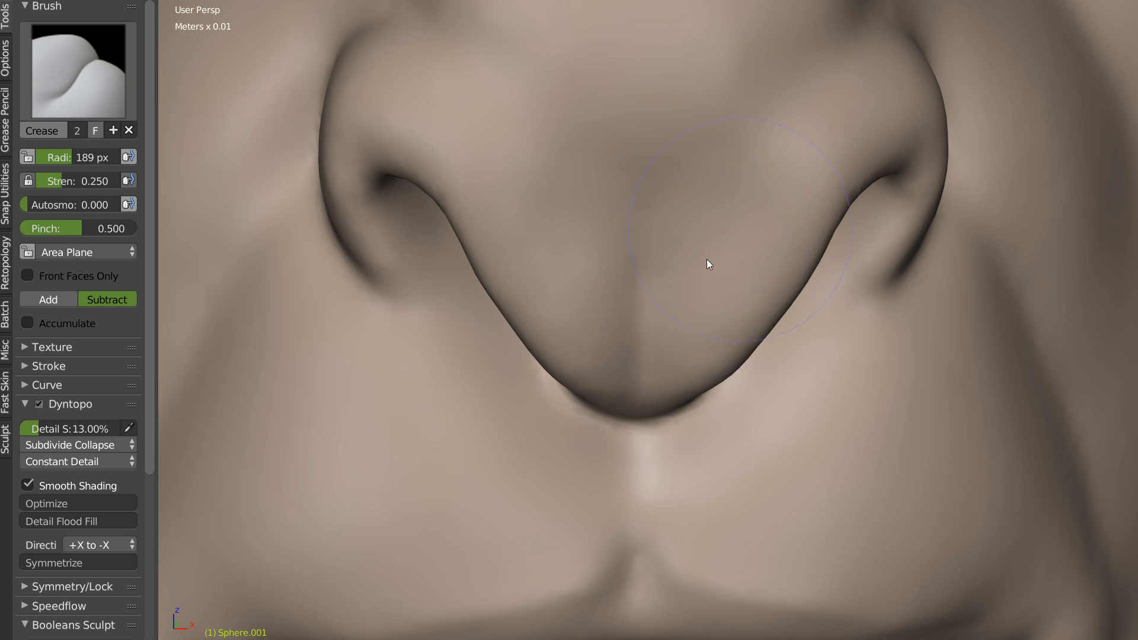
pyautogui.moveTo(646, 208); pyautogui.dragTo(649, 293)
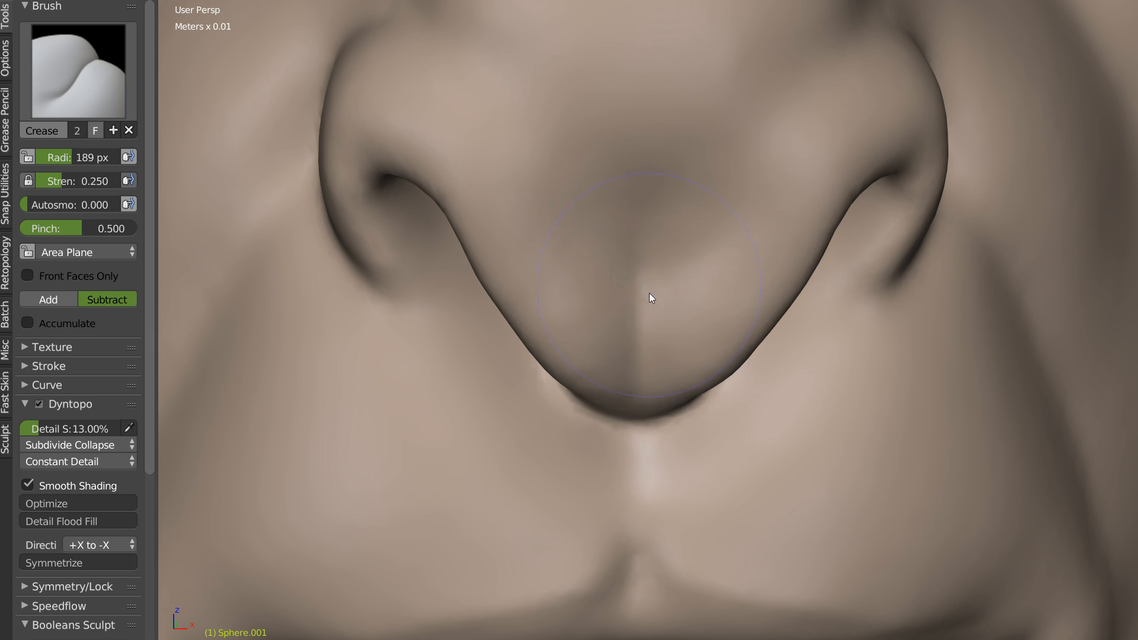
pyautogui.keyDown('ctrl'); pyautogui.moveTo(738, 144); pyautogui.dragTo(558, 439, button='middle'); pyautogui.keyUp('ctrl')
pyautogui.moveTo(679, 272)
pyautogui.mouseDown(button='middle')
pyautogui.moveTo(596, 262)
pyautogui.moveTo(660, 258)
pyautogui.moveTo(681, 223)
pyautogui.moveTo(666, 240)
pyautogui.mouseUp(button='middle')
# Step: Build up the nostril wing and blend its base into the cheek with the Clay brush at strength 0.442 and a 138 px radius
pyautogui.press('c')
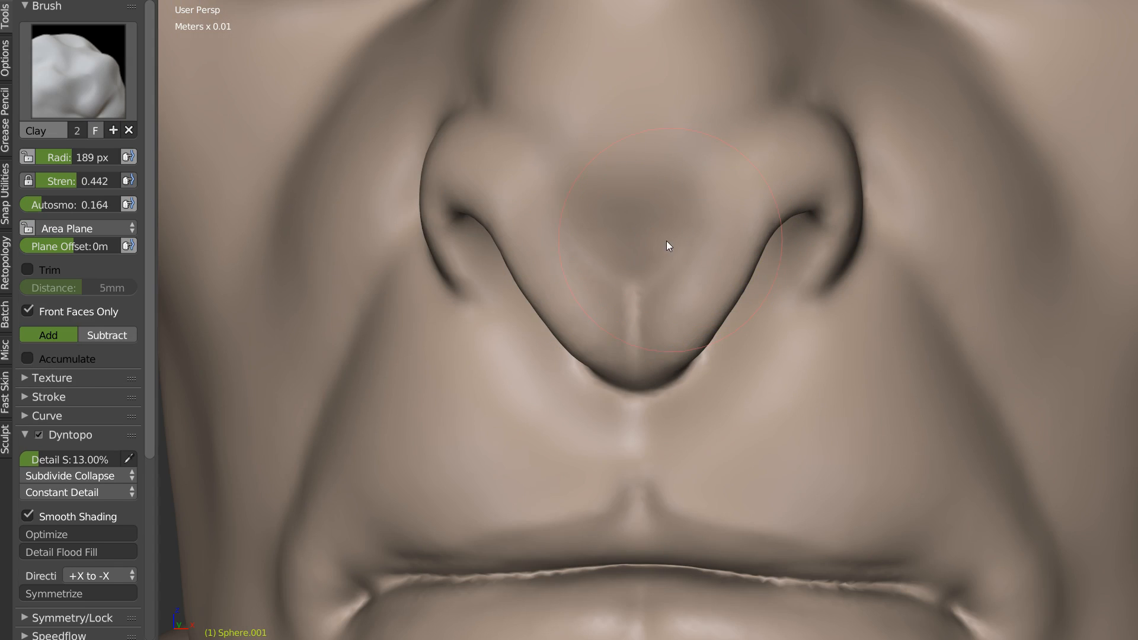
pyautogui.press('f')
pyautogui.click(599, 244)
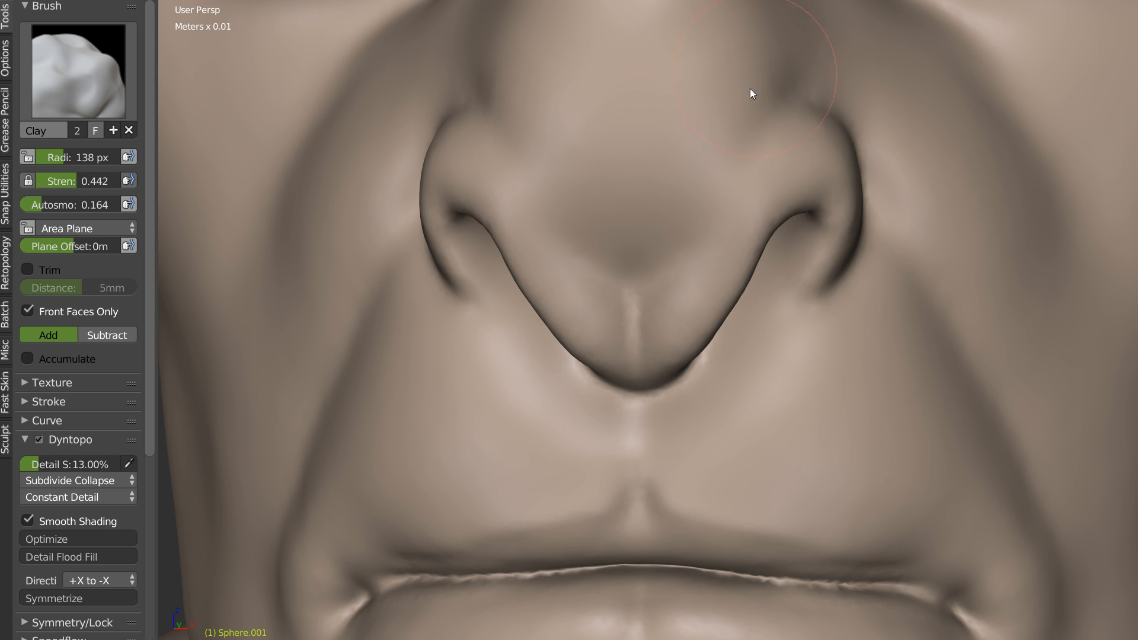
pyautogui.moveTo(794, 162)
pyautogui.mouseDown(button='middle')
pyautogui.moveTo(742, 241)
pyautogui.moveTo(818, 307)
pyautogui.moveTo(762, 330)
pyautogui.moveTo(798, 310)
pyautogui.moveTo(771, 310)
pyautogui.mouseUp(button='middle')
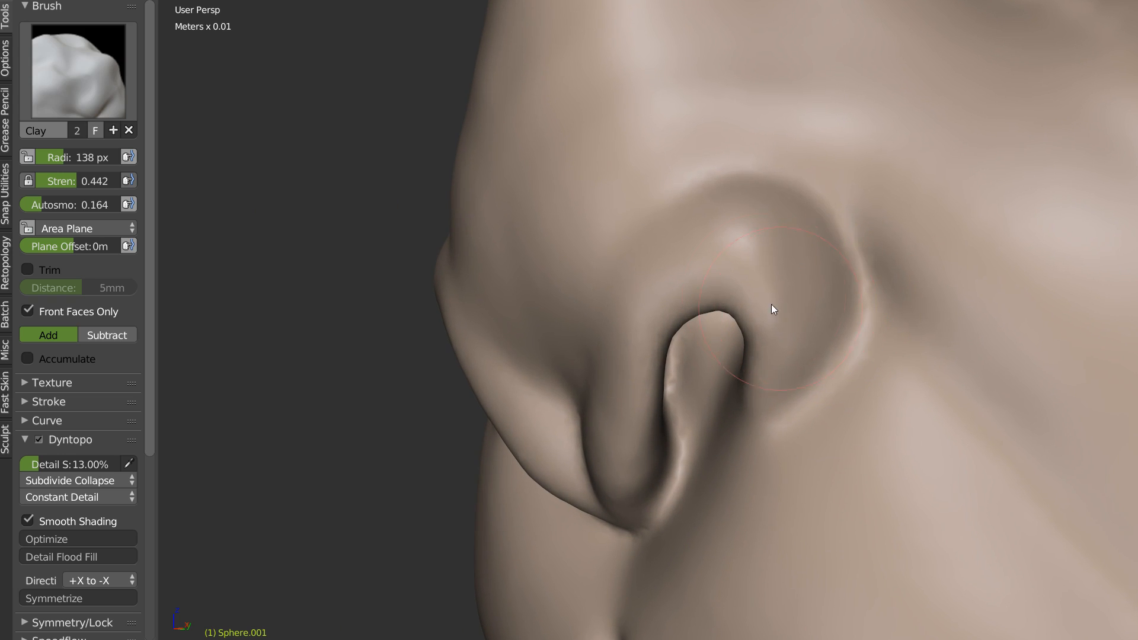
pyautogui.moveTo(794, 333)
pyautogui.mouseDown()
pyautogui.moveTo(786, 378)
pyautogui.moveTo(832, 306)
pyautogui.moveTo(812, 330)
pyautogui.moveTo(813, 230)
pyautogui.mouseUp()
pyautogui.moveTo(760, 347)
pyautogui.mouseDown(button='middle')
pyautogui.moveTo(834, 338)
pyautogui.moveTo(872, 251)
pyautogui.moveTo(839, 316)
pyautogui.moveTo(844, 362)
pyautogui.mouseUp(button='middle')
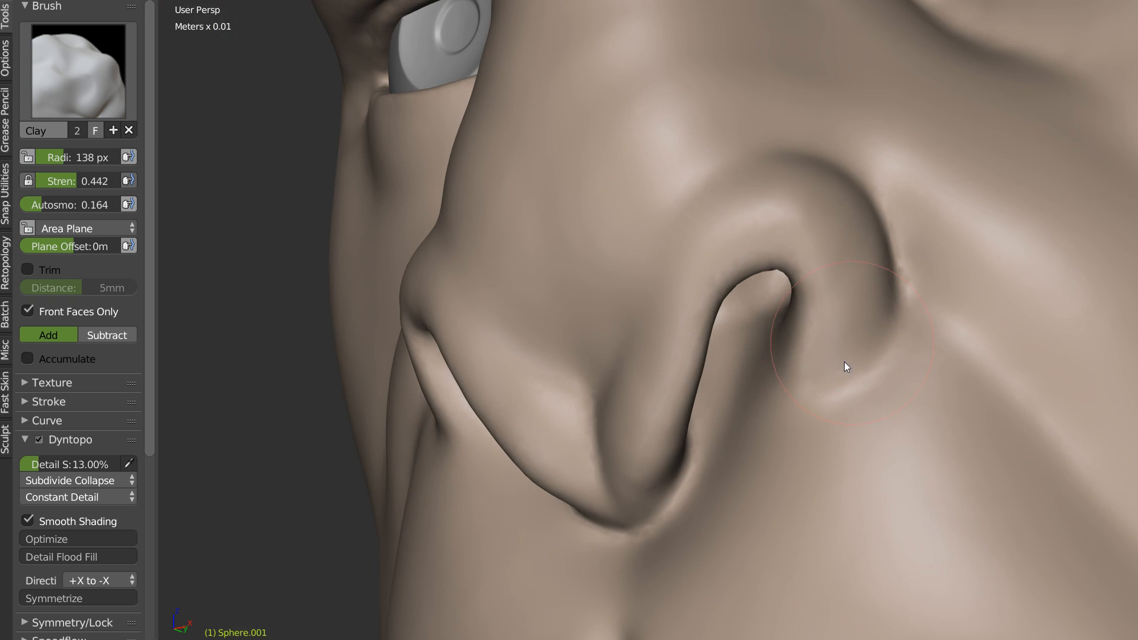
pyautogui.moveTo(795, 410)
pyautogui.mouseDown()
pyautogui.moveTo(859, 369)
pyautogui.moveTo(876, 283)
pyautogui.moveTo(845, 204)
pyautogui.mouseUp()
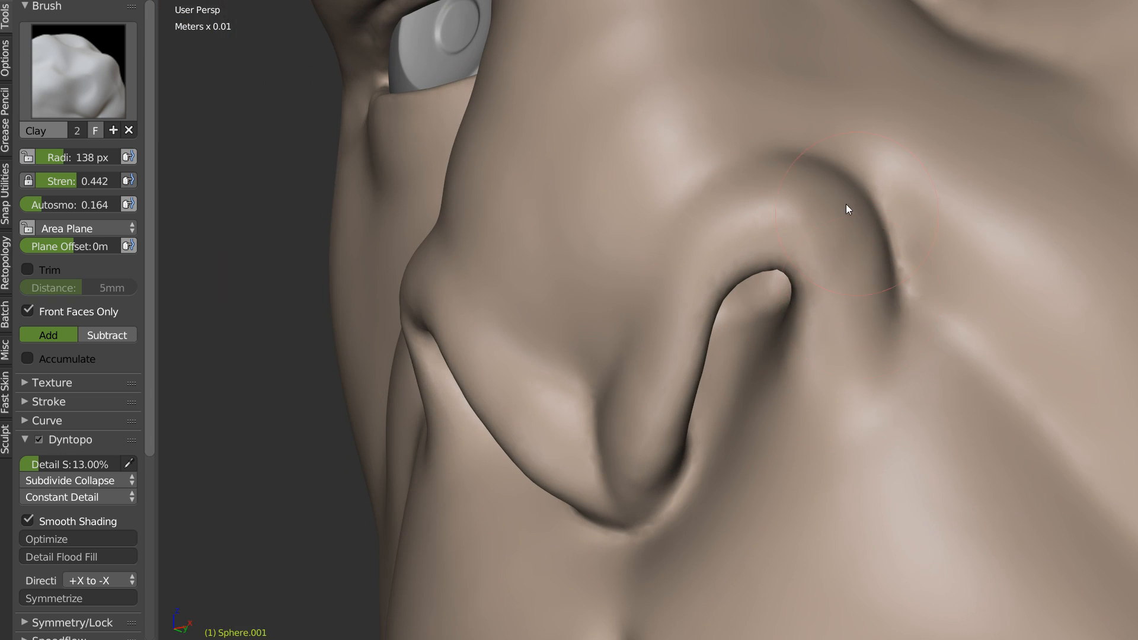
# Step: Switch to the SculptDraw brush and smooth the fold beside the nostril wing
pyautogui.moveTo(846, 204); pyautogui.dragTo(834, 294, button='middle')
pyautogui.press('x')
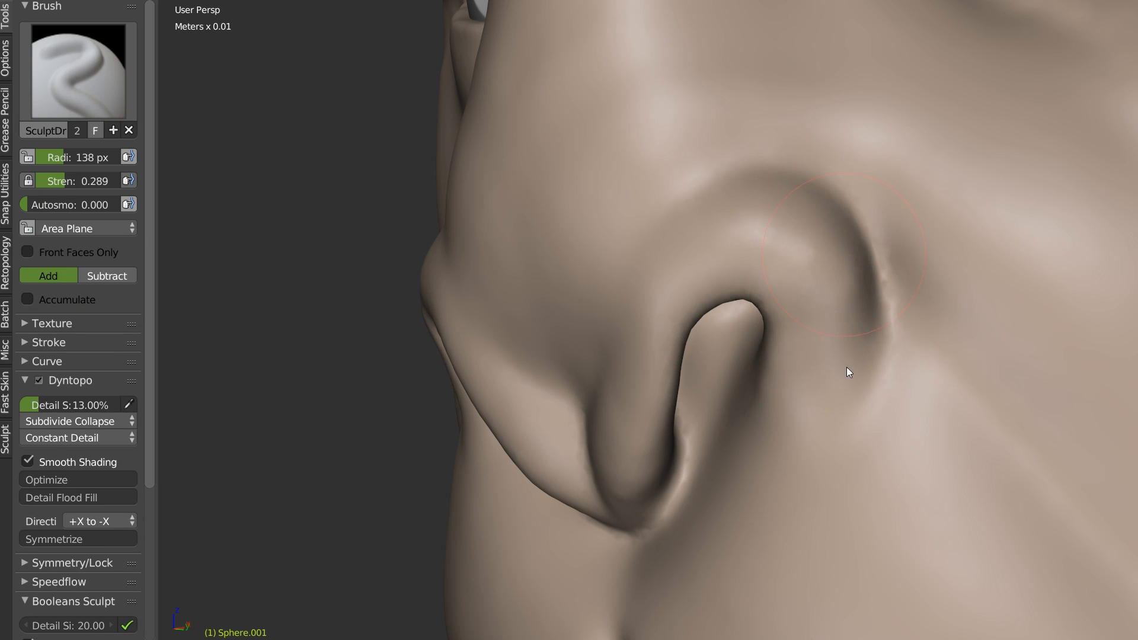
pyautogui.moveTo(846, 354); pyautogui.dragTo(871, 303, button='middle')
pyautogui.press('s')
pyautogui.keyDown('shift'); pyautogui.moveTo(912, 264); pyautogui.dragTo(925, 297); pyautogui.keyUp('shift')
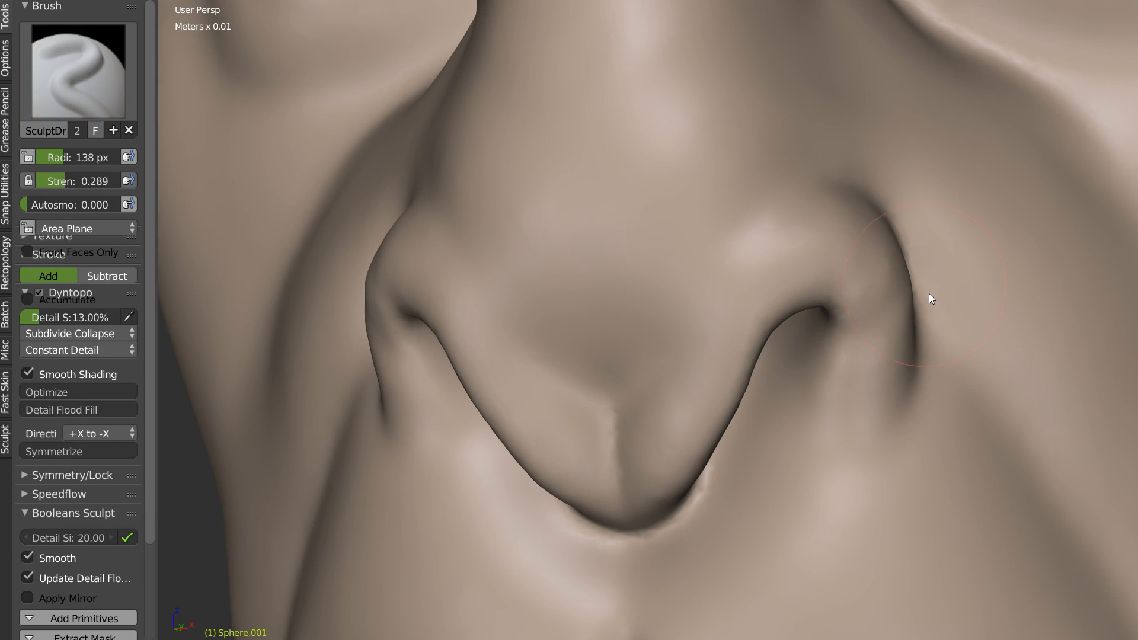
# Step: Crease the groove around the outside and top of the nostril wing with the Crease brush at strength 0.250 and a 138 px radius
pyautogui.press('w')
pyautogui.click(764, 368)
pyautogui.moveTo(949, 347); pyautogui.dragTo(879, 317, button='middle')
pyautogui.moveTo(876, 214); pyautogui.dragTo(843, 406)
pyautogui.moveTo(843, 407)
pyautogui.mouseDown(button='middle')
pyautogui.moveTo(858, 350)
pyautogui.moveTo(854, 249)
pyautogui.mouseUp(button='middle')
pyautogui.moveTo(854, 249)
pyautogui.mouseDown()
pyautogui.moveTo(714, 152)
pyautogui.moveTo(729, 172)
pyautogui.moveTo(645, 196)
pyautogui.mouseUp()
pyautogui.moveTo(645, 196); pyautogui.dragTo(744, 304, button='middle')
pyautogui.moveTo(813, 276); pyautogui.dragTo(831, 264)
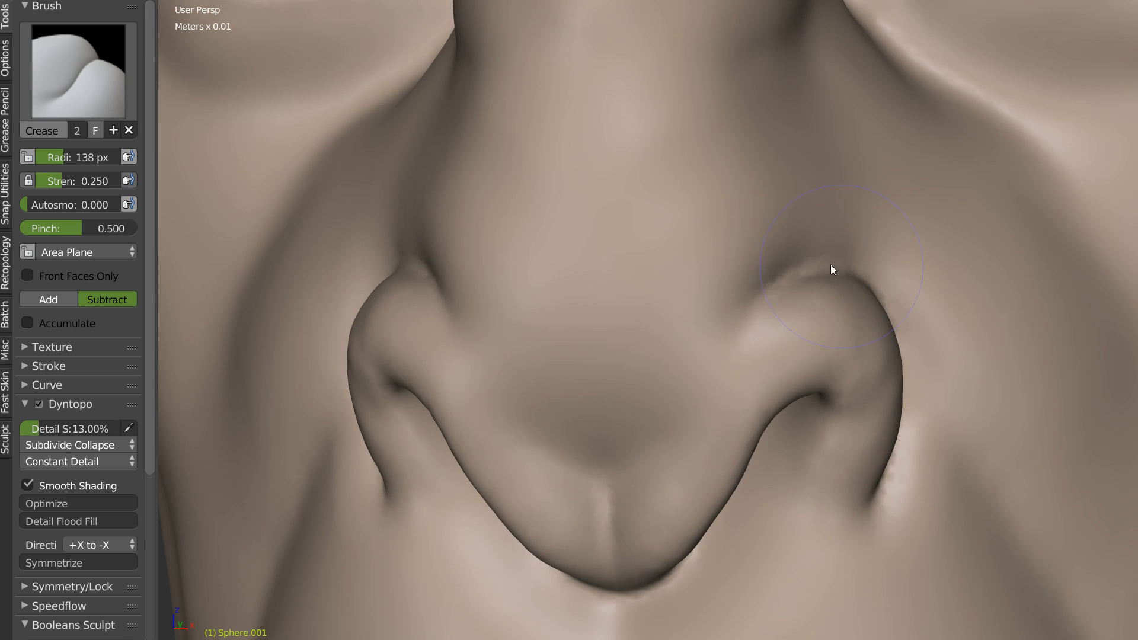
# Step: Thicken the nostril rim from below with the Inflate/Deflate brush at strength 0.500 and a 138 px radius
pyautogui.keyDown('ctrl'); pyautogui.moveTo(830, 264); pyautogui.dragTo(644, 413, button='middle'); pyautogui.keyUp('ctrl')
pyautogui.moveTo(764, 323); pyautogui.dragTo(798, 312, button='middle')
pyautogui.moveTo(798, 311)
pyautogui.keyDown('ctrl'); pyautogui.mouseDown(button='middle')
pyautogui.moveTo(765, 293)
pyautogui.moveTo(737, 300)
pyautogui.moveTo(691, 285)
pyautogui.moveTo(741, 232)
pyautogui.mouseUp(button='middle'); pyautogui.keyUp('ctrl')
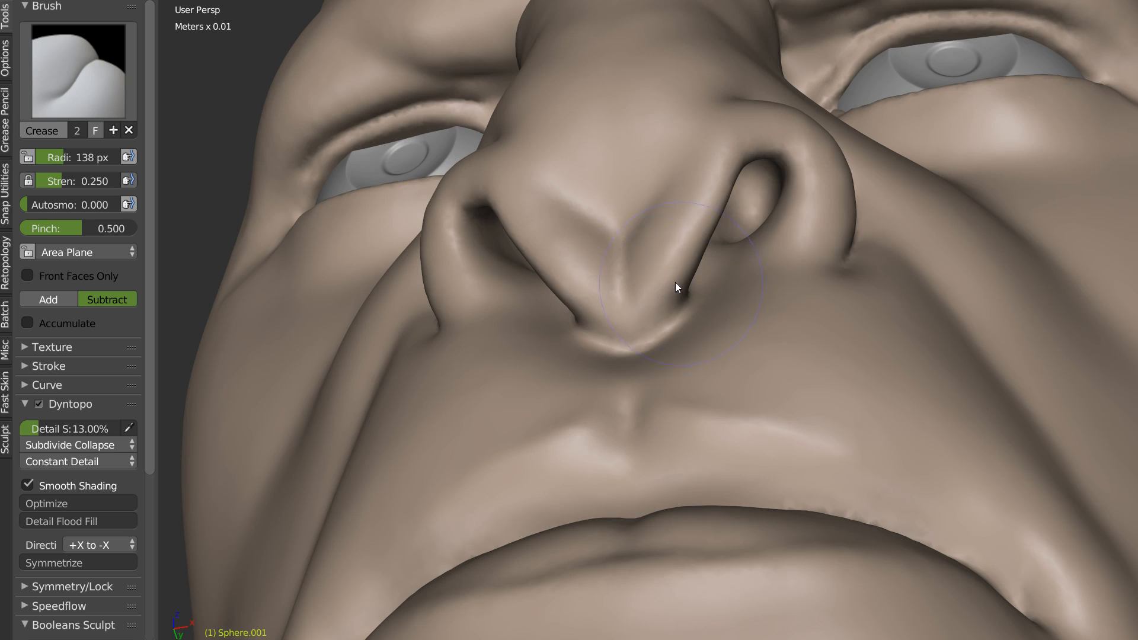
pyautogui.moveTo(674, 282); pyautogui.dragTo(657, 287, button='middle')
pyautogui.press('w')
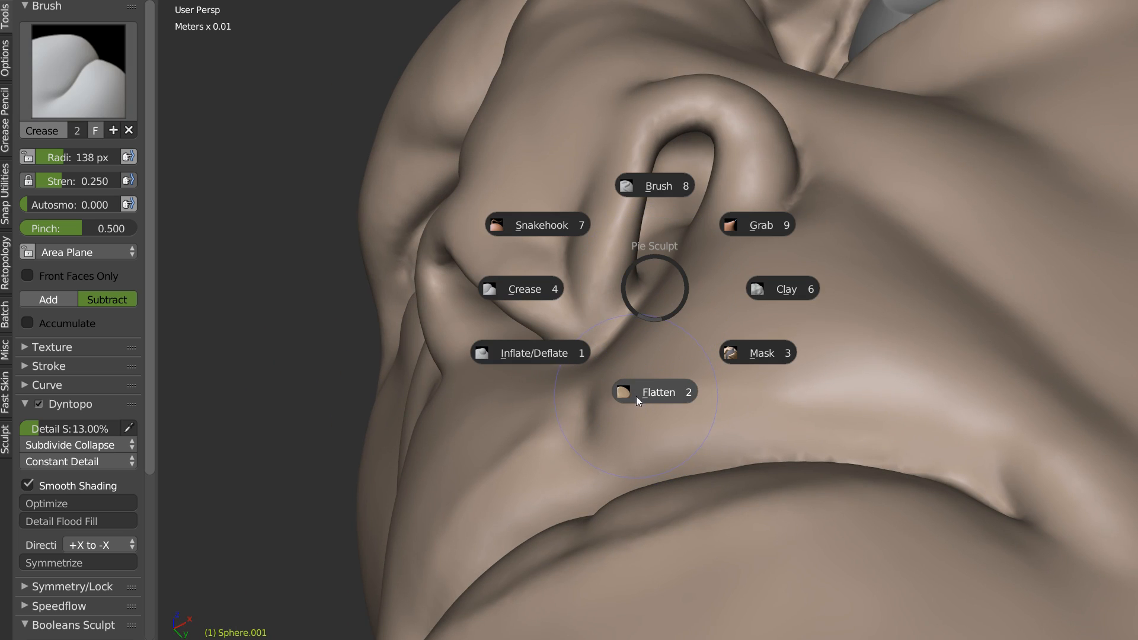
pyautogui.click(533, 353)
pyautogui.moveTo(649, 140)
pyautogui.mouseDown()
pyautogui.moveTo(681, 106)
pyautogui.moveTo(612, 176)
pyautogui.mouseUp()
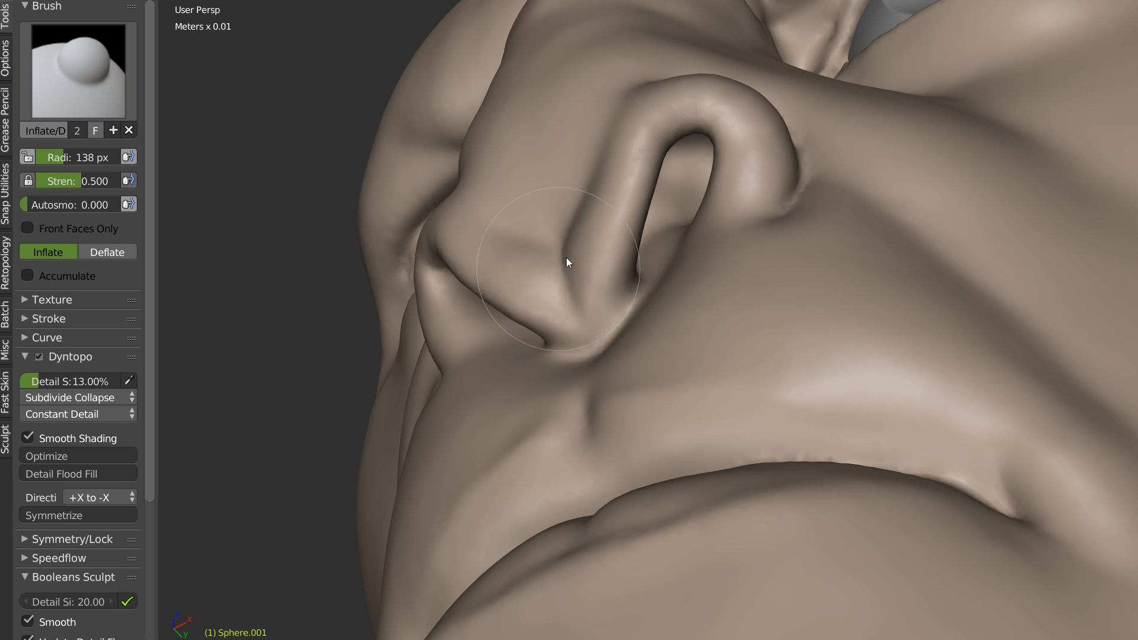
# Step: Switch to the Crease brush and smooth the lower edge of the nostril opening
pyautogui.moveTo(605, 292)
pyautogui.mouseDown(button='middle')
pyautogui.moveTo(637, 269)
pyautogui.moveTo(625, 261)
pyautogui.mouseUp(button='middle')
pyautogui.moveTo(745, 302)
pyautogui.keyDown('shift'); pyautogui.mouseDown(button='middle')
pyautogui.moveTo(685, 276)
pyautogui.moveTo(586, 277)
pyautogui.mouseUp(button='middle'); pyautogui.keyUp('shift')
pyautogui.scroll(1, 686, 276)
pyautogui.hotkey('shift', 'c')
pyautogui.moveTo(557, 300)
pyautogui.keyDown('shift'); pyautogui.mouseDown()
pyautogui.moveTo(578, 298)
pyautogui.moveTo(580, 312)
pyautogui.mouseUp(); pyautogui.keyUp('shift')
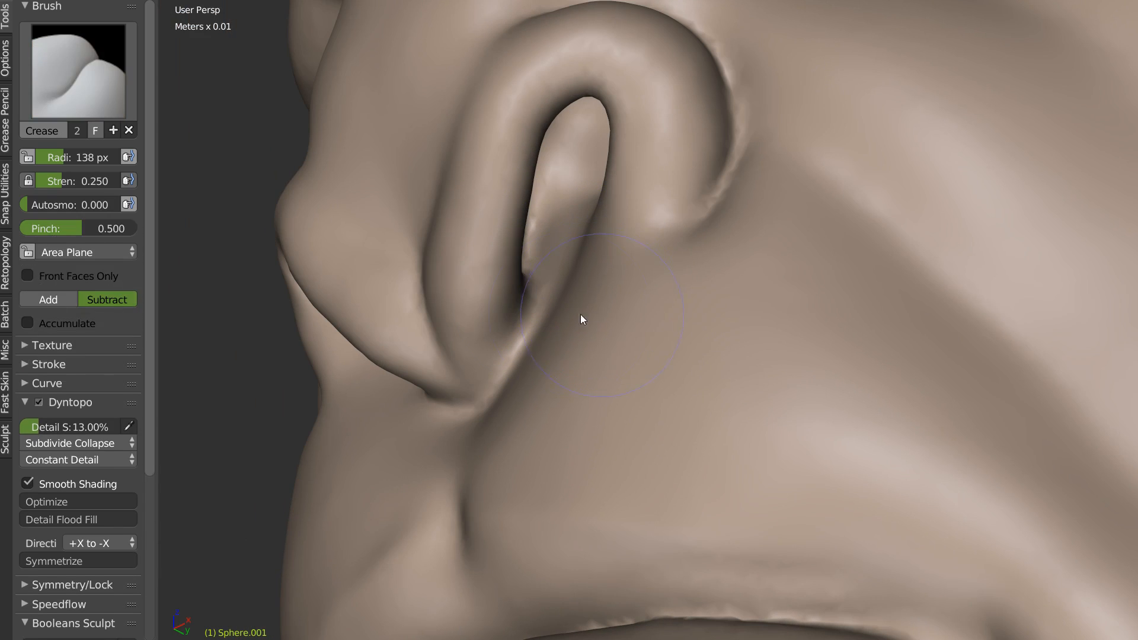
# Step: Carve down the area beneath the nostril with the Clay brush in subtract mode at strength 0.442, and smooth it with the wing's base
pyautogui.press('c')
pyautogui.moveTo(617, 292); pyautogui.dragTo(650, 280, button='middle')
pyautogui.keyDown('ctrl'); pyautogui.moveTo(650, 280); pyautogui.dragTo(628, 265); pyautogui.keyUp('ctrl')
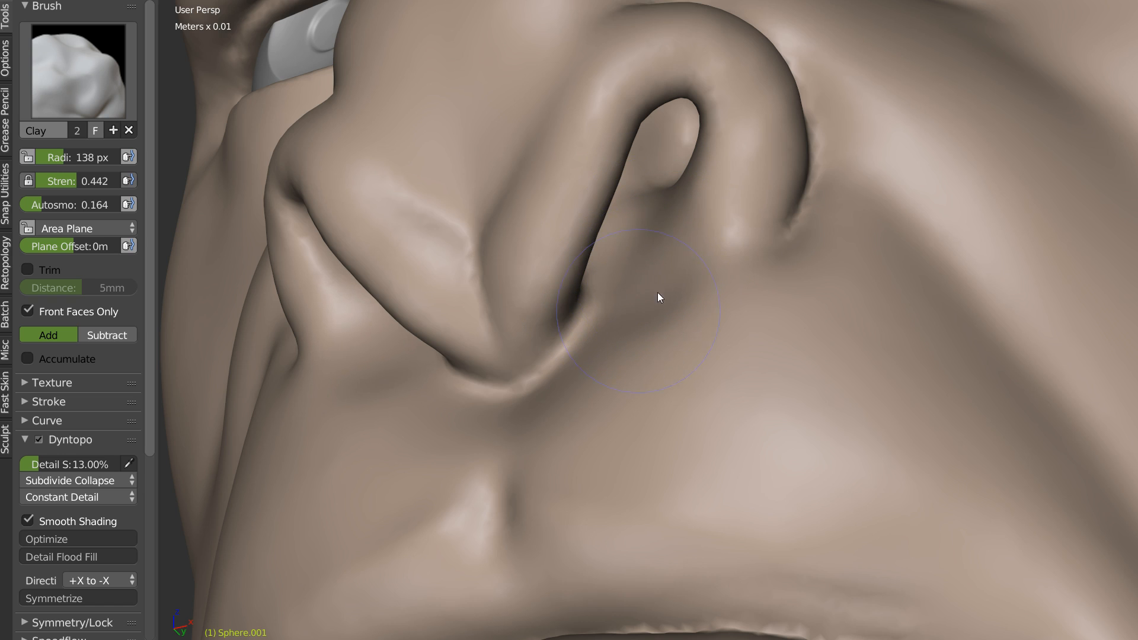
pyautogui.moveTo(642, 280)
pyautogui.keyDown('ctrl'); pyautogui.mouseDown()
pyautogui.moveTo(658, 325)
pyautogui.moveTo(622, 398)
pyautogui.mouseUp(); pyautogui.keyUp('ctrl')
pyautogui.moveTo(632, 351)
pyautogui.keyDown('shift'); pyautogui.mouseDown()
pyautogui.moveTo(667, 325)
pyautogui.moveTo(759, 333)
pyautogui.moveTo(645, 262)
pyautogui.moveTo(649, 230)
pyautogui.mouseUp(); pyautogui.keyUp('shift')
pyautogui.moveTo(649, 230)
pyautogui.mouseDown(button='middle')
pyautogui.moveTo(779, 296)
pyautogui.moveTo(768, 301)
pyautogui.mouseUp(button='middle')
pyautogui.keyDown('shift'); pyautogui.moveTo(796, 227); pyautogui.dragTo(807, 276); pyautogui.keyUp('shift')
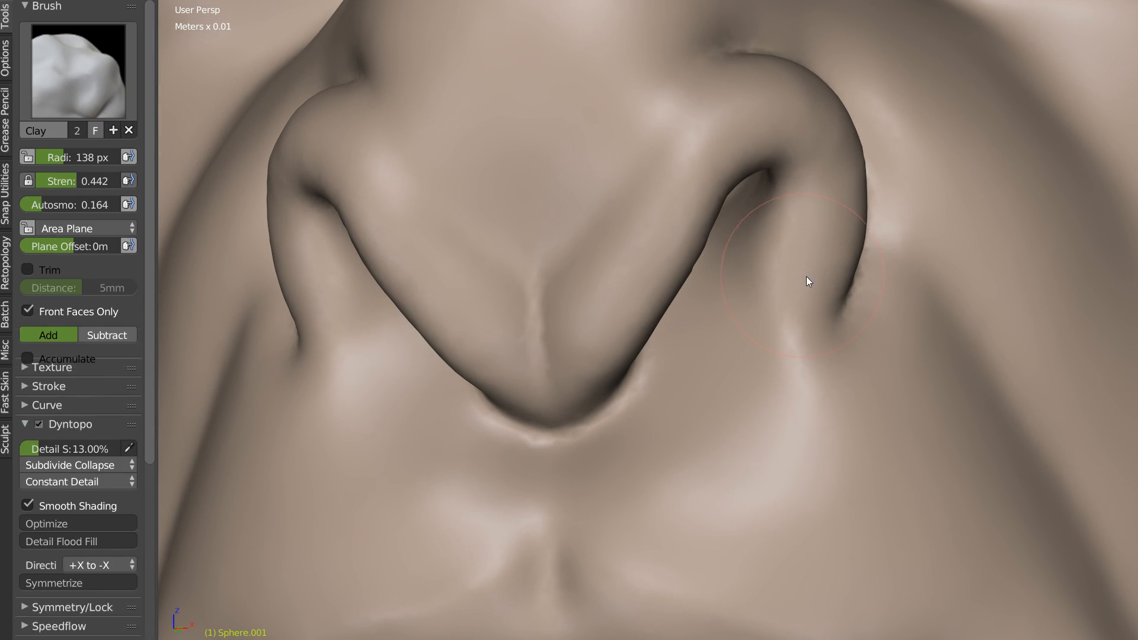
# Step: Crease the inner edge of the nostril wing at strength 0.250, and switch to the SculptDraw brush
pyautogui.hotkey('shift', 'c')
pyautogui.moveTo(771, 189)
pyautogui.mouseDown()
pyautogui.moveTo(788, 192)
pyautogui.moveTo(758, 301)
pyautogui.mouseUp()
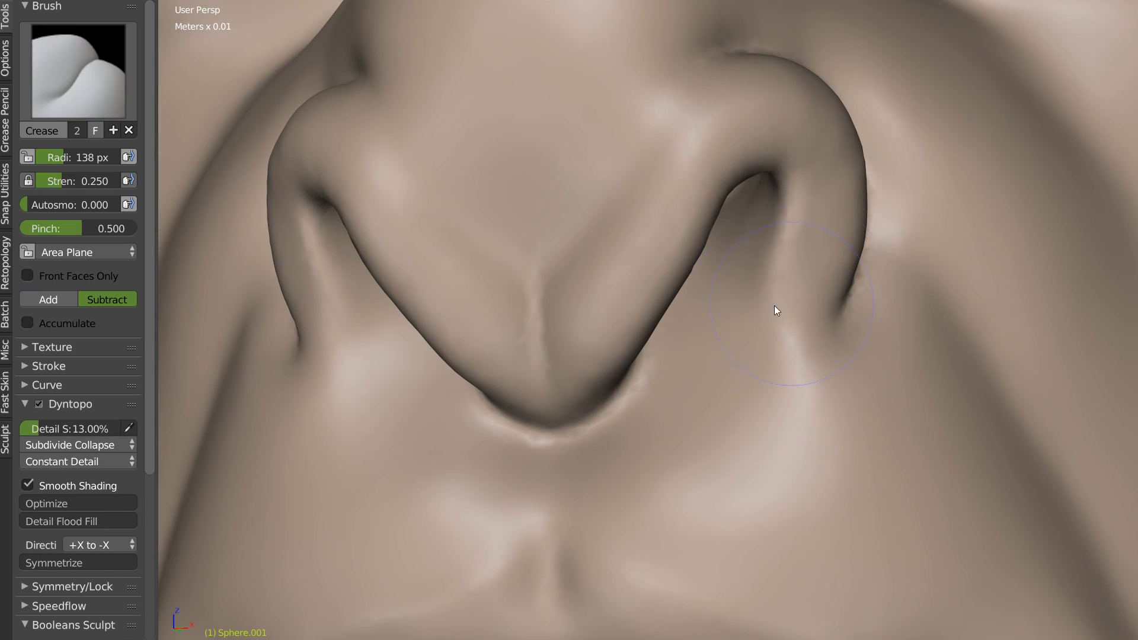
pyautogui.press('x')
pyautogui.moveTo(829, 263); pyautogui.dragTo(769, 293, button='middle')
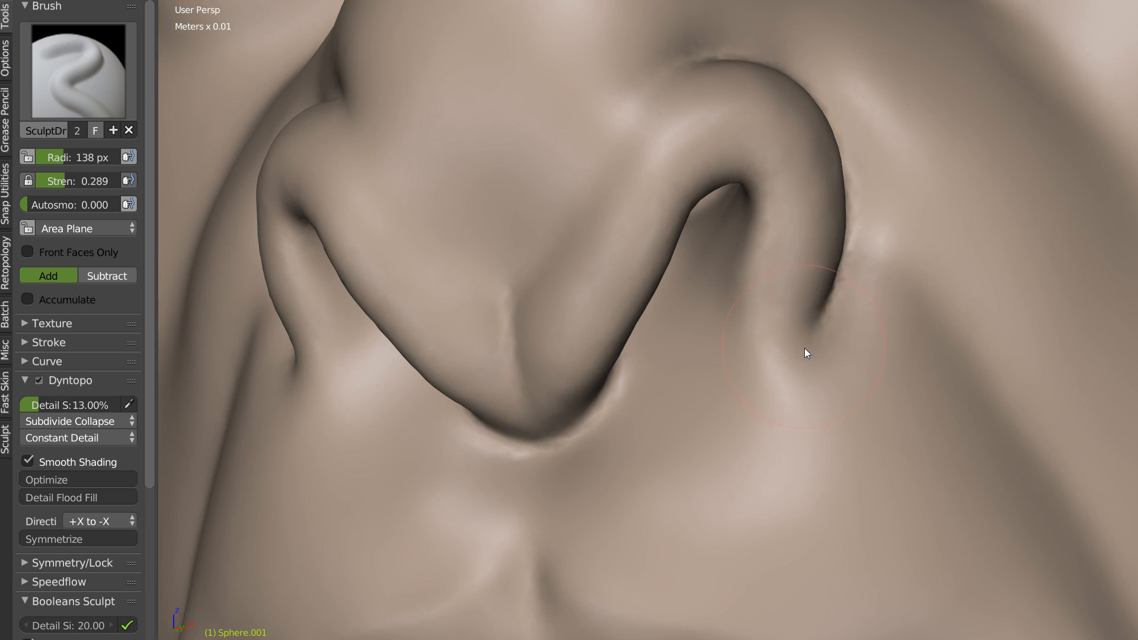
# Step: Crease the base of the nostril wing and the nostril's lower edge, then smooth the skin below at strength 0.417
pyautogui.hotkey('shift', 'c')
pyautogui.moveTo(830, 313); pyautogui.dragTo(766, 381)
pyautogui.moveTo(816, 332)
pyautogui.mouseDown()
pyautogui.moveTo(741, 409)
pyautogui.moveTo(719, 457)
pyautogui.mouseUp()
pyautogui.moveTo(678, 369)
pyautogui.mouseDown()
pyautogui.moveTo(740, 239)
pyautogui.moveTo(756, 240)
pyautogui.mouseUp()
pyautogui.hotkey('shift', 's')
pyautogui.moveTo(750, 292)
pyautogui.mouseDown()
pyautogui.moveTo(724, 350)
pyautogui.moveTo(729, 333)
pyautogui.moveTo(744, 437)
pyautogui.moveTo(828, 374)
pyautogui.mouseUp()
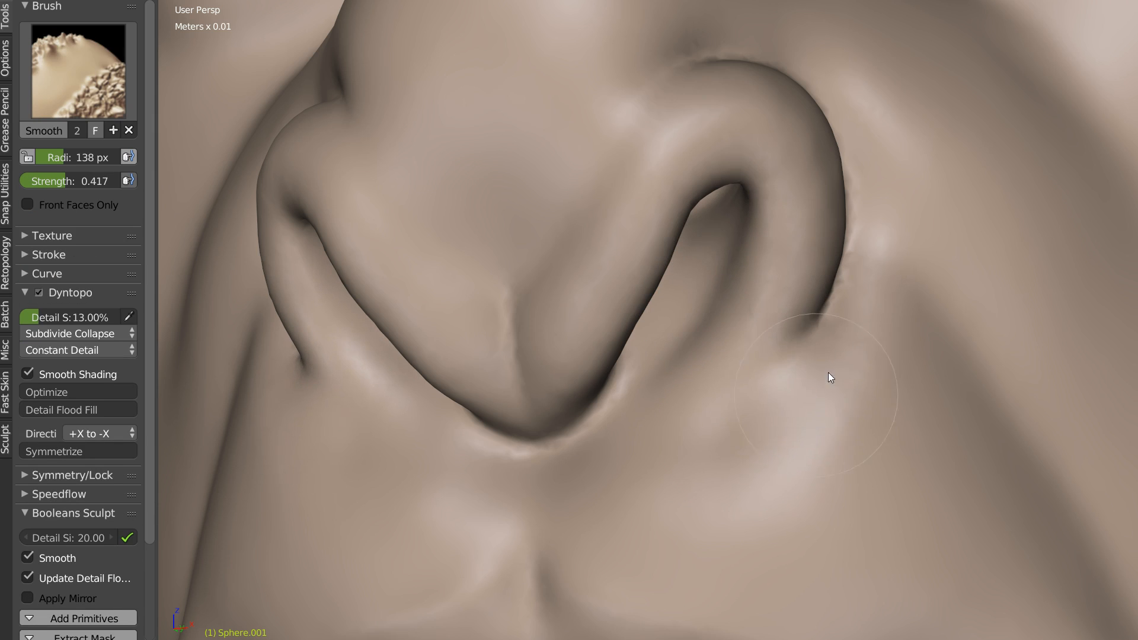
# Step: Crease the skin beneath the base of the nostril wing at strength 0.250, and smooth the area below it
pyautogui.hotkey('shift', 'c')
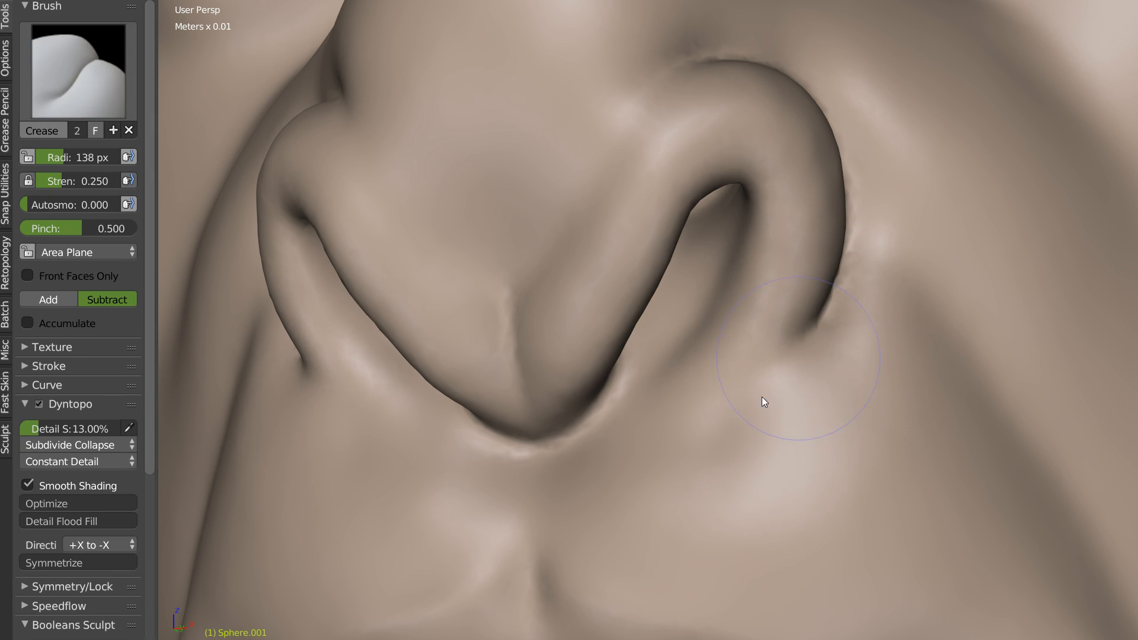
pyautogui.moveTo(723, 408); pyautogui.dragTo(789, 379)
pyautogui.moveTo(778, 417)
pyautogui.keyDown('shift'); pyautogui.mouseDown()
pyautogui.moveTo(811, 460)
pyautogui.moveTo(842, 460)
pyautogui.mouseUp(); pyautogui.keyUp('shift')
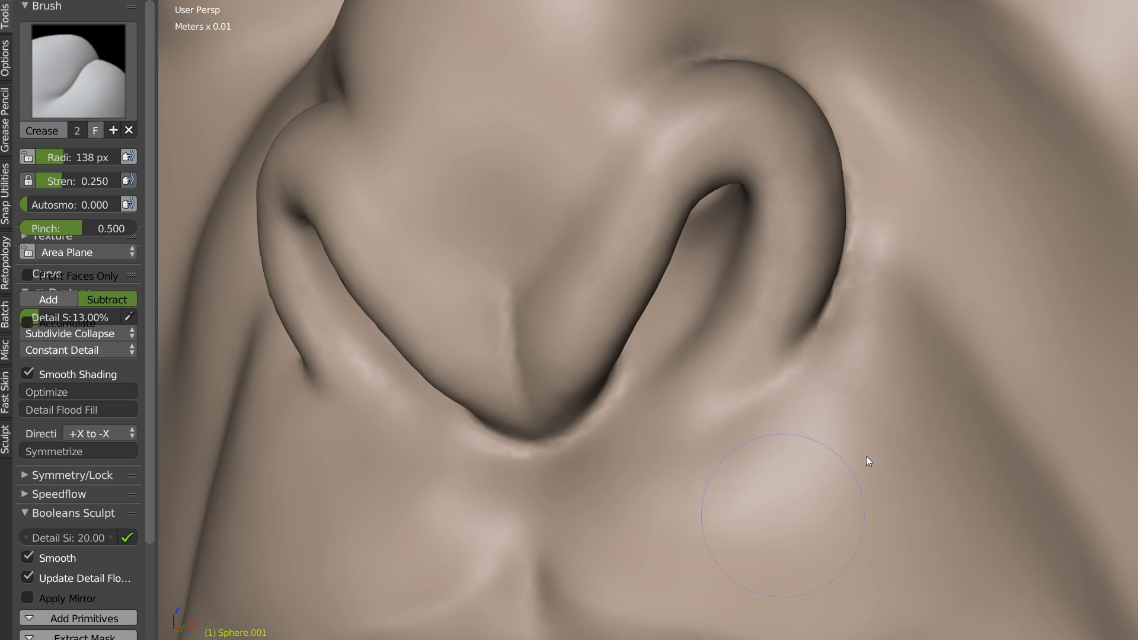
pyautogui.scroll(-5, 830, 427)
pyautogui.moveTo(742, 366)
pyautogui.mouseDown(button='middle')
pyautogui.moveTo(774, 396)
pyautogui.moveTo(766, 373)
pyautogui.mouseUp(button='middle')
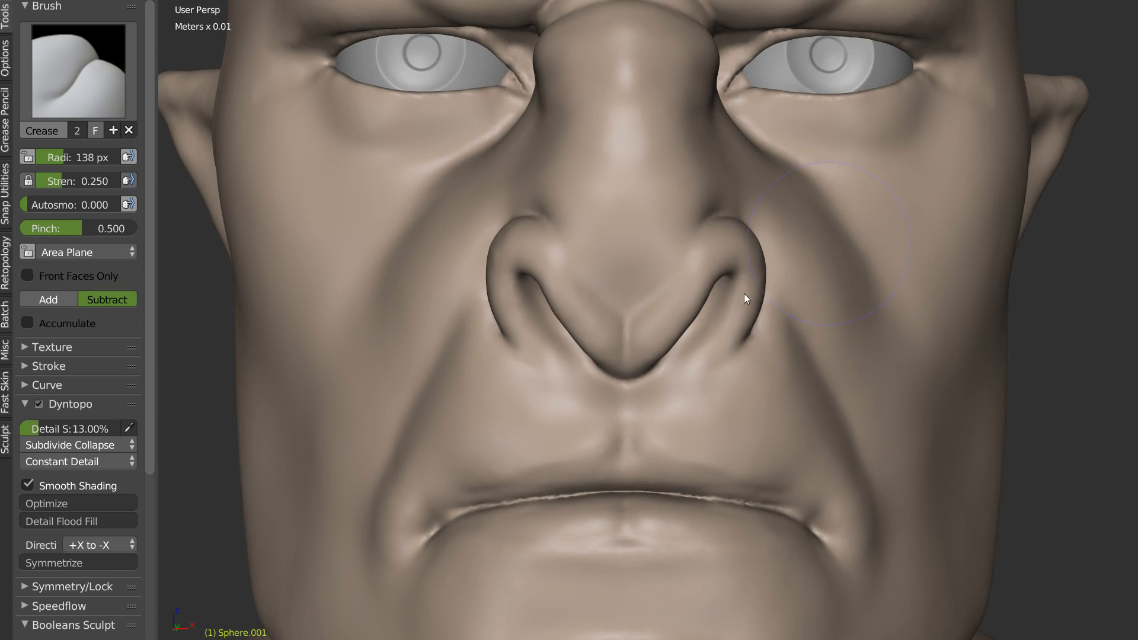
pyautogui.scroll(-4, 711, 299)
pyautogui.scroll(10, 676, 308)
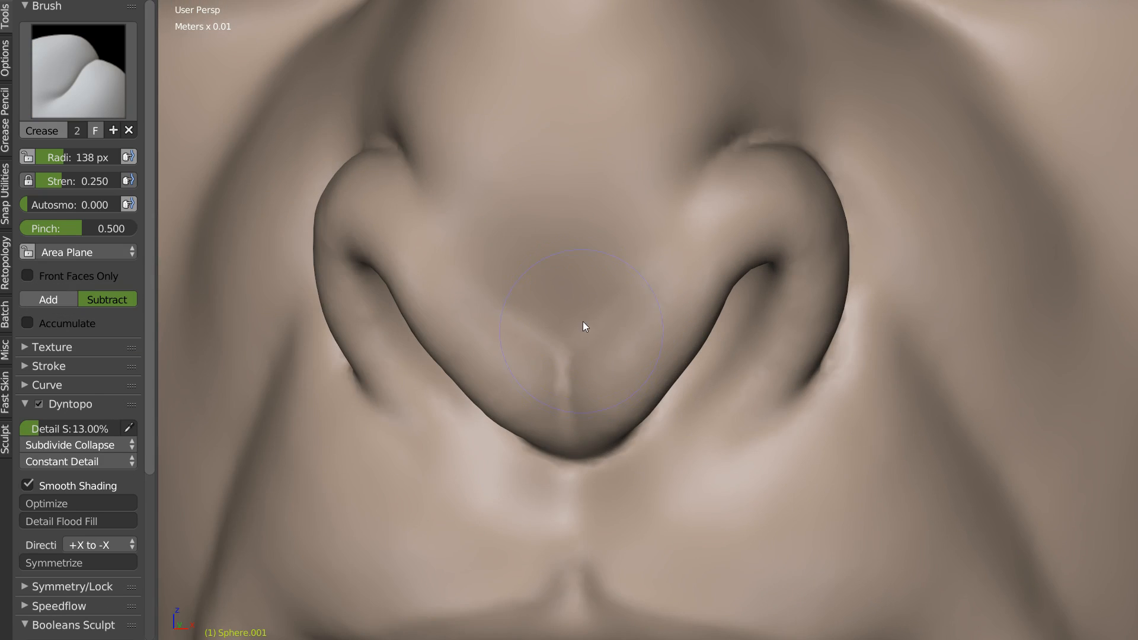
# Step: Try to reshape the centre of the nose tip with the Grab brush at strength 0.529
pyautogui.moveTo(585, 326); pyautogui.dragTo(589, 357, button='middle')
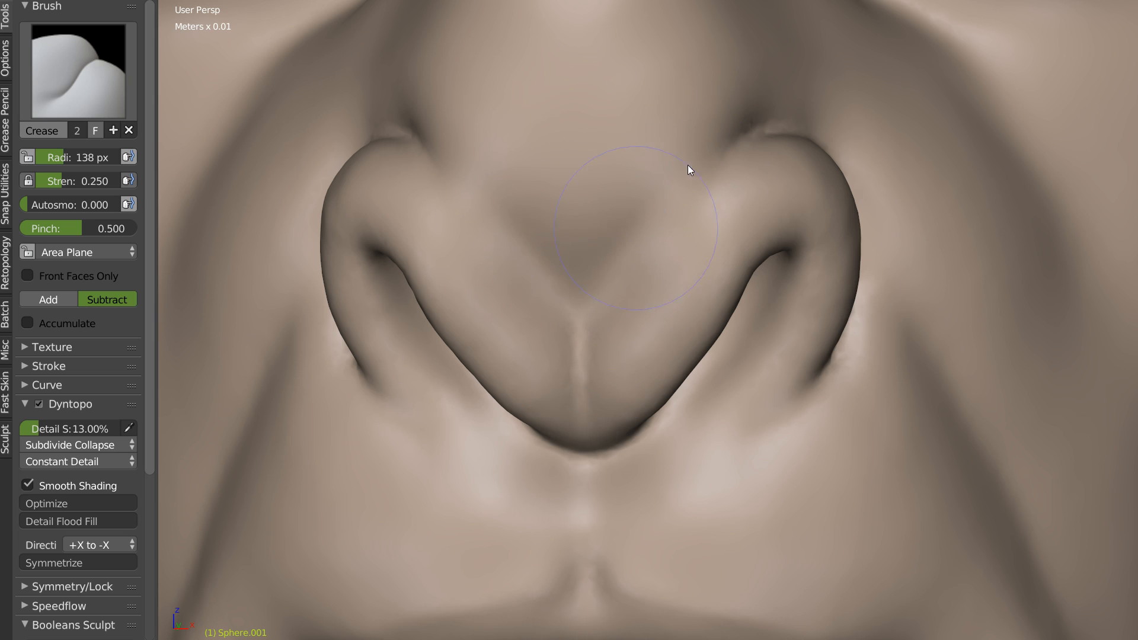
pyautogui.press('g')
pyautogui.moveTo(615, 328); pyautogui.dragTo(650, 310)
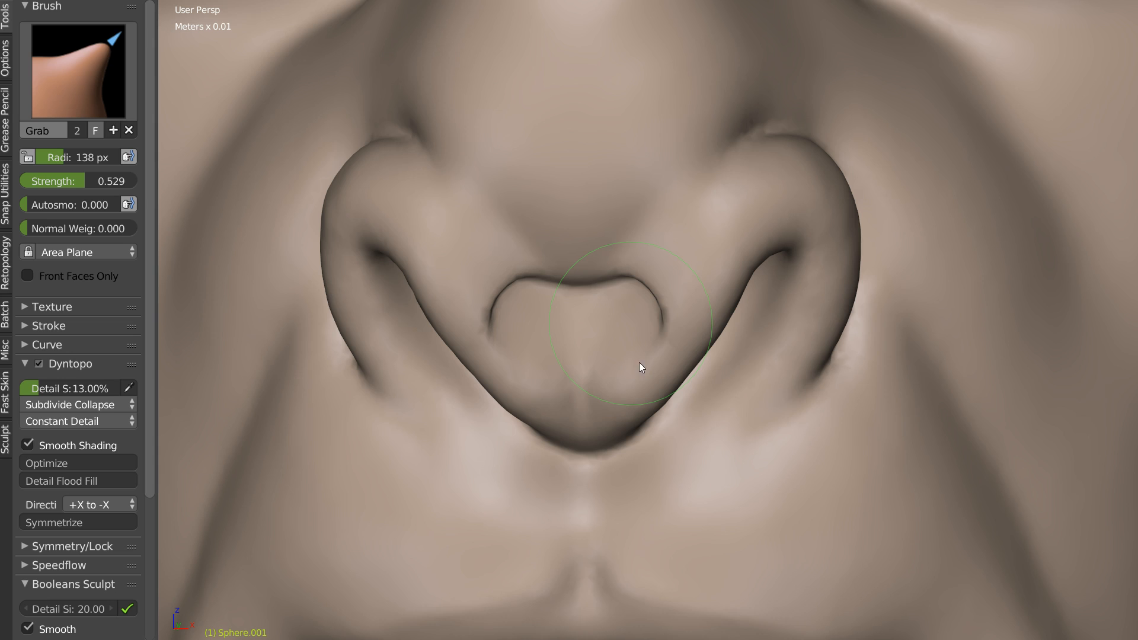
pyautogui.hotkey('ctrl', 'z')
# Step: Build up the side of the nose tip toward the nostril wing with the Clay brush, and smooth the transition
pyautogui.press('c')
pyautogui.moveTo(665, 298)
pyautogui.mouseDown()
pyautogui.moveTo(650, 274)
pyautogui.moveTo(660, 315)
pyautogui.moveTo(637, 379)
pyautogui.moveTo(722, 181)
pyautogui.mouseUp()
pyautogui.moveTo(688, 237)
pyautogui.keyDown('shift'); pyautogui.mouseDown()
pyautogui.moveTo(609, 323)
pyautogui.moveTo(619, 389)
pyautogui.moveTo(573, 374)
pyautogui.moveTo(586, 347)
pyautogui.moveTo(562, 248)
pyautogui.mouseUp(); pyautogui.keyUp('shift')
# Step: Add volume to the underside of the nose tip between the nostrils with the Clay brush at strength 0.442
pyautogui.moveTo(616, 267)
pyautogui.mouseDown(button='middle')
pyautogui.moveTo(663, 255)
pyautogui.moveTo(617, 272)
pyautogui.moveTo(628, 241)
pyautogui.mouseUp(button='middle')
pyautogui.scroll(-2, 617, 272)
pyautogui.scroll(1, 628, 240)
pyautogui.scroll(4, 631, 254)
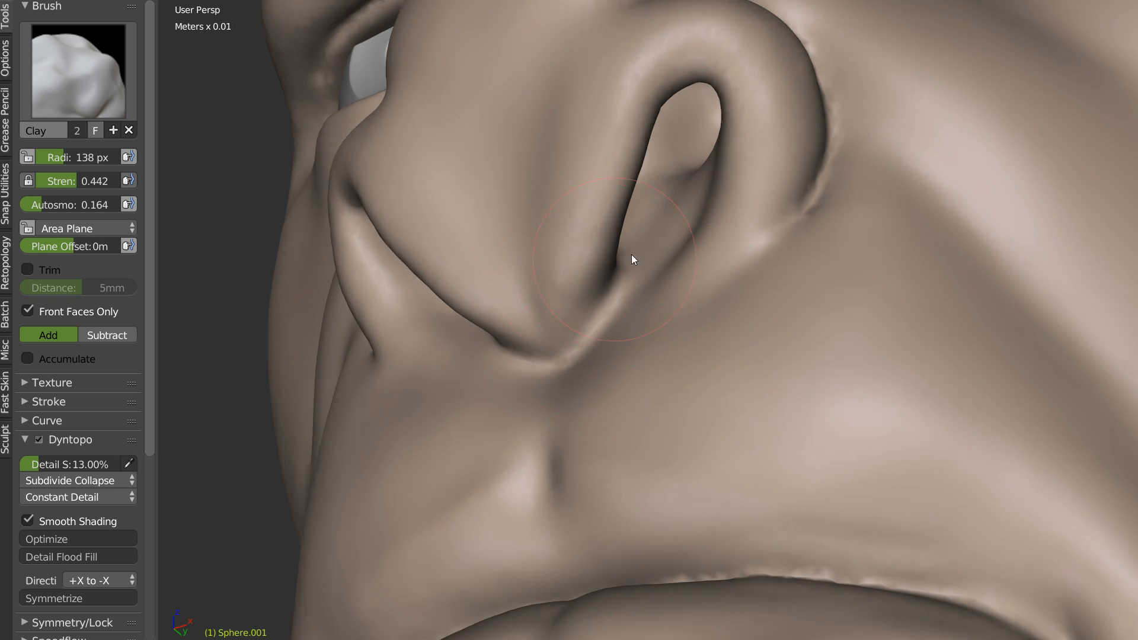
pyautogui.keyDown('shift'); pyautogui.moveTo(533, 308); pyautogui.dragTo(631, 279, button='middle'); pyautogui.keyUp('shift')
pyautogui.press('w')
pyautogui.click(714, 316)
pyautogui.moveTo(624, 284)
pyautogui.mouseDown()
pyautogui.moveTo(644, 278)
pyautogui.moveTo(666, 211)
pyautogui.moveTo(612, 268)
pyautogui.moveTo(646, 182)
pyautogui.mouseUp()
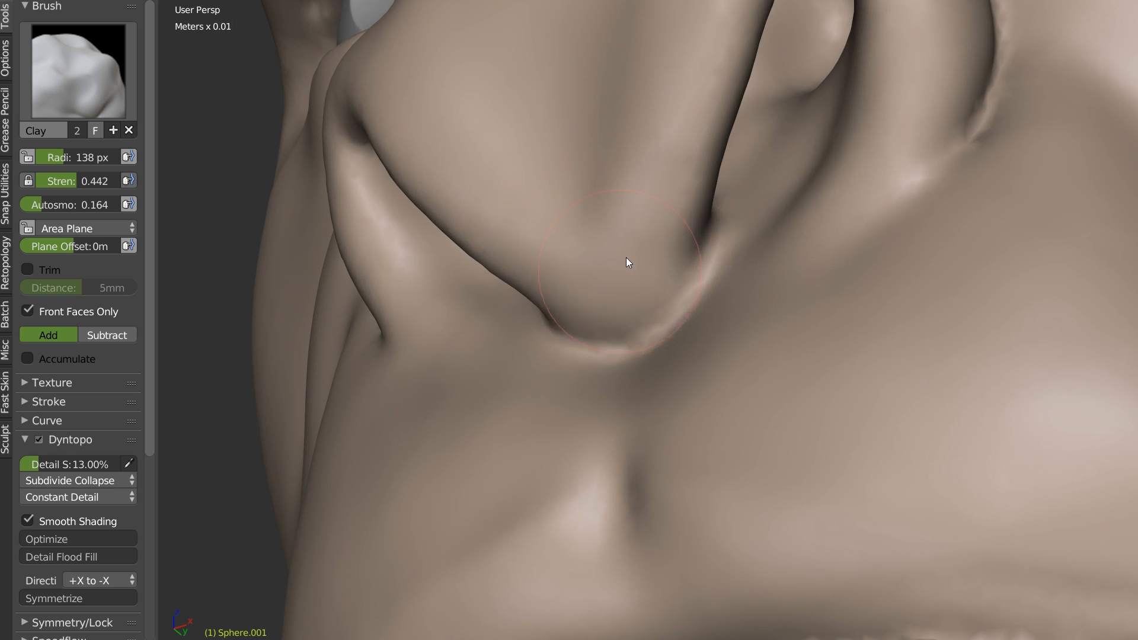
# Step: Crease the lower edge of the nose tip with an 82 px brush radius, and smooth the skin beneath at strength 0.417
pyautogui.moveTo(626, 257); pyautogui.dragTo(695, 327, button='middle')
pyautogui.press('w')
pyautogui.click(726, 340)
pyautogui.press('f')
pyautogui.click(680, 334)
pyautogui.moveTo(694, 336)
pyautogui.mouseDown()
pyautogui.moveTo(752, 279)
pyautogui.moveTo(745, 309)
pyautogui.mouseUp()
pyautogui.moveTo(745, 308); pyautogui.dragTo(743, 417, button='middle')
pyautogui.moveTo(742, 413)
pyautogui.mouseDown()
pyautogui.moveTo(706, 467)
pyautogui.moveTo(762, 431)
pyautogui.moveTo(814, 358)
pyautogui.mouseUp()
pyautogui.press('s')
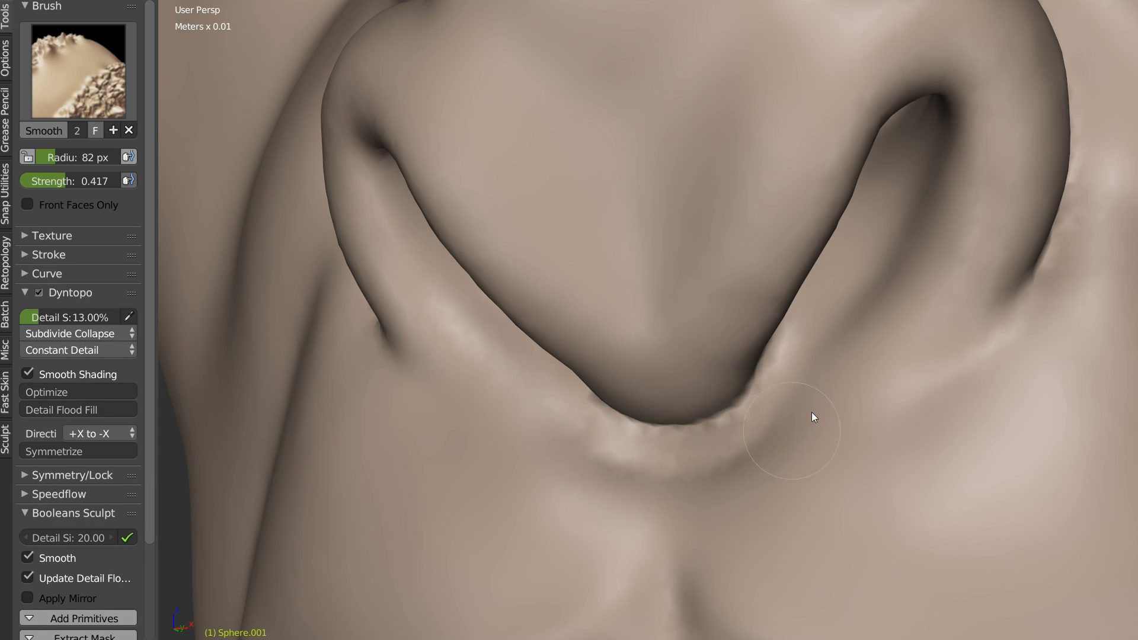
pyautogui.keyDown('shift'); pyautogui.moveTo(755, 453); pyautogui.dragTo(726, 418); pyautogui.keyUp('shift')
# Step: Crease a vertical groove along the philtrum from the nose tip to the upper lip at strength 0.250
pyautogui.scroll(-5, 708, 393)
pyautogui.moveTo(708, 394); pyautogui.dragTo(710, 429, button='middle')
pyautogui.scroll(2, 729, 394)
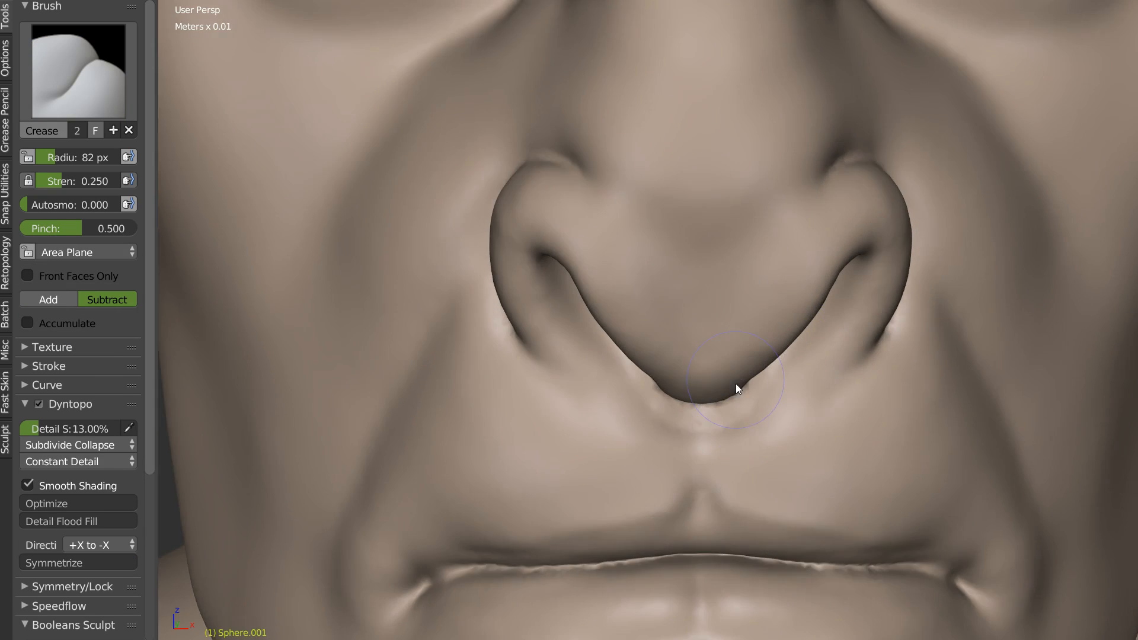
pyautogui.keyDown('shift'); pyautogui.moveTo(735, 383); pyautogui.dragTo(741, 195, button='middle'); pyautogui.keyUp('shift')
pyautogui.scroll(1, 683, 318)
pyautogui.moveTo(729, 258); pyautogui.dragTo(720, 344)
pyautogui.moveTo(720, 344); pyautogui.dragTo(746, 267, button='middle')
pyautogui.moveTo(746, 267); pyautogui.dragTo(734, 336)
pyautogui.moveTo(733, 247); pyautogui.dragTo(694, 297, button='middle')
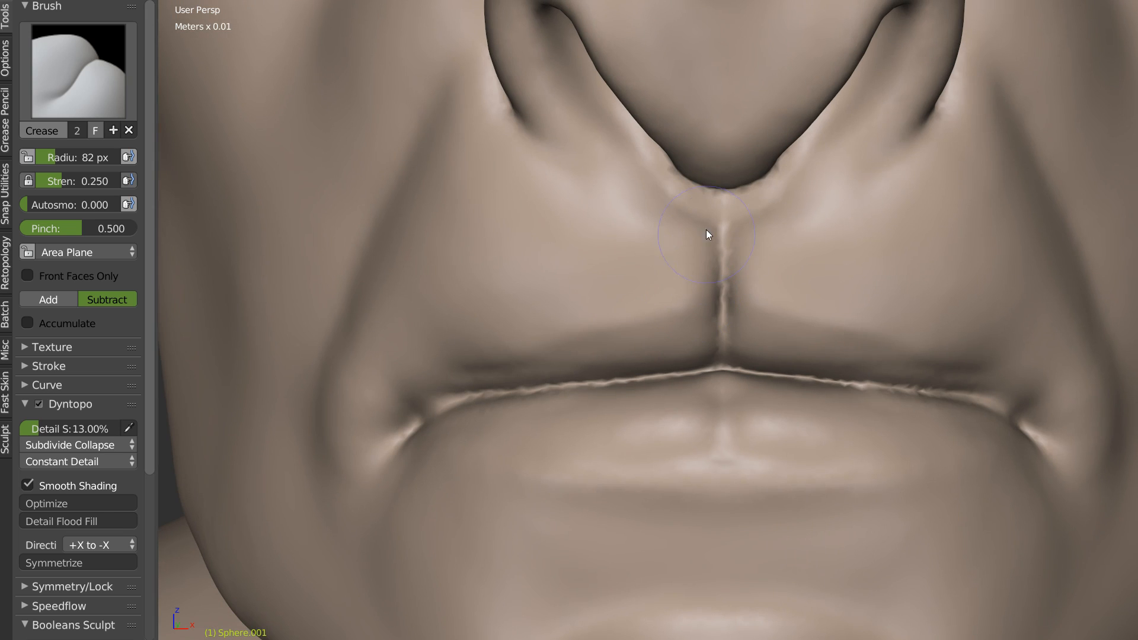
# Step: Build up the upper lip's edge with the Clay brush at strength 0.442, and smooth the line between the lips
pyautogui.scroll(-5, 749, 278)
pyautogui.moveTo(635, 369)
pyautogui.mouseDown(button='middle')
pyautogui.moveTo(711, 311)
pyautogui.moveTo(680, 249)
pyautogui.mouseUp(button='middle')
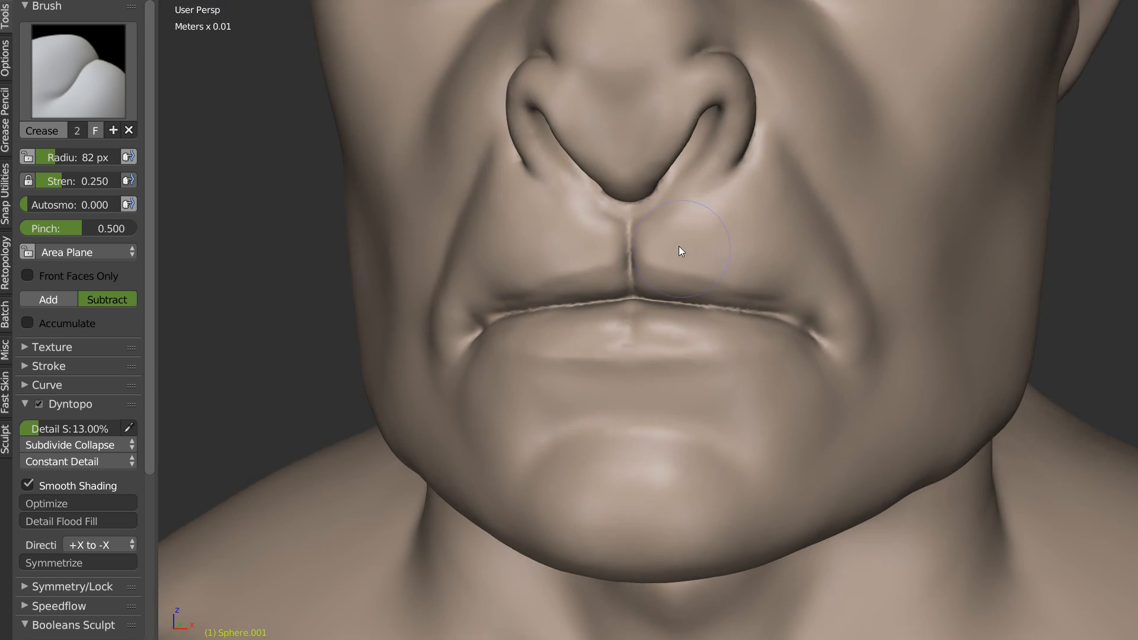
pyautogui.scroll(5, 739, 265)
pyautogui.press('c')
pyautogui.moveTo(795, 297)
pyautogui.mouseDown(button='middle')
pyautogui.moveTo(839, 257)
pyautogui.moveTo(730, 247)
pyautogui.mouseUp(button='middle')
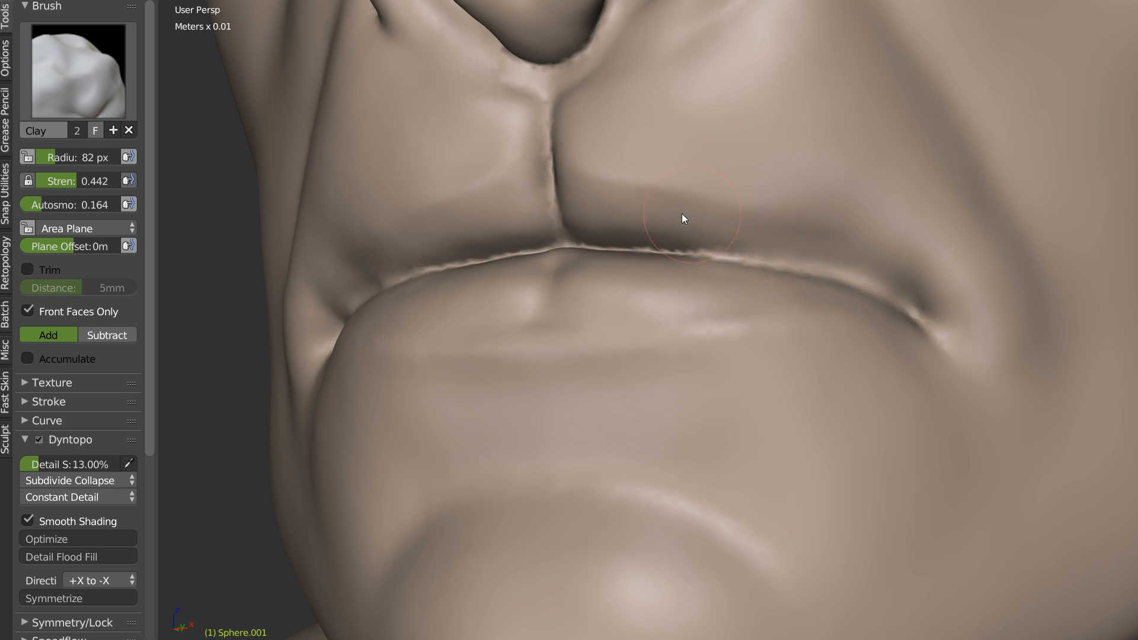
pyautogui.moveTo(735, 237); pyautogui.dragTo(818, 256)
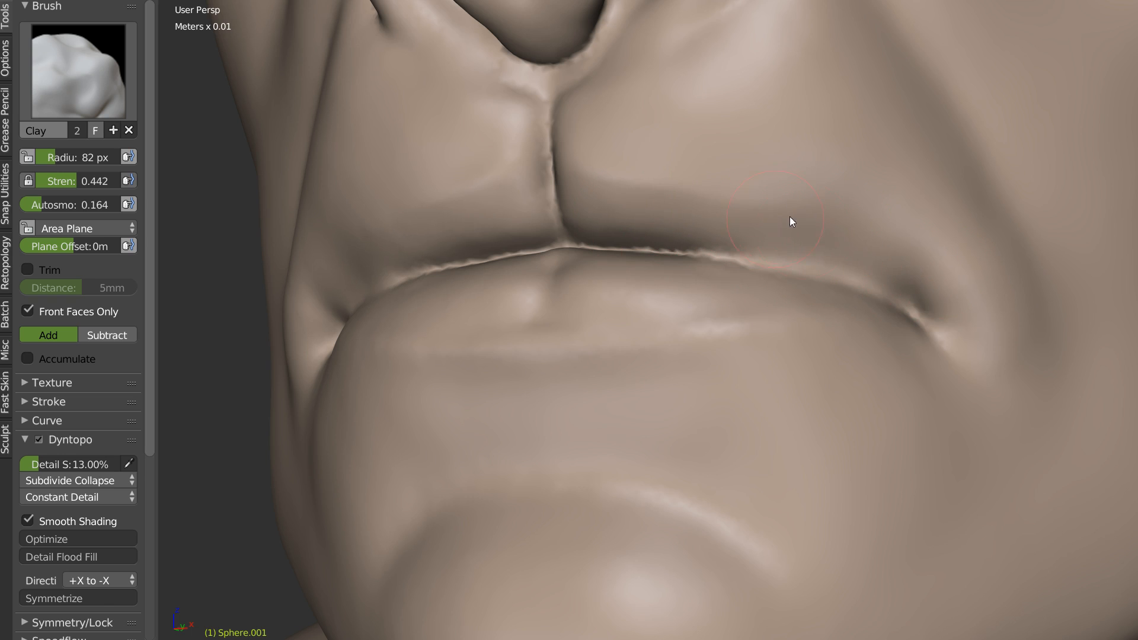
pyautogui.keyDown('shift'); pyautogui.moveTo(622, 240); pyautogui.dragTo(765, 272); pyautogui.keyUp('shift')
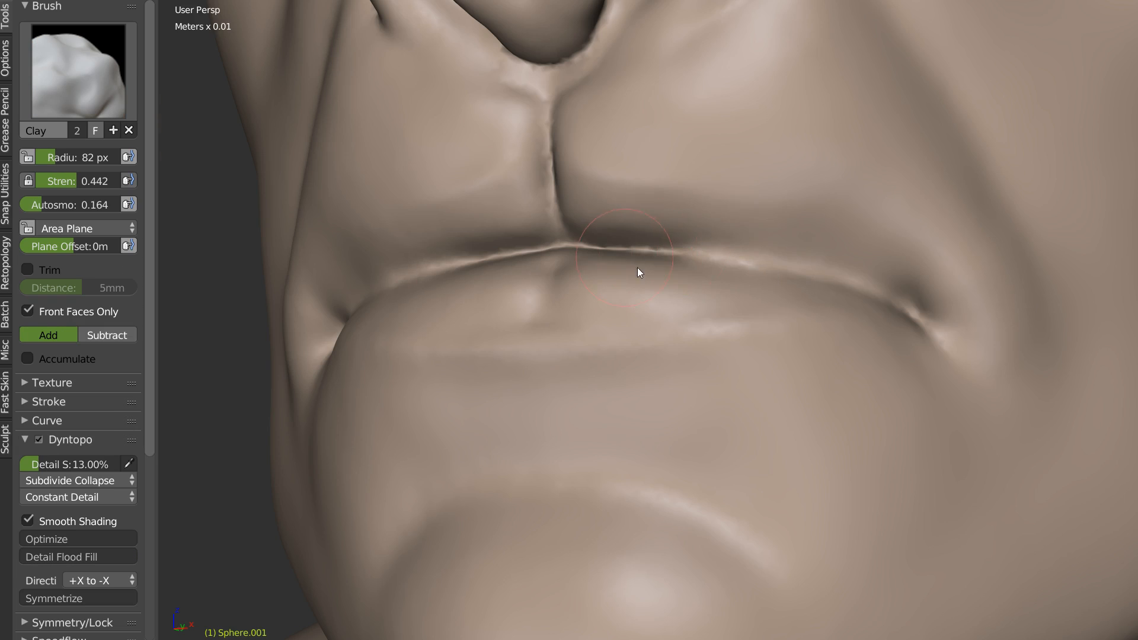
# Step: Smooth the lower lip and add clay along the middle of the upper lip's edge
pyautogui.scroll(-5, 638, 268)
pyautogui.scroll(5, 681, 368)
pyautogui.moveTo(635, 358)
pyautogui.keyDown('shift'); pyautogui.mouseDown()
pyautogui.moveTo(713, 340)
pyautogui.moveTo(723, 364)
pyautogui.moveTo(777, 340)
pyautogui.moveTo(821, 347)
pyautogui.moveTo(638, 348)
pyautogui.moveTo(612, 372)
pyautogui.moveTo(655, 373)
pyautogui.mouseUp(); pyautogui.keyUp('shift')
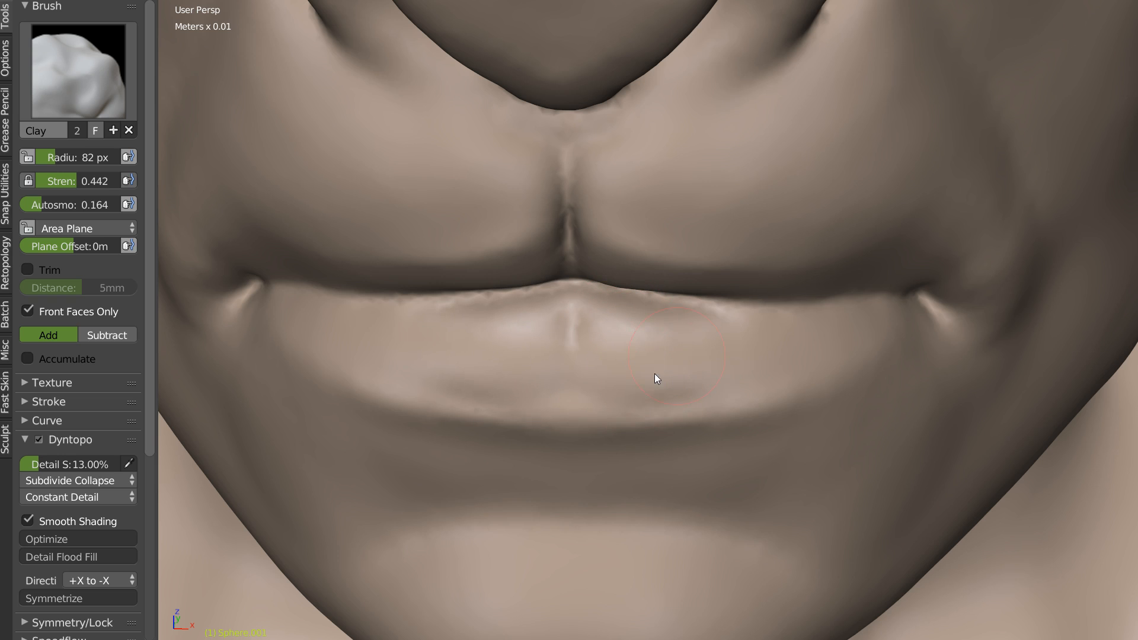
pyautogui.moveTo(657, 322)
pyautogui.mouseDown()
pyautogui.moveTo(644, 318)
pyautogui.moveTo(699, 290)
pyautogui.mouseUp()
pyautogui.moveTo(701, 289); pyautogui.dragTo(656, 191, button='middle')
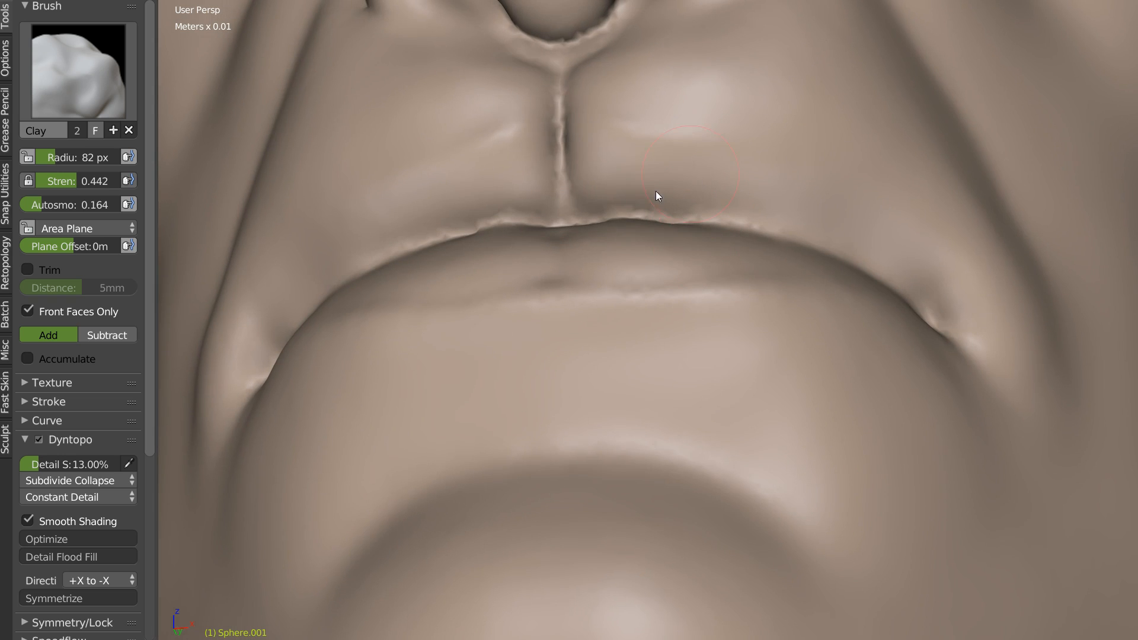
pyautogui.moveTo(634, 198); pyautogui.dragTo(783, 212)
# Step: Switch to the Crease brush and sharpen the line between the lips at strength 0.250
pyautogui.moveTo(863, 228); pyautogui.dragTo(798, 243, button='middle')
pyautogui.press('w')
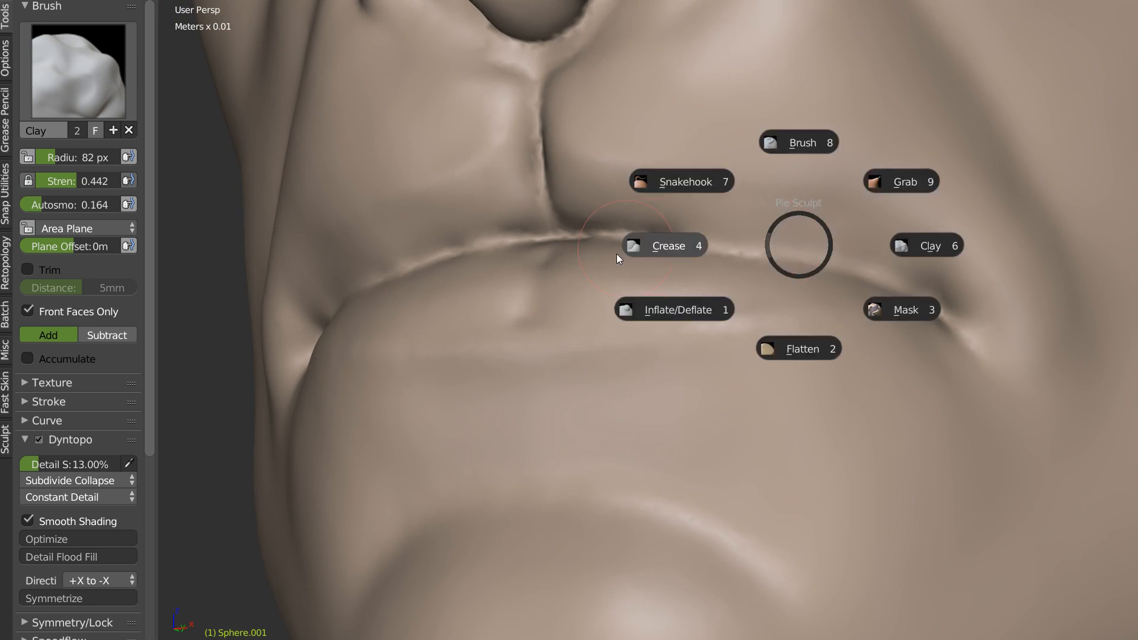
pyautogui.click(617, 254)
pyautogui.moveTo(614, 253); pyautogui.dragTo(568, 240, button='middle')
pyautogui.moveTo(568, 239)
pyautogui.mouseDown()
pyautogui.moveTo(713, 241)
pyautogui.moveTo(930, 294)
pyautogui.moveTo(696, 234)
pyautogui.moveTo(554, 245)
pyautogui.mouseUp()
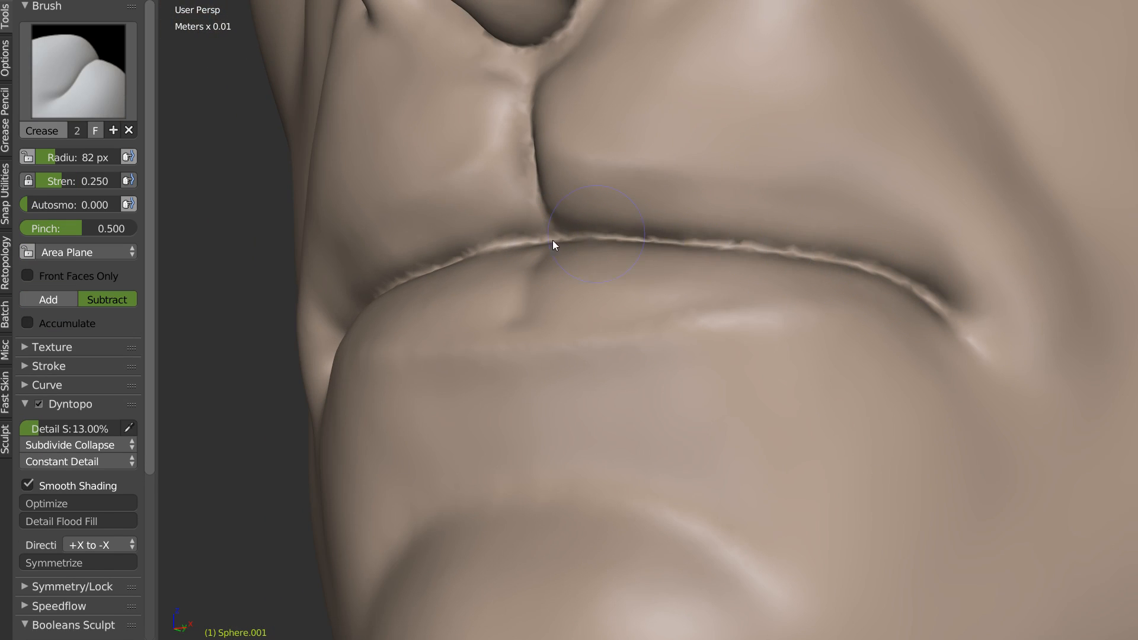
# Step: Shape the skin below the mouth corner and the hollow under the lower lip with the Clay brush at strength 0.442
pyautogui.keyDown('ctrl'); pyautogui.moveTo(655, 181); pyautogui.dragTo(678, 303, button='middle'); pyautogui.keyUp('ctrl')
pyautogui.moveTo(754, 358)
pyautogui.keyDown('ctrl'); pyautogui.mouseDown(button='middle')
pyautogui.moveTo(759, 307)
pyautogui.moveTo(675, 304)
pyautogui.mouseUp(button='middle'); pyautogui.keyUp('ctrl')
pyautogui.press('c')
pyautogui.moveTo(776, 301); pyautogui.dragTo(742, 285, button='middle')
pyautogui.moveTo(745, 279)
pyautogui.mouseDown()
pyautogui.moveTo(780, 271)
pyautogui.moveTo(785, 304)
pyautogui.moveTo(764, 347)
pyautogui.mouseUp()
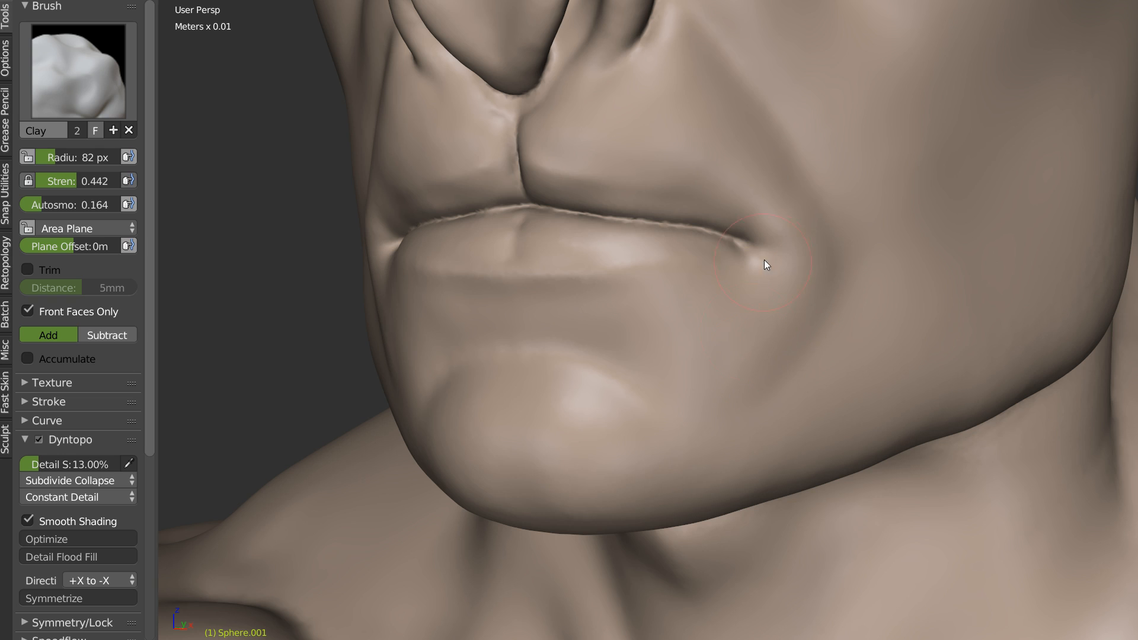
pyautogui.moveTo(678, 317)
pyautogui.mouseDown()
pyautogui.moveTo(684, 349)
pyautogui.moveTo(664, 349)
pyautogui.mouseUp()
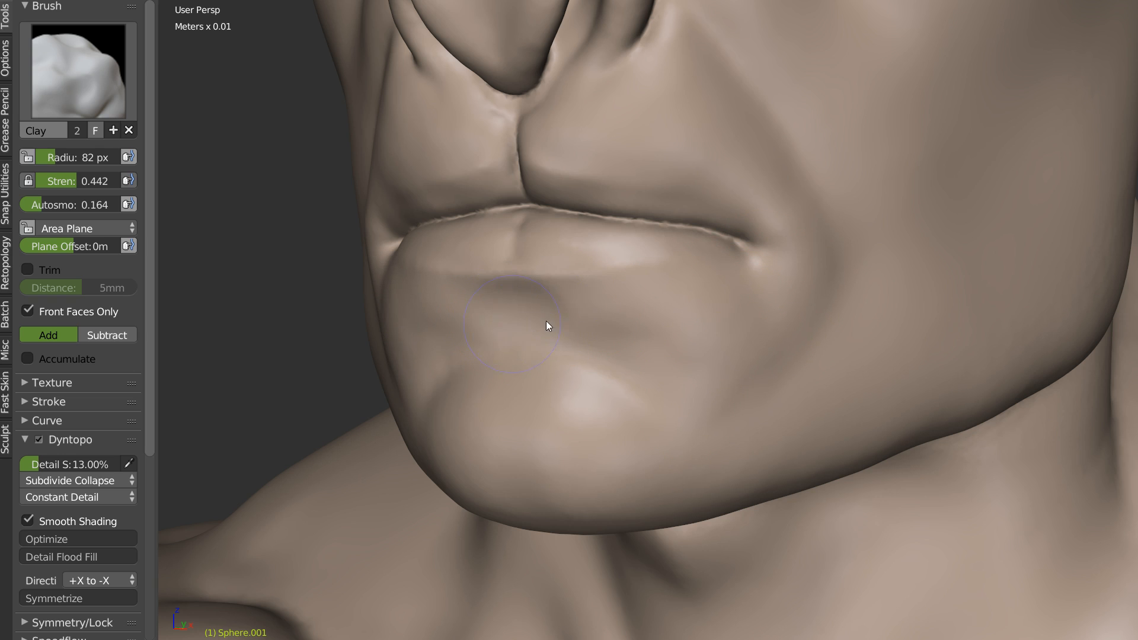
pyautogui.moveTo(621, 339)
pyautogui.mouseDown()
pyautogui.moveTo(635, 321)
pyautogui.moveTo(522, 343)
pyautogui.mouseUp()
# Step: Crease along the upper edge of the chin and deepen the hollow under the lower lip
pyautogui.hotkey('shift', 'c')
pyautogui.moveTo(663, 397); pyautogui.dragTo(567, 356)
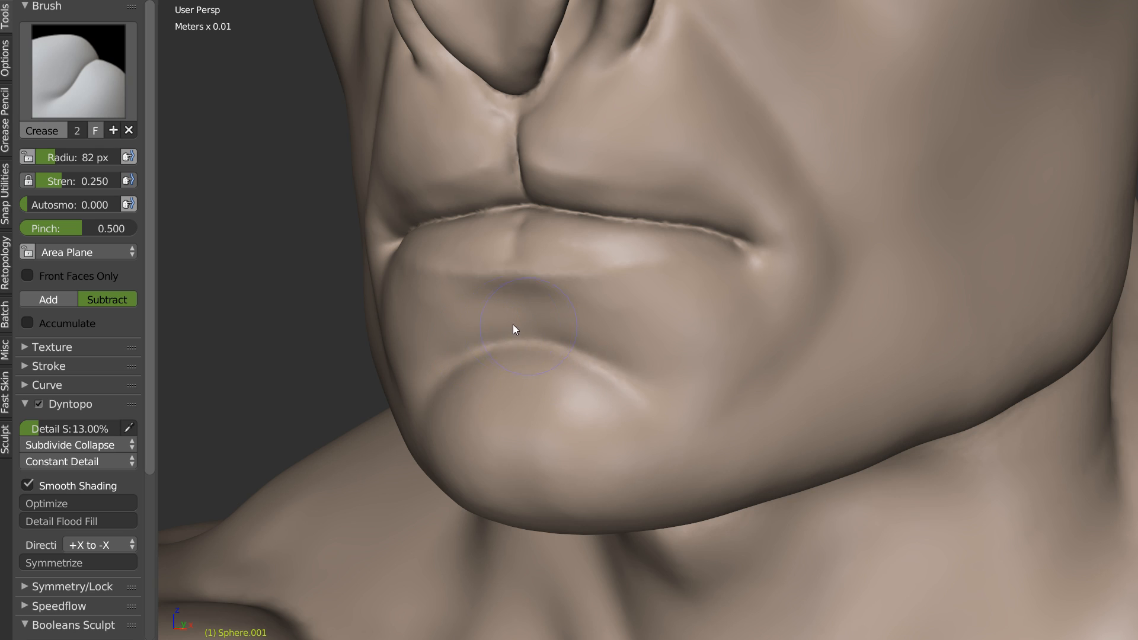
pyautogui.moveTo(463, 320)
pyautogui.mouseDown()
pyautogui.moveTo(523, 330)
pyautogui.moveTo(508, 307)
pyautogui.mouseUp()
pyautogui.moveTo(507, 294); pyautogui.dragTo(578, 312)
# Step: Set the brush radius to 142 px, build up the cheek beside the mouth with the Clay brush, and smooth it
pyautogui.scroll(-6, 682, 321)
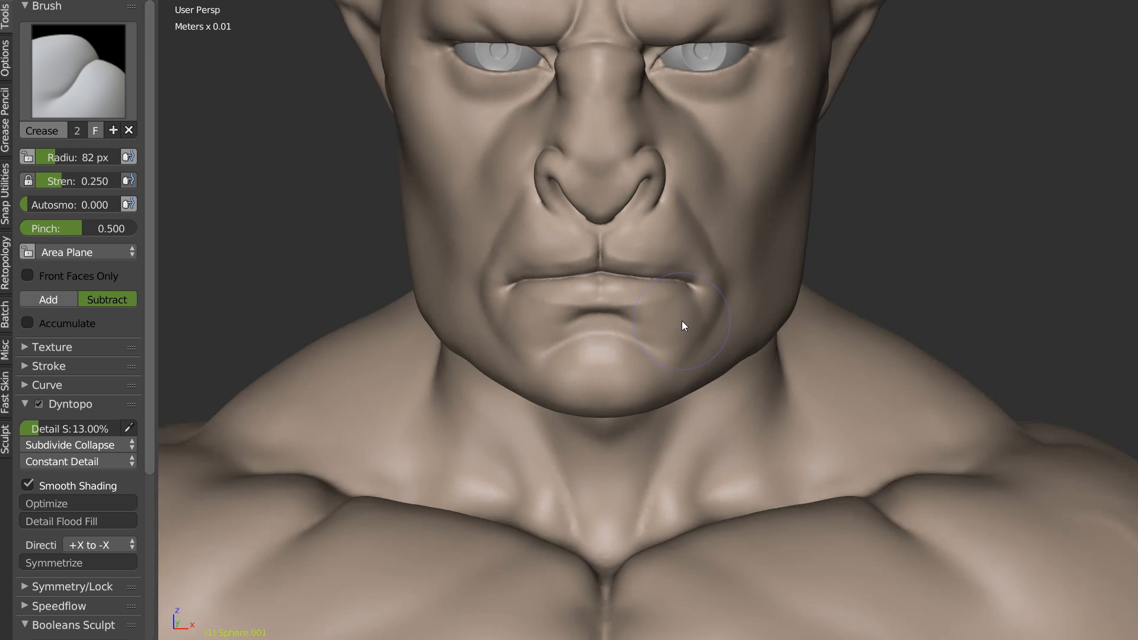
pyautogui.scroll(-2, 729, 266)
pyautogui.moveTo(730, 324); pyautogui.dragTo(669, 316, button='middle')
pyautogui.scroll(4, 688, 279)
pyautogui.scroll(2, 708, 235)
pyautogui.moveTo(708, 235); pyautogui.dragTo(669, 278, button='middle')
pyautogui.scroll(2, 732, 234)
pyautogui.keyDown('shift'); pyautogui.moveTo(739, 232); pyautogui.dragTo(685, 281, button='middle'); pyautogui.keyUp('shift')
pyautogui.press('f')
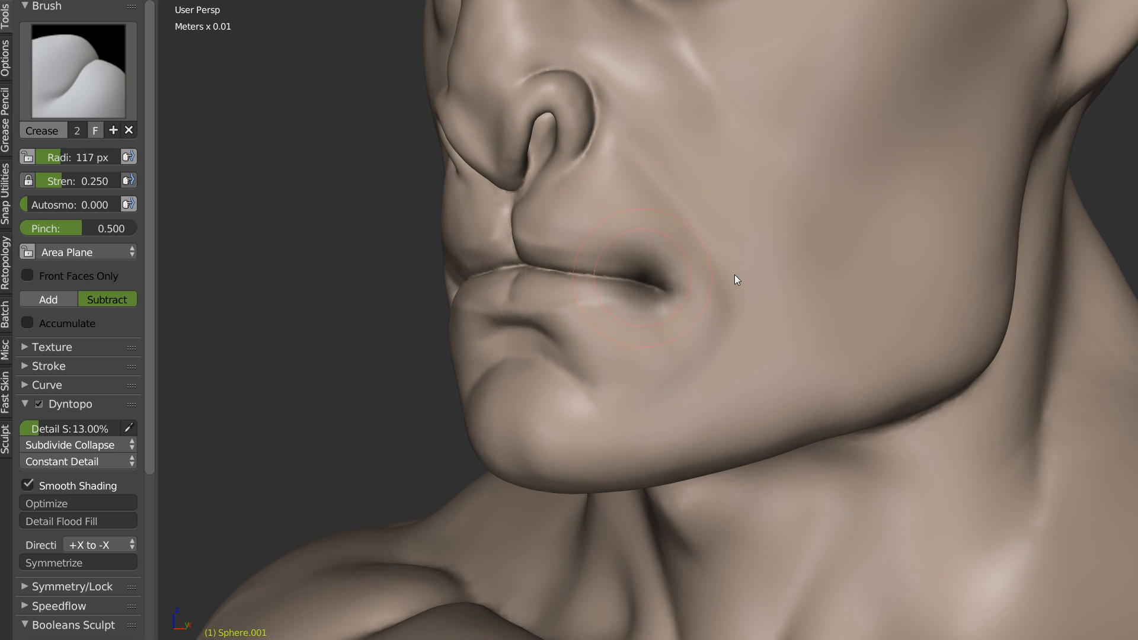
pyautogui.click(750, 287)
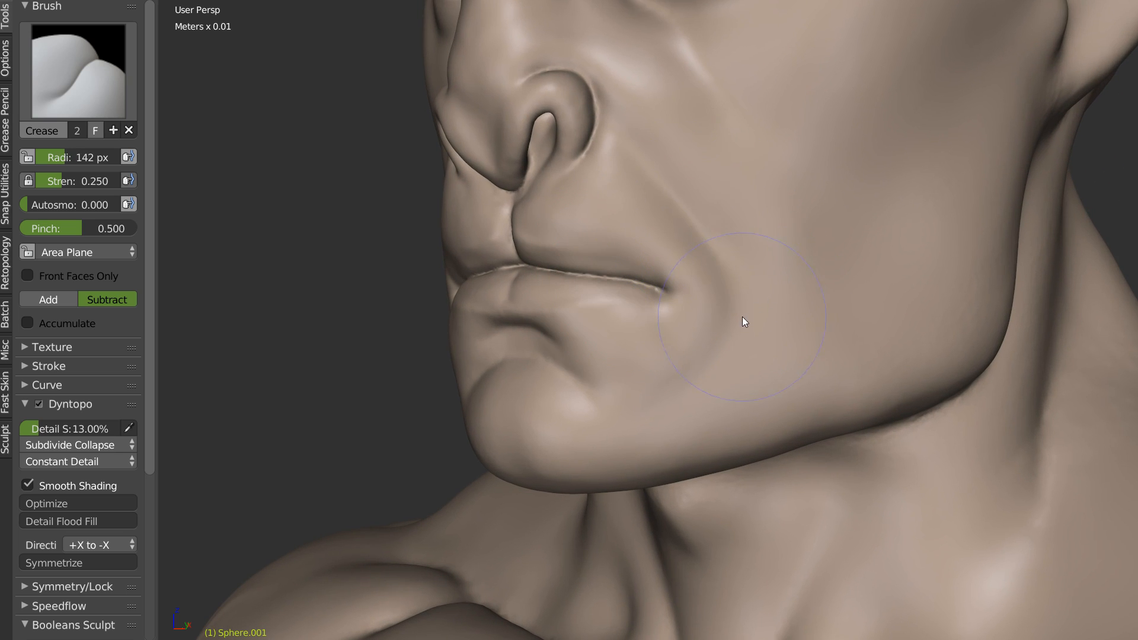
pyautogui.press('c')
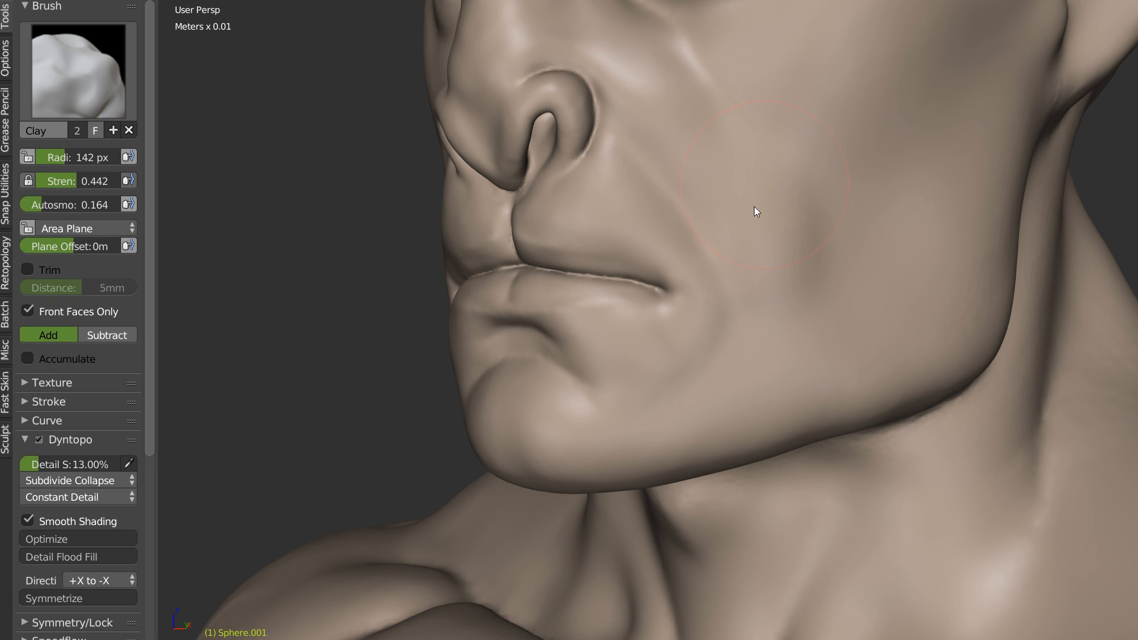
pyautogui.moveTo(791, 239); pyautogui.dragTo(862, 112)
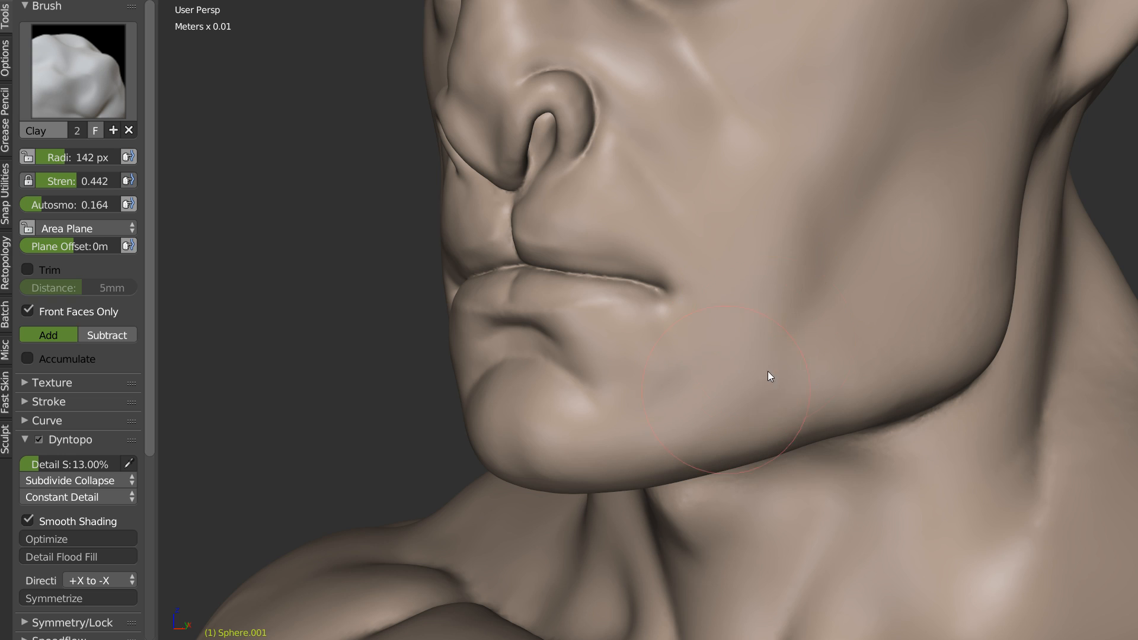
pyautogui.press('s')
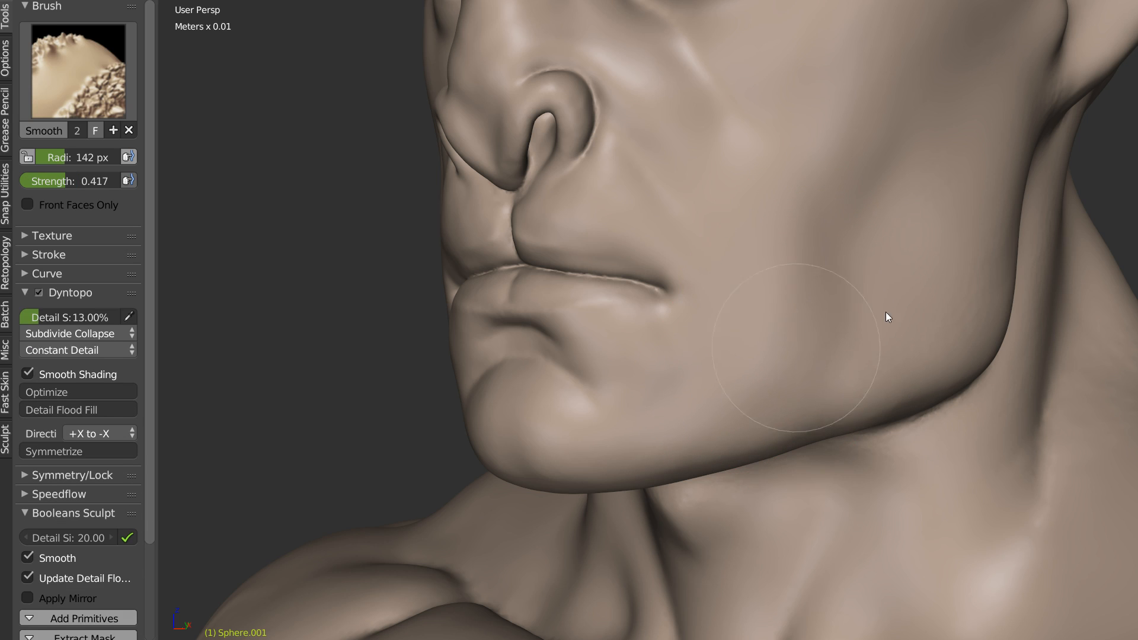
pyautogui.press('c')
# Step: Examine the mouth corners, chin, cheeks and nose from the front and side
pyautogui.moveTo(701, 337); pyautogui.dragTo(734, 333, button='middle')
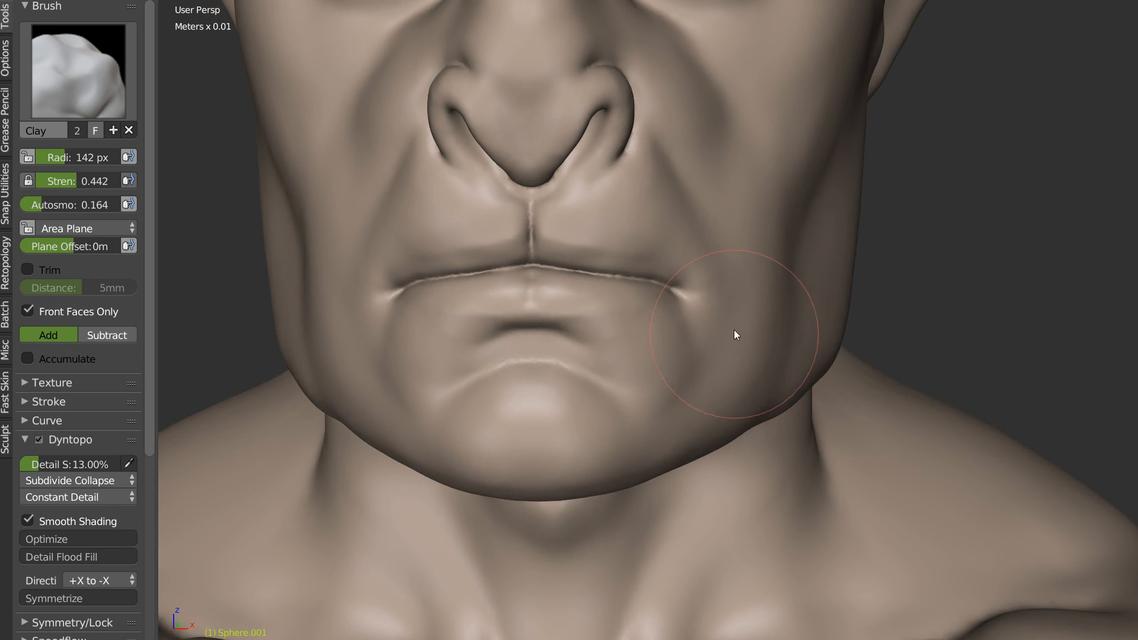
pyautogui.scroll(3, 728, 309)
pyautogui.scroll(3, 743, 301)
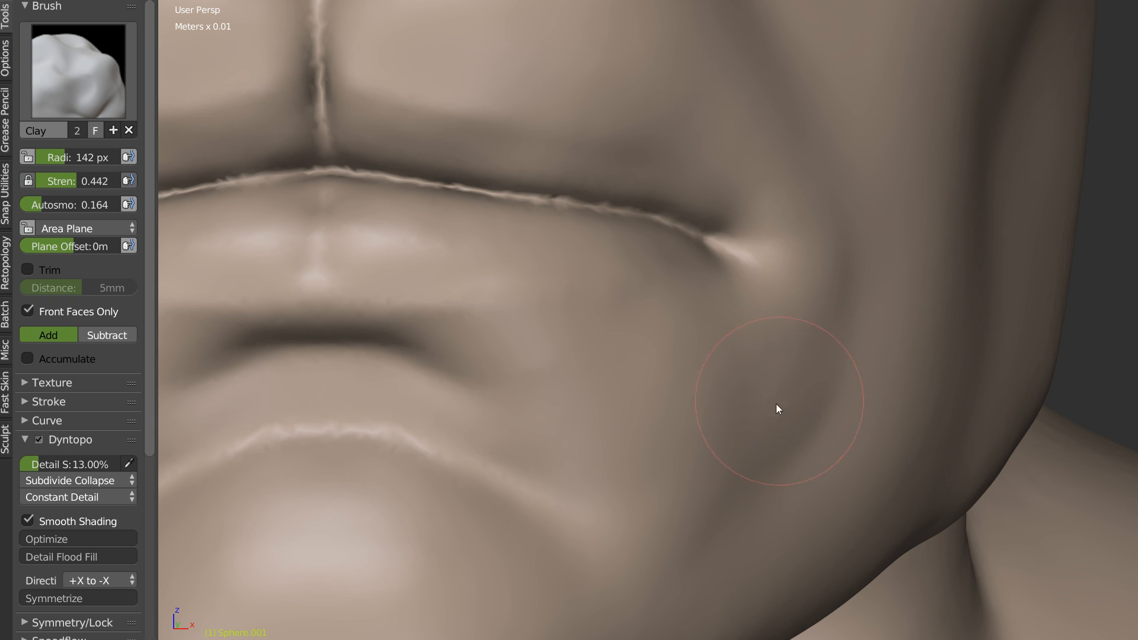
pyautogui.scroll(-3, 664, 273)
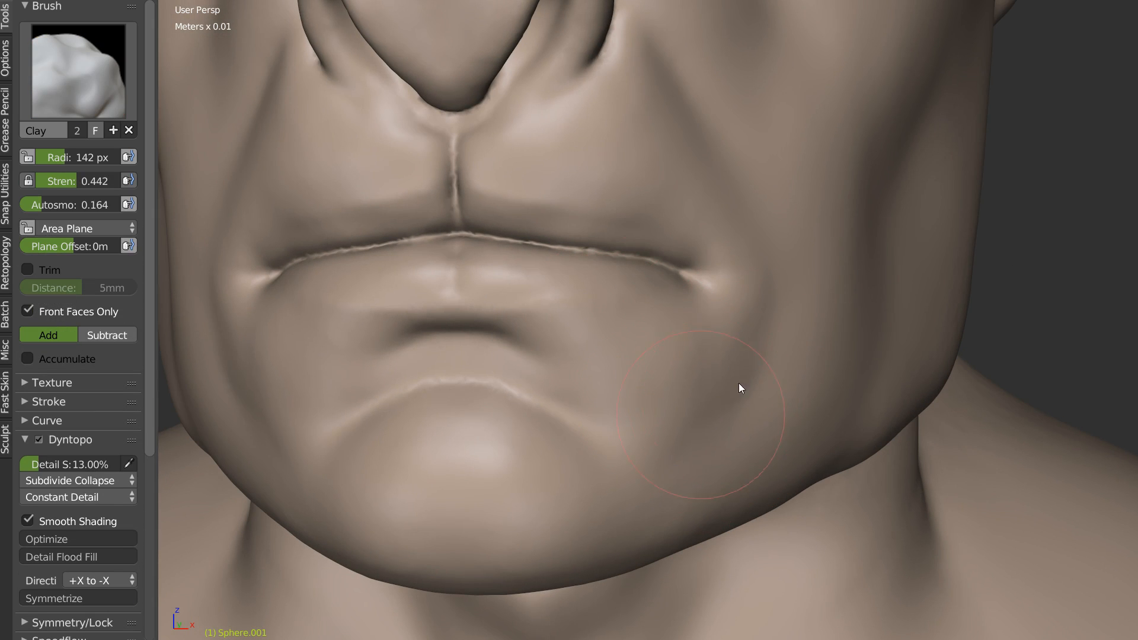
pyautogui.scroll(-3, 673, 379)
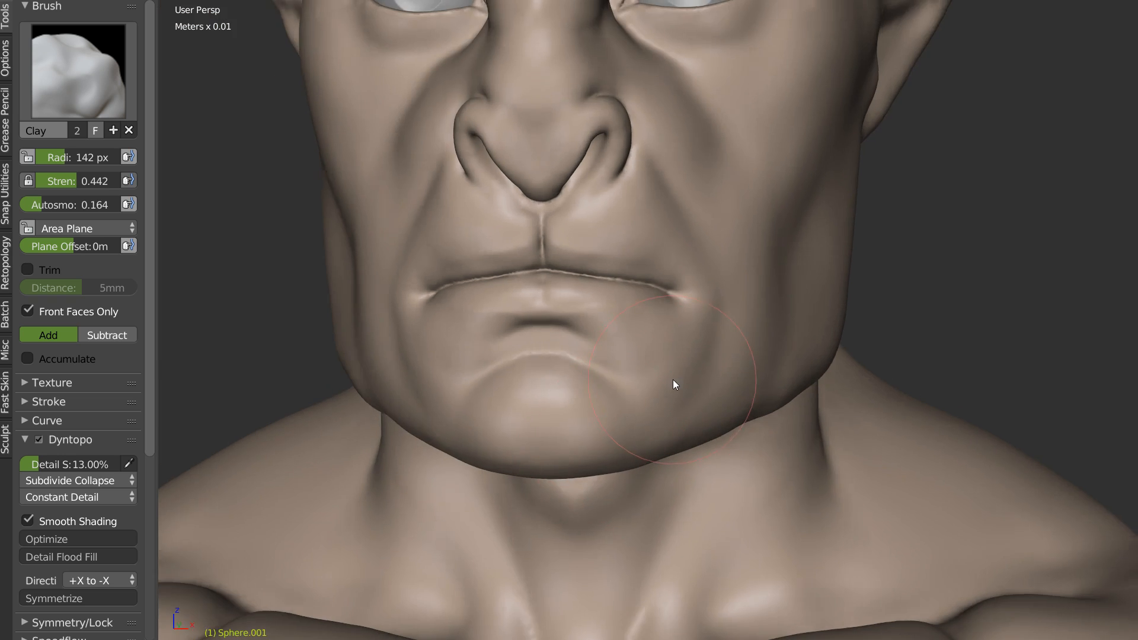
pyautogui.scroll(-2, 681, 380)
pyautogui.moveTo(686, 381)
pyautogui.mouseDown(button='middle')
pyautogui.moveTo(656, 343)
pyautogui.moveTo(534, 363)
pyautogui.mouseUp(button='middle')
pyautogui.scroll(3, 594, 236)
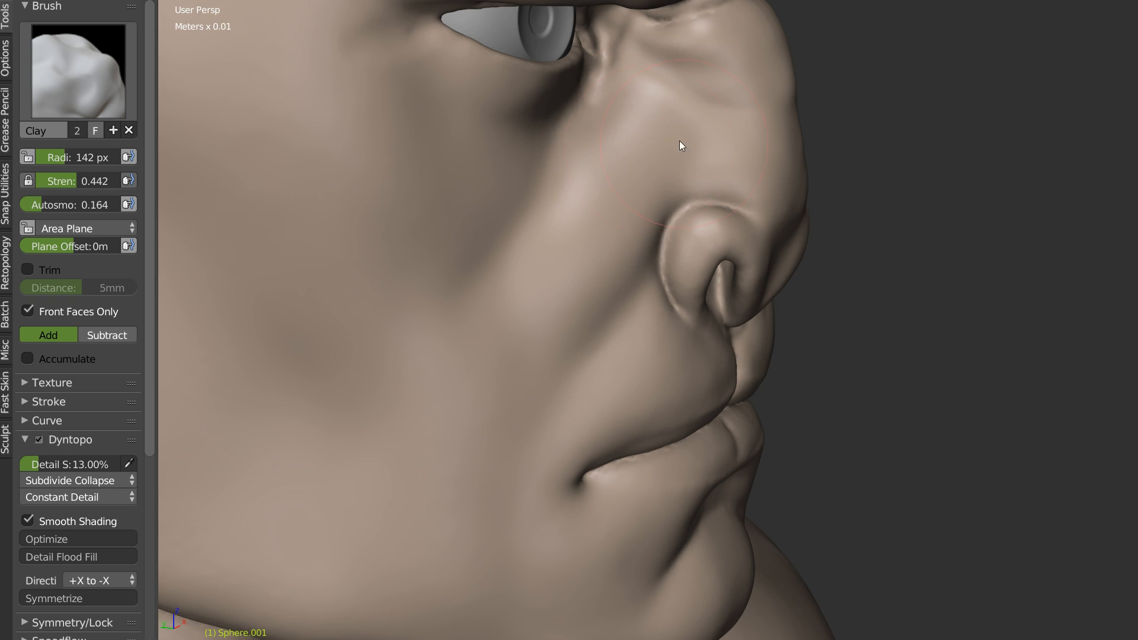
pyautogui.scroll(-2, 711, 118)
pyautogui.keyDown('shift'); pyautogui.moveTo(710, 118); pyautogui.dragTo(692, 213, button='middle'); pyautogui.keyUp('shift')
pyautogui.scroll(6, 692, 213)
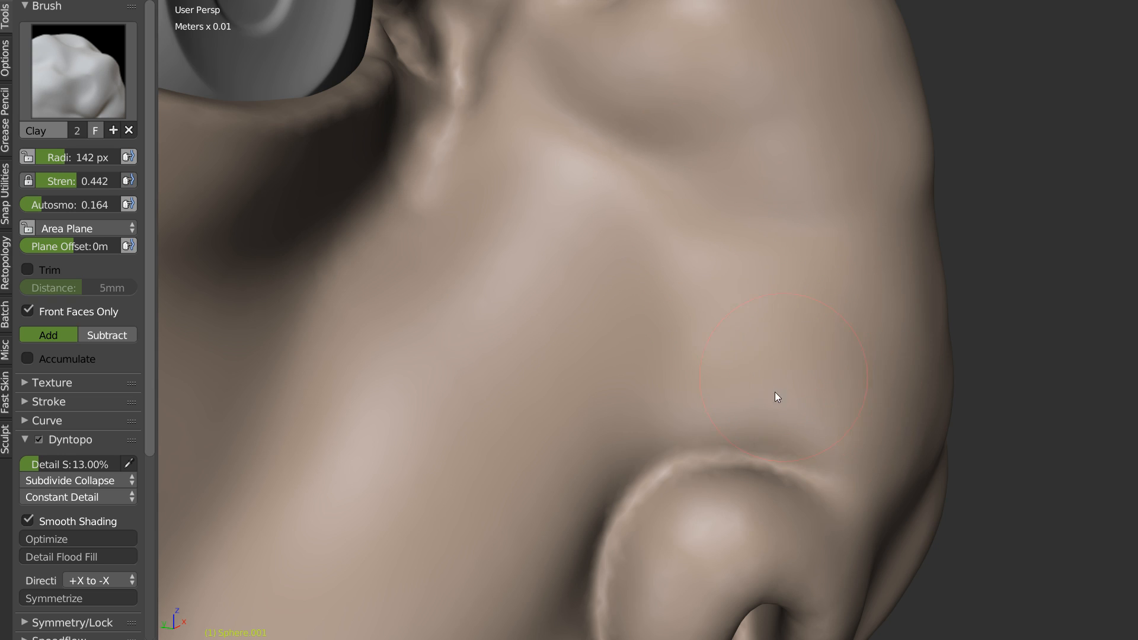
pyautogui.scroll(-3, 643, 404)
pyautogui.moveTo(733, 344)
pyautogui.mouseDown(button='middle')
pyautogui.moveTo(653, 336)
pyautogui.moveTo(574, 234)
pyautogui.mouseUp(button='middle')
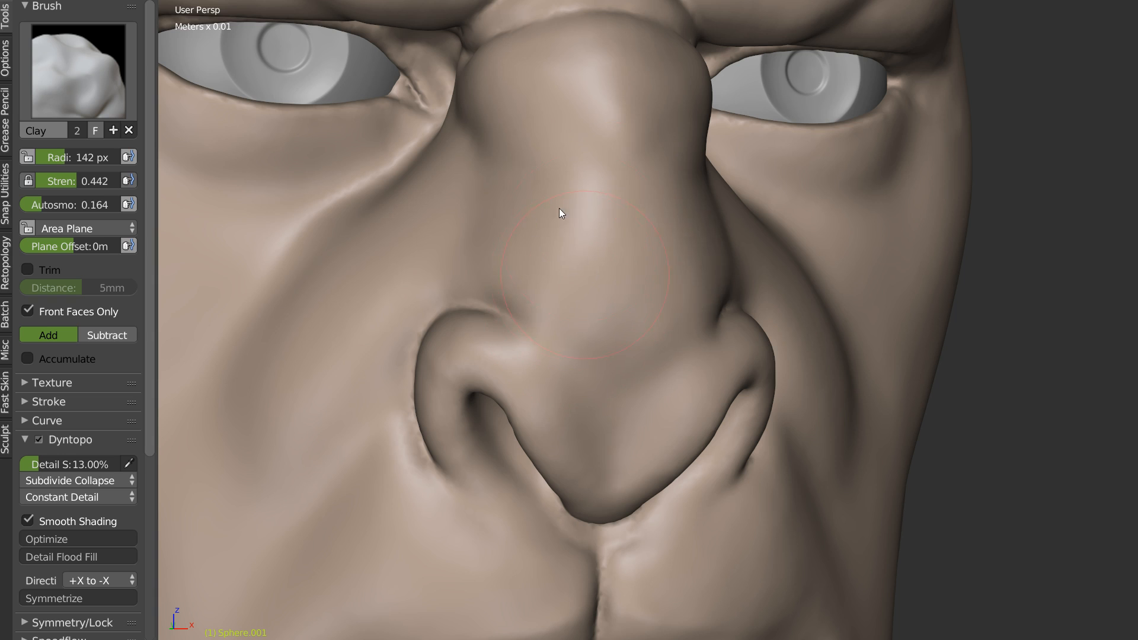
# Step: Carve a vertical groove down the middle of the lower nose with the Crease brush at strength 0.250
pyautogui.press('w')
pyautogui.click(517, 341)
pyautogui.moveTo(637, 293); pyautogui.dragTo(635, 195)
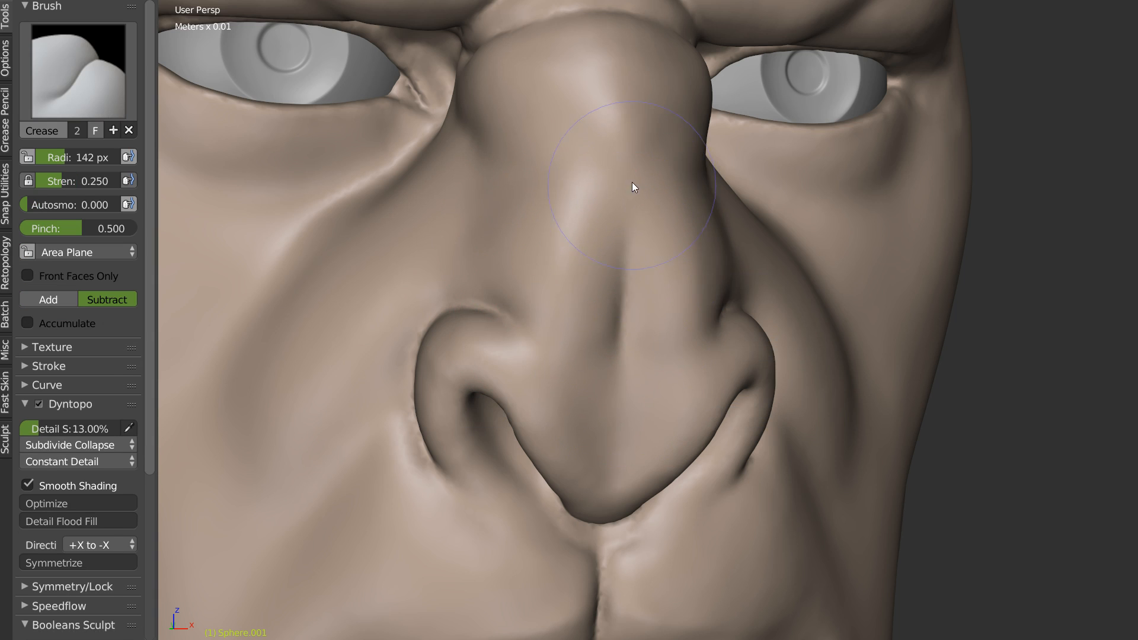
pyautogui.moveTo(663, 202); pyautogui.dragTo(629, 213, button='middle')
# Step: Soften the groove on the nose and shape its side with the Clay brush at strength 0.442
pyautogui.press('w')
pyautogui.click(593, 272)
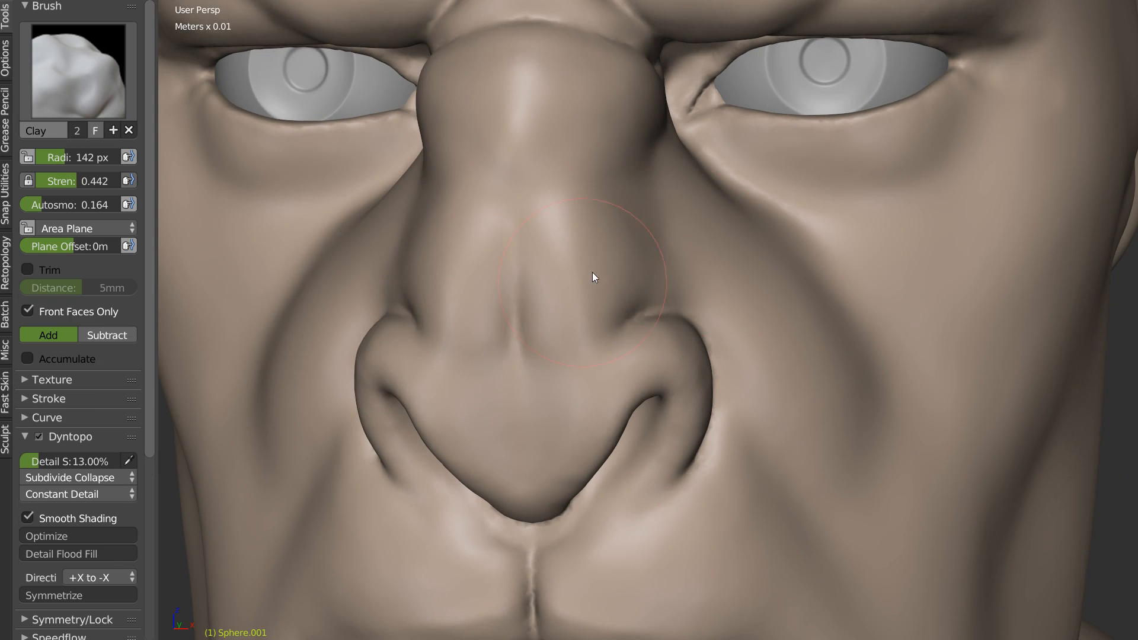
pyautogui.moveTo(594, 276); pyautogui.dragTo(579, 247, button='middle')
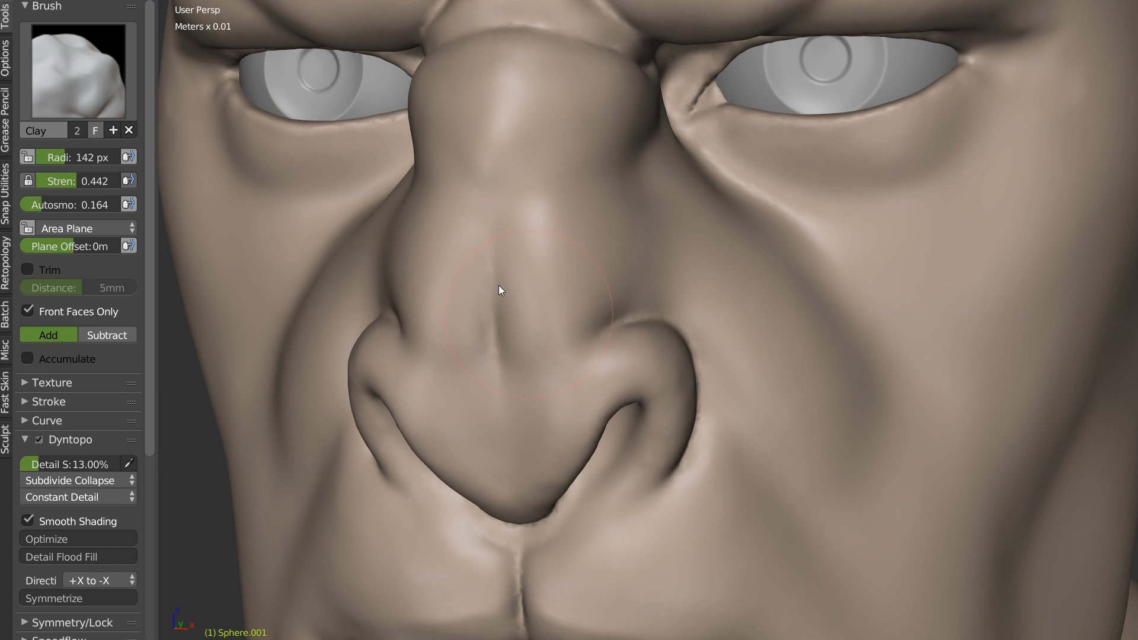
pyautogui.moveTo(499, 290); pyautogui.dragTo(505, 261)
pyautogui.moveTo(656, 249)
pyautogui.mouseDown()
pyautogui.moveTo(692, 272)
pyautogui.moveTo(634, 216)
pyautogui.moveTo(731, 259)
pyautogui.moveTo(700, 229)
pyautogui.mouseUp()
# Step: Set the Crease brush radius to 61 px and start a fold beneath the inner corner of the eye
pyautogui.moveTo(802, 218)
pyautogui.mouseDown(button='middle')
pyautogui.moveTo(790, 182)
pyautogui.moveTo(765, 237)
pyautogui.mouseUp(button='middle')
pyautogui.scroll(1, 765, 237)
pyautogui.hotkey('shift', 'c')
pyautogui.moveTo(664, 225); pyautogui.dragTo(687, 234, button='middle')
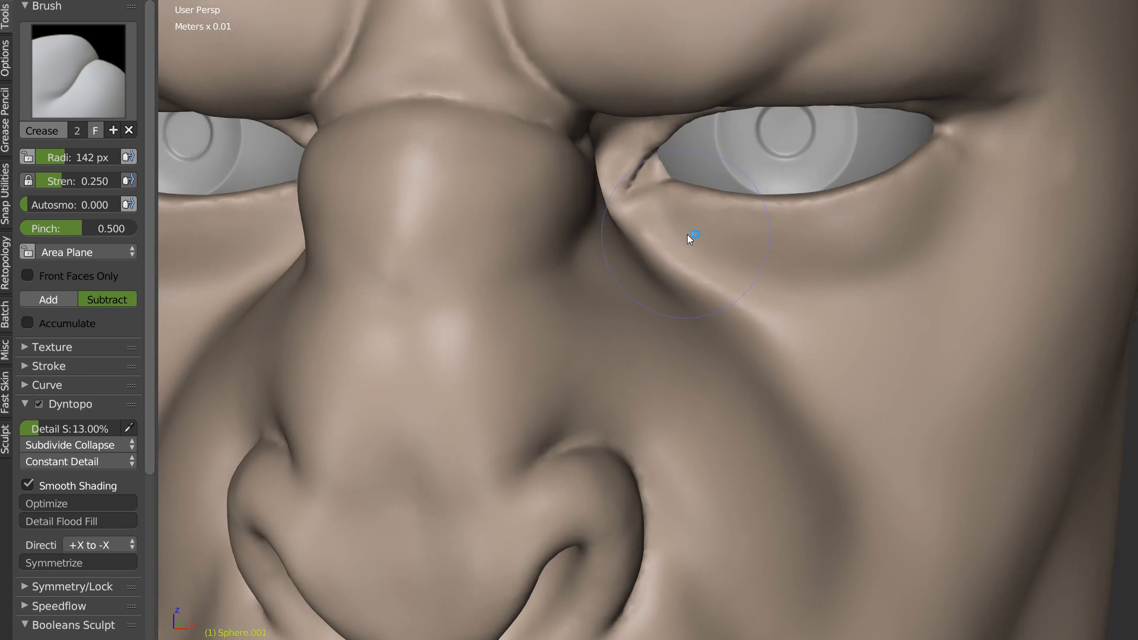
pyautogui.scroll(1, 771, 218)
pyautogui.press('f')
pyautogui.click(671, 222)
pyautogui.press('f')
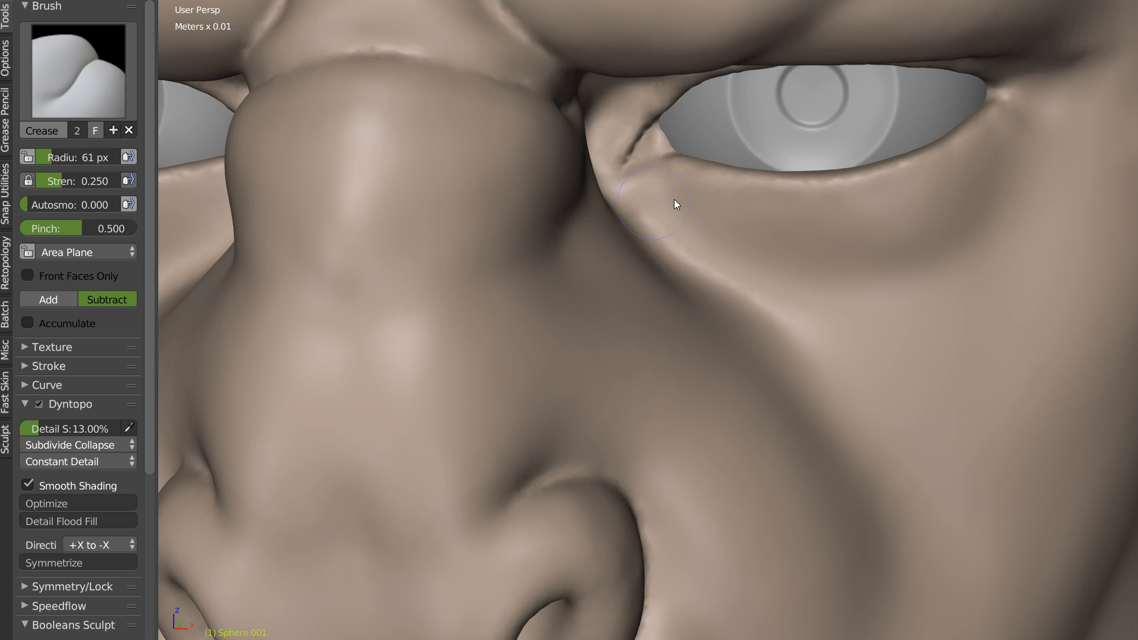
pyautogui.moveTo(683, 196); pyautogui.dragTo(714, 211)
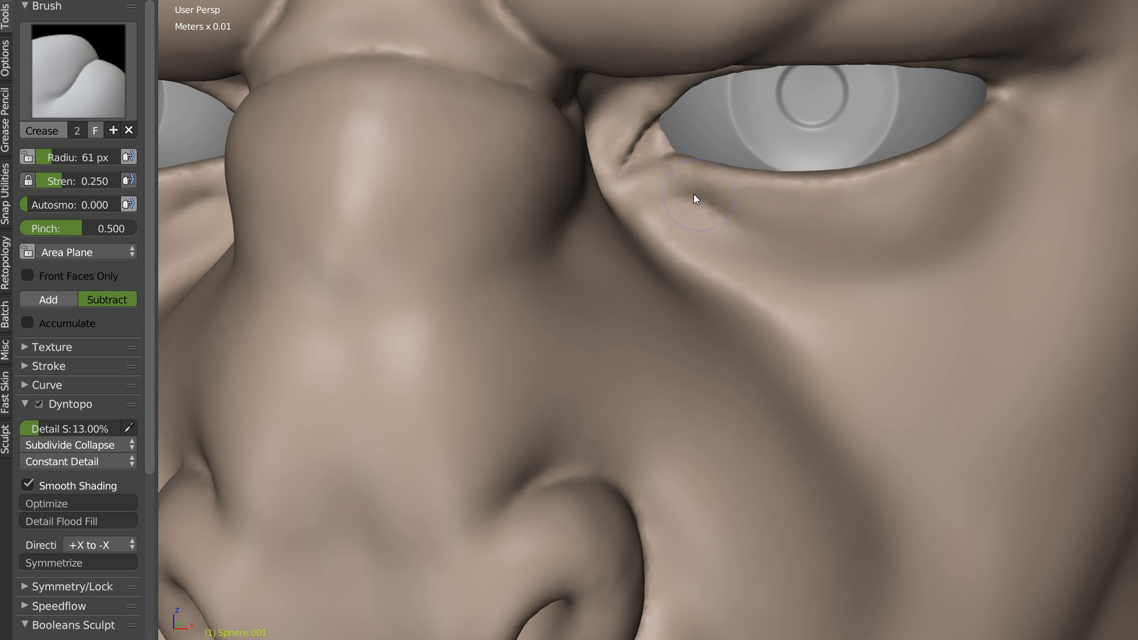
# Step: Deepen the creases running from the inner eye corner along the eye bag and down beside the nose
pyautogui.moveTo(740, 248); pyautogui.dragTo(620, 224, button='middle')
pyautogui.moveTo(603, 222); pyautogui.dragTo(789, 397)
pyautogui.moveTo(634, 264); pyautogui.dragTo(765, 374)
pyautogui.moveTo(610, 232); pyautogui.dragTo(762, 376)
pyautogui.moveTo(748, 274); pyautogui.dragTo(763, 245, button='middle')
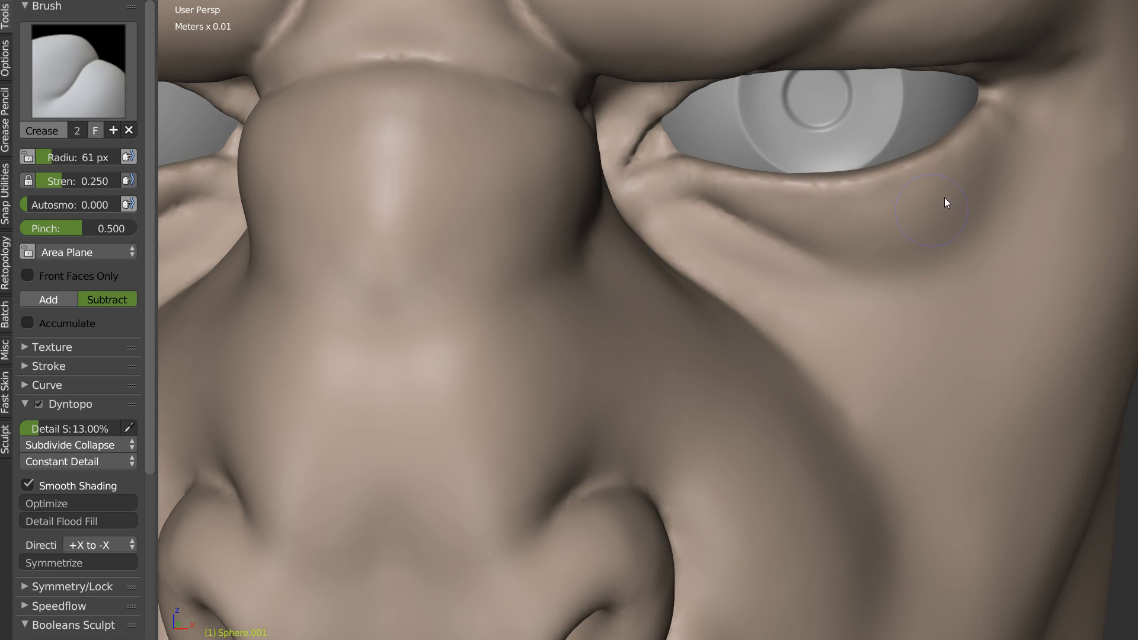
# Step: Crease the outer edge of the eye bag and a wrinkle extending from the outer eye corner, softening the wrinkle
pyautogui.keyDown('shift'); pyautogui.moveTo(971, 205); pyautogui.dragTo(833, 262, button='middle'); pyautogui.keyUp('shift')
pyautogui.moveTo(883, 192); pyautogui.dragTo(847, 290)
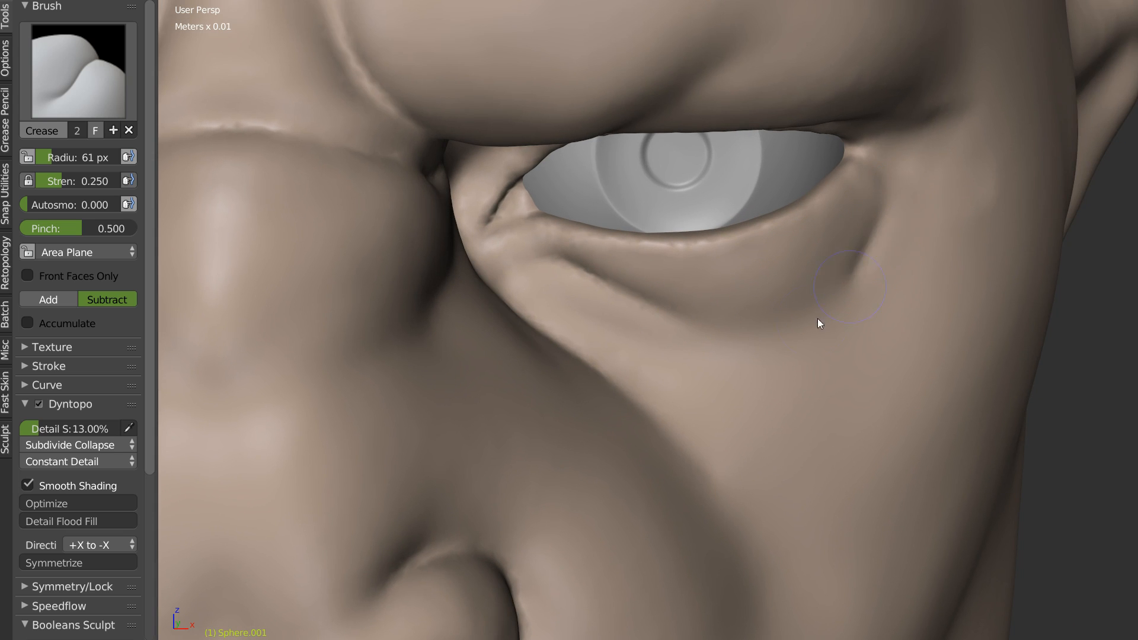
pyautogui.moveTo(894, 183); pyautogui.dragTo(847, 140, button='middle')
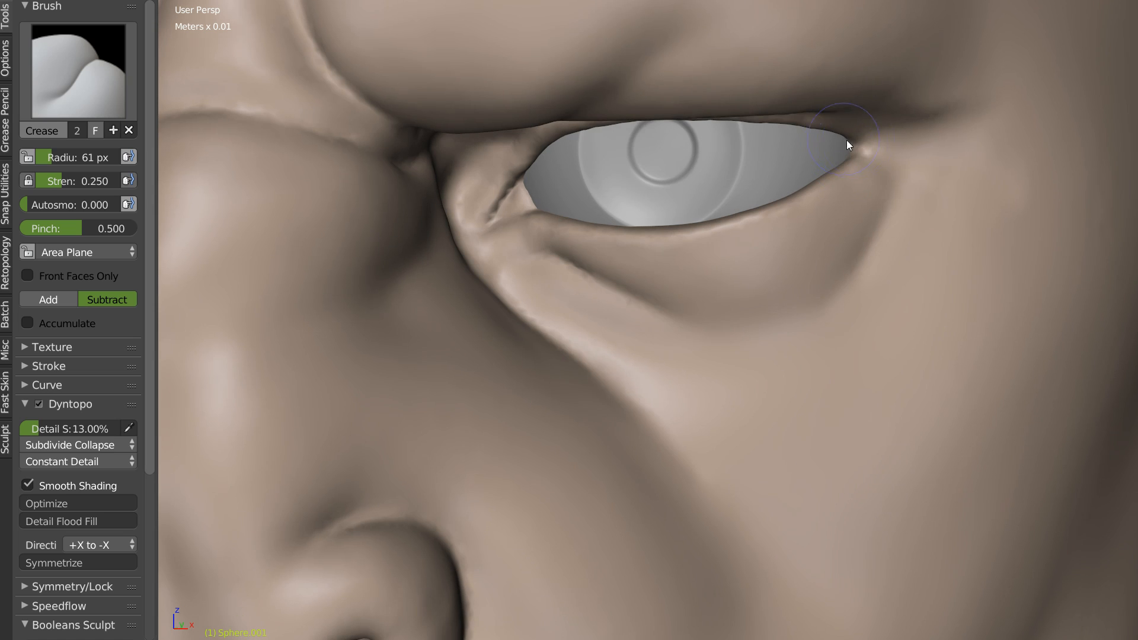
pyautogui.moveTo(896, 146); pyautogui.dragTo(1002, 156)
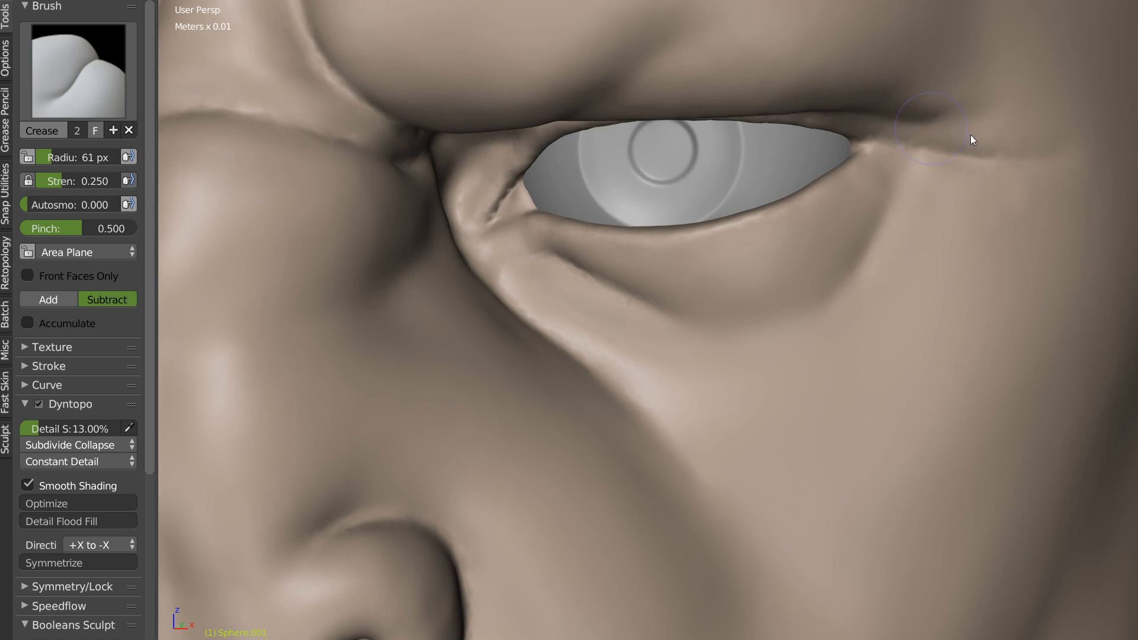
pyautogui.moveTo(899, 119)
pyautogui.mouseDown(button='middle')
pyautogui.moveTo(907, 137)
pyautogui.moveTo(895, 150)
pyautogui.moveTo(948, 160)
pyautogui.mouseUp(button='middle')
pyautogui.press('s')
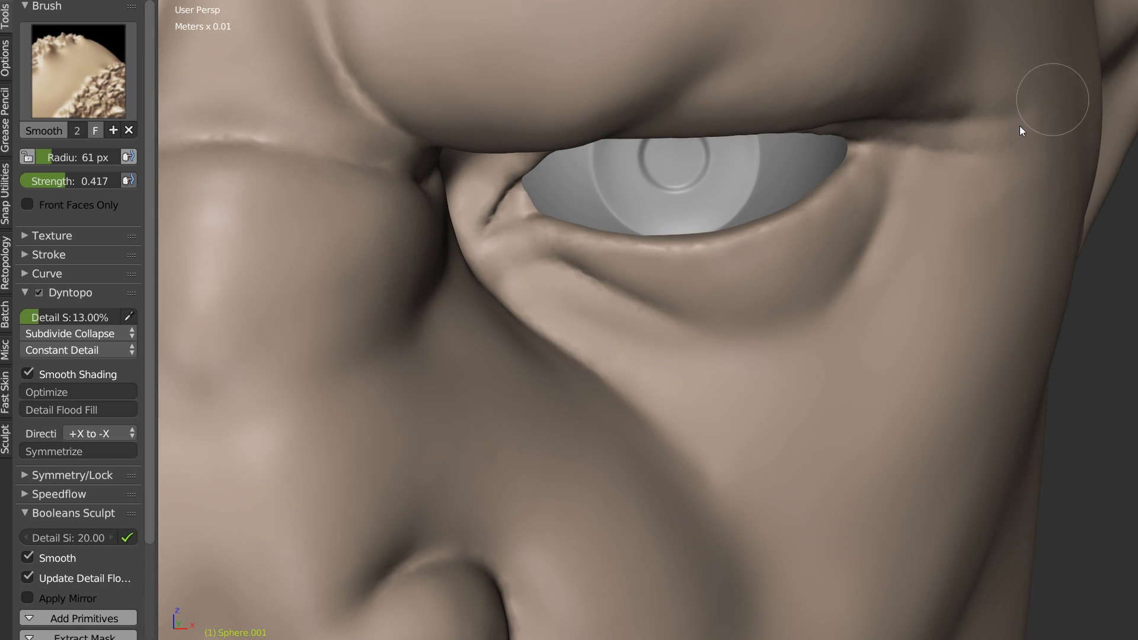
pyautogui.hotkey('shift', 'c')
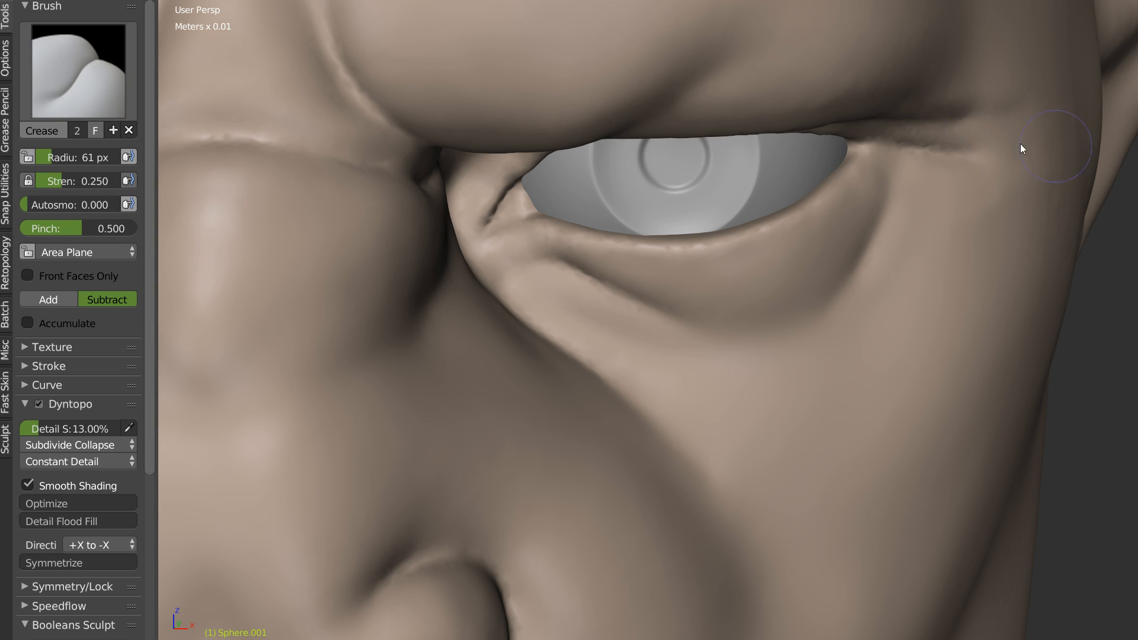
# Step: Shape the outer end of the brow toward the temple with the Clay brush at radius 142 px and smooth it
pyautogui.moveTo(959, 152)
pyautogui.mouseDown(button='middle')
pyautogui.moveTo(886, 114)
pyautogui.moveTo(883, 172)
pyautogui.mouseUp(button='middle')
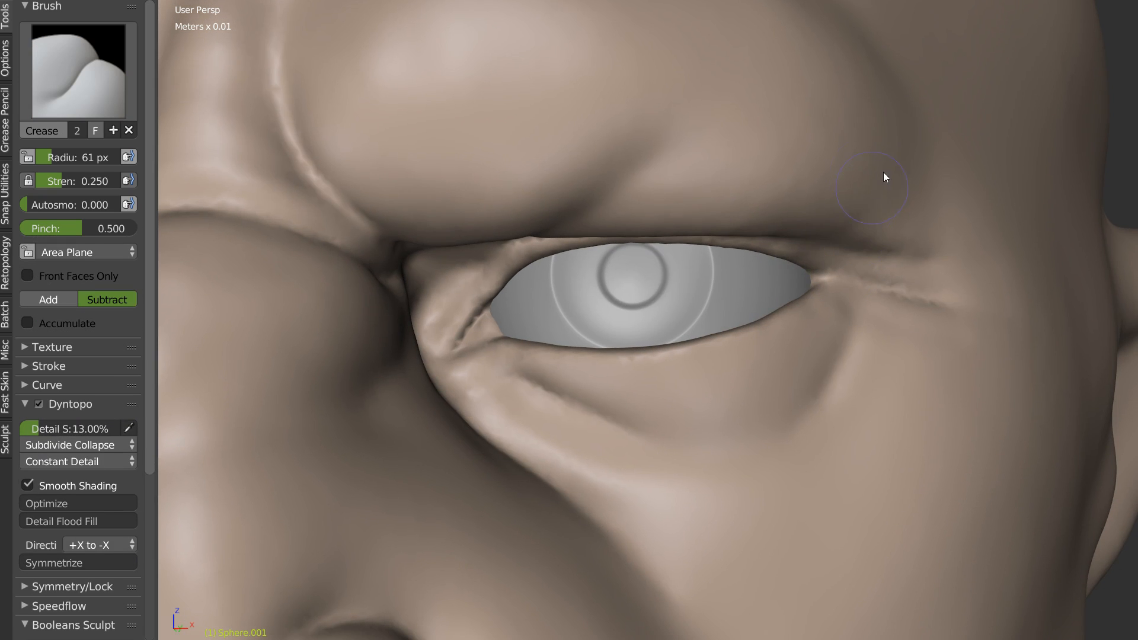
pyautogui.press('c')
pyautogui.press('f')
pyautogui.click(863, 205)
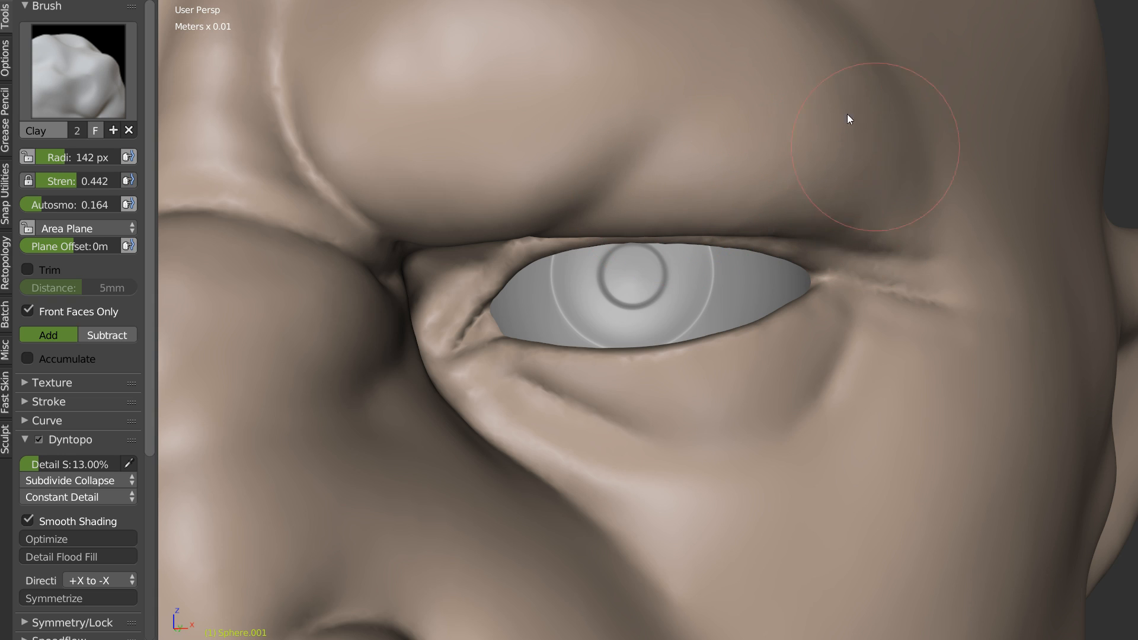
pyautogui.scroll(-4, 969, 135)
pyautogui.moveTo(966, 139)
pyautogui.mouseDown(button='middle')
pyautogui.moveTo(823, 210)
pyautogui.moveTo(724, 162)
pyautogui.mouseUp(button='middle')
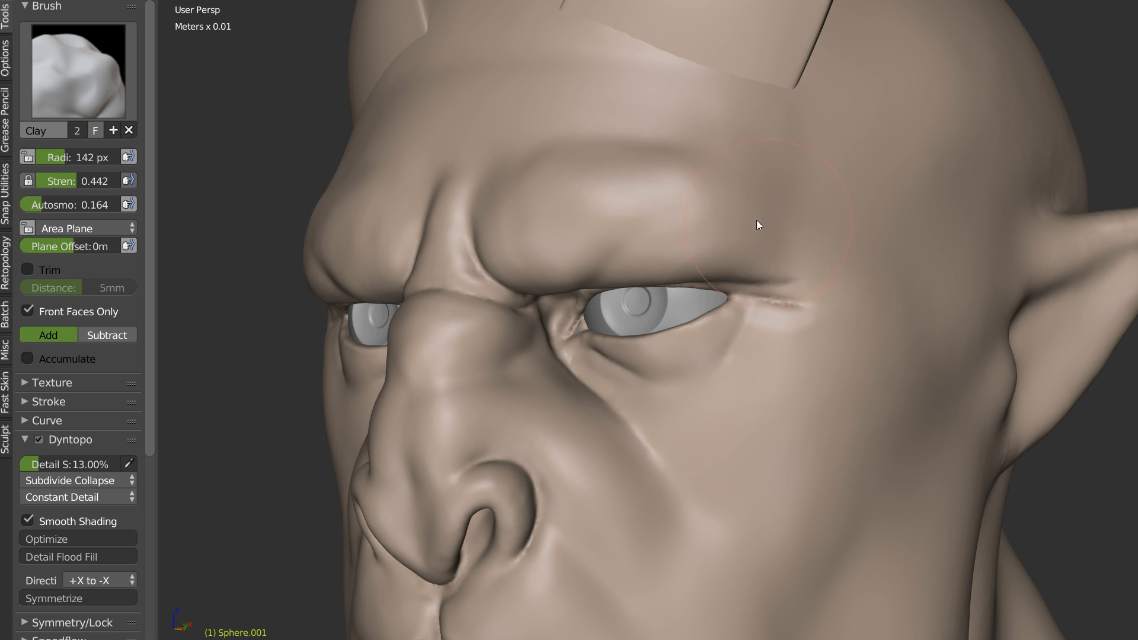
pyautogui.press('s')
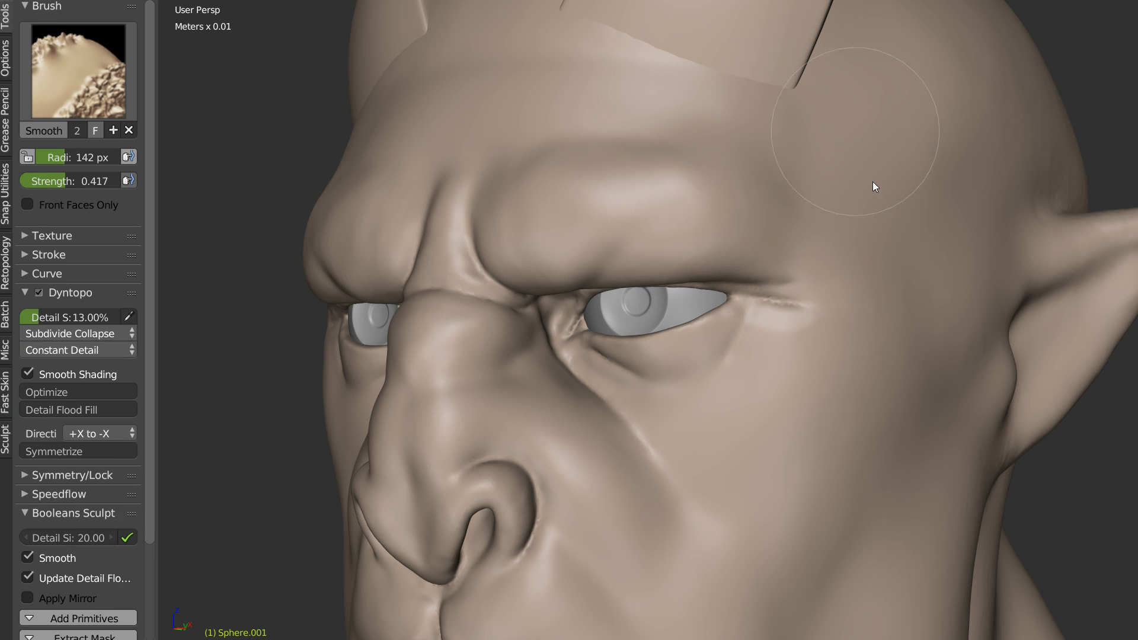
# Step: Set the Clay brush radius to 177 px and shape the temple and cheekbone between the eye and ear
pyautogui.press('c')
pyautogui.scroll(-4, 822, 259)
pyautogui.moveTo(822, 259)
pyautogui.mouseDown(button='middle')
pyautogui.moveTo(756, 198)
pyautogui.moveTo(752, 164)
pyautogui.mouseUp(button='middle')
pyautogui.scroll(4, 759, 180)
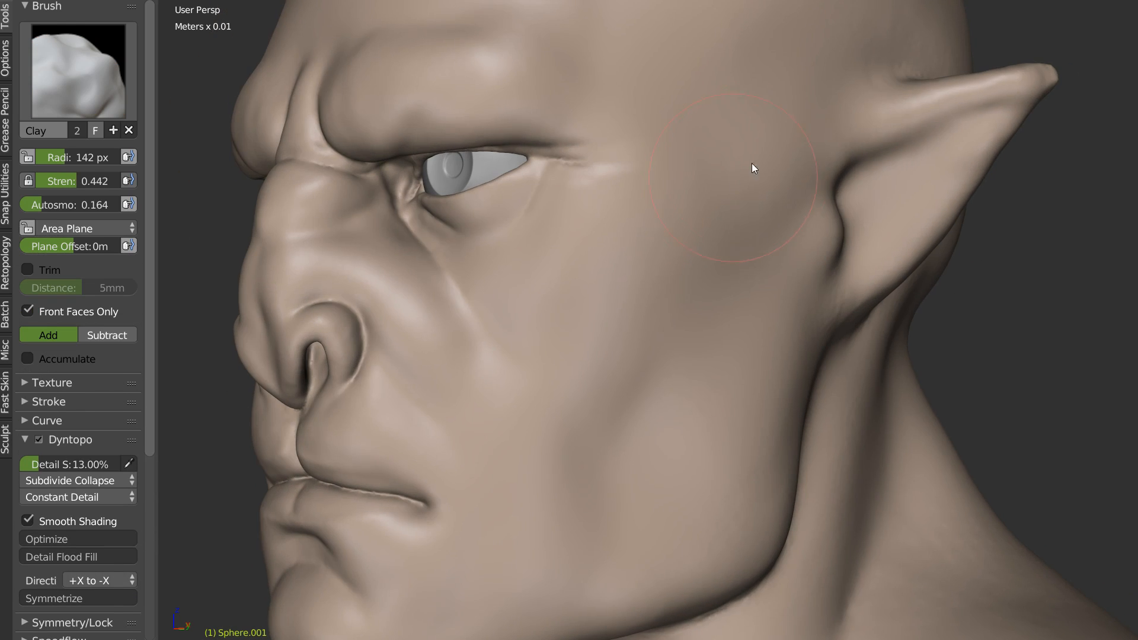
pyautogui.press('f')
pyautogui.click(715, 197)
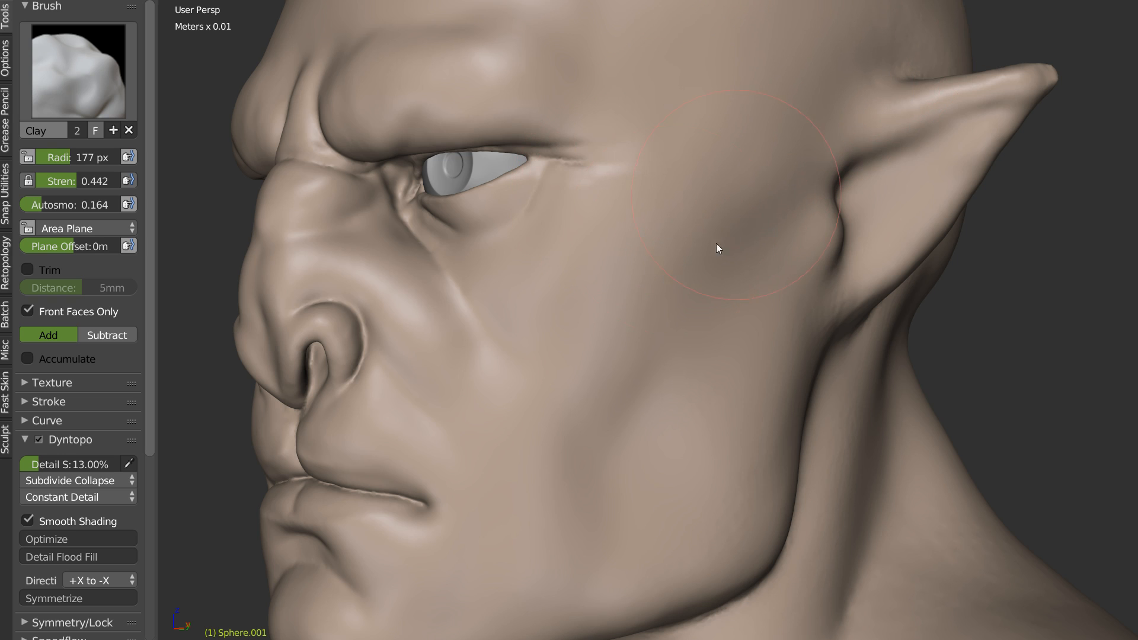
pyautogui.moveTo(619, 266)
pyautogui.mouseDown(button='middle')
pyautogui.moveTo(703, 264)
pyautogui.moveTo(665, 275)
pyautogui.moveTo(698, 319)
pyautogui.moveTo(673, 311)
pyautogui.moveTo(674, 288)
pyautogui.moveTo(703, 268)
pyautogui.moveTo(692, 267)
pyautogui.mouseUp(button='middle')
pyautogui.scroll(-4, 702, 266)
pyautogui.moveTo(655, 331)
pyautogui.mouseDown(button='middle')
pyautogui.moveTo(681, 287)
pyautogui.moveTo(660, 303)
pyautogui.moveTo(756, 241)
pyautogui.moveTo(733, 255)
pyautogui.mouseUp(button='middle')
pyautogui.scroll(3, 722, 251)
# Step: Crease the underside of the cheekbone with the Crease brush at radius 177 px and soften the stroke
pyautogui.press('w')
pyautogui.click(611, 257)
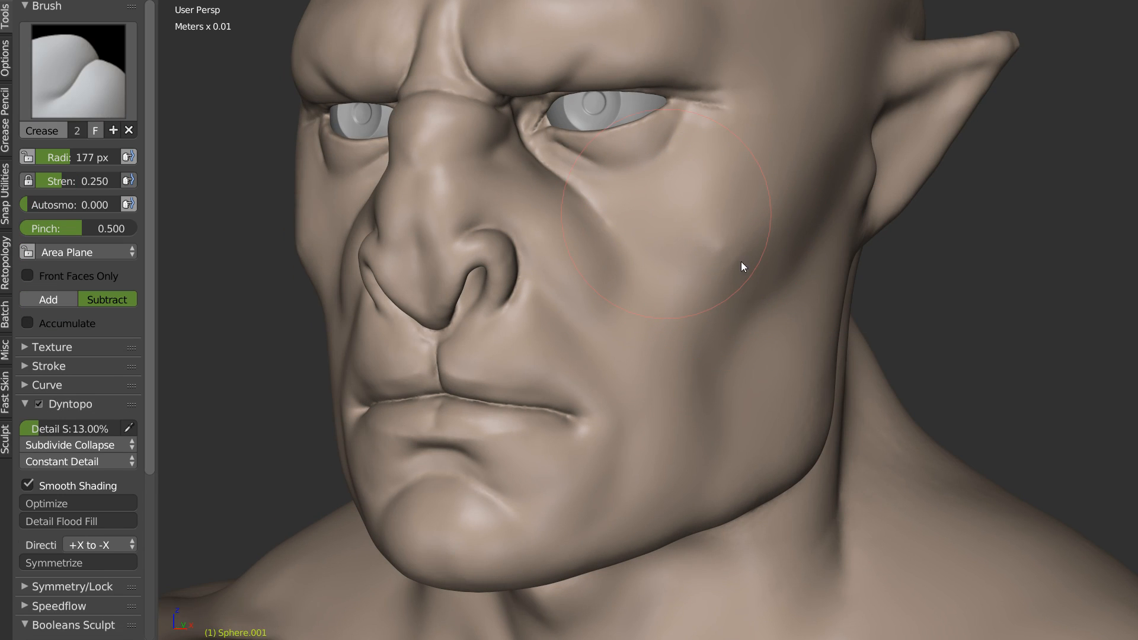
pyautogui.moveTo(753, 270); pyautogui.dragTo(639, 233, button='middle')
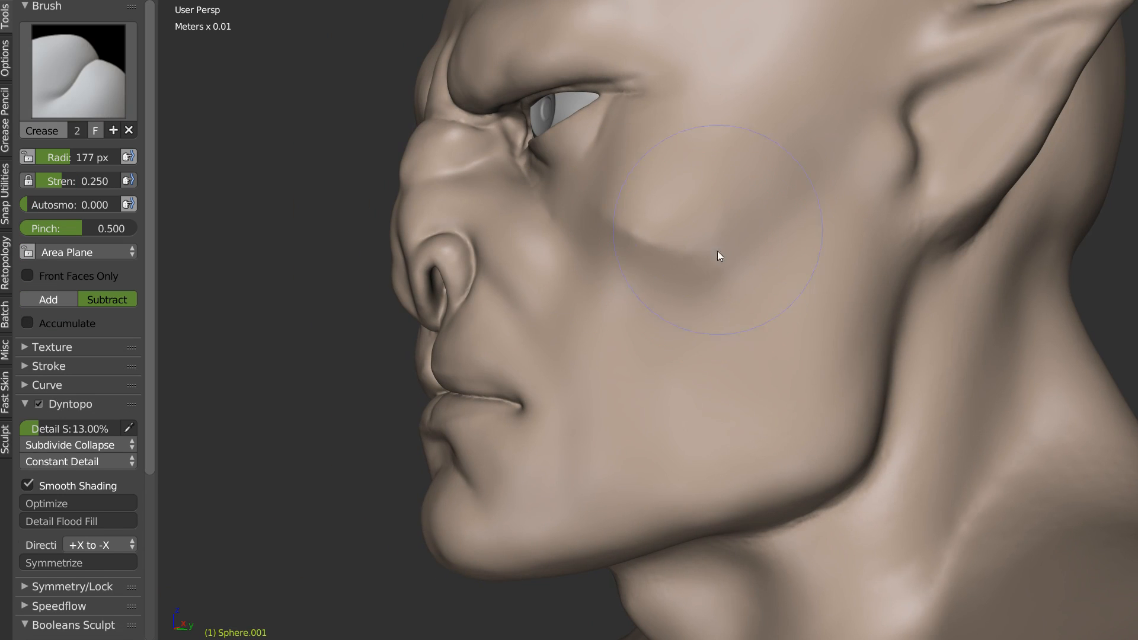
pyautogui.moveTo(629, 236)
pyautogui.keyDown('shift'); pyautogui.mouseDown()
pyautogui.moveTo(688, 252)
pyautogui.moveTo(702, 236)
pyautogui.mouseUp(); pyautogui.keyUp('shift')
pyautogui.moveTo(702, 236)
pyautogui.mouseDown(button='middle')
pyautogui.moveTo(846, 267)
pyautogui.moveTo(496, 224)
pyautogui.moveTo(542, 208)
pyautogui.mouseUp(button='middle')
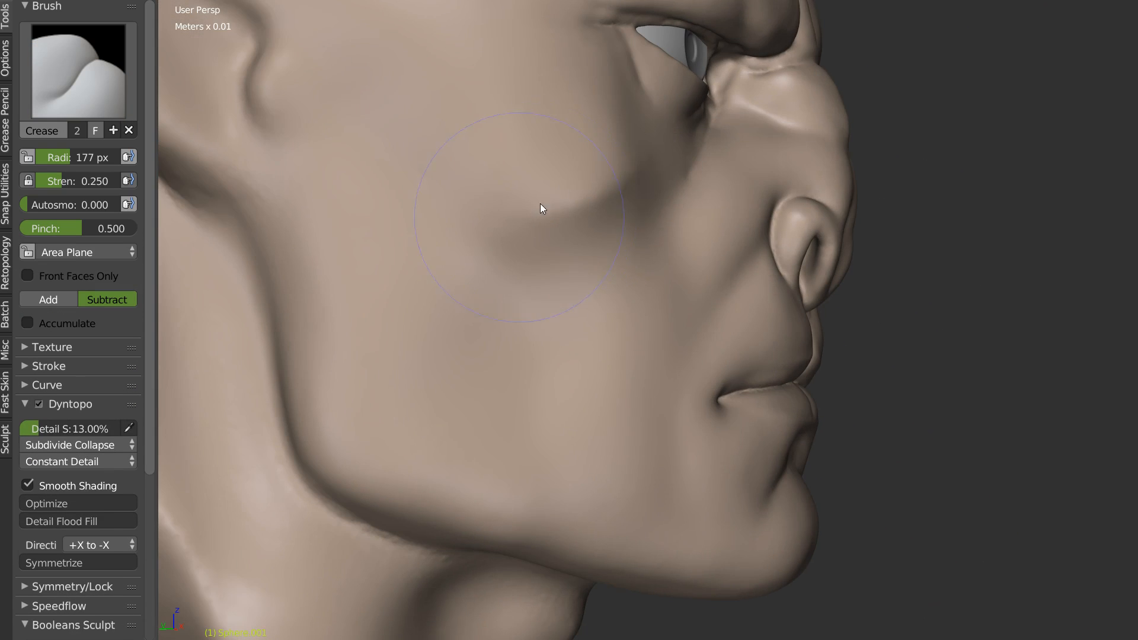
# Step: Deepen the hollow beneath the cheekbone, extend it back toward the ear, and smooth its edges
pyautogui.moveTo(641, 180); pyautogui.dragTo(538, 251, button='middle')
pyautogui.moveTo(508, 282); pyautogui.dragTo(579, 236)
pyautogui.moveTo(530, 288)
pyautogui.mouseDown()
pyautogui.moveTo(558, 250)
pyautogui.moveTo(503, 273)
pyautogui.moveTo(546, 279)
pyautogui.moveTo(511, 270)
pyautogui.mouseUp()
pyautogui.moveTo(329, 135); pyautogui.dragTo(468, 257)
pyautogui.moveTo(560, 249)
pyautogui.keyDown('shift'); pyautogui.mouseDown()
pyautogui.moveTo(518, 248)
pyautogui.moveTo(539, 267)
pyautogui.moveTo(553, 268)
pyautogui.moveTo(324, 148)
pyautogui.moveTo(439, 255)
pyautogui.moveTo(570, 201)
pyautogui.mouseUp(); pyautogui.keyUp('shift')
pyautogui.moveTo(616, 204)
pyautogui.mouseDown(button='middle')
pyautogui.moveTo(489, 208)
pyautogui.moveTo(666, 178)
pyautogui.moveTo(739, 236)
pyautogui.moveTo(836, 226)
pyautogui.moveTo(767, 228)
pyautogui.mouseUp(button='middle')
pyautogui.moveTo(767, 228)
pyautogui.keyDown('shift'); pyautogui.mouseDown()
pyautogui.moveTo(778, 248)
pyautogui.moveTo(710, 200)
pyautogui.moveTo(752, 272)
pyautogui.mouseUp(); pyautogui.keyUp('shift')
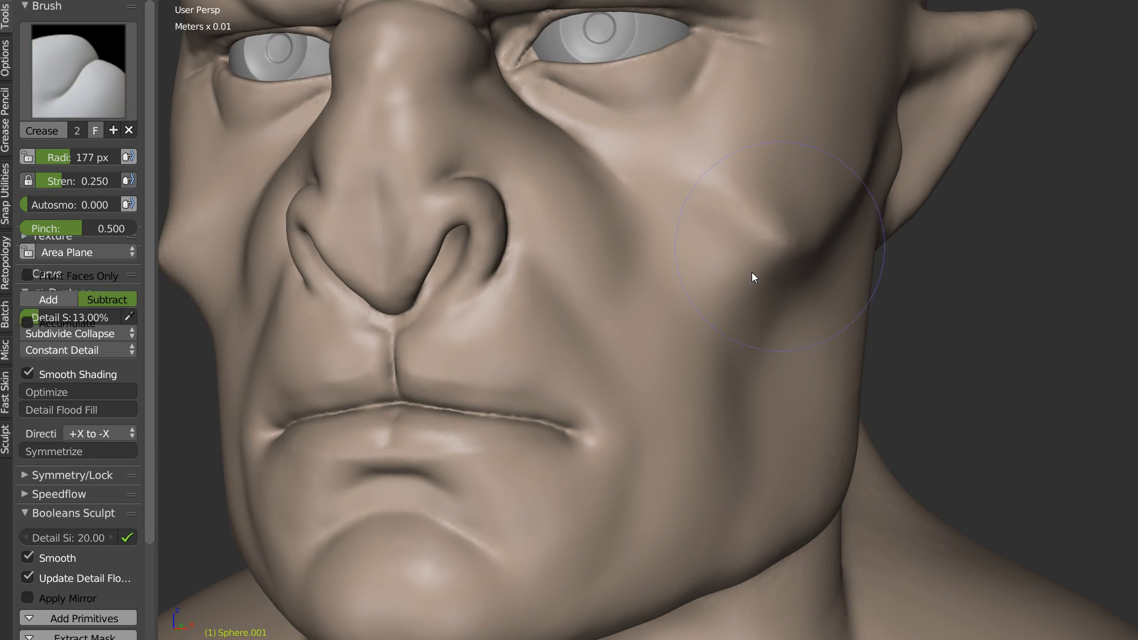
# Step: Set the Smooth brush strength to 0.697 and smooth the sharp ridge on the cheekbone
pyautogui.press('w')
pyautogui.click(741, 162)
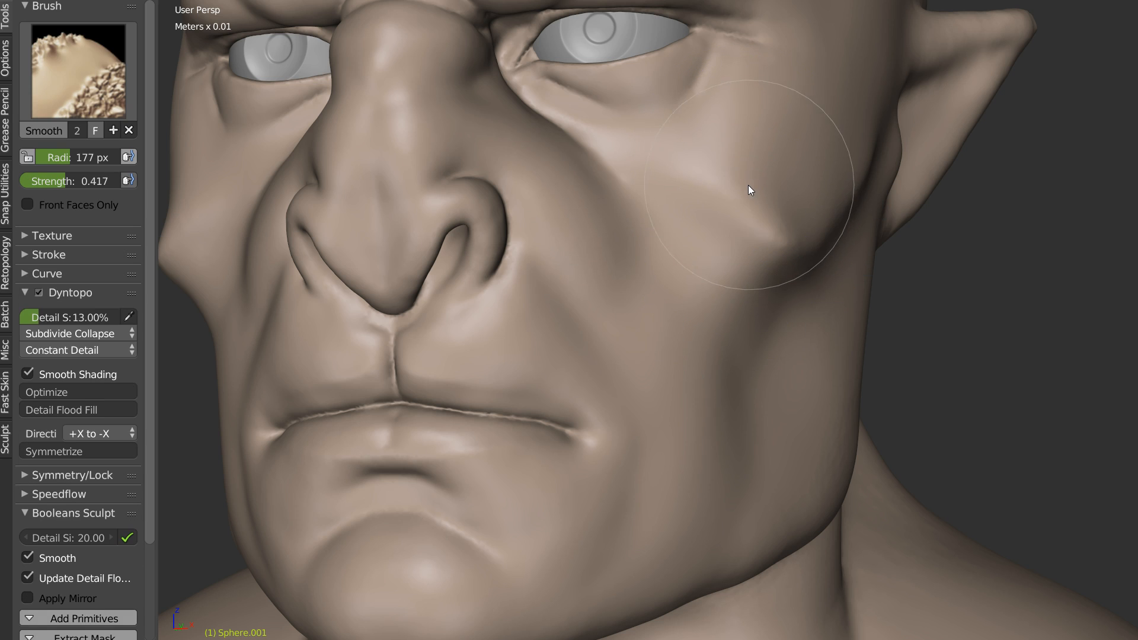
pyautogui.hotkey('shift', 'f')
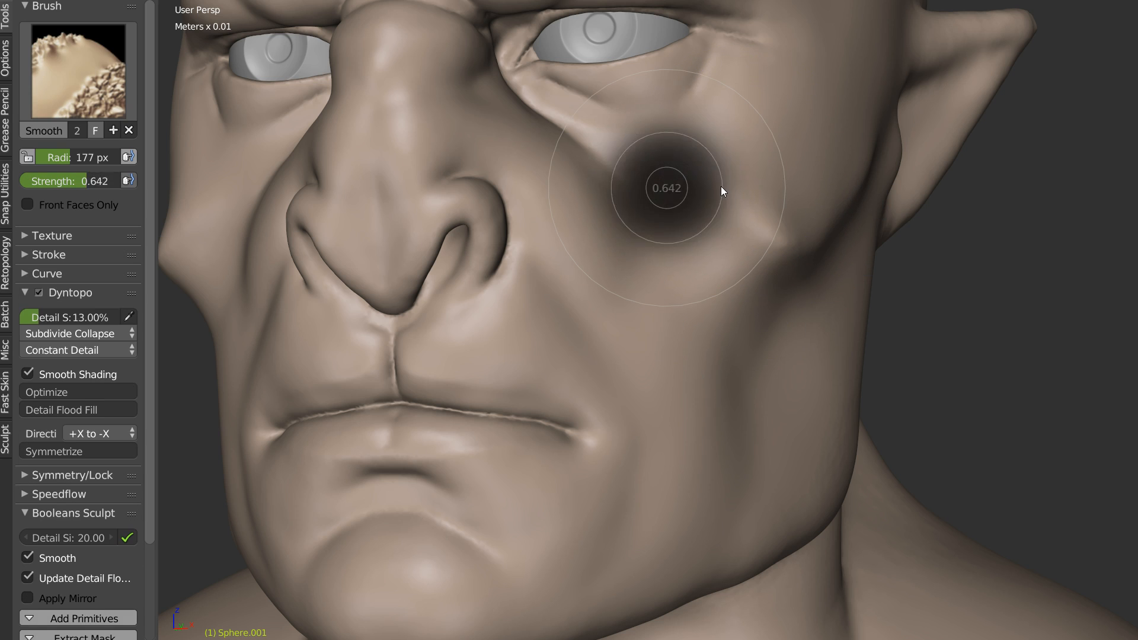
pyautogui.click(723, 190)
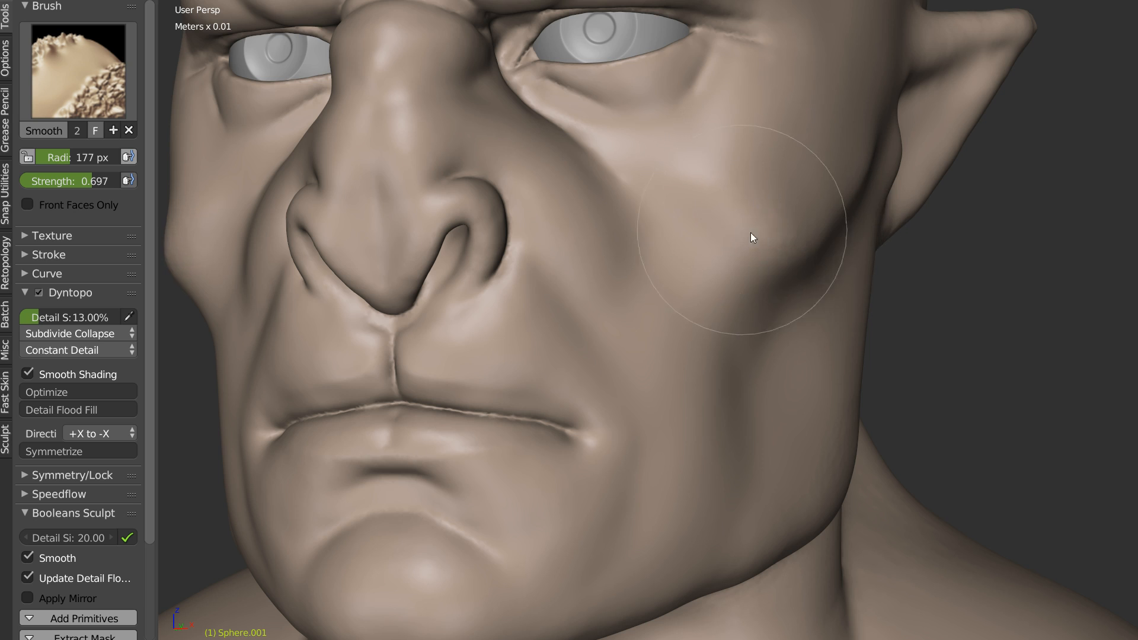
# Step: Set the Crease brush radius to 93 px and carve a crease along the front lower edge of the cheekbone
pyautogui.hotkey('shift', 'c')
pyautogui.moveTo(729, 249); pyautogui.dragTo(665, 243, button='middle')
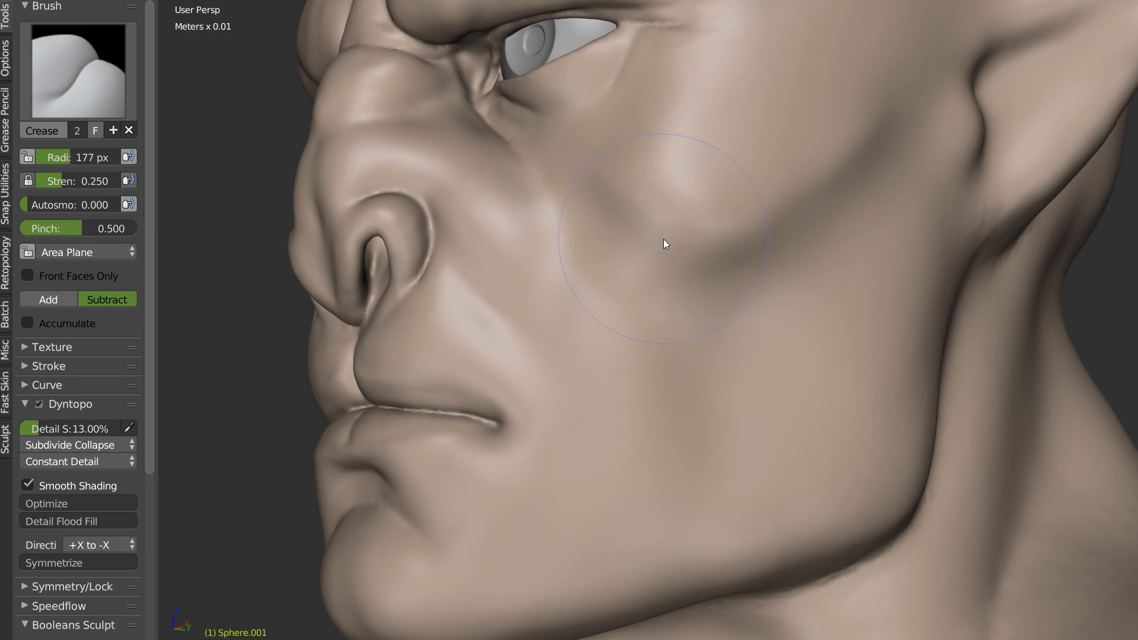
pyautogui.press('f')
pyautogui.click(604, 227)
pyautogui.moveTo(640, 237); pyautogui.dragTo(600, 209)
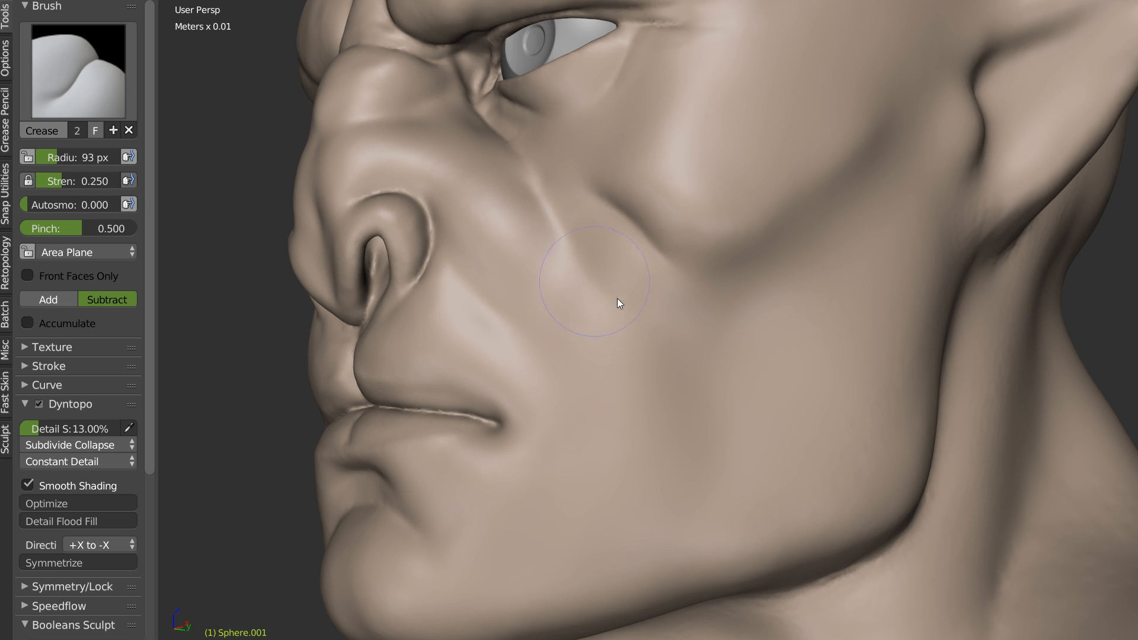
# Step: Define the vertical hollow in the cheek below the cheekbone and smooth the skin above it
pyautogui.keyDown('ctrl'); pyautogui.moveTo(816, 305); pyautogui.dragTo(634, 424, button='middle'); pyautogui.keyUp('ctrl')
pyautogui.moveTo(670, 391); pyautogui.dragTo(784, 346, button='middle')
pyautogui.keyDown('ctrl'); pyautogui.moveTo(793, 332); pyautogui.dragTo(797, 231, button='middle'); pyautogui.keyUp('ctrl')
pyautogui.moveTo(789, 249); pyautogui.dragTo(695, 254, button='middle')
pyautogui.moveTo(705, 221)
pyautogui.keyDown('shift'); pyautogui.mouseDown()
pyautogui.moveTo(734, 255)
pyautogui.moveTo(713, 216)
pyautogui.moveTo(702, 229)
pyautogui.mouseUp(); pyautogui.keyUp('shift')
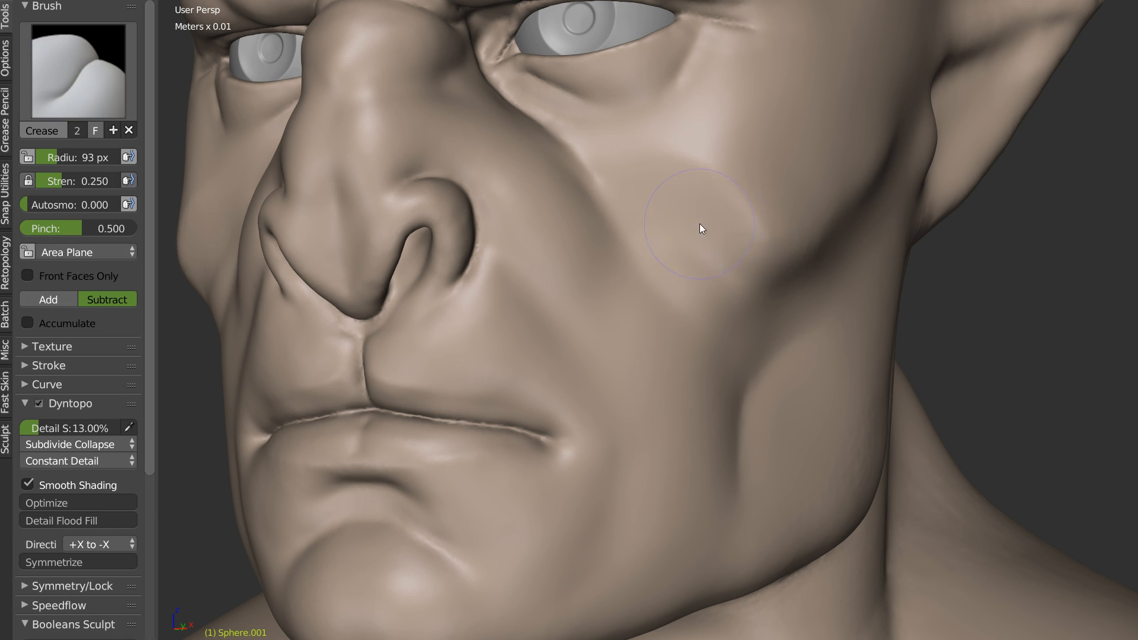
# Step: Crease the front of the cheekbone again and blend the fold into the surrounding cheek
pyautogui.moveTo(700, 224); pyautogui.dragTo(667, 178, button='middle')
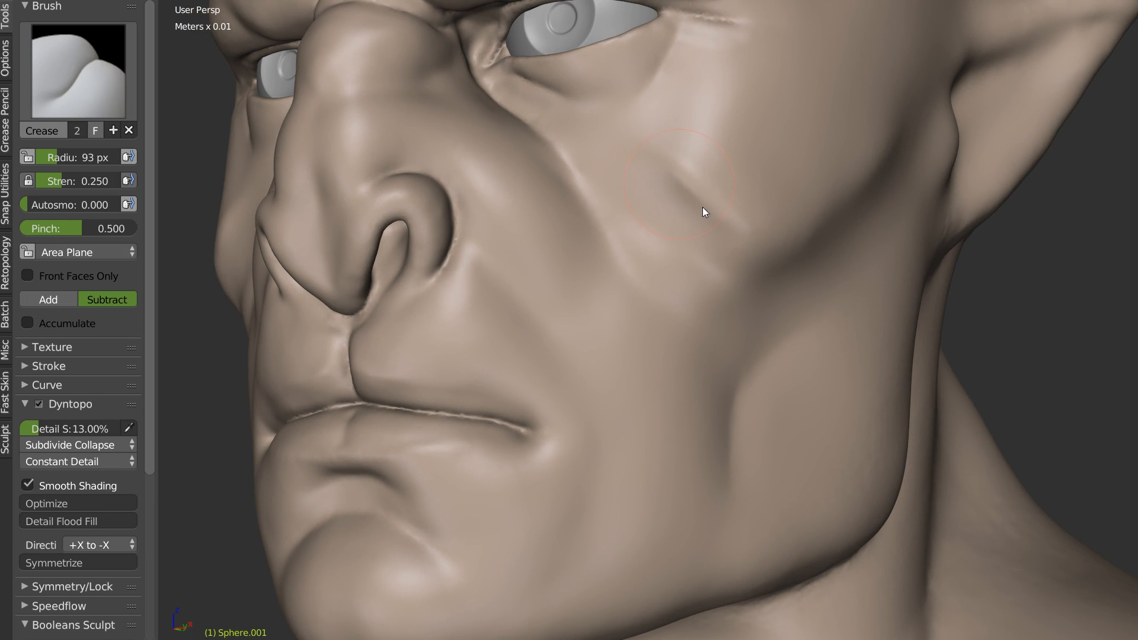
pyautogui.press('shift')
pyautogui.press('shift')
pyautogui.press('shift')
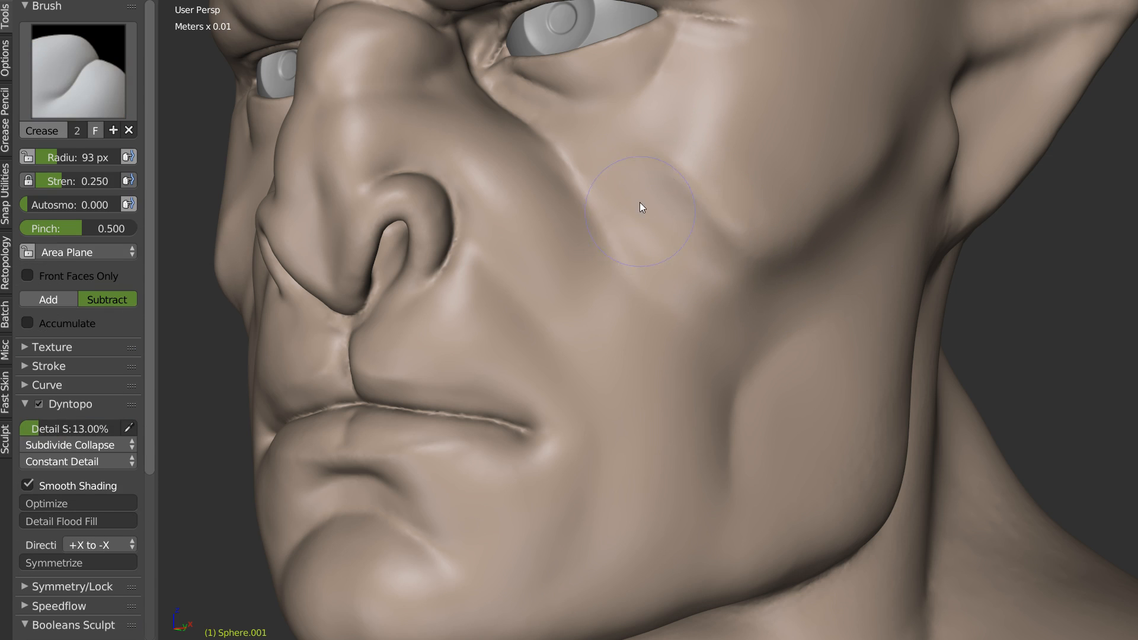
# Step: Set the Crease brush radius to 57 px, carve finer folds across the cheek, and soften the vertical cheek hollow
pyautogui.press('f')
pyautogui.click(632, 217)
pyautogui.moveTo(589, 168); pyautogui.dragTo(635, 208)
pyautogui.rightClick(704, 278)
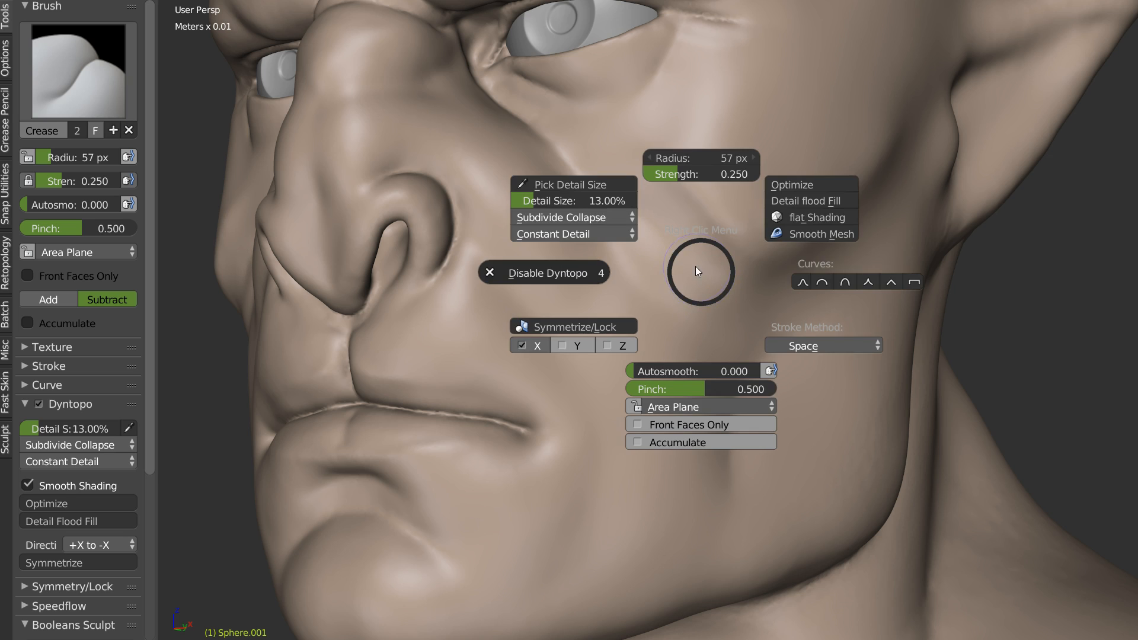
pyautogui.moveTo(769, 304); pyautogui.dragTo(726, 261, button='middle')
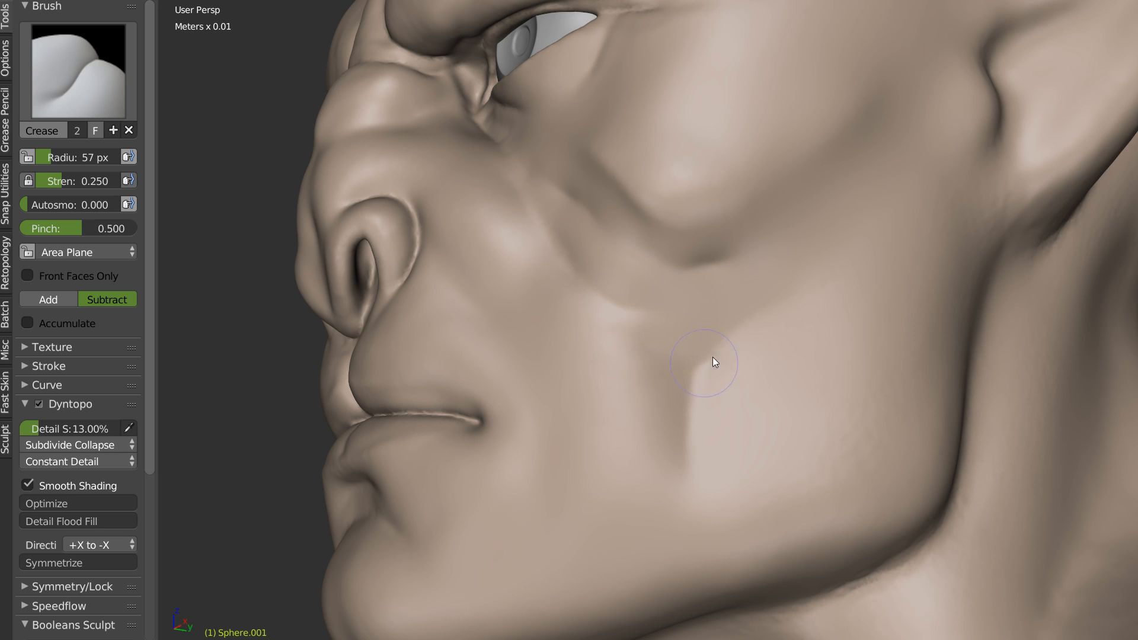
pyautogui.moveTo(706, 315); pyautogui.dragTo(719, 405, button='middle')
pyautogui.moveTo(691, 410)
pyautogui.keyDown('shift'); pyautogui.mouseDown()
pyautogui.moveTo(665, 423)
pyautogui.moveTo(690, 399)
pyautogui.moveTo(696, 438)
pyautogui.mouseUp(); pyautogui.keyUp('shift')
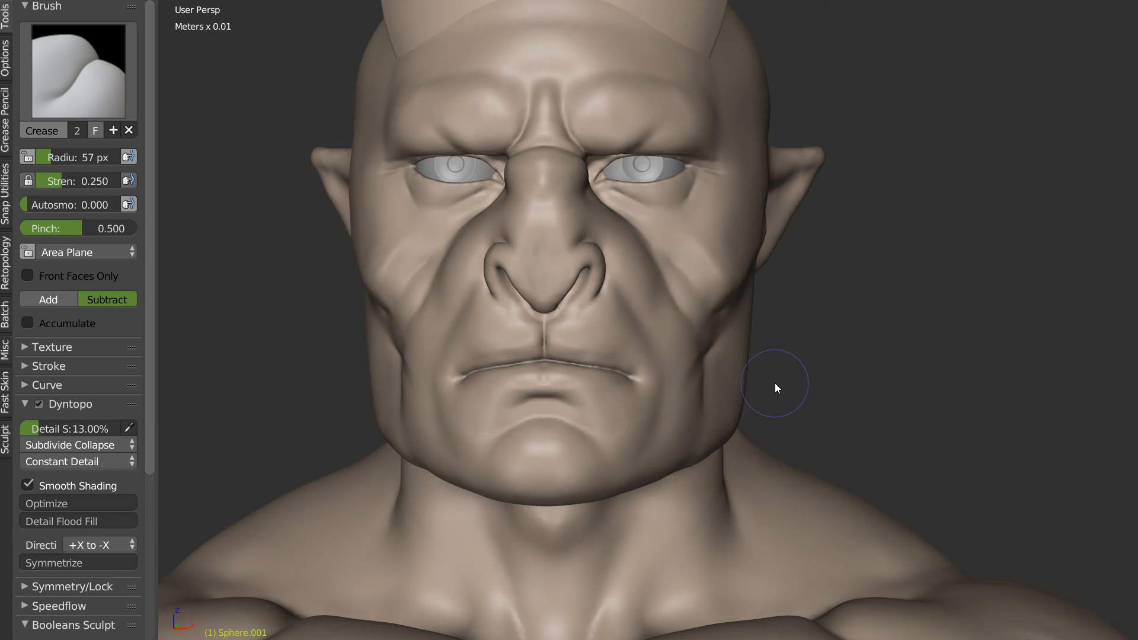
# Step: Crease a fold from below the outer eye corner down the upper cheek and smooth the skin beneath the eye
pyautogui.moveTo(725, 344); pyautogui.dragTo(656, 276, button='middle')
pyautogui.moveTo(668, 290); pyautogui.dragTo(630, 352)
pyautogui.moveTo(652, 290)
pyautogui.mouseDown(button='middle')
pyautogui.moveTo(621, 283)
pyautogui.moveTo(638, 279)
pyautogui.mouseUp(button='middle')
pyautogui.keyDown('ctrl'); pyautogui.moveTo(637, 279); pyautogui.dragTo(641, 230, button='middle'); pyautogui.keyUp('ctrl')
pyautogui.keyDown('shift'); pyautogui.moveTo(619, 196); pyautogui.dragTo(627, 171); pyautogui.keyUp('shift')
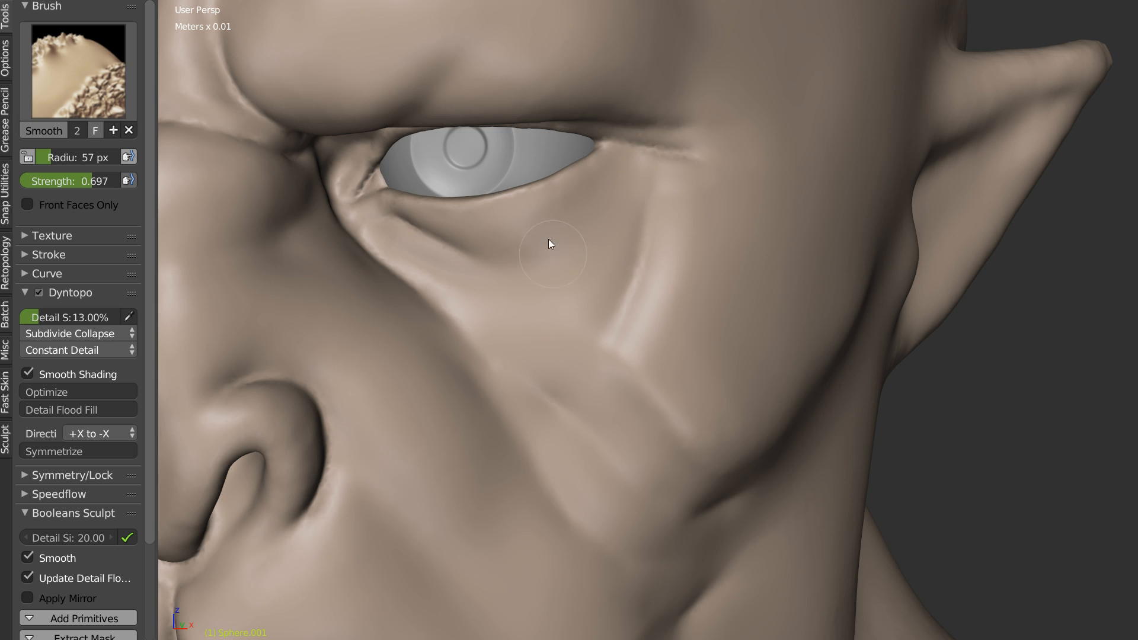
pyautogui.keyDown('shift'); pyautogui.moveTo(549, 239); pyautogui.dragTo(547, 233); pyautogui.keyUp('shift')
pyautogui.moveTo(455, 321); pyautogui.dragTo(434, 317, button='middle')
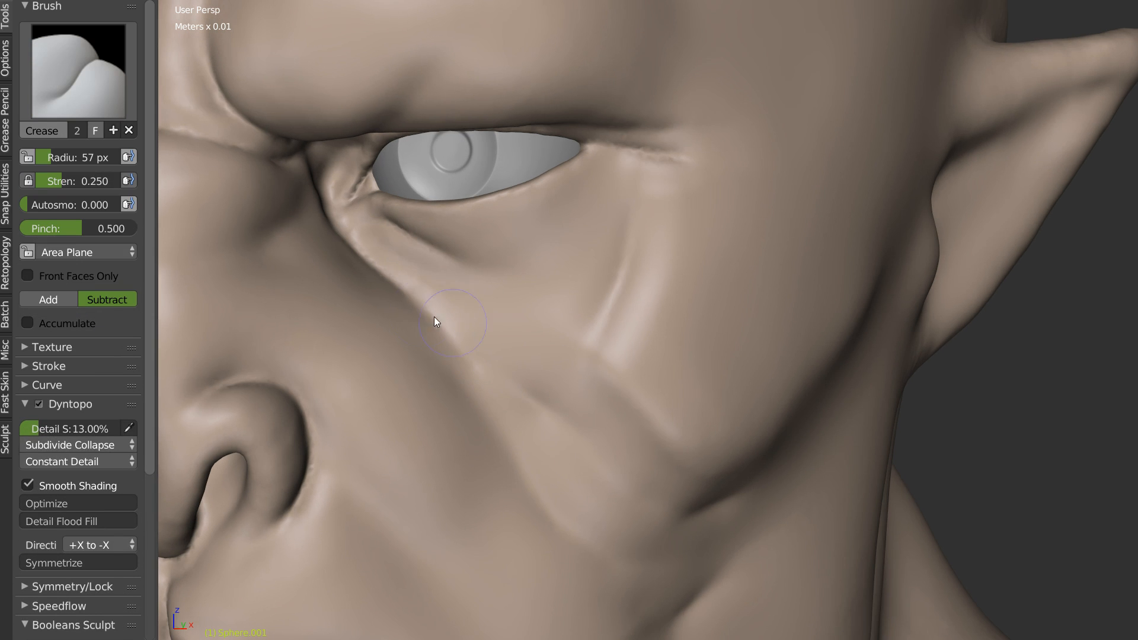
# Step: Soften the upper cheek fold, crease the outer end of the eye bag, and smooth the skin beneath it toward the nose
pyautogui.moveTo(556, 350); pyautogui.dragTo(590, 347, button='middle')
pyautogui.moveTo(619, 319)
pyautogui.keyDown('shift'); pyautogui.mouseDown()
pyautogui.moveTo(645, 314)
pyautogui.moveTo(631, 293)
pyautogui.moveTo(674, 240)
pyautogui.mouseUp(); pyautogui.keyUp('shift')
pyautogui.moveTo(666, 283)
pyautogui.mouseDown()
pyautogui.moveTo(683, 218)
pyautogui.moveTo(579, 301)
pyautogui.moveTo(558, 264)
pyautogui.moveTo(585, 253)
pyautogui.mouseUp()
pyautogui.hotkey('shift', 'c')
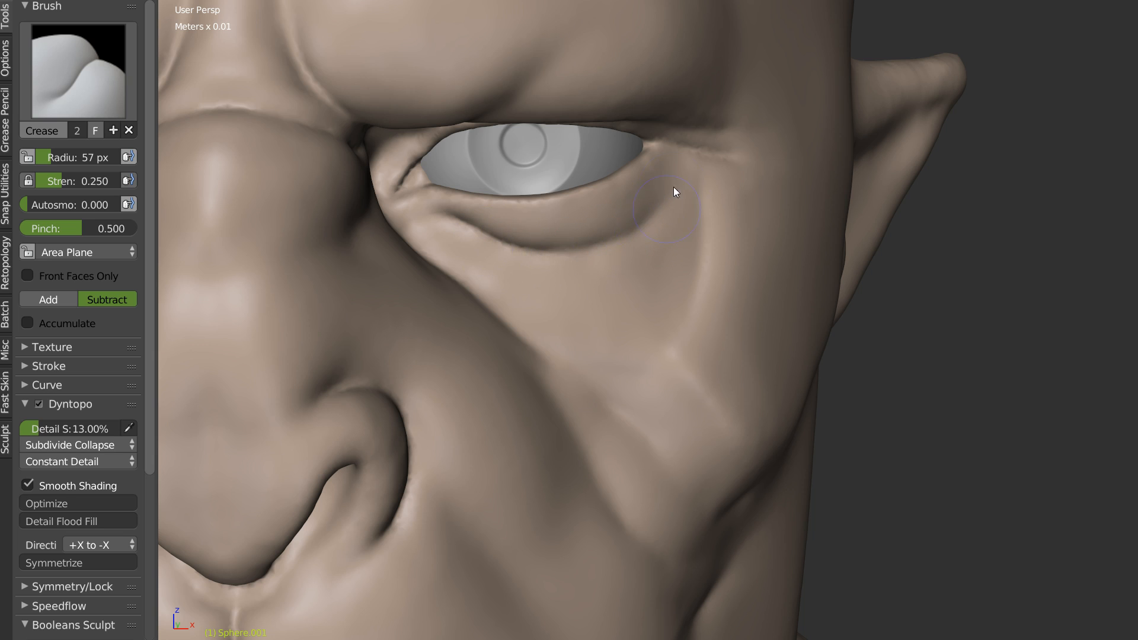
pyautogui.moveTo(634, 235); pyautogui.dragTo(664, 199)
pyautogui.moveTo(617, 259)
pyautogui.mouseDown(button='middle')
pyautogui.moveTo(539, 226)
pyautogui.moveTo(553, 223)
pyautogui.moveTo(538, 282)
pyautogui.moveTo(596, 239)
pyautogui.moveTo(528, 244)
pyautogui.mouseUp(button='middle')
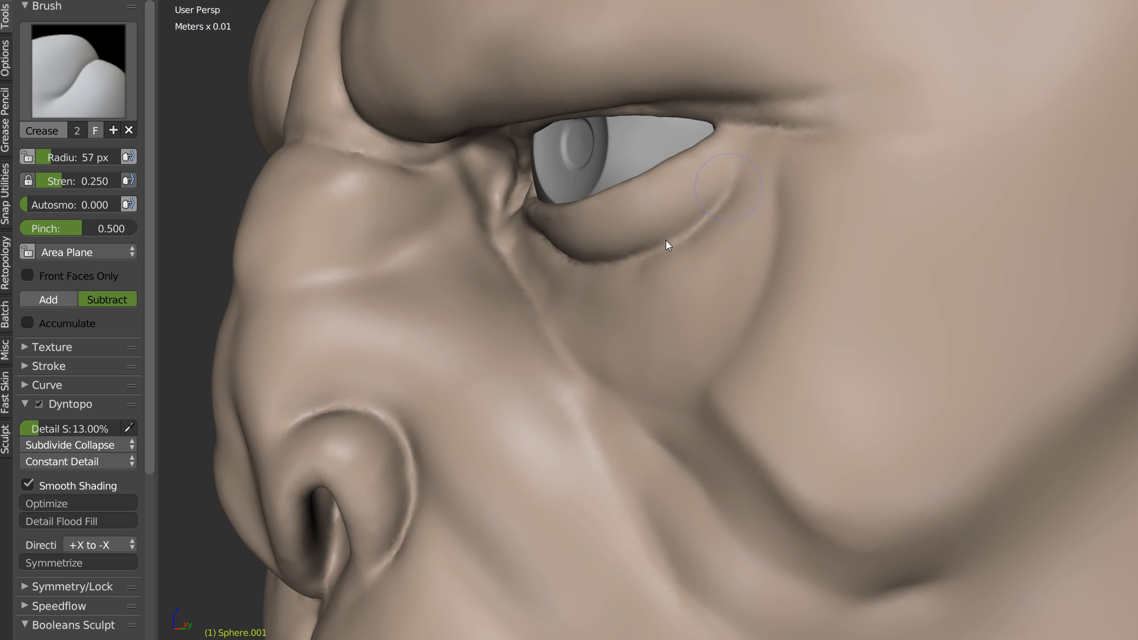
pyautogui.moveTo(708, 228)
pyautogui.keyDown('shift'); pyautogui.mouseDown()
pyautogui.moveTo(607, 278)
pyautogui.moveTo(706, 238)
pyautogui.moveTo(517, 269)
pyautogui.mouseUp(); pyautogui.keyUp('shift')
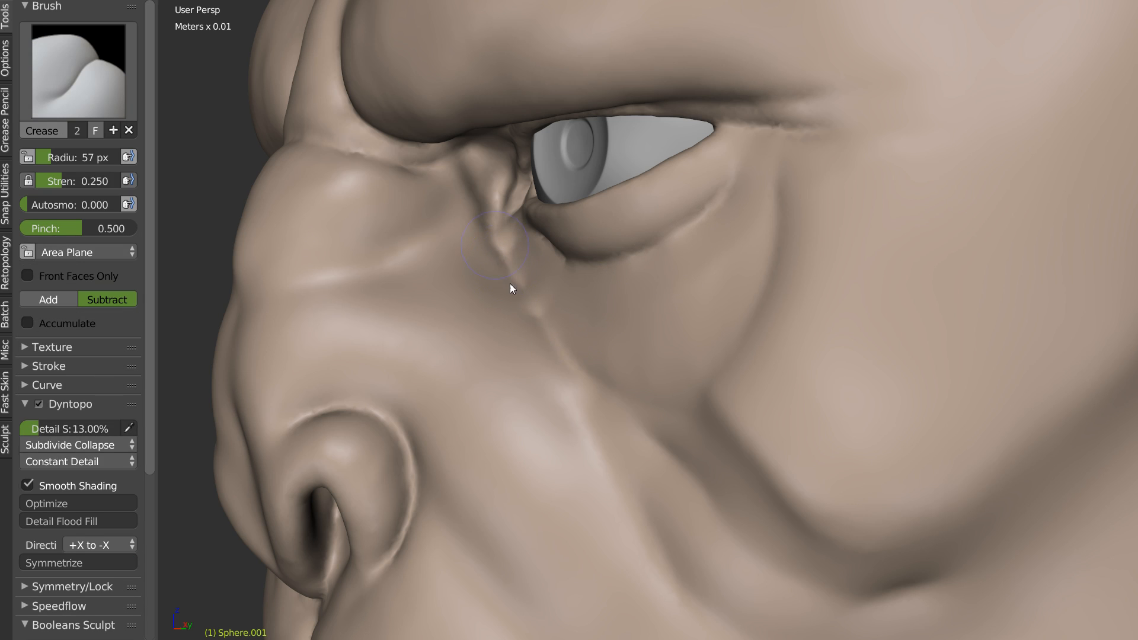
# Step: Carve a diagonal crease down the side of the nose bridge from the inner eye corner
pyautogui.scroll(-5, 583, 308)
pyautogui.scroll(4, 578, 345)
pyautogui.moveTo(578, 345); pyautogui.dragTo(646, 254, button='middle')
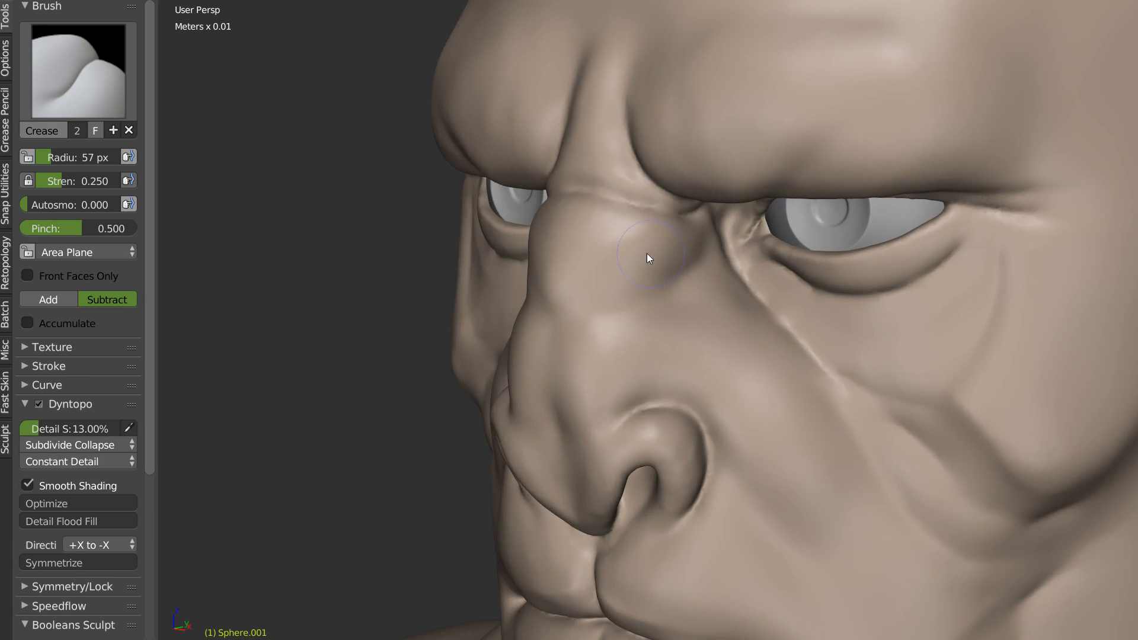
pyautogui.scroll(3, 646, 254)
pyautogui.moveTo(737, 215); pyautogui.dragTo(585, 117, button='middle')
pyautogui.moveTo(693, 153); pyautogui.dragTo(738, 128)
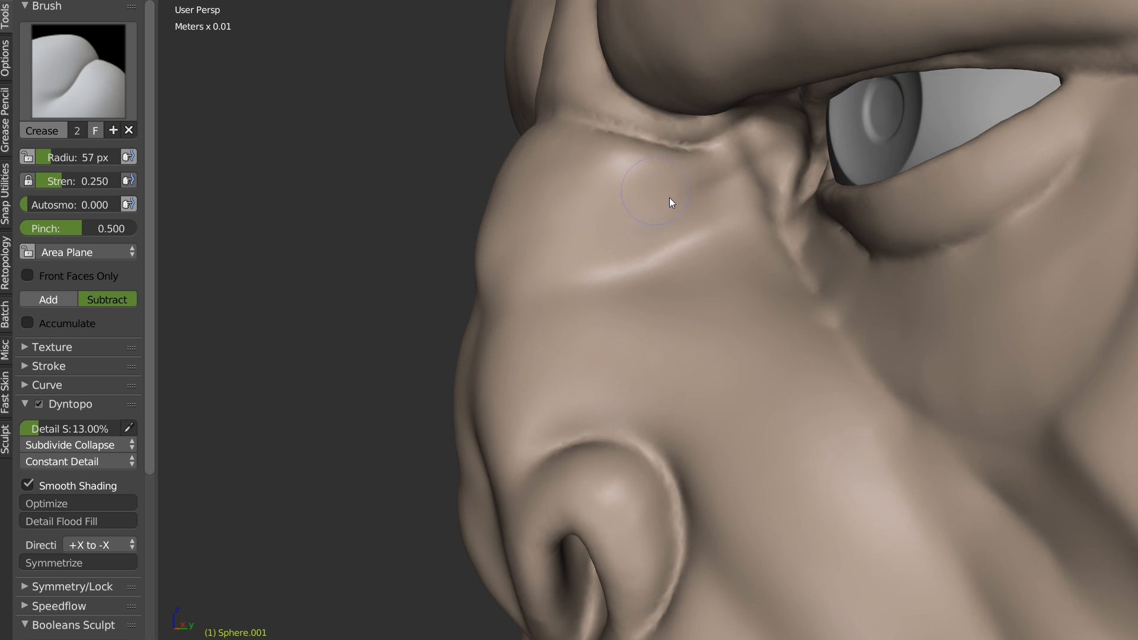
pyautogui.moveTo(678, 247); pyautogui.dragTo(600, 307, button='middle')
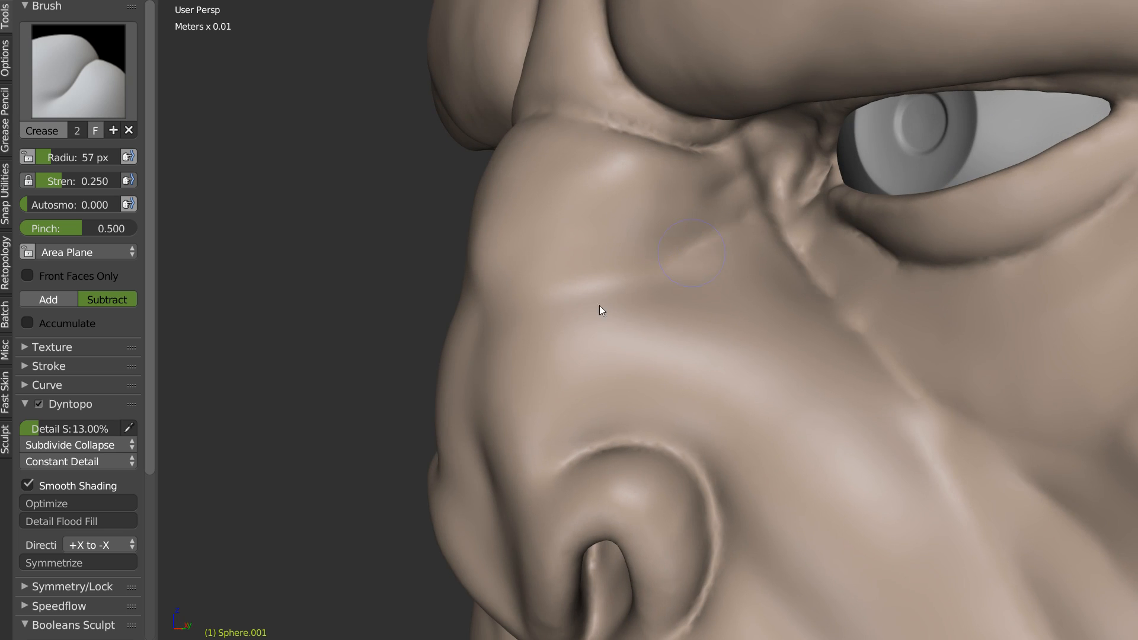
pyautogui.scroll(-5, 567, 301)
pyautogui.scroll(5, 643, 287)
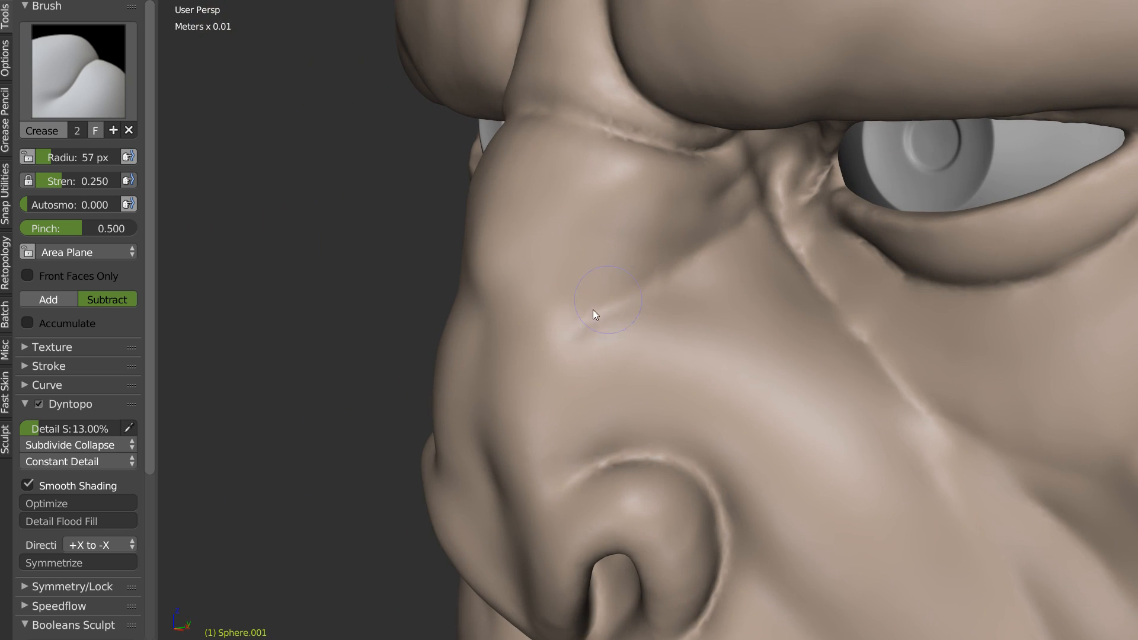
# Step: Fill the horizontal wrinkle across the nose root using the Clay brush
pyautogui.press('c')
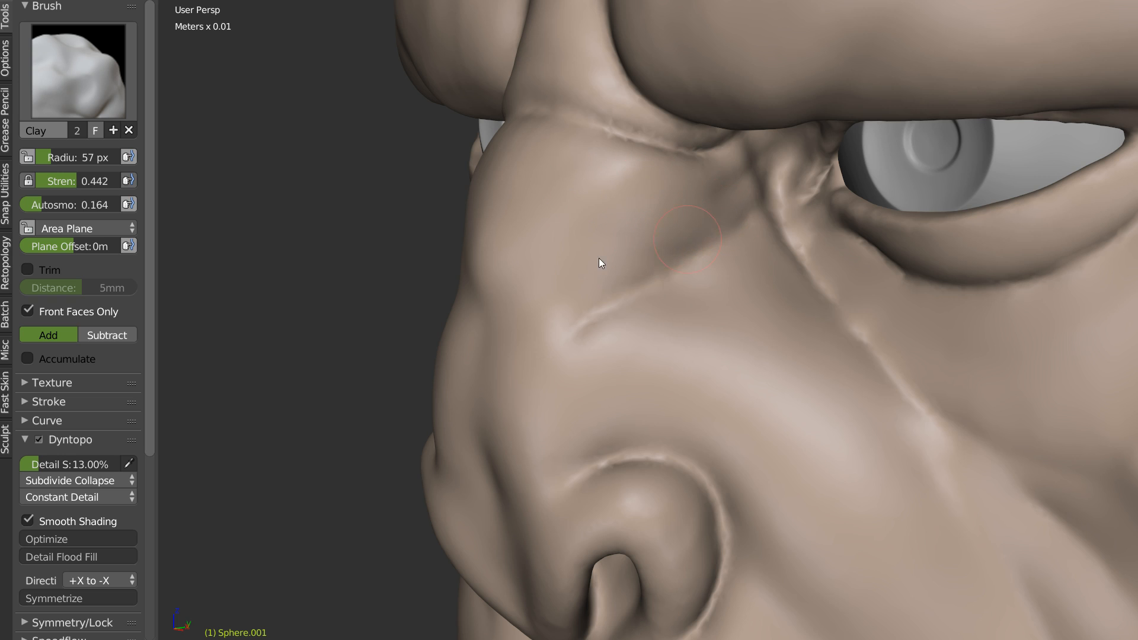
pyautogui.moveTo(625, 242)
pyautogui.mouseDown(button='middle')
pyautogui.moveTo(710, 223)
pyautogui.moveTo(712, 202)
pyautogui.moveTo(662, 237)
pyautogui.moveTo(689, 211)
pyautogui.mouseUp(button='middle')
pyautogui.scroll(-4, 694, 228)
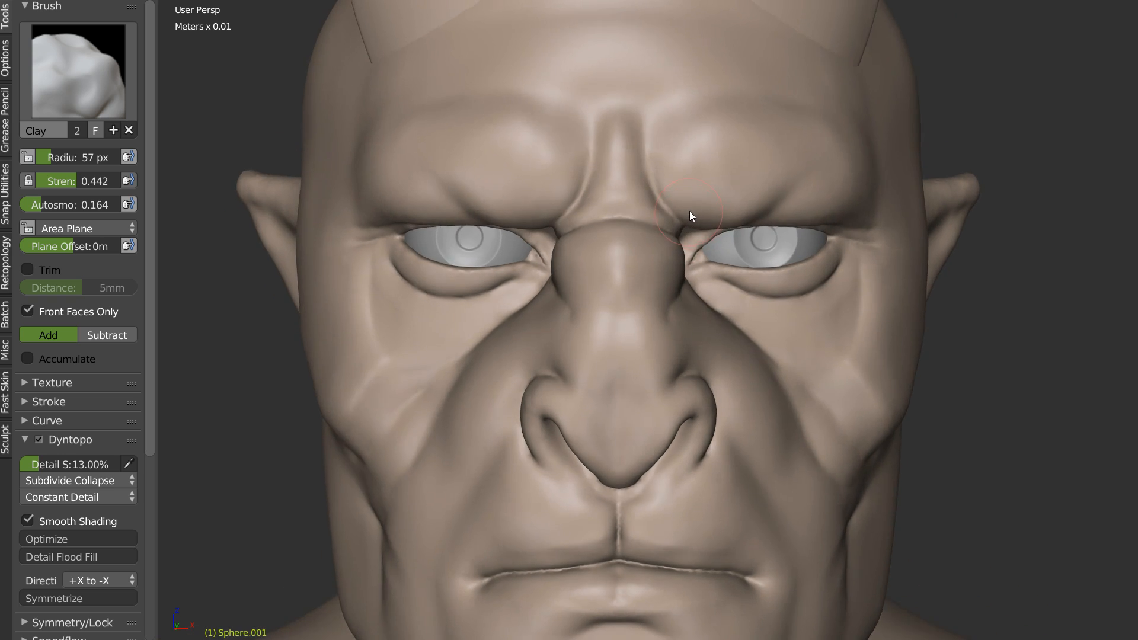
pyautogui.scroll(3, 655, 176)
pyautogui.moveTo(656, 176); pyautogui.dragTo(611, 183, button='middle')
pyautogui.moveTo(612, 187)
pyautogui.mouseDown()
pyautogui.moveTo(618, 173)
pyautogui.moveTo(592, 173)
pyautogui.mouseUp()
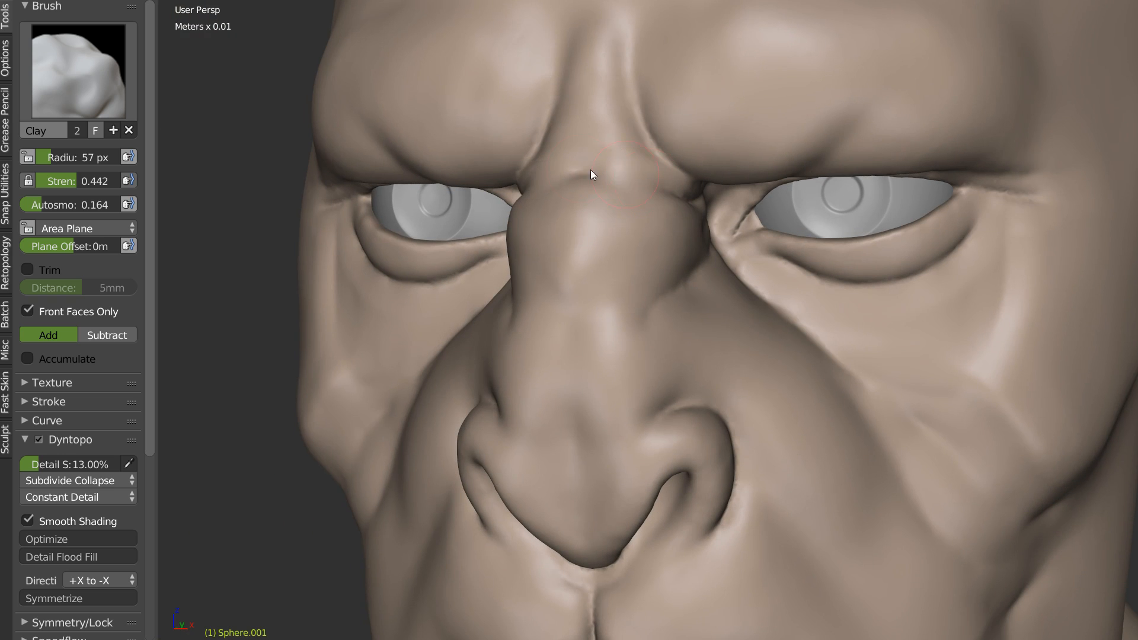
pyautogui.moveTo(656, 188)
pyautogui.mouseDown(button='middle')
pyautogui.moveTo(629, 209)
pyautogui.moveTo(649, 180)
pyautogui.moveTo(580, 170)
pyautogui.mouseUp(button='middle')
# Step: Crease a short wrinkle into the side of the nose root and build up clay above it between the brows
pyautogui.hotkey('shift', 'c')
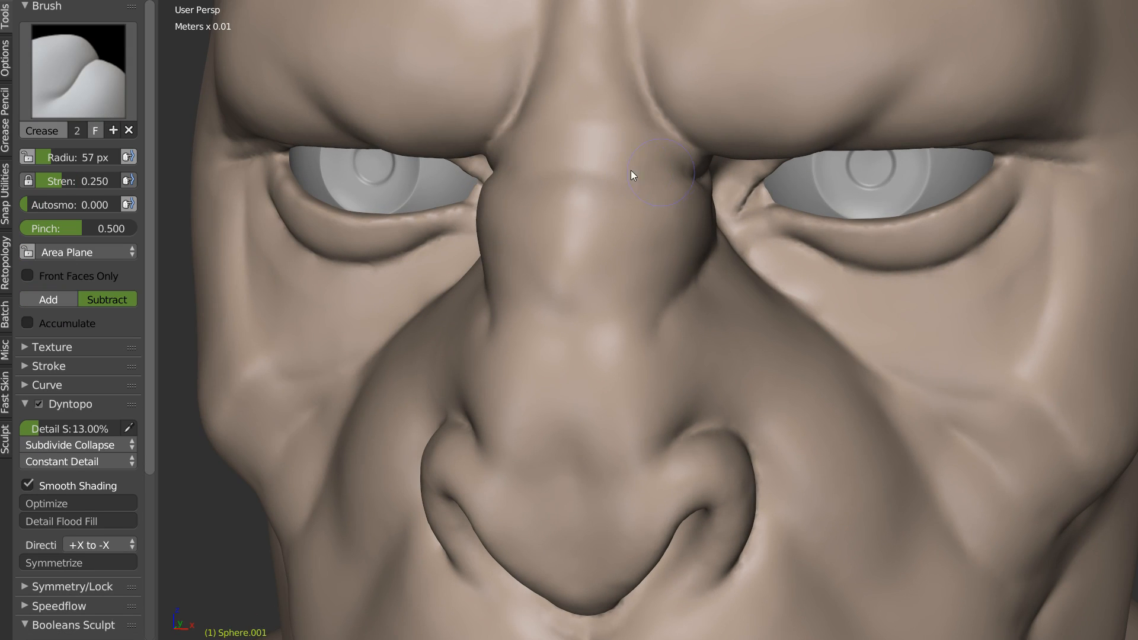
pyautogui.moveTo(678, 169); pyautogui.dragTo(670, 173)
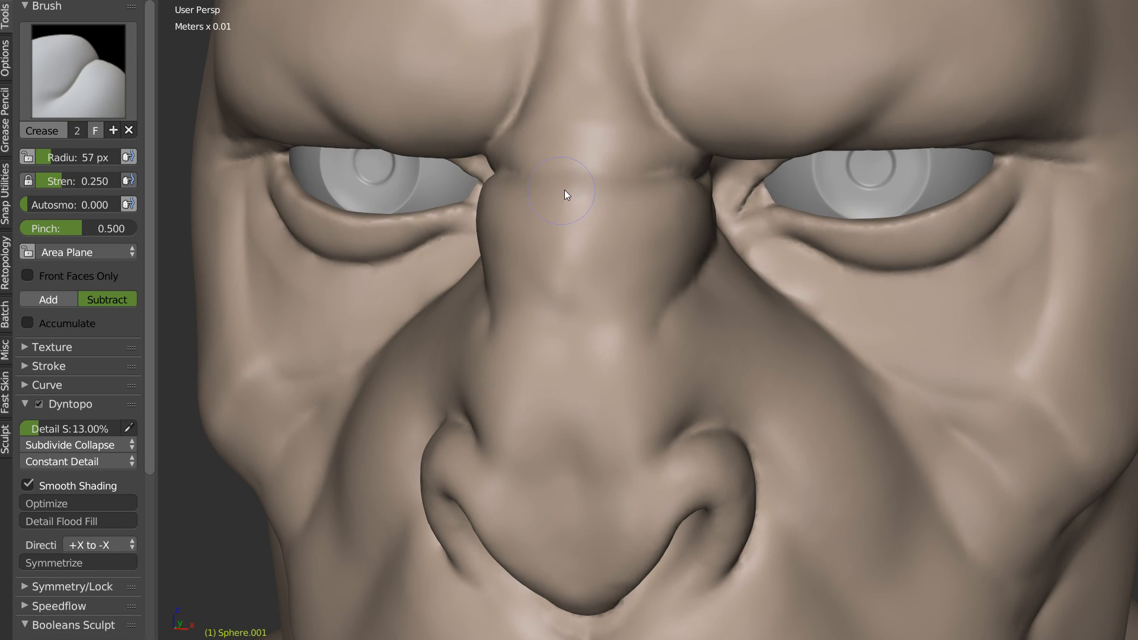
pyautogui.press('c')
pyautogui.moveTo(635, 140); pyautogui.dragTo(656, 152)
pyautogui.moveTo(624, 81); pyautogui.dragTo(615, 66)
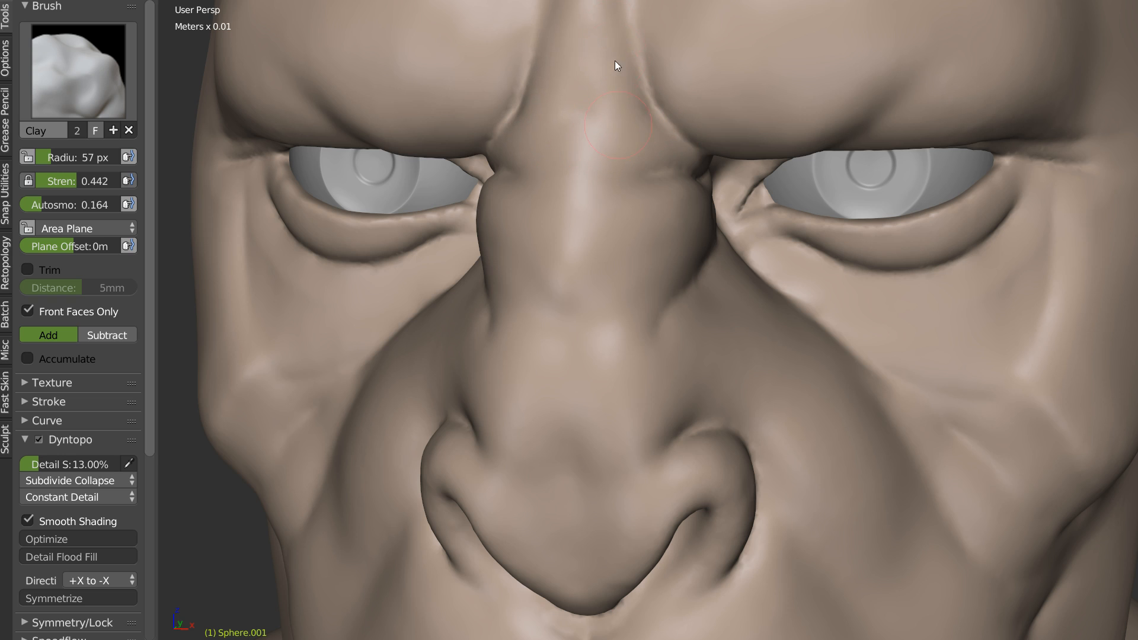
pyautogui.moveTo(624, 146); pyautogui.dragTo(624, 161, button='middle')
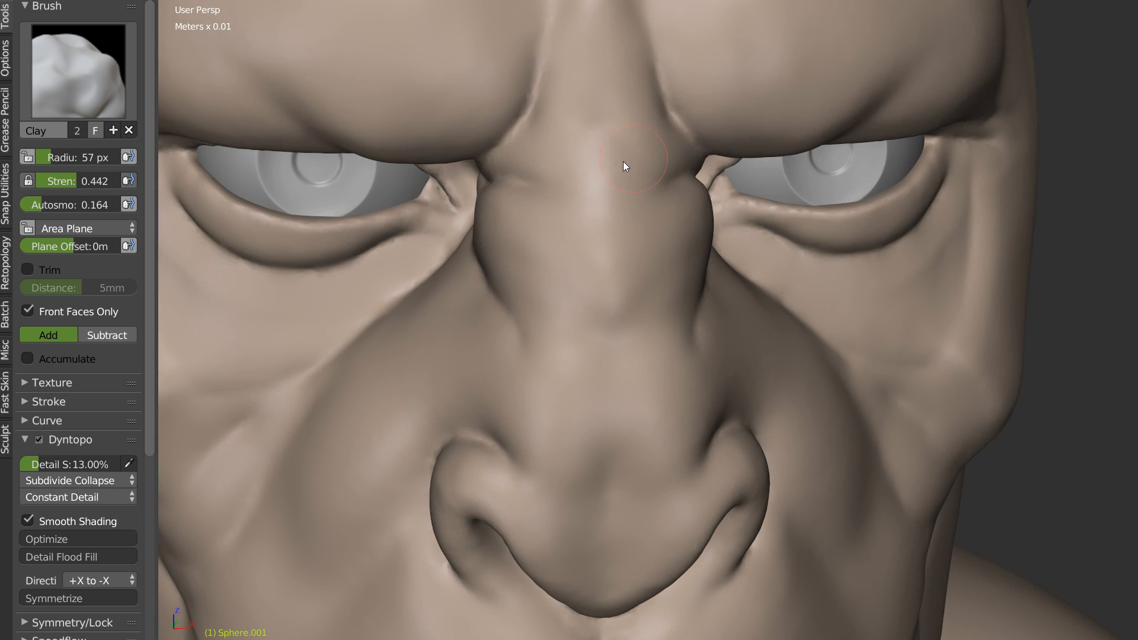
# Step: Crease a continuous horizontal wrinkle across the nose root between the inner eye corners
pyautogui.hotkey('shift', 'c')
pyautogui.moveTo(528, 179); pyautogui.dragTo(596, 168)
pyautogui.moveTo(597, 172)
pyautogui.mouseDown(button='middle')
pyautogui.moveTo(589, 196)
pyautogui.moveTo(577, 176)
pyautogui.mouseUp(button='middle')
pyautogui.moveTo(503, 176); pyautogui.dragTo(639, 161)
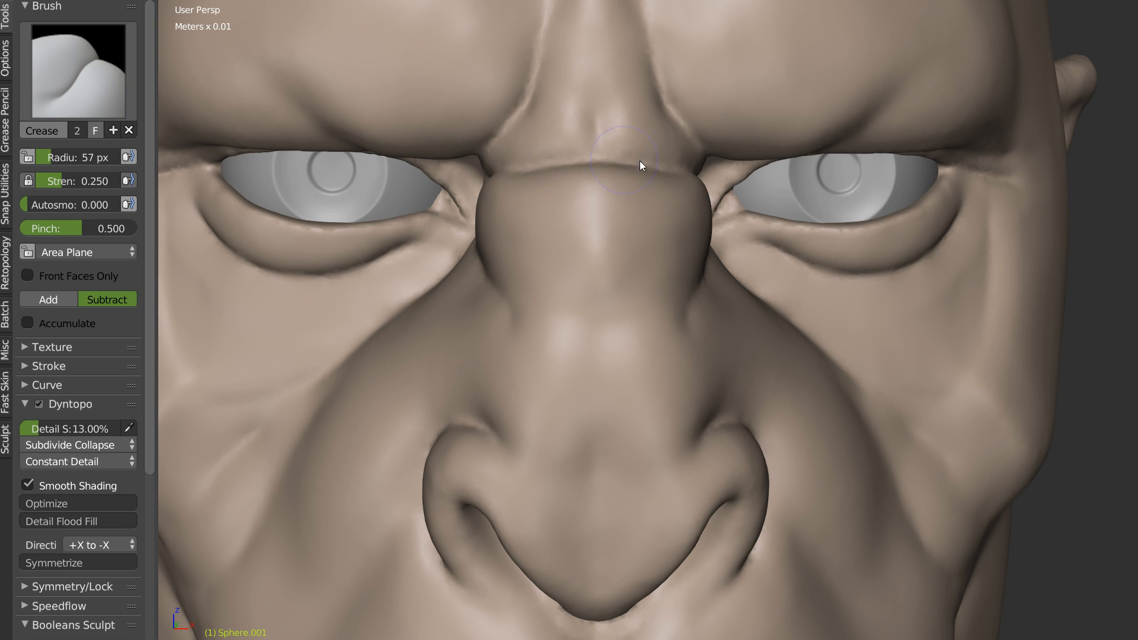
pyautogui.moveTo(642, 155)
pyautogui.mouseDown(button='middle')
pyautogui.moveTo(642, 144)
pyautogui.moveTo(640, 214)
pyautogui.moveTo(622, 247)
pyautogui.mouseUp(button='middle')
# Step: Set the brush radius to 120 px and smooth the side of the nose bridge above the nostril
pyautogui.press('k')
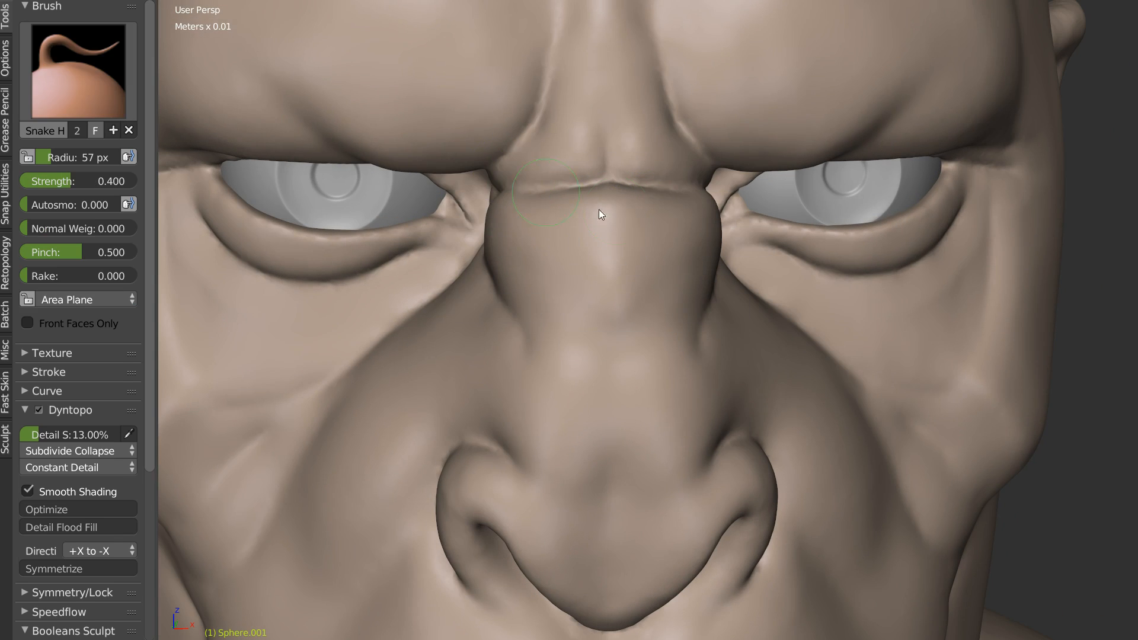
pyautogui.press('f')
pyautogui.click(673, 206)
pyautogui.moveTo(673, 206)
pyautogui.mouseDown(button='middle')
pyautogui.moveTo(653, 187)
pyautogui.moveTo(581, 202)
pyautogui.moveTo(625, 268)
pyautogui.moveTo(569, 237)
pyautogui.moveTo(563, 191)
pyautogui.mouseUp(button='middle')
pyautogui.press('s')
pyautogui.keyDown('shift'); pyautogui.moveTo(519, 237); pyautogui.dragTo(526, 280); pyautogui.keyUp('shift')
pyautogui.moveTo(569, 255)
pyautogui.keyDown('shift'); pyautogui.mouseDown()
pyautogui.moveTo(594, 269)
pyautogui.moveTo(592, 350)
pyautogui.mouseUp(); pyautogui.keyUp('shift')
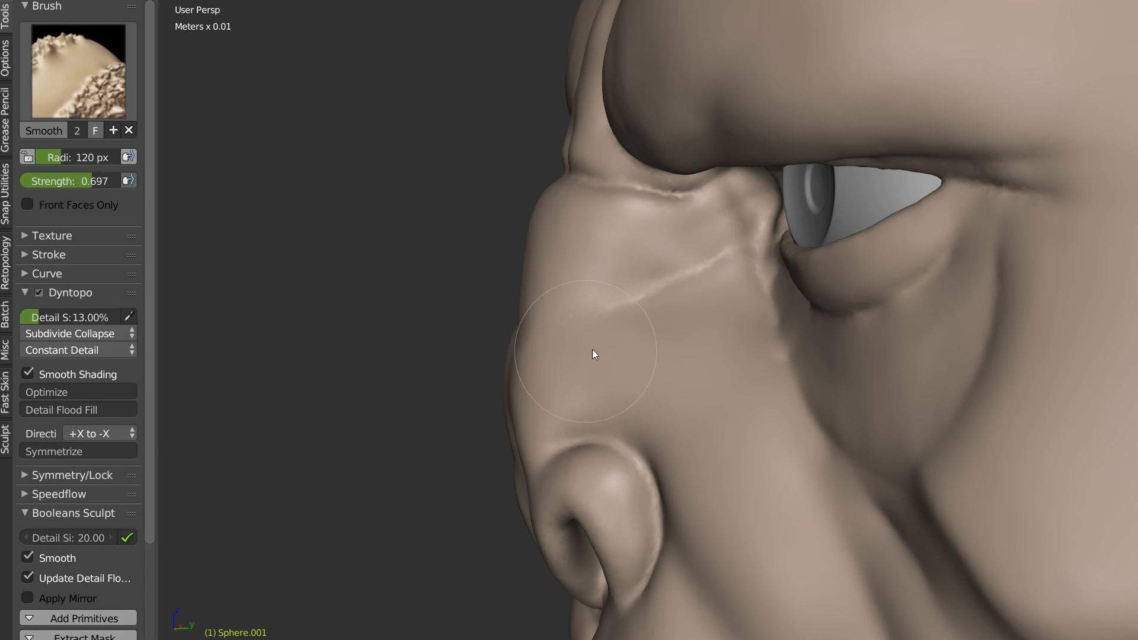
pyautogui.moveTo(686, 323)
pyautogui.mouseDown(button='middle')
pyautogui.moveTo(691, 249)
pyautogui.moveTo(703, 247)
pyautogui.moveTo(596, 279)
pyautogui.mouseUp(button='middle')
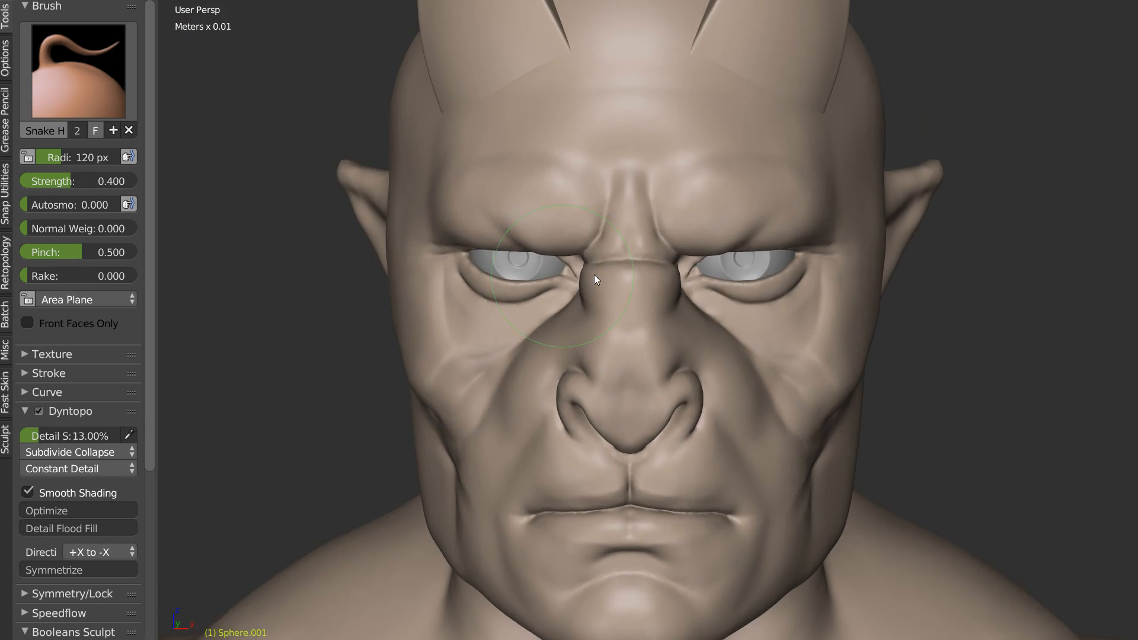
# Step: Carve a crease along the underside of the brow above the inner eye, using the Crease brush at 102 px radius and 0.485 strength
pyautogui.scroll(-3, 594, 275)
pyautogui.keyDown('shift'); pyautogui.moveTo(699, 231); pyautogui.dragTo(695, 112, button='middle'); pyautogui.keyUp('shift')
pyautogui.scroll(3, 673, 166)
pyautogui.keyDown('shift'); pyautogui.moveTo(694, 113); pyautogui.dragTo(669, 187, button='middle'); pyautogui.keyUp('shift')
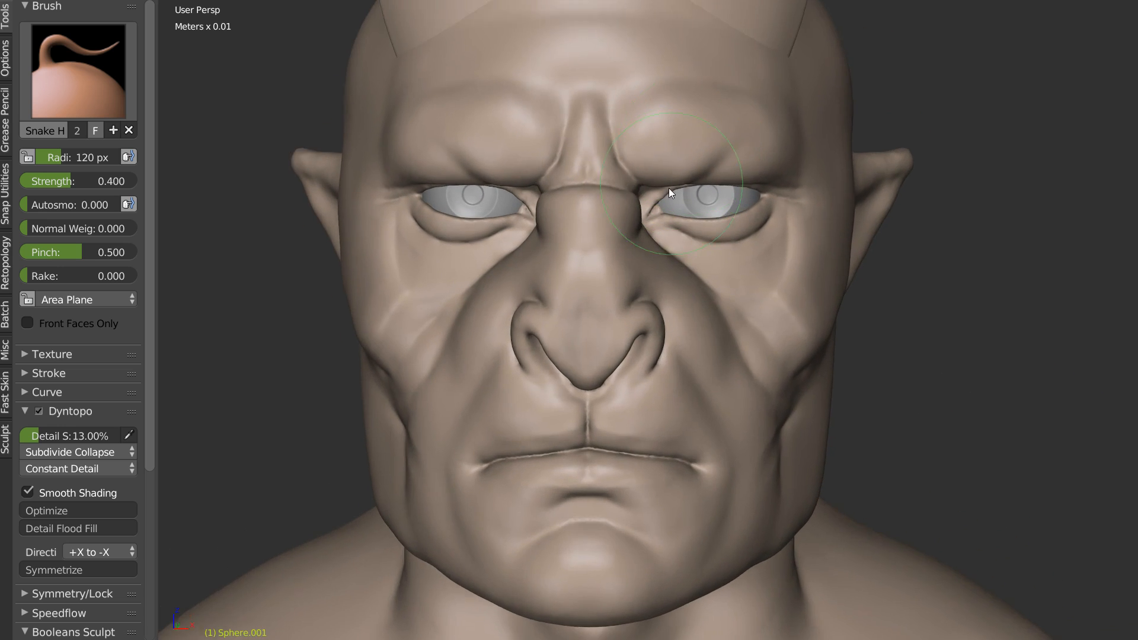
pyautogui.scroll(5, 739, 158)
pyautogui.keyDown('shift'); pyautogui.moveTo(770, 97); pyautogui.dragTo(752, 168, button='middle'); pyautogui.keyUp('shift')
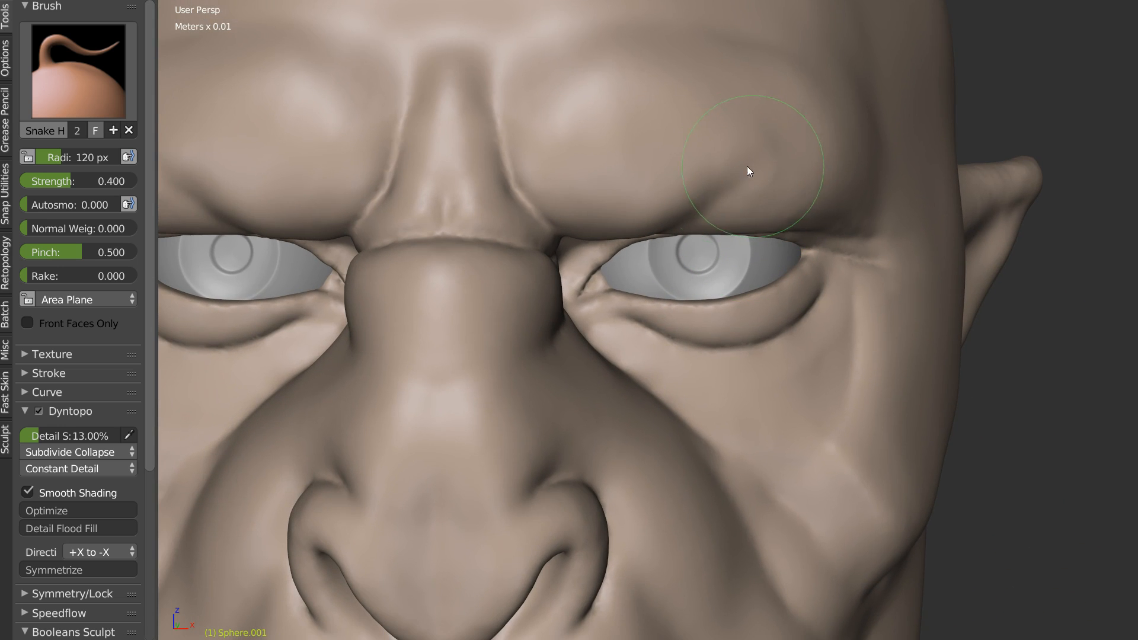
pyautogui.hotkey('shift', 'c')
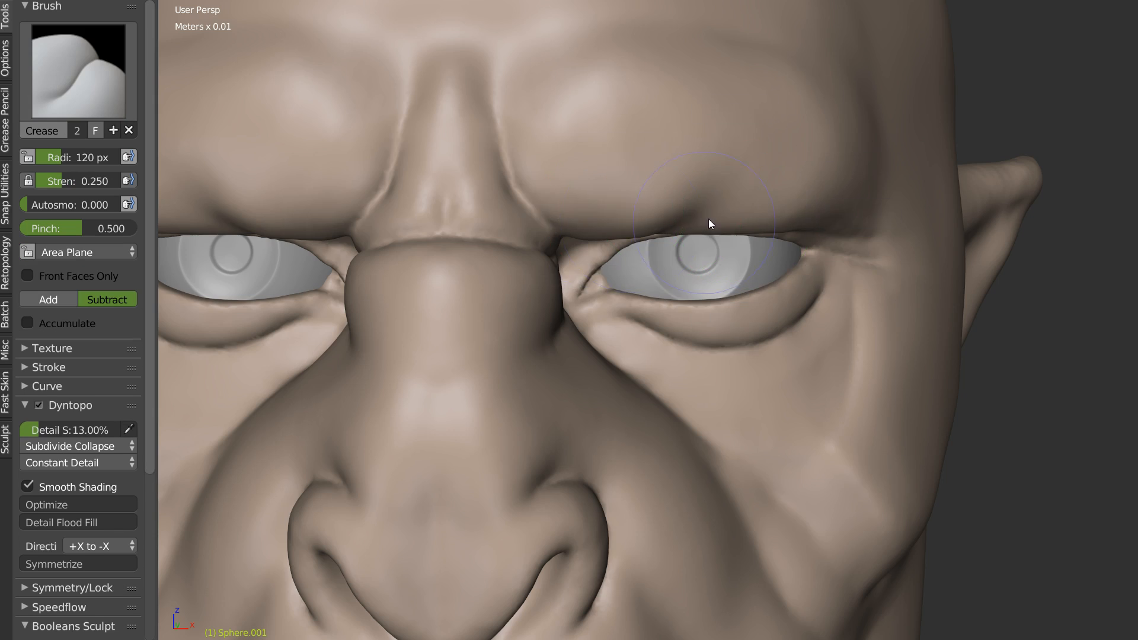
pyautogui.moveTo(709, 224); pyautogui.dragTo(719, 242, button='middle')
pyautogui.press('f')
pyautogui.click(702, 236)
pyautogui.hotkey('shift', 'f')
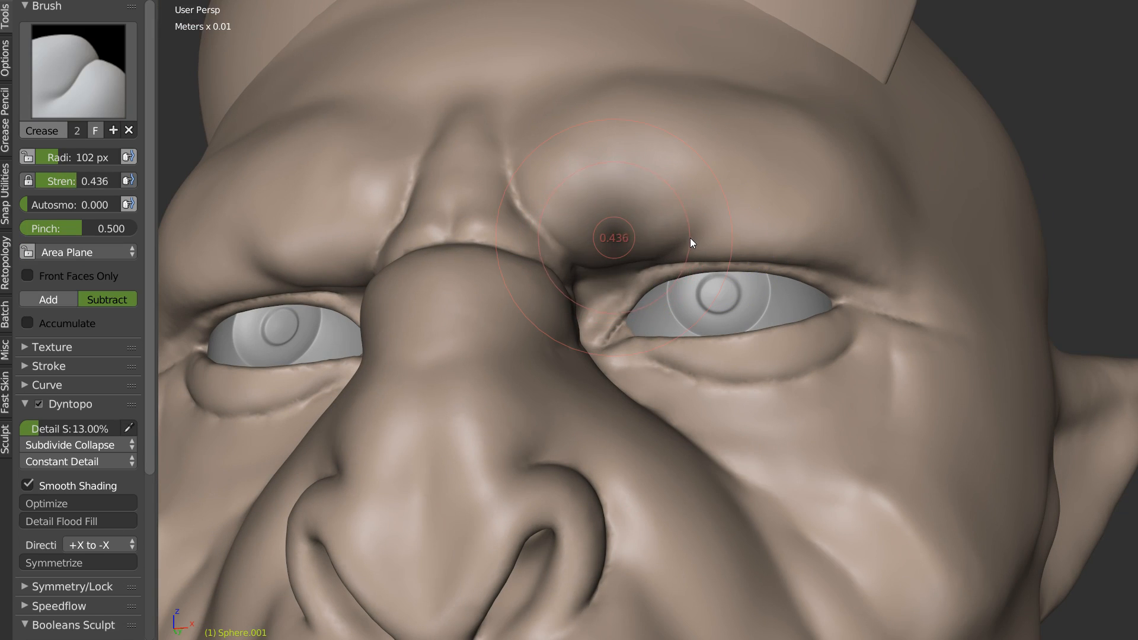
pyautogui.click(699, 237)
pyautogui.moveTo(699, 237); pyautogui.dragTo(674, 237, button='middle')
pyautogui.moveTo(614, 281)
pyautogui.mouseDown(button='middle')
pyautogui.moveTo(610, 198)
pyautogui.moveTo(711, 307)
pyautogui.mouseUp(button='middle')
pyautogui.moveTo(620, 337)
pyautogui.mouseDown()
pyautogui.moveTo(668, 319)
pyautogui.moveTo(691, 280)
pyautogui.moveTo(717, 273)
pyautogui.moveTo(809, 180)
pyautogui.mouseUp()
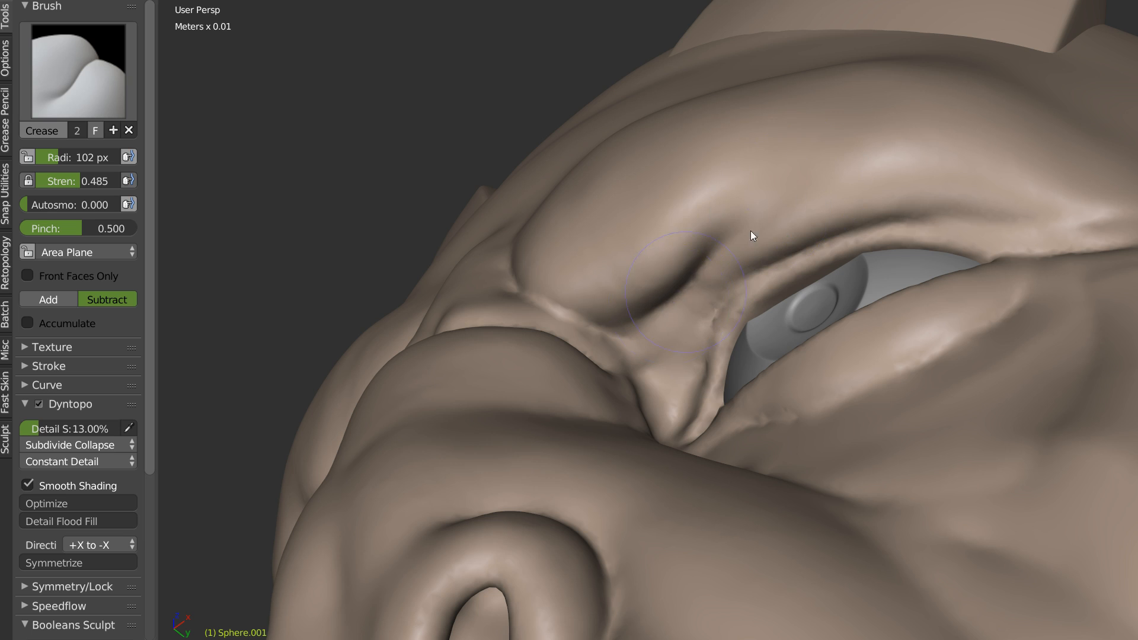
pyautogui.moveTo(751, 230); pyautogui.dragTo(774, 197)
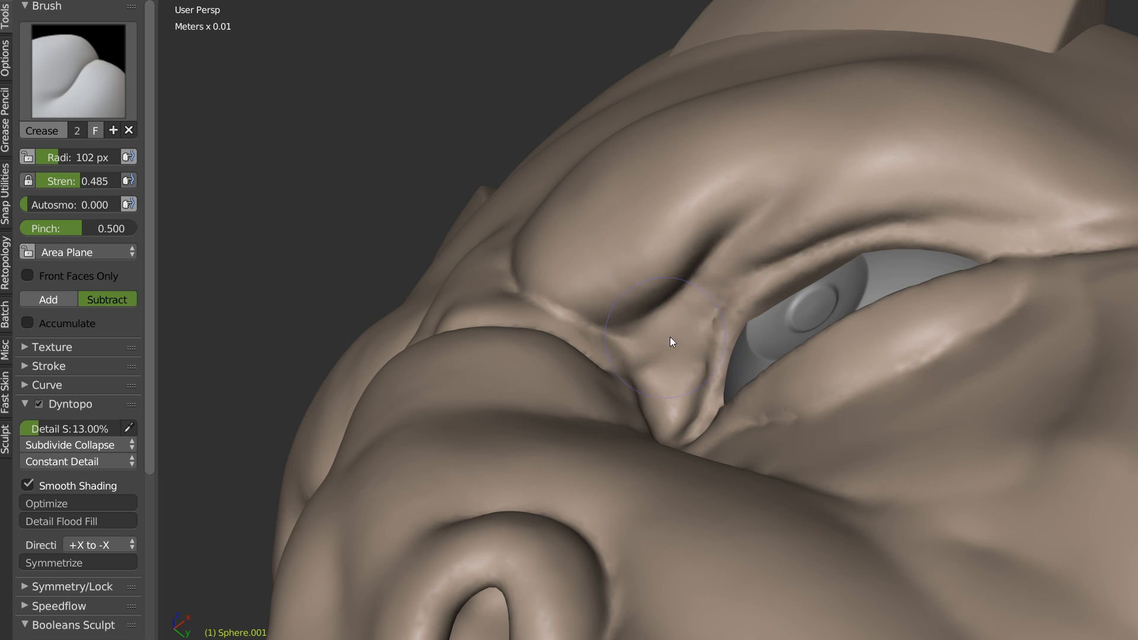
# Step: Smooth the hollow below the inner brow and crease the upper eyelid fold down to the inner eye corner
pyautogui.moveTo(736, 277)
pyautogui.mouseDown(button='middle')
pyautogui.moveTo(760, 327)
pyautogui.moveTo(669, 228)
pyautogui.mouseUp(button='middle')
pyautogui.moveTo(682, 204)
pyautogui.keyDown('shift'); pyautogui.mouseDown()
pyautogui.moveTo(638, 233)
pyautogui.moveTo(681, 214)
pyautogui.mouseUp(); pyautogui.keyUp('shift')
pyautogui.scroll(6, 781, 152)
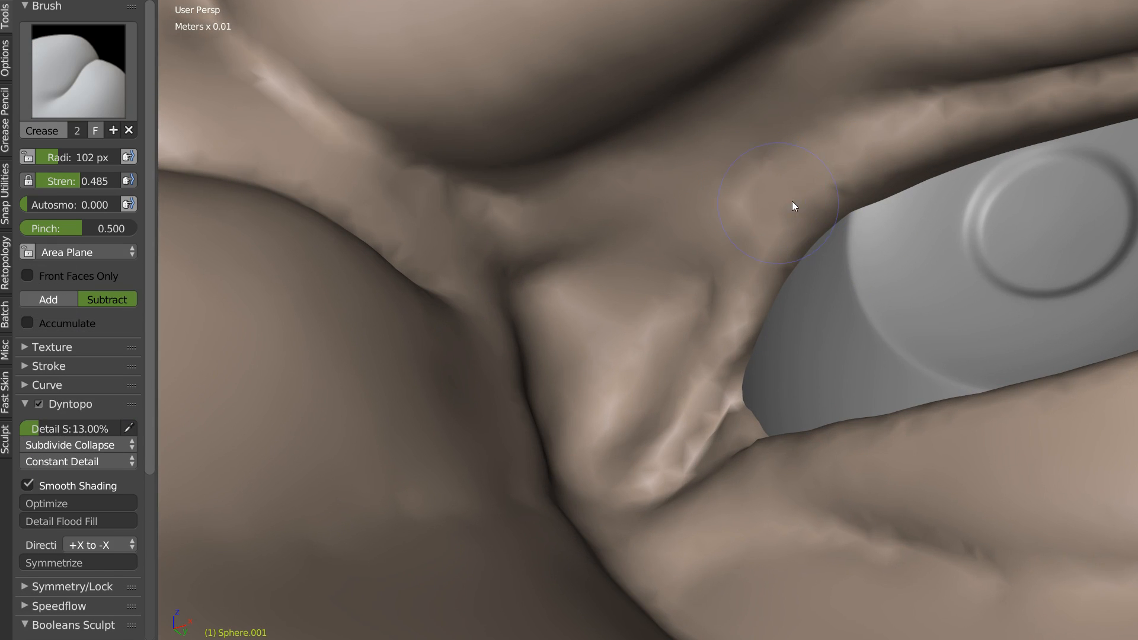
pyautogui.moveTo(896, 109)
pyautogui.mouseDown()
pyautogui.moveTo(789, 171)
pyautogui.moveTo(687, 277)
pyautogui.moveTo(771, 174)
pyautogui.moveTo(664, 229)
pyautogui.moveTo(543, 257)
pyautogui.moveTo(713, 179)
pyautogui.moveTo(584, 239)
pyautogui.moveTo(589, 297)
pyautogui.moveTo(722, 189)
pyautogui.moveTo(691, 237)
pyautogui.moveTo(666, 201)
pyautogui.moveTo(569, 287)
pyautogui.moveTo(590, 378)
pyautogui.mouseUp()
pyautogui.press('x')
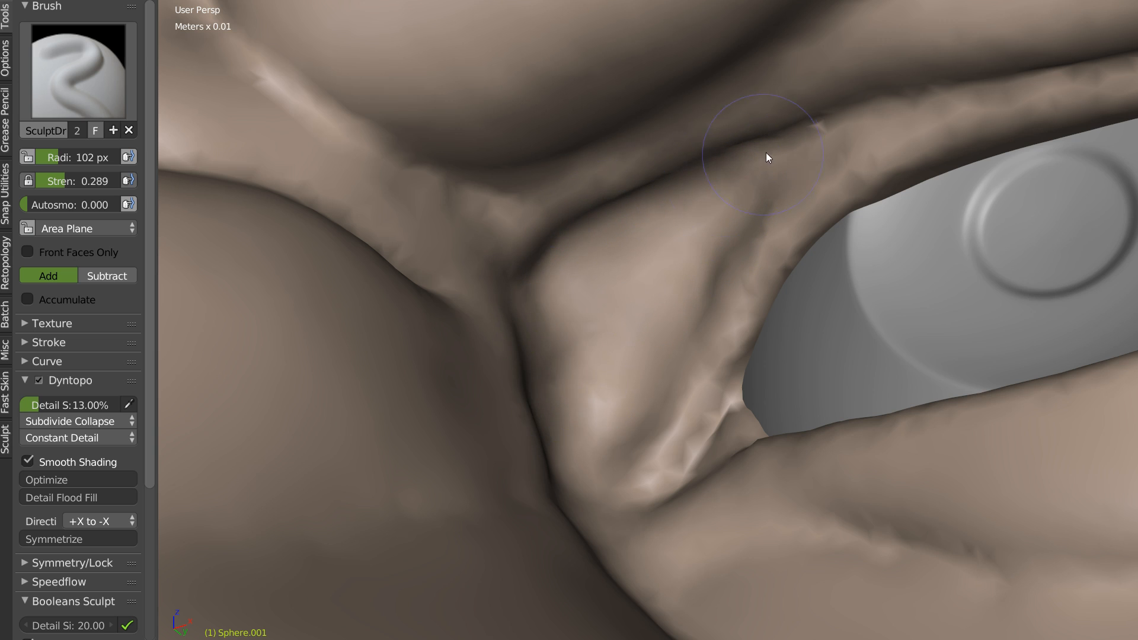
# Step: Fill the folds on the brow's underside above the eyelid with the Clay brush
pyautogui.moveTo(539, 381); pyautogui.dragTo(752, 297, button='middle')
pyautogui.scroll(-5, 694, 319)
pyautogui.moveTo(757, 179); pyautogui.dragTo(733, 176, button='middle')
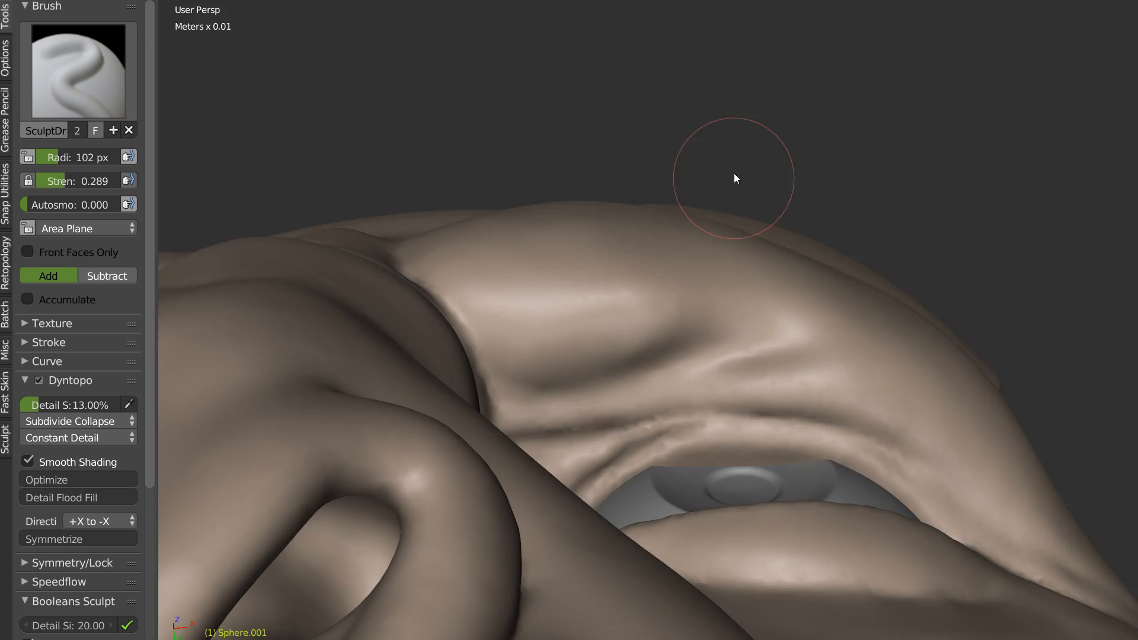
pyautogui.press('c')
pyautogui.moveTo(579, 375); pyautogui.dragTo(530, 404, button='middle')
pyautogui.moveTo(530, 404)
pyautogui.mouseDown()
pyautogui.moveTo(739, 361)
pyautogui.moveTo(633, 363)
pyautogui.moveTo(757, 335)
pyautogui.moveTo(610, 385)
pyautogui.moveTo(802, 338)
pyautogui.moveTo(656, 338)
pyautogui.moveTo(735, 340)
pyautogui.mouseUp()
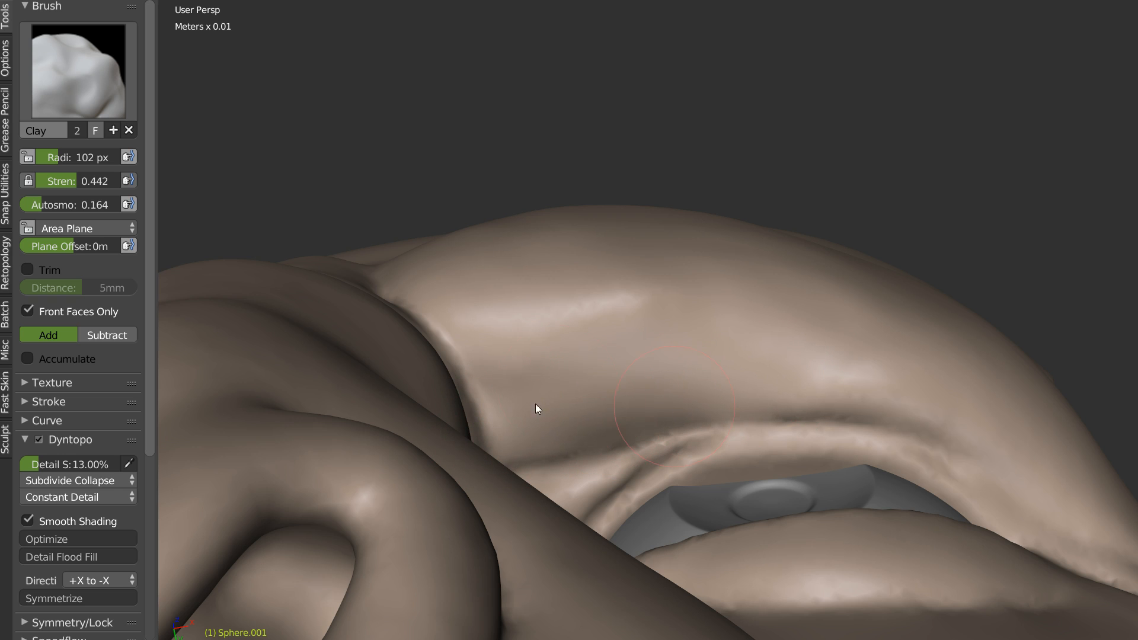
# Step: Build up the inner brow with the Clay brush at 183 px radius and smooth the middle of the brow
pyautogui.moveTo(732, 327)
pyautogui.mouseDown(button='middle')
pyautogui.moveTo(693, 391)
pyautogui.moveTo(739, 262)
pyautogui.moveTo(749, 310)
pyautogui.moveTo(699, 373)
pyautogui.moveTo(816, 302)
pyautogui.mouseUp(button='middle')
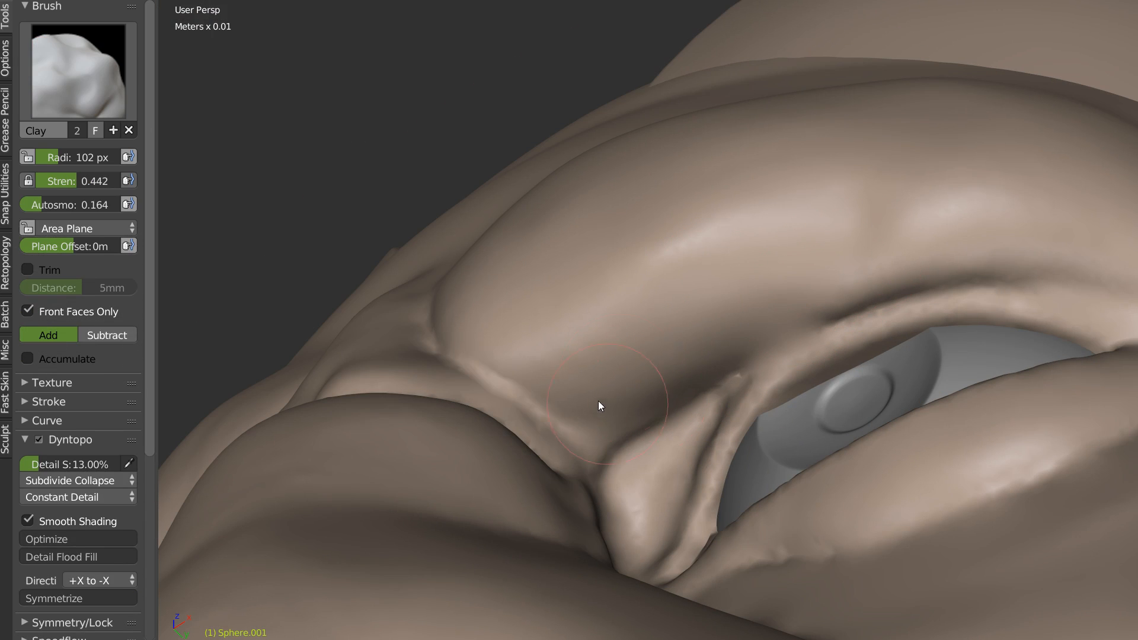
pyautogui.press('f')
pyautogui.click(646, 361)
pyautogui.moveTo(599, 377); pyautogui.dragTo(607, 343)
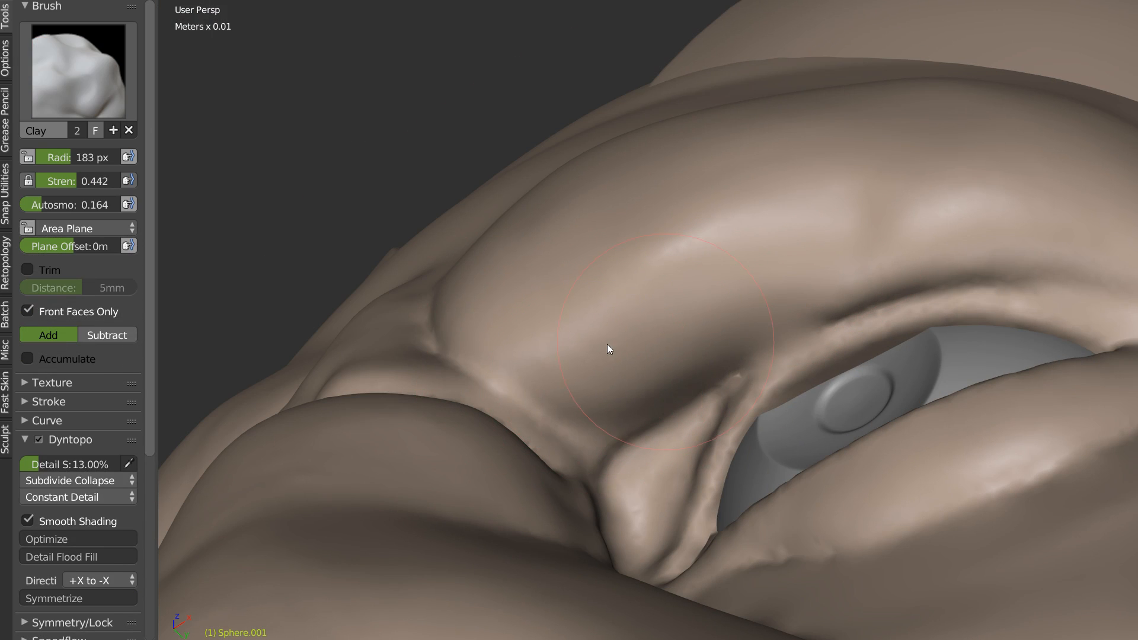
pyautogui.moveTo(591, 261)
pyautogui.mouseDown()
pyautogui.moveTo(546, 253)
pyautogui.moveTo(478, 300)
pyautogui.mouseUp()
pyautogui.moveTo(877, 173)
pyautogui.keyDown('shift'); pyautogui.mouseDown()
pyautogui.moveTo(677, 258)
pyautogui.moveTo(850, 167)
pyautogui.moveTo(758, 228)
pyautogui.mouseUp(); pyautogui.keyUp('shift')
# Step: Crease a fold from the inner eye corner up into the brow with the Crease brush at 100 px radius
pyautogui.moveTo(778, 286); pyautogui.dragTo(818, 358, button='middle')
pyautogui.scroll(-4, 765, 367)
pyautogui.moveTo(648, 354); pyautogui.dragTo(683, 299, button='middle')
pyautogui.scroll(4, 770, 267)
pyautogui.hotkey('shift', 'c')
pyautogui.moveTo(821, 232)
pyautogui.mouseDown(button='middle')
pyautogui.moveTo(689, 265)
pyautogui.moveTo(716, 336)
pyautogui.mouseUp(button='middle')
pyautogui.press('f')
pyautogui.click(664, 356)
pyautogui.moveTo(520, 404)
pyautogui.mouseDown()
pyautogui.moveTo(661, 367)
pyautogui.moveTo(757, 306)
pyautogui.mouseUp()
pyautogui.hotkey('ctrl', 'z')
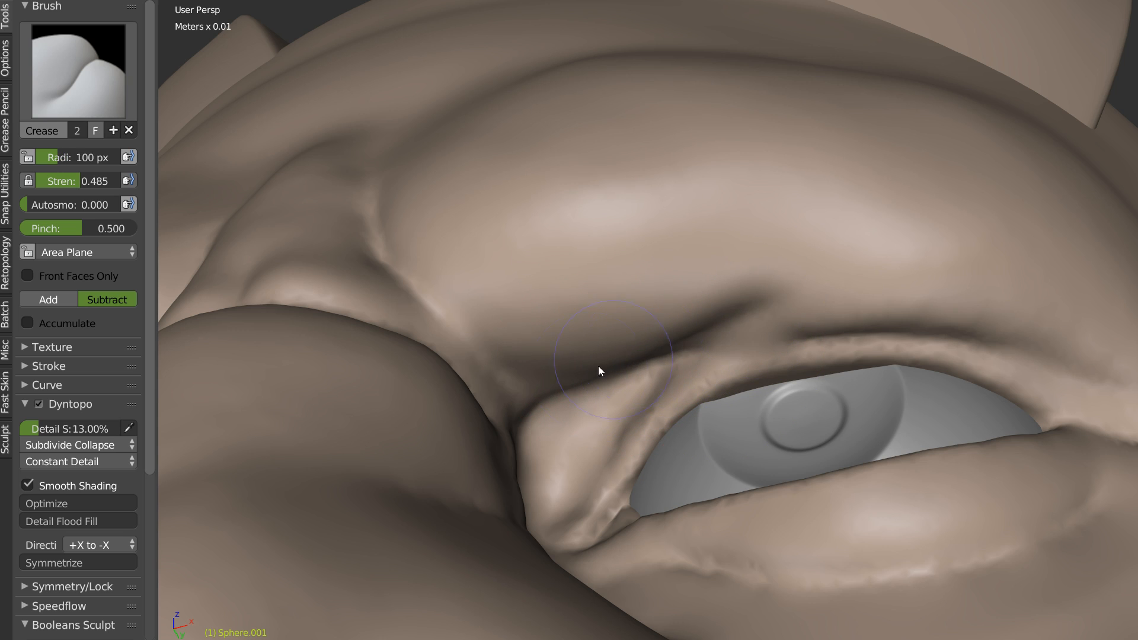
pyautogui.moveTo(915, 242); pyautogui.dragTo(922, 238)
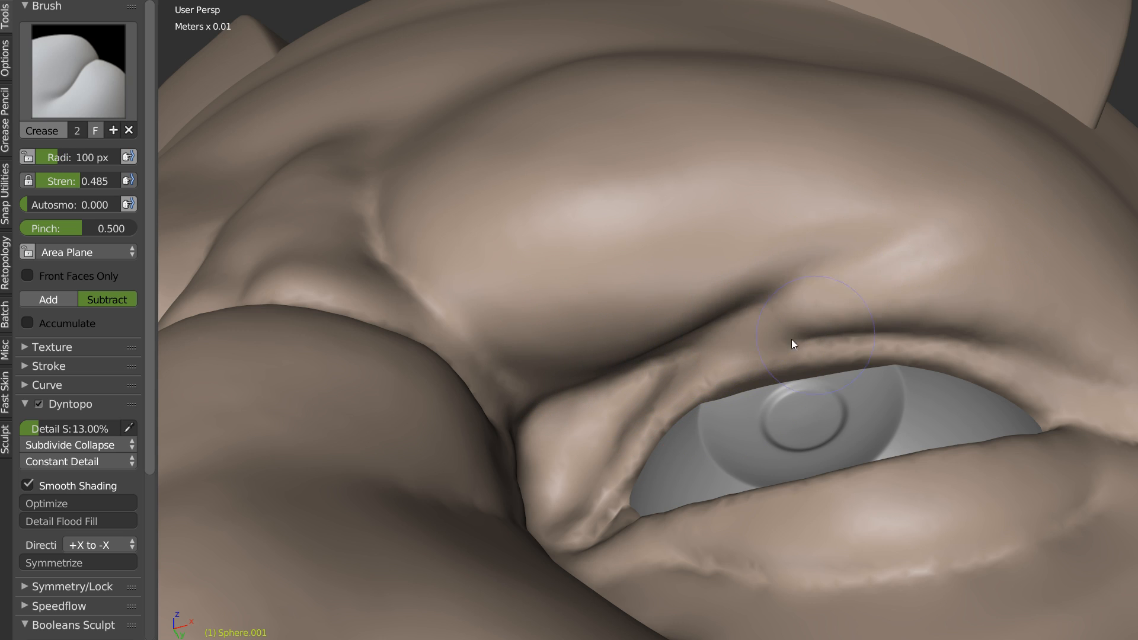
# Step: Deepen the creases along the upper eyelid toward the inner eye corner
pyautogui.scroll(3, 889, 298)
pyautogui.moveTo(887, 340); pyautogui.dragTo(759, 383)
pyautogui.moveTo(900, 360)
pyautogui.mouseDown()
pyautogui.moveTo(833, 359)
pyautogui.moveTo(701, 389)
pyautogui.moveTo(676, 409)
pyautogui.mouseUp()
# Step: Switch to the Smooth brush and set its strength to 0.410
pyautogui.scroll(-4, 859, 344)
pyautogui.moveTo(739, 347); pyautogui.dragTo(778, 379, button='middle')
pyautogui.moveTo(845, 289)
pyautogui.mouseDown(button='middle')
pyautogui.moveTo(791, 269)
pyautogui.moveTo(828, 245)
pyautogui.mouseUp(button='middle')
pyautogui.press('w')
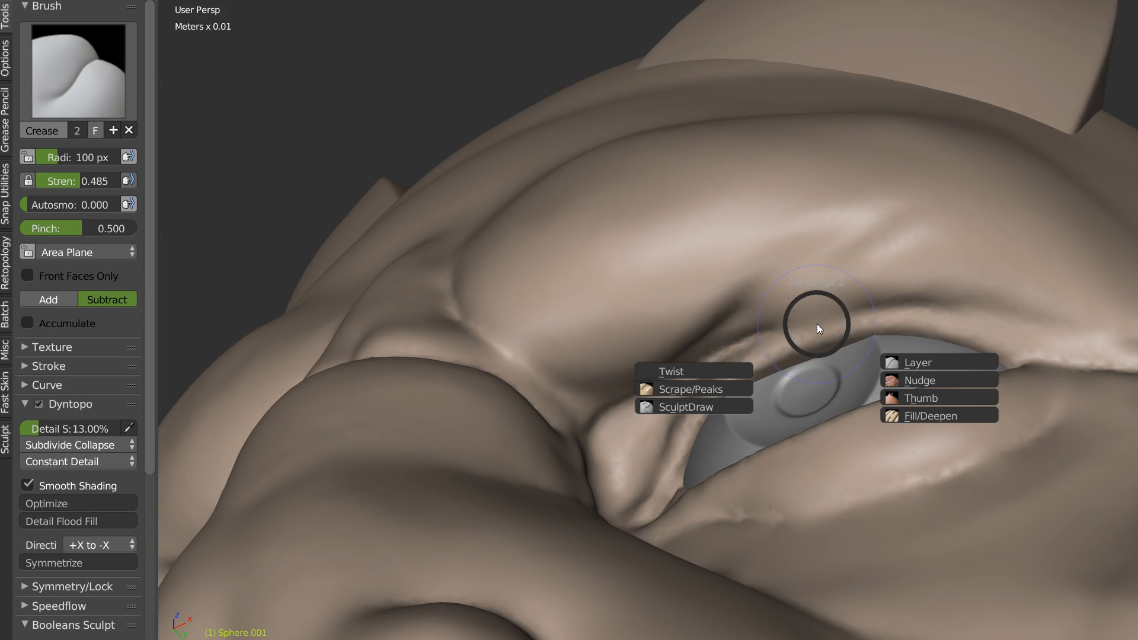
pyautogui.click(816, 232)
pyautogui.hotkey('shift', 'f')
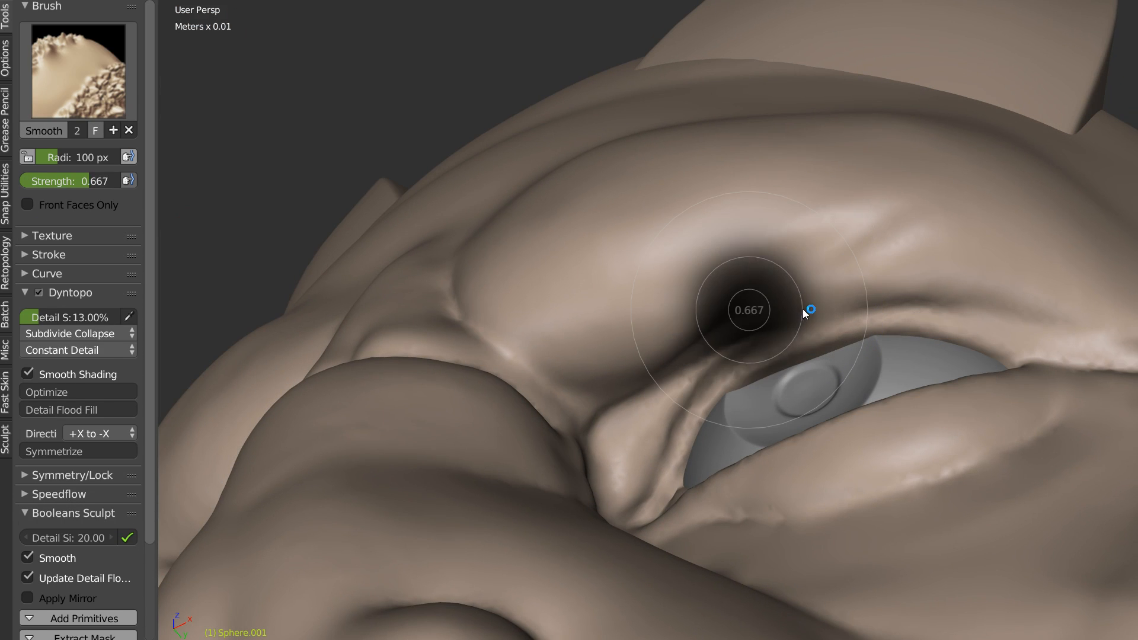
pyautogui.click(828, 314)
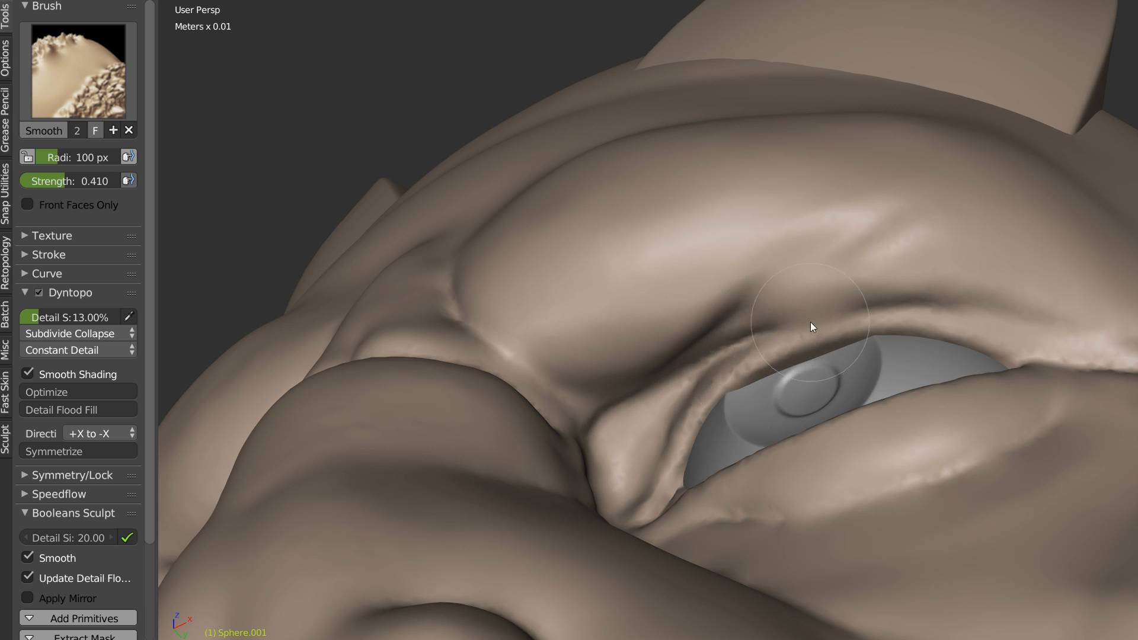
# Step: Crease the fold above the upper eyelid up into the brow with the Crease brush at 100 px radius and 0.339 strength
pyautogui.moveTo(810, 322); pyautogui.dragTo(890, 329, button='middle')
pyautogui.hotkey('shift', 'c')
pyautogui.moveTo(814, 330); pyautogui.dragTo(942, 300)
pyautogui.hotkey('shift', 'f')
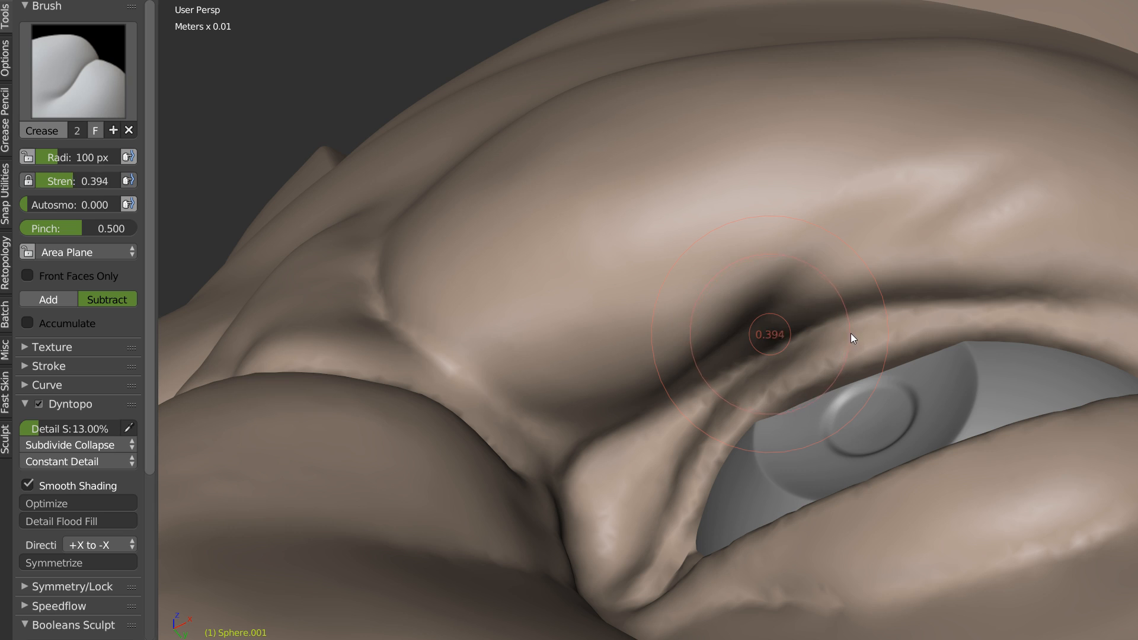
pyautogui.click(855, 333)
pyautogui.moveTo(667, 388); pyautogui.dragTo(748, 316)
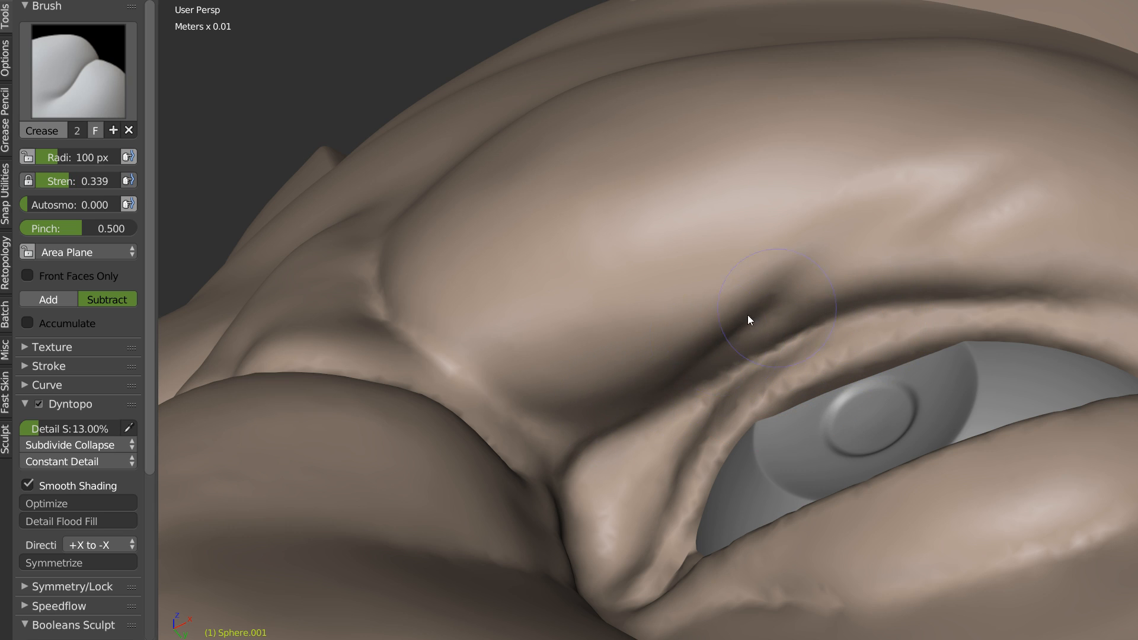
pyautogui.moveTo(722, 355)
pyautogui.mouseDown()
pyautogui.moveTo(887, 208)
pyautogui.moveTo(944, 198)
pyautogui.mouseUp()
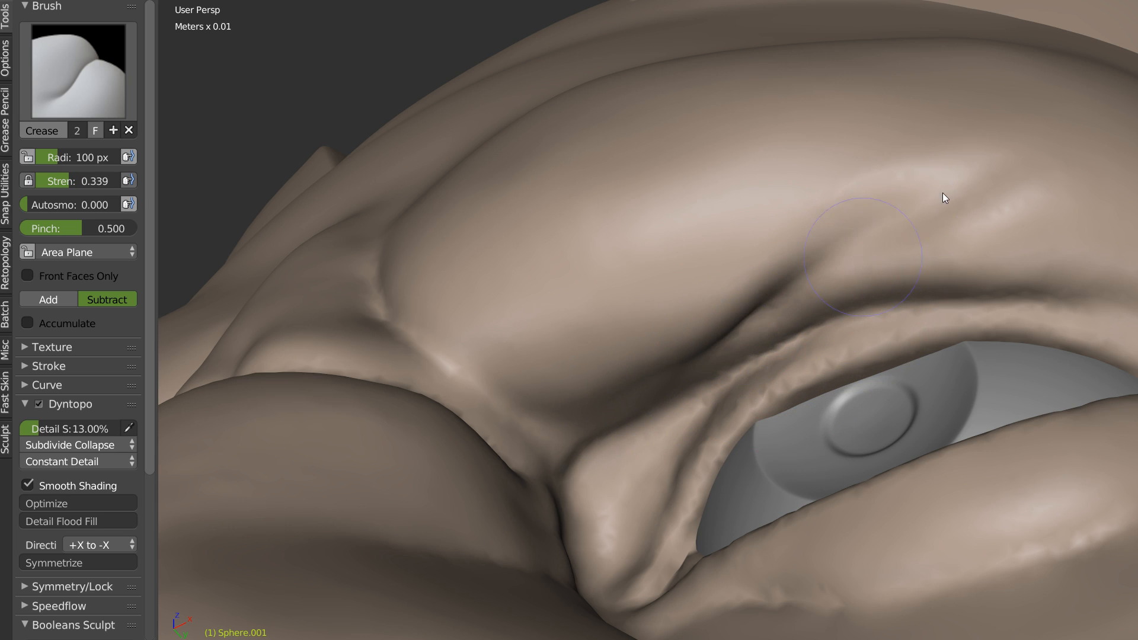
# Step: Smooth the bumps on the outer brow above the eye with the Smooth brush at 0.410 strength
pyautogui.press('s')
pyautogui.moveTo(1017, 182); pyautogui.dragTo(995, 195)
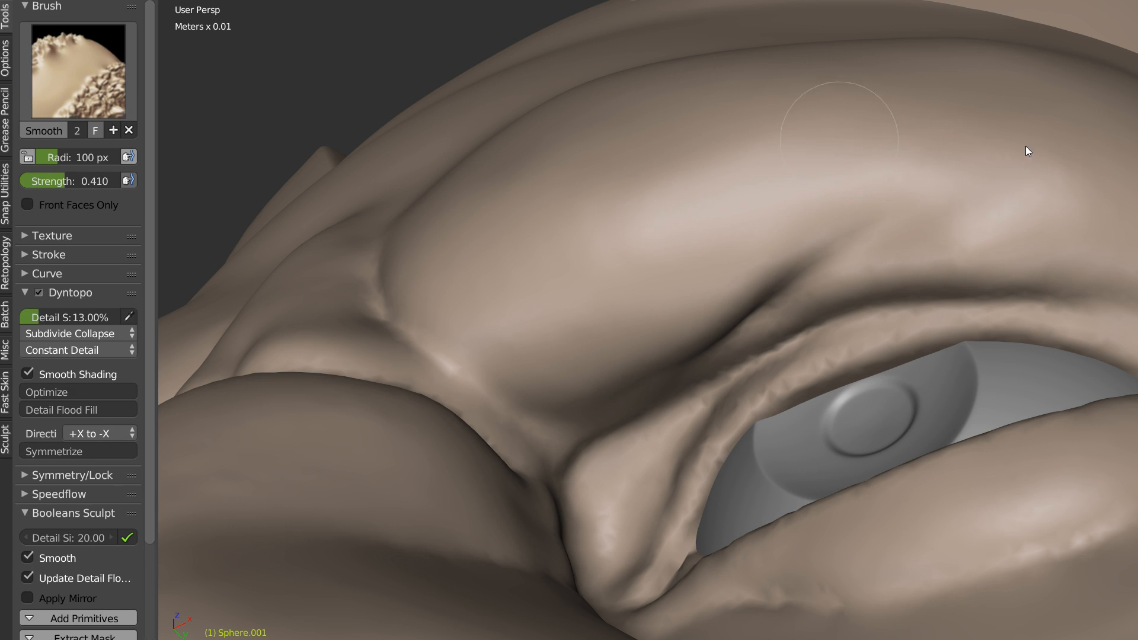
pyautogui.keyDown('shift'); pyautogui.moveTo(920, 205); pyautogui.dragTo(878, 212); pyautogui.keyUp('shift')
pyautogui.moveTo(815, 226)
pyautogui.mouseDown(button='middle')
pyautogui.moveTo(917, 251)
pyautogui.moveTo(866, 201)
pyautogui.moveTo(800, 340)
pyautogui.moveTo(901, 379)
pyautogui.mouseUp(button='middle')
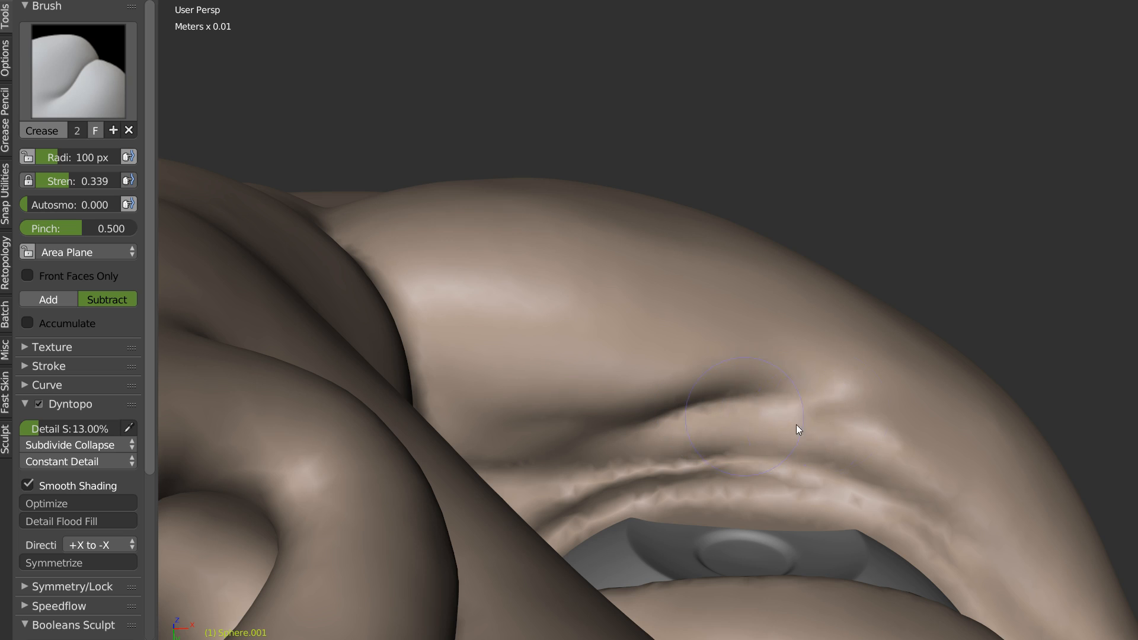
# Step: Build up the brow fold above the upper eyelid with the Clay brush at 100 px radius and smooth the brow surface
pyautogui.press('c')
pyautogui.moveTo(649, 425)
pyautogui.mouseDown()
pyautogui.moveTo(845, 425)
pyautogui.moveTo(840, 415)
pyautogui.moveTo(905, 433)
pyautogui.mouseUp()
pyautogui.moveTo(795, 409)
pyautogui.mouseDown(button='middle')
pyautogui.moveTo(854, 401)
pyautogui.moveTo(849, 429)
pyautogui.mouseUp(button='middle')
pyautogui.moveTo(775, 288)
pyautogui.keyDown('shift'); pyautogui.mouseDown()
pyautogui.moveTo(691, 348)
pyautogui.moveTo(785, 227)
pyautogui.moveTo(824, 228)
pyautogui.mouseUp(); pyautogui.keyUp('shift')
pyautogui.scroll(-5, 870, 215)
pyautogui.moveTo(870, 215); pyautogui.dragTo(854, 362, button='middle')
pyautogui.scroll(-5, 734, 372)
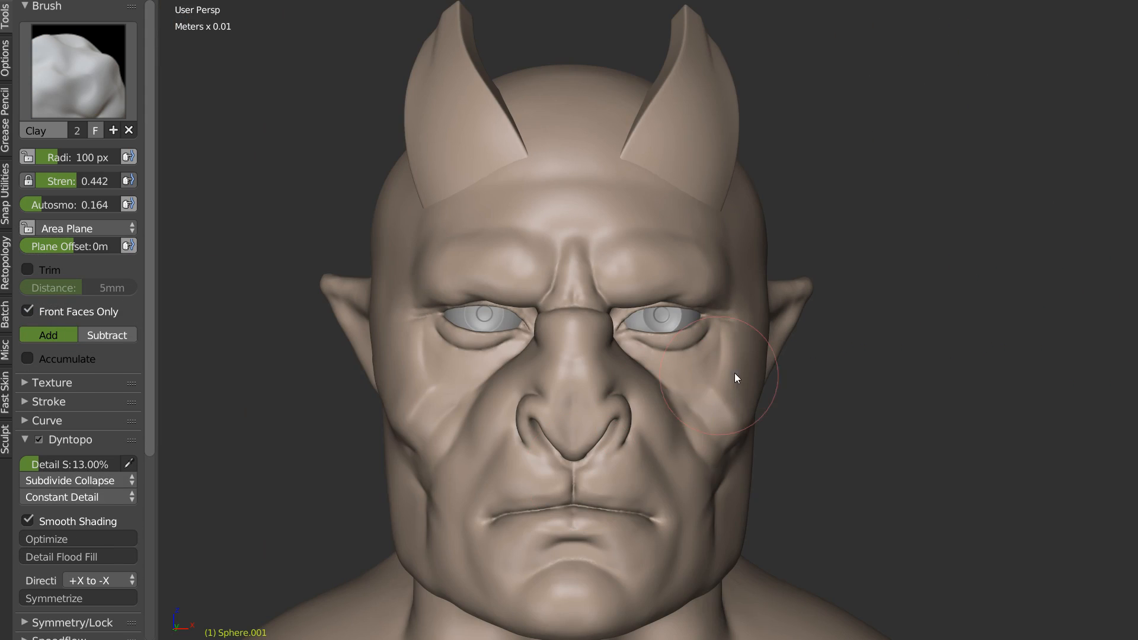
# Step: Examine the brow and upper eyelid transition up close from the front and from below
pyautogui.scroll(8, 668, 361)
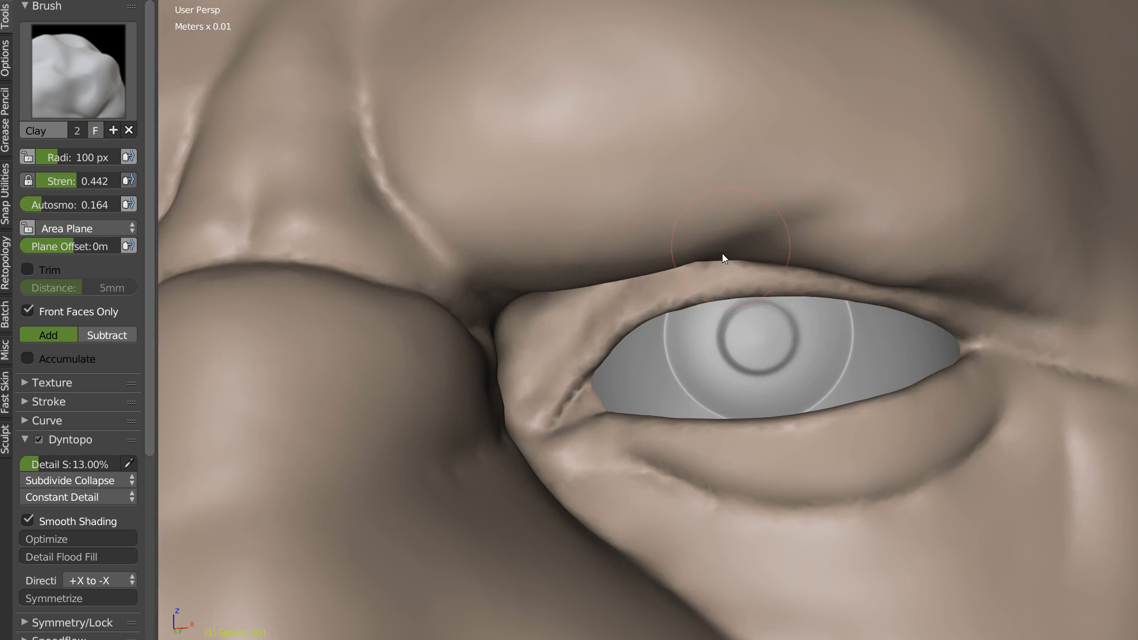
pyautogui.moveTo(723, 254)
pyautogui.mouseDown(button='middle')
pyautogui.moveTo(681, 249)
pyautogui.moveTo(721, 364)
pyautogui.mouseUp(button='middle')
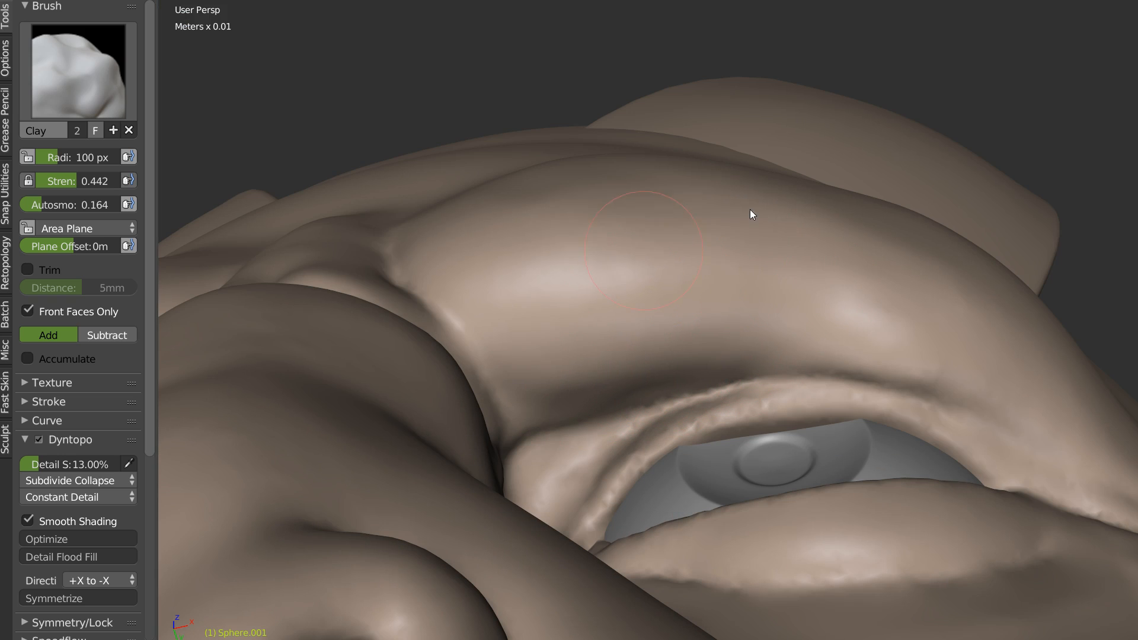
pyautogui.moveTo(664, 238); pyautogui.dragTo(635, 355, button='middle')
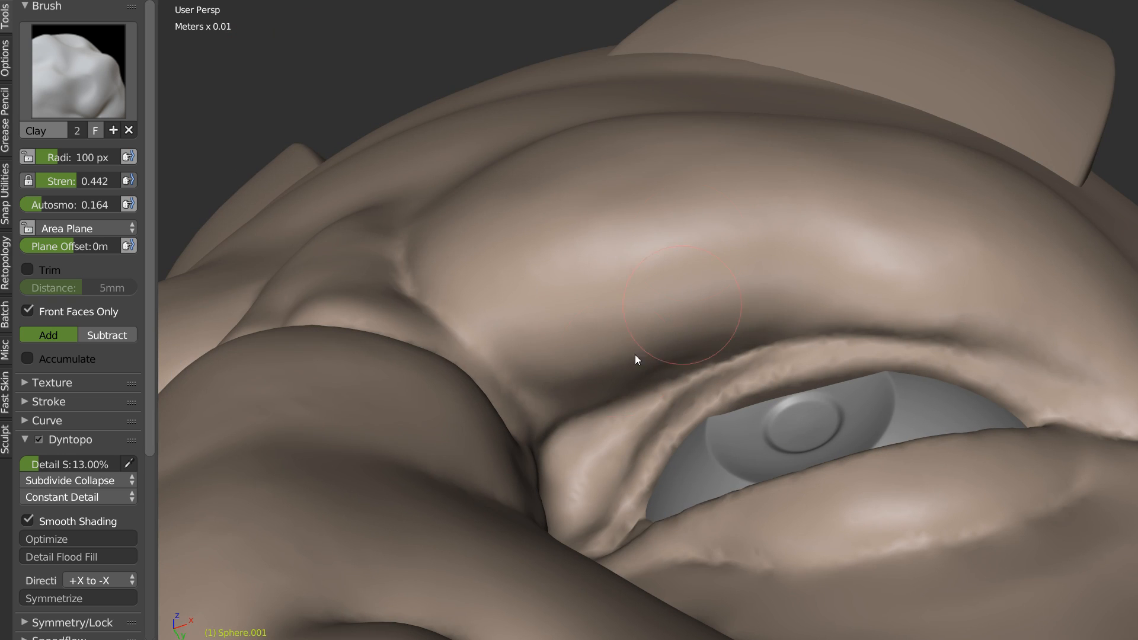
pyautogui.moveTo(765, 246)
pyautogui.mouseDown(button='middle')
pyautogui.moveTo(780, 274)
pyautogui.moveTo(888, 178)
pyautogui.mouseUp(button='middle')
pyautogui.moveTo(793, 260)
pyautogui.mouseDown(button='middle')
pyautogui.moveTo(790, 283)
pyautogui.moveTo(727, 350)
pyautogui.mouseUp(button='middle')
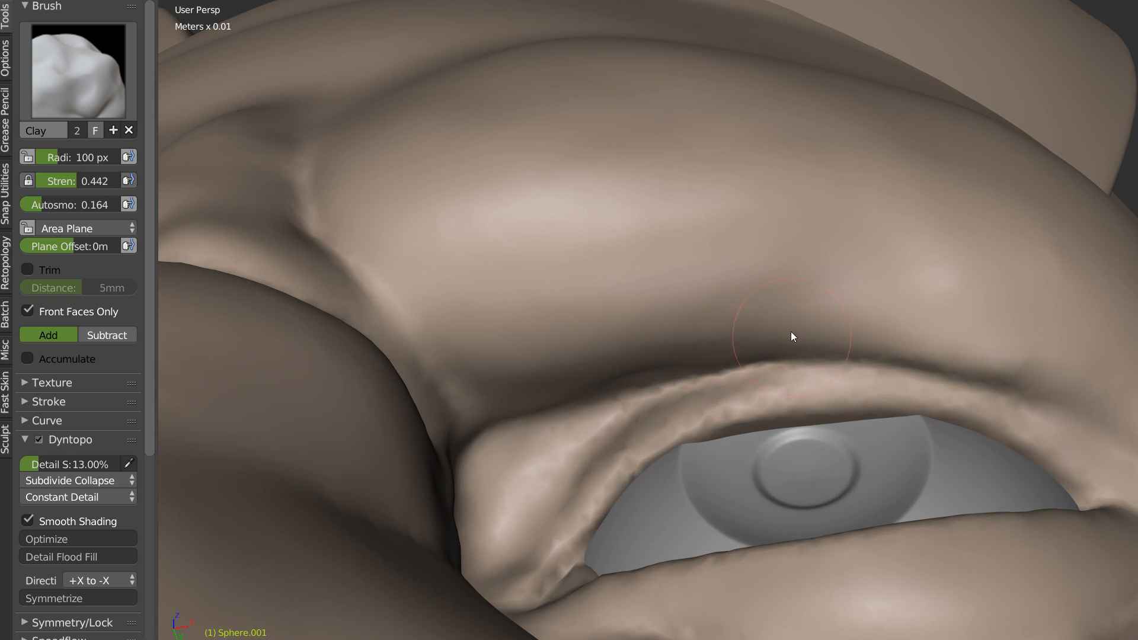
pyautogui.moveTo(792, 334); pyautogui.dragTo(693, 417, button='middle')
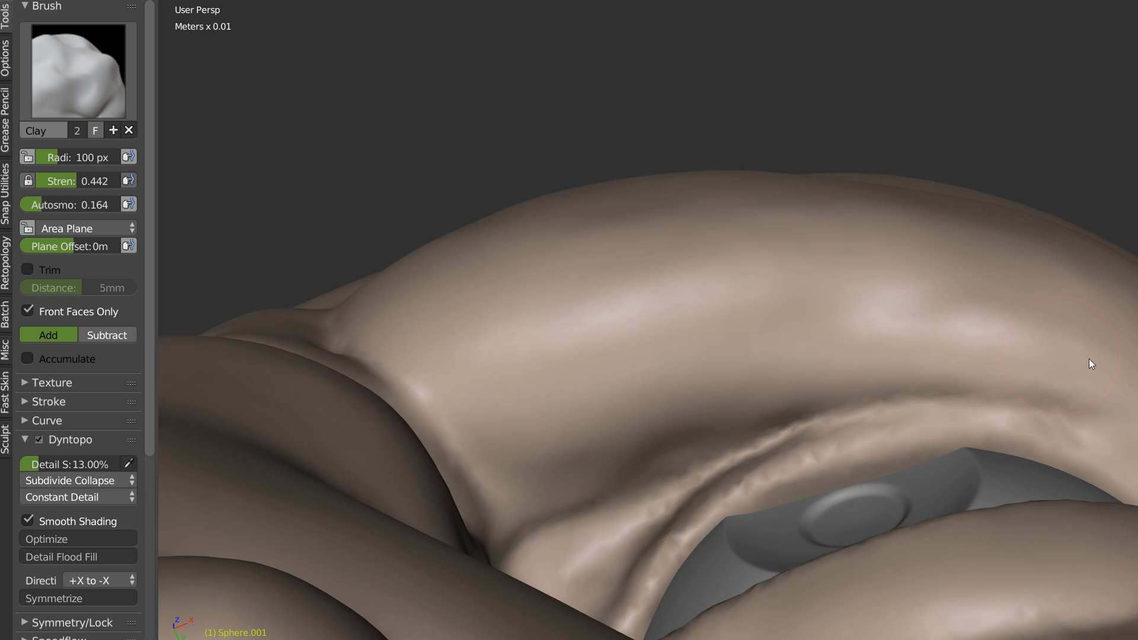
pyautogui.moveTo(1017, 281); pyautogui.dragTo(838, 255, button='middle')
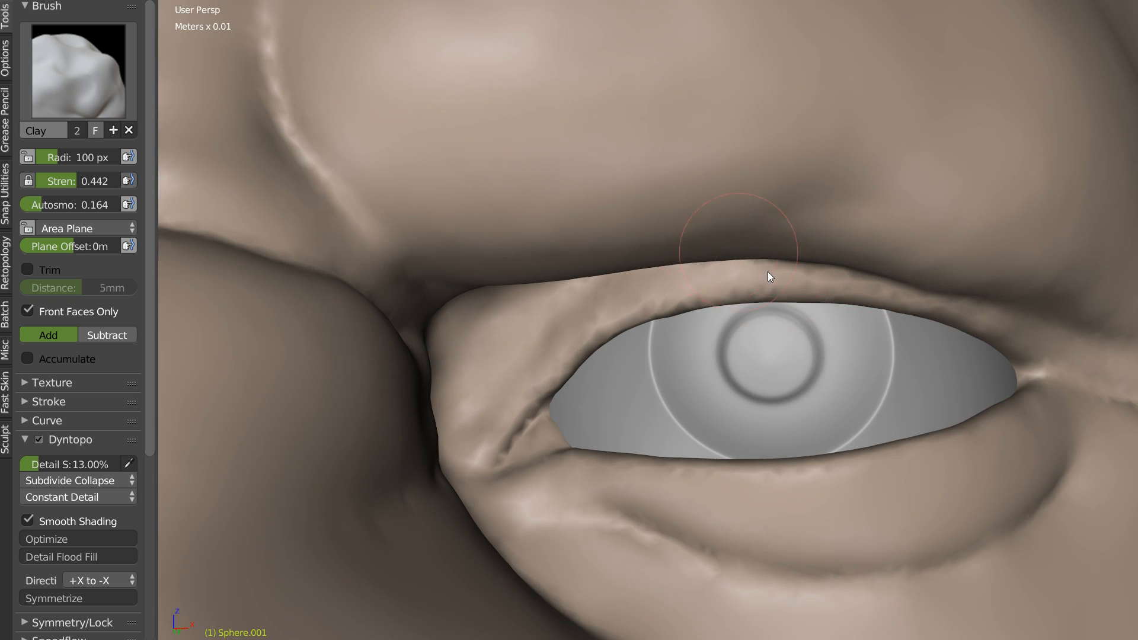
pyautogui.moveTo(768, 271); pyautogui.dragTo(760, 335, button='middle')
# Step: Set the Clay brush to 0.617 strength and 150 px radius and add volume around the eye
pyautogui.hotkey('shift', 'f')
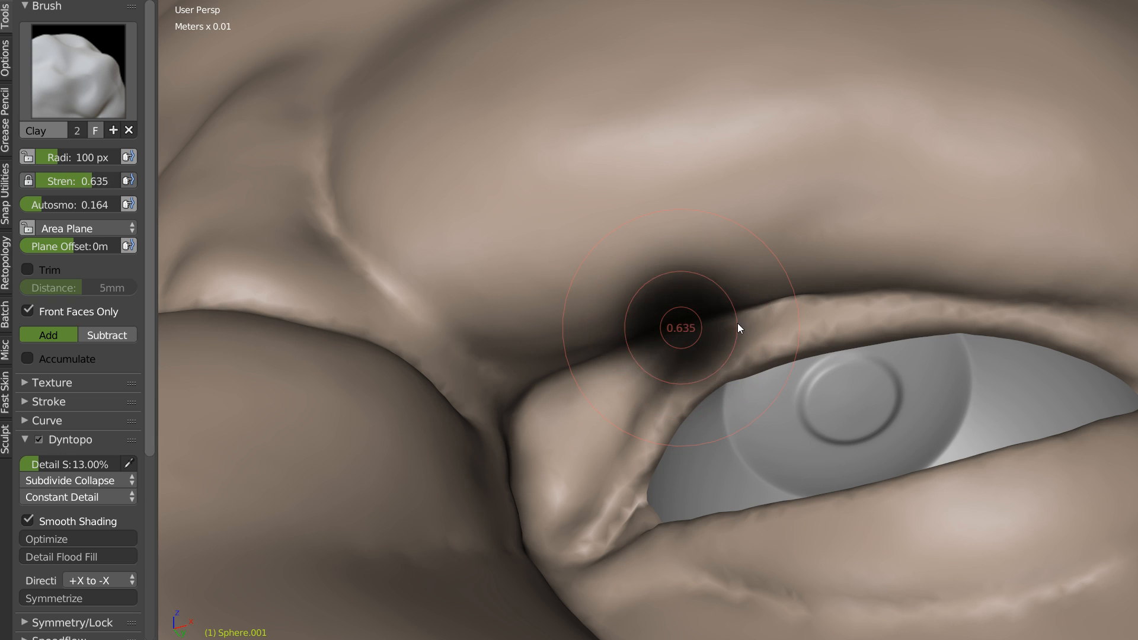
pyautogui.click(738, 325)
pyautogui.moveTo(743, 300)
pyautogui.mouseDown(button='middle')
pyautogui.moveTo(750, 288)
pyautogui.moveTo(646, 378)
pyautogui.mouseUp(button='middle')
pyautogui.press('f')
pyautogui.click(762, 288)
pyautogui.moveTo(822, 364)
pyautogui.mouseDown()
pyautogui.moveTo(809, 314)
pyautogui.moveTo(570, 447)
pyautogui.moveTo(626, 446)
pyautogui.moveTo(572, 460)
pyautogui.moveTo(434, 333)
pyautogui.moveTo(482, 389)
pyautogui.moveTo(607, 353)
pyautogui.moveTo(736, 399)
pyautogui.mouseUp()
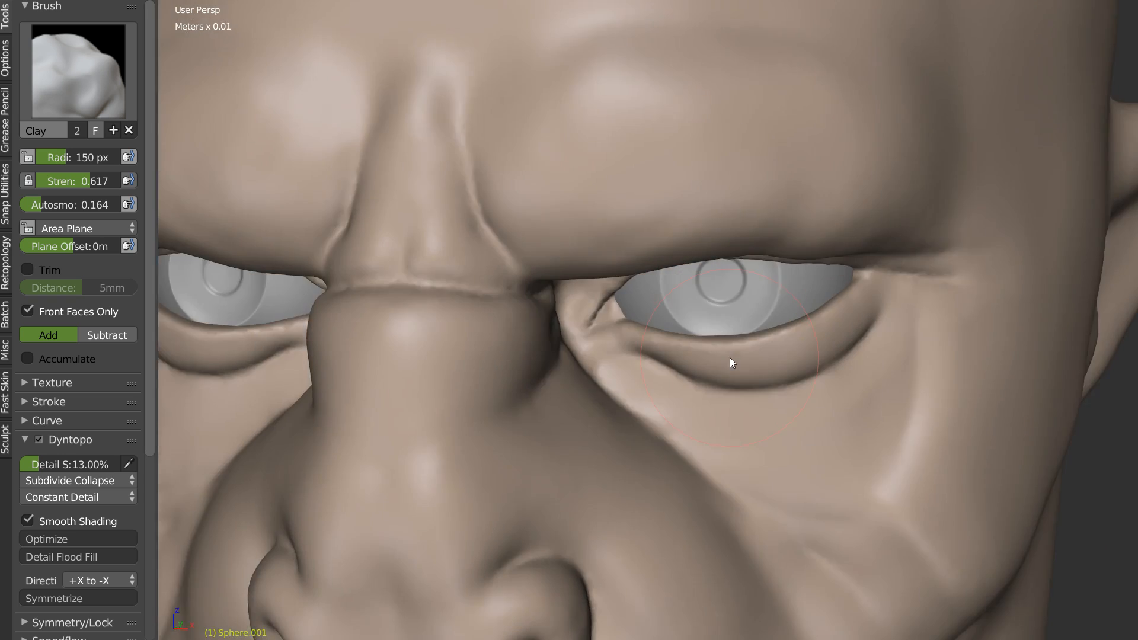
# Step: Inspect the brow, eyelids and nose bridge at several distances and from front and three-quarter angles
pyautogui.scroll(-4, 874, 255)
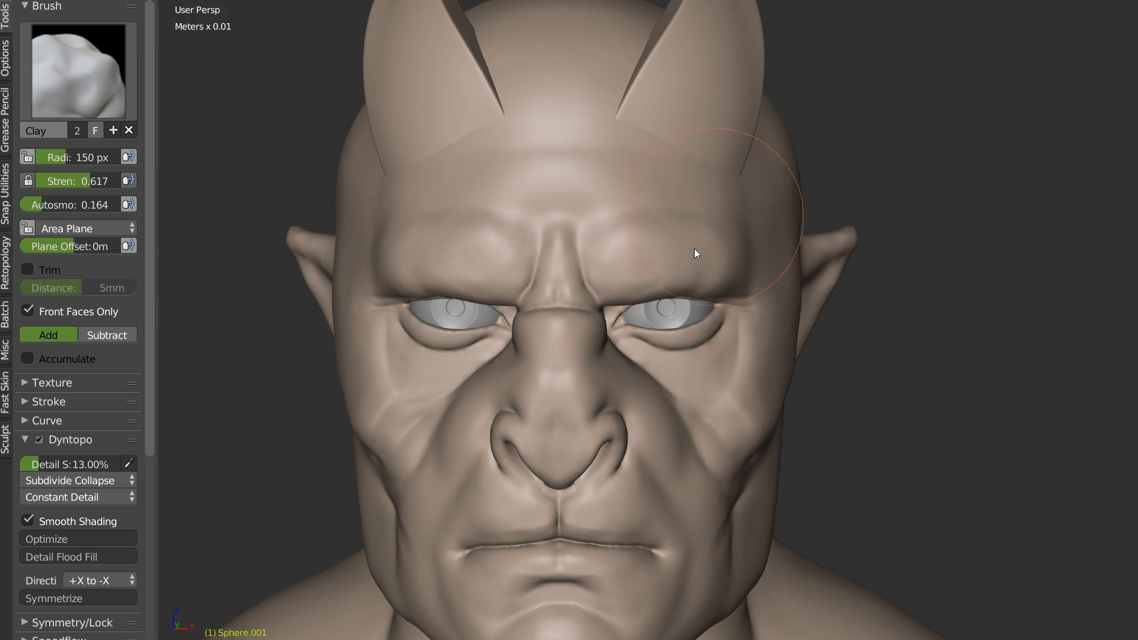
pyautogui.scroll(6, 697, 240)
pyautogui.moveTo(700, 233); pyautogui.dragTo(712, 289, button='middle')
pyautogui.scroll(2, 714, 288)
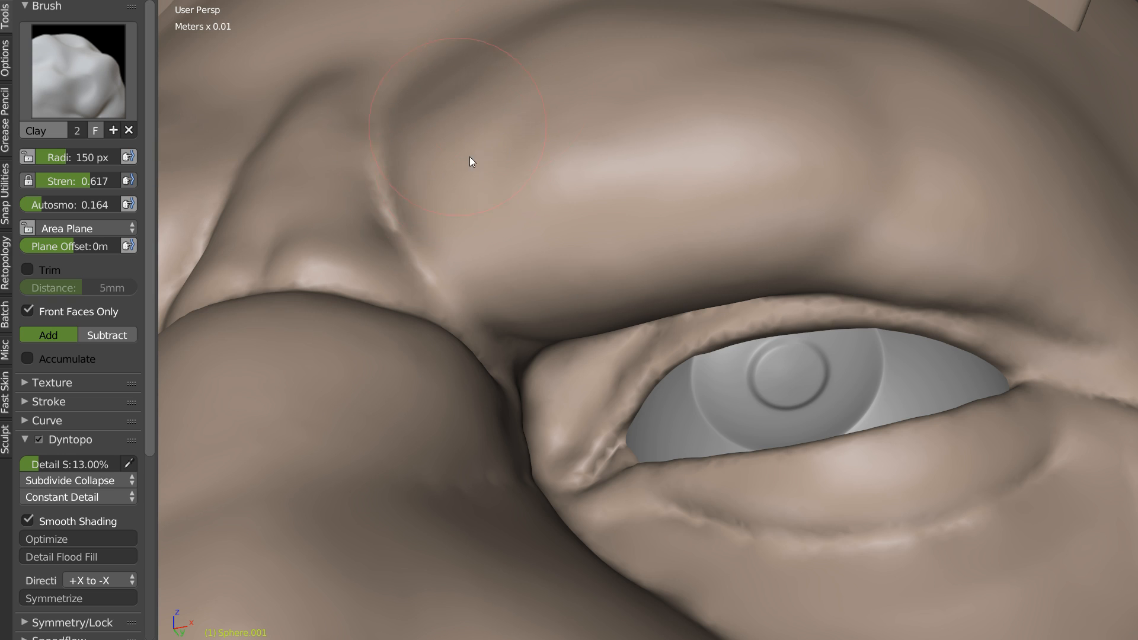
pyautogui.scroll(-6, 590, 171)
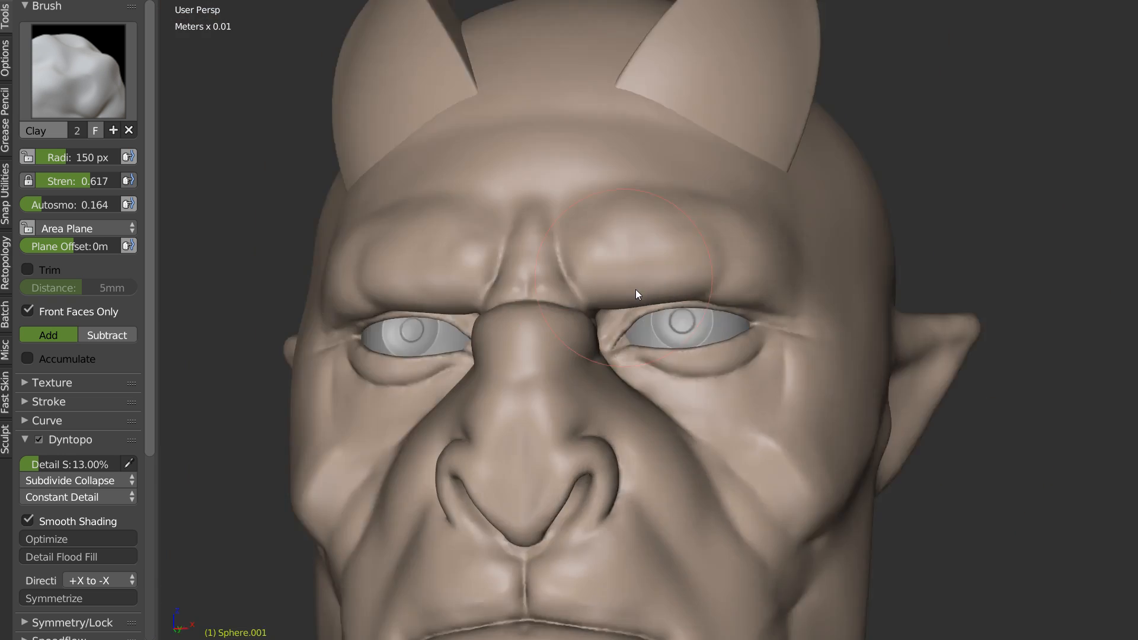
pyautogui.scroll(3, 636, 289)
pyautogui.scroll(3, 611, 280)
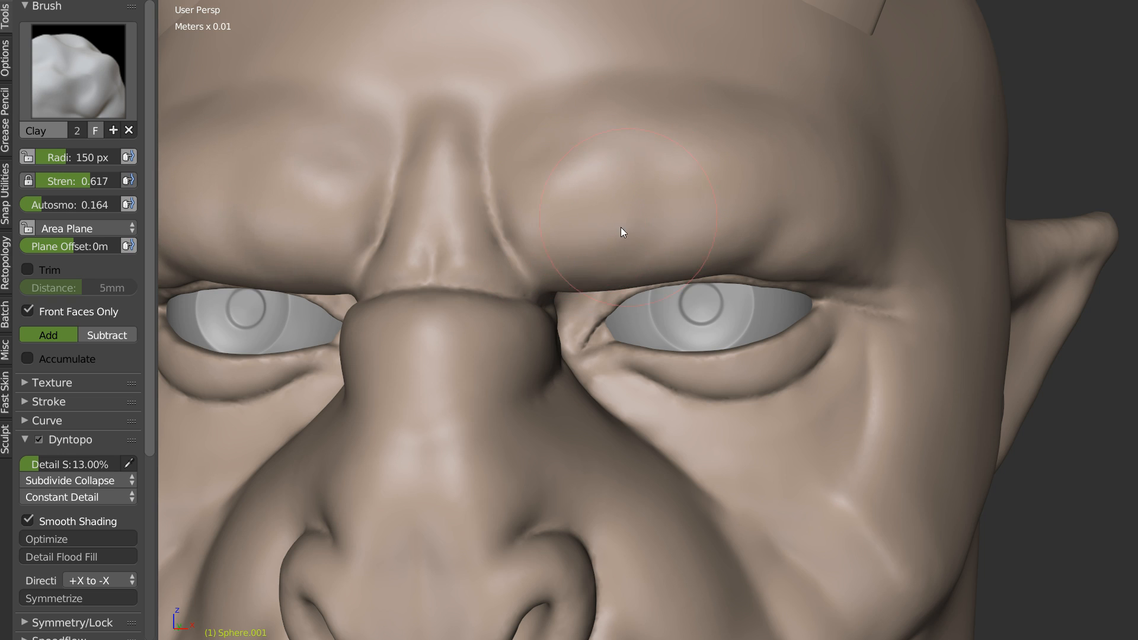
pyautogui.moveTo(576, 326); pyautogui.dragTo(689, 291, button='middle')
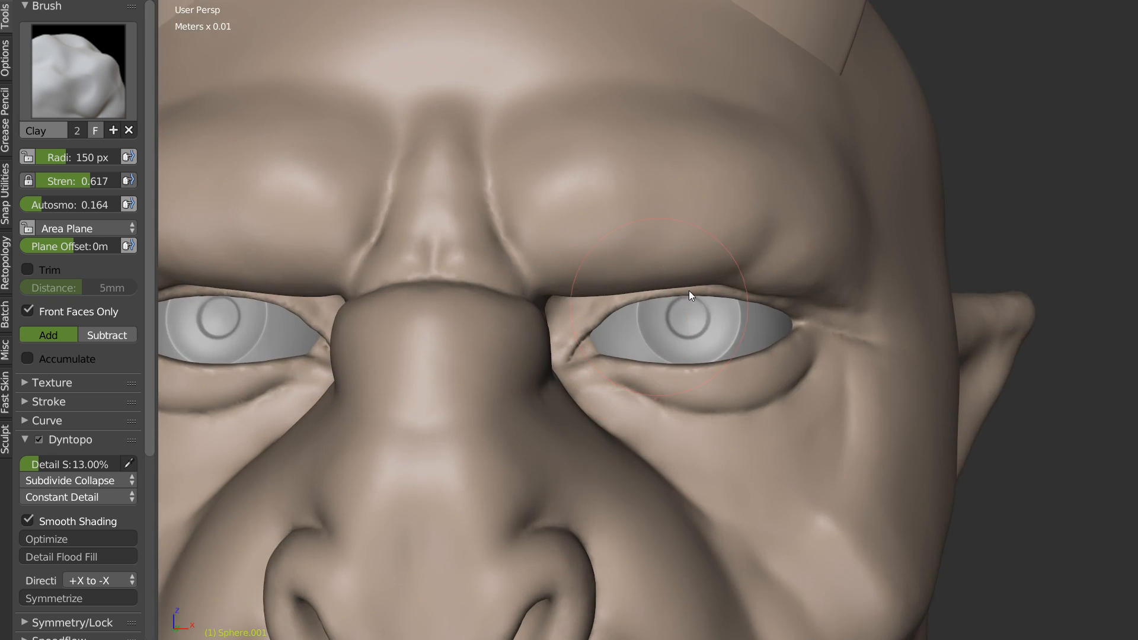
pyautogui.scroll(-9, 689, 291)
pyautogui.moveTo(557, 286); pyautogui.dragTo(645, 330, button='middle')
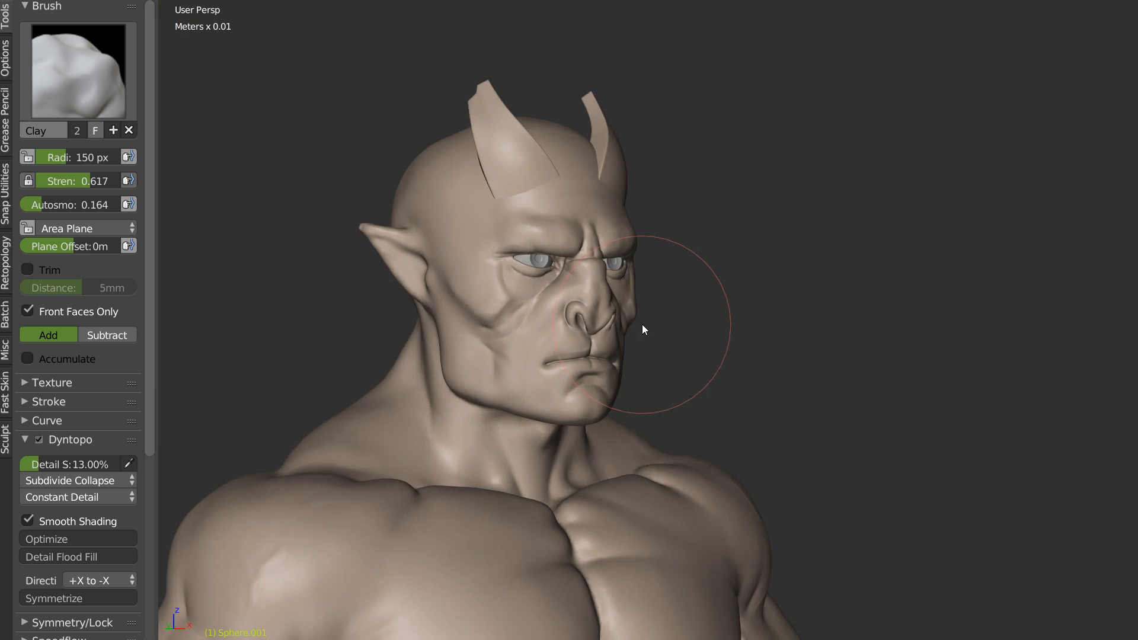
# Step: Smooth the cheek fold below the outer eye at 150 px radius
pyautogui.scroll(6, 503, 328)
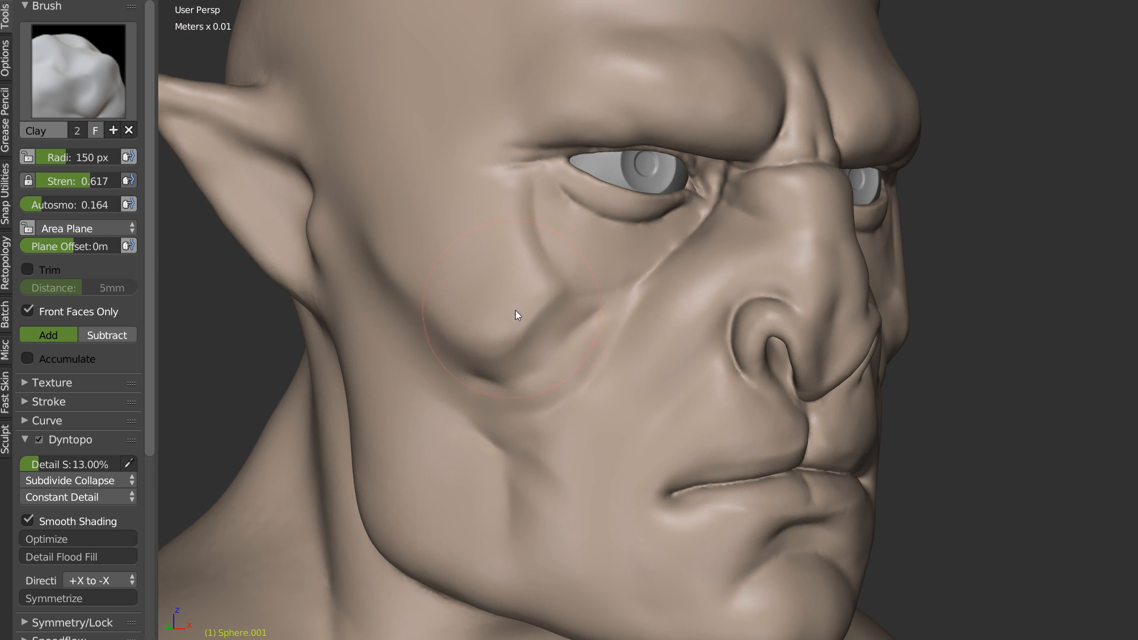
pyautogui.keyDown('shift'); pyautogui.moveTo(514, 310); pyautogui.dragTo(530, 304); pyautogui.keyUp('shift')
pyautogui.moveTo(620, 317); pyautogui.dragTo(563, 315, button='middle')
pyautogui.moveTo(668, 306)
pyautogui.keyDown('shift'); pyautogui.mouseDown(button='middle')
pyautogui.moveTo(537, 255)
pyautogui.moveTo(639, 293)
pyautogui.mouseUp(button='middle'); pyautogui.keyUp('shift')
pyautogui.press('s')
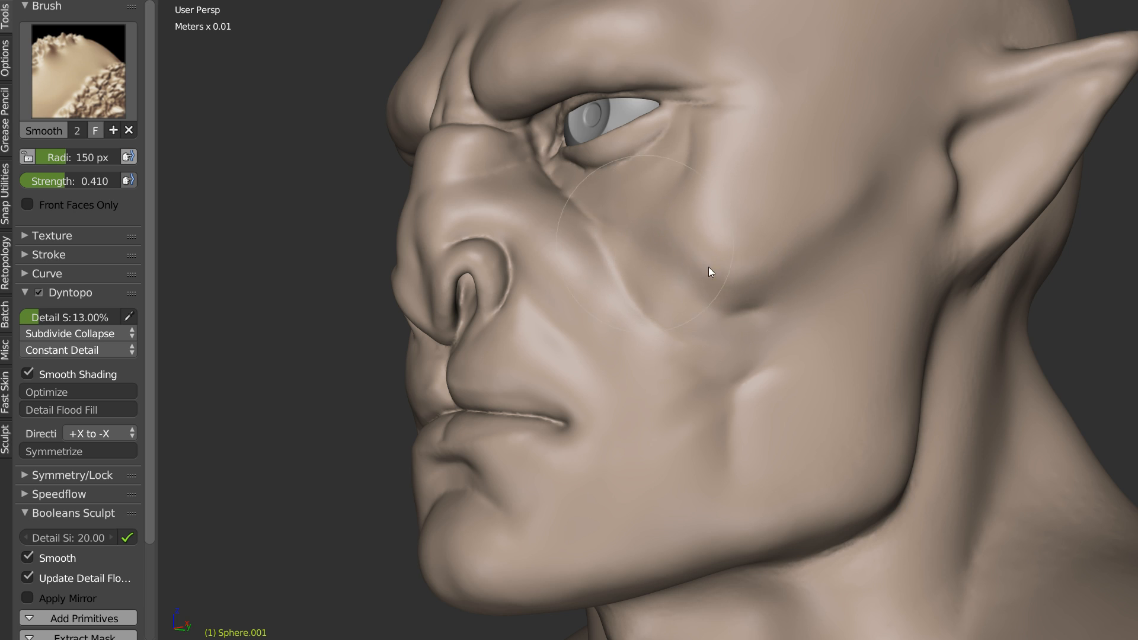
pyautogui.press('c')
# Step: Smooth the area beside the outer eye corner and down over the cheekbone
pyautogui.moveTo(681, 285); pyautogui.dragTo(698, 288, button='middle')
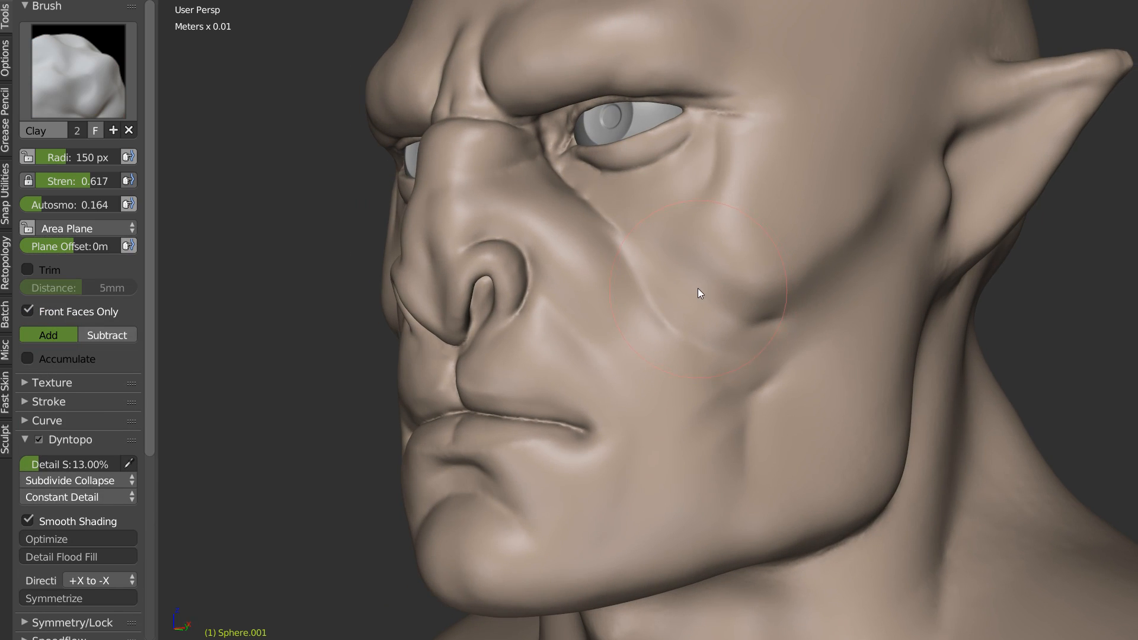
pyautogui.moveTo(744, 148)
pyautogui.keyDown('shift'); pyautogui.mouseDown()
pyautogui.moveTo(714, 176)
pyautogui.moveTo(756, 152)
pyautogui.moveTo(740, 181)
pyautogui.mouseUp(); pyautogui.keyUp('shift')
pyautogui.moveTo(751, 209)
pyautogui.mouseDown(button='middle')
pyautogui.moveTo(818, 206)
pyautogui.moveTo(738, 211)
pyautogui.moveTo(788, 192)
pyautogui.mouseUp(button='middle')
pyautogui.keyDown('shift'); pyautogui.moveTo(800, 193); pyautogui.dragTo(742, 235, button='middle'); pyautogui.keyUp('shift')
pyautogui.moveTo(814, 216)
pyautogui.keyDown('shift'); pyautogui.mouseDown()
pyautogui.moveTo(826, 194)
pyautogui.moveTo(830, 246)
pyautogui.moveTo(772, 371)
pyautogui.moveTo(749, 337)
pyautogui.mouseUp(); pyautogui.keyUp('shift')
# Step: Examine the overall head and upper torso proportions from the side and front
pyautogui.scroll(-5, 748, 336)
pyautogui.moveTo(640, 329); pyautogui.dragTo(627, 253, button='middle')
pyautogui.scroll(-3, 657, 338)
pyautogui.moveTo(731, 318)
pyautogui.mouseDown(button='middle')
pyautogui.moveTo(739, 332)
pyautogui.moveTo(706, 331)
pyautogui.moveTo(766, 328)
pyautogui.moveTo(666, 330)
pyautogui.mouseUp(button='middle')
pyautogui.scroll(3, 666, 330)
pyautogui.keyDown('shift'); pyautogui.moveTo(614, 192); pyautogui.dragTo(699, 320, button='middle'); pyautogui.keyUp('shift')
pyautogui.moveTo(700, 321); pyautogui.dragTo(737, 312, button='middle')
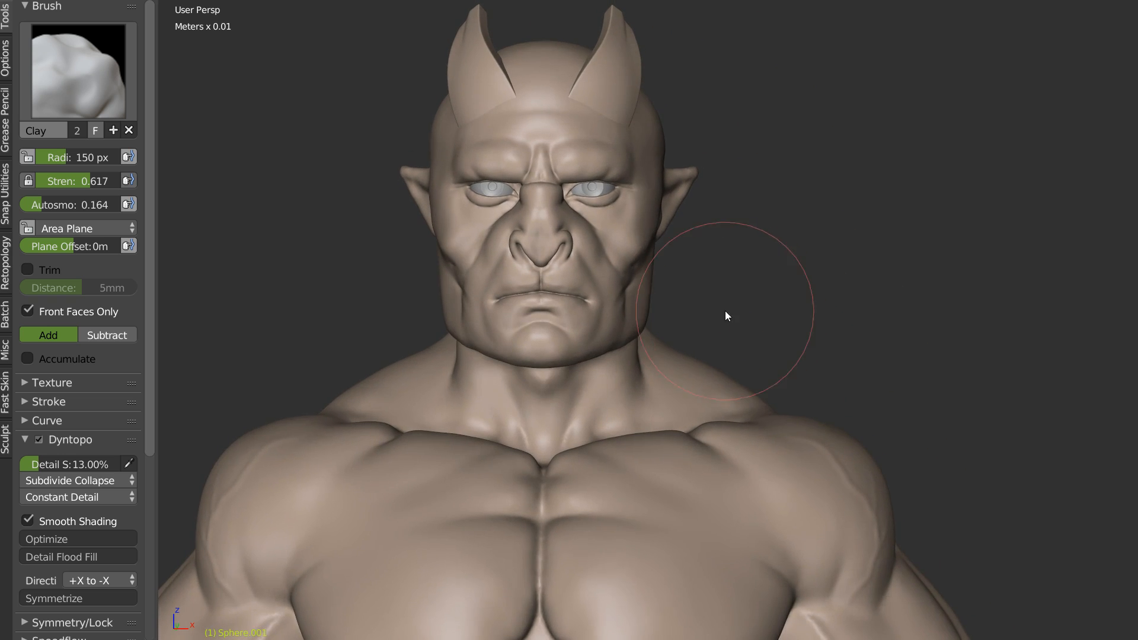
# Step: Switch to the Snake Hook brush with a 198 px radius
pyautogui.scroll(4, 638, 330)
pyautogui.press('k')
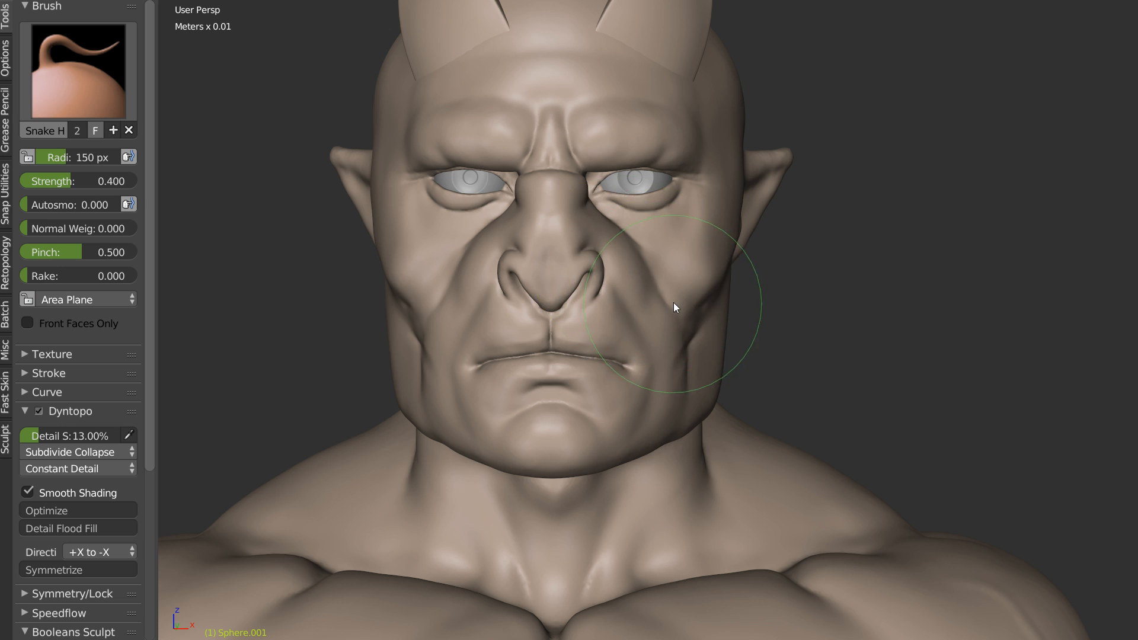
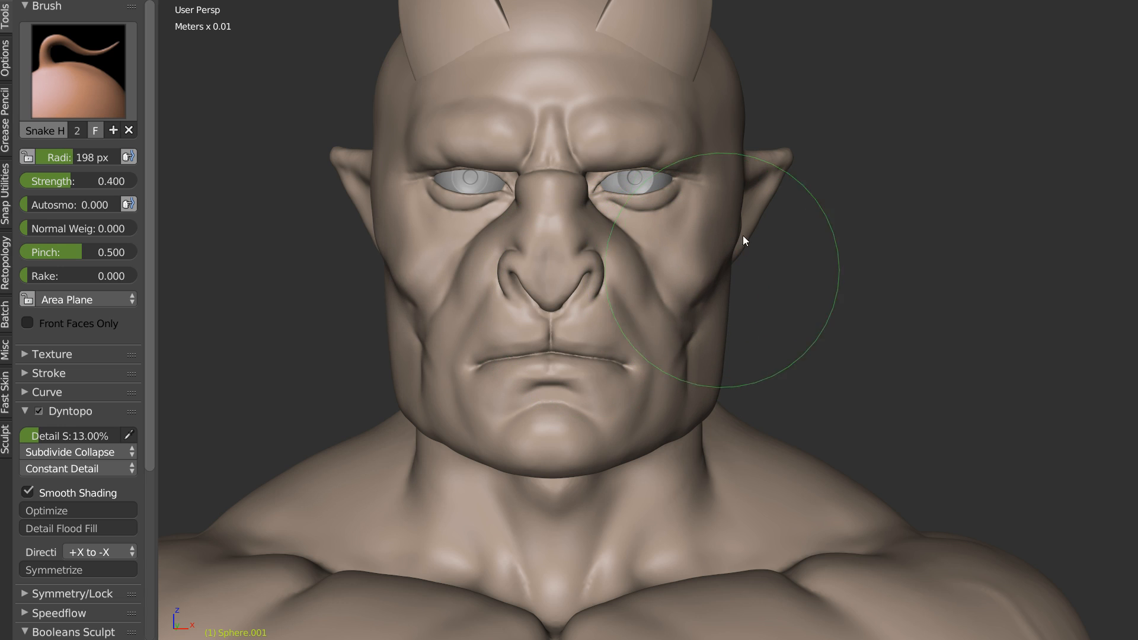
pyautogui.moveTo(732, 185)
pyautogui.mouseDown(button='middle')
pyautogui.moveTo(731, 215)
pyautogui.moveTo(769, 181)
pyautogui.moveTo(750, 169)
pyautogui.moveTo(667, 194)
pyautogui.moveTo(638, 244)
pyautogui.mouseUp(button='middle')
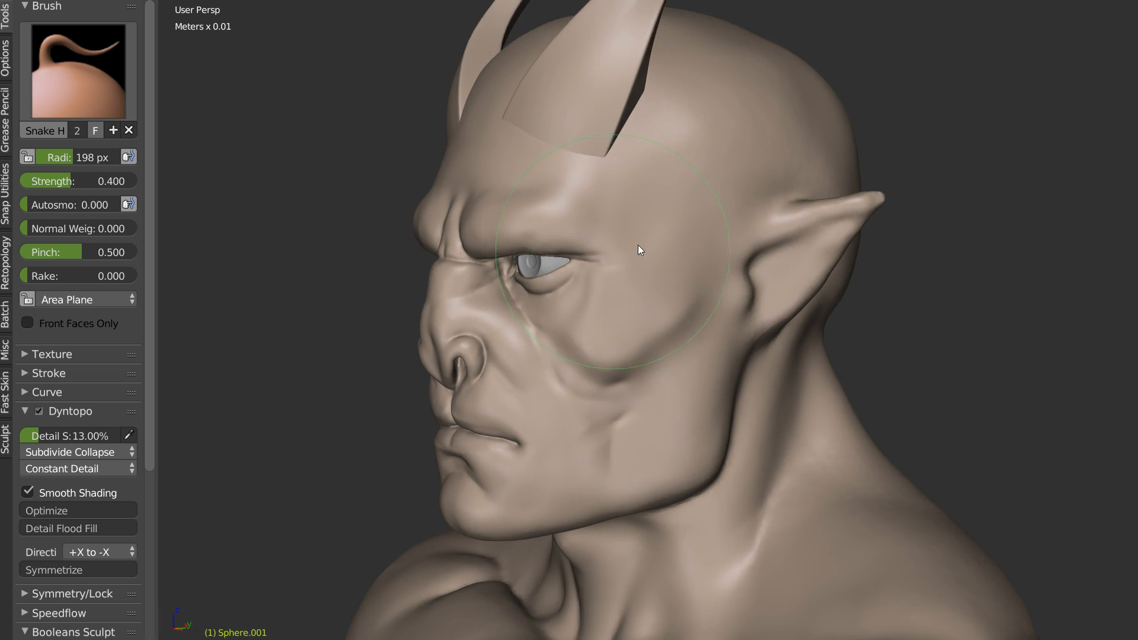
pyautogui.scroll(1, 641, 245)
# Step: Switch to the Clay brush and set its radius to 118 px for the temple beside the brow
pyautogui.press('w')
pyautogui.click(575, 247)
pyautogui.press('w')
pyautogui.click(676, 251)
pyautogui.press('f')
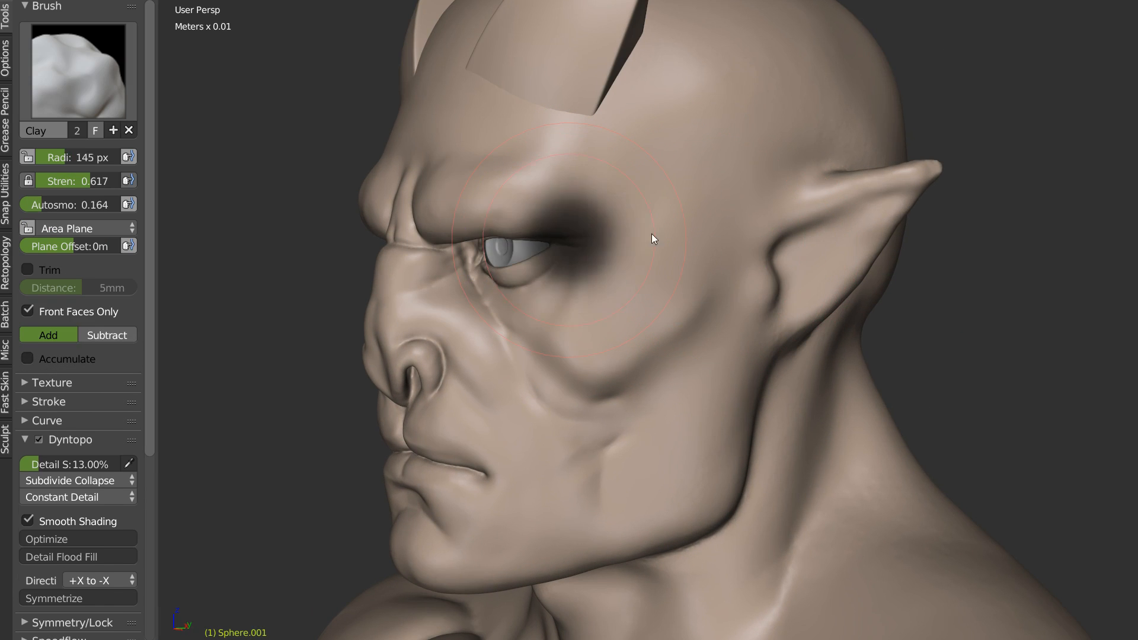
pyautogui.click(640, 234)
pyautogui.press('c')
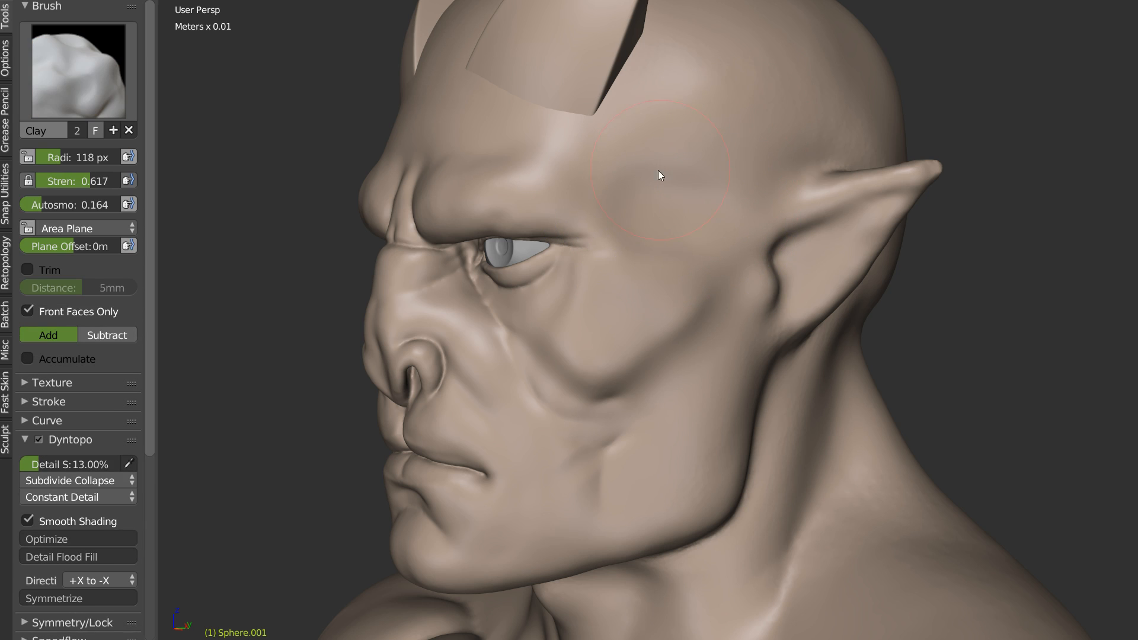
# Step: Carve the temple line from behind the brow up past the horn base with the Crease brush at 118 px radius
pyautogui.moveTo(658, 169); pyautogui.dragTo(692, 211, button='middle')
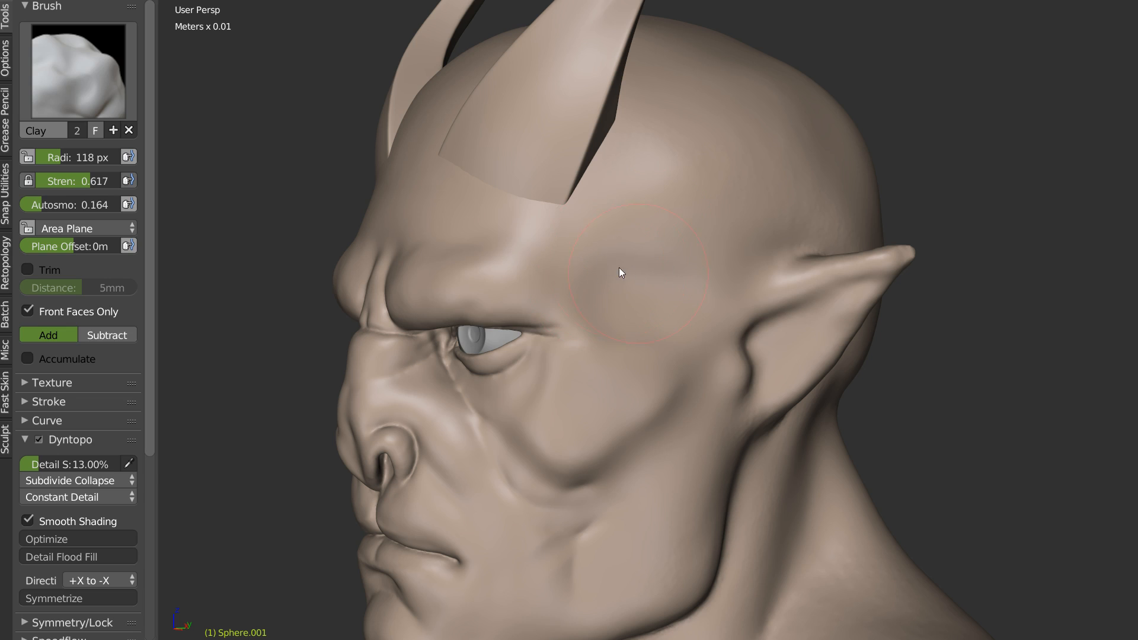
pyautogui.hotkey('shift', 'c')
pyautogui.moveTo(578, 249); pyautogui.dragTo(634, 131)
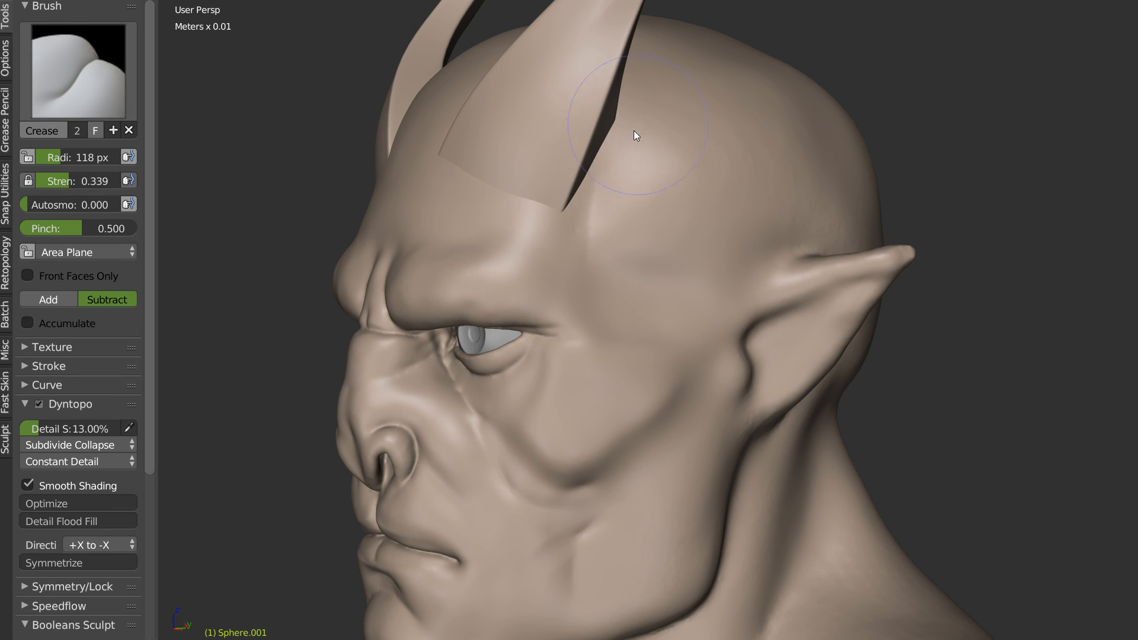
pyautogui.moveTo(702, 90); pyautogui.dragTo(705, 89)
pyautogui.moveTo(680, 211)
pyautogui.mouseDown(button='middle')
pyautogui.moveTo(703, 247)
pyautogui.moveTo(668, 247)
pyautogui.moveTo(721, 226)
pyautogui.moveTo(699, 171)
pyautogui.mouseUp(button='middle')
# Step: Smooth the side of the skull between the horn and the ear at 0.410 strength
pyautogui.press('c')
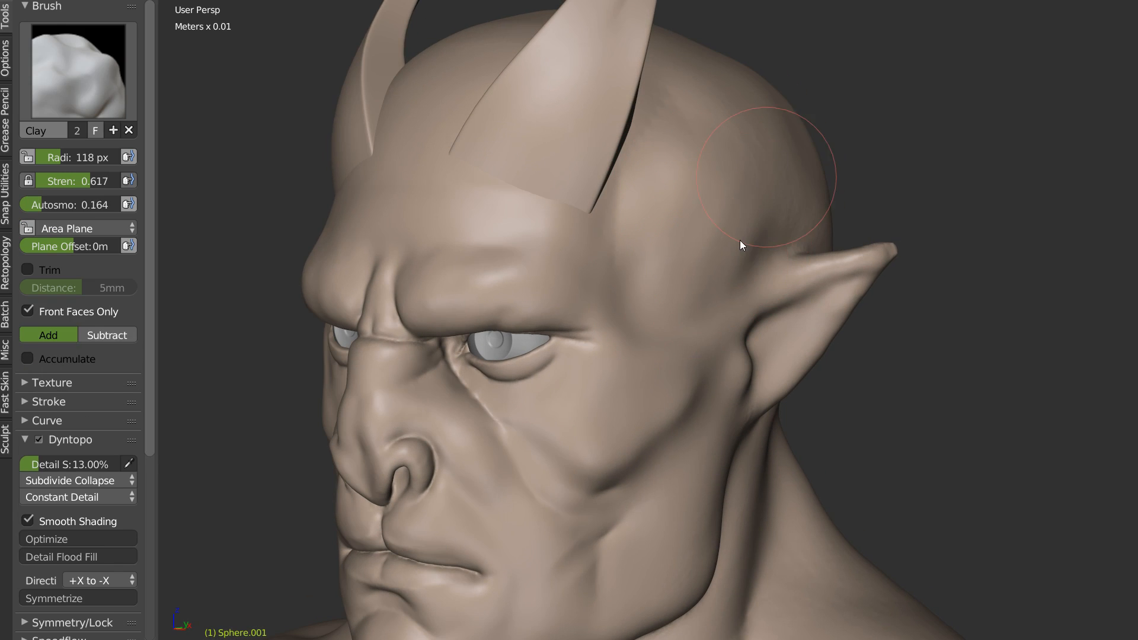
pyautogui.press('s')
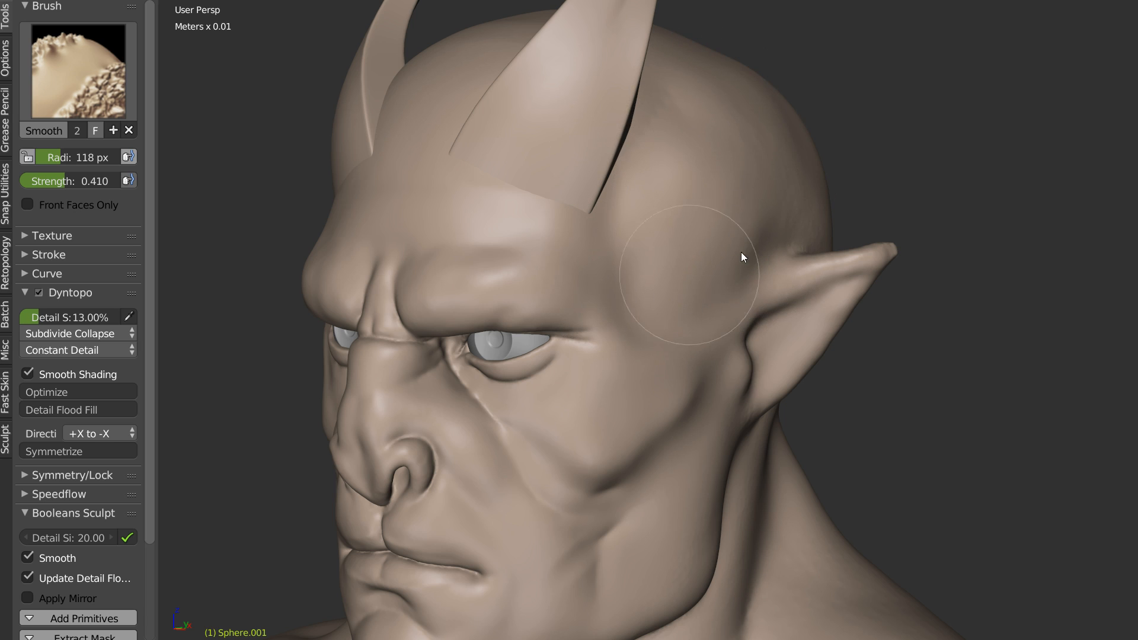
pyautogui.moveTo(775, 103)
pyautogui.keyDown('shift'); pyautogui.mouseDown()
pyautogui.moveTo(795, 121)
pyautogui.moveTo(746, 251)
pyautogui.mouseUp(); pyautogui.keyUp('shift')
# Step: Crease the hollow from the top of the ear base forward toward the temple with the Crease brush at 0.339 strength
pyautogui.moveTo(748, 251); pyautogui.dragTo(710, 261, button='middle')
pyautogui.scroll(4, 842, 227)
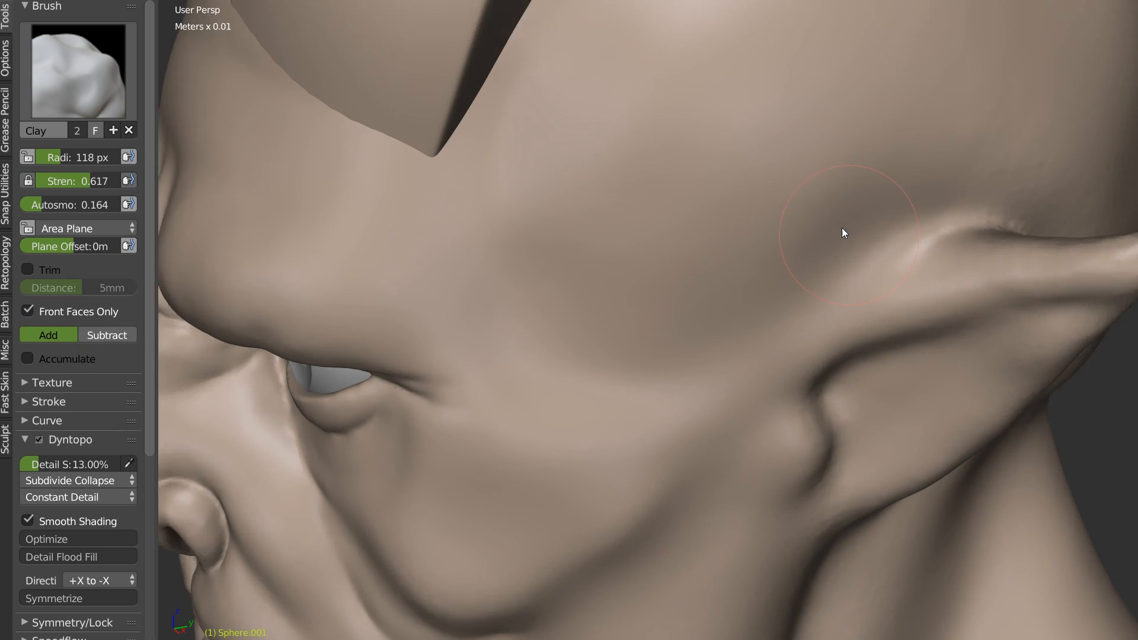
pyautogui.hotkey('shift', 'c')
pyautogui.scroll(1, 950, 239)
pyautogui.moveTo(950, 239)
pyautogui.mouseDown()
pyautogui.moveTo(859, 249)
pyautogui.moveTo(787, 287)
pyautogui.moveTo(729, 341)
pyautogui.mouseUp()
pyautogui.moveTo(991, 239)
pyautogui.mouseDown()
pyautogui.moveTo(785, 295)
pyautogui.moveTo(722, 352)
pyautogui.mouseUp()
pyautogui.scroll(-6, 770, 307)
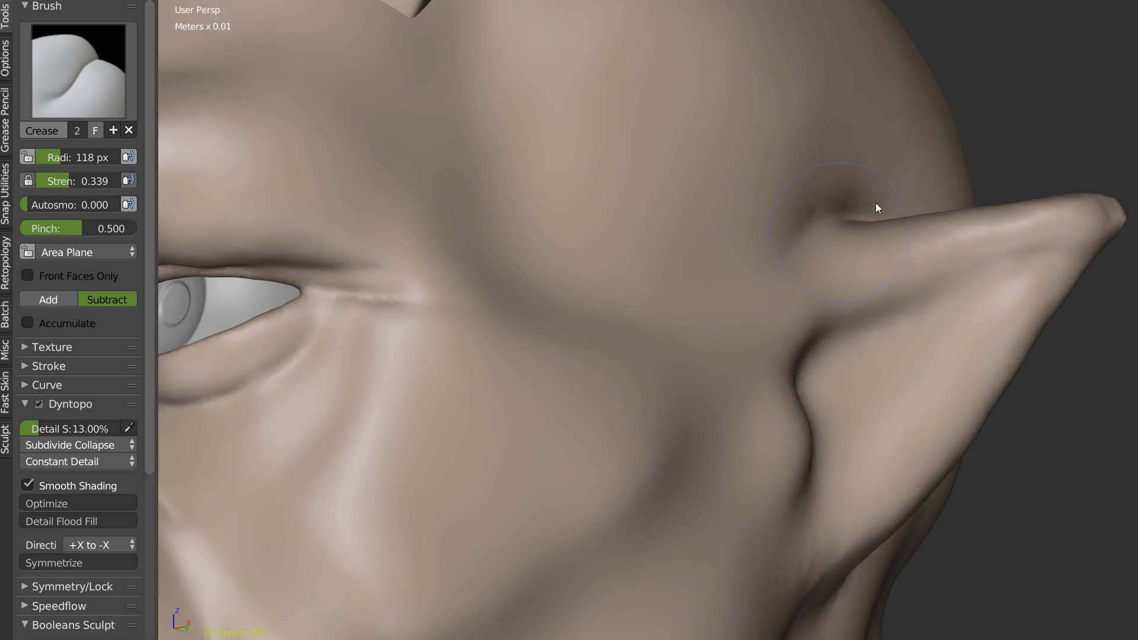
# Step: Carve the inner fold's outline just behind the ear opening with the Crease brush at 118 px radius and 0.339 strength
pyautogui.scroll(5, 795, 275)
pyautogui.press('s')
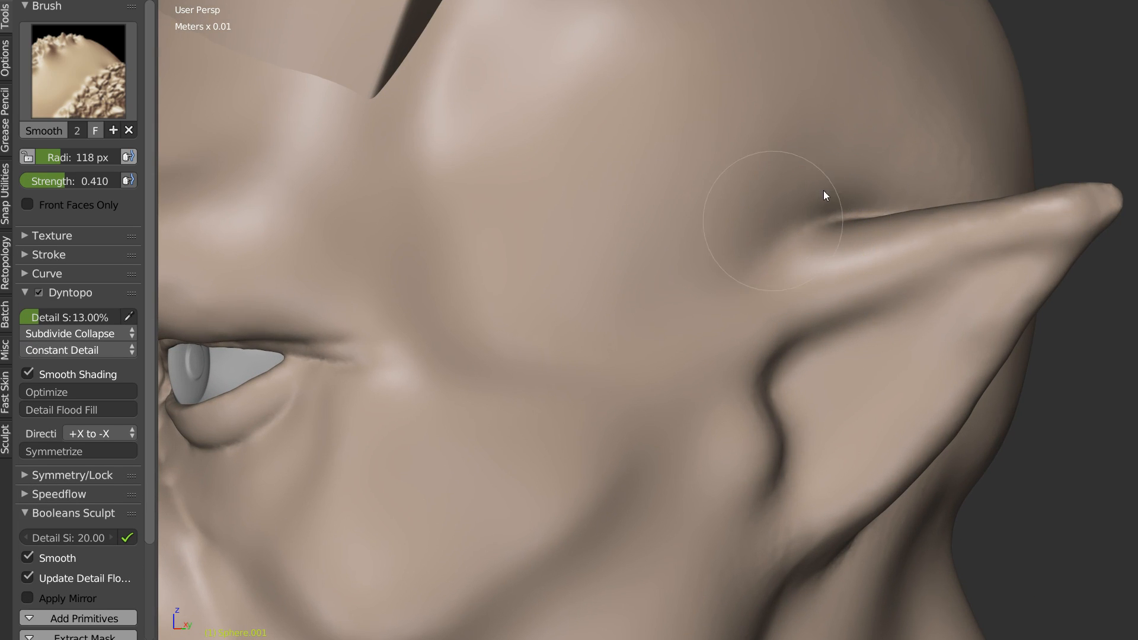
pyautogui.hotkey('shift', 'c')
pyautogui.keyDown('shift'); pyautogui.moveTo(724, 272); pyautogui.dragTo(798, 158, button='middle'); pyautogui.keyUp('shift')
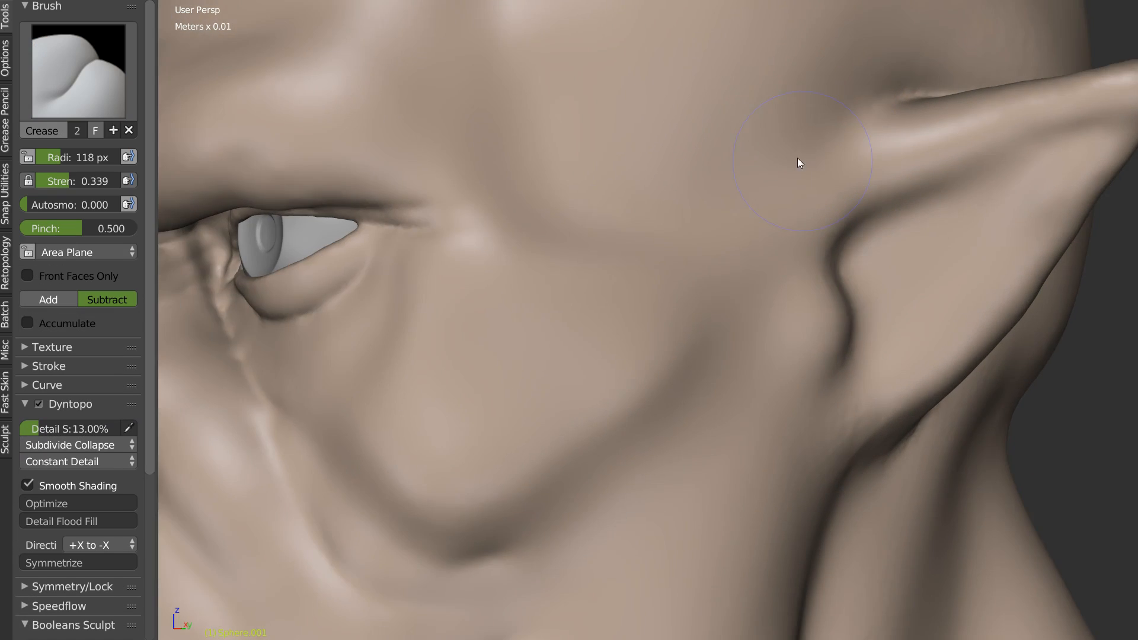
pyautogui.moveTo(835, 308); pyautogui.dragTo(787, 319, button='middle')
pyautogui.scroll(2, 798, 284)
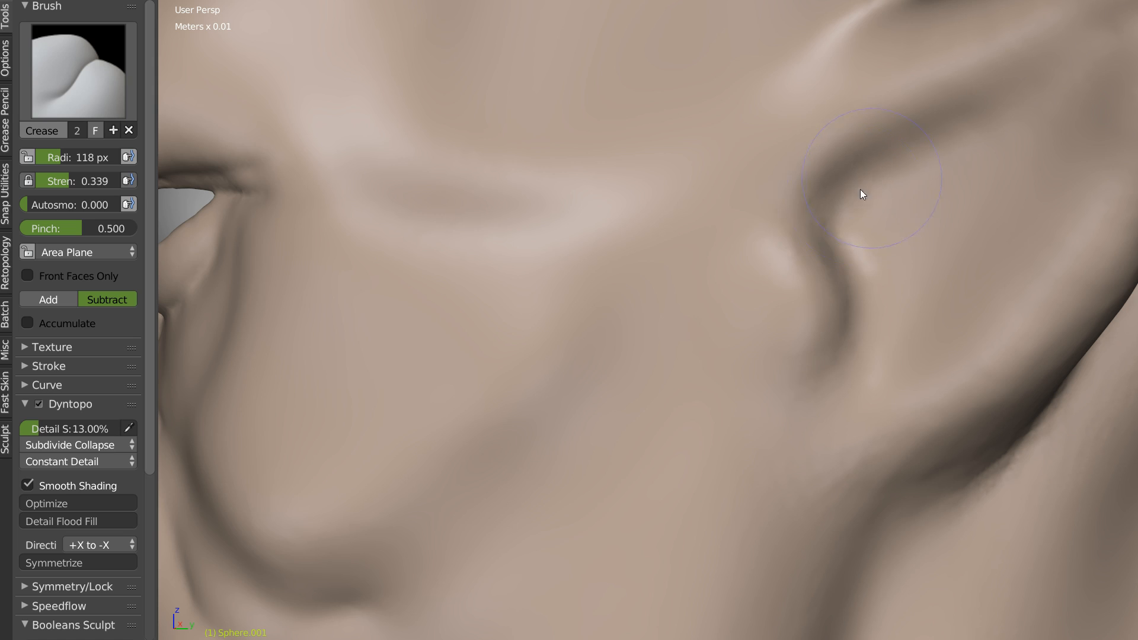
pyautogui.moveTo(867, 303)
pyautogui.mouseDown()
pyautogui.moveTo(844, 405)
pyautogui.moveTo(905, 291)
pyautogui.moveTo(849, 243)
pyautogui.mouseUp()
pyautogui.moveTo(898, 282)
pyautogui.mouseDown()
pyautogui.moveTo(848, 237)
pyautogui.moveTo(907, 254)
pyautogui.moveTo(896, 308)
pyautogui.mouseUp()
pyautogui.moveTo(853, 371)
pyautogui.mouseDown()
pyautogui.moveTo(849, 268)
pyautogui.moveTo(883, 301)
pyautogui.moveTo(831, 283)
pyautogui.moveTo(824, 262)
pyautogui.moveTo(873, 287)
pyautogui.moveTo(864, 315)
pyautogui.mouseUp()
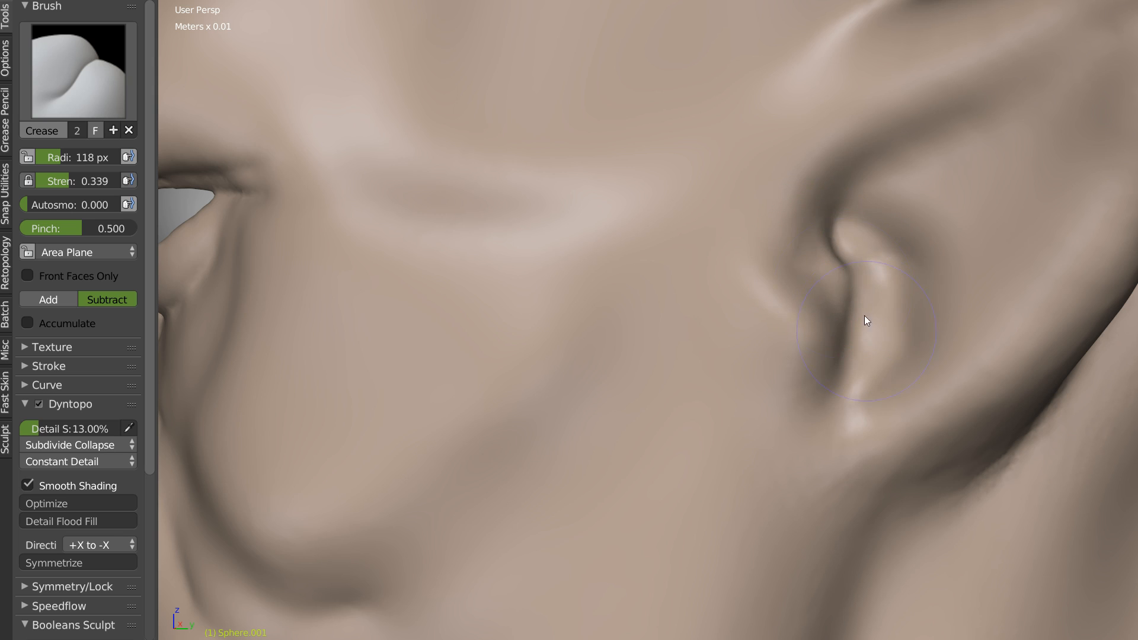
# Step: Crease the hollow behind the inner ear fold from its upper end down toward the lobe
pyautogui.press('k')
pyautogui.moveTo(809, 280)
pyautogui.mouseDown(button='middle')
pyautogui.moveTo(749, 271)
pyautogui.moveTo(831, 300)
pyautogui.moveTo(804, 272)
pyautogui.moveTo(827, 231)
pyautogui.mouseUp(button='middle')
pyautogui.hotkey('shift', 'c')
pyautogui.moveTo(854, 244)
pyautogui.mouseDown()
pyautogui.moveTo(862, 327)
pyautogui.moveTo(813, 366)
pyautogui.mouseUp()
pyautogui.moveTo(814, 366); pyautogui.dragTo(781, 333, button='middle')
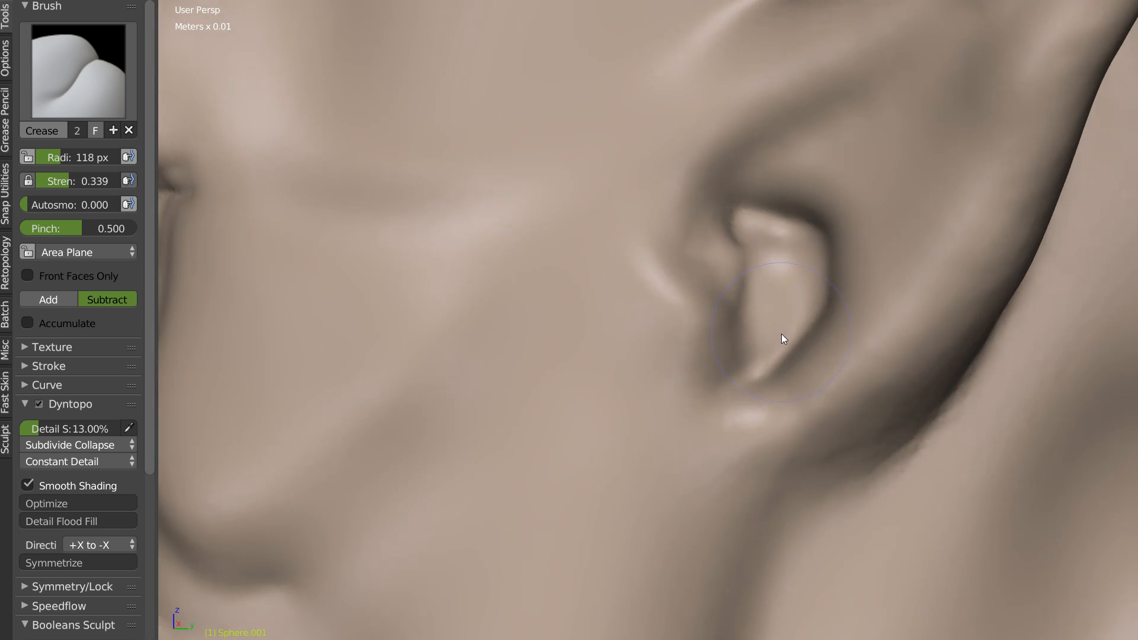
# Step: Smooth the middle of the inner ear fold and crease the hollow in front of it to narrow the fold
pyautogui.press('x')
pyautogui.moveTo(779, 278)
pyautogui.keyDown('shift'); pyautogui.mouseDown()
pyautogui.moveTo(713, 252)
pyautogui.moveTo(785, 259)
pyautogui.moveTo(771, 208)
pyautogui.moveTo(775, 250)
pyautogui.moveTo(743, 228)
pyautogui.moveTo(798, 264)
pyautogui.mouseUp(); pyautogui.keyUp('shift')
pyautogui.press('w')
pyautogui.click(673, 231)
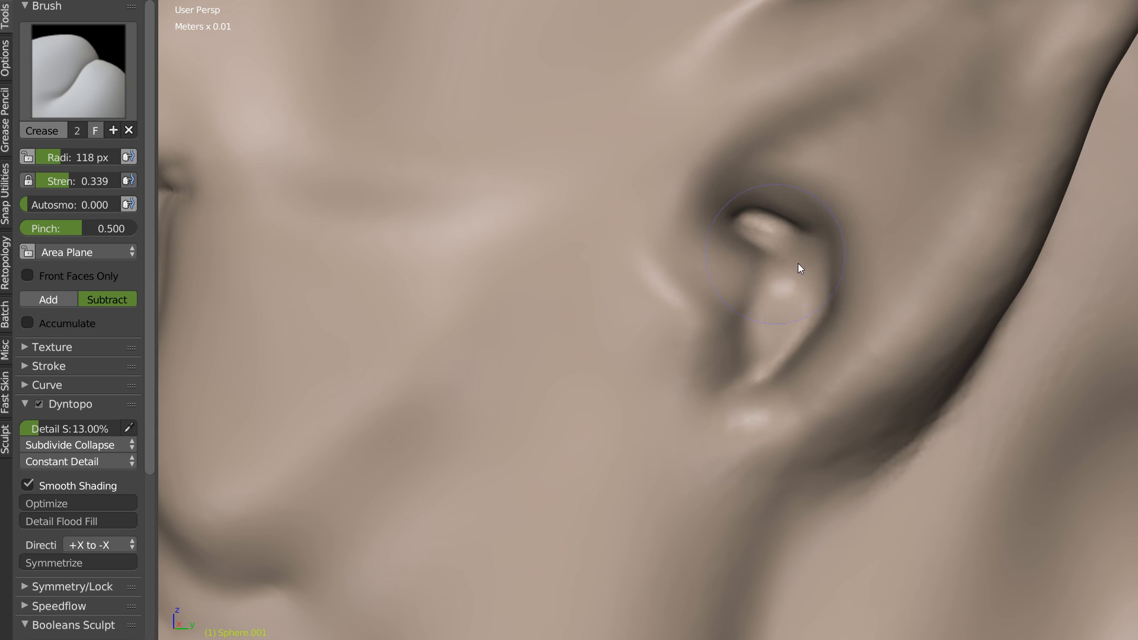
pyautogui.moveTo(753, 269); pyautogui.dragTo(777, 279, button='middle')
pyautogui.moveTo(778, 347); pyautogui.dragTo(735, 271)
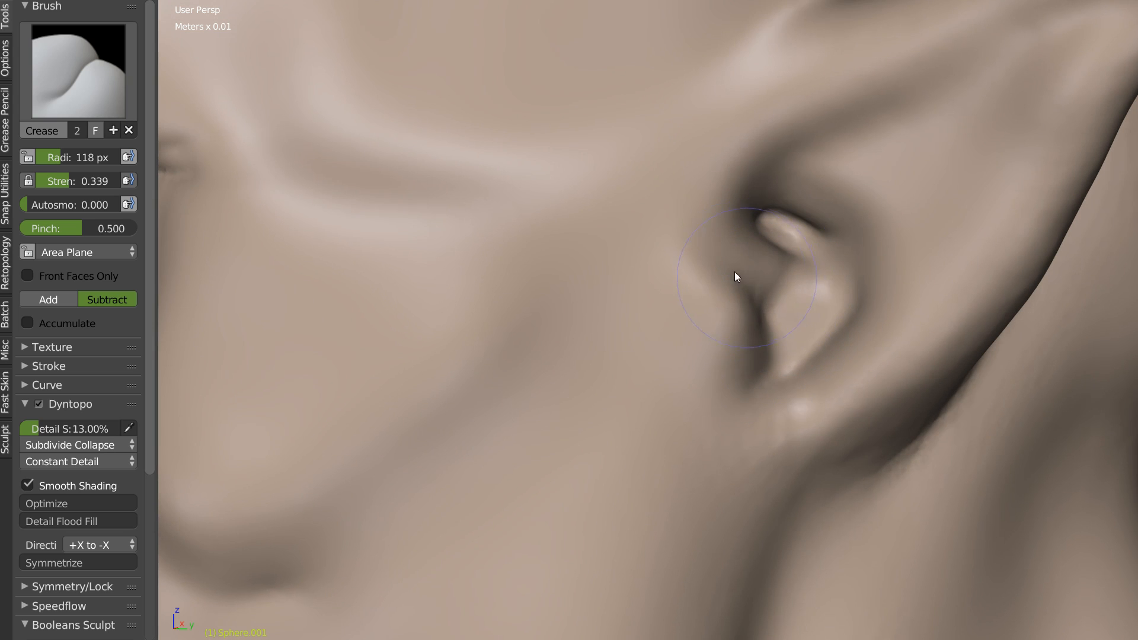
pyautogui.moveTo(805, 366)
pyautogui.mouseDown(button='middle')
pyautogui.moveTo(844, 301)
pyautogui.moveTo(833, 340)
pyautogui.moveTo(792, 381)
pyautogui.mouseUp(button='middle')
pyautogui.moveTo(821, 377)
pyautogui.mouseDown()
pyautogui.moveTo(813, 361)
pyautogui.moveTo(859, 287)
pyautogui.moveTo(817, 250)
pyautogui.moveTo(835, 279)
pyautogui.mouseUp()
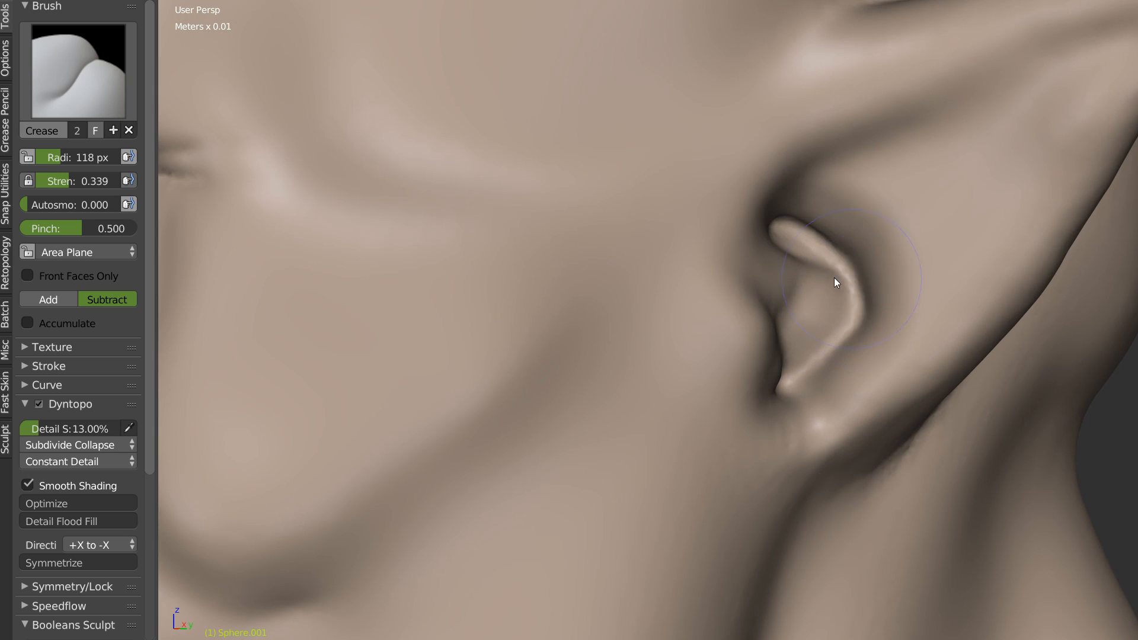
# Step: Crease the groove under the ear's upper rim from above the ear opening out toward the tip
pyautogui.moveTo(935, 249); pyautogui.dragTo(836, 168, button='middle')
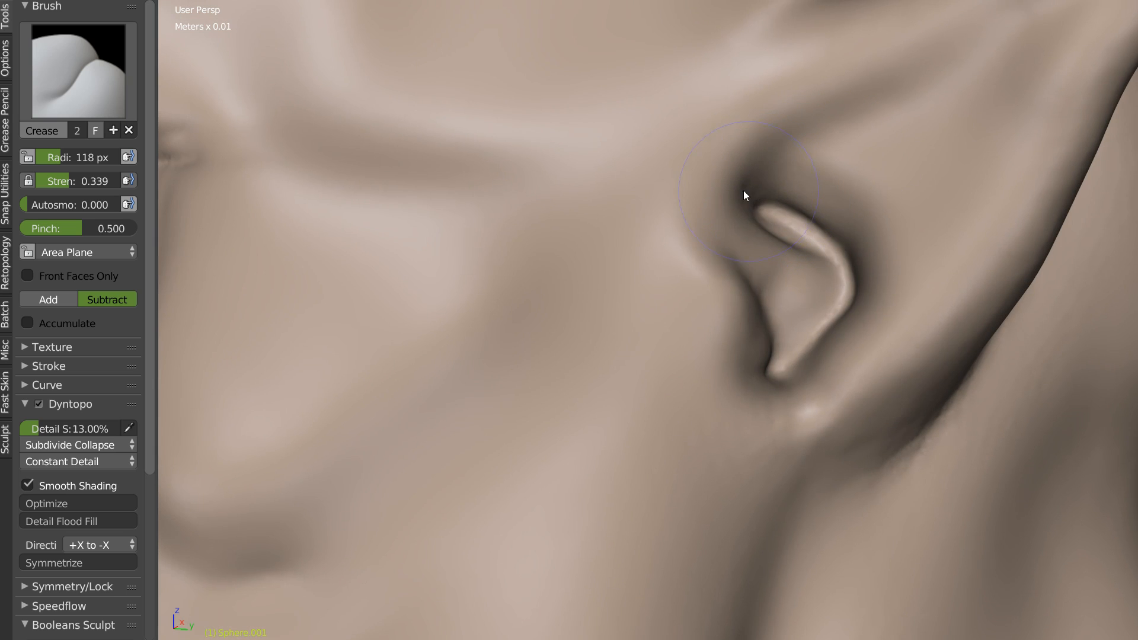
pyautogui.moveTo(738, 190)
pyautogui.mouseDown()
pyautogui.moveTo(765, 163)
pyautogui.moveTo(757, 167)
pyautogui.moveTo(982, 40)
pyautogui.mouseUp()
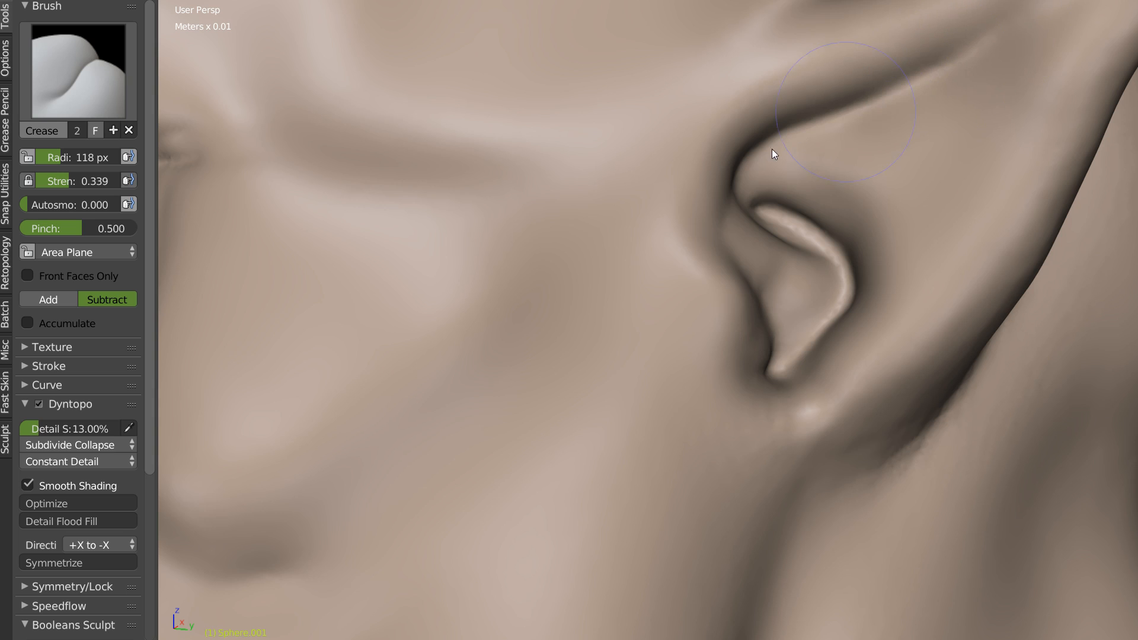
pyautogui.scroll(-4, 761, 196)
pyautogui.moveTo(805, 207)
pyautogui.mouseDown(button='middle')
pyautogui.moveTo(681, 108)
pyautogui.moveTo(761, 181)
pyautogui.mouseUp(button='middle')
# Step: Reshape the ear's inner surface with the Clay brush and raise a ridge behind the inner fold with SculptDraw at 0.289 strength
pyautogui.press('w')
pyautogui.click(682, 149)
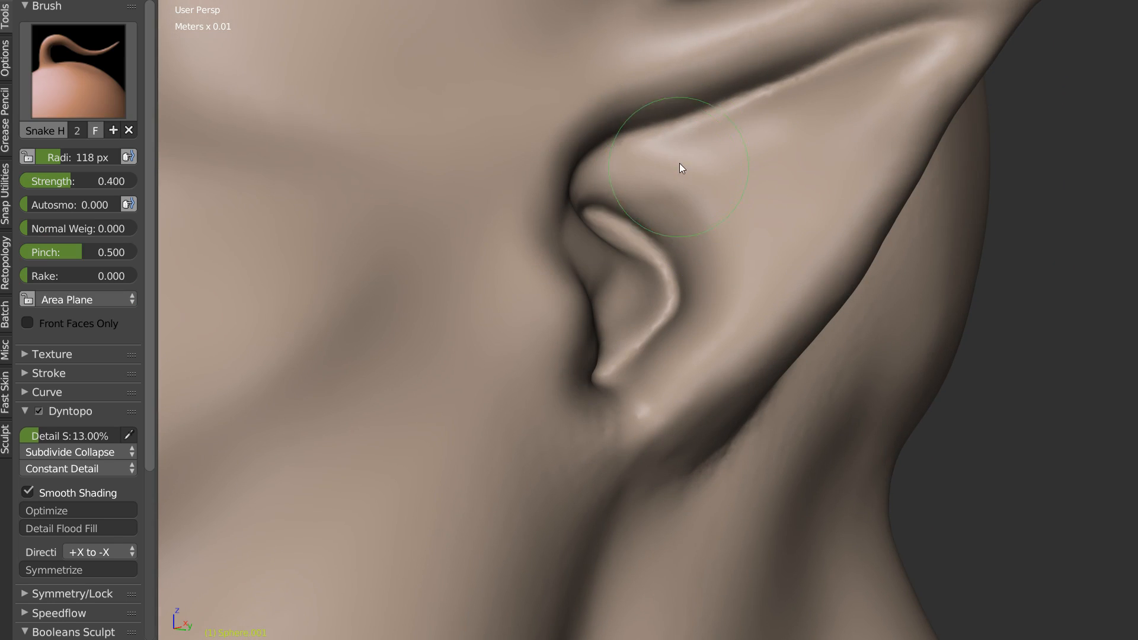
pyautogui.press('c')
pyautogui.moveTo(684, 164)
pyautogui.keyDown('ctrl'); pyautogui.mouseDown()
pyautogui.moveTo(649, 169)
pyautogui.moveTo(660, 159)
pyautogui.moveTo(699, 173)
pyautogui.moveTo(705, 133)
pyautogui.mouseUp(); pyautogui.keyUp('ctrl')
pyautogui.moveTo(692, 191)
pyautogui.mouseDown(button='middle')
pyautogui.moveTo(717, 186)
pyautogui.moveTo(724, 218)
pyautogui.mouseUp(button='middle')
pyautogui.moveTo(726, 210)
pyautogui.keyDown('shift'); pyautogui.mouseDown()
pyautogui.moveTo(788, 125)
pyautogui.moveTo(761, 219)
pyautogui.mouseUp(); pyautogui.keyUp('shift')
pyautogui.press('x')
pyautogui.moveTo(658, 194)
pyautogui.mouseDown()
pyautogui.moveTo(728, 276)
pyautogui.moveTo(691, 349)
pyautogui.moveTo(717, 294)
pyautogui.moveTo(710, 347)
pyautogui.mouseUp()
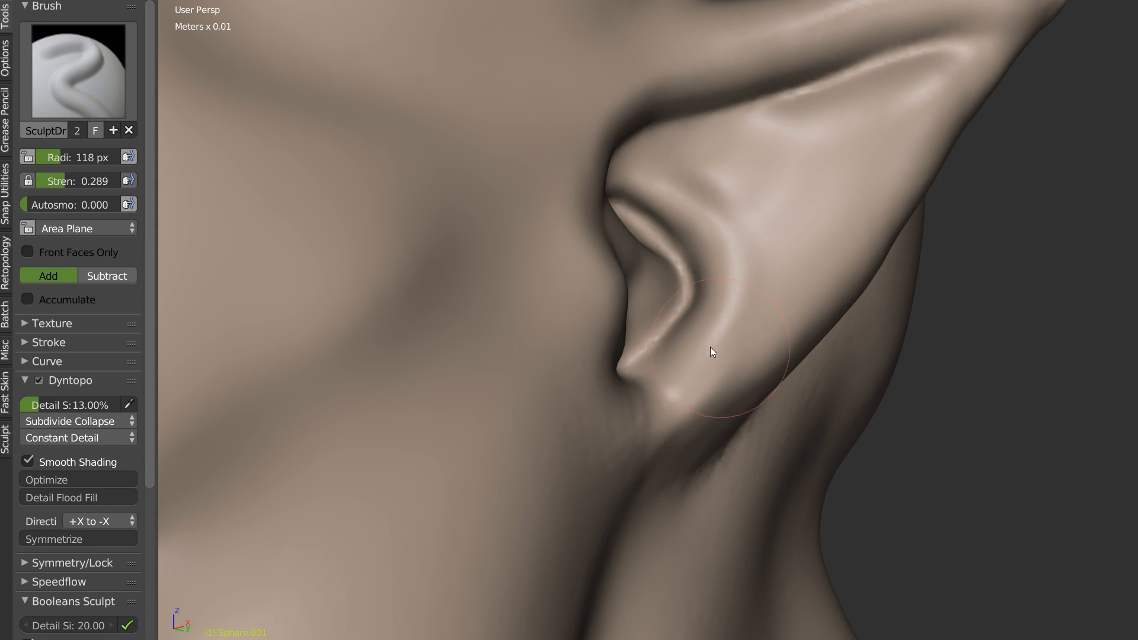
# Step: Hollow the ear's upper inner surface with inverted SculptDraw strokes and smooth the resulting bumps
pyautogui.moveTo(798, 261)
pyautogui.keyDown('ctrl'); pyautogui.mouseDown()
pyautogui.moveTo(905, 102)
pyautogui.moveTo(872, 109)
pyautogui.moveTo(804, 161)
pyautogui.moveTo(802, 119)
pyautogui.mouseUp(); pyautogui.keyUp('ctrl')
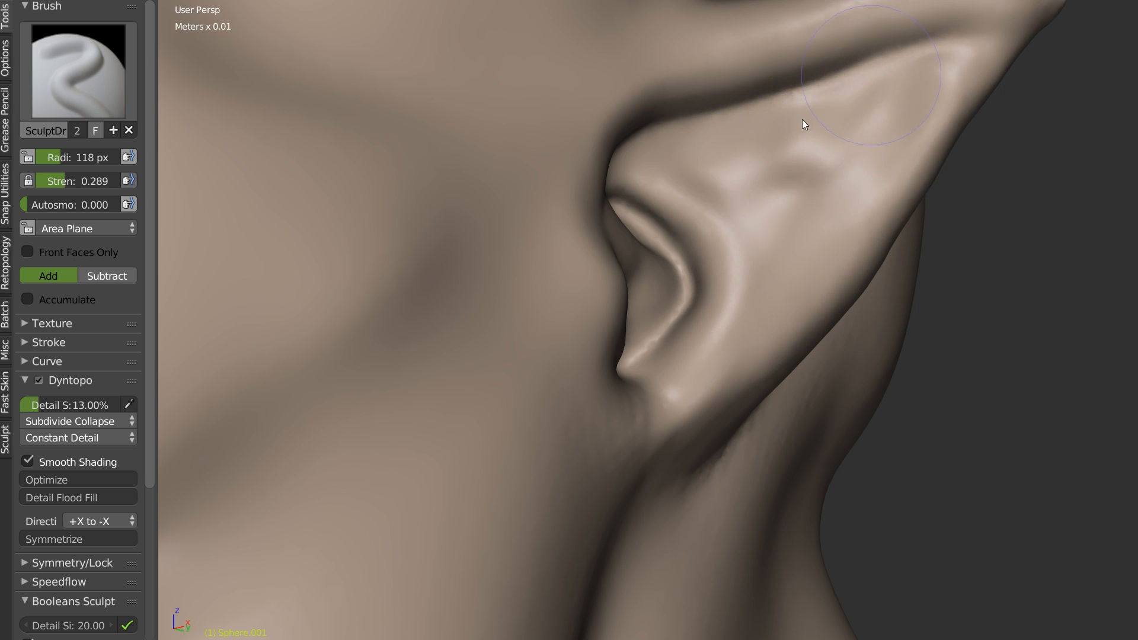
pyautogui.press('s')
pyautogui.moveTo(774, 191)
pyautogui.mouseDown()
pyautogui.moveTo(853, 148)
pyautogui.moveTo(816, 152)
pyautogui.moveTo(884, 83)
pyautogui.moveTo(740, 179)
pyautogui.moveTo(780, 172)
pyautogui.mouseUp()
pyautogui.moveTo(832, 176); pyautogui.dragTo(741, 226, button='middle')
pyautogui.moveTo(677, 247); pyautogui.dragTo(715, 297, button='middle')
# Step: Carve a rounded bowl at the bottom of the ear opening with the Crease brush at 0.339 strength and SculptDraw at 0.289
pyautogui.hotkey('shift', 'c')
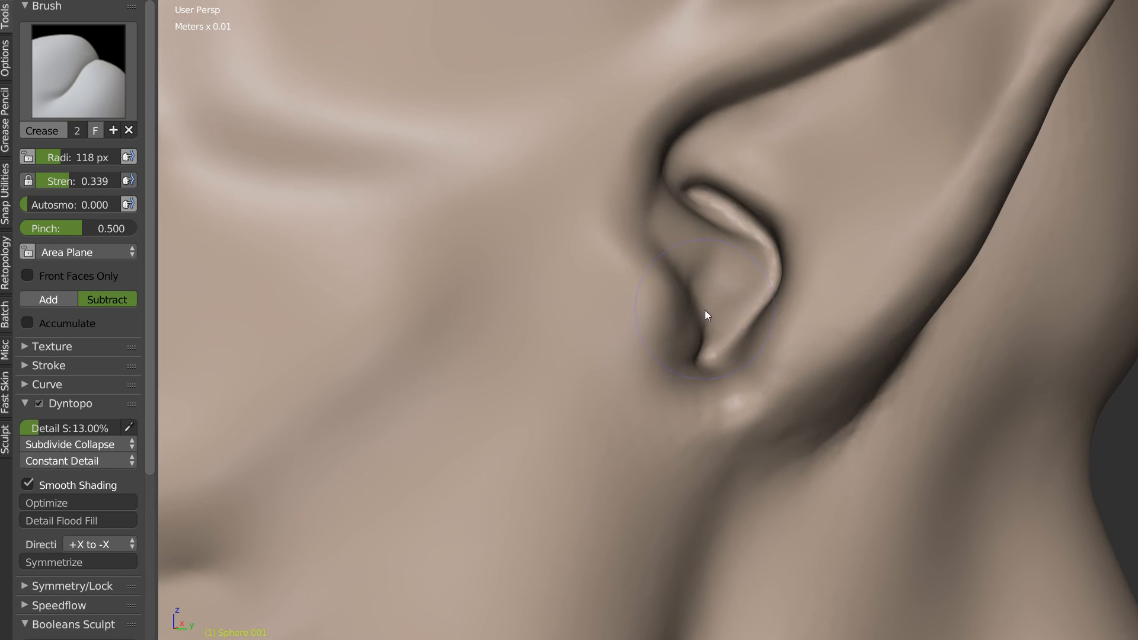
pyautogui.scroll(3, 706, 311)
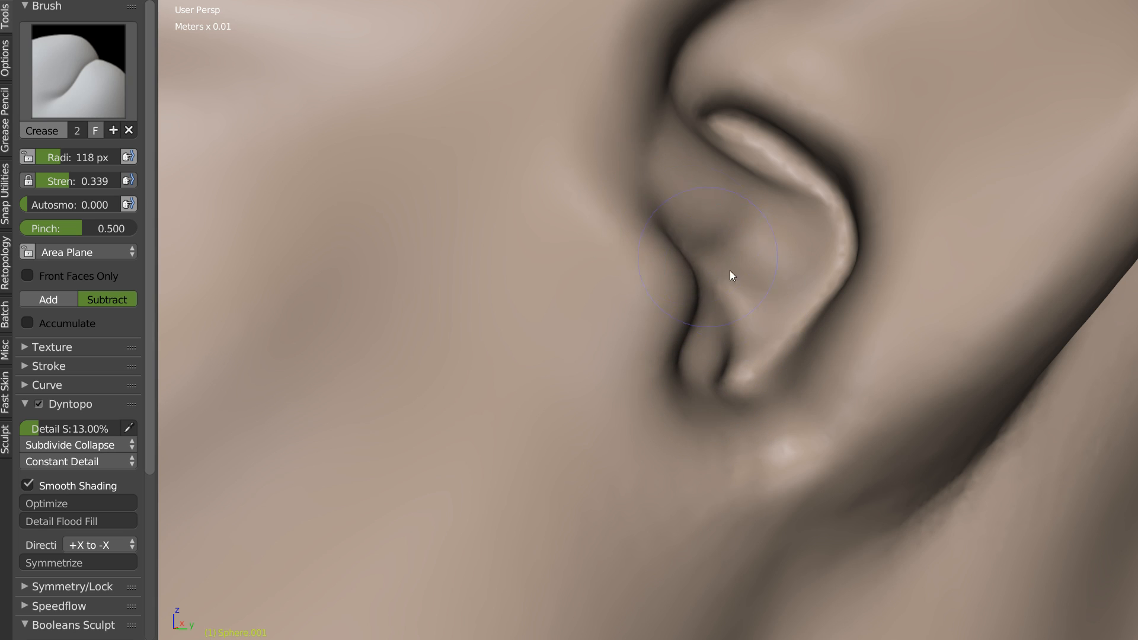
pyautogui.moveTo(775, 301); pyautogui.dragTo(706, 346)
pyautogui.moveTo(730, 337); pyautogui.dragTo(684, 376, button='middle')
pyautogui.press('x')
pyautogui.moveTo(684, 375)
pyautogui.mouseDown()
pyautogui.moveTo(641, 382)
pyautogui.moveTo(685, 335)
pyautogui.moveTo(719, 363)
pyautogui.moveTo(656, 393)
pyautogui.moveTo(698, 363)
pyautogui.moveTo(646, 386)
pyautogui.moveTo(675, 321)
pyautogui.moveTo(688, 326)
pyautogui.mouseUp()
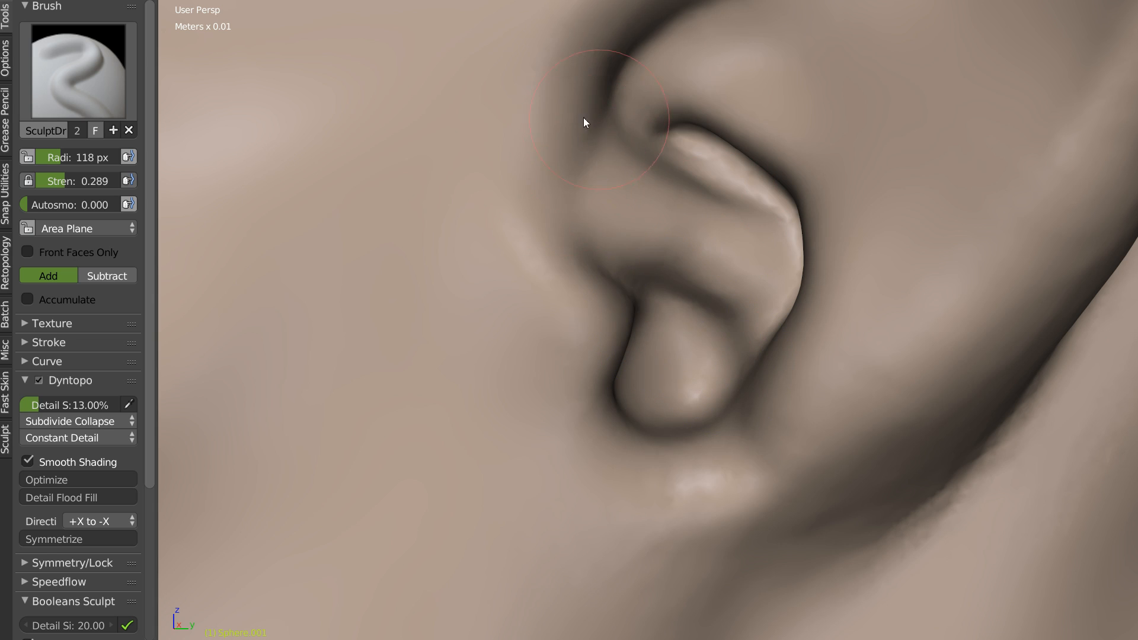
# Step: Carve a groove below the upper inner ear fold and smooth the ridge between it and the lower bowl
pyautogui.hotkey('shift', 's')
pyautogui.moveTo(549, 113)
pyautogui.mouseDown()
pyautogui.moveTo(596, 195)
pyautogui.moveTo(666, 232)
pyautogui.moveTo(665, 249)
pyautogui.moveTo(749, 252)
pyautogui.moveTo(657, 254)
pyautogui.moveTo(779, 269)
pyautogui.mouseUp()
pyautogui.press('x')
pyautogui.moveTo(598, 195)
pyautogui.keyDown('shift'); pyautogui.mouseDown()
pyautogui.moveTo(521, 170)
pyautogui.moveTo(510, 251)
pyautogui.moveTo(742, 258)
pyautogui.moveTo(734, 242)
pyautogui.mouseUp(); pyautogui.keyUp('shift')
pyautogui.moveTo(720, 220); pyautogui.dragTo(673, 176, button='middle')
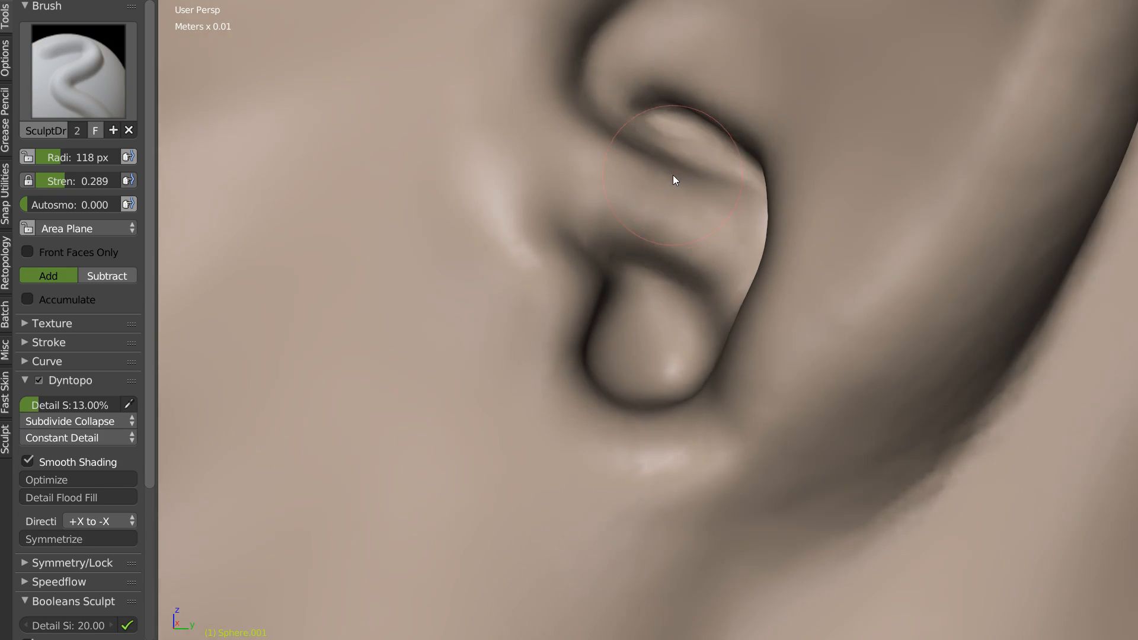
# Step: Deepen the hollow around the upper inner ear fold with inverted SculptDraw strokes at 0.289 strength
pyautogui.hotkey('shift', 'c')
pyautogui.press('x')
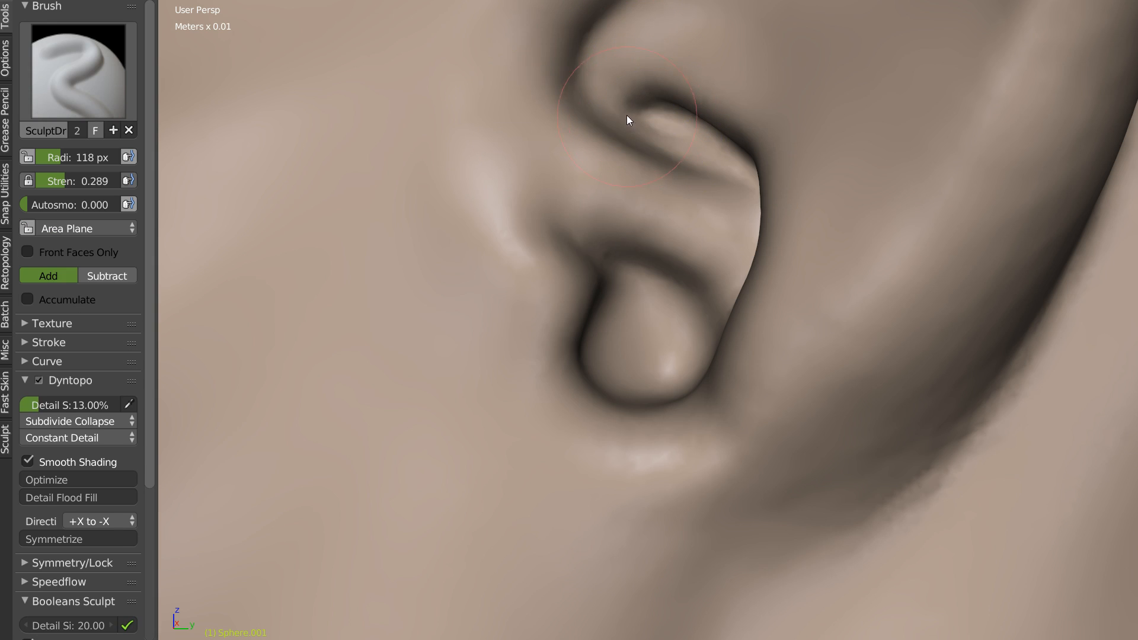
pyautogui.moveTo(601, 112)
pyautogui.keyDown('ctrl'); pyautogui.mouseDown()
pyautogui.moveTo(666, 115)
pyautogui.moveTo(714, 143)
pyautogui.mouseUp(); pyautogui.keyUp('ctrl')
pyautogui.keyDown('ctrl'); pyautogui.moveTo(637, 142); pyautogui.dragTo(732, 190); pyautogui.keyUp('ctrl')
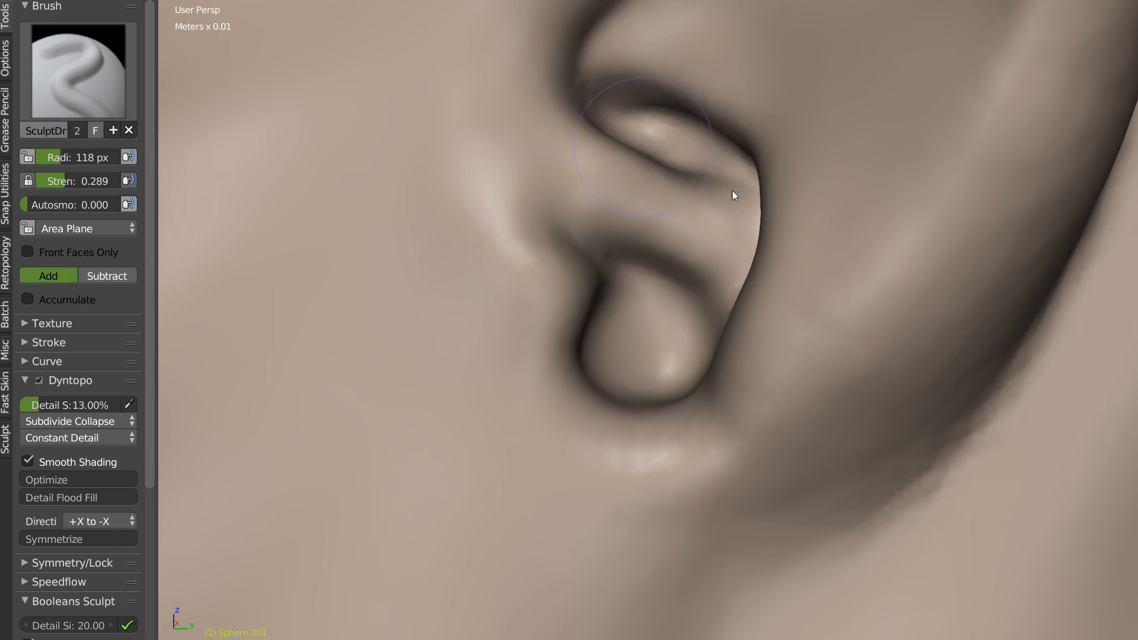
pyautogui.moveTo(706, 171)
pyautogui.mouseDown(button='middle')
pyautogui.moveTo(808, 168)
pyautogui.moveTo(704, 159)
pyautogui.mouseUp(button='middle')
# Step: Carve along the rear and lower edges of the ear bowl and the cheek in front of the tragus with inverted SculptDraw
pyautogui.moveTo(756, 158)
pyautogui.keyDown('ctrl'); pyautogui.mouseDown()
pyautogui.moveTo(781, 208)
pyautogui.moveTo(758, 215)
pyautogui.moveTo(687, 139)
pyautogui.moveTo(777, 272)
pyautogui.moveTo(682, 362)
pyautogui.mouseUp(); pyautogui.keyUp('ctrl')
pyautogui.moveTo(719, 421)
pyautogui.keyDown('ctrl'); pyautogui.mouseDown()
pyautogui.moveTo(657, 411)
pyautogui.moveTo(719, 376)
pyautogui.moveTo(734, 386)
pyautogui.moveTo(694, 406)
pyautogui.moveTo(673, 355)
pyautogui.moveTo(763, 303)
pyautogui.moveTo(670, 321)
pyautogui.mouseUp(); pyautogui.keyUp('ctrl')
pyautogui.moveTo(718, 320); pyautogui.dragTo(663, 315, button='middle')
pyautogui.moveTo(558, 359)
pyautogui.keyDown('ctrl'); pyautogui.mouseDown()
pyautogui.moveTo(537, 345)
pyautogui.moveTo(582, 326)
pyautogui.moveTo(581, 407)
pyautogui.moveTo(561, 343)
pyautogui.moveTo(578, 288)
pyautogui.moveTo(547, 358)
pyautogui.moveTo(572, 416)
pyautogui.moveTo(617, 283)
pyautogui.moveTo(490, 336)
pyautogui.moveTo(485, 315)
pyautogui.moveTo(485, 401)
pyautogui.moveTo(500, 330)
pyautogui.mouseUp(); pyautogui.keyUp('ctrl')
pyautogui.moveTo(500, 330); pyautogui.dragTo(684, 324, button='middle')
# Step: Build up the ear's rear rim with SculptDraw and smooth the tragus and the bottom of the ear bowl
pyautogui.moveTo(683, 324)
pyautogui.mouseDown()
pyautogui.moveTo(685, 308)
pyautogui.moveTo(641, 426)
pyautogui.moveTo(785, 352)
pyautogui.moveTo(768, 382)
pyautogui.moveTo(824, 150)
pyautogui.moveTo(734, 86)
pyautogui.moveTo(917, 183)
pyautogui.mouseUp()
pyautogui.moveTo(917, 183)
pyautogui.mouseDown(button='middle')
pyautogui.moveTo(841, 243)
pyautogui.moveTo(723, 240)
pyautogui.mouseUp(button='middle')
pyautogui.scroll(1, 641, 227)
pyautogui.moveTo(642, 227)
pyautogui.keyDown('shift'); pyautogui.mouseDown()
pyautogui.moveTo(626, 208)
pyautogui.moveTo(591, 302)
pyautogui.mouseUp(); pyautogui.keyUp('shift')
pyautogui.moveTo(584, 359)
pyautogui.keyDown('shift'); pyautogui.mouseDown()
pyautogui.moveTo(583, 380)
pyautogui.moveTo(631, 366)
pyautogui.mouseUp(); pyautogui.keyUp('shift')
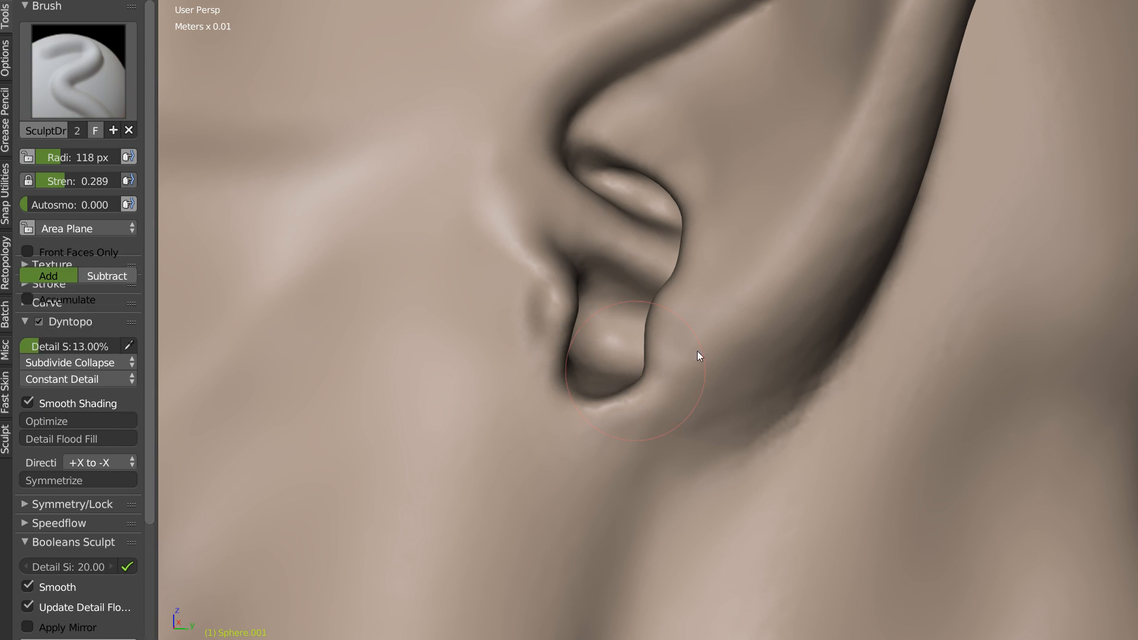
# Step: Build up the earlobe and the lower rear rim with the SculptDraw brush at 118 px radius and 0.289 strength
pyautogui.moveTo(667, 443)
pyautogui.mouseDown()
pyautogui.moveTo(755, 333)
pyautogui.moveTo(841, 252)
pyautogui.mouseUp()
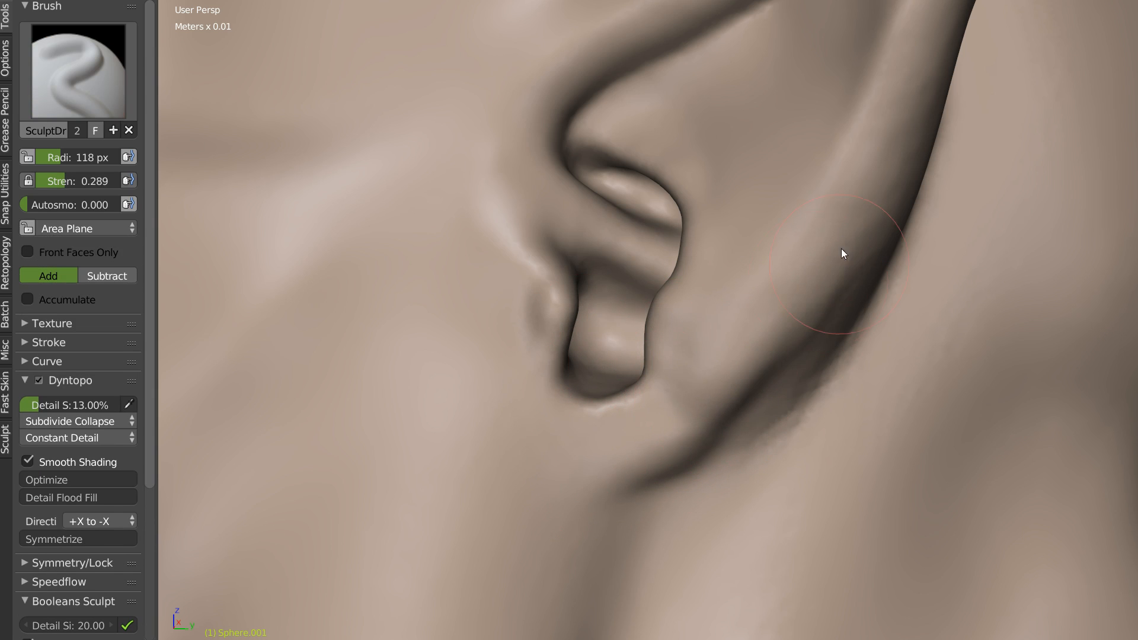
pyautogui.moveTo(694, 447)
pyautogui.mouseDown()
pyautogui.moveTo(615, 475)
pyautogui.moveTo(640, 480)
pyautogui.moveTo(630, 488)
pyautogui.moveTo(733, 425)
pyautogui.mouseUp()
pyautogui.moveTo(732, 421); pyautogui.dragTo(688, 383, button='middle')
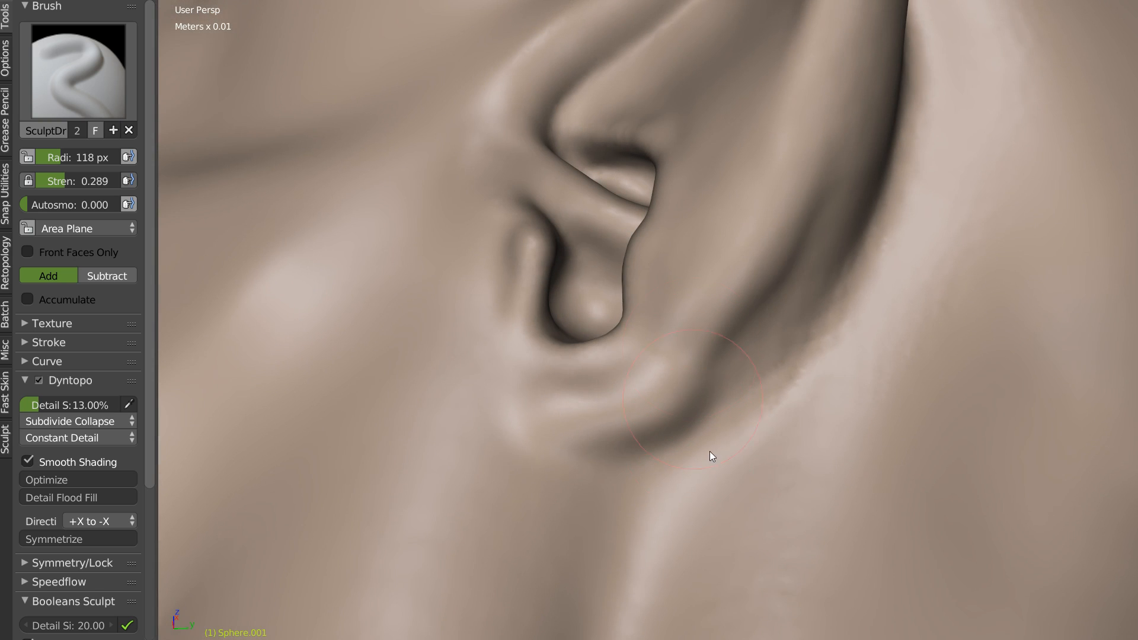
# Step: Crease the line beneath the earlobe up along the ear's rear rim with the Crease brush at 0.339 strength
pyautogui.hotkey('shift', 'c')
pyautogui.moveTo(656, 454)
pyautogui.mouseDown()
pyautogui.moveTo(715, 404)
pyautogui.moveTo(848, 166)
pyautogui.moveTo(815, 264)
pyautogui.mouseUp()
pyautogui.moveTo(815, 263)
pyautogui.mouseDown(button='middle')
pyautogui.moveTo(763, 249)
pyautogui.moveTo(658, 320)
pyautogui.mouseUp(button='middle')
pyautogui.moveTo(658, 320)
pyautogui.mouseDown()
pyautogui.moveTo(615, 246)
pyautogui.moveTo(617, 130)
pyautogui.mouseUp()
# Step: Crease the line behind the ear where its back joins the skull
pyautogui.moveTo(618, 131)
pyautogui.mouseDown(button='middle')
pyautogui.moveTo(626, 191)
pyautogui.moveTo(746, 151)
pyautogui.moveTo(709, 175)
pyautogui.mouseUp(button='middle')
pyautogui.moveTo(792, 222); pyautogui.dragTo(707, 235, button='middle')
pyautogui.moveTo(632, 80)
pyautogui.mouseDown()
pyautogui.moveTo(675, 122)
pyautogui.moveTo(698, 347)
pyautogui.mouseUp()
# Step: Carve a groove around the back of the ear base with inverted SculptDraw at 0.289 strength and smooth its inner side at 0.410
pyautogui.press('w')
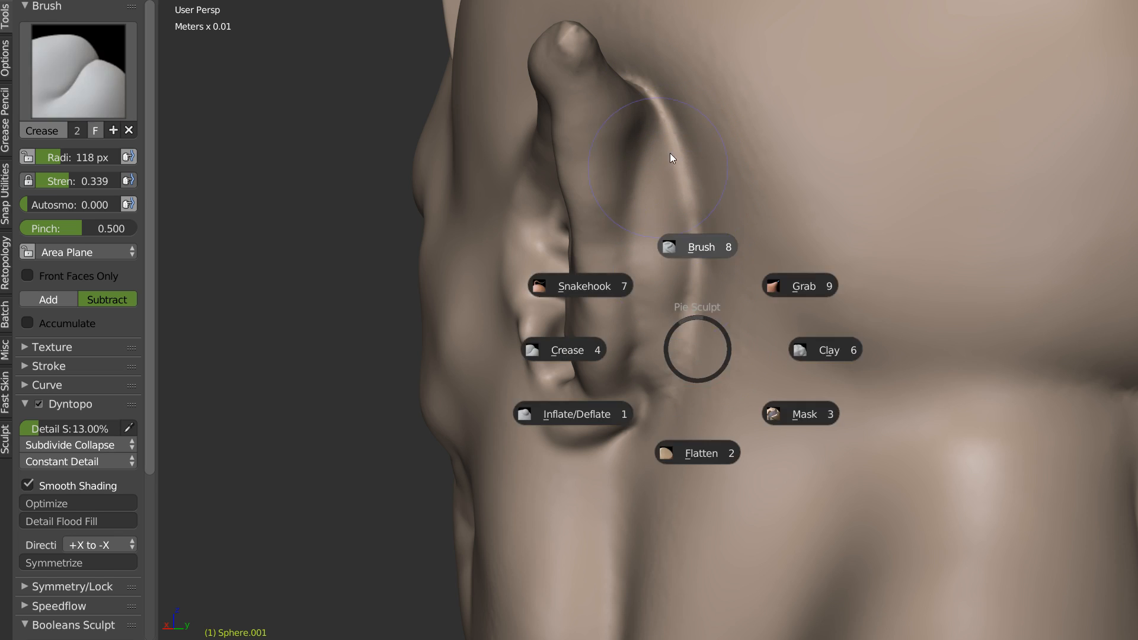
pyautogui.click(670, 153)
pyautogui.moveTo(691, 198)
pyautogui.mouseDown()
pyautogui.moveTo(656, 338)
pyautogui.moveTo(681, 162)
pyautogui.mouseUp()
pyautogui.moveTo(639, 84)
pyautogui.mouseDown()
pyautogui.moveTo(680, 168)
pyautogui.moveTo(656, 413)
pyautogui.moveTo(666, 343)
pyautogui.moveTo(688, 308)
pyautogui.mouseUp()
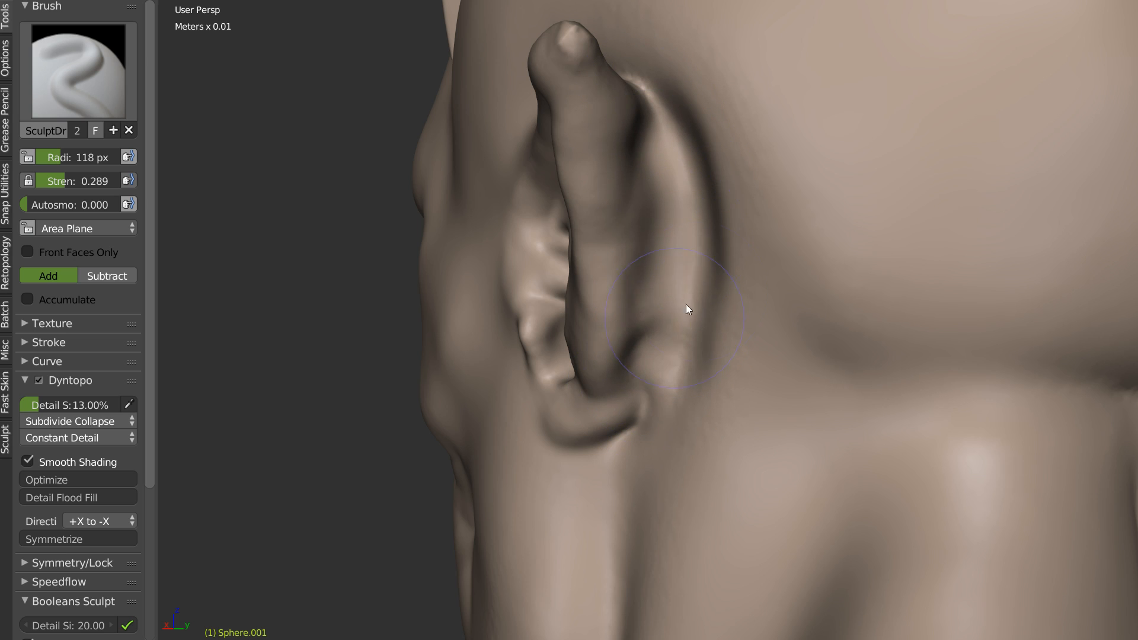
pyautogui.press('s')
pyautogui.moveTo(638, 101)
pyautogui.mouseDown()
pyautogui.moveTo(645, 338)
pyautogui.moveTo(647, 247)
pyautogui.mouseUp()
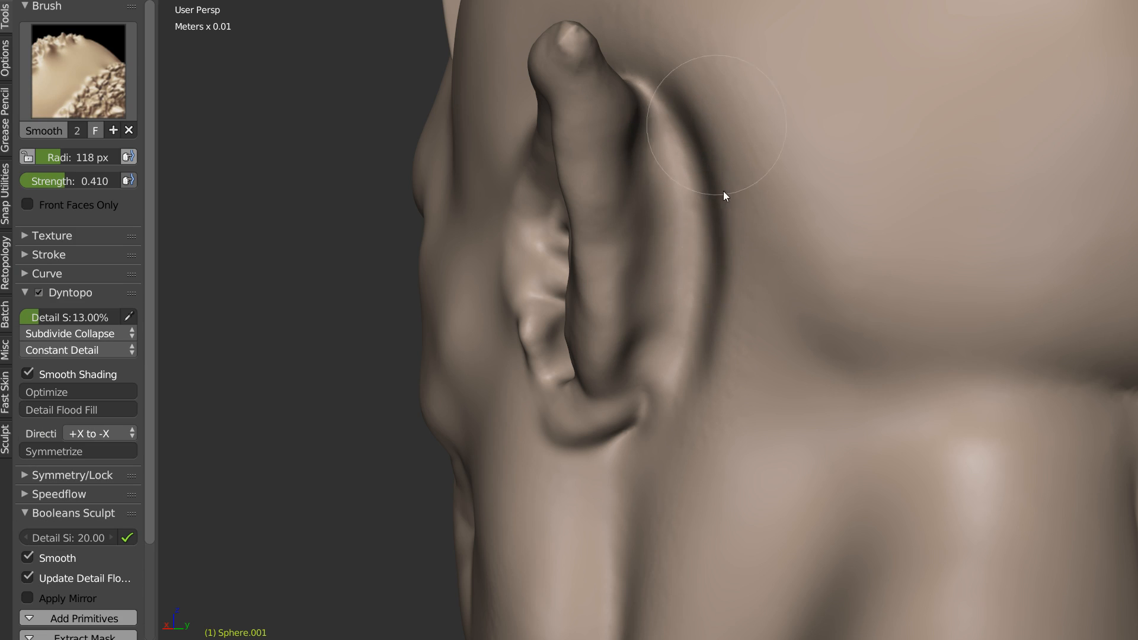
# Step: Blend the skull surface behind the ear with the Clay brush at 0.617 strength and the Smooth brush
pyautogui.press('x')
pyautogui.press('c')
pyautogui.moveTo(724, 190)
pyautogui.mouseDown()
pyautogui.moveTo(714, 230)
pyautogui.moveTo(722, 101)
pyautogui.moveTo(748, 152)
pyautogui.moveTo(742, 308)
pyautogui.moveTo(742, 251)
pyautogui.moveTo(688, 123)
pyautogui.mouseUp()
pyautogui.press('s')
pyautogui.press('c')
pyautogui.press('s')
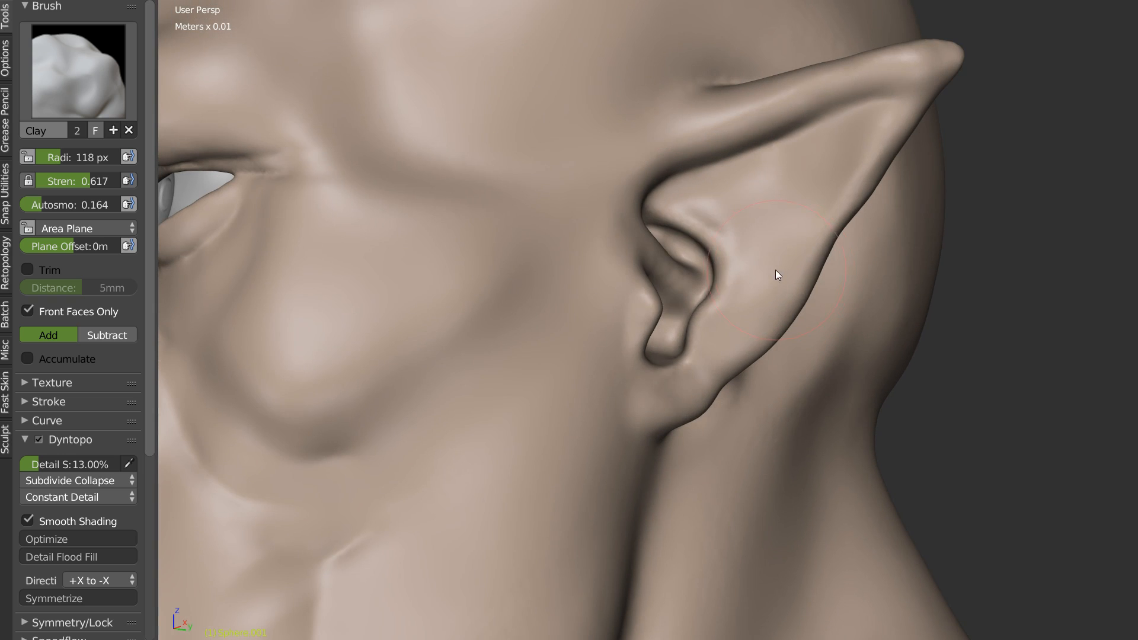
# Step: Pull the ear bowl and earlobe slightly backward with the Snake Hook brush at 167 px radius and 0.400 strength
pyautogui.press('k')
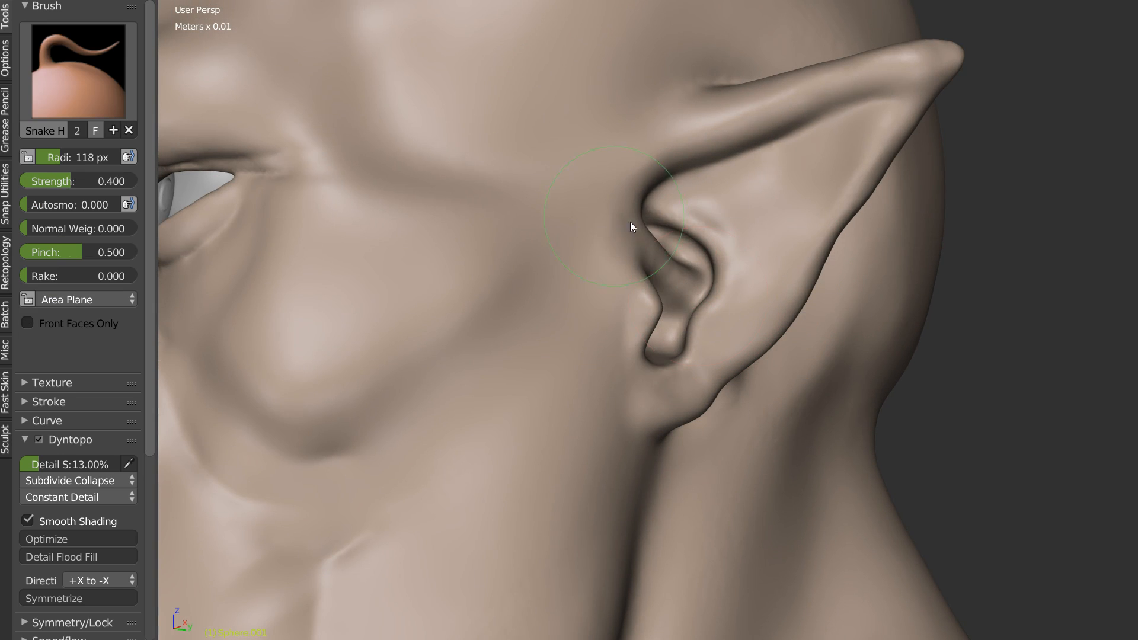
pyautogui.press('f')
pyautogui.click(733, 251)
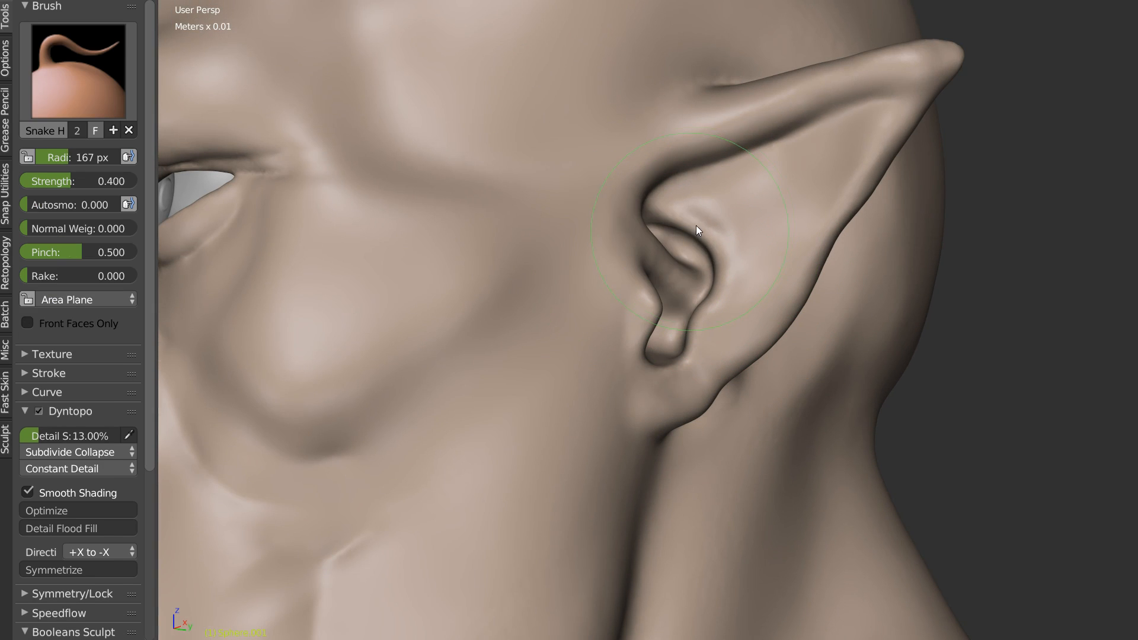
pyautogui.moveTo(714, 335); pyautogui.dragTo(731, 338)
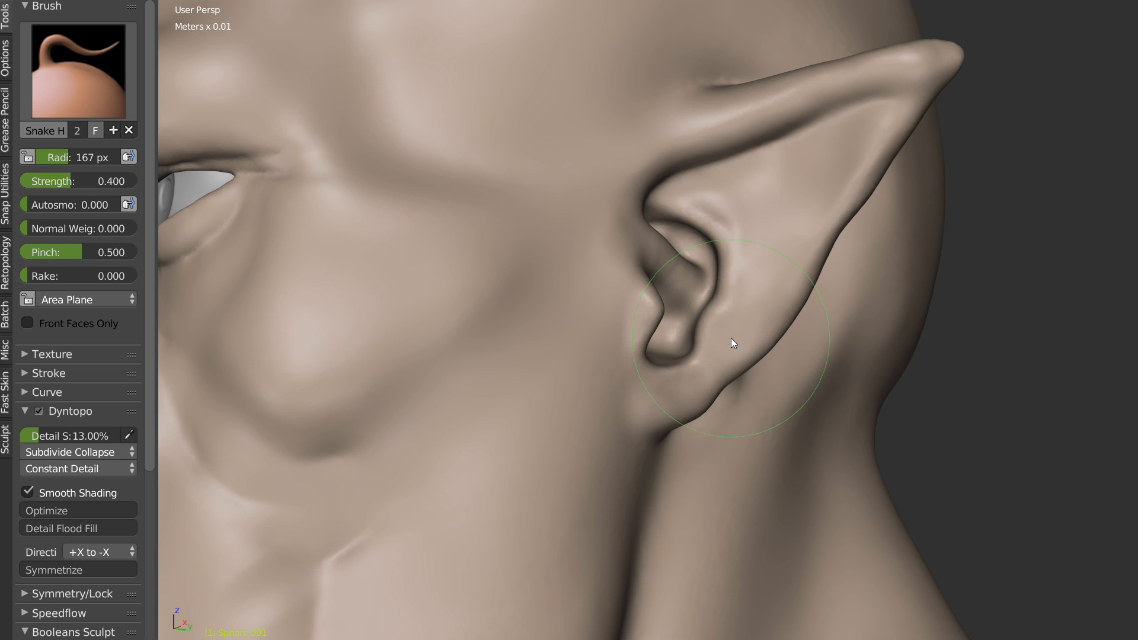
pyautogui.moveTo(695, 414); pyautogui.dragTo(714, 428)
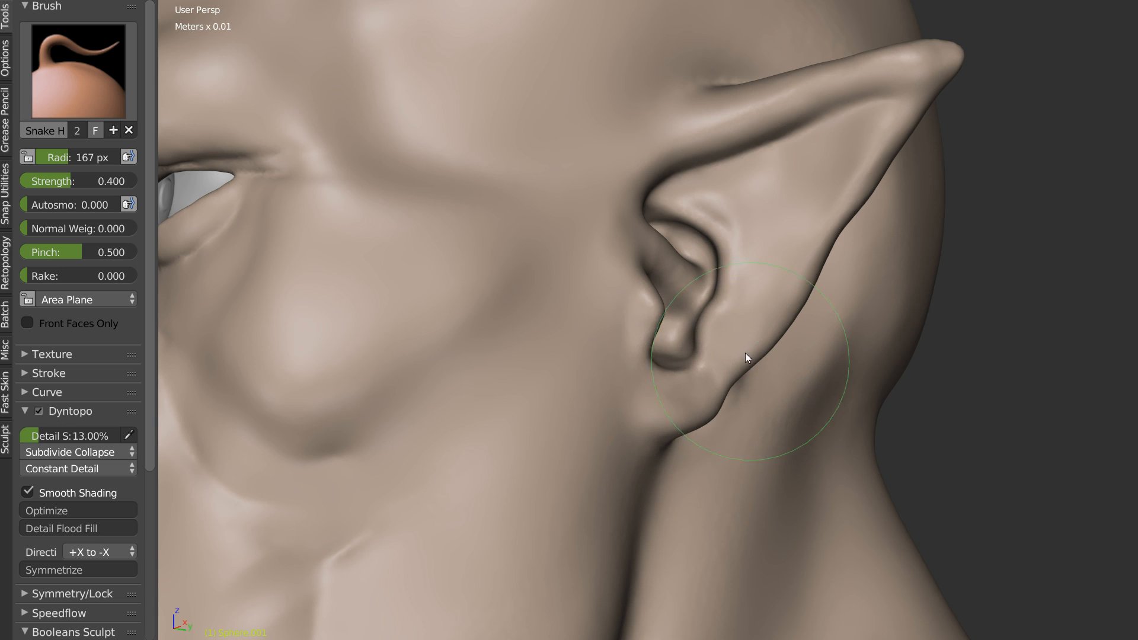
# Step: Pull the front edge of the ear's upper rim outward from the head with the Snake Hook brush
pyautogui.moveTo(769, 262); pyautogui.dragTo(844, 305, button='middle')
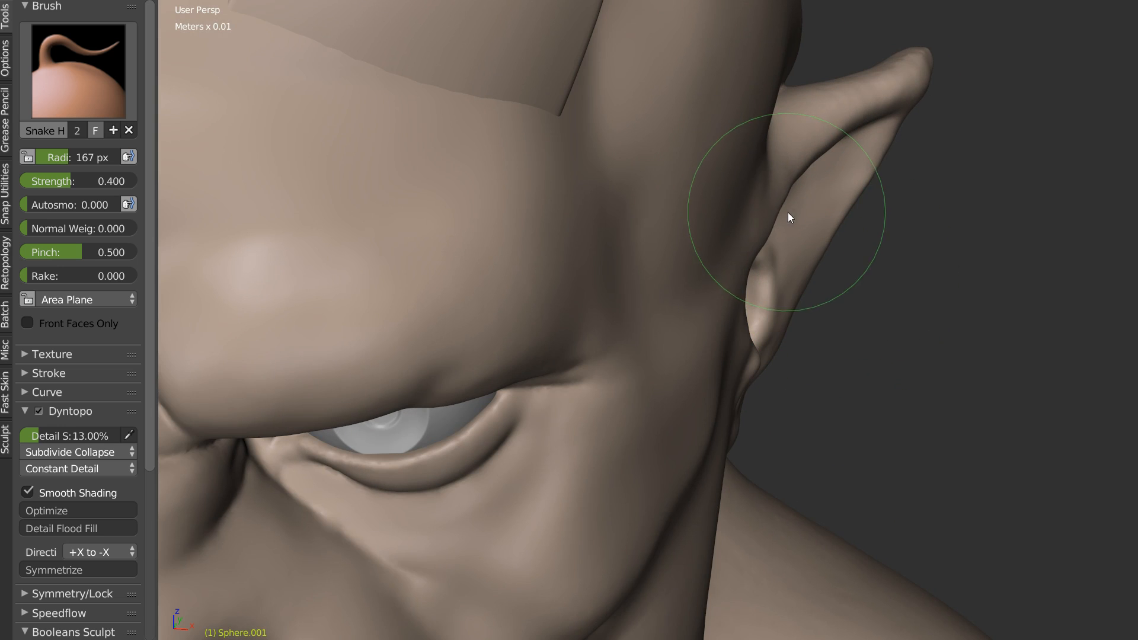
pyautogui.moveTo(788, 181); pyautogui.dragTo(801, 188)
pyautogui.moveTo(811, 149); pyautogui.dragTo(825, 154)
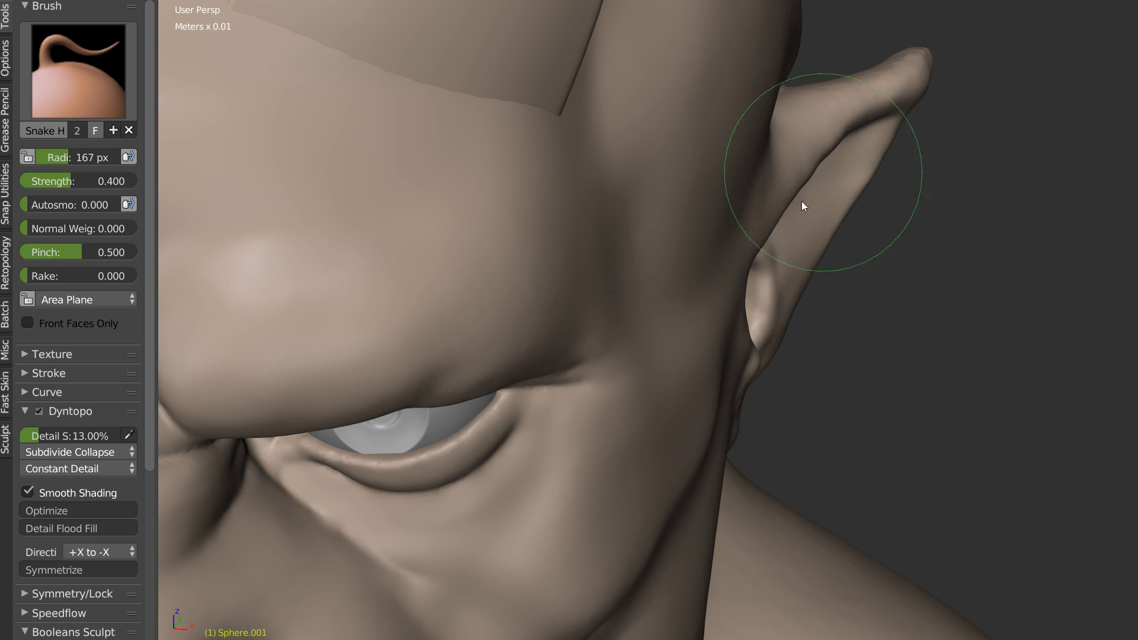
pyautogui.moveTo(774, 307)
pyautogui.mouseDown(button='middle')
pyautogui.moveTo(687, 335)
pyautogui.moveTo(645, 293)
pyautogui.moveTo(755, 297)
pyautogui.moveTo(685, 285)
pyautogui.mouseUp(button='middle')
pyautogui.scroll(-5, 655, 280)
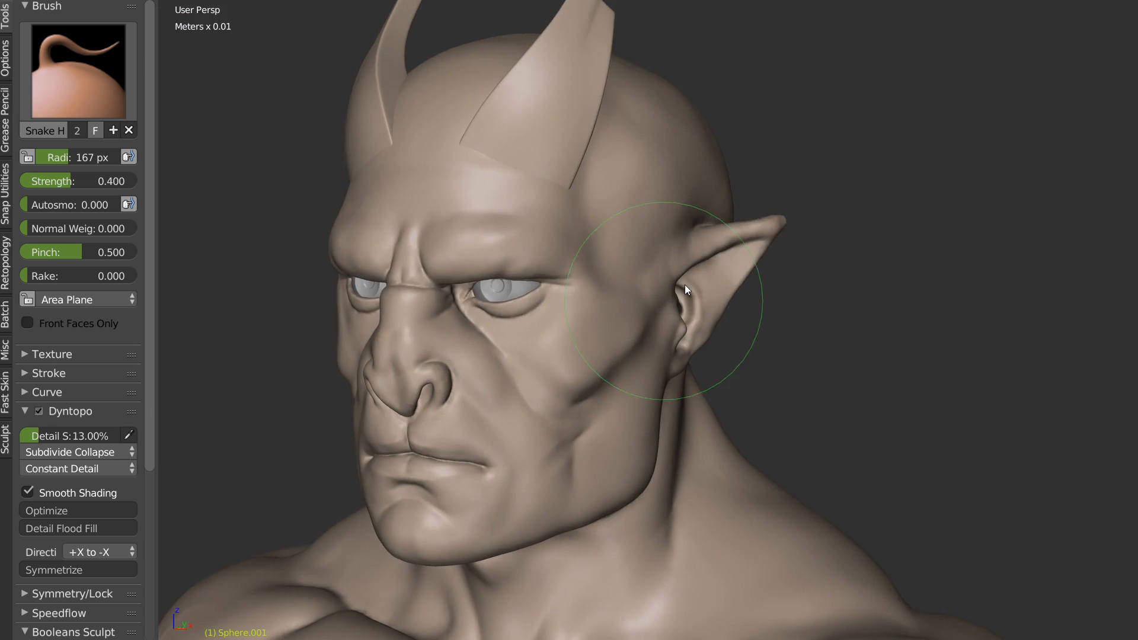
# Step: Adjust the curve of the ear's upper rim near its base with short Snake Hook pulls at 167 px radius
pyautogui.scroll(5, 723, 249)
pyautogui.moveTo(756, 203); pyautogui.dragTo(761, 208, button='middle')
pyautogui.moveTo(729, 185); pyautogui.dragTo(738, 200)
pyautogui.moveTo(773, 161)
pyautogui.mouseDown()
pyautogui.moveTo(785, 172)
pyautogui.moveTo(794, 150)
pyautogui.mouseUp()
pyautogui.press('s')
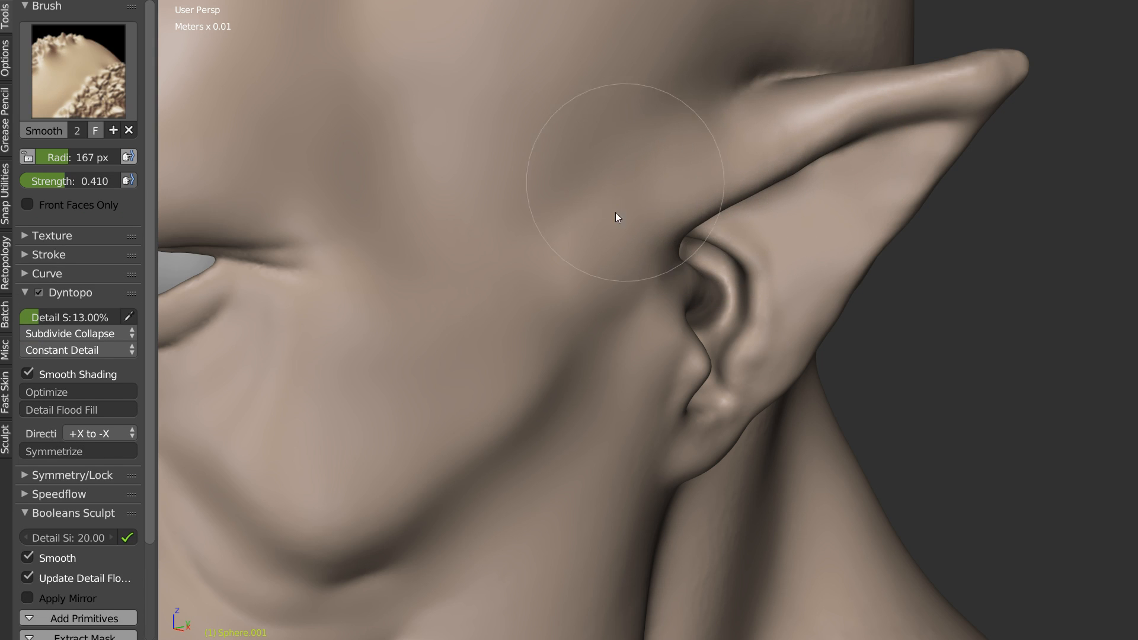
pyautogui.press('k')
pyautogui.moveTo(648, 314)
pyautogui.mouseDown(button='middle')
pyautogui.moveTo(736, 337)
pyautogui.moveTo(763, 322)
pyautogui.moveTo(706, 208)
pyautogui.moveTo(681, 223)
pyautogui.moveTo(712, 208)
pyautogui.moveTo(690, 204)
pyautogui.mouseUp(button='middle')
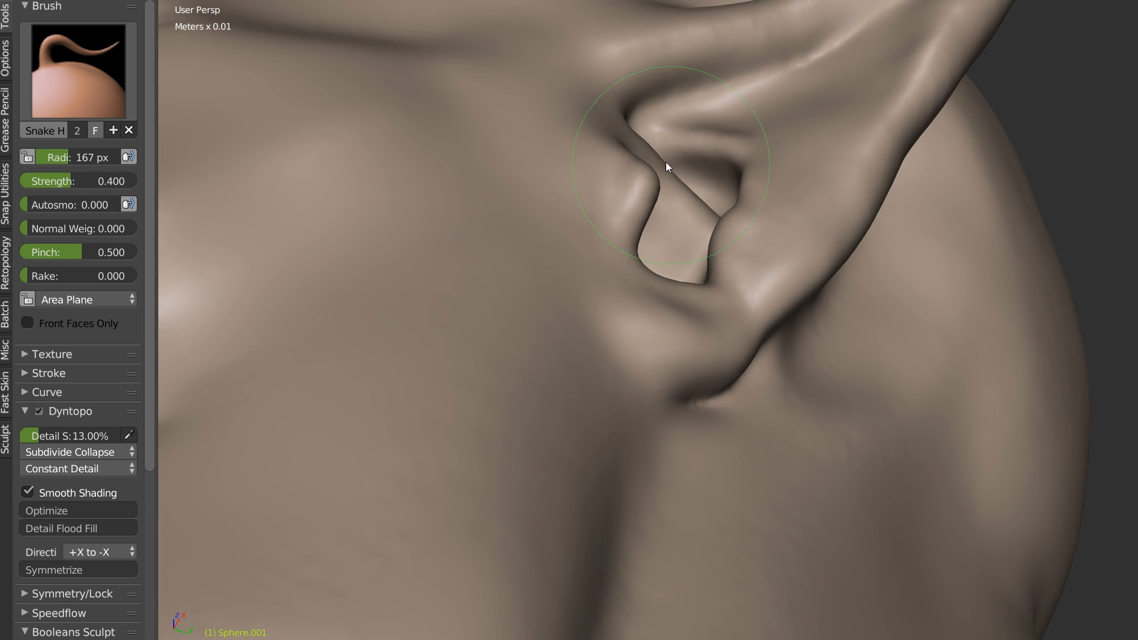
# Step: Nudge the inner ear folds with Snake Hook pulls at 0.400 strength and smooth the surface behind the earlobe at 0.410 strength
pyautogui.moveTo(715, 221); pyautogui.dragTo(692, 220)
pyautogui.moveTo(656, 172); pyautogui.dragTo(671, 179)
pyautogui.moveTo(744, 254)
pyautogui.mouseDown(button='middle')
pyautogui.moveTo(617, 310)
pyautogui.moveTo(666, 244)
pyautogui.moveTo(724, 236)
pyautogui.mouseUp(button='middle')
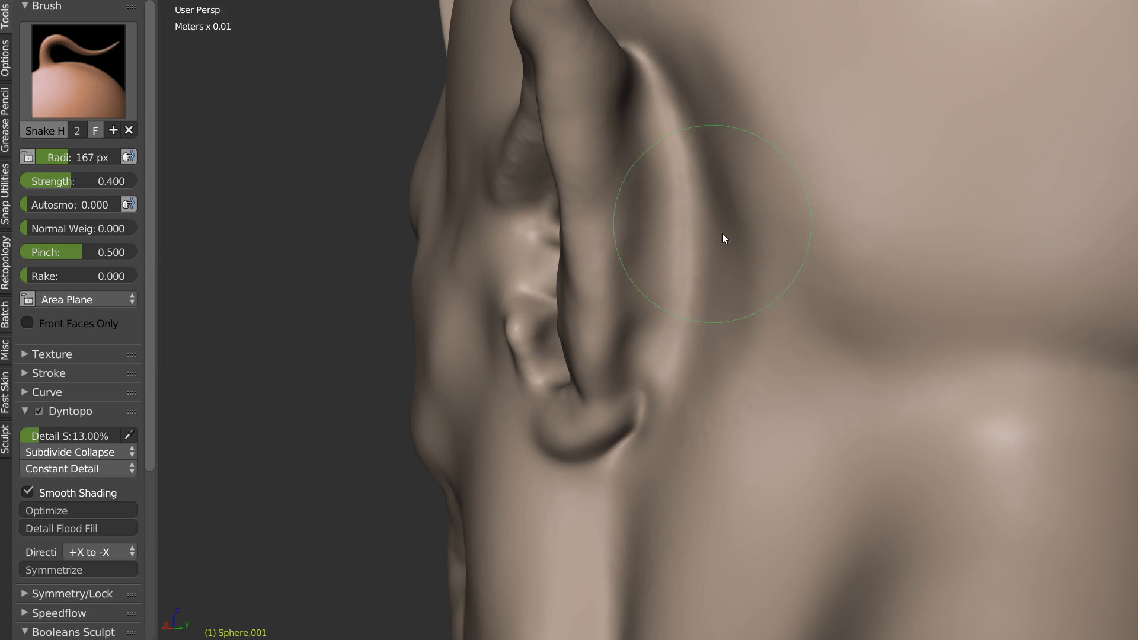
pyautogui.press('s')
pyautogui.moveTo(653, 417); pyautogui.dragTo(651, 408)
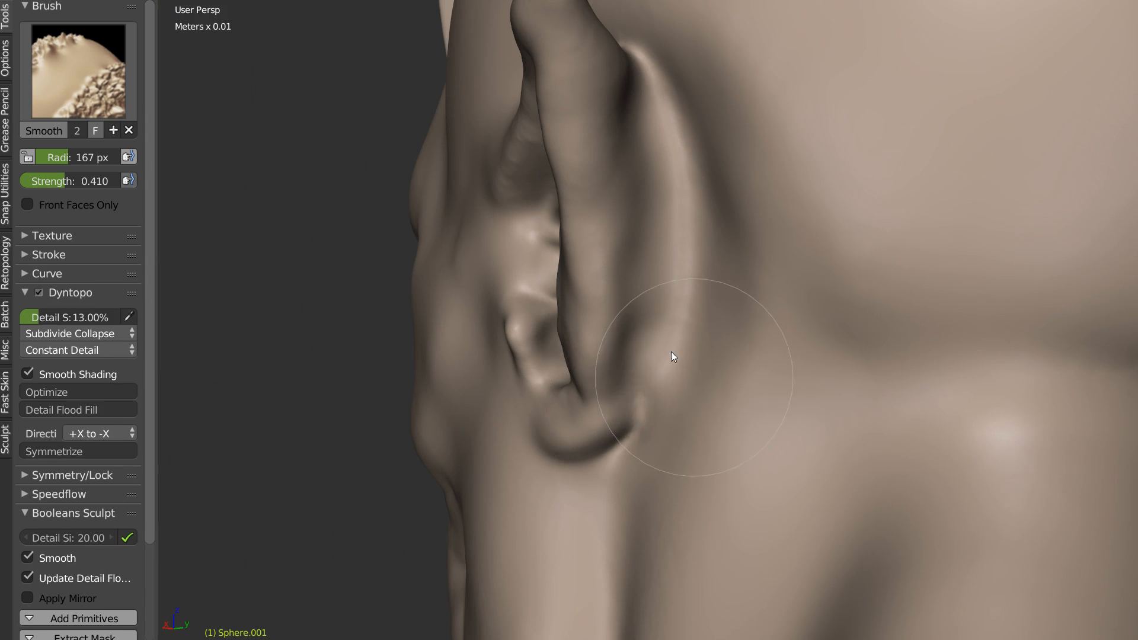
# Step: Carve the skull surface around the ear's upper root with a subtractive Clay stroke at 167 px radius and 0.617 strength
pyautogui.press('k')
pyautogui.moveTo(668, 113)
pyautogui.mouseDown(button='middle')
pyautogui.moveTo(684, 145)
pyautogui.moveTo(673, 237)
pyautogui.mouseUp(button='middle')
pyautogui.press('c')
pyautogui.moveTo(557, 150)
pyautogui.keyDown('ctrl'); pyautogui.mouseDown()
pyautogui.moveTo(675, 177)
pyautogui.moveTo(567, 151)
pyautogui.moveTo(631, 173)
pyautogui.moveTo(594, 148)
pyautogui.moveTo(670, 198)
pyautogui.mouseUp(); pyautogui.keyUp('ctrl')
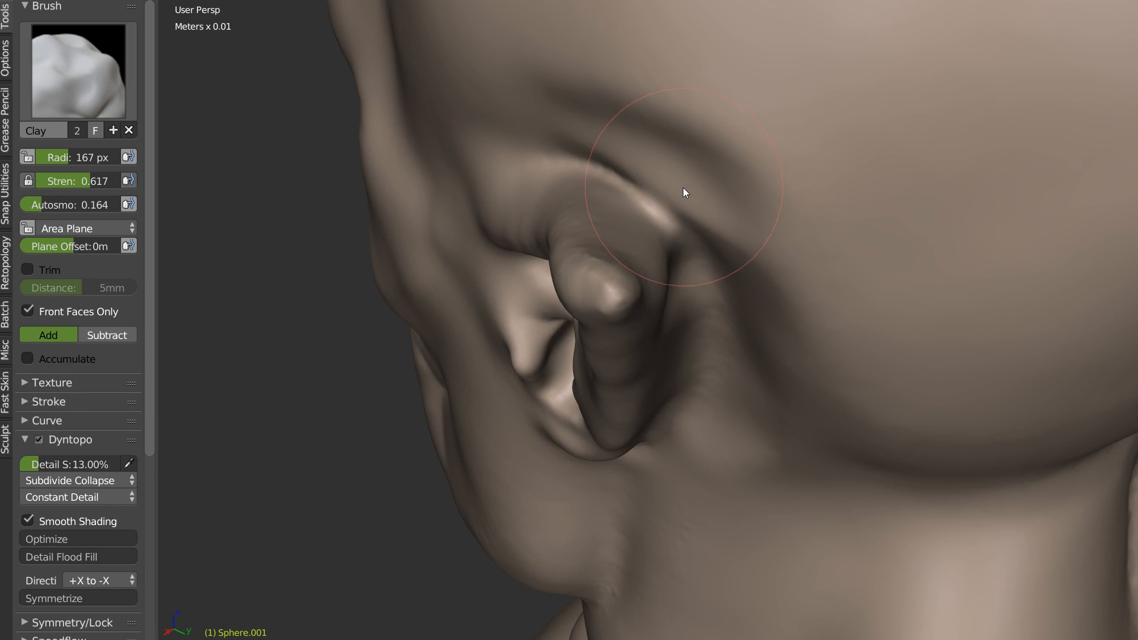
# Step: Sample a 30.29% dyntopo detail size from the skull and blend the ridge above the ear with the Clay and Smooth brushes
pyautogui.rightClick(706, 210)
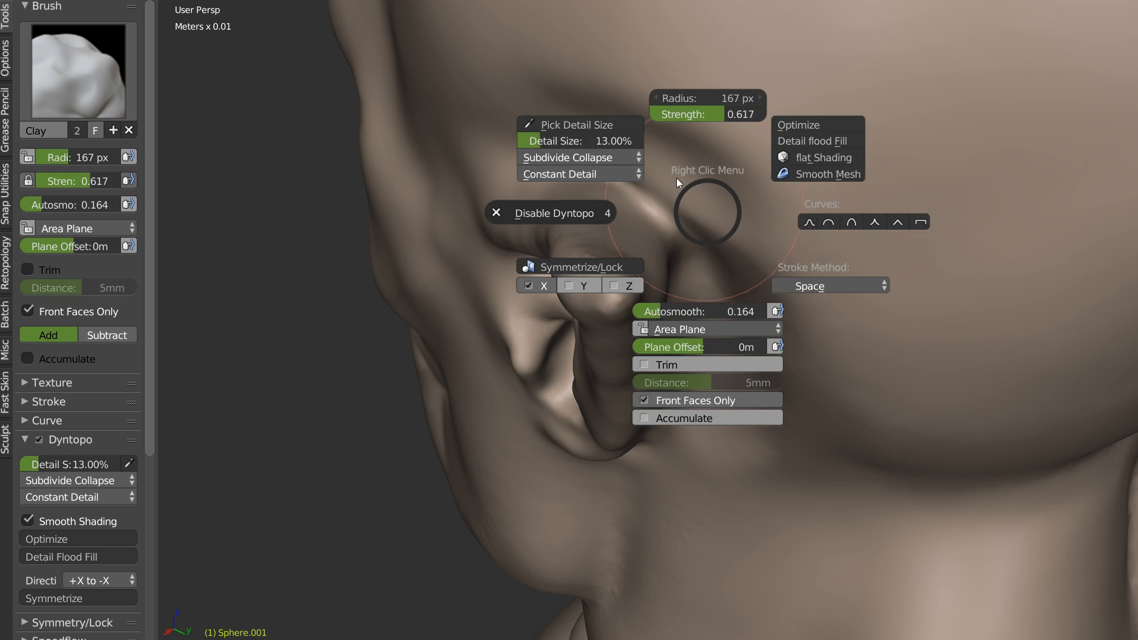
pyautogui.click(591, 129)
pyautogui.click(1039, 204)
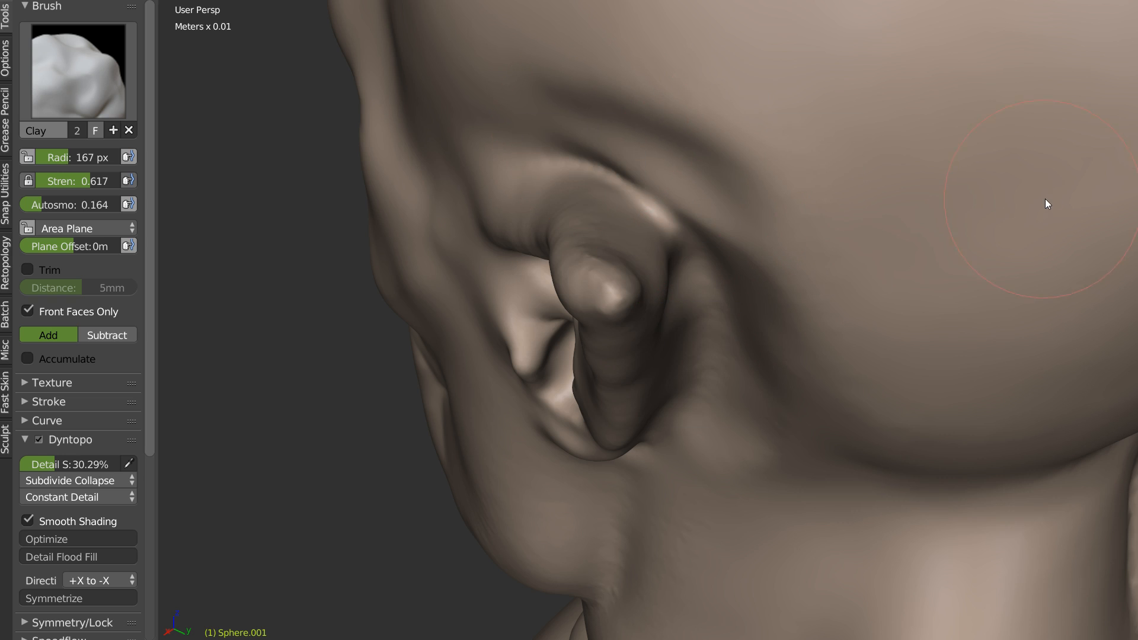
pyautogui.rightClick(749, 224)
pyautogui.press('Escape')
pyautogui.moveTo(632, 94)
pyautogui.mouseDown()
pyautogui.moveTo(739, 166)
pyautogui.moveTo(686, 127)
pyautogui.moveTo(550, 134)
pyautogui.moveTo(750, 261)
pyautogui.moveTo(732, 356)
pyautogui.moveTo(713, 308)
pyautogui.moveTo(722, 188)
pyautogui.moveTo(751, 350)
pyautogui.moveTo(716, 220)
pyautogui.moveTo(540, 152)
pyautogui.mouseUp()
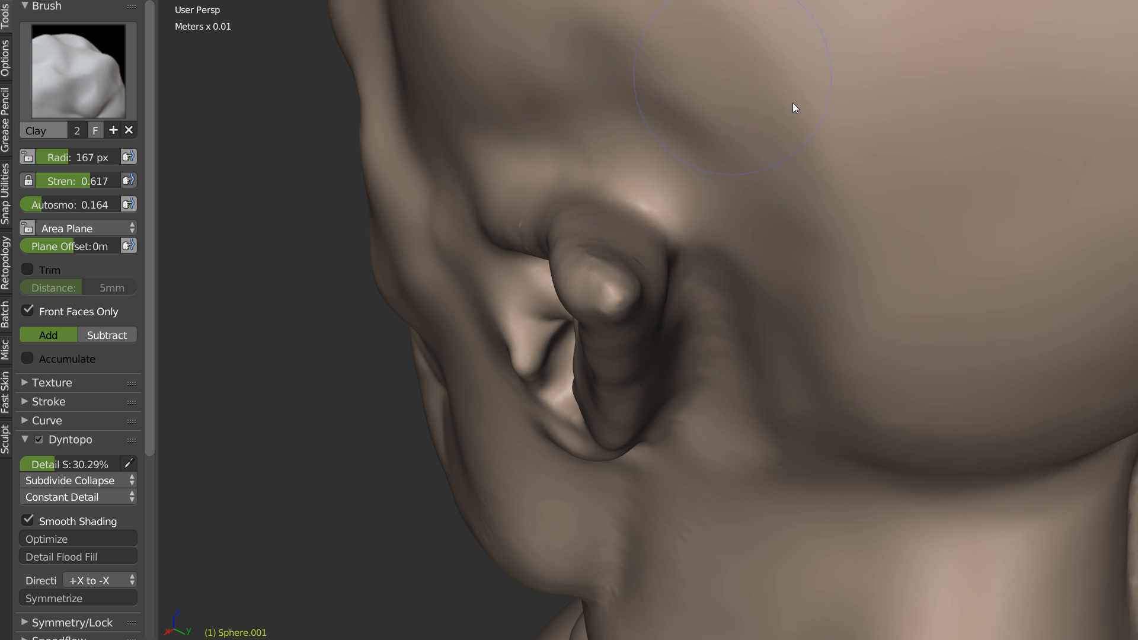
pyautogui.hotkey('shift', 's')
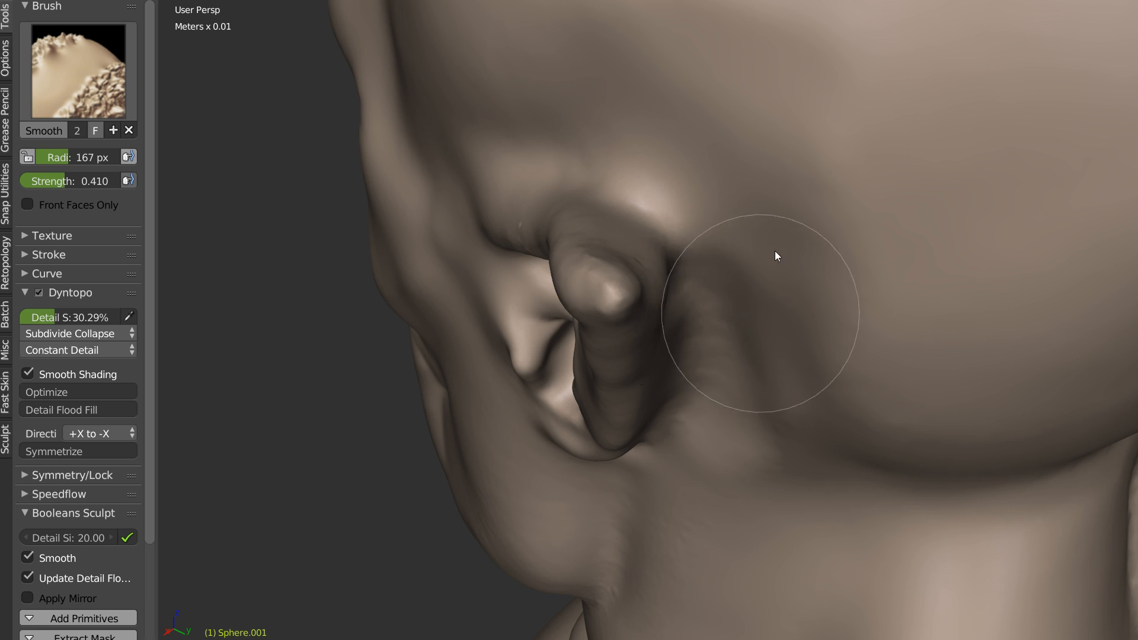
# Step: Define the junction between the ear's upper rim and the skull with short Crease brush strokes
pyautogui.hotkey('shift', 'c')
pyautogui.moveTo(747, 305)
pyautogui.mouseDown(button='middle')
pyautogui.moveTo(608, 280)
pyautogui.moveTo(611, 259)
pyautogui.mouseUp(button='middle')
pyautogui.scroll(1, 613, 255)
pyautogui.moveTo(550, 136)
pyautogui.mouseDown()
pyautogui.moveTo(528, 105)
pyautogui.moveTo(574, 168)
pyautogui.moveTo(630, 318)
pyautogui.moveTo(643, 394)
pyautogui.moveTo(571, 136)
pyautogui.mouseUp()
pyautogui.moveTo(525, 105); pyautogui.dragTo(720, 176, button='middle')
pyautogui.moveTo(756, 195)
pyautogui.mouseDown()
pyautogui.moveTo(615, 216)
pyautogui.moveTo(803, 188)
pyautogui.moveTo(735, 181)
pyautogui.mouseUp()
pyautogui.scroll(-3, 735, 175)
pyautogui.moveTo(735, 176); pyautogui.dragTo(713, 161, button='middle')
# Step: Even out the side of the skull above and behind the ear with the Clay and Smooth brushes
pyautogui.press('s')
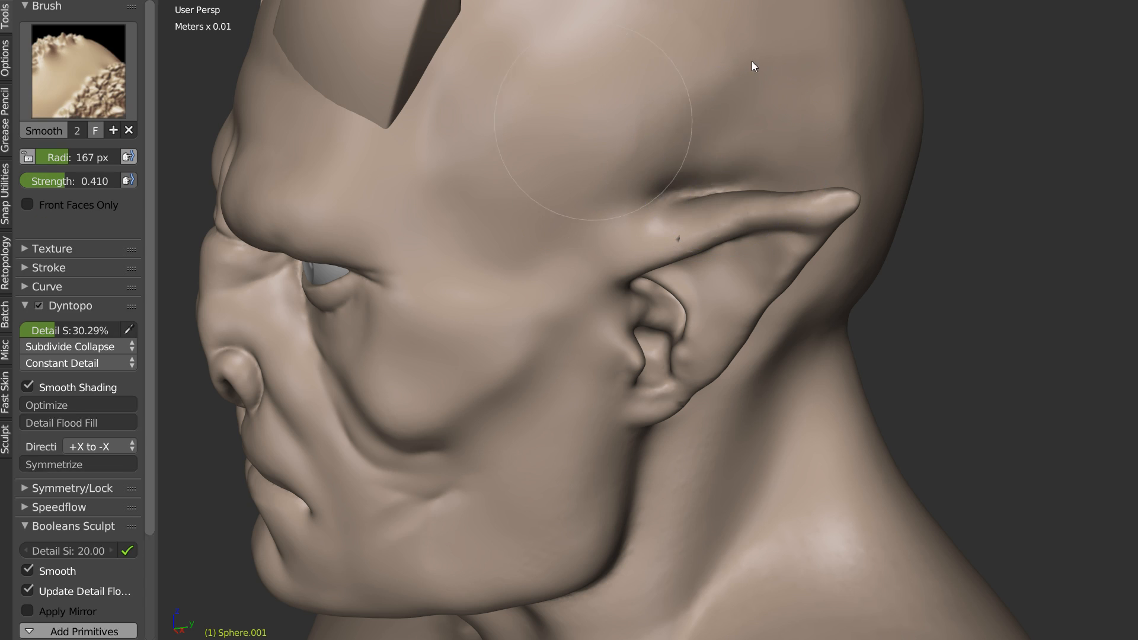
pyautogui.press('c')
pyautogui.click(580, 144)
pyautogui.moveTo(625, 94)
pyautogui.keyDown('shift'); pyautogui.mouseDown()
pyautogui.moveTo(591, 147)
pyautogui.moveTo(792, 96)
pyautogui.moveTo(884, 108)
pyautogui.moveTo(925, 141)
pyautogui.mouseUp(); pyautogui.keyUp('shift')
pyautogui.moveTo(912, 163); pyautogui.dragTo(837, 92, button='middle')
pyautogui.moveTo(837, 92)
pyautogui.mouseDown()
pyautogui.moveTo(848, 247)
pyautogui.moveTo(877, 284)
pyautogui.moveTo(835, 224)
pyautogui.mouseUp()
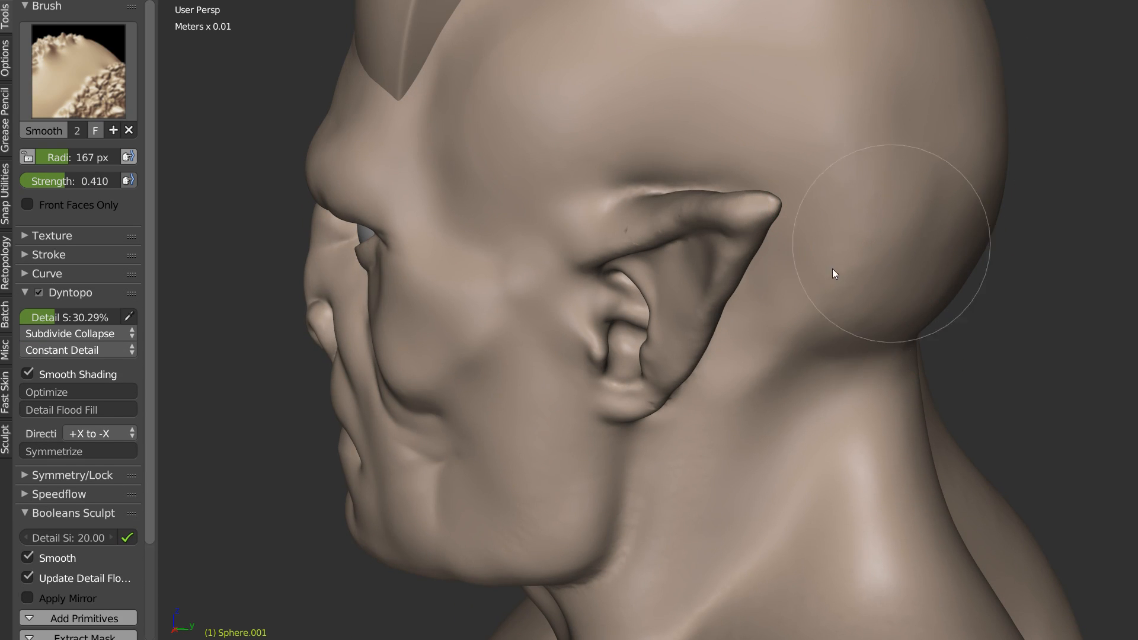
# Step: Pull the ear's pointed tip and back edge outward from the head with the Grab brush at 351 px radius and 0.529 strength
pyautogui.moveTo(871, 243)
pyautogui.mouseDown(button='middle')
pyautogui.moveTo(742, 248)
pyautogui.moveTo(695, 170)
pyautogui.moveTo(803, 267)
pyautogui.moveTo(623, 267)
pyautogui.moveTo(593, 324)
pyautogui.mouseUp(button='middle')
pyautogui.press('k')
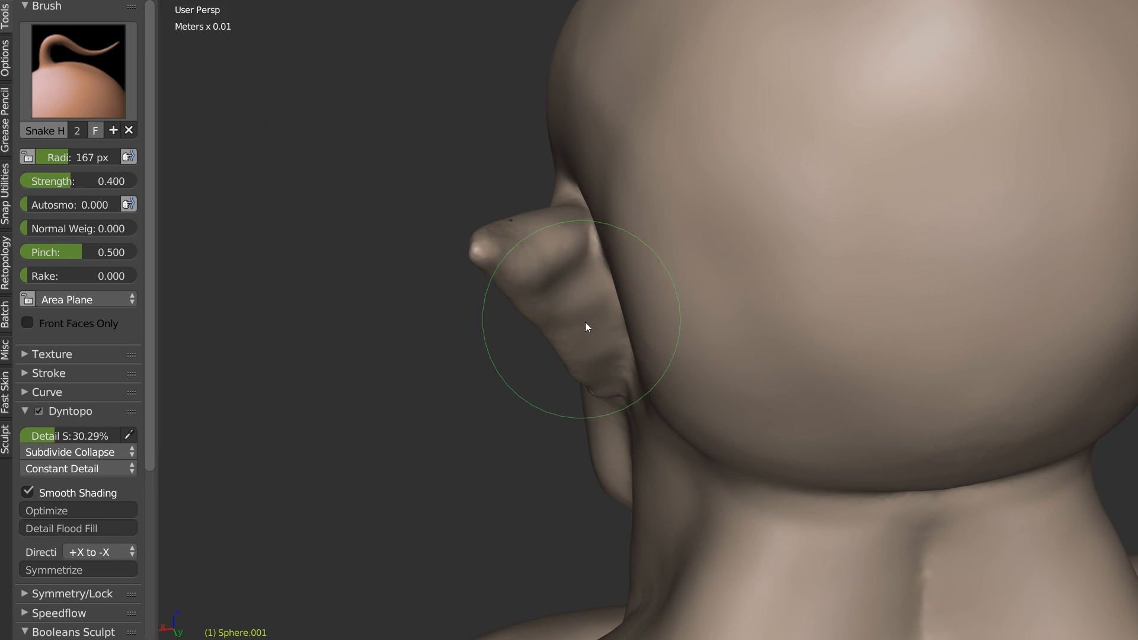
pyautogui.press('f')
pyautogui.click(628, 297)
pyautogui.moveTo(608, 300)
pyautogui.mouseDown(button='middle')
pyautogui.moveTo(791, 262)
pyautogui.moveTo(741, 296)
pyautogui.mouseUp(button='middle')
pyautogui.press('w')
pyautogui.click(845, 249)
pyautogui.moveTo(845, 254)
pyautogui.mouseDown(button='middle')
pyautogui.moveTo(609, 293)
pyautogui.moveTo(644, 283)
pyautogui.moveTo(555, 227)
pyautogui.mouseUp(button='middle')
pyautogui.press('f')
pyautogui.click(632, 255)
pyautogui.moveTo(542, 217); pyautogui.dragTo(523, 220)
pyautogui.moveTo(572, 315); pyautogui.dragTo(556, 315)
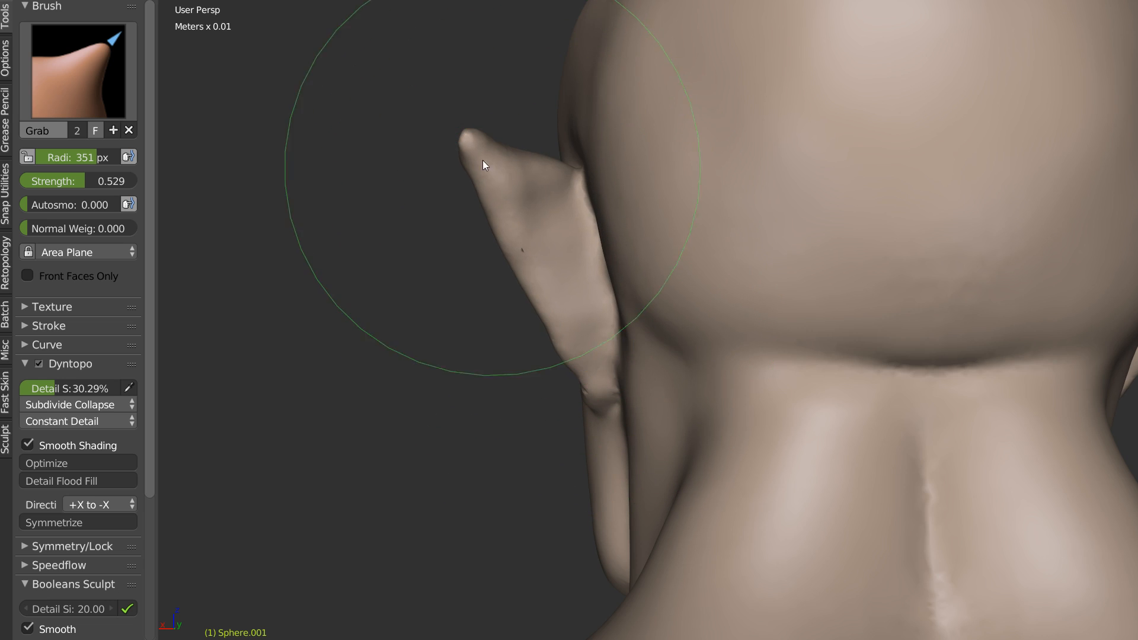
pyautogui.moveTo(482, 160); pyautogui.dragTo(453, 142)
# Step: Fine-tune the position of the ear's pointed tip with a short Grab brush pull
pyautogui.moveTo(433, 148); pyautogui.dragTo(724, 236, button='middle')
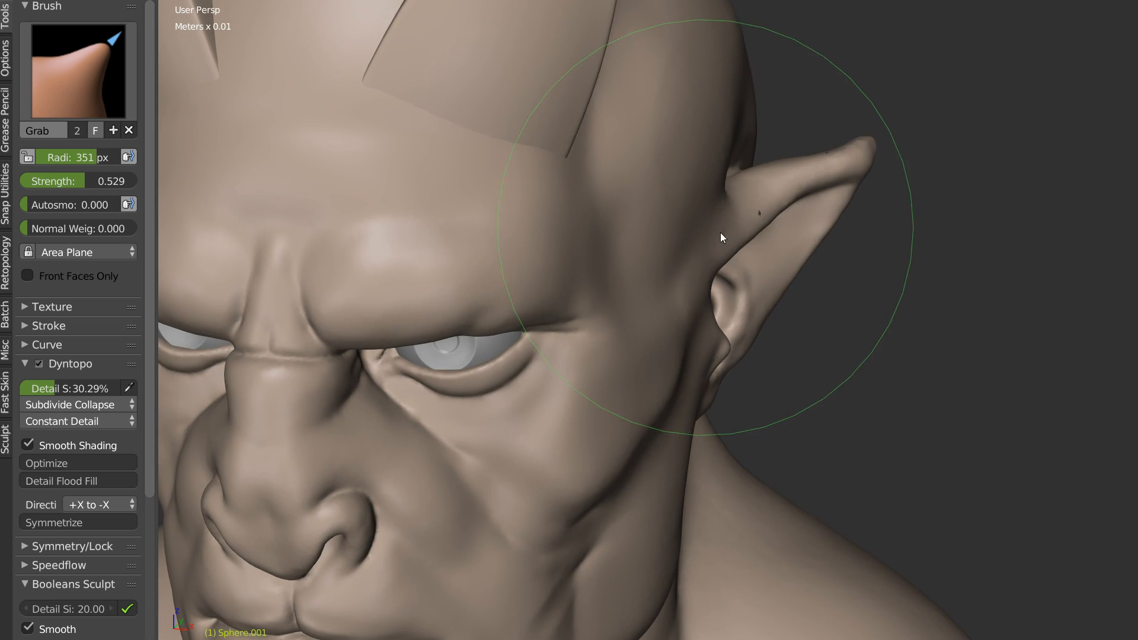
pyautogui.scroll(3, 771, 249)
pyautogui.scroll(1, 834, 216)
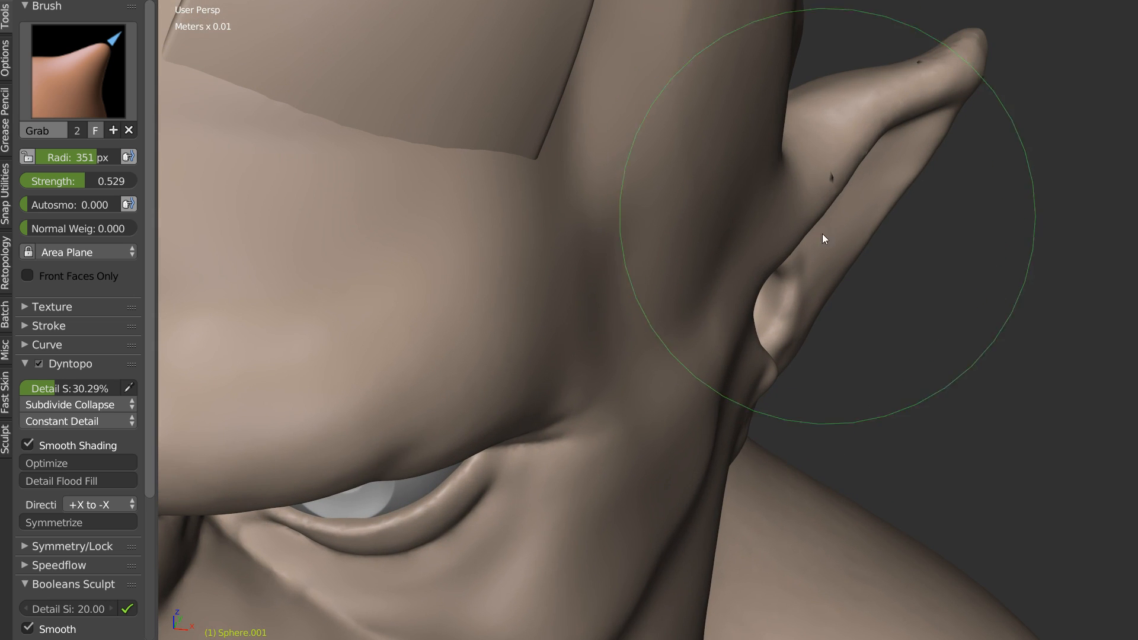
pyautogui.moveTo(876, 141); pyautogui.dragTo(1010, 447, button='middle')
pyautogui.moveTo(1066, 336); pyautogui.dragTo(1070, 320)
pyautogui.moveTo(1070, 320)
pyautogui.mouseDown(button='middle')
pyautogui.moveTo(820, 300)
pyautogui.moveTo(874, 287)
pyautogui.moveTo(837, 206)
pyautogui.moveTo(820, 237)
pyautogui.mouseUp(button='middle')
# Step: Set the brush radius to 164 px and smooth the skull around the front of the ear's upper root
pyautogui.press('f')
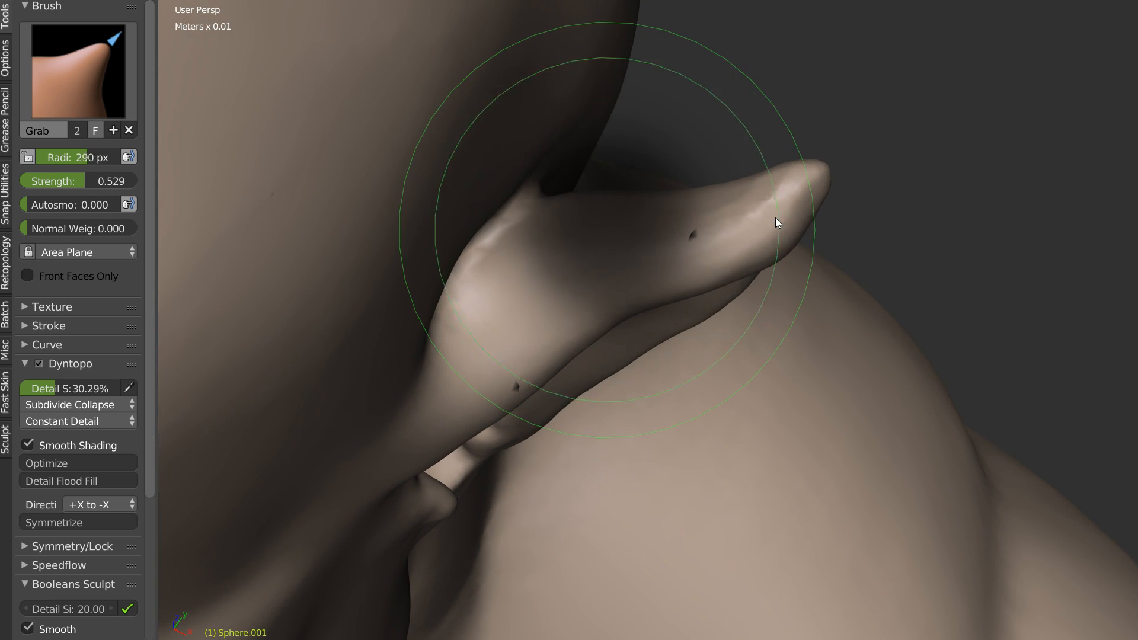
pyautogui.click(706, 218)
pyautogui.moveTo(796, 251)
pyautogui.mouseDown(button='middle')
pyautogui.moveTo(778, 221)
pyautogui.moveTo(720, 217)
pyautogui.moveTo(508, 259)
pyautogui.mouseUp(button='middle')
pyautogui.scroll(-2, 711, 216)
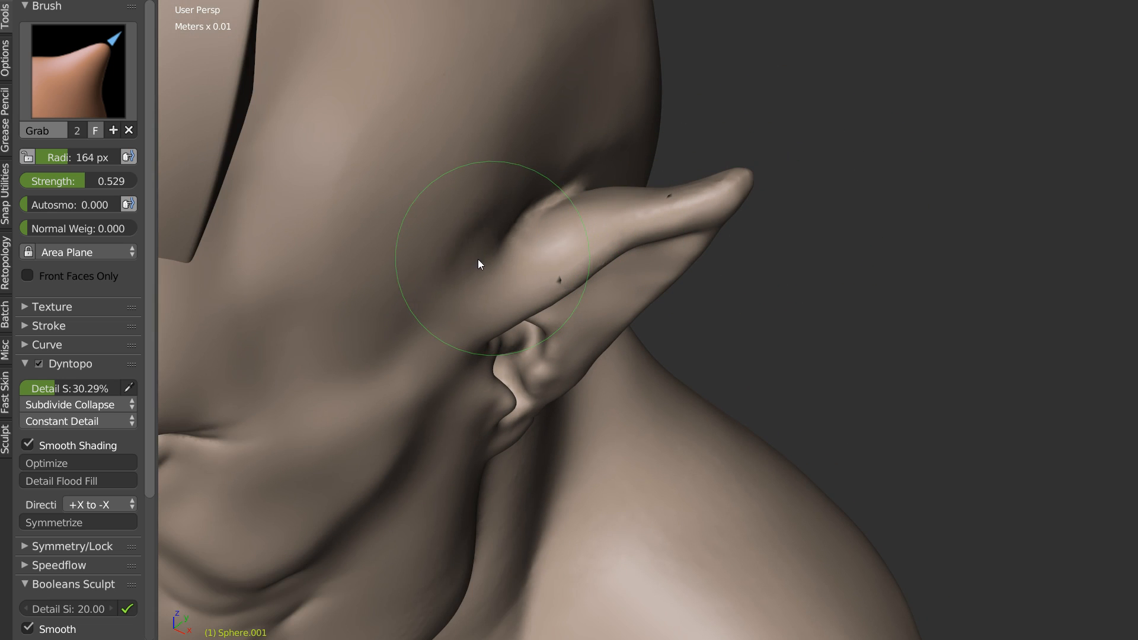
pyautogui.press('s')
pyautogui.moveTo(585, 156)
pyautogui.keyDown('shift'); pyautogui.mouseDown()
pyautogui.moveTo(542, 160)
pyautogui.moveTo(504, 217)
pyautogui.mouseUp(); pyautogui.keyUp('shift')
# Step: Pull the ear's lower outer rim backward and down with the Grab brush at 164 px radius and 0.529 strength
pyautogui.moveTo(504, 216)
pyautogui.mouseDown(button='middle')
pyautogui.moveTo(581, 152)
pyautogui.moveTo(499, 275)
pyautogui.moveTo(425, 289)
pyautogui.moveTo(441, 276)
pyautogui.mouseUp(button='middle')
pyautogui.scroll(-5, 581, 152)
pyautogui.scroll(3, 571, 237)
pyautogui.moveTo(571, 237)
pyautogui.mouseDown(button='middle')
pyautogui.moveTo(653, 294)
pyautogui.moveTo(494, 350)
pyautogui.mouseUp(button='middle')
pyautogui.scroll(2, 653, 294)
pyautogui.scroll(-1, 494, 350)
pyautogui.scroll(2, 493, 350)
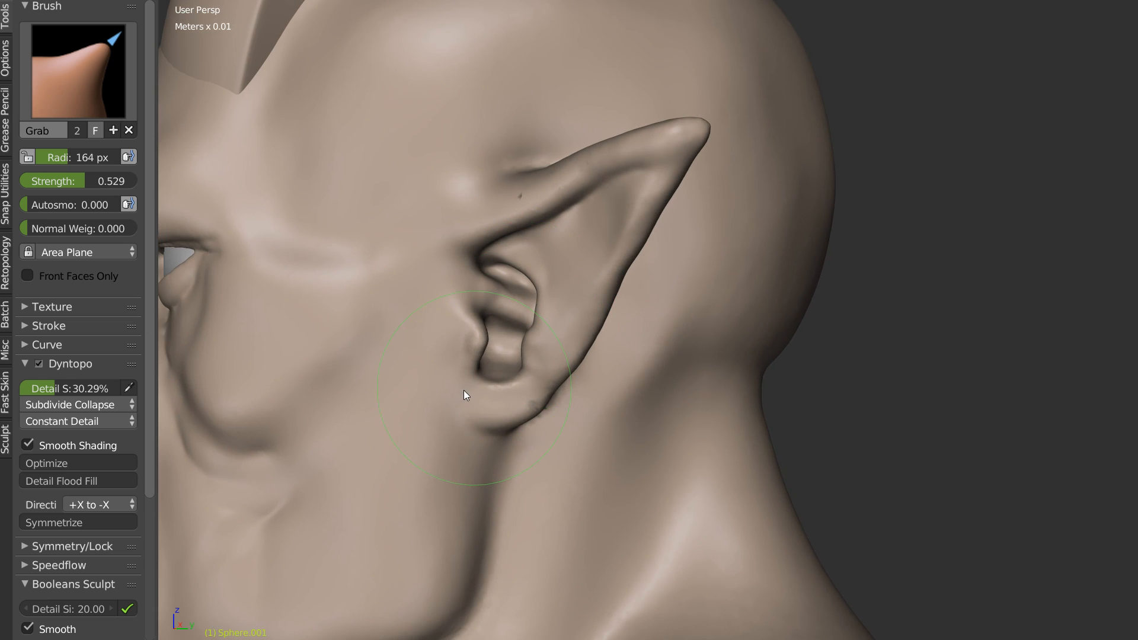
pyautogui.moveTo(539, 334); pyautogui.dragTo(583, 369)
# Step: Smooth the ridge where the back of the ear meets the skull with the Smooth brush at 164 px radius and 0.410 strength
pyautogui.moveTo(564, 401)
pyautogui.mouseDown(button='middle')
pyautogui.moveTo(491, 335)
pyautogui.moveTo(660, 272)
pyautogui.mouseUp(button='middle')
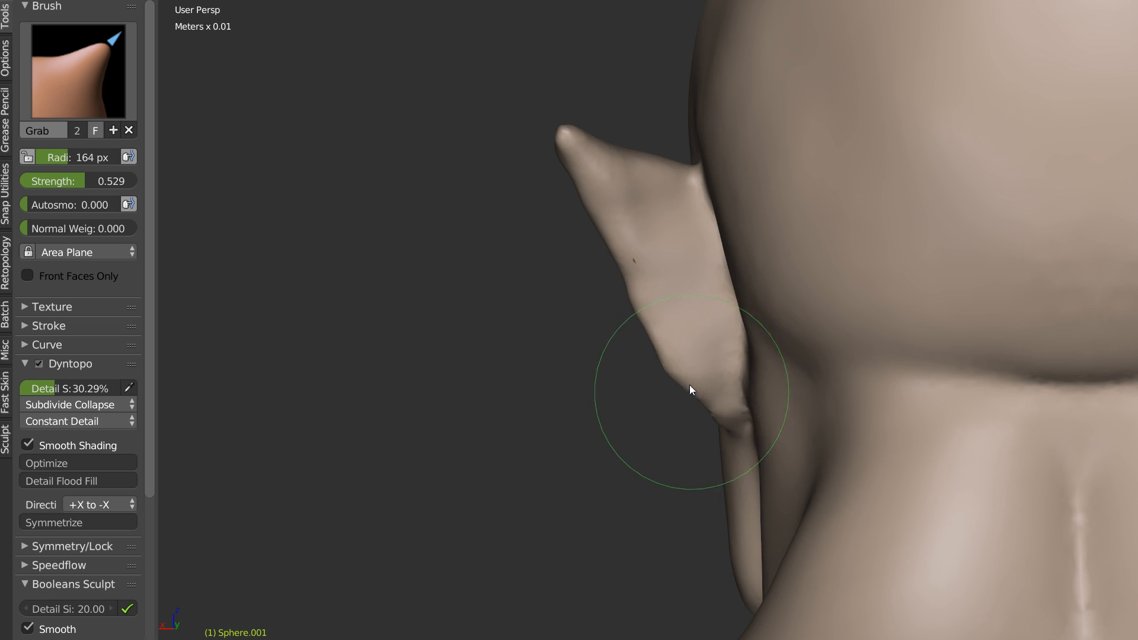
pyautogui.moveTo(691, 389); pyautogui.dragTo(701, 333, button='middle')
pyautogui.press('s')
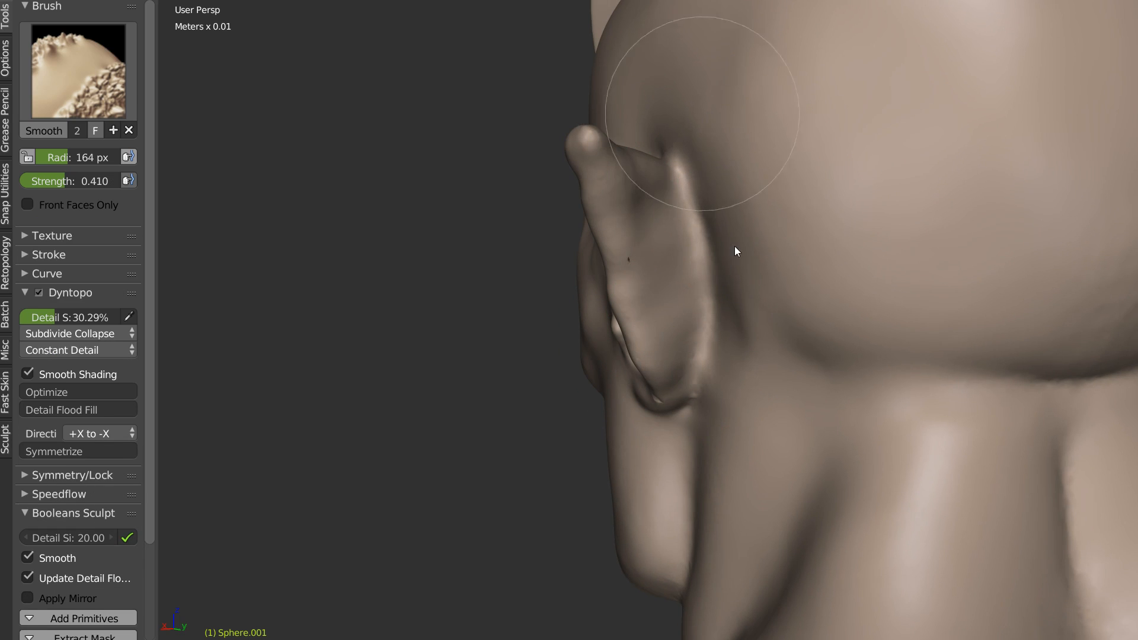
pyautogui.moveTo(690, 140)
pyautogui.mouseDown()
pyautogui.moveTo(634, 164)
pyautogui.moveTo(640, 197)
pyautogui.moveTo(719, 296)
pyautogui.mouseUp()
# Step: Sculpt the rear surface of the ear along its skull attachment with the Crease brush at 79 px radius and 0.339 strength
pyautogui.hotkey('shift', 'c')
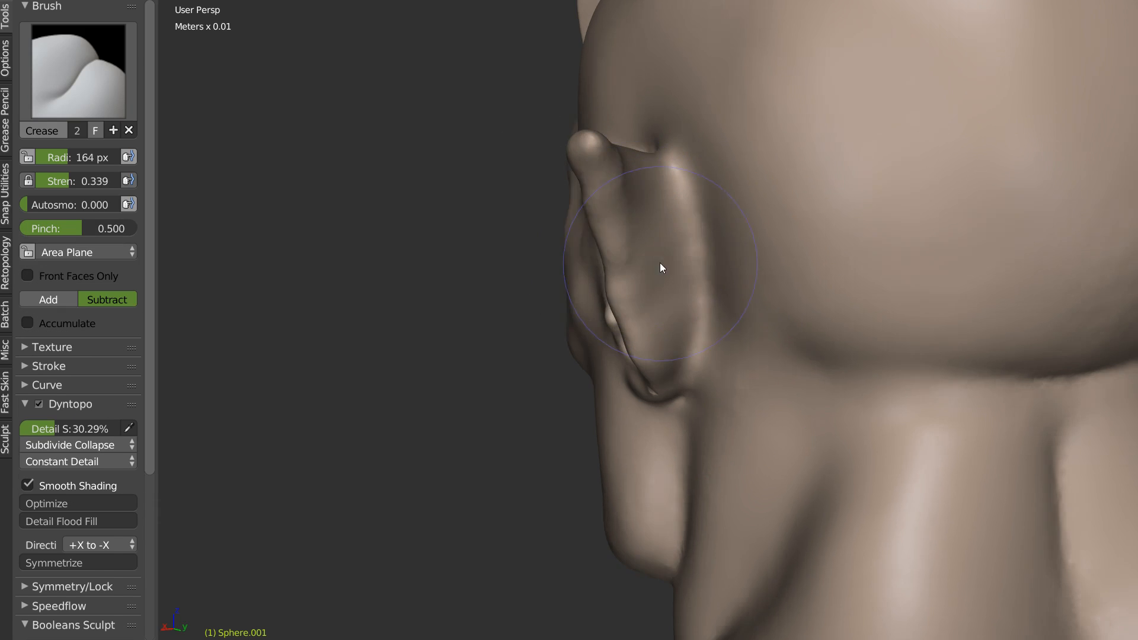
pyautogui.moveTo(660, 262); pyautogui.dragTo(690, 252, button='middle')
pyautogui.keyDown('ctrl'); pyautogui.moveTo(690, 252); pyautogui.dragTo(742, 179, button='middle'); pyautogui.keyUp('ctrl')
pyautogui.press('f')
pyautogui.click(667, 166)
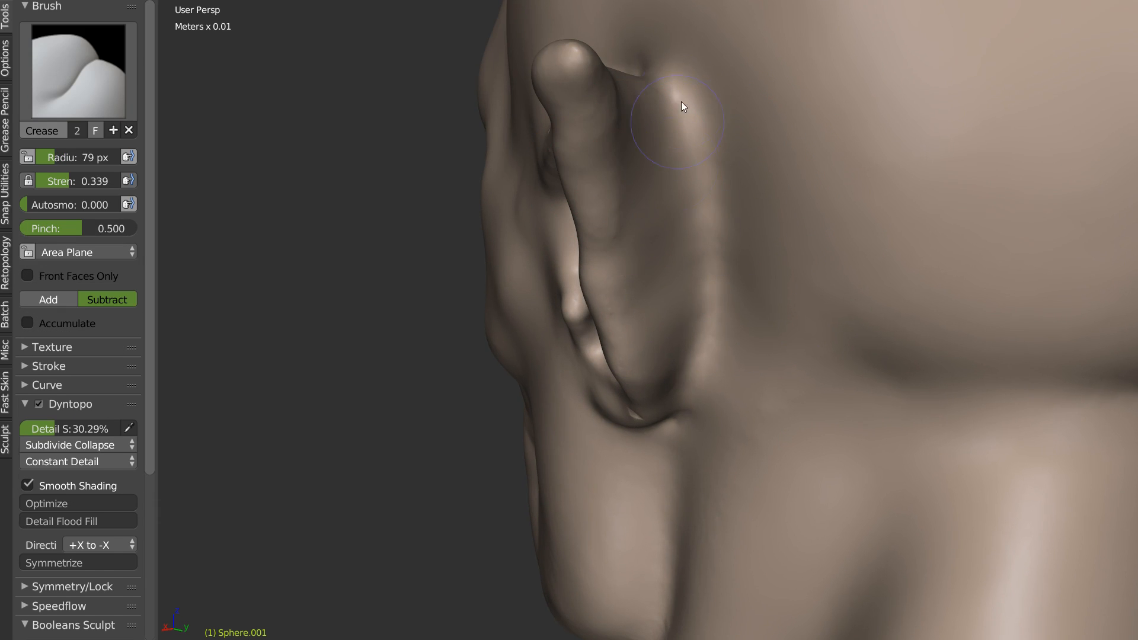
pyautogui.moveTo(656, 80)
pyautogui.mouseDown()
pyautogui.moveTo(691, 121)
pyautogui.moveTo(716, 293)
pyautogui.moveTo(728, 241)
pyautogui.mouseUp()
pyautogui.moveTo(728, 240); pyautogui.dragTo(667, 149, button='middle')
pyautogui.moveTo(678, 137)
pyautogui.mouseDown()
pyautogui.moveTo(675, 275)
pyautogui.moveTo(710, 346)
pyautogui.moveTo(676, 268)
pyautogui.moveTo(684, 109)
pyautogui.moveTo(625, 111)
pyautogui.moveTo(644, 147)
pyautogui.moveTo(646, 246)
pyautogui.mouseUp()
# Step: Refine the raised form on the back of the ear with Crease strokes and soften it with the Smooth brush
pyautogui.press('s')
pyautogui.press('x')
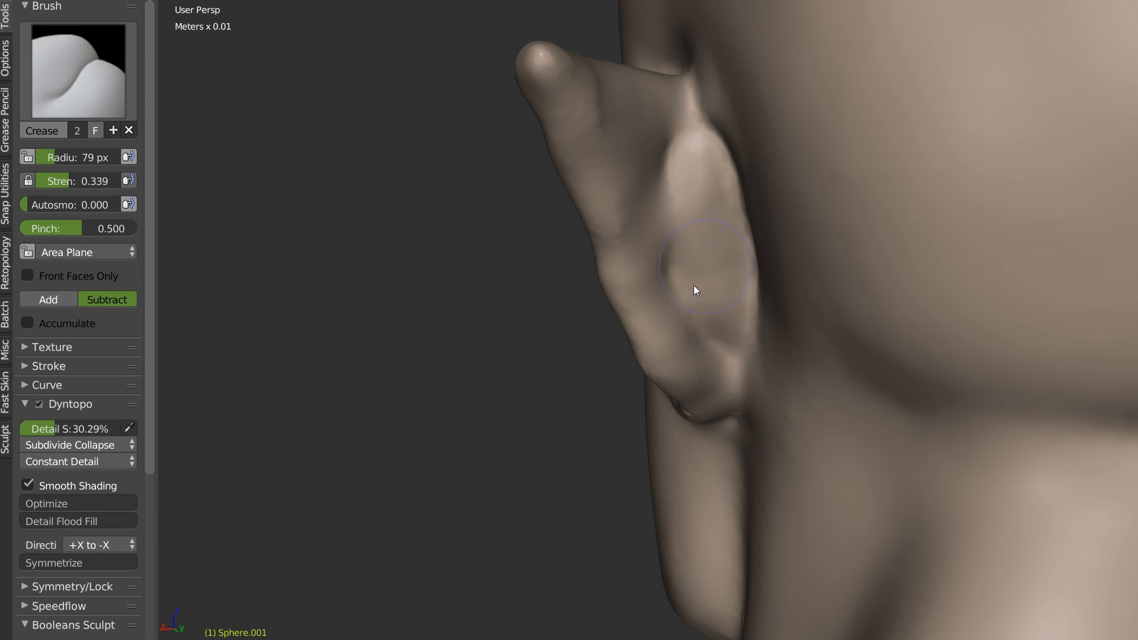
pyautogui.moveTo(704, 160)
pyautogui.mouseDown()
pyautogui.moveTo(724, 332)
pyautogui.moveTo(744, 214)
pyautogui.mouseUp()
pyautogui.press('s')
pyautogui.keyDown('shift'); pyautogui.moveTo(726, 137); pyautogui.dragTo(750, 303); pyautogui.keyUp('shift')
pyautogui.moveTo(735, 267)
pyautogui.keyDown('shift'); pyautogui.mouseDown()
pyautogui.moveTo(721, 317)
pyautogui.moveTo(729, 308)
pyautogui.mouseUp(); pyautogui.keyUp('shift')
pyautogui.moveTo(745, 246)
pyautogui.mouseDown(button='middle')
pyautogui.moveTo(705, 224)
pyautogui.moveTo(697, 258)
pyautogui.moveTo(652, 139)
pyautogui.mouseUp(button='middle')
pyautogui.hotkey('shift', 'c')
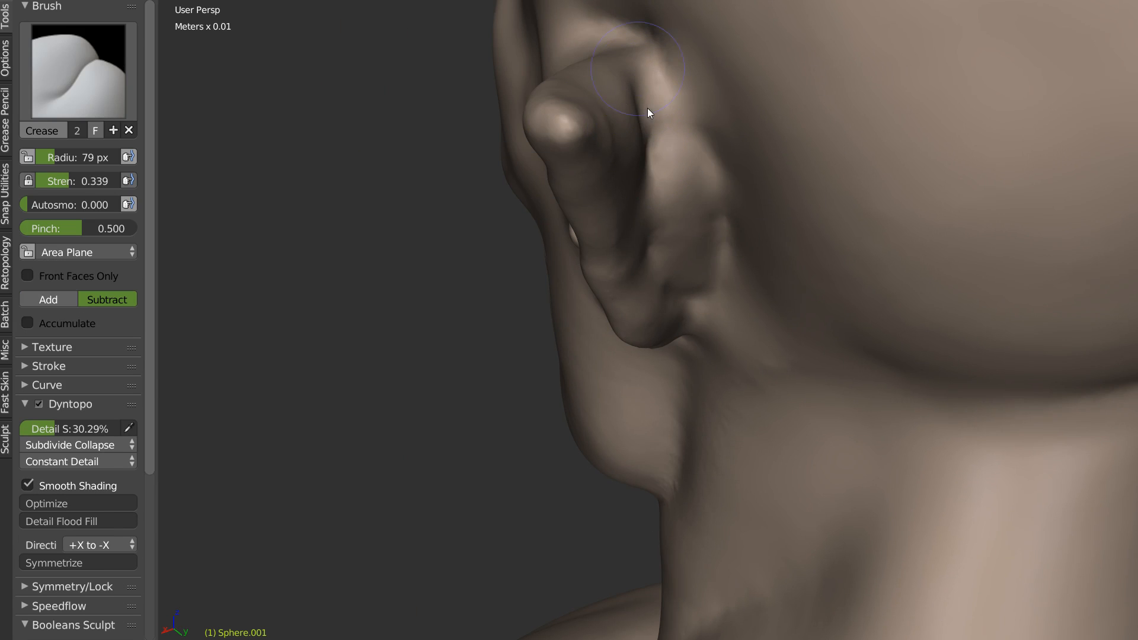
# Step: Carve the junction where the upper ear meets the head with the Crease brush, and smooth the seam
pyautogui.moveTo(635, 109)
pyautogui.mouseDown(button='middle')
pyautogui.moveTo(769, 151)
pyautogui.moveTo(759, 159)
pyautogui.mouseUp(button='middle')
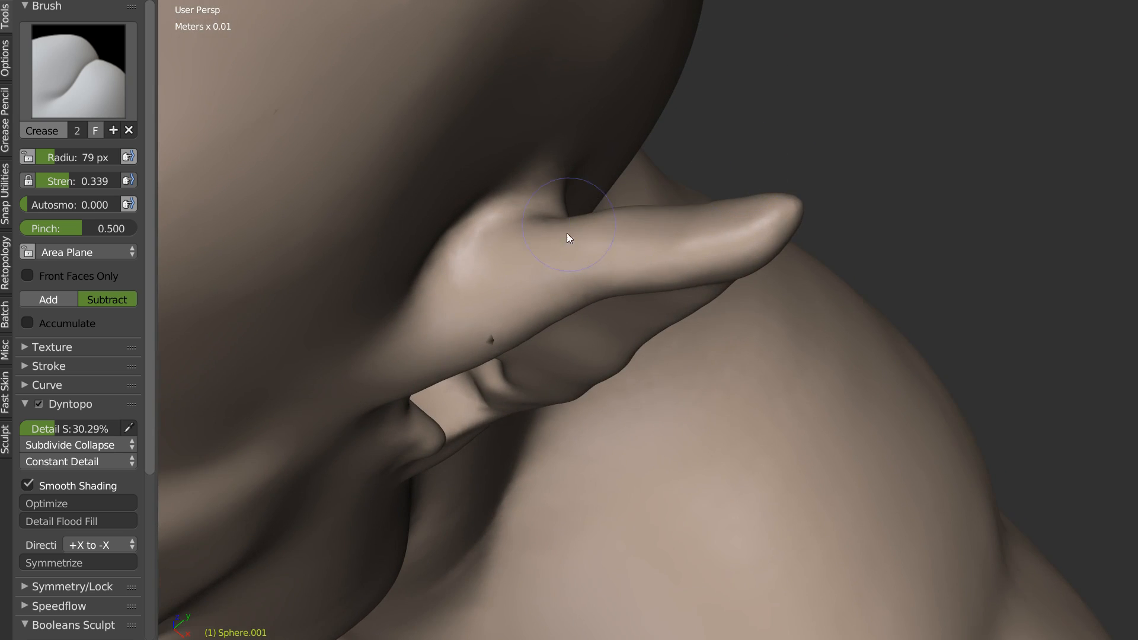
pyautogui.moveTo(567, 233); pyautogui.dragTo(562, 261, button='middle')
pyautogui.moveTo(559, 230)
pyautogui.mouseDown()
pyautogui.moveTo(506, 233)
pyautogui.moveTo(554, 208)
pyautogui.moveTo(460, 227)
pyautogui.mouseUp()
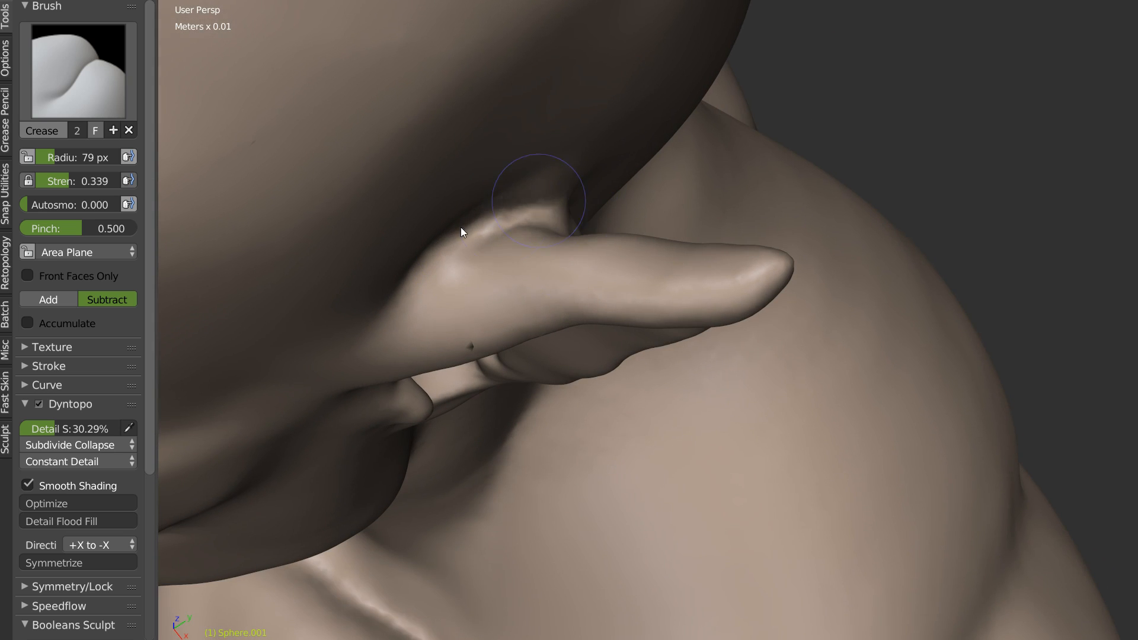
pyautogui.moveTo(567, 218); pyautogui.dragTo(441, 251)
pyautogui.moveTo(533, 220)
pyautogui.keyDown('shift'); pyautogui.mouseDown()
pyautogui.moveTo(553, 223)
pyautogui.moveTo(449, 237)
pyautogui.moveTo(481, 208)
pyautogui.moveTo(346, 293)
pyautogui.moveTo(537, 197)
pyautogui.mouseUp(); pyautogui.keyUp('shift')
# Step: Crease the groove behind the ear from its upper attachment down to the lobe, and smooth its lower part
pyautogui.moveTo(437, 254)
pyautogui.mouseDown(button='middle')
pyautogui.moveTo(439, 163)
pyautogui.moveTo(717, 168)
pyautogui.moveTo(645, 188)
pyautogui.moveTo(564, 149)
pyautogui.mouseUp(button='middle')
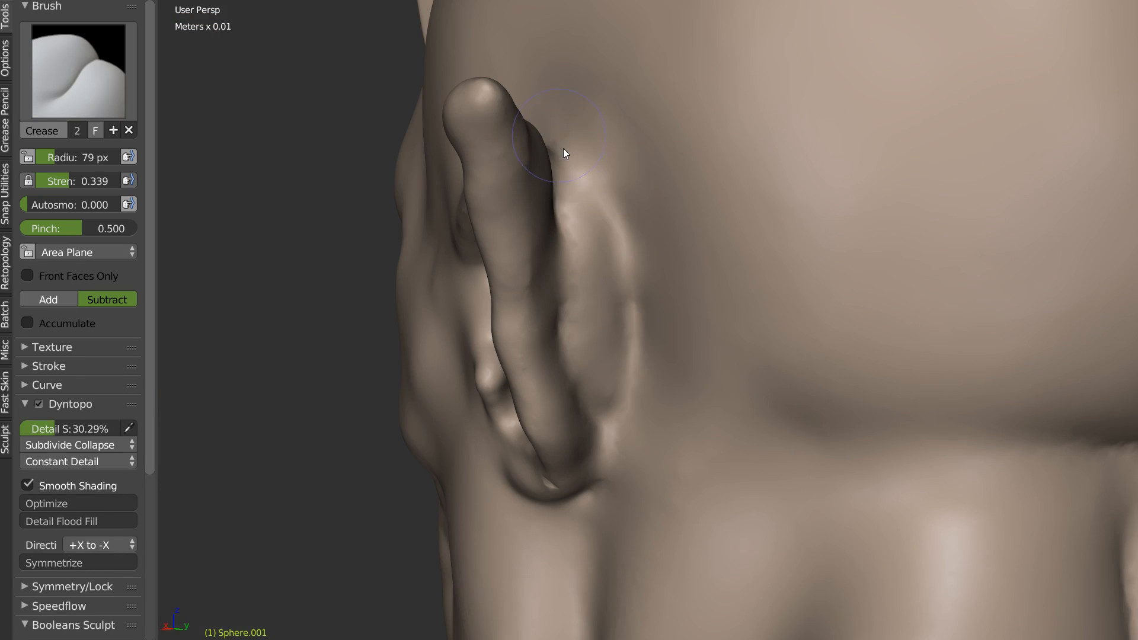
pyautogui.moveTo(589, 181)
pyautogui.mouseDown()
pyautogui.moveTo(610, 203)
pyautogui.moveTo(627, 335)
pyautogui.mouseUp()
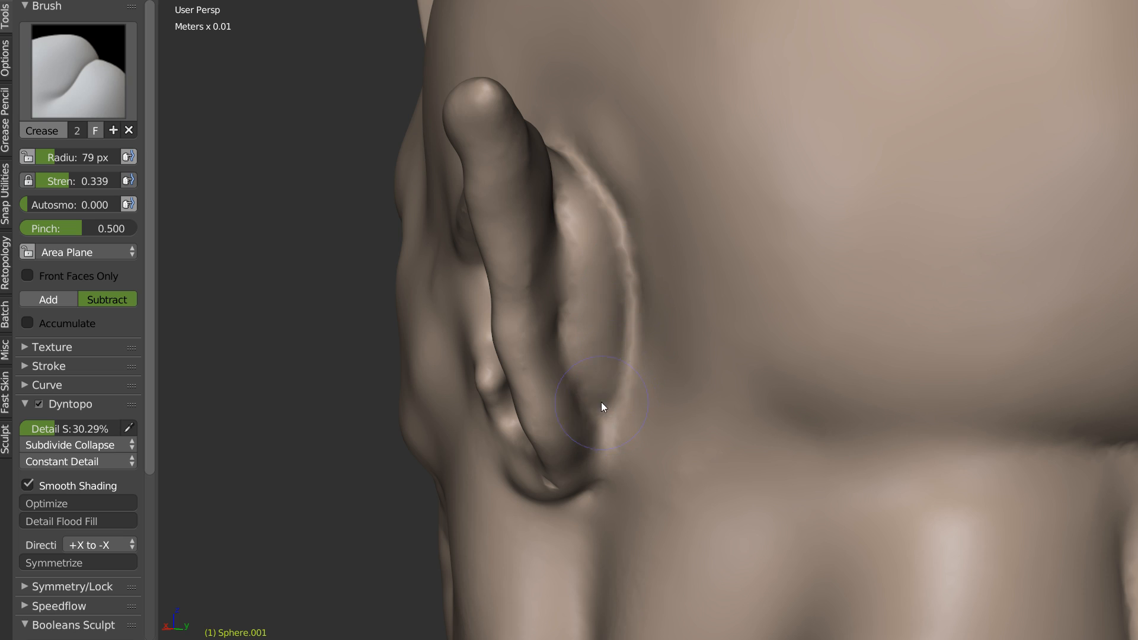
pyautogui.moveTo(634, 375)
pyautogui.mouseDown()
pyautogui.moveTo(610, 398)
pyautogui.moveTo(600, 489)
pyautogui.mouseUp()
pyautogui.moveTo(620, 395)
pyautogui.keyDown('shift'); pyautogui.mouseDown()
pyautogui.moveTo(622, 379)
pyautogui.moveTo(628, 398)
pyautogui.mouseUp(); pyautogui.keyUp('shift')
pyautogui.moveTo(659, 371)
pyautogui.mouseDown(button='middle')
pyautogui.moveTo(725, 353)
pyautogui.moveTo(748, 303)
pyautogui.moveTo(634, 298)
pyautogui.moveTo(723, 249)
pyautogui.moveTo(724, 275)
pyautogui.mouseUp(button='middle')
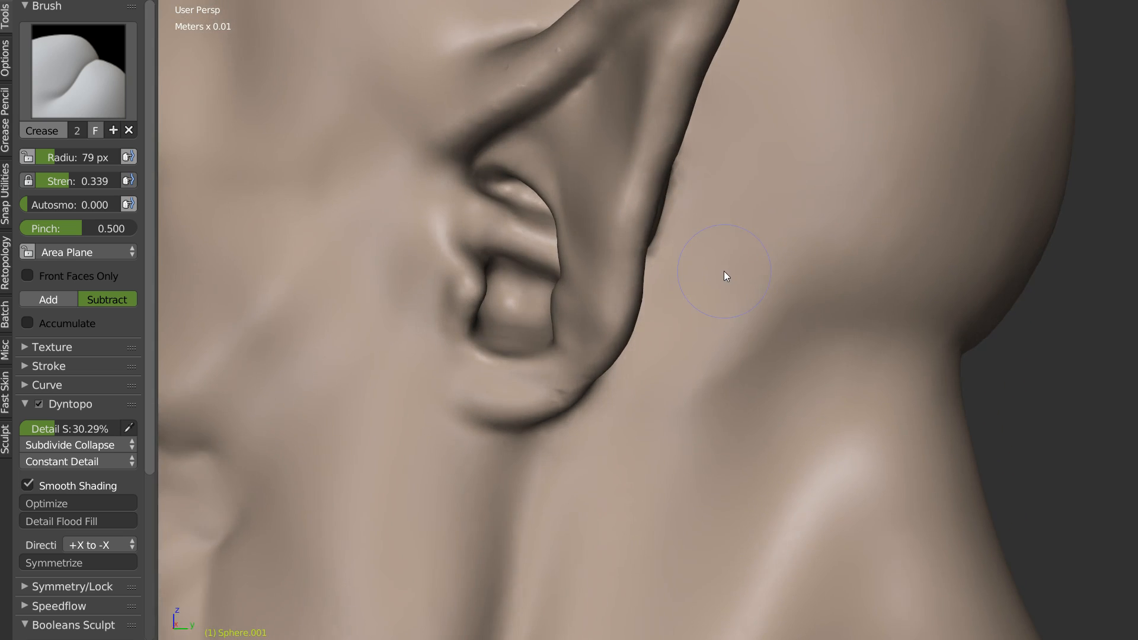
# Step: Set the Snake Hook brush radius to 225 px, and smooth the back of the ear with the Smooth brush
pyautogui.moveTo(807, 237)
pyautogui.mouseDown(button='middle')
pyautogui.moveTo(602, 298)
pyautogui.moveTo(640, 200)
pyautogui.moveTo(653, 219)
pyautogui.moveTo(649, 374)
pyautogui.moveTo(676, 353)
pyautogui.moveTo(599, 330)
pyautogui.moveTo(641, 364)
pyautogui.mouseUp(button='middle')
pyautogui.press('k')
pyautogui.press('f')
pyautogui.click(642, 328)
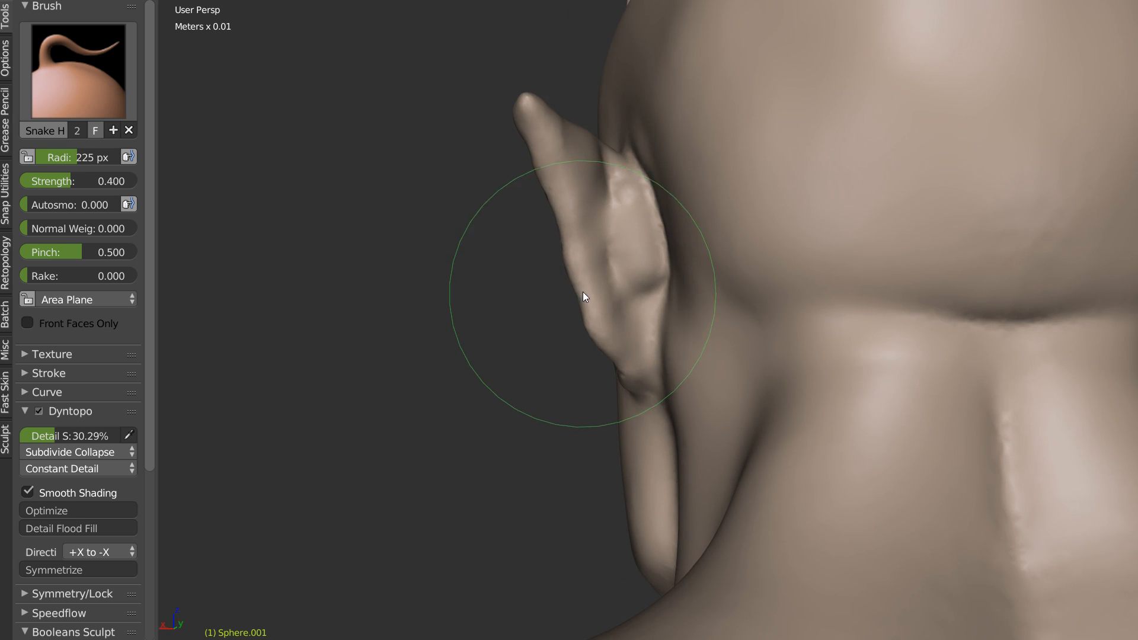
pyautogui.hotkey('shift', 's')
pyautogui.moveTo(624, 189)
pyautogui.mouseDown()
pyautogui.moveTo(656, 267)
pyautogui.moveTo(660, 373)
pyautogui.moveTo(686, 427)
pyautogui.mouseUp()
# Step: Pull the base of the earlobe slightly outward from the head with the Grab brush
pyautogui.hotkey('shift', 'c')
pyautogui.moveTo(711, 328)
pyautogui.mouseDown(button='middle')
pyautogui.moveTo(602, 343)
pyautogui.moveTo(661, 354)
pyautogui.moveTo(545, 332)
pyautogui.mouseUp(button='middle')
pyautogui.scroll(3, 660, 354)
pyautogui.moveTo(569, 338)
pyautogui.keyDown('shift'); pyautogui.mouseDown(button='middle')
pyautogui.moveTo(644, 259)
pyautogui.moveTo(560, 315)
pyautogui.moveTo(589, 351)
pyautogui.moveTo(578, 342)
pyautogui.mouseUp(button='middle'); pyautogui.keyUp('shift')
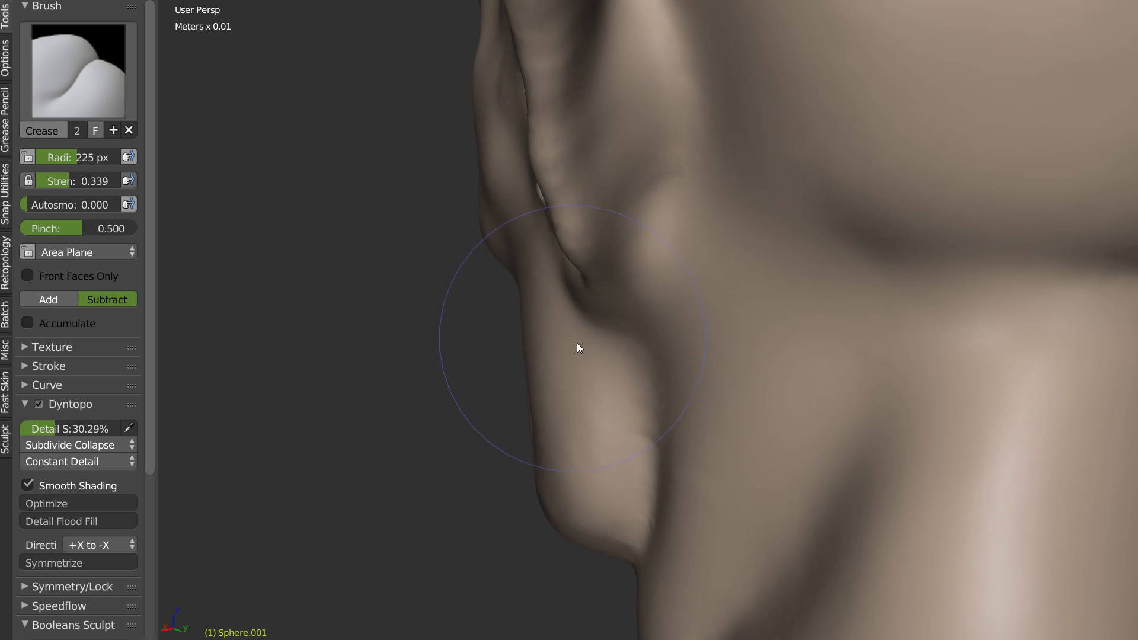
pyautogui.press('g')
pyautogui.moveTo(600, 292); pyautogui.dragTo(575, 310)
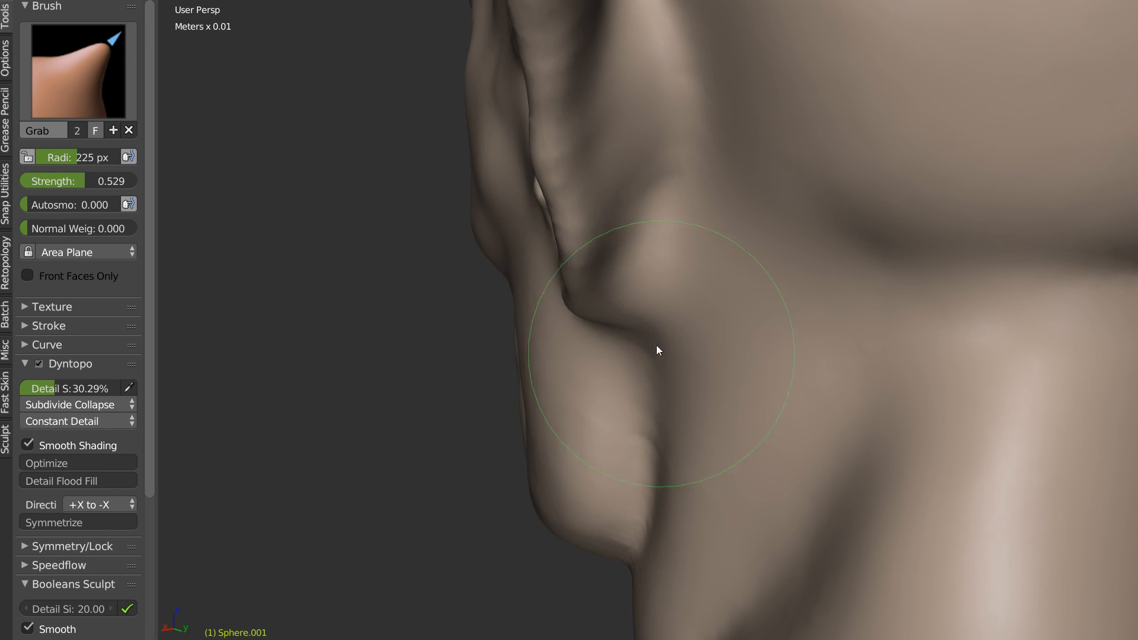
# Step: Set the Crease brush radius to 121 px and crease beneath the earlobe and up along the back of the ear
pyautogui.hotkey('shift', 'c')
pyautogui.moveTo(593, 332); pyautogui.dragTo(635, 301, button='middle')
pyautogui.press('f')
pyautogui.click(569, 322)
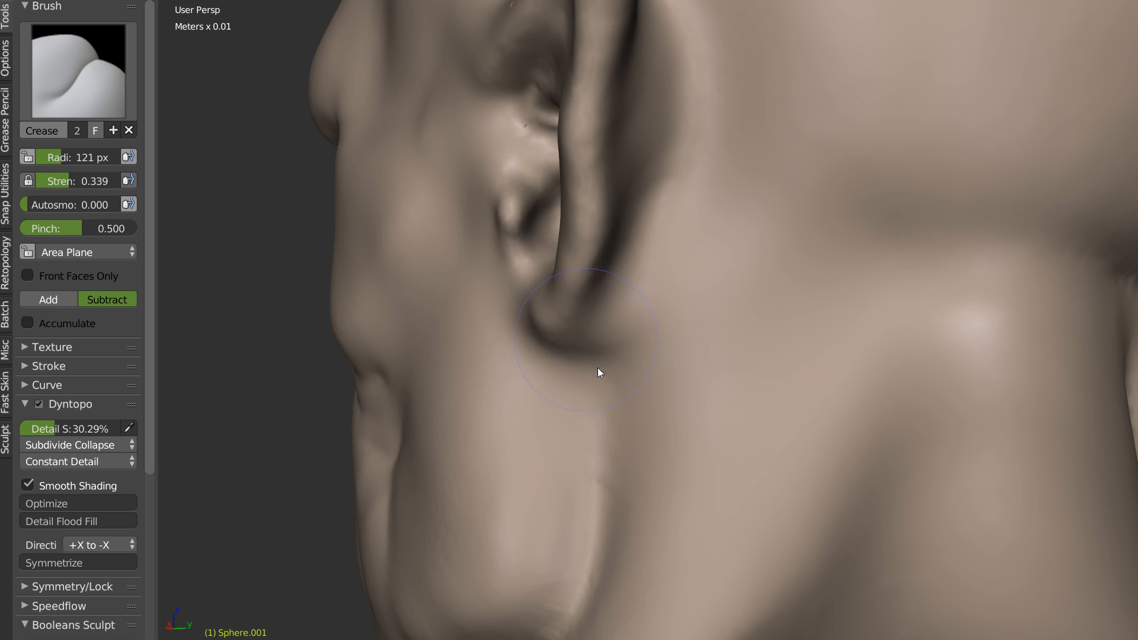
pyautogui.moveTo(594, 350); pyautogui.dragTo(607, 315)
pyautogui.moveTo(642, 270); pyautogui.dragTo(628, 218, button='middle')
pyautogui.moveTo(620, 274)
pyautogui.mouseDown()
pyautogui.moveTo(658, 226)
pyautogui.moveTo(677, 109)
pyautogui.moveTo(678, 128)
pyautogui.mouseUp()
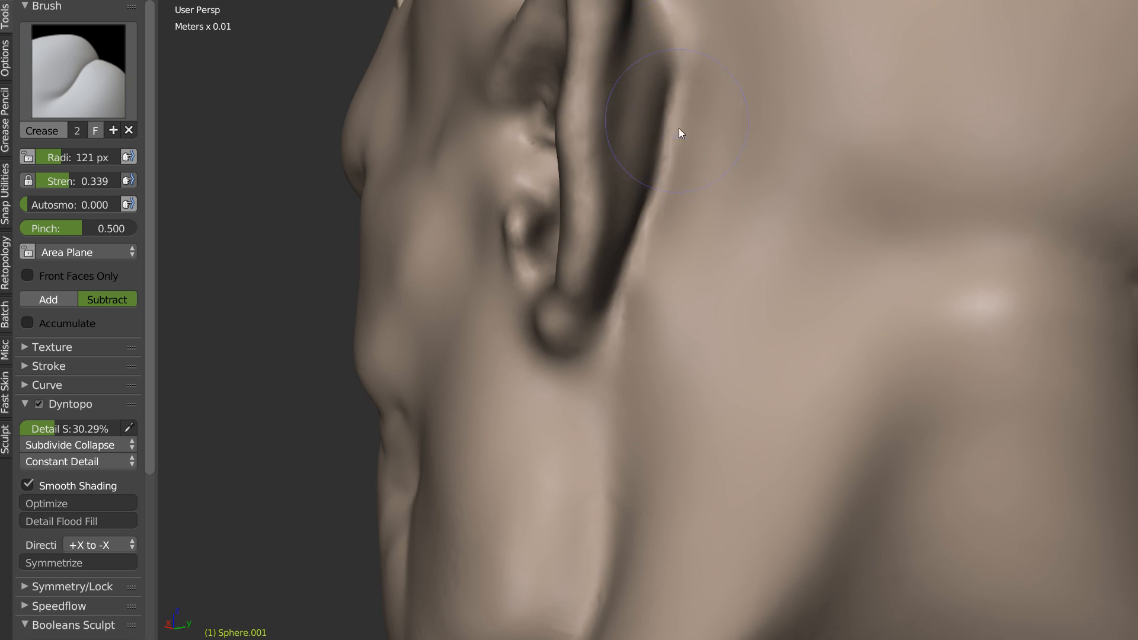
# Step: Deepen the crease between the back of the ear and the head with repeated downward strokes
pyautogui.moveTo(691, 105); pyautogui.dragTo(719, 117, button='middle')
pyautogui.moveTo(615, 101); pyautogui.dragTo(674, 119, button='middle')
pyautogui.moveTo(630, 106)
pyautogui.mouseDown()
pyautogui.moveTo(658, 89)
pyautogui.moveTo(612, 143)
pyautogui.moveTo(612, 190)
pyautogui.moveTo(672, 316)
pyautogui.mouseUp()
pyautogui.moveTo(671, 310); pyautogui.dragTo(724, 290, button='middle')
pyautogui.moveTo(669, 193); pyautogui.dragTo(653, 314)
pyautogui.moveTo(670, 228)
pyautogui.mouseDown()
pyautogui.moveTo(630, 346)
pyautogui.moveTo(624, 422)
pyautogui.moveTo(684, 160)
pyautogui.moveTo(658, 207)
pyautogui.moveTo(667, 152)
pyautogui.moveTo(653, 277)
pyautogui.mouseUp()
# Step: Crease the fold on the lower back of the ear and the lower part of the inner ear bowl
pyautogui.moveTo(657, 278)
pyautogui.mouseDown(button='middle')
pyautogui.moveTo(717, 276)
pyautogui.moveTo(649, 261)
pyautogui.mouseUp(button='middle')
pyautogui.moveTo(649, 178); pyautogui.dragTo(576, 212, button='middle')
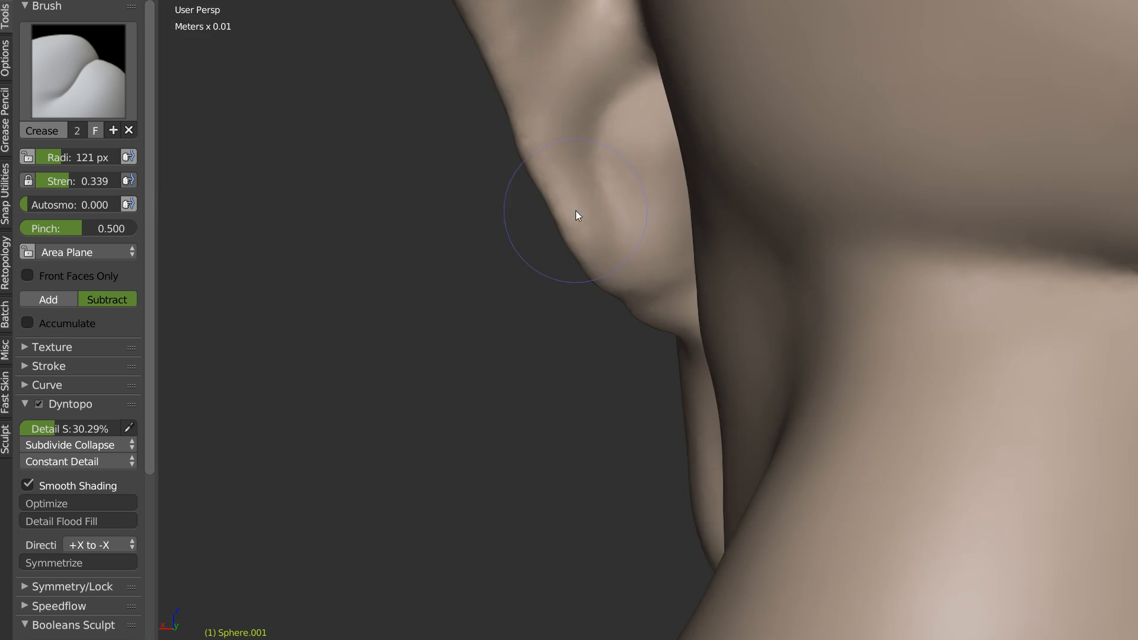
pyautogui.moveTo(635, 189); pyautogui.dragTo(620, 234)
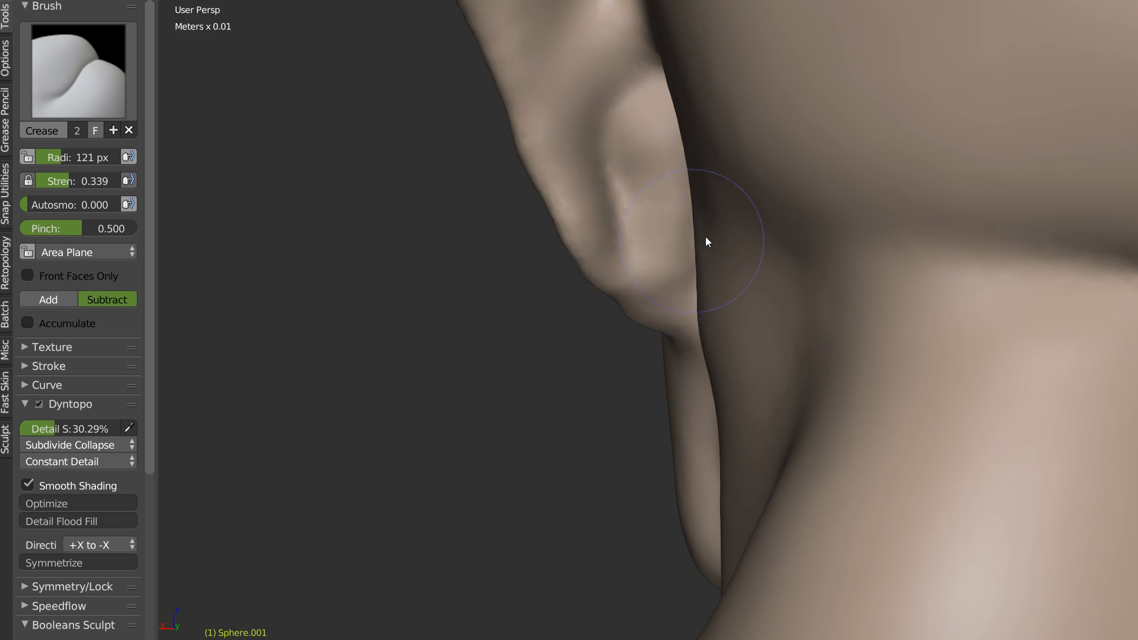
pyautogui.moveTo(706, 240); pyautogui.dragTo(615, 244, button='middle')
pyautogui.moveTo(642, 287); pyautogui.dragTo(545, 277, button='middle')
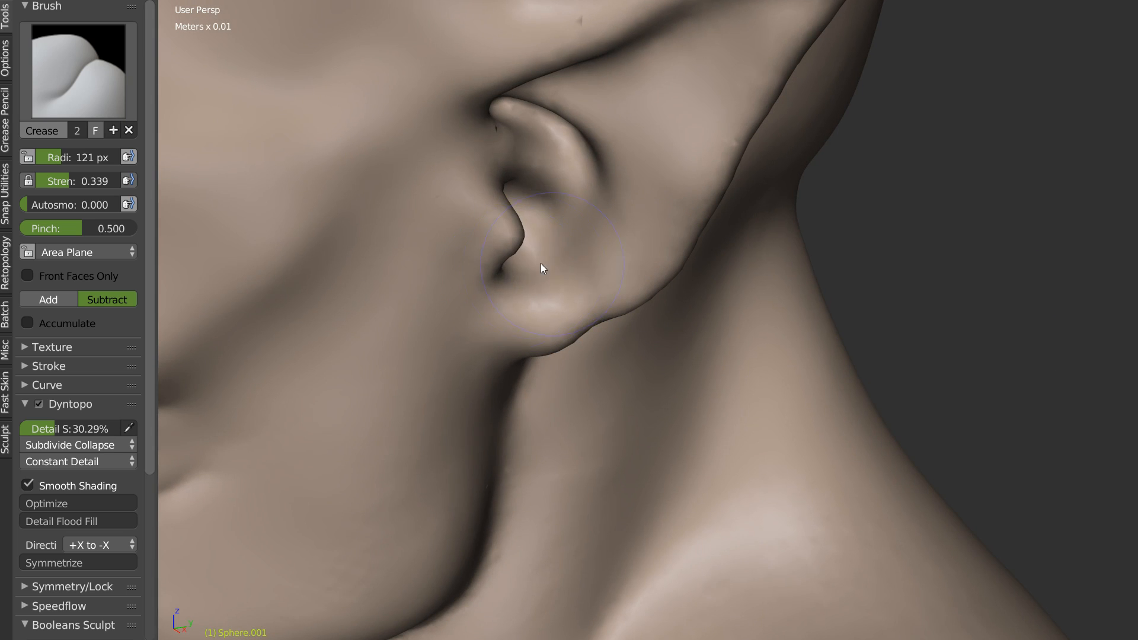
pyautogui.moveTo(559, 247)
pyautogui.mouseDown()
pyautogui.moveTo(581, 239)
pyautogui.moveTo(538, 262)
pyautogui.mouseUp()
# Step: Define the upper back of the ear with short Crease strokes near the head, and extend the crease upward
pyautogui.moveTo(539, 261)
pyautogui.mouseDown(button='middle')
pyautogui.moveTo(545, 207)
pyautogui.moveTo(681, 212)
pyautogui.moveTo(623, 208)
pyautogui.mouseUp(button='middle')
pyautogui.moveTo(610, 130); pyautogui.dragTo(645, 167)
pyautogui.moveTo(645, 167); pyautogui.dragTo(598, 156, button='middle')
pyautogui.moveTo(601, 98)
pyautogui.mouseDown()
pyautogui.moveTo(639, 154)
pyautogui.moveTo(613, 129)
pyautogui.moveTo(620, 163)
pyautogui.mouseUp()
pyautogui.moveTo(599, 73); pyautogui.dragTo(609, 109)
pyautogui.hotkey('shift', 's')
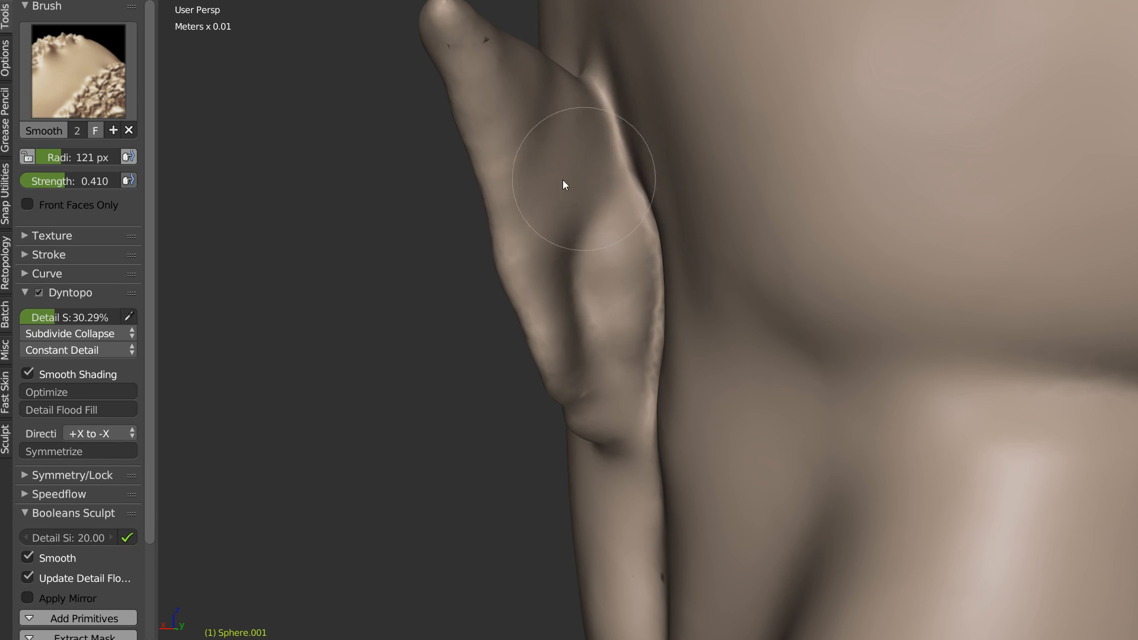
pyautogui.hotkey('shift', 'c')
pyautogui.moveTo(600, 179)
pyautogui.mouseDown(button='middle')
pyautogui.moveTo(736, 194)
pyautogui.moveTo(689, 219)
pyautogui.moveTo(648, 130)
pyautogui.moveTo(586, 170)
pyautogui.mouseUp(button='middle')
pyautogui.moveTo(560, 237)
pyautogui.mouseDown()
pyautogui.moveTo(546, 184)
pyautogui.moveTo(570, 127)
pyautogui.mouseUp()
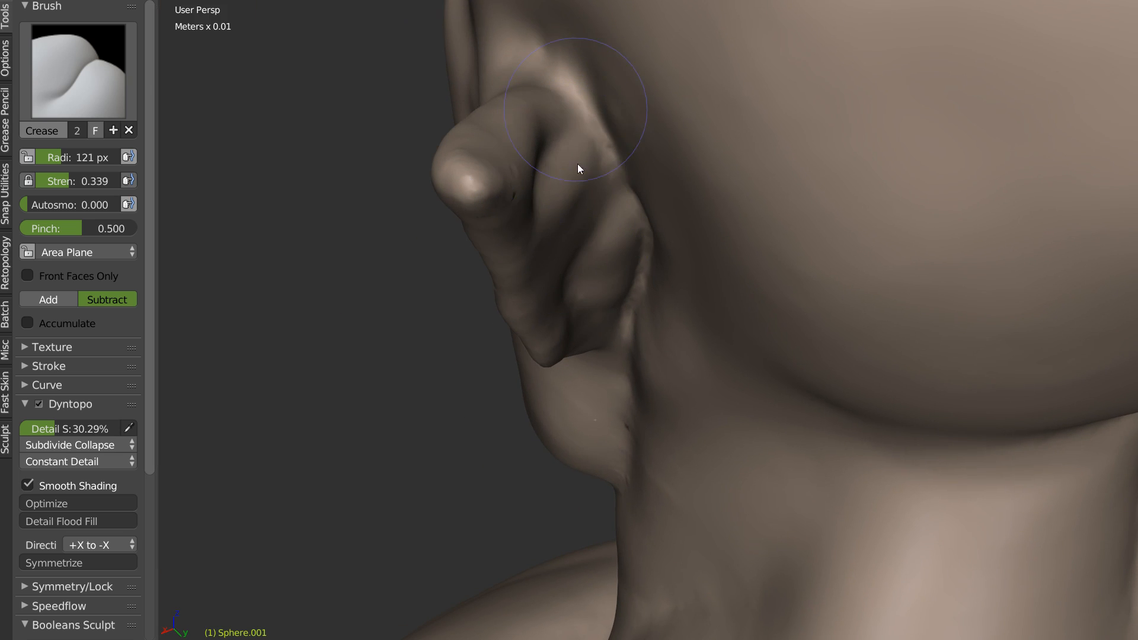
# Step: Build up the back of the ear alongside the head with the SculptDraw brush, and smooth the added volume
pyautogui.press('x')
pyautogui.moveTo(589, 231); pyautogui.dragTo(573, 166, button='middle')
pyautogui.moveTo(572, 166)
pyautogui.mouseDown()
pyautogui.moveTo(542, 198)
pyautogui.moveTo(553, 237)
pyautogui.moveTo(574, 122)
pyautogui.moveTo(538, 145)
pyautogui.moveTo(547, 242)
pyautogui.moveTo(612, 287)
pyautogui.moveTo(638, 376)
pyautogui.mouseUp()
pyautogui.press('s')
pyautogui.press('x')
pyautogui.moveTo(648, 284)
pyautogui.mouseDown(button='middle')
pyautogui.moveTo(636, 290)
pyautogui.moveTo(762, 325)
pyautogui.moveTo(617, 307)
pyautogui.moveTo(660, 208)
pyautogui.moveTo(581, 221)
pyautogui.mouseUp(button='middle')
# Step: Sharpen the vertical seam behind the upper ear with Crease strokes, and smooth it down toward the lobe
pyautogui.hotkey('shift', 'c')
pyautogui.moveTo(582, 218)
pyautogui.mouseDown()
pyautogui.moveTo(589, 193)
pyautogui.moveTo(557, 185)
pyautogui.moveTo(608, 142)
pyautogui.moveTo(550, 218)
pyautogui.moveTo(600, 137)
pyautogui.moveTo(583, 45)
pyautogui.mouseUp()
pyautogui.keyDown('shift'); pyautogui.moveTo(591, 180); pyautogui.dragTo(584, 283, button='middle'); pyautogui.keyUp('shift')
pyautogui.moveTo(584, 117); pyautogui.dragTo(590, 257)
pyautogui.press('s')
pyautogui.moveTo(582, 188)
pyautogui.mouseDown()
pyautogui.moveTo(650, 294)
pyautogui.moveTo(670, 396)
pyautogui.mouseUp()
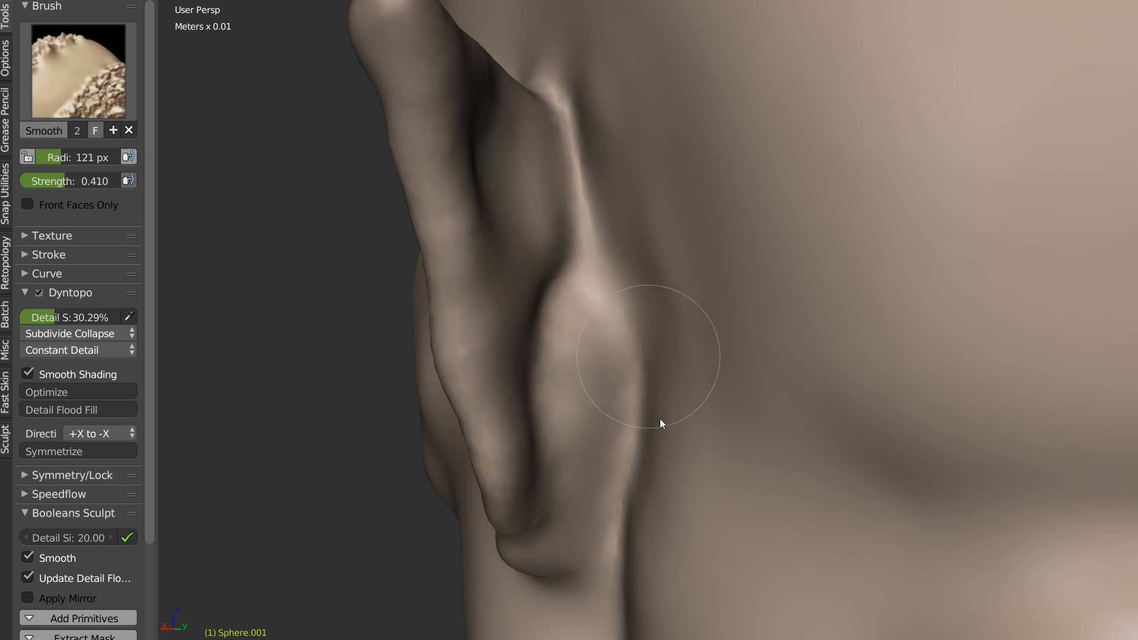
# Step: Crease the lower seam behind the ear down to the lobe, and soften the hollow above it
pyautogui.hotkey('shift', 'c')
pyautogui.moveTo(598, 311)
pyautogui.mouseDown()
pyautogui.moveTo(631, 429)
pyautogui.moveTo(597, 531)
pyautogui.mouseUp()
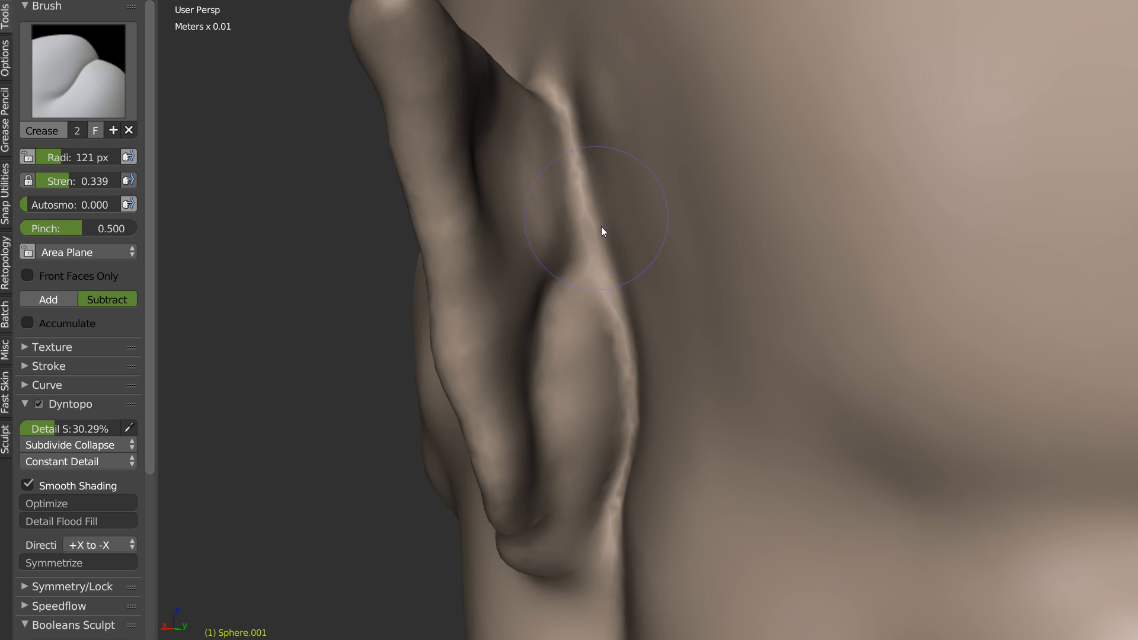
pyautogui.press('s')
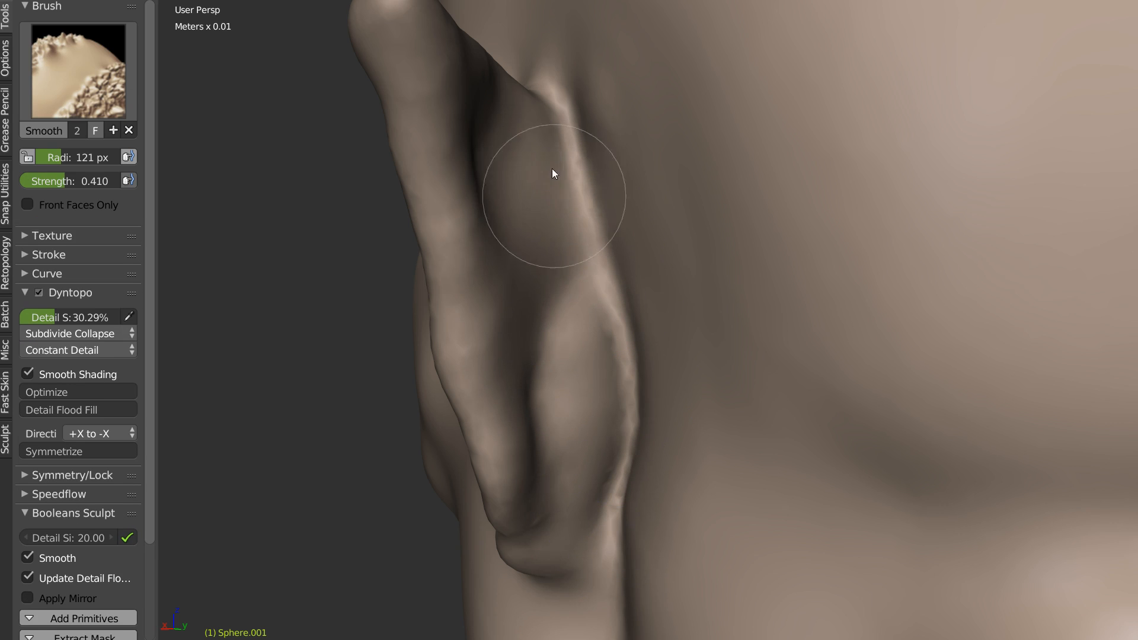
# Step: Crease the upper hollow on the front of the ear above the ear bowl
pyautogui.hotkey('shift', 'c')
pyautogui.scroll(-5, 557, 320)
pyautogui.scroll(-2, 556, 324)
pyautogui.moveTo(557, 324); pyautogui.dragTo(677, 257, button='middle')
pyautogui.scroll(3, 652, 237)
pyautogui.moveTo(558, 177); pyautogui.dragTo(600, 127)
pyautogui.moveTo(600, 126); pyautogui.dragTo(597, 203, button='middle')
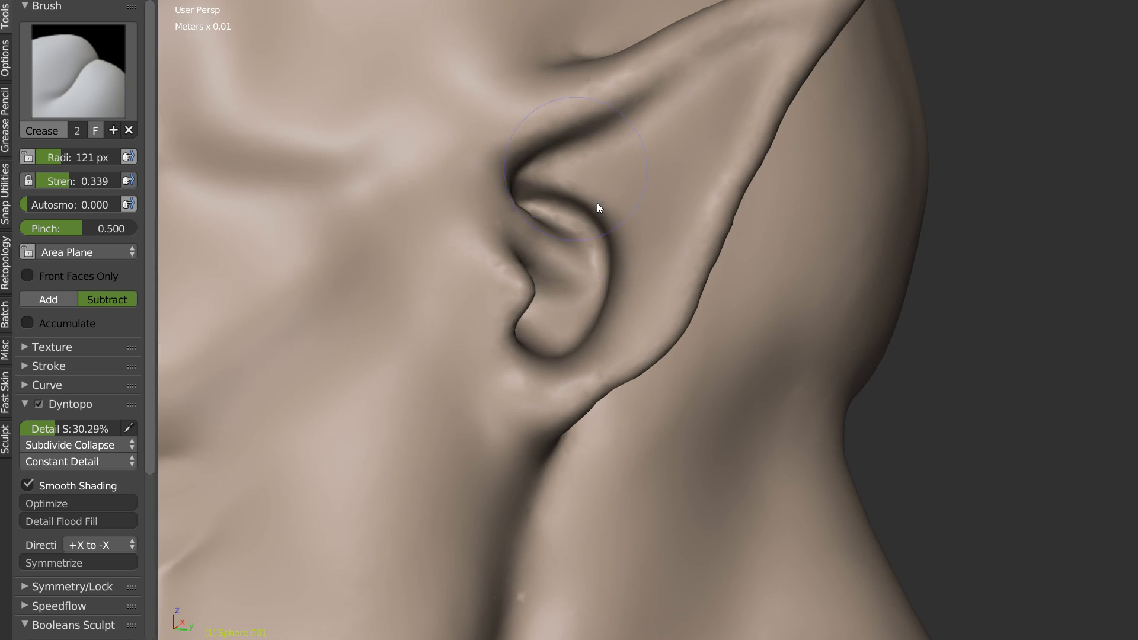
# Step: Sample the Dyntopo detail size from the ear surface, and set the detail size to 13
pyautogui.rightClick(603, 210)
pyautogui.click(442, 119)
pyautogui.click(194, 509)
pyautogui.rightClick(567, 195)
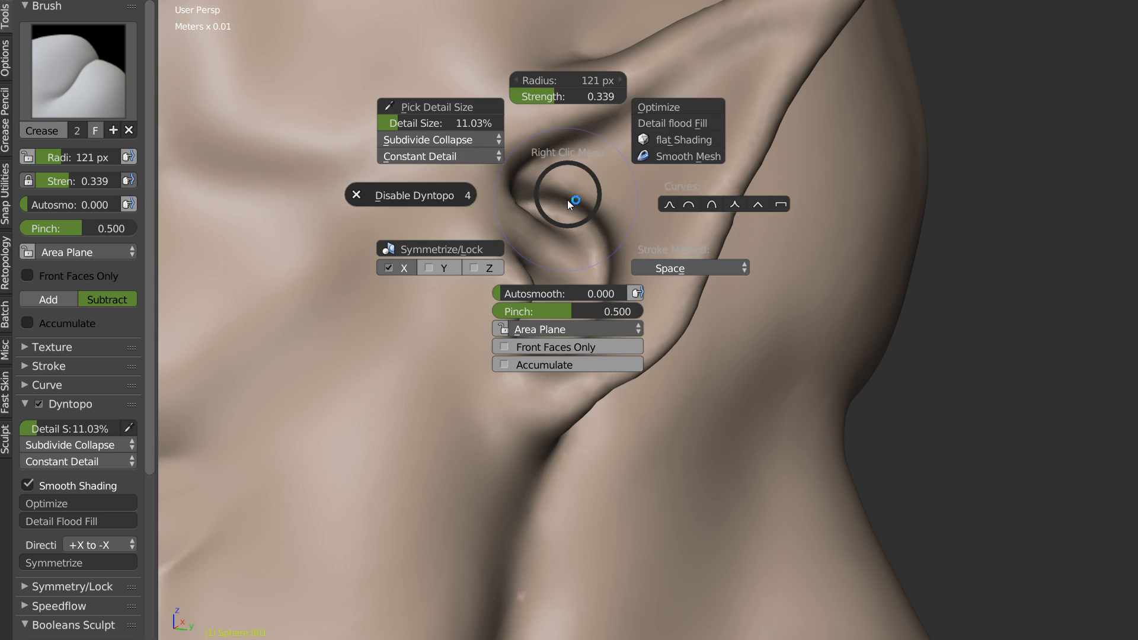
pyautogui.rightClick(549, 192)
pyautogui.rightClick(571, 207)
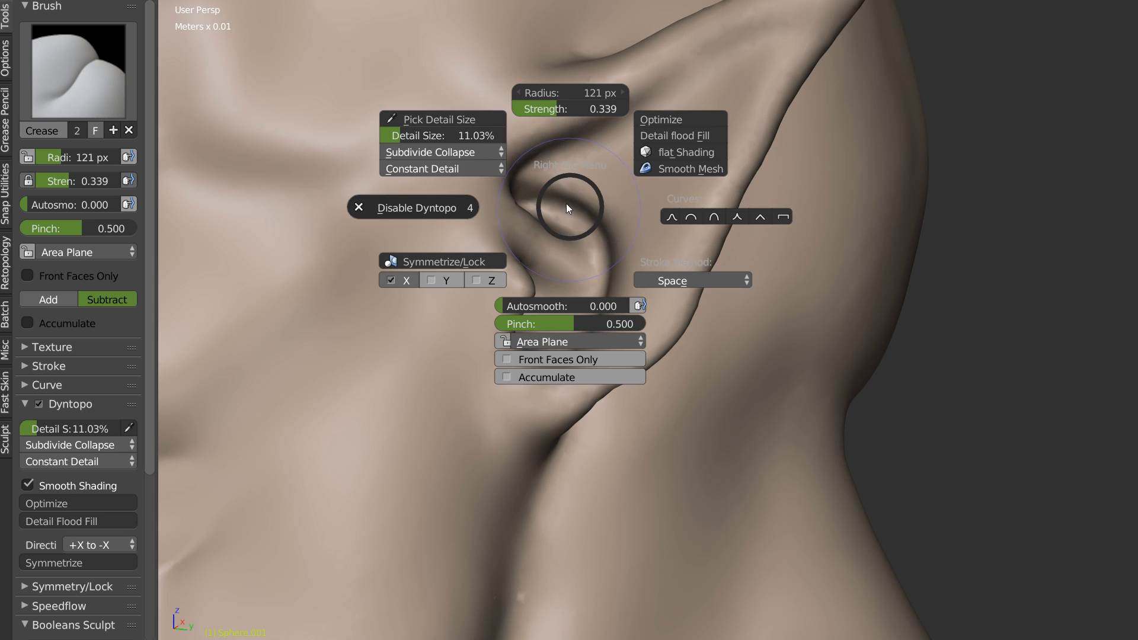
pyautogui.click(449, 136)
pyautogui.write('13')
pyautogui.press('Return')
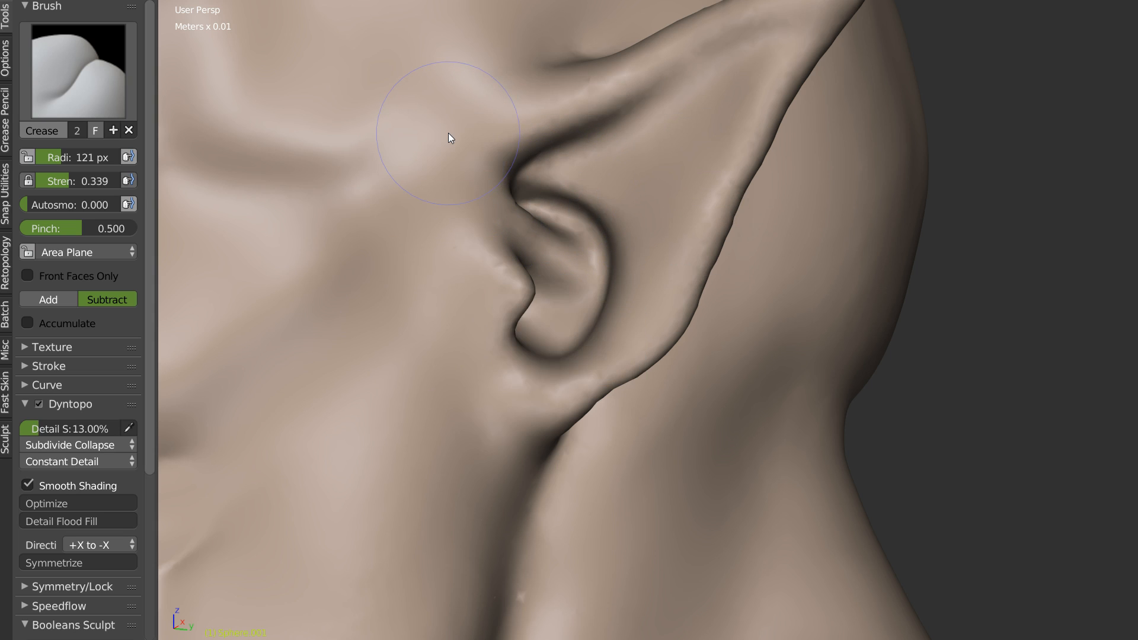
# Step: Crease the small inner fold at the upper part of the ear bowl to sharpen its edges
pyautogui.scroll(1, 602, 191)
pyautogui.moveTo(601, 191); pyautogui.dragTo(593, 189, button='middle')
pyautogui.scroll(3, 593, 190)
pyautogui.moveTo(424, 144); pyautogui.dragTo(432, 96, button='middle')
pyautogui.moveTo(409, 94); pyautogui.dragTo(493, 121)
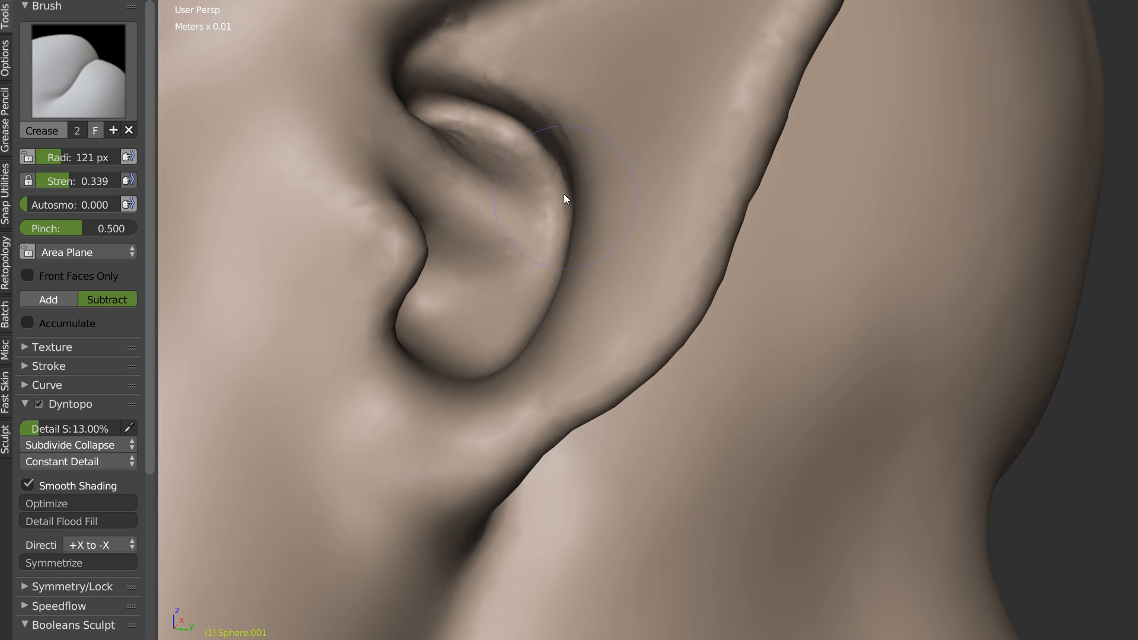
pyautogui.moveTo(564, 194); pyautogui.dragTo(474, 186, button='middle')
pyautogui.moveTo(446, 162)
pyautogui.mouseDown()
pyautogui.moveTo(461, 162)
pyautogui.moveTo(396, 123)
pyautogui.mouseUp()
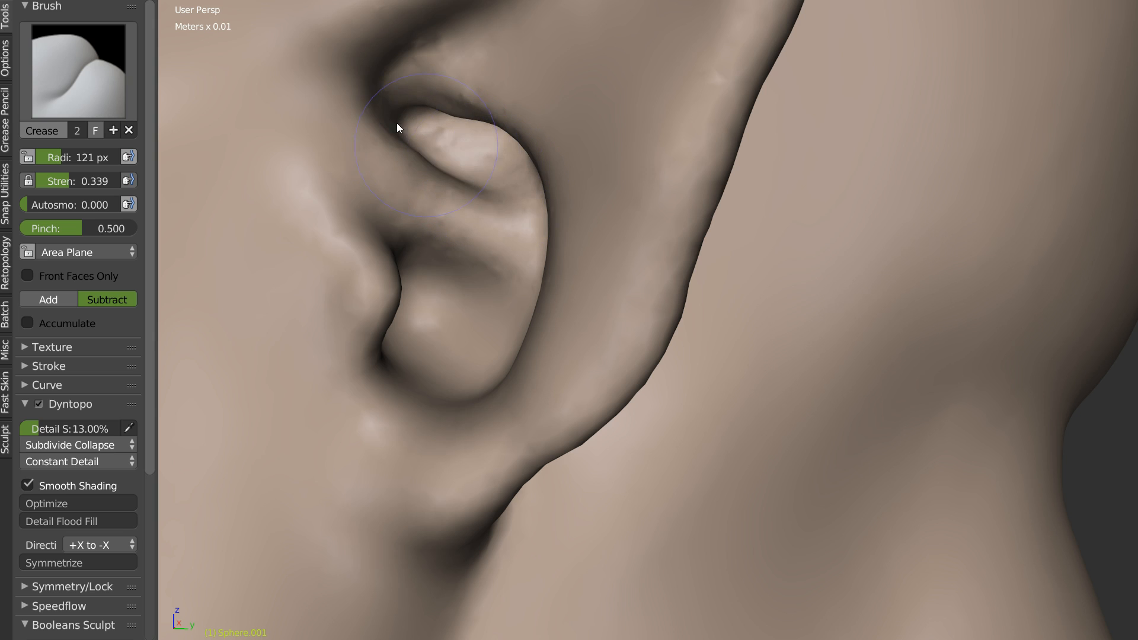
pyautogui.moveTo(419, 106); pyautogui.dragTo(423, 211, button='middle')
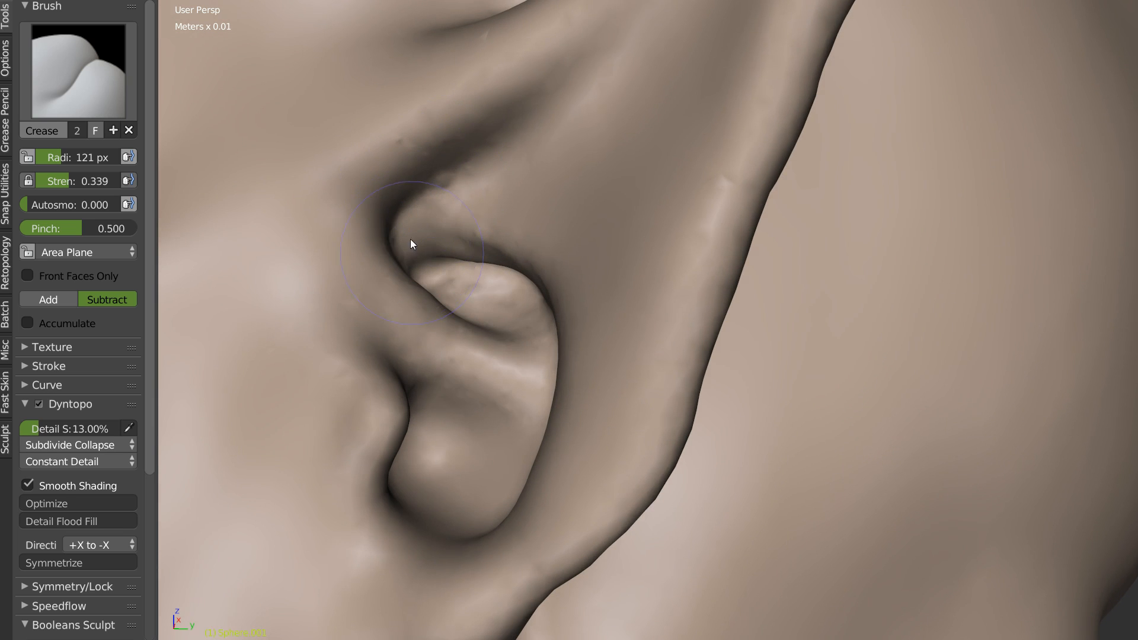
# Step: Deepen the hollow under the ear's upper rim with the Crease brush, and smooth it toward the pointed tip
pyautogui.moveTo(569, 107); pyautogui.dragTo(414, 294, button='middle')
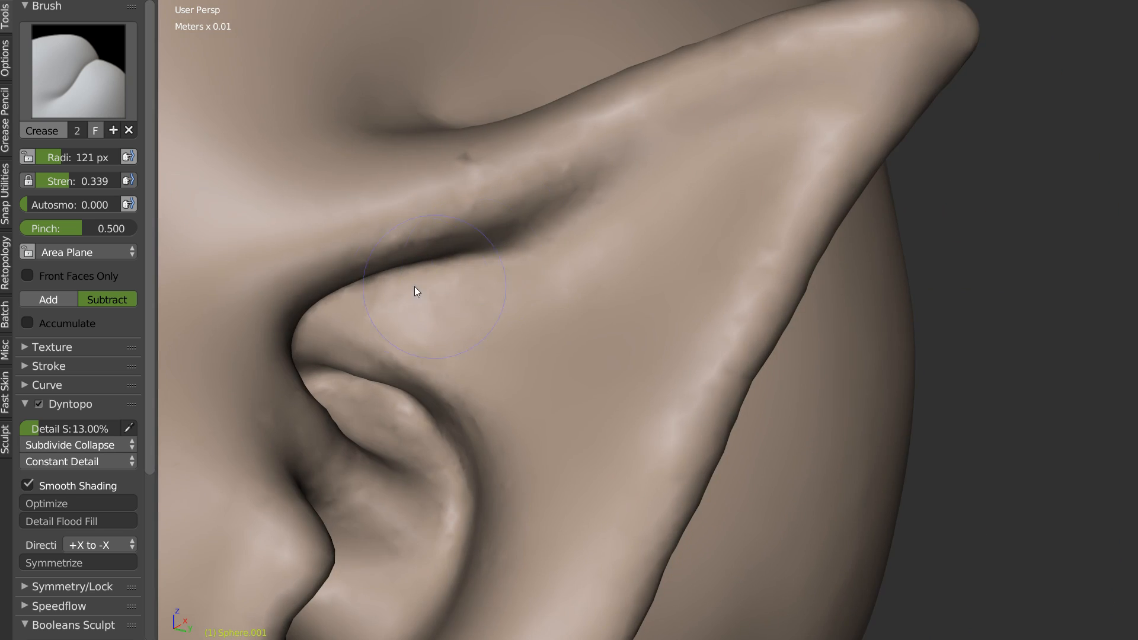
pyautogui.moveTo(595, 185); pyautogui.dragTo(665, 125)
pyautogui.moveTo(694, 116); pyautogui.dragTo(722, 171, button='middle')
pyautogui.moveTo(482, 259)
pyautogui.keyDown('shift'); pyautogui.mouseDown()
pyautogui.moveTo(523, 226)
pyautogui.moveTo(927, 93)
pyautogui.moveTo(818, 130)
pyautogui.mouseUp(); pyautogui.keyUp('shift')
pyautogui.moveTo(863, 166); pyautogui.dragTo(749, 156)
pyautogui.keyDown('shift'); pyautogui.moveTo(668, 268); pyautogui.dragTo(734, 107, button='middle'); pyautogui.keyUp('shift')
pyautogui.moveTo(520, 196)
pyautogui.mouseDown()
pyautogui.moveTo(582, 234)
pyautogui.moveTo(660, 203)
pyautogui.moveTo(666, 130)
pyautogui.moveTo(613, 236)
pyautogui.moveTo(634, 176)
pyautogui.moveTo(628, 197)
pyautogui.moveTo(527, 180)
pyautogui.moveTo(650, 203)
pyautogui.moveTo(691, 172)
pyautogui.mouseUp()
# Step: Crease a long groove inside the outer rim from above the lobe toward the ear tip, and smooth its lower end
pyautogui.press('x')
pyautogui.scroll(-4, 643, 201)
pyautogui.hotkey('shift', 'c')
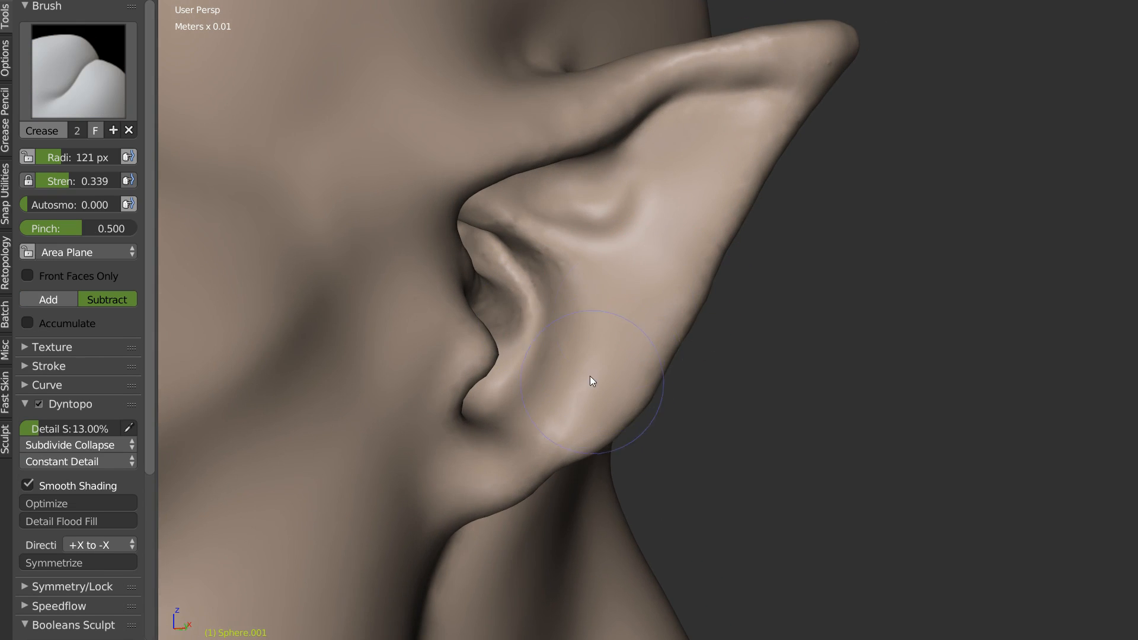
pyautogui.scroll(2, 543, 448)
pyautogui.moveTo(544, 448)
pyautogui.mouseDown()
pyautogui.moveTo(518, 473)
pyautogui.moveTo(633, 336)
pyautogui.moveTo(724, 172)
pyautogui.moveTo(790, 101)
pyautogui.mouseUp()
pyautogui.moveTo(652, 315)
pyautogui.mouseDown()
pyautogui.moveTo(772, 64)
pyautogui.moveTo(731, 184)
pyautogui.moveTo(770, 77)
pyautogui.mouseUp()
pyautogui.moveTo(643, 368)
pyautogui.keyDown('shift'); pyautogui.mouseDown()
pyautogui.moveTo(664, 323)
pyautogui.moveTo(657, 391)
pyautogui.moveTo(546, 461)
pyautogui.moveTo(540, 424)
pyautogui.mouseUp(); pyautogui.keyUp('shift')
# Step: Build up the ridges around the ear bowl and upper fold with the SculptDraw brush, and smooth the outer ear
pyautogui.keyDown('shift'); pyautogui.moveTo(486, 405); pyautogui.dragTo(601, 267, button='middle'); pyautogui.keyUp('shift')
pyautogui.press('x')
pyautogui.moveTo(543, 316); pyautogui.dragTo(523, 327, button='middle')
pyautogui.moveTo(407, 385)
pyautogui.mouseDown()
pyautogui.moveTo(500, 361)
pyautogui.moveTo(532, 328)
pyautogui.moveTo(523, 330)
pyautogui.mouseUp()
pyautogui.moveTo(568, 214)
pyautogui.mouseDown()
pyautogui.moveTo(568, 150)
pyautogui.moveTo(545, 123)
pyautogui.moveTo(526, 325)
pyautogui.moveTo(642, 134)
pyautogui.moveTo(581, 300)
pyautogui.moveTo(641, 181)
pyautogui.mouseUp()
pyautogui.moveTo(641, 180); pyautogui.dragTo(534, 349, button='middle')
pyautogui.moveTo(533, 348)
pyautogui.mouseDown()
pyautogui.moveTo(480, 236)
pyautogui.moveTo(428, 227)
pyautogui.mouseUp()
pyautogui.moveTo(504, 314)
pyautogui.mouseDown(button='middle')
pyautogui.moveTo(555, 246)
pyautogui.moveTo(676, 140)
pyautogui.mouseUp(button='middle')
pyautogui.press('s')
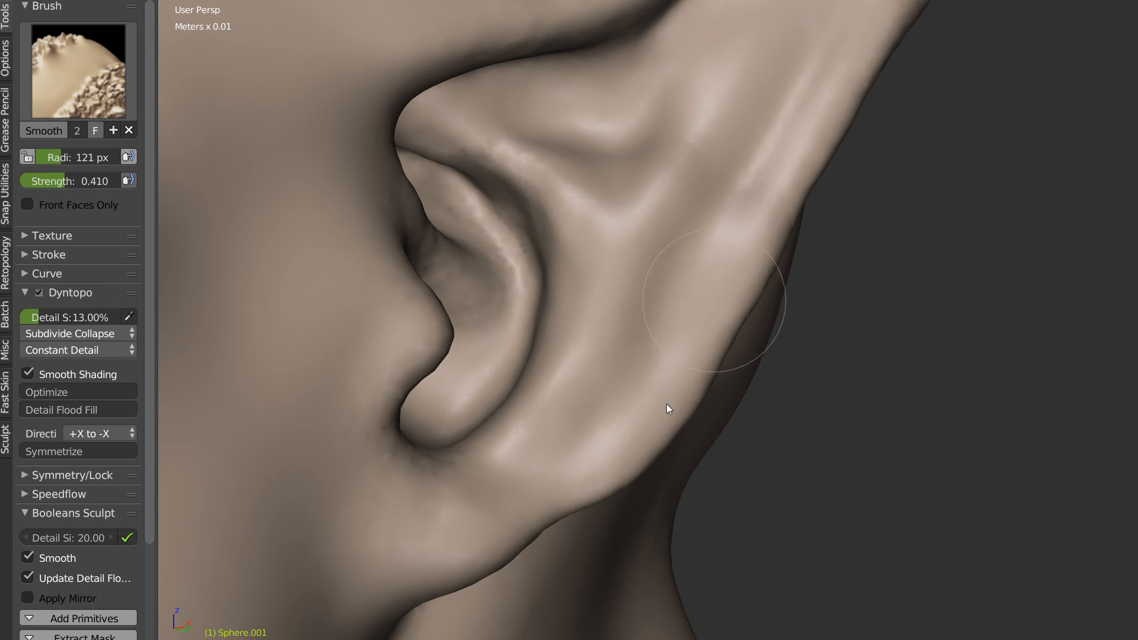
# Step: Crease the edge of the upper inner fold toward the ear tip, and smooth the fold's surface
pyautogui.press('x')
pyautogui.moveTo(757, 173)
pyautogui.mouseDown(button='middle')
pyautogui.moveTo(681, 294)
pyautogui.moveTo(606, 267)
pyautogui.moveTo(506, 291)
pyautogui.moveTo(600, 208)
pyautogui.moveTo(560, 214)
pyautogui.mouseUp(button='middle')
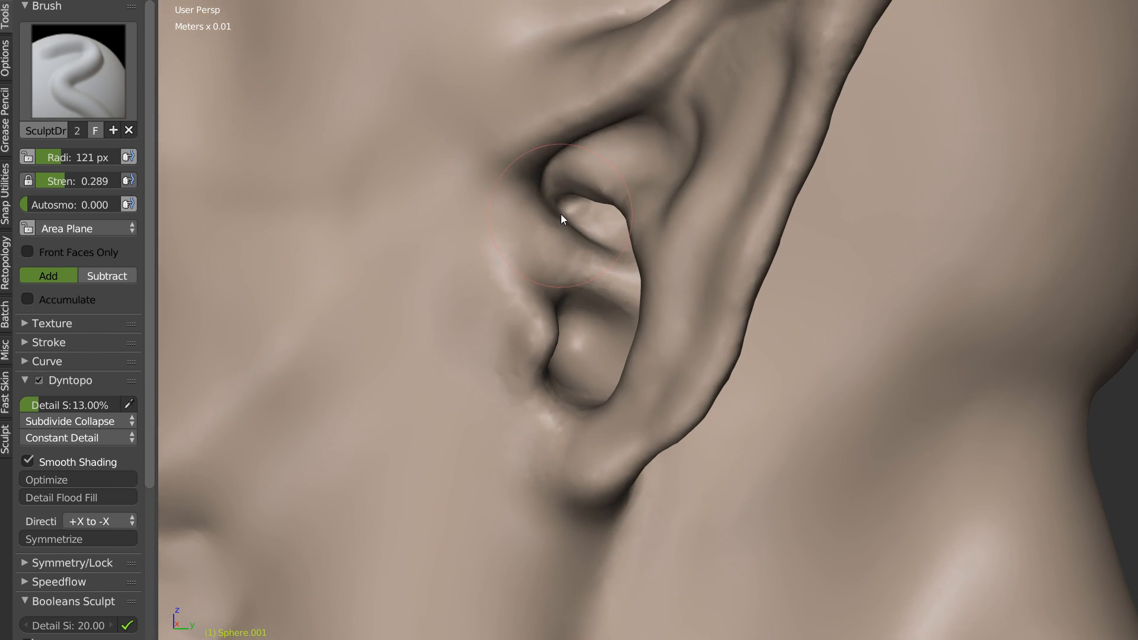
pyautogui.hotkey('shift', 'c')
pyautogui.moveTo(475, 193); pyautogui.dragTo(579, 127, button='middle')
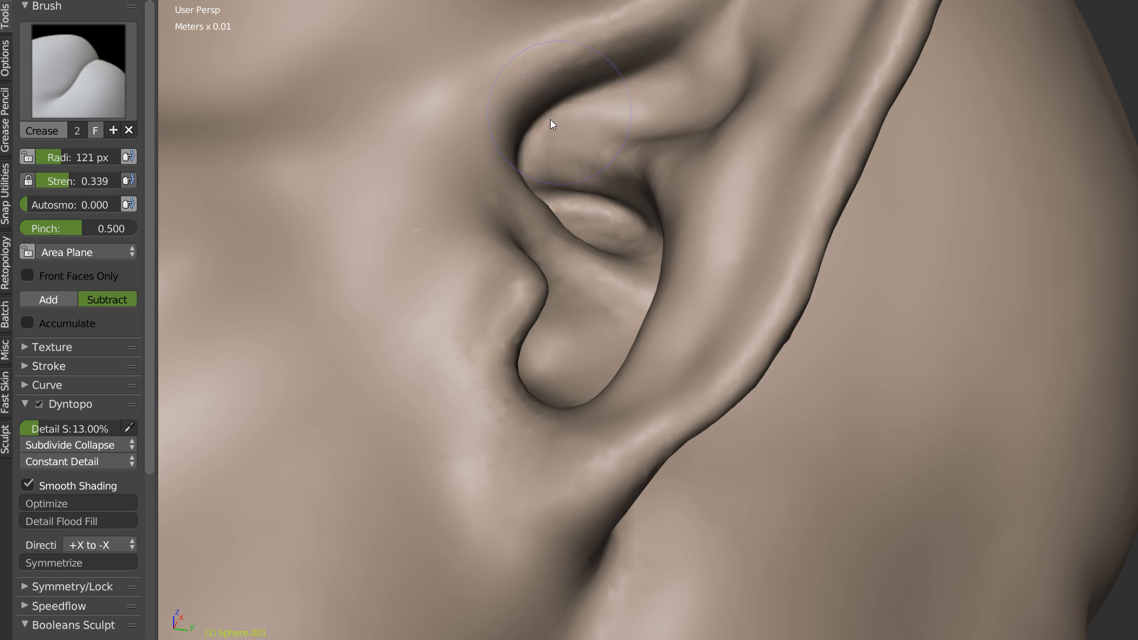
pyautogui.moveTo(671, 65)
pyautogui.mouseDown(button='middle')
pyautogui.moveTo(638, 203)
pyautogui.moveTo(699, 101)
pyautogui.mouseUp(button='middle')
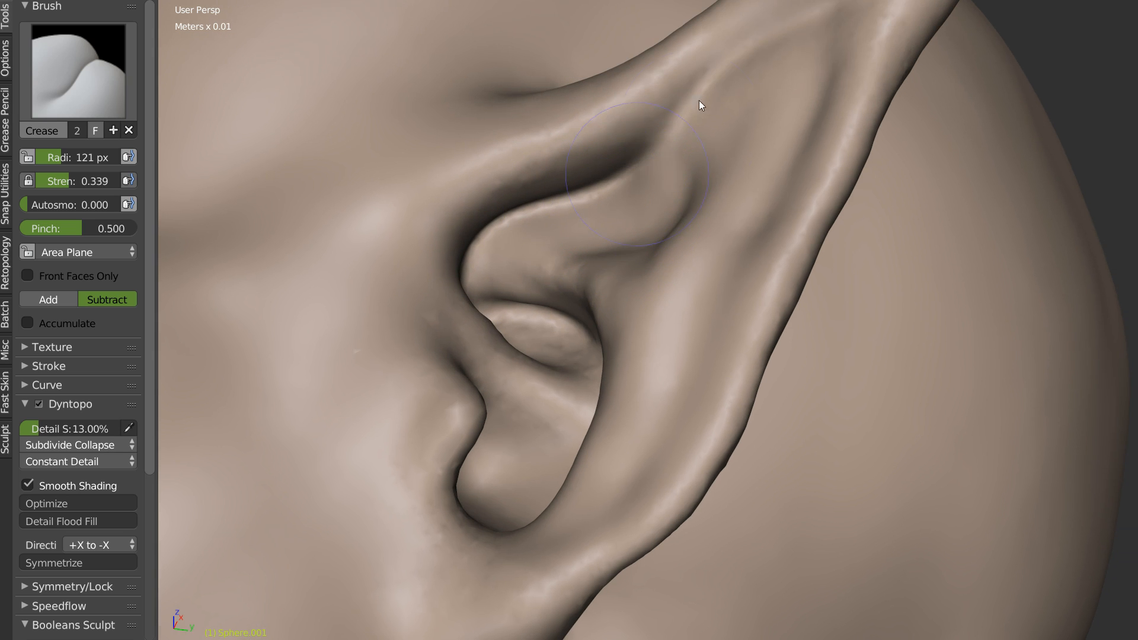
pyautogui.hotkey('shift', 's')
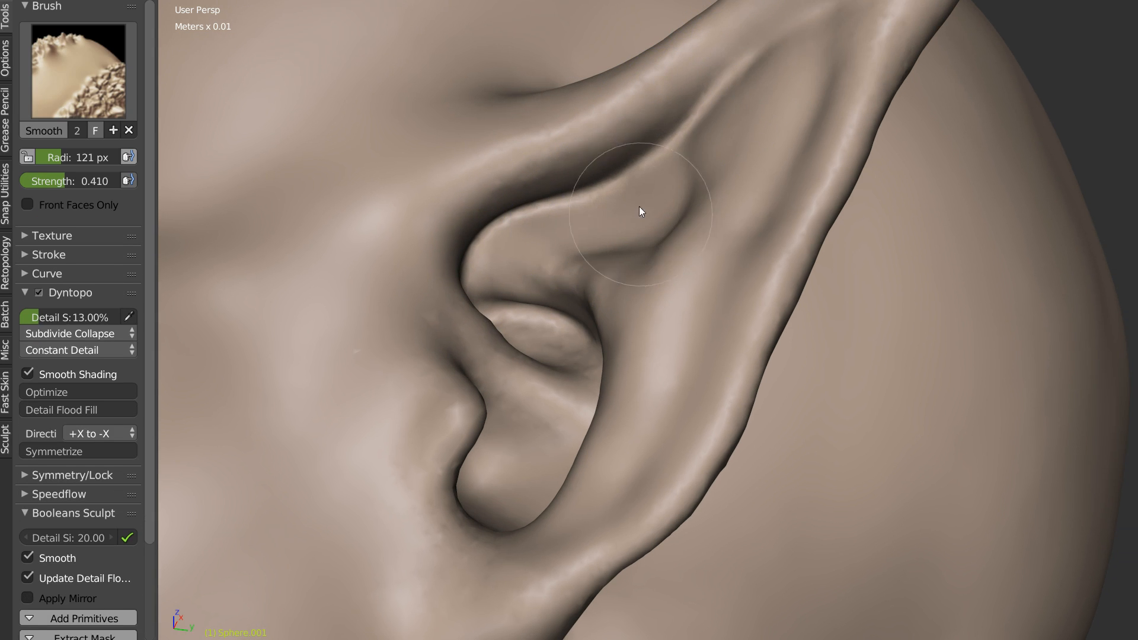
pyautogui.press('k')
pyautogui.moveTo(497, 274)
pyautogui.mouseDown()
pyautogui.moveTo(531, 268)
pyautogui.moveTo(509, 296)
pyautogui.mouseUp()
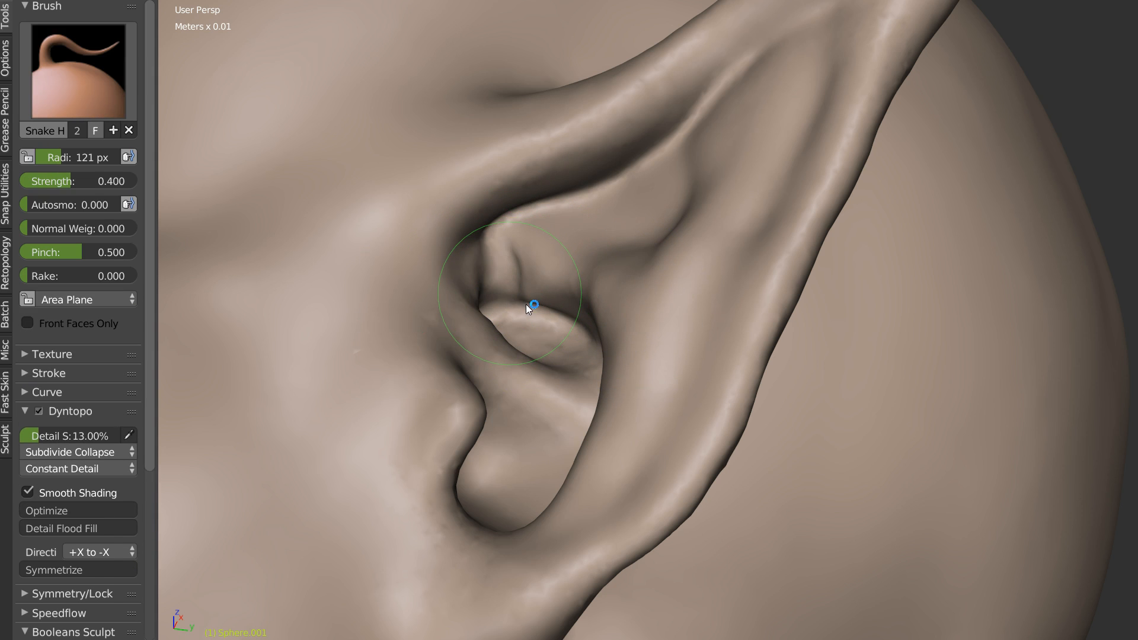
pyautogui.hotkey('ctrl', 'z')
# Step: Build up the inner ridge bordering the ear bowl with a SculptDraw stroke from the upper fold downward
pyautogui.press('x')
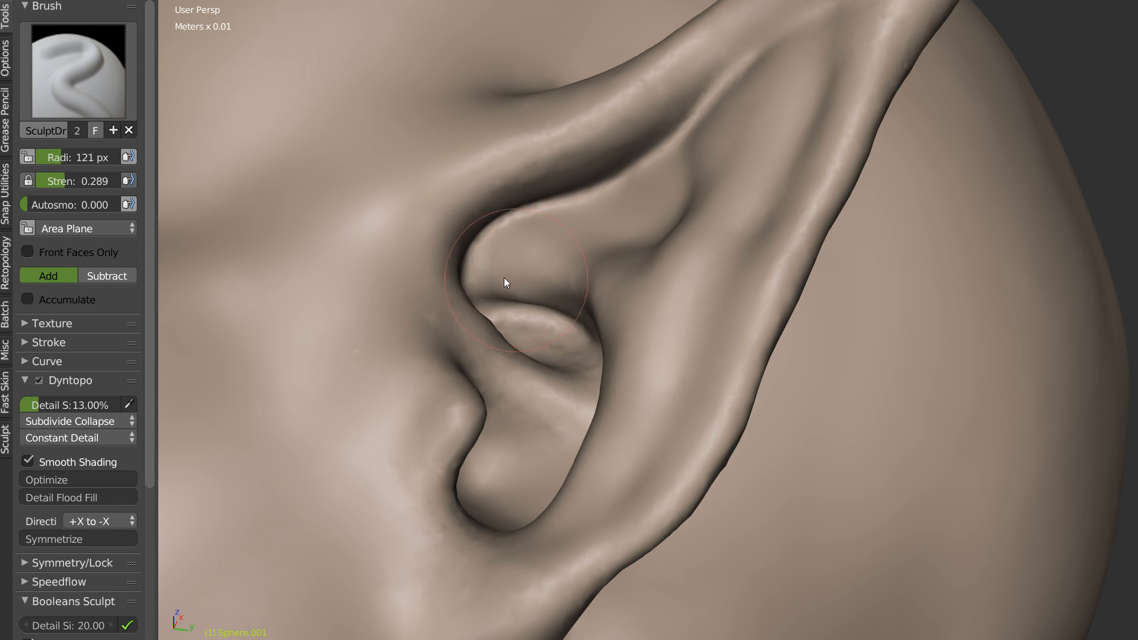
pyautogui.moveTo(508, 292); pyautogui.dragTo(561, 254, button='middle')
pyautogui.moveTo(558, 230); pyautogui.dragTo(637, 378)
pyautogui.moveTo(654, 317); pyautogui.dragTo(617, 351, button='middle')
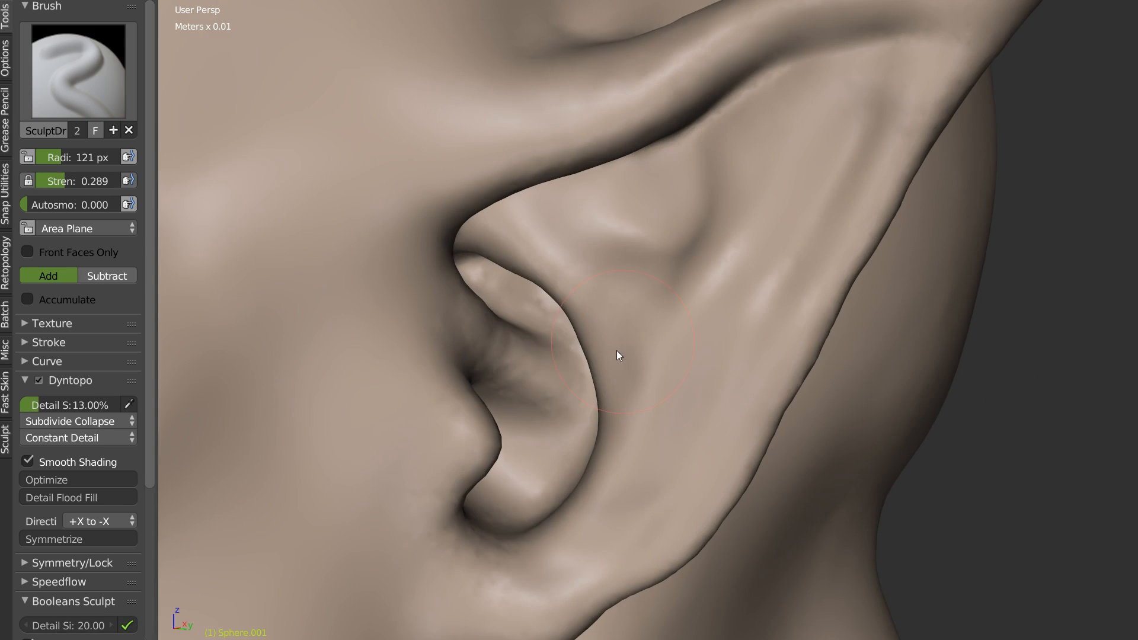
# Step: Pull the outer edge of the ear bowl outward with the Snake Hook brush at 226 px, and smooth the inside of the bowl
pyautogui.press('k')
pyautogui.press('f')
pyautogui.click(640, 332)
pyautogui.moveTo(576, 331)
pyautogui.mouseDown()
pyautogui.moveTo(615, 318)
pyautogui.moveTo(604, 432)
pyautogui.moveTo(564, 517)
pyautogui.moveTo(596, 482)
pyautogui.moveTo(542, 460)
pyautogui.moveTo(599, 447)
pyautogui.moveTo(605, 462)
pyautogui.mouseUp()
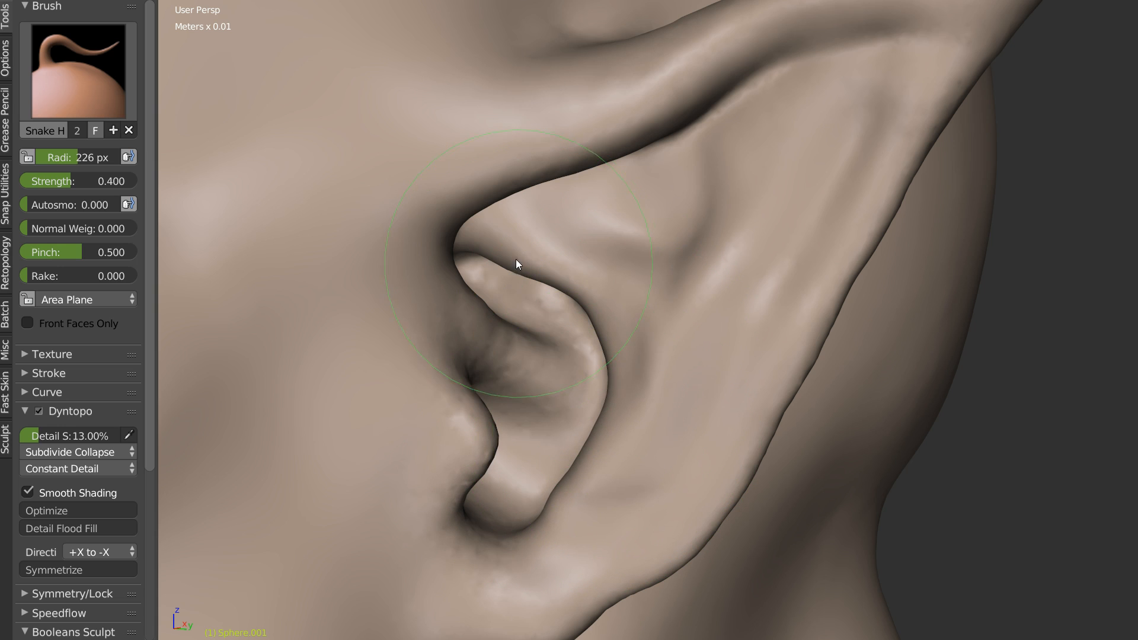
pyautogui.press('s')
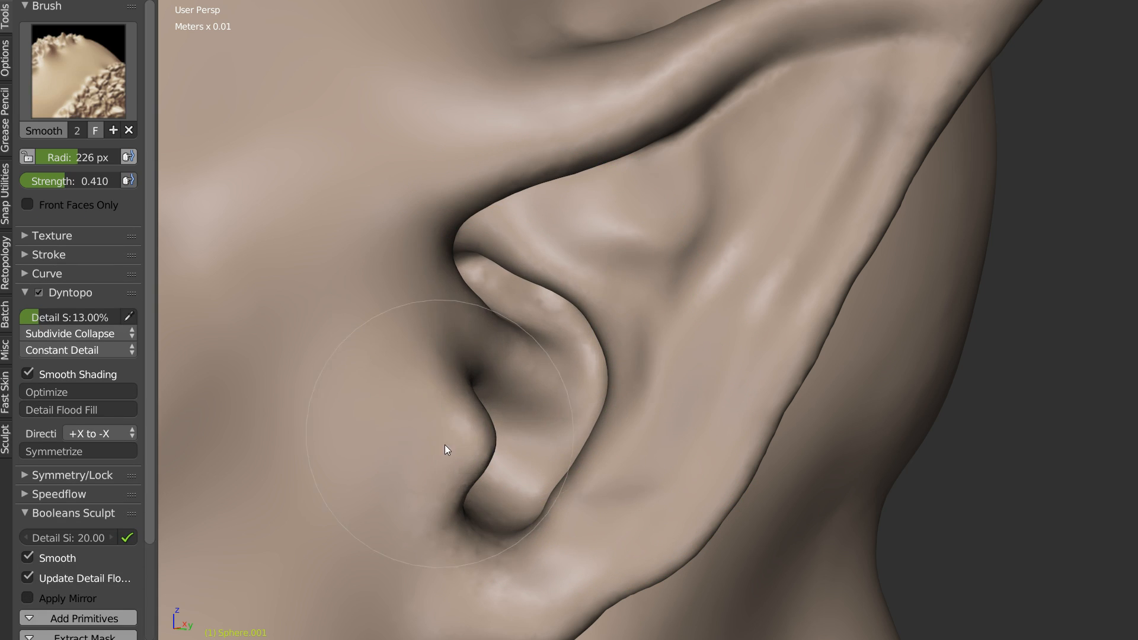
# Step: Reshape the lower ear edge and lobe with Snake Hook strokes below the ear bowl
pyautogui.press('k')
pyautogui.keyDown('shift'); pyautogui.moveTo(526, 454); pyautogui.dragTo(561, 294, button='middle'); pyautogui.keyUp('shift')
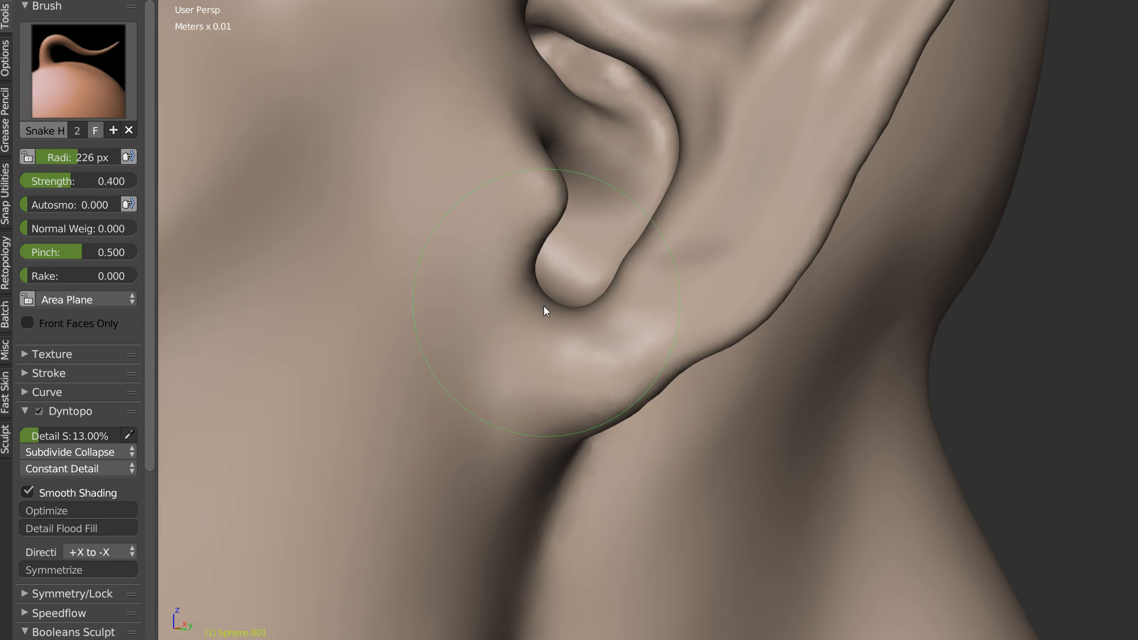
pyautogui.moveTo(650, 208); pyautogui.dragTo(656, 208, button='middle')
pyautogui.moveTo(656, 208)
pyautogui.mouseDown()
pyautogui.moveTo(687, 217)
pyautogui.moveTo(709, 202)
pyautogui.moveTo(859, 238)
pyautogui.moveTo(794, 316)
pyautogui.moveTo(736, 356)
pyautogui.moveTo(806, 288)
pyautogui.moveTo(710, 364)
pyautogui.moveTo(623, 402)
pyautogui.mouseUp()
pyautogui.moveTo(571, 429); pyautogui.dragTo(551, 424)
pyautogui.moveTo(662, 311); pyautogui.dragTo(662, 346, button='middle')
pyautogui.scroll(-3, 663, 346)
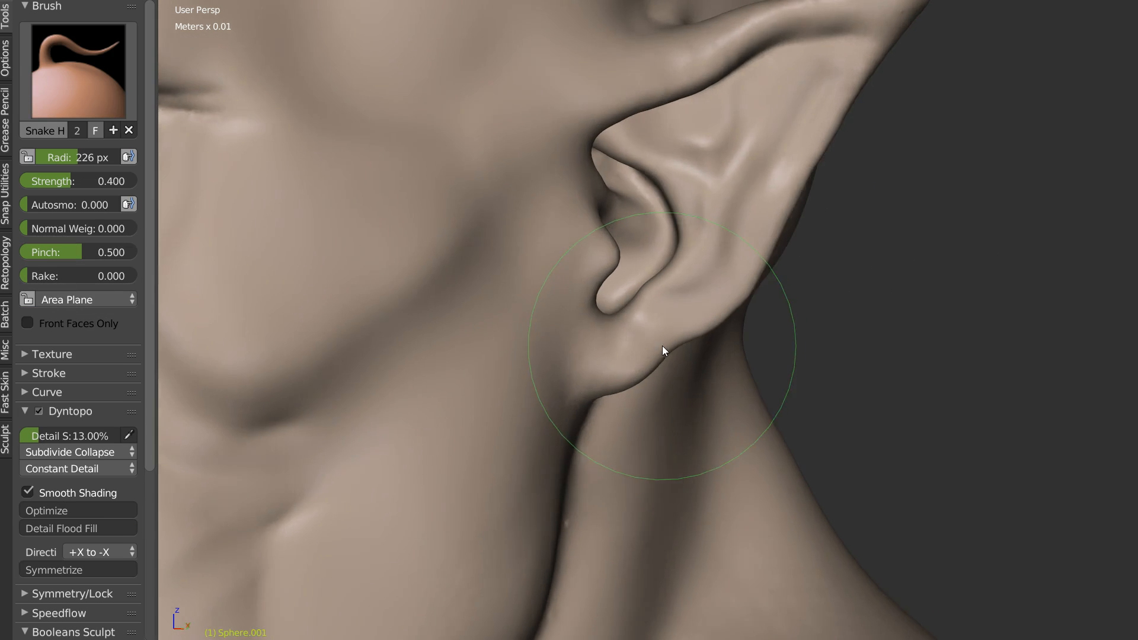
# Step: Adjust the upper inner fold and the ear's upper contour with Snake Hook strokes, and smooth the reshaped area
pyautogui.scroll(5, 699, 187)
pyautogui.keyDown('shift'); pyautogui.moveTo(714, 177); pyautogui.dragTo(683, 261, button='middle'); pyautogui.keyUp('shift')
pyautogui.moveTo(660, 125); pyautogui.dragTo(713, 96)
pyautogui.scroll(-4, 678, 162)
pyautogui.moveTo(679, 162); pyautogui.dragTo(599, 151, button='middle')
pyautogui.moveTo(598, 152); pyautogui.dragTo(614, 171)
pyautogui.moveTo(639, 195); pyautogui.dragTo(728, 231, button='middle')
pyautogui.moveTo(729, 236)
pyautogui.keyDown('shift'); pyautogui.mouseDown()
pyautogui.moveTo(821, 117)
pyautogui.moveTo(686, 310)
pyautogui.moveTo(765, 256)
pyautogui.mouseUp(); pyautogui.keyUp('shift')
# Step: Build up the area where the upper ear rim joins the head with the Clay brush at 149 px
pyautogui.scroll(-4, 763, 257)
pyautogui.moveTo(673, 300)
pyautogui.mouseDown(button='middle')
pyautogui.moveTo(734, 310)
pyautogui.moveTo(681, 303)
pyautogui.mouseUp(button='middle')
pyautogui.scroll(4, 681, 302)
pyautogui.moveTo(657, 343); pyautogui.dragTo(659, 250, button='middle')
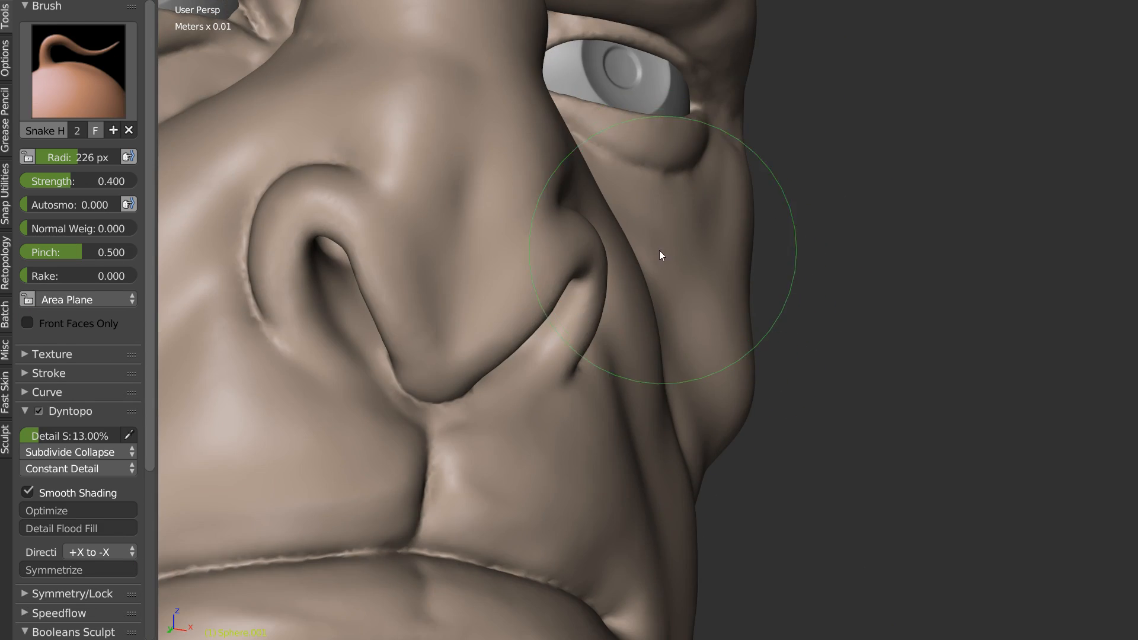
pyautogui.moveTo(679, 198); pyautogui.dragTo(582, 301, button='middle')
pyautogui.scroll(2, 582, 300)
pyautogui.moveTo(654, 258); pyautogui.dragTo(613, 262, button='middle')
pyautogui.press('c')
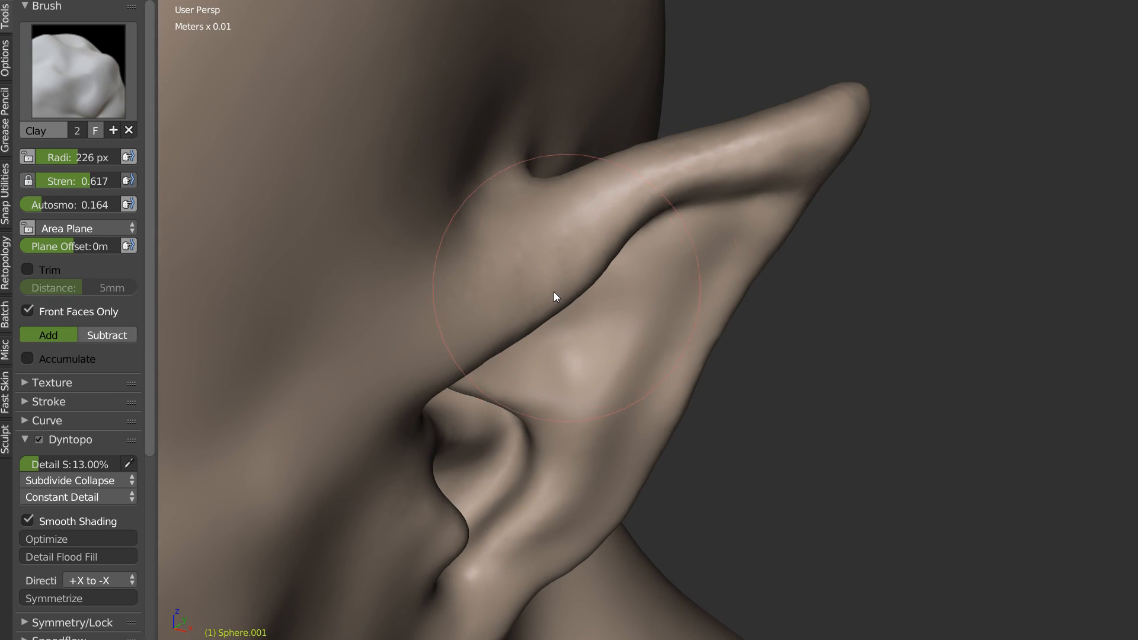
pyautogui.press('f')
pyautogui.click(474, 313)
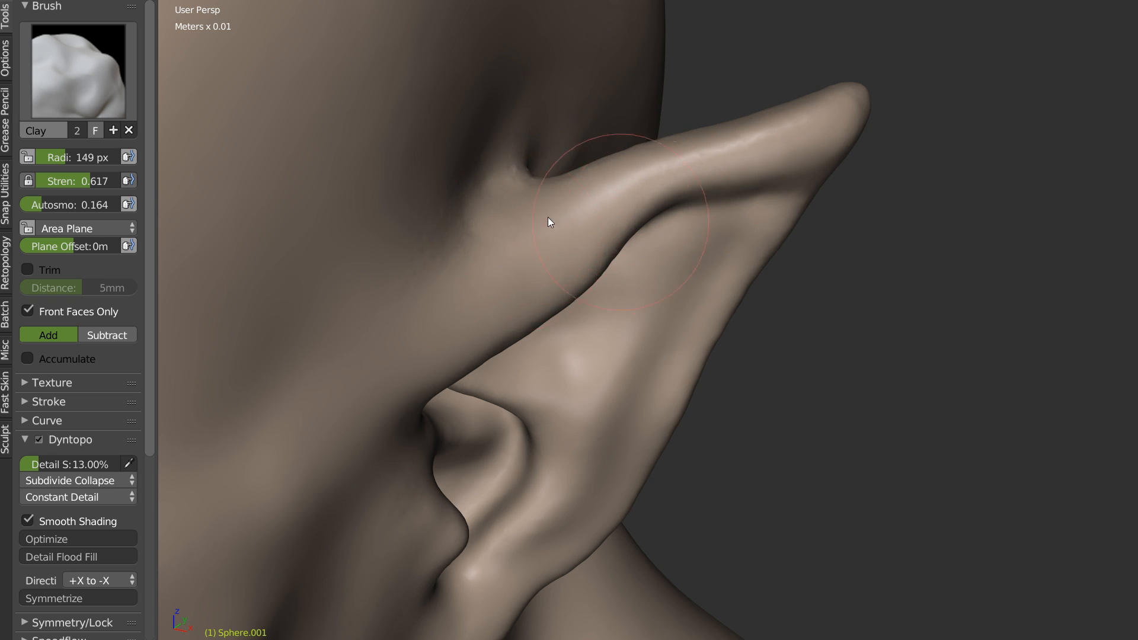
# Step: Crease the junction between ear and head, from above the upper attachment down behind the ear
pyautogui.moveTo(548, 217); pyautogui.dragTo(596, 236, button='middle')
pyautogui.hotkey('shift', 'c')
pyautogui.moveTo(522, 109); pyautogui.dragTo(612, 129)
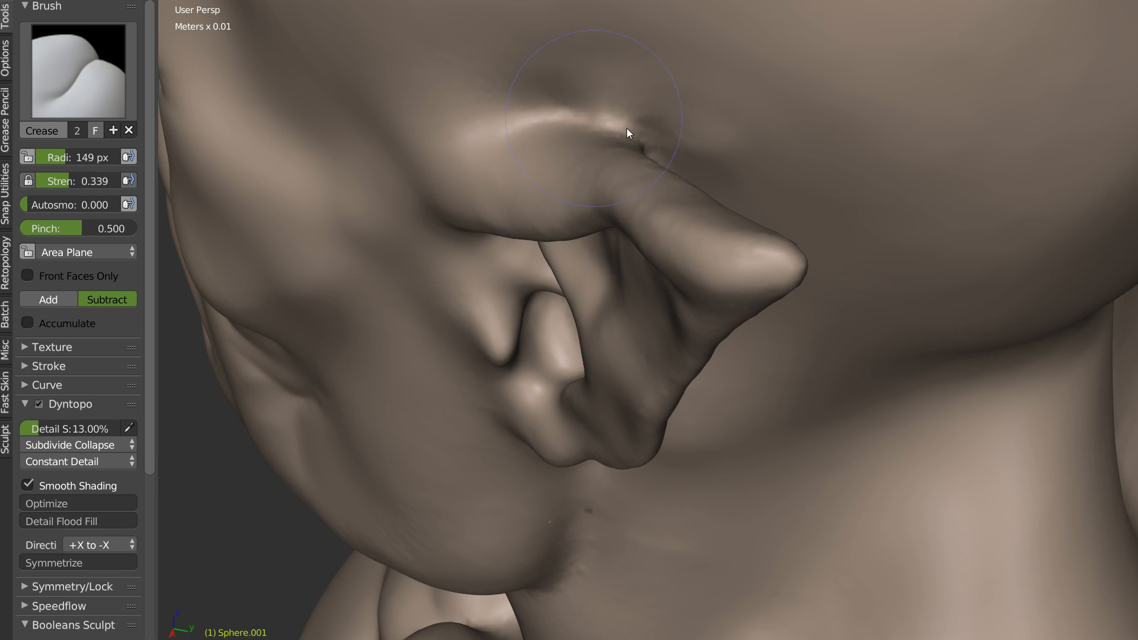
pyautogui.moveTo(603, 124)
pyautogui.mouseDown(button='middle')
pyautogui.moveTo(638, 151)
pyautogui.moveTo(721, 163)
pyautogui.mouseUp(button='middle')
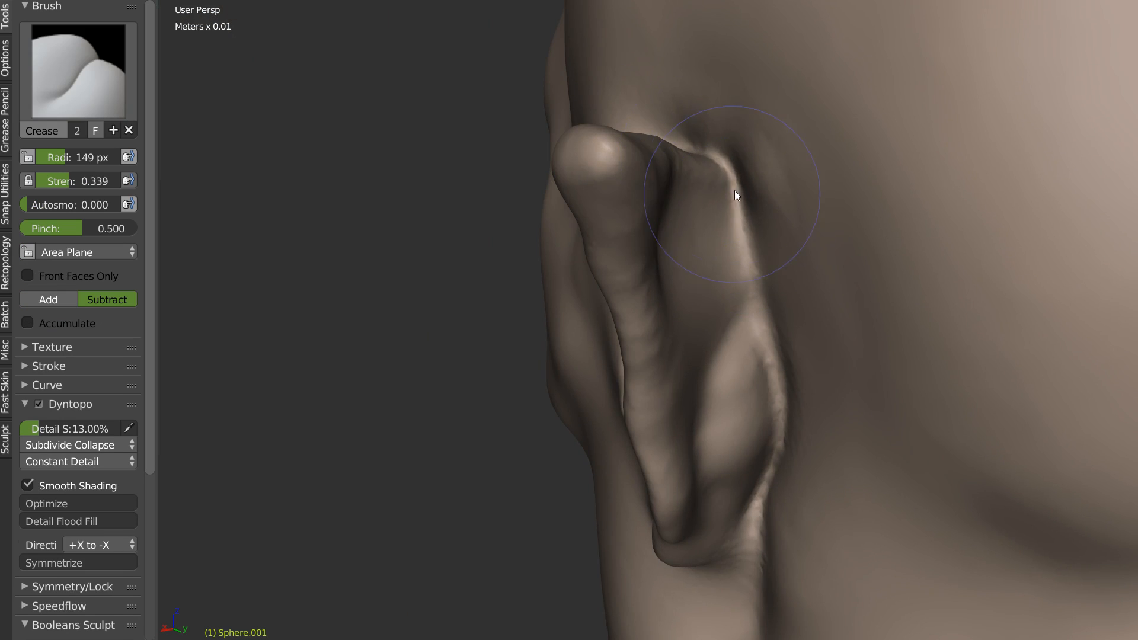
pyautogui.moveTo(742, 294)
pyautogui.mouseDown(button='middle')
pyautogui.moveTo(689, 163)
pyautogui.moveTo(710, 216)
pyautogui.mouseUp(button='middle')
pyautogui.moveTo(699, 195)
pyautogui.mouseDown()
pyautogui.moveTo(710, 295)
pyautogui.moveTo(694, 461)
pyautogui.mouseUp()
# Step: Crease around the bulge on the back of the ear and along the inside of its rear rim
pyautogui.moveTo(706, 351); pyautogui.dragTo(672, 280, button='middle')
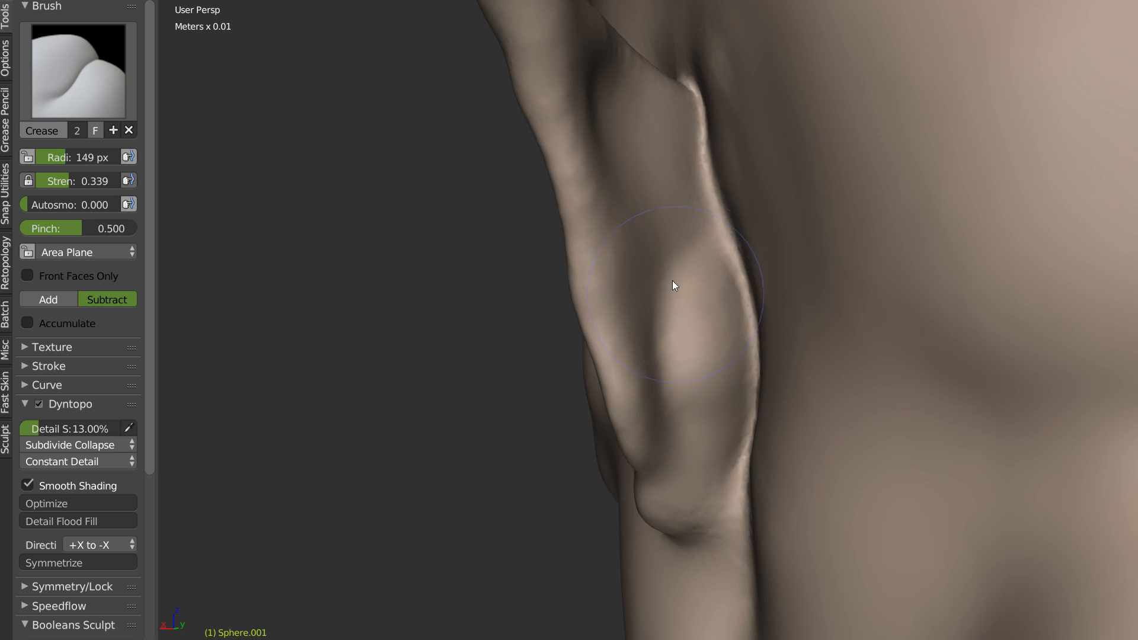
pyautogui.moveTo(714, 232)
pyautogui.mouseDown()
pyautogui.moveTo(669, 275)
pyautogui.moveTo(660, 319)
pyautogui.moveTo(673, 445)
pyautogui.moveTo(724, 477)
pyautogui.moveTo(708, 473)
pyautogui.moveTo(721, 479)
pyautogui.moveTo(688, 350)
pyautogui.moveTo(658, 320)
pyautogui.mouseUp()
pyautogui.moveTo(617, 69); pyautogui.dragTo(643, 226)
pyautogui.keyDown('shift'); pyautogui.moveTo(650, 94); pyautogui.dragTo(660, 189, button='middle'); pyautogui.keyUp('shift')
pyautogui.press('g')
pyautogui.moveTo(565, 170)
pyautogui.mouseDown()
pyautogui.moveTo(606, 330)
pyautogui.moveTo(594, 310)
pyautogui.mouseUp()
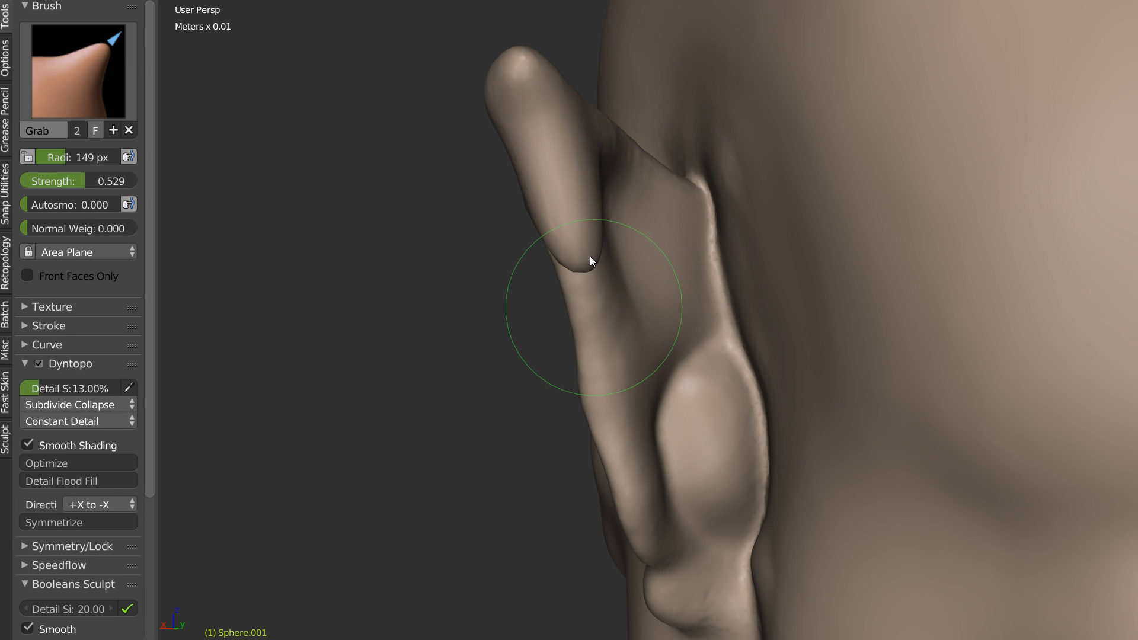
pyautogui.hotkey('ctrl', 'z')
# Step: Build up the ear tip and rear rim with the Clay brush, and smooth the surface
pyautogui.press('c')
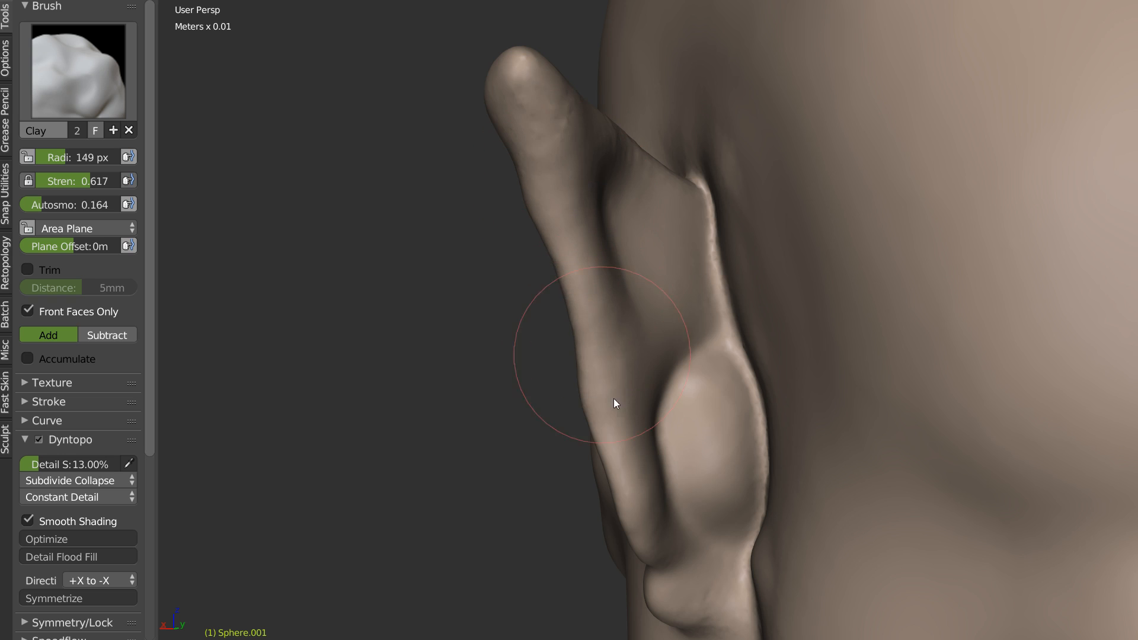
pyautogui.press('s')
pyautogui.moveTo(603, 177)
pyautogui.mouseDown()
pyautogui.moveTo(579, 280)
pyautogui.moveTo(498, 142)
pyautogui.mouseUp()
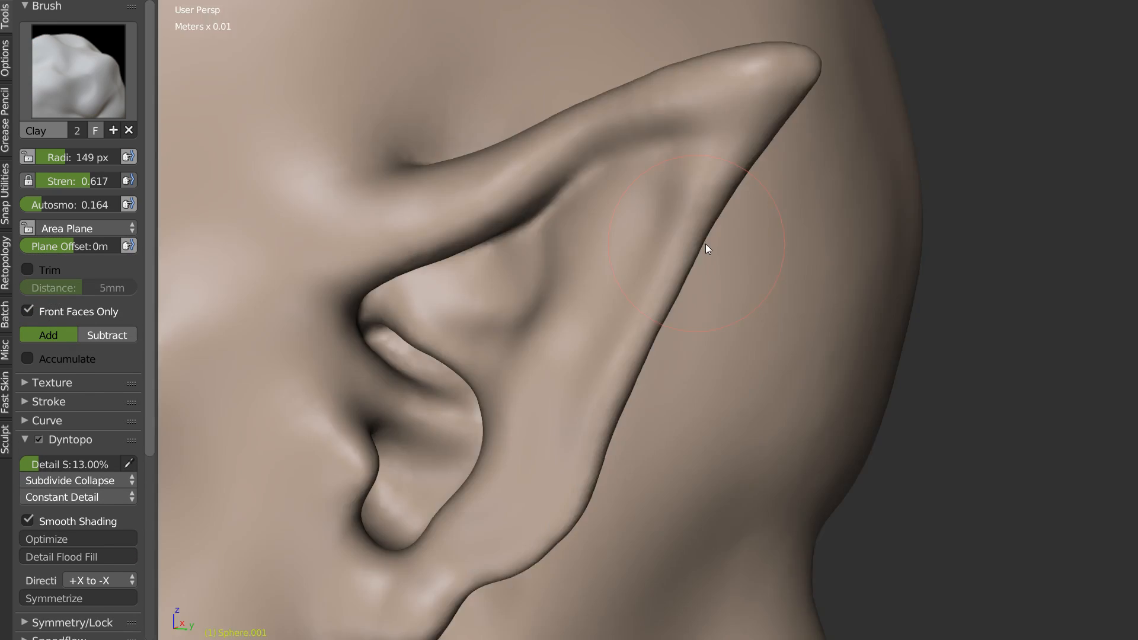
pyautogui.moveTo(697, 244); pyautogui.dragTo(708, 232, button='middle')
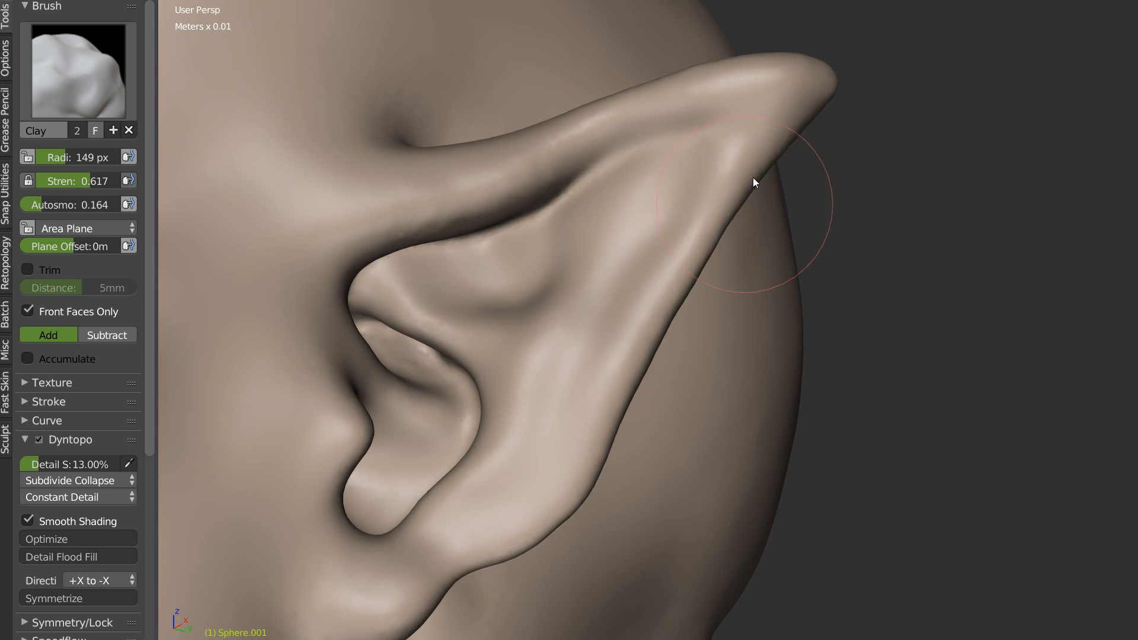
pyautogui.moveTo(753, 147)
pyautogui.mouseDown(button='middle')
pyautogui.moveTo(766, 193)
pyautogui.moveTo(624, 313)
pyautogui.moveTo(712, 228)
pyautogui.moveTo(641, 237)
pyautogui.mouseUp(button='middle')
pyautogui.scroll(4, 642, 236)
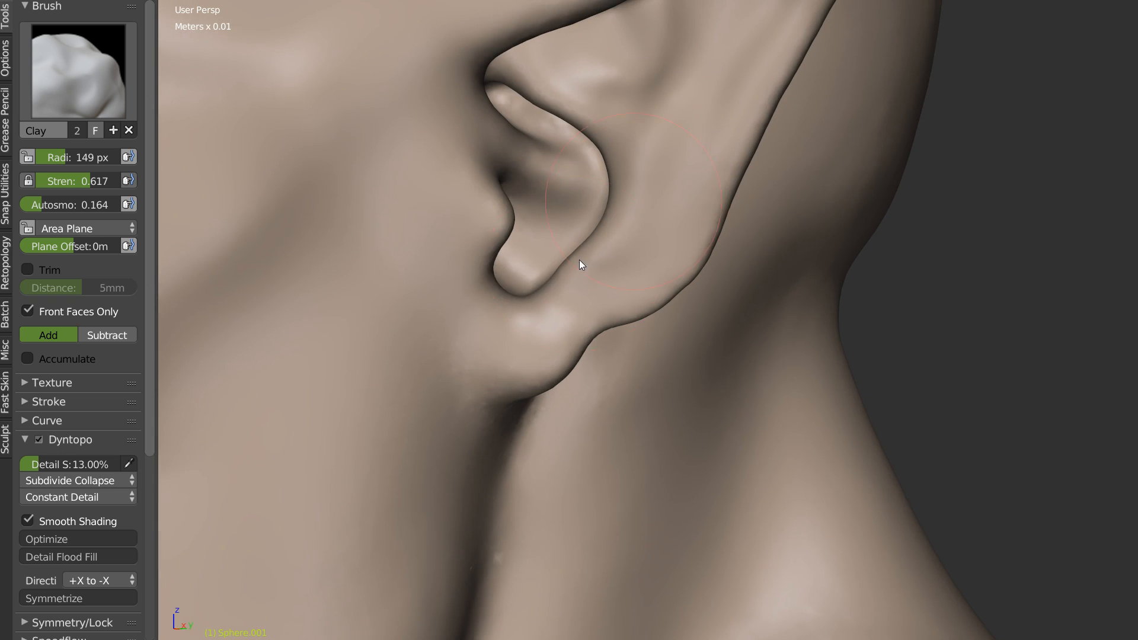
# Step: Raise the lower outer edge of the ear bowl above the lobe with the SculptDraw brush
pyautogui.press('x')
pyautogui.scroll(4, 519, 173)
pyautogui.scroll(-2, 487, 173)
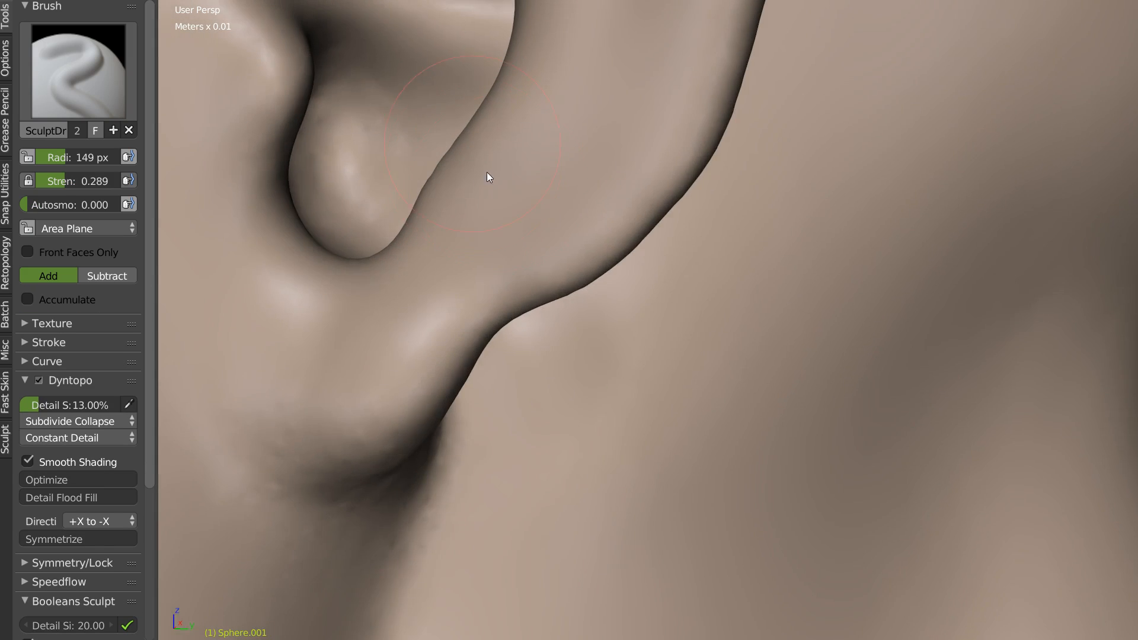
pyautogui.scroll(3, 609, 255)
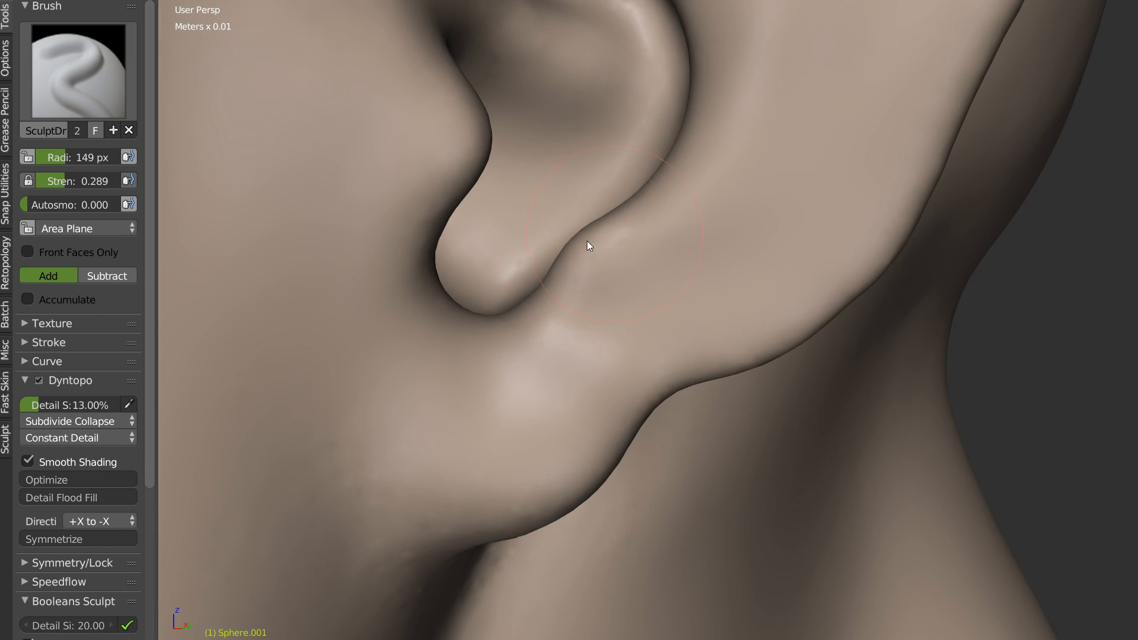
pyautogui.moveTo(612, 246); pyautogui.dragTo(491, 263, button='middle')
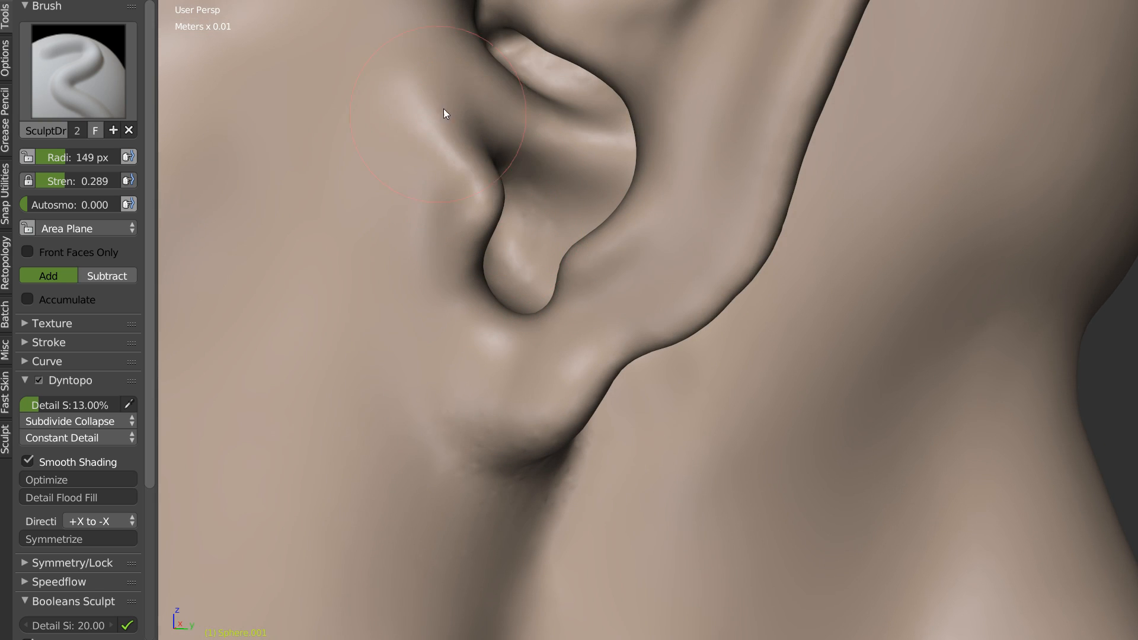
# Step: Carve the inside of the ear bowl deeper with subtractive SculptDraw strokes, leaving a raised fold across its upper part
pyautogui.moveTo(465, 193); pyautogui.dragTo(493, 223, button='middle')
pyautogui.moveTo(491, 206)
pyautogui.keyDown('ctrl'); pyautogui.mouseDown()
pyautogui.moveTo(465, 233)
pyautogui.moveTo(466, 257)
pyautogui.moveTo(513, 221)
pyautogui.moveTo(496, 250)
pyautogui.moveTo(517, 198)
pyautogui.mouseUp(); pyautogui.keyUp('ctrl')
pyautogui.moveTo(508, 292); pyautogui.dragTo(579, 257, button='middle')
pyautogui.moveTo(627, 218)
pyautogui.mouseDown(button='middle')
pyautogui.moveTo(559, 194)
pyautogui.moveTo(714, 231)
pyautogui.moveTo(632, 233)
pyautogui.moveTo(674, 218)
pyautogui.mouseUp(button='middle')
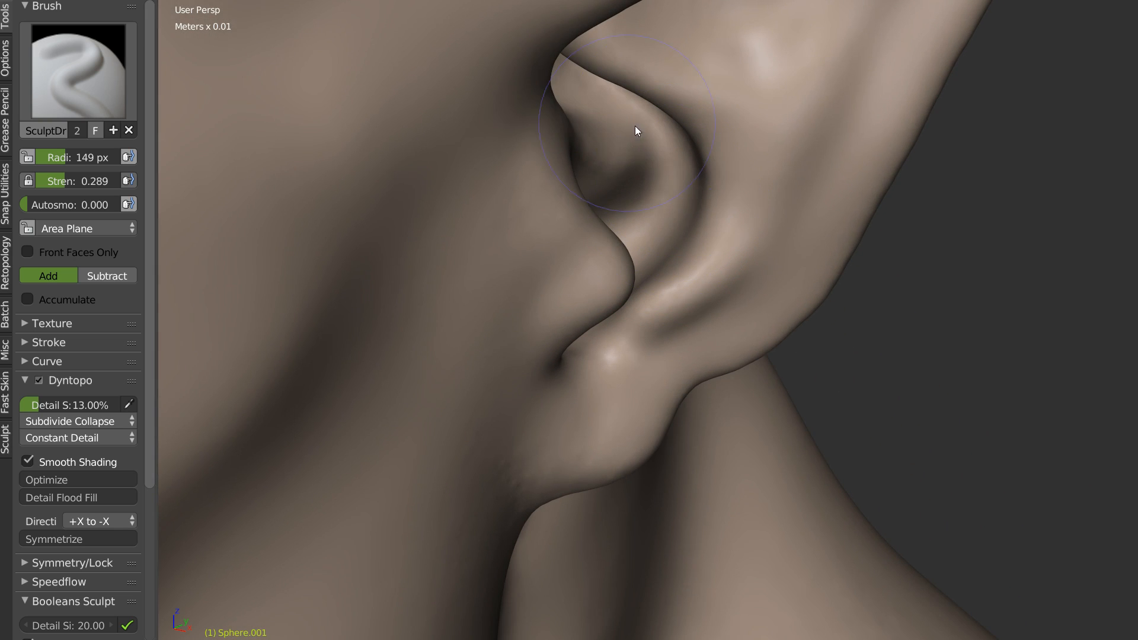
pyautogui.moveTo(638, 111); pyautogui.dragTo(567, 85, button='middle')
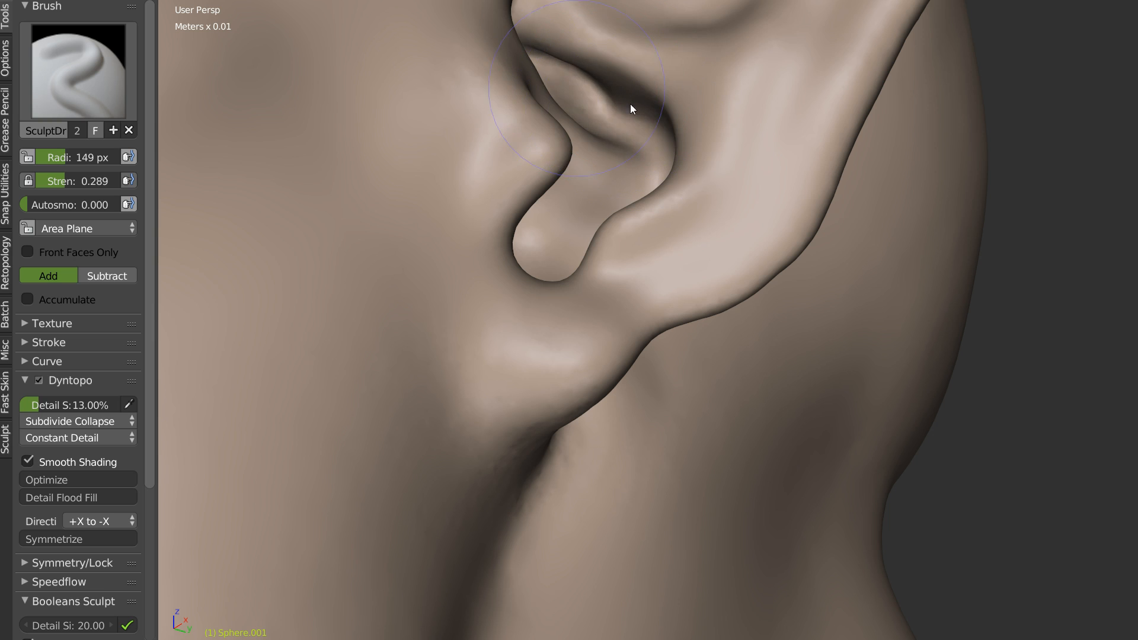
pyautogui.moveTo(641, 108); pyautogui.dragTo(549, 75, button='middle')
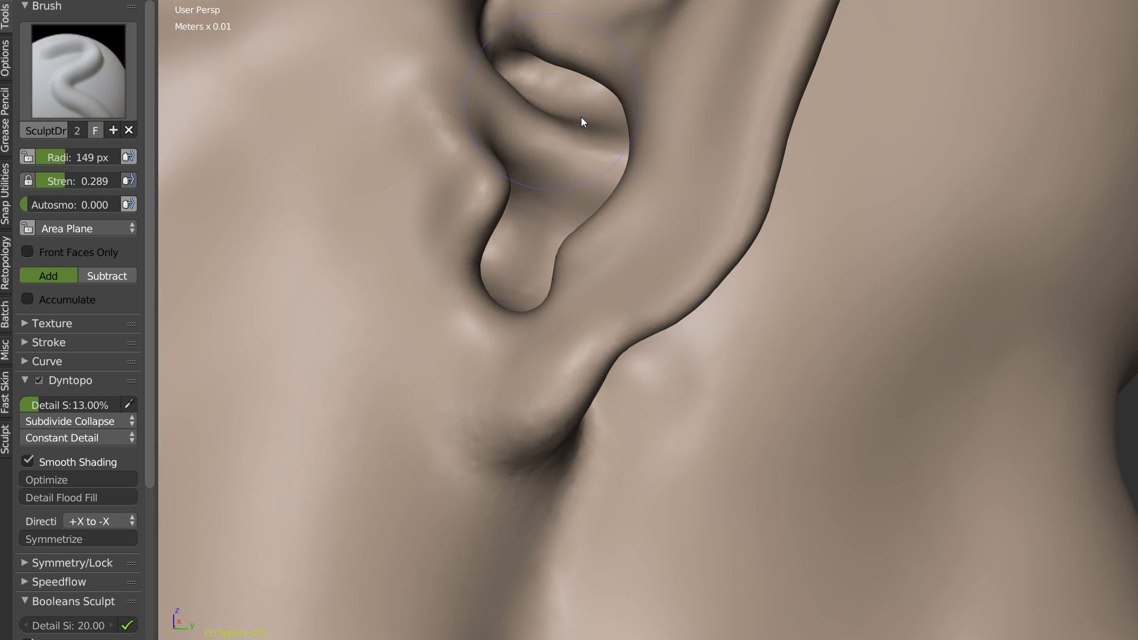
pyautogui.moveTo(584, 183)
pyautogui.mouseDown(button='middle')
pyautogui.moveTo(536, 250)
pyautogui.moveTo(538, 240)
pyautogui.mouseUp(button='middle')
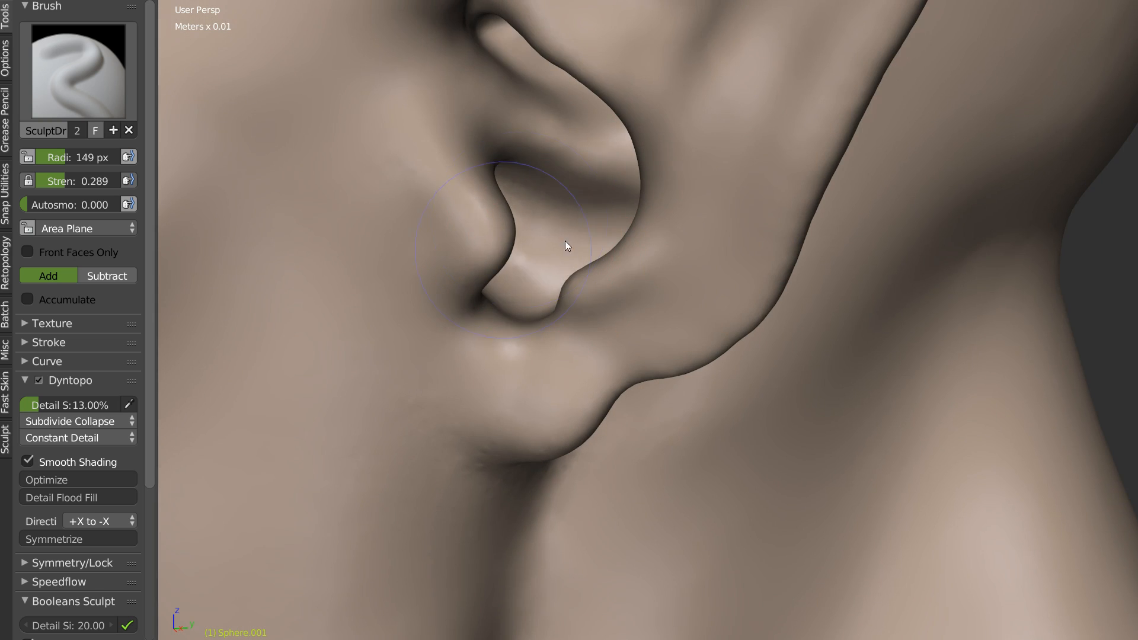
pyautogui.moveTo(529, 299); pyautogui.dragTo(692, 299, button='middle')
# Step: Crease the grooves above the lobe, inside the outer rim and along the upper inner fold with a 72 px Crease brush
pyautogui.hotkey('shift', 'c')
pyautogui.press('f')
pyautogui.click(622, 273)
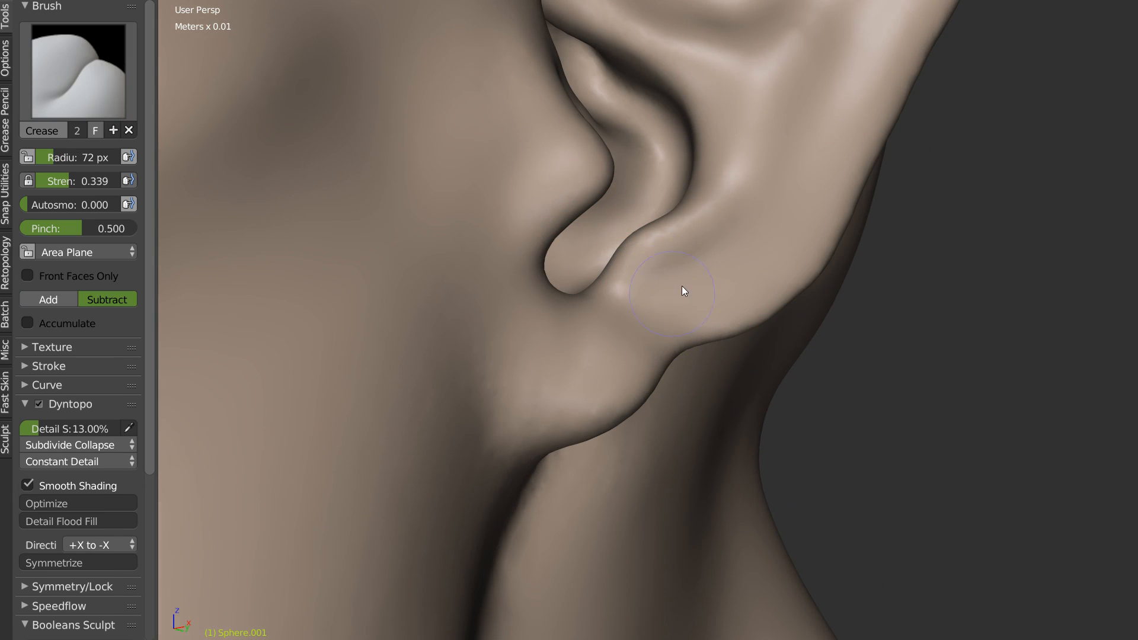
pyautogui.moveTo(734, 209); pyautogui.dragTo(762, 233, button='middle')
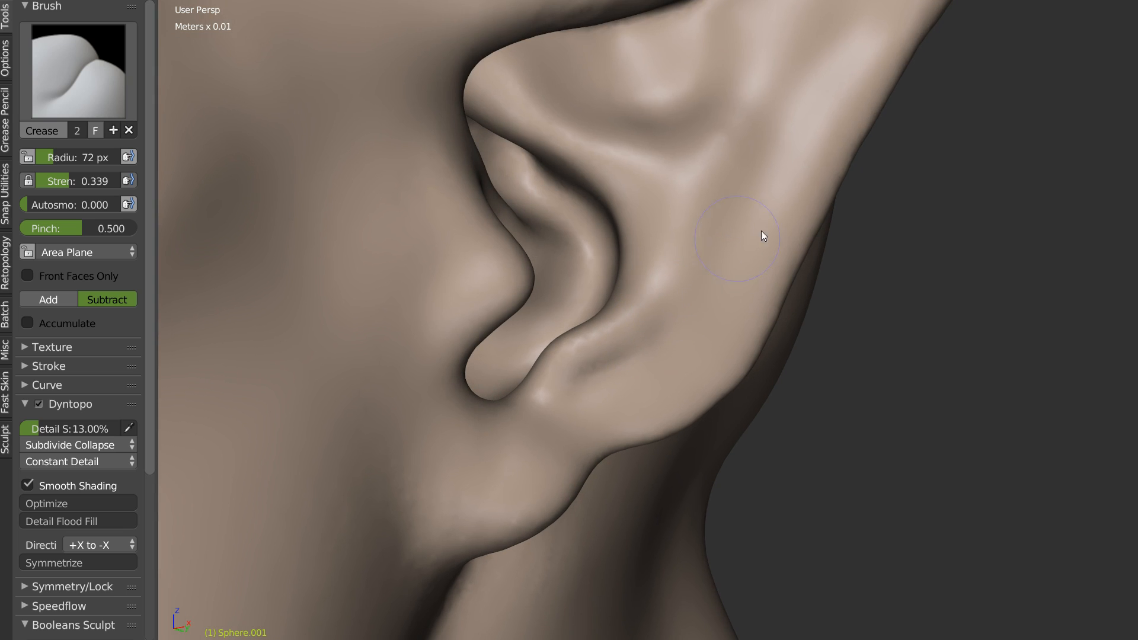
pyautogui.moveTo(843, 89); pyautogui.dragTo(717, 287, button='middle')
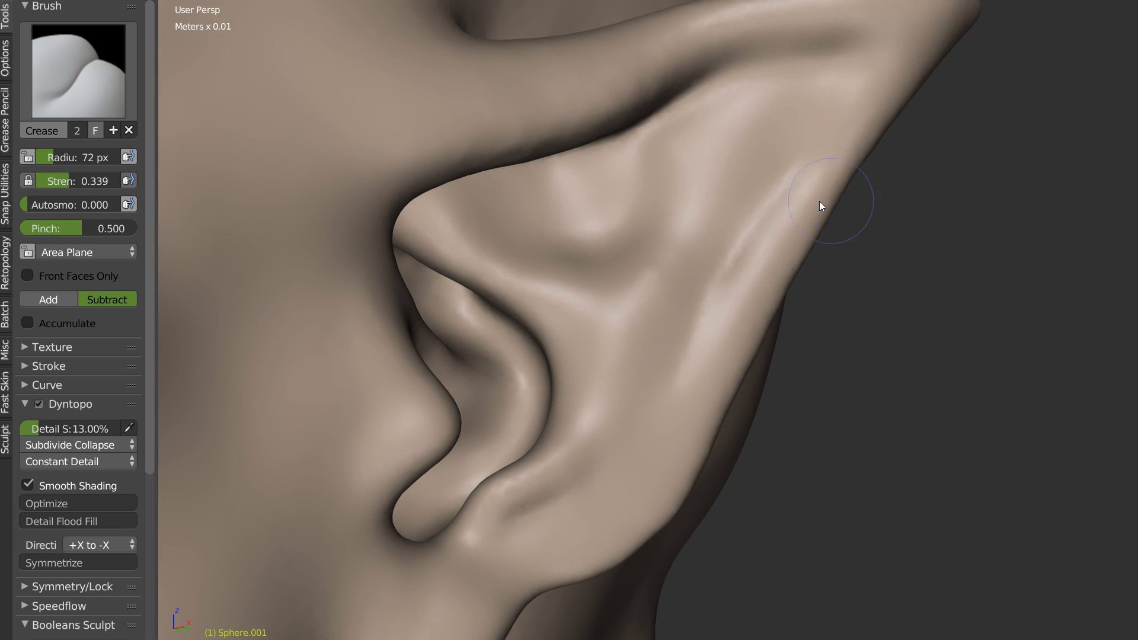
pyautogui.moveTo(464, 186)
pyautogui.mouseDown()
pyautogui.moveTo(593, 244)
pyautogui.moveTo(622, 177)
pyautogui.moveTo(662, 128)
pyautogui.mouseUp()
pyautogui.press('x')
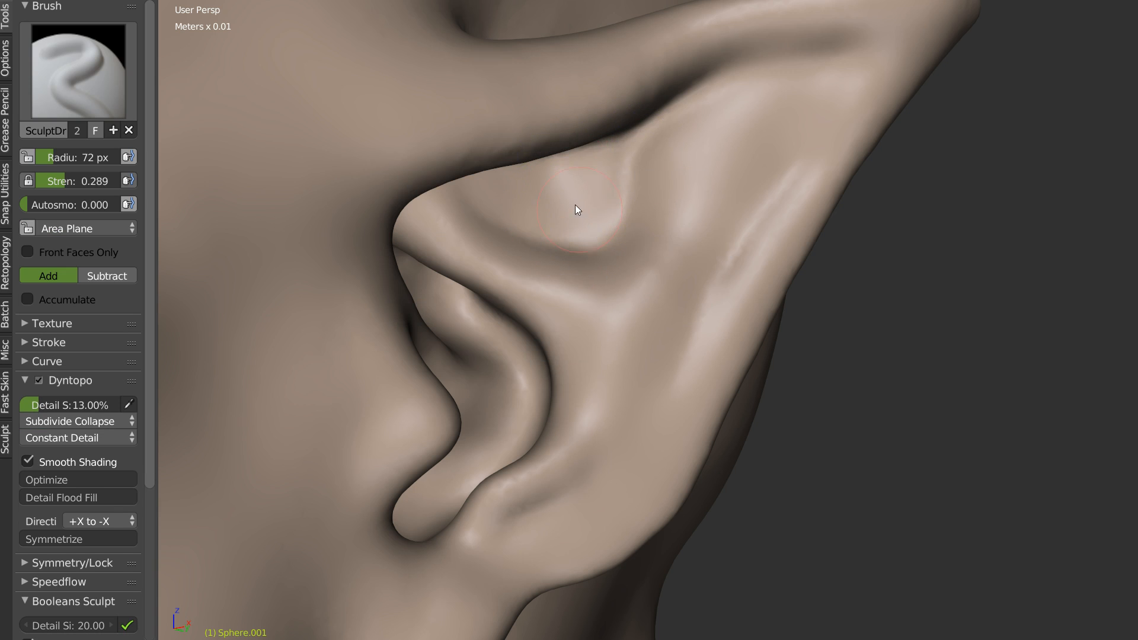
pyautogui.moveTo(526, 196); pyautogui.dragTo(575, 218)
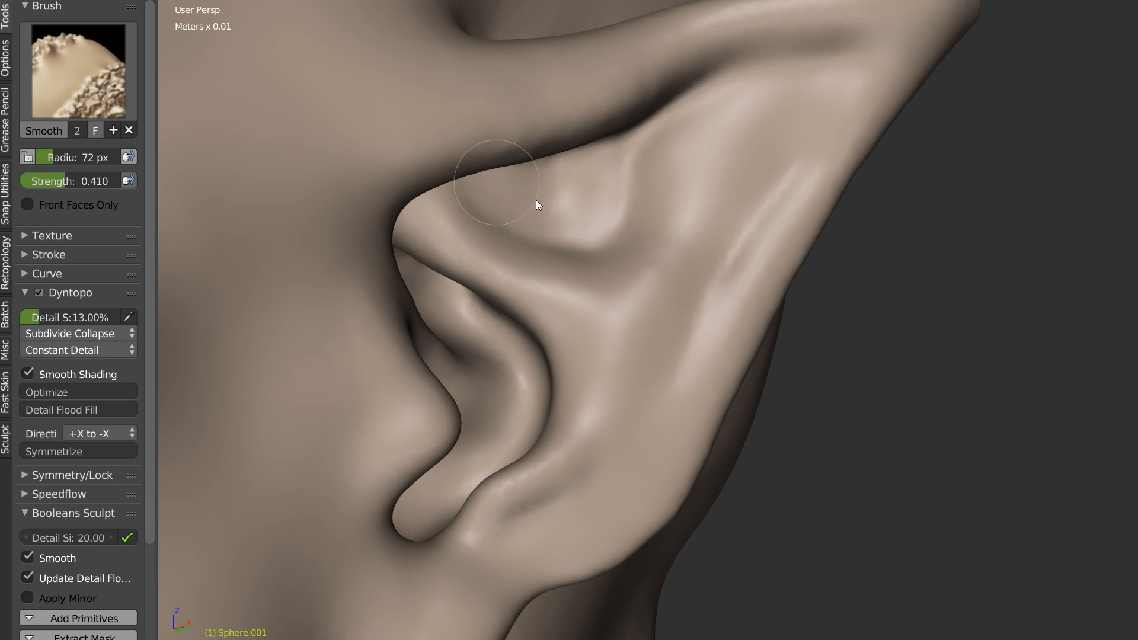
pyautogui.hotkey('ctrl', 'z')
# Step: Crease the groove beneath the upper ear rim and extend it to the ear tip
pyautogui.moveTo(546, 151); pyautogui.dragTo(498, 178, button='middle')
pyautogui.hotkey('shift', 'c')
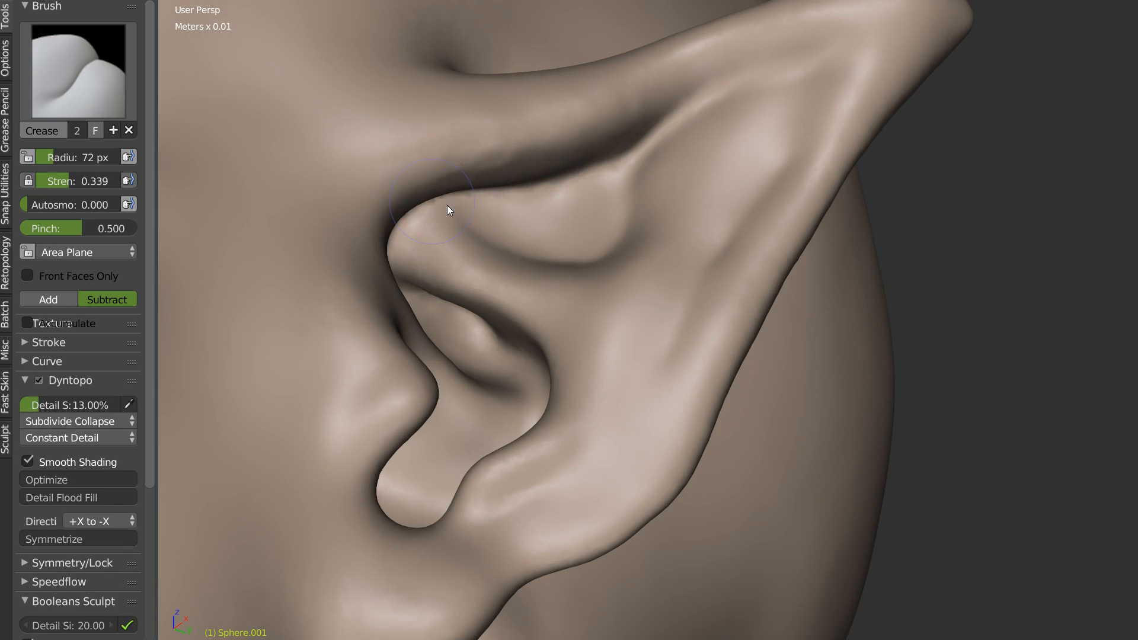
pyautogui.moveTo(447, 205); pyautogui.dragTo(398, 280, button='middle')
pyautogui.moveTo(437, 255)
pyautogui.mouseDown()
pyautogui.moveTo(595, 173)
pyautogui.moveTo(756, 31)
pyautogui.mouseUp()
pyautogui.moveTo(733, 94)
pyautogui.mouseDown(button='middle')
pyautogui.moveTo(729, 154)
pyautogui.moveTo(717, 93)
pyautogui.moveTo(681, 204)
pyautogui.moveTo(658, 161)
pyautogui.moveTo(739, 175)
pyautogui.moveTo(759, 142)
pyautogui.mouseUp(button='middle')
pyautogui.press('s')
pyautogui.hotkey('shift', 'c')
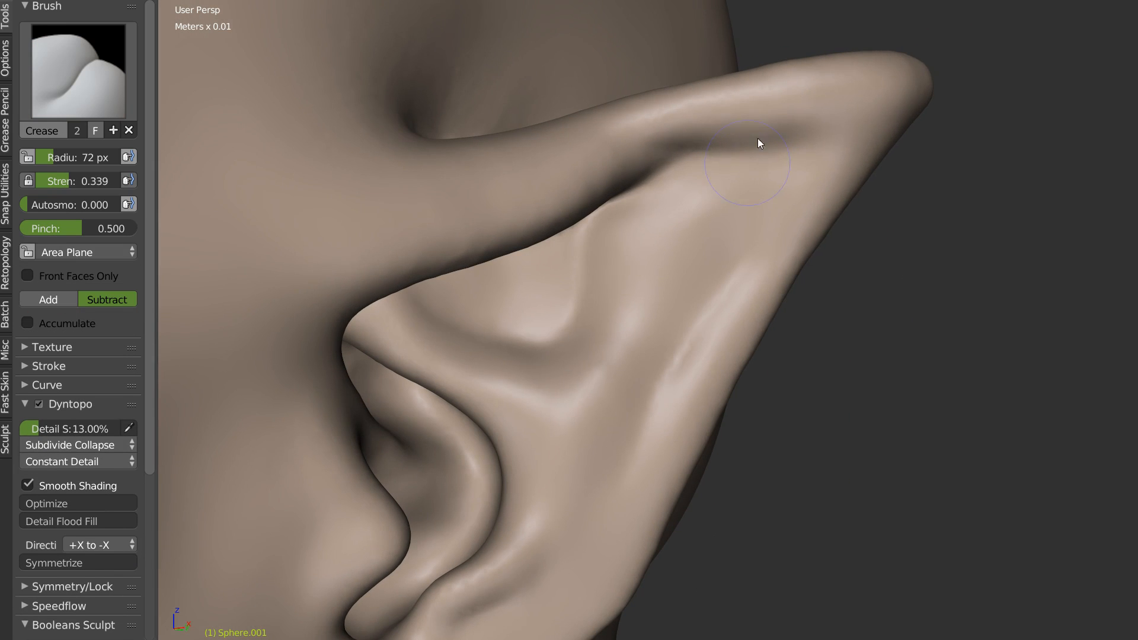
pyautogui.moveTo(827, 141); pyautogui.dragTo(855, 114)
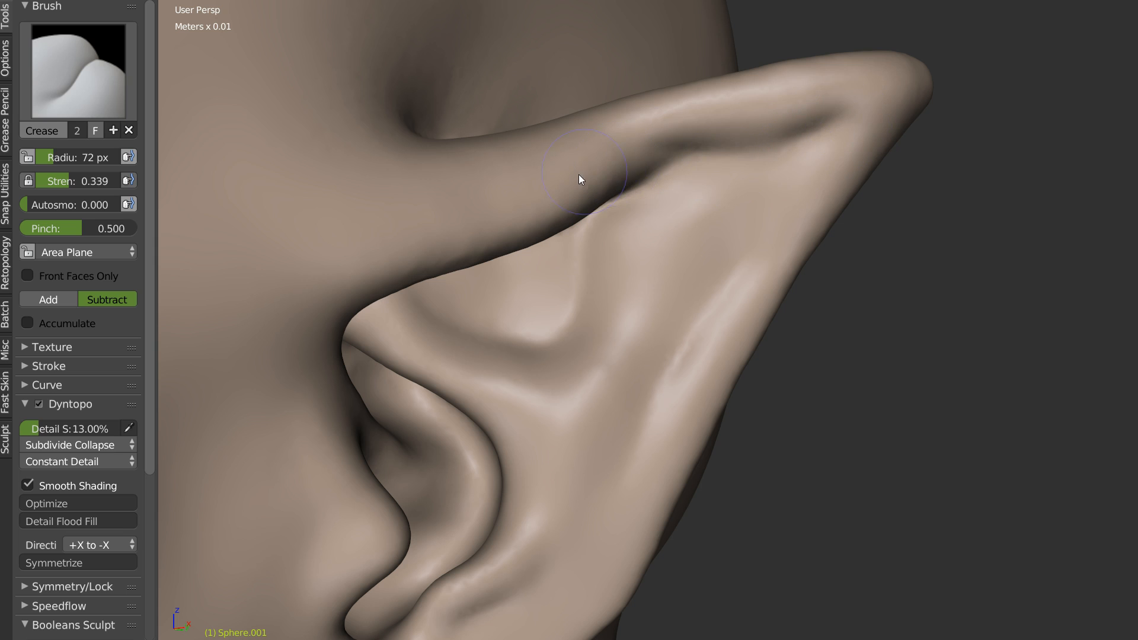
# Step: Refine the upper rim with the SculptDraw brush, and smooth the upper inner fold beneath it
pyautogui.press('x')
pyautogui.moveTo(556, 155); pyautogui.dragTo(571, 194, button='middle')
pyautogui.moveTo(509, 248)
pyautogui.keyDown('shift'); pyautogui.mouseDown()
pyautogui.moveTo(393, 250)
pyautogui.moveTo(464, 256)
pyautogui.mouseUp(); pyautogui.keyUp('shift')
pyautogui.scroll(-5, 467, 267)
pyautogui.moveTo(468, 269); pyautogui.dragTo(557, 285, button='middle')
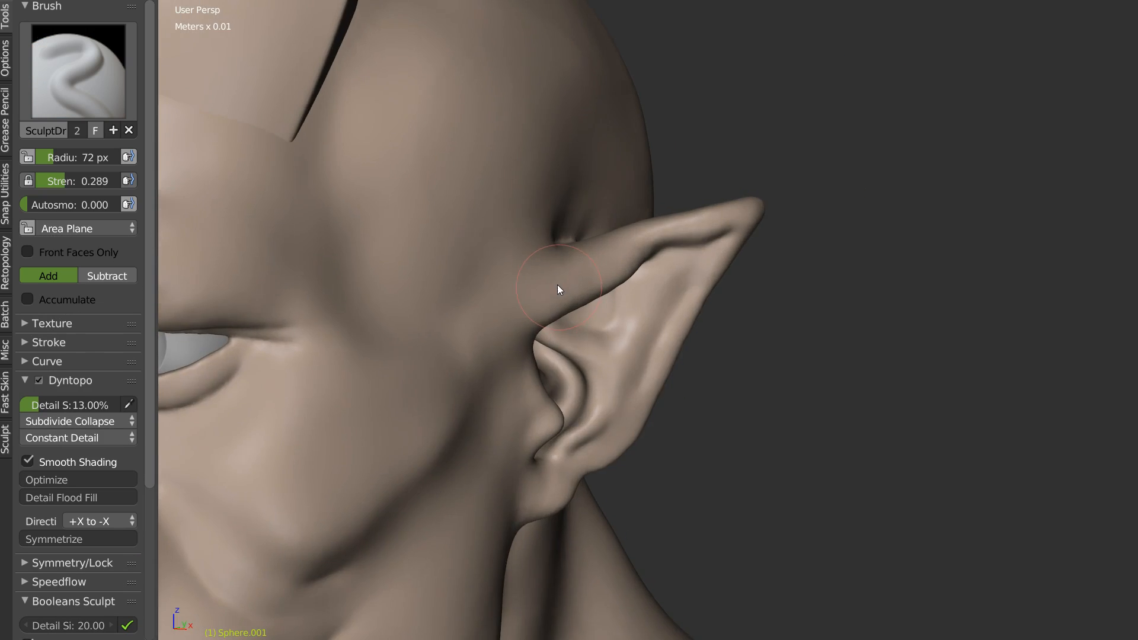
pyautogui.scroll(3, 584, 318)
pyautogui.moveTo(609, 346)
pyautogui.keyDown('shift'); pyautogui.mouseDown()
pyautogui.moveTo(579, 304)
pyautogui.moveTo(630, 330)
pyautogui.mouseUp(); pyautogui.keyUp('shift')
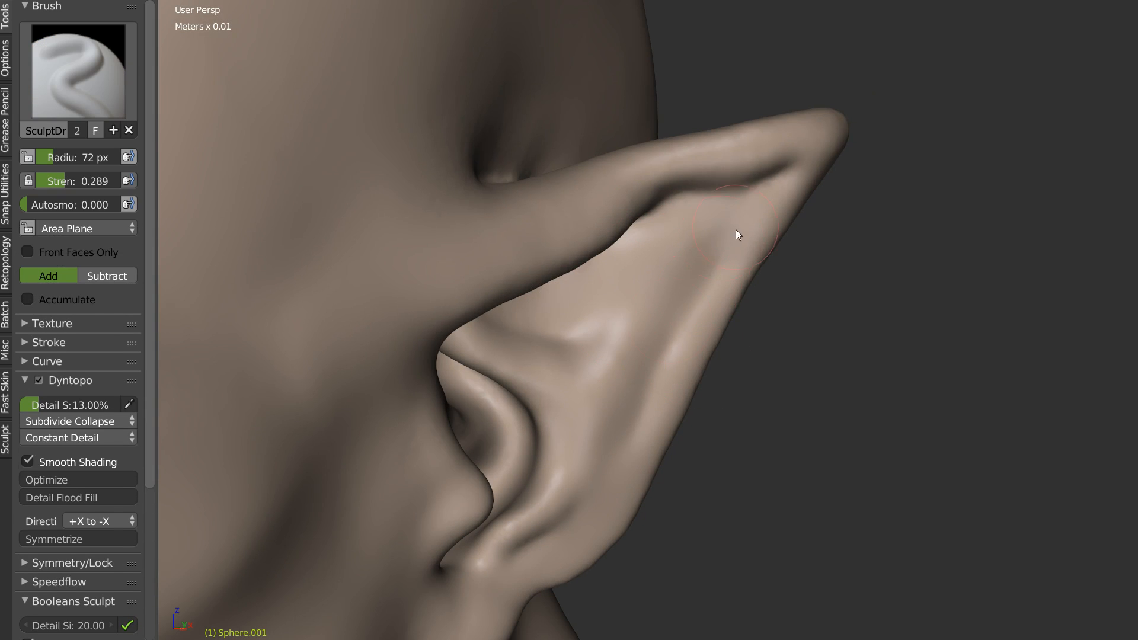
# Step: Build up the ridge above the lobe along the lower ear bowl with SculptDraw, and switch to the Clay brush
pyautogui.scroll(-2, 734, 232)
pyautogui.keyDown('shift'); pyautogui.moveTo(629, 415); pyautogui.dragTo(618, 251, button='middle'); pyautogui.keyUp('shift')
pyautogui.scroll(4, 587, 277)
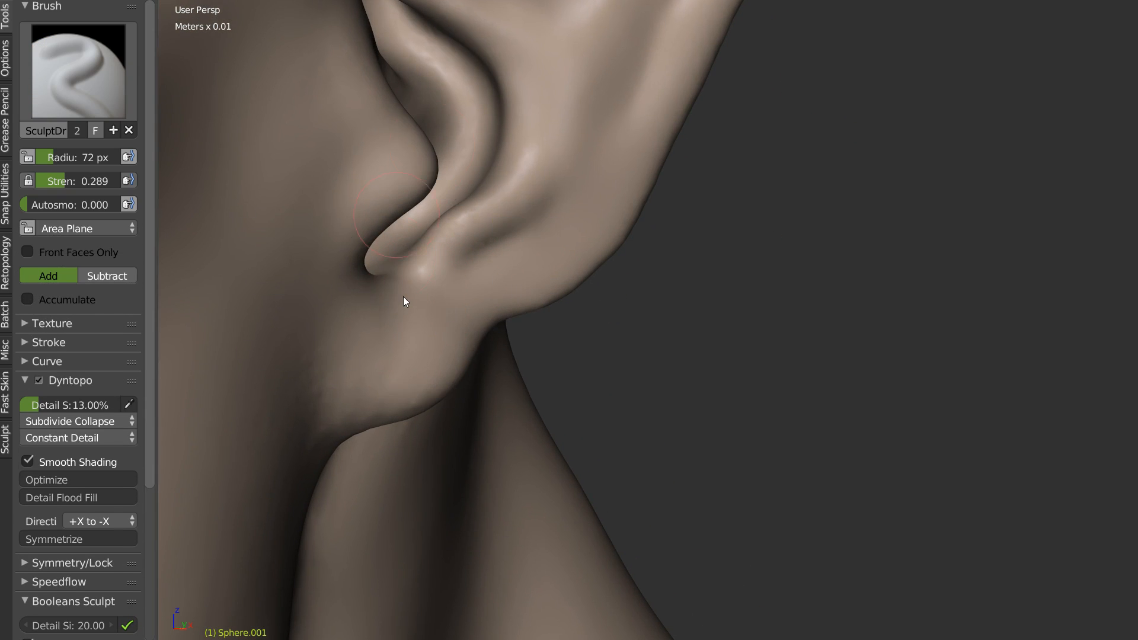
pyautogui.moveTo(456, 228)
pyautogui.mouseDown()
pyautogui.moveTo(491, 210)
pyautogui.moveTo(539, 97)
pyautogui.mouseUp()
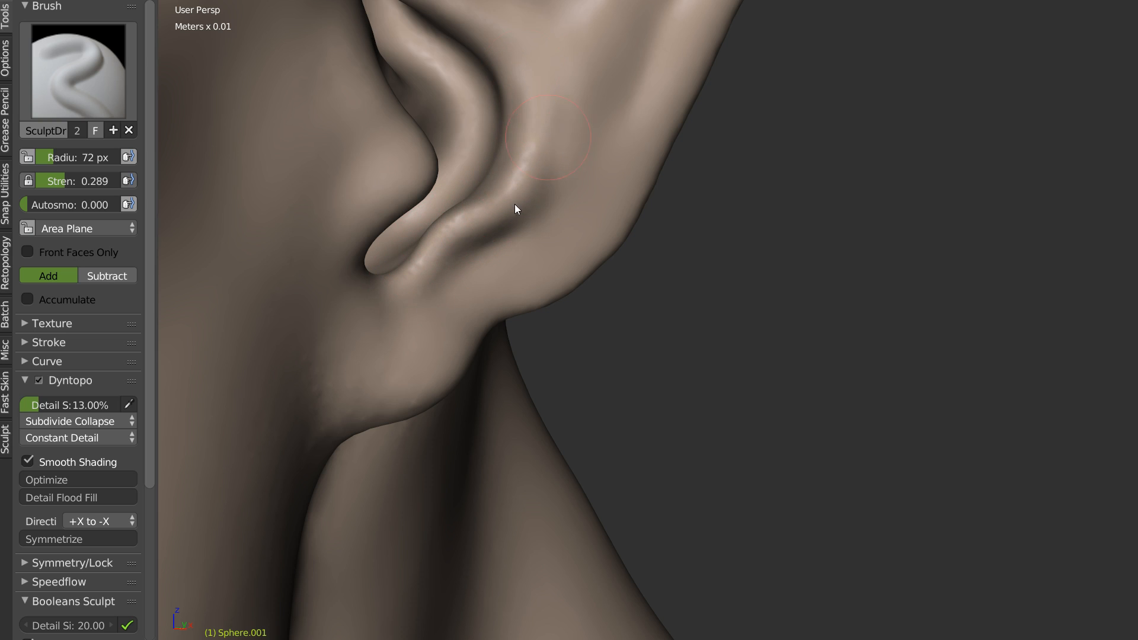
pyautogui.press('c')
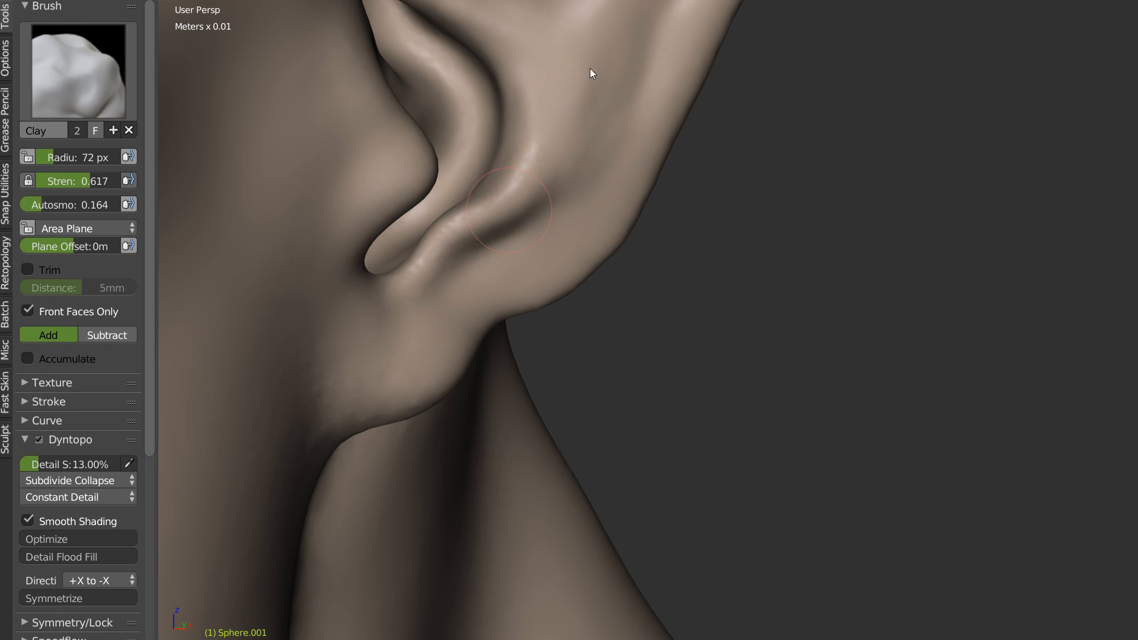
# Step: Smooth the groove inside the outer ear rim with the 72 px brush
pyautogui.moveTo(553, 189)
pyautogui.mouseDown(button='middle')
pyautogui.moveTo(563, 226)
pyautogui.moveTo(619, 105)
pyautogui.mouseUp(button='middle')
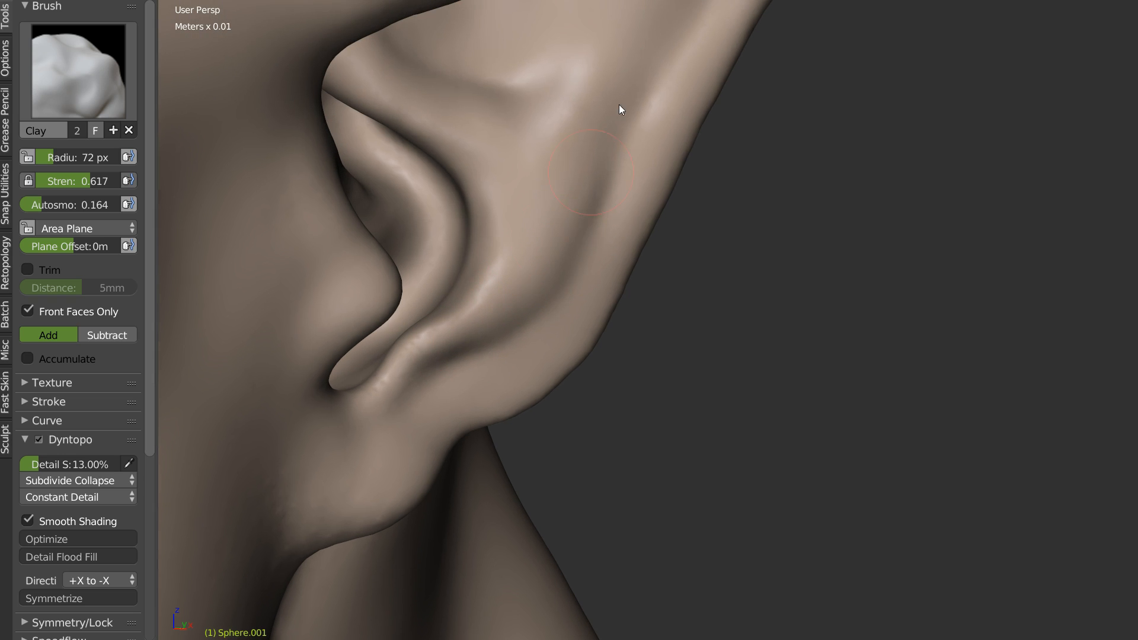
pyautogui.press('s')
pyautogui.keyDown('shift'); pyautogui.moveTo(596, 186); pyautogui.dragTo(578, 219); pyautogui.keyUp('shift')
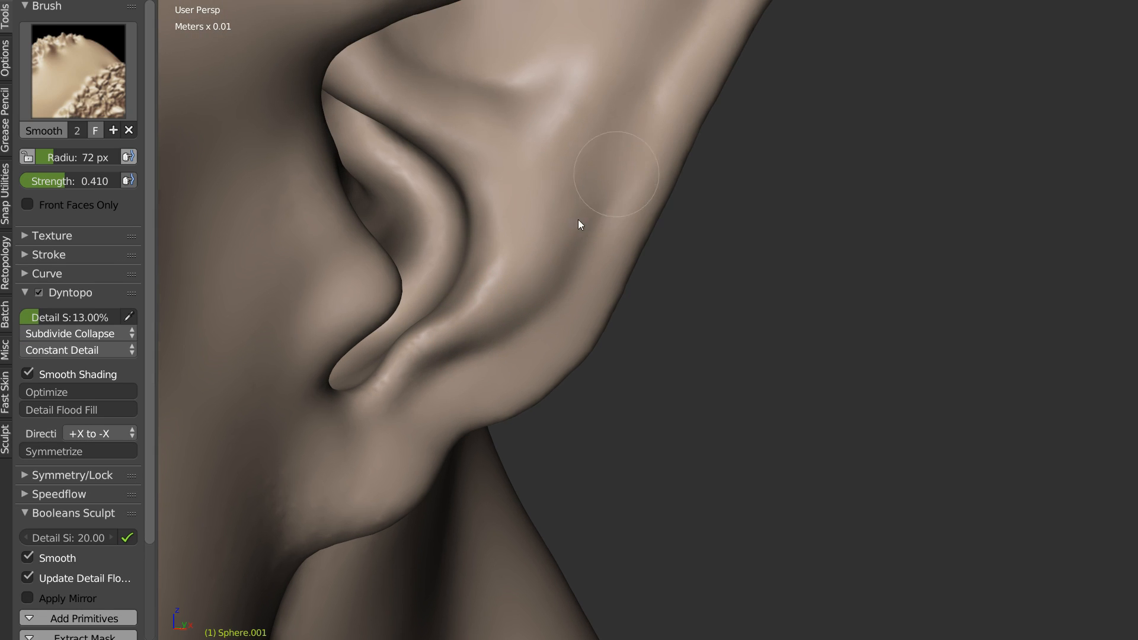
# Step: Sculpt along the upper outer edge of the ear toward its tip, and smooth that edge back to the head
pyautogui.scroll(-5, 569, 257)
pyautogui.moveTo(569, 257)
pyautogui.mouseDown(button='middle')
pyautogui.moveTo(610, 247)
pyautogui.moveTo(605, 236)
pyautogui.mouseUp(button='middle')
pyautogui.scroll(-2, 605, 237)
pyautogui.moveTo(763, 120); pyautogui.dragTo(631, 161, button='middle')
pyautogui.scroll(4, 631, 72)
pyautogui.scroll(2, 666, 177)
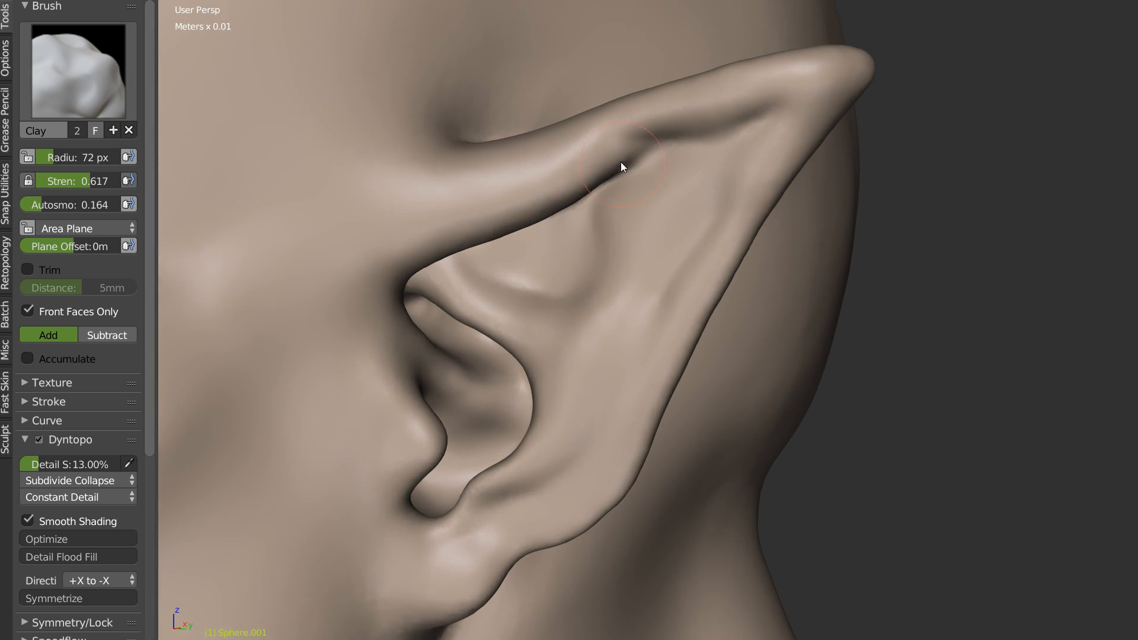
pyautogui.press('w')
pyautogui.click(603, 95)
pyautogui.moveTo(548, 138); pyautogui.dragTo(761, 61)
pyautogui.keyDown('shift'); pyautogui.moveTo(700, 86); pyautogui.dragTo(379, 180); pyautogui.keyUp('shift')
# Step: Crease the junction where the top of the ear meets the head with the 72 px Crease brush, and smooth along it
pyautogui.moveTo(395, 169)
pyautogui.mouseDown(button='middle')
pyautogui.moveTo(481, 152)
pyautogui.moveTo(506, 207)
pyautogui.mouseUp(button='middle')
pyautogui.press('w')
pyautogui.click(406, 207)
pyautogui.moveTo(439, 196); pyautogui.dragTo(528, 164, button='middle')
pyautogui.moveTo(525, 157)
pyautogui.mouseDown()
pyautogui.moveTo(389, 207)
pyautogui.moveTo(409, 221)
pyautogui.mouseUp()
pyautogui.moveTo(462, 154)
pyautogui.keyDown('shift'); pyautogui.mouseDown()
pyautogui.moveTo(372, 203)
pyautogui.moveTo(397, 173)
pyautogui.moveTo(347, 189)
pyautogui.moveTo(368, 165)
pyautogui.moveTo(536, 116)
pyautogui.moveTo(592, 116)
pyautogui.mouseUp(); pyautogui.keyUp('shift')
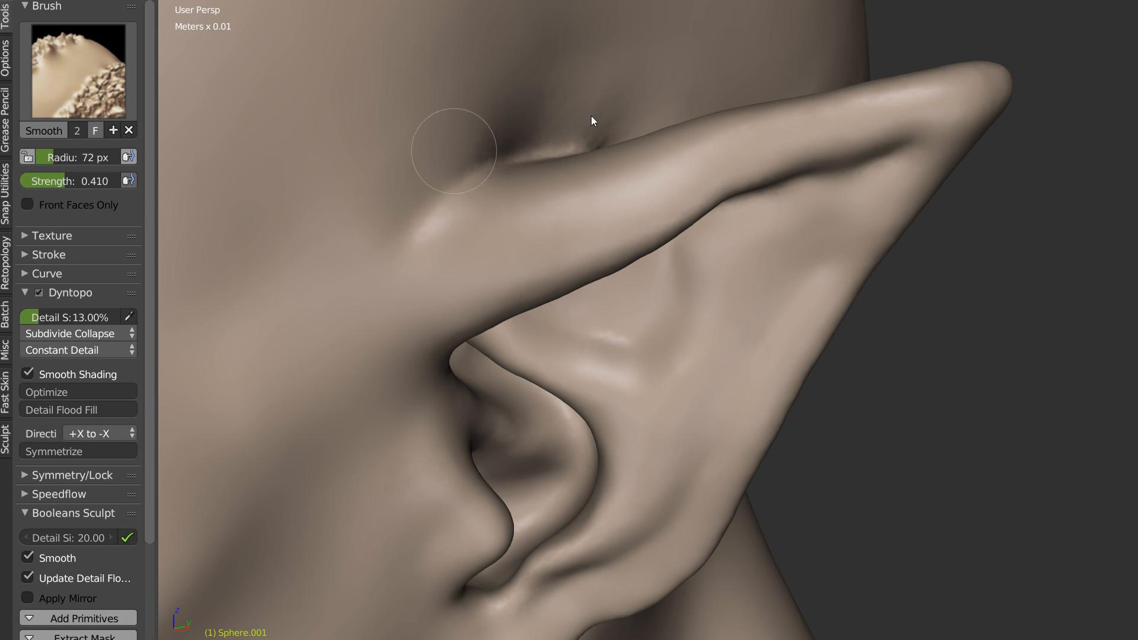
pyautogui.moveTo(661, 119)
pyautogui.keyDown('ctrl'); pyautogui.mouseDown(button='middle')
pyautogui.moveTo(648, 164)
pyautogui.moveTo(663, 166)
pyautogui.moveTo(609, 203)
pyautogui.mouseUp(button='middle'); pyautogui.keyUp('ctrl')
pyautogui.keyDown('ctrl'); pyautogui.moveTo(610, 203); pyautogui.dragTo(596, 165, button='middle'); pyautogui.keyUp('ctrl')
pyautogui.moveTo(519, 170)
pyautogui.mouseDown()
pyautogui.moveTo(412, 255)
pyautogui.moveTo(414, 275)
pyautogui.mouseUp()
pyautogui.moveTo(471, 204)
pyautogui.mouseDown()
pyautogui.moveTo(394, 292)
pyautogui.moveTo(375, 344)
pyautogui.moveTo(467, 267)
pyautogui.moveTo(432, 289)
pyautogui.moveTo(497, 164)
pyautogui.moveTo(556, 144)
pyautogui.moveTo(617, 171)
pyautogui.mouseUp()
# Step: Smooth the upper attachment of the ear to the head from behind
pyautogui.moveTo(617, 170); pyautogui.dragTo(612, 277, button='middle')
pyautogui.moveTo(753, 198)
pyautogui.mouseDown(button='middle')
pyautogui.moveTo(638, 209)
pyautogui.moveTo(699, 201)
pyautogui.mouseUp(button='middle')
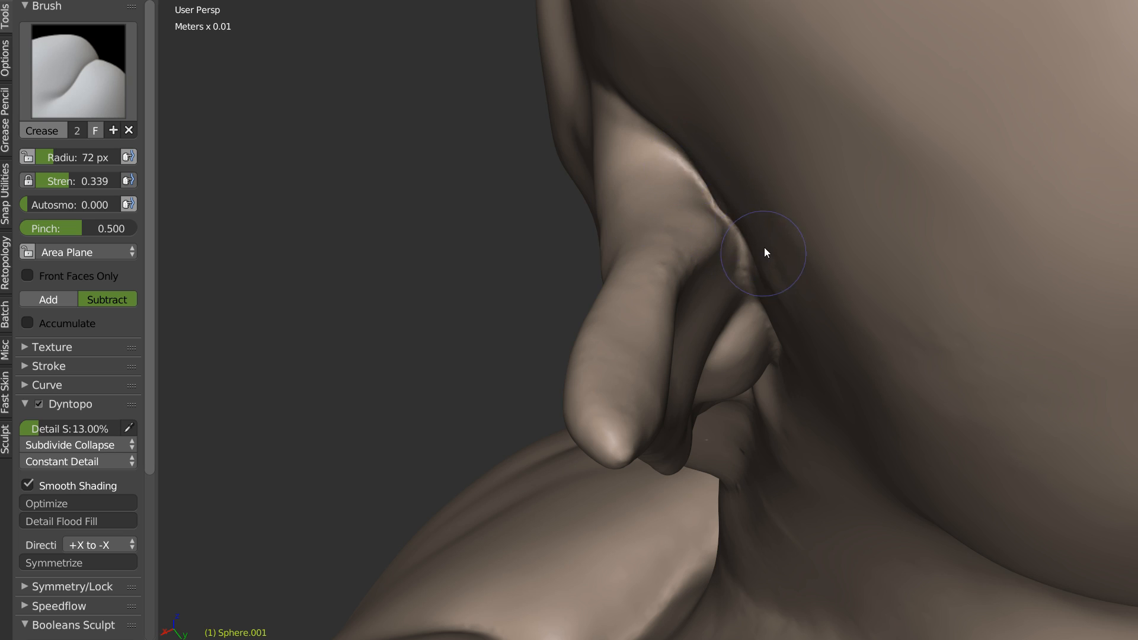
pyautogui.moveTo(764, 253); pyautogui.dragTo(698, 165, button='middle')
pyautogui.press('s')
pyautogui.moveTo(708, 207); pyautogui.dragTo(692, 185)
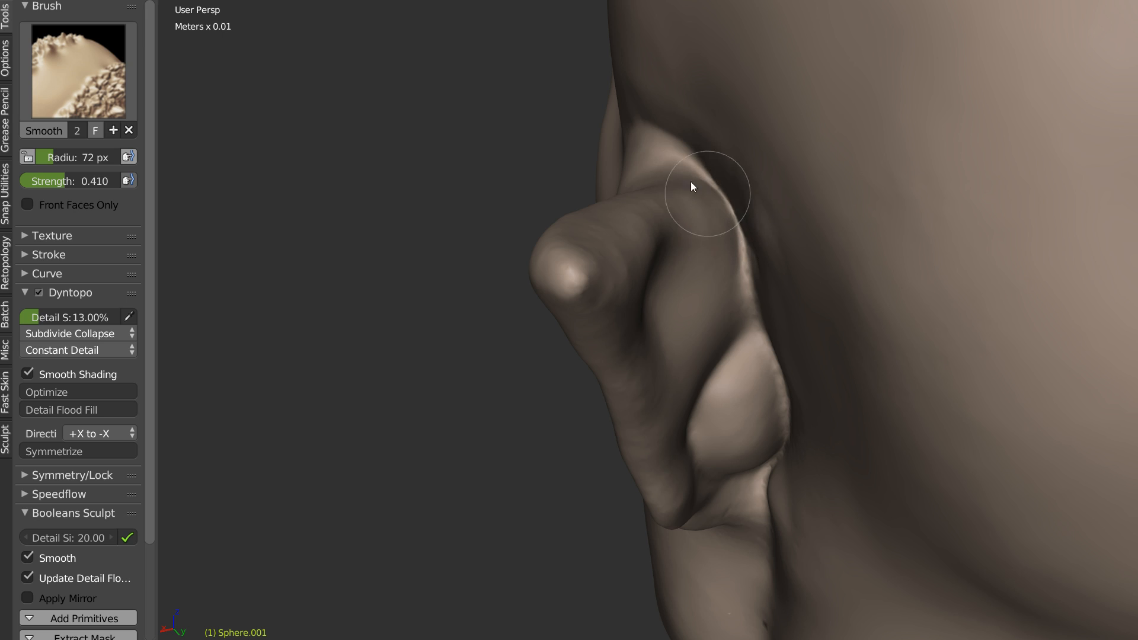
# Step: Reshape the ear's profile as seen from above with a 176 px Snake Hook brush, and smooth it
pyautogui.hotkey('shift', 'c')
pyautogui.moveTo(709, 224)
pyautogui.mouseDown(button='middle')
pyautogui.moveTo(766, 201)
pyautogui.moveTo(816, 237)
pyautogui.moveTo(888, 260)
pyautogui.moveTo(862, 283)
pyautogui.moveTo(859, 265)
pyautogui.mouseUp(button='middle')
pyautogui.press('w')
pyautogui.click(611, 203)
pyautogui.press('f')
pyautogui.click(701, 259)
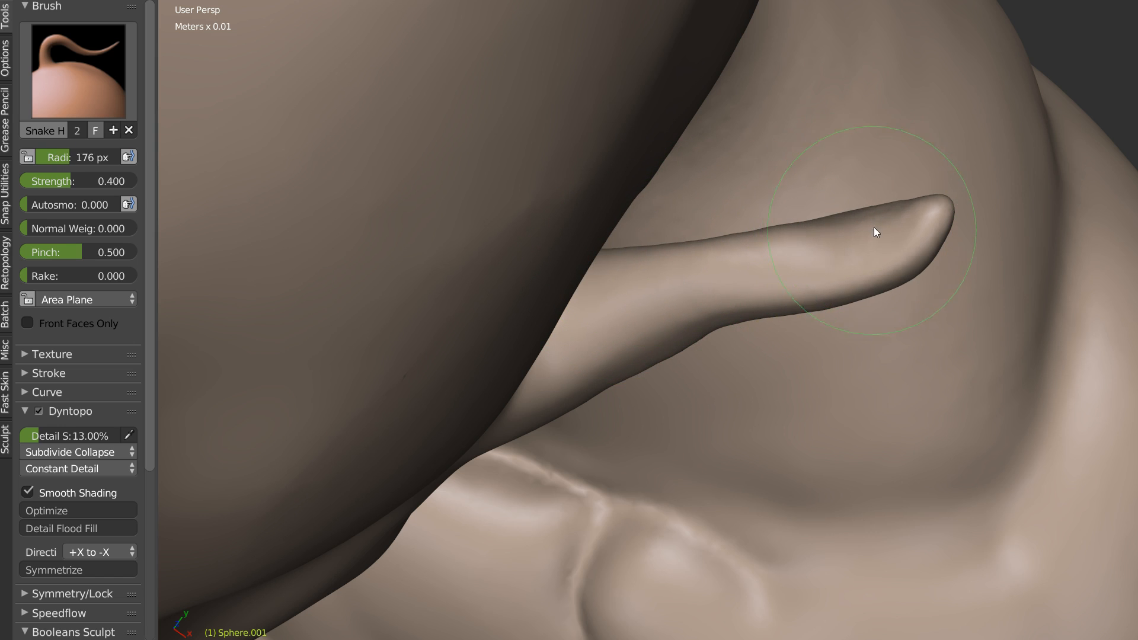
pyautogui.press('s')
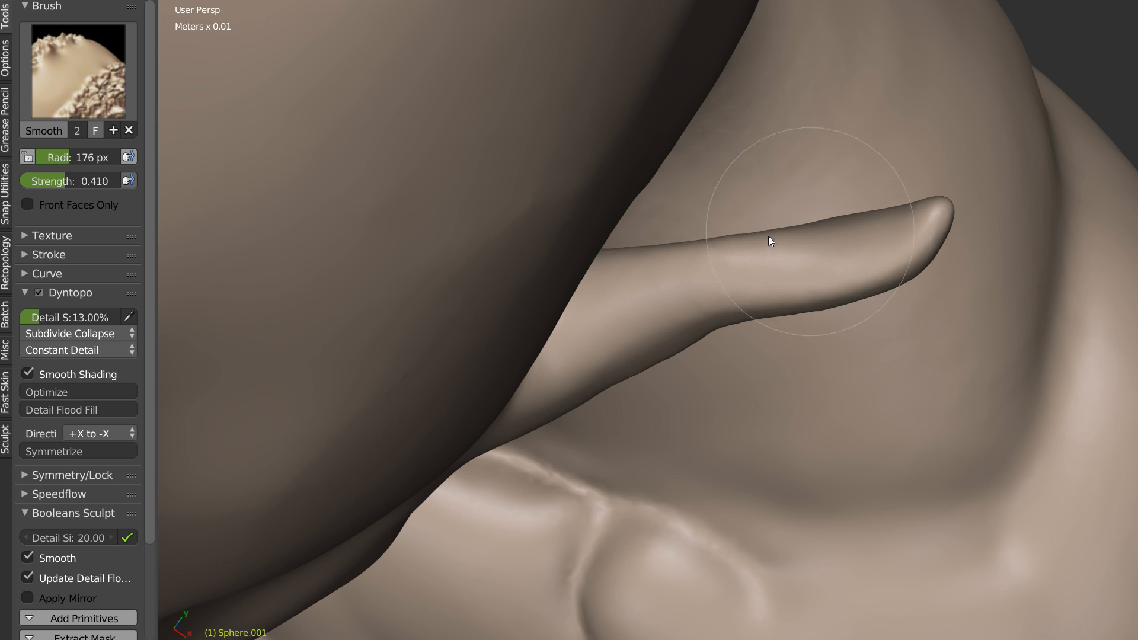
pyautogui.press('k')
pyautogui.moveTo(681, 243); pyautogui.dragTo(677, 242)
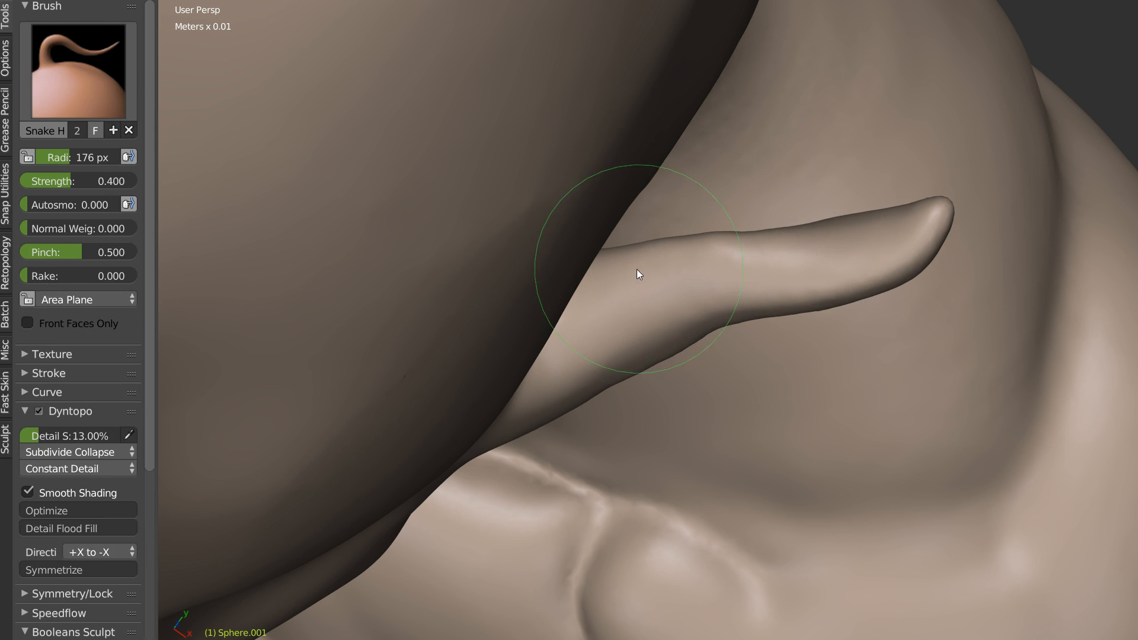
pyautogui.press('s')
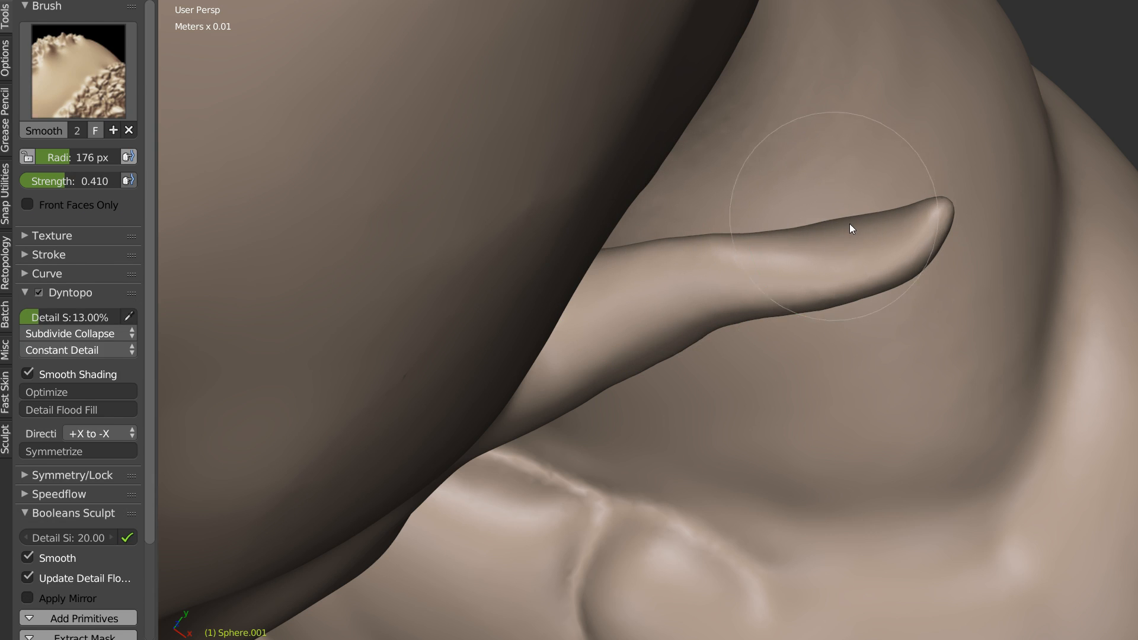
pyautogui.press('k')
# Step: Deepen the groove beneath the upper ear rim with a 110 px Crease brush
pyautogui.moveTo(844, 274)
pyautogui.mouseDown(button='middle')
pyautogui.moveTo(851, 181)
pyautogui.moveTo(782, 158)
pyautogui.moveTo(706, 231)
pyautogui.moveTo(654, 259)
pyautogui.moveTo(581, 236)
pyautogui.moveTo(574, 272)
pyautogui.moveTo(524, 274)
pyautogui.moveTo(413, 382)
pyautogui.mouseUp(button='middle')
pyautogui.hotkey('shift', 'c')
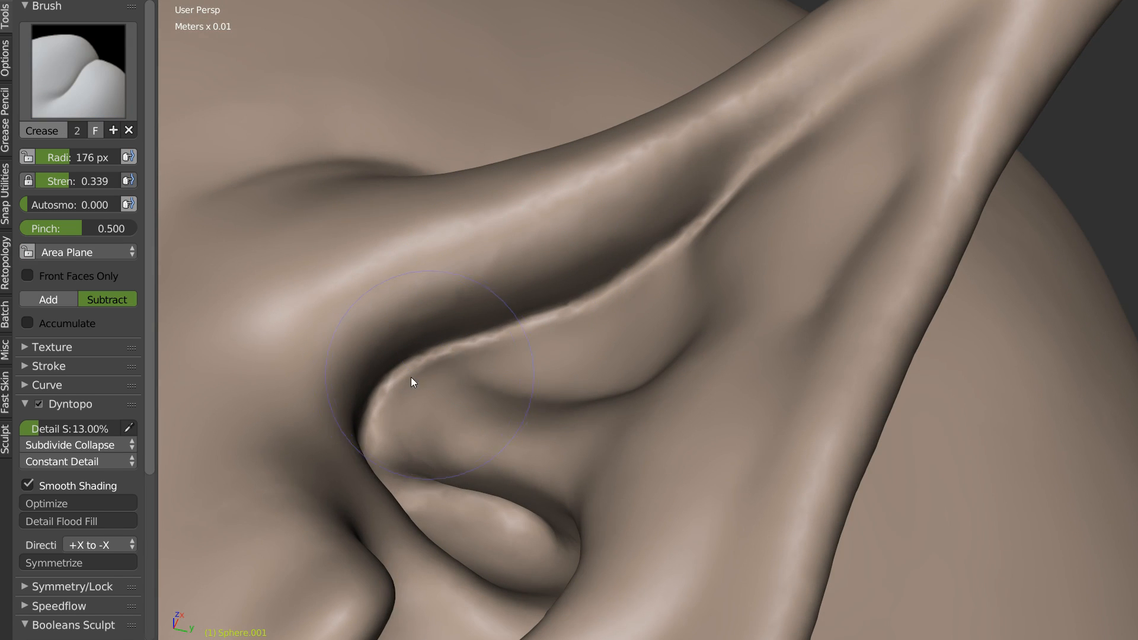
pyautogui.press('f')
pyautogui.click(376, 397)
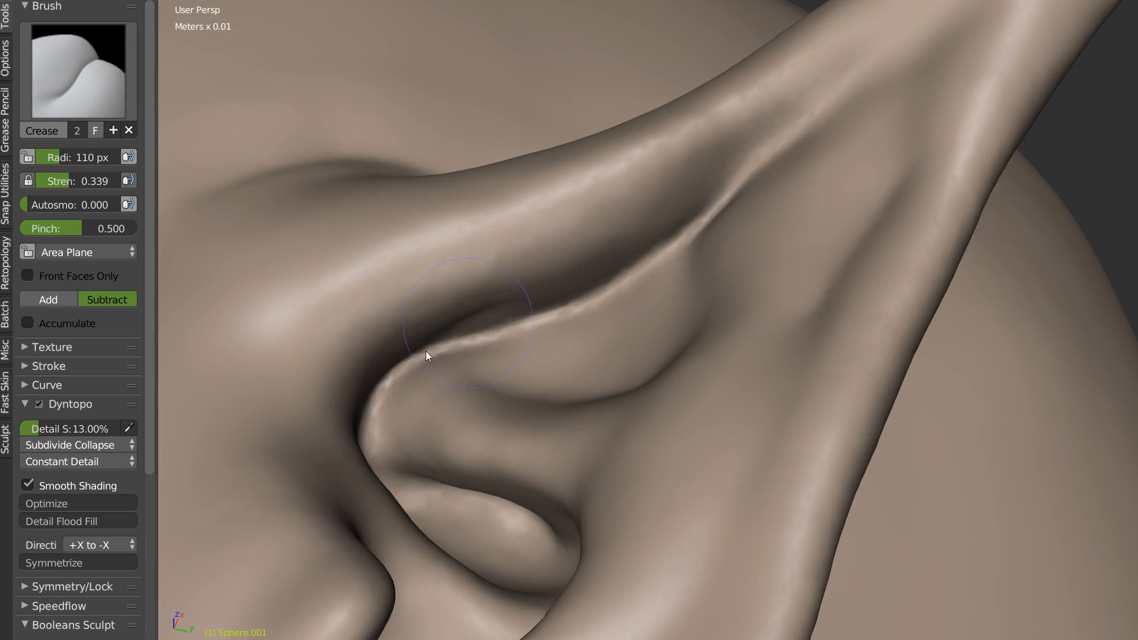
pyautogui.moveTo(564, 287)
pyautogui.mouseDown()
pyautogui.moveTo(722, 201)
pyautogui.moveTo(643, 222)
pyautogui.moveTo(635, 238)
pyautogui.moveTo(389, 374)
pyautogui.mouseUp()
# Step: Build up the edge of the inner fold below the upper rim with SculptDraw, and smooth the result
pyautogui.moveTo(389, 375)
pyautogui.mouseDown(button='middle')
pyautogui.moveTo(483, 264)
pyautogui.moveTo(487, 279)
pyautogui.mouseUp(button='middle')
pyautogui.press('x')
pyautogui.moveTo(535, 371)
pyautogui.mouseDown()
pyautogui.moveTo(489, 375)
pyautogui.moveTo(610, 311)
pyautogui.moveTo(642, 269)
pyautogui.moveTo(657, 272)
pyautogui.moveTo(425, 422)
pyautogui.moveTo(431, 436)
pyautogui.moveTo(663, 286)
pyautogui.moveTo(621, 341)
pyautogui.moveTo(703, 234)
pyautogui.moveTo(595, 294)
pyautogui.moveTo(443, 424)
pyautogui.moveTo(687, 251)
pyautogui.mouseUp()
pyautogui.press('s')
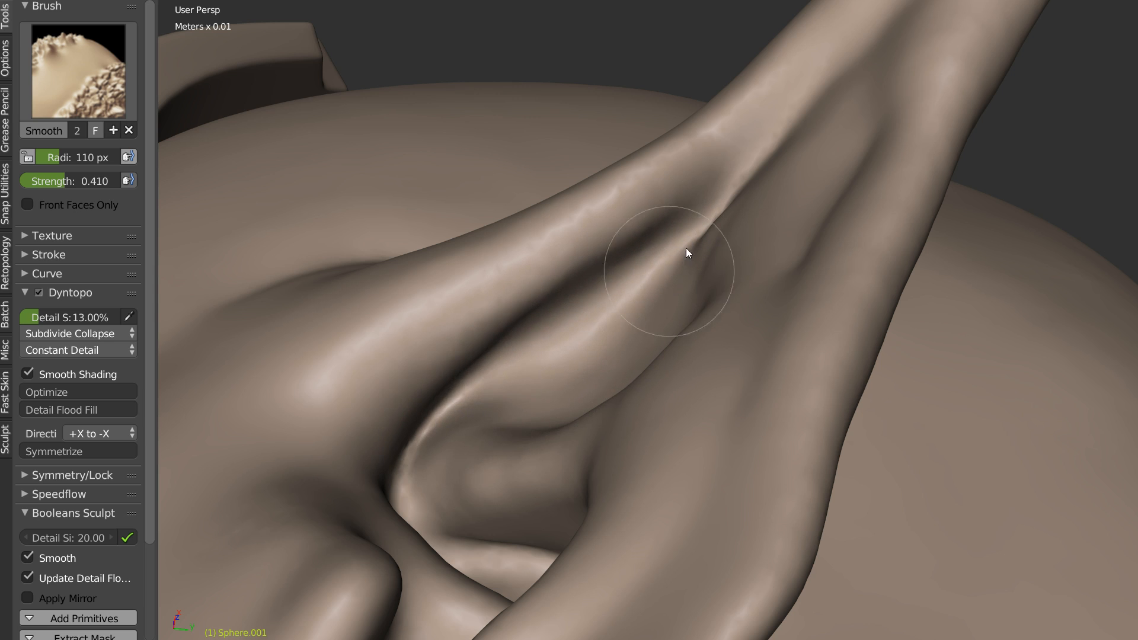
pyautogui.moveTo(686, 251); pyautogui.dragTo(720, 281, button='middle')
pyautogui.moveTo(719, 281)
pyautogui.keyDown('shift'); pyautogui.mouseDown()
pyautogui.moveTo(726, 257)
pyautogui.moveTo(648, 282)
pyautogui.moveTo(670, 331)
pyautogui.moveTo(650, 261)
pyautogui.mouseUp(); pyautogui.keyUp('shift')
# Step: Adjust the lobe and lower ear shape in side view with a 222 px Snake Hook brush
pyautogui.moveTo(649, 266)
pyautogui.mouseDown(button='middle')
pyautogui.moveTo(737, 251)
pyautogui.moveTo(744, 297)
pyautogui.moveTo(788, 320)
pyautogui.moveTo(753, 233)
pyautogui.moveTo(769, 244)
pyautogui.moveTo(701, 270)
pyautogui.moveTo(682, 304)
pyautogui.moveTo(895, 246)
pyautogui.moveTo(706, 313)
pyautogui.moveTo(848, 323)
pyautogui.moveTo(867, 282)
pyautogui.moveTo(824, 304)
pyautogui.moveTo(634, 313)
pyautogui.moveTo(700, 282)
pyautogui.moveTo(661, 307)
pyautogui.mouseUp(button='middle')
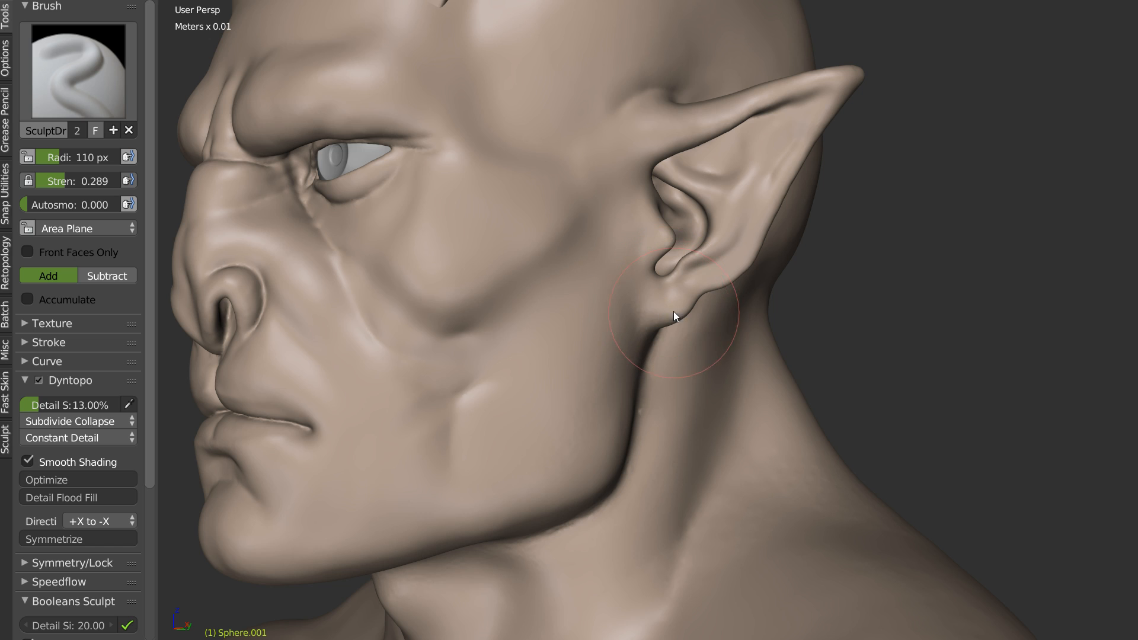
pyautogui.click(562, 259)
pyautogui.press('f')
pyautogui.click(727, 278)
pyautogui.keyDown('ctrl'); pyautogui.moveTo(676, 288); pyautogui.dragTo(750, 228, button='middle'); pyautogui.keyUp('ctrl')
pyautogui.moveTo(763, 279); pyautogui.dragTo(772, 281)
pyautogui.moveTo(775, 173)
pyautogui.mouseDown()
pyautogui.moveTo(792, 176)
pyautogui.moveTo(777, 148)
pyautogui.mouseUp()
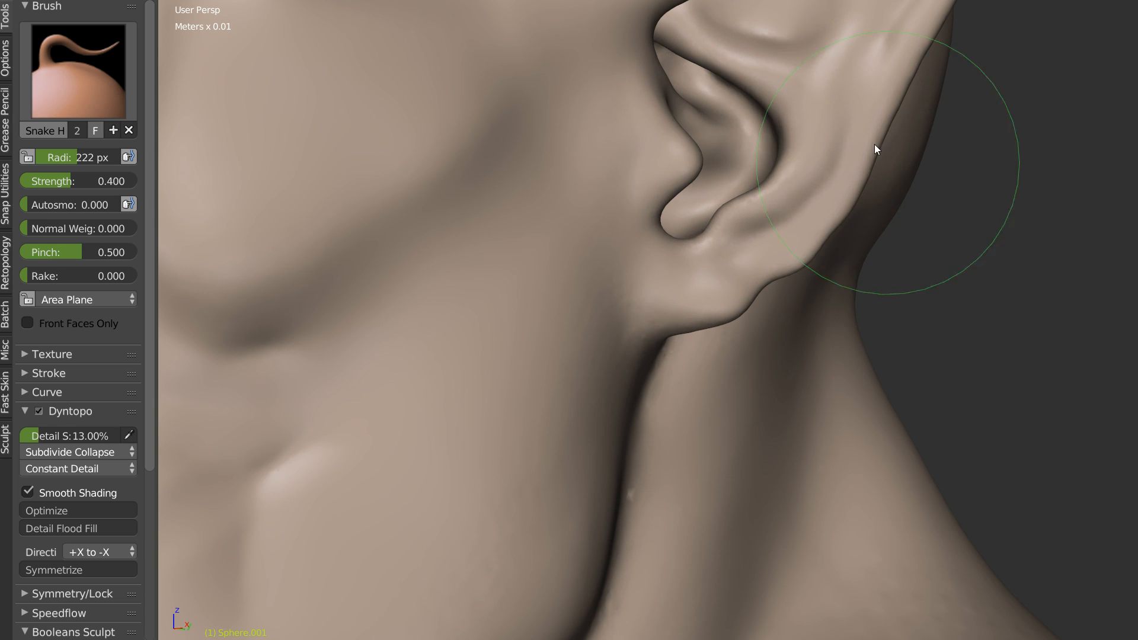
pyautogui.moveTo(827, 235); pyautogui.dragTo(788, 272, button='middle')
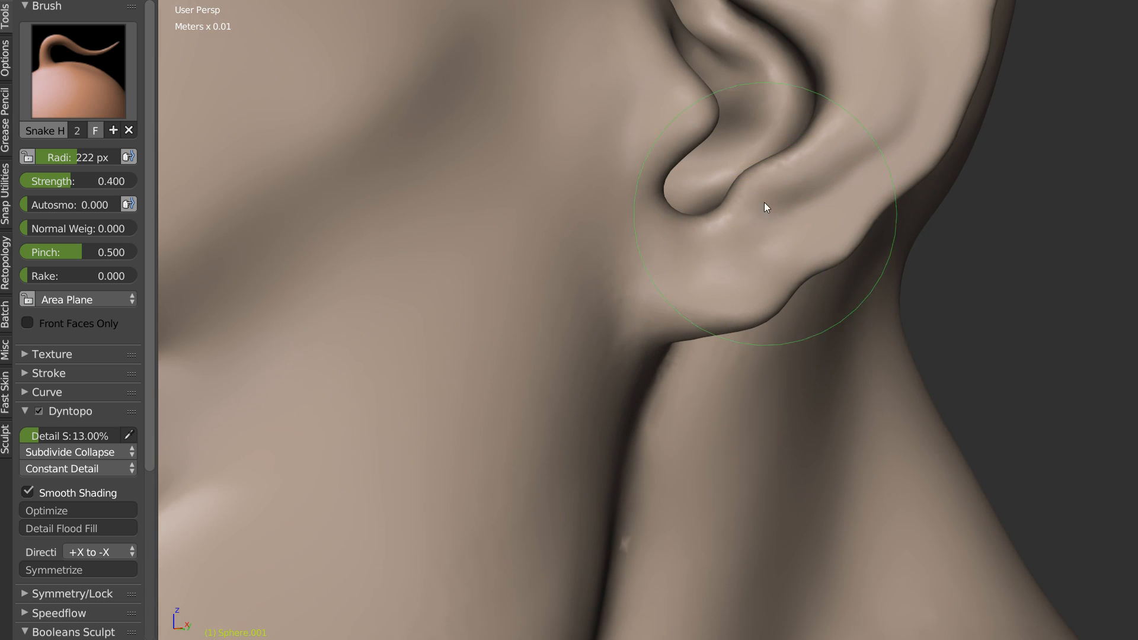
# Step: Pull the curved inner fold around the ear opening outward with Snake Hook to square its upper bend
pyautogui.moveTo(706, 214)
pyautogui.mouseDown(button='middle')
pyautogui.moveTo(667, 142)
pyautogui.moveTo(711, 92)
pyautogui.moveTo(694, 172)
pyautogui.mouseUp(button='middle')
pyautogui.moveTo(742, 253)
pyautogui.mouseDown(button='middle')
pyautogui.moveTo(759, 219)
pyautogui.moveTo(704, 239)
pyautogui.mouseUp(button='middle')
pyautogui.moveTo(739, 158); pyautogui.dragTo(766, 157)
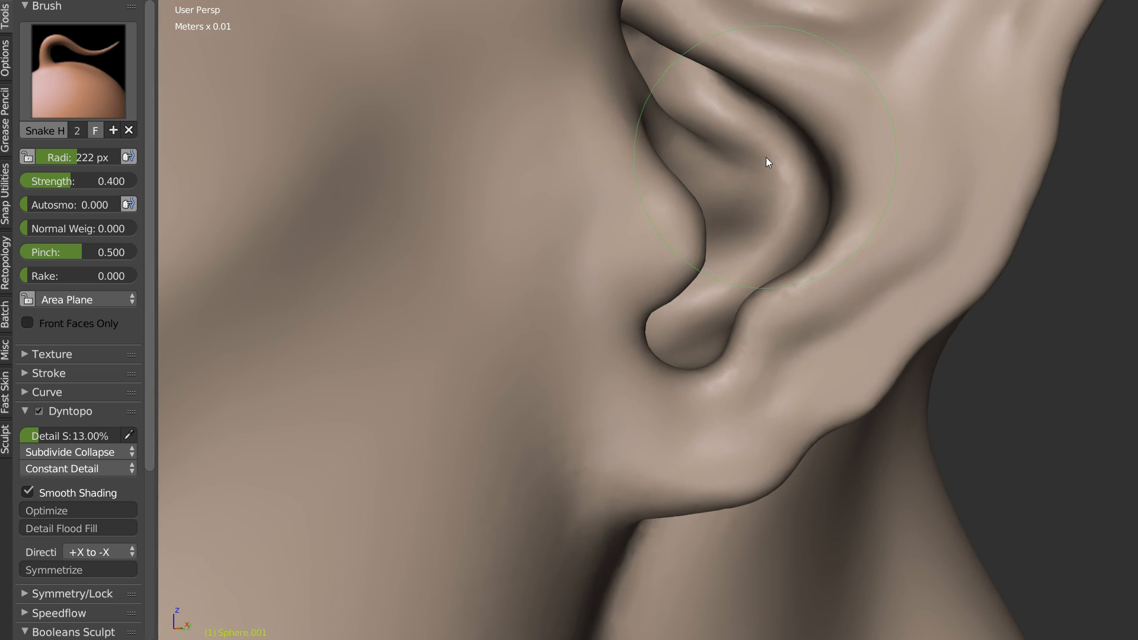
pyautogui.moveTo(736, 105); pyautogui.dragTo(815, 121)
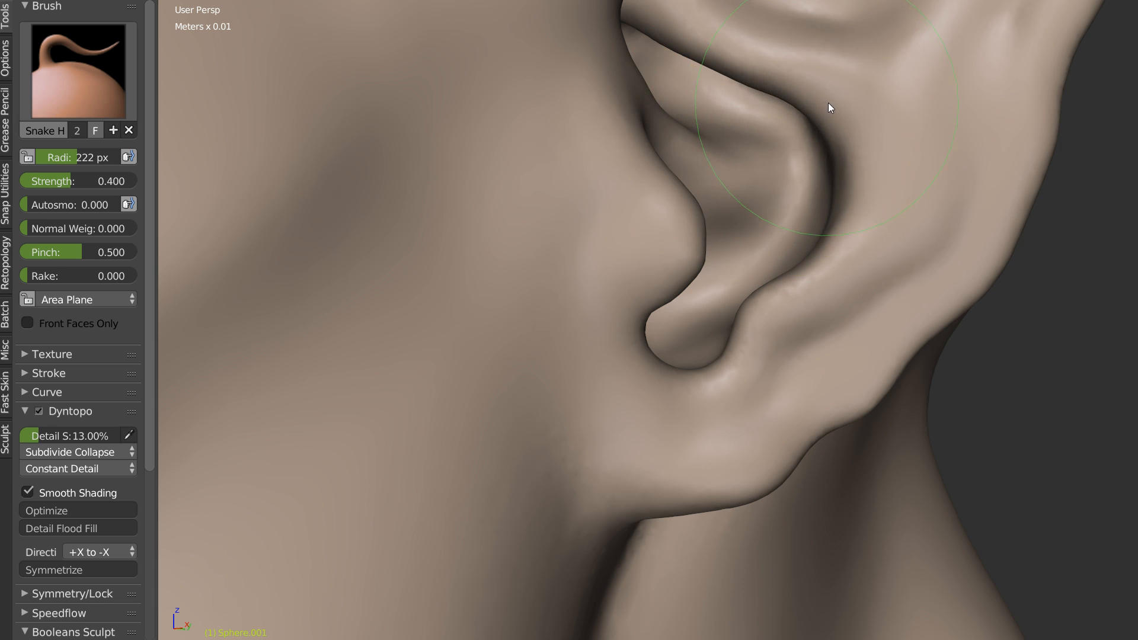
# Step: Pull the lower outer rim and lobe outward with Snake Hook into one continuous, even contour
pyautogui.moveTo(881, 117); pyautogui.dragTo(755, 274, button='middle')
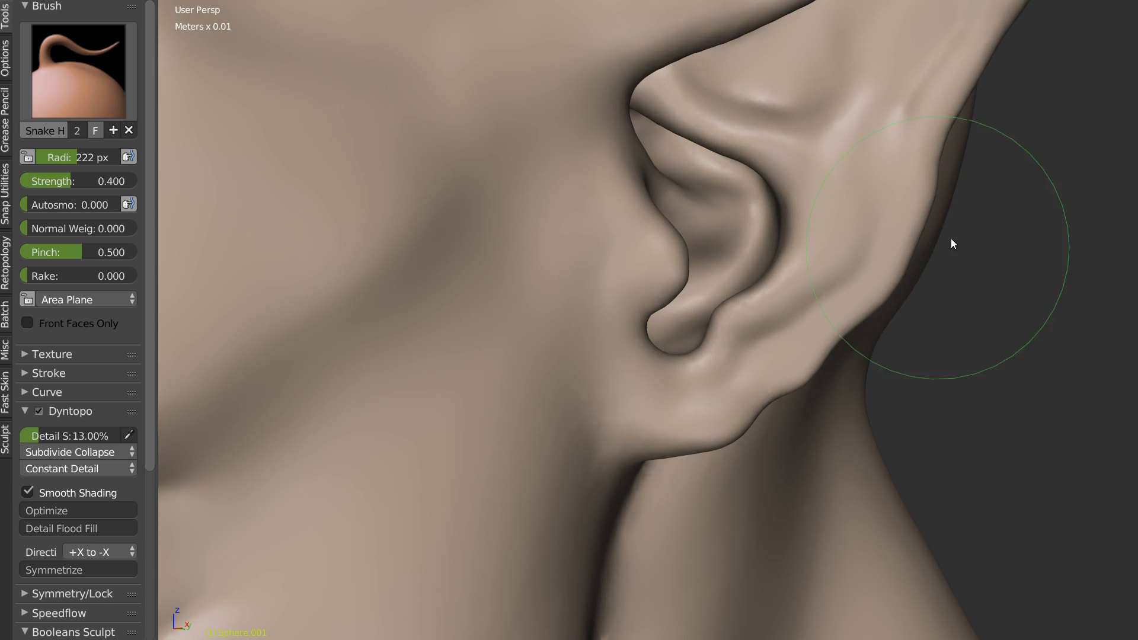
pyautogui.scroll(-1, 846, 320)
pyautogui.scroll(1, 830, 326)
pyautogui.moveTo(843, 336); pyautogui.dragTo(867, 353)
pyautogui.moveTo(761, 407); pyautogui.dragTo(791, 422)
pyautogui.keyDown('shift'); pyautogui.moveTo(793, 418); pyautogui.dragTo(728, 266, button='middle'); pyautogui.keyUp('shift')
pyautogui.scroll(2, 728, 266)
pyautogui.moveTo(775, 223)
pyautogui.keyDown('shift'); pyautogui.mouseDown()
pyautogui.moveTo(674, 294)
pyautogui.moveTo(699, 247)
pyautogui.moveTo(738, 264)
pyautogui.mouseUp(); pyautogui.keyUp('shift')
pyautogui.moveTo(782, 217); pyautogui.dragTo(808, 226)
pyautogui.moveTo(841, 135)
pyautogui.mouseDown()
pyautogui.moveTo(868, 151)
pyautogui.moveTo(691, 297)
pyautogui.moveTo(816, 191)
pyautogui.moveTo(777, 193)
pyautogui.moveTo(609, 295)
pyautogui.mouseUp()
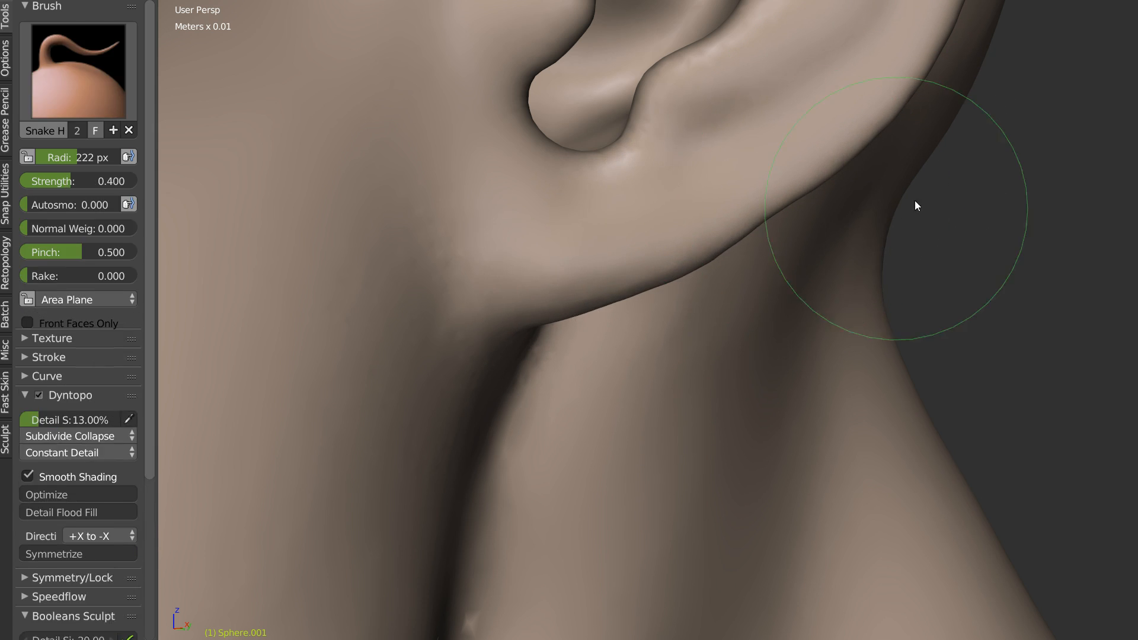
# Step: Refine the outer rim's silhouette from the front, between the middle of the ear and its tip
pyautogui.moveTo(915, 203); pyautogui.dragTo(762, 237, button='middle')
pyautogui.moveTo(780, 122)
pyautogui.mouseDown(button='middle')
pyautogui.moveTo(838, 178)
pyautogui.moveTo(719, 178)
pyautogui.moveTo(795, 164)
pyautogui.moveTo(767, 236)
pyautogui.moveTo(791, 248)
pyautogui.mouseUp(button='middle')
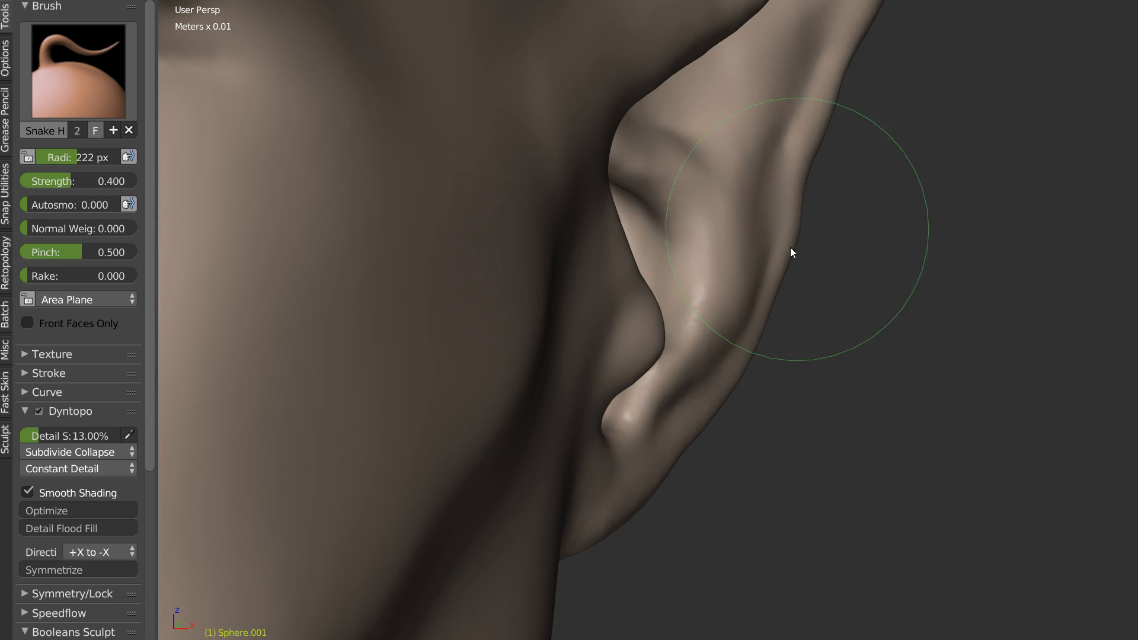
pyautogui.moveTo(790, 232)
pyautogui.keyDown('shift'); pyautogui.mouseDown()
pyautogui.moveTo(779, 227)
pyautogui.moveTo(830, 142)
pyautogui.moveTo(820, 162)
pyautogui.mouseUp(); pyautogui.keyUp('shift')
pyautogui.keyDown('shift'); pyautogui.moveTo(821, 165); pyautogui.dragTo(774, 251, button='middle'); pyautogui.keyUp('shift')
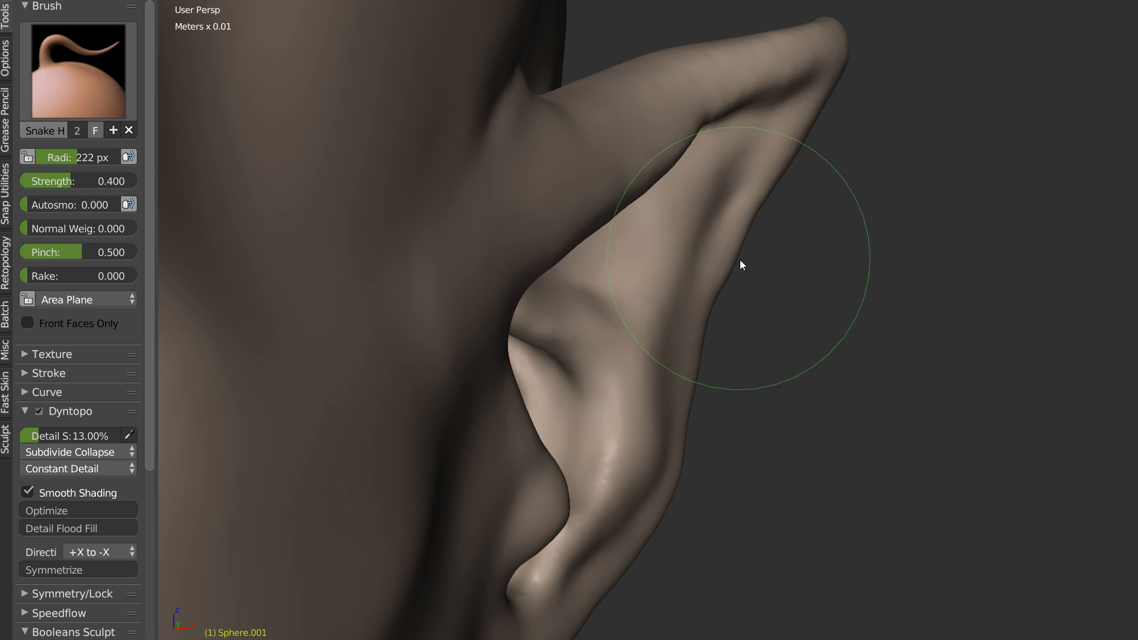
pyautogui.moveTo(722, 254)
pyautogui.keyDown('shift'); pyautogui.mouseDown()
pyautogui.moveTo(736, 262)
pyautogui.moveTo(716, 274)
pyautogui.moveTo(759, 207)
pyautogui.moveTo(745, 253)
pyautogui.moveTo(783, 198)
pyautogui.mouseUp(); pyautogui.keyUp('shift')
pyautogui.scroll(-4, 754, 246)
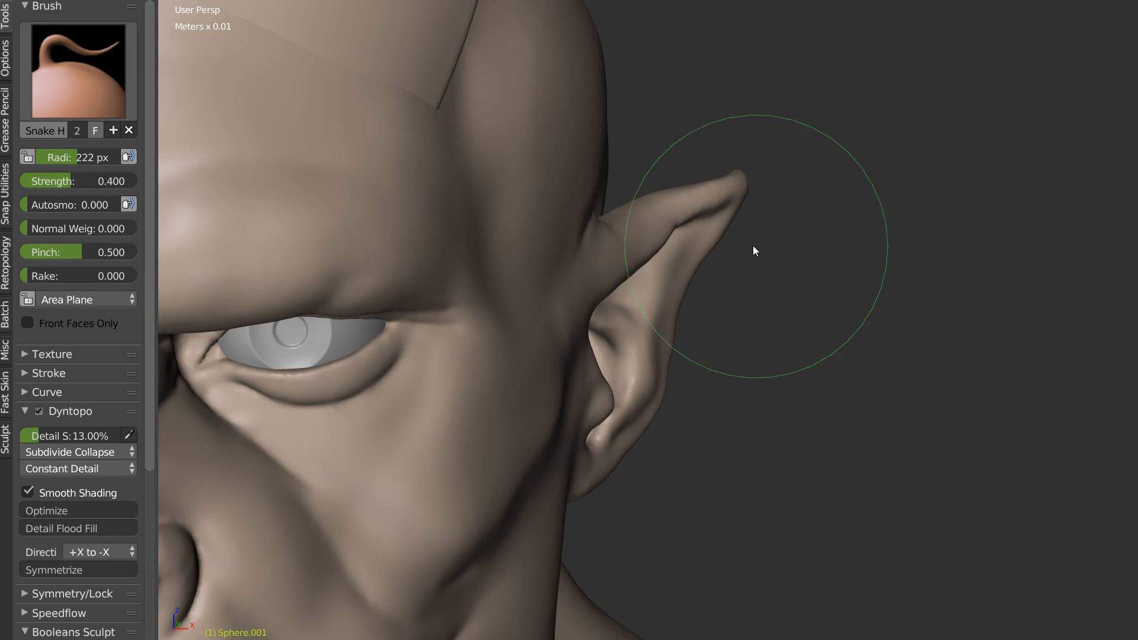
pyautogui.scroll(2, 652, 233)
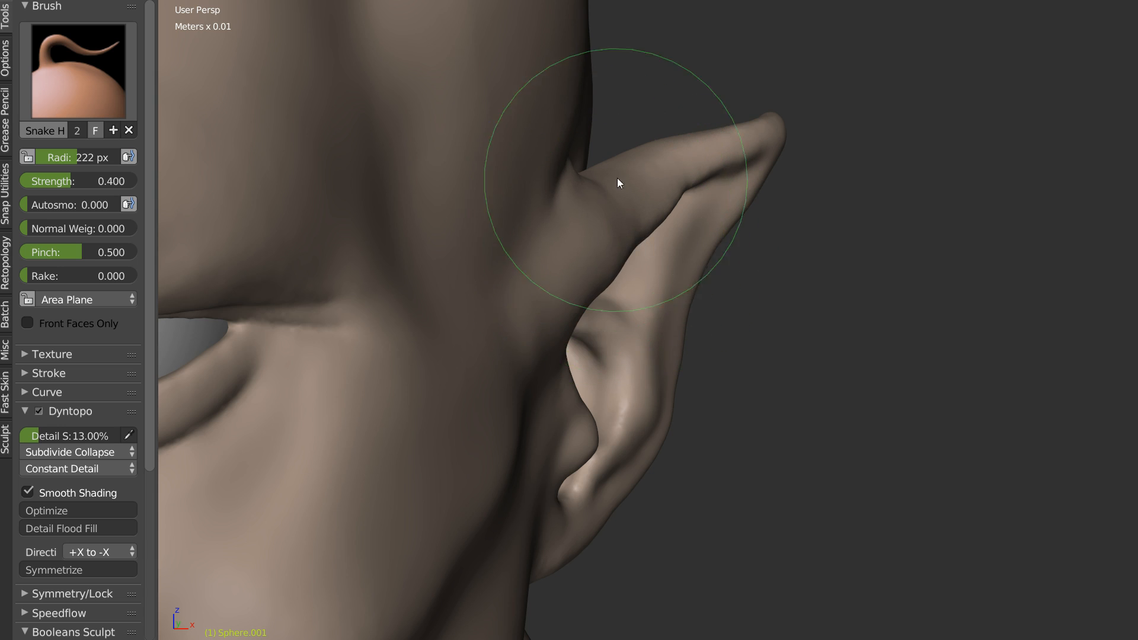
# Step: Reshape the lower outer rim in three-quarter view with the 222 px Snake Hook brush
pyautogui.moveTo(617, 178); pyautogui.dragTo(567, 211, button='middle')
pyautogui.keyDown('shift'); pyautogui.moveTo(503, 263); pyautogui.dragTo(703, 156, button='middle'); pyautogui.keyUp('shift')
pyautogui.moveTo(715, 201); pyautogui.dragTo(726, 183, button='middle')
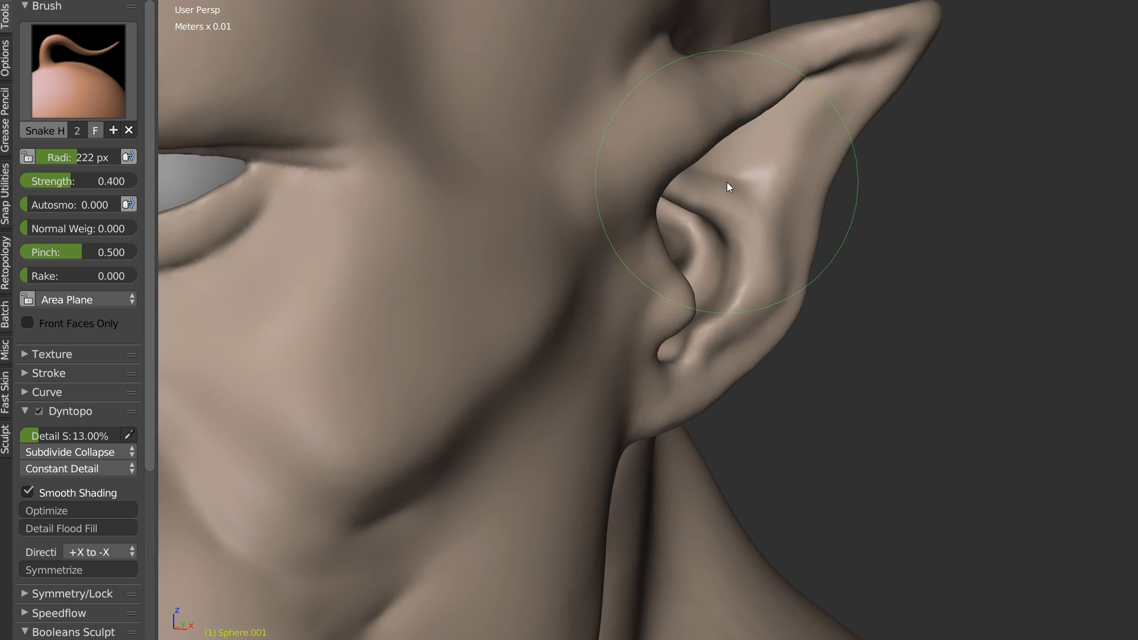
pyautogui.moveTo(797, 227)
pyautogui.mouseDown(button='middle')
pyautogui.moveTo(877, 220)
pyautogui.moveTo(877, 239)
pyautogui.moveTo(939, 204)
pyautogui.moveTo(883, 234)
pyautogui.mouseUp(button='middle')
pyautogui.moveTo(866, 247)
pyautogui.mouseDown()
pyautogui.moveTo(913, 224)
pyautogui.moveTo(920, 152)
pyautogui.moveTo(883, 303)
pyautogui.mouseUp()
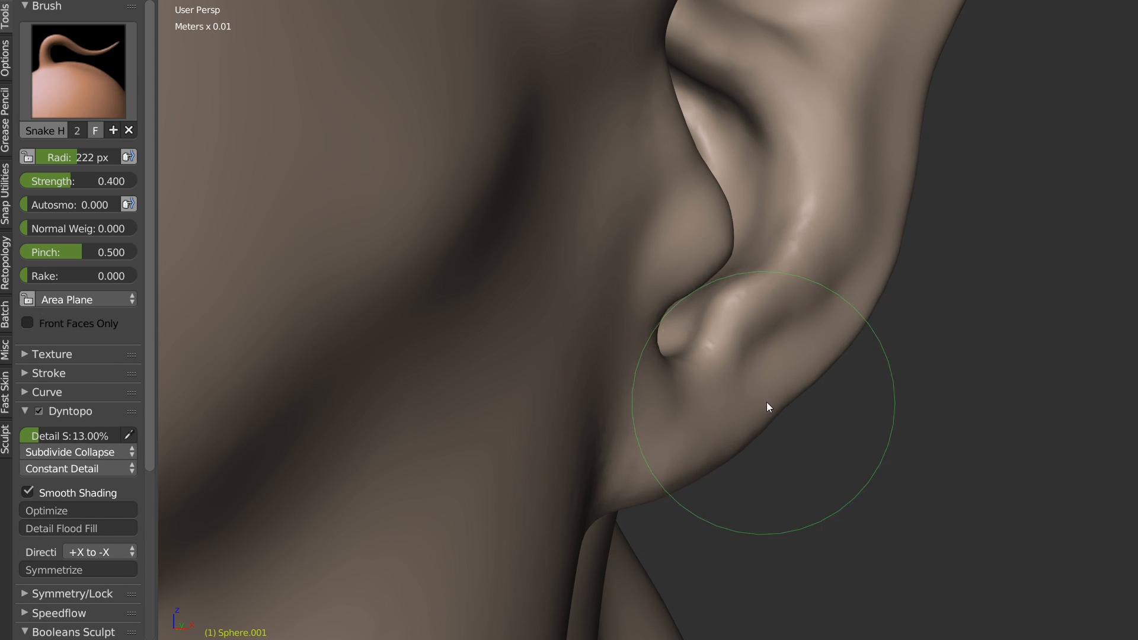
# Step: Crease the groove above the lobe and up inside the outer rim with an 85 px Crease brush, and smooth the lobe's front
pyautogui.hotkey('shift', 'c')
pyautogui.moveTo(715, 389); pyautogui.dragTo(714, 386, button='middle')
pyautogui.press('f')
pyautogui.click(637, 395)
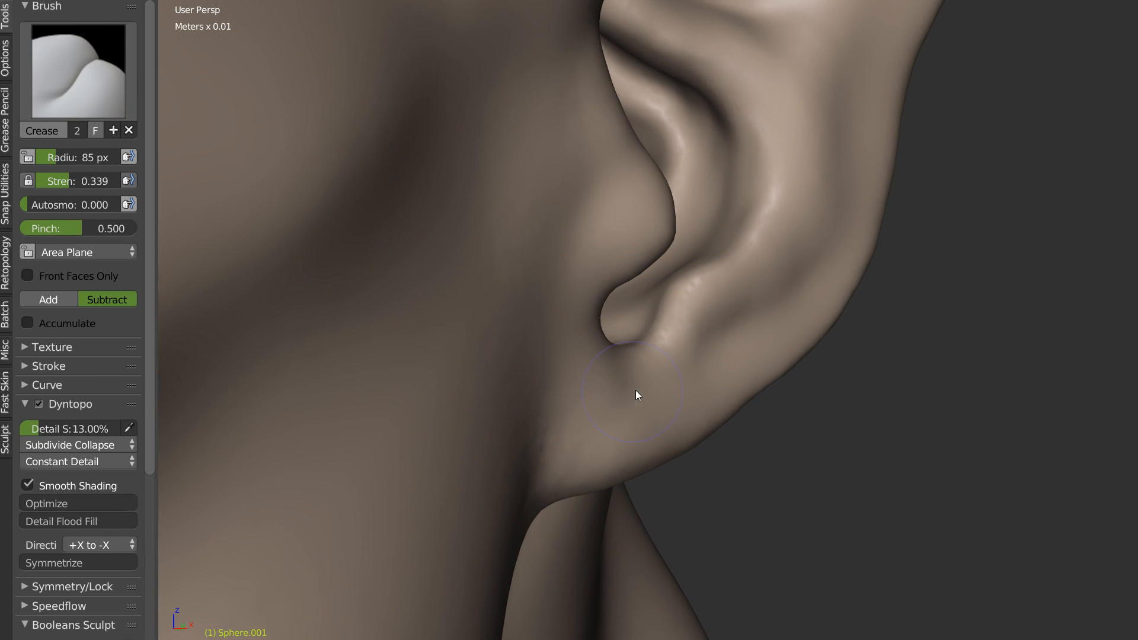
pyautogui.moveTo(691, 364); pyautogui.dragTo(590, 421)
pyautogui.moveTo(740, 328)
pyautogui.mouseDown()
pyautogui.moveTo(825, 283)
pyautogui.moveTo(856, 201)
pyautogui.moveTo(850, 176)
pyautogui.mouseUp()
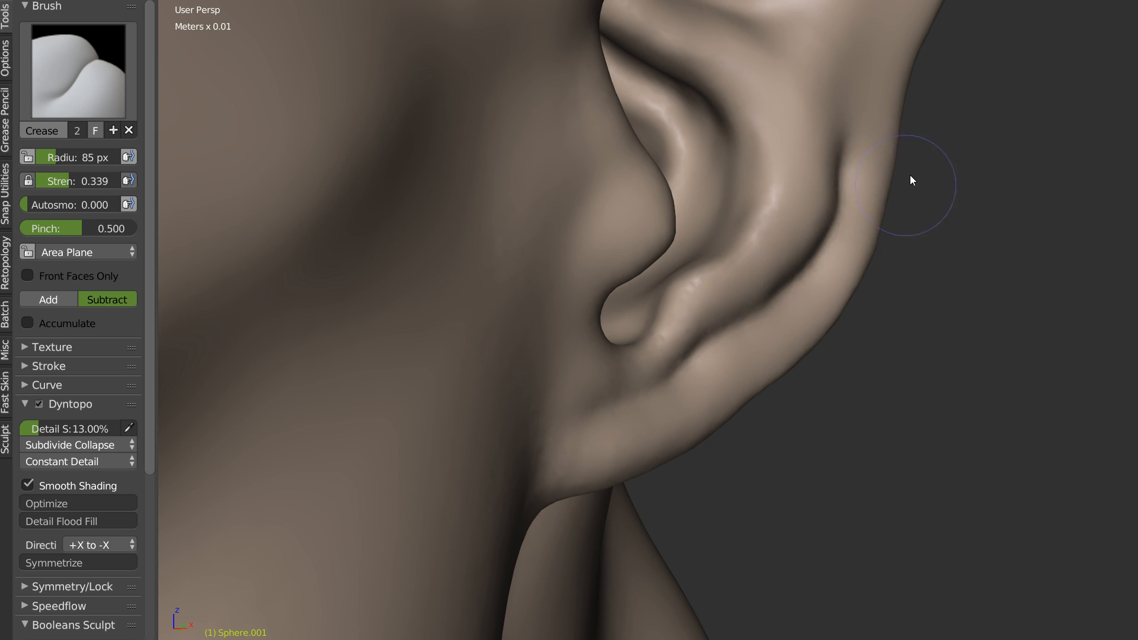
pyautogui.keyDown('shift'); pyautogui.moveTo(600, 382); pyautogui.dragTo(585, 387); pyautogui.keyUp('shift')
# Step: Crease the underside of the lobe where it meets the jaw, and smooth the ridge running down behind it
pyautogui.moveTo(594, 383)
pyautogui.mouseDown(button='middle')
pyautogui.moveTo(817, 238)
pyautogui.moveTo(706, 244)
pyautogui.mouseUp(button='middle')
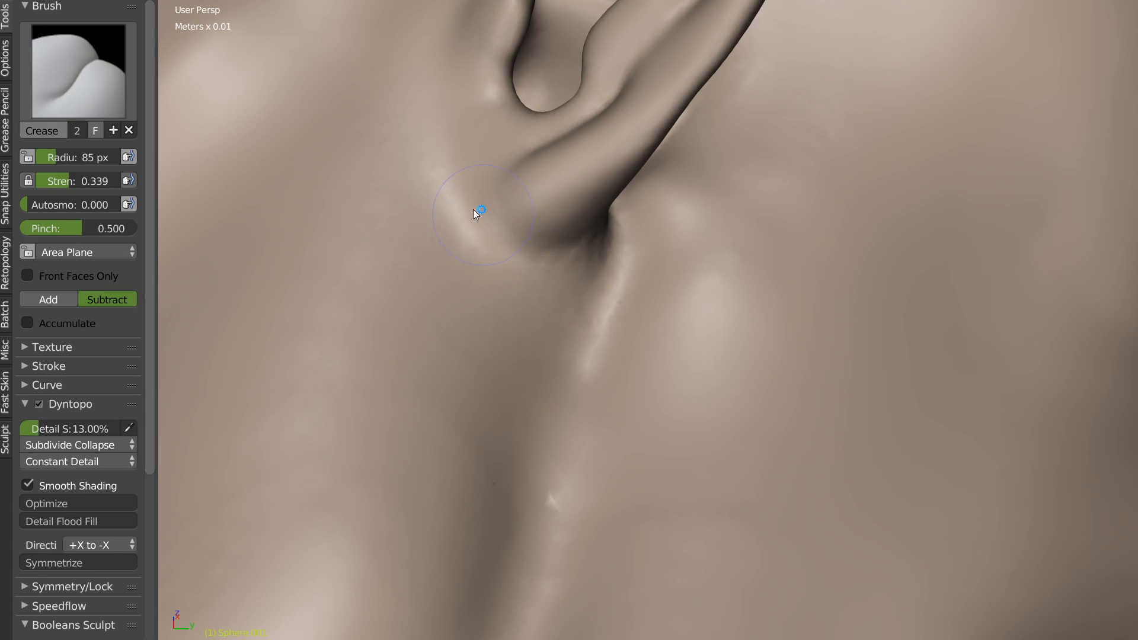
pyautogui.moveTo(587, 250); pyautogui.dragTo(591, 274, button='middle')
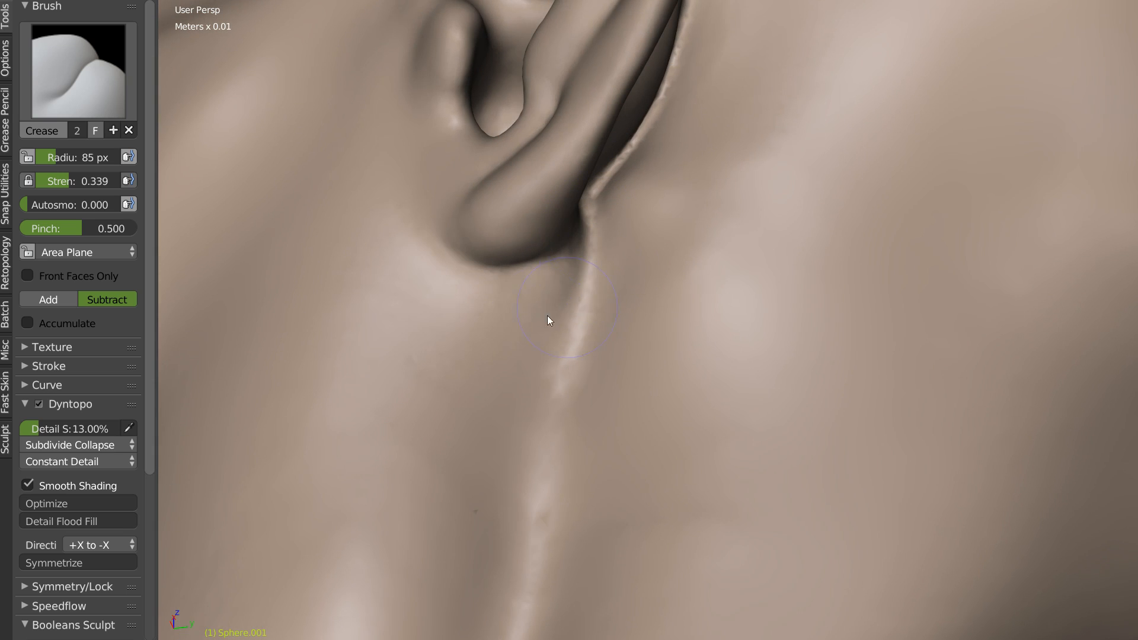
pyautogui.moveTo(409, 291)
pyautogui.mouseDown()
pyautogui.moveTo(564, 307)
pyautogui.moveTo(381, 296)
pyautogui.moveTo(500, 299)
pyautogui.moveTo(480, 351)
pyautogui.mouseUp()
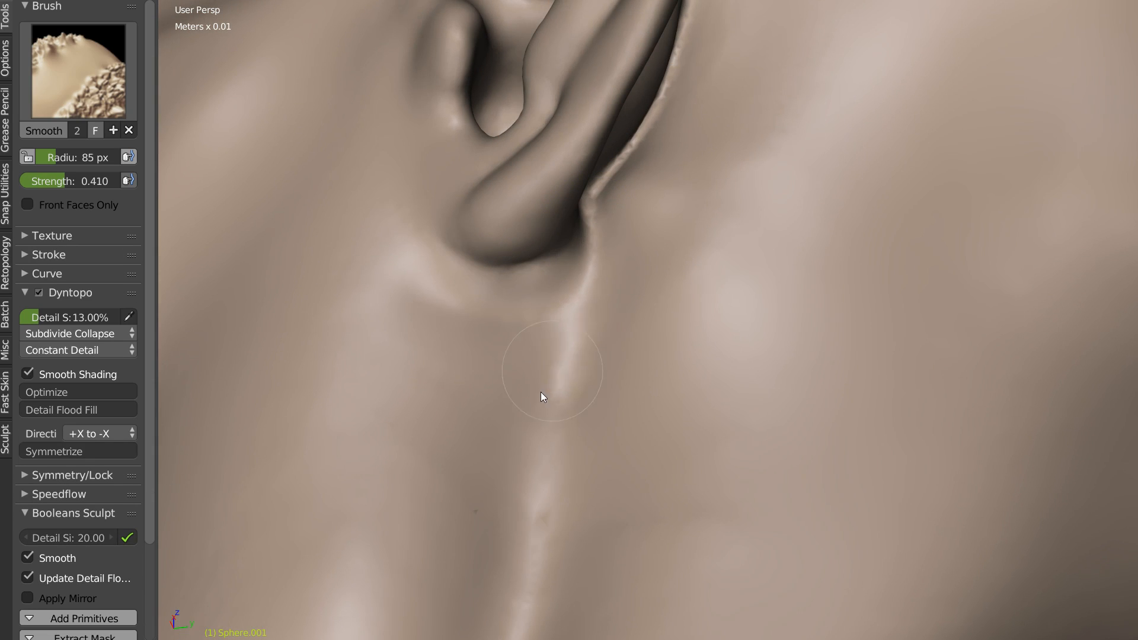
pyautogui.moveTo(540, 392); pyautogui.dragTo(616, 242, button='middle')
pyautogui.moveTo(655, 166)
pyautogui.keyDown('shift'); pyautogui.mouseDown()
pyautogui.moveTo(709, 197)
pyautogui.moveTo(673, 264)
pyautogui.mouseUp(); pyautogui.keyUp('shift')
# Step: Enlarge the brush to 147 px and smooth the neck surface behind the lobe
pyautogui.scroll(2, 723, 268)
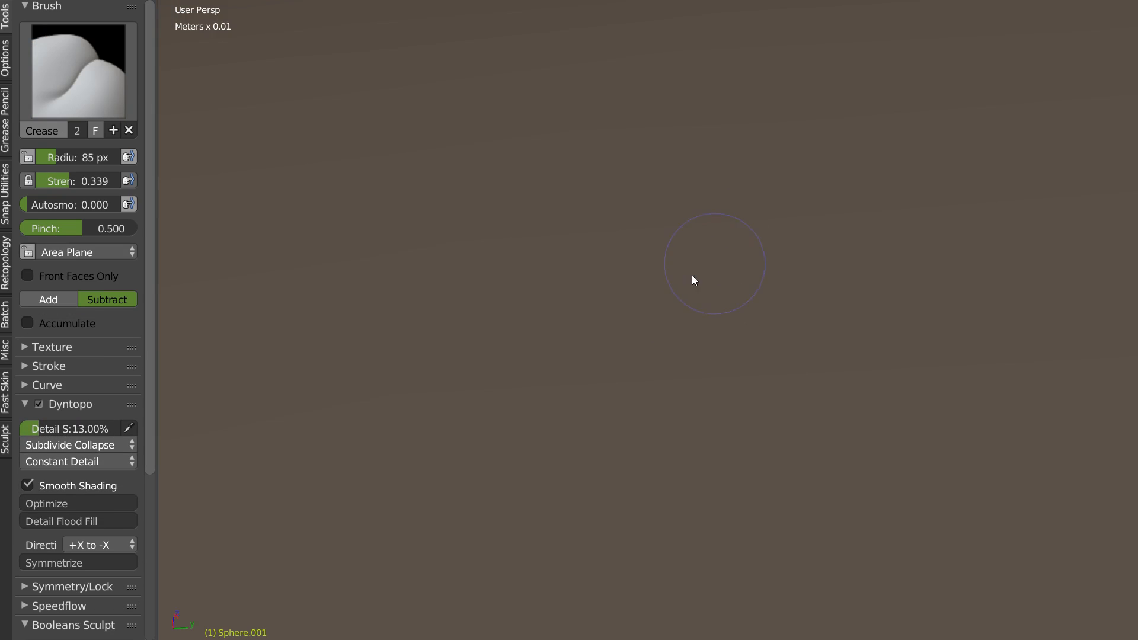
pyautogui.scroll(-2, 692, 275)
pyautogui.moveTo(712, 333); pyautogui.dragTo(671, 343, button='middle')
pyautogui.press('f')
pyautogui.click(704, 340)
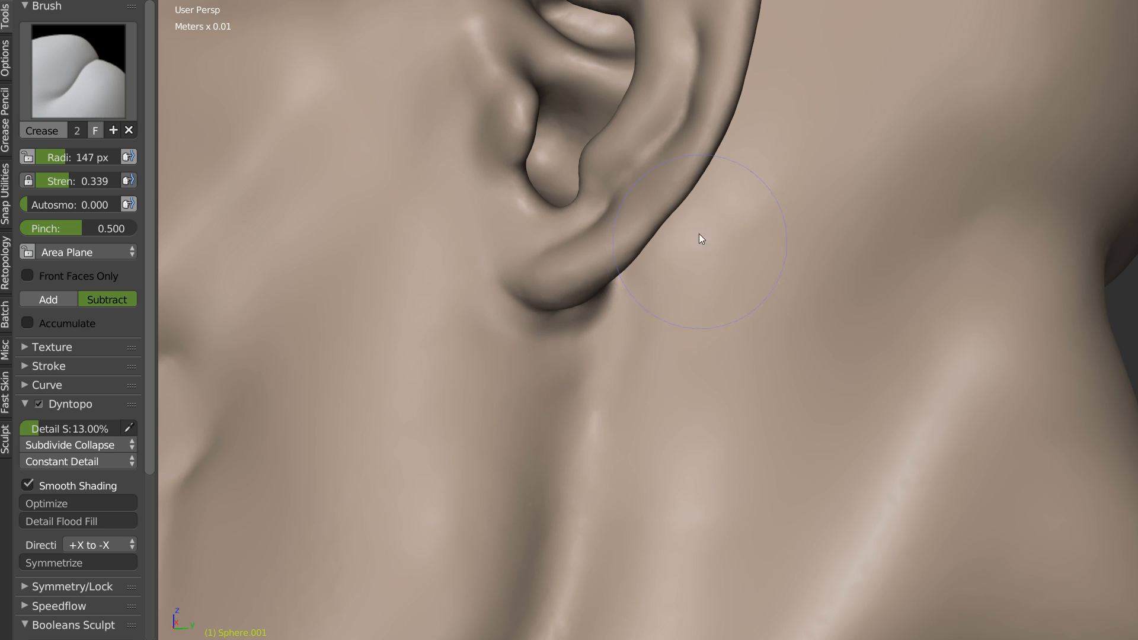
pyautogui.press('shift')
pyautogui.keyDown('shift'); pyautogui.moveTo(799, 319); pyautogui.dragTo(786, 311); pyautogui.keyUp('shift')
# Step: Crease the boundary between jaw and neck below the ear with the 147 px Crease brush, working toward the chin
pyautogui.scroll(-3, 750, 302)
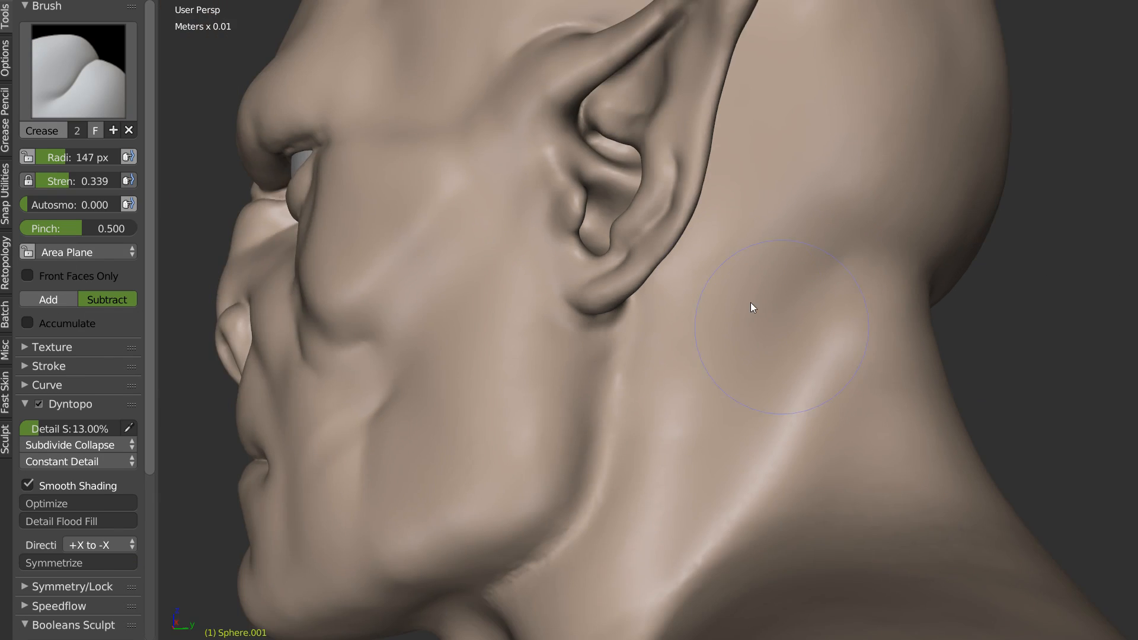
pyautogui.moveTo(751, 302); pyautogui.dragTo(777, 309, button='middle')
pyautogui.scroll(1, 636, 378)
pyautogui.keyDown('shift'); pyautogui.moveTo(635, 378); pyautogui.dragTo(713, 232, button='middle'); pyautogui.keyUp('shift')
pyautogui.moveTo(721, 184); pyautogui.dragTo(684, 357)
pyautogui.keyDown('shift'); pyautogui.moveTo(684, 357); pyautogui.dragTo(748, 172, button='middle'); pyautogui.keyUp('shift')
pyautogui.moveTo(661, 276)
pyautogui.mouseDown()
pyautogui.moveTo(610, 279)
pyautogui.moveTo(579, 300)
pyautogui.mouseUp()
pyautogui.moveTo(599, 307)
pyautogui.mouseDown(button='middle')
pyautogui.moveTo(759, 253)
pyautogui.moveTo(603, 305)
pyautogui.moveTo(570, 253)
pyautogui.mouseUp(button='middle')
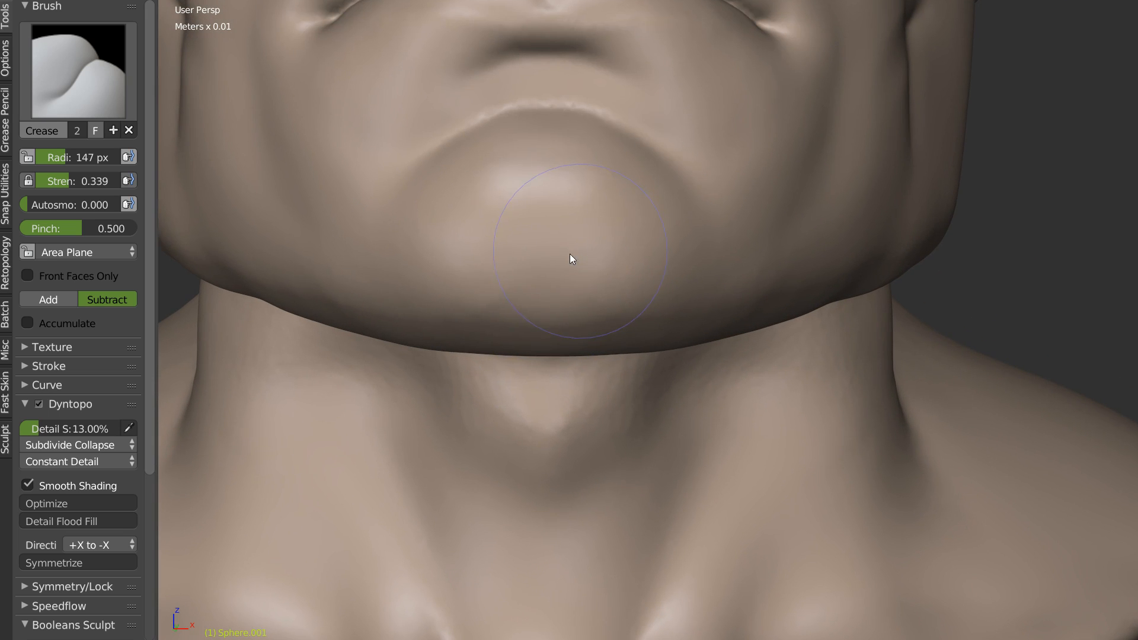
# Step: Carve a vertical cleft into the middle of the chin with the 147 px Crease brush
pyautogui.moveTo(540, 241); pyautogui.dragTo(544, 303)
pyautogui.keyDown('shift'); pyautogui.moveTo(622, 270); pyautogui.dragTo(669, 442, button='middle'); pyautogui.keyUp('shift')
pyautogui.moveTo(544, 239); pyautogui.dragTo(562, 263, button='middle')
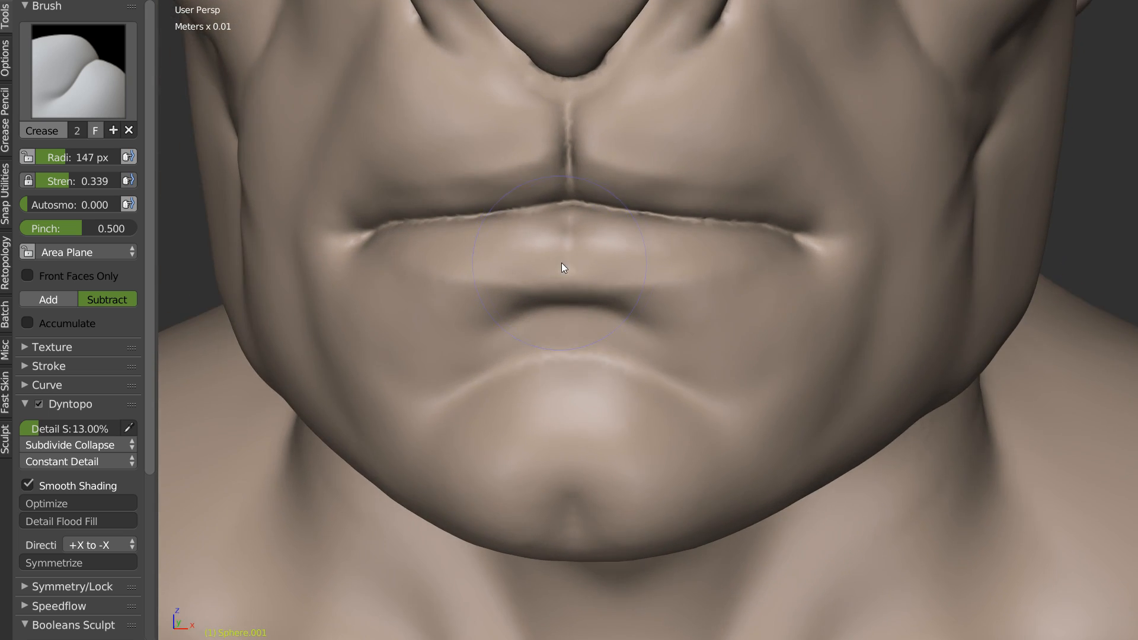
# Step: Fill the cheek beside the nose with the 147 px Clay brush and smooth the lower cheek beside the mouth
pyautogui.keyDown('ctrl'); pyautogui.moveTo(832, 216); pyautogui.dragTo(714, 308, button='middle'); pyautogui.keyUp('ctrl')
pyautogui.keyDown('shift'); pyautogui.moveTo(714, 308); pyautogui.dragTo(705, 229, button='middle'); pyautogui.keyUp('shift')
pyautogui.keyDown('ctrl'); pyautogui.moveTo(906, 302); pyautogui.dragTo(642, 184, button='middle'); pyautogui.keyUp('ctrl')
pyautogui.moveTo(658, 233)
pyautogui.mouseDown(button='middle')
pyautogui.moveTo(584, 243)
pyautogui.moveTo(645, 171)
pyautogui.moveTo(653, 247)
pyautogui.moveTo(676, 212)
pyautogui.mouseUp(button='middle')
pyautogui.press('c')
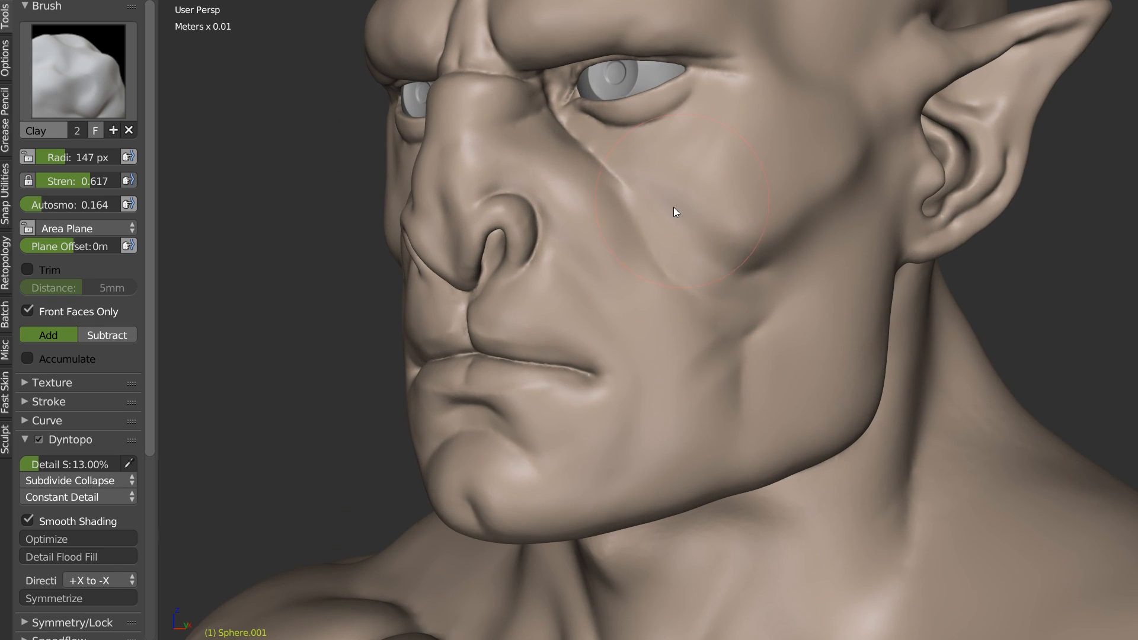
pyautogui.moveTo(680, 255)
pyautogui.mouseDown()
pyautogui.moveTo(702, 286)
pyautogui.moveTo(609, 197)
pyautogui.mouseUp()
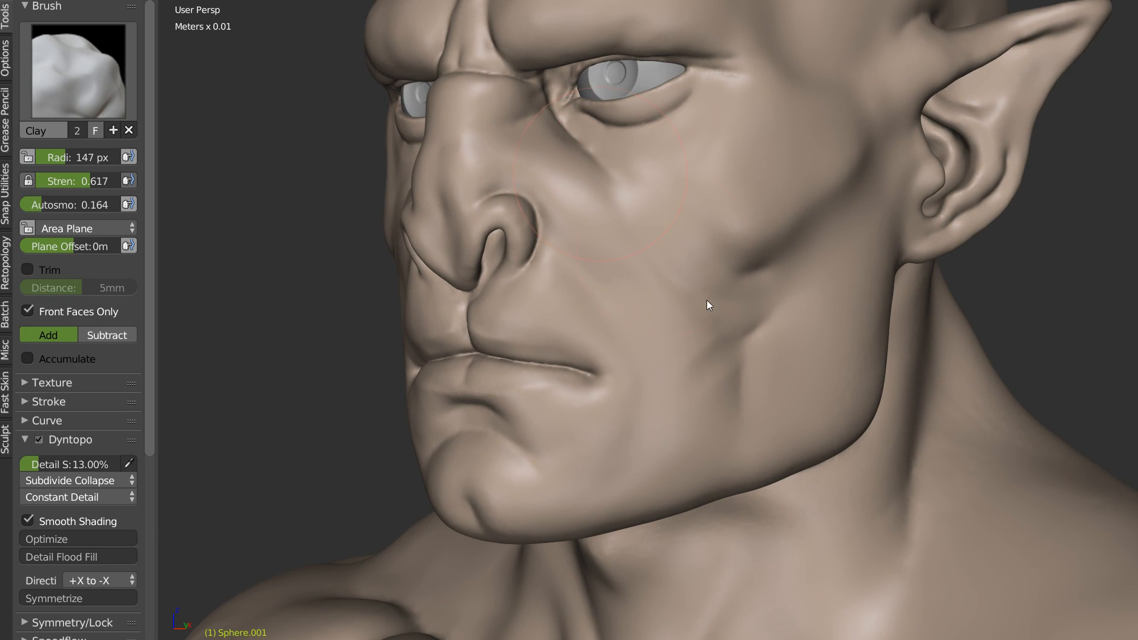
pyautogui.press('s')
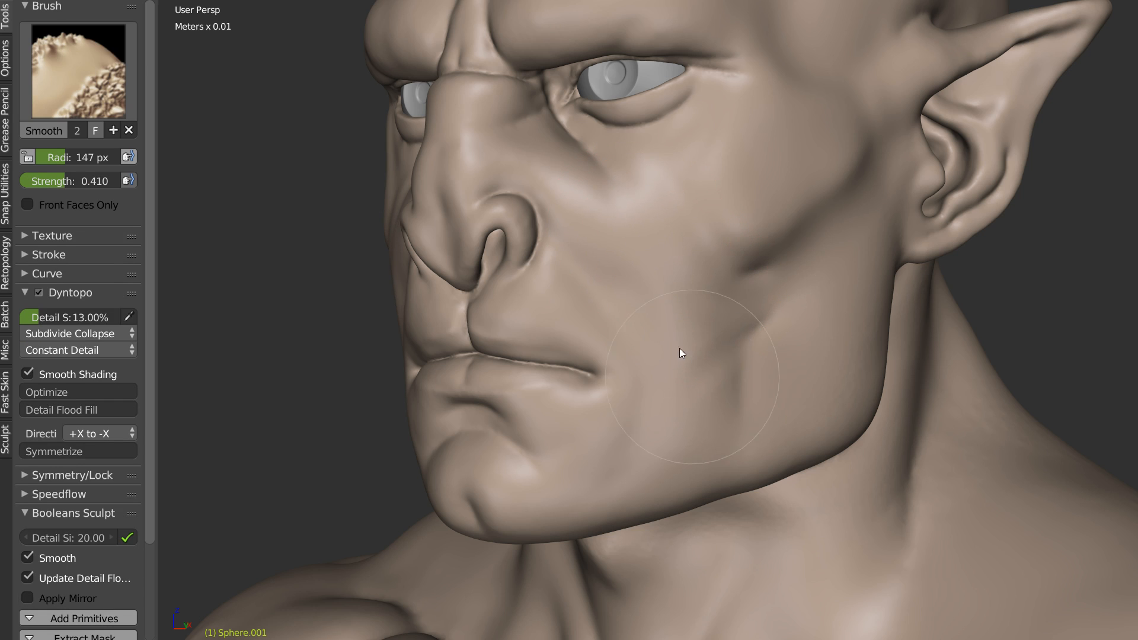
pyautogui.moveTo(755, 369)
pyautogui.mouseDown()
pyautogui.moveTo(749, 237)
pyautogui.moveTo(721, 323)
pyautogui.moveTo(724, 361)
pyautogui.mouseUp()
# Step: Build up the cheek between the mouth corner and the nostril with 147 px Clay strokes, and smooth them into the surrounding surface
pyautogui.press('c')
pyautogui.moveTo(679, 350)
pyautogui.mouseDown(button='middle')
pyautogui.moveTo(704, 310)
pyautogui.moveTo(865, 221)
pyautogui.moveTo(920, 217)
pyautogui.mouseUp(button='middle')
pyautogui.scroll(3, 883, 149)
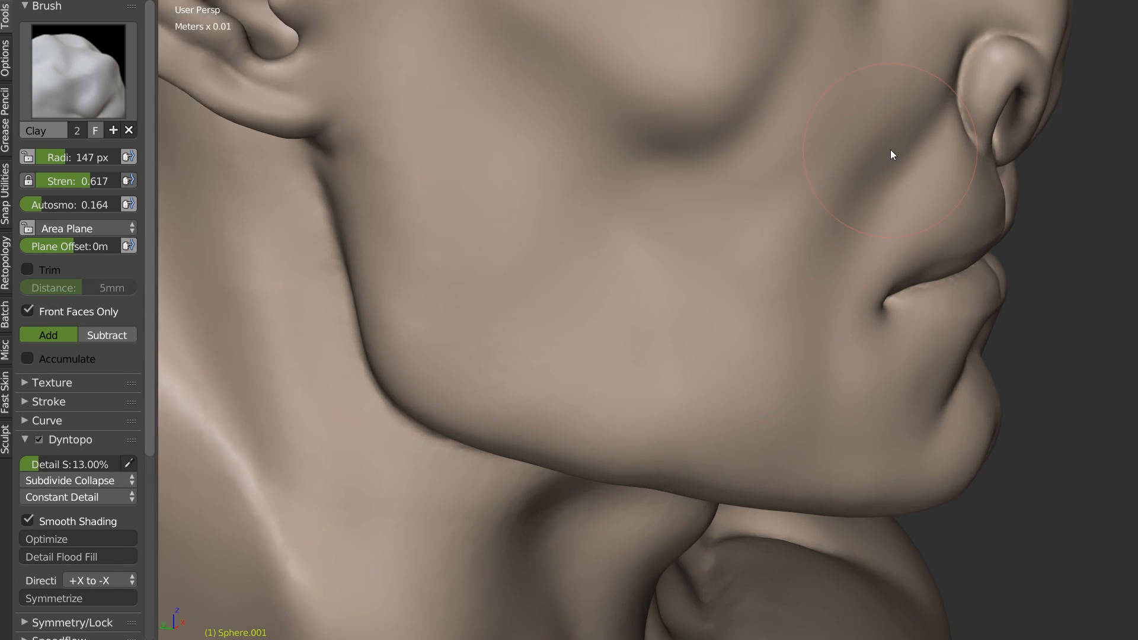
pyautogui.keyDown('shift'); pyautogui.moveTo(917, 151); pyautogui.dragTo(772, 193, button='middle'); pyautogui.keyUp('shift')
pyautogui.moveTo(723, 265); pyautogui.dragTo(831, 155)
pyautogui.moveTo(716, 272); pyautogui.dragTo(794, 160)
pyautogui.moveTo(638, 272); pyautogui.dragTo(765, 119)
pyautogui.hotkey('shift', 's')
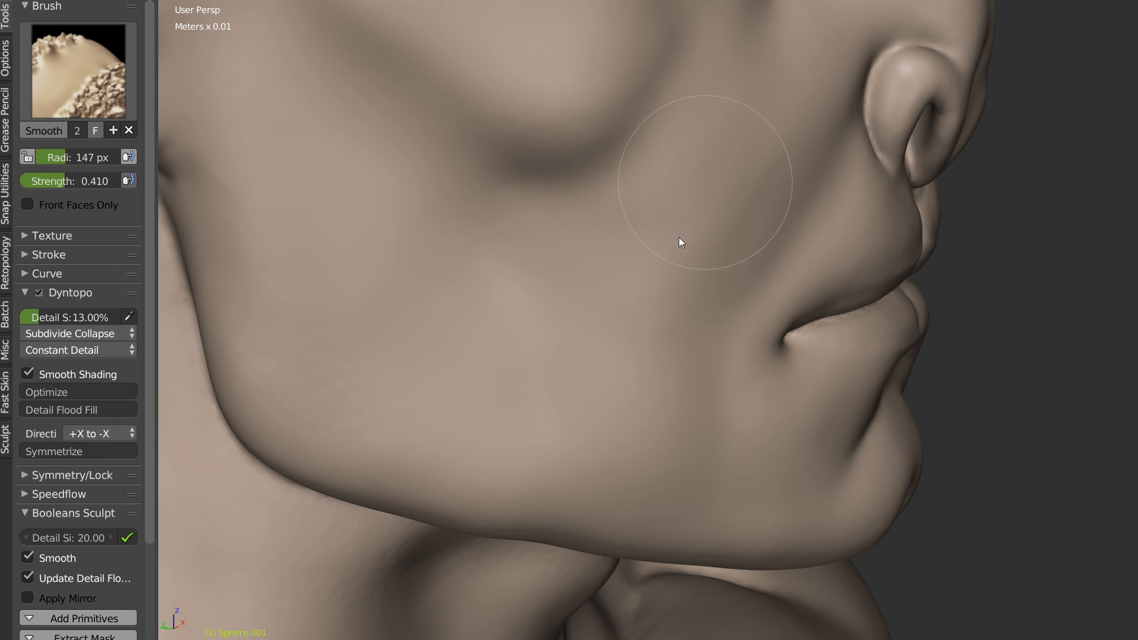
pyautogui.press('c')
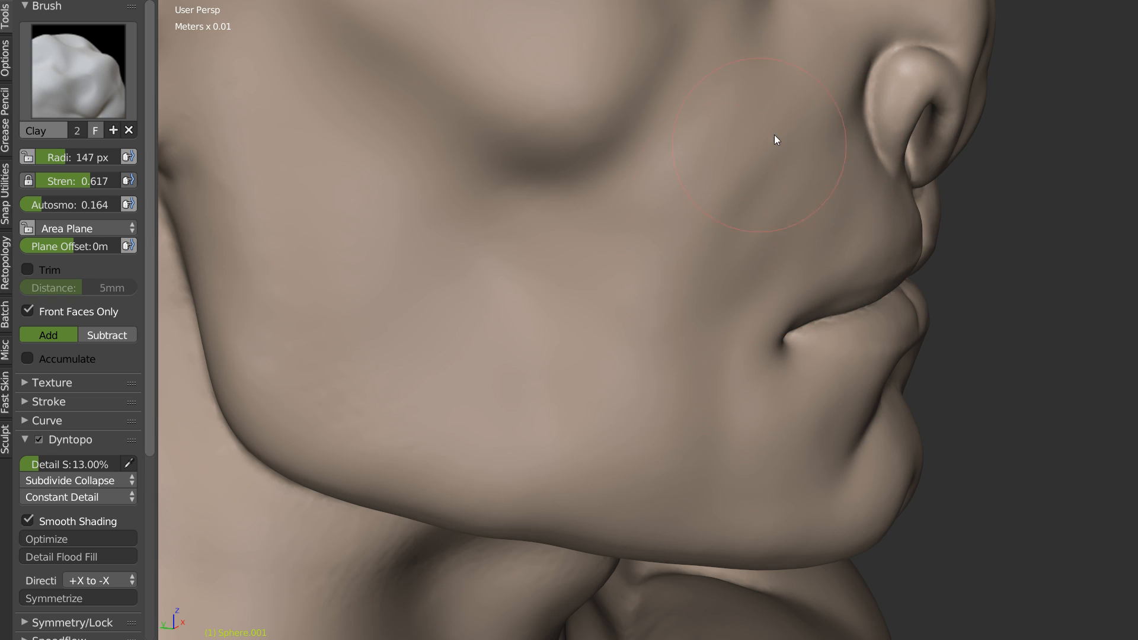
pyautogui.hotkey('shift', 's')
pyautogui.moveTo(708, 122)
pyautogui.keyDown('shift'); pyautogui.mouseDown()
pyautogui.moveTo(751, 230)
pyautogui.moveTo(873, 212)
pyautogui.moveTo(779, 116)
pyautogui.mouseUp(); pyautogui.keyUp('shift')
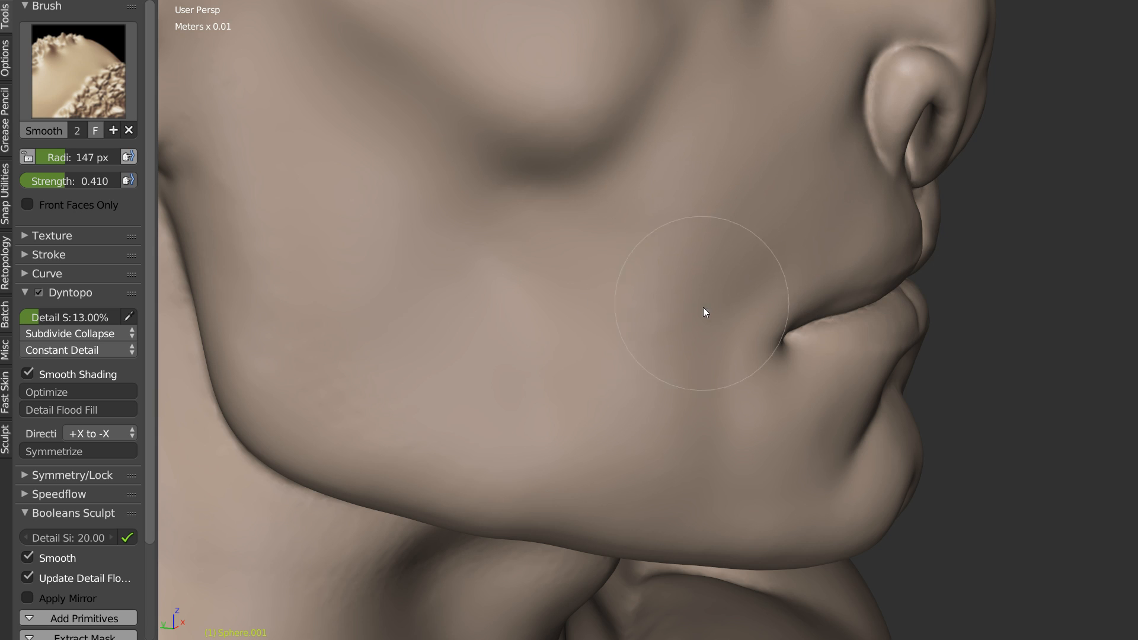
# Step: Refine the lower cheek and the area around the mouth corner by alternating the Clay and Smooth brushes
pyautogui.press('c')
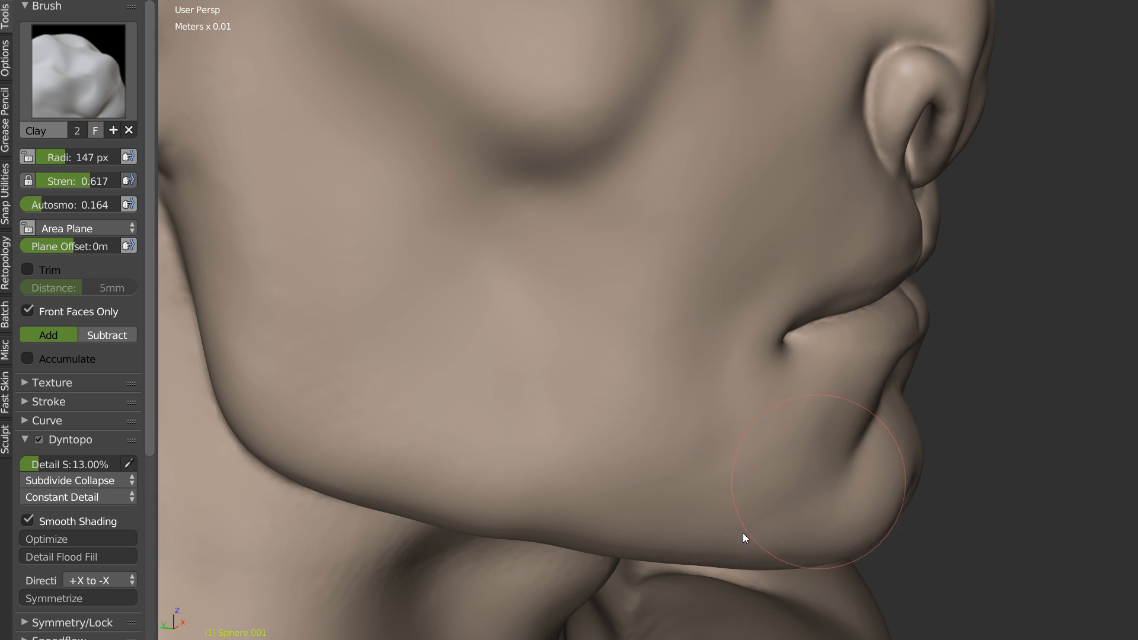
pyautogui.press('s')
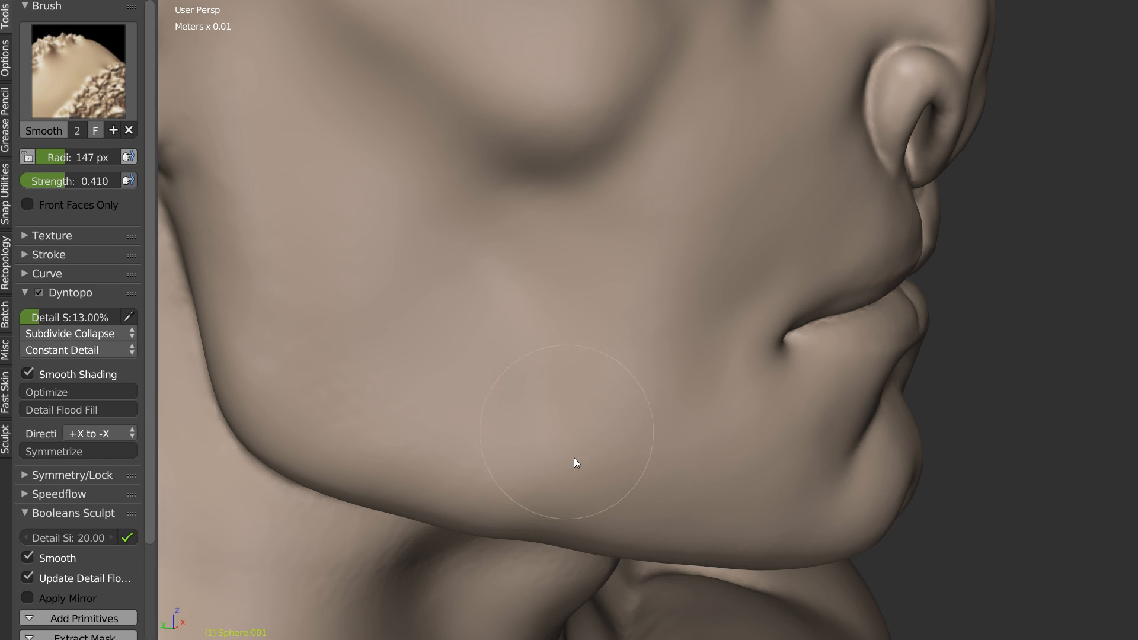
pyautogui.press('c')
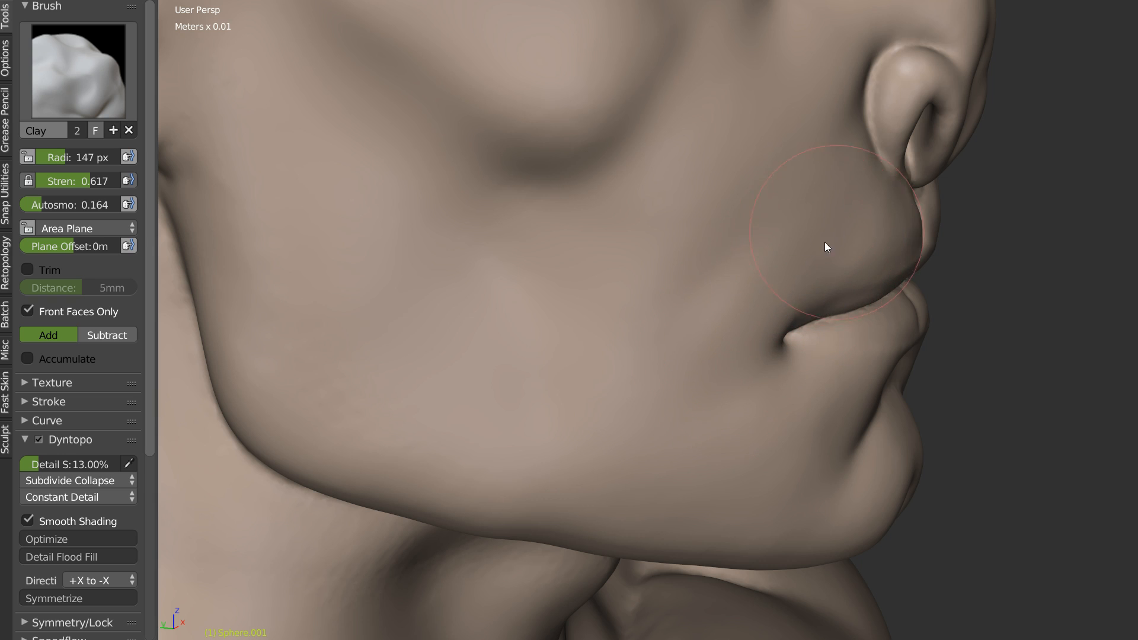
pyautogui.press('s')
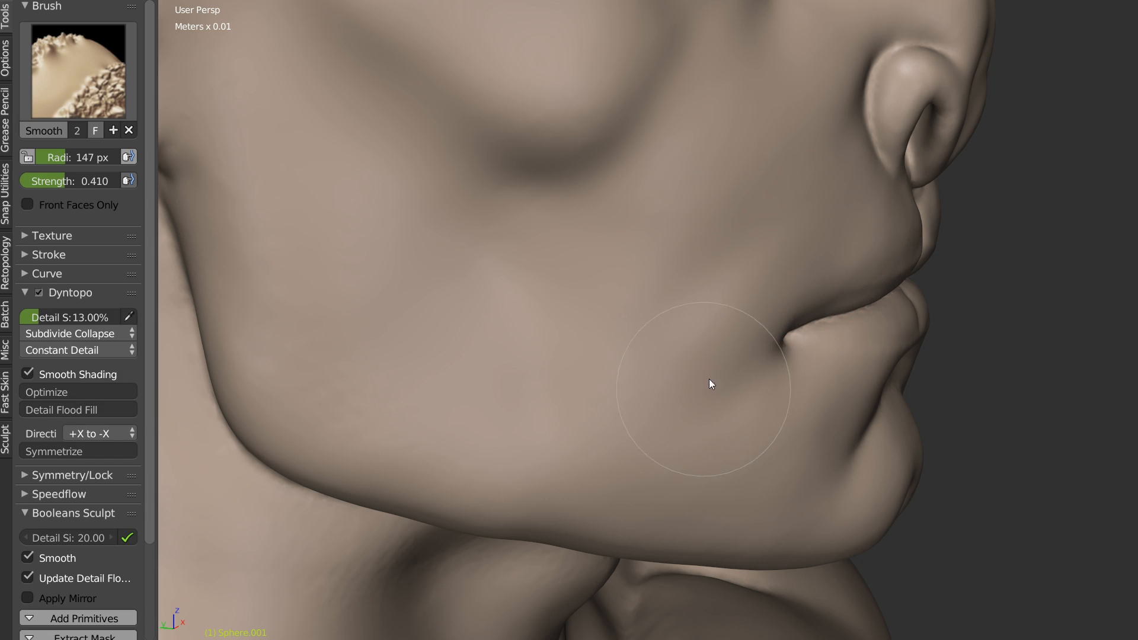
pyautogui.keyDown('shift'); pyautogui.moveTo(766, 208); pyautogui.dragTo(774, 218); pyautogui.keyUp('shift')
# Step: Deepen the fold from the inner eye corner down alongside the nose with the 147 px Crease brush
pyautogui.moveTo(774, 218)
pyautogui.mouseDown(button='middle')
pyautogui.moveTo(709, 252)
pyautogui.moveTo(682, 296)
pyautogui.moveTo(575, 302)
pyautogui.mouseUp(button='middle')
pyautogui.scroll(-5, 667, 319)
pyautogui.moveTo(841, 266); pyautogui.dragTo(743, 341, button='middle')
pyautogui.scroll(3, 849, 266)
pyautogui.scroll(2, 789, 260)
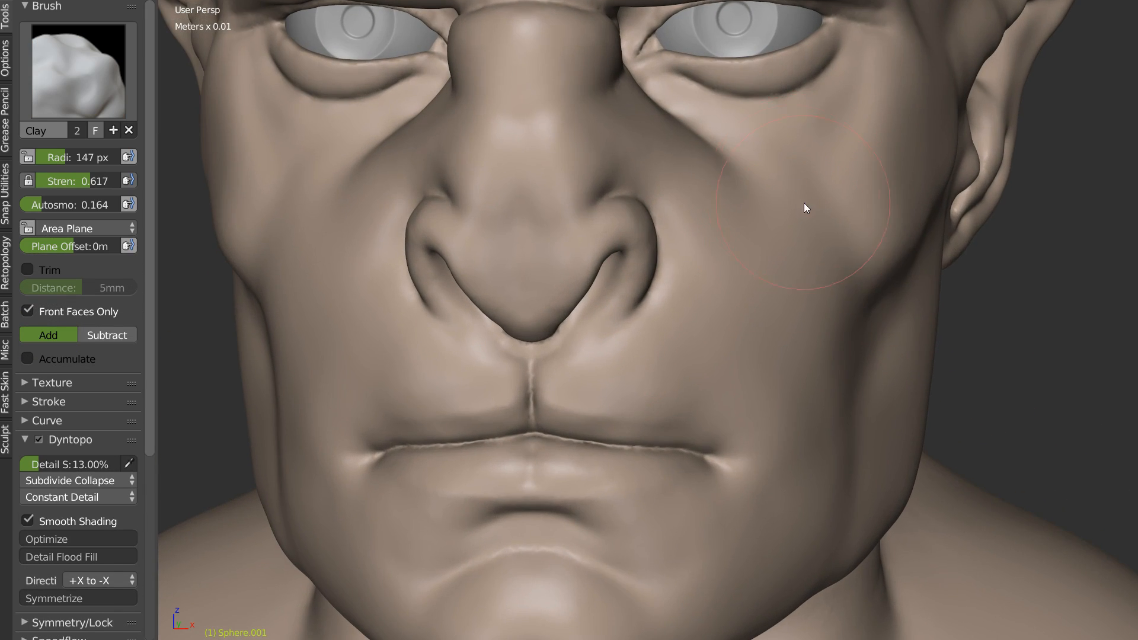
pyautogui.press('w')
pyautogui.click(677, 219)
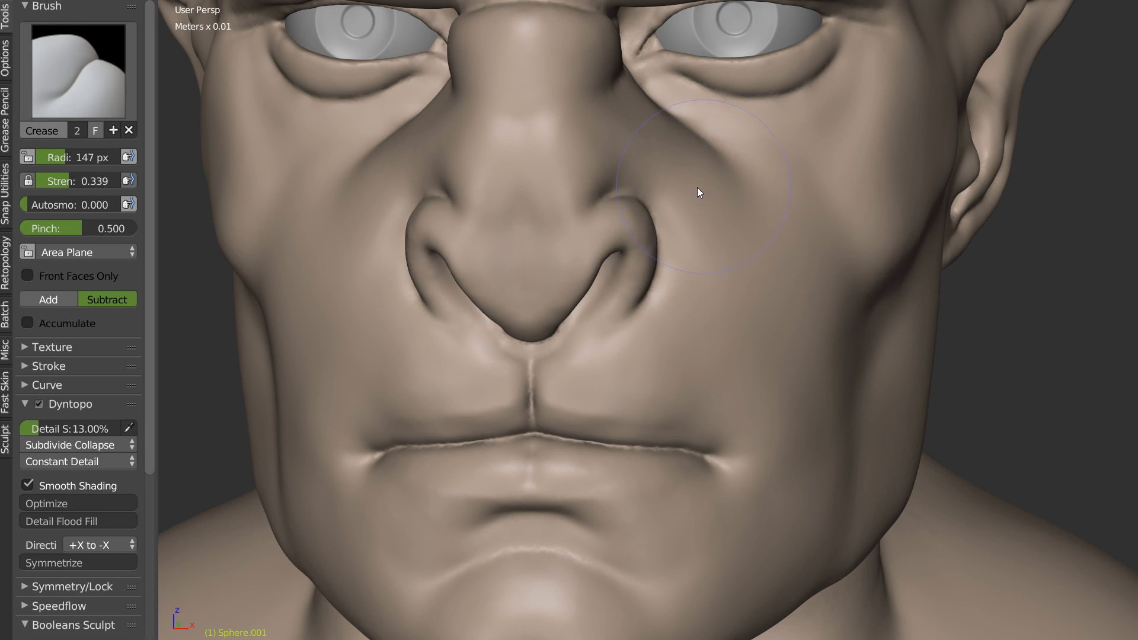
pyautogui.moveTo(765, 180); pyautogui.dragTo(694, 174, button='middle')
pyautogui.scroll(2, 694, 174)
pyautogui.keyDown('shift'); pyautogui.moveTo(610, 113); pyautogui.dragTo(659, 187, button='middle'); pyautogui.keyUp('shift')
pyautogui.scroll(2, 584, 132)
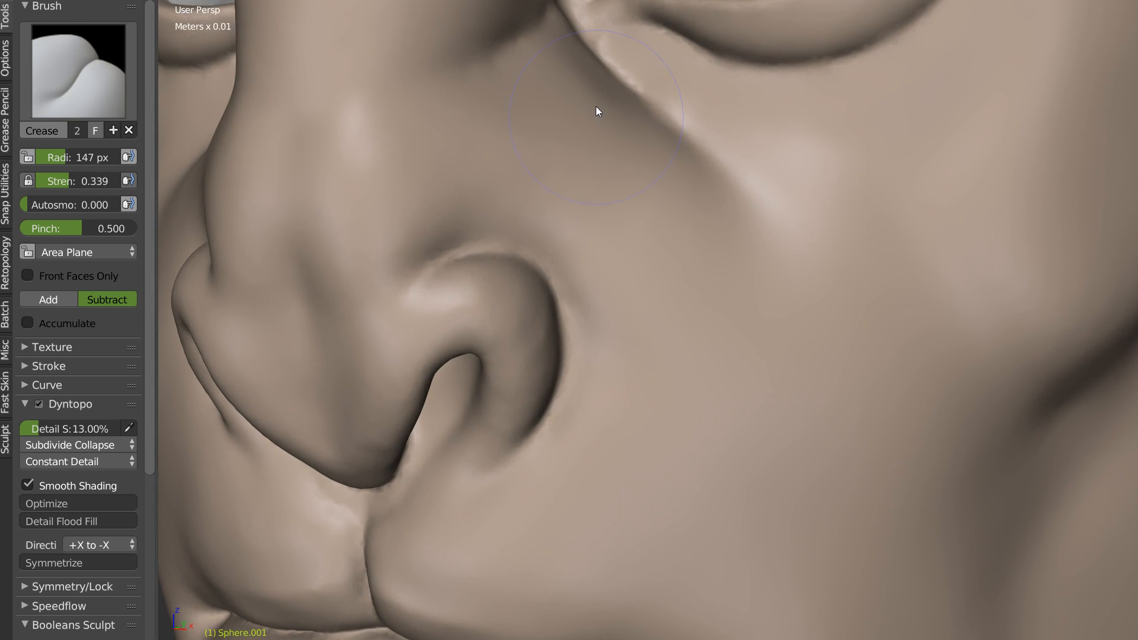
pyautogui.keyDown('shift'); pyautogui.moveTo(596, 106); pyautogui.dragTo(590, 147, button='middle'); pyautogui.keyUp('shift')
pyautogui.moveTo(594, 172)
pyautogui.mouseDown()
pyautogui.moveTo(699, 305)
pyautogui.moveTo(795, 361)
pyautogui.mouseUp()
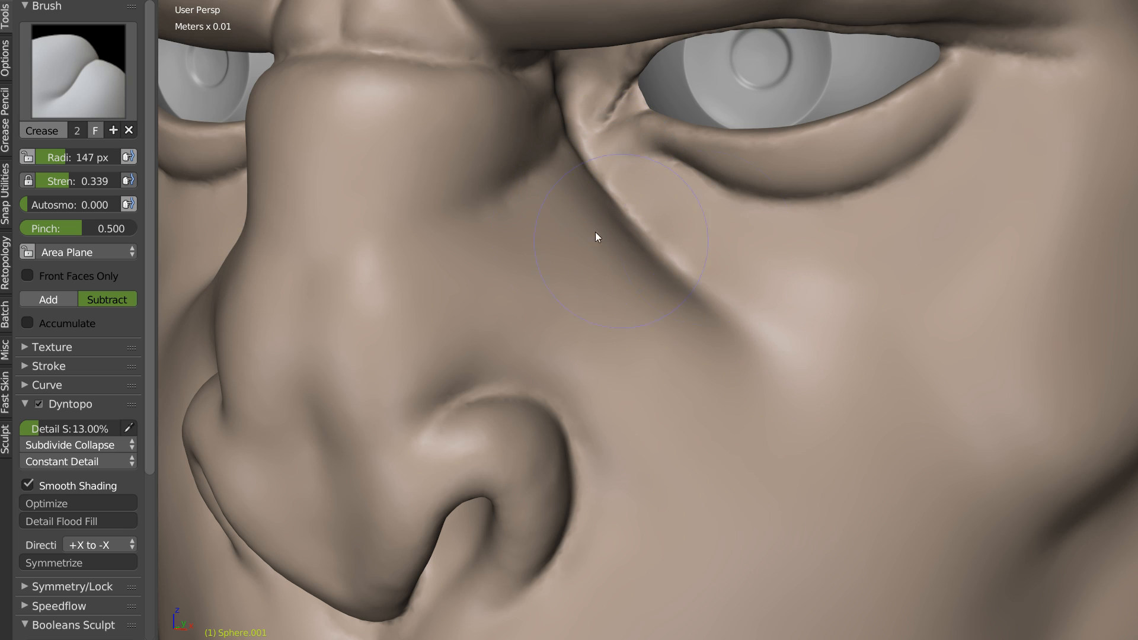
# Step: Reduce the Crease brush to 93 px, sharpen the fold beside the nose, and smooth its inner side
pyautogui.press('f')
pyautogui.click(548, 230)
pyautogui.moveTo(611, 250); pyautogui.dragTo(656, 303)
pyautogui.moveTo(571, 219)
pyautogui.keyDown('shift'); pyautogui.mouseDown()
pyautogui.moveTo(575, 246)
pyautogui.moveTo(623, 290)
pyautogui.mouseUp(); pyautogui.keyUp('shift')
# Step: Crease a vertical groove down the cheek below the cheekbone with the 93 px brush and smooth it
pyautogui.scroll(-4, 607, 280)
pyautogui.moveTo(607, 280); pyautogui.dragTo(667, 272, button='middle')
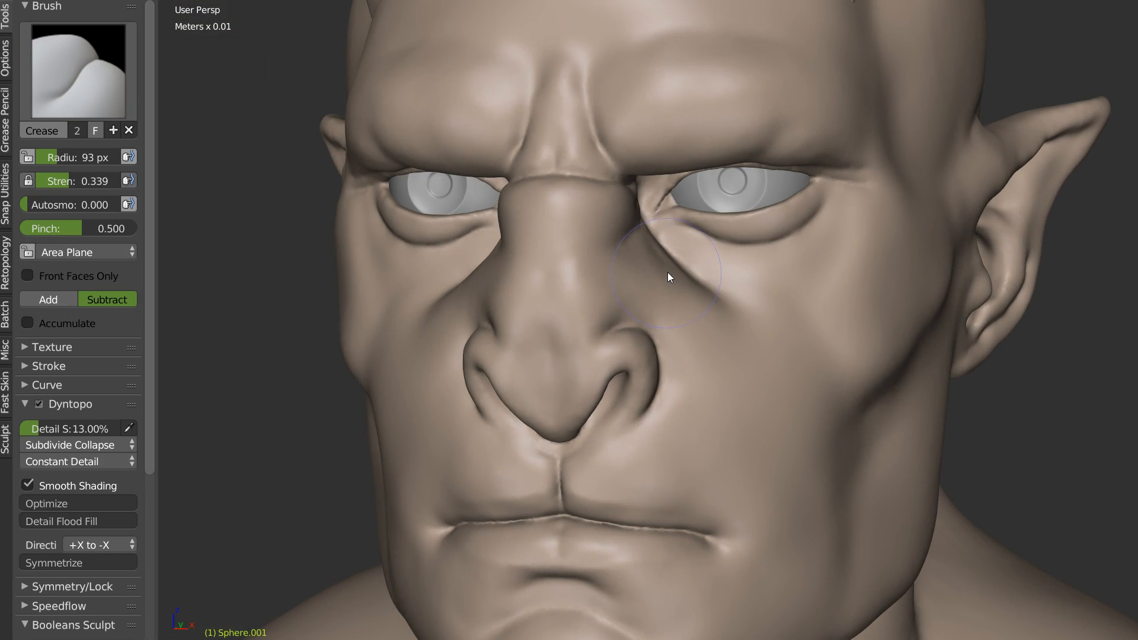
pyautogui.scroll(-4, 706, 267)
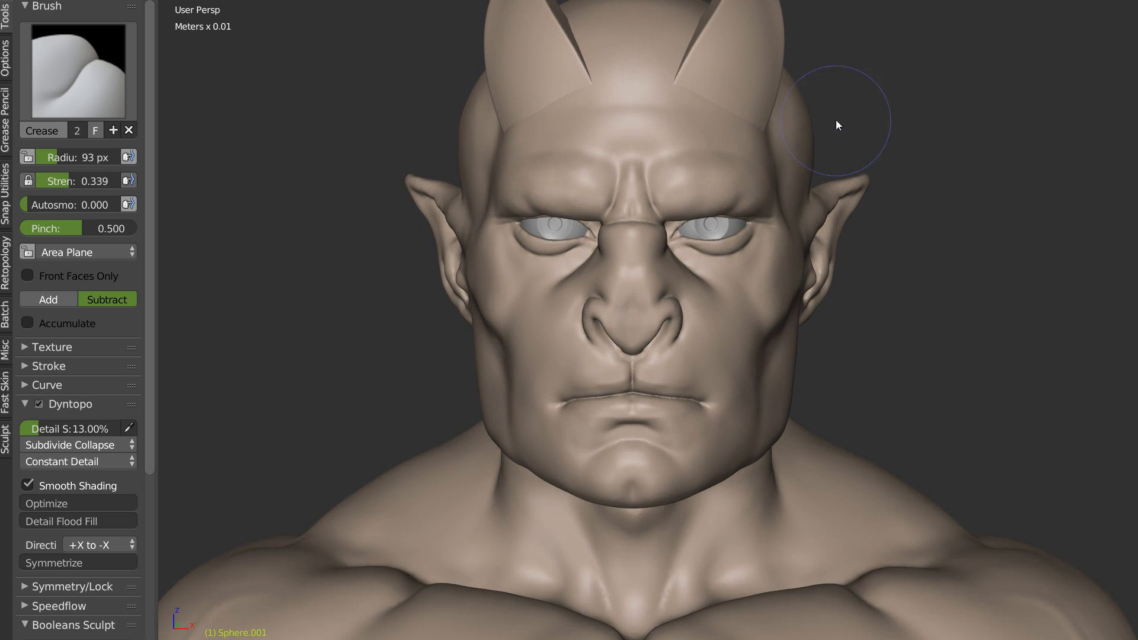
pyautogui.scroll(5, 732, 266)
pyautogui.moveTo(698, 270)
pyautogui.mouseDown(button='middle')
pyautogui.moveTo(662, 302)
pyautogui.moveTo(745, 272)
pyautogui.moveTo(681, 276)
pyautogui.mouseUp(button='middle')
pyautogui.scroll(2, 680, 276)
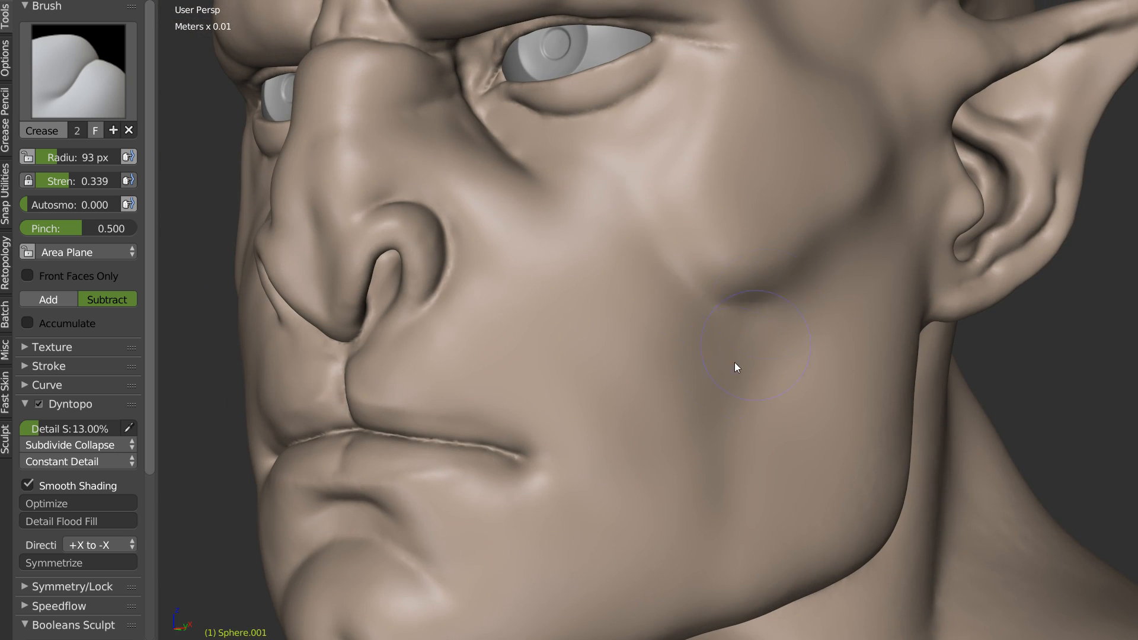
pyautogui.moveTo(810, 303); pyautogui.dragTo(767, 298, button='middle')
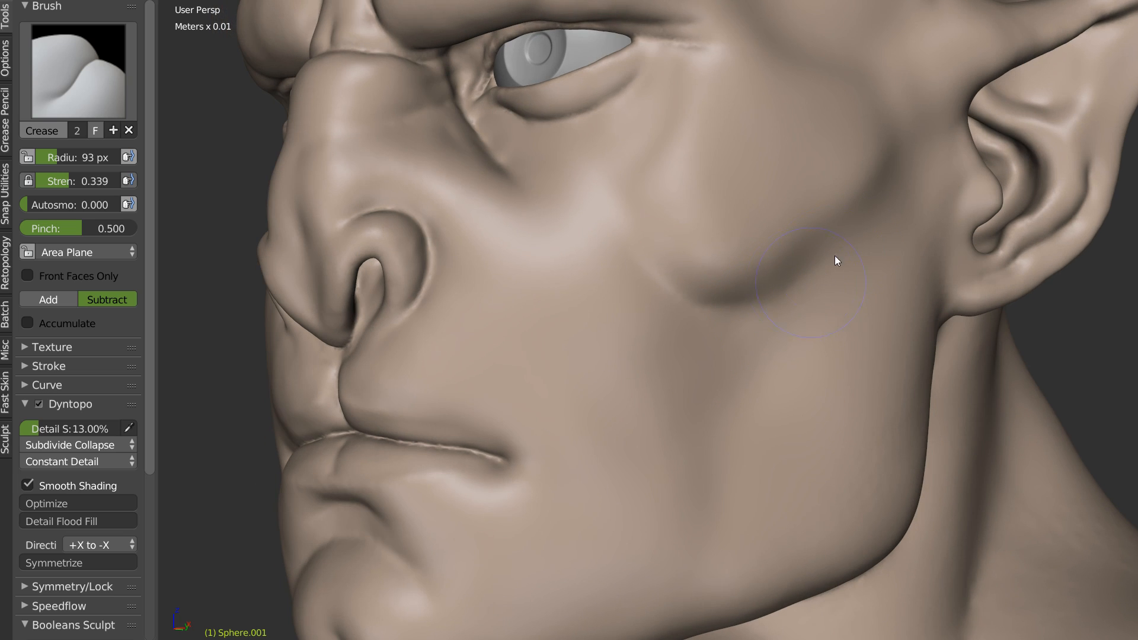
pyautogui.moveTo(717, 324); pyautogui.dragTo(702, 409)
pyautogui.moveTo(721, 353)
pyautogui.keyDown('shift'); pyautogui.mouseDown()
pyautogui.moveTo(722, 340)
pyautogui.moveTo(699, 412)
pyautogui.moveTo(754, 354)
pyautogui.moveTo(732, 442)
pyautogui.mouseUp(); pyautogui.keyUp('shift')
# Step: Crease upward from the mouth corner to define the edge of the upper lip, and smooth around it
pyautogui.moveTo(698, 381)
pyautogui.mouseDown(button='middle')
pyautogui.moveTo(769, 394)
pyautogui.moveTo(681, 287)
pyautogui.moveTo(718, 308)
pyautogui.mouseUp(button='middle')
pyautogui.scroll(8, 717, 304)
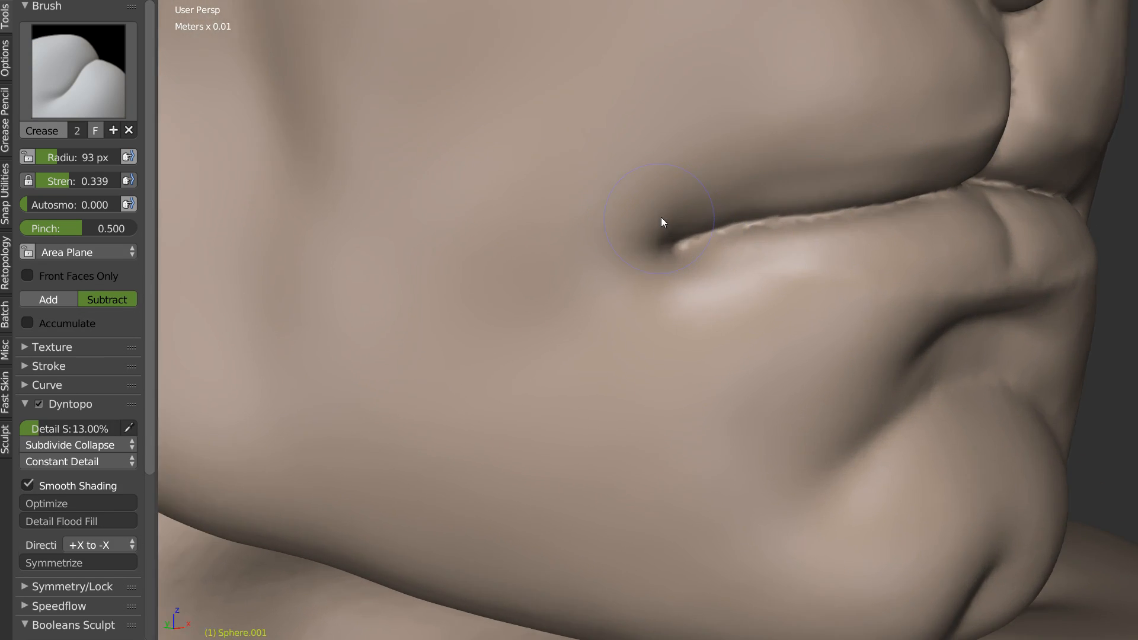
pyautogui.moveTo(666, 228); pyautogui.dragTo(742, 149)
pyautogui.moveTo(688, 281)
pyautogui.mouseDown(button='middle')
pyautogui.moveTo(710, 261)
pyautogui.moveTo(697, 254)
pyautogui.mouseUp(button='middle')
pyautogui.press('s')
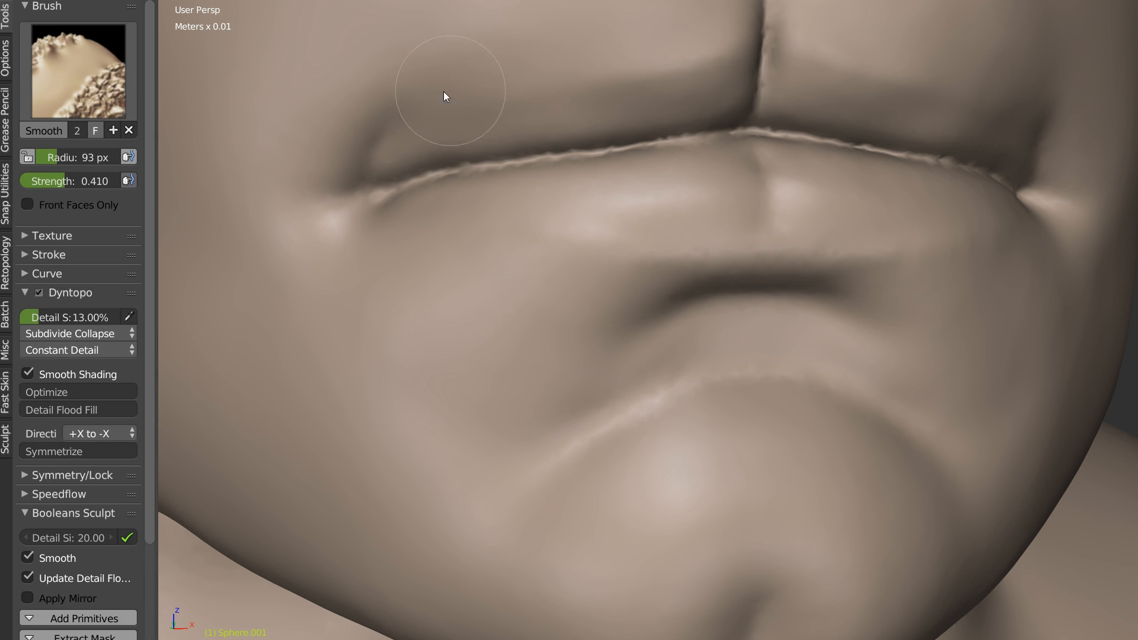
# Step: Reshape the outer wing of the nostril with the Snake Hook brush at 141 px
pyautogui.moveTo(727, 84)
pyautogui.keyDown('ctrl'); pyautogui.mouseDown(button='middle')
pyautogui.moveTo(684, 251)
pyautogui.moveTo(653, 263)
pyautogui.mouseUp(button='middle'); pyautogui.keyUp('ctrl')
pyautogui.keyDown('shift'); pyautogui.moveTo(668, 211); pyautogui.dragTo(619, 353, button='middle'); pyautogui.keyUp('shift')
pyautogui.moveTo(711, 237); pyautogui.dragTo(705, 209, button='middle')
pyautogui.keyDown('ctrl'); pyautogui.moveTo(617, 311); pyautogui.dragTo(664, 251, button='middle'); pyautogui.keyUp('ctrl')
pyautogui.press('k')
pyautogui.press('f')
pyautogui.click(700, 268)
pyautogui.moveTo(679, 201); pyautogui.dragTo(687, 232)
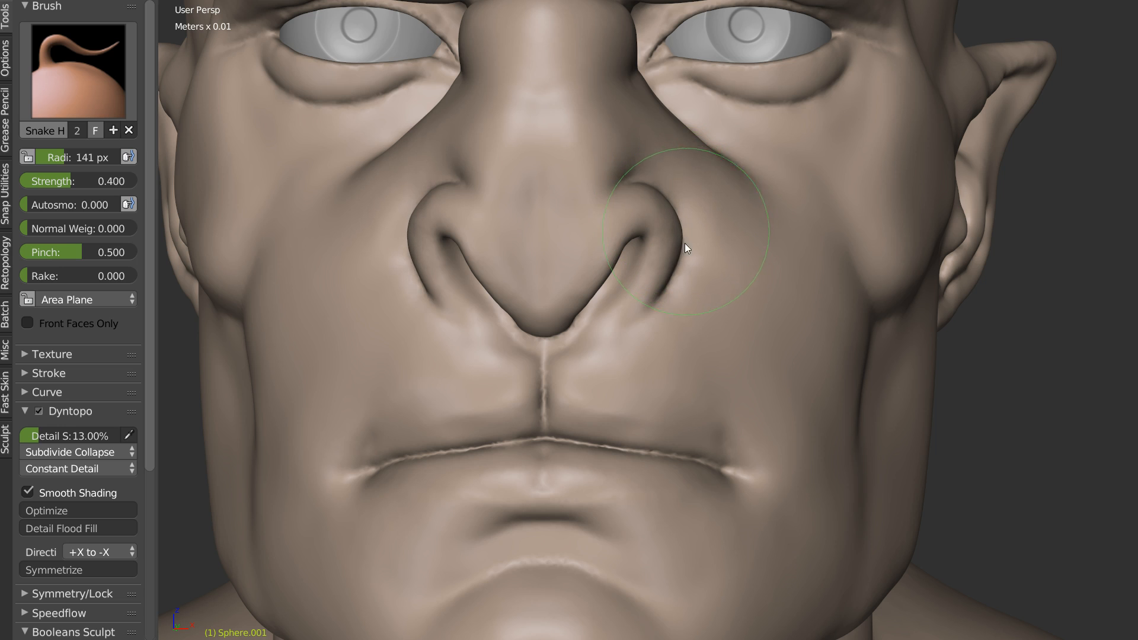
pyautogui.moveTo(672, 269); pyautogui.dragTo(674, 279)
# Step: Adjust the nostril opening and the nose wing with small Snake Hook pulls, undoing the large sideways one
pyautogui.keyDown('ctrl'); pyautogui.moveTo(580, 302); pyautogui.dragTo(642, 240, button='middle'); pyautogui.keyUp('ctrl')
pyautogui.moveTo(640, 257); pyautogui.dragTo(651, 263)
pyautogui.moveTo(613, 298); pyautogui.dragTo(701, 276)
pyautogui.hotkey('ctrl', 'z')
pyautogui.moveTo(695, 197); pyautogui.dragTo(696, 185)
# Step: Enlarge the Snake Hook brush to 187 px and adjust the side of the nose and the adjoining cheek
pyautogui.press('f')
pyautogui.click(700, 203)
pyautogui.moveTo(639, 136); pyautogui.dragTo(648, 134)
pyautogui.moveTo(742, 215)
pyautogui.mouseDown()
pyautogui.moveTo(767, 232)
pyautogui.moveTo(777, 273)
pyautogui.moveTo(806, 287)
pyautogui.moveTo(781, 251)
pyautogui.mouseUp()
# Step: Crease a short fold running from the nostril wing into the cheek with a 102 px Crease brush, and smooth it
pyautogui.scroll(-5, 704, 343)
pyautogui.moveTo(704, 343); pyautogui.dragTo(742, 340, button='middle')
pyautogui.scroll(5, 699, 283)
pyautogui.moveTo(700, 277); pyautogui.dragTo(698, 276, button='middle')
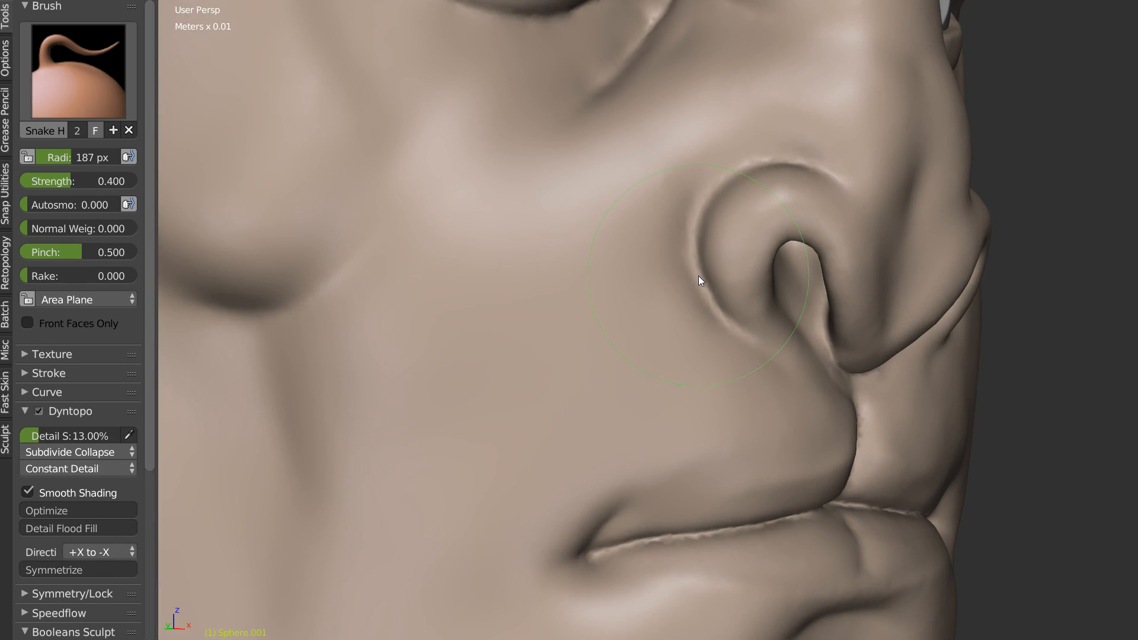
pyautogui.press('w')
pyautogui.click(536, 293)
pyautogui.press('f')
pyautogui.click(621, 267)
pyautogui.moveTo(666, 286); pyautogui.dragTo(628, 339)
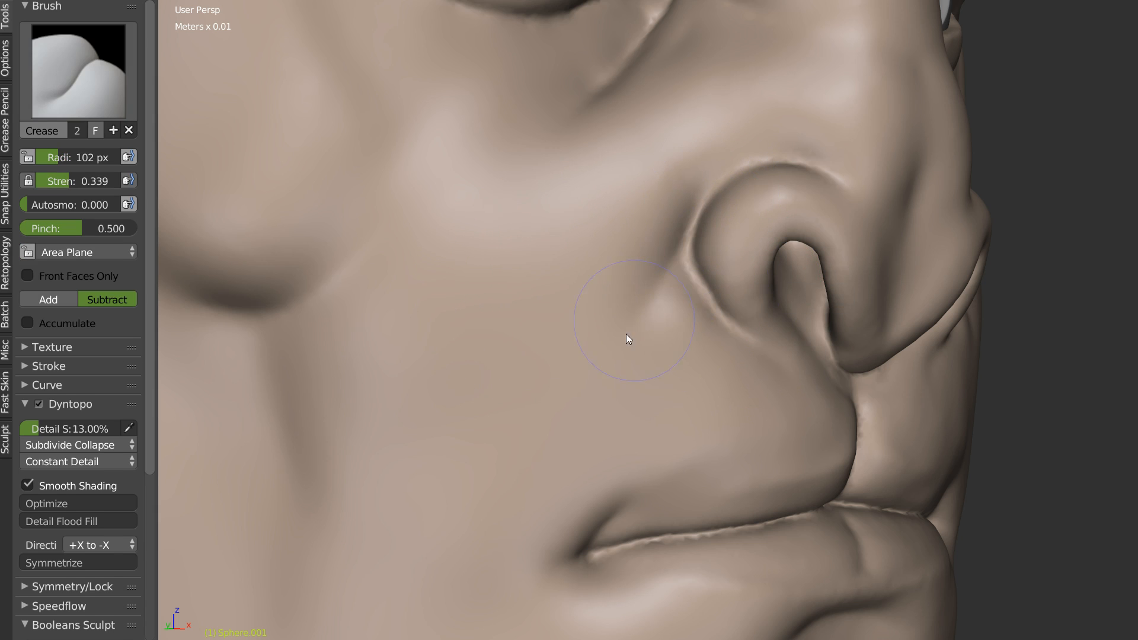
pyautogui.moveTo(688, 318)
pyautogui.keyDown('shift'); pyautogui.mouseDown()
pyautogui.moveTo(688, 347)
pyautogui.moveTo(603, 304)
pyautogui.moveTo(670, 285)
pyautogui.mouseUp(); pyautogui.keyUp('shift')
# Step: Crease wrinkles across the bridge and side of the nose with the 102 px brush
pyautogui.moveTo(793, 300); pyautogui.dragTo(692, 295, button='middle')
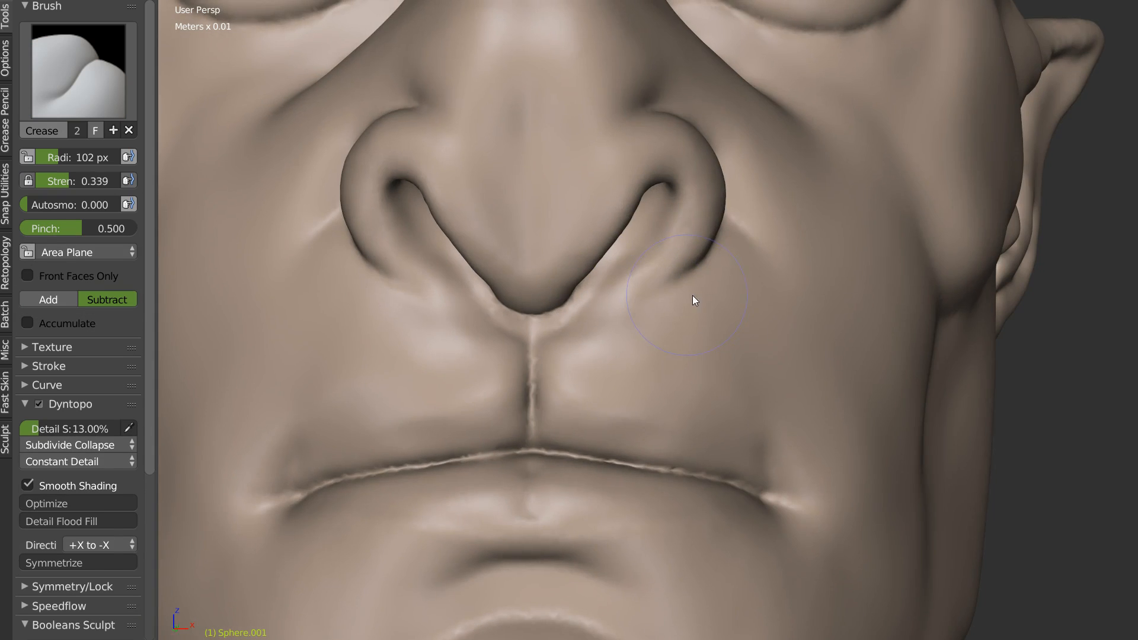
pyautogui.scroll(-3, 693, 295)
pyautogui.moveTo(658, 341)
pyautogui.mouseDown(button='middle')
pyautogui.moveTo(712, 267)
pyautogui.moveTo(686, 277)
pyautogui.moveTo(762, 242)
pyautogui.moveTo(731, 240)
pyautogui.moveTo(650, 268)
pyautogui.moveTo(585, 184)
pyautogui.moveTo(677, 279)
pyautogui.mouseUp(button='middle')
pyautogui.scroll(2, 667, 190)
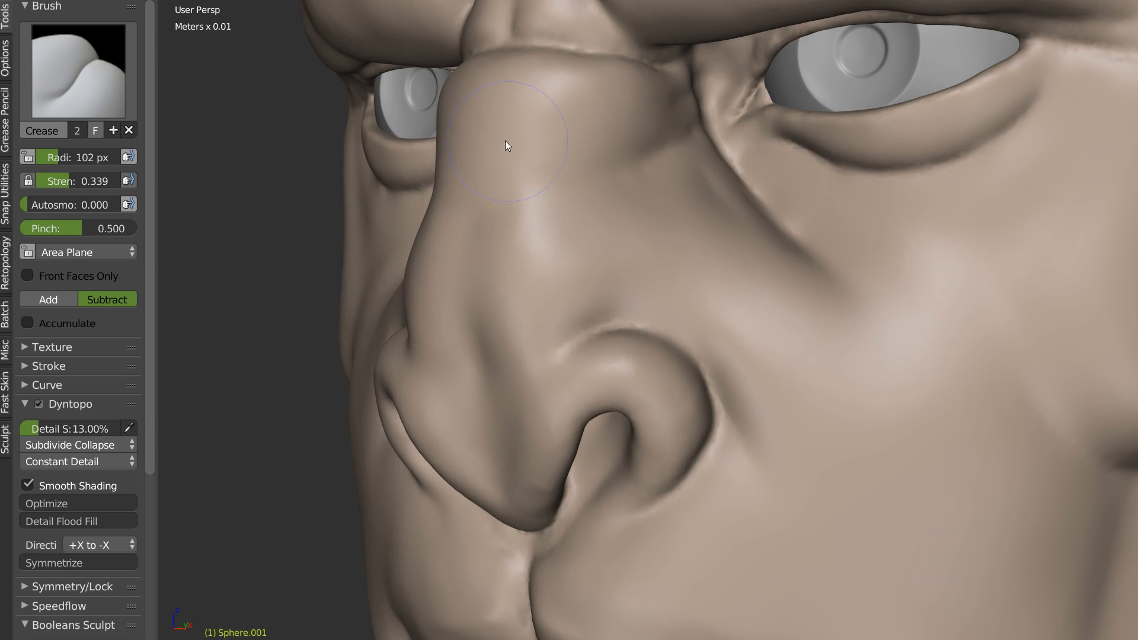
pyautogui.moveTo(502, 135); pyautogui.dragTo(515, 138)
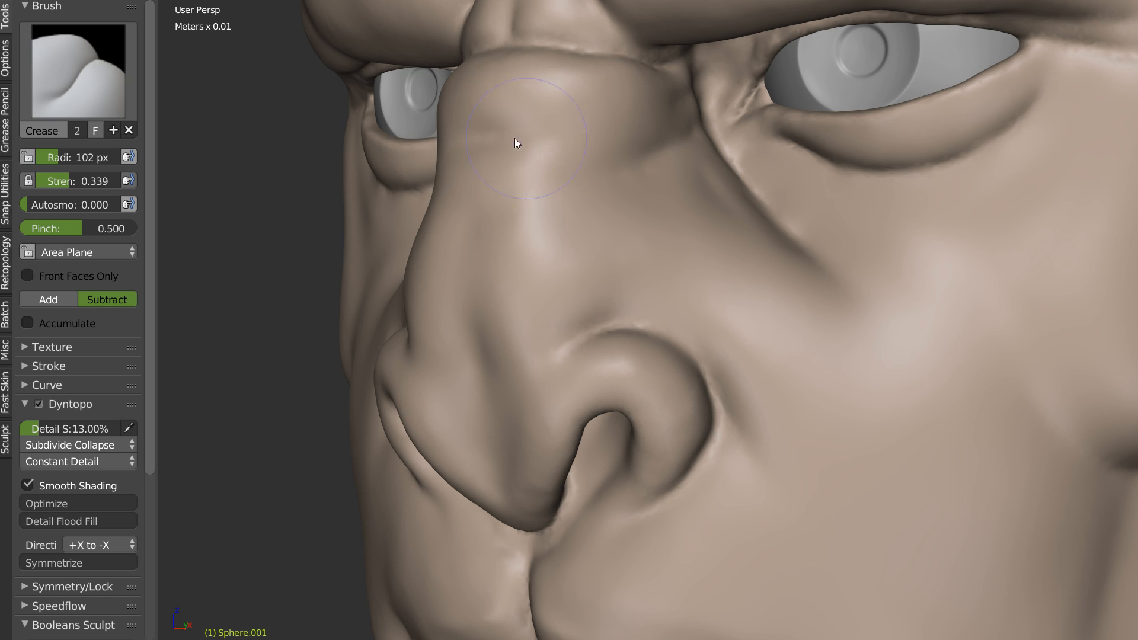
pyautogui.moveTo(473, 212); pyautogui.dragTo(639, 175)
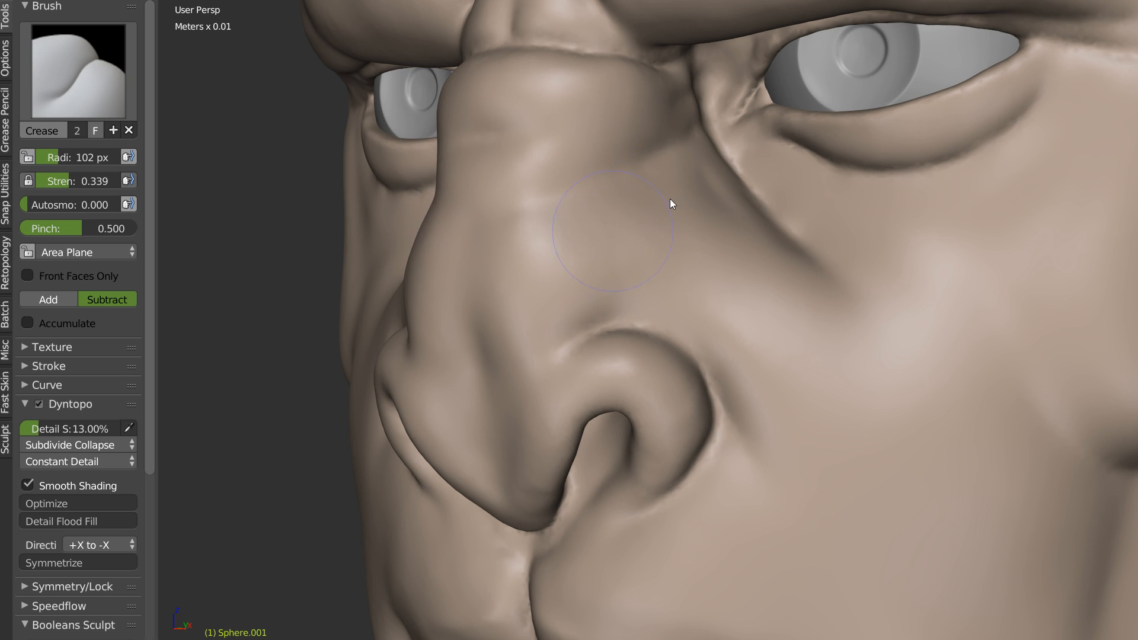
# Step: Reduce the Crease brush to 69 px, add finer wrinkles on the nose side near the inner eye corner, and smooth them
pyautogui.moveTo(699, 162)
pyautogui.mouseDown(button='middle')
pyautogui.moveTo(606, 178)
pyautogui.moveTo(684, 208)
pyautogui.mouseUp(button='middle')
pyautogui.scroll(2, 684, 208)
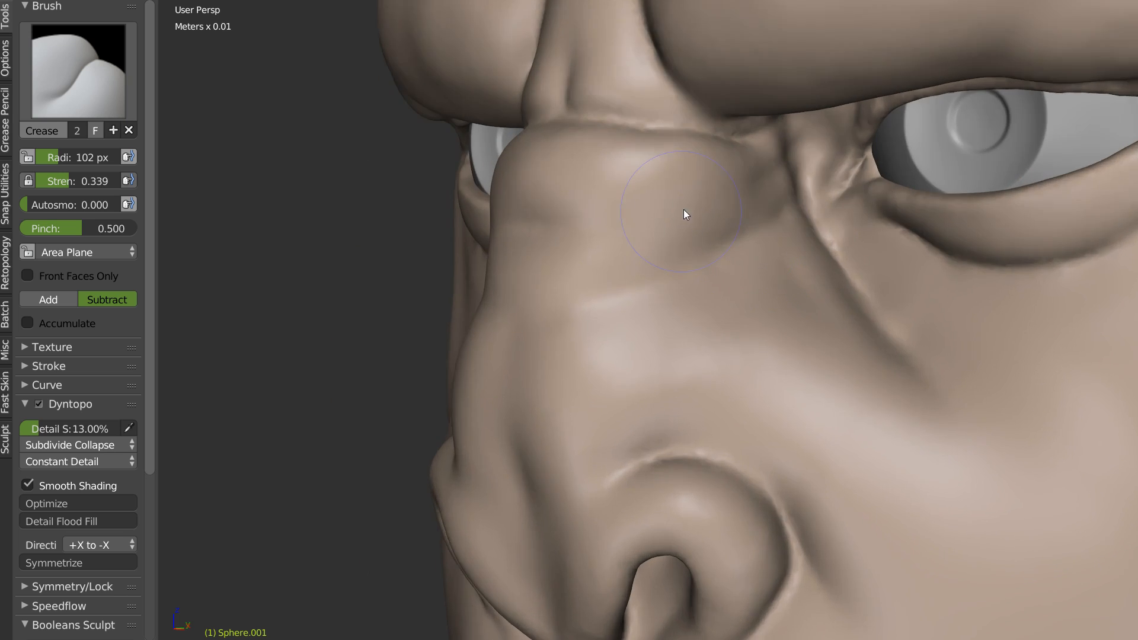
pyautogui.press('f')
pyautogui.click(698, 185)
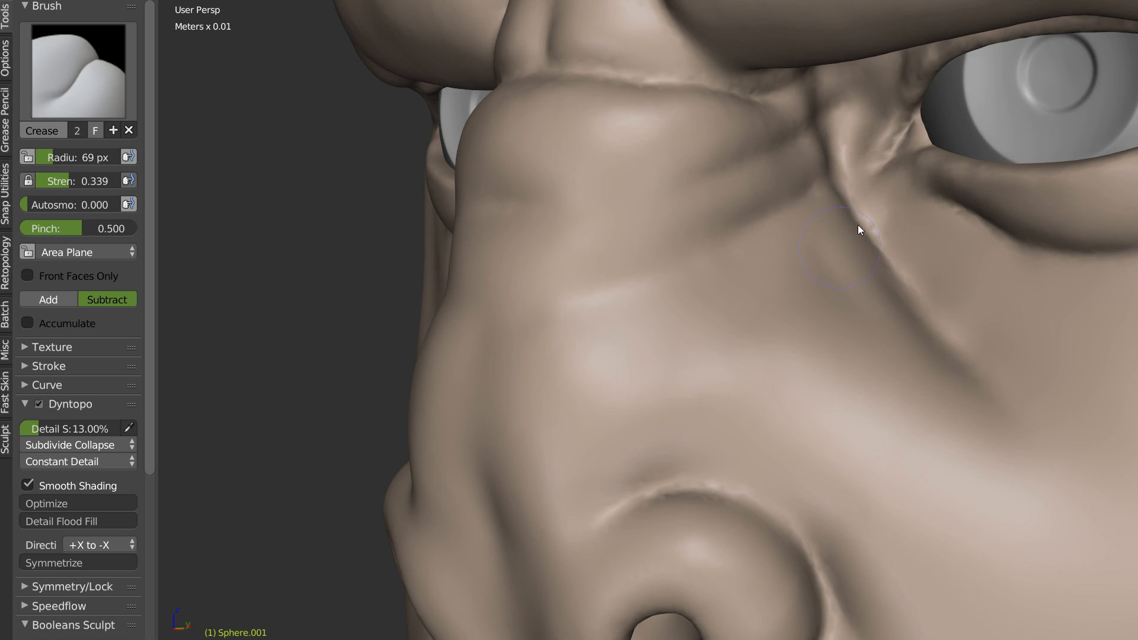
pyautogui.moveTo(813, 291)
pyautogui.keyDown('shift'); pyautogui.mouseDown()
pyautogui.moveTo(753, 378)
pyautogui.moveTo(840, 278)
pyautogui.moveTo(773, 250)
pyautogui.moveTo(720, 265)
pyautogui.mouseUp(); pyautogui.keyUp('shift')
pyautogui.moveTo(738, 199)
pyautogui.keyDown('shift'); pyautogui.mouseDown()
pyautogui.moveTo(773, 179)
pyautogui.moveTo(789, 141)
pyautogui.moveTo(631, 126)
pyautogui.mouseUp(); pyautogui.keyUp('shift')
pyautogui.keyDown('shift'); pyautogui.click(632, 125); pyautogui.keyUp('shift')
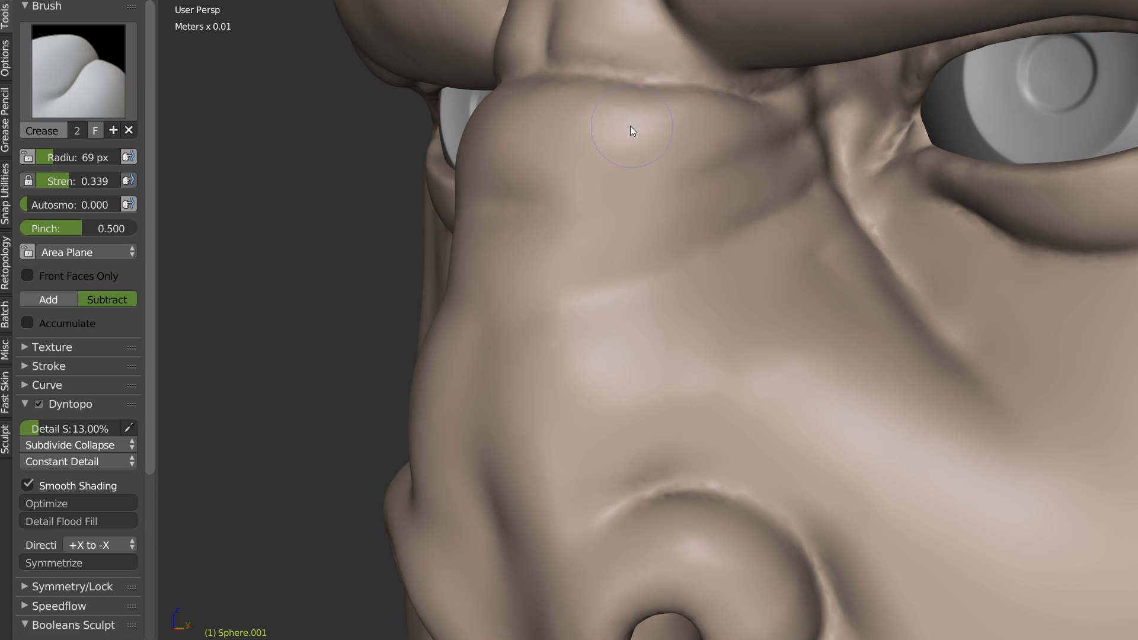
# Step: Crease the groove across the top of the nose bridge below the brow with the 69 px brush
pyautogui.scroll(-5, 711, 160)
pyautogui.moveTo(756, 179); pyautogui.dragTo(886, 187, button='middle')
pyautogui.scroll(1, 723, 199)
pyautogui.moveTo(813, 198)
pyautogui.keyDown('shift'); pyautogui.mouseDown(button='middle')
pyautogui.moveTo(722, 207)
pyautogui.moveTo(728, 165)
pyautogui.mouseUp(button='middle'); pyautogui.keyUp('shift')
pyautogui.scroll(3, 735, 187)
pyautogui.scroll(3, 724, 149)
pyautogui.moveTo(610, 122)
pyautogui.mouseDown()
pyautogui.moveTo(890, 109)
pyautogui.moveTo(880, 111)
pyautogui.mouseUp()
pyautogui.moveTo(880, 110)
pyautogui.mouseDown(button='middle')
pyautogui.moveTo(787, 155)
pyautogui.moveTo(646, 189)
pyautogui.mouseUp(button='middle')
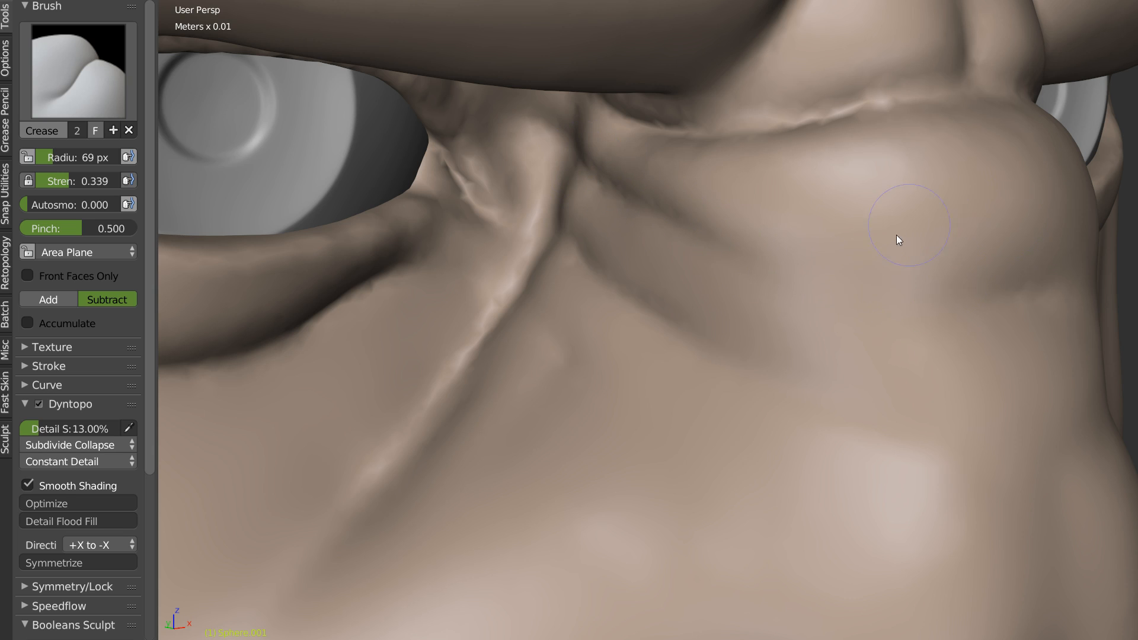
# Step: Build up the area between the brows and the forehead above them with a 127 px Clay brush
pyautogui.moveTo(897, 235); pyautogui.dragTo(848, 256, button='middle')
pyautogui.scroll(-3, 800, 268)
pyautogui.moveTo(790, 216); pyautogui.dragTo(692, 257, button='middle')
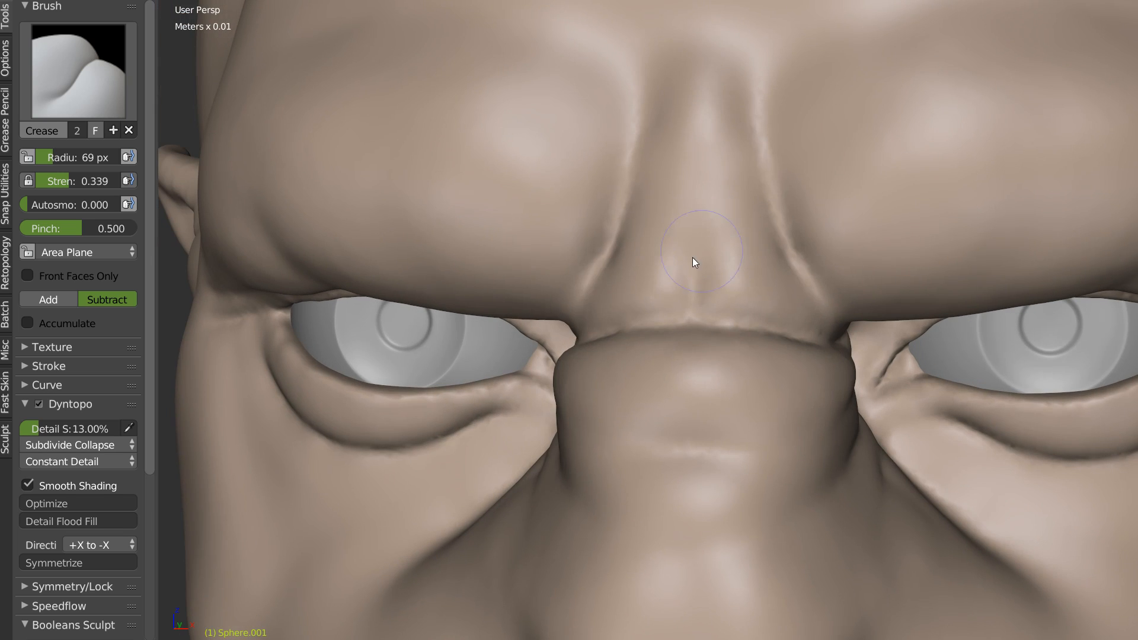
pyautogui.press('c')
pyautogui.press('f')
pyautogui.click(782, 244)
pyautogui.moveTo(789, 270)
pyautogui.keyDown('shift'); pyautogui.mouseDown(button='middle')
pyautogui.moveTo(727, 307)
pyautogui.moveTo(744, 323)
pyautogui.mouseUp(button='middle'); pyautogui.keyUp('shift')
pyautogui.moveTo(674, 119)
pyautogui.mouseDown()
pyautogui.moveTo(694, 59)
pyautogui.moveTo(675, 41)
pyautogui.moveTo(691, 71)
pyautogui.mouseUp()
pyautogui.keyDown('shift'); pyautogui.moveTo(797, 65); pyautogui.dragTo(767, 197, button='middle'); pyautogui.keyUp('shift')
pyautogui.scroll(-2, 759, 205)
pyautogui.moveTo(662, 257)
pyautogui.mouseDown()
pyautogui.moveTo(826, 228)
pyautogui.moveTo(953, 229)
pyautogui.mouseUp()
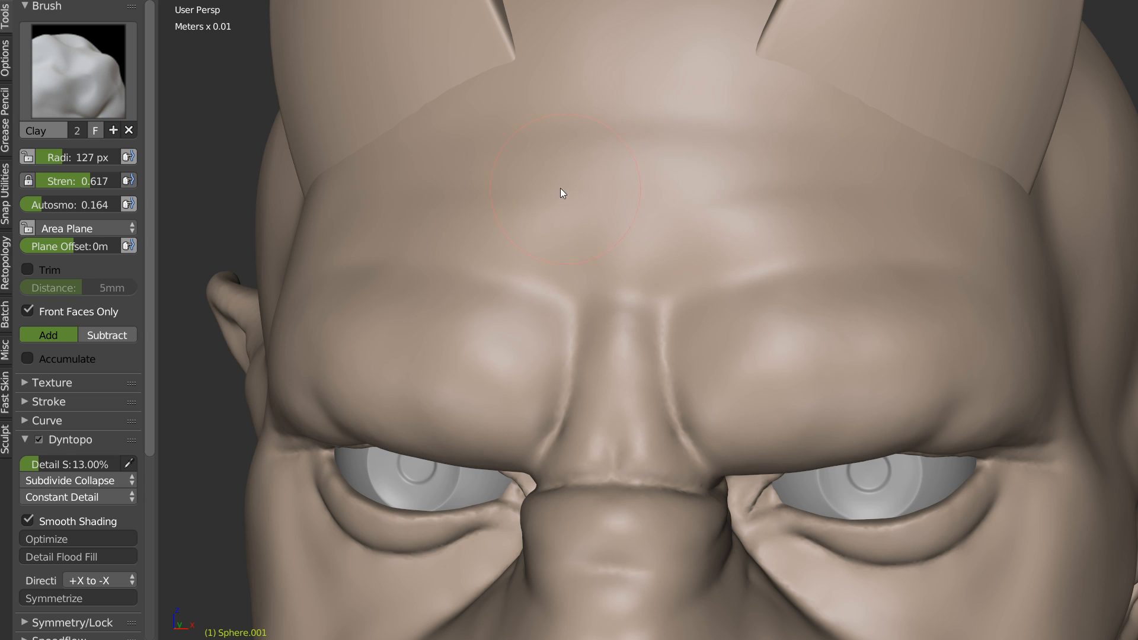
# Step: Build up the forehead above the brows with the 127 px Clay brush and smooth the surface
pyautogui.moveTo(563, 193); pyautogui.dragTo(899, 191)
pyautogui.moveTo(591, 95); pyautogui.dragTo(891, 114)
pyautogui.moveTo(573, 36)
pyautogui.mouseDown()
pyautogui.moveTo(837, 63)
pyautogui.moveTo(674, 45)
pyautogui.moveTo(824, 72)
pyautogui.mouseUp()
pyautogui.keyDown('shift'); pyautogui.moveTo(596, 165); pyautogui.dragTo(823, 213); pyautogui.keyUp('shift')
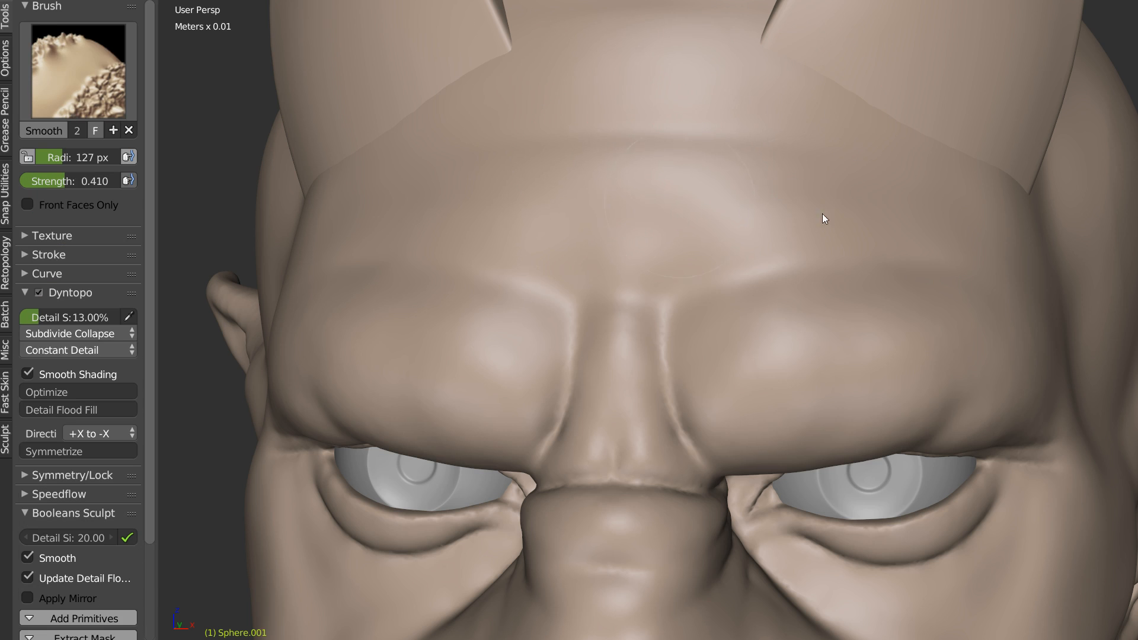
# Step: Build up the temple between the eye and the ear with the 127 px Clay brush and smooth it
pyautogui.moveTo(1027, 235)
pyautogui.mouseDown(button='middle')
pyautogui.moveTo(881, 272)
pyautogui.moveTo(838, 256)
pyautogui.moveTo(882, 287)
pyautogui.moveTo(927, 269)
pyautogui.moveTo(830, 256)
pyautogui.moveTo(845, 252)
pyautogui.mouseUp(button='middle')
pyautogui.moveTo(843, 248)
pyautogui.keyDown('shift'); pyautogui.mouseDown()
pyautogui.moveTo(863, 251)
pyautogui.moveTo(855, 300)
pyautogui.moveTo(867, 262)
pyautogui.mouseUp(); pyautogui.keyUp('shift')
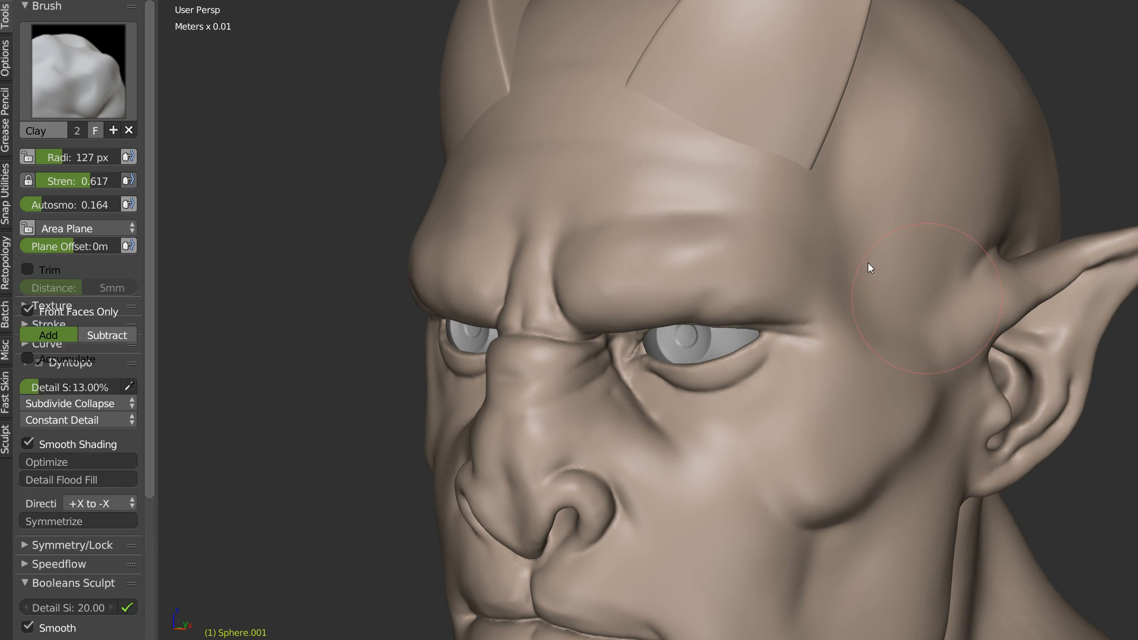
pyautogui.keyDown('shift'); pyautogui.moveTo(867, 262); pyautogui.dragTo(771, 209, button='middle'); pyautogui.keyUp('shift')
pyautogui.keyDown('ctrl'); pyautogui.moveTo(772, 210); pyautogui.dragTo(786, 236, button='middle'); pyautogui.keyUp('ctrl')
pyautogui.moveTo(876, 169); pyautogui.dragTo(818, 301)
pyautogui.moveTo(911, 168); pyautogui.dragTo(862, 308)
pyautogui.moveTo(924, 173); pyautogui.dragTo(867, 329)
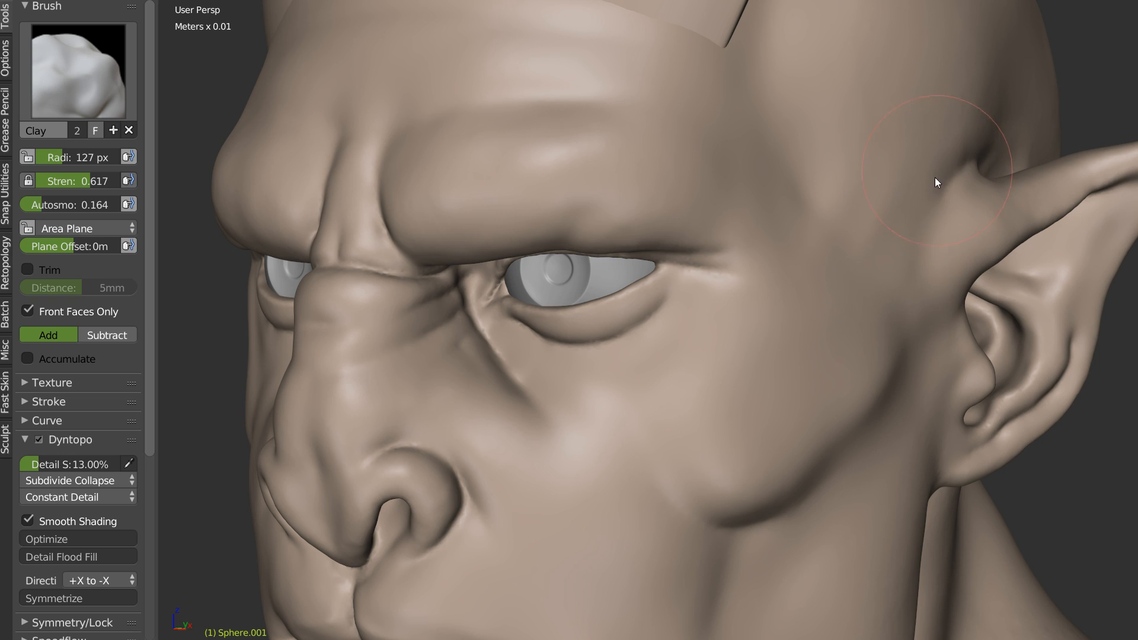
pyautogui.press('shift')
pyautogui.moveTo(856, 233)
pyautogui.keyDown('shift'); pyautogui.mouseDown()
pyautogui.moveTo(889, 169)
pyautogui.moveTo(798, 244)
pyautogui.moveTo(810, 157)
pyautogui.moveTo(888, 286)
pyautogui.moveTo(956, 154)
pyautogui.moveTo(959, 180)
pyautogui.mouseUp(); pyautogui.keyUp('shift')
# Step: Smooth the crease where the upper edge of the pointed ear joins the head
pyautogui.moveTo(943, 207)
pyautogui.mouseDown(button='middle')
pyautogui.moveTo(841, 272)
pyautogui.moveTo(838, 232)
pyautogui.moveTo(789, 212)
pyautogui.mouseUp(button='middle')
pyautogui.press('k')
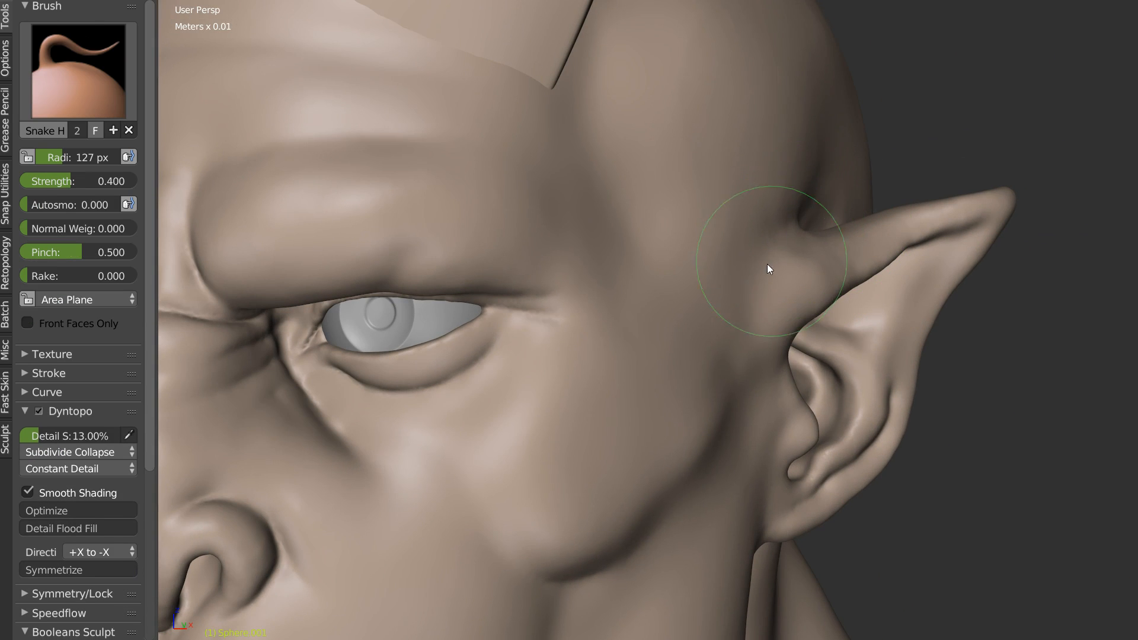
pyautogui.press('shift')
pyautogui.moveTo(799, 222)
pyautogui.keyDown('shift'); pyautogui.mouseDown()
pyautogui.moveTo(799, 262)
pyautogui.moveTo(798, 195)
pyautogui.moveTo(854, 184)
pyautogui.mouseUp(); pyautogui.keyUp('shift')
pyautogui.moveTo(880, 202)
pyautogui.mouseDown(button='middle')
pyautogui.moveTo(712, 300)
pyautogui.moveTo(695, 291)
pyautogui.mouseUp(button='middle')
pyautogui.moveTo(766, 253); pyautogui.dragTo(742, 257, button='middle')
# Step: Fill the hollow above the ear's upper root with the 127 px Clay brush and smooth the transition into the head
pyautogui.press('c')
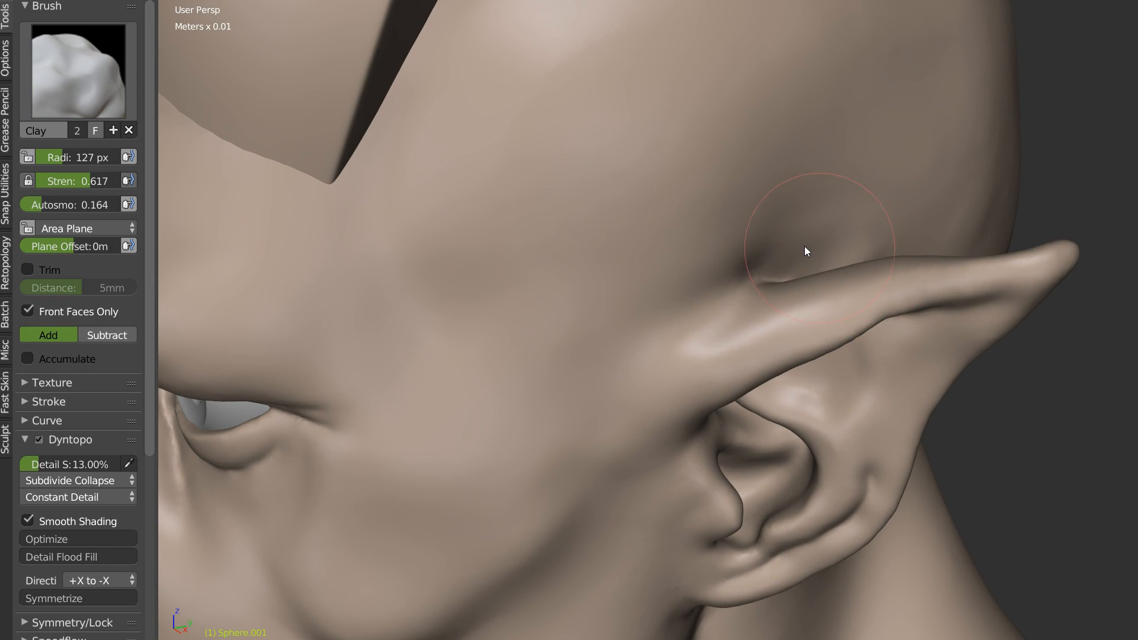
pyautogui.moveTo(813, 239)
pyautogui.mouseDown()
pyautogui.moveTo(686, 310)
pyautogui.moveTo(866, 190)
pyautogui.moveTo(789, 198)
pyautogui.moveTo(844, 175)
pyautogui.moveTo(649, 243)
pyautogui.moveTo(738, 279)
pyautogui.moveTo(859, 235)
pyautogui.moveTo(739, 300)
pyautogui.moveTo(803, 309)
pyautogui.mouseUp()
pyautogui.scroll(2, 747, 314)
pyautogui.moveTo(818, 265); pyautogui.dragTo(730, 323)
pyautogui.moveTo(780, 233)
pyautogui.keyDown('shift'); pyautogui.mouseDown()
pyautogui.moveTo(660, 336)
pyautogui.moveTo(919, 184)
pyautogui.moveTo(823, 187)
pyautogui.moveTo(757, 144)
pyautogui.moveTo(616, 396)
pyautogui.moveTo(838, 261)
pyautogui.mouseUp(); pyautogui.keyUp('shift')
pyautogui.scroll(-6, 655, 338)
pyautogui.moveTo(656, 338)
pyautogui.mouseDown(button='middle')
pyautogui.moveTo(774, 193)
pyautogui.moveTo(634, 344)
pyautogui.mouseUp(button='middle')
pyautogui.scroll(5, 634, 343)
pyautogui.moveTo(709, 297)
pyautogui.keyDown('shift'); pyautogui.mouseDown()
pyautogui.moveTo(749, 205)
pyautogui.moveTo(713, 289)
pyautogui.moveTo(758, 271)
pyautogui.moveTo(727, 211)
pyautogui.moveTo(691, 330)
pyautogui.moveTo(717, 314)
pyautogui.mouseUp(); pyautogui.keyUp('shift')
pyautogui.moveTo(764, 272)
pyautogui.keyDown('shift'); pyautogui.mouseDown()
pyautogui.moveTo(717, 370)
pyautogui.moveTo(806, 300)
pyautogui.moveTo(795, 364)
pyautogui.mouseUp(); pyautogui.keyUp('shift')
# Step: Reshape the tragus at the front of the ear opening with the 127 px Snake Hook brush and smooth around it
pyautogui.keyDown('shift'); pyautogui.moveTo(849, 298); pyautogui.dragTo(708, 286, button='middle'); pyautogui.keyUp('shift')
pyautogui.scroll(2, 708, 287)
pyautogui.moveTo(872, 237); pyautogui.dragTo(732, 240, button='middle')
pyautogui.press('k')
pyautogui.moveTo(732, 240)
pyautogui.mouseDown()
pyautogui.moveTo(756, 294)
pyautogui.moveTo(735, 269)
pyautogui.mouseUp()
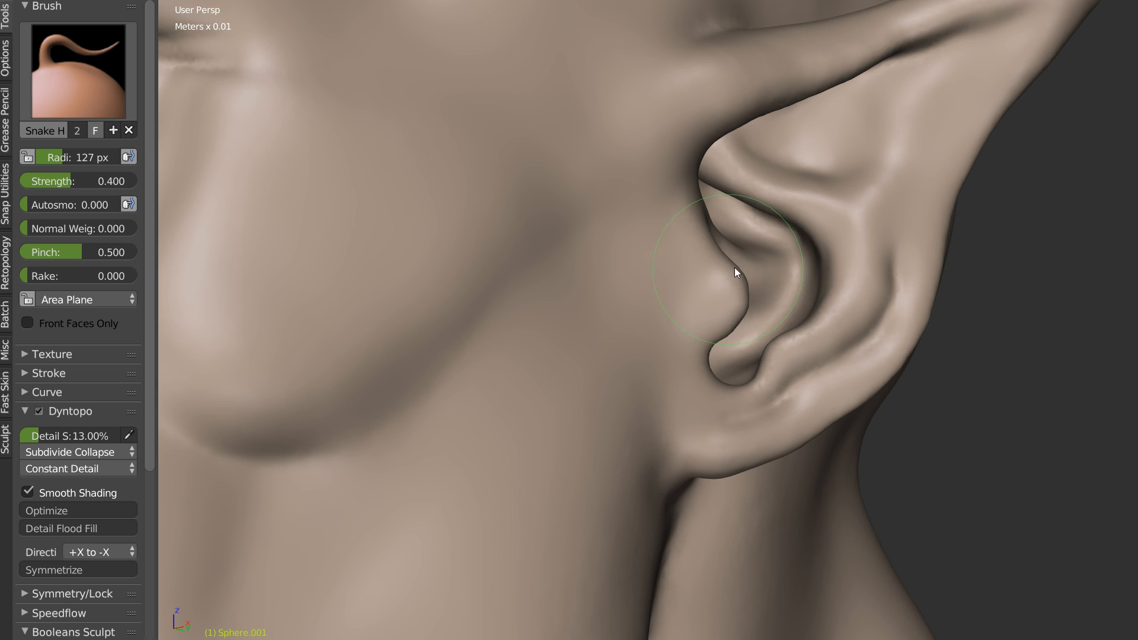
pyautogui.scroll(2, 782, 283)
pyautogui.moveTo(763, 336)
pyautogui.keyDown('shift'); pyautogui.mouseDown()
pyautogui.moveTo(738, 348)
pyautogui.moveTo(748, 337)
pyautogui.mouseUp(); pyautogui.keyUp('shift')
pyautogui.scroll(-3, 723, 339)
pyautogui.moveTo(831, 307); pyautogui.dragTo(717, 325, button='middle')
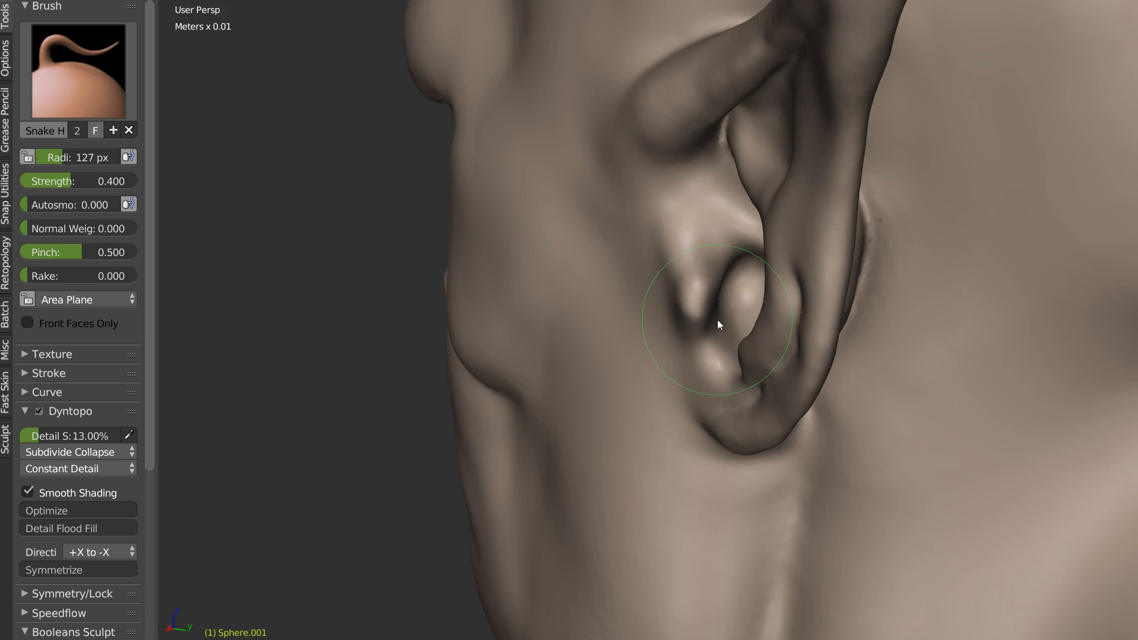
pyautogui.scroll(1, 717, 324)
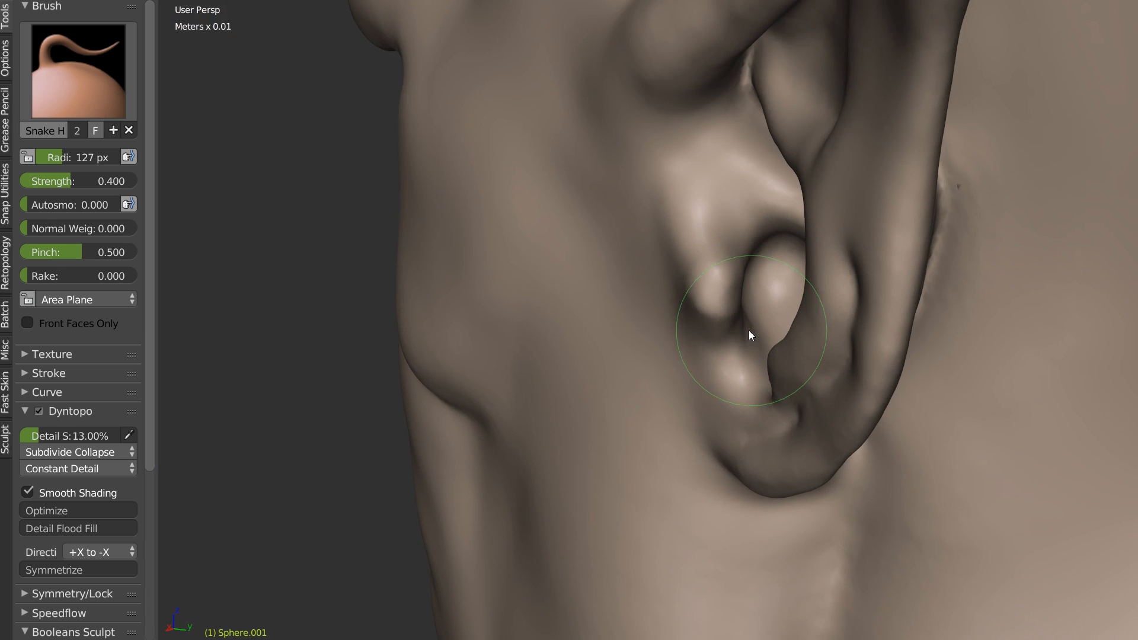
pyautogui.moveTo(706, 340)
pyautogui.keyDown('shift'); pyautogui.mouseDown()
pyautogui.moveTo(713, 248)
pyautogui.moveTo(700, 250)
pyautogui.moveTo(714, 394)
pyautogui.mouseUp(); pyautogui.keyUp('shift')
# Step: Check the ear's shape against the whole head from the side and the front
pyautogui.moveTo(713, 394)
pyautogui.mouseDown(button='middle')
pyautogui.moveTo(856, 301)
pyautogui.moveTo(752, 251)
pyautogui.mouseUp(button='middle')
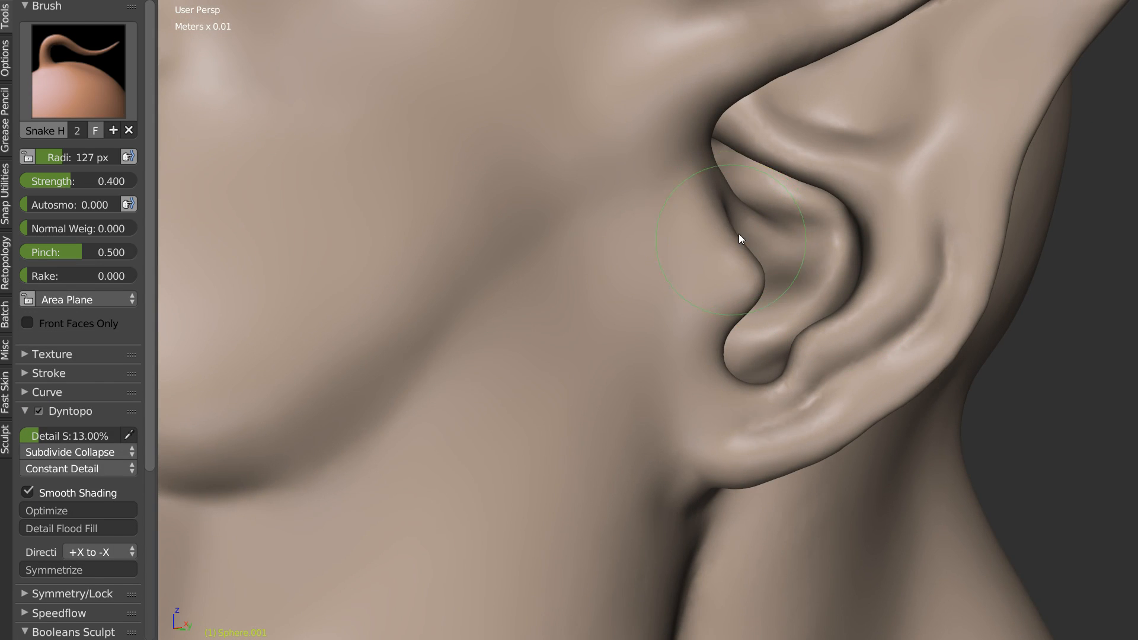
pyautogui.moveTo(790, 300)
pyautogui.mouseDown(button='middle')
pyautogui.moveTo(719, 284)
pyautogui.moveTo(742, 305)
pyautogui.moveTo(830, 305)
pyautogui.moveTo(613, 414)
pyautogui.mouseUp(button='middle')
pyautogui.scroll(-5, 830, 304)
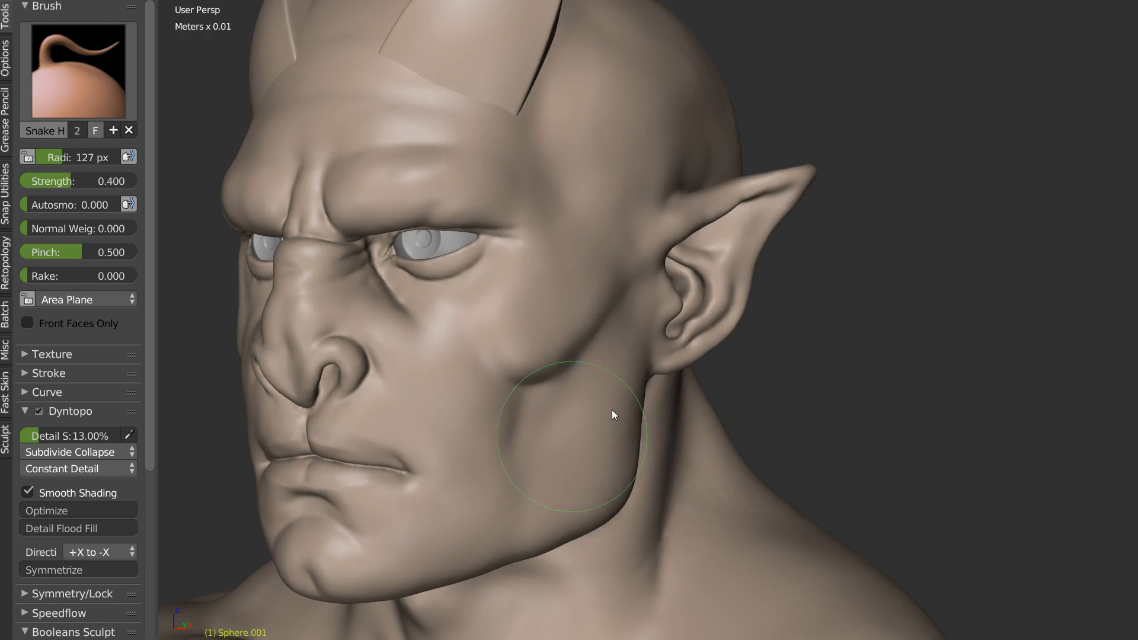
pyautogui.scroll(-3, 798, 316)
pyautogui.moveTo(798, 315); pyautogui.dragTo(744, 311, button='middle')
pyautogui.scroll(3, 793, 307)
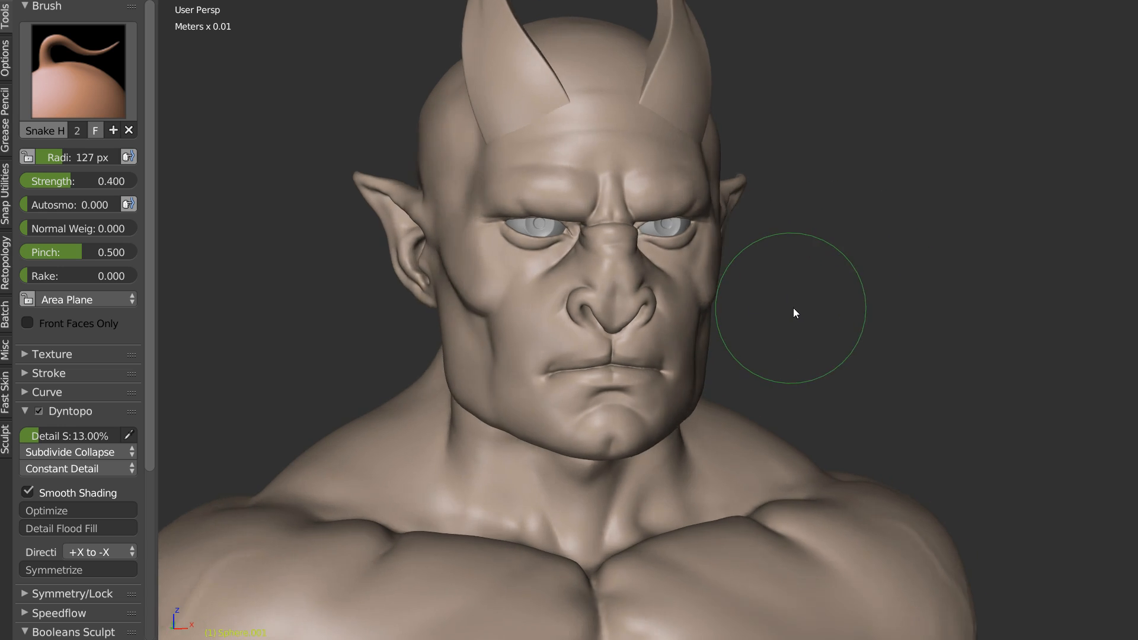
pyautogui.scroll(4, 758, 305)
# Step: Enlarge the Snake Hook brush to 201 px and reshape the upper front of the ear opening
pyautogui.press('f')
pyautogui.click(865, 155)
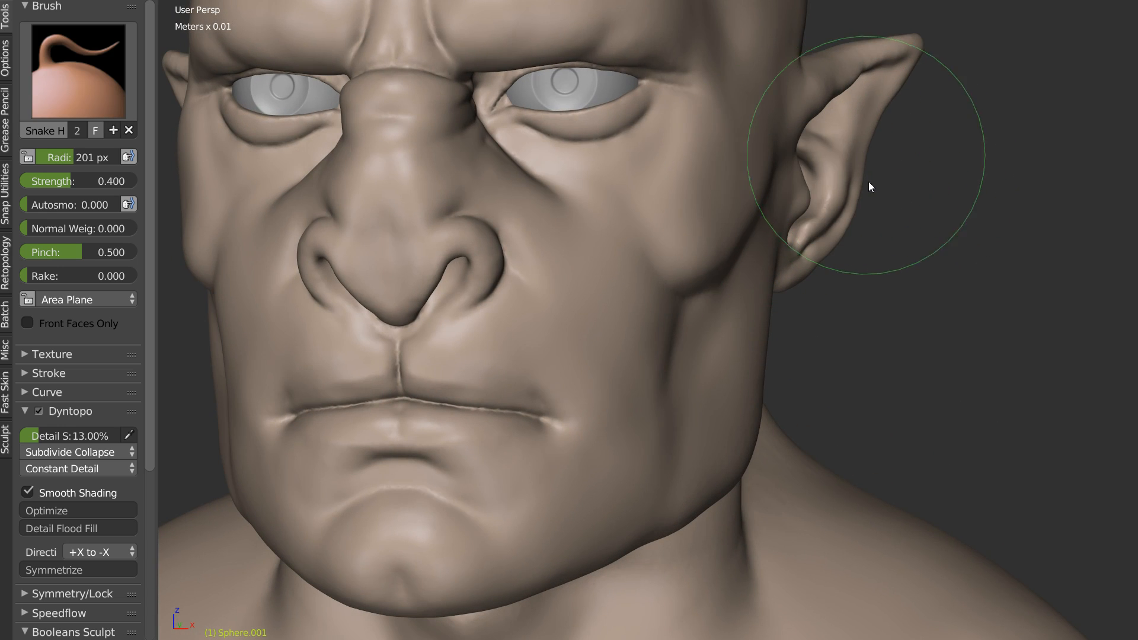
pyautogui.keyDown('shift'); pyautogui.moveTo(870, 183); pyautogui.dragTo(791, 242, button='middle'); pyautogui.keyUp('shift')
pyautogui.scroll(2, 792, 240)
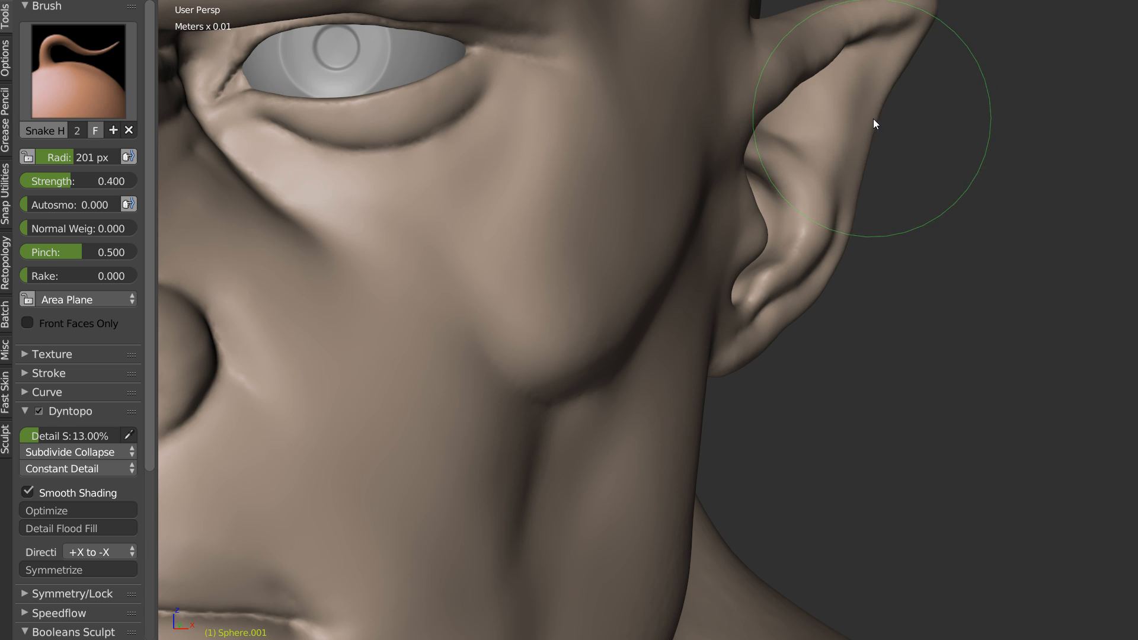
pyautogui.scroll(-5, 934, 116)
pyautogui.moveTo(925, 127)
pyautogui.mouseDown(button='middle')
pyautogui.moveTo(773, 207)
pyautogui.moveTo(791, 151)
pyautogui.moveTo(719, 254)
pyautogui.moveTo(630, 301)
pyautogui.mouseUp(button='middle')
pyautogui.scroll(5, 795, 147)
pyautogui.scroll(1, 795, 147)
pyautogui.scroll(-3, 705, 239)
pyautogui.moveTo(617, 296); pyautogui.dragTo(627, 316)
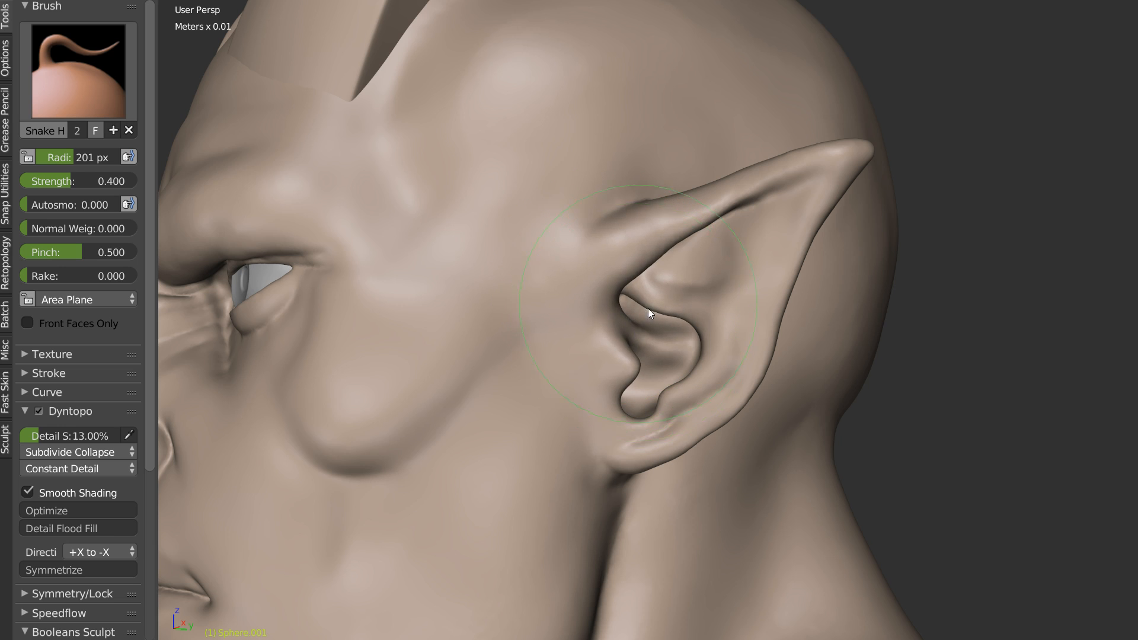
# Step: Smooth the front of the ear just above its opening
pyautogui.moveTo(648, 313); pyautogui.dragTo(701, 269, button='middle')
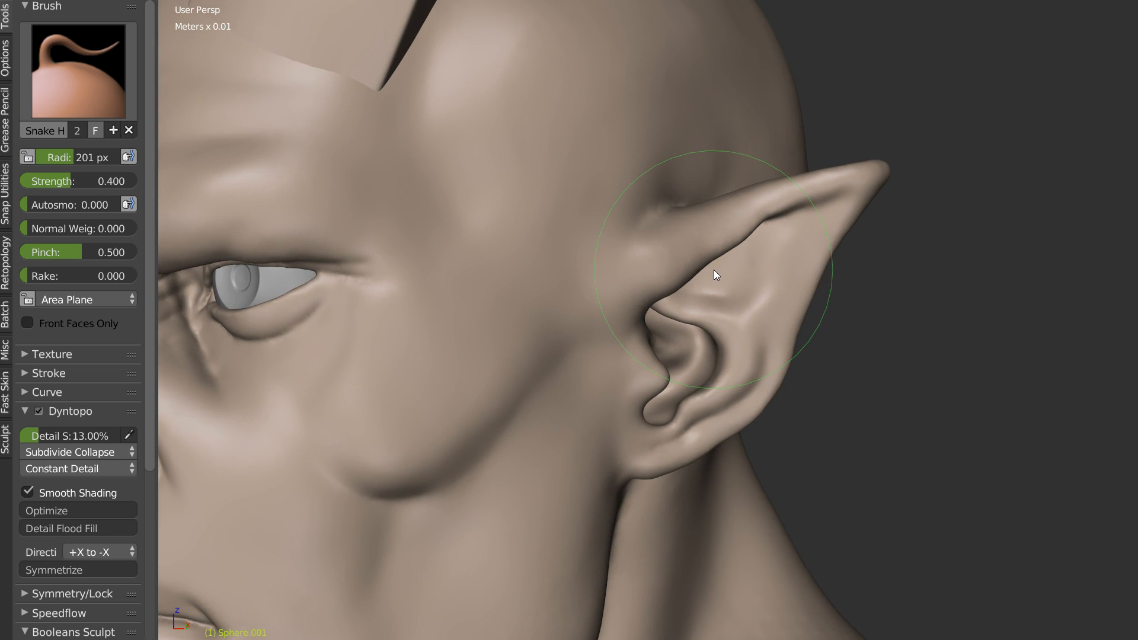
pyautogui.scroll(2, 714, 269)
pyautogui.moveTo(678, 283)
pyautogui.keyDown('shift'); pyautogui.mouseDown()
pyautogui.moveTo(672, 272)
pyautogui.moveTo(648, 280)
pyautogui.moveTo(699, 235)
pyautogui.moveTo(687, 252)
pyautogui.mouseUp(); pyautogui.keyUp('shift')
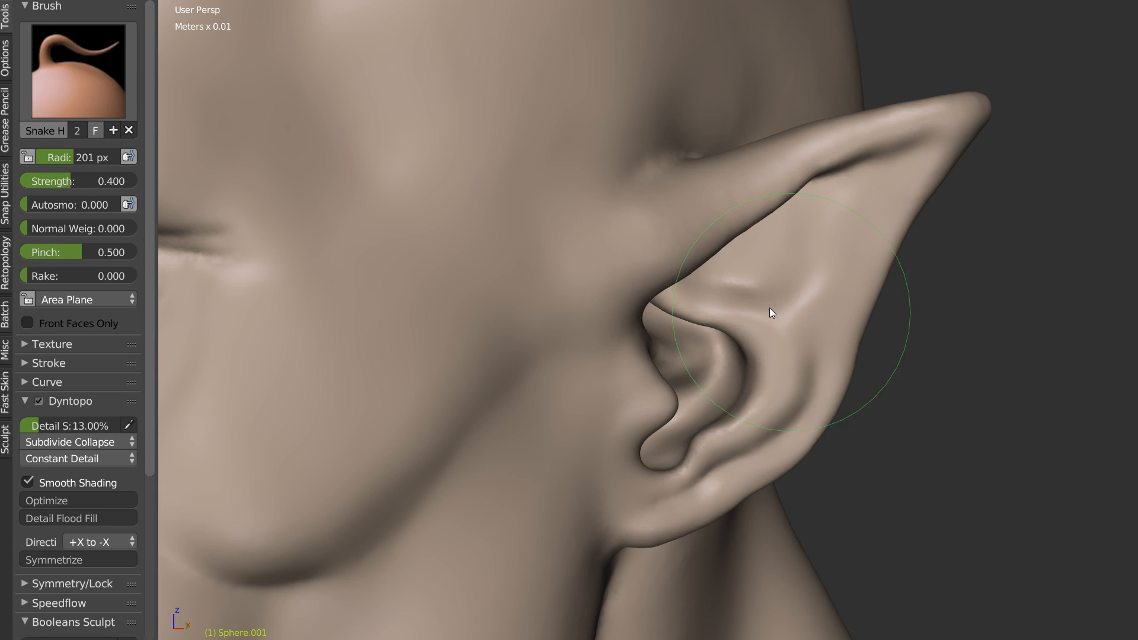
# Step: Reduce the Clay brush to 94 px, build up the inner surface of the upper ear and smooth it
pyautogui.scroll(2, 770, 313)
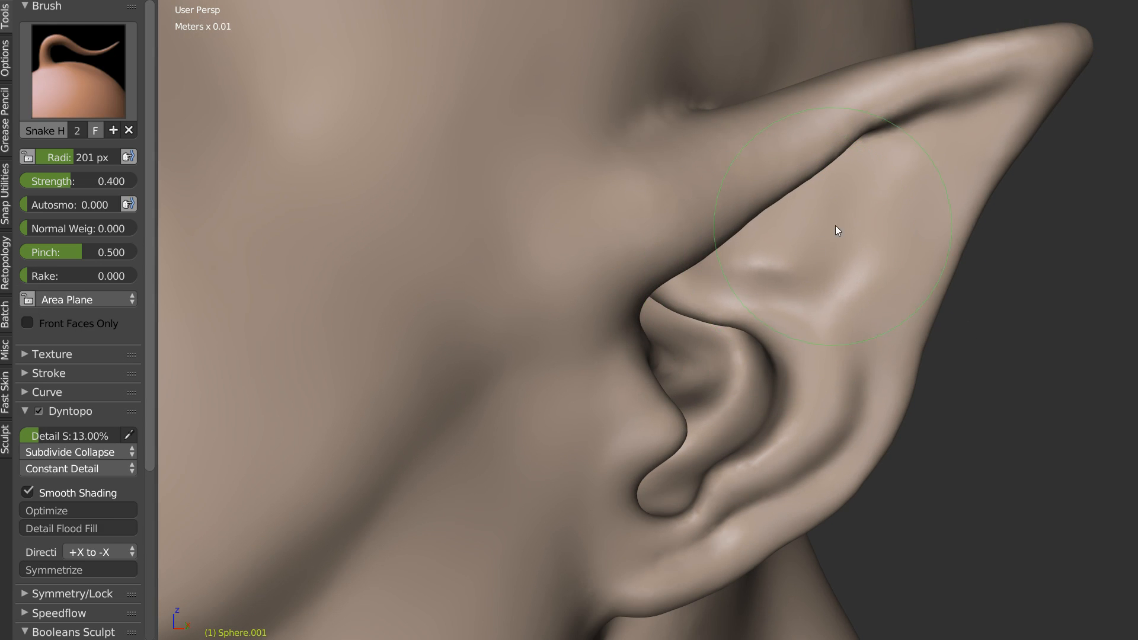
pyautogui.hotkey('shift', 'c')
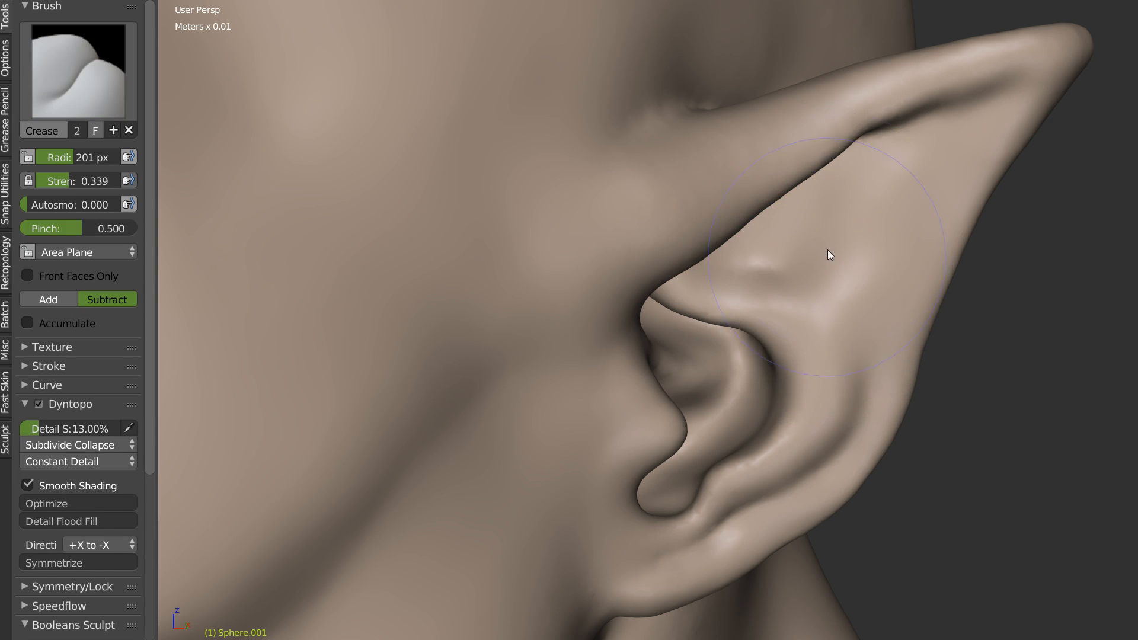
pyautogui.press('c')
pyautogui.press('f')
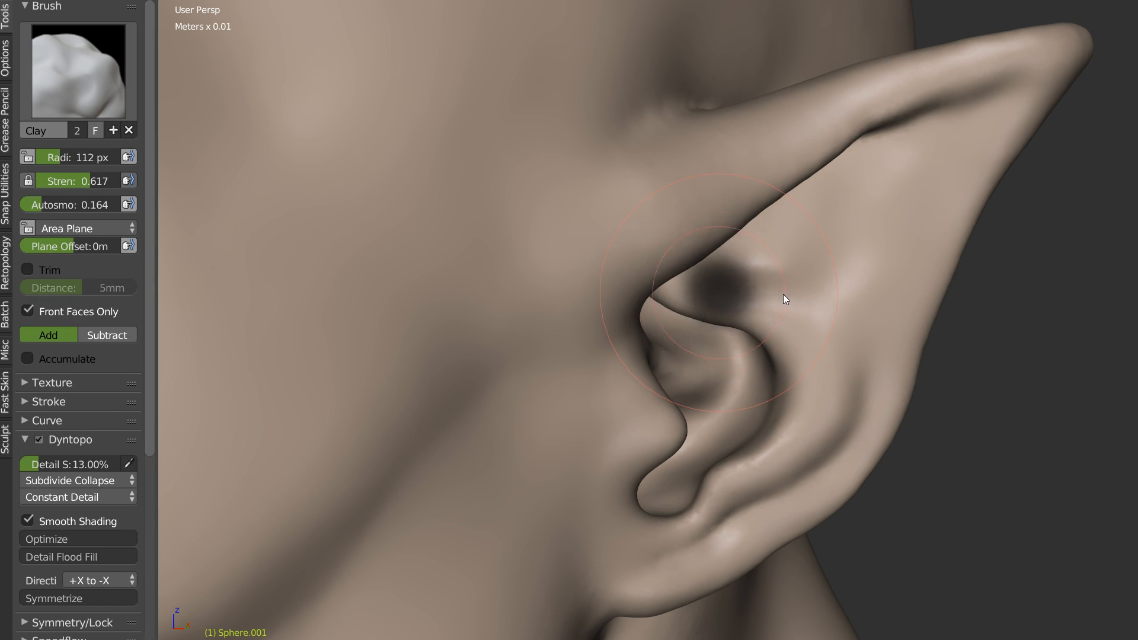
pyautogui.click(780, 294)
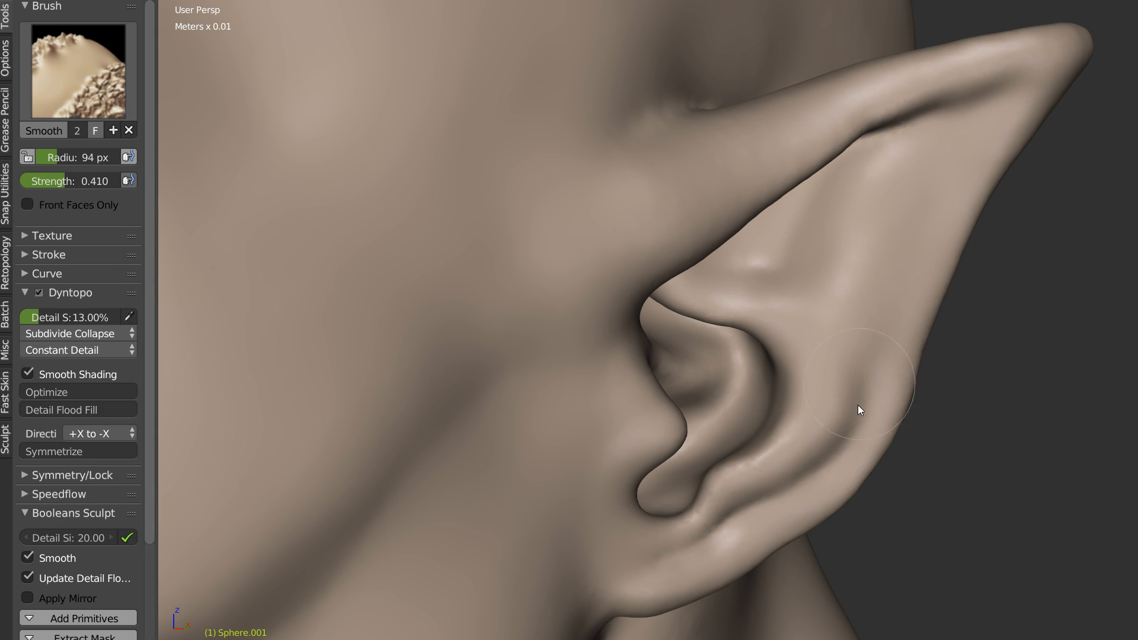
pyautogui.moveTo(805, 279)
pyautogui.mouseDown(button='middle')
pyautogui.moveTo(796, 198)
pyautogui.moveTo(817, 154)
pyautogui.mouseUp(button='middle')
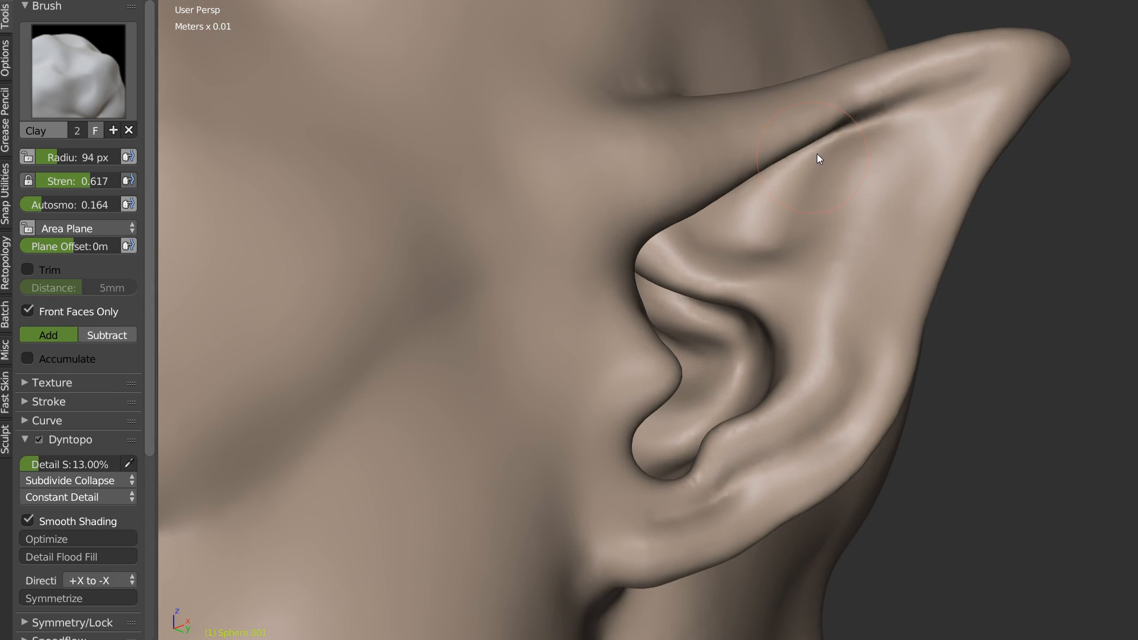
pyautogui.press('s')
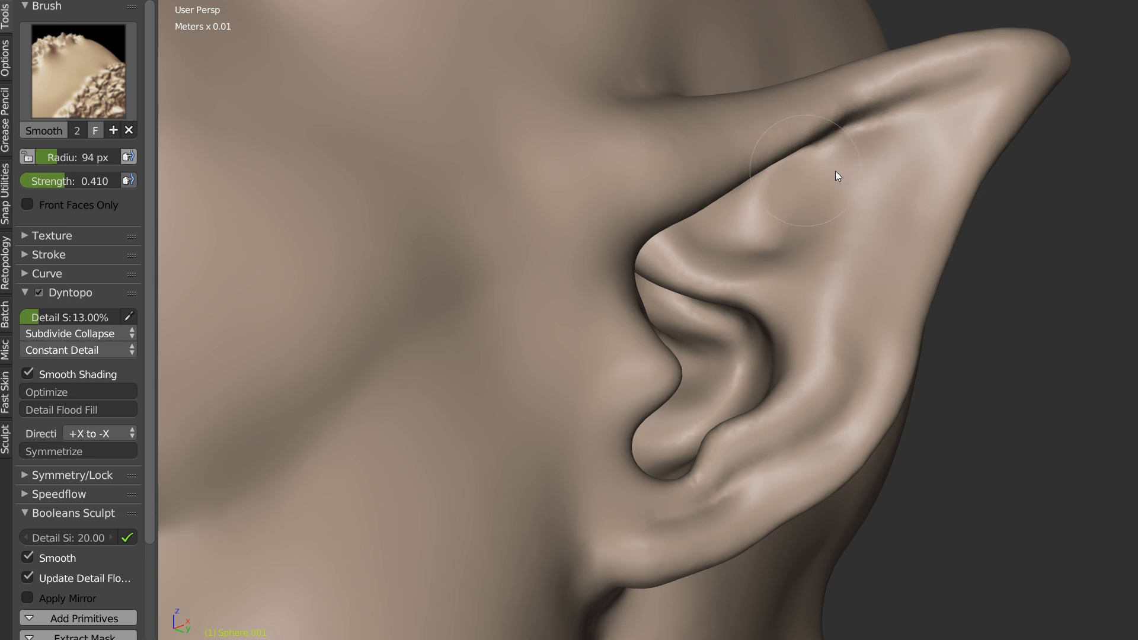
pyautogui.keyDown('shift'); pyautogui.moveTo(848, 224); pyautogui.dragTo(860, 235); pyautogui.keyUp('shift')
# Step: Reshape the lower edge of the ear's inner bowl with the 94 px Snake Hook brush
pyautogui.keyDown('ctrl'); pyautogui.moveTo(887, 254); pyautogui.dragTo(759, 299, button='middle'); pyautogui.keyUp('ctrl')
pyautogui.keyDown('ctrl'); pyautogui.moveTo(759, 300); pyautogui.dragTo(756, 252, button='middle'); pyautogui.keyUp('ctrl')
pyautogui.press('k')
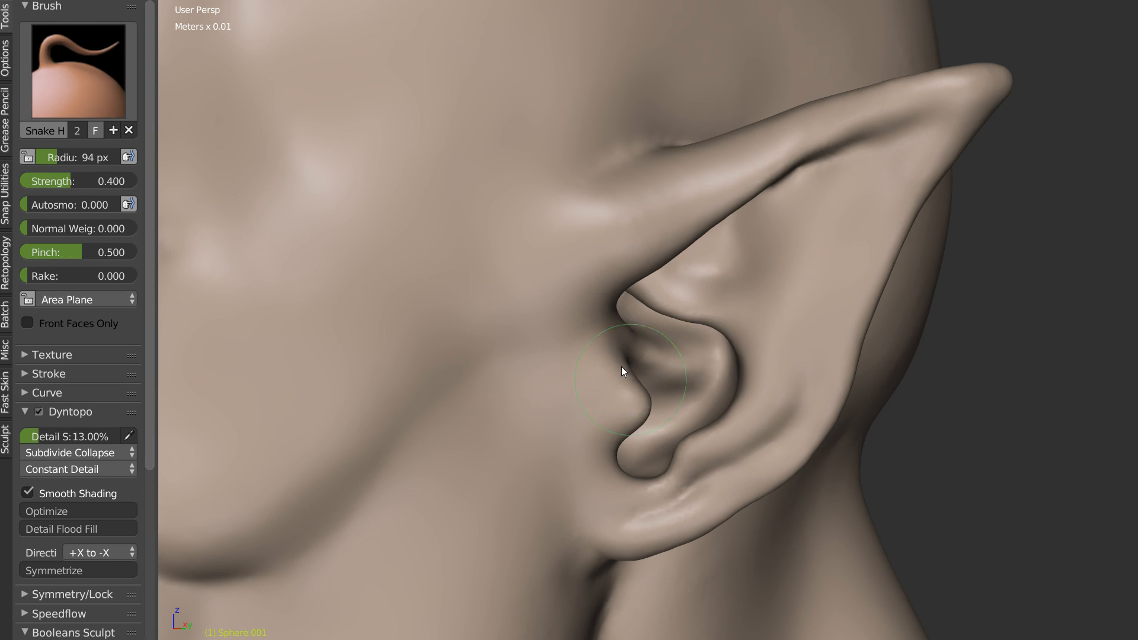
pyautogui.moveTo(625, 465)
pyautogui.mouseDown()
pyautogui.moveTo(621, 447)
pyautogui.moveTo(704, 437)
pyautogui.mouseUp()
# Step: Fill out the fold above the earlobe with the 94 px SculptDraw brush and smooth the lobe and inner rim
pyautogui.keyDown('shift'); pyautogui.moveTo(609, 536); pyautogui.dragTo(658, 320, button='middle'); pyautogui.keyUp('shift')
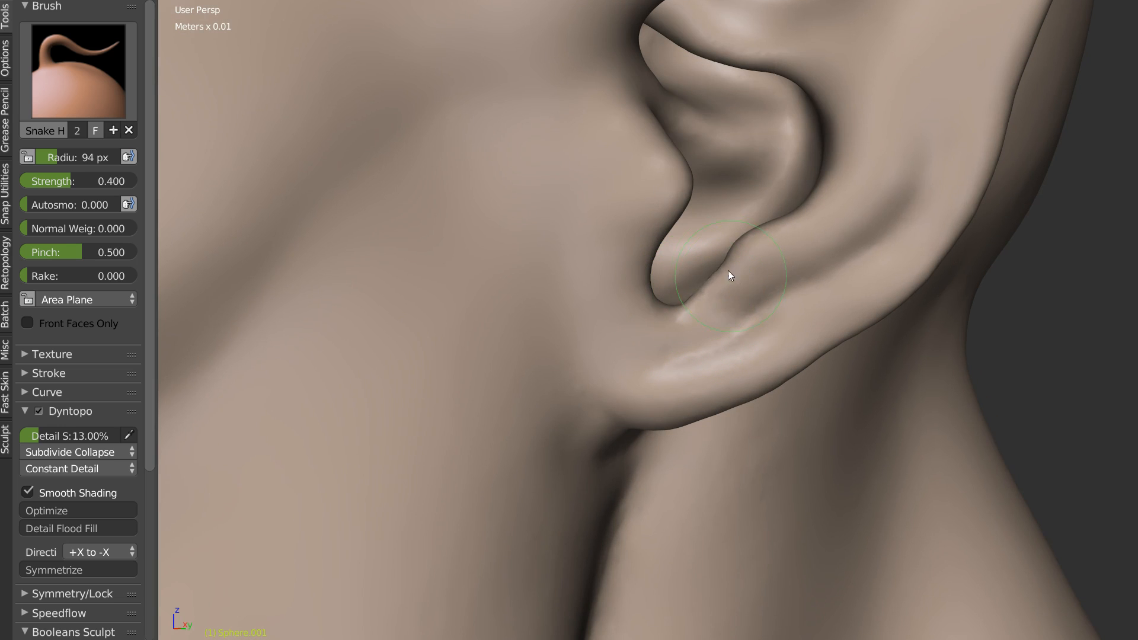
pyautogui.press('x')
pyautogui.moveTo(734, 282)
pyautogui.mouseDown()
pyautogui.moveTo(689, 332)
pyautogui.moveTo(742, 272)
pyautogui.mouseUp()
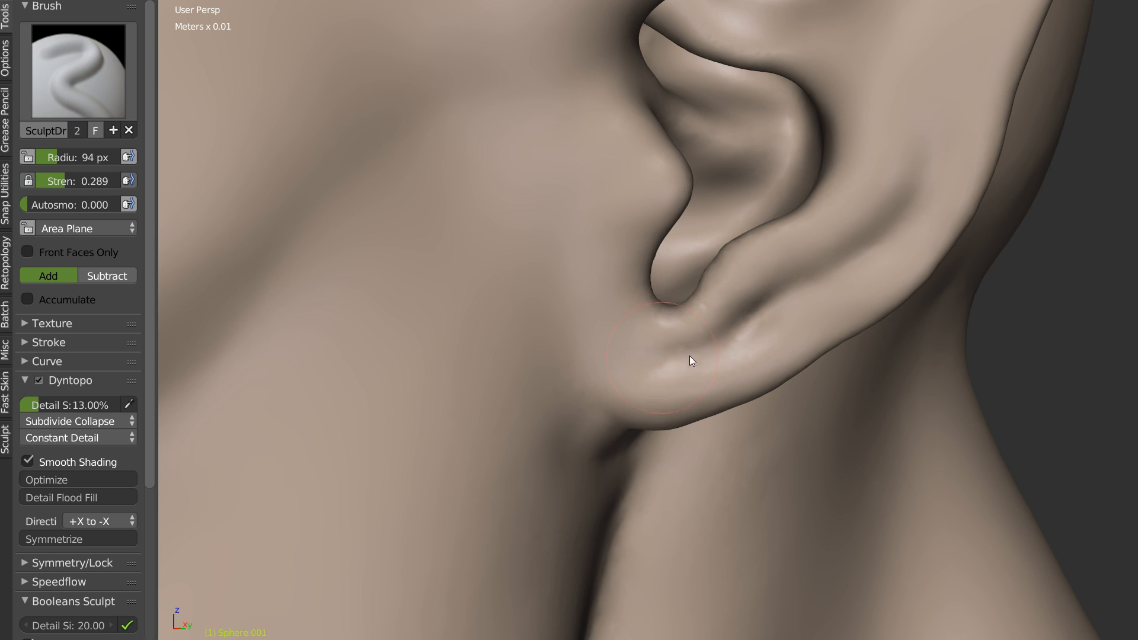
pyautogui.press('s')
pyautogui.moveTo(670, 370)
pyautogui.mouseDown()
pyautogui.moveTo(727, 301)
pyautogui.moveTo(737, 254)
pyautogui.moveTo(818, 246)
pyautogui.moveTo(719, 272)
pyautogui.moveTo(778, 296)
pyautogui.mouseUp()
pyautogui.press('x')
pyautogui.moveTo(778, 292); pyautogui.dragTo(799, 210, button='middle')
pyautogui.press('s')
pyautogui.moveTo(743, 222)
pyautogui.mouseDown()
pyautogui.moveTo(798, 266)
pyautogui.moveTo(897, 218)
pyautogui.mouseUp()
# Step: Crease the groove inside the ear's outer rim with the 94 px brush and smooth the lower rim
pyautogui.press('w')
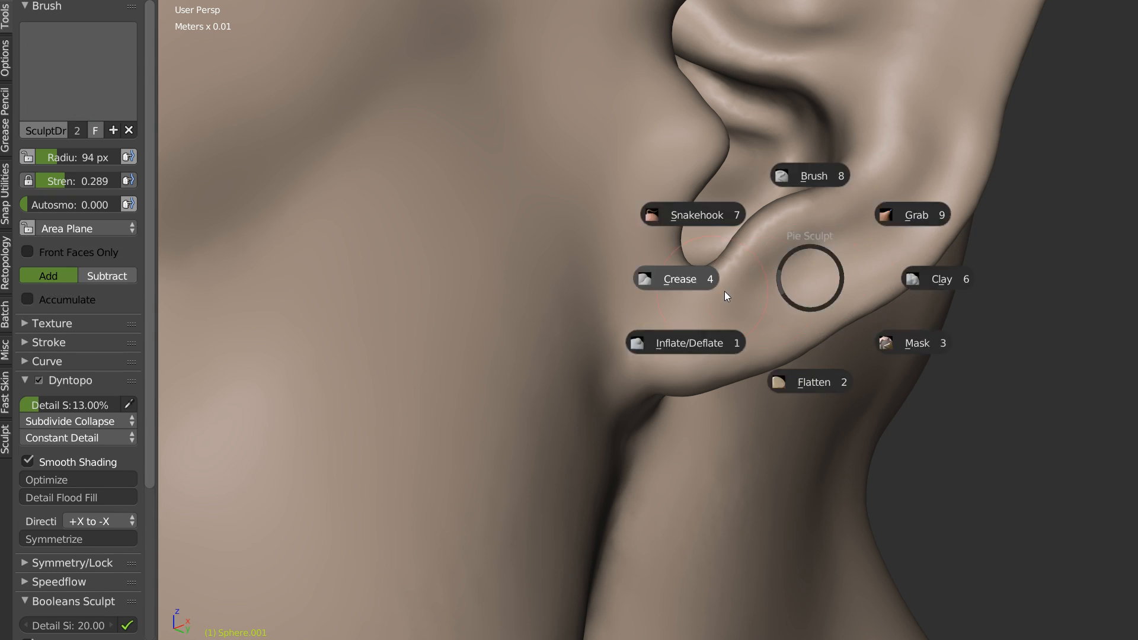
pyautogui.click(725, 290)
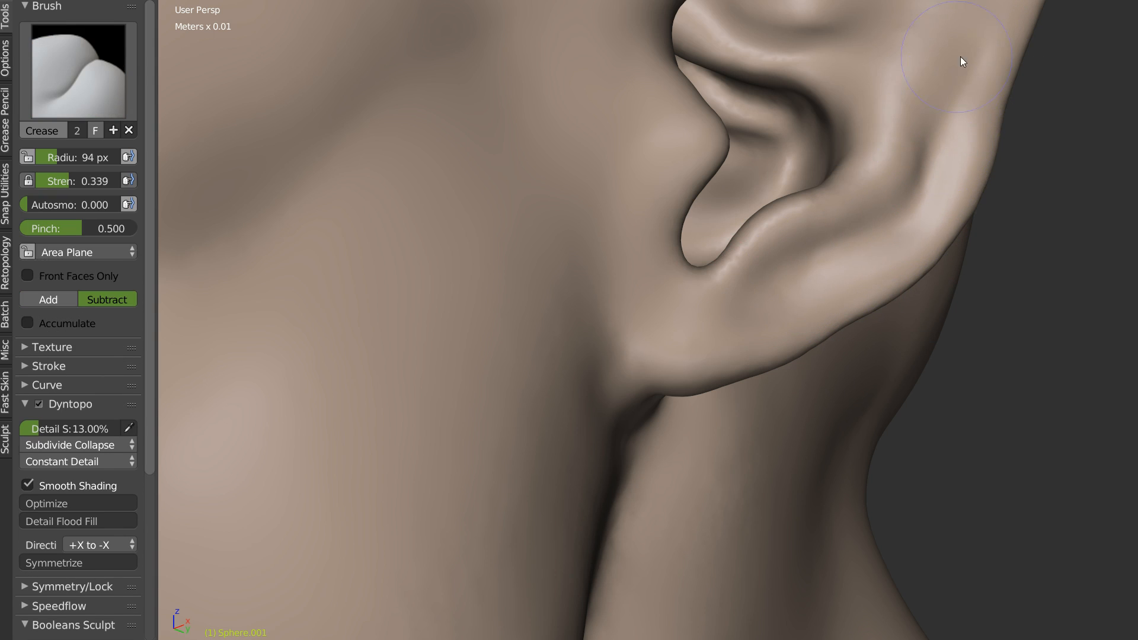
pyautogui.moveTo(960, 56); pyautogui.dragTo(932, 138)
pyautogui.press('s')
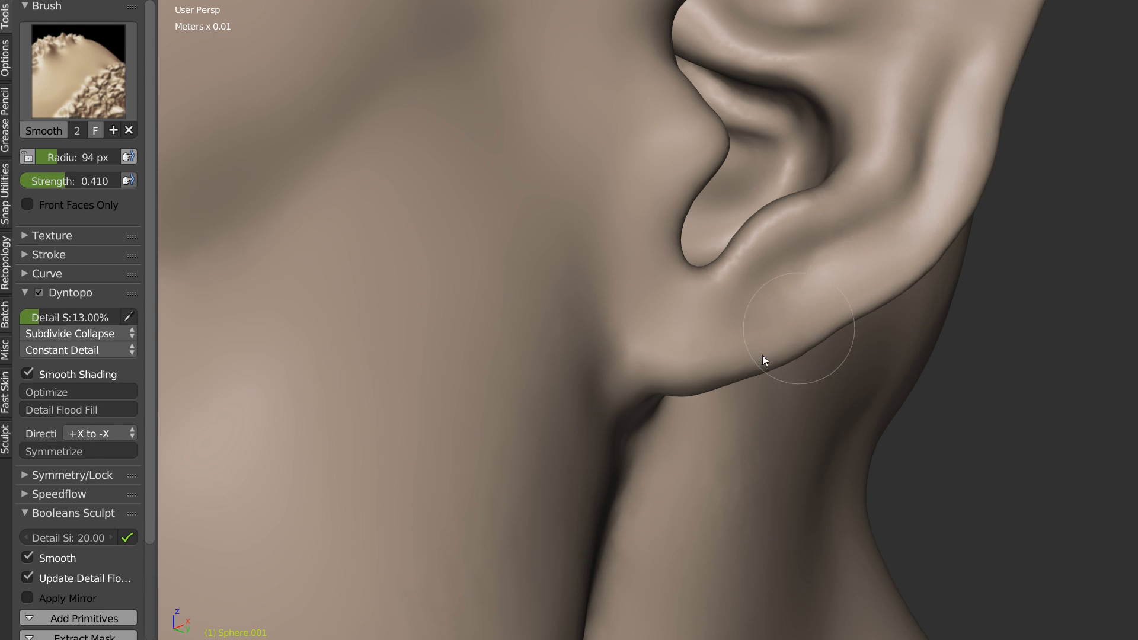
# Step: Build up the area where the earlobe meets the jaw with the 94 px Clay brush
pyautogui.press('c')
pyautogui.moveTo(805, 318); pyautogui.dragTo(663, 318, button='middle')
pyautogui.moveTo(693, 265)
pyautogui.mouseDown(button='middle')
pyautogui.moveTo(675, 243)
pyautogui.moveTo(655, 302)
pyautogui.mouseUp(button='middle')
pyautogui.moveTo(655, 303)
pyautogui.mouseDown()
pyautogui.moveTo(724, 267)
pyautogui.moveTo(625, 280)
pyautogui.moveTo(706, 277)
pyautogui.moveTo(567, 365)
pyautogui.moveTo(593, 356)
pyautogui.mouseUp()
# Step: Enlarge the Clay brush to 146 px and build up the neck muscle running down from behind the ear
pyautogui.moveTo(658, 314)
pyautogui.mouseDown(button='middle')
pyautogui.moveTo(724, 288)
pyautogui.moveTo(683, 265)
pyautogui.mouseUp(button='middle')
pyautogui.scroll(-2, 683, 265)
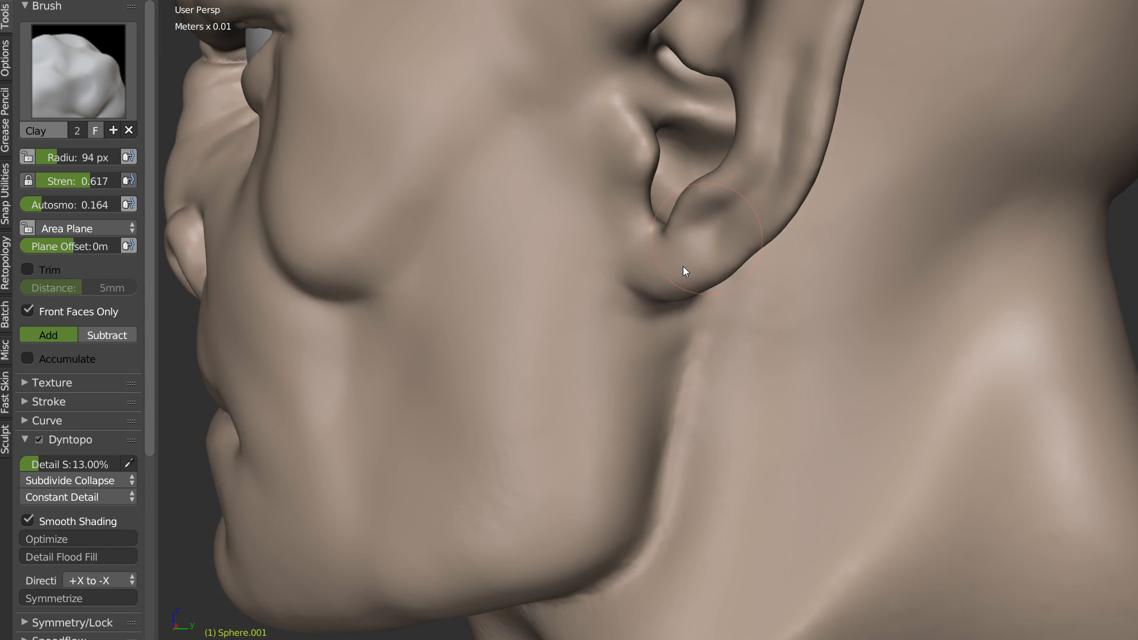
pyautogui.scroll(-4, 731, 297)
pyautogui.moveTo(732, 319); pyautogui.dragTo(780, 243, button='middle')
pyautogui.scroll(2, 742, 287)
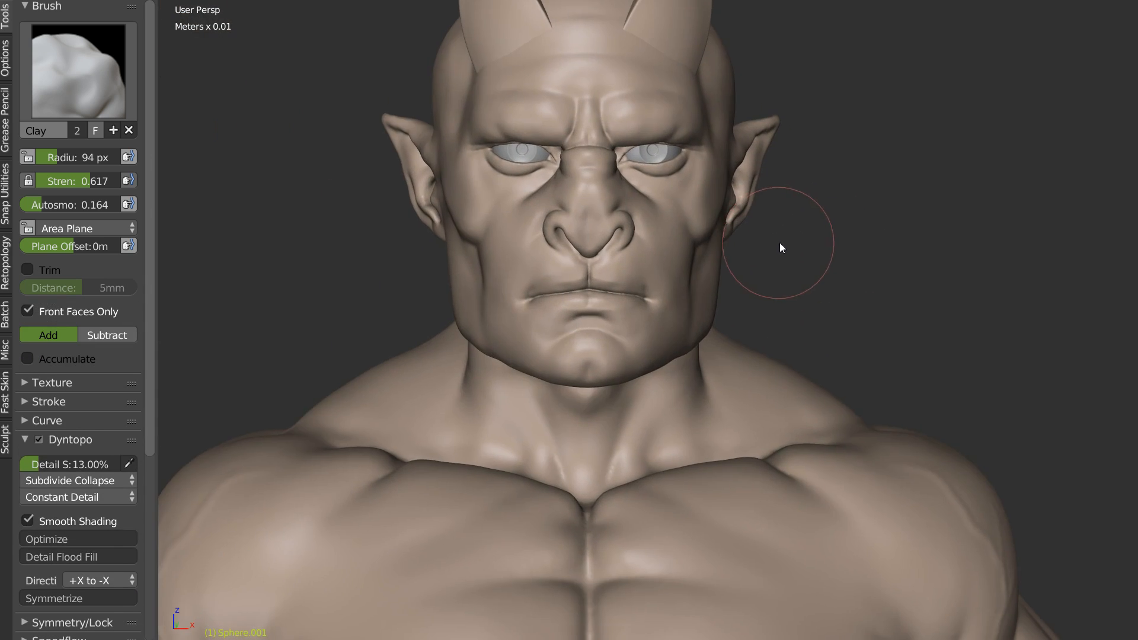
pyautogui.moveTo(753, 318)
pyautogui.mouseDown(button='middle')
pyautogui.moveTo(745, 301)
pyautogui.moveTo(709, 371)
pyautogui.moveTo(703, 354)
pyautogui.moveTo(563, 368)
pyautogui.moveTo(727, 364)
pyautogui.moveTo(606, 369)
pyautogui.moveTo(699, 343)
pyautogui.moveTo(610, 332)
pyautogui.moveTo(696, 313)
pyautogui.moveTo(616, 351)
pyautogui.mouseUp(button='middle')
pyautogui.press('w')
pyautogui.click(732, 355)
pyautogui.moveTo(703, 350)
pyautogui.mouseDown(button='middle')
pyautogui.moveTo(664, 345)
pyautogui.moveTo(688, 257)
pyautogui.mouseUp(button='middle')
pyautogui.press('f')
pyautogui.click(696, 343)
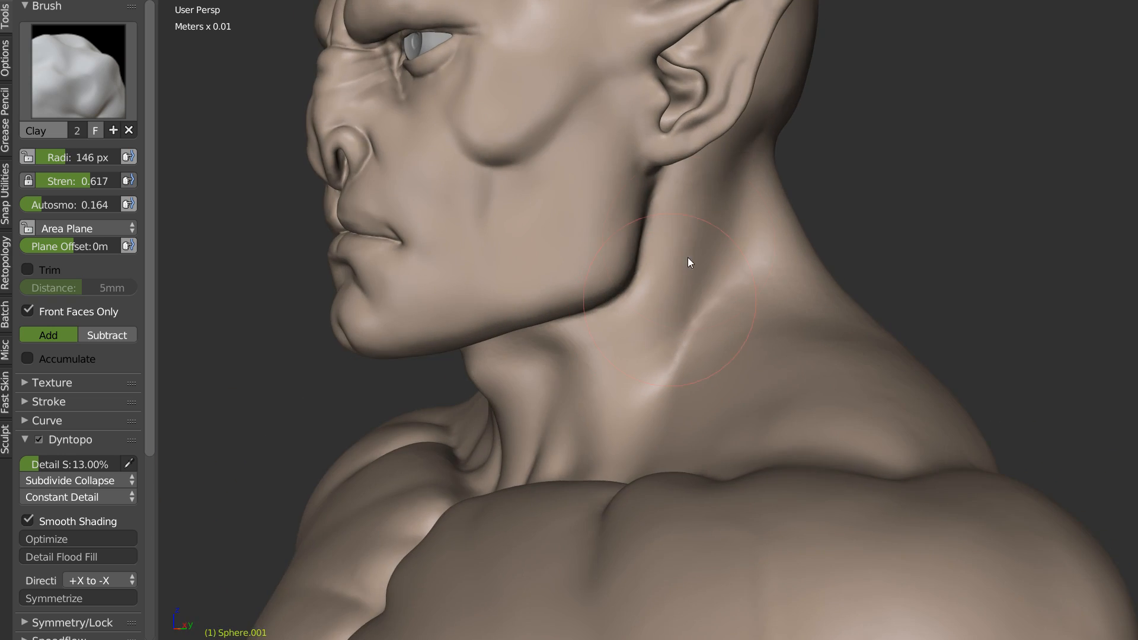
pyautogui.moveTo(680, 244)
pyautogui.mouseDown()
pyautogui.moveTo(656, 350)
pyautogui.moveTo(694, 208)
pyautogui.moveTo(620, 416)
pyautogui.moveTo(635, 382)
pyautogui.mouseUp()
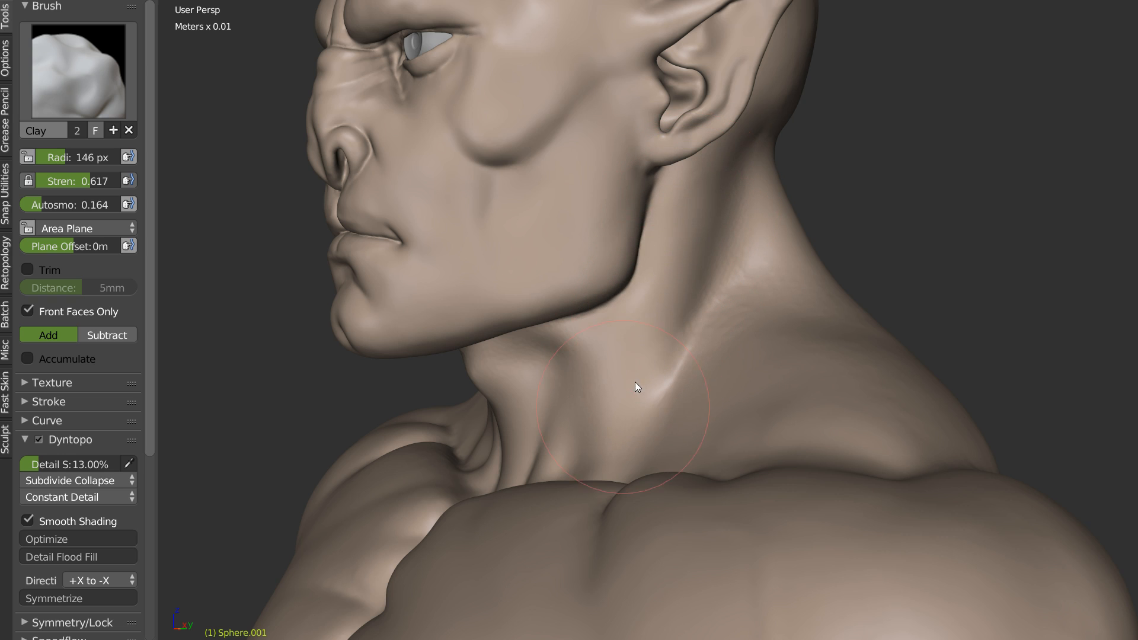
# Step: Add Clay to the side of the neck behind that muscle with the 146 px brush and smooth it
pyautogui.moveTo(674, 257)
pyautogui.mouseDown(button='middle')
pyautogui.moveTo(738, 332)
pyautogui.moveTo(706, 329)
pyautogui.mouseUp(button='middle')
pyautogui.moveTo(706, 328)
pyautogui.mouseDown()
pyautogui.moveTo(686, 407)
pyautogui.moveTo(706, 317)
pyautogui.moveTo(699, 409)
pyautogui.moveTo(739, 338)
pyautogui.mouseUp()
pyautogui.moveTo(739, 338)
pyautogui.mouseDown(button='middle')
pyautogui.moveTo(638, 350)
pyautogui.moveTo(704, 216)
pyautogui.mouseUp(button='middle')
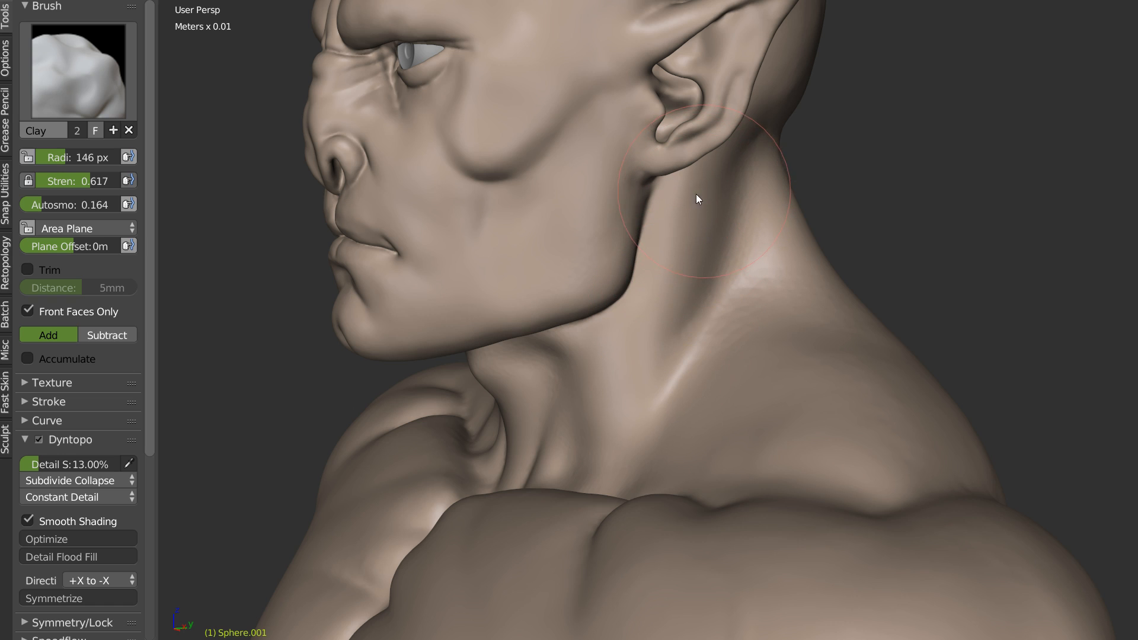
pyautogui.press('s')
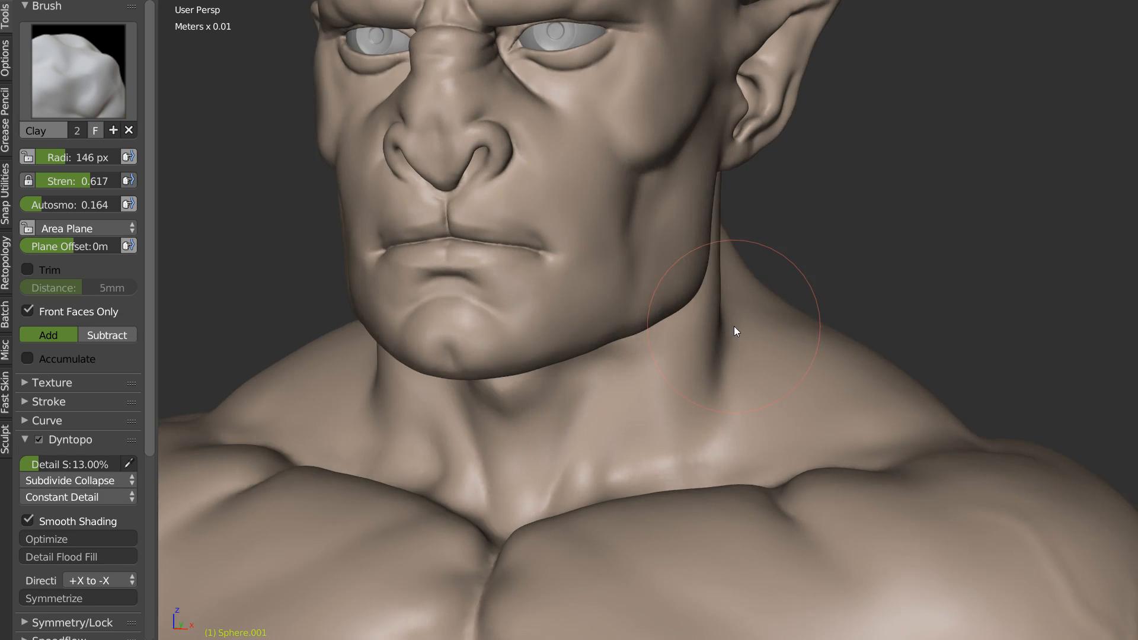
pyautogui.moveTo(734, 326); pyautogui.dragTo(752, 315, button='middle')
pyautogui.scroll(-2, 735, 278)
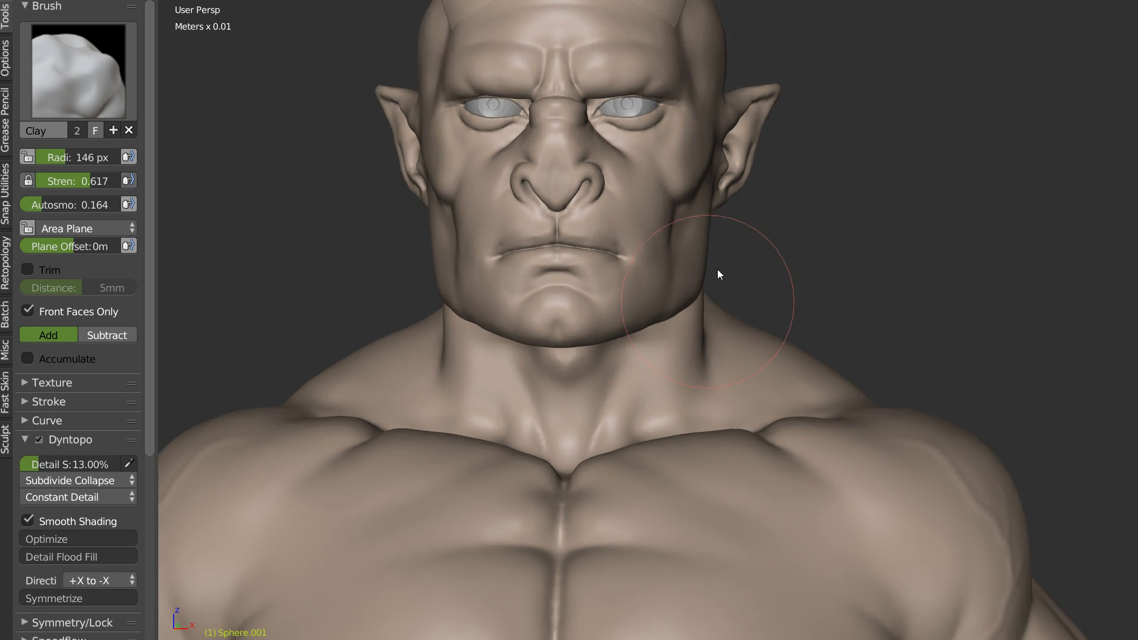
# Step: Reduce the Crease brush to 77 px and carve the grooves around the Adam's apple and along the front neck muscles
pyautogui.keyDown('shift'); pyautogui.moveTo(688, 341); pyautogui.dragTo(674, 264, button='middle'); pyautogui.keyUp('shift')
pyautogui.scroll(3, 674, 264)
pyautogui.scroll(1, 674, 264)
pyautogui.hotkey('shift', 'c')
pyautogui.press('f')
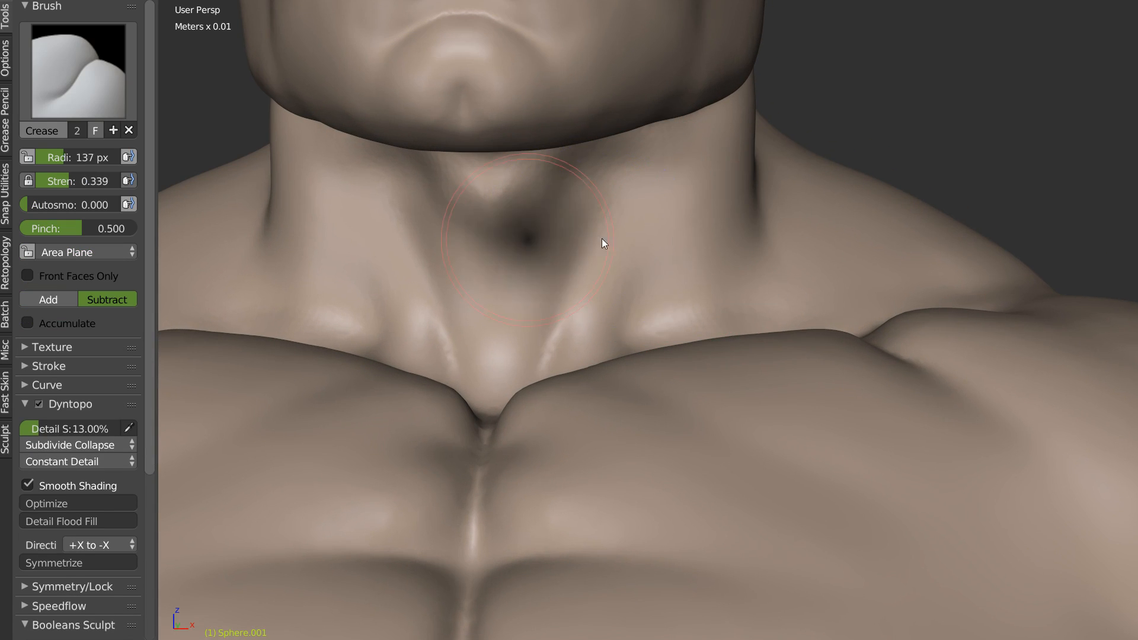
pyautogui.click(571, 237)
pyautogui.moveTo(556, 343)
pyautogui.mouseDown()
pyautogui.moveTo(583, 255)
pyautogui.moveTo(655, 145)
pyautogui.moveTo(602, 256)
pyautogui.moveTo(637, 314)
pyautogui.moveTo(633, 328)
pyautogui.moveTo(645, 322)
pyautogui.moveTo(557, 317)
pyautogui.moveTo(648, 168)
pyautogui.moveTo(567, 258)
pyautogui.mouseUp()
pyautogui.press('s')
pyautogui.hotkey('shift', 'c')
pyautogui.moveTo(524, 197)
pyautogui.mouseDown()
pyautogui.moveTo(532, 173)
pyautogui.moveTo(551, 189)
pyautogui.moveTo(687, 187)
pyautogui.mouseUp()
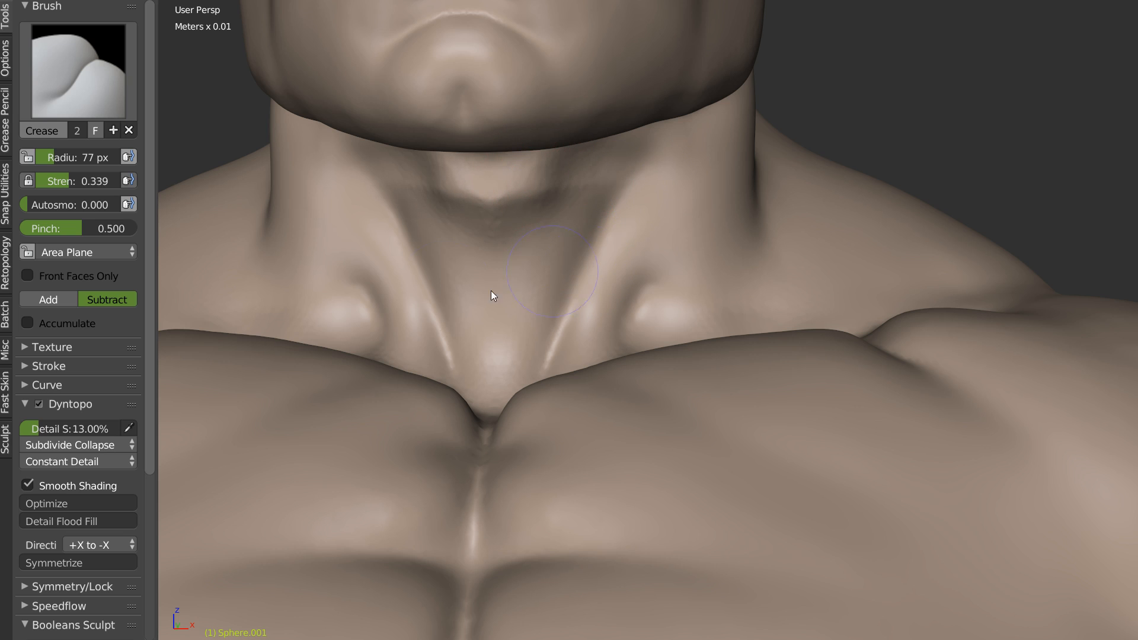
pyautogui.moveTo(464, 259); pyautogui.dragTo(660, 228)
# Step: Smooth the creased area of the throat beneath the jaw with the 77 px brush
pyautogui.moveTo(680, 237); pyautogui.dragTo(475, 266, button='middle')
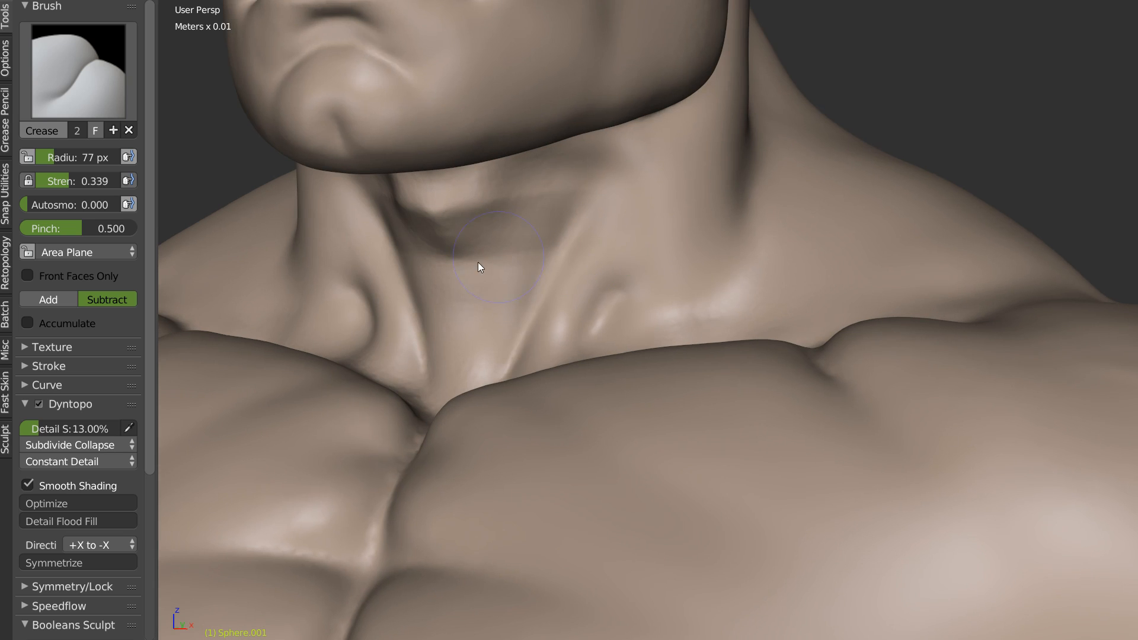
pyautogui.hotkey('shift', 's')
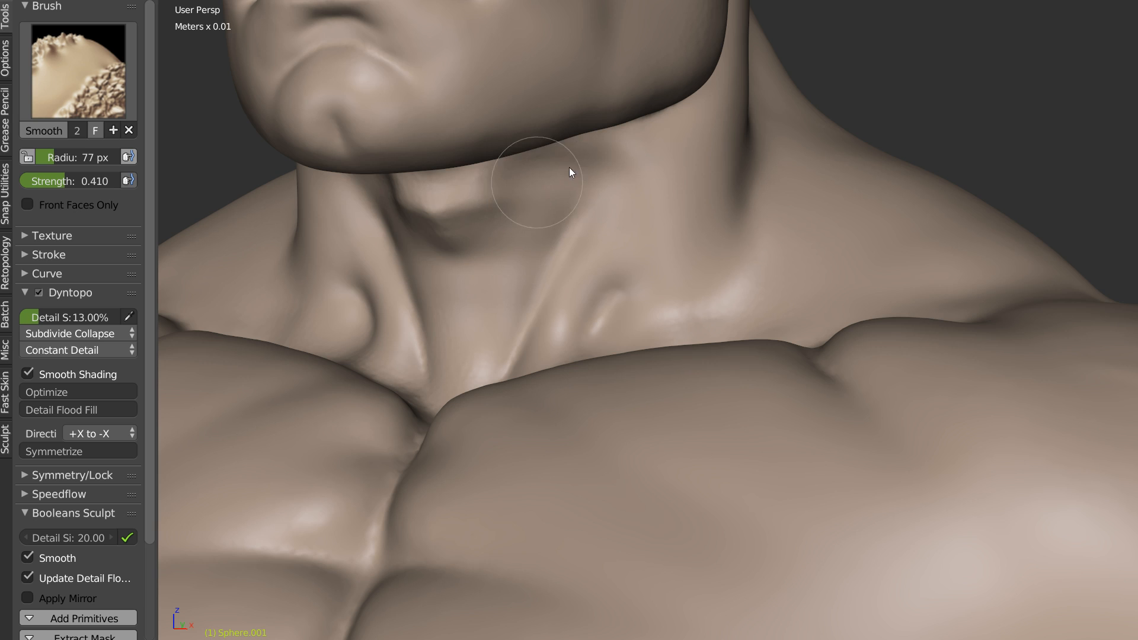
pyautogui.hotkey('shift', 'c')
pyautogui.moveTo(573, 212)
pyautogui.keyDown('shift'); pyautogui.mouseDown()
pyautogui.moveTo(592, 223)
pyautogui.moveTo(608, 181)
pyautogui.moveTo(576, 236)
pyautogui.moveTo(596, 214)
pyautogui.mouseUp(); pyautogui.keyUp('shift')
# Step: Enlarge the Clay brush to 121 px, build up the front neck muscle below the jaw and smooth it
pyautogui.press('c')
pyautogui.moveTo(661, 177); pyautogui.dragTo(632, 140, button='middle')
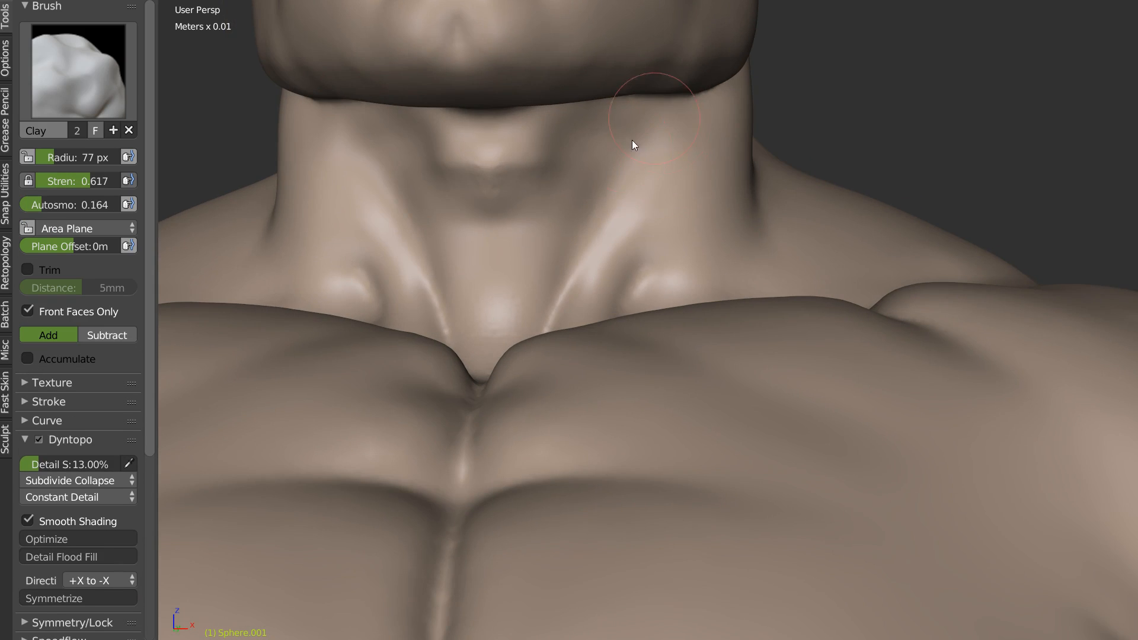
pyautogui.press('f')
pyautogui.click(622, 162)
pyautogui.moveTo(602, 187)
pyautogui.mouseDown()
pyautogui.moveTo(657, 137)
pyautogui.moveTo(605, 159)
pyautogui.moveTo(667, 146)
pyautogui.moveTo(653, 112)
pyautogui.moveTo(666, 171)
pyautogui.moveTo(605, 168)
pyautogui.moveTo(685, 122)
pyautogui.moveTo(695, 131)
pyautogui.mouseUp()
pyautogui.moveTo(595, 225)
pyautogui.mouseDown(button='middle')
pyautogui.moveTo(630, 240)
pyautogui.moveTo(612, 211)
pyautogui.mouseUp(button='middle')
pyautogui.keyDown('shift'); pyautogui.moveTo(622, 204); pyautogui.dragTo(578, 249); pyautogui.keyUp('shift')
# Step: Refine the groove at the side of the neck base with the 121 px Crease brush and smooth around it
pyautogui.hotkey('shift', 'c')
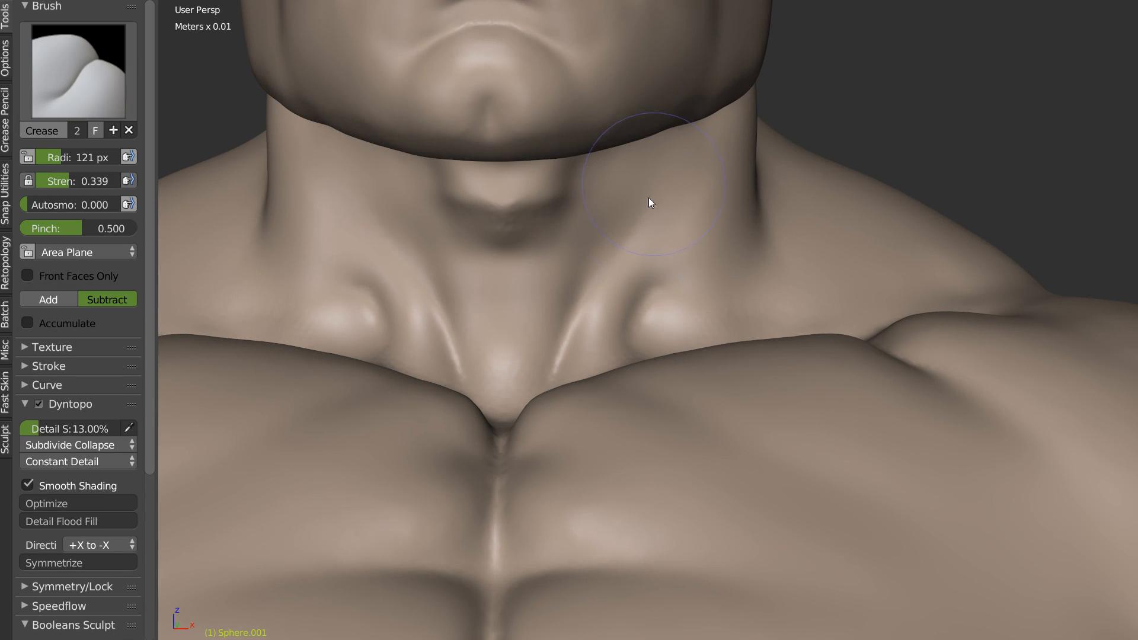
pyautogui.scroll(-1, 744, 231)
pyautogui.moveTo(744, 231)
pyautogui.mouseDown(button='middle')
pyautogui.moveTo(721, 235)
pyautogui.moveTo(737, 170)
pyautogui.mouseUp(button='middle')
pyautogui.moveTo(698, 249)
pyautogui.mouseDown(button='middle')
pyautogui.moveTo(746, 269)
pyautogui.moveTo(757, 295)
pyautogui.mouseUp(button='middle')
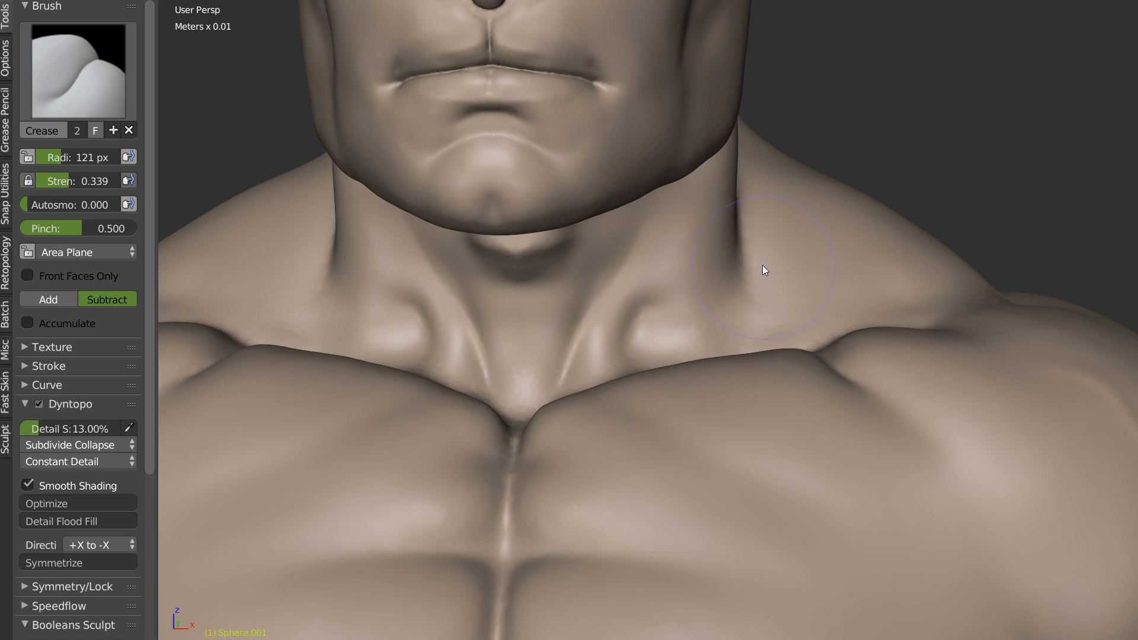
pyautogui.press('s')
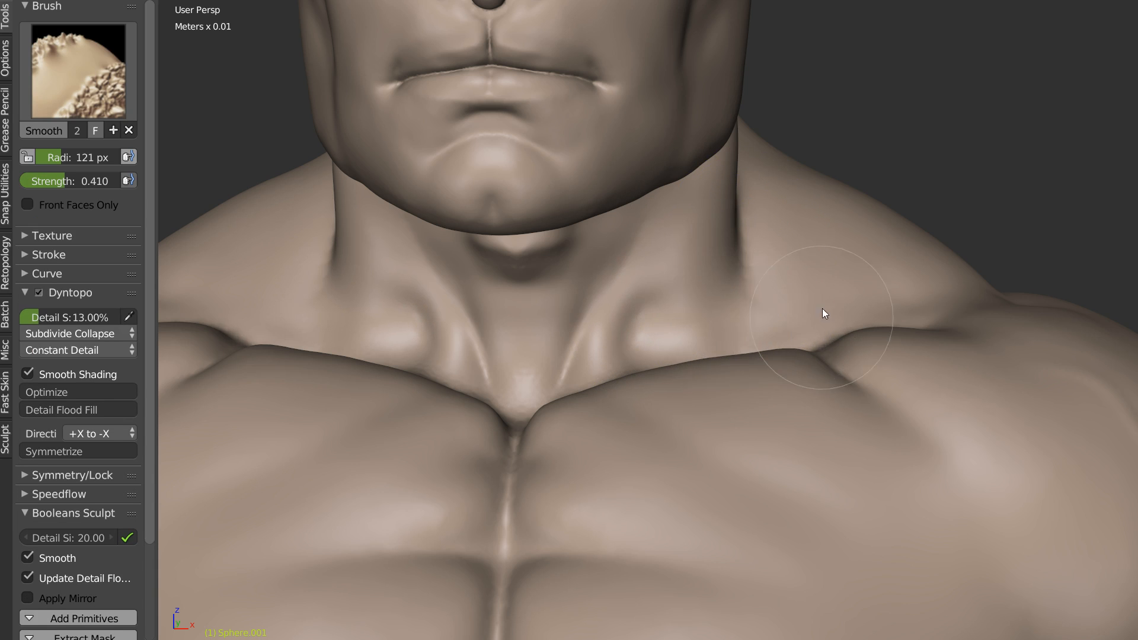
pyautogui.keyDown('shift'); pyautogui.moveTo(735, 286); pyautogui.dragTo(714, 298); pyautogui.keyUp('shift')
# Step: Examine the head, neck and torso from the front and in profile, then the cheek up close
pyautogui.scroll(-7, 646, 328)
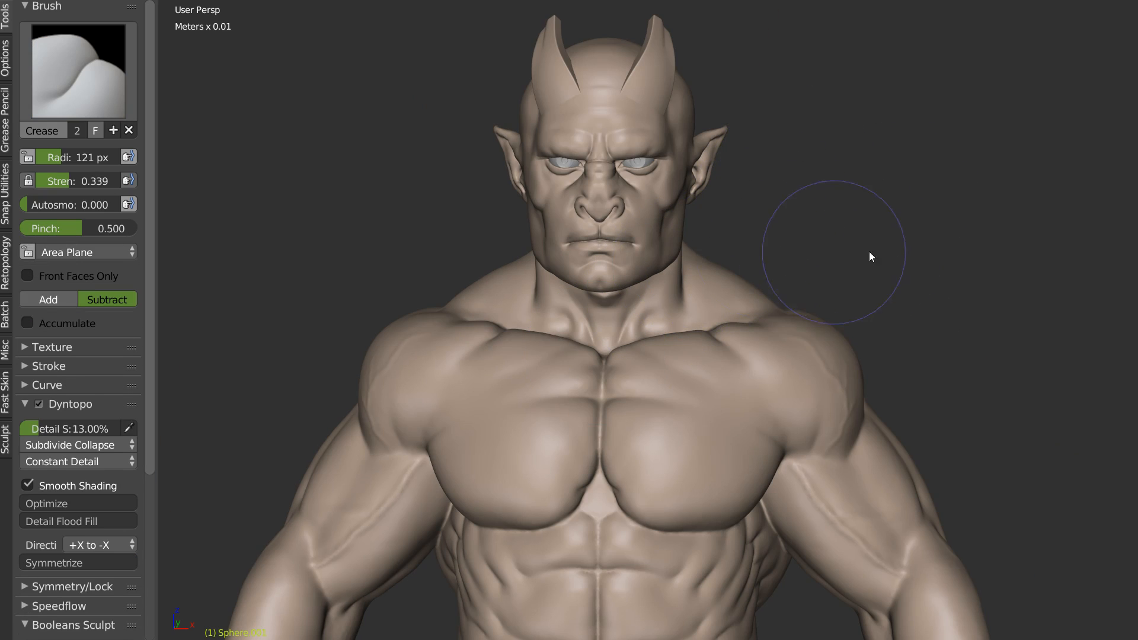
pyautogui.scroll(-2, 869, 252)
pyautogui.keyDown('shift'); pyautogui.moveTo(869, 251); pyautogui.dragTo(791, 190, button='middle'); pyautogui.keyUp('shift')
pyautogui.moveTo(945, 280); pyautogui.dragTo(882, 266, button='middle')
pyautogui.keyDown('shift'); pyautogui.moveTo(615, 233); pyautogui.dragTo(602, 306, button='middle'); pyautogui.keyUp('shift')
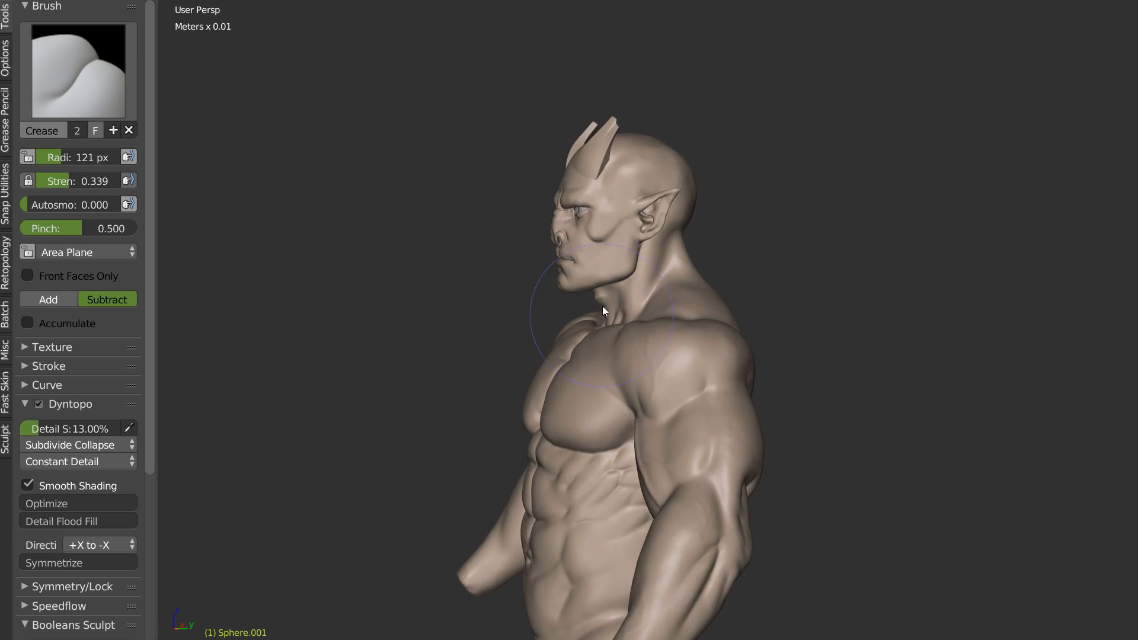
pyautogui.scroll(4, 604, 305)
pyautogui.moveTo(625, 210); pyautogui.dragTo(711, 297, button='middle')
pyautogui.scroll(6, 678, 195)
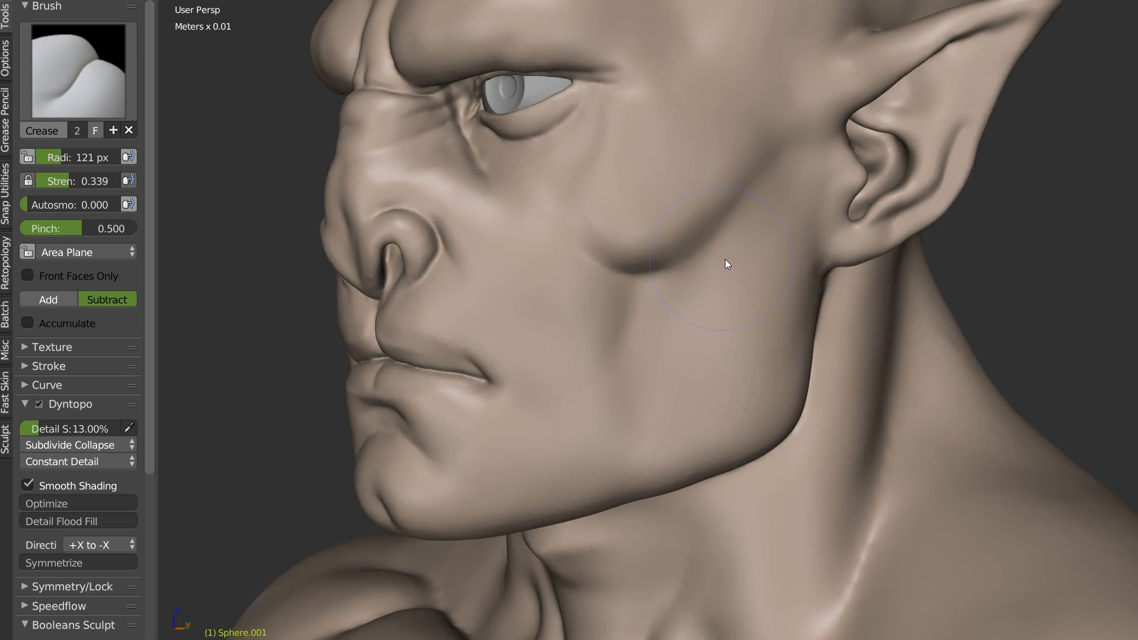
# Step: Build up the cheekbone between the eye and ear with the 121 px Clay brush and smooth its surface
pyautogui.moveTo(635, 177); pyautogui.dragTo(765, 140, button='middle')
pyautogui.moveTo(765, 140)
pyautogui.keyDown('shift'); pyautogui.mouseDown()
pyautogui.moveTo(759, 113)
pyautogui.moveTo(786, 154)
pyautogui.moveTo(782, 178)
pyautogui.mouseUp(); pyautogui.keyUp('shift')
pyautogui.press('c')
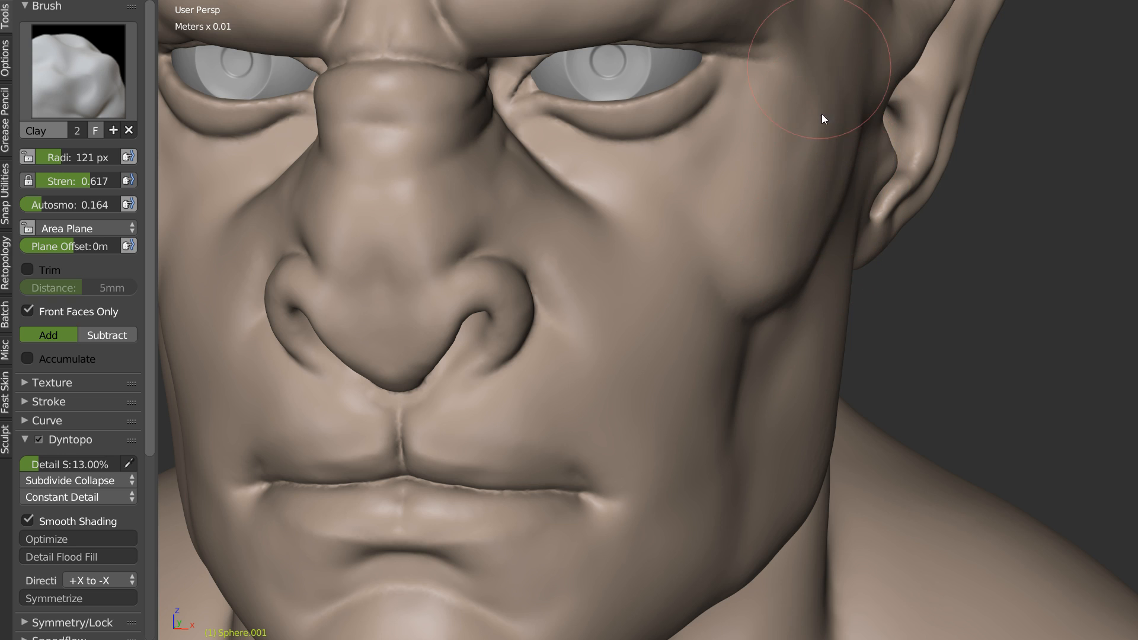
pyautogui.moveTo(833, 191); pyautogui.dragTo(819, 194, button='middle')
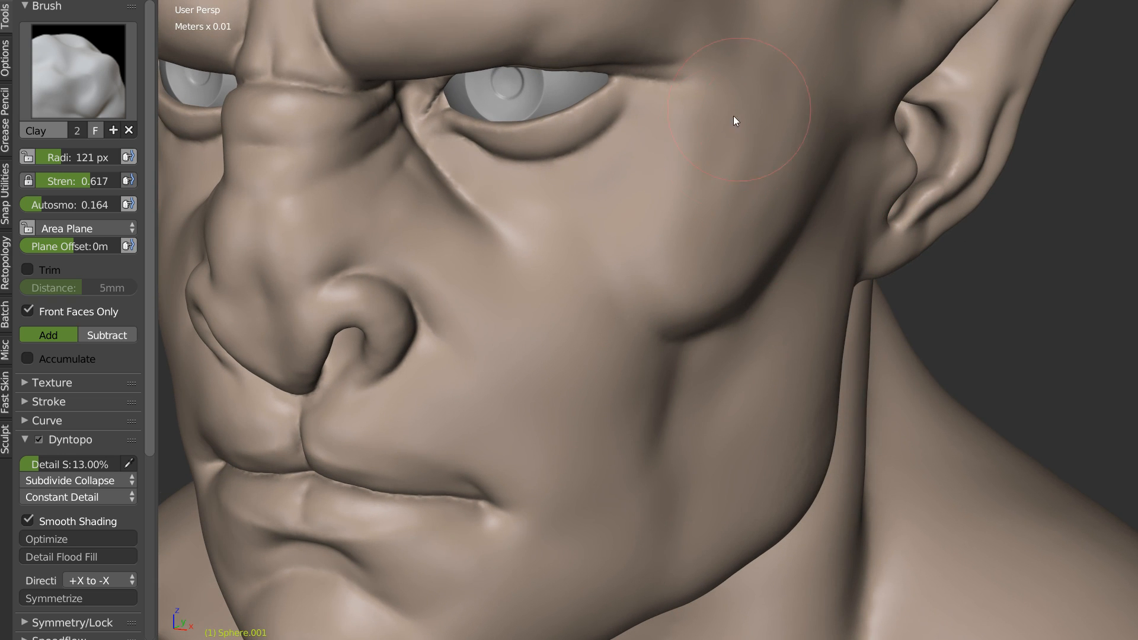
pyautogui.press('s')
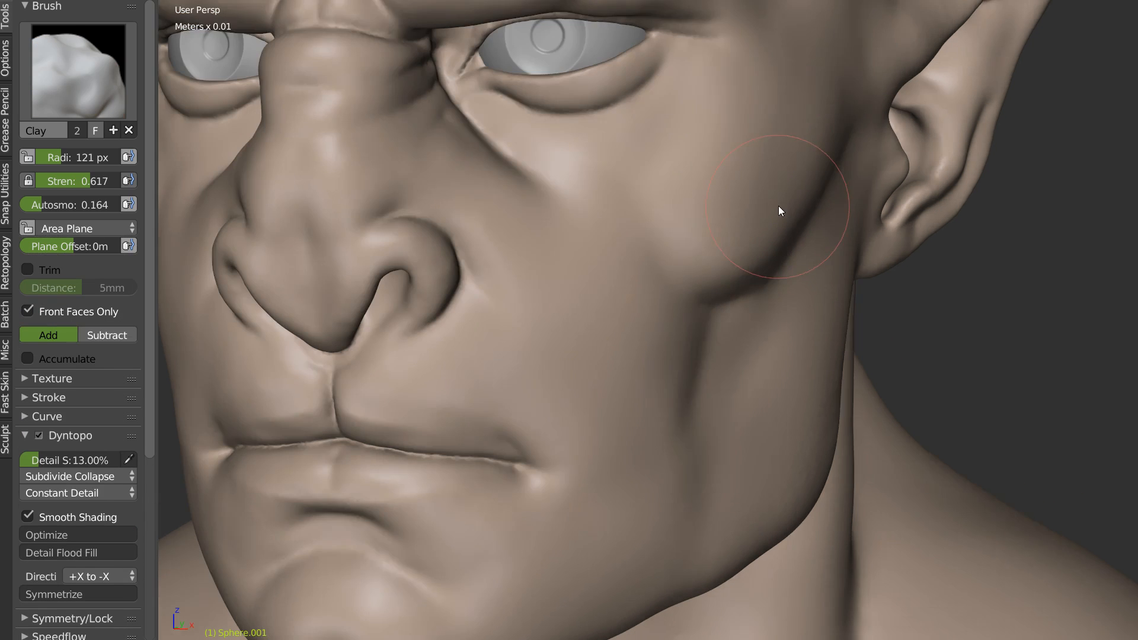
pyautogui.moveTo(778, 206); pyautogui.dragTo(801, 160, button='middle')
pyautogui.scroll(-3, 741, 261)
pyautogui.moveTo(697, 266)
pyautogui.mouseDown(button='middle')
pyautogui.moveTo(752, 281)
pyautogui.moveTo(741, 279)
pyautogui.moveTo(773, 217)
pyautogui.moveTo(754, 209)
pyautogui.moveTo(714, 229)
pyautogui.mouseUp(button='middle')
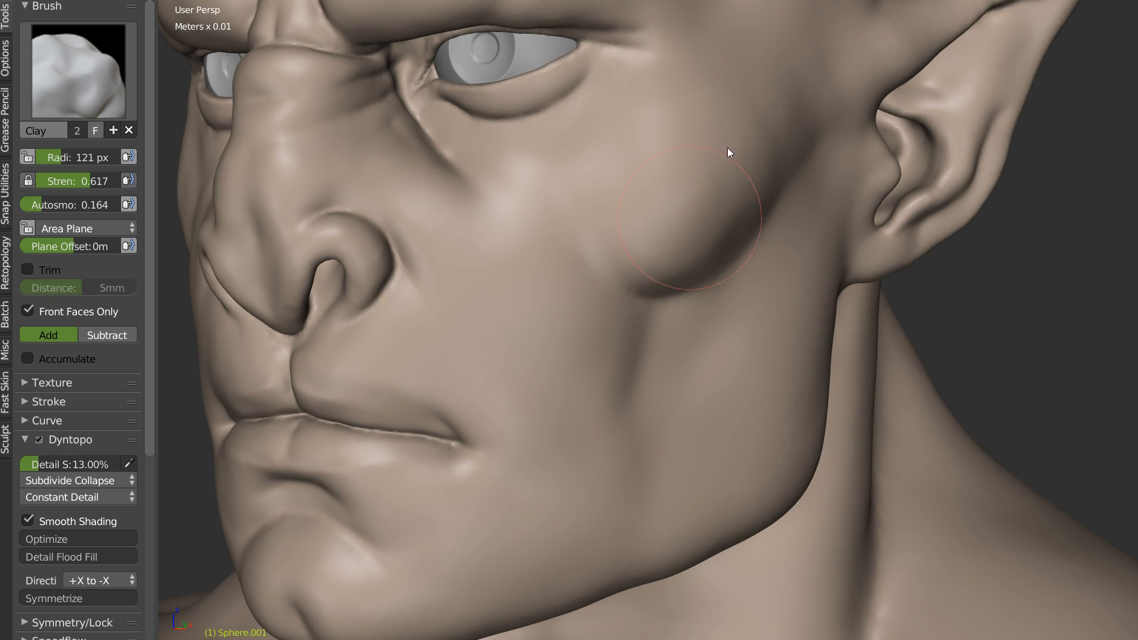
pyautogui.press('s')
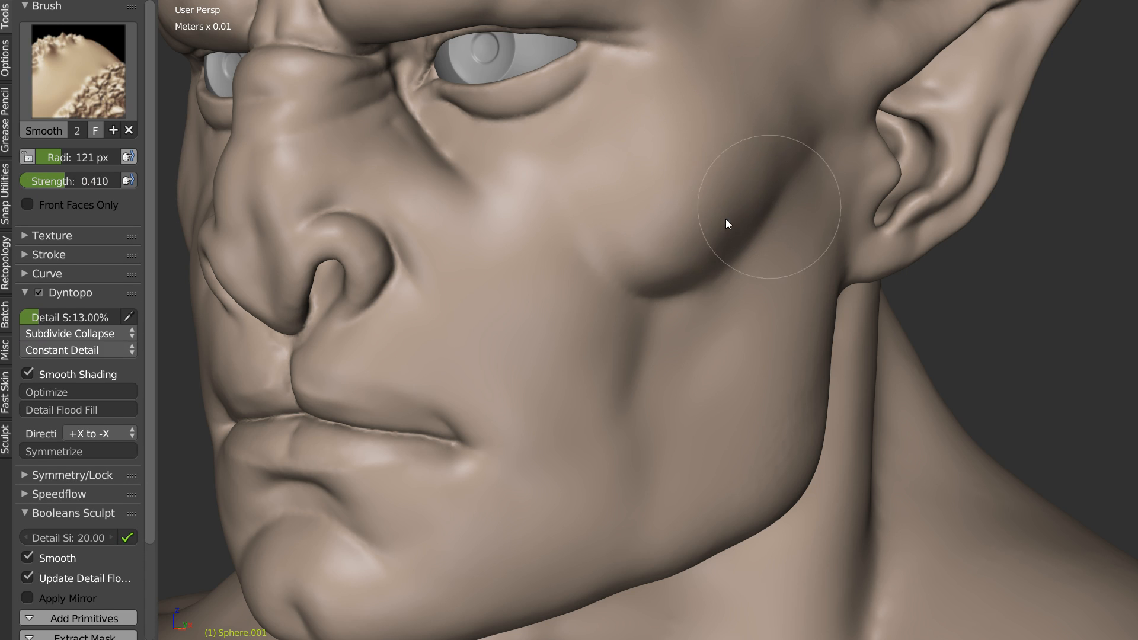
pyautogui.press('c')
pyautogui.moveTo(725, 186); pyautogui.dragTo(794, 211, button='middle')
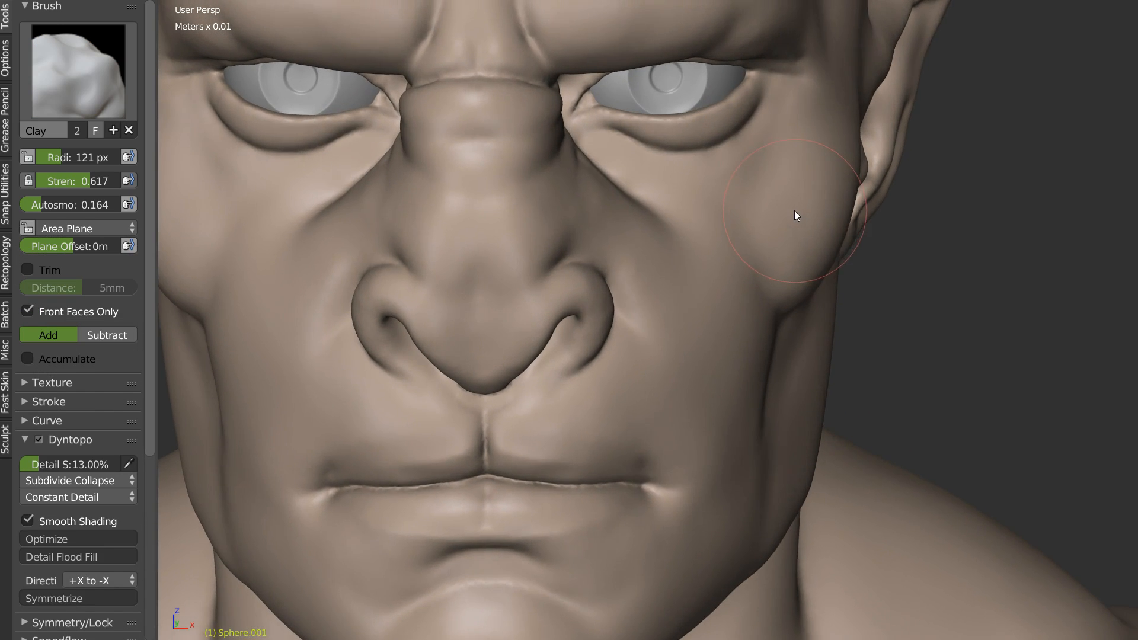
# Step: Shape the side of the skull above the ear with the 121 px Clay brush and smooth it
pyautogui.scroll(-5, 734, 253)
pyautogui.scroll(1, 721, 250)
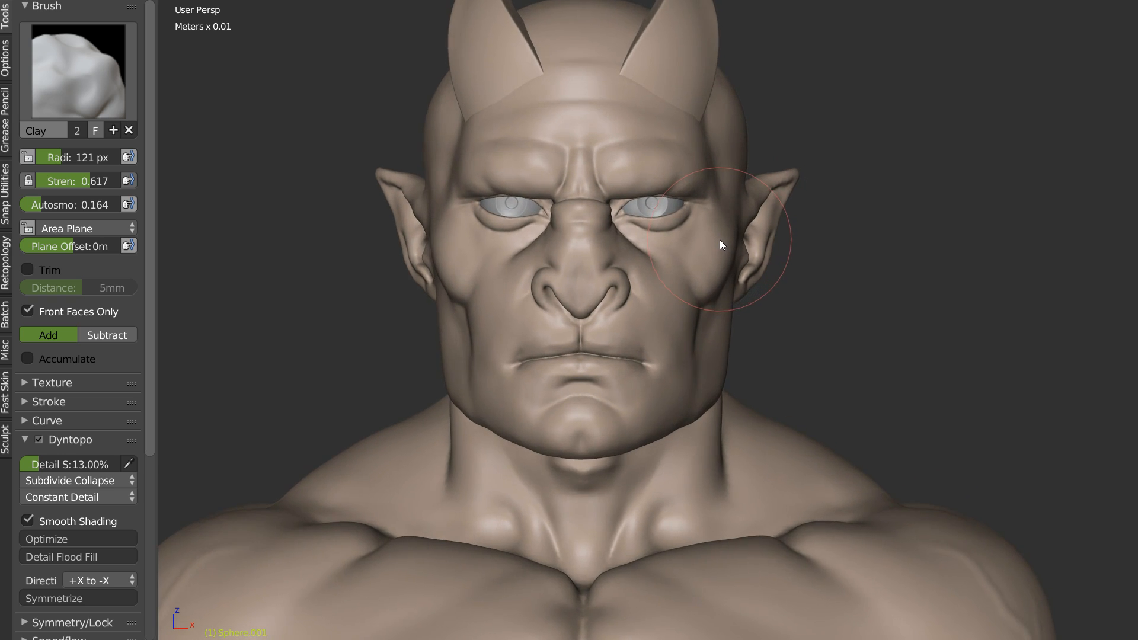
pyautogui.scroll(2, 720, 240)
pyautogui.moveTo(774, 190); pyautogui.dragTo(686, 183, button='middle')
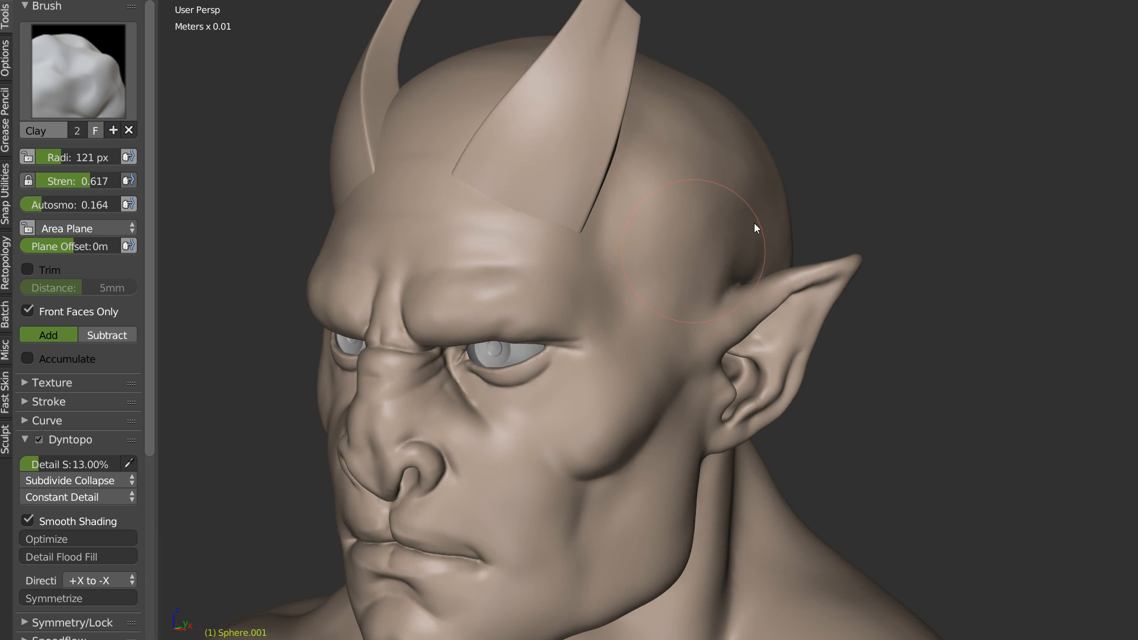
pyautogui.moveTo(703, 119); pyautogui.dragTo(690, 166, button='middle')
pyautogui.hotkey('shift', 's')
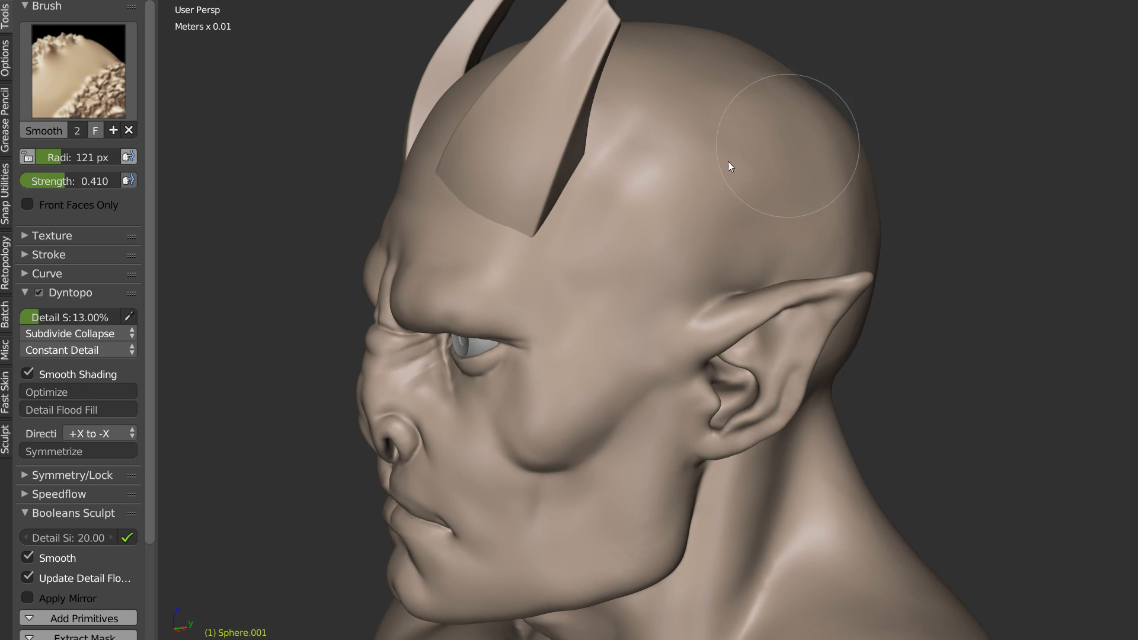
pyautogui.press('c')
pyautogui.moveTo(752, 130)
pyautogui.mouseDown(button='middle')
pyautogui.moveTo(819, 123)
pyautogui.moveTo(742, 134)
pyautogui.mouseUp(button='middle')
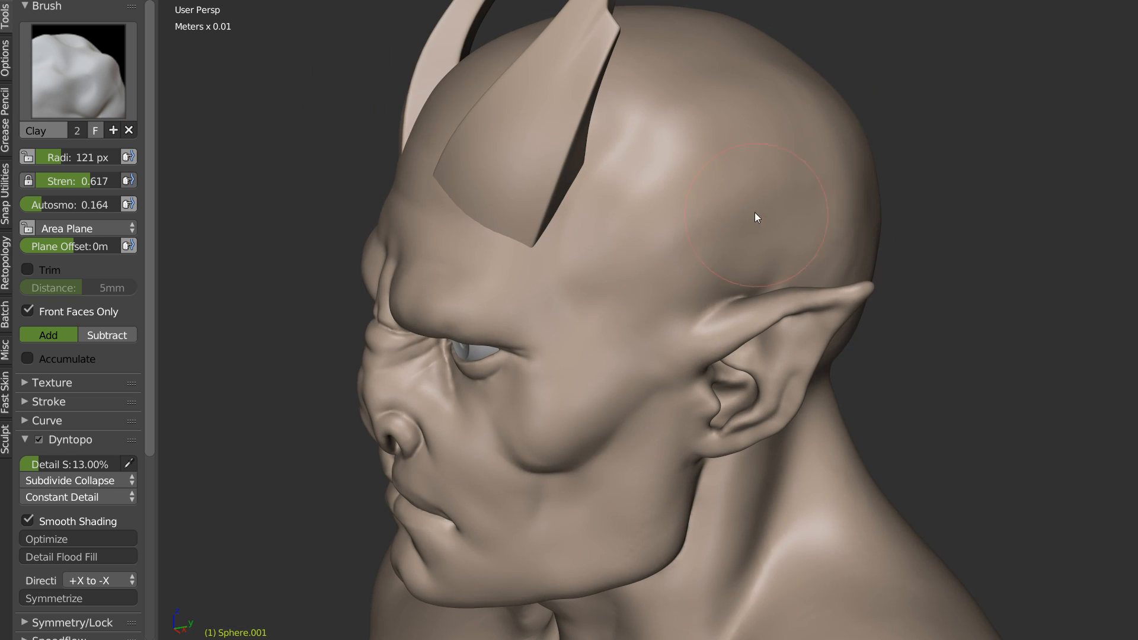
# Step: Show the head's wireframe and set the Clay brush strength to 0.000
pyautogui.moveTo(755, 212); pyautogui.dragTo(697, 249, button='middle')
pyautogui.moveTo(823, 240)
pyautogui.mouseDown(button='middle')
pyautogui.moveTo(739, 211)
pyautogui.moveTo(765, 158)
pyautogui.mouseUp(button='middle')
pyautogui.press('z')
pyautogui.click(872, 225)
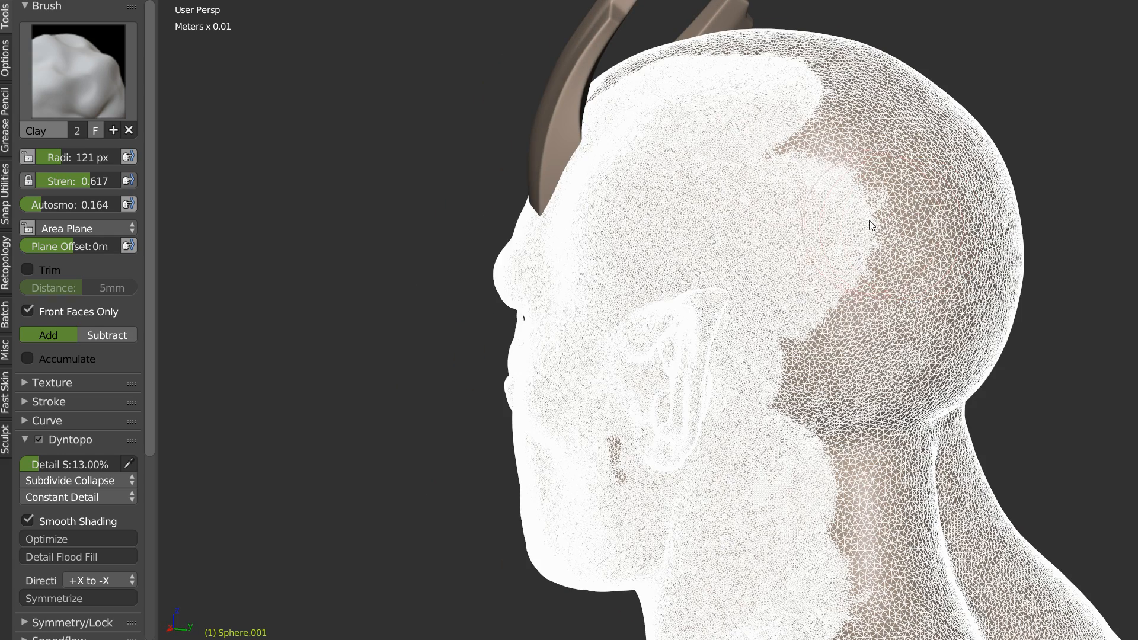
pyautogui.moveTo(782, 258)
pyautogui.mouseDown(button='middle')
pyautogui.moveTo(736, 248)
pyautogui.moveTo(774, 240)
pyautogui.mouseUp(button='middle')
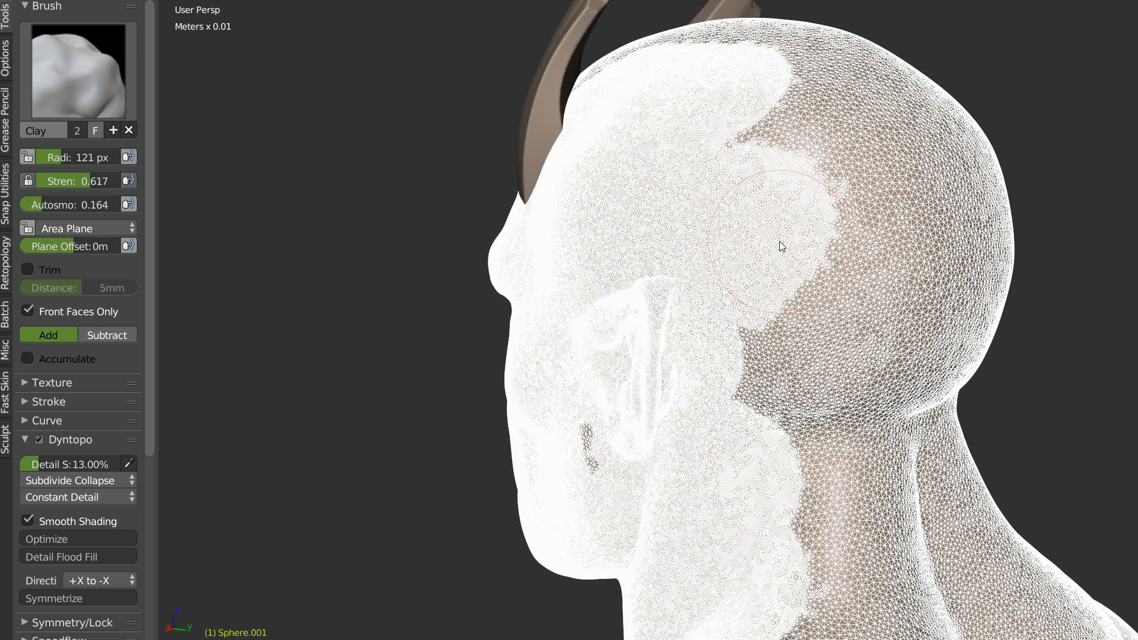
pyautogui.press('w')
pyautogui.click(909, 243)
pyautogui.hotkey('shift', 'f')
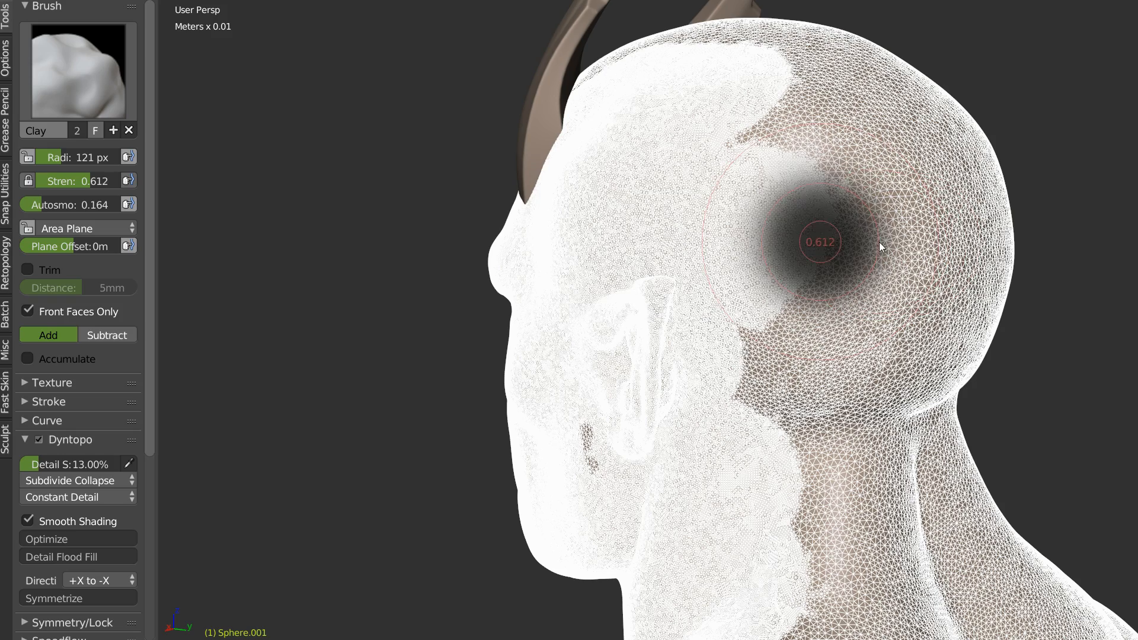
pyautogui.click(822, 241)
# Step: Brush over the back of the skull and upper neck at zero strength to refine the mesh, then restore solid shading
pyautogui.moveTo(865, 226); pyautogui.dragTo(744, 226, button='middle')
pyautogui.moveTo(808, 178)
pyautogui.mouseDown()
pyautogui.moveTo(944, 172)
pyautogui.moveTo(894, 272)
pyautogui.moveTo(842, 332)
pyautogui.moveTo(780, 258)
pyautogui.mouseUp()
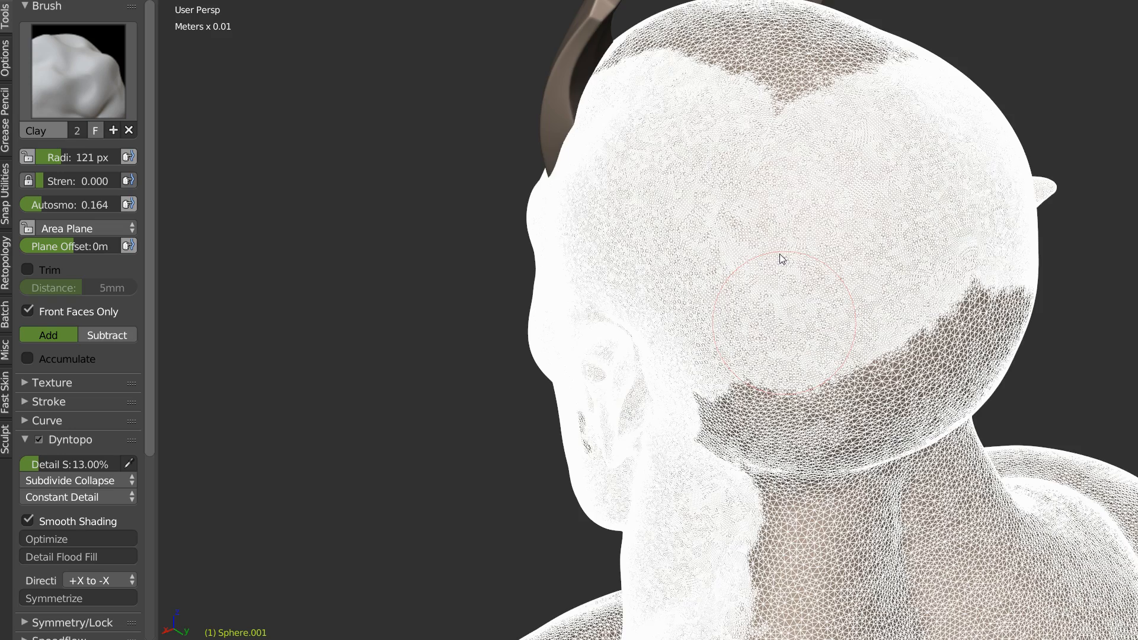
pyautogui.moveTo(781, 254); pyautogui.dragTo(782, 228, button='middle')
pyautogui.moveTo(696, 380)
pyautogui.mouseDown()
pyautogui.moveTo(882, 396)
pyautogui.moveTo(890, 419)
pyautogui.moveTo(765, 469)
pyautogui.moveTo(952, 376)
pyautogui.moveTo(955, 278)
pyautogui.moveTo(900, 257)
pyautogui.moveTo(851, 294)
pyautogui.mouseUp()
pyautogui.moveTo(850, 293)
pyautogui.mouseDown(button='middle')
pyautogui.moveTo(846, 272)
pyautogui.moveTo(650, 293)
pyautogui.mouseUp(button='middle')
pyautogui.moveTo(651, 294)
pyautogui.mouseDown()
pyautogui.moveTo(638, 185)
pyautogui.moveTo(735, 168)
pyautogui.moveTo(788, 285)
pyautogui.moveTo(866, 226)
pyautogui.moveTo(821, 363)
pyautogui.moveTo(909, 249)
pyautogui.mouseUp()
pyautogui.moveTo(909, 249)
pyautogui.mouseDown(button='middle')
pyautogui.moveTo(759, 302)
pyautogui.moveTo(680, 420)
pyautogui.mouseUp(button='middle')
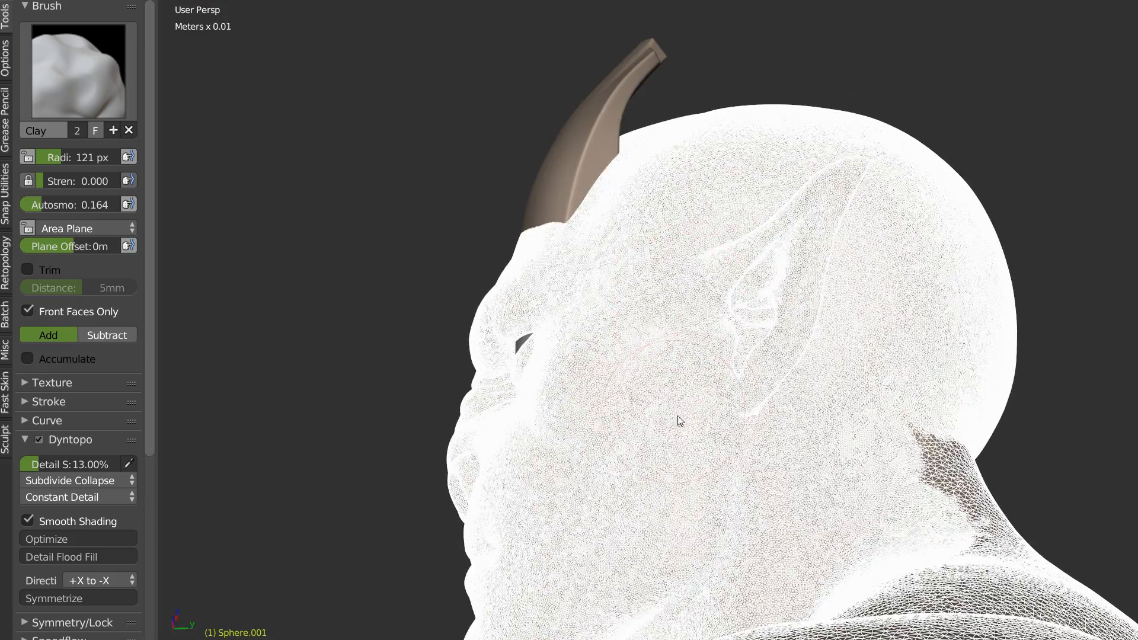
pyautogui.moveTo(827, 330)
pyautogui.mouseDown(button='middle')
pyautogui.moveTo(875, 354)
pyautogui.moveTo(729, 348)
pyautogui.moveTo(661, 305)
pyautogui.mouseUp(button='middle')
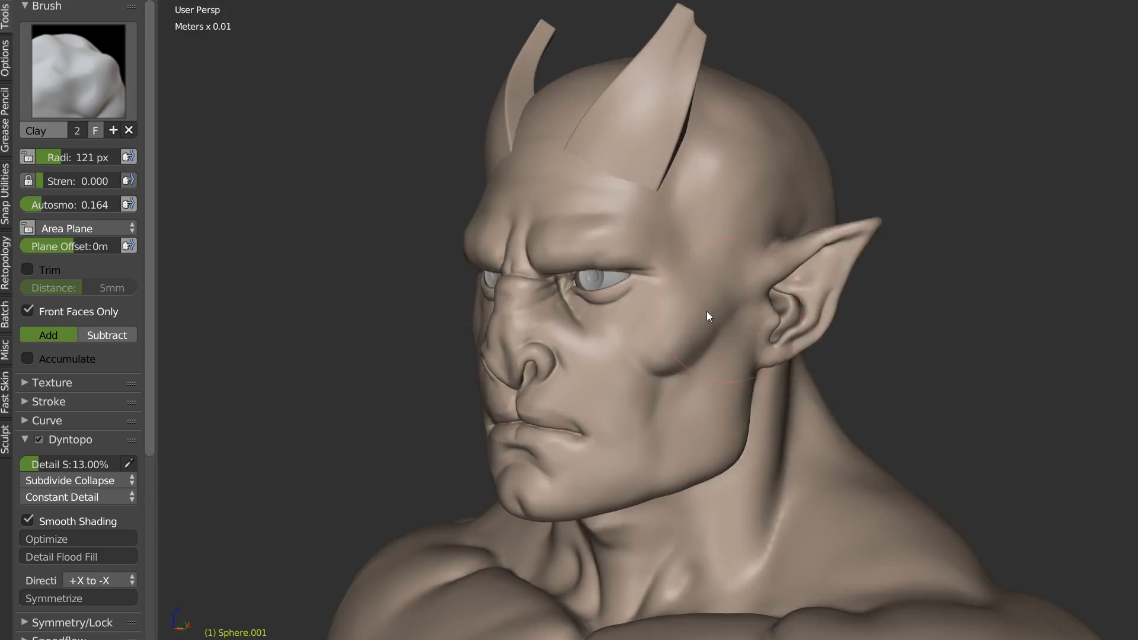
# Step: Switch to the Crease brush for the chest and set its stroke method to Anchored
pyautogui.scroll(2, 705, 315)
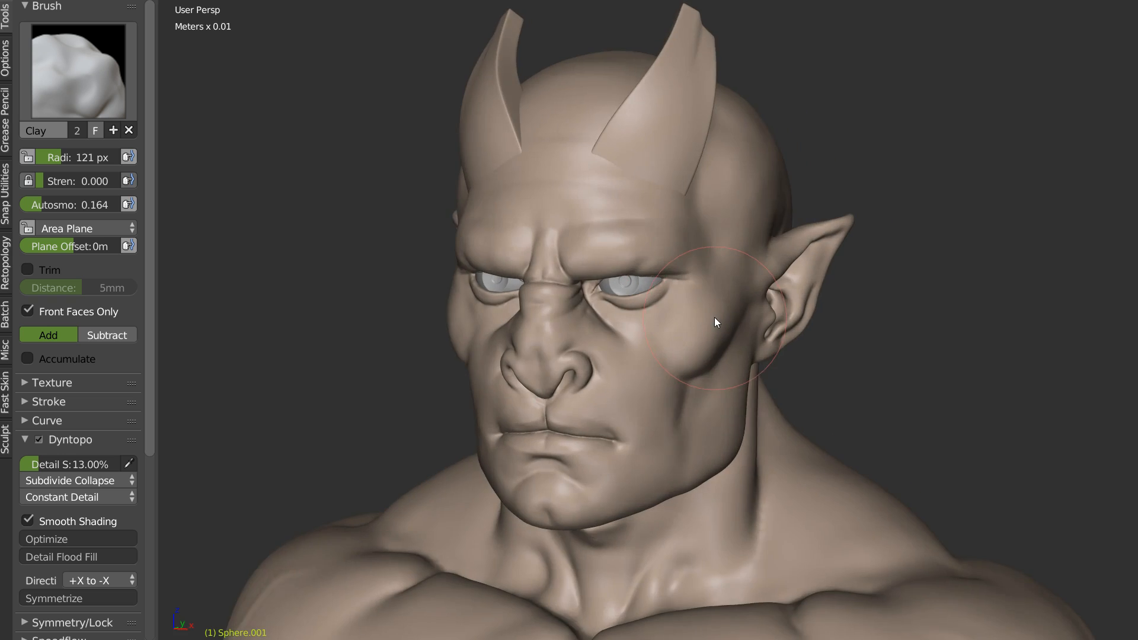
pyautogui.scroll(-8, 716, 323)
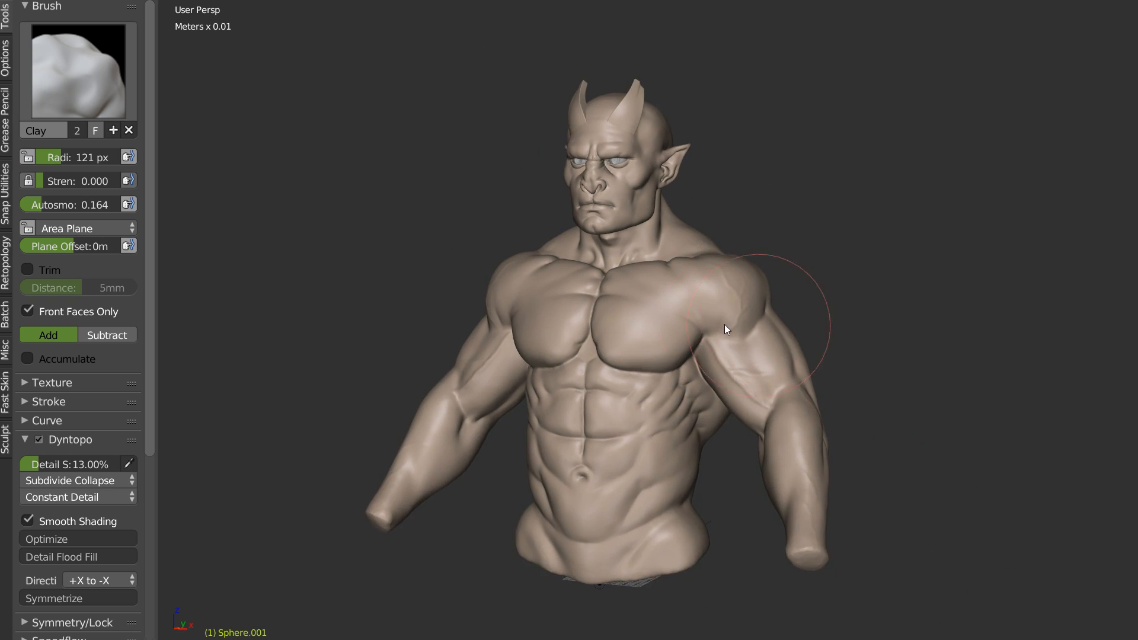
pyautogui.scroll(5, 726, 330)
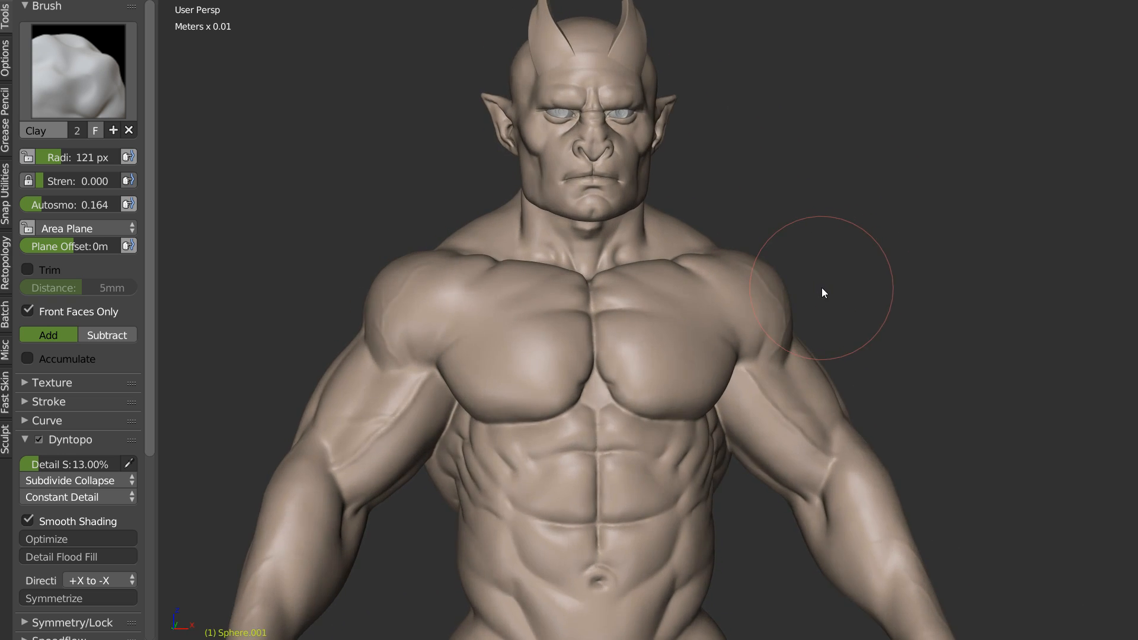
pyautogui.moveTo(815, 289)
pyautogui.mouseDown(button='middle')
pyautogui.moveTo(929, 301)
pyautogui.moveTo(812, 283)
pyautogui.moveTo(756, 289)
pyautogui.moveTo(913, 296)
pyautogui.moveTo(821, 296)
pyautogui.moveTo(650, 363)
pyautogui.moveTo(717, 320)
pyautogui.moveTo(719, 231)
pyautogui.mouseUp(button='middle')
pyautogui.press('w')
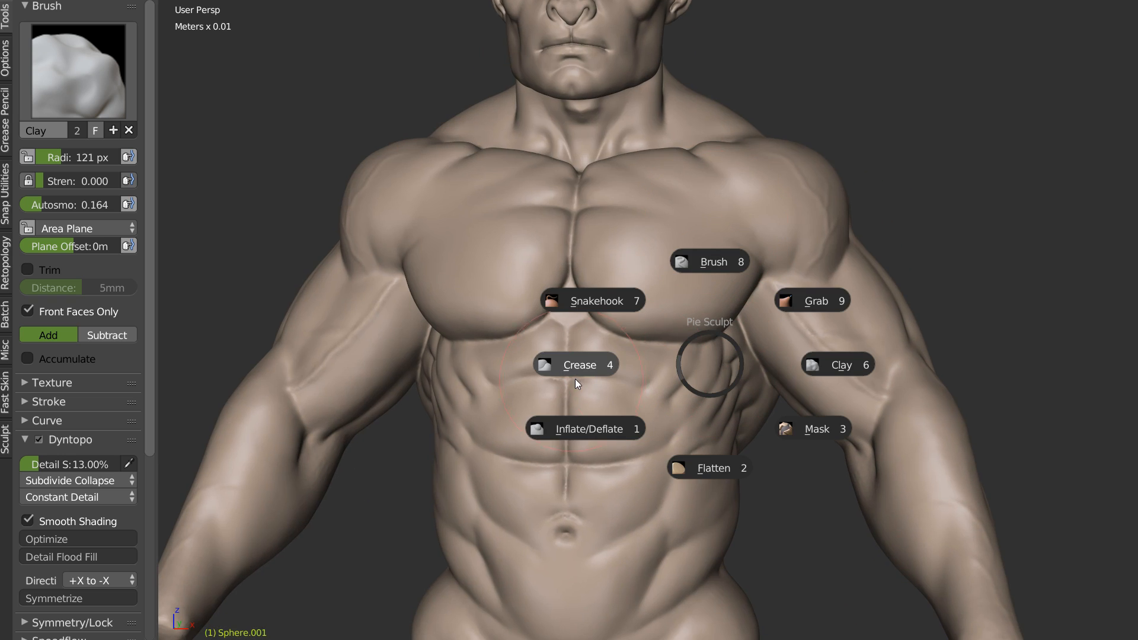
pyautogui.click(579, 365)
pyautogui.scroll(6, 652, 381)
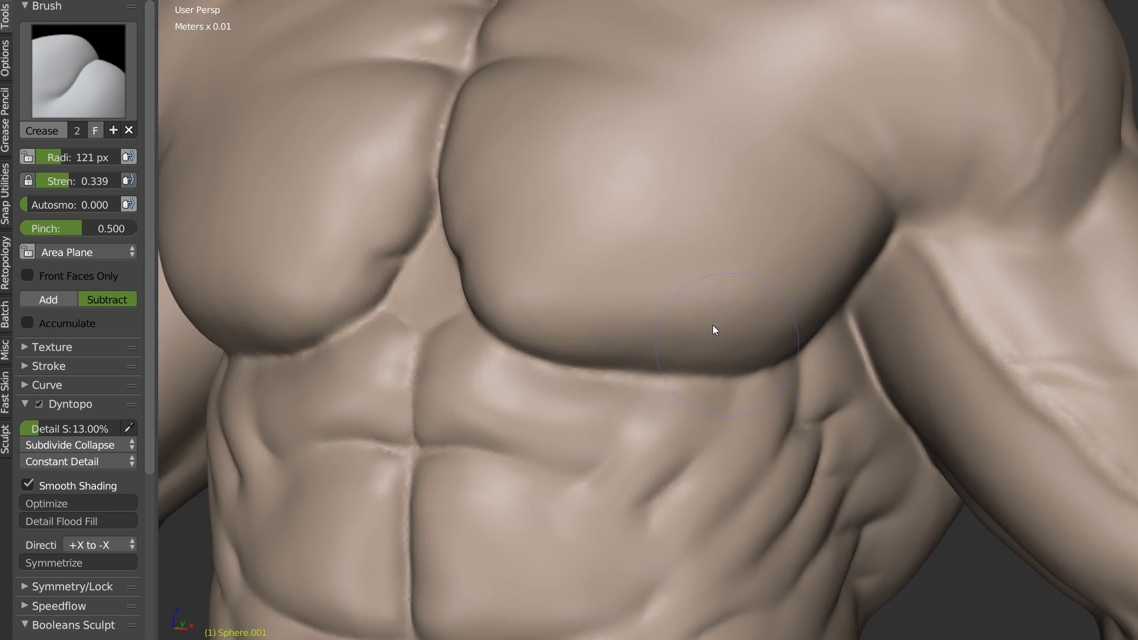
pyautogui.rightClick(700, 322)
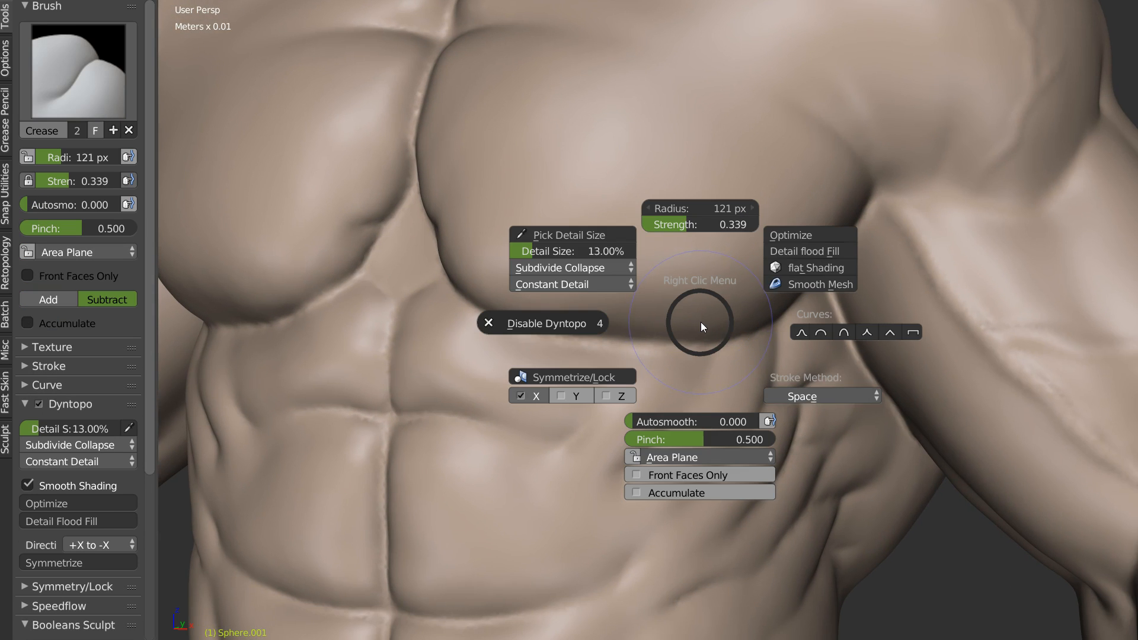
pyautogui.click(806, 396)
pyautogui.click(905, 457)
pyautogui.scroll(-3, 762, 346)
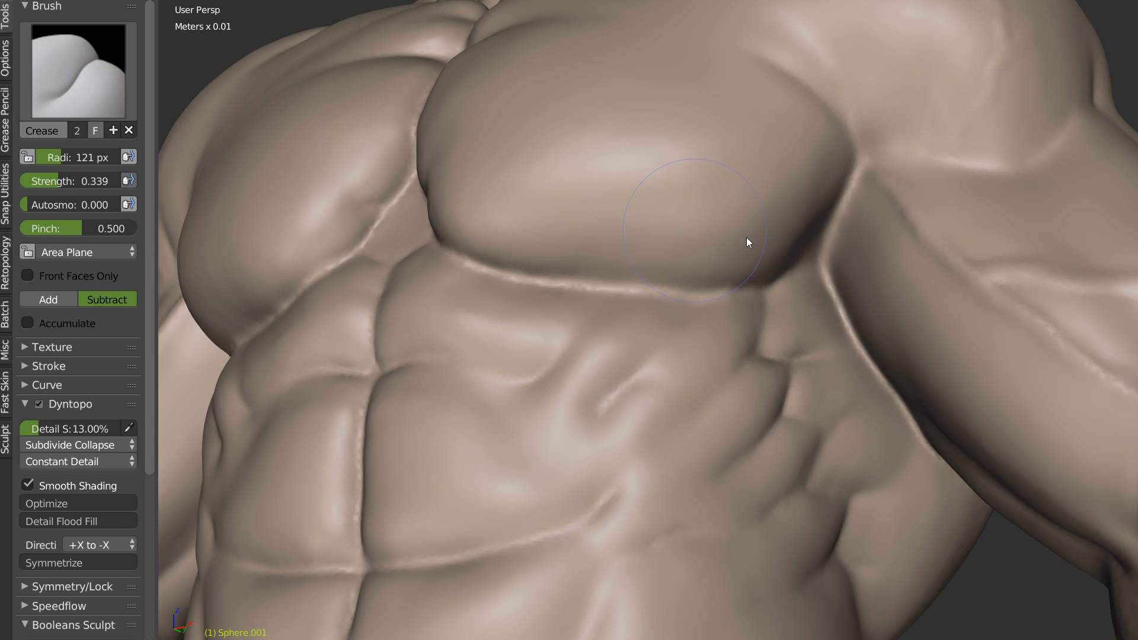
# Step: Undo a trial anchored crease on the lower chest muscle and place a small dimple there instead
pyautogui.moveTo(692, 228)
pyautogui.mouseDown()
pyautogui.moveTo(714, 253)
pyautogui.moveTo(702, 236)
pyautogui.mouseUp()
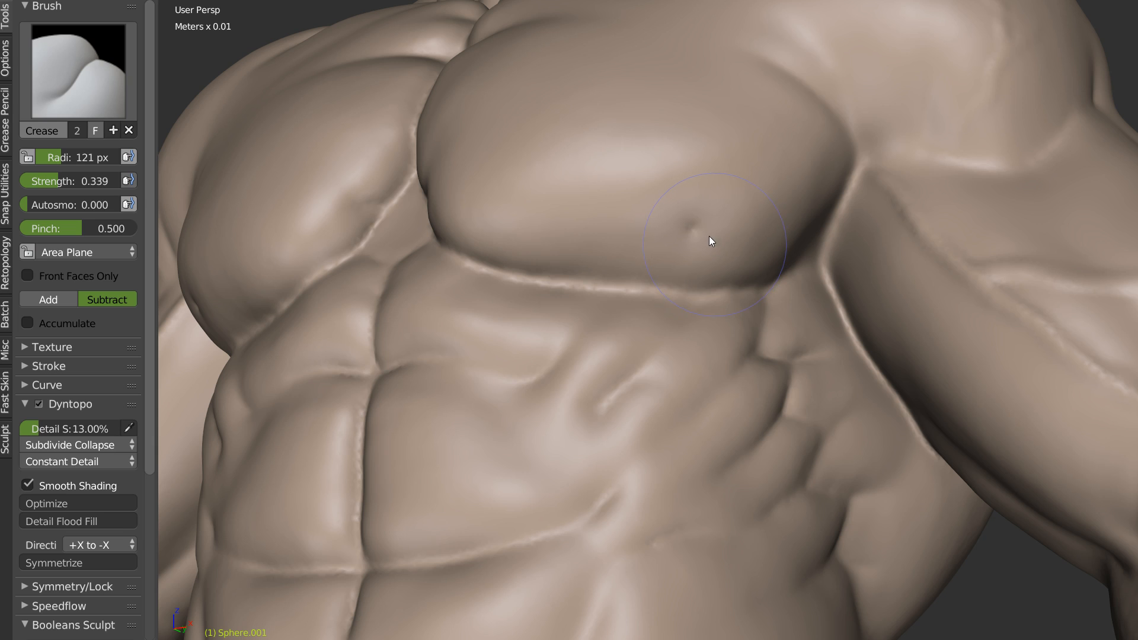
pyautogui.hotkey('ctrl', 'z')
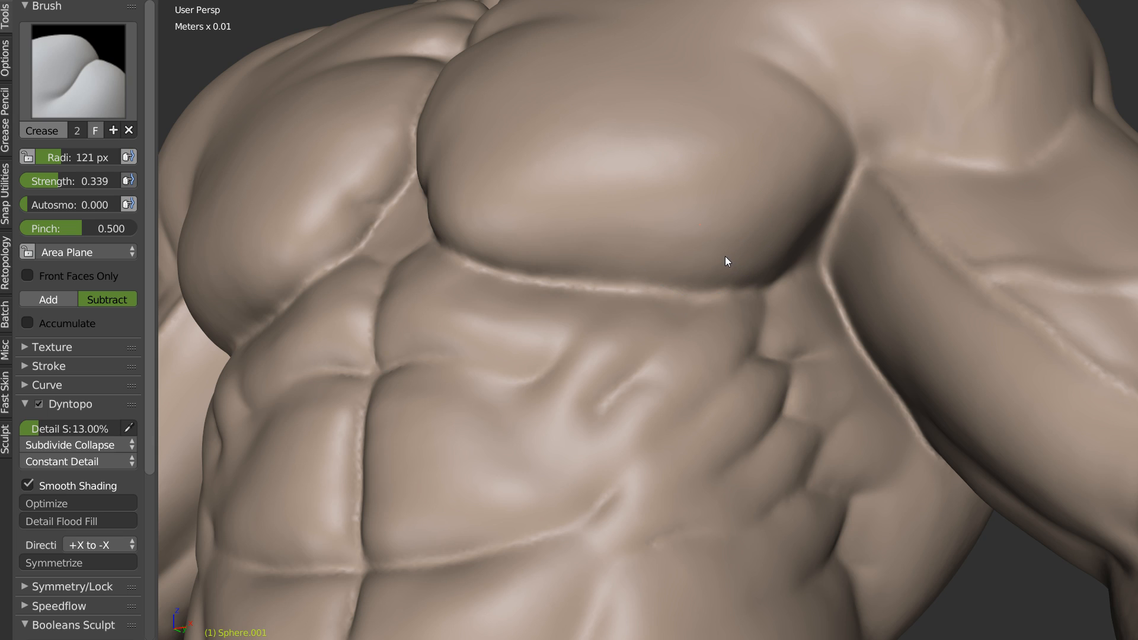
pyautogui.click(703, 233)
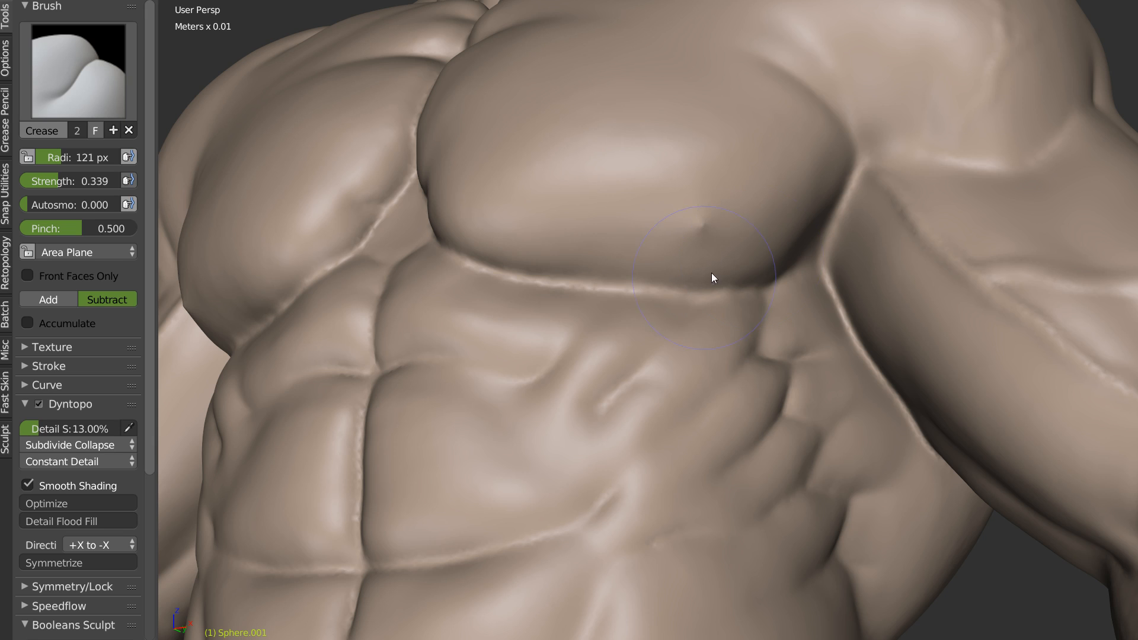
# Step: Return to the face, switch to the Snake Hook brush and set its radius to 178 px near the eye
pyautogui.moveTo(730, 282)
pyautogui.mouseDown(button='middle')
pyautogui.moveTo(777, 290)
pyautogui.moveTo(687, 267)
pyautogui.moveTo(711, 288)
pyautogui.mouseUp(button='middle')
pyautogui.scroll(-4, 749, 286)
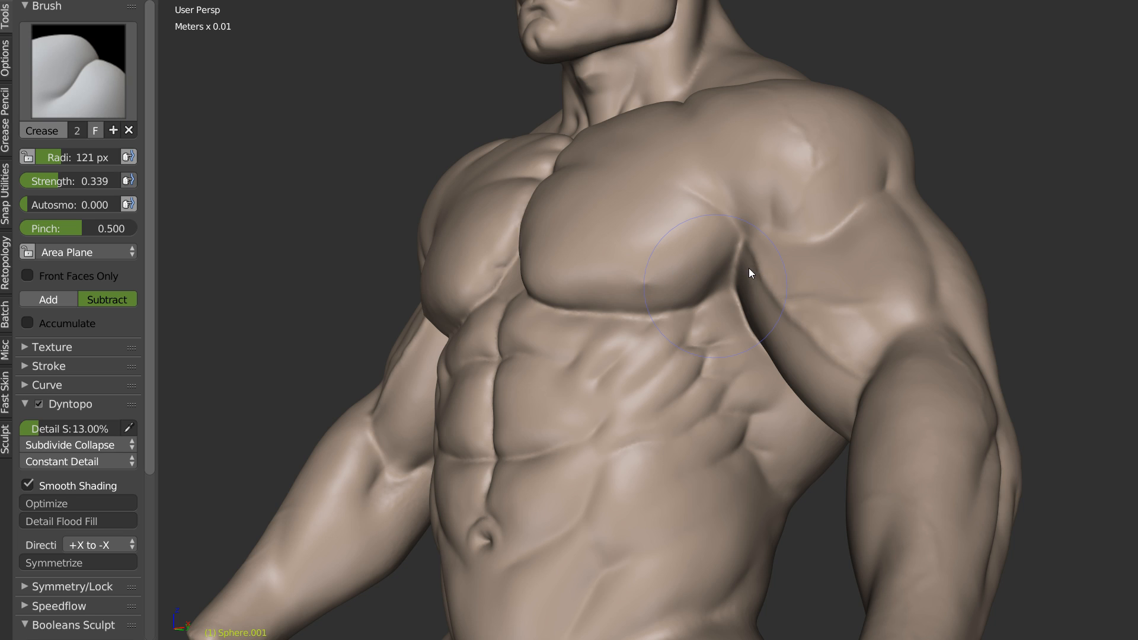
pyautogui.scroll(-4, 720, 297)
pyautogui.moveTo(625, 333)
pyautogui.mouseDown(button='middle')
pyautogui.moveTo(738, 327)
pyautogui.moveTo(671, 318)
pyautogui.moveTo(746, 280)
pyautogui.moveTo(708, 321)
pyautogui.moveTo(753, 318)
pyautogui.moveTo(683, 289)
pyautogui.moveTo(697, 304)
pyautogui.mouseUp(button='middle')
pyautogui.scroll(3, 714, 304)
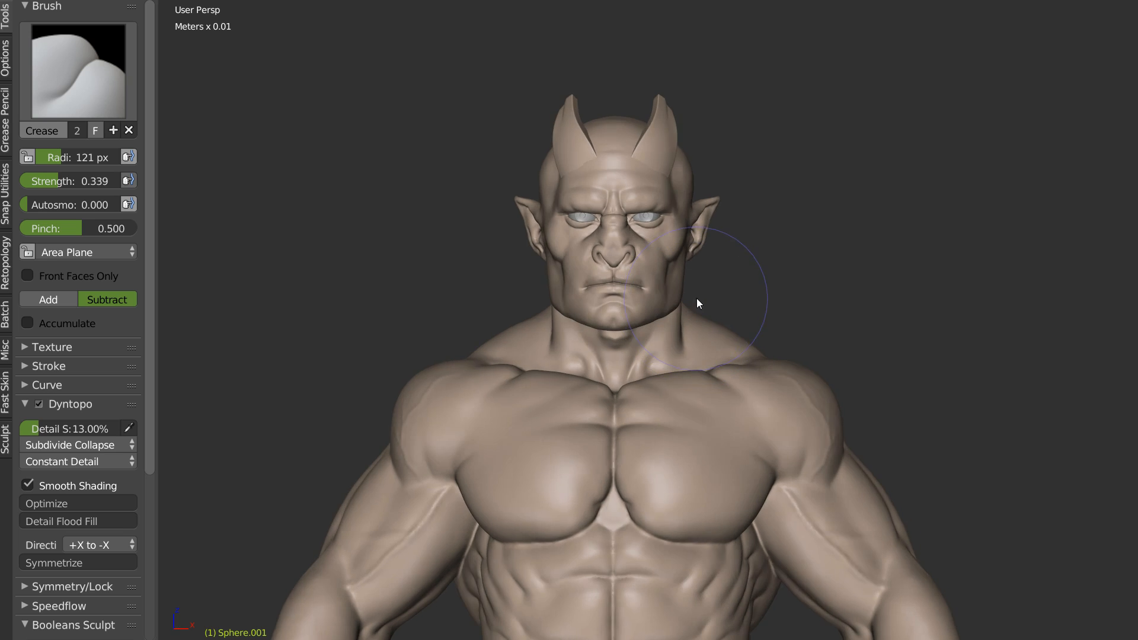
pyautogui.scroll(3, 719, 245)
pyautogui.scroll(4, 682, 295)
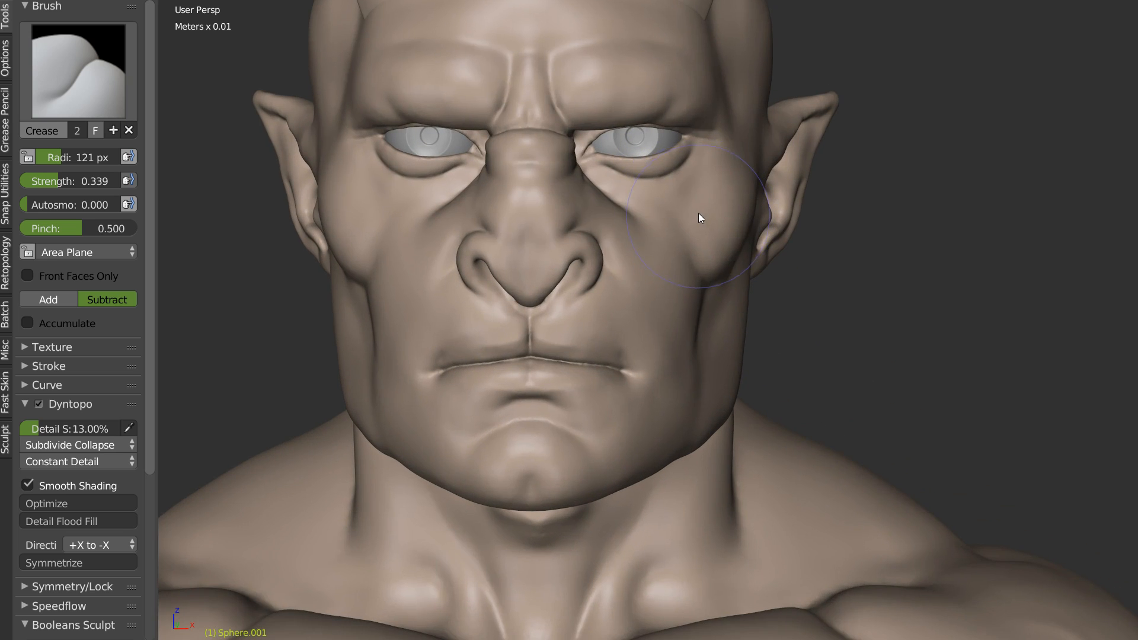
pyautogui.press('w')
pyautogui.click(520, 262)
pyautogui.moveTo(520, 263)
pyautogui.mouseDown(button='middle')
pyautogui.moveTo(632, 265)
pyautogui.moveTo(632, 247)
pyautogui.mouseUp(button='middle')
pyautogui.scroll(4, 631, 229)
pyautogui.press('f')
pyautogui.click(602, 196)
pyautogui.moveTo(602, 195)
pyautogui.mouseDown(button='middle')
pyautogui.moveTo(574, 149)
pyautogui.moveTo(542, 142)
pyautogui.moveTo(589, 211)
pyautogui.mouseUp(button='middle')
pyautogui.scroll(2, 590, 211)
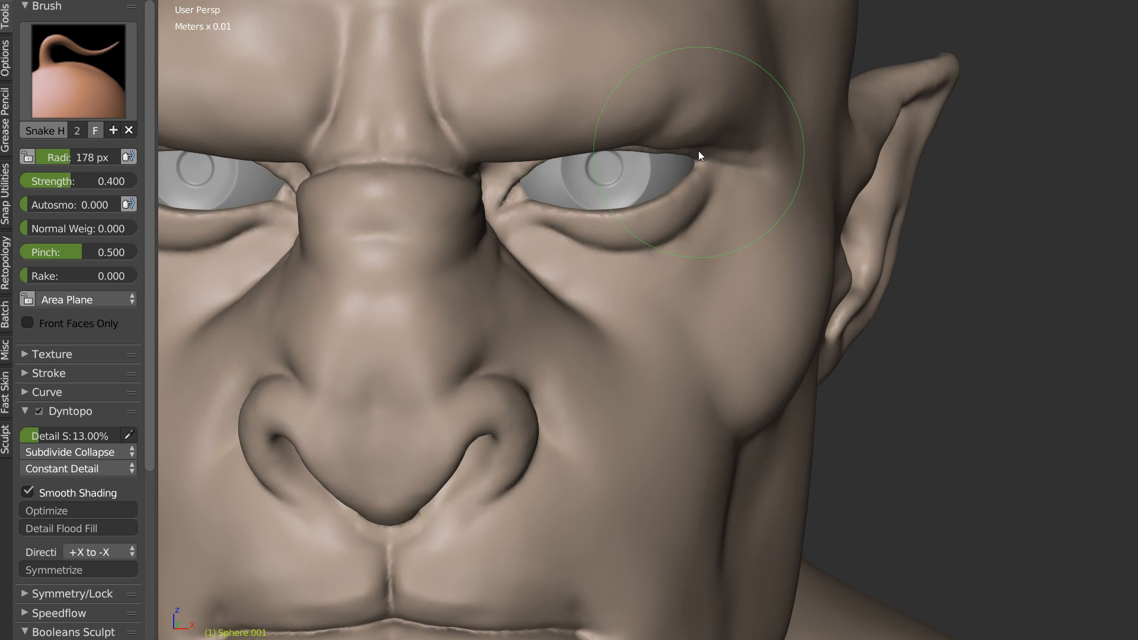
# Step: Pull the upper eyelid's edge near the inner corner into shape with the 178 px Snake Hook brush
pyautogui.scroll(3, 631, 156)
pyautogui.moveTo(629, 117); pyautogui.dragTo(575, 70, button='middle')
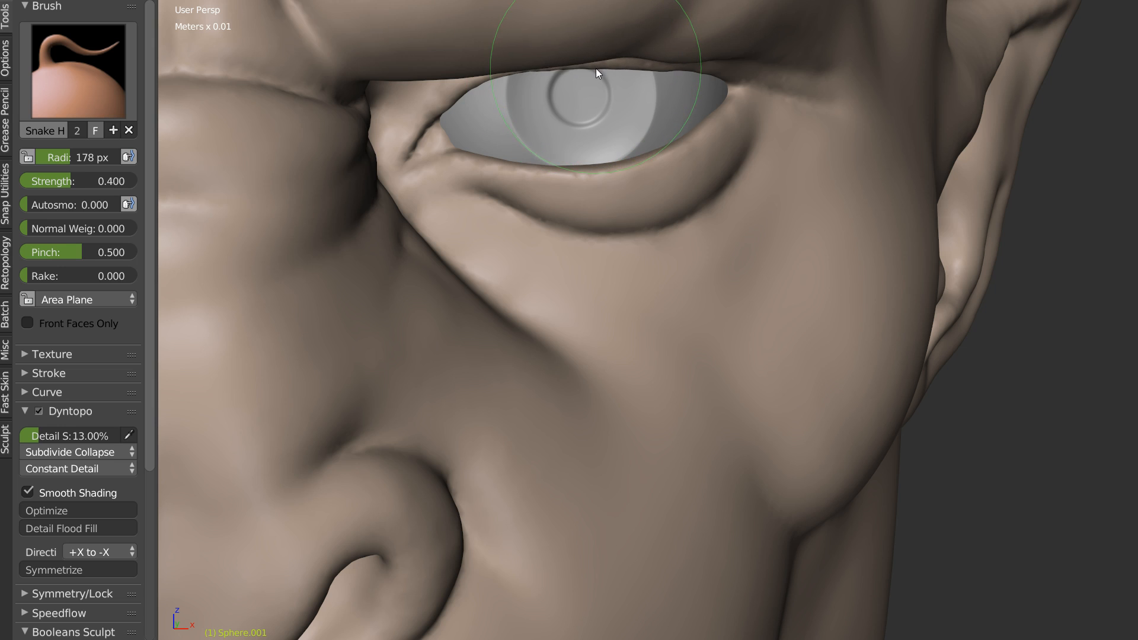
pyautogui.moveTo(695, 97)
pyautogui.mouseDown(button='middle')
pyautogui.moveTo(701, 38)
pyautogui.moveTo(695, 118)
pyautogui.moveTo(694, 56)
pyautogui.moveTo(748, 101)
pyautogui.mouseUp(button='middle')
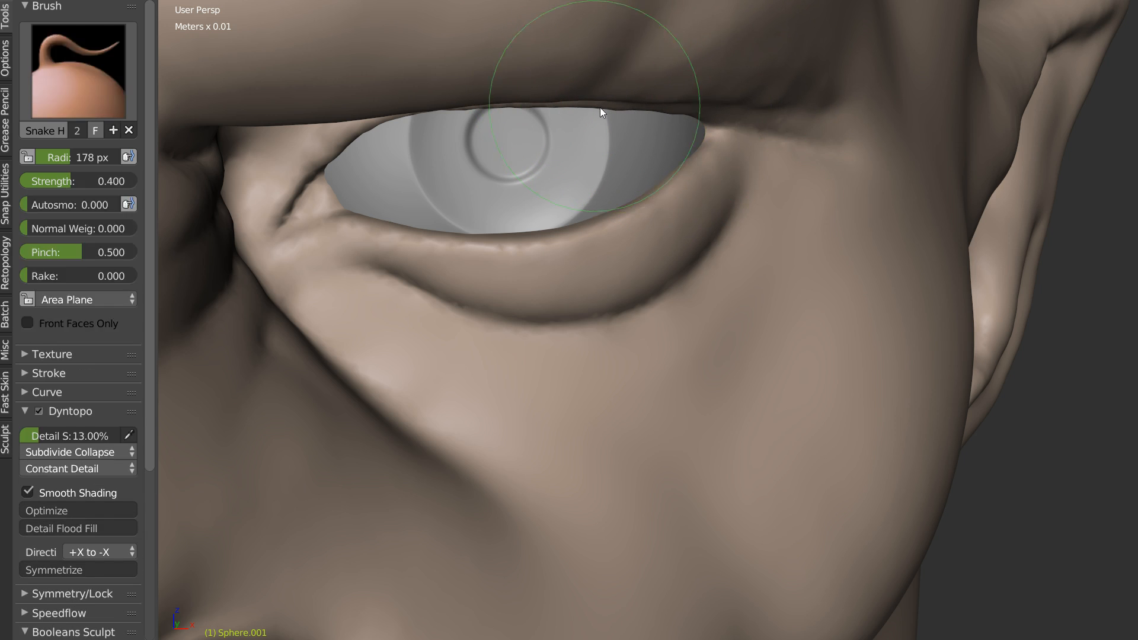
pyautogui.moveTo(716, 134); pyautogui.dragTo(609, 124, button='middle')
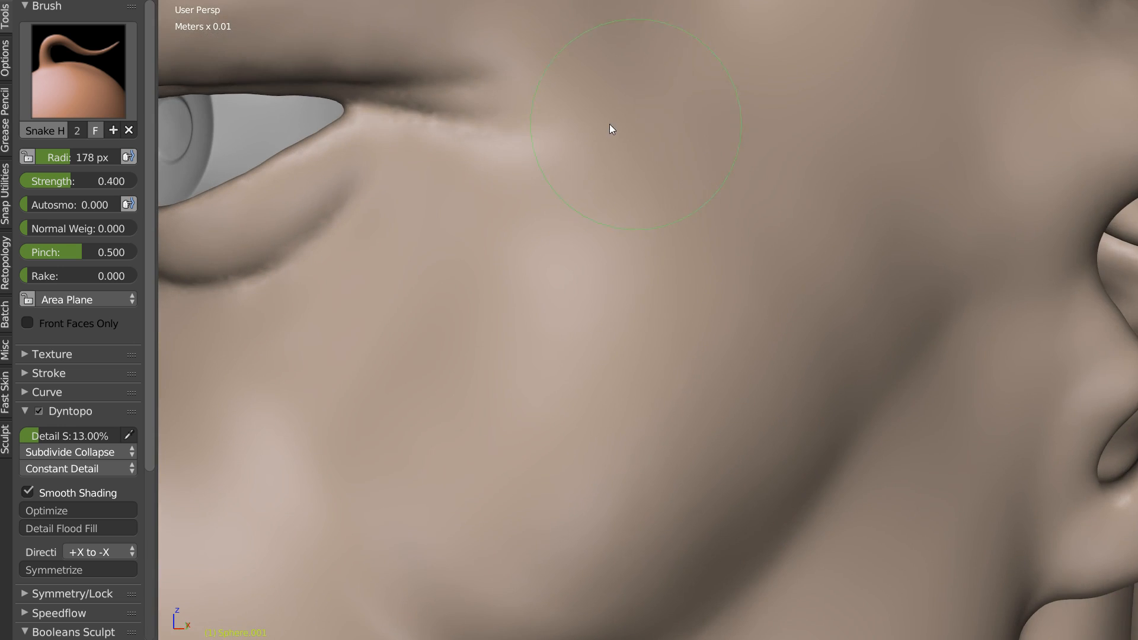
pyautogui.keyDown('shift'); pyautogui.moveTo(412, 95); pyautogui.dragTo(659, 178, button='middle'); pyautogui.keyUp('shift')
pyautogui.scroll(2, 652, 176)
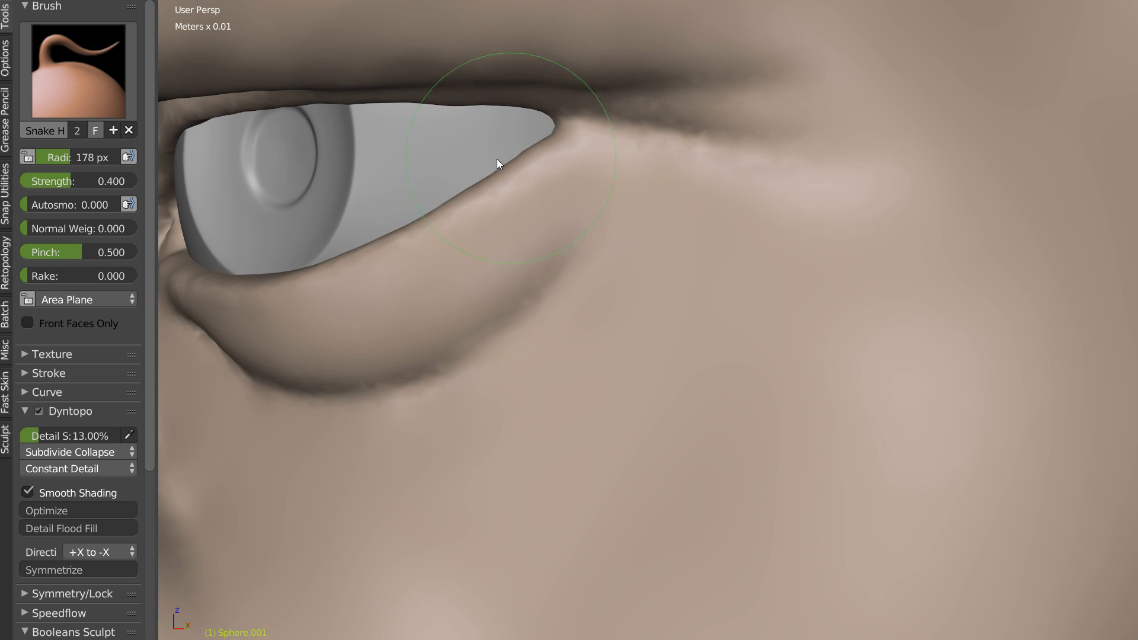
pyautogui.scroll(-6, 490, 190)
pyautogui.moveTo(479, 222); pyautogui.dragTo(620, 187, button='middle')
pyautogui.moveTo(648, 260)
pyautogui.mouseDown(button='middle')
pyautogui.moveTo(650, 287)
pyautogui.moveTo(623, 199)
pyautogui.moveTo(571, 170)
pyautogui.mouseUp(button='middle')
pyautogui.scroll(6, 594, 155)
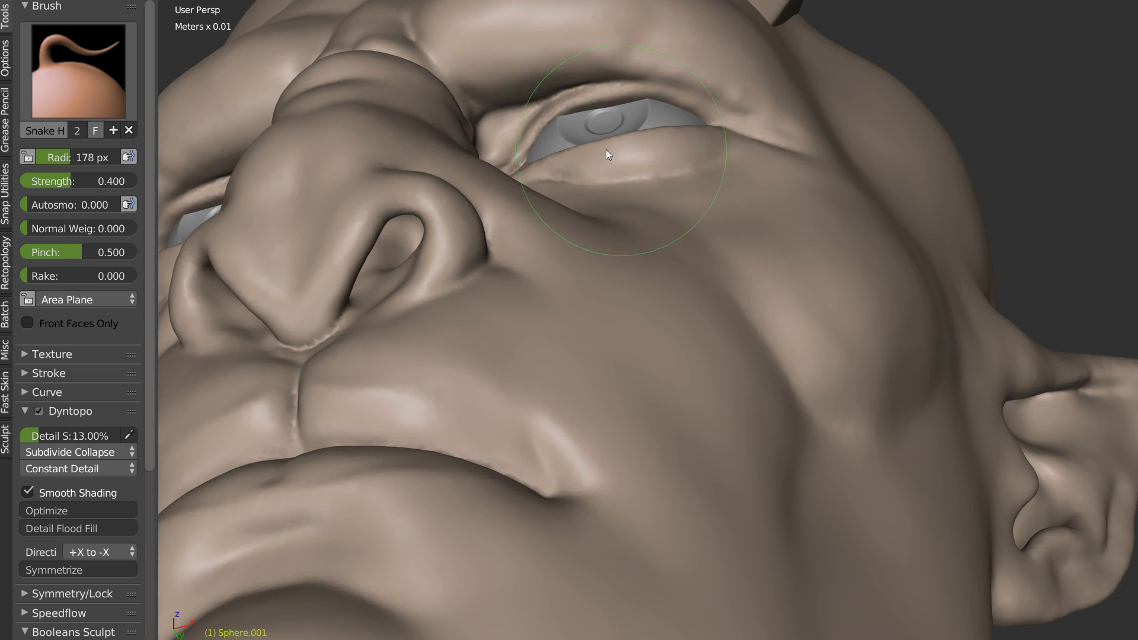
pyautogui.keyDown('shift'); pyautogui.moveTo(542, 108); pyautogui.dragTo(655, 314, button='middle'); pyautogui.keyUp('shift')
pyautogui.moveTo(493, 118); pyautogui.dragTo(488, 95)
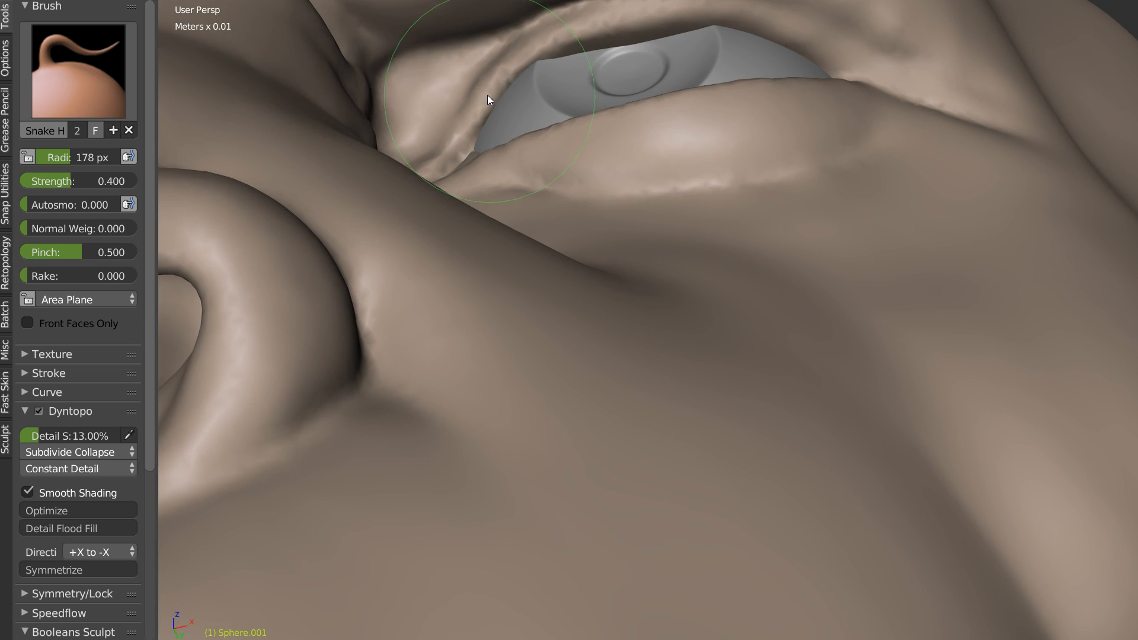
pyautogui.moveTo(463, 160)
pyautogui.mouseDown(button='middle')
pyautogui.moveTo(589, 220)
pyautogui.moveTo(606, 147)
pyautogui.moveTo(610, 166)
pyautogui.mouseUp(button='middle')
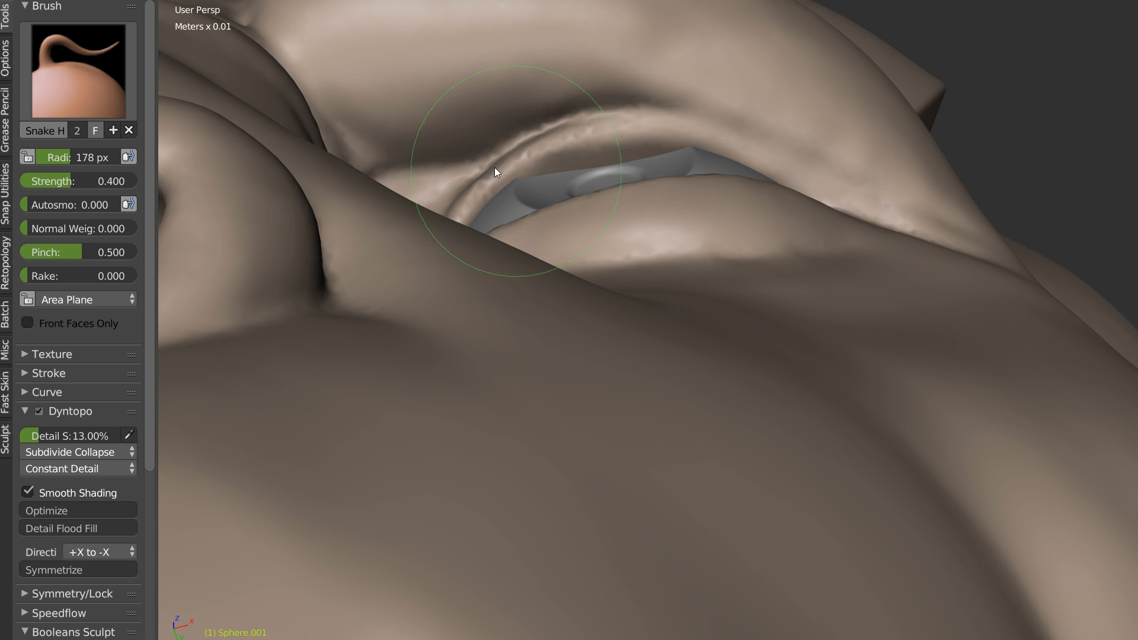
pyautogui.moveTo(693, 144); pyautogui.dragTo(775, 285, button='middle')
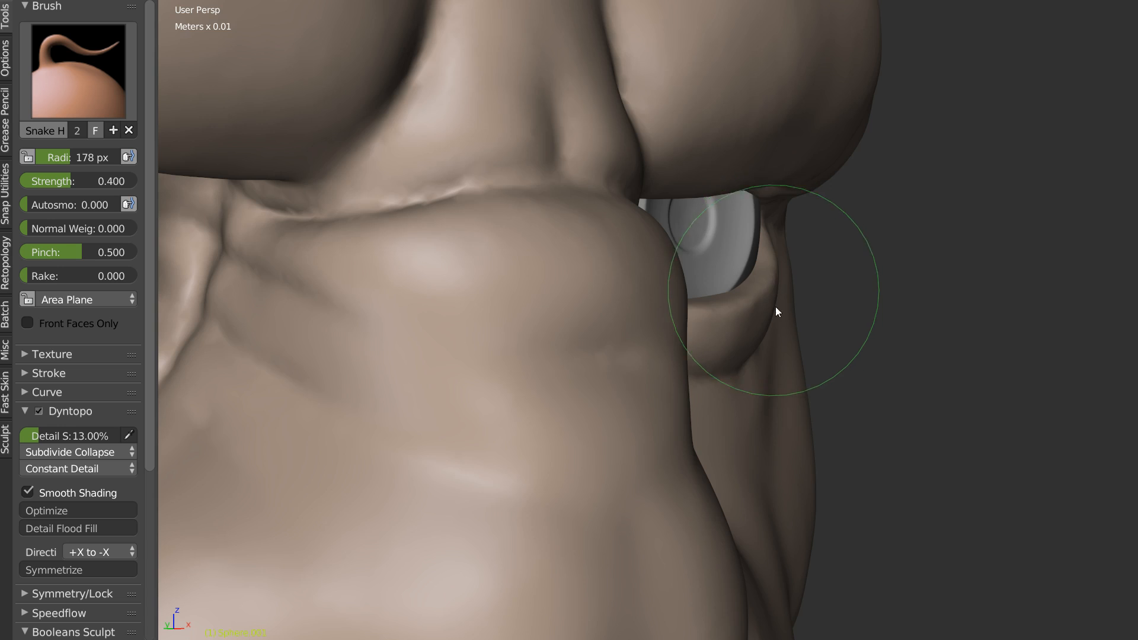
pyautogui.moveTo(890, 309); pyautogui.dragTo(829, 309, button='middle')
# Step: Smooth the surface around the inner brow and the bridge of the nose
pyautogui.scroll(-6, 739, 331)
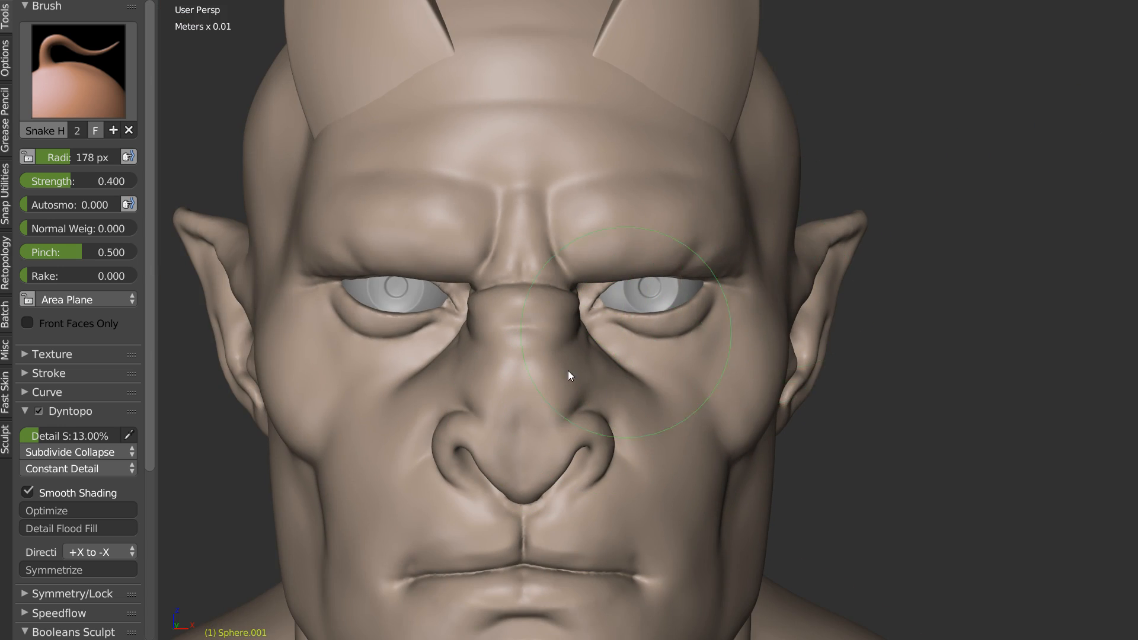
pyautogui.scroll(-5, 568, 371)
pyautogui.moveTo(719, 325); pyautogui.dragTo(694, 322, button='middle')
pyautogui.scroll(3, 590, 231)
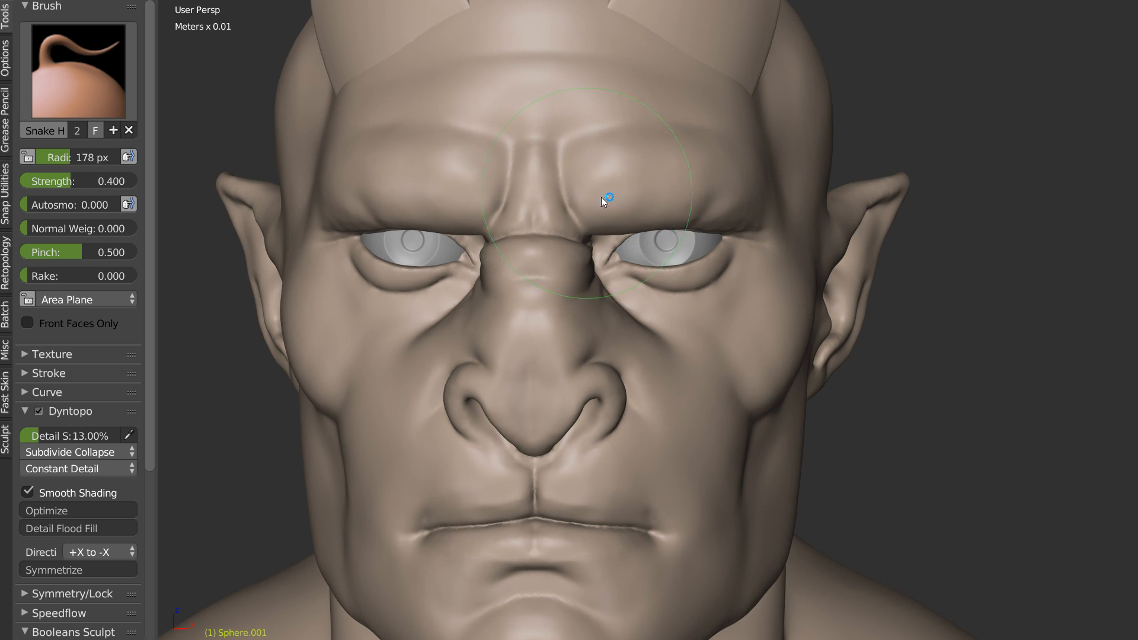
pyautogui.keyDown('shift'); pyautogui.moveTo(599, 195); pyautogui.dragTo(632, 211, button='middle'); pyautogui.keyUp('shift')
pyautogui.moveTo(613, 303)
pyautogui.mouseDown(button='middle')
pyautogui.moveTo(646, 304)
pyautogui.moveTo(733, 232)
pyautogui.moveTo(734, 267)
pyautogui.moveTo(665, 242)
pyautogui.moveTo(639, 248)
pyautogui.mouseUp(button='middle')
pyautogui.moveTo(656, 221)
pyautogui.keyDown('shift'); pyautogui.mouseDown()
pyautogui.moveTo(693, 244)
pyautogui.moveTo(597, 245)
pyautogui.moveTo(599, 235)
pyautogui.mouseUp(); pyautogui.keyUp('shift')
pyautogui.keyDown('shift'); pyautogui.moveTo(634, 213); pyautogui.dragTo(651, 199); pyautogui.keyUp('shift')
pyautogui.moveTo(652, 200); pyautogui.dragTo(584, 201, button='middle')
pyautogui.keyDown('shift'); pyautogui.moveTo(563, 183); pyautogui.dragTo(555, 168); pyautogui.keyUp('shift')
pyautogui.moveTo(559, 172)
pyautogui.mouseDown(button='middle')
pyautogui.moveTo(517, 174)
pyautogui.moveTo(566, 227)
pyautogui.moveTo(627, 202)
pyautogui.moveTo(679, 261)
pyautogui.mouseUp(button='middle')
# Step: Switch to the Crease brush with a 107 px radius and restore its Space stroke method
pyautogui.scroll(1, 599, 213)
pyautogui.hotkey('shift', 'c')
pyautogui.press('f')
pyautogui.click(568, 214)
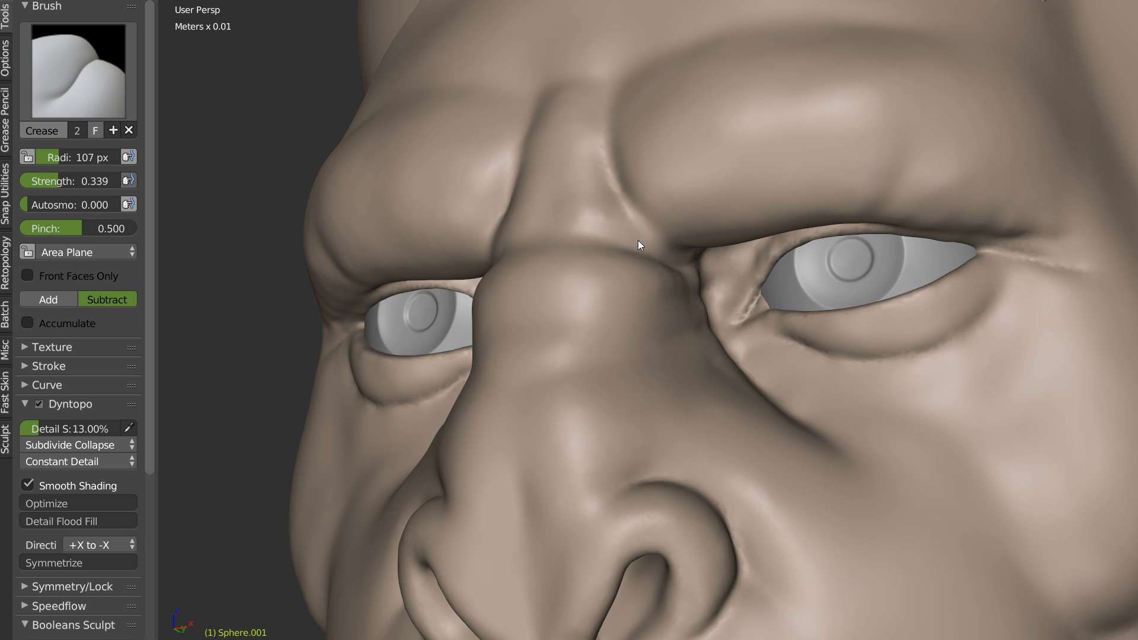
pyautogui.moveTo(676, 255)
pyautogui.mouseDown(button='middle')
pyautogui.moveTo(661, 254)
pyautogui.moveTo(688, 236)
pyautogui.mouseUp(button='middle')
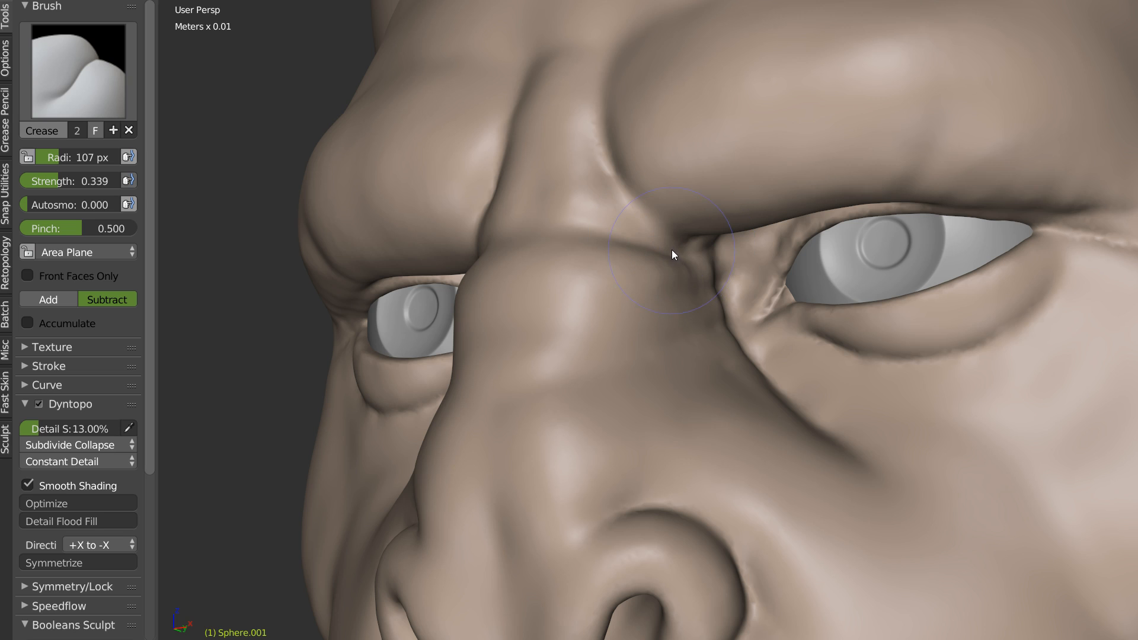
pyautogui.rightClick(668, 255)
pyautogui.click(770, 332)
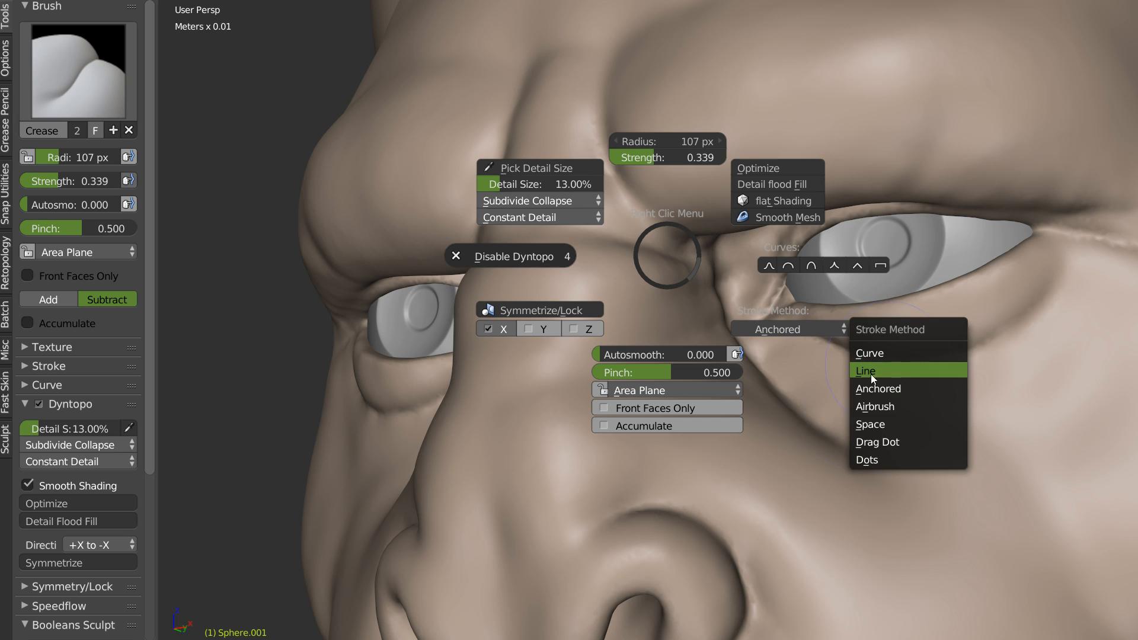
pyautogui.click(862, 396)
# Step: Carve the crease between the inner brow and nose bridge with the 107 px Crease brush, and smooth it
pyautogui.moveTo(629, 214)
pyautogui.mouseDown(button='middle')
pyautogui.moveTo(612, 204)
pyautogui.moveTo(638, 185)
pyautogui.moveTo(654, 224)
pyautogui.mouseUp(button='middle')
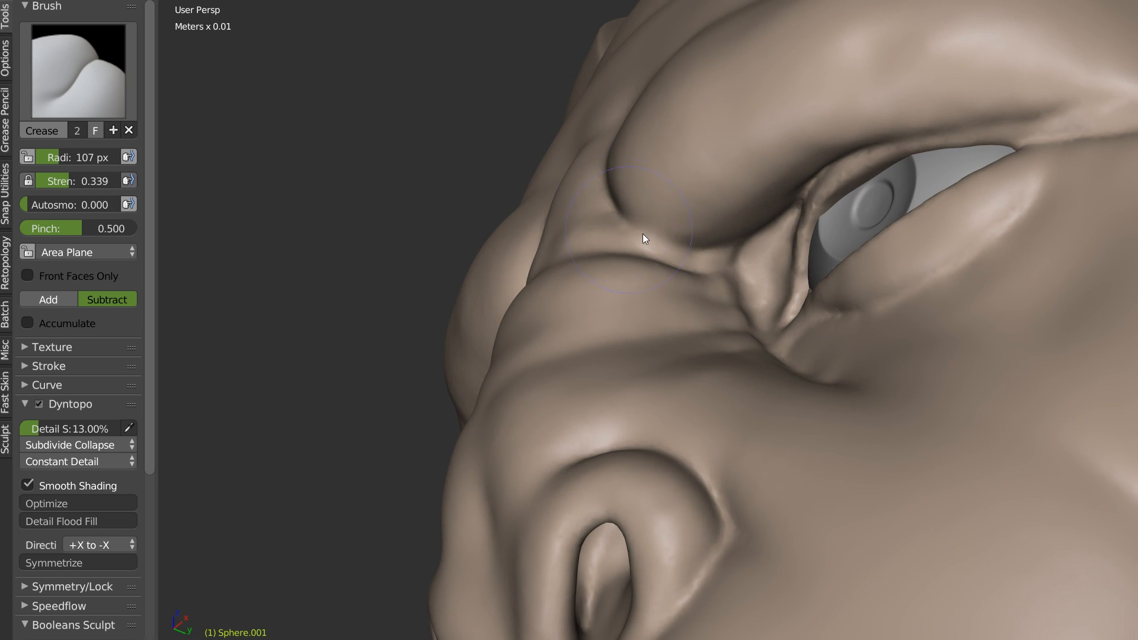
pyautogui.moveTo(657, 240); pyautogui.dragTo(696, 253)
pyautogui.moveTo(649, 245)
pyautogui.mouseDown(button='middle')
pyautogui.moveTo(683, 259)
pyautogui.moveTo(683, 294)
pyautogui.moveTo(609, 293)
pyautogui.mouseUp(button='middle')
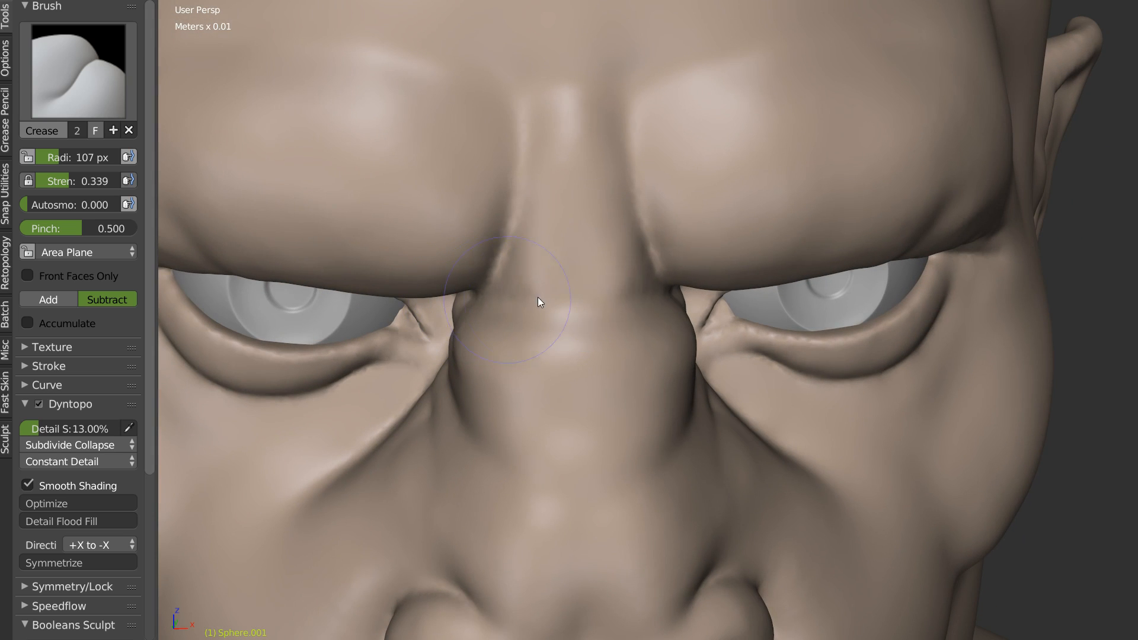
pyautogui.moveTo(501, 307)
pyautogui.mouseDown(button='middle')
pyautogui.moveTo(745, 227)
pyautogui.moveTo(673, 219)
pyautogui.moveTo(683, 213)
pyautogui.mouseUp(button='middle')
pyautogui.moveTo(683, 213)
pyautogui.mouseDown()
pyautogui.moveTo(803, 241)
pyautogui.moveTo(757, 234)
pyautogui.mouseUp()
pyautogui.moveTo(757, 236)
pyautogui.mouseDown(button='middle')
pyautogui.moveTo(782, 232)
pyautogui.moveTo(747, 223)
pyautogui.moveTo(718, 264)
pyautogui.mouseUp(button='middle')
pyautogui.press('s')
pyautogui.moveTo(735, 239)
pyautogui.mouseDown()
pyautogui.moveTo(750, 261)
pyautogui.moveTo(741, 240)
pyautogui.moveTo(798, 248)
pyautogui.moveTo(610, 234)
pyautogui.moveTo(741, 268)
pyautogui.mouseUp()
pyautogui.keyDown('shift'); pyautogui.moveTo(748, 284); pyautogui.dragTo(809, 286); pyautogui.keyUp('shift')
# Step: Build up the inner eye corner with the 107 px SculptDraw brush, carve the fold below it and smooth the area
pyautogui.hotkey('shift', 'c')
pyautogui.moveTo(763, 255)
pyautogui.mouseDown(button='middle')
pyautogui.moveTo(802, 256)
pyautogui.moveTo(757, 250)
pyautogui.moveTo(857, 209)
pyautogui.moveTo(818, 252)
pyautogui.mouseUp(button='middle')
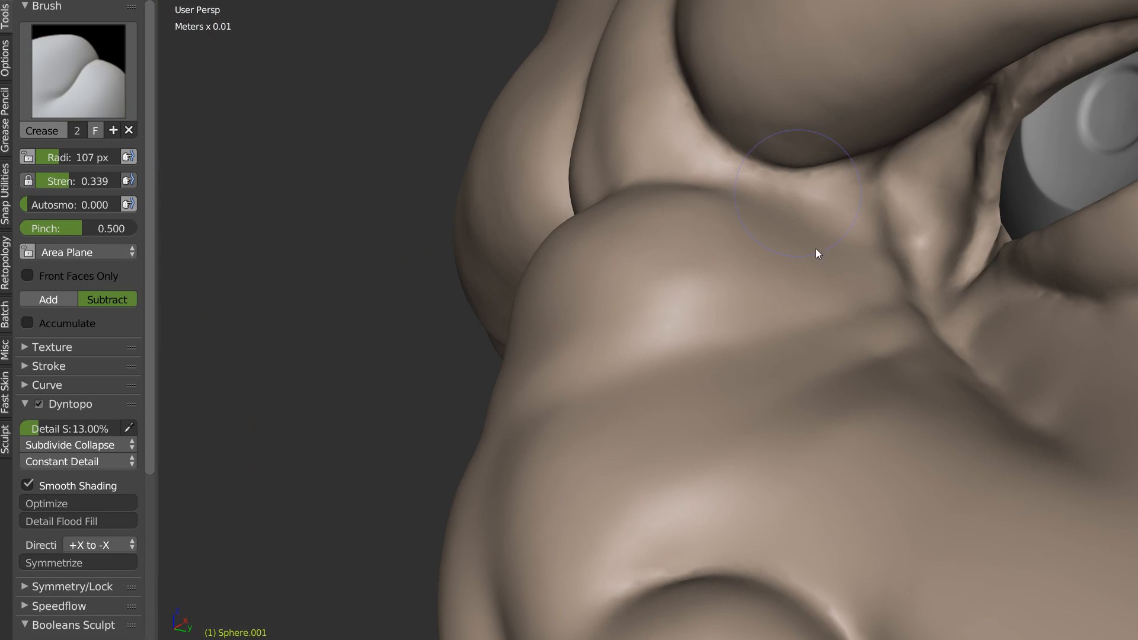
pyautogui.press('d')
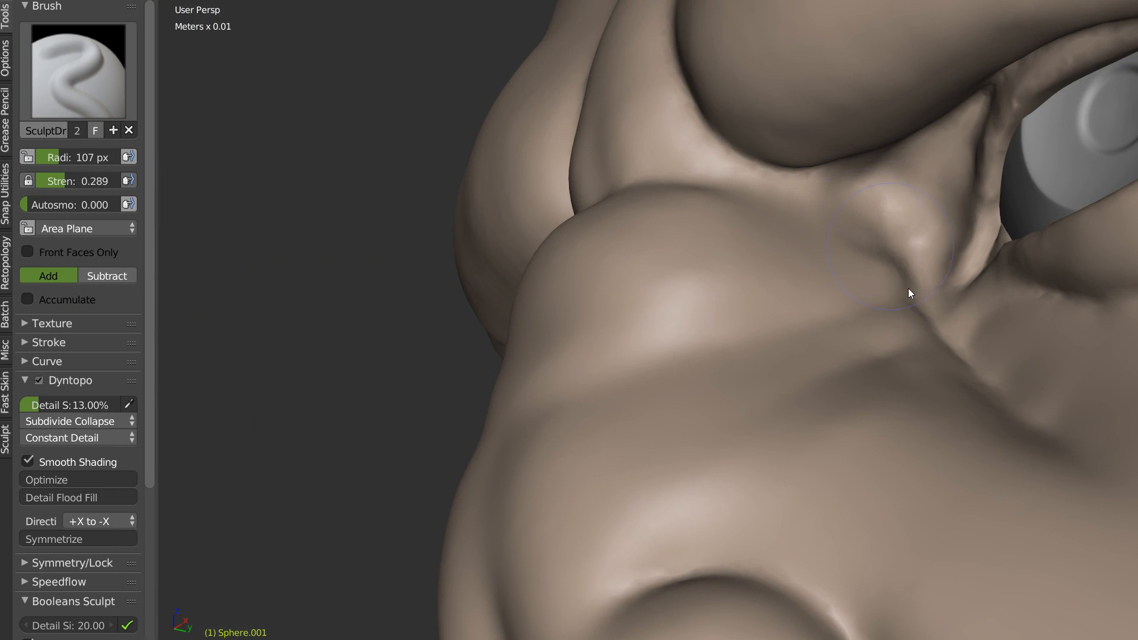
pyautogui.moveTo(913, 292)
pyautogui.mouseDown()
pyautogui.moveTo(884, 220)
pyautogui.moveTo(931, 161)
pyautogui.moveTo(903, 213)
pyautogui.moveTo(841, 210)
pyautogui.moveTo(854, 205)
pyautogui.moveTo(910, 289)
pyautogui.mouseUp()
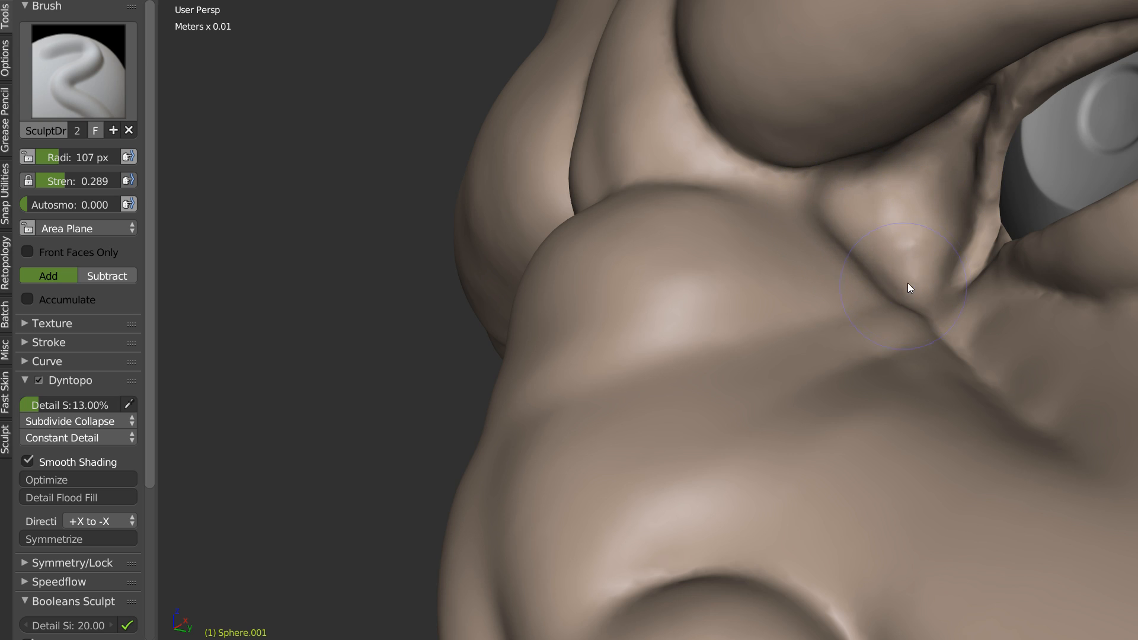
pyautogui.moveTo(959, 343)
pyautogui.keyDown('ctrl'); pyautogui.mouseDown()
pyautogui.moveTo(999, 325)
pyautogui.moveTo(1003, 370)
pyautogui.mouseUp(); pyautogui.keyUp('ctrl')
pyautogui.moveTo(932, 260)
pyautogui.mouseDown(button='middle')
pyautogui.moveTo(984, 316)
pyautogui.moveTo(849, 291)
pyautogui.mouseUp(button='middle')
pyautogui.moveTo(849, 292)
pyautogui.keyDown('shift'); pyautogui.mouseDown()
pyautogui.moveTo(868, 341)
pyautogui.moveTo(876, 297)
pyautogui.mouseUp(); pyautogui.keyUp('shift')
pyautogui.moveTo(878, 285)
pyautogui.mouseDown(button='middle')
pyautogui.moveTo(894, 174)
pyautogui.moveTo(773, 235)
pyautogui.moveTo(775, 247)
pyautogui.mouseUp(button='middle')
# Step: Build up the surface between the brows at the top of the nose bridge with the 59 px Clay brush
pyautogui.hotkey('shift', 'c')
pyautogui.press('c')
pyautogui.moveTo(672, 237)
pyautogui.mouseDown(button='middle')
pyautogui.moveTo(765, 238)
pyautogui.moveTo(740, 220)
pyautogui.mouseUp(button='middle')
pyautogui.hotkey('shift', 'f')
pyautogui.click(714, 219)
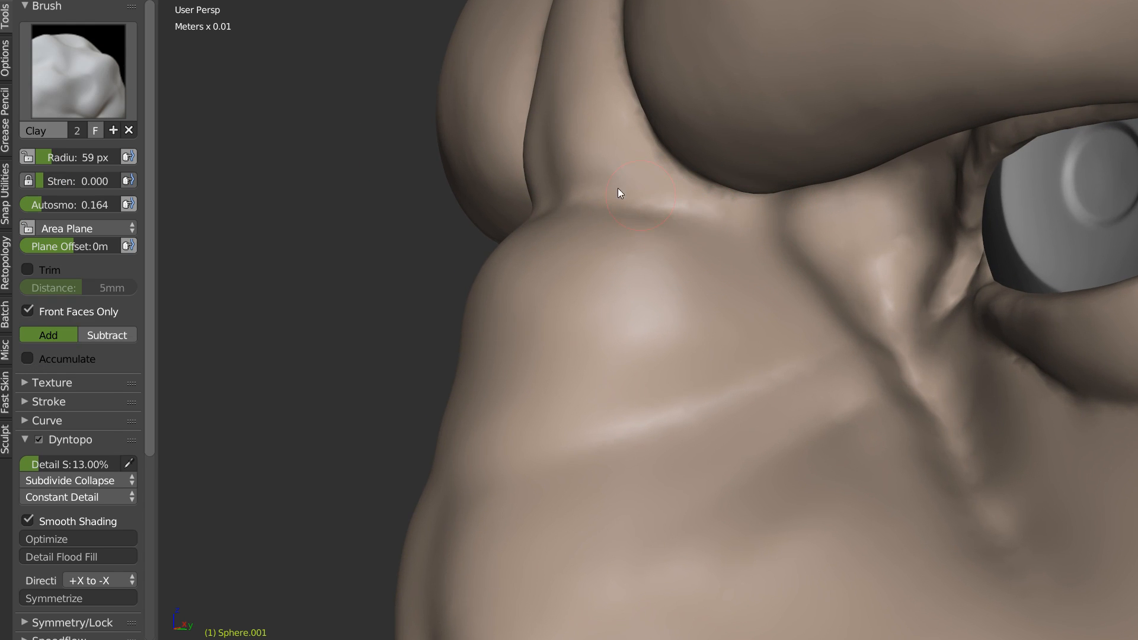
pyautogui.moveTo(768, 234)
pyautogui.mouseDown(button='middle')
pyautogui.moveTo(757, 216)
pyautogui.moveTo(790, 220)
pyautogui.mouseUp(button='middle')
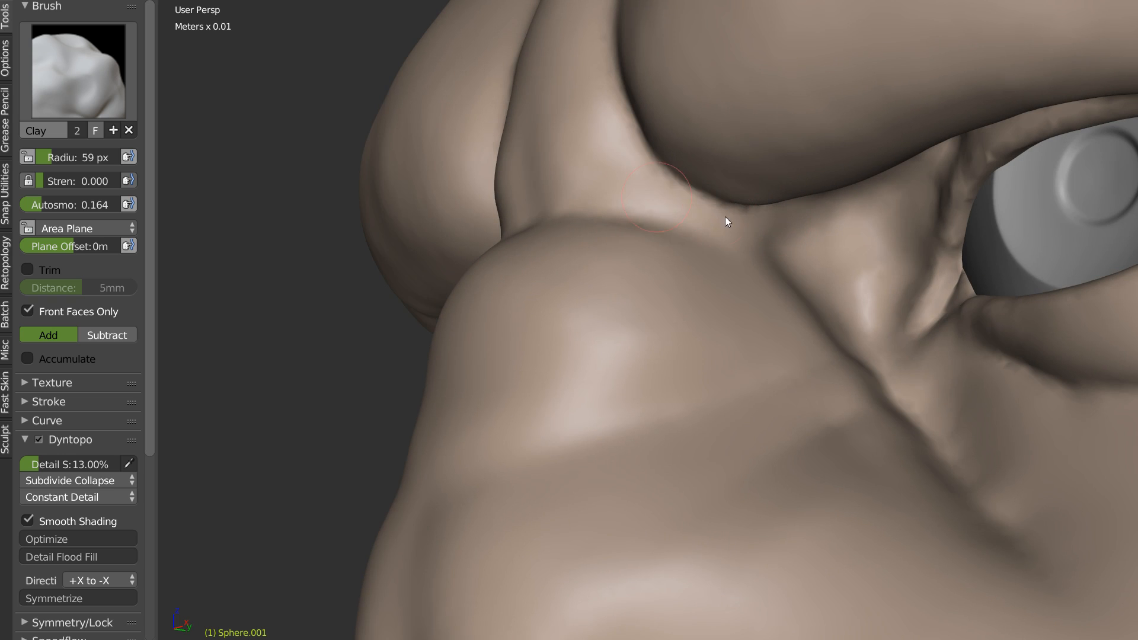
pyautogui.moveTo(511, 197)
pyautogui.mouseDown(button='middle')
pyautogui.moveTo(635, 204)
pyautogui.moveTo(599, 173)
pyautogui.moveTo(595, 190)
pyautogui.mouseUp(button='middle')
pyautogui.hotkey('shift', 'f')
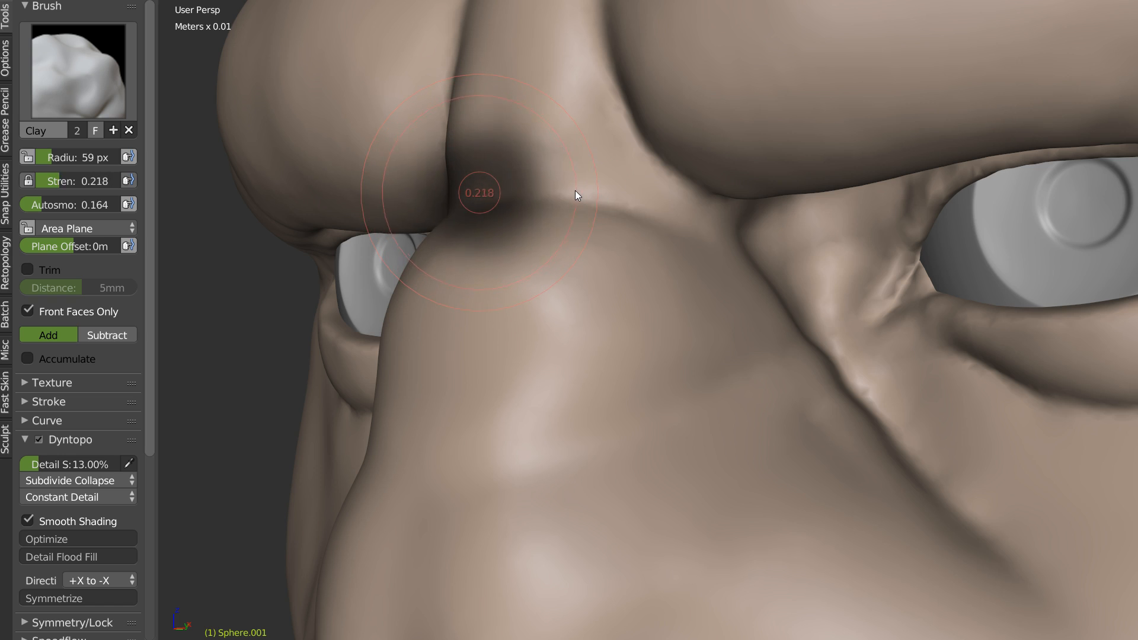
pyautogui.click(574, 190)
pyautogui.moveTo(594, 175)
pyautogui.mouseDown()
pyautogui.moveTo(686, 202)
pyautogui.moveTo(631, 185)
pyautogui.mouseUp()
# Step: Set the Clay brush to a strength of 0.514 and a radius of 84 px
pyautogui.hotkey('shift', 'f')
pyautogui.click(558, 191)
pyautogui.press('f')
pyautogui.click(570, 192)
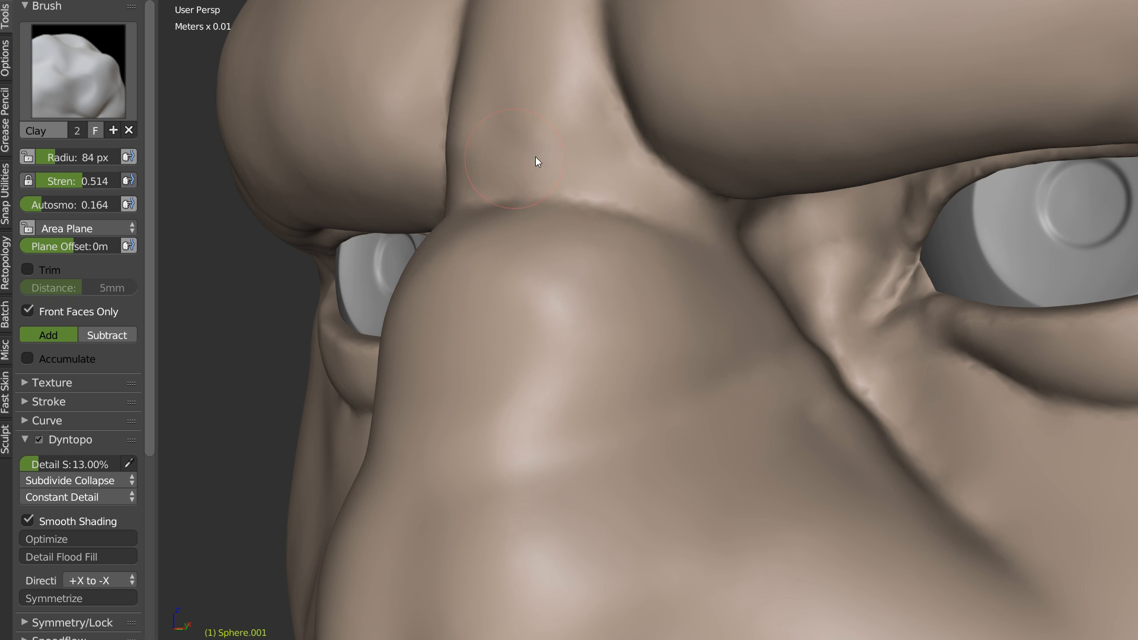
pyautogui.moveTo(622, 183)
pyautogui.mouseDown(button='middle')
pyautogui.moveTo(670, 209)
pyautogui.moveTo(844, 249)
pyautogui.moveTo(873, 233)
pyautogui.mouseUp(button='middle')
pyautogui.scroll(-3, 873, 232)
pyautogui.moveTo(658, 205)
pyautogui.mouseDown(button='middle')
pyautogui.moveTo(651, 181)
pyautogui.moveTo(613, 195)
pyautogui.moveTo(719, 209)
pyautogui.moveTo(777, 174)
pyautogui.mouseUp(button='middle')
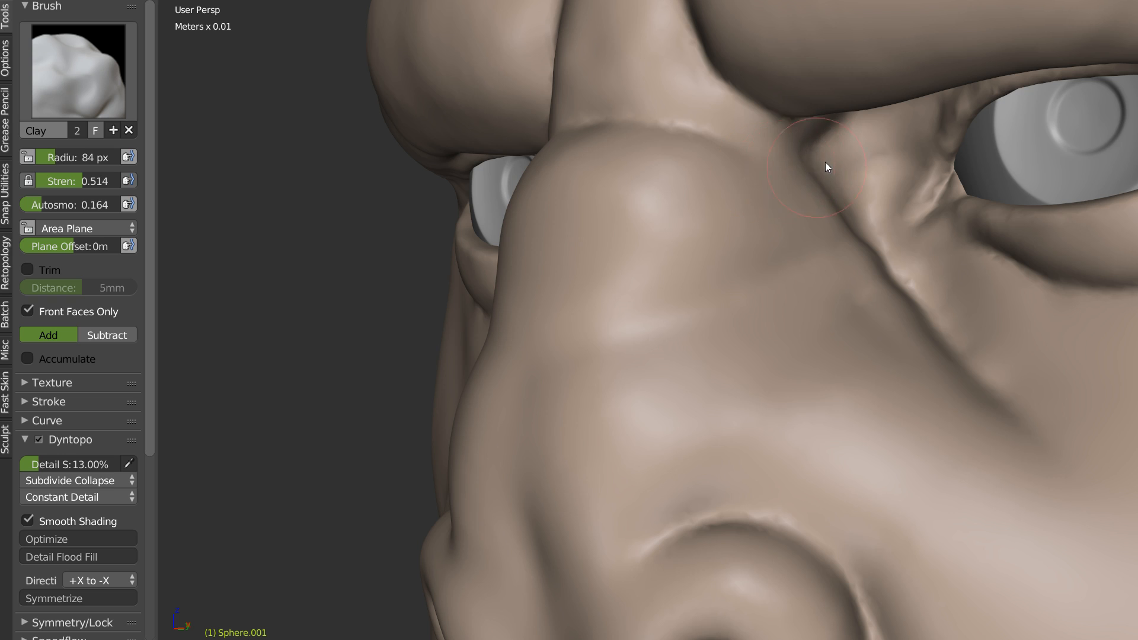
pyautogui.moveTo(677, 244)
pyautogui.mouseDown(button='middle')
pyautogui.moveTo(795, 232)
pyautogui.moveTo(708, 264)
pyautogui.moveTo(702, 205)
pyautogui.moveTo(753, 293)
pyautogui.moveTo(753, 339)
pyautogui.mouseUp(button='middle')
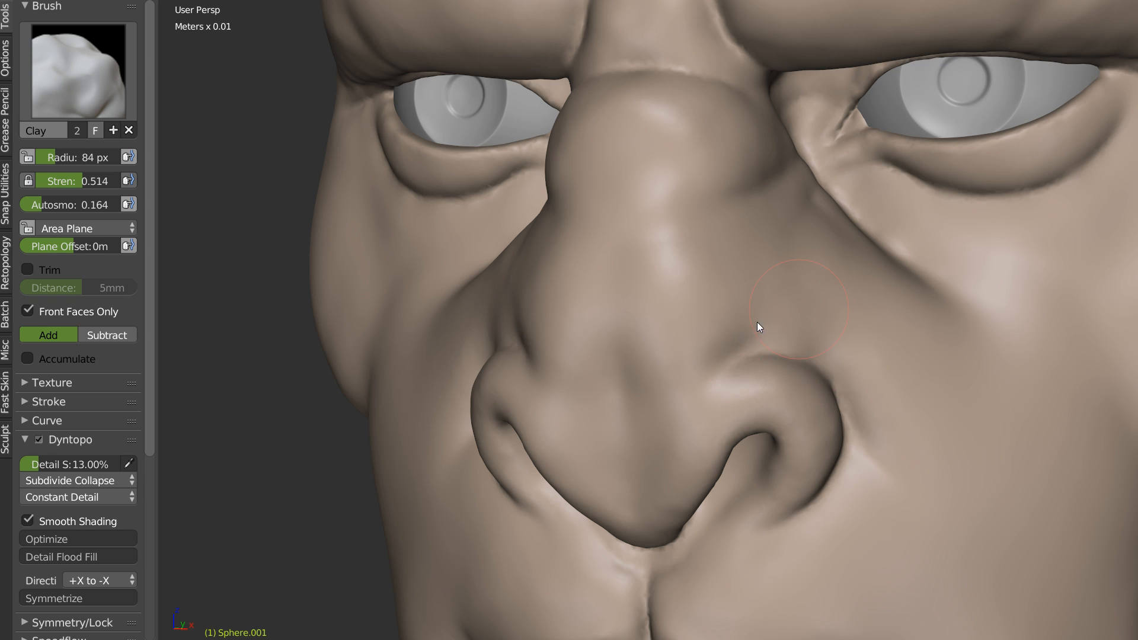
# Step: Refine the form of the nostril wing and the adjoining side of the nose
pyautogui.moveTo(856, 346)
pyautogui.mouseDown(button='middle')
pyautogui.moveTo(778, 363)
pyautogui.moveTo(788, 371)
pyautogui.mouseUp(button='middle')
pyautogui.press('w')
pyautogui.click(669, 374)
pyautogui.moveTo(661, 387); pyautogui.dragTo(695, 388, button='middle')
pyautogui.moveTo(694, 389)
pyautogui.mouseDown()
pyautogui.moveTo(802, 383)
pyautogui.moveTo(886, 499)
pyautogui.mouseUp()
pyautogui.moveTo(876, 459); pyautogui.dragTo(878, 490)
pyautogui.moveTo(817, 394)
pyautogui.mouseDown()
pyautogui.moveTo(839, 408)
pyautogui.moveTo(729, 374)
pyautogui.mouseUp()
pyautogui.moveTo(647, 369)
pyautogui.mouseDown(button='middle')
pyautogui.moveTo(698, 372)
pyautogui.moveTo(712, 409)
pyautogui.moveTo(696, 320)
pyautogui.moveTo(665, 276)
pyautogui.mouseUp(button='middle')
pyautogui.scroll(-3, 675, 413)
pyautogui.scroll(3, 696, 319)
# Step: Try to pull the nose tip's edge downward beside the nostril with the 84 px Snake Hook brush, and undo the stroke
pyautogui.press('c')
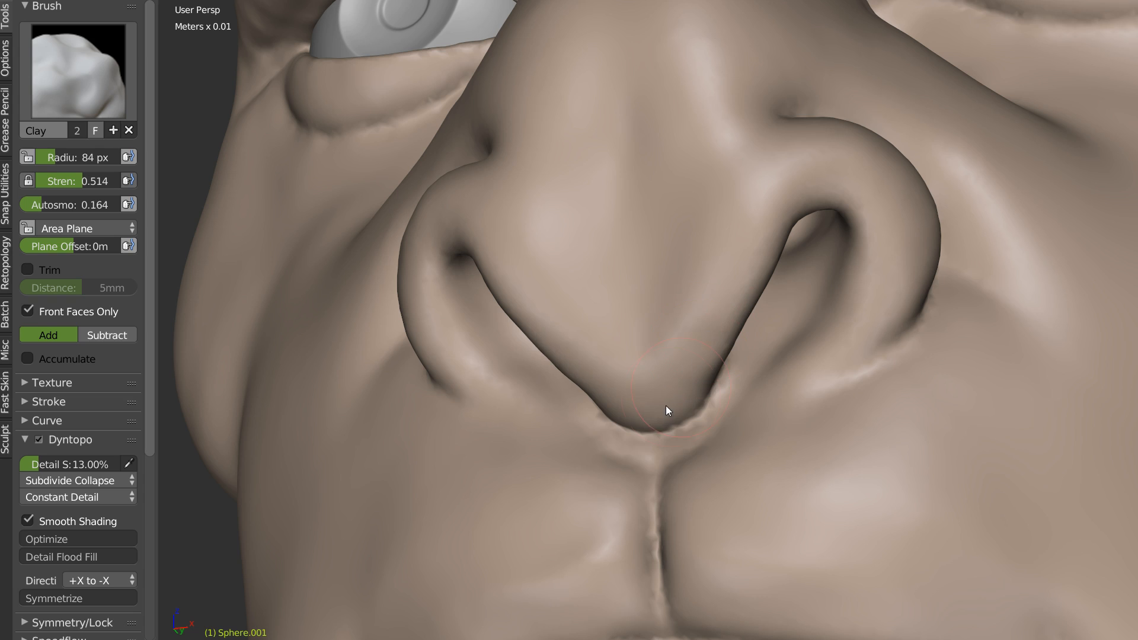
pyautogui.press('k')
pyautogui.moveTo(709, 320); pyautogui.dragTo(681, 393)
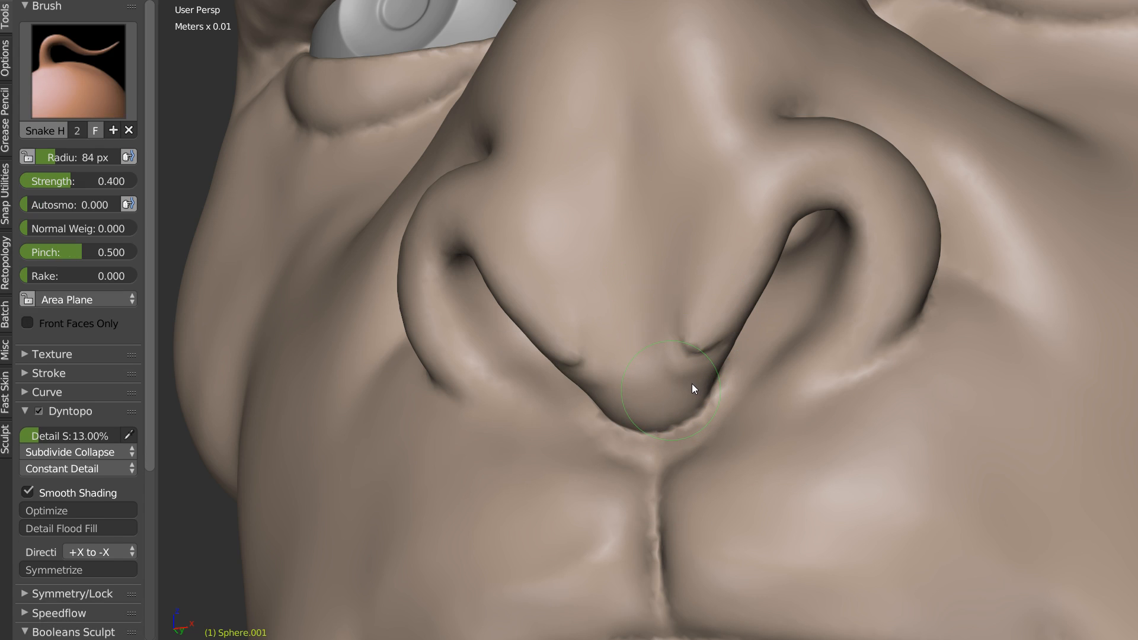
pyautogui.hotkey('ctrl', 'z')
# Step: Build up the lower edge of the nose tip toward the nostril with the 84 px SculptDraw brush
pyautogui.press('x')
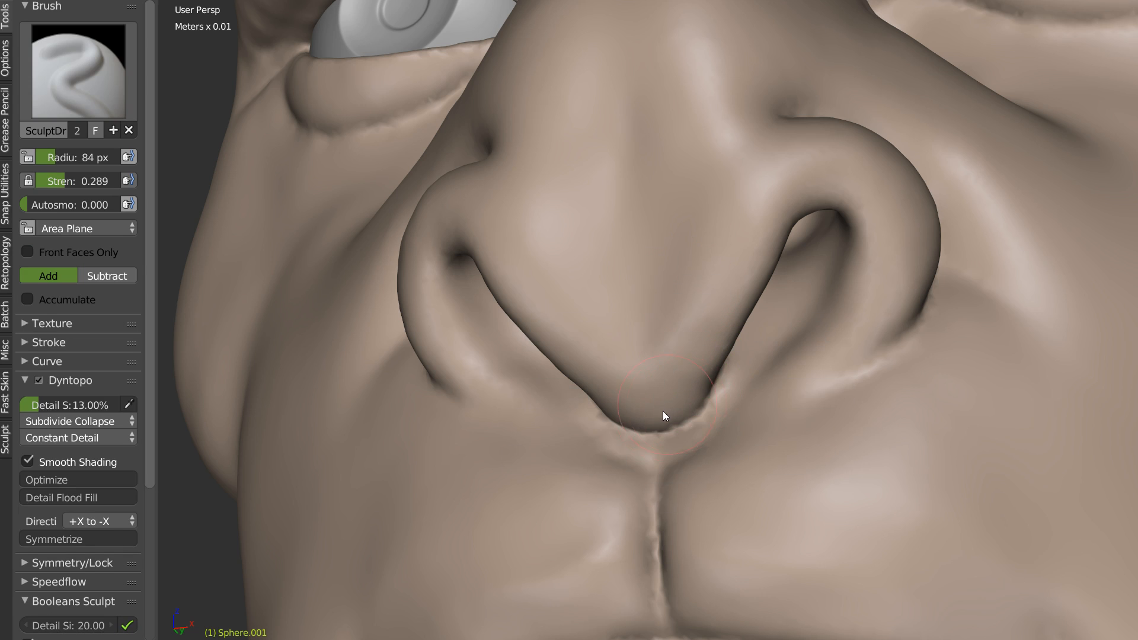
pyautogui.moveTo(664, 415); pyautogui.dragTo(710, 329)
pyautogui.moveTo(680, 403)
pyautogui.mouseDown()
pyautogui.moveTo(691, 357)
pyautogui.moveTo(717, 326)
pyautogui.mouseUp()
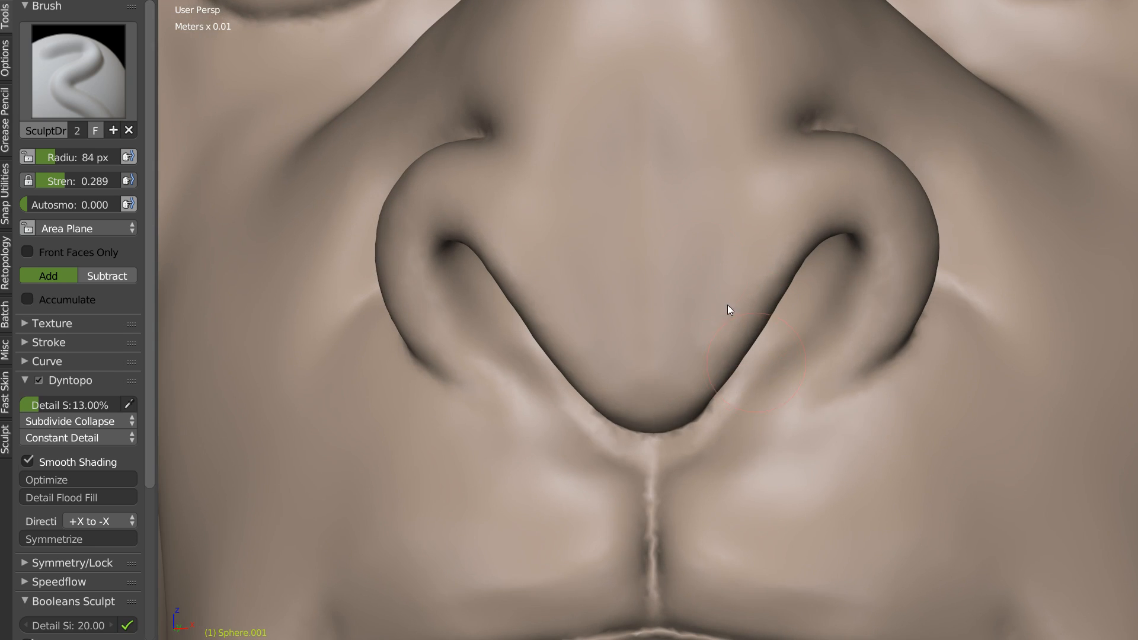
# Step: Reshape the nostril opening and the sides of the nose tip with the Snake Hook brush at 187 px radius
pyautogui.press('k')
pyautogui.press('f')
pyautogui.click(751, 302)
pyautogui.moveTo(795, 268); pyautogui.dragTo(791, 243)
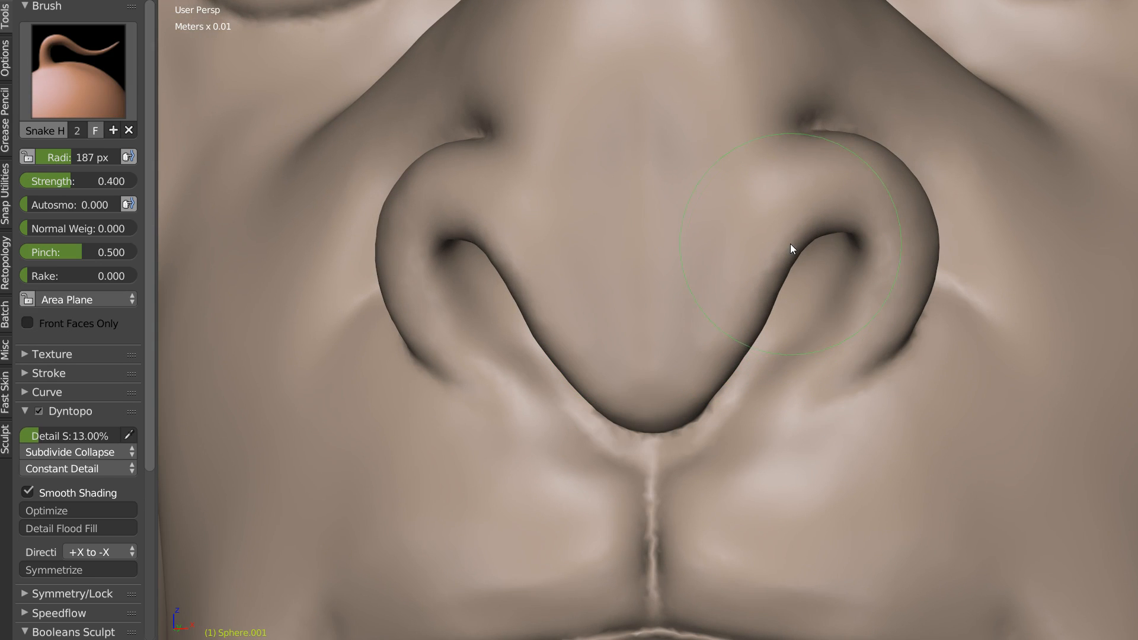
pyautogui.moveTo(722, 379); pyautogui.dragTo(733, 380)
pyautogui.moveTo(758, 341); pyautogui.dragTo(762, 343)
pyautogui.moveTo(797, 284)
pyautogui.mouseDown()
pyautogui.moveTo(821, 280)
pyautogui.moveTo(833, 323)
pyautogui.mouseUp()
# Step: Set the SculptDraw brush radius to 136 px and carve into the nostril to hollow it out
pyautogui.moveTo(833, 324)
pyautogui.mouseDown(button='middle')
pyautogui.moveTo(818, 312)
pyautogui.moveTo(821, 287)
pyautogui.mouseUp(button='middle')
pyautogui.press('x')
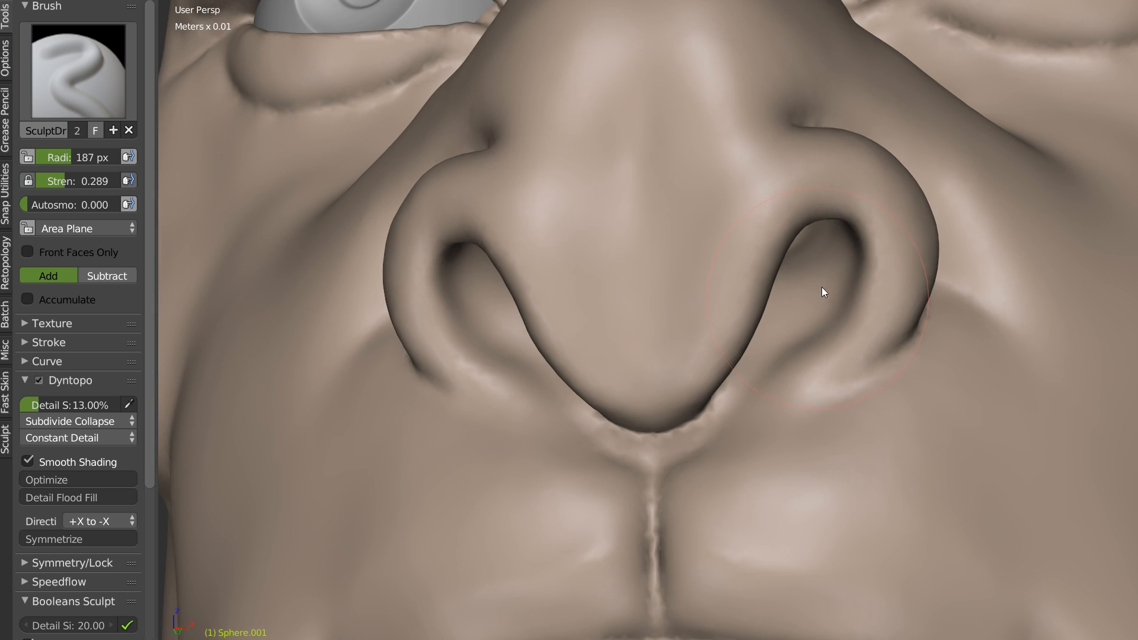
pyautogui.press('w')
pyautogui.press('f')
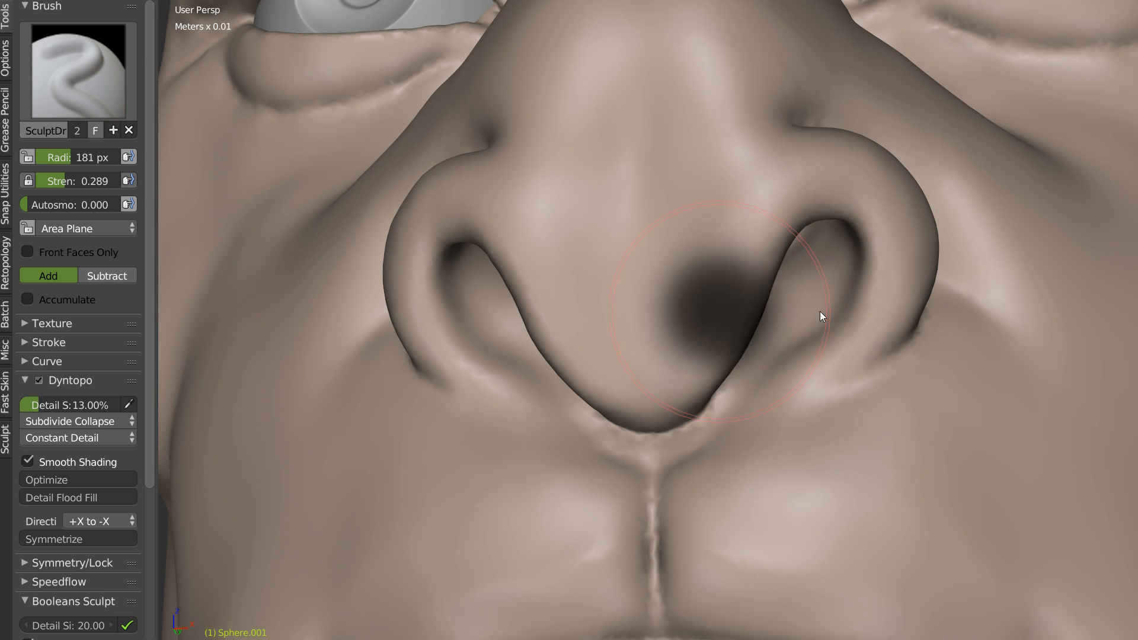
pyautogui.click(801, 313)
pyautogui.keyDown('ctrl'); pyautogui.moveTo(818, 280); pyautogui.dragTo(817, 316); pyautogui.keyUp('ctrl')
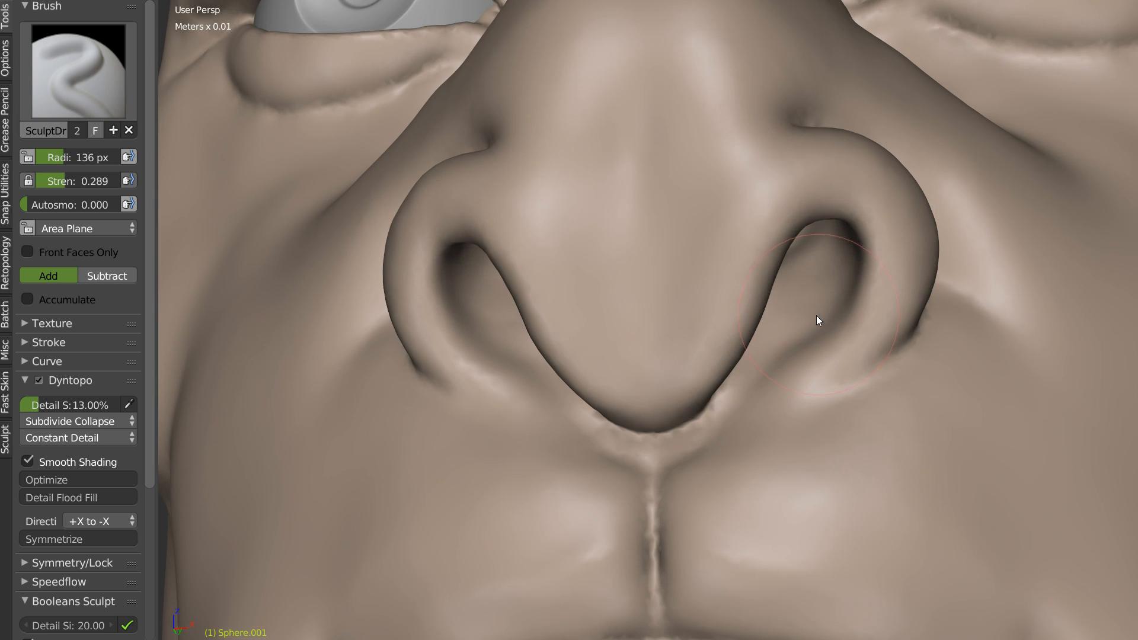
pyautogui.rightClick(818, 306)
pyautogui.click(818, 306)
pyautogui.moveTo(832, 305); pyautogui.dragTo(817, 296, button='middle')
pyautogui.moveTo(817, 295)
pyautogui.keyDown('ctrl'); pyautogui.mouseDown()
pyautogui.moveTo(827, 271)
pyautogui.moveTo(796, 319)
pyautogui.moveTo(812, 251)
pyautogui.moveTo(800, 297)
pyautogui.mouseUp(); pyautogui.keyUp('ctrl')
# Step: Deepen the nostril cavity with the 136 px SculptDraw brush and smooth its lower inner rim
pyautogui.moveTo(799, 297)
pyautogui.mouseDown(button='middle')
pyautogui.moveTo(785, 299)
pyautogui.moveTo(795, 296)
pyautogui.mouseUp(button='middle')
pyautogui.moveTo(822, 255); pyautogui.dragTo(837, 254, button='middle')
pyautogui.moveTo(835, 283)
pyautogui.keyDown('ctrl'); pyautogui.mouseDown()
pyautogui.moveTo(820, 301)
pyautogui.moveTo(839, 265)
pyautogui.mouseUp(); pyautogui.keyUp('ctrl')
pyautogui.moveTo(840, 265)
pyautogui.mouseDown(button='middle')
pyautogui.moveTo(878, 259)
pyautogui.moveTo(820, 329)
pyautogui.mouseUp(button='middle')
pyautogui.moveTo(818, 329)
pyautogui.mouseDown()
pyautogui.moveTo(830, 337)
pyautogui.moveTo(806, 353)
pyautogui.moveTo(821, 327)
pyautogui.moveTo(796, 362)
pyautogui.mouseUp()
pyautogui.moveTo(796, 362)
pyautogui.mouseDown(button='middle')
pyautogui.moveTo(769, 351)
pyautogui.moveTo(819, 292)
pyautogui.mouseUp(button='middle')
pyautogui.moveTo(819, 292)
pyautogui.keyDown('ctrl'); pyautogui.mouseDown()
pyautogui.moveTo(816, 227)
pyautogui.moveTo(796, 304)
pyautogui.mouseUp(); pyautogui.keyUp('ctrl')
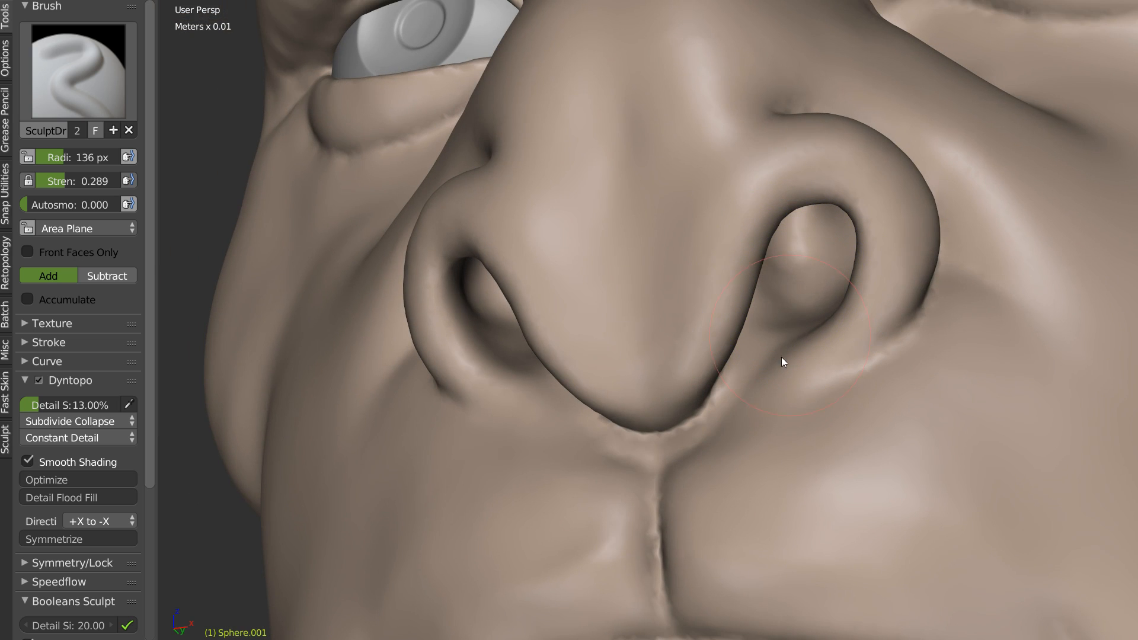
pyautogui.moveTo(779, 345)
pyautogui.keyDown('shift'); pyautogui.mouseDown()
pyautogui.moveTo(786, 299)
pyautogui.moveTo(814, 283)
pyautogui.mouseUp(); pyautogui.keyUp('shift')
pyautogui.moveTo(814, 281); pyautogui.dragTo(831, 294, button='middle')
pyautogui.moveTo(831, 295)
pyautogui.keyDown('ctrl'); pyautogui.mouseDown()
pyautogui.moveTo(833, 320)
pyautogui.moveTo(828, 291)
pyautogui.mouseUp(); pyautogui.keyUp('ctrl')
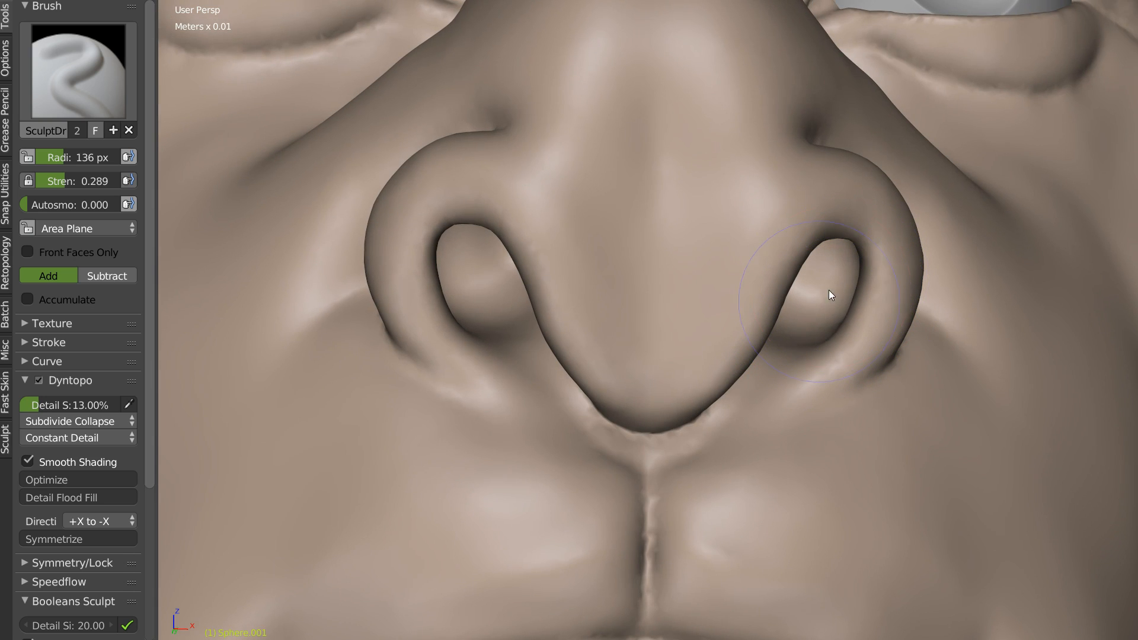
# Step: Pull the nostril wing outward with the 136 px Snake Hook brush
pyautogui.press('k')
pyautogui.moveTo(837, 297); pyautogui.dragTo(865, 307, button='middle')
pyautogui.moveTo(876, 300)
pyautogui.mouseDown()
pyautogui.moveTo(908, 306)
pyautogui.moveTo(926, 268)
pyautogui.mouseUp()
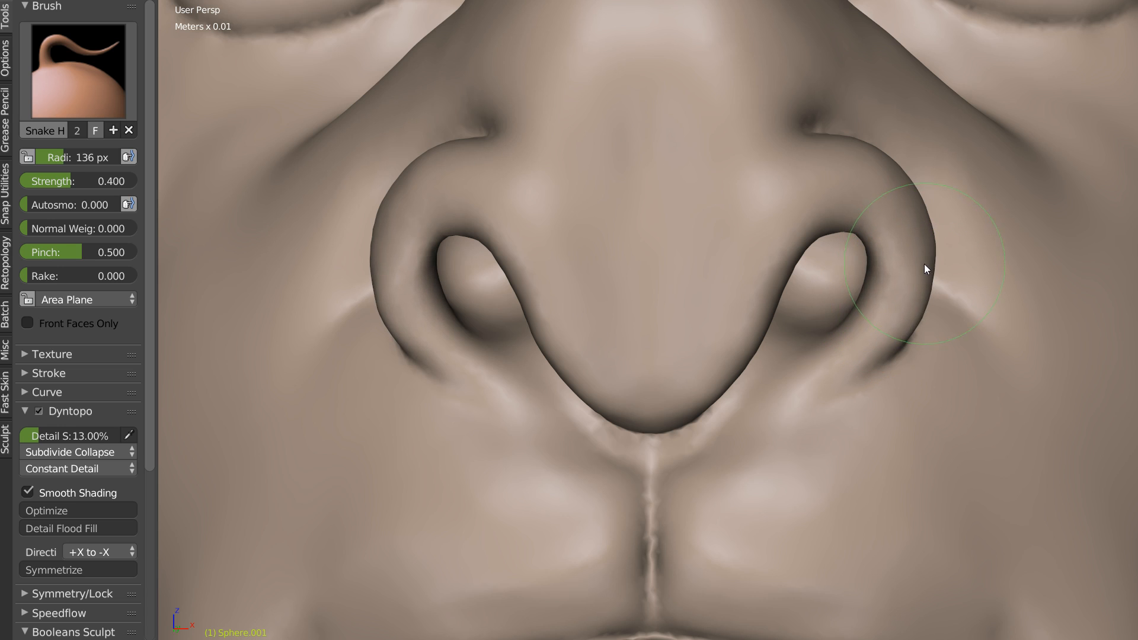
# Step: Build up the side of the nose tip with the 136 px Clay brush and smooth the outer nostril wing
pyautogui.scroll(-4, 687, 365)
pyautogui.moveTo(766, 338)
pyautogui.mouseDown(button='middle')
pyautogui.moveTo(703, 321)
pyautogui.moveTo(631, 345)
pyautogui.moveTo(701, 231)
pyautogui.mouseUp(button='middle')
pyautogui.scroll(3, 632, 341)
pyautogui.press('c')
pyautogui.scroll(2, 701, 232)
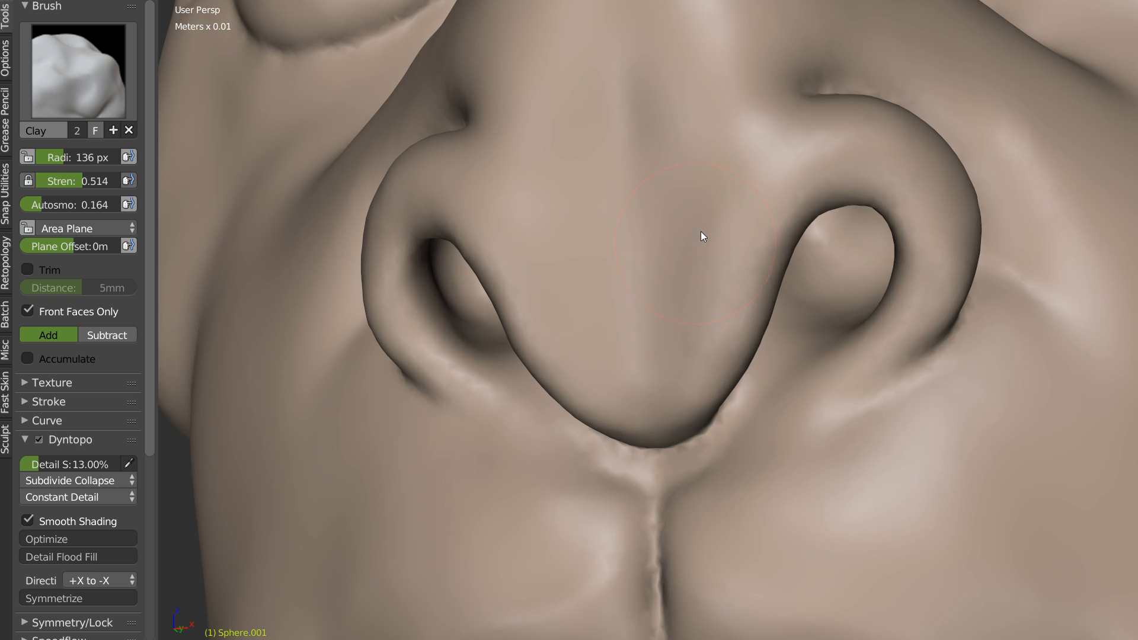
pyautogui.moveTo(691, 264)
pyautogui.mouseDown()
pyautogui.moveTo(711, 188)
pyautogui.moveTo(689, 387)
pyautogui.moveTo(719, 340)
pyautogui.moveTo(726, 238)
pyautogui.mouseUp()
pyautogui.moveTo(727, 225); pyautogui.dragTo(741, 200, button='middle')
pyautogui.scroll(-3, 742, 205)
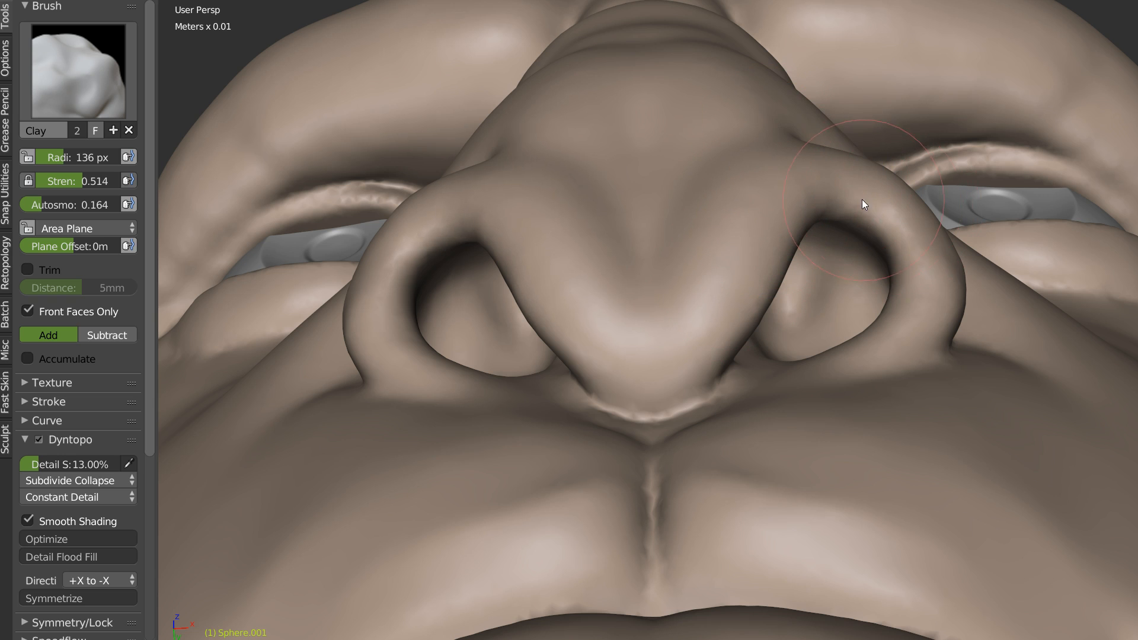
pyautogui.press('s')
pyautogui.keyDown('shift'); pyautogui.moveTo(951, 281); pyautogui.dragTo(954, 280); pyautogui.keyUp('shift')
# Step: Sharpen the crease under the outer nostril wing with the 136 px Crease brush and smooth the adjoining cheek
pyautogui.moveTo(946, 313); pyautogui.dragTo(804, 283, button='middle')
pyautogui.press('w')
pyautogui.click(679, 320)
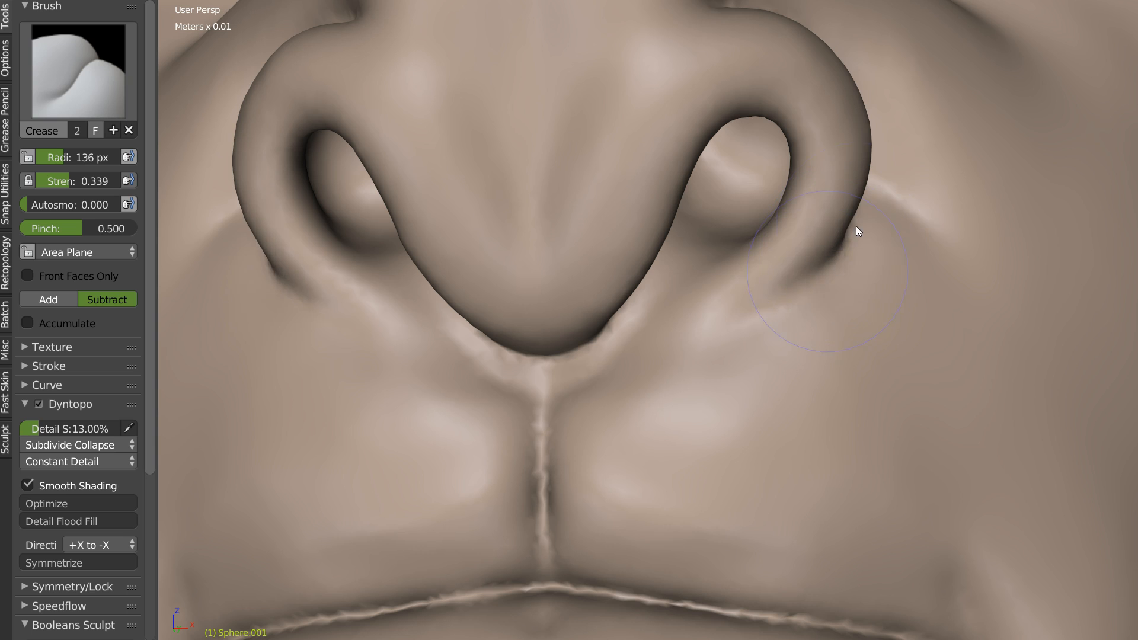
pyautogui.moveTo(849, 261)
pyautogui.keyDown('shift'); pyautogui.mouseDown()
pyautogui.moveTo(903, 261)
pyautogui.moveTo(941, 323)
pyautogui.mouseUp(); pyautogui.keyUp('shift')
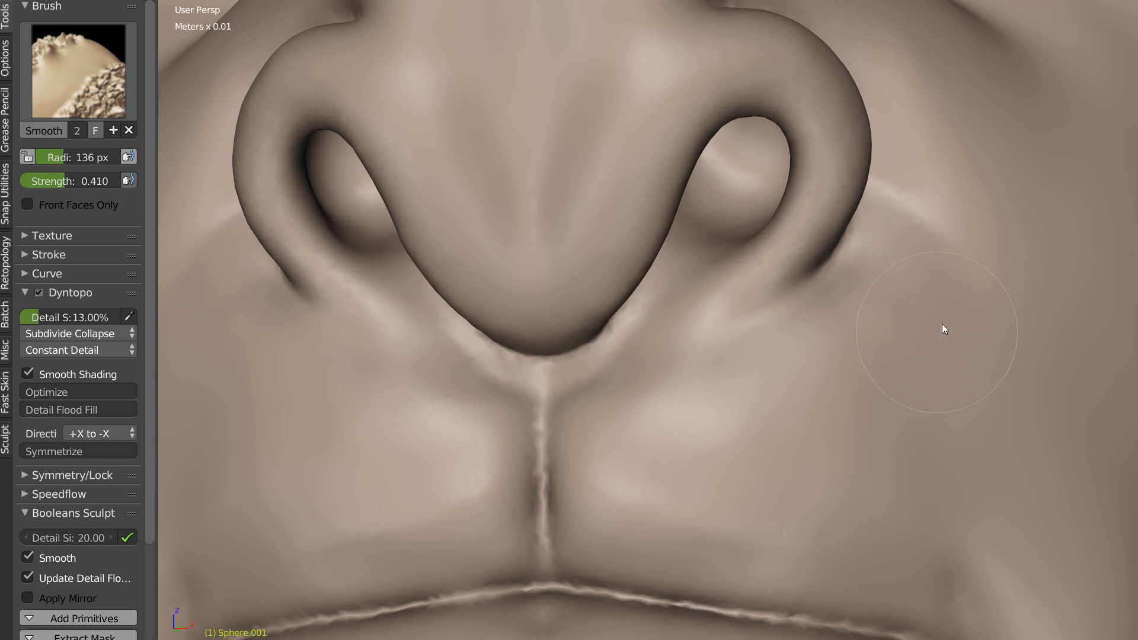
# Step: Carve the cheek fold beside the nostril wing with the 136 px Crease brush and smooth the area below it
pyautogui.scroll(-5, 618, 422)
pyautogui.moveTo(798, 269)
pyautogui.mouseDown(button='middle')
pyautogui.moveTo(812, 300)
pyautogui.moveTo(913, 298)
pyautogui.mouseUp(button='middle')
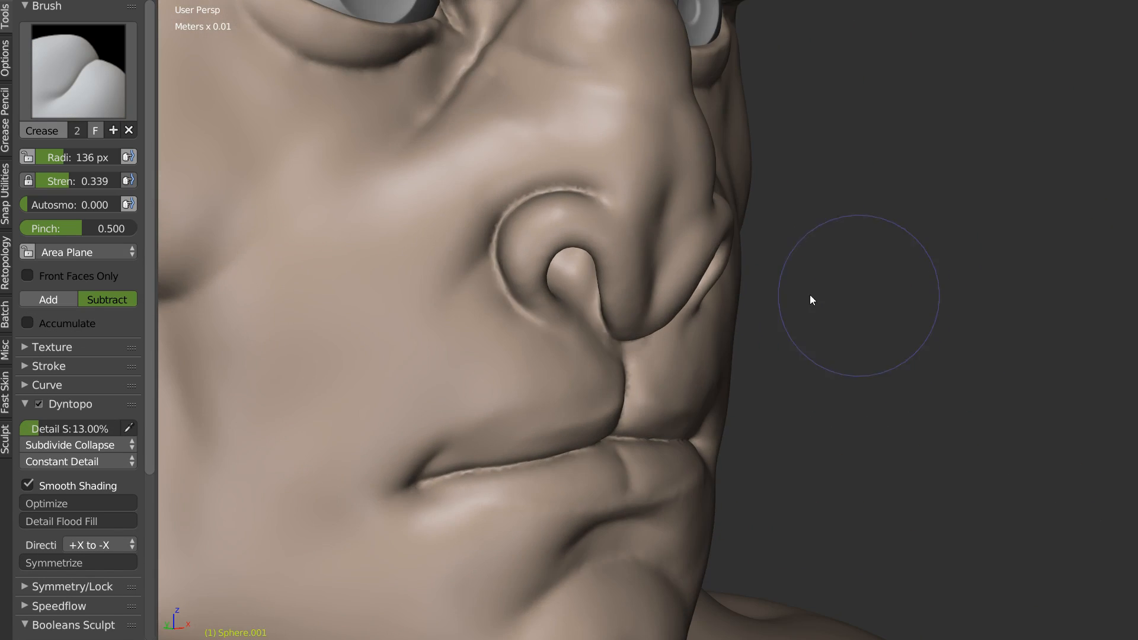
pyautogui.moveTo(436, 286); pyautogui.dragTo(481, 287, button='middle')
pyautogui.scroll(1, 521, 232)
pyautogui.moveTo(480, 269); pyautogui.dragTo(452, 303)
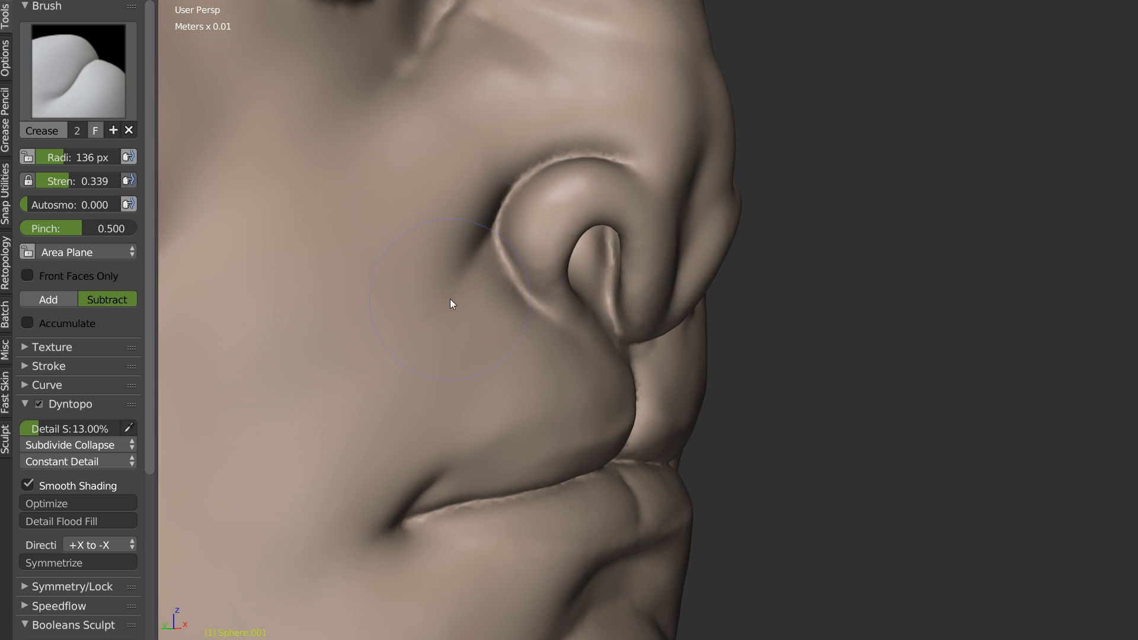
pyautogui.keyDown('shift'); pyautogui.moveTo(527, 298); pyautogui.dragTo(497, 244); pyautogui.keyUp('shift')
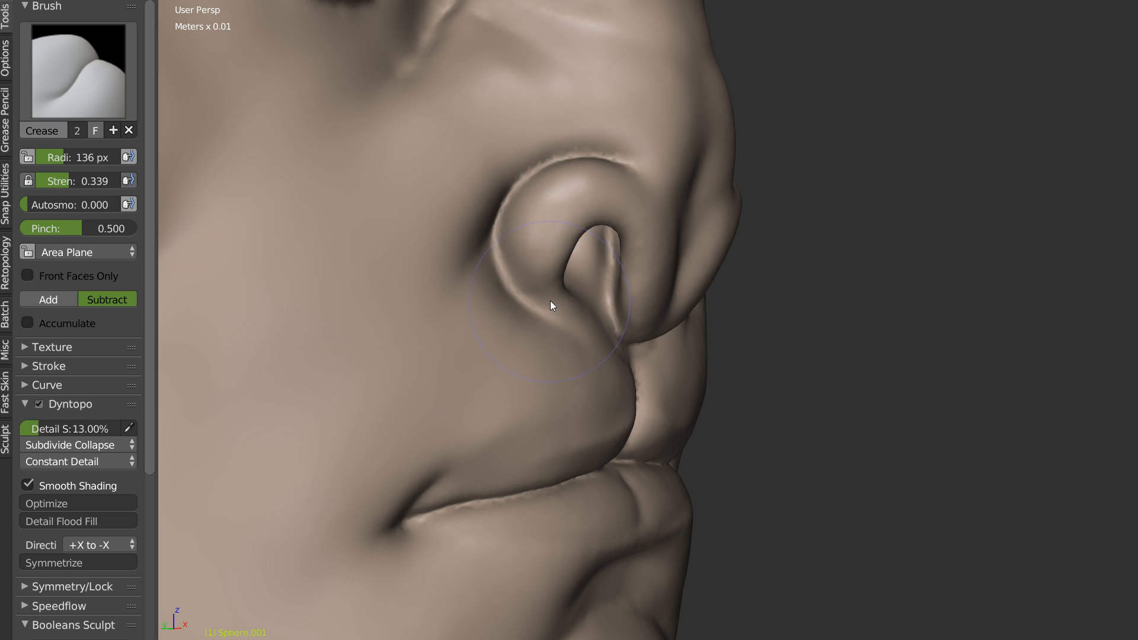
pyautogui.keyDown('shift'); pyautogui.moveTo(524, 372); pyautogui.dragTo(514, 378); pyautogui.keyUp('shift')
# Step: Examine the overall proportions of the head and face from the front
pyautogui.scroll(-4, 602, 337)
pyautogui.moveTo(603, 338); pyautogui.dragTo(549, 306, button='middle')
pyautogui.scroll(-3, 617, 295)
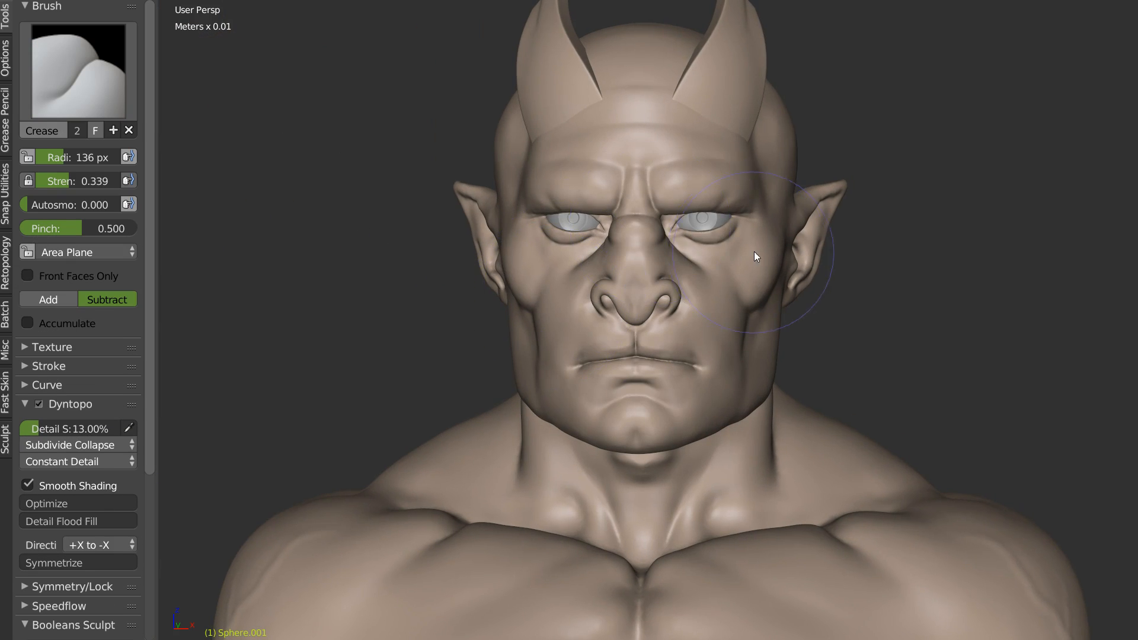
pyautogui.scroll(-2, 754, 252)
pyautogui.moveTo(804, 299)
pyautogui.mouseDown(button='middle')
pyautogui.moveTo(704, 298)
pyautogui.moveTo(780, 322)
pyautogui.moveTo(766, 315)
pyautogui.moveTo(726, 390)
pyautogui.mouseUp(button='middle')
pyautogui.scroll(3, 742, 305)
pyautogui.scroll(-2, 739, 301)
pyautogui.scroll(2, 765, 321)
pyautogui.scroll(2, 741, 297)
# Step: Switch to the 136 px Clay brush and smooth the forehead between the horns
pyautogui.press('c')
pyautogui.keyDown('shift'); pyautogui.moveTo(622, 146); pyautogui.dragTo(640, 300, button='middle'); pyautogui.keyUp('shift')
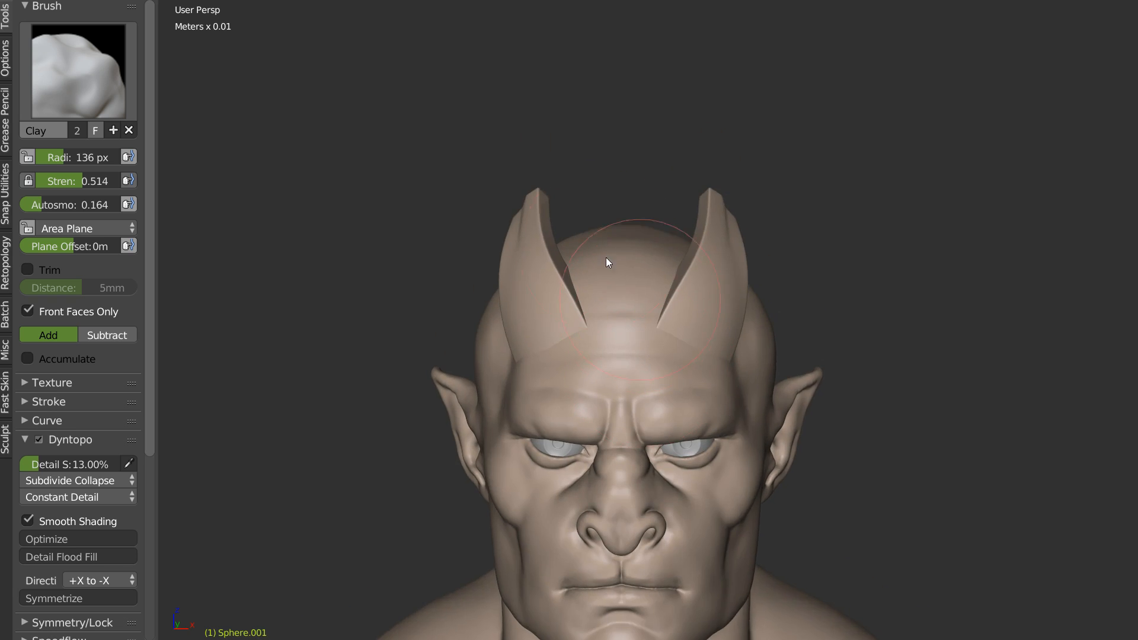
pyautogui.scroll(2, 613, 285)
pyautogui.moveTo(617, 307)
pyautogui.keyDown('shift'); pyautogui.mouseDown()
pyautogui.moveTo(570, 360)
pyautogui.moveTo(614, 316)
pyautogui.moveTo(595, 296)
pyautogui.mouseUp(); pyautogui.keyUp('shift')
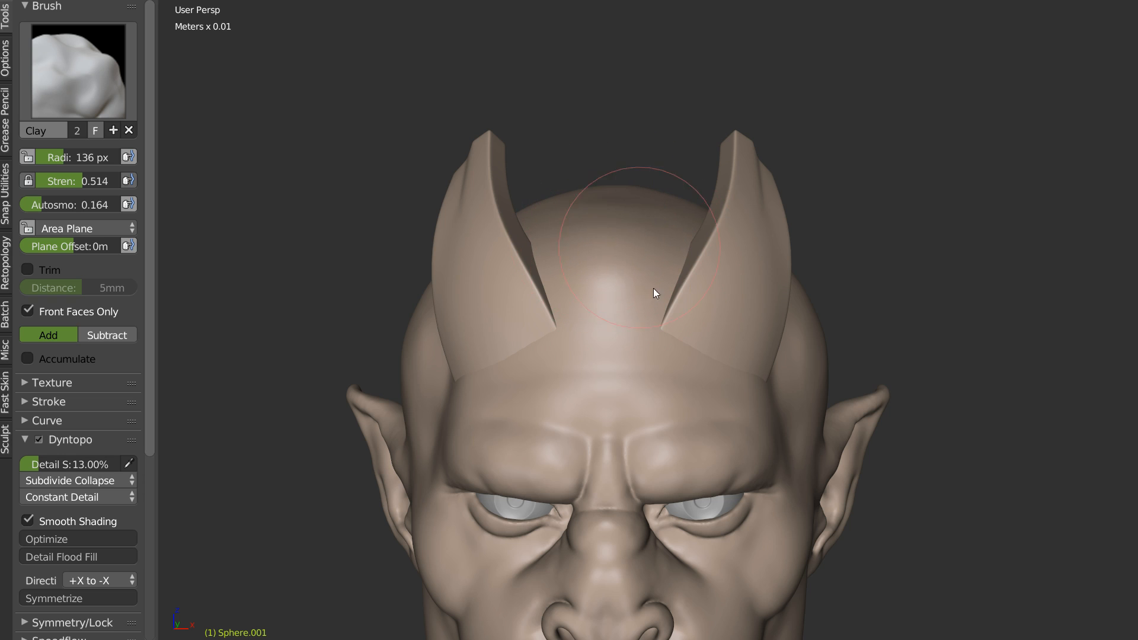
# Step: Build up the forehead skin around the horn's front base with the Clay brush at 92 px radius
pyautogui.moveTo(699, 288)
pyautogui.mouseDown(button='middle')
pyautogui.moveTo(620, 280)
pyautogui.moveTo(734, 144)
pyautogui.mouseUp(button='middle')
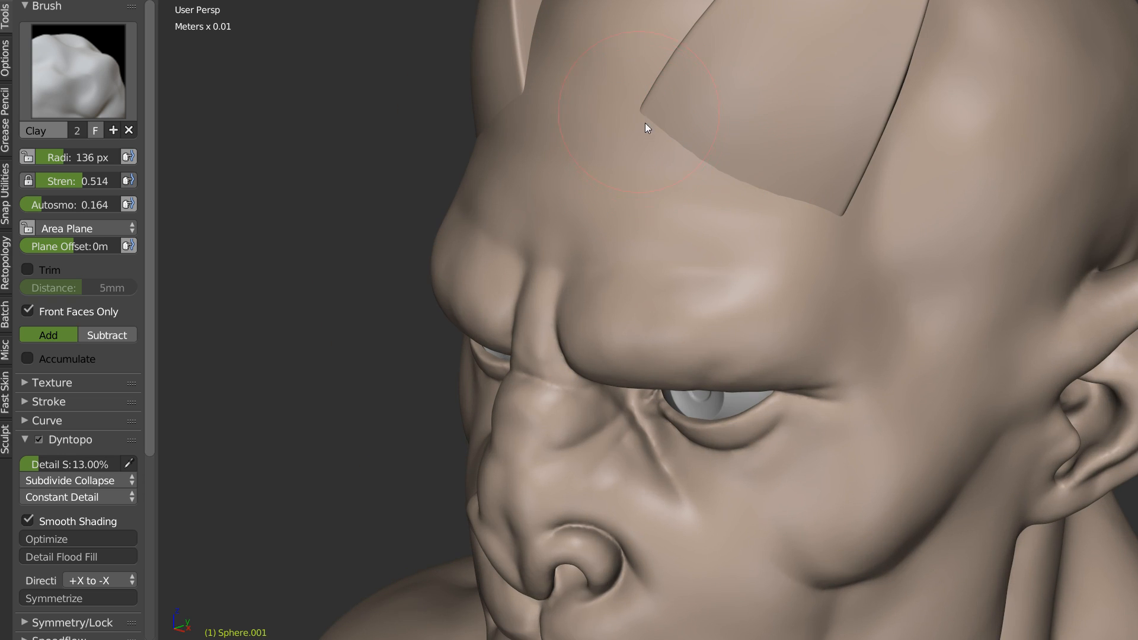
pyautogui.press('f')
pyautogui.click(616, 134)
pyautogui.moveTo(849, 195)
pyautogui.mouseDown()
pyautogui.moveTo(757, 177)
pyautogui.moveTo(637, 92)
pyautogui.mouseUp()
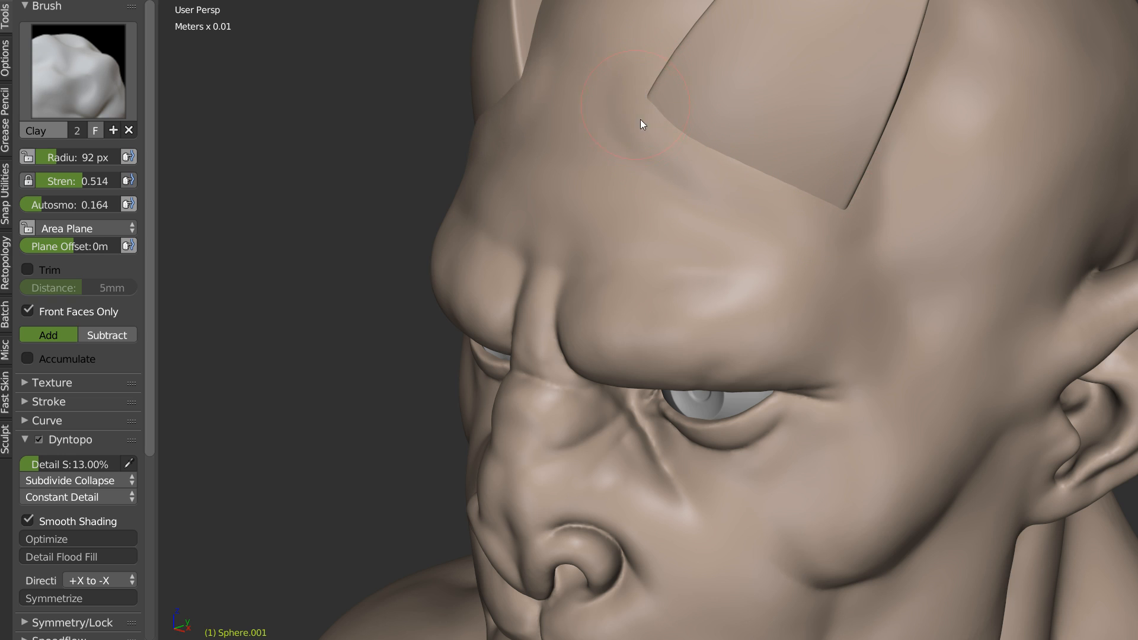
pyautogui.moveTo(687, 124)
pyautogui.mouseDown(button='middle')
pyautogui.moveTo(691, 109)
pyautogui.moveTo(699, 187)
pyautogui.mouseUp(button='middle')
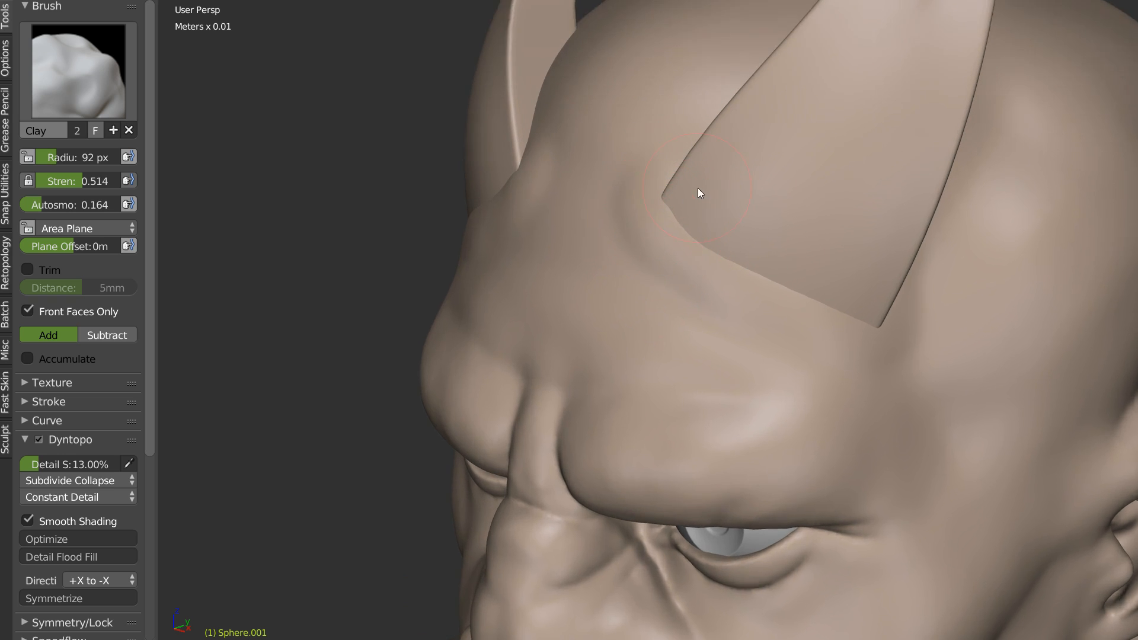
pyautogui.scroll(4, 699, 188)
pyautogui.moveTo(686, 128)
pyautogui.mouseDown()
pyautogui.moveTo(698, 169)
pyautogui.moveTo(761, 231)
pyautogui.moveTo(797, 235)
pyautogui.mouseUp()
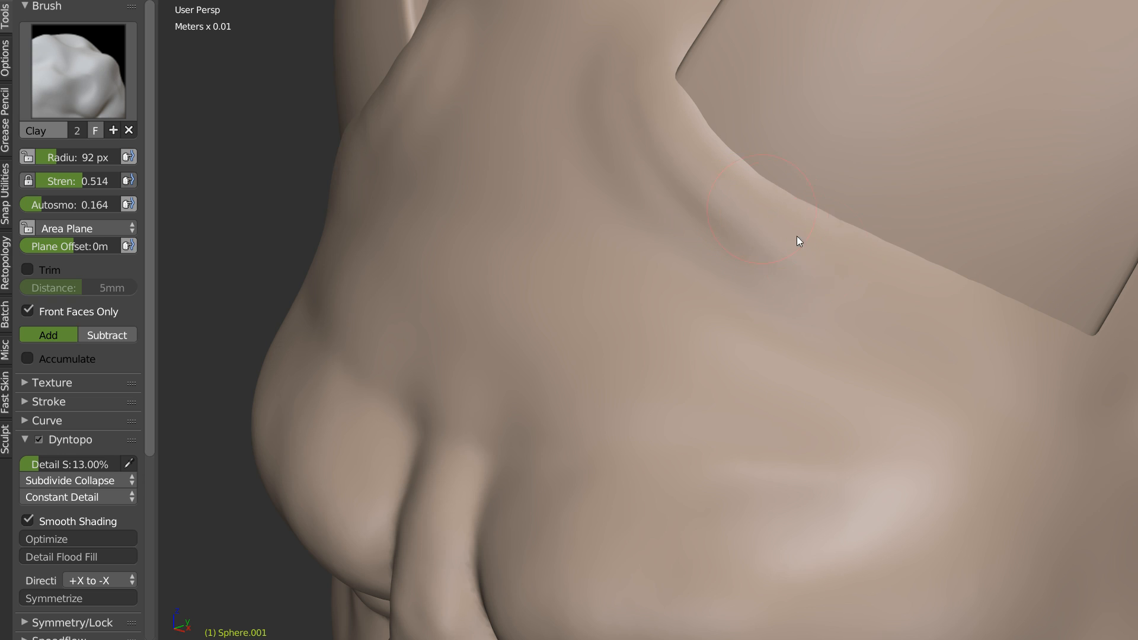
# Step: Build up the skin around the horn's outer lower corner and along its side with the 92 px Clay brush
pyautogui.moveTo(978, 316)
pyautogui.mouseDown(button='middle')
pyautogui.moveTo(773, 275)
pyautogui.moveTo(844, 330)
pyautogui.mouseUp(button='middle')
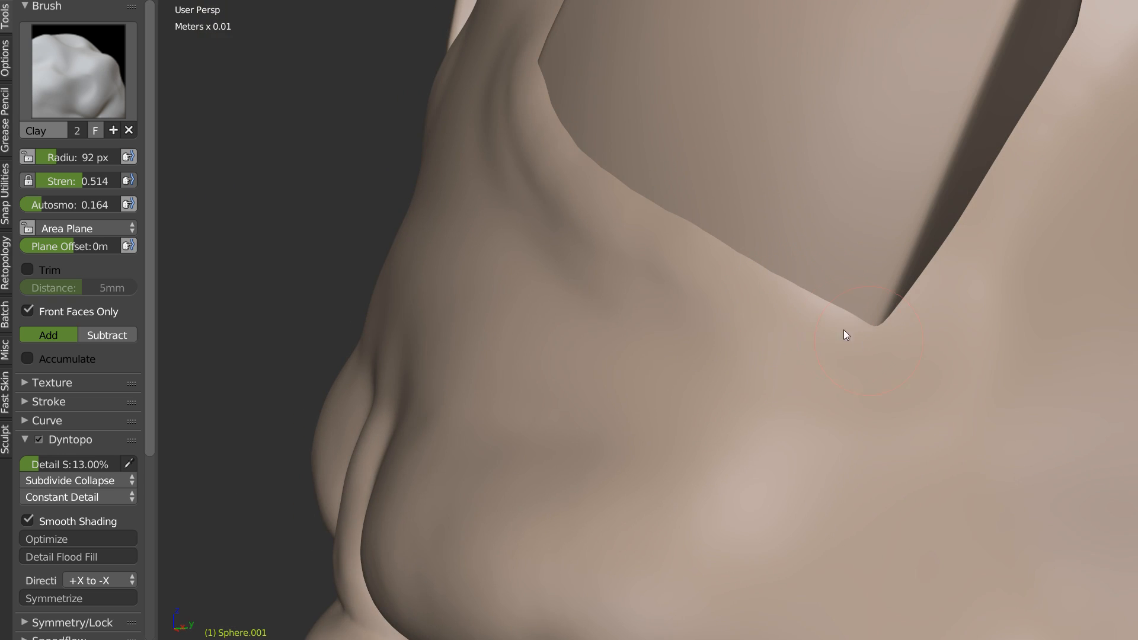
pyautogui.moveTo(778, 298)
pyautogui.mouseDown()
pyautogui.moveTo(658, 231)
pyautogui.moveTo(892, 303)
pyautogui.mouseUp()
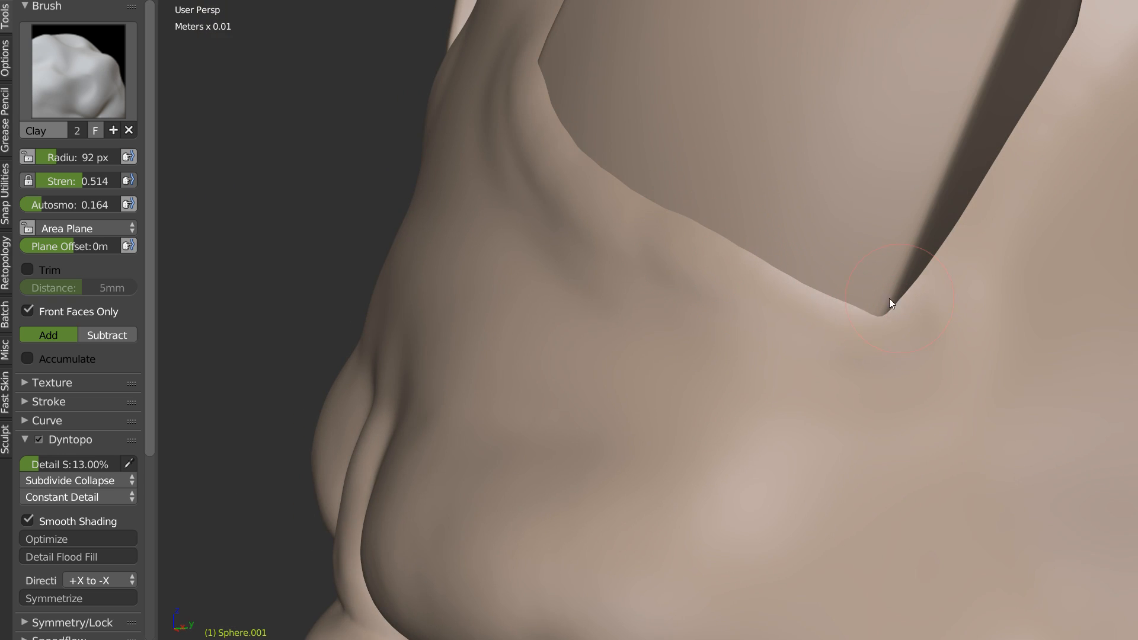
pyautogui.moveTo(986, 203)
pyautogui.mouseDown(button='middle')
pyautogui.moveTo(838, 323)
pyautogui.moveTo(894, 261)
pyautogui.mouseUp(button='middle')
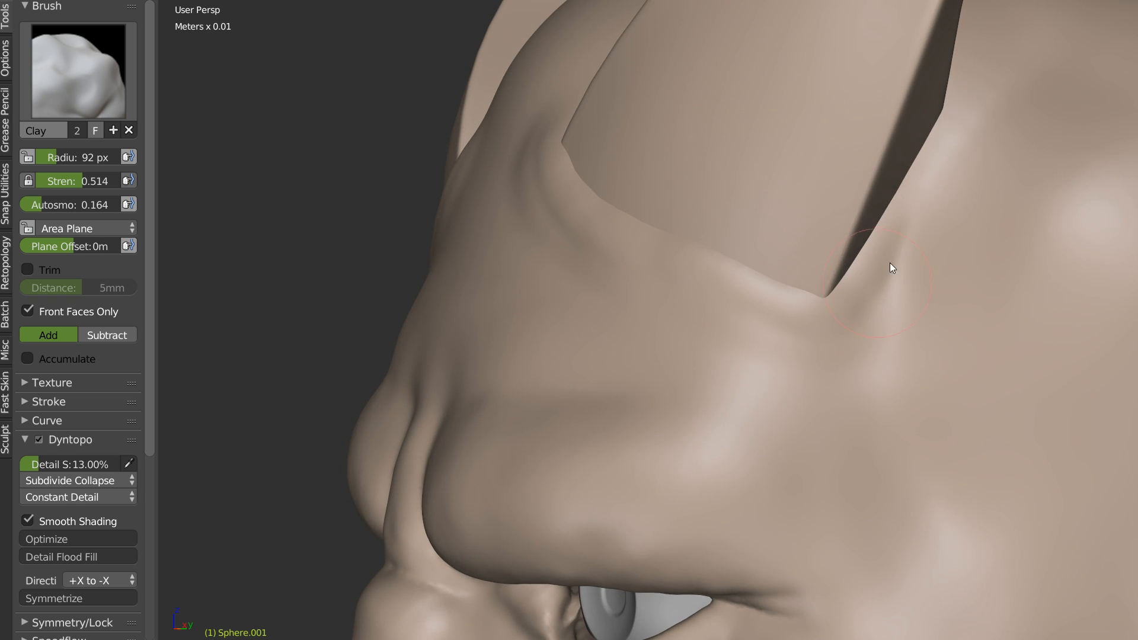
pyautogui.moveTo(934, 153)
pyautogui.mouseDown()
pyautogui.moveTo(877, 297)
pyautogui.moveTo(809, 318)
pyautogui.mouseUp()
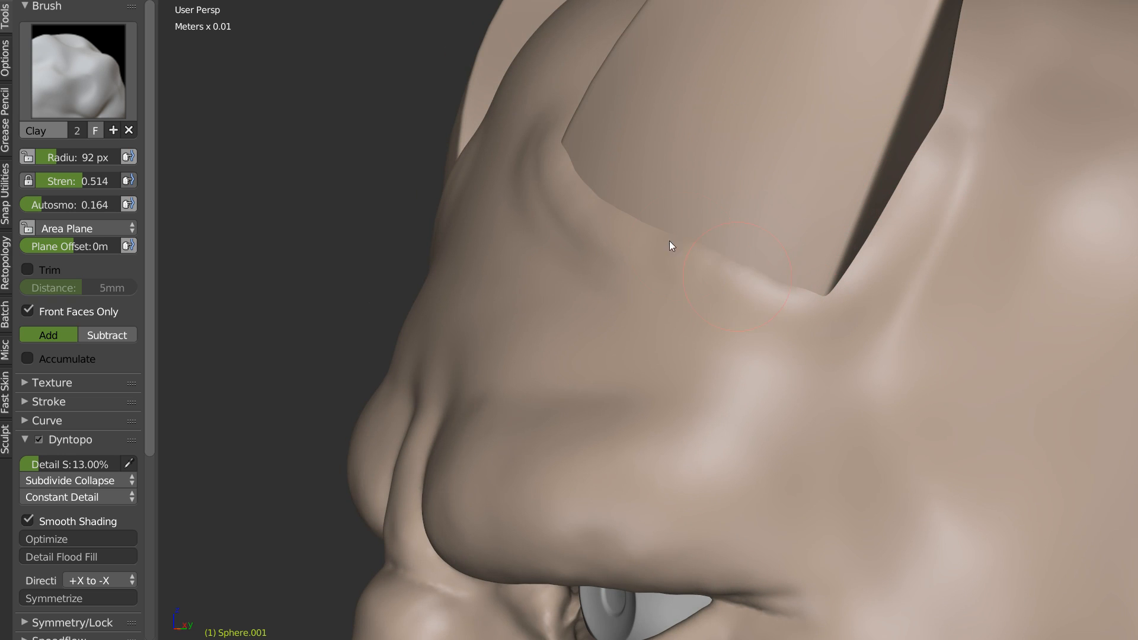
# Step: Smooth the forehead skin beside the horns' inner bases and return to the Clay brush
pyautogui.moveTo(582, 191)
pyautogui.mouseDown(button='middle')
pyautogui.moveTo(656, 193)
pyautogui.moveTo(623, 203)
pyautogui.mouseUp(button='middle')
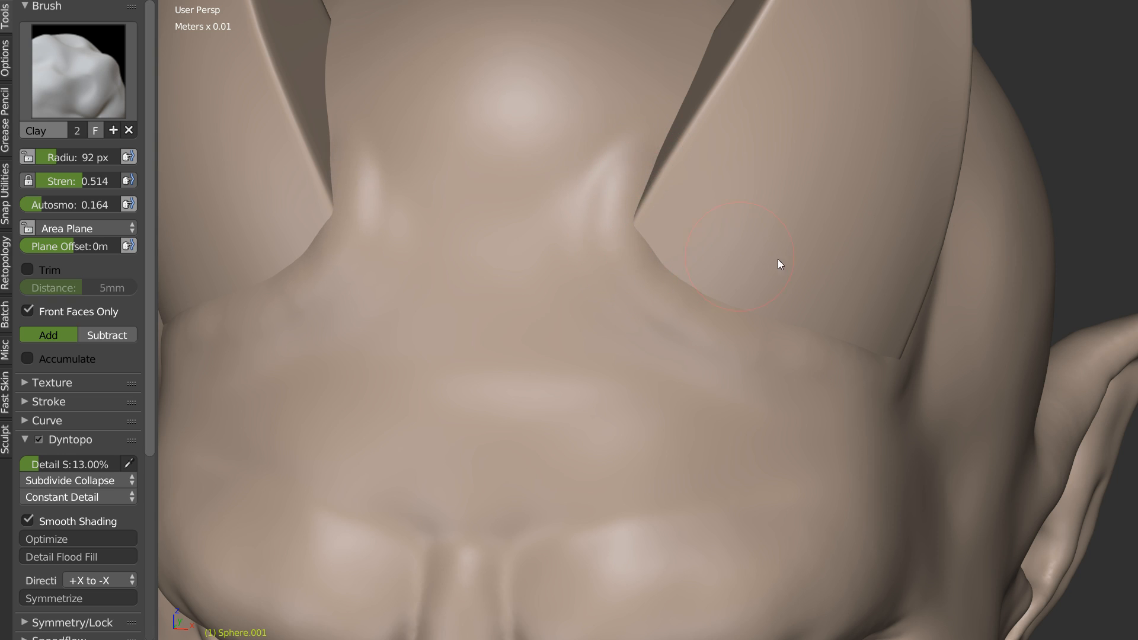
pyautogui.scroll(-5, 705, 263)
pyautogui.scroll(4, 712, 261)
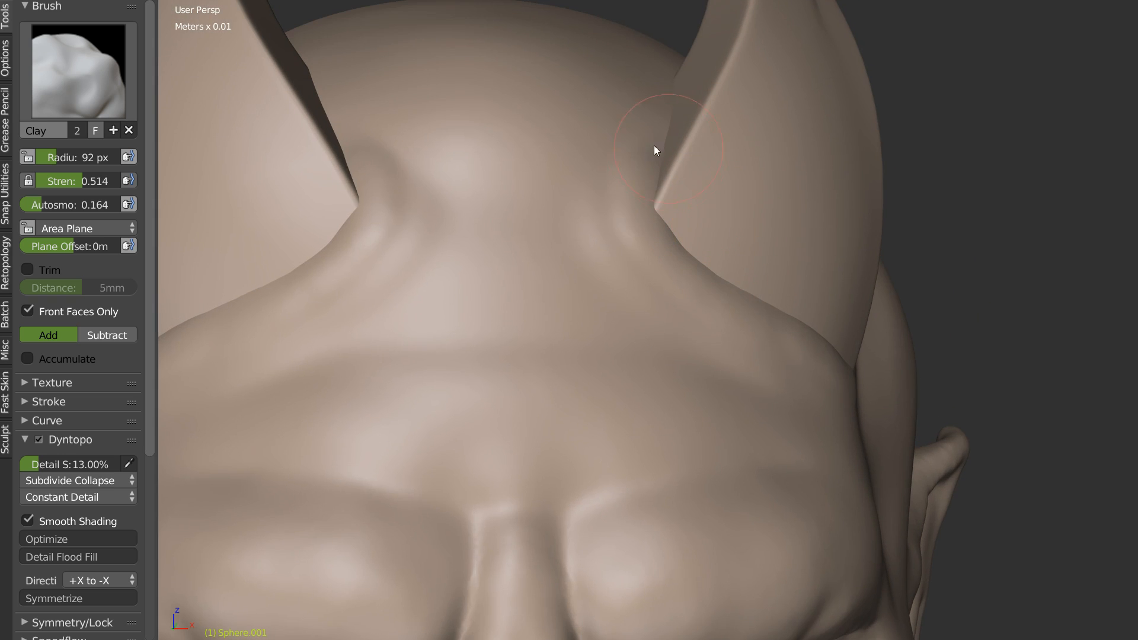
pyautogui.scroll(-4, 537, 152)
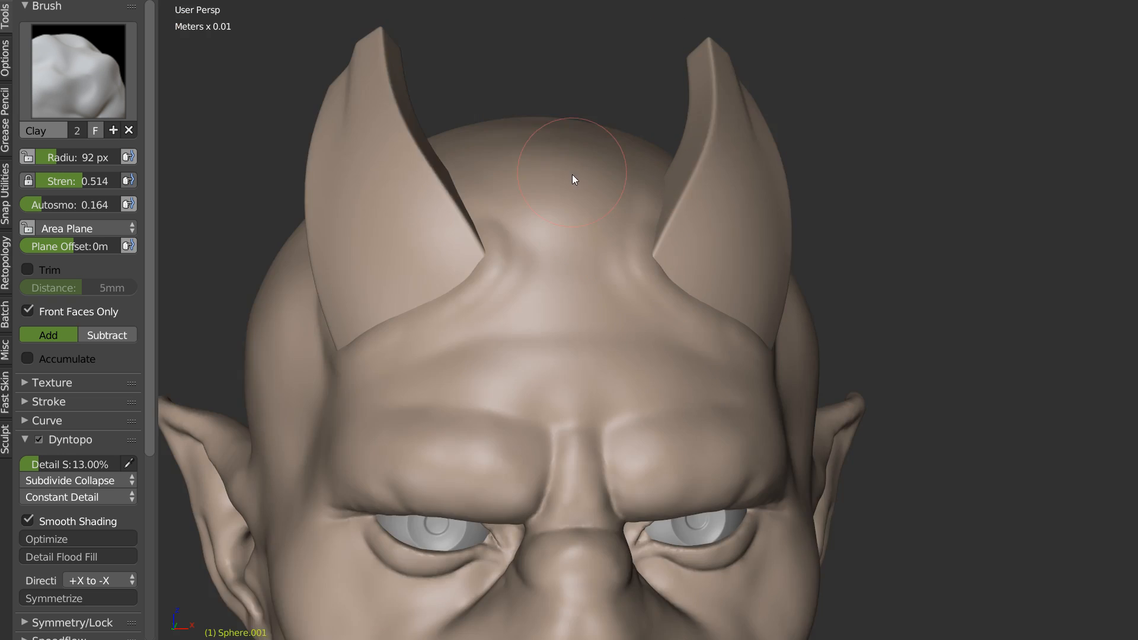
pyautogui.scroll(3, 594, 224)
pyautogui.press('s')
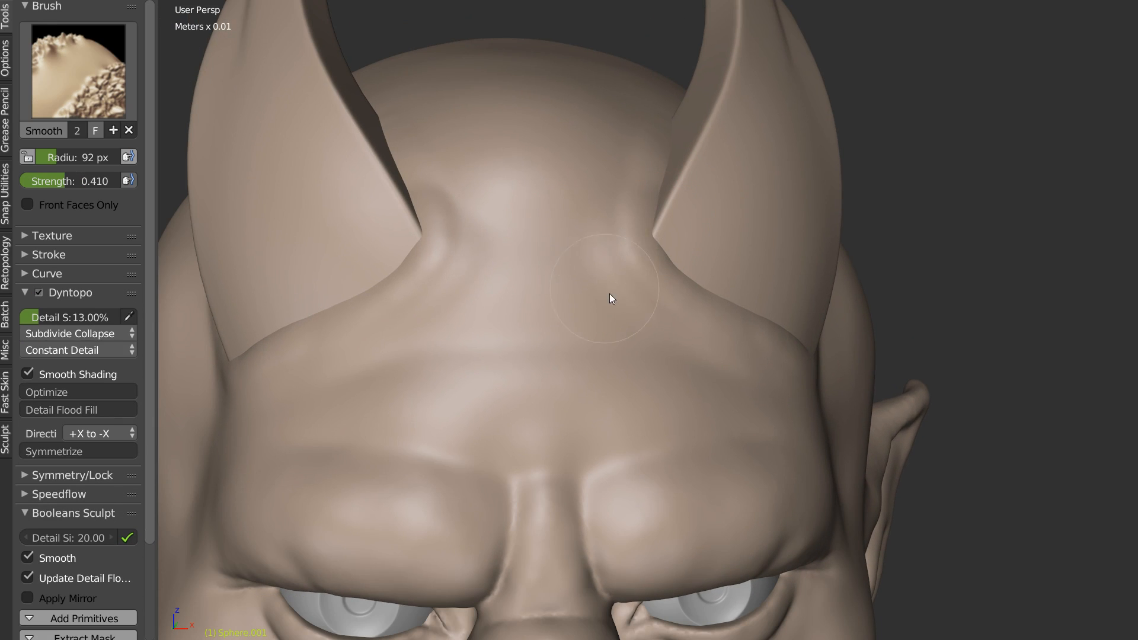
pyautogui.press('c')
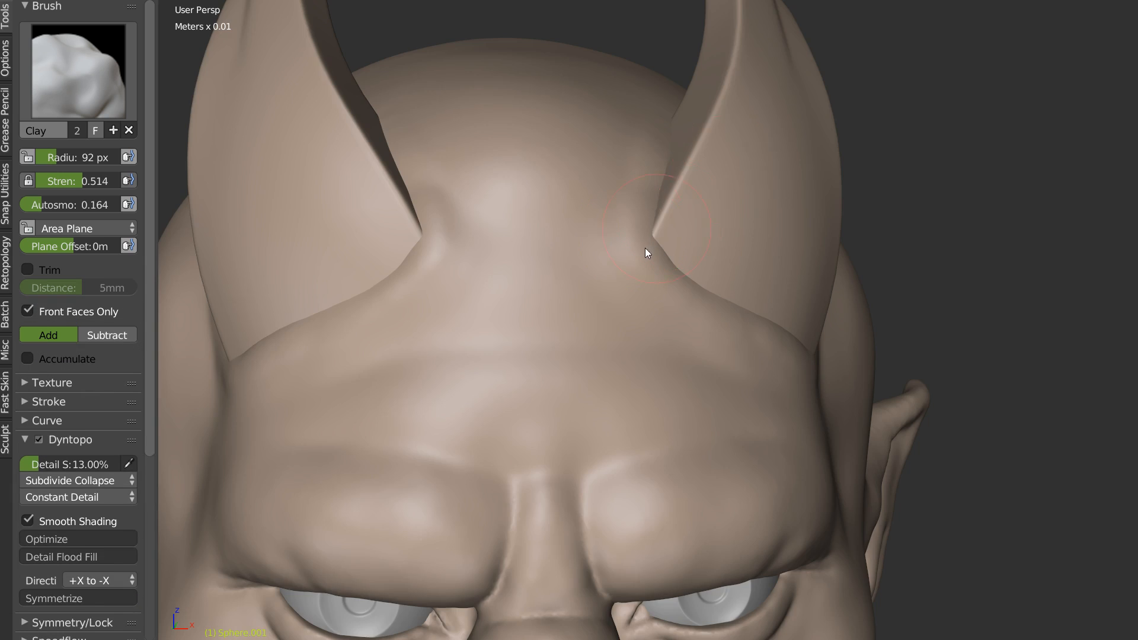
# Step: Build up the skin behind the horn's outer lower corner with the Clay brush at 88 px radius
pyautogui.scroll(-3, 645, 252)
pyautogui.press('f')
pyautogui.click(579, 229)
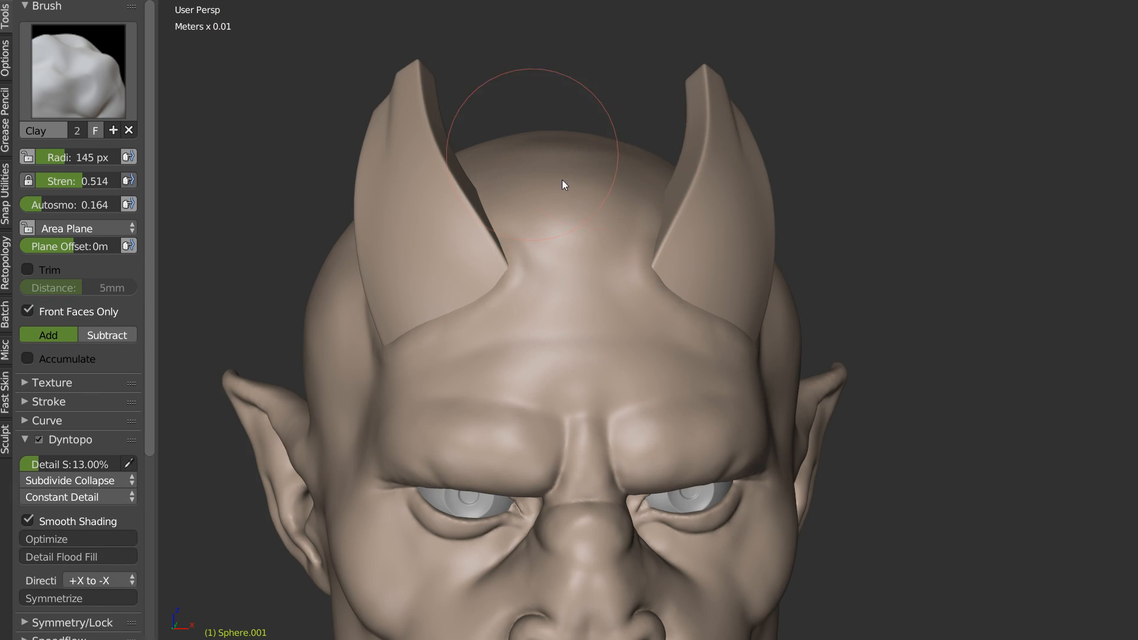
pyautogui.keyDown('shift'); pyautogui.moveTo(625, 222); pyautogui.dragTo(652, 182, button='middle'); pyautogui.keyUp('shift')
pyautogui.scroll(-4, 649, 238)
pyautogui.moveTo(647, 300)
pyautogui.mouseDown(button='middle')
pyautogui.moveTo(661, 266)
pyautogui.moveTo(708, 220)
pyautogui.moveTo(691, 241)
pyautogui.mouseUp(button='middle')
pyautogui.scroll(5, 692, 240)
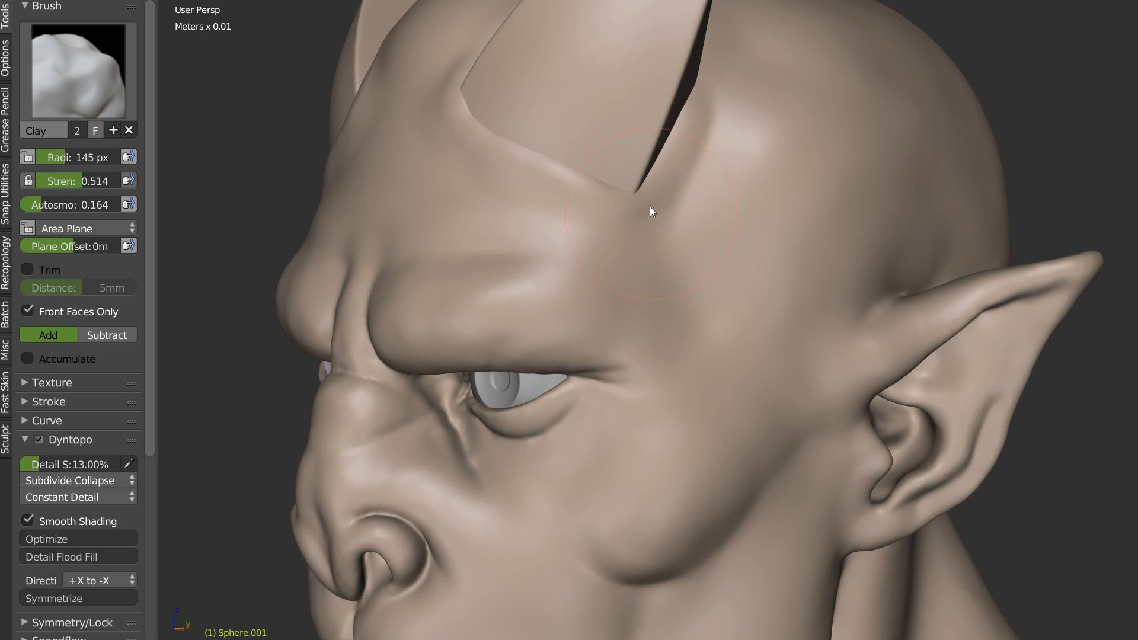
pyautogui.press('f')
pyautogui.click(597, 194)
pyautogui.moveTo(687, 107)
pyautogui.mouseDown()
pyautogui.moveTo(732, 100)
pyautogui.moveTo(716, 161)
pyautogui.mouseUp()
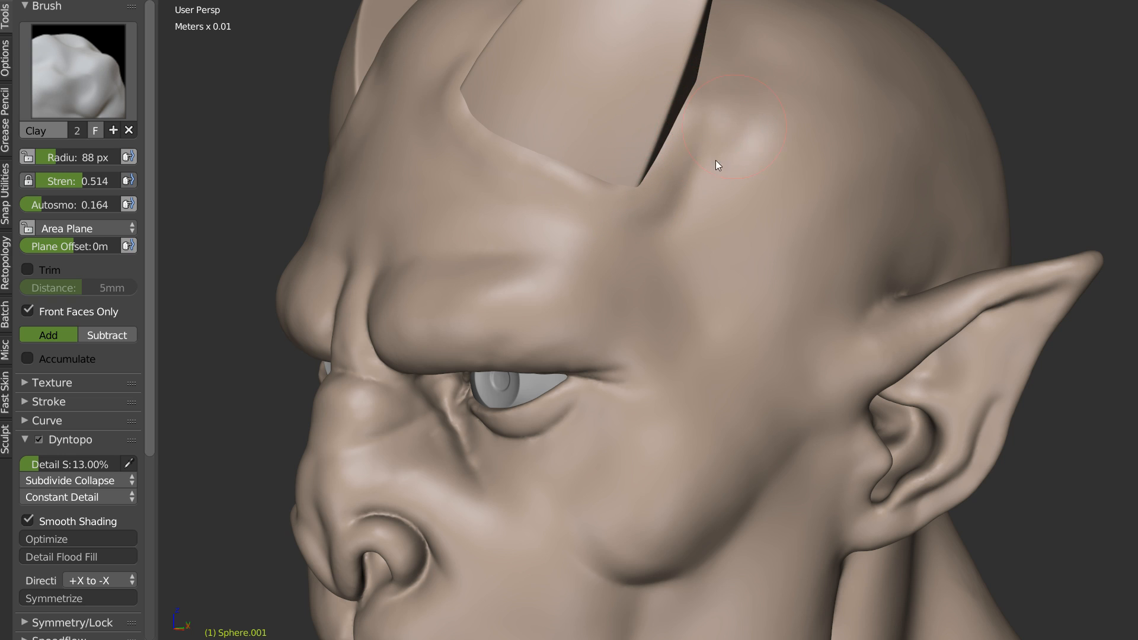
# Step: Carve a fold beside the horn's inner front base with the 88 px Crease brush and soften it with Smooth
pyautogui.hotkey('shift', 'c')
pyautogui.scroll(4, 697, 163)
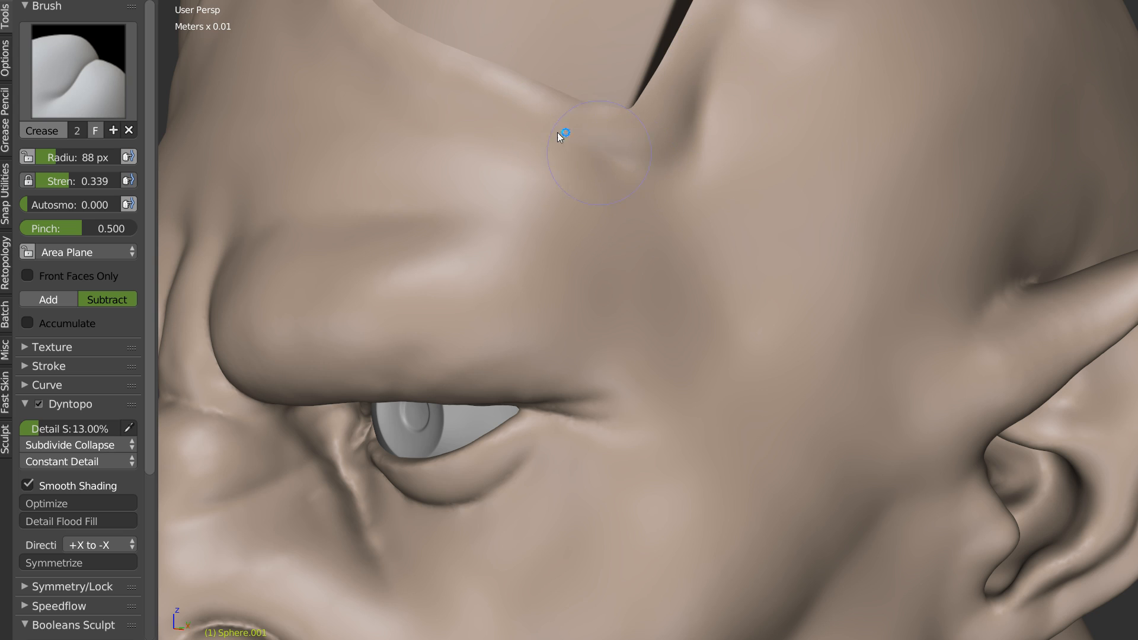
pyautogui.keyDown('shift'); pyautogui.moveTo(584, 124); pyautogui.dragTo(730, 302, button='middle'); pyautogui.keyUp('shift')
pyautogui.moveTo(478, 186); pyautogui.dragTo(491, 188, button='middle')
pyautogui.moveTo(462, 130); pyautogui.dragTo(486, 204)
pyautogui.moveTo(475, 204); pyautogui.dragTo(595, 240, button='middle')
pyautogui.press('s')
pyautogui.moveTo(526, 204); pyautogui.dragTo(514, 208)
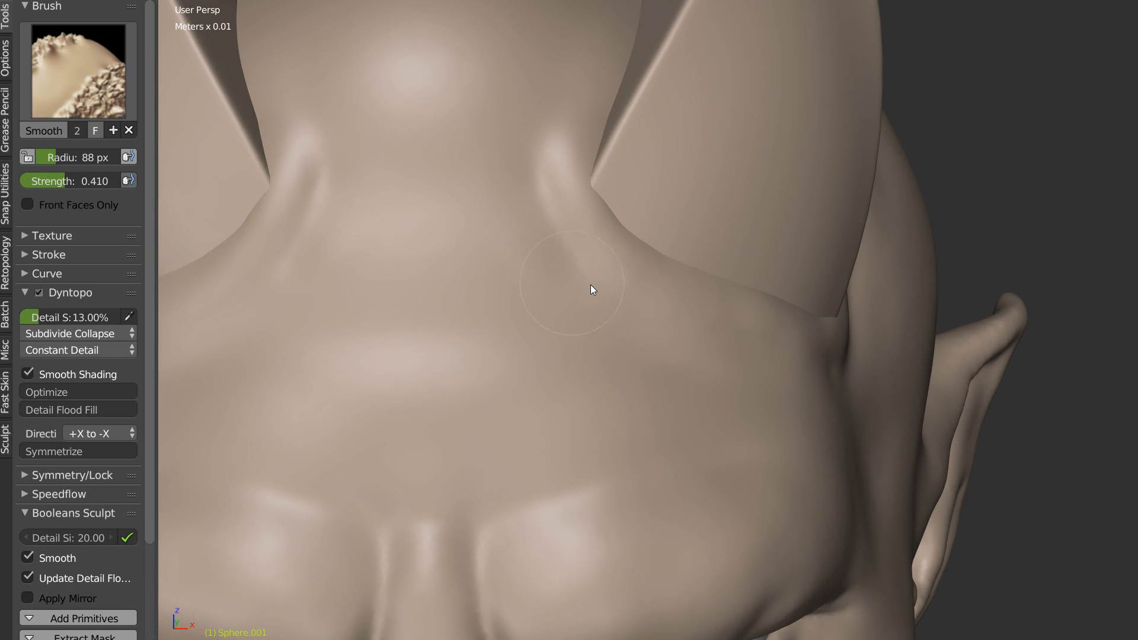
# Step: Crease a horizontal wrinkle across the forehead below the horn and blend it with the Smooth brush
pyautogui.hotkey('shift', 'c')
pyautogui.moveTo(701, 122)
pyautogui.mouseDown(button='middle')
pyautogui.moveTo(564, 238)
pyautogui.moveTo(600, 146)
pyautogui.moveTo(598, 219)
pyautogui.mouseUp(button='middle')
pyautogui.scroll(2, 596, 215)
pyautogui.moveTo(480, 122); pyautogui.dragTo(404, 122)
pyautogui.press('s')
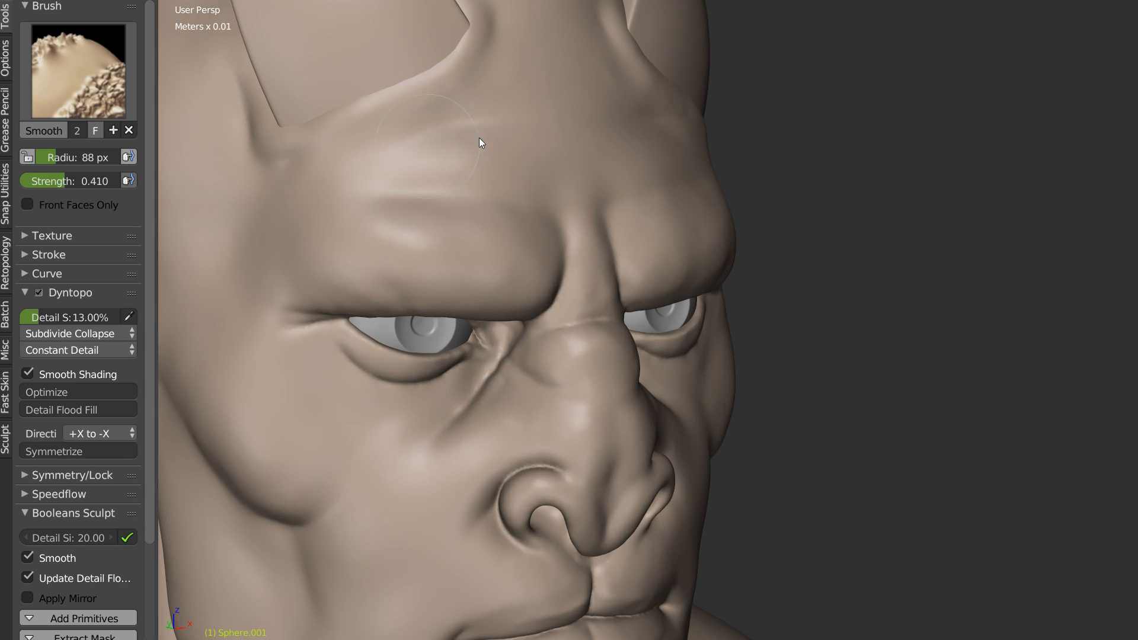
# Step: Blend the forehead near the horn's inner base and crease the skin below the horn's outer lower corner
pyautogui.press('c')
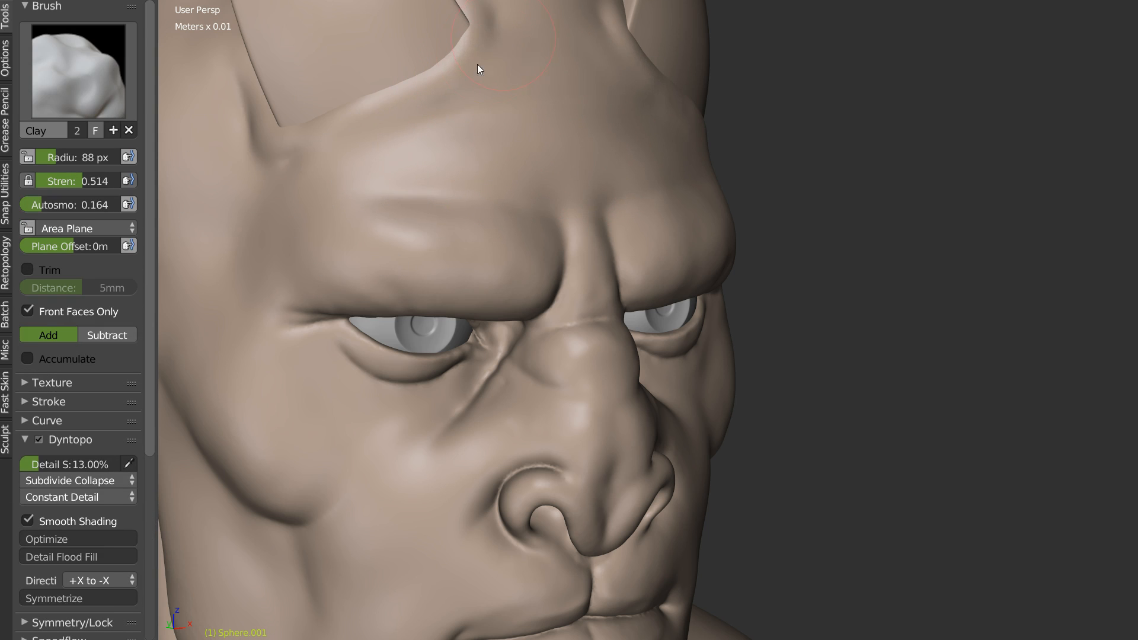
pyautogui.press('s')
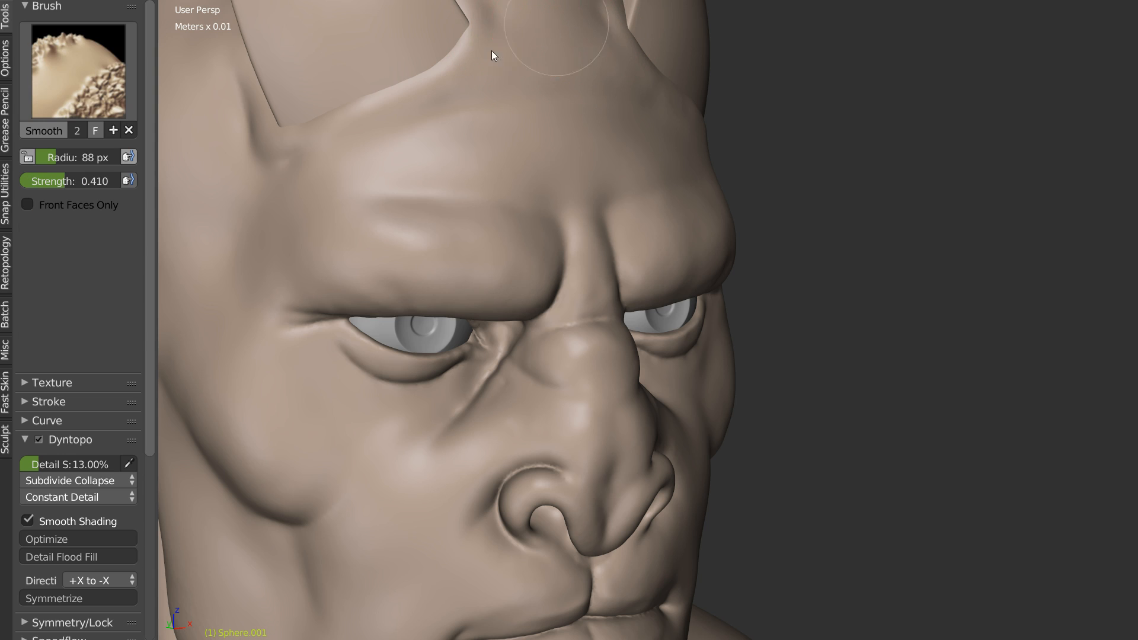
pyautogui.hotkey('shift', 'c')
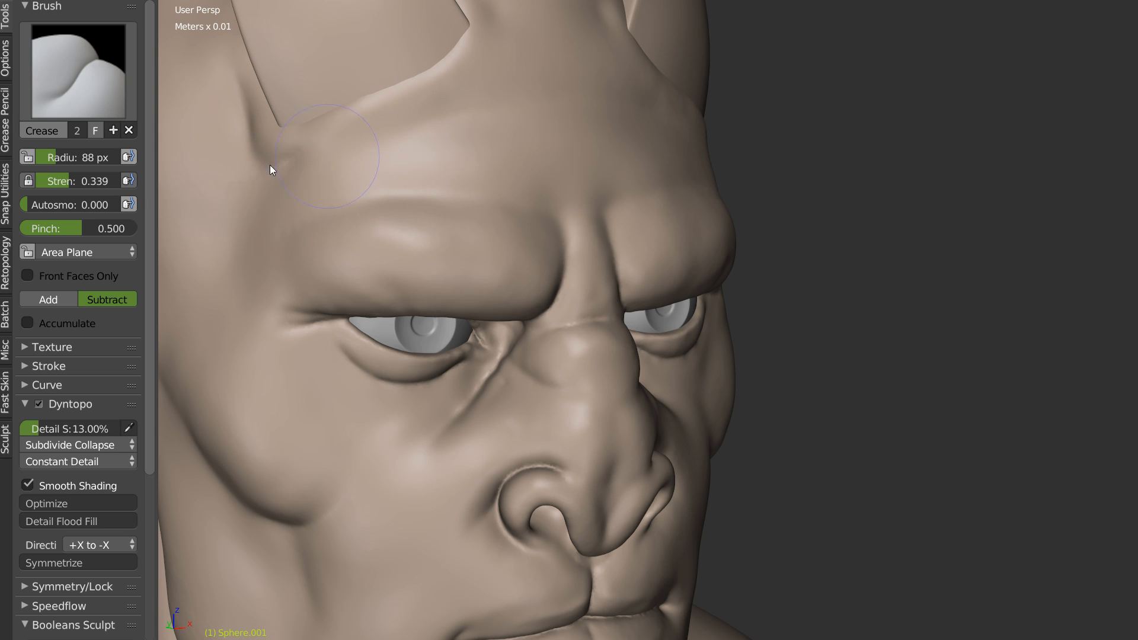
pyautogui.moveTo(242, 132)
pyautogui.mouseDown()
pyautogui.moveTo(247, 224)
pyautogui.moveTo(261, 233)
pyautogui.mouseUp()
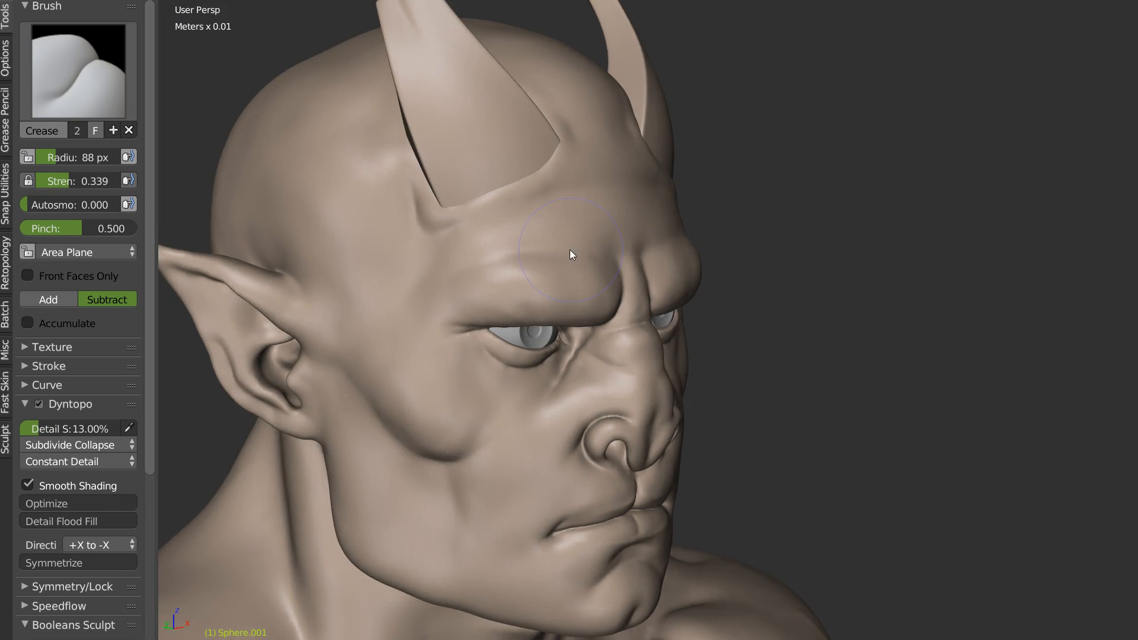
# Step: Smooth the outer half of the brow ridge above the eye with the Smooth brush
pyautogui.scroll(4, 570, 250)
pyautogui.press('s')
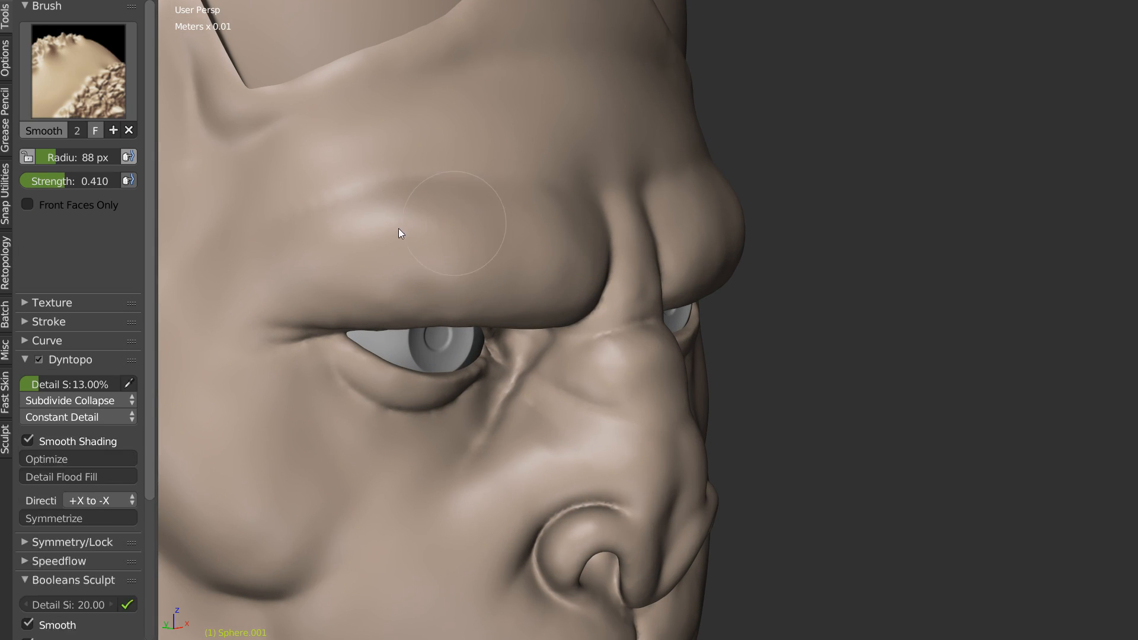
pyautogui.keyDown('shift'); pyautogui.moveTo(374, 253); pyautogui.dragTo(403, 242); pyautogui.keyUp('shift')
pyautogui.moveTo(424, 234)
pyautogui.mouseDown(button='middle')
pyautogui.moveTo(475, 218)
pyautogui.moveTo(457, 232)
pyautogui.mouseUp(button='middle')
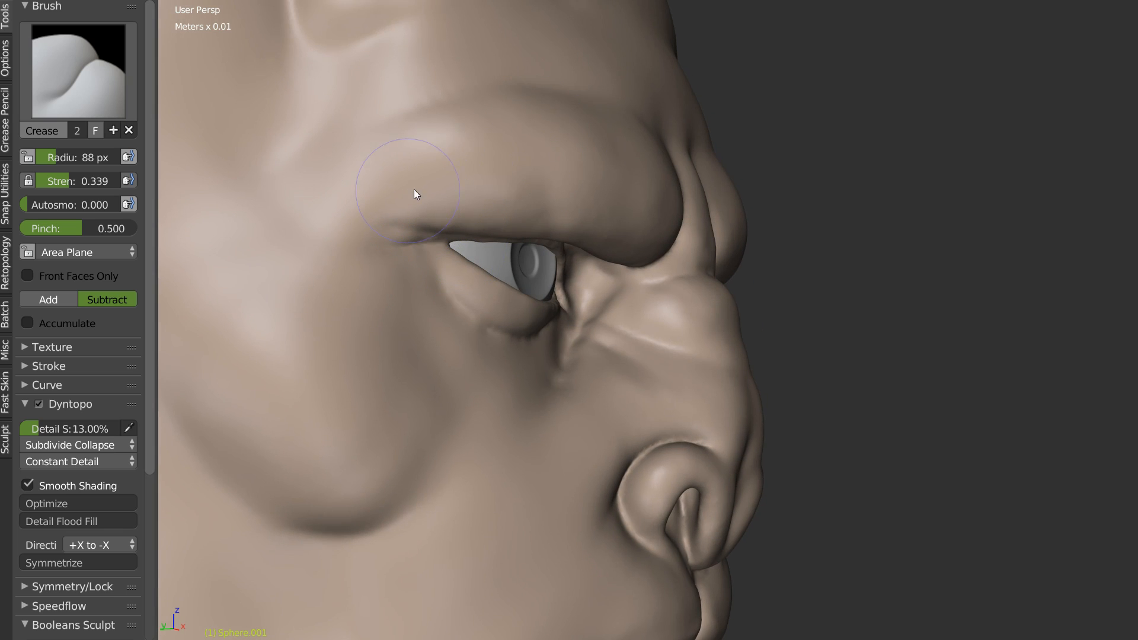
# Step: Set the Crease brush's Autosmooth to 0.280, then shape and smooth the outer brow above the eye
pyautogui.rightClick(445, 202)
pyautogui.moveTo(417, 302); pyautogui.dragTo(441, 296)
pyautogui.moveTo(401, 194)
pyautogui.mouseDown()
pyautogui.moveTo(490, 172)
pyautogui.moveTo(579, 173)
pyautogui.mouseUp()
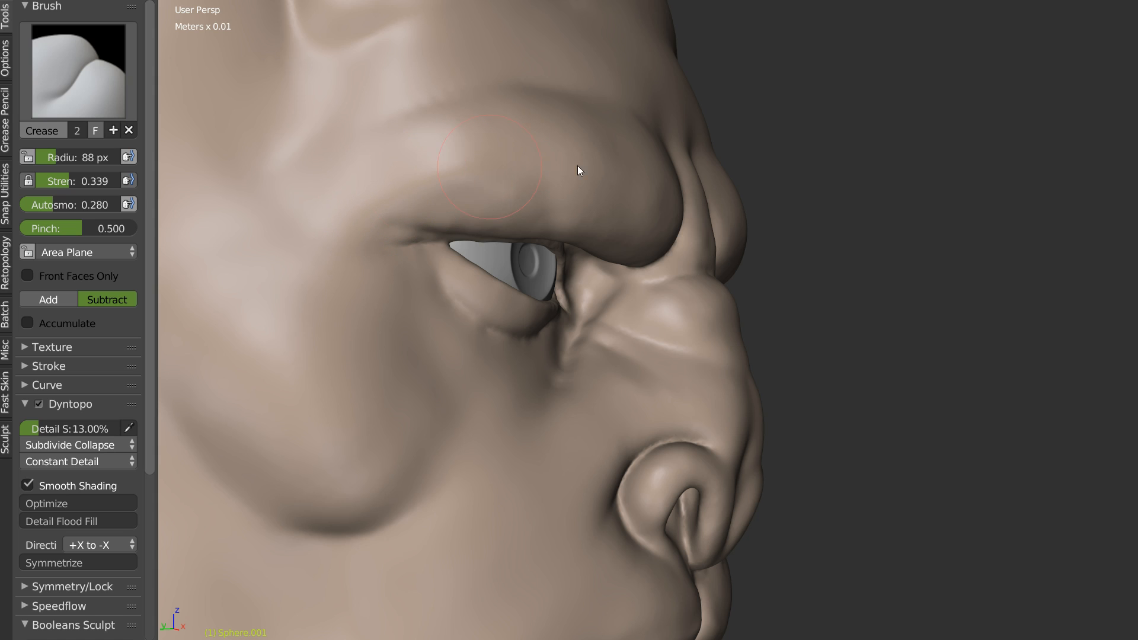
pyautogui.press('shift')
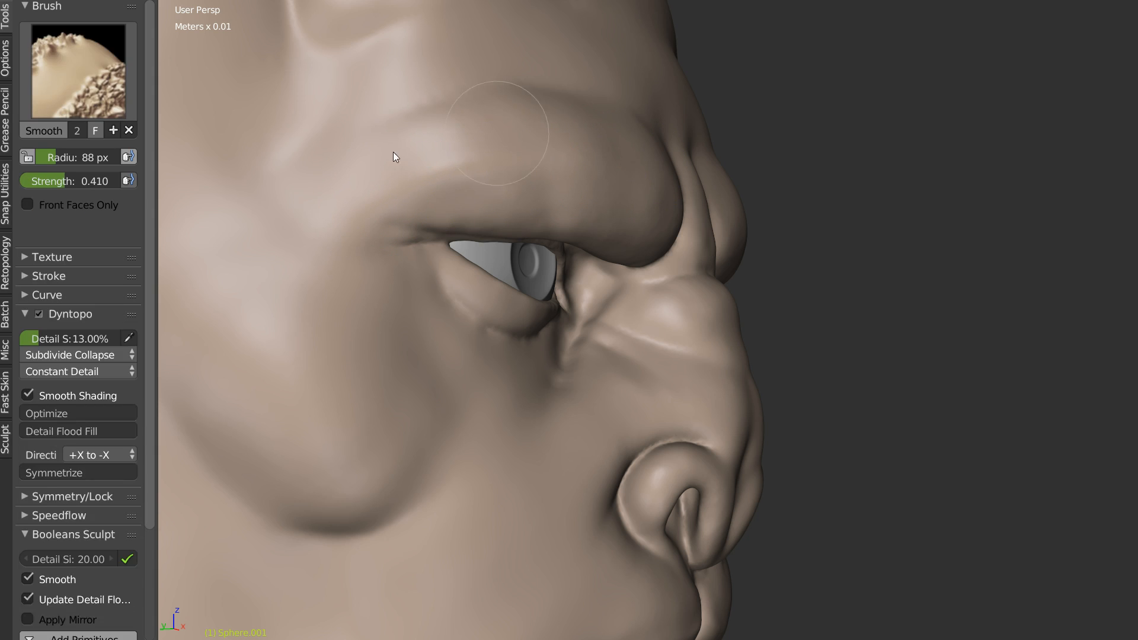
pyautogui.press('shift')
pyautogui.moveTo(530, 199)
pyautogui.keyDown('shift'); pyautogui.mouseDown()
pyautogui.moveTo(424, 193)
pyautogui.moveTo(509, 185)
pyautogui.mouseUp(); pyautogui.keyUp('shift')
# Step: Smooth the underside of the brow above the eye's outer corner
pyautogui.moveTo(552, 184)
pyautogui.mouseDown(button='middle')
pyautogui.moveTo(477, 187)
pyautogui.moveTo(545, 201)
pyautogui.mouseUp(button='middle')
pyautogui.scroll(3, 686, 255)
pyautogui.moveTo(723, 225); pyautogui.dragTo(753, 180, button='middle')
pyautogui.moveTo(648, 186)
pyautogui.mouseDown(button='middle')
pyautogui.moveTo(658, 174)
pyautogui.moveTo(637, 203)
pyautogui.mouseUp(button='middle')
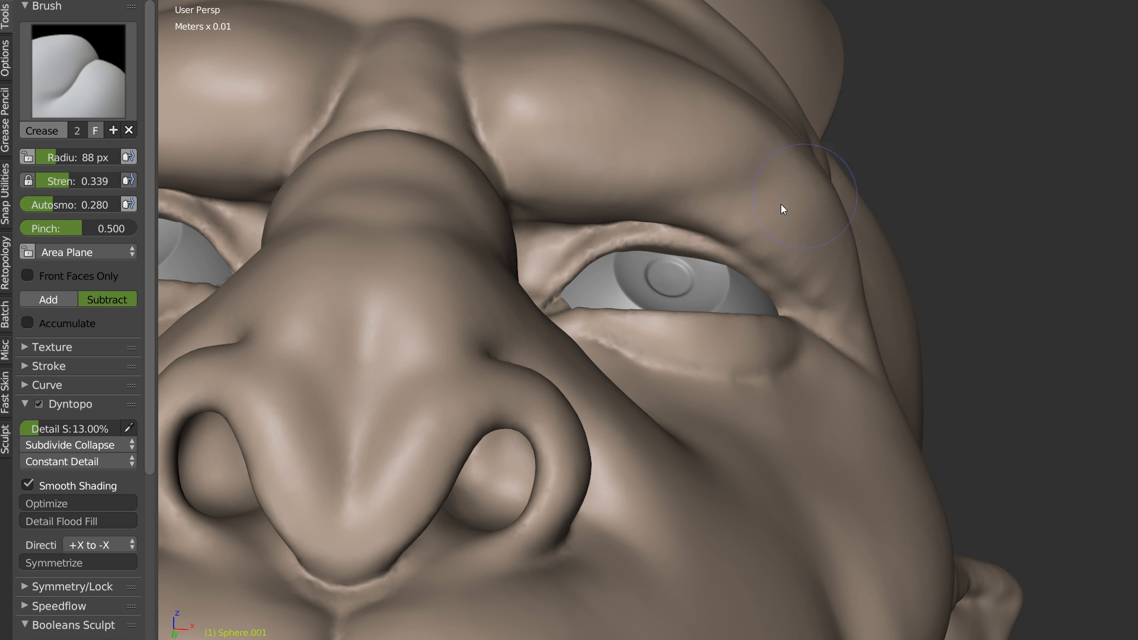
pyautogui.moveTo(789, 258)
pyautogui.keyDown('shift'); pyautogui.mouseDown()
pyautogui.moveTo(831, 269)
pyautogui.moveTo(815, 264)
pyautogui.mouseUp(); pyautogui.keyUp('shift')
pyautogui.moveTo(816, 252); pyautogui.dragTo(767, 281, button='middle')
pyautogui.scroll(2, 830, 238)
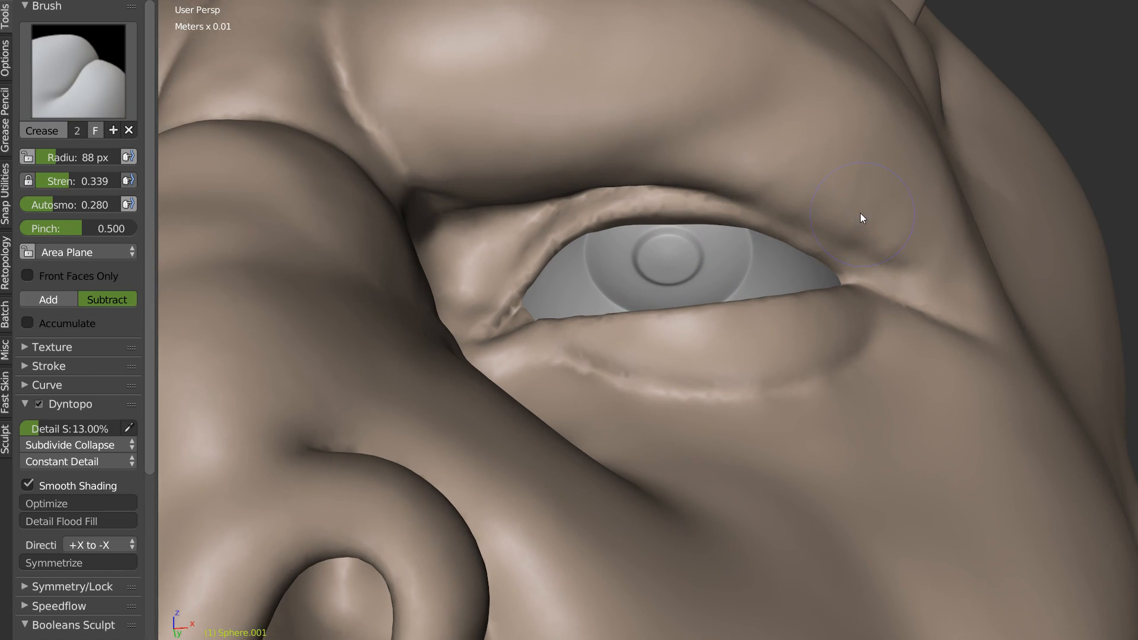
pyautogui.moveTo(860, 212); pyautogui.dragTo(834, 210, button='middle')
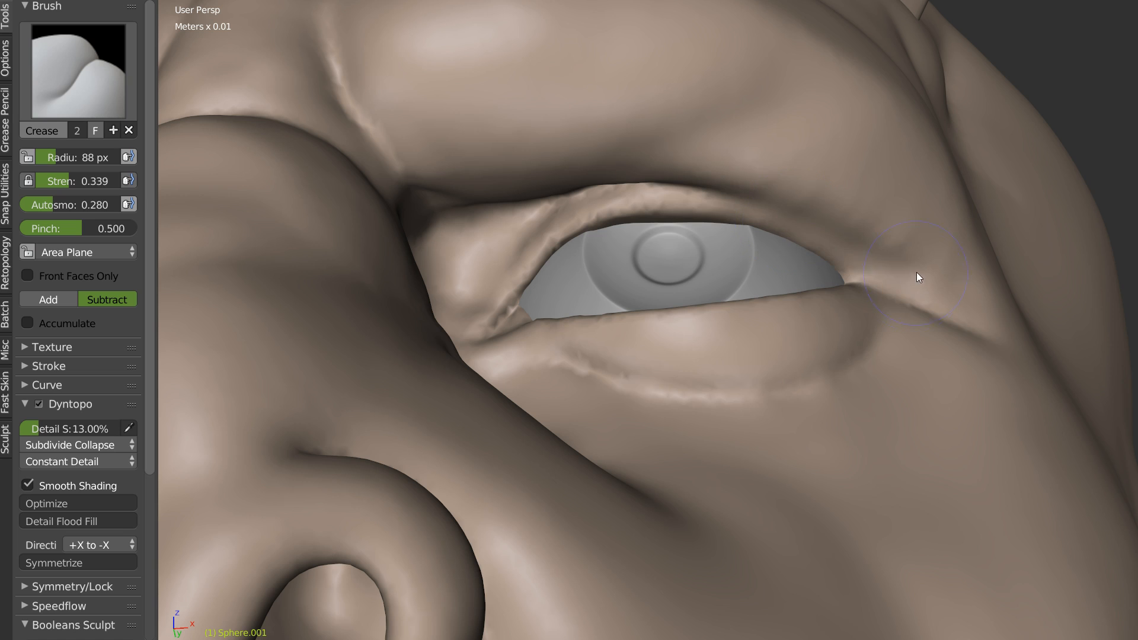
# Step: Set the Crease brush's Autosmooth to 0.000 and smooth the outer end of the brow
pyautogui.rightClick(843, 262)
pyautogui.moveTo(808, 362); pyautogui.dragTo(762, 358)
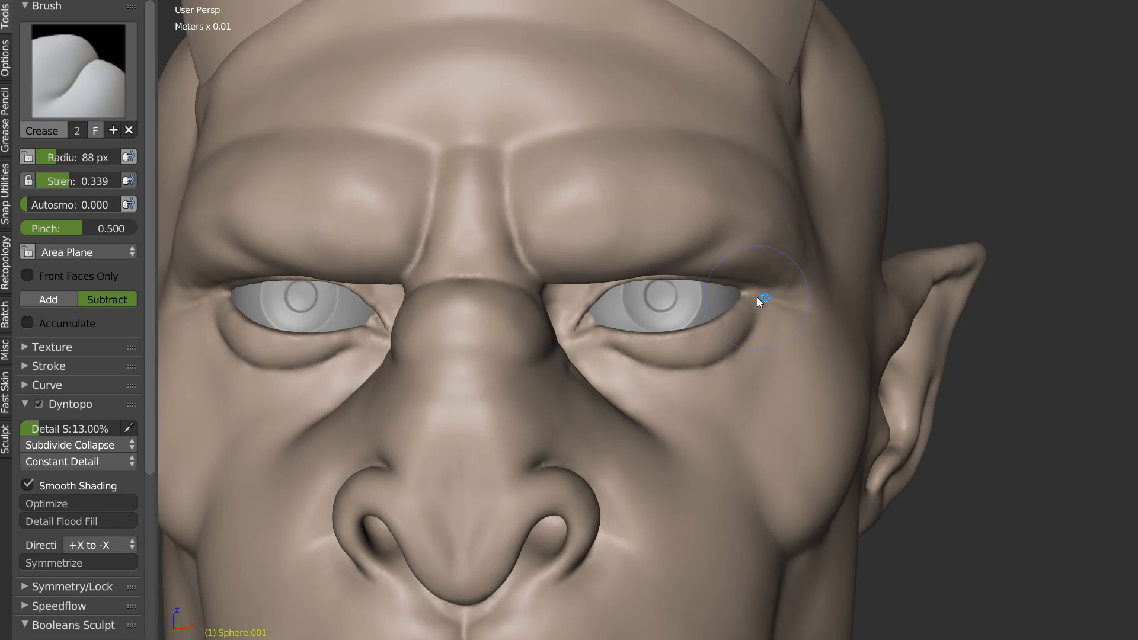
pyautogui.press('s')
pyautogui.moveTo(755, 249)
pyautogui.keyDown('shift'); pyautogui.mouseDown()
pyautogui.moveTo(690, 263)
pyautogui.moveTo(744, 260)
pyautogui.moveTo(733, 261)
pyautogui.mouseUp(); pyautogui.keyUp('shift')
pyautogui.moveTo(648, 238)
pyautogui.mouseDown(button='middle')
pyautogui.moveTo(664, 235)
pyautogui.moveTo(654, 232)
pyautogui.mouseUp(button='middle')
# Step: Build up the inner end of the brow with the 88 px Clay brush and smooth the skin between the brows
pyautogui.press('w')
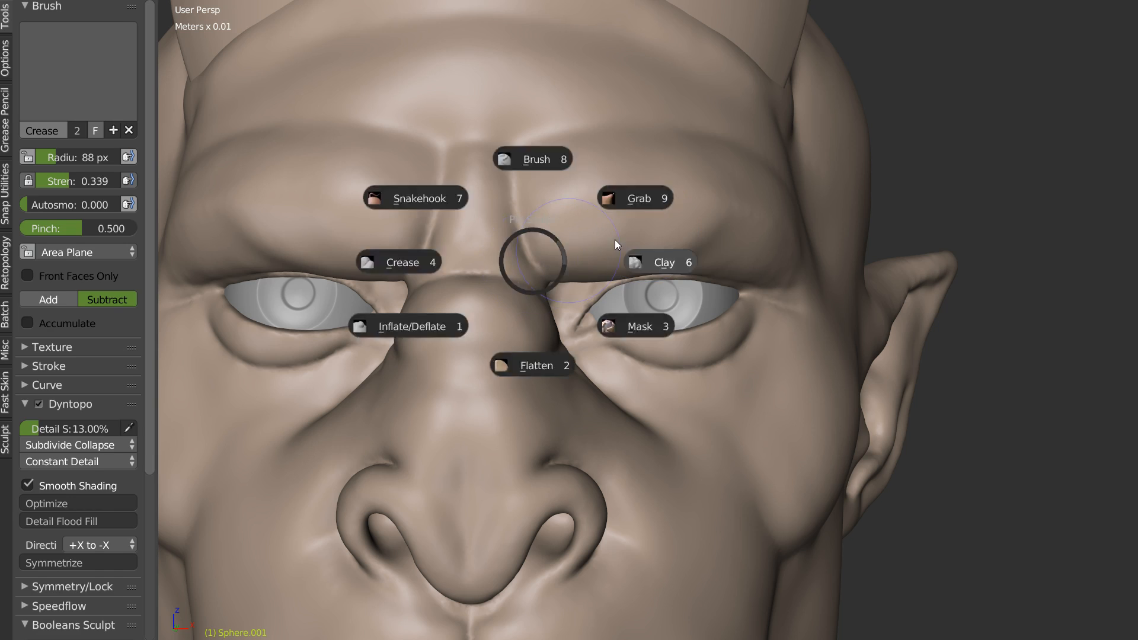
pyautogui.click(615, 240)
pyautogui.scroll(5, 554, 183)
pyautogui.keyDown('shift'); pyautogui.moveTo(455, 80); pyautogui.dragTo(512, 169, button='middle'); pyautogui.keyUp('shift')
pyautogui.moveTo(502, 106)
pyautogui.mouseDown()
pyautogui.moveTo(471, 160)
pyautogui.moveTo(498, 104)
pyautogui.mouseUp()
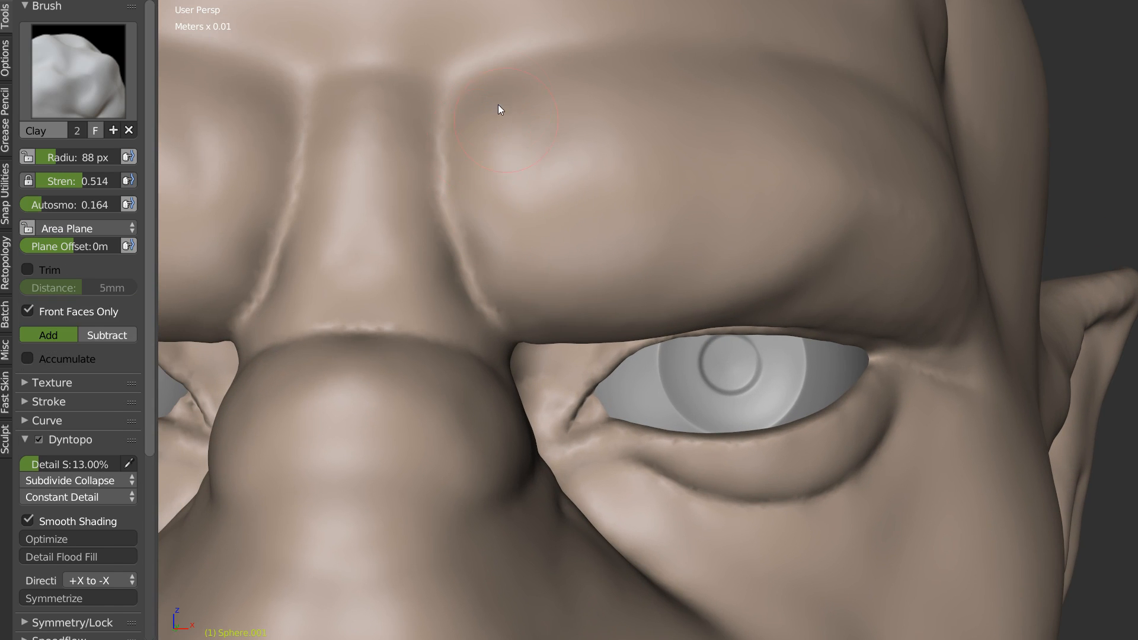
pyautogui.moveTo(536, 240)
pyautogui.mouseDown()
pyautogui.moveTo(490, 184)
pyautogui.moveTo(487, 208)
pyautogui.mouseUp()
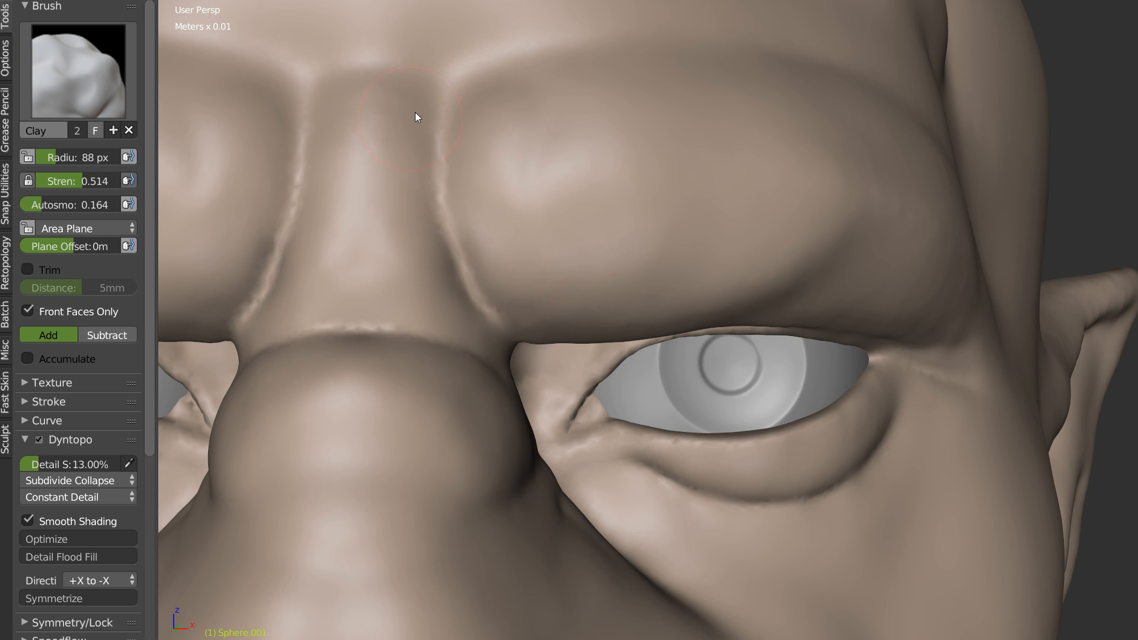
pyautogui.press('s')
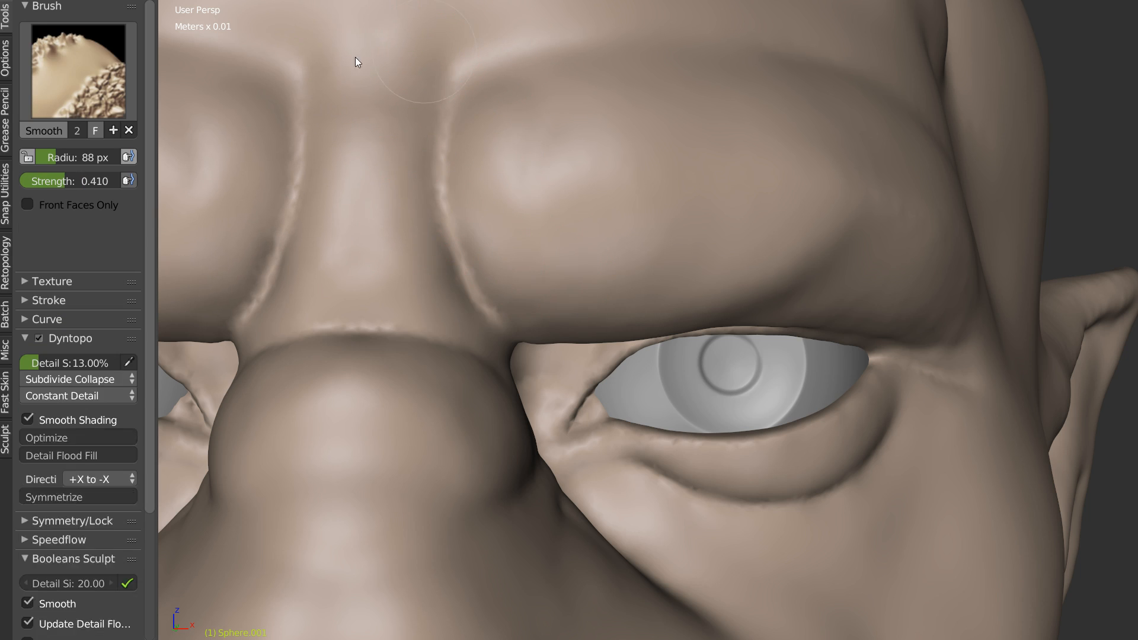
# Step: Add volume around the nose bridge and the lower inner edge of the brow with the Clay brush
pyautogui.press('c')
pyautogui.moveTo(435, 266)
pyautogui.mouseDown()
pyautogui.moveTo(470, 329)
pyautogui.moveTo(377, 302)
pyautogui.mouseUp()
pyautogui.moveTo(376, 303); pyautogui.dragTo(426, 348, button='middle')
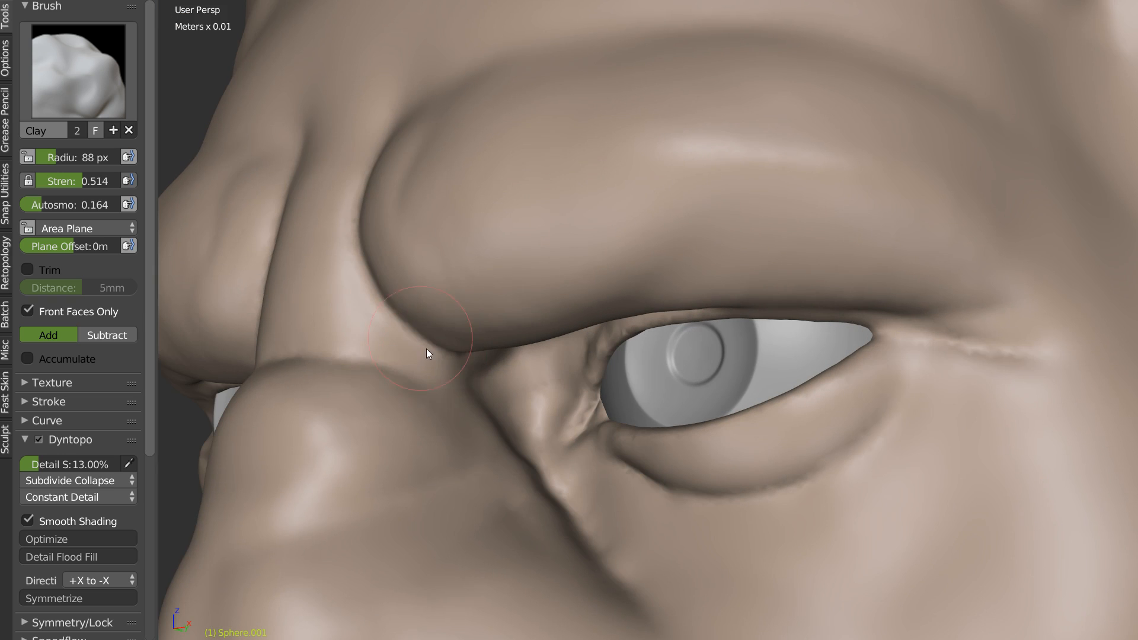
pyautogui.moveTo(501, 309)
pyautogui.mouseDown(button='middle')
pyautogui.moveTo(561, 274)
pyautogui.moveTo(442, 192)
pyautogui.mouseUp(button='middle')
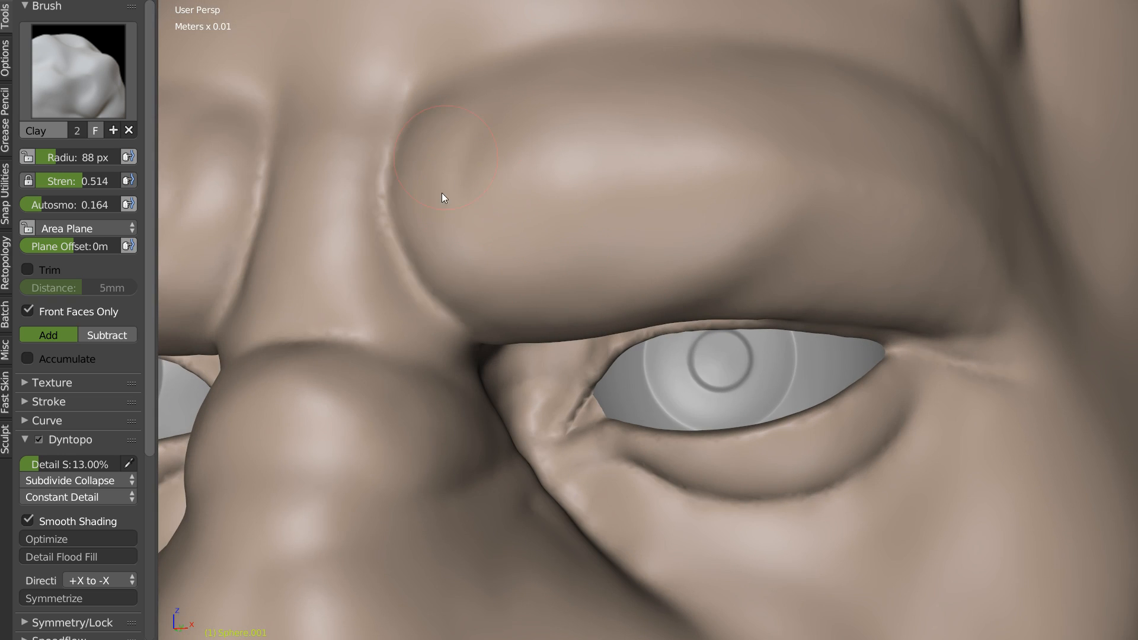
pyautogui.moveTo(596, 305)
pyautogui.mouseDown(button='middle')
pyautogui.moveTo(579, 255)
pyautogui.moveTo(406, 342)
pyautogui.mouseUp(button='middle')
# Step: Refine the fold where the inner brow meets the nose bridge with the 88 px Crease brush
pyautogui.hotkey('shift', 'c')
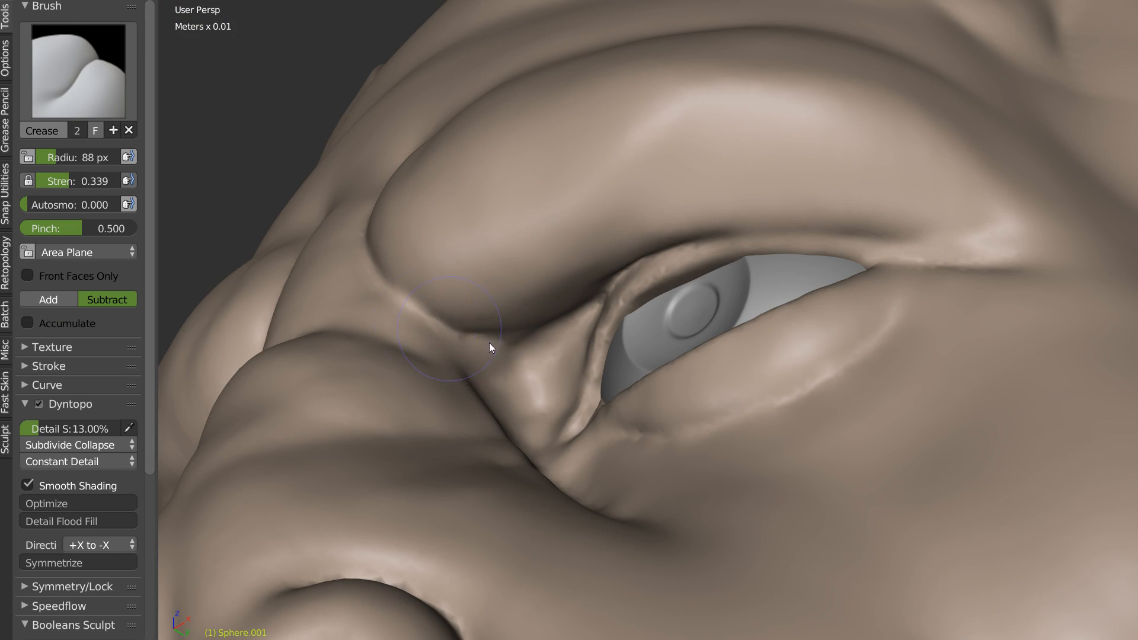
pyautogui.moveTo(538, 349); pyautogui.dragTo(572, 299, button='middle')
pyautogui.scroll(-5, 533, 355)
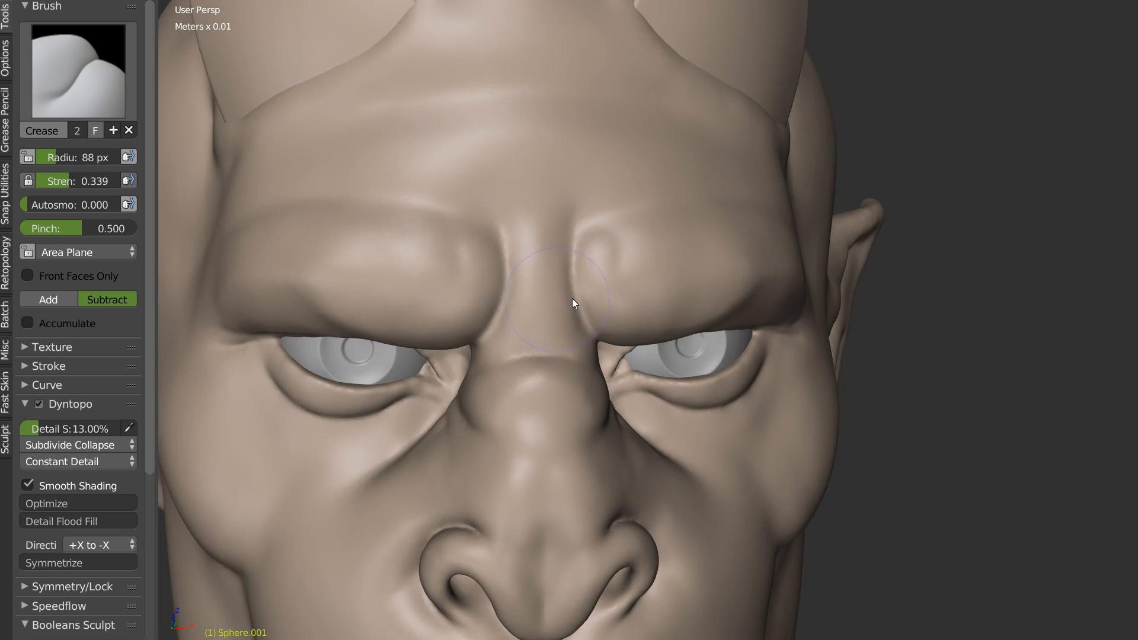
pyautogui.scroll(-4, 588, 288)
pyautogui.scroll(7, 587, 288)
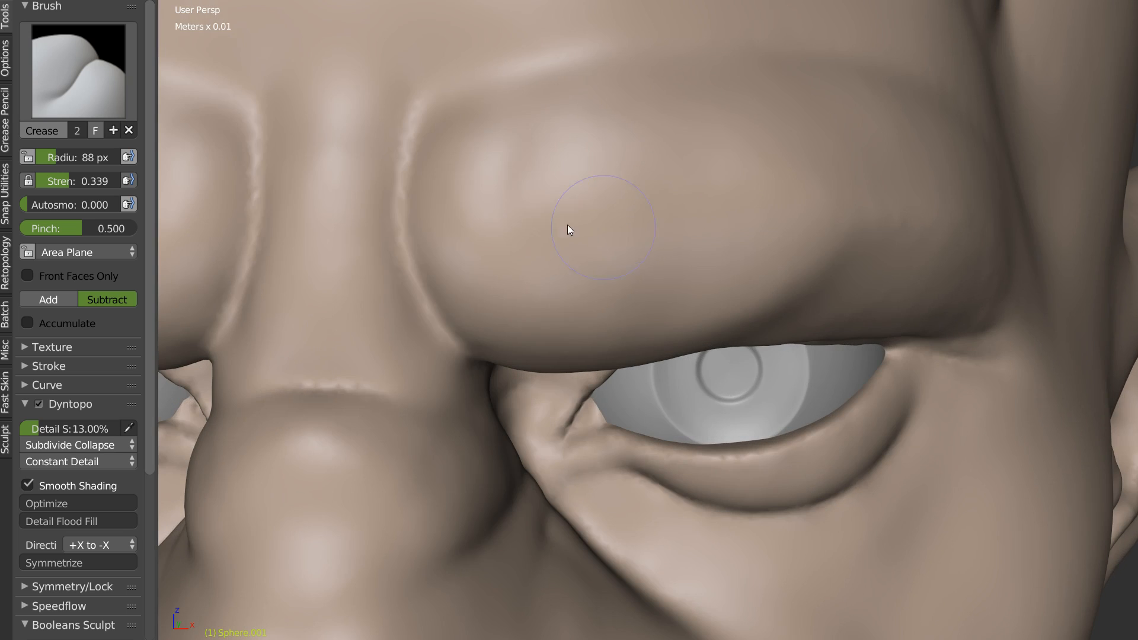
pyautogui.scroll(-4, 537, 191)
# Step: Build up the forehead above the inner brows and between them with the 88 px Clay brush, smoothing the transitions
pyautogui.press('c')
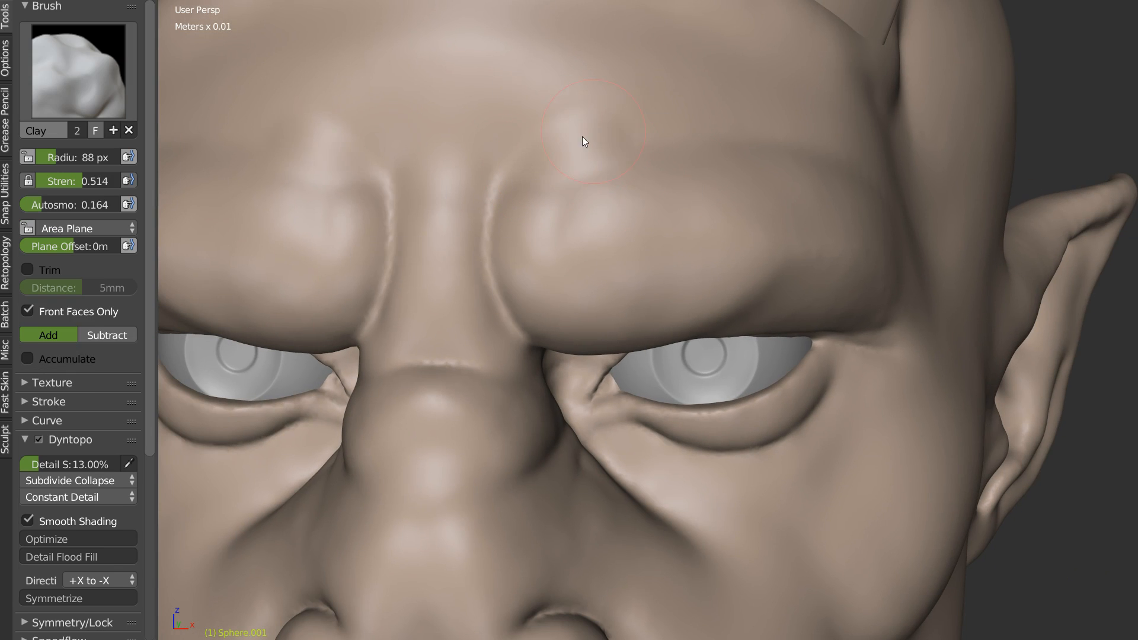
pyautogui.press('s')
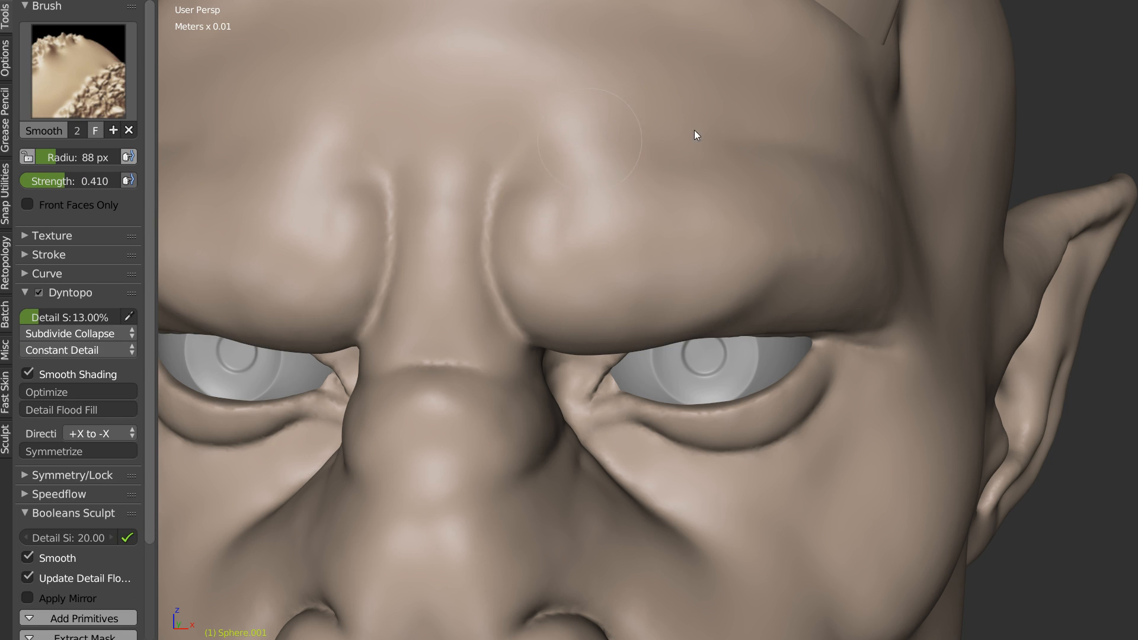
pyautogui.press('c')
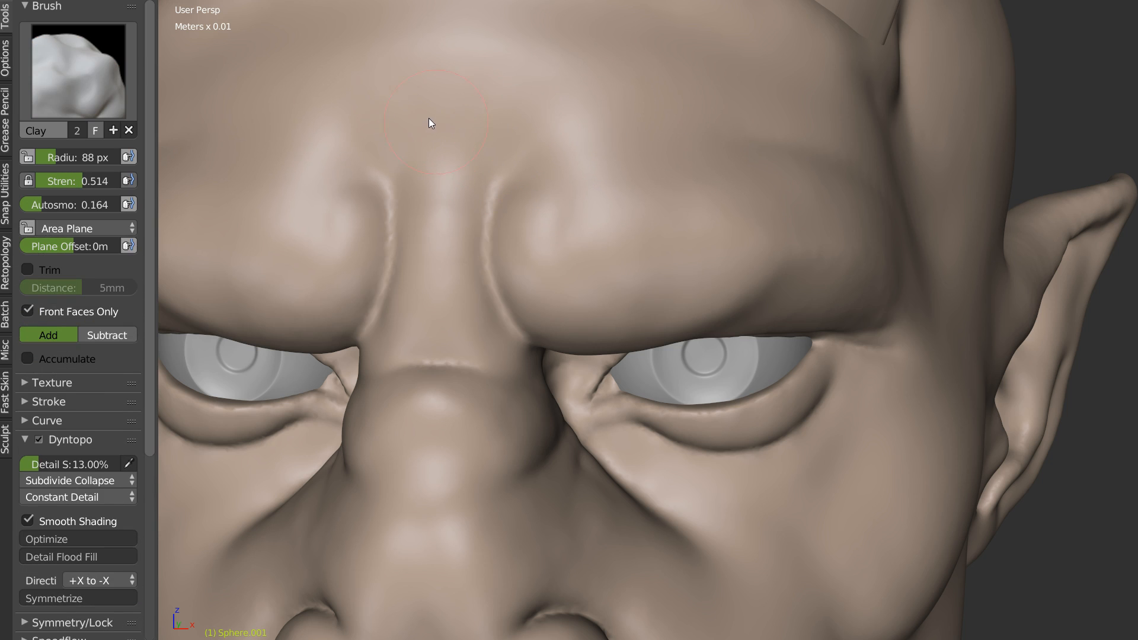
pyautogui.scroll(-2, 717, 181)
pyautogui.moveTo(718, 180); pyautogui.dragTo(729, 197, button='middle')
pyautogui.moveTo(440, 211); pyautogui.dragTo(618, 207, button='middle')
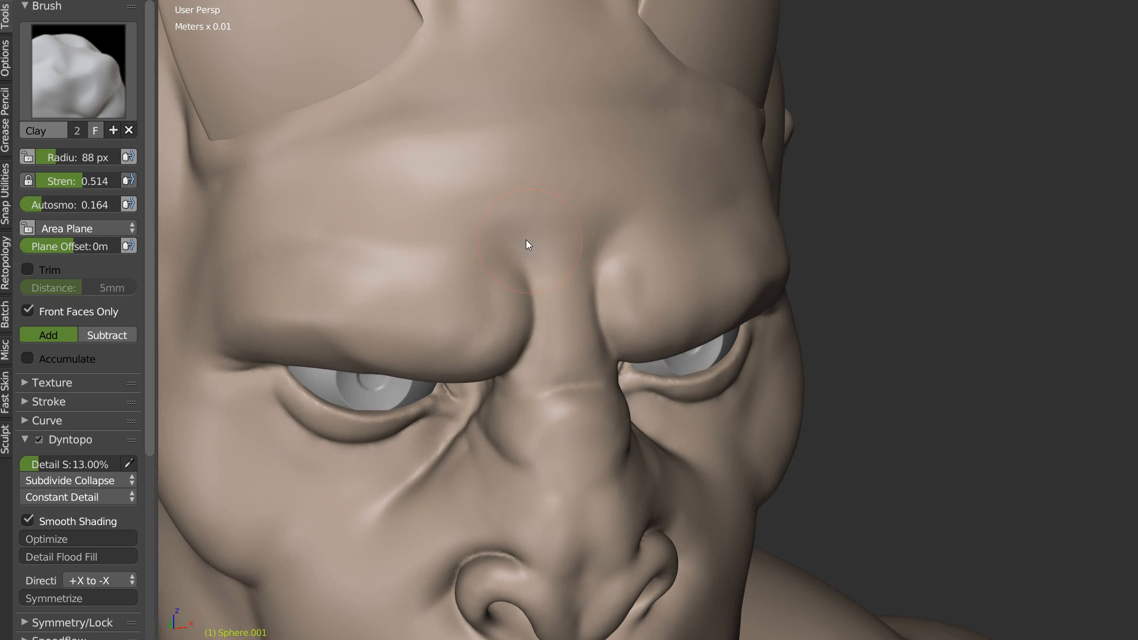
pyautogui.press('s')
pyautogui.press('c')
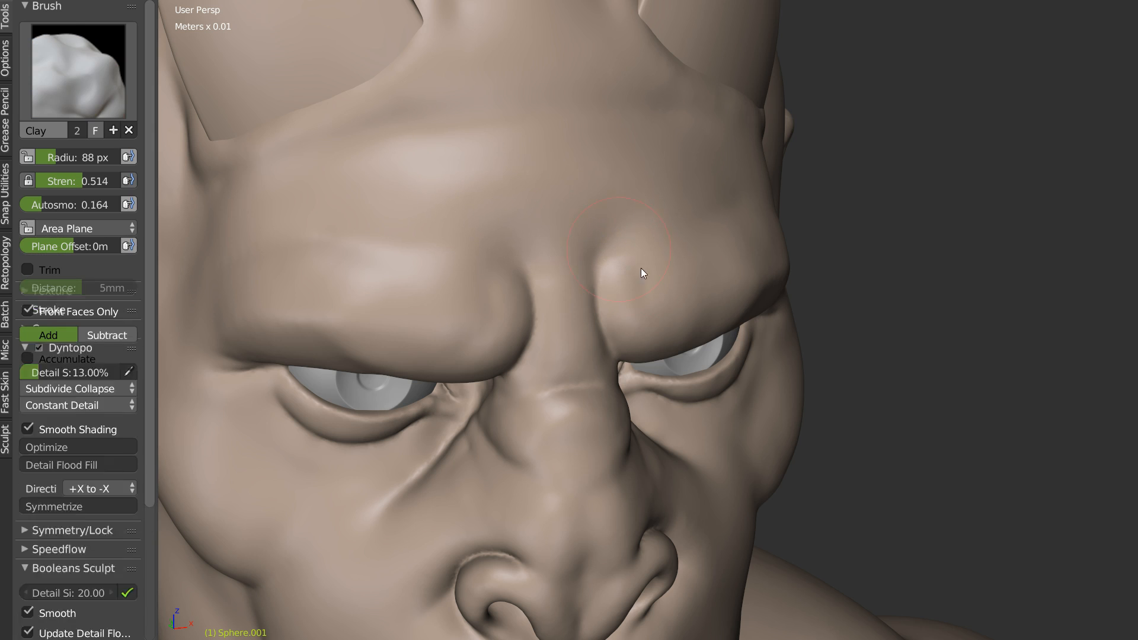
# Step: Refine the forehead above the brows with the Clay and Crease brushes, and smooth the temple area
pyautogui.moveTo(642, 268); pyautogui.dragTo(609, 244, button='middle')
pyautogui.moveTo(714, 225)
pyautogui.mouseDown(button='middle')
pyautogui.moveTo(537, 222)
pyautogui.moveTo(460, 187)
pyautogui.mouseUp(button='middle')
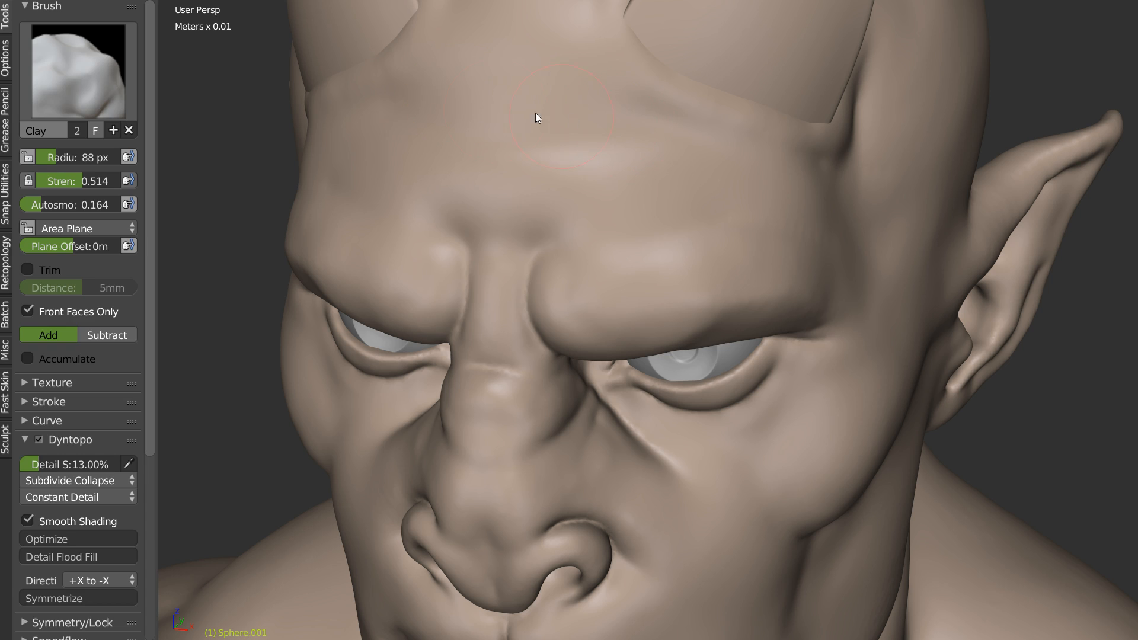
pyautogui.press('s')
pyautogui.hotkey('shift', 'c')
pyautogui.moveTo(635, 185); pyautogui.dragTo(732, 218, button='middle')
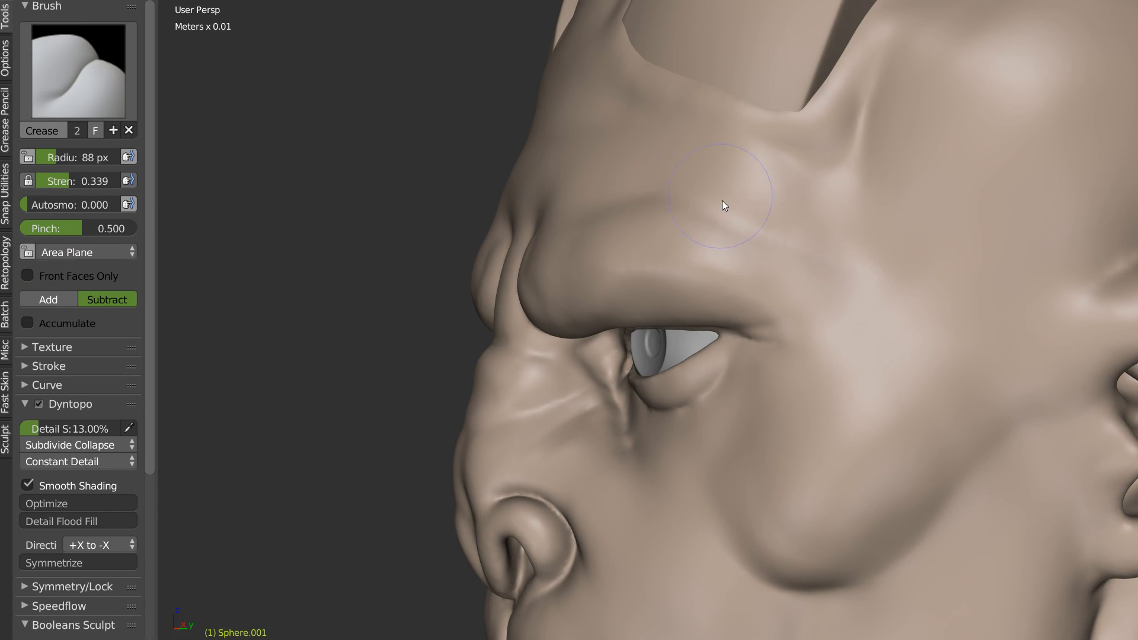
pyautogui.press('s')
pyautogui.keyDown('shift'); pyautogui.moveTo(917, 286); pyautogui.dragTo(934, 285); pyautogui.keyUp('shift')
# Step: Reshape the fold between the inner eye corner and the nose with the Snake Hook brush at 160 px, and smooth it
pyautogui.scroll(-3, 934, 286)
pyautogui.moveTo(907, 283)
pyautogui.keyDown('shift'); pyautogui.mouseDown(button='middle')
pyautogui.moveTo(724, 252)
pyautogui.moveTo(671, 189)
pyautogui.mouseUp(button='middle'); pyautogui.keyUp('shift')
pyautogui.scroll(4, 581, 260)
pyautogui.moveTo(616, 266)
pyautogui.keyDown('shift'); pyautogui.mouseDown(button='middle')
pyautogui.moveTo(672, 241)
pyautogui.moveTo(721, 238)
pyautogui.mouseUp(button='middle'); pyautogui.keyUp('shift')
pyautogui.press('k')
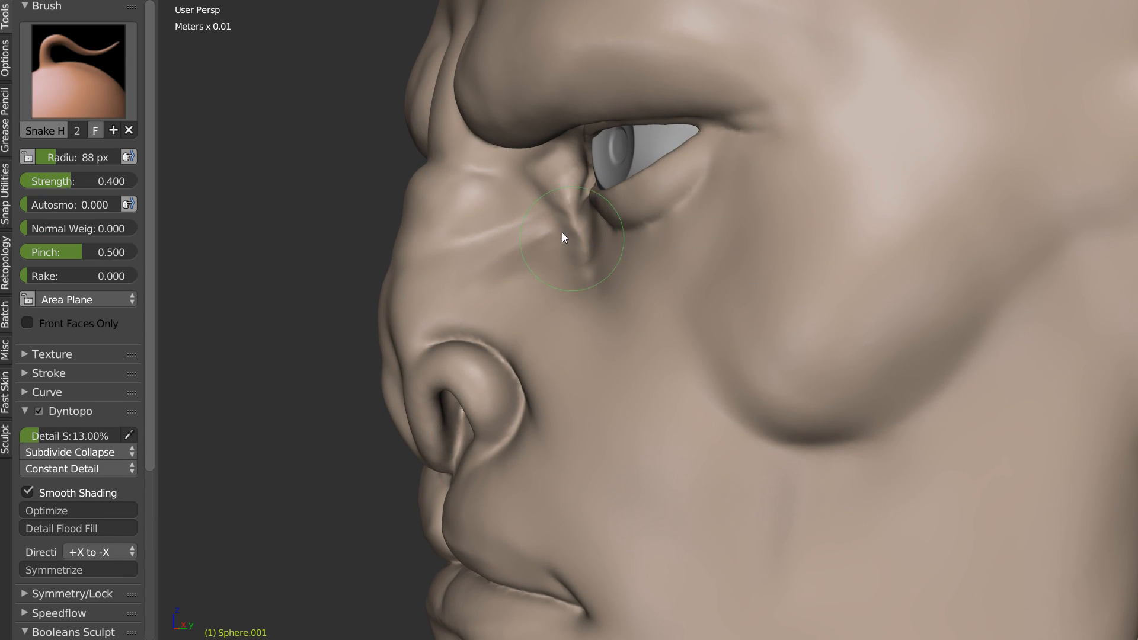
pyautogui.press('f')
pyautogui.click(599, 249)
pyautogui.moveTo(500, 231)
pyautogui.keyDown('ctrl'); pyautogui.mouseDown(button='middle')
pyautogui.moveTo(582, 193)
pyautogui.moveTo(545, 174)
pyautogui.mouseUp(button='middle'); pyautogui.keyUp('ctrl')
pyautogui.moveTo(544, 178)
pyautogui.mouseDown()
pyautogui.moveTo(567, 175)
pyautogui.moveTo(558, 183)
pyautogui.moveTo(596, 232)
pyautogui.moveTo(564, 230)
pyautogui.moveTo(604, 232)
pyautogui.moveTo(560, 227)
pyautogui.mouseUp()
pyautogui.press('s')
pyautogui.press('k')
# Step: Set the Crease brush radius to 90 px and refine the fold beside the inner eye corner, adding volume with the SculptDraw brush
pyautogui.hotkey('shift', 'c')
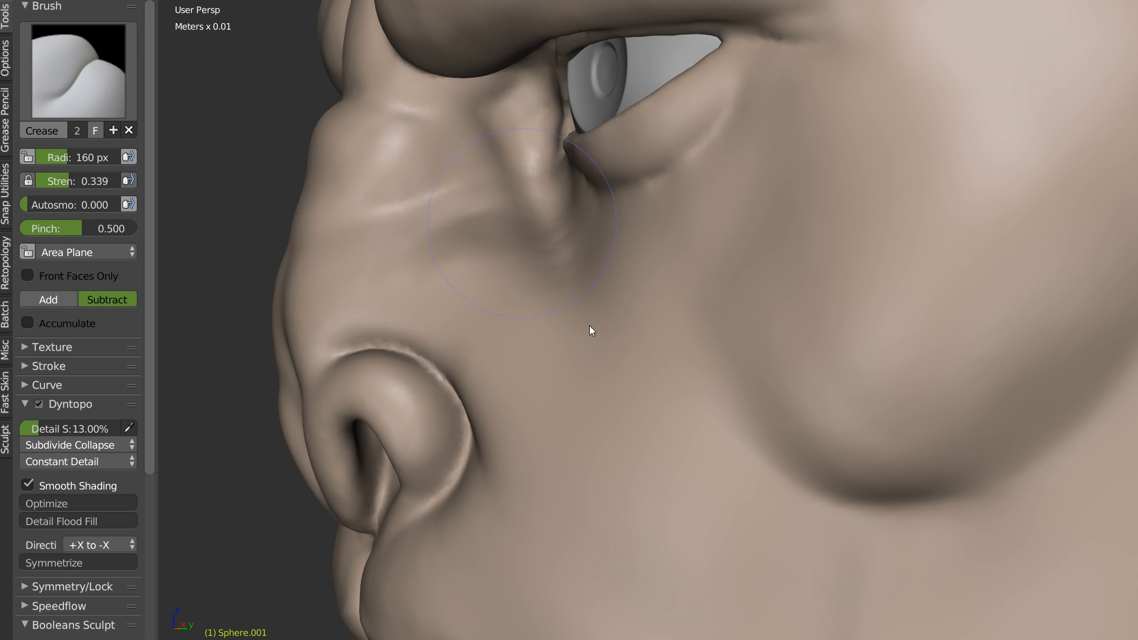
pyautogui.moveTo(598, 335); pyautogui.dragTo(619, 211, button='middle')
pyautogui.scroll(4, 639, 177)
pyautogui.press('f')
pyautogui.click(547, 154)
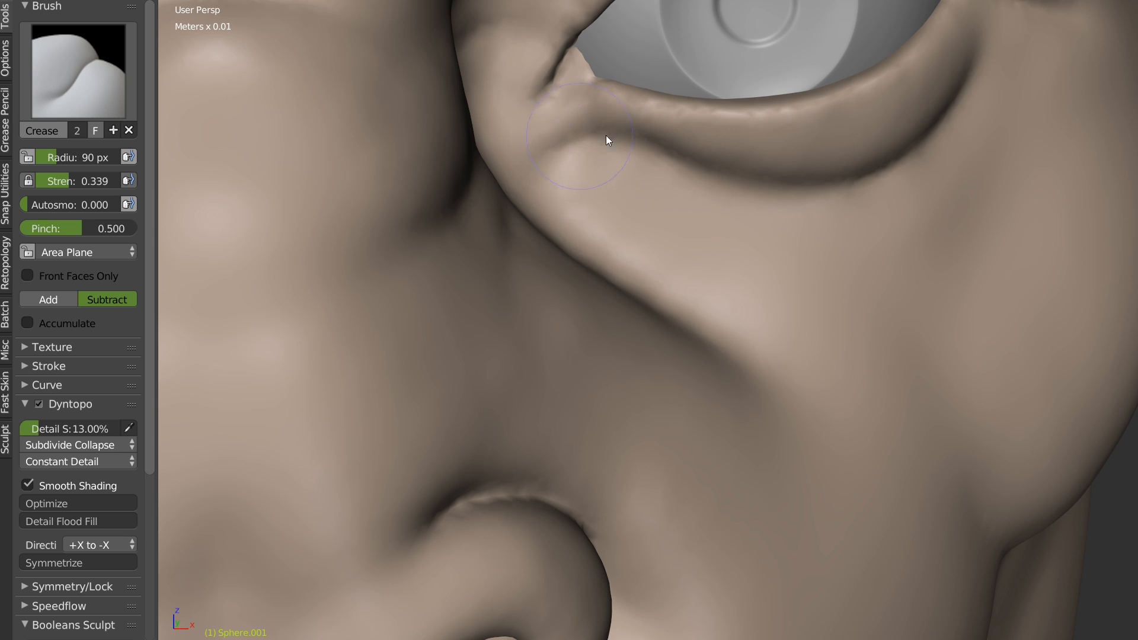
pyautogui.scroll(-2, 530, 113)
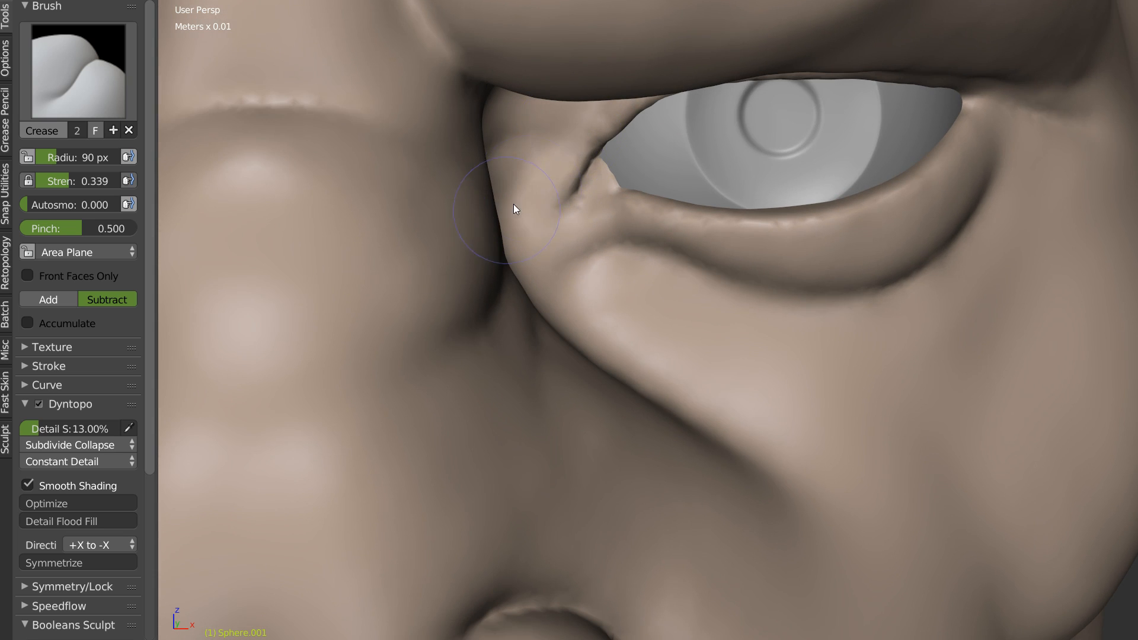
pyautogui.moveTo(551, 160); pyautogui.dragTo(520, 169, button='middle')
pyautogui.press('x')
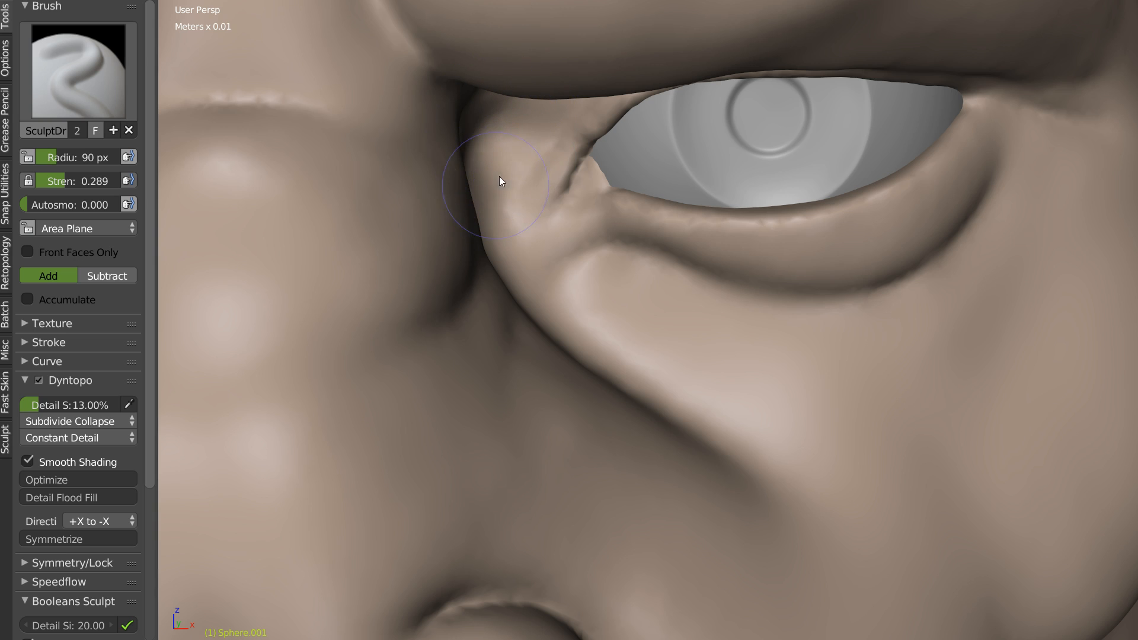
# Step: Carve the crease beneath the lower eyelid's inner half with the 90 px Crease brush
pyautogui.hotkey('shift', 'c')
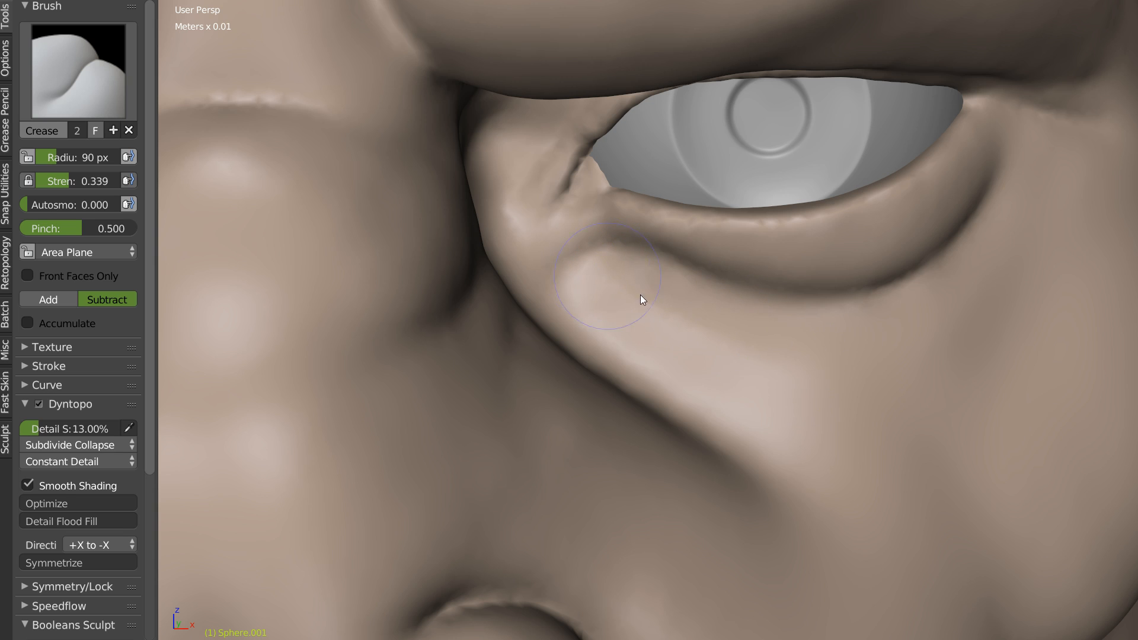
pyautogui.moveTo(650, 250); pyautogui.dragTo(743, 267)
pyautogui.moveTo(744, 267); pyautogui.dragTo(801, 266, button='middle')
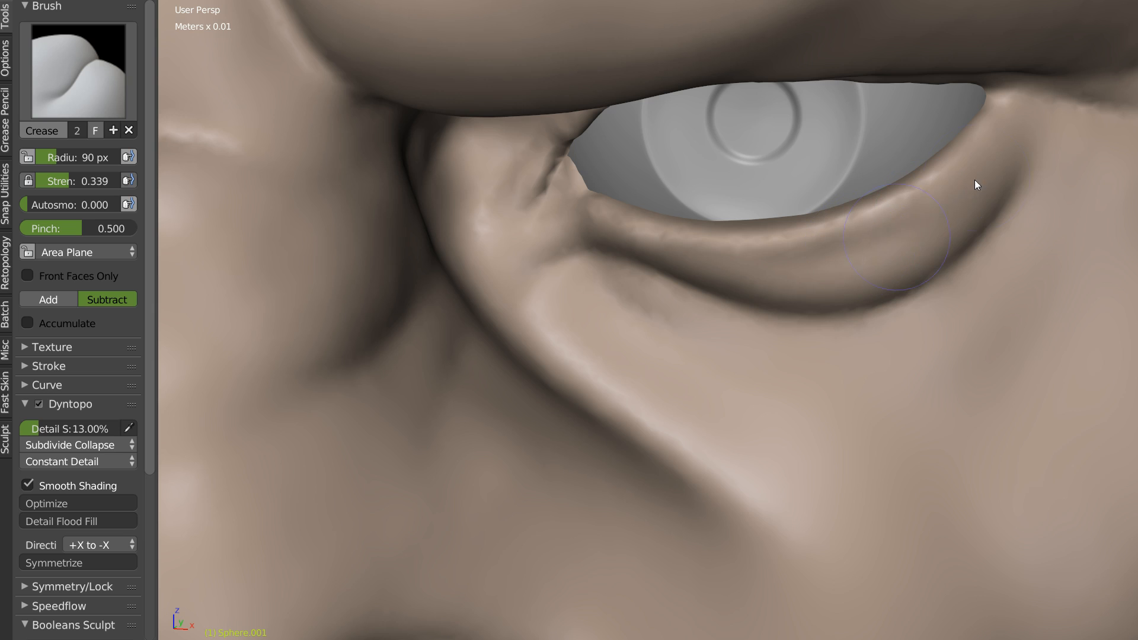
pyautogui.scroll(-10, 1000, 243)
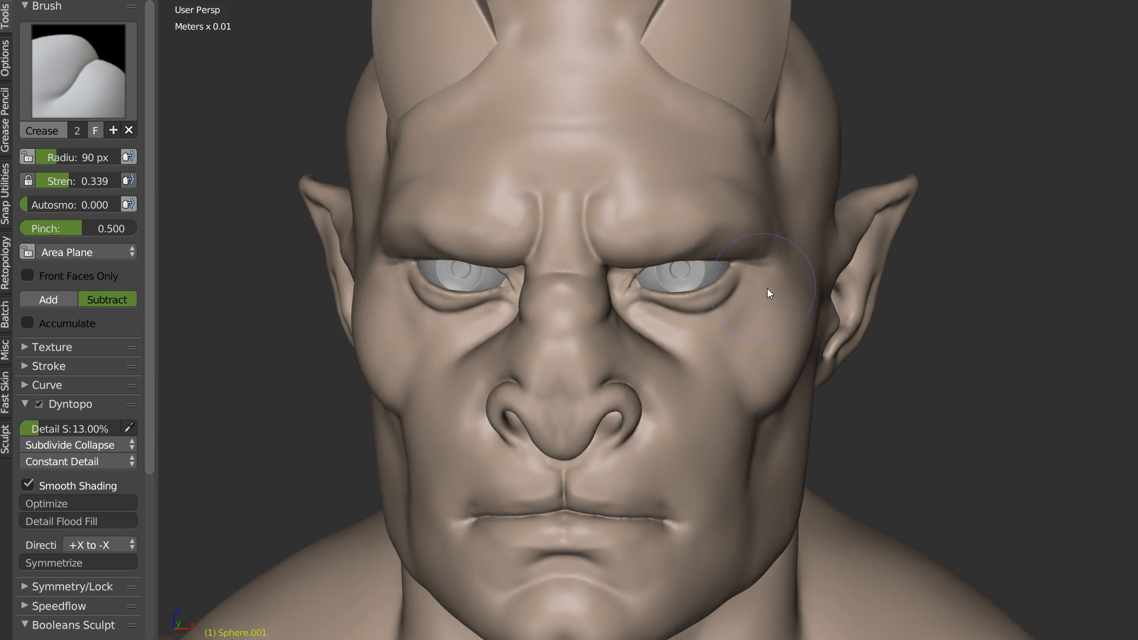
pyautogui.scroll(10, 806, 259)
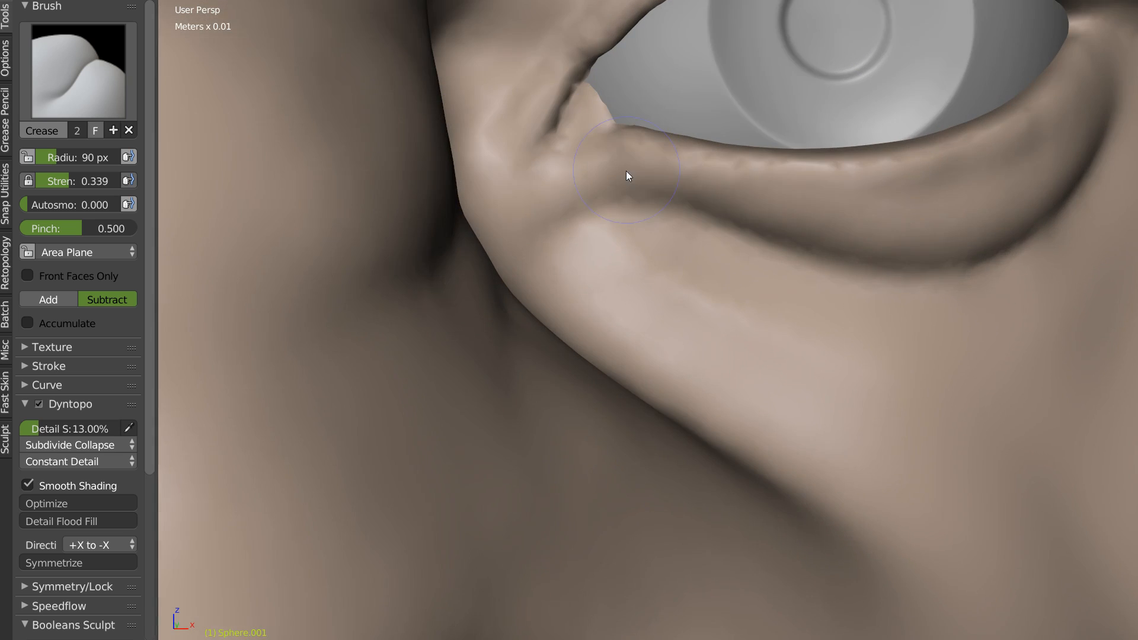
# Step: Add raised skin folds around the inner eye corner and upper eyelid with the 90 px SculptDraw brush
pyautogui.press('x')
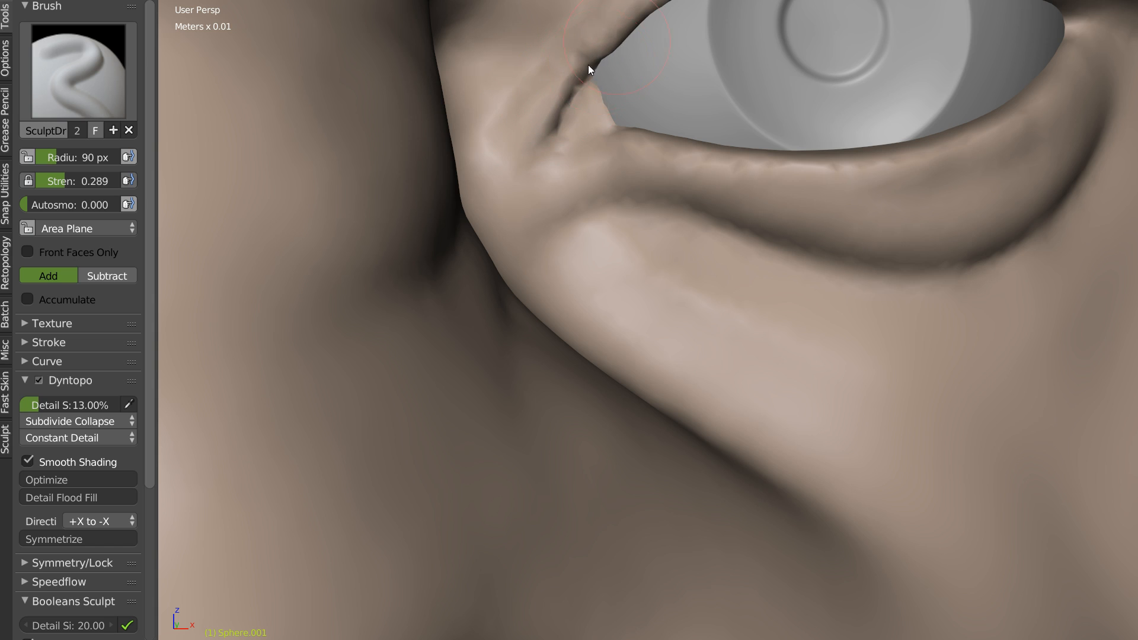
pyautogui.keyDown('shift'); pyautogui.moveTo(620, 36); pyautogui.dragTo(590, 124, button='middle'); pyautogui.keyUp('shift')
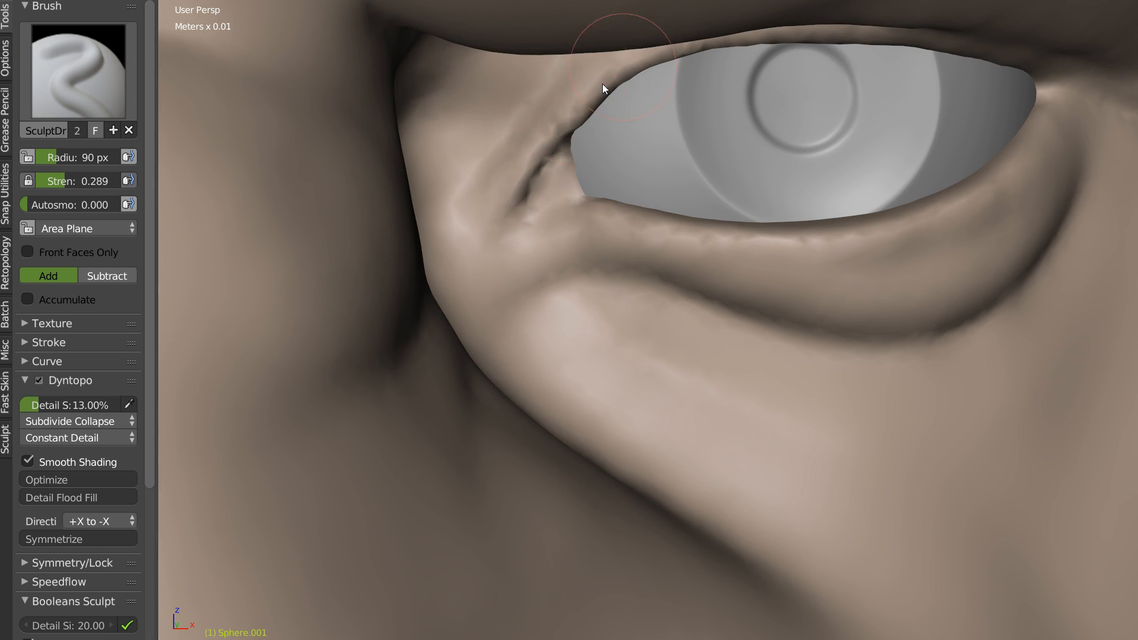
pyautogui.moveTo(545, 123)
pyautogui.mouseDown(button='middle')
pyautogui.moveTo(554, 196)
pyautogui.moveTo(493, 209)
pyautogui.mouseUp(button='middle')
pyautogui.hotkey('shift', 'c')
pyautogui.press('x')
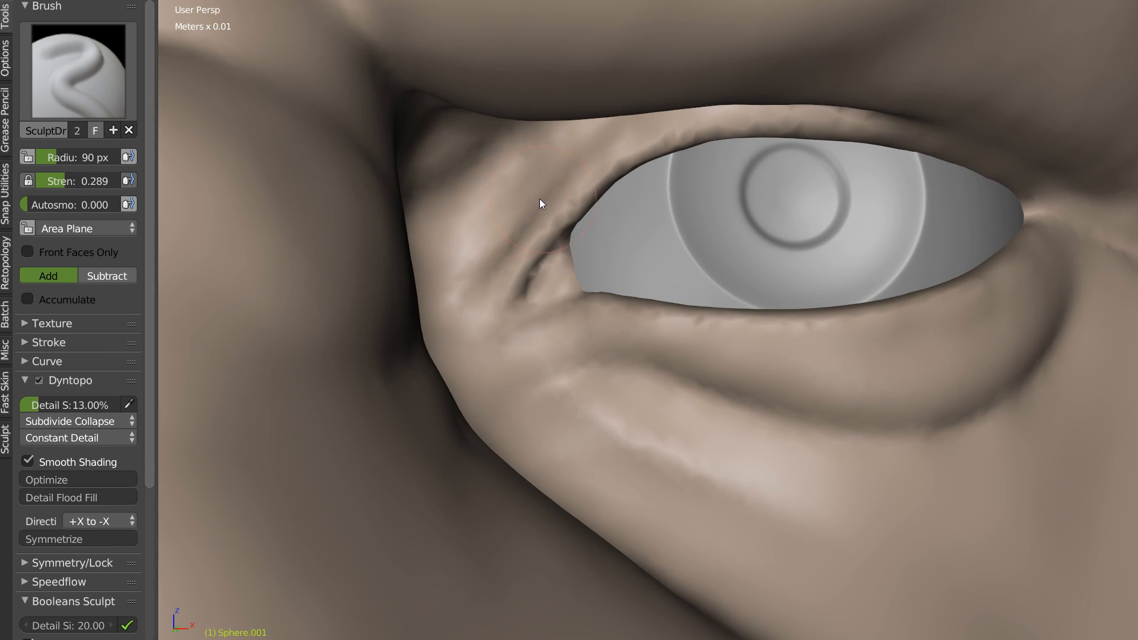
pyautogui.moveTo(556, 209); pyautogui.dragTo(531, 300, button='middle')
pyautogui.scroll(2, 531, 300)
# Step: Define the tear duct at the inner eye corner and deepen the lower eyelid crease with the 90 px Crease brush
pyautogui.hotkey('shift', 'c')
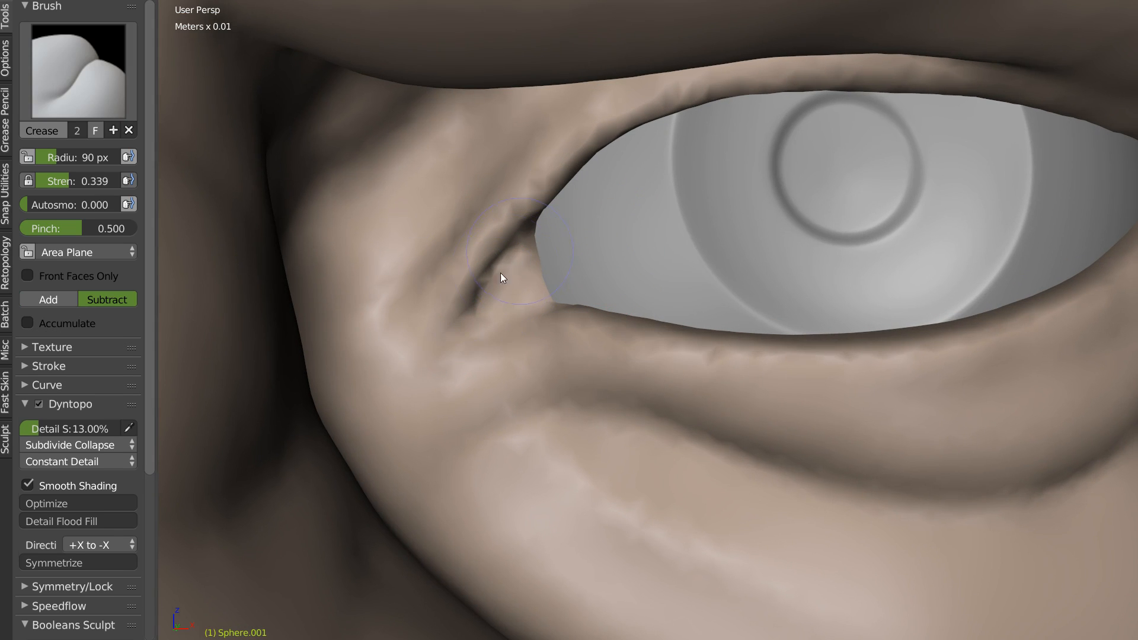
pyautogui.moveTo(456, 343); pyautogui.dragTo(550, 304)
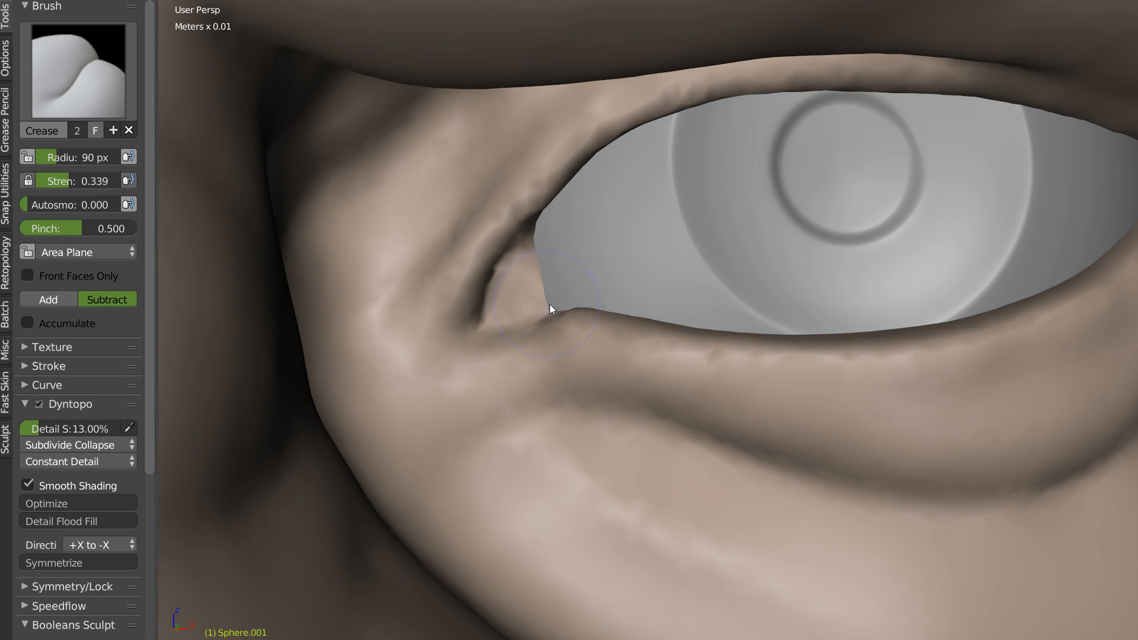
pyautogui.scroll(-2, 656, 227)
pyautogui.moveTo(602, 378); pyautogui.dragTo(735, 415)
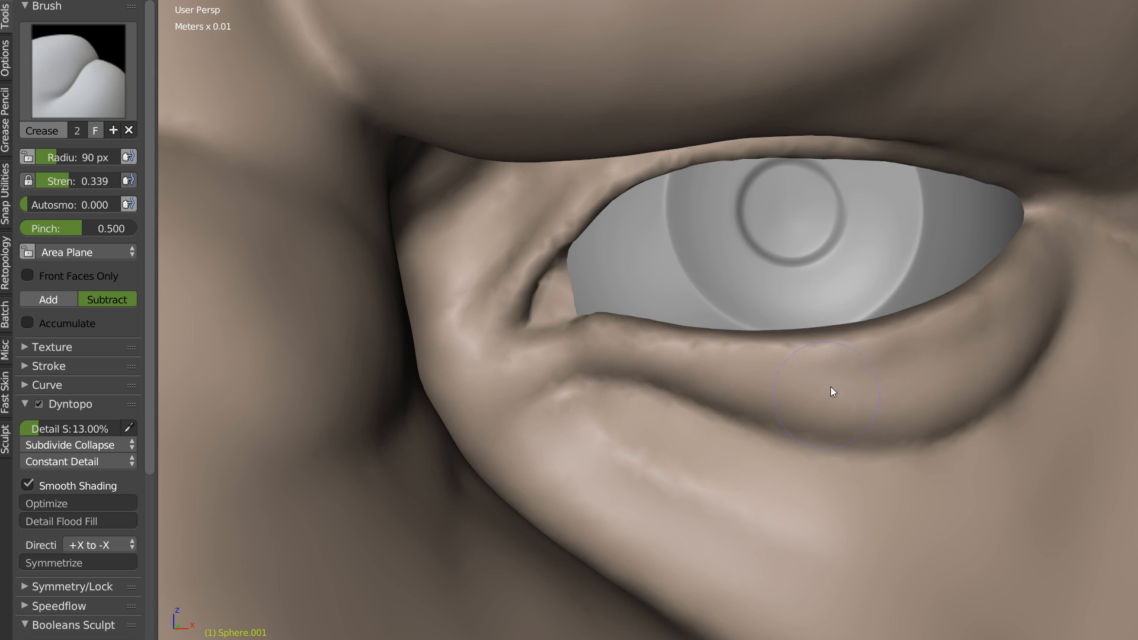
pyautogui.scroll(-3, 783, 446)
pyautogui.moveTo(797, 348); pyautogui.dragTo(830, 267, button='middle')
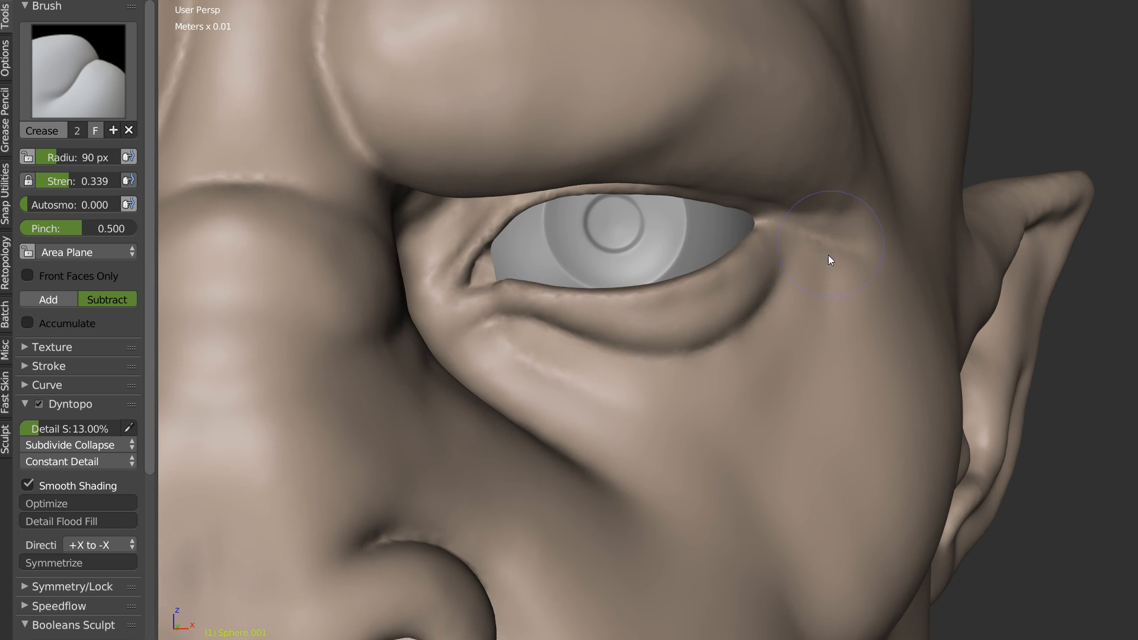
# Step: Examine the face, horn bases and upper body from the front and the side
pyautogui.scroll(-6, 918, 246)
pyautogui.scroll(-2, 830, 278)
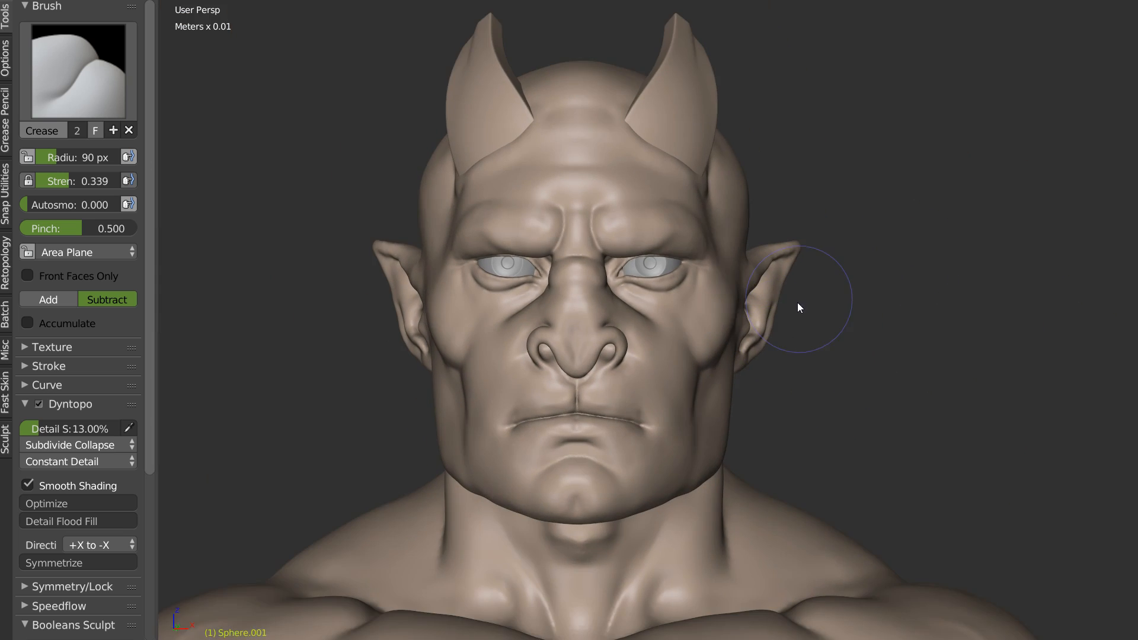
pyautogui.scroll(2, 854, 285)
pyautogui.moveTo(876, 294); pyautogui.dragTo(844, 294, button='middle')
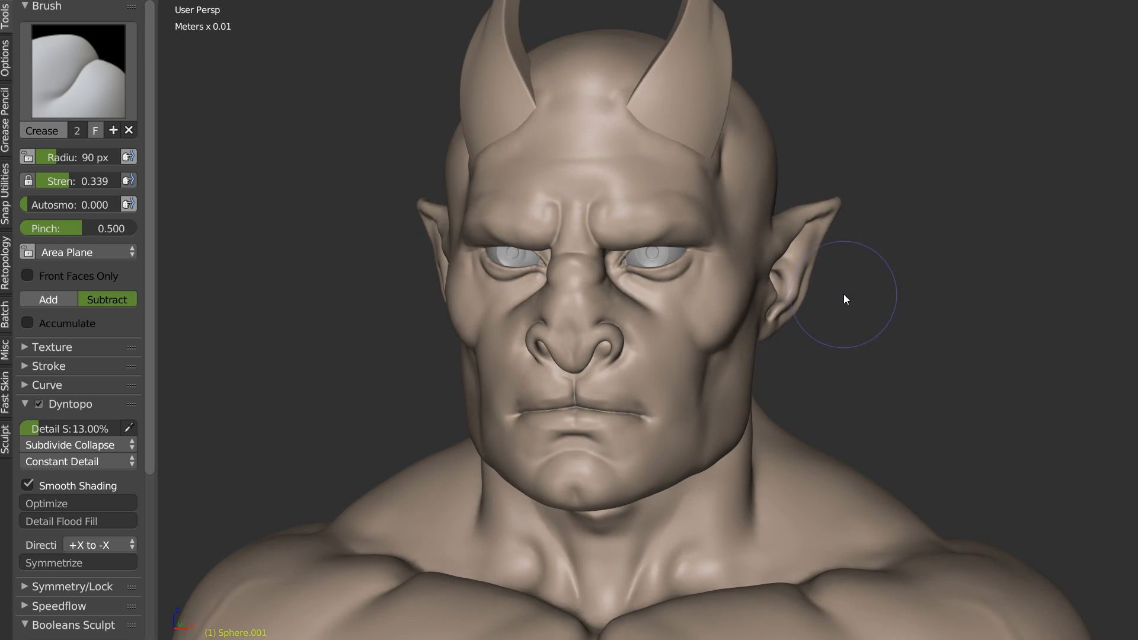
pyautogui.keyDown('shift'); pyautogui.moveTo(754, 220); pyautogui.dragTo(657, 346, button='middle'); pyautogui.keyUp('shift')
pyautogui.scroll(3, 658, 345)
pyautogui.press('d')
pyautogui.scroll(3, 655, 242)
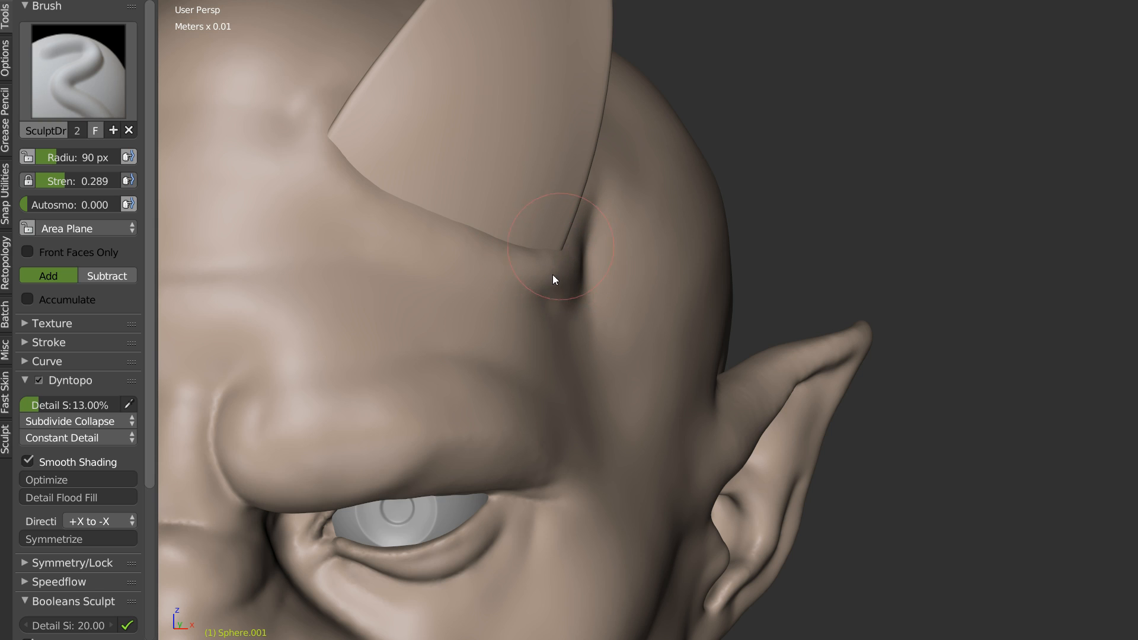
pyautogui.scroll(-5, 584, 279)
pyautogui.moveTo(617, 287); pyautogui.dragTo(559, 281, button='middle')
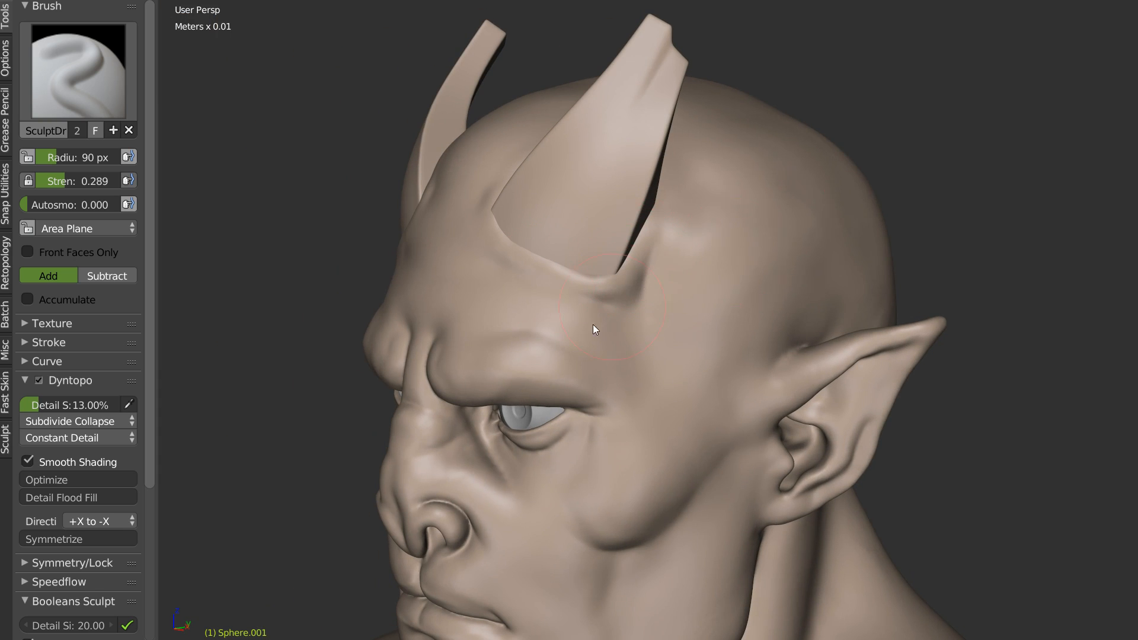
pyautogui.scroll(-4, 595, 328)
pyautogui.moveTo(700, 212); pyautogui.dragTo(768, 235, button='middle')
pyautogui.scroll(-2, 710, 338)
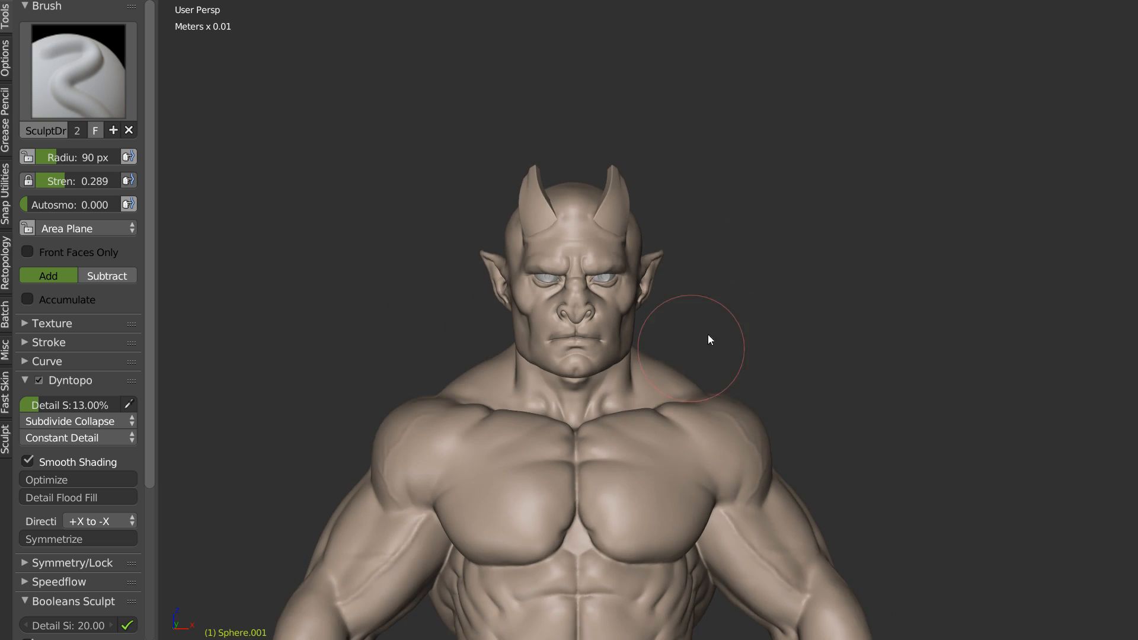
pyautogui.keyDown('shift'); pyautogui.moveTo(715, 320); pyautogui.dragTo(733, 238, button='middle'); pyautogui.keyUp('shift')
pyautogui.moveTo(822, 327)
pyautogui.keyDown('shift'); pyautogui.mouseDown(button='middle')
pyautogui.moveTo(801, 256)
pyautogui.moveTo(810, 241)
pyautogui.mouseUp(button='middle'); pyautogui.keyUp('shift')
pyautogui.moveTo(894, 292)
pyautogui.mouseDown(button='middle')
pyautogui.moveTo(842, 281)
pyautogui.moveTo(815, 297)
pyautogui.moveTo(722, 294)
pyautogui.moveTo(797, 294)
pyautogui.moveTo(602, 317)
pyautogui.moveTo(739, 323)
pyautogui.moveTo(679, 325)
pyautogui.moveTo(702, 287)
pyautogui.moveTo(721, 313)
pyautogui.moveTo(718, 294)
pyautogui.moveTo(744, 295)
pyautogui.moveTo(711, 292)
pyautogui.moveTo(876, 303)
pyautogui.moveTo(712, 297)
pyautogui.moveTo(752, 294)
pyautogui.moveTo(747, 275)
pyautogui.moveTo(804, 280)
pyautogui.moveTo(753, 284)
pyautogui.mouseUp(button='middle')
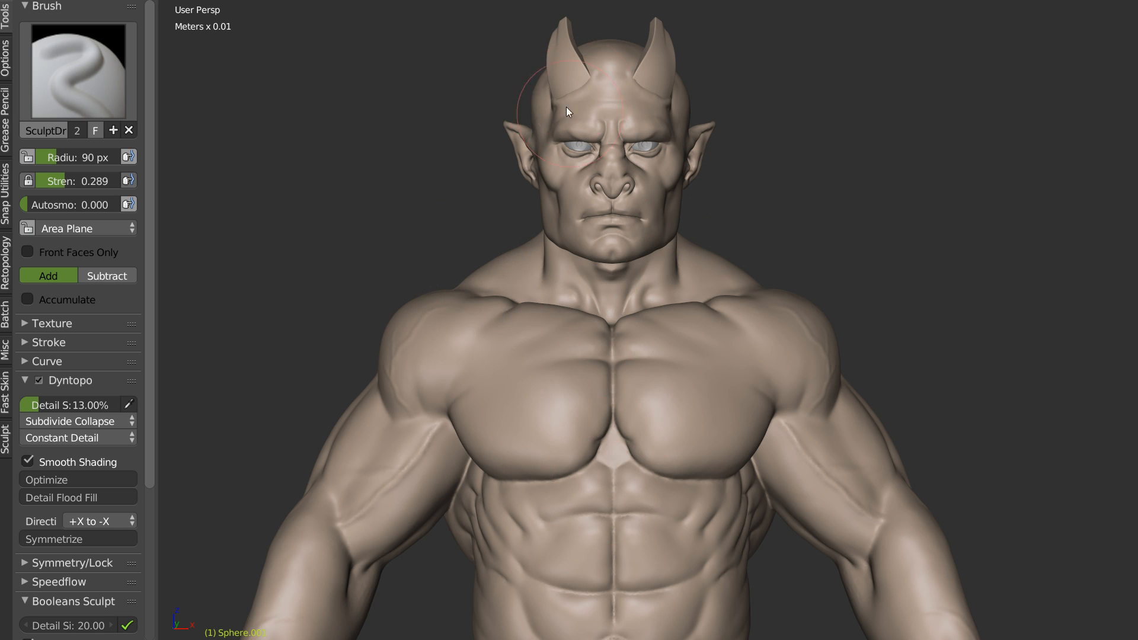
# Step: Adjust the cheek and the fold running from the inner eye beside the nose with the 90 px Snake Hook brush
pyautogui.moveTo(674, 146)
pyautogui.mouseDown(button='middle')
pyautogui.moveTo(686, 273)
pyautogui.moveTo(641, 272)
pyautogui.moveTo(738, 243)
pyautogui.moveTo(732, 212)
pyautogui.moveTo(687, 192)
pyautogui.moveTo(700, 178)
pyautogui.moveTo(792, 253)
pyautogui.moveTo(883, 304)
pyautogui.moveTo(1018, 296)
pyautogui.moveTo(794, 290)
pyautogui.moveTo(700, 269)
pyautogui.moveTo(949, 294)
pyautogui.moveTo(1000, 285)
pyautogui.mouseUp(button='middle')
pyautogui.scroll(2, 723, 242)
pyautogui.moveTo(647, 131)
pyautogui.keyDown('shift'); pyautogui.mouseDown(button='middle')
pyautogui.moveTo(675, 323)
pyautogui.moveTo(682, 282)
pyautogui.moveTo(736, 249)
pyautogui.mouseUp(button='middle'); pyautogui.keyUp('shift')
pyautogui.scroll(2, 699, 282)
pyautogui.scroll(1, 735, 250)
pyautogui.press('k')
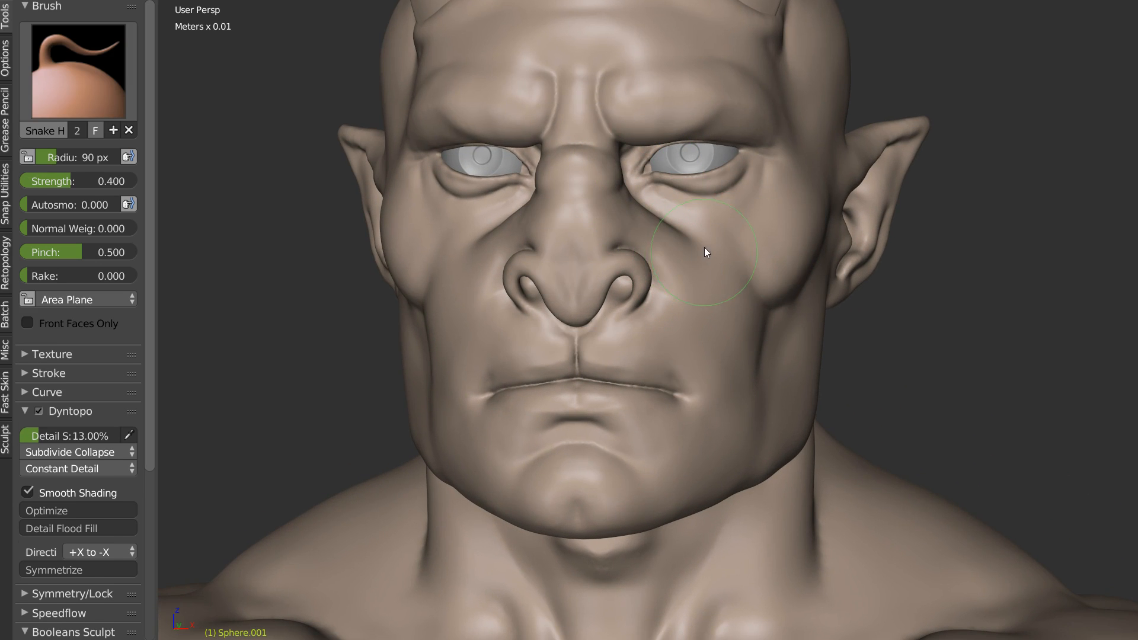
pyautogui.moveTo(692, 254); pyautogui.dragTo(665, 233)
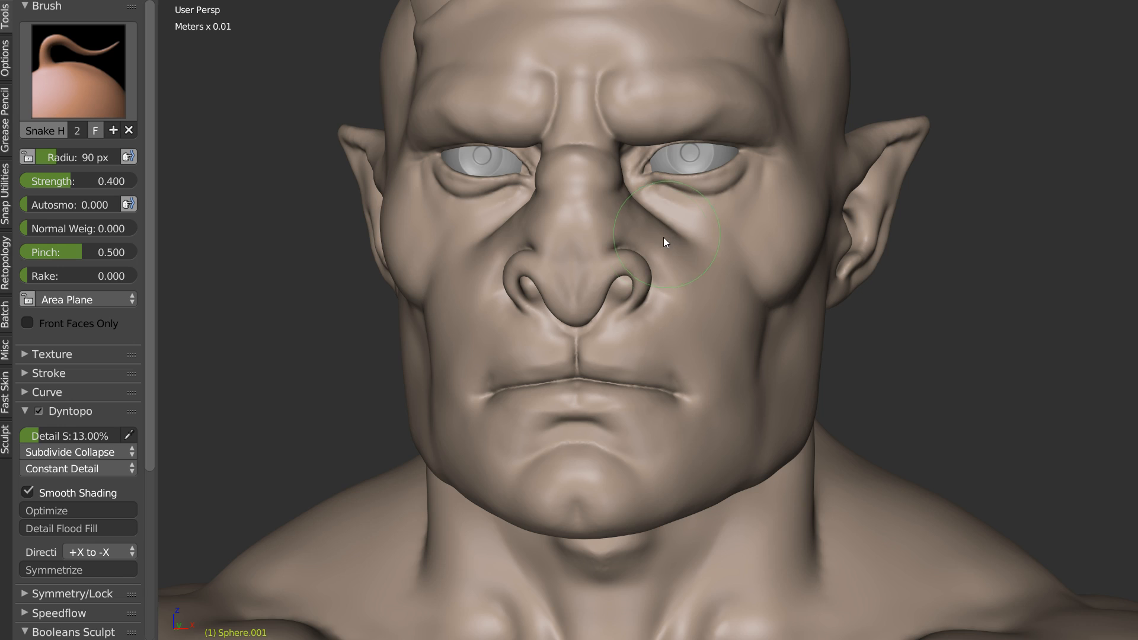
pyautogui.scroll(1, 655, 216)
pyautogui.scroll(1, 654, 216)
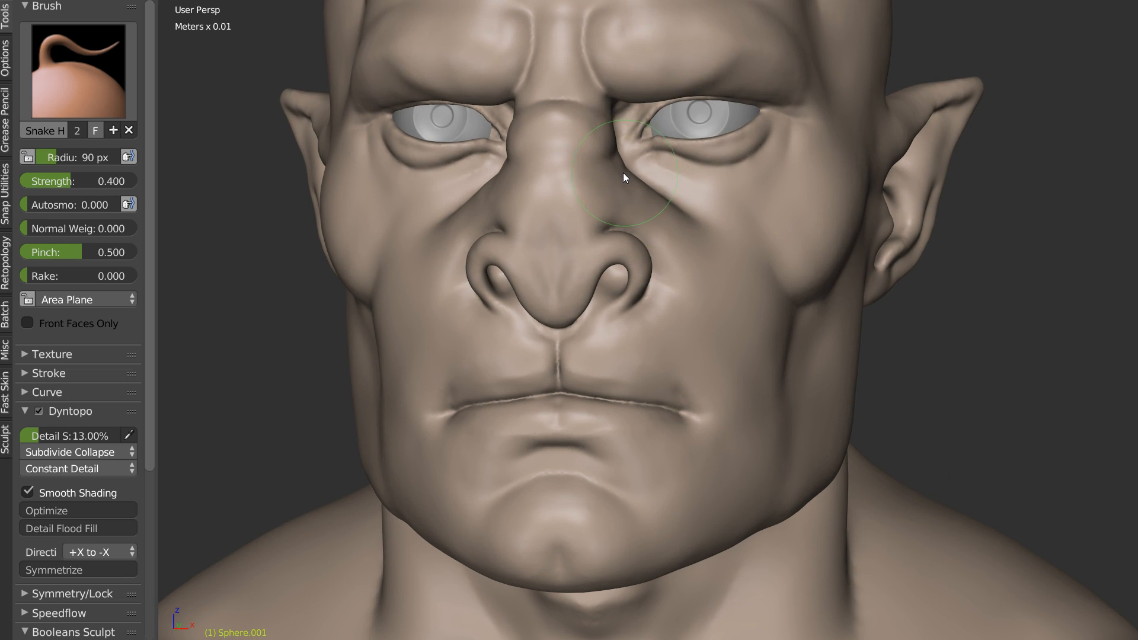
pyautogui.moveTo(623, 173)
pyautogui.mouseDown()
pyautogui.moveTo(694, 215)
pyautogui.moveTo(697, 238)
pyautogui.mouseUp()
pyautogui.scroll(-6, 806, 235)
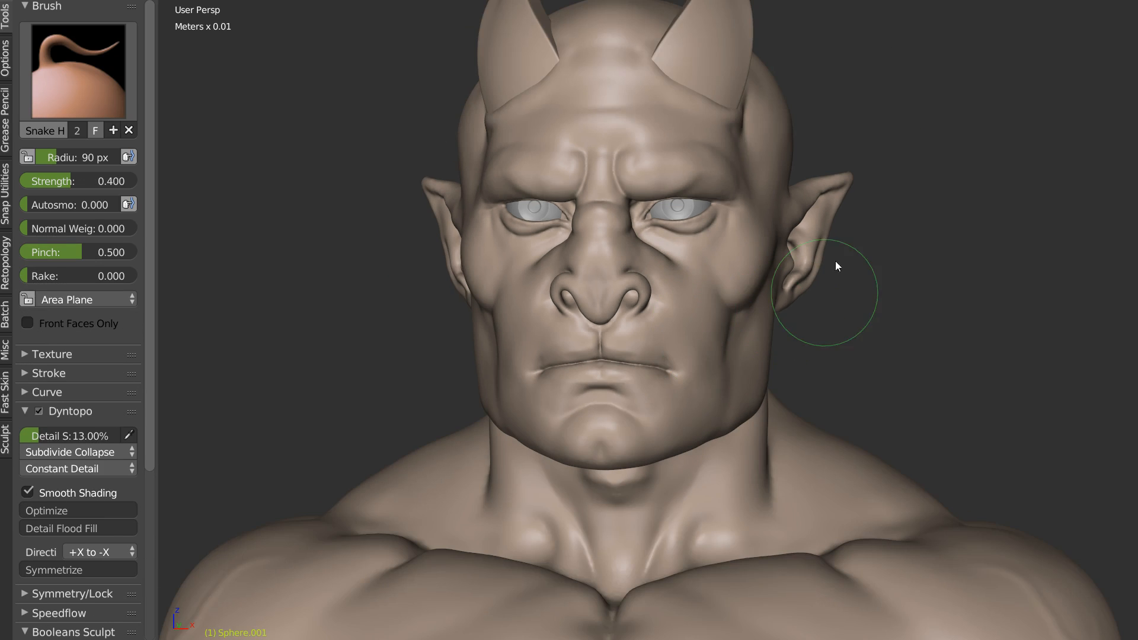
# Step: Examine the head and muscular torso from several angles, and hide the tool shelf for an unobstructed view
pyautogui.moveTo(739, 310); pyautogui.dragTo(693, 253, button='middle')
pyautogui.scroll(-1, 767, 275)
pyautogui.keyDown('shift'); pyautogui.moveTo(732, 302); pyautogui.dragTo(700, 213, button='middle'); pyautogui.keyUp('shift')
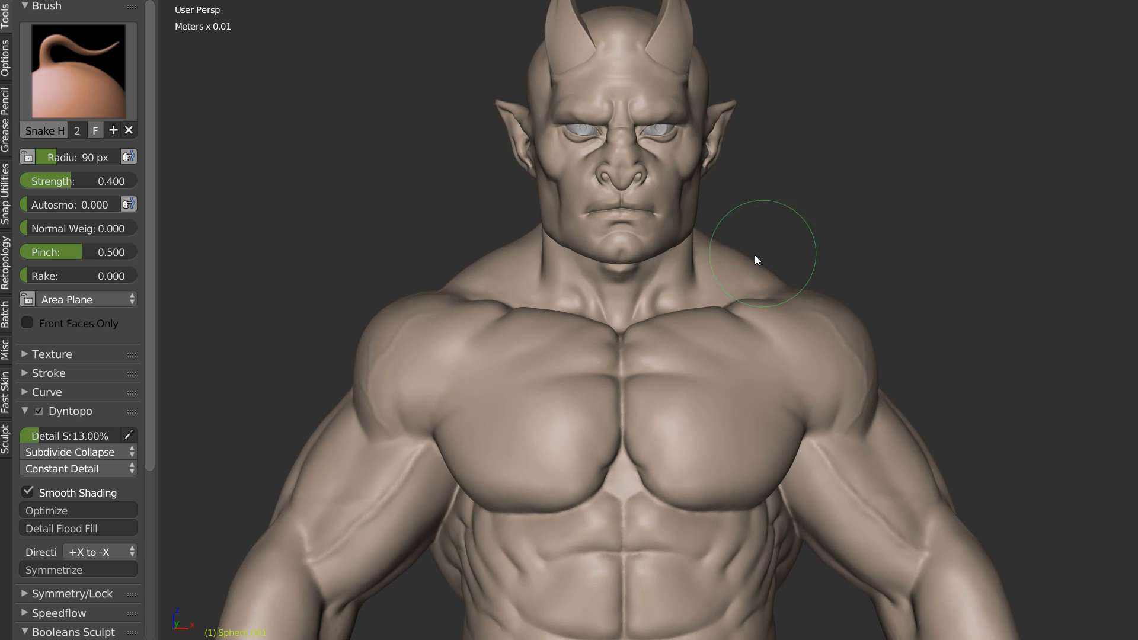
pyautogui.moveTo(754, 257); pyautogui.dragTo(716, 159, button='middle')
pyautogui.moveTo(689, 197); pyautogui.dragTo(660, 262, button='middle')
pyautogui.scroll(-1, 735, 267)
pyautogui.moveTo(705, 290)
pyautogui.keyDown('shift'); pyautogui.mouseDown(button='middle')
pyautogui.moveTo(695, 214)
pyautogui.moveTo(717, 281)
pyautogui.moveTo(697, 272)
pyautogui.moveTo(716, 275)
pyautogui.mouseUp(button='middle'); pyautogui.keyUp('shift')
pyautogui.scroll(-1, 696, 314)
pyautogui.keyDown('shift'); pyautogui.moveTo(697, 314); pyautogui.dragTo(700, 278, button='middle'); pyautogui.keyUp('shift')
pyautogui.scroll(1, 724, 274)
pyautogui.moveTo(628, 270)
pyautogui.mouseDown(button='middle')
pyautogui.moveTo(655, 289)
pyautogui.moveTo(695, 245)
pyautogui.moveTo(630, 256)
pyautogui.moveTo(665, 261)
pyautogui.mouseUp(button='middle')
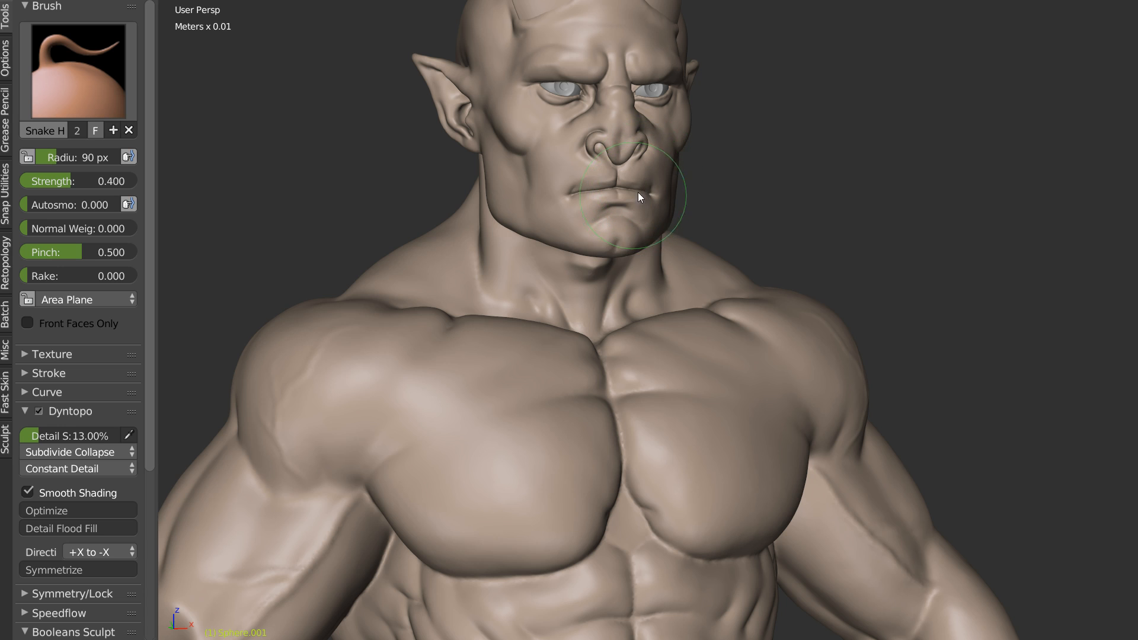
pyautogui.moveTo(575, 187)
pyautogui.mouseDown(button='middle')
pyautogui.moveTo(565, 195)
pyautogui.moveTo(588, 191)
pyautogui.moveTo(573, 196)
pyautogui.mouseUp(button='middle')
pyautogui.scroll(-1, 640, 211)
pyautogui.moveTo(635, 217); pyautogui.dragTo(642, 258, button='middle')
pyautogui.scroll(-1, 679, 232)
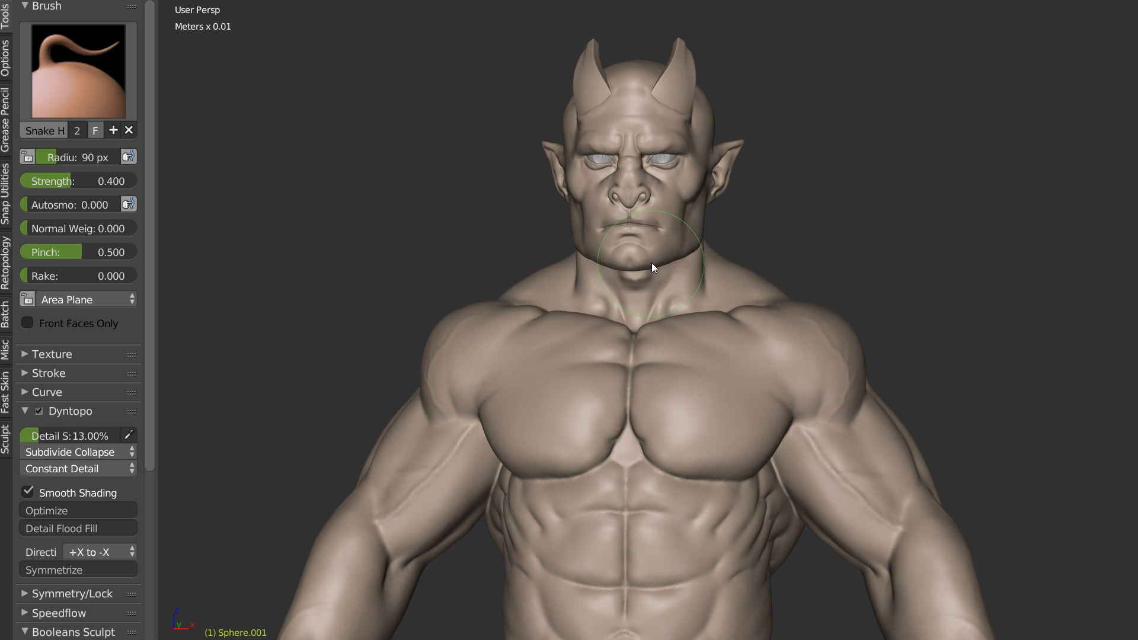
pyautogui.press('t')
pyautogui.moveTo(700, 233)
pyautogui.keyDown('ctrl'); pyautogui.mouseDown(button='middle')
pyautogui.moveTo(646, 271)
pyautogui.moveTo(694, 227)
pyautogui.moveTo(821, 257)
pyautogui.mouseUp(button='middle'); pyautogui.keyUp('ctrl')
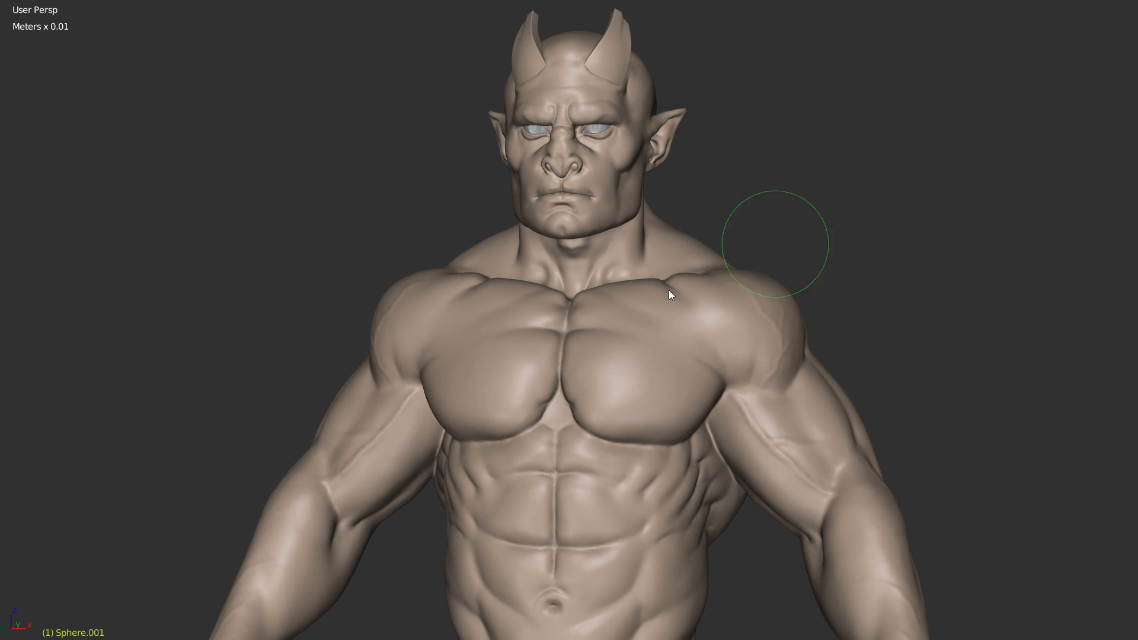